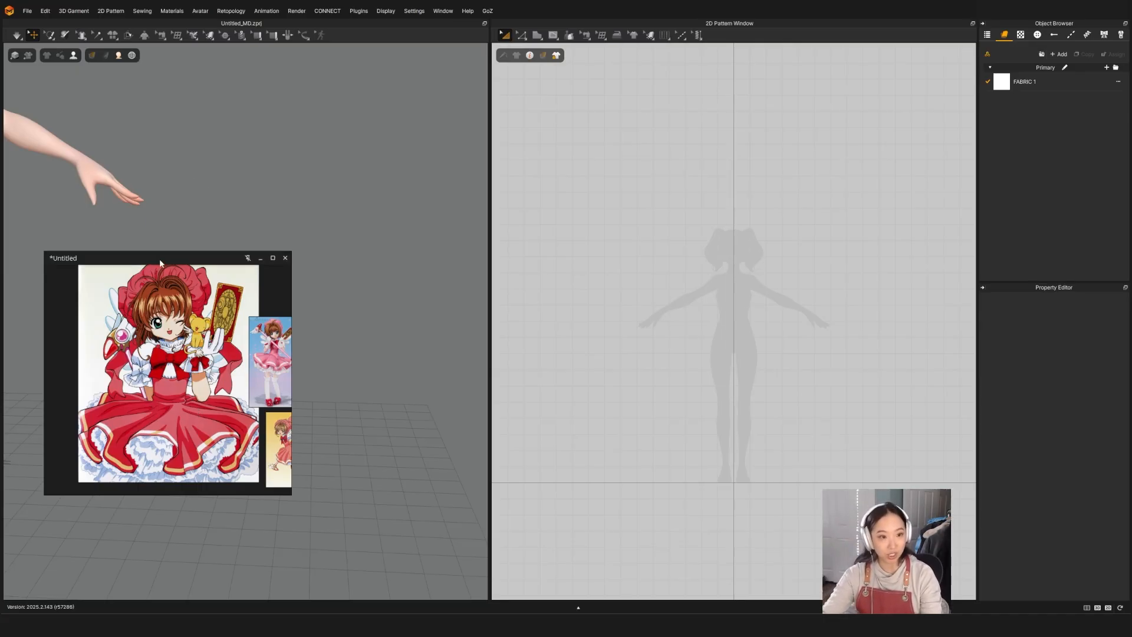
Place the reference board beside the avatar's legs and bring the whole avatar into view facing the front.
mouse_move(160, 263)
left_mouse_down()
mouse_move(180, 278)
mouse_move(169, 273)
left_mouse_up()
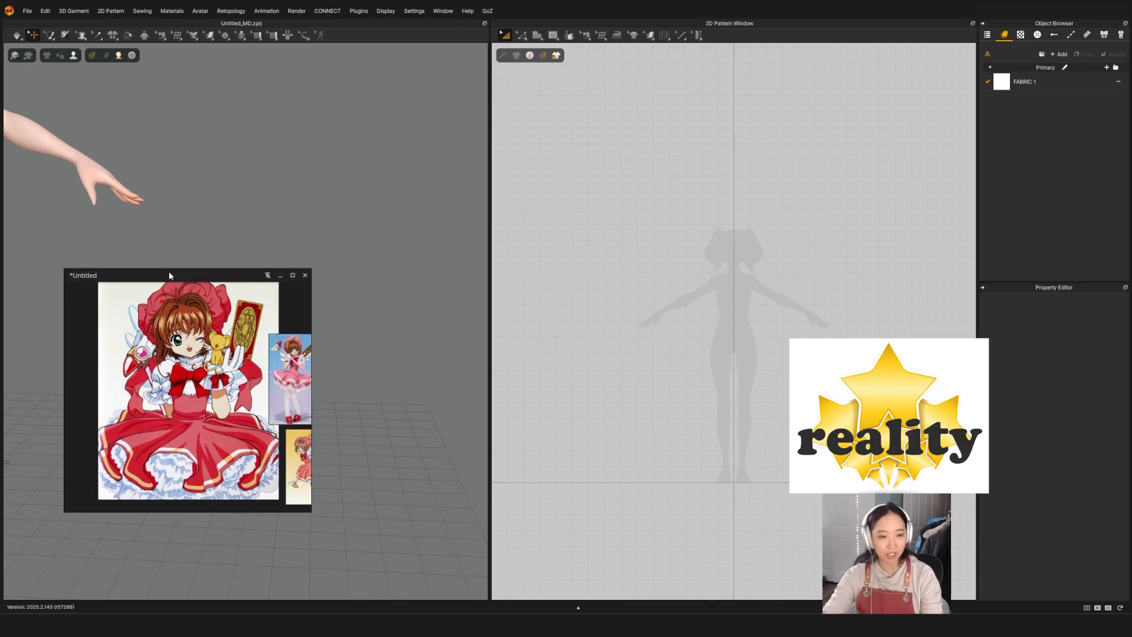
left_click_drag(165, 282, 249, 301)
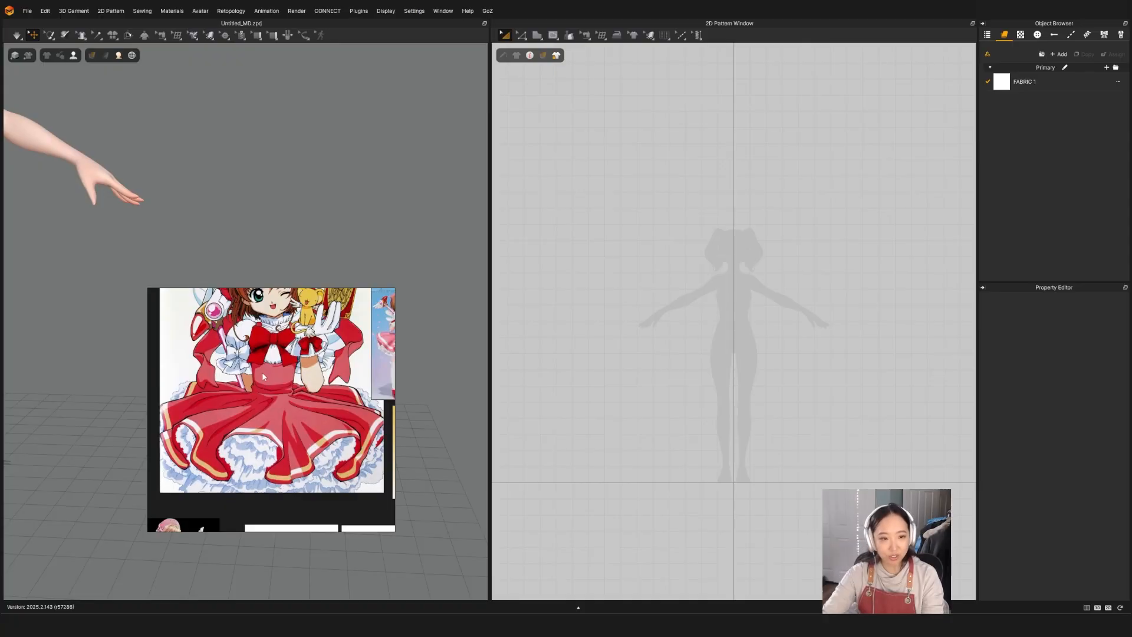
middle_click_drag(262, 373, 257, 407)
scroll(265, 382, "down", 1)
middle_click_drag(302, 346, 300, 364)
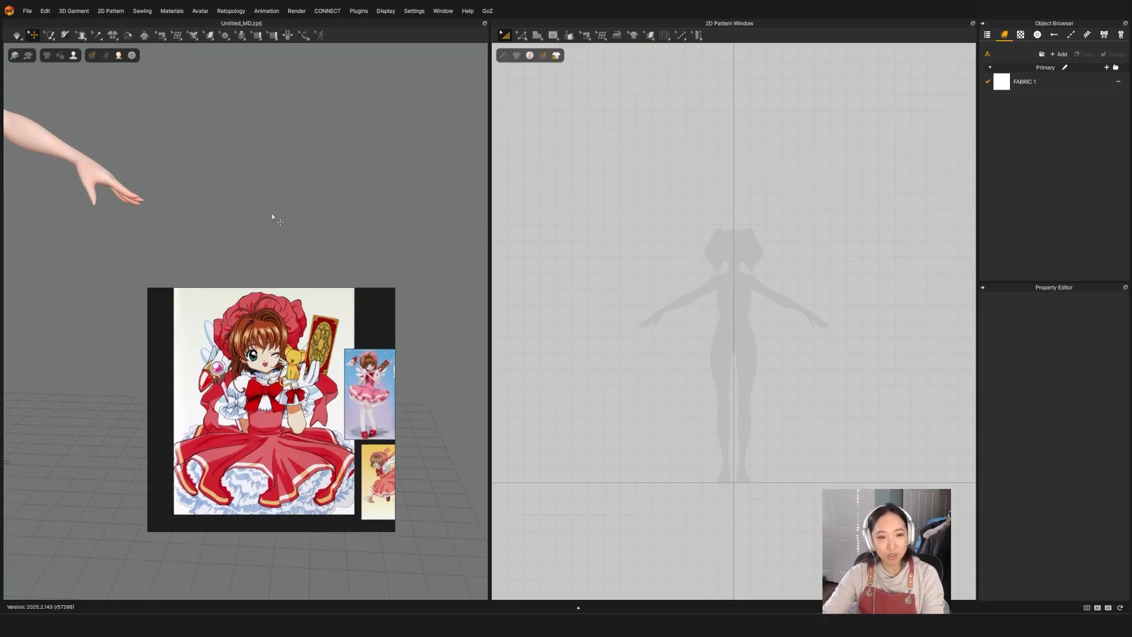
middle_click_drag(272, 217, 432, 217)
scroll(248, 225, "down", 4)
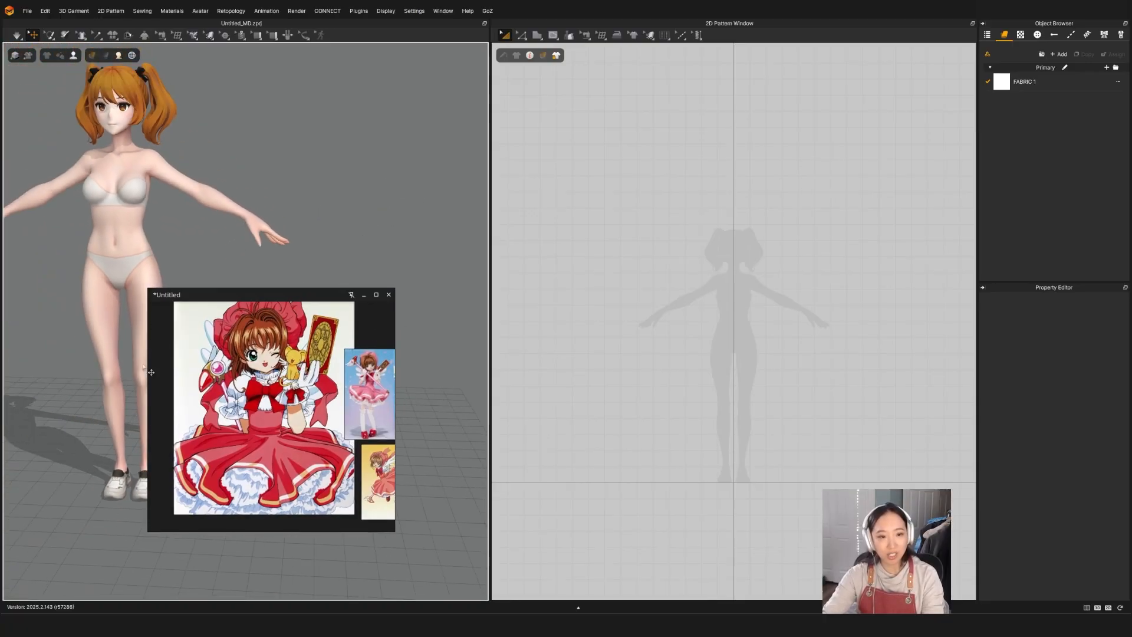
left_click_drag(260, 299, 106, 362)
middle_click_drag(202, 262, 342, 275)
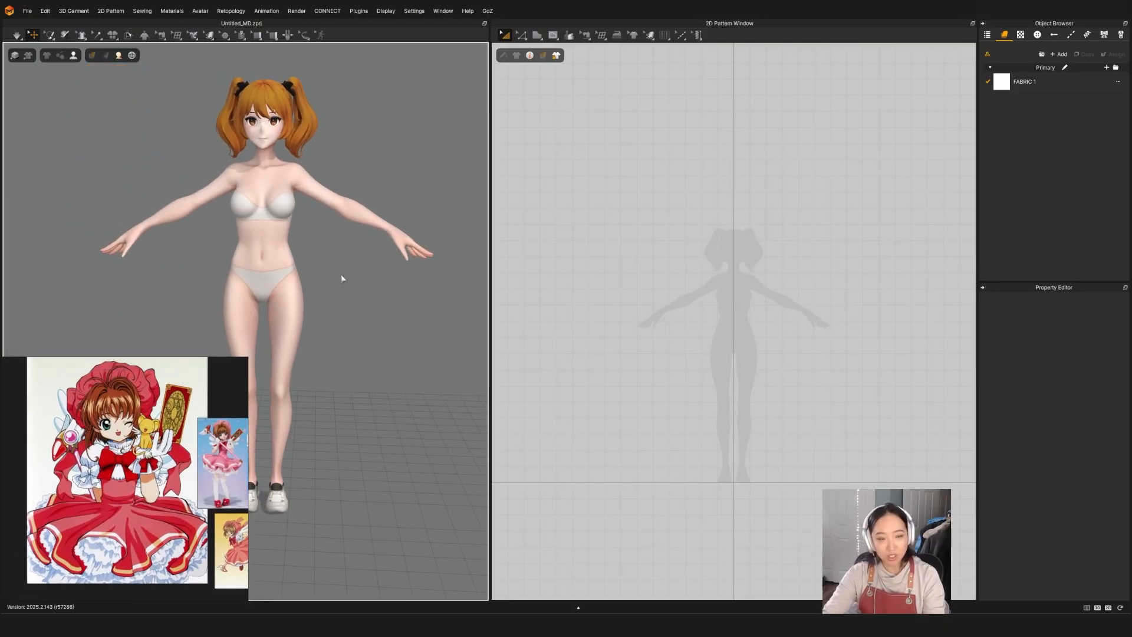
right_click_drag(342, 276, 304, 287)
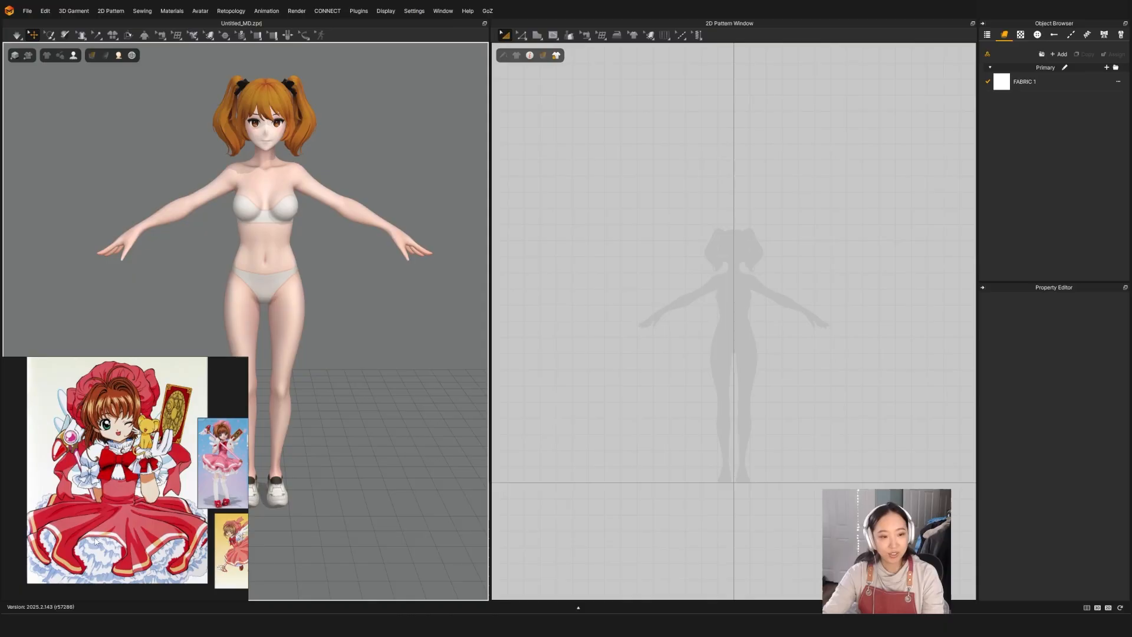
Examine the red dress illustration on the reference board up close, alongside a closer view of the avatar's upper body.
left_click(123, 522)
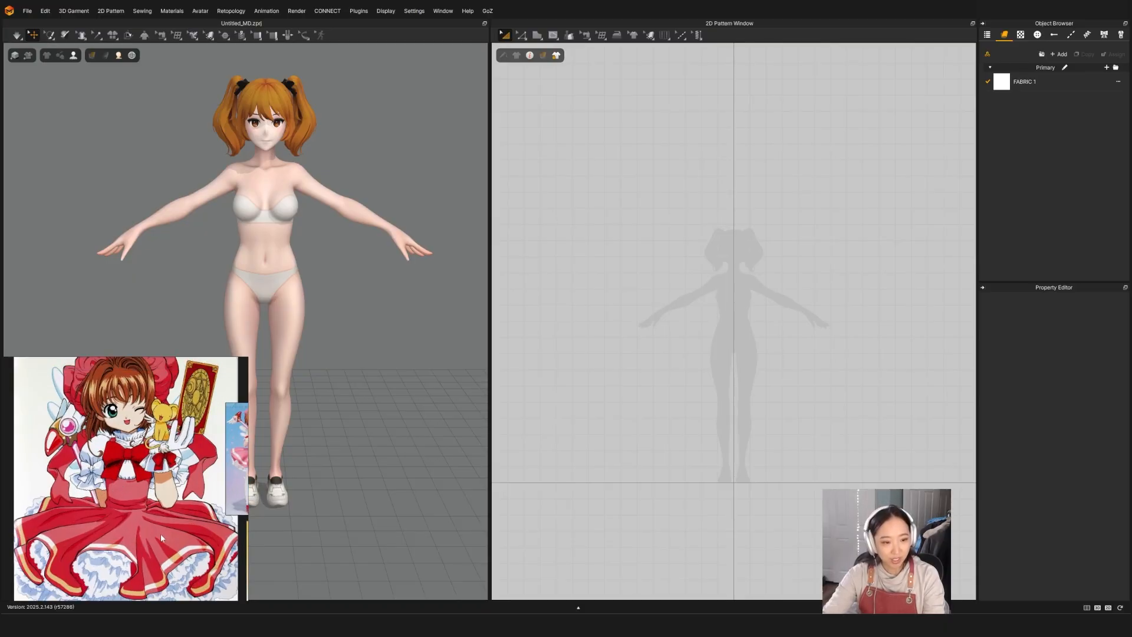
scroll(160, 533, "up", 3)
middle_click_drag(159, 545, 158, 552)
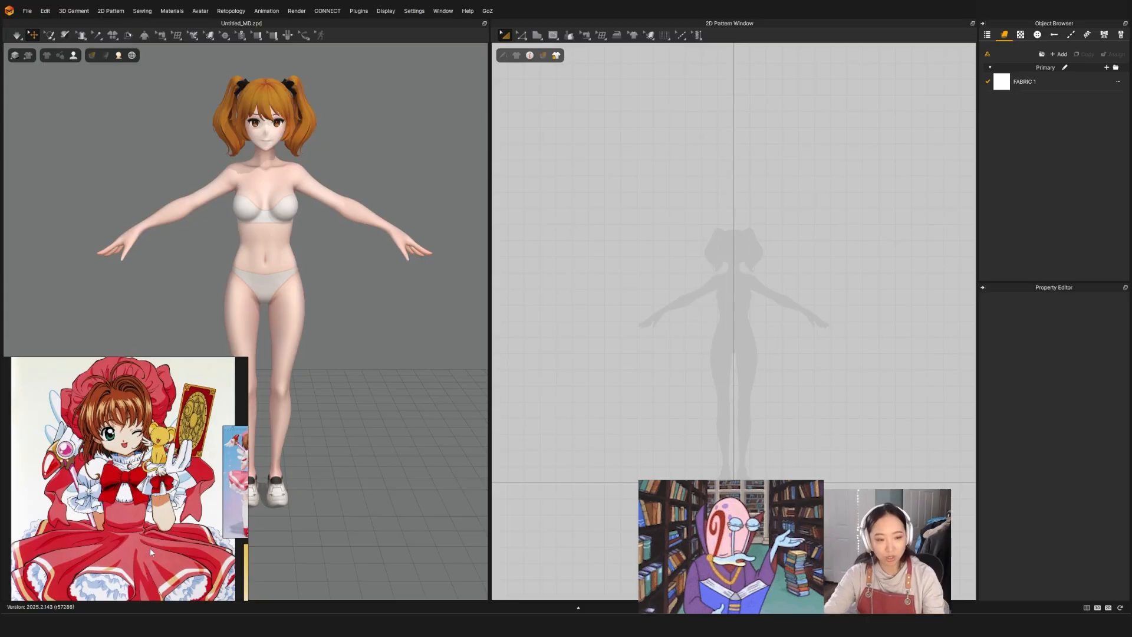
middle_click_drag(150, 547, 156, 513)
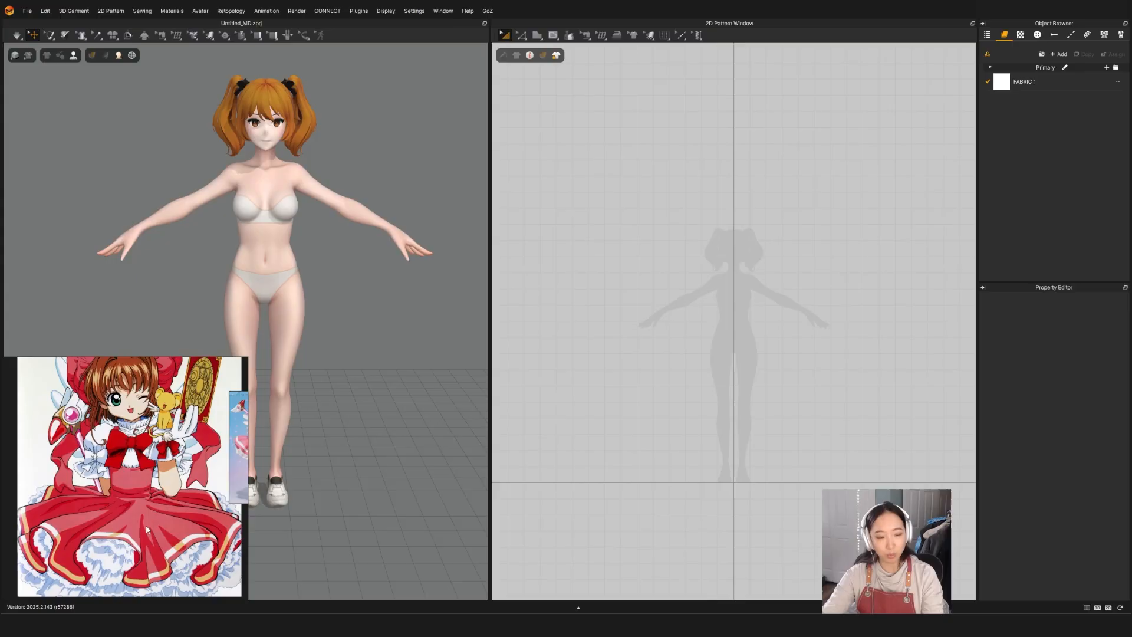
scroll(266, 295, "up", 2)
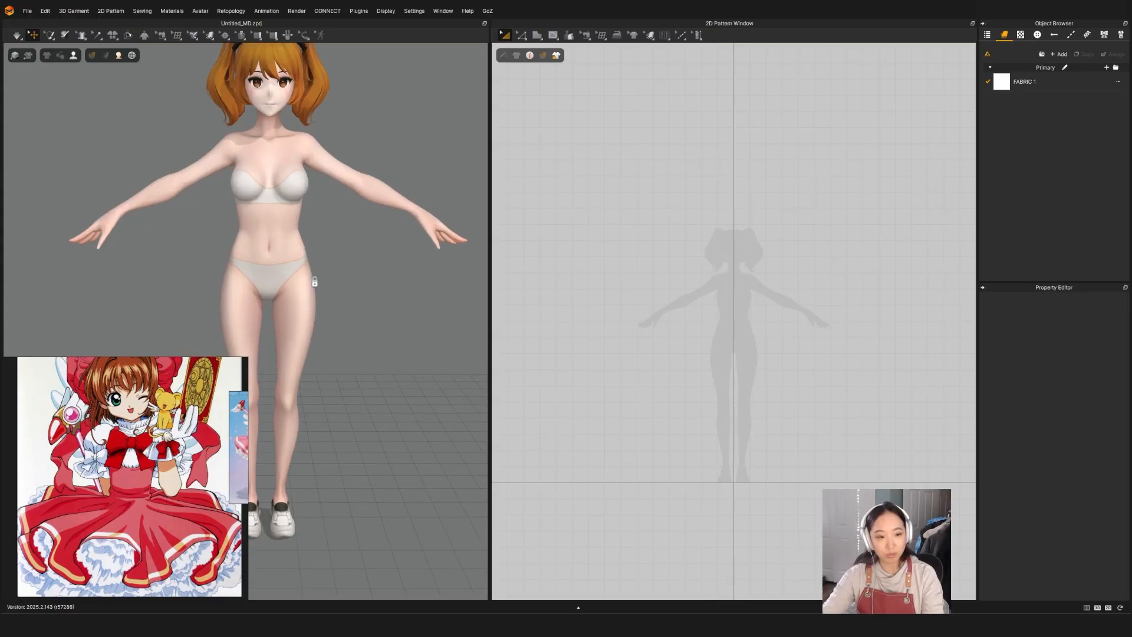
middle_click_drag(323, 260, 324, 359)
right_click_drag(324, 359, 310, 354)
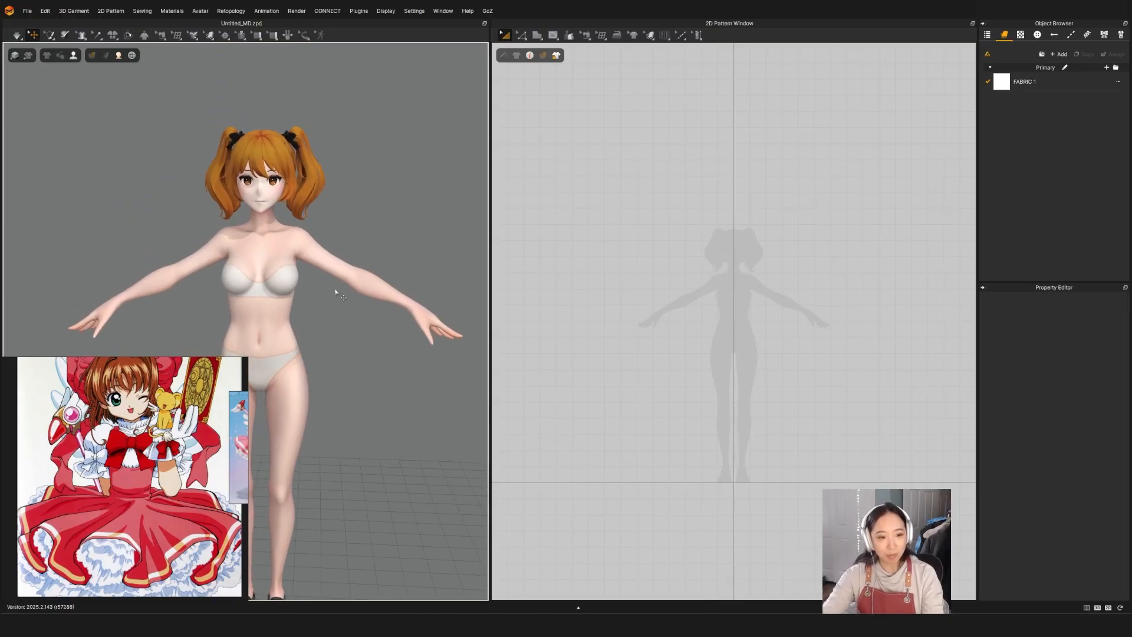
Open the asset library and browse its avatar folders.
left_click(539, 36)
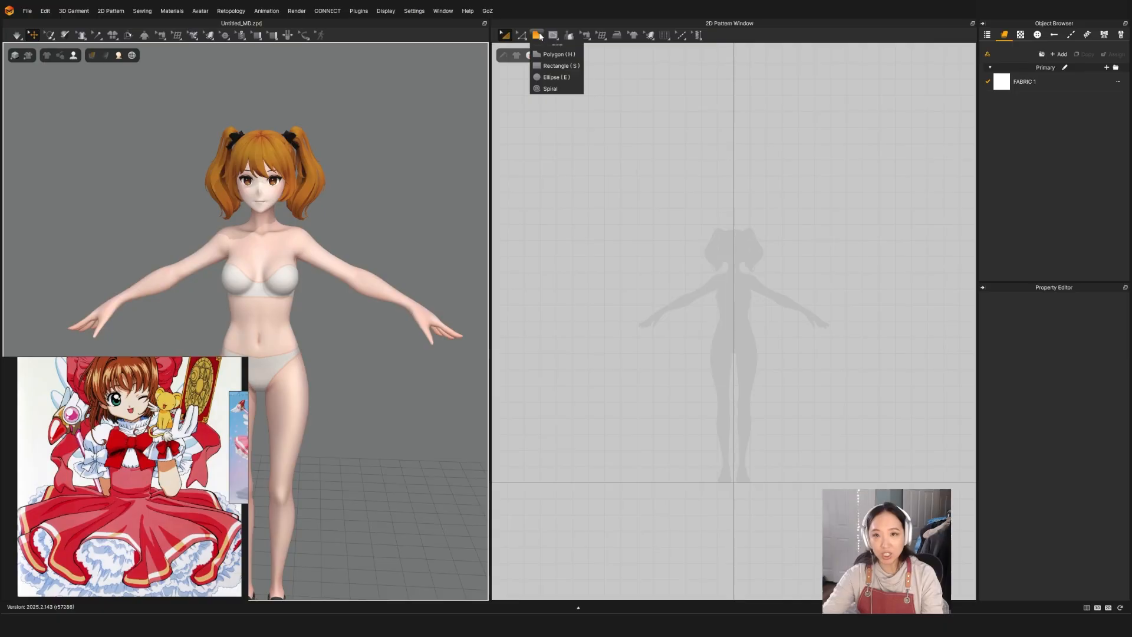
left_click(444, 12)
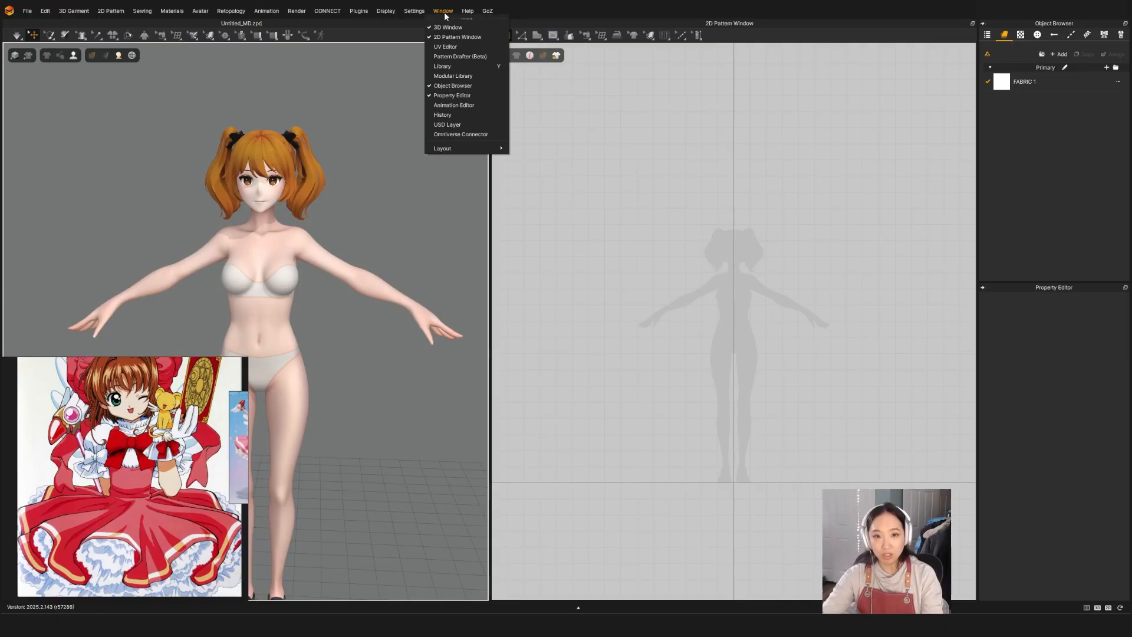
left_click(444, 65)
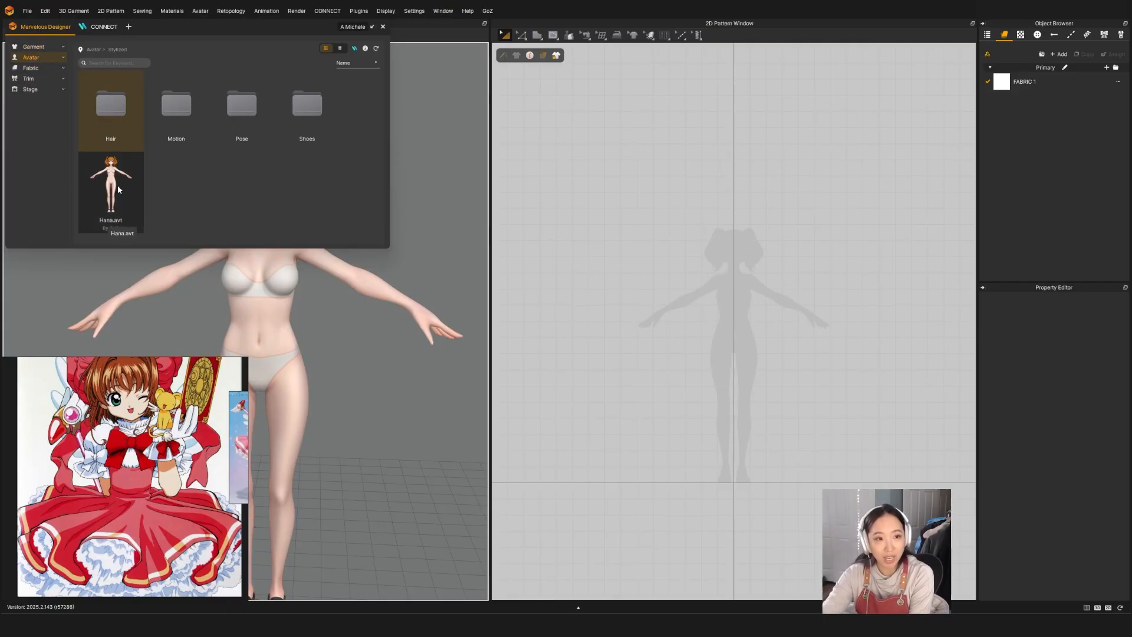
left_click(31, 58)
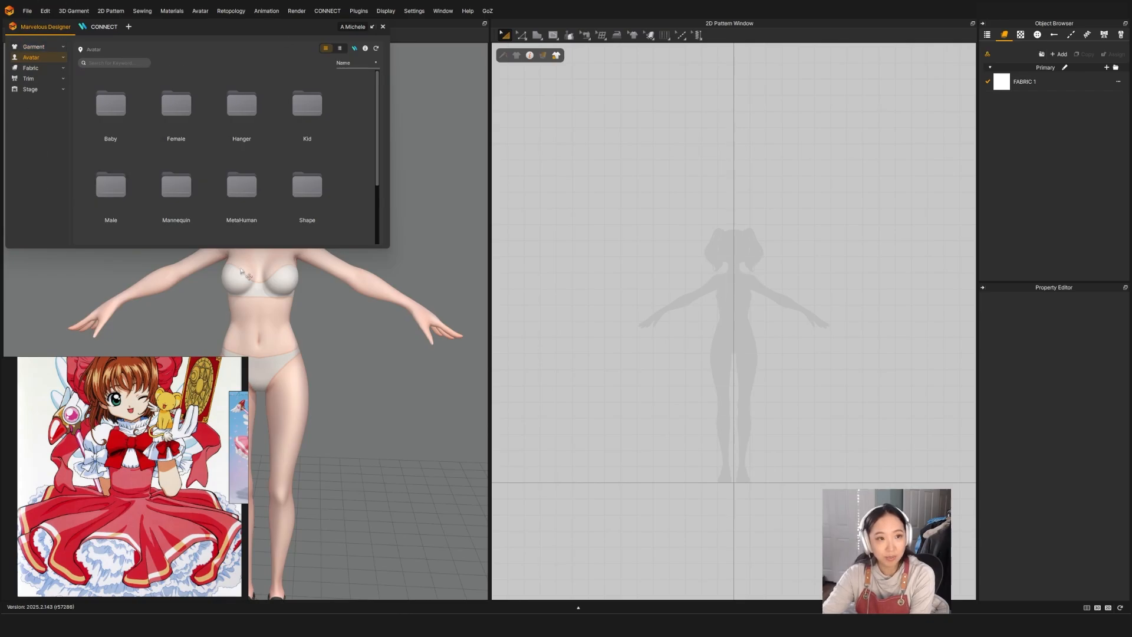
scroll(232, 147, "down", 1)
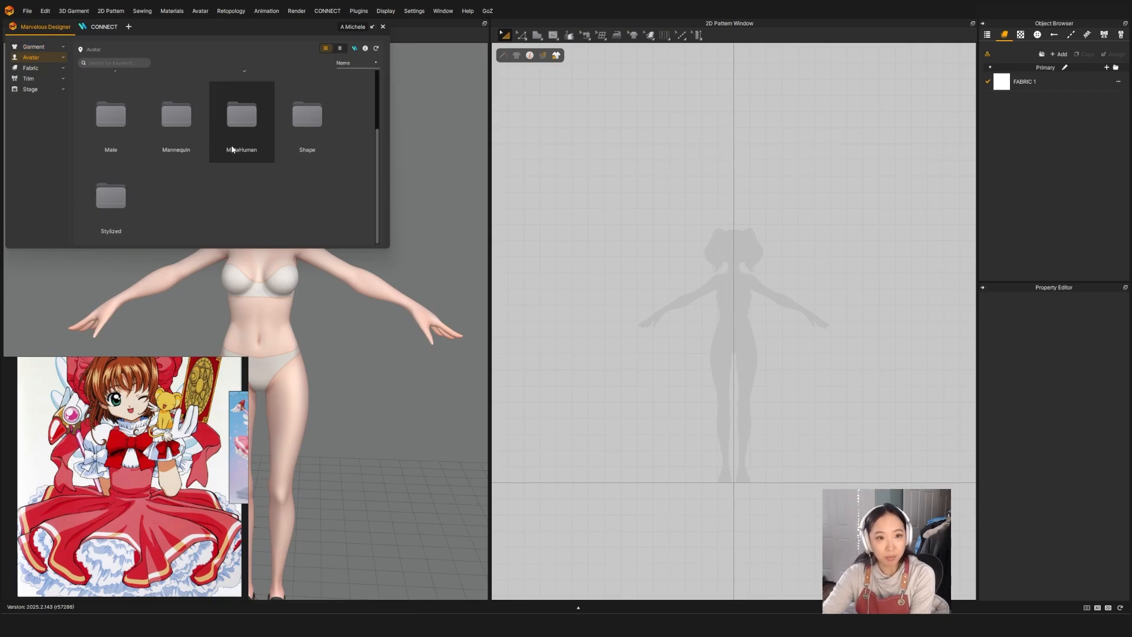
Load Tshirt.zpac from the garment library with load type Add, and close the library.
left_click(44, 47)
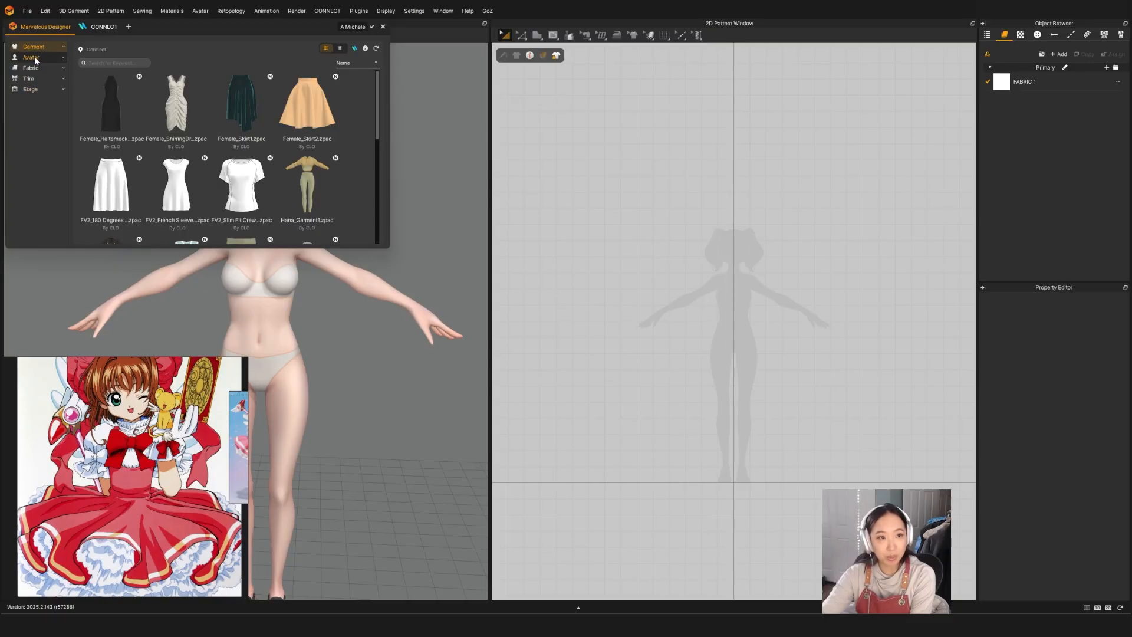
scroll(239, 97, "down", 5)
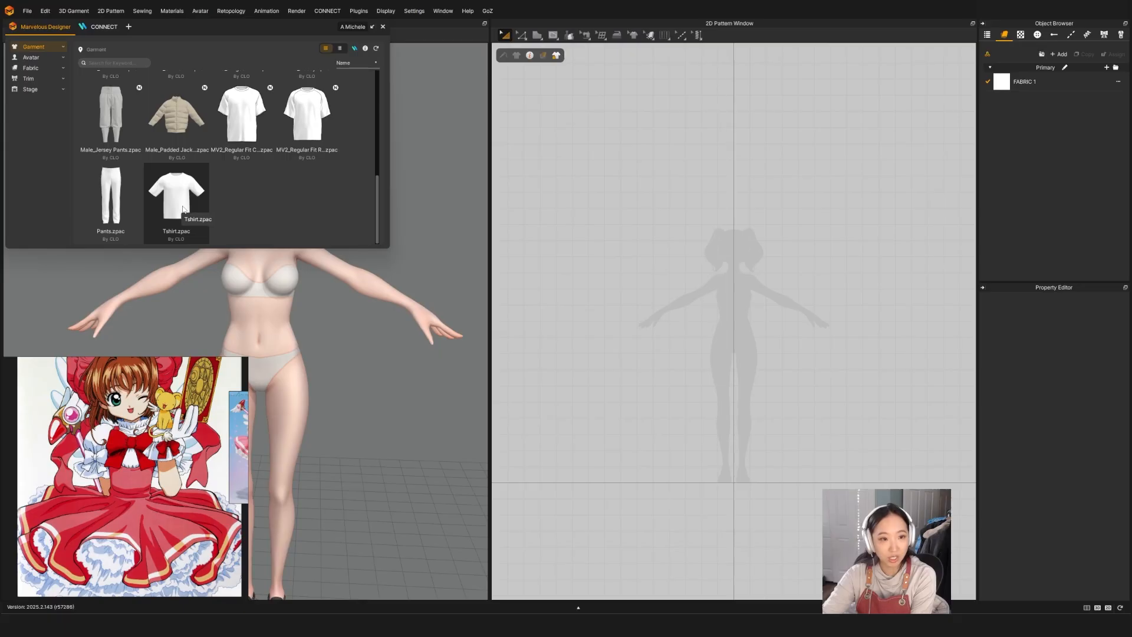
left_click(184, 210)
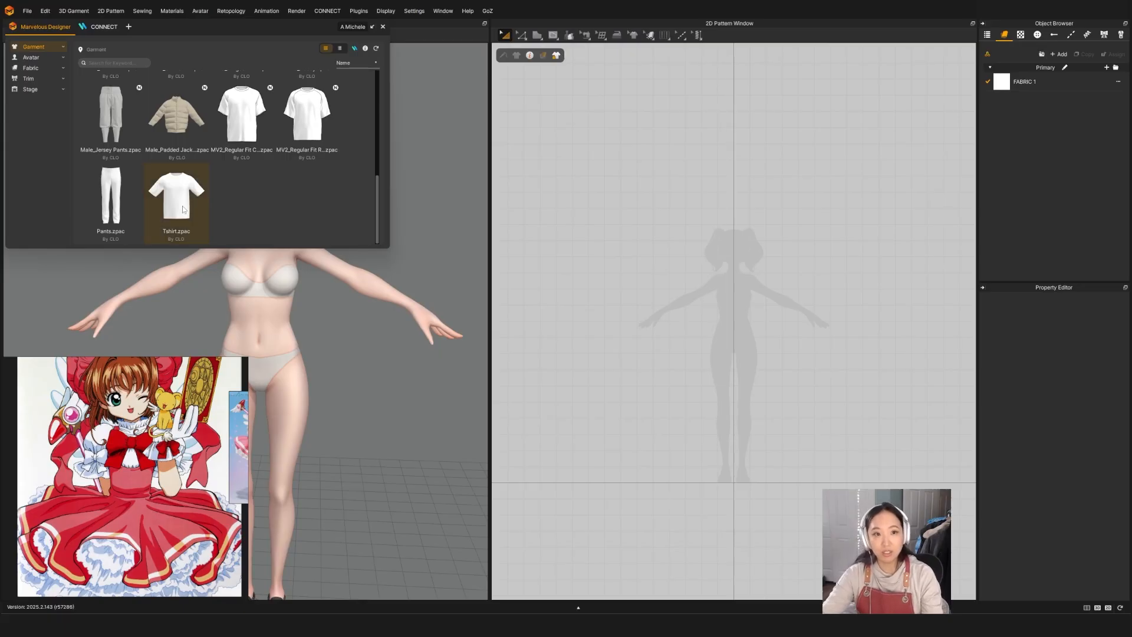
double_click(176, 198)
left_click(508, 221)
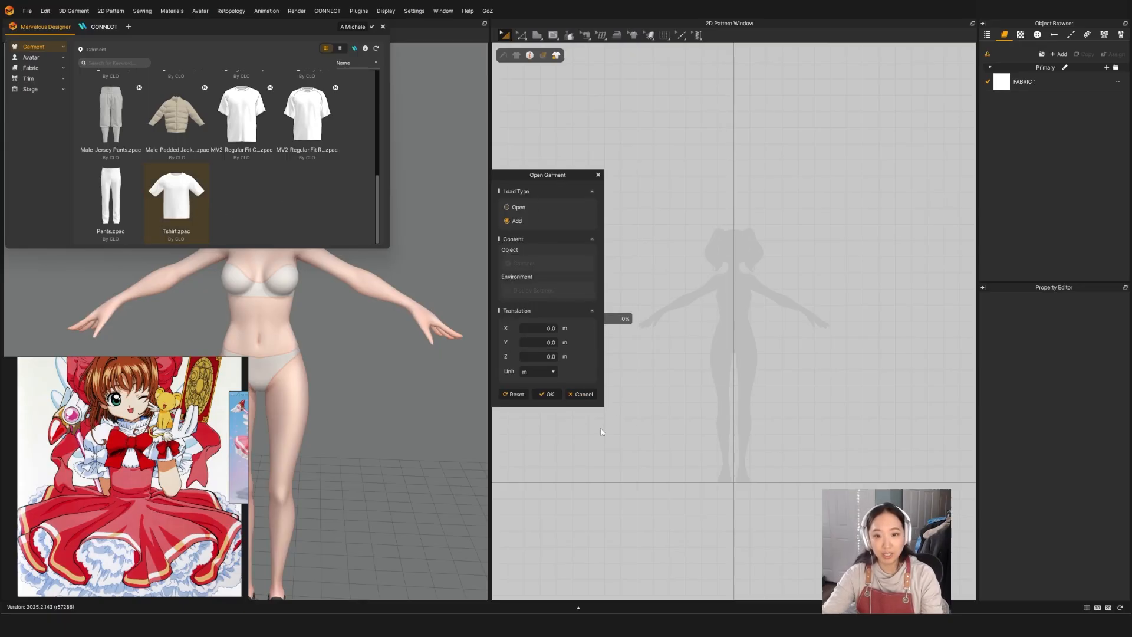
left_click(547, 394)
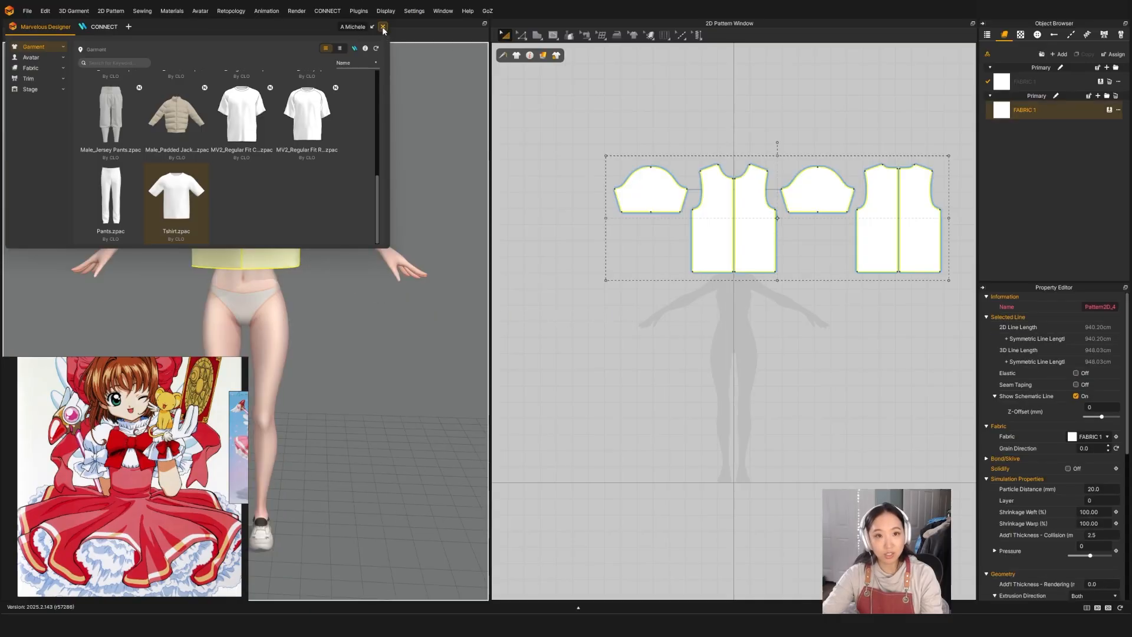
left_click(382, 27)
Set the 2D garment rendering style to Transparent Surface and deselect the pattern pieces.
scroll(697, 256, "down", 2)
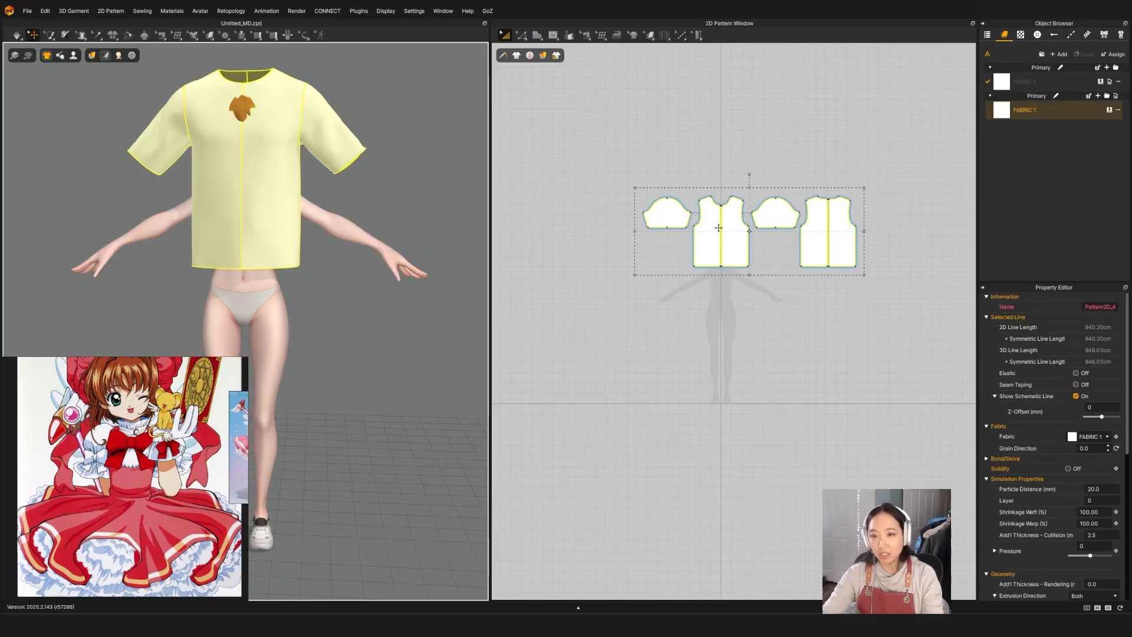
left_click(543, 56)
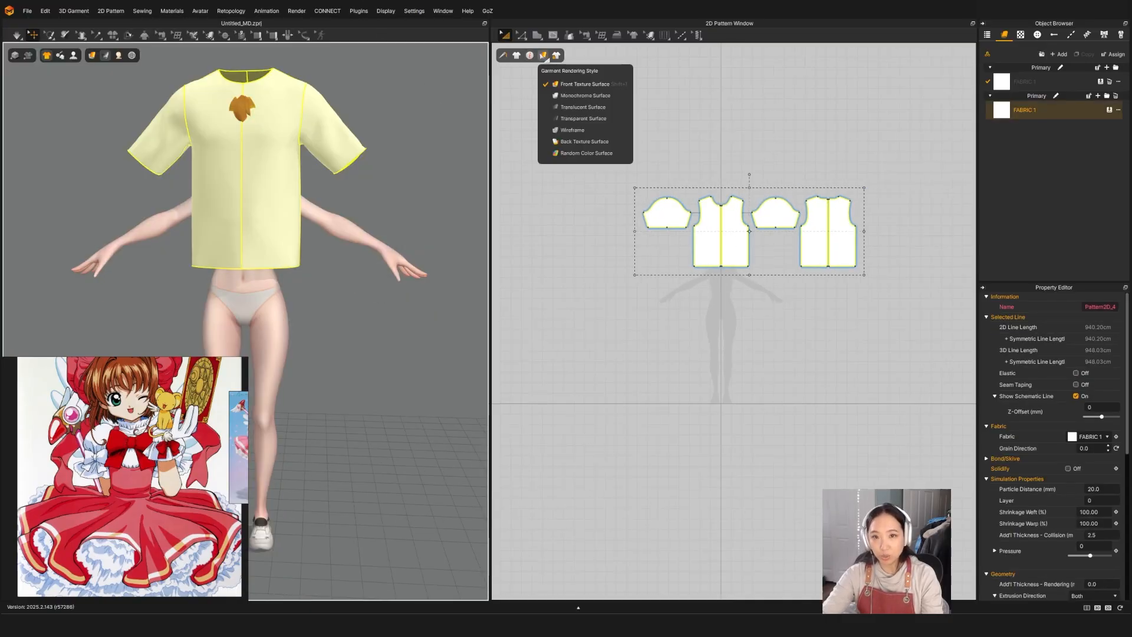
left_click(557, 120)
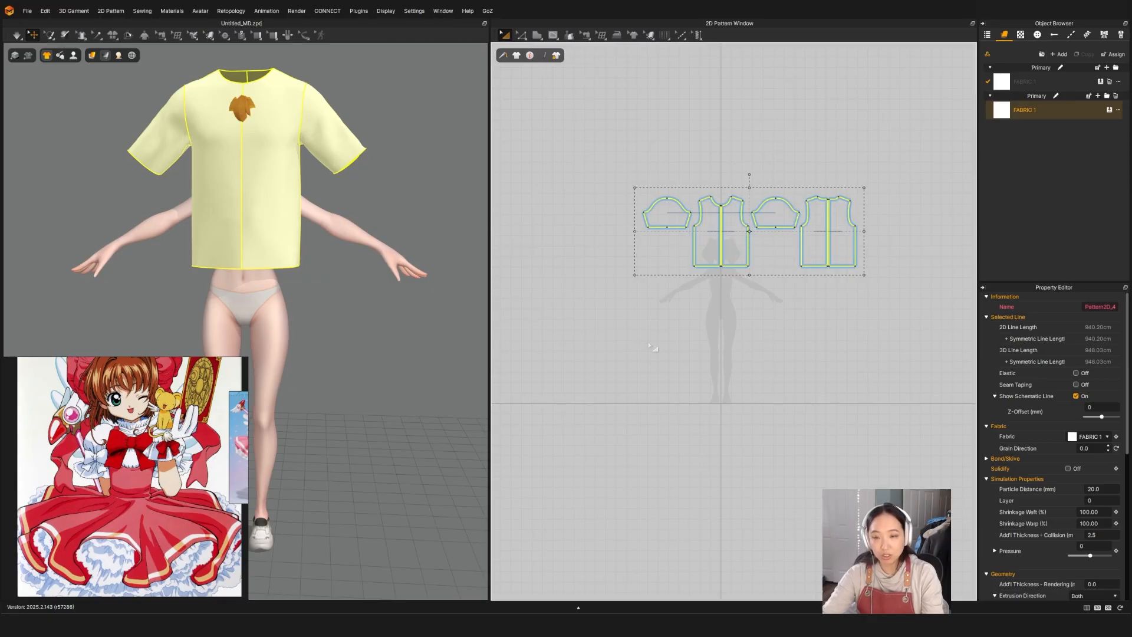
key("Escape")
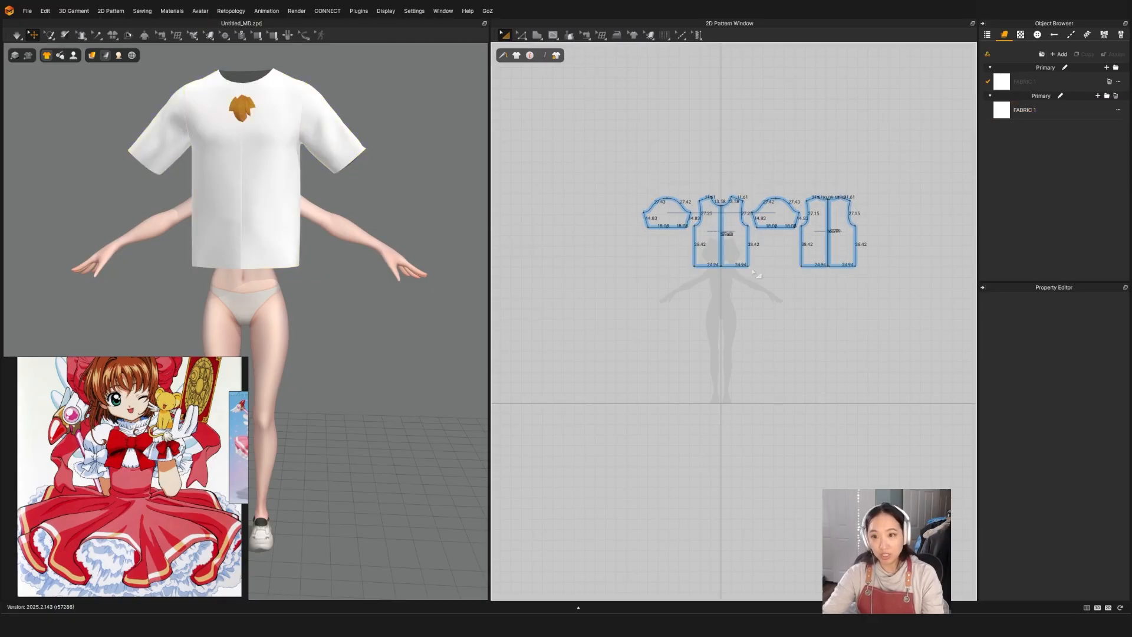
Move all T-shirt pieces down over the 2D avatar silhouette and lower the shirt onto the avatar's torso in 3D.
left_click_drag(601, 164, 938, 289)
left_click_drag(820, 237, 818, 283)
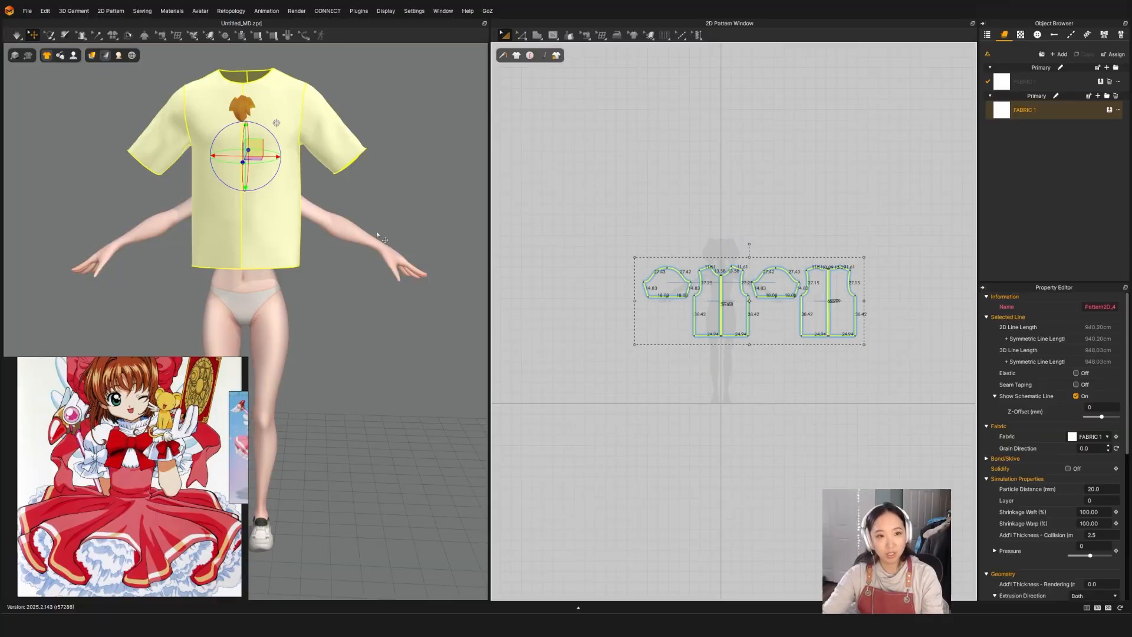
key("4")
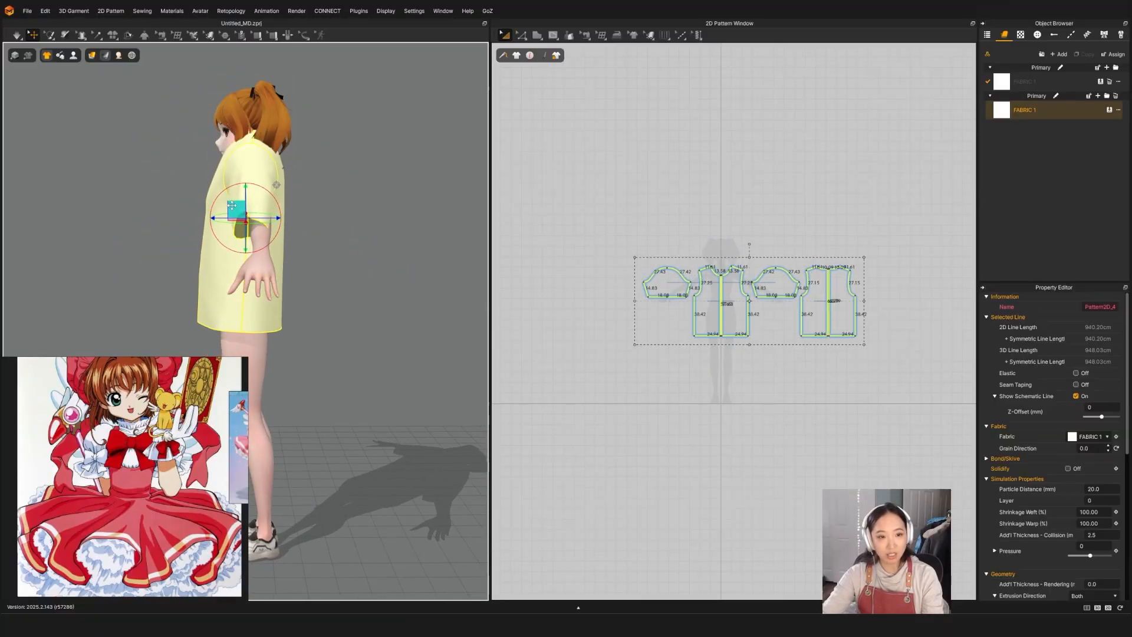
right_click_drag(142, 271, 233, 260)
right_click_drag(354, 207, 258, 211)
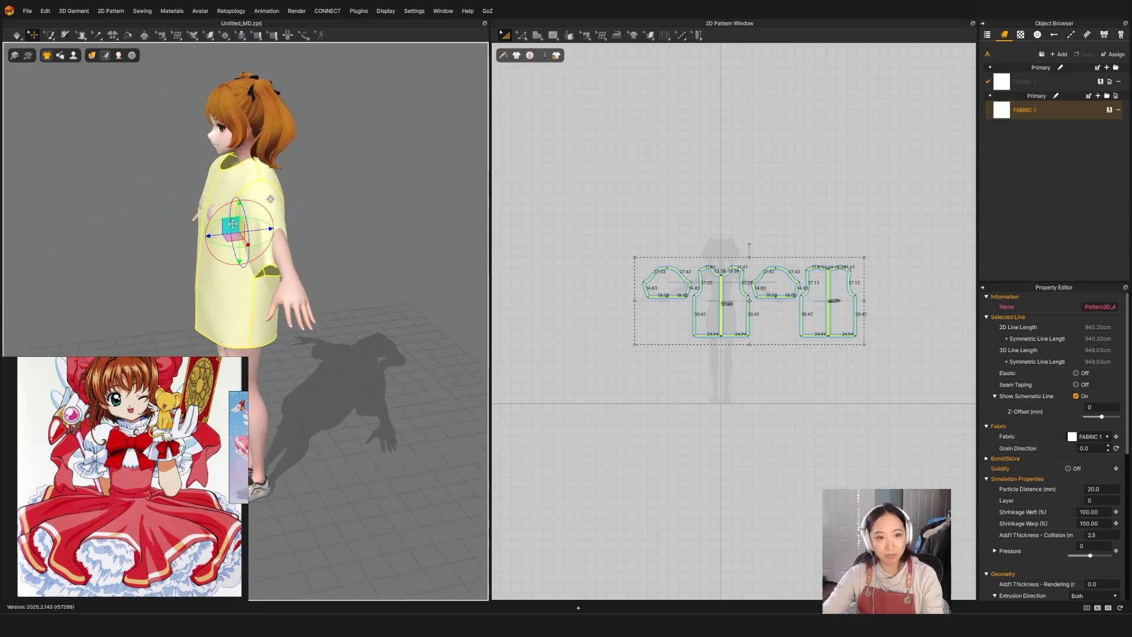
Select the sleeve on the avatar's right side and adjust its 3D placement around the arm.
left_click(342, 176)
left_click(208, 249)
right_click_drag(208, 248, 348, 285)
left_click(210, 284)
left_click(181, 246)
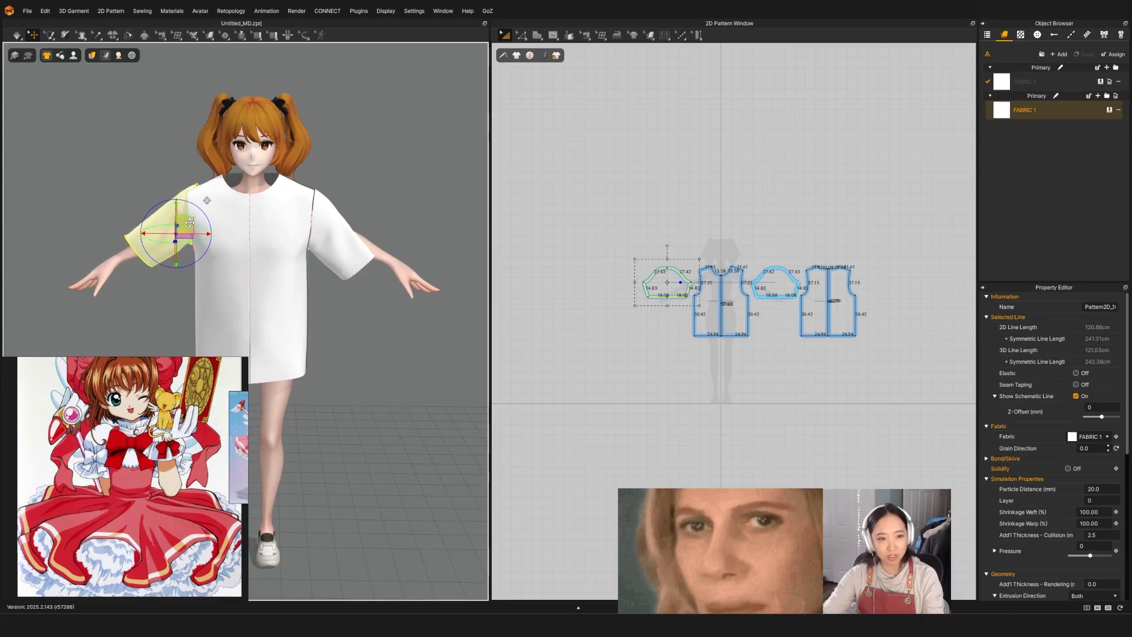
right_click_drag(236, 201, 413, 115)
scroll(351, 141, "down", 5)
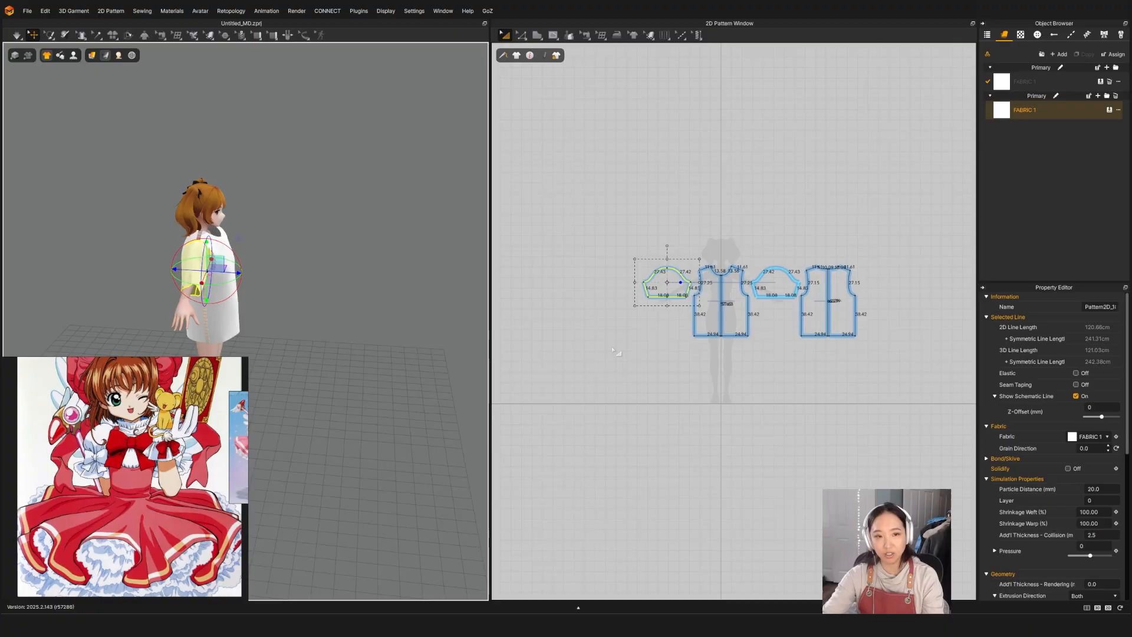
right_click_drag(377, 248, 235, 265)
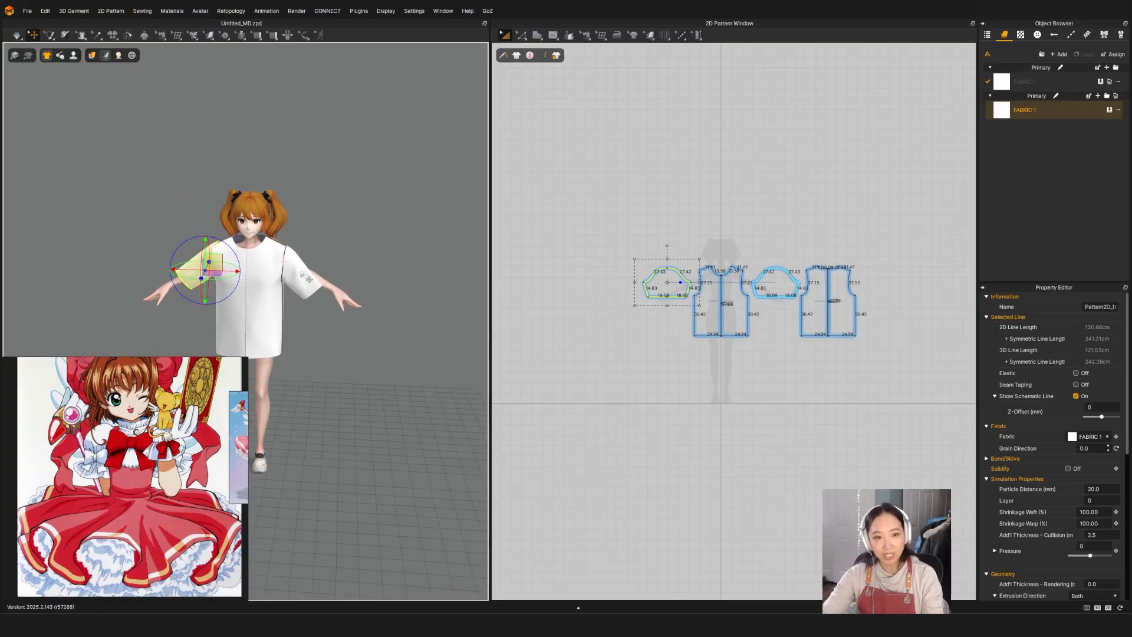
Rotate and reposition the sleeve on the avatar's left side so it sits around the arm.
scroll(300, 272, "up", 5)
left_click(332, 227)
left_click_drag(360, 202, 357, 195)
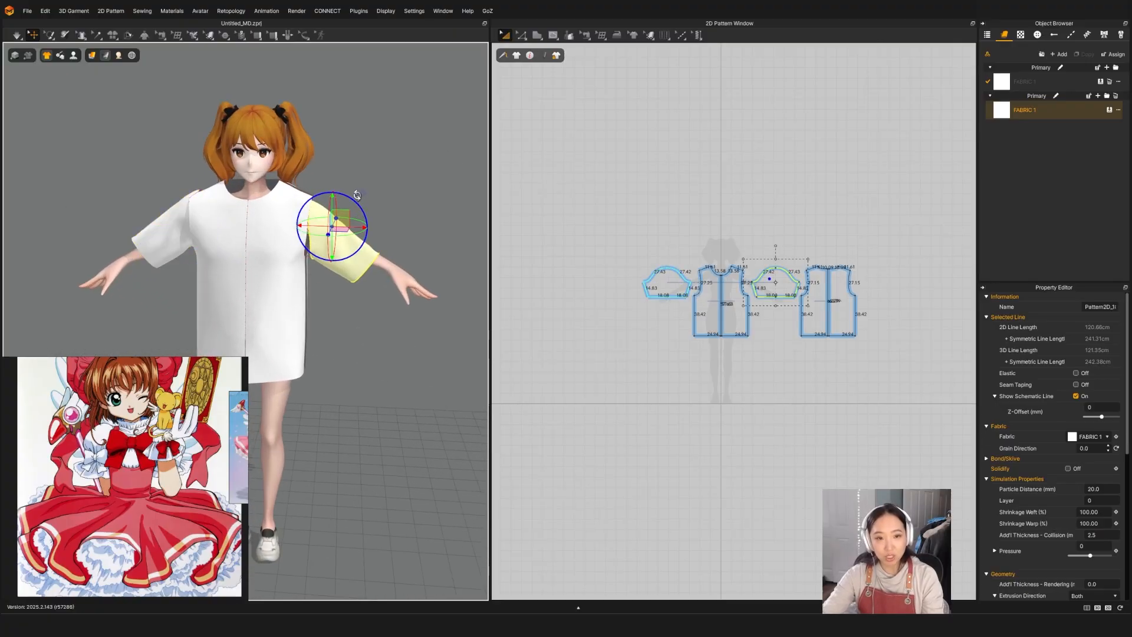
right_click_drag(383, 236, 321, 233)
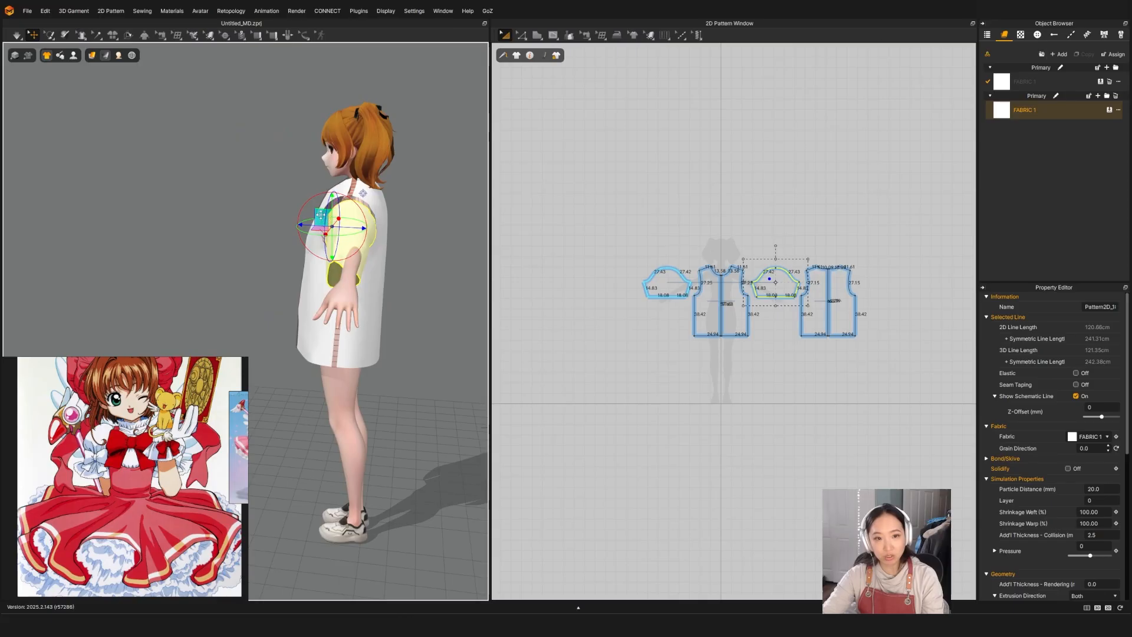
left_click_drag(321, 215, 327, 206)
right_click_drag(361, 283, 410, 331)
Select one half of the back panel and simulate the T-shirt so it drapes on the avatar.
left_click(440, 255)
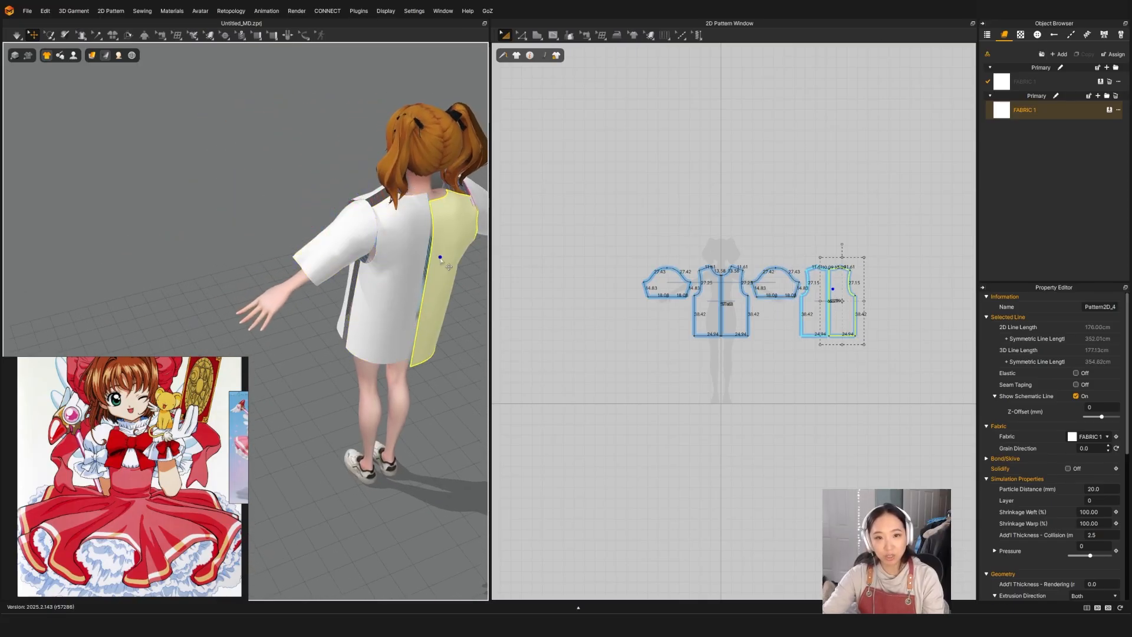
right_click_drag(441, 260, 366, 309)
key("space")
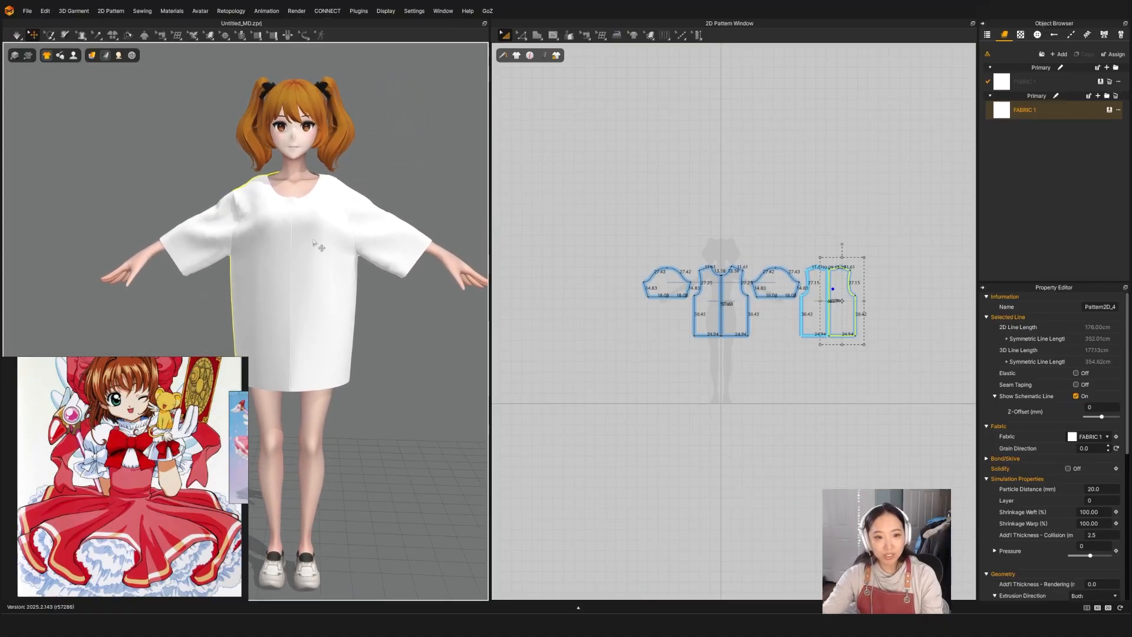
left_click(391, 240)
left_click(238, 247, "shift")
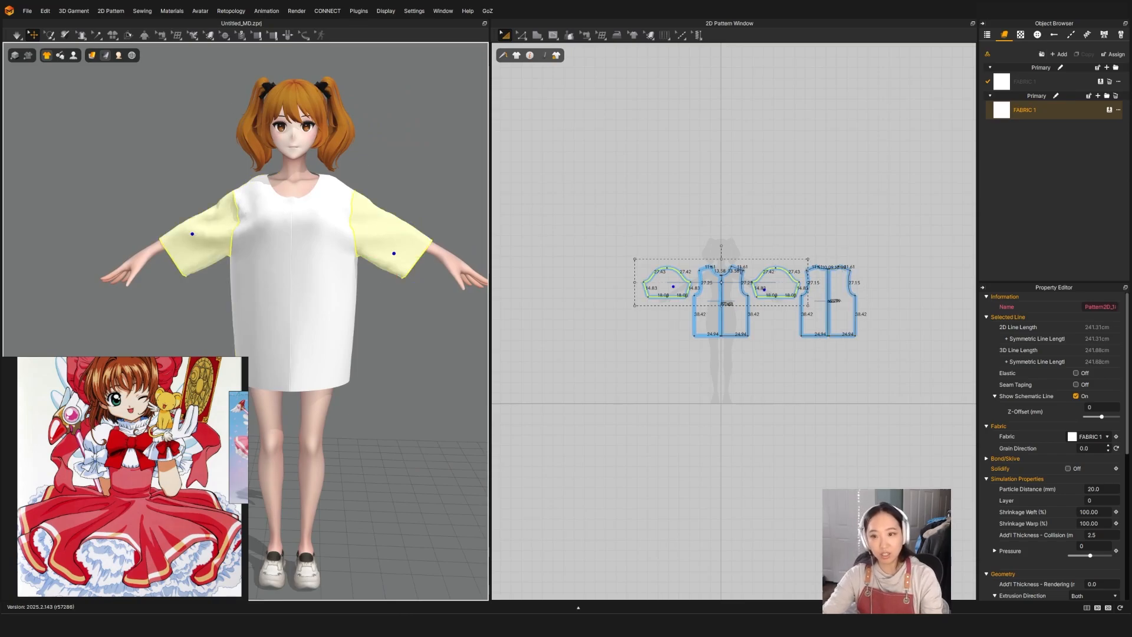
key("Delete")
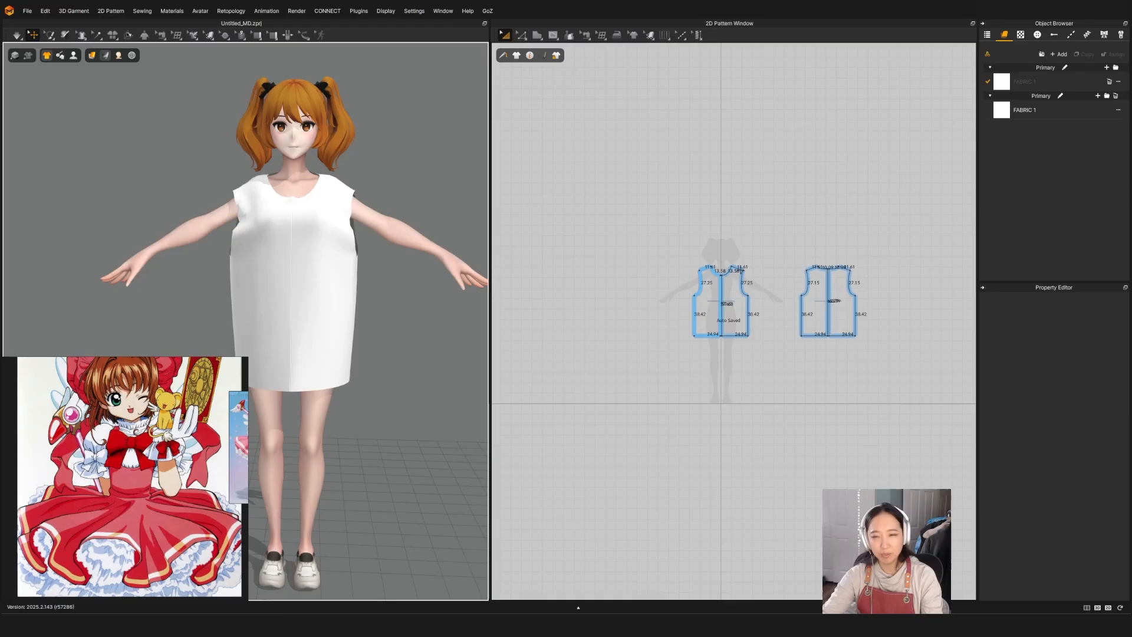
key("ctrl+z")
right_click(364, 248)
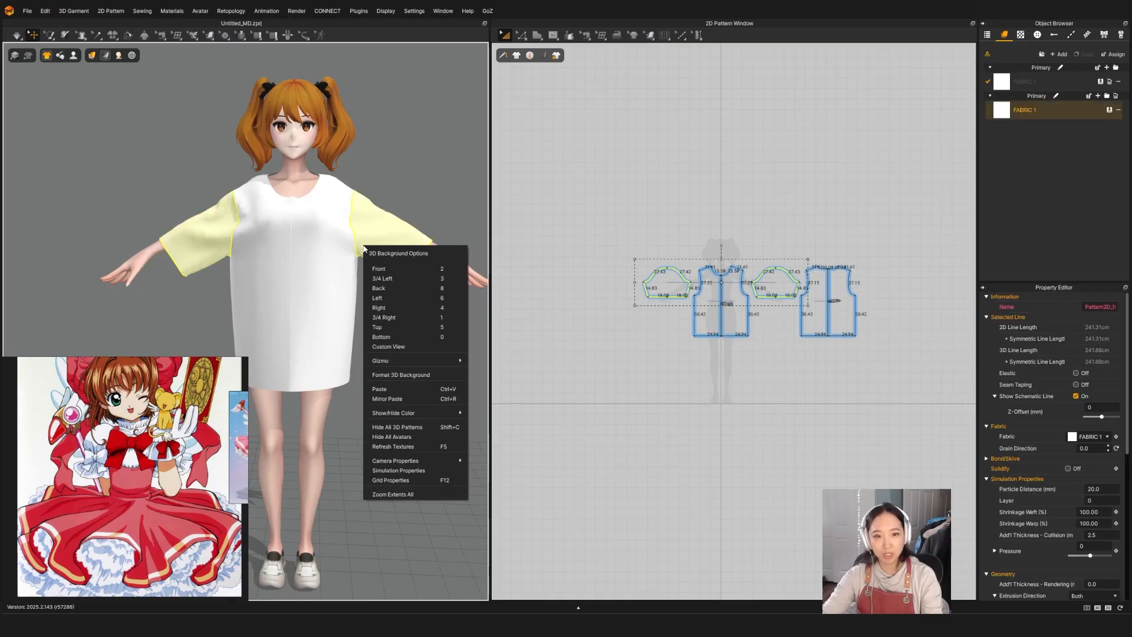
left_click(384, 295)
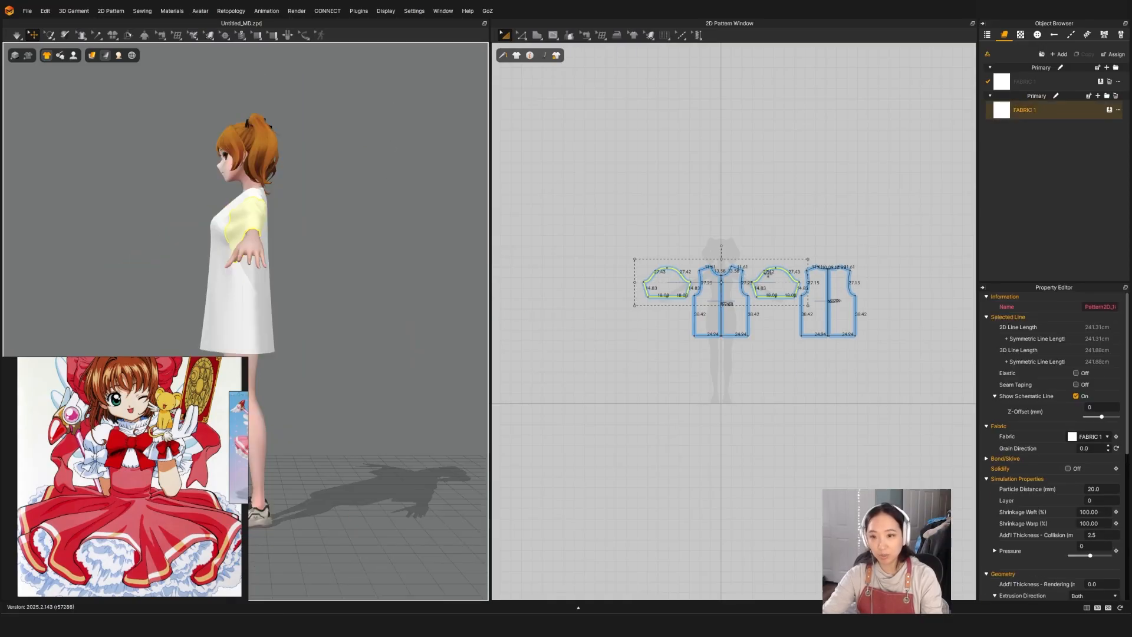
scroll(787, 272, "up", 3)
key("n")
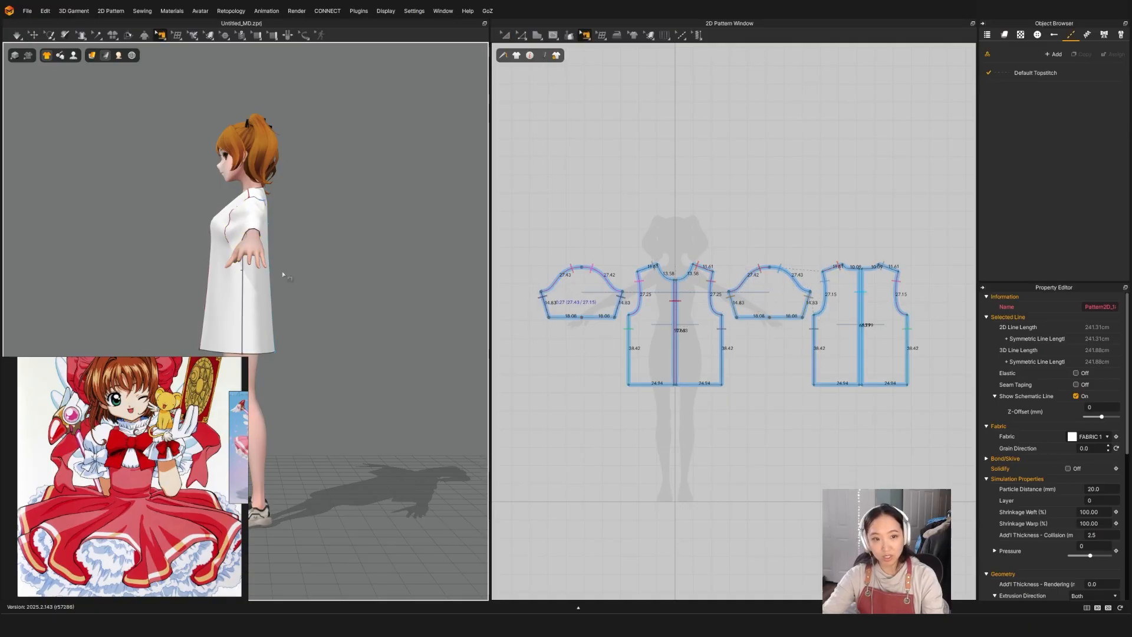
right_click_drag(282, 275, 353, 277)
key("q")
Deactivate both sleeves together with their sewing and hide them in the 3D view.
left_click(317, 223)
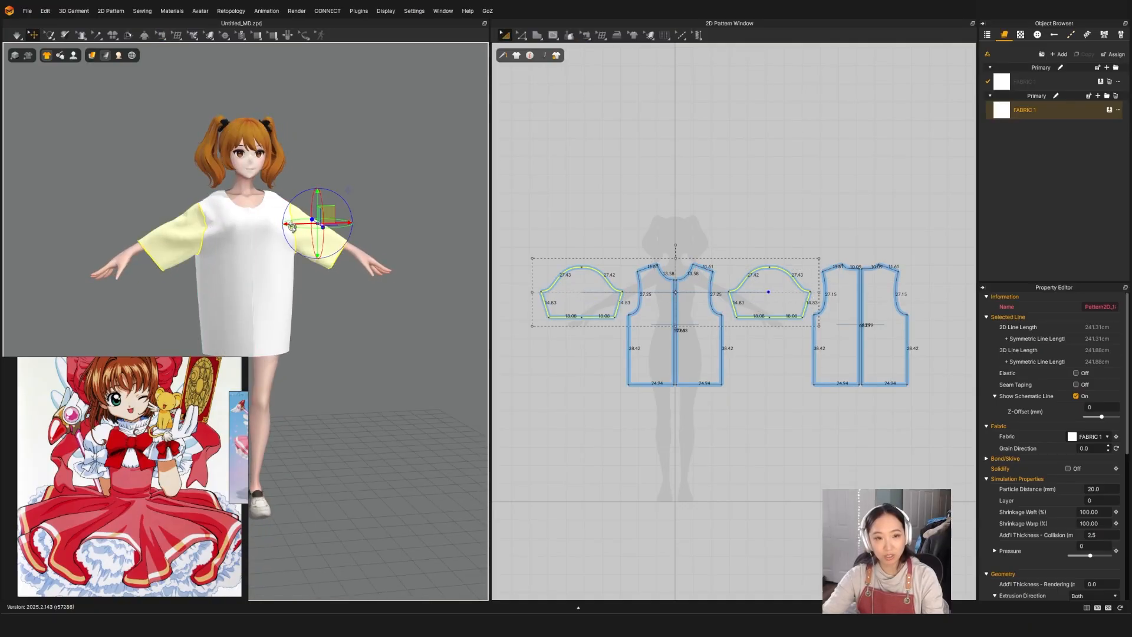
right_click(160, 235)
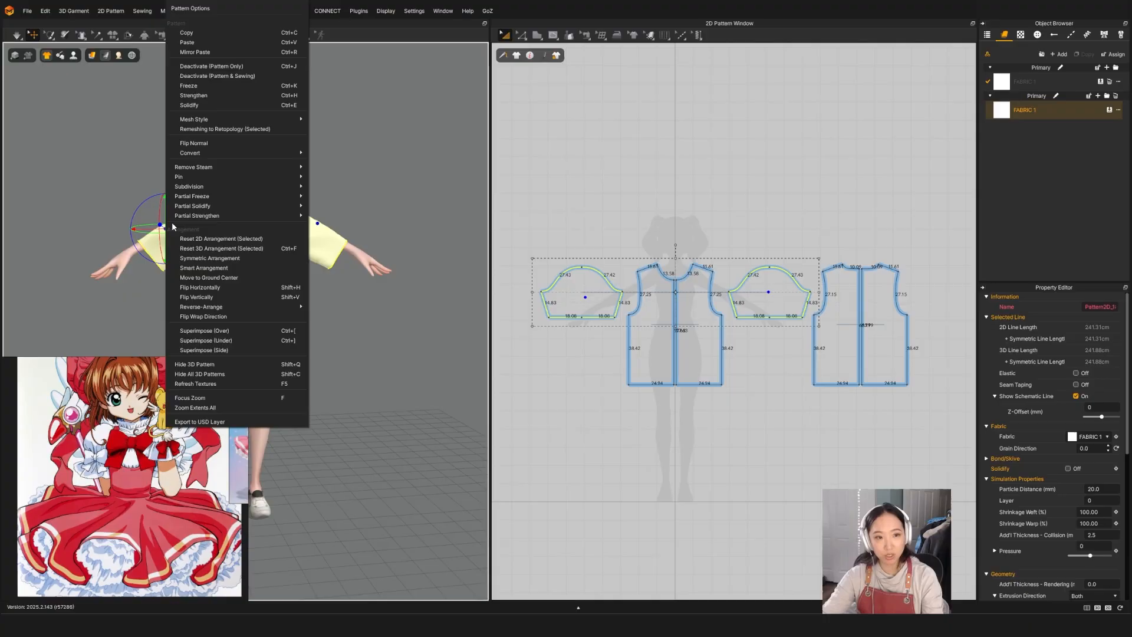
left_click(196, 77)
key("shift+q")
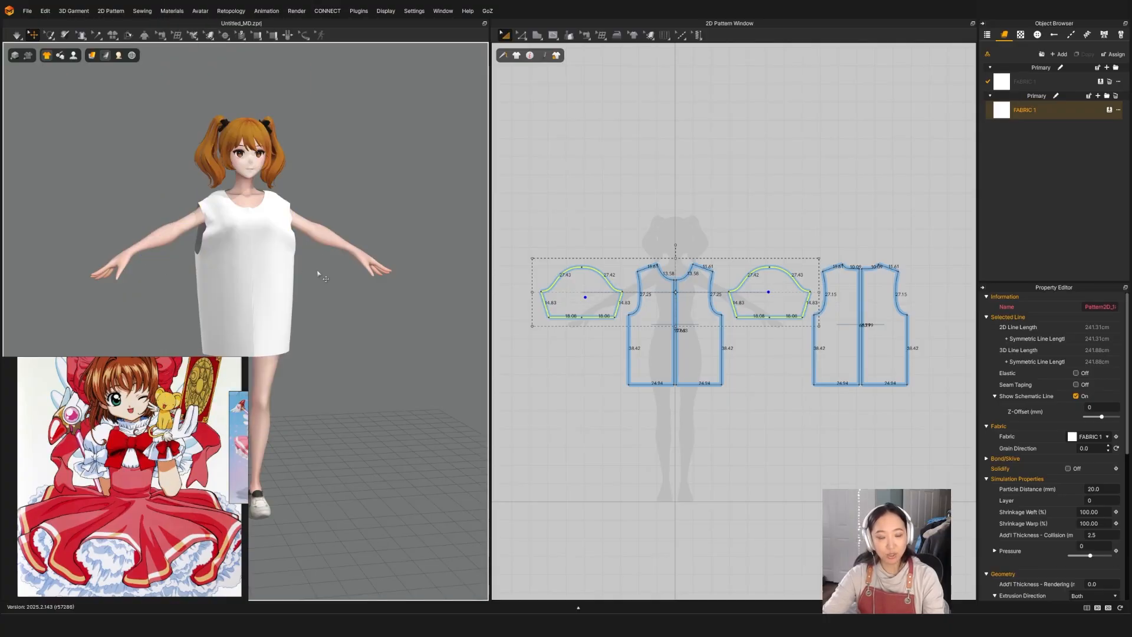
Examine how the sleeveless garment's neckline and shoulders sit on the avatar from the front and the side.
scroll(265, 192, "up", 3)
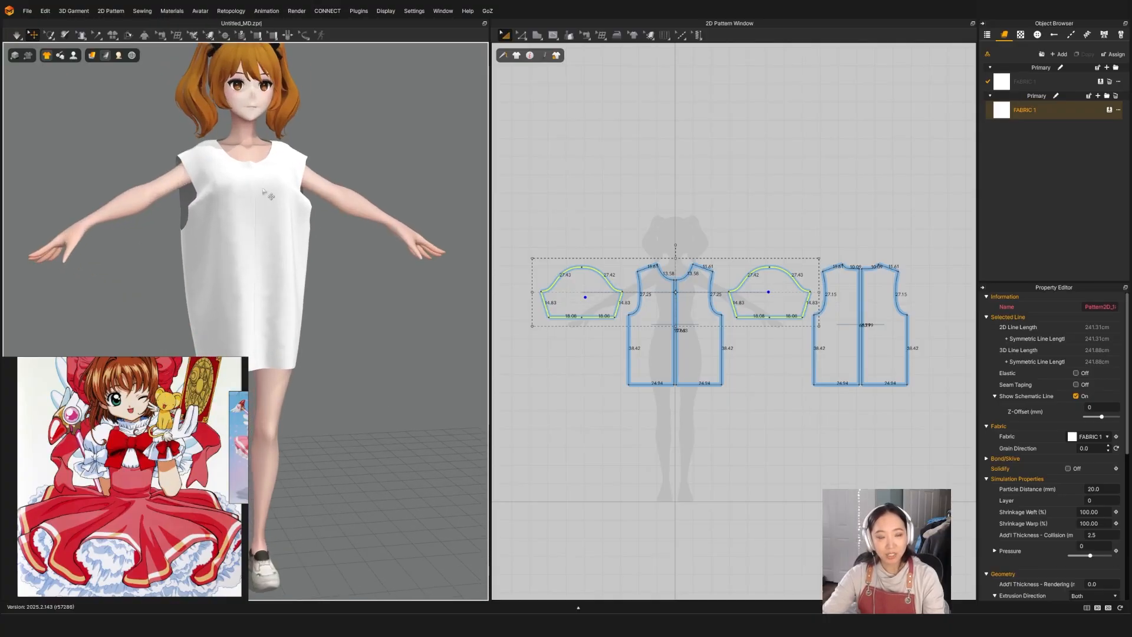
scroll(171, 182, "up", 2)
right_click_drag(356, 230, 314, 254)
right_click_drag(324, 184, 331, 242)
scroll(710, 291, "up", 5)
key("z")
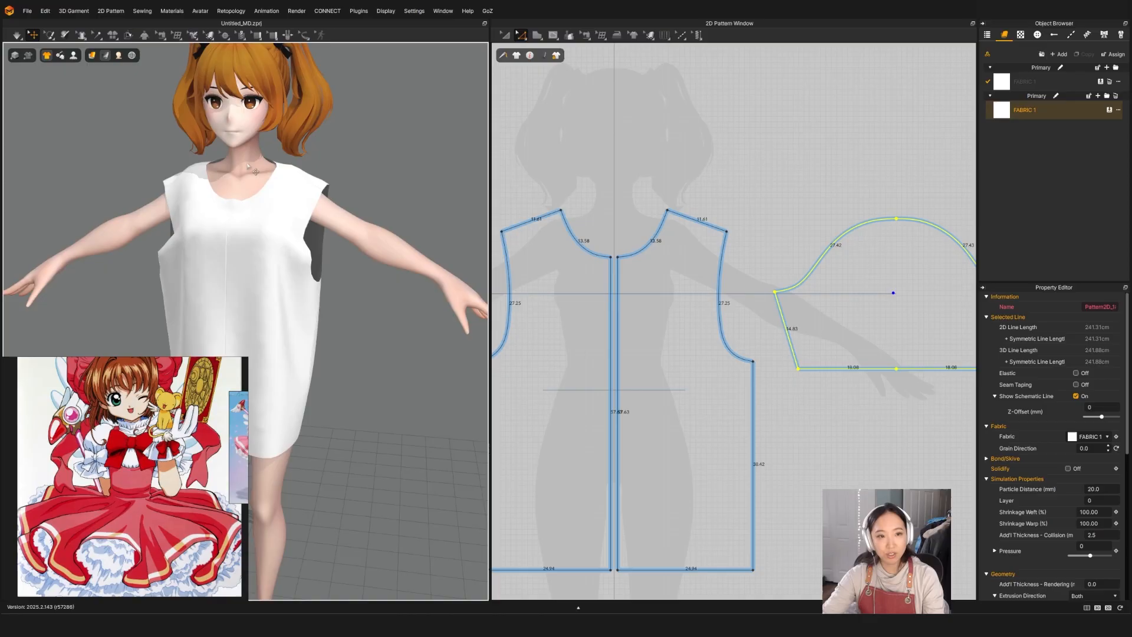
right_click_drag(252, 172, 271, 247)
scroll(277, 305, "up", 5)
scroll(277, 305, "up", 5)
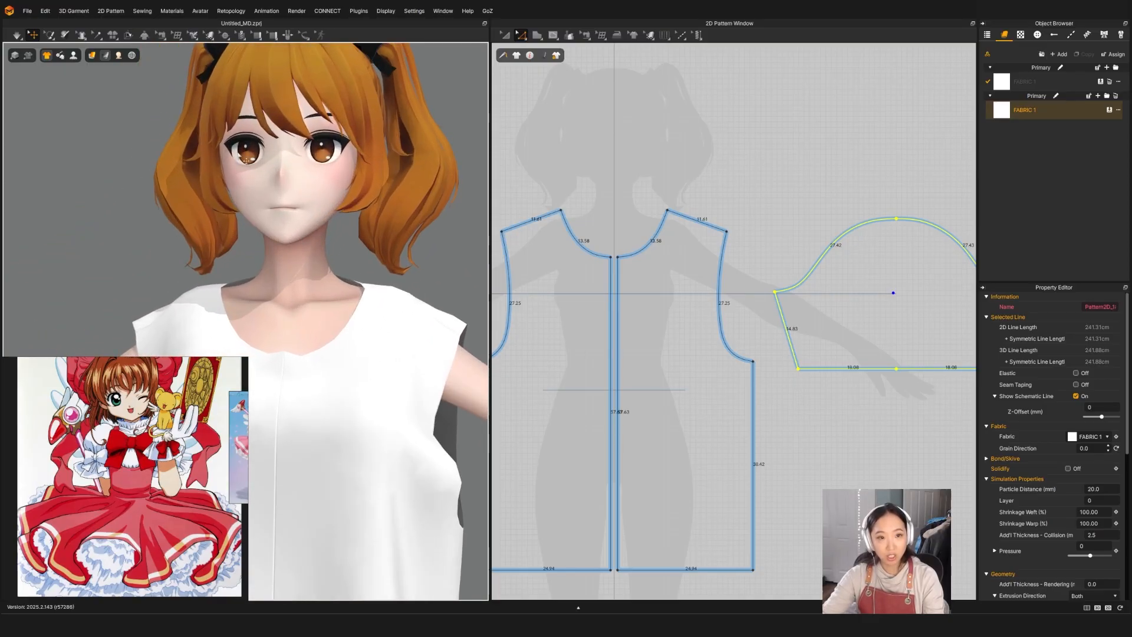
right_click_drag(332, 280, 302, 260)
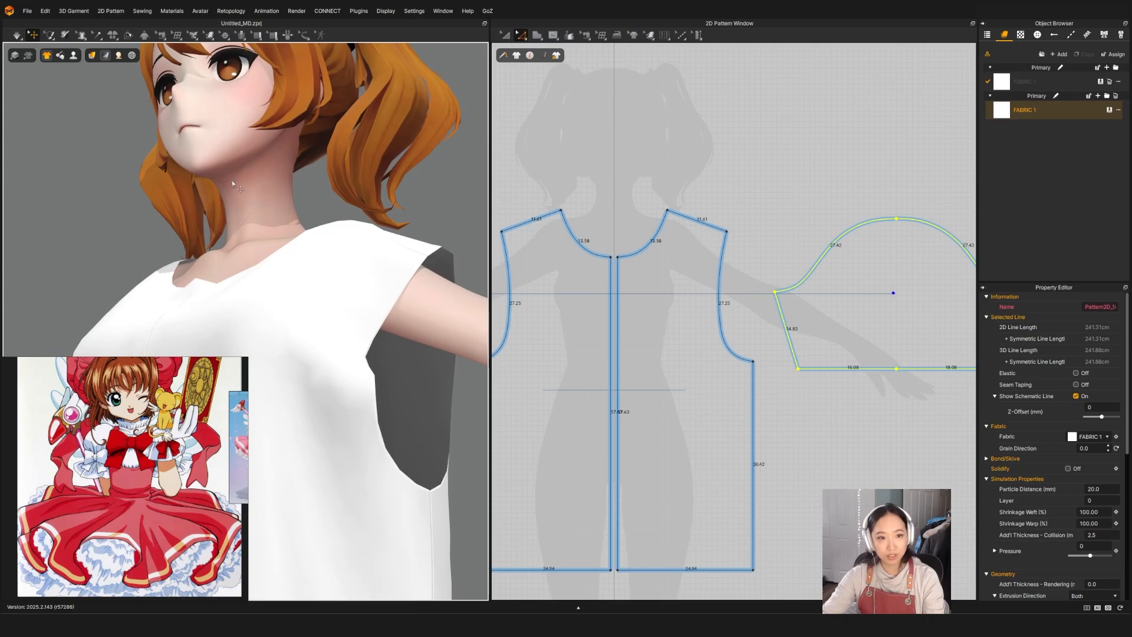
right_click_drag(243, 235, 304, 217)
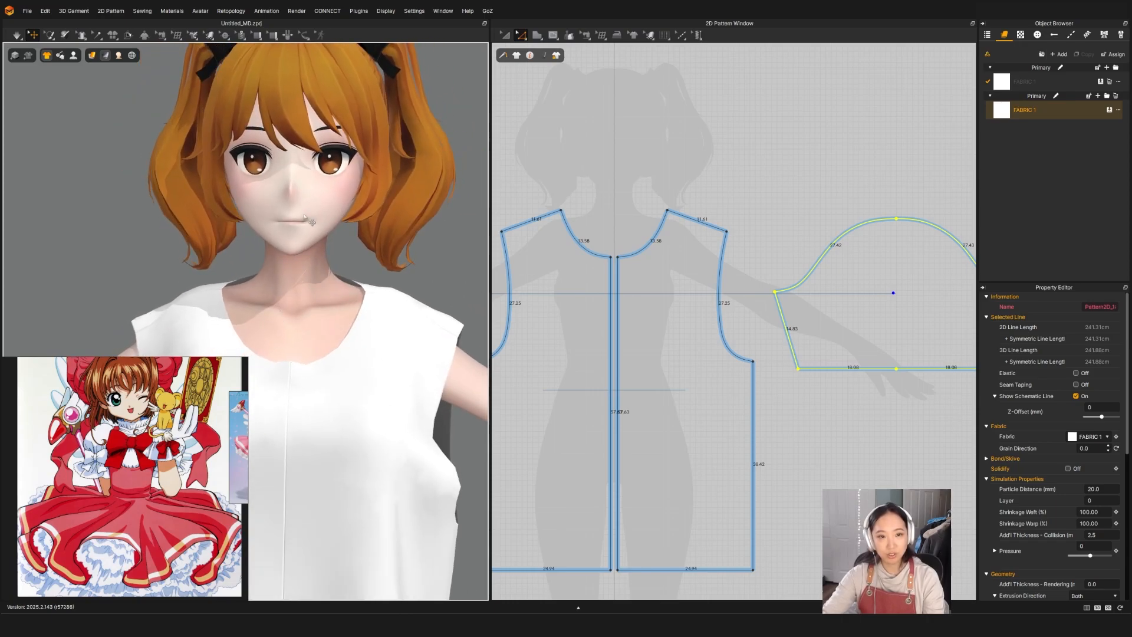
scroll(300, 319, "down", 6)
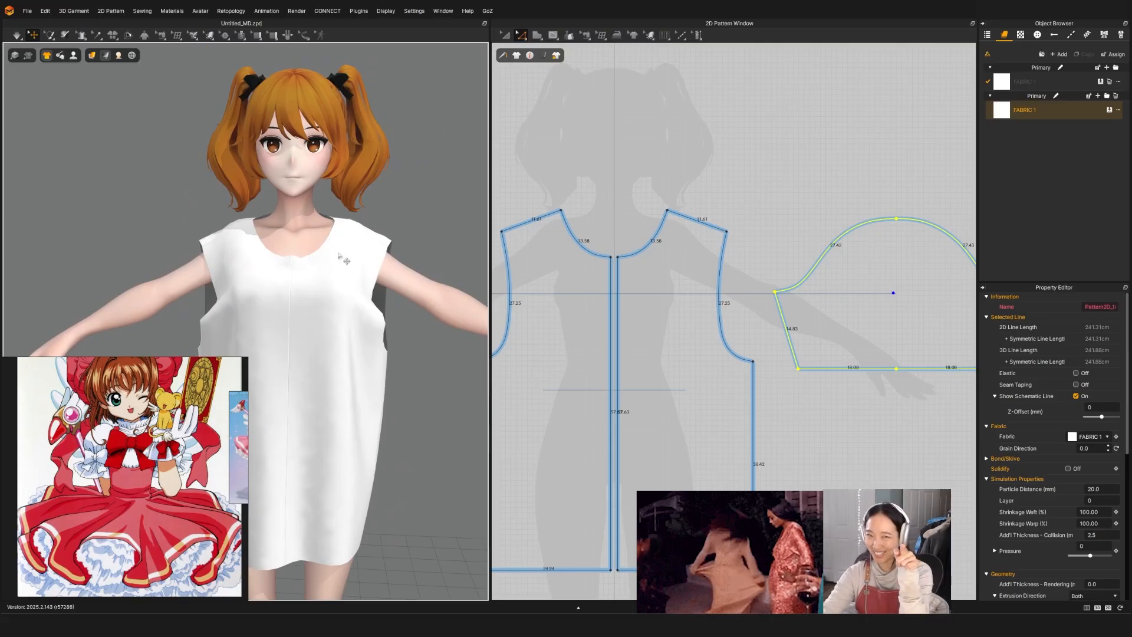
Raise the center point of the front neckline and move its shoulder point toward the neck, making the shoulder edge about 14.3 cm.
left_click(338, 392)
scroll(627, 236, "up", 4)
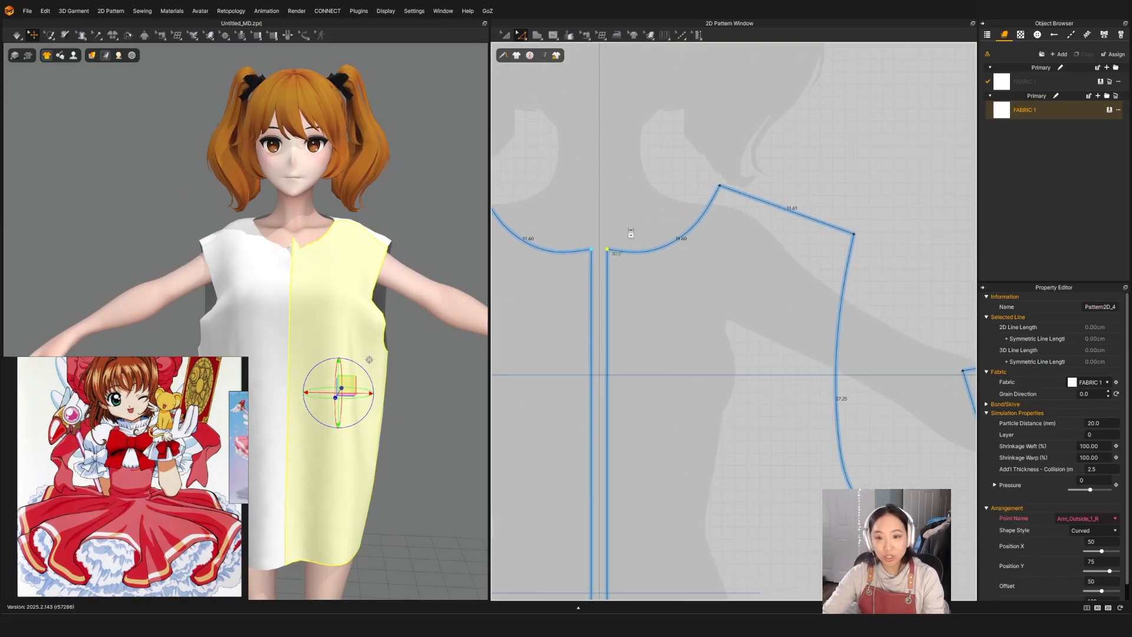
left_click_drag(609, 255, 611, 219)
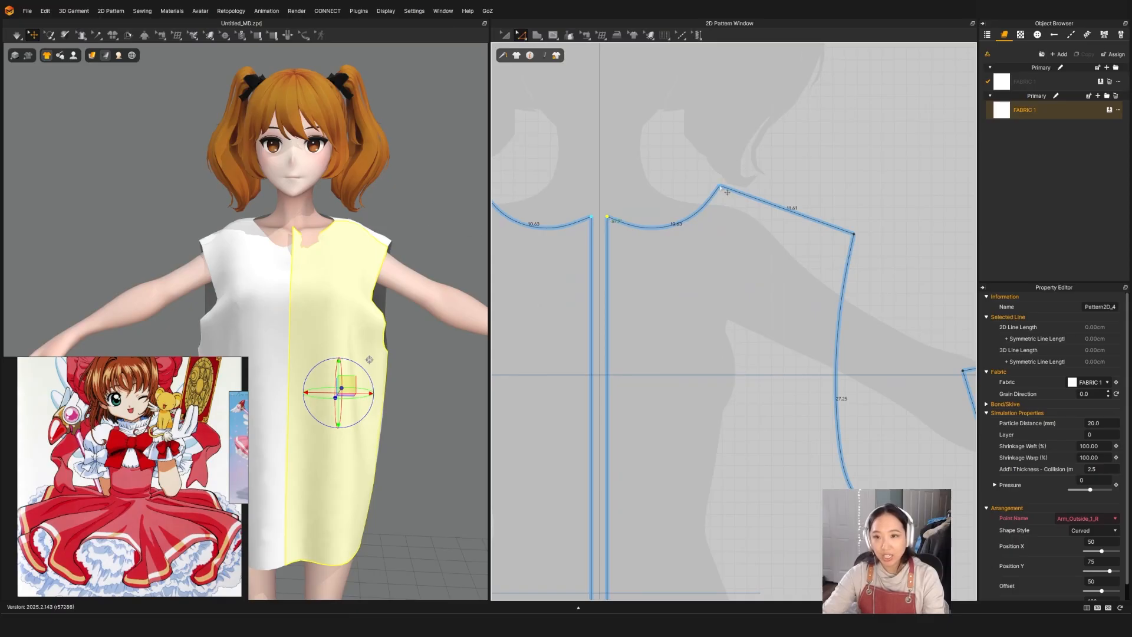
left_click_drag(727, 191, 696, 183)
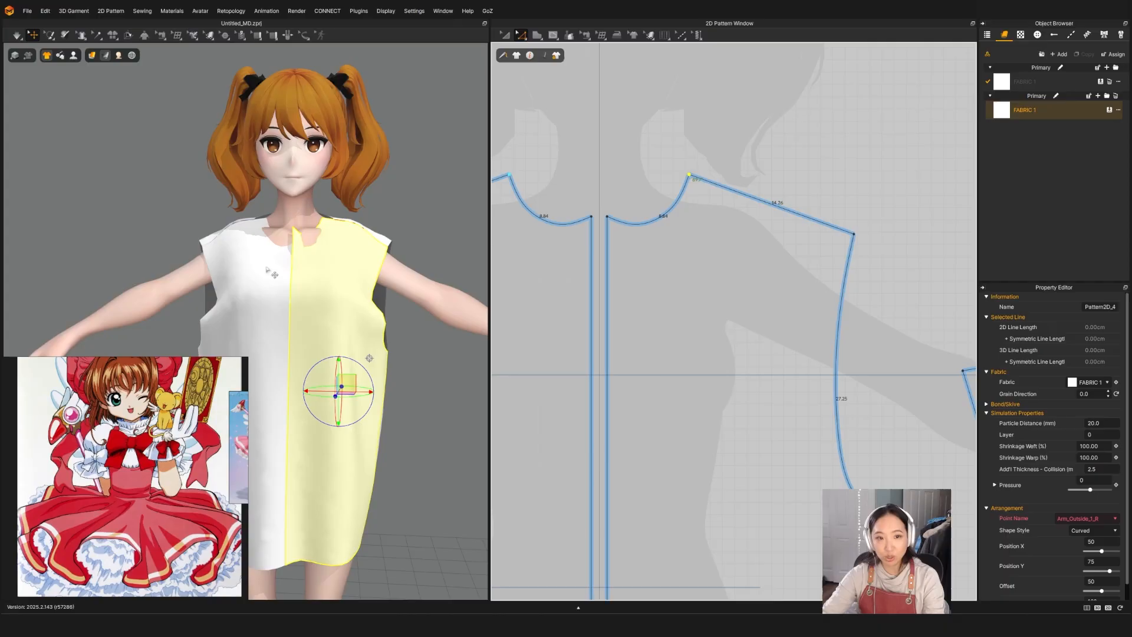
Raise the front neckline's curve point nearest the center front to flatten that part of the curve.
scroll(635, 240, "up", 2)
key("v")
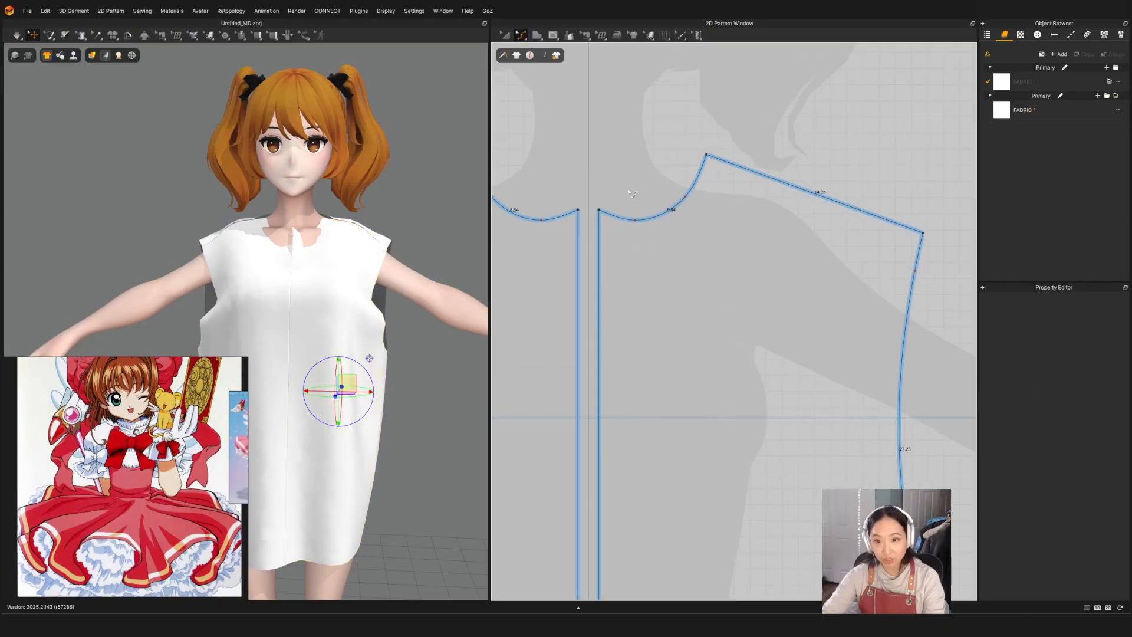
left_click_drag(635, 220, 640, 214)
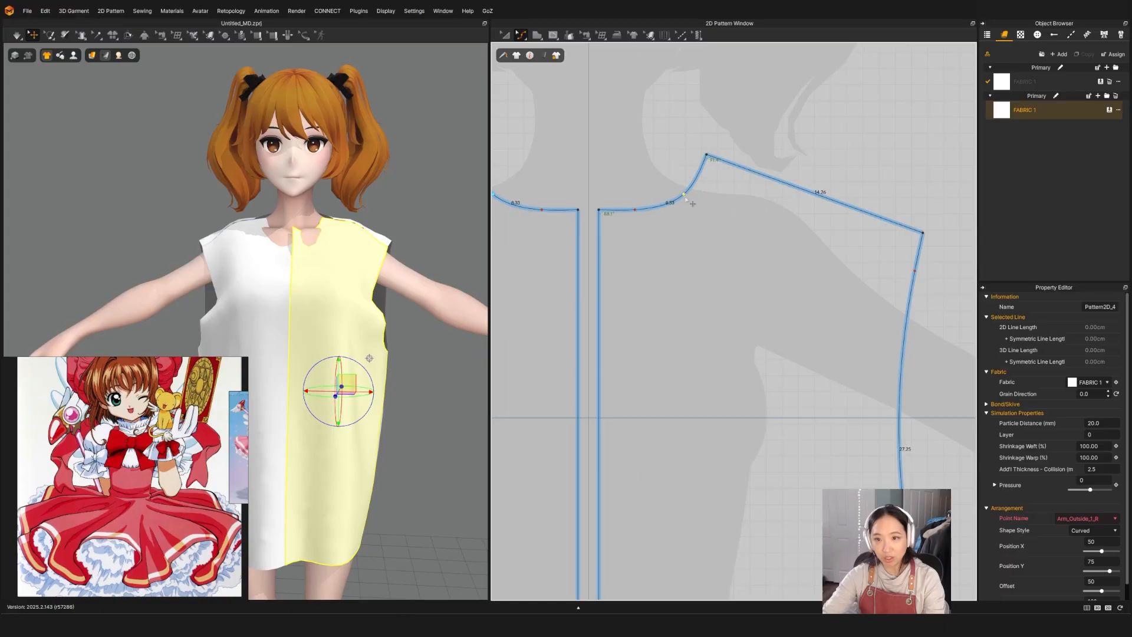
Extend the back panel's shoulder edge along its own line toward the neck to about 14.2 cm, narrowing the back neckline.
scroll(687, 199, "down", 3)
scroll(744, 280, "up", 5)
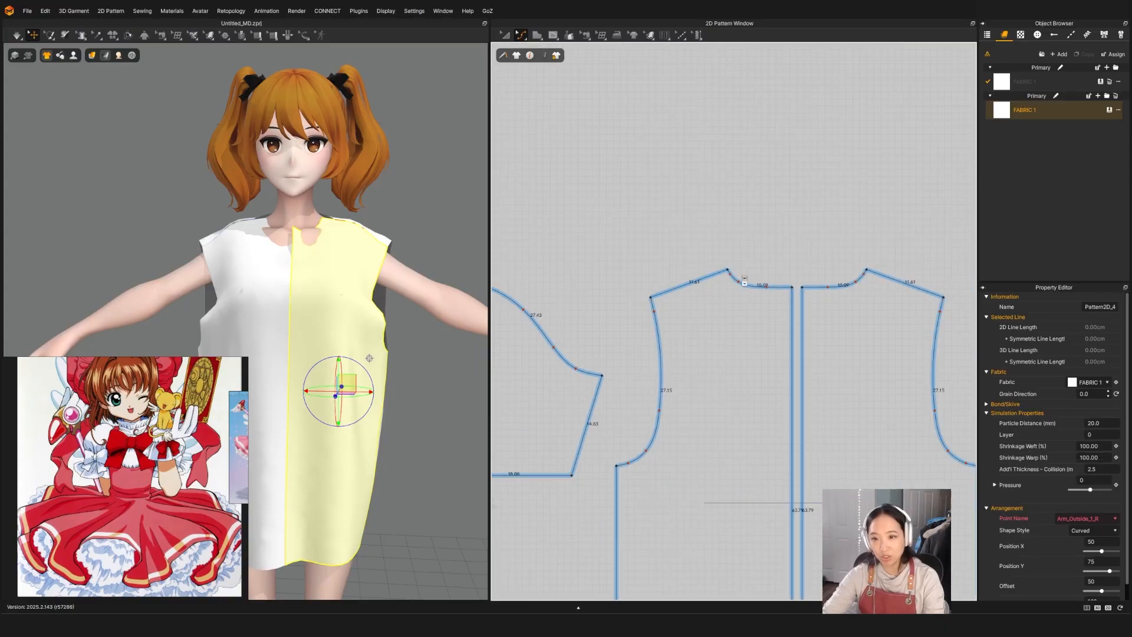
scroll(745, 281, "down", 3)
scroll(756, 310, "up", 5)
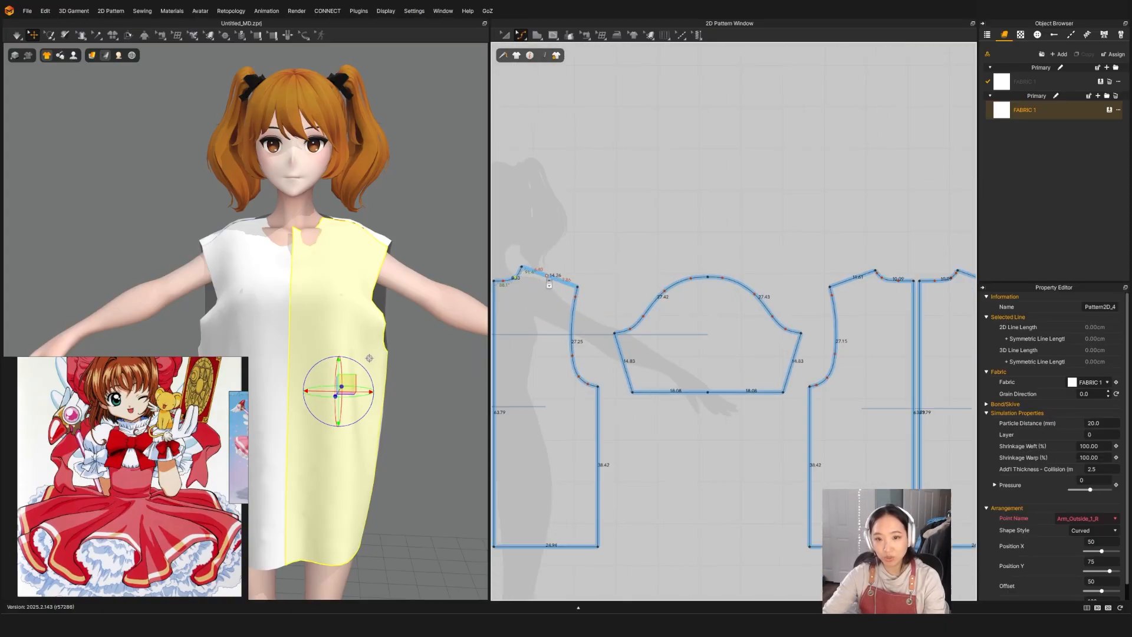
scroll(756, 309, "down", 4)
scroll(757, 310, "up", 4)
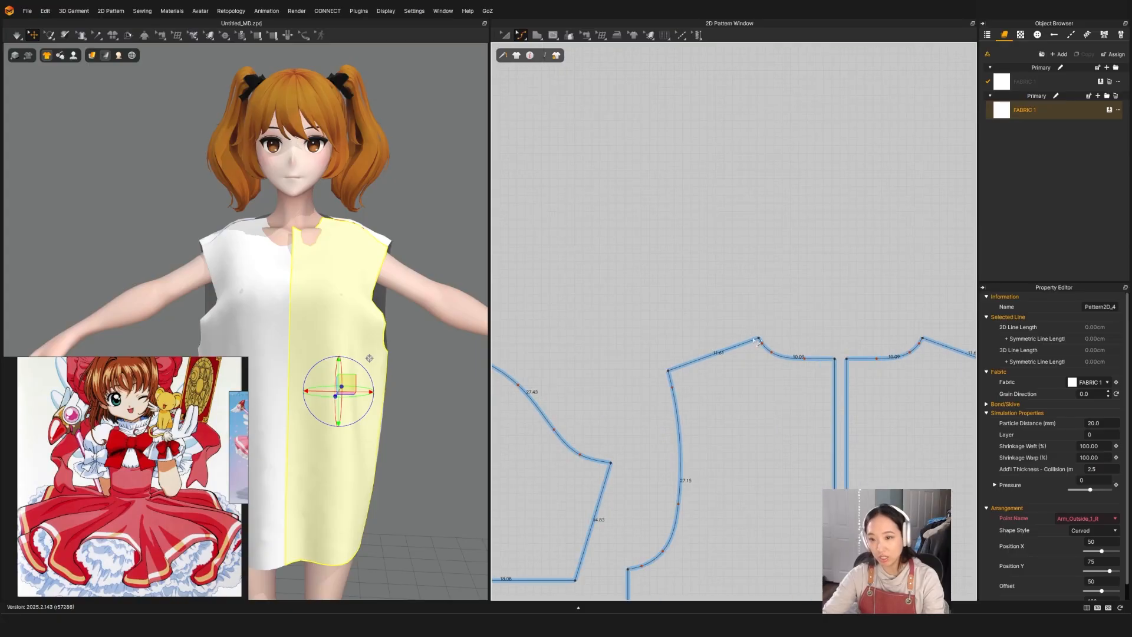
left_click_drag(759, 341, 778, 334)
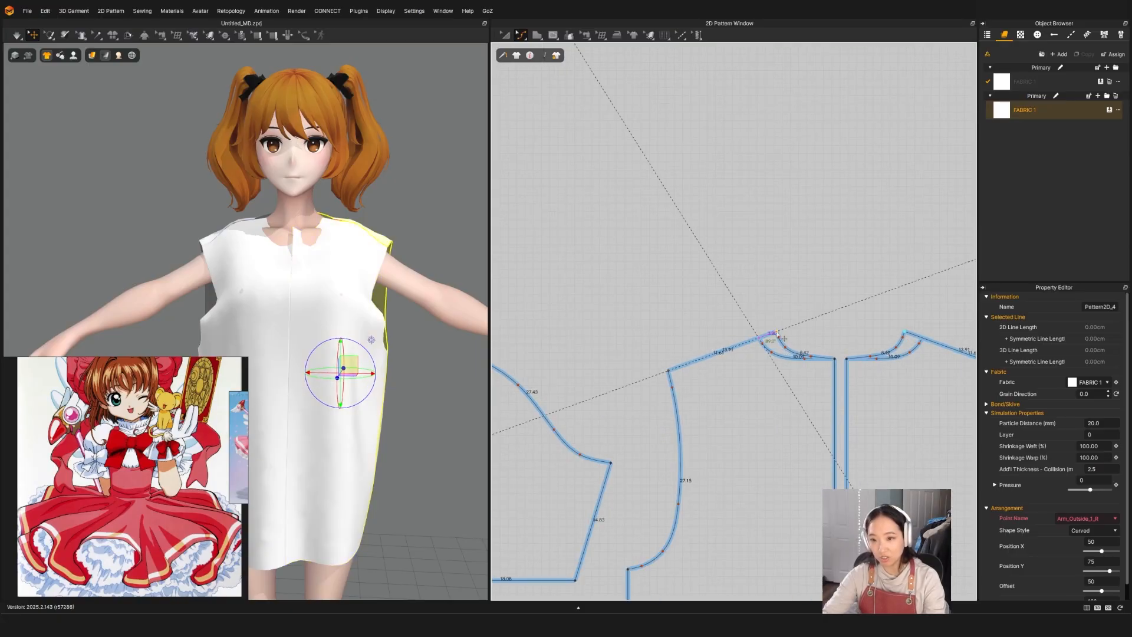
left_click_drag(780, 334, 812, 335)
scroll(849, 362, "up", 5)
Simulate the garment with its adjusted necklines and select the front half on the avatar's left side.
key("a")
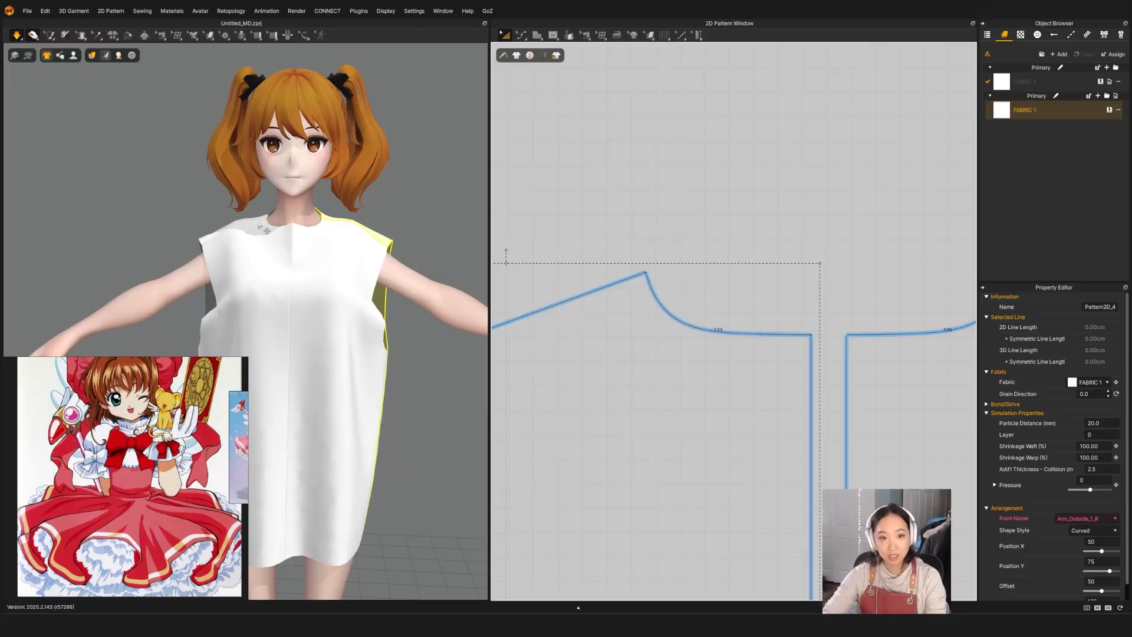
right_click_drag(334, 266, 328, 172)
key("q")
left_click(194, 184)
left_click_drag(220, 194, 261, 186)
mouse_move(261, 186)
right_mouse_down()
mouse_move(354, 215)
mouse_move(250, 187)
right_mouse_up()
scroll(748, 252, "down", 10)
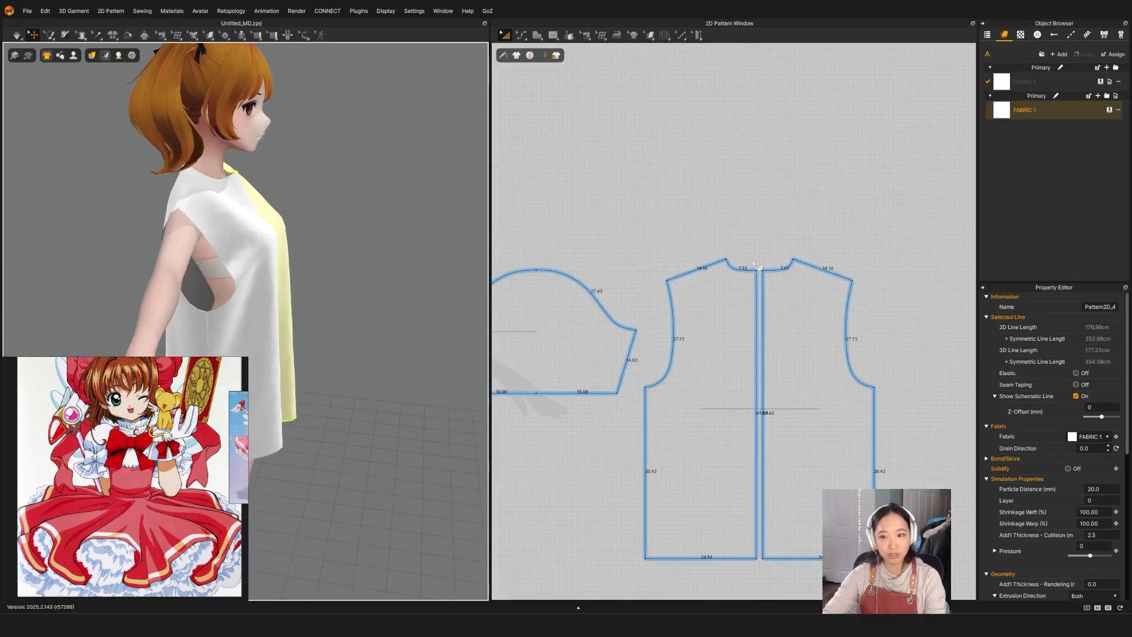
Move the top point of the center front edge away from the center line, shortening the front neckline edge to about 7.3 cm.
middle_click_drag(732, 253, 959, 249)
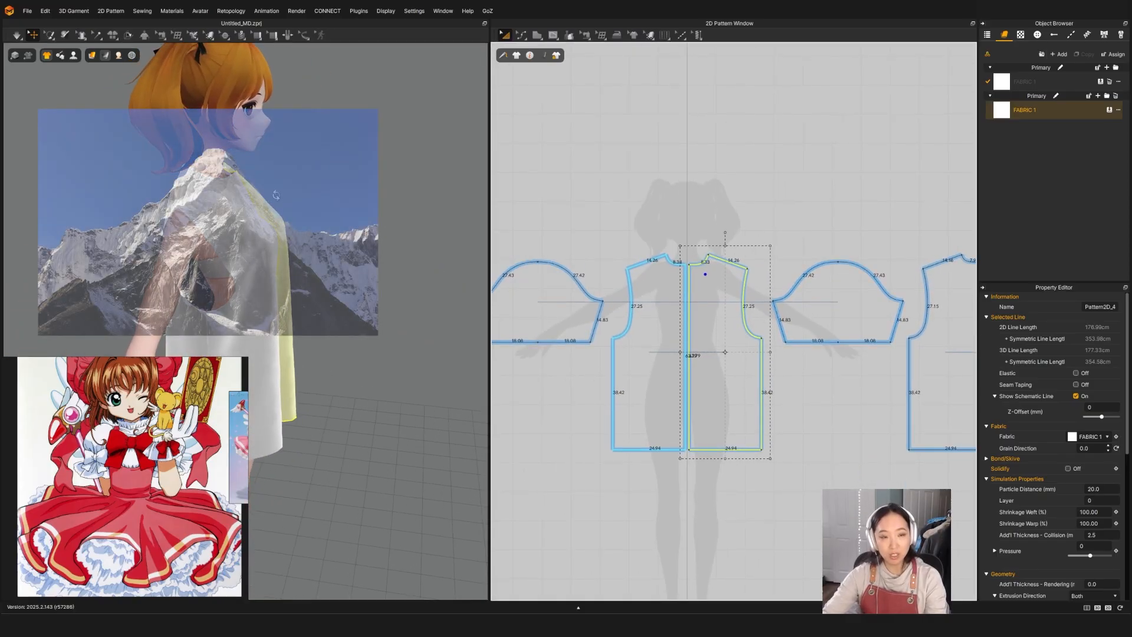
right_click_drag(234, 166, 88, 182)
scroll(741, 250, "up", 8)
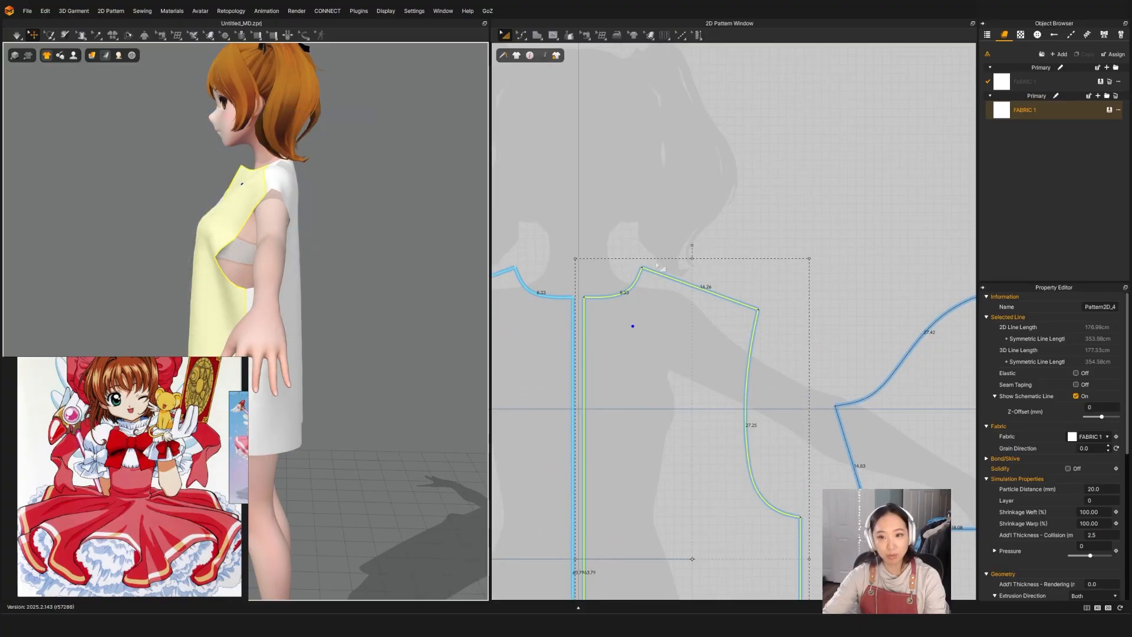
key("z")
left_click(594, 305)
middle_click_drag(594, 305, 697, 215)
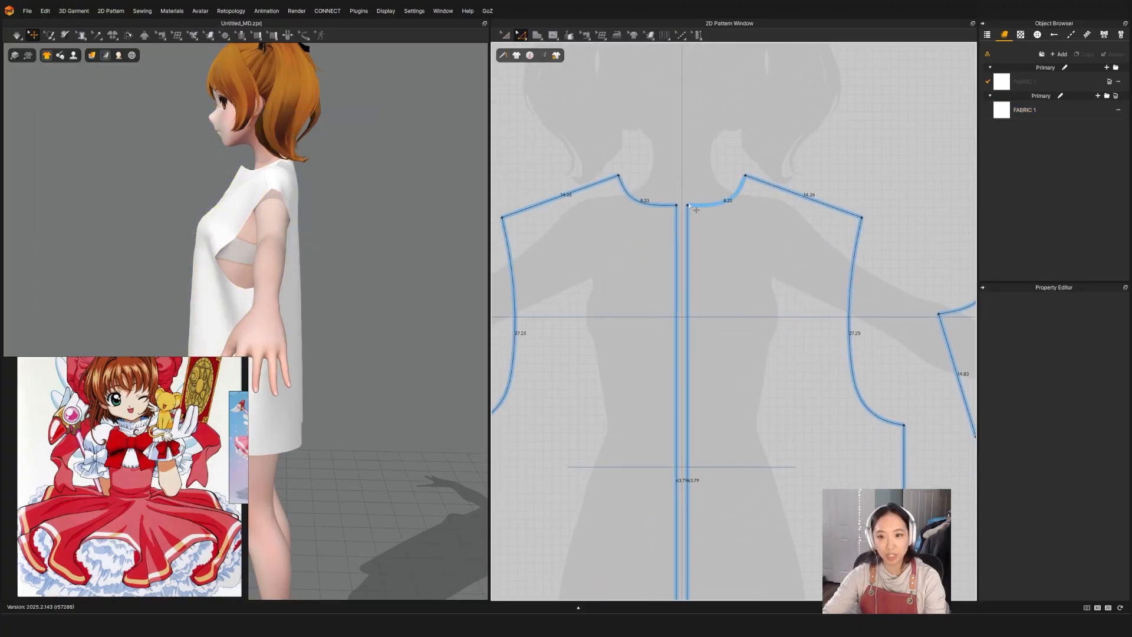
left_click_drag(695, 210, 706, 210)
Simulate the garment to close the slanted center front seam and check the neckline on the avatar.
right_click_drag(195, 236, 278, 236)
scroll(278, 236, "down", 3)
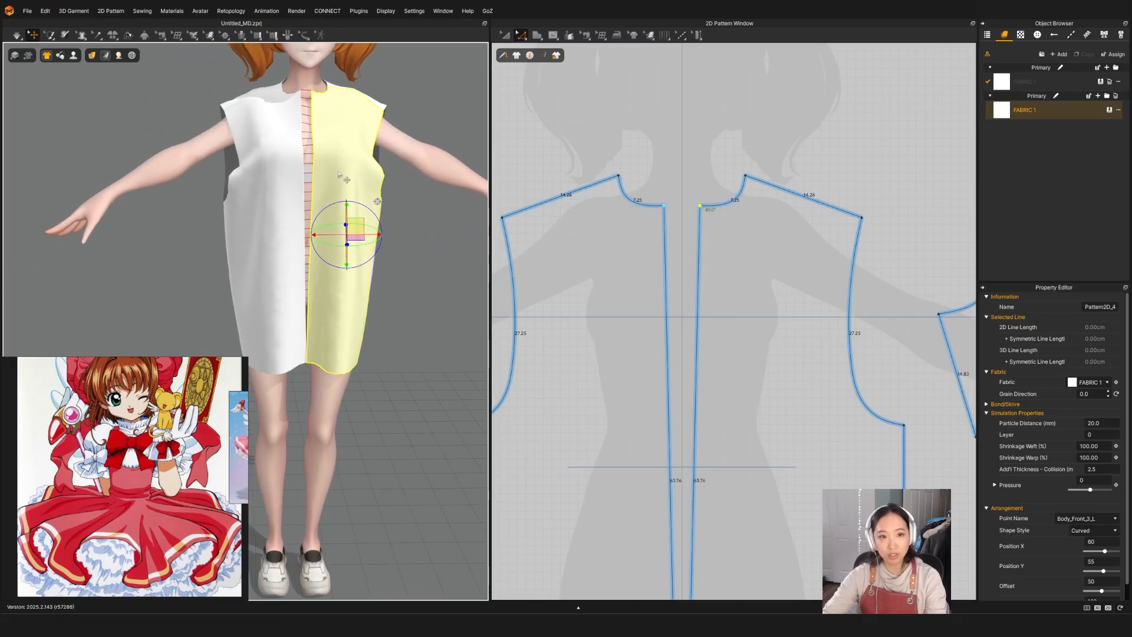
key("a")
key("space")
key("space")
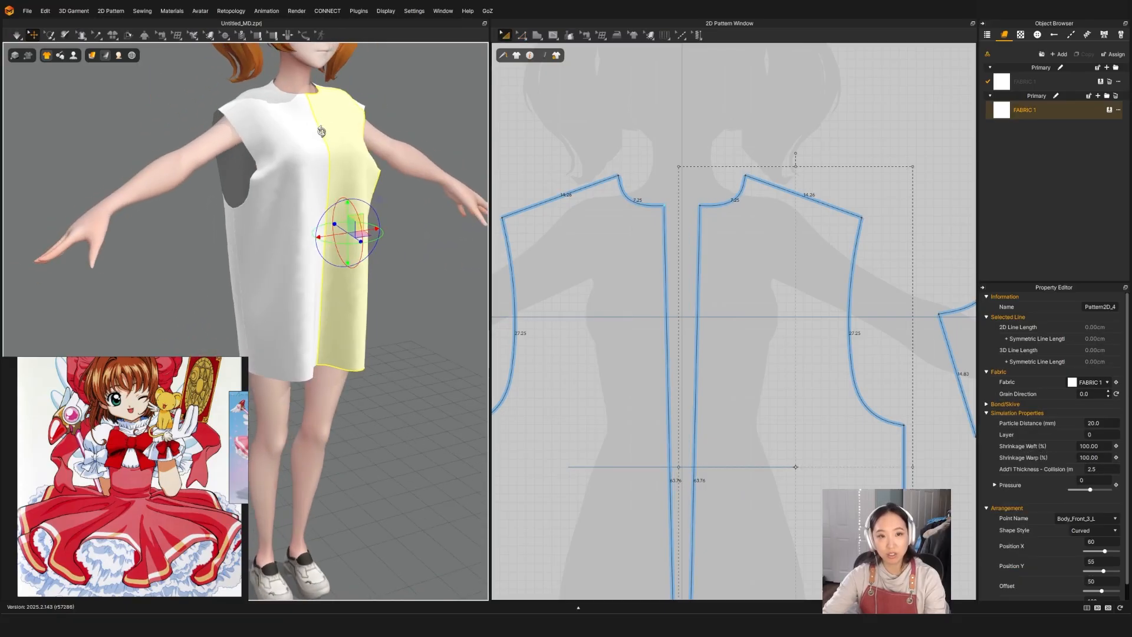
right_click_drag(316, 99, 309, 299)
Examine the ruffled collar, white yoke and chest bow in the reference illustration.
scroll(333, 286, "up", 3)
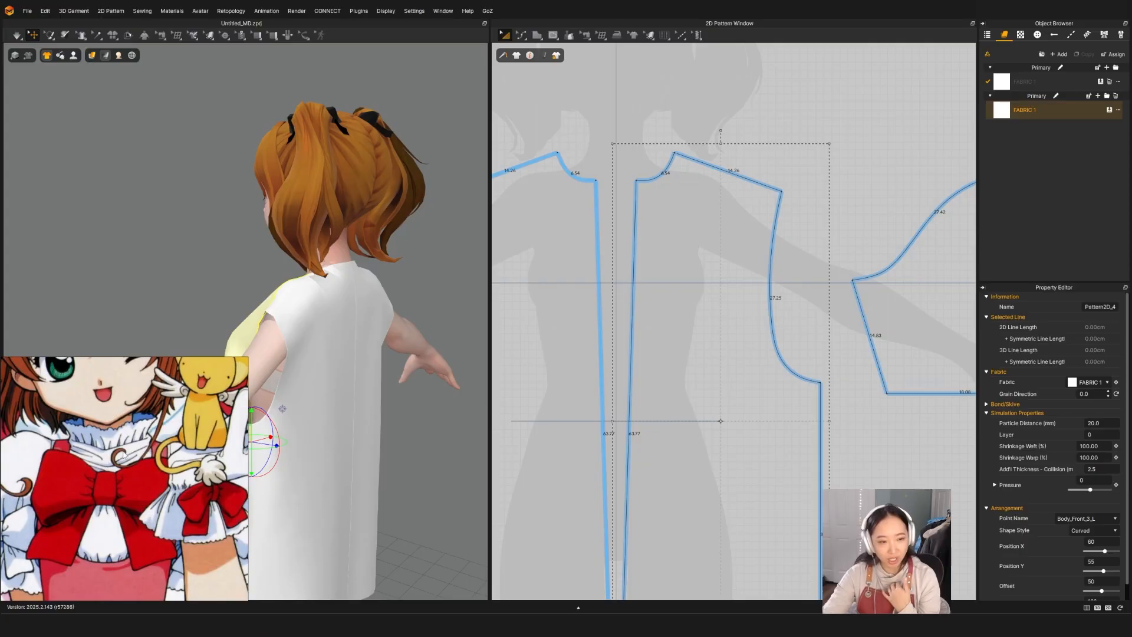
scroll(106, 477, "down", 3)
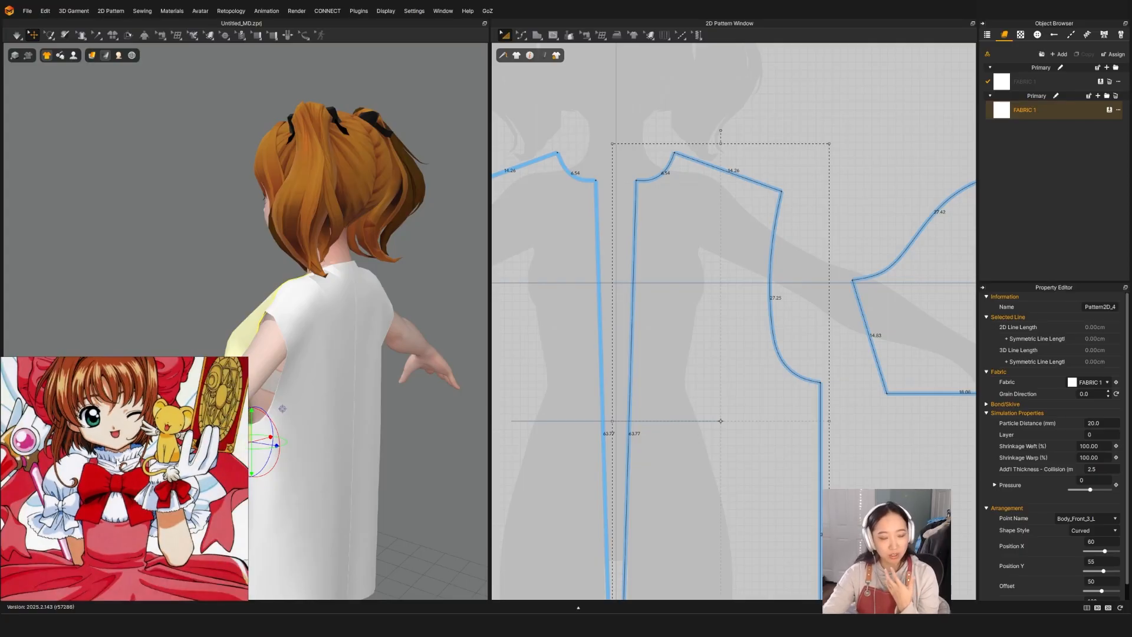
scroll(103, 464, "up", 3)
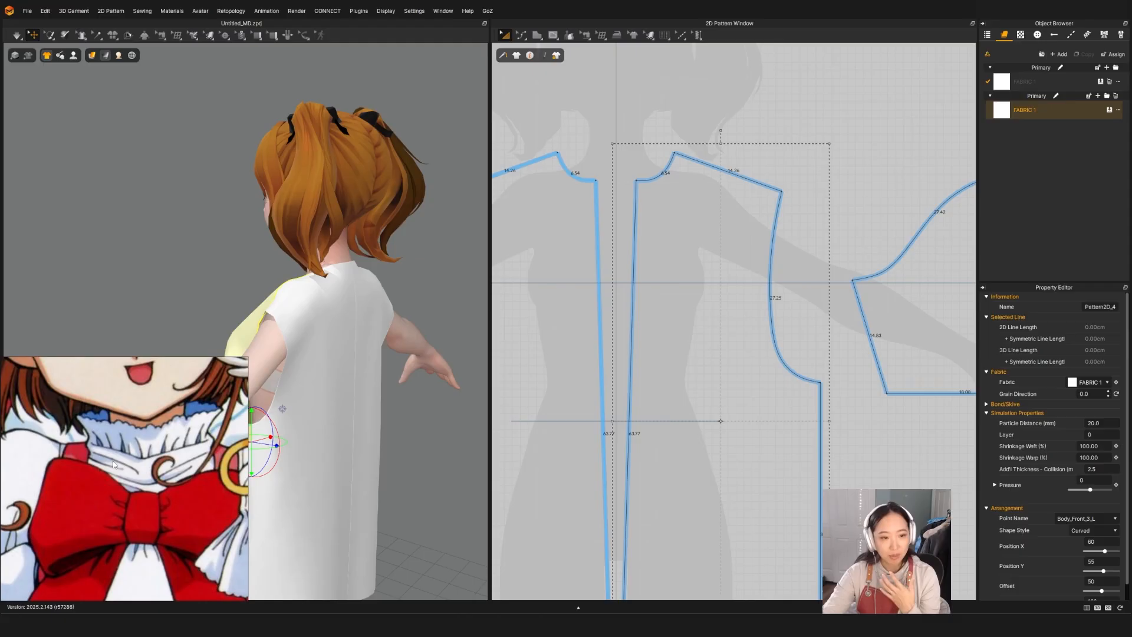
left_click_drag(136, 485, 61, 466)
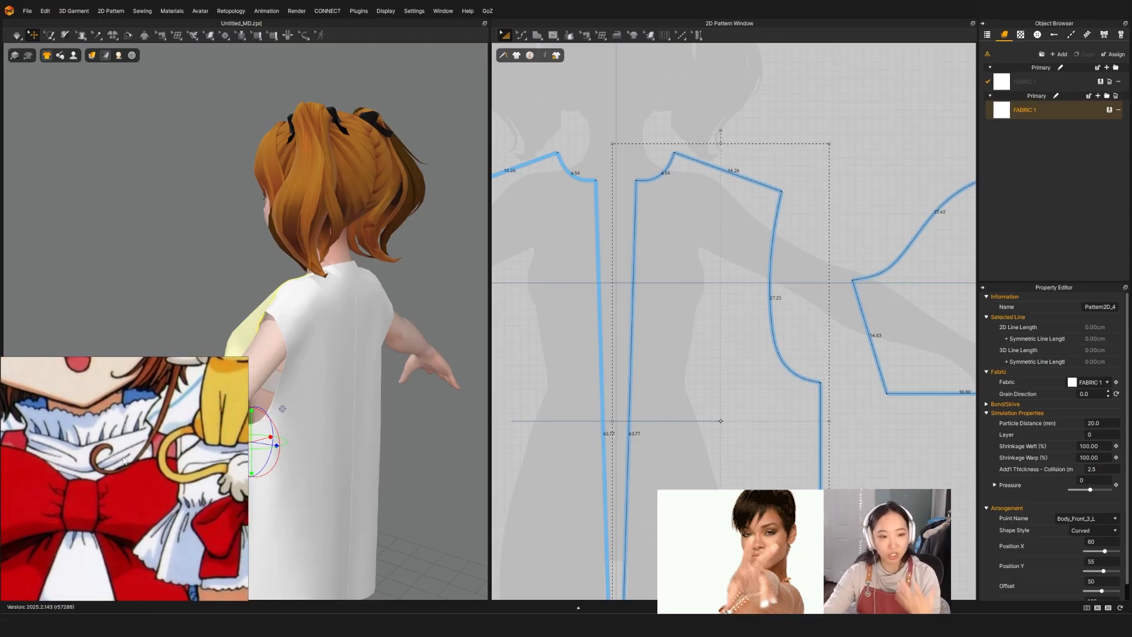
scroll(125, 463, "down", 3)
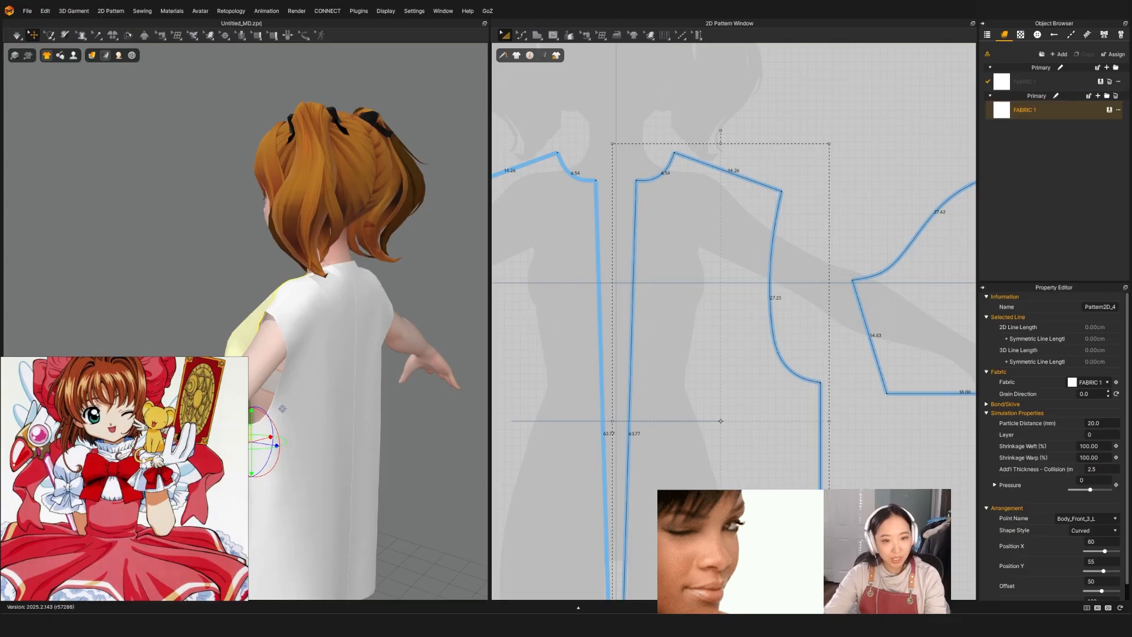
Compare the collected reference images and go back to the illustration of the red dress with the ruffled collar.
scroll(109, 462, "up", 3)
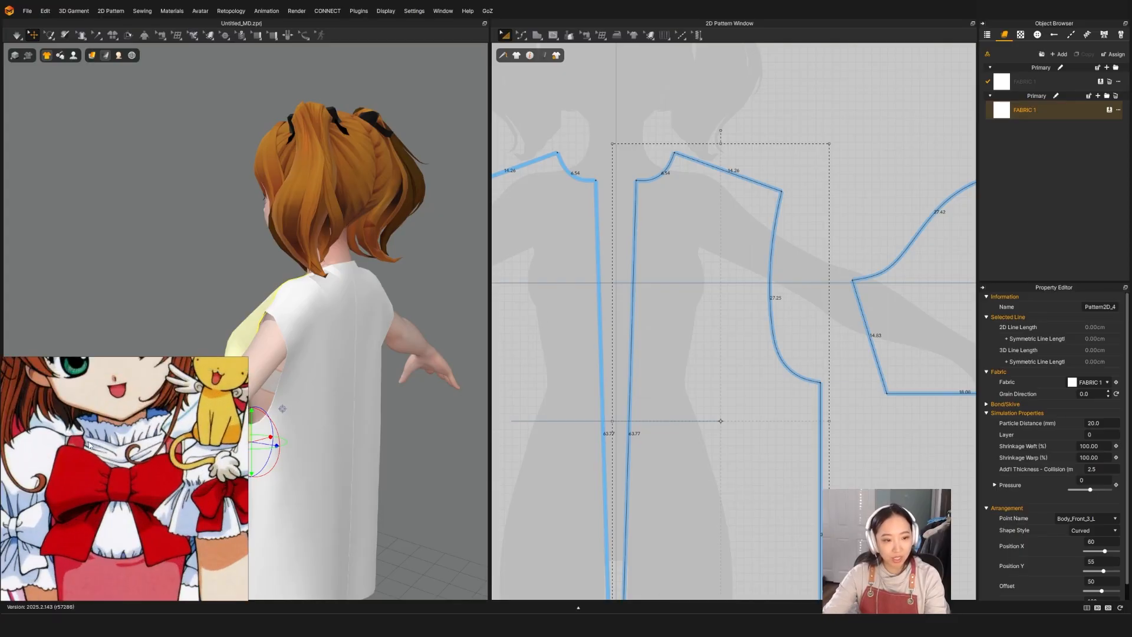
scroll(142, 446, "down", 6)
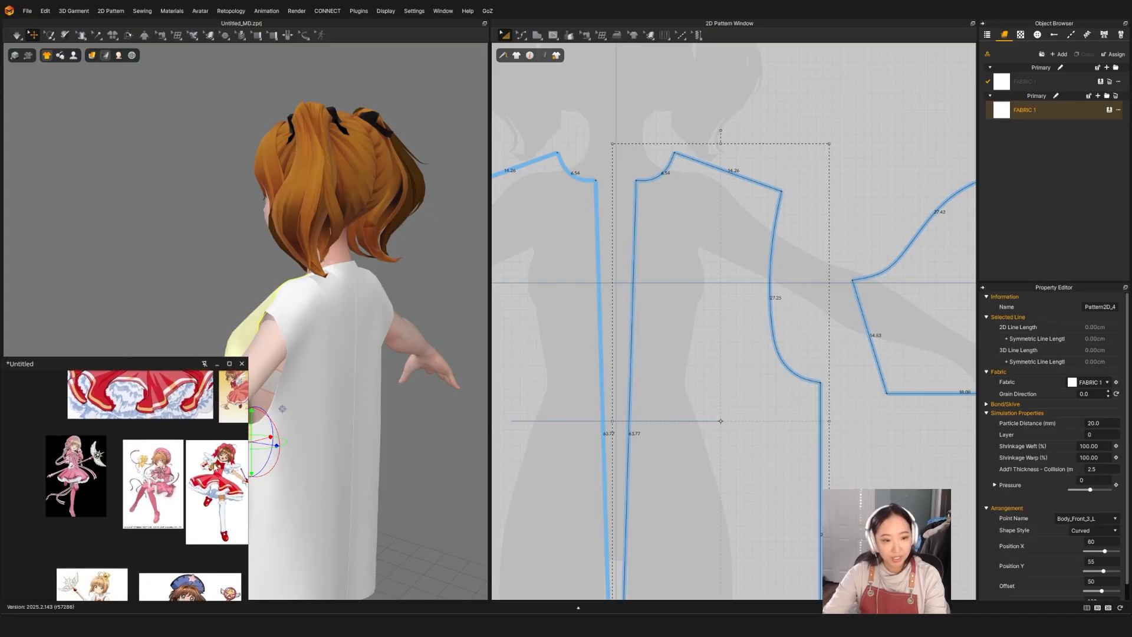
scroll(90, 365, "up", 5)
scroll(91, 365, "down", 6)
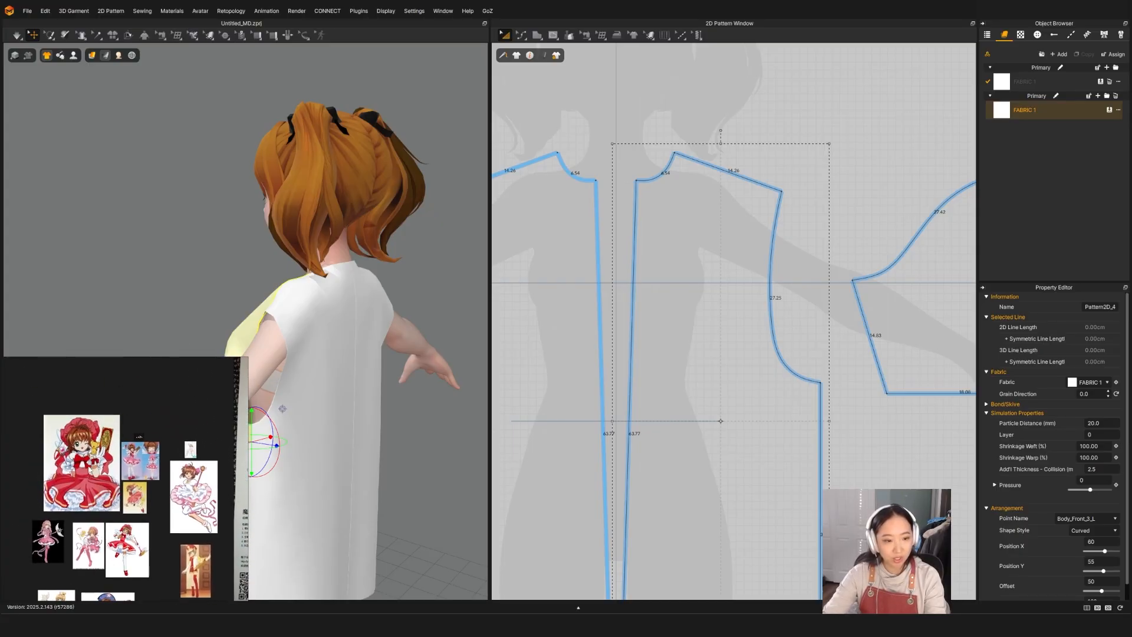
scroll(71, 466, "up", 5)
scroll(71, 466, "up", 1)
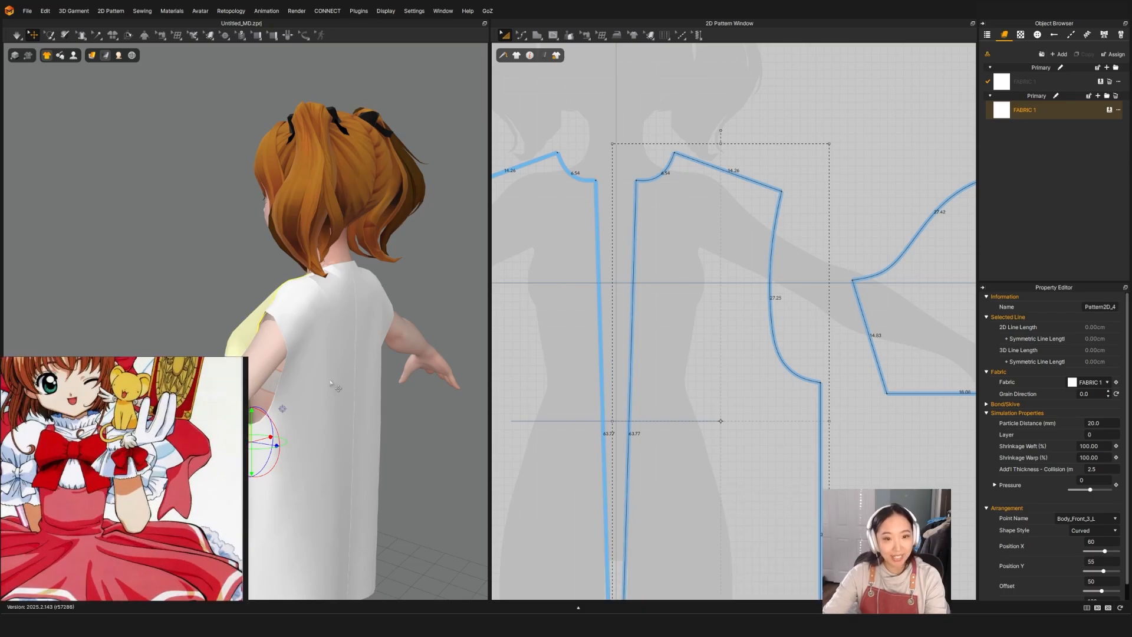
Check the front and back body pieces from the front against the collar and bodice in the reference illustration.
right_click_drag(339, 389, 450, 376)
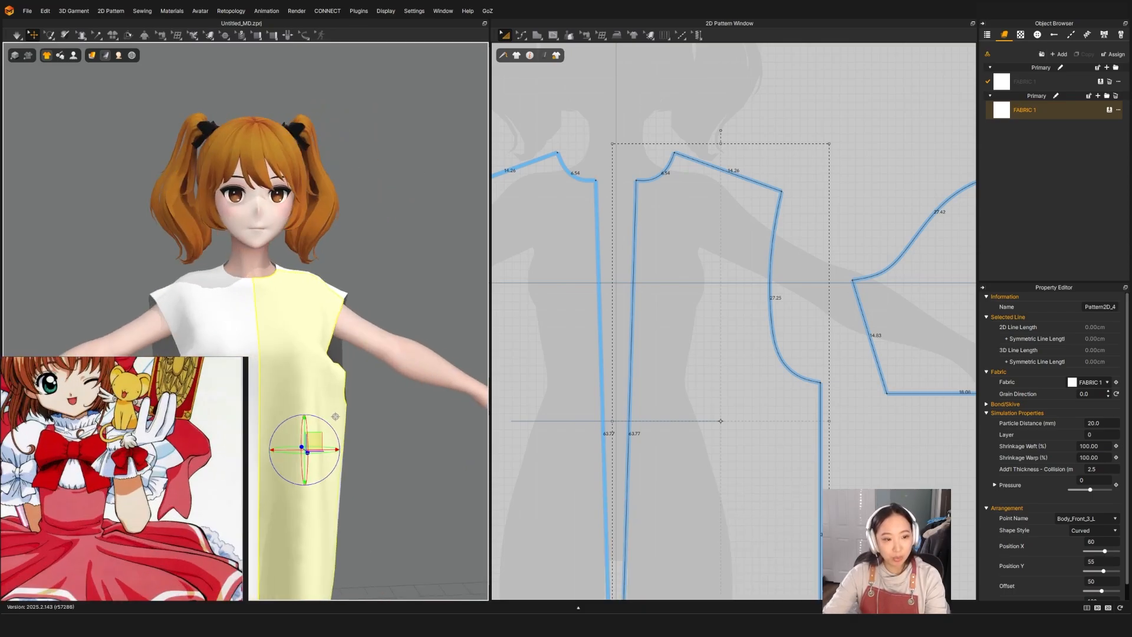
scroll(336, 316, "up", 4)
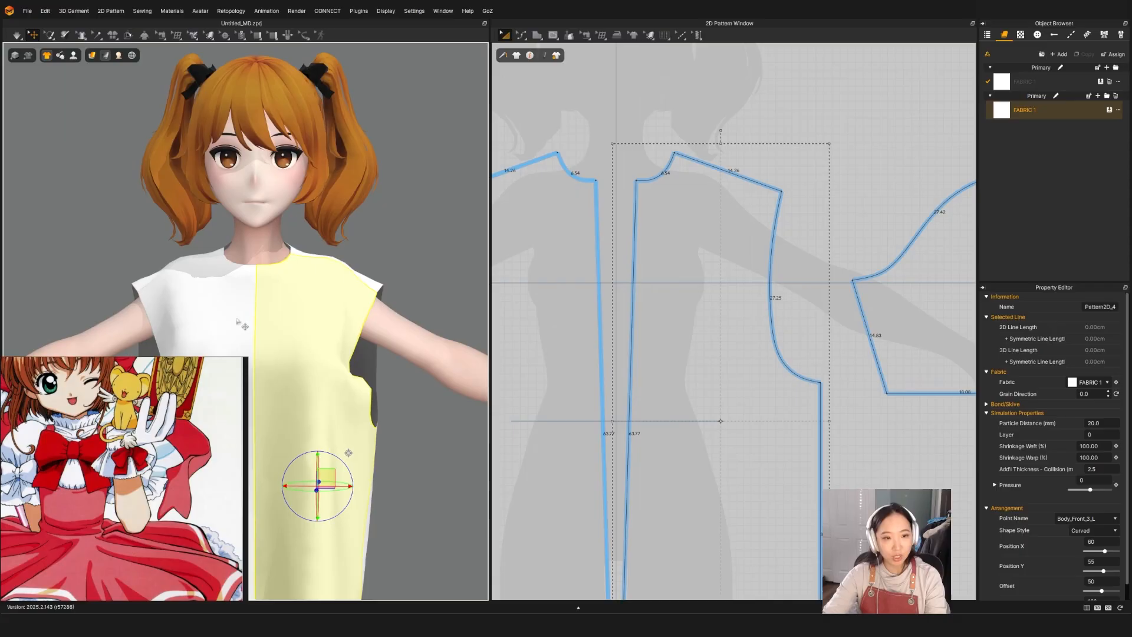
left_click(173, 308)
right_click_drag(177, 313, 248, 395)
left_click(354, 404, "shift")
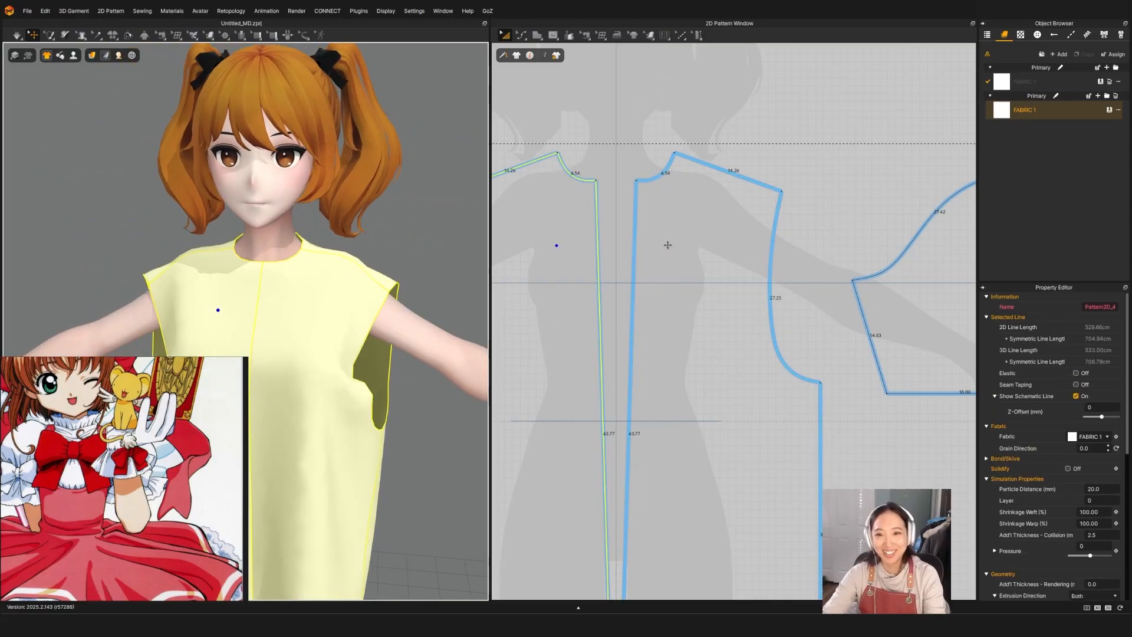
scroll(667, 244, "down", 6)
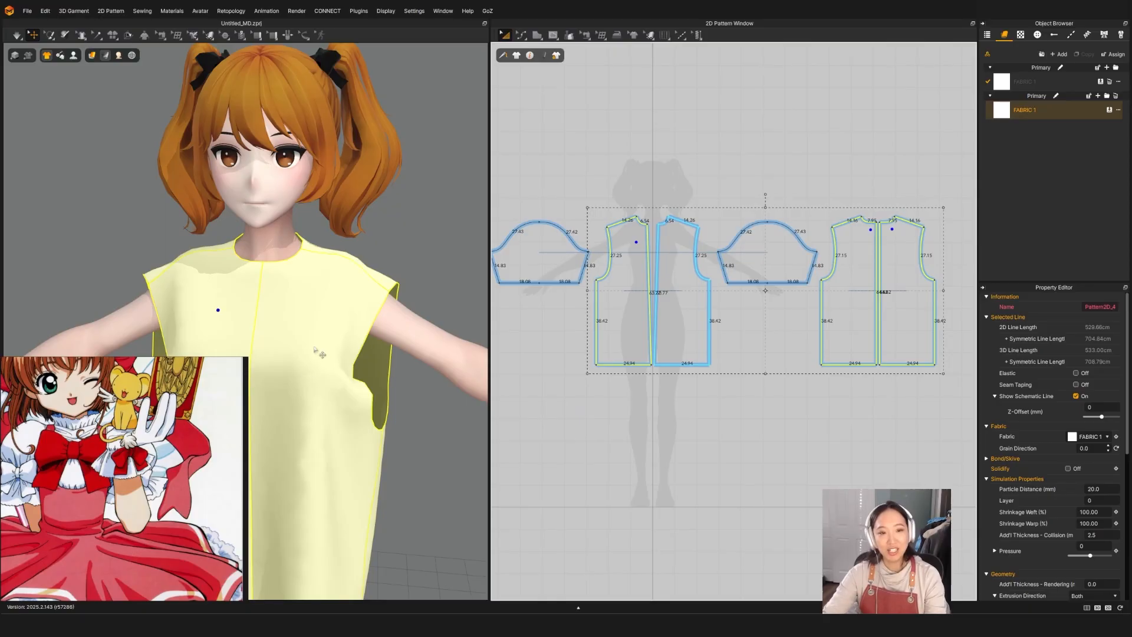
scroll(88, 431, "up", 2)
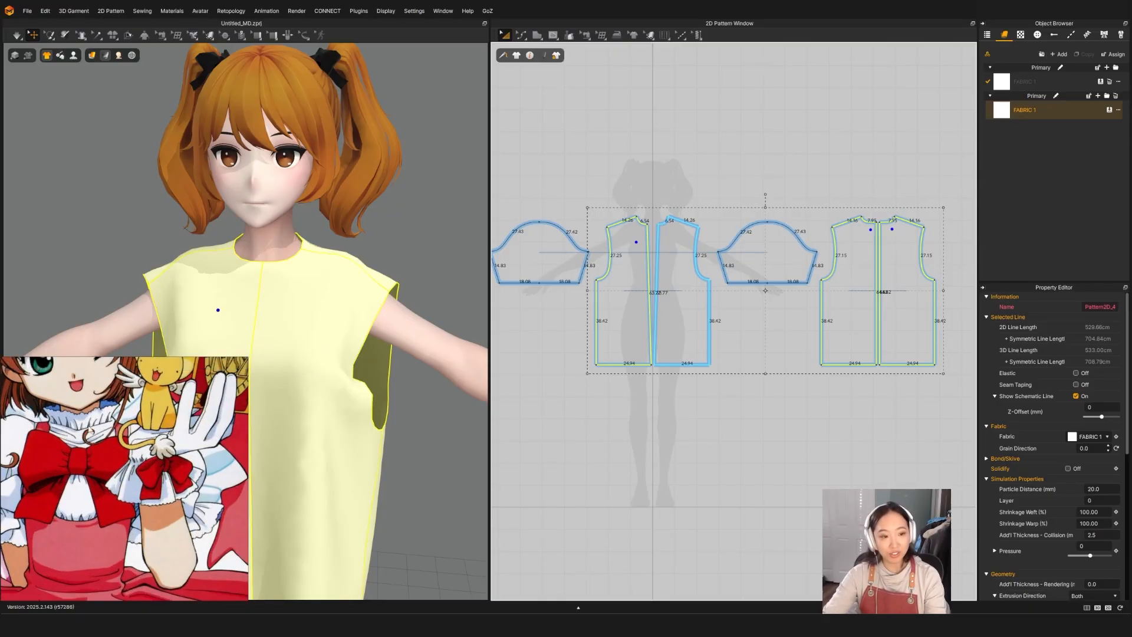
left_click(634, 183)
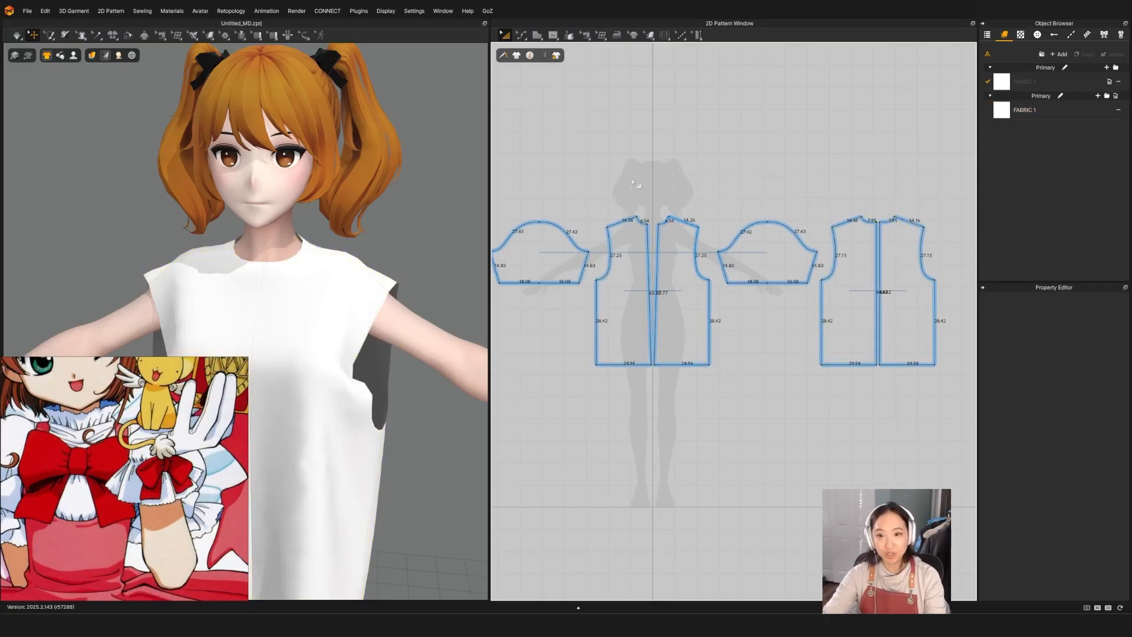
Draw a rectangular collar piece about 8.9 by 3 cm above the front neckline, beside the center line.
left_click(535, 35)
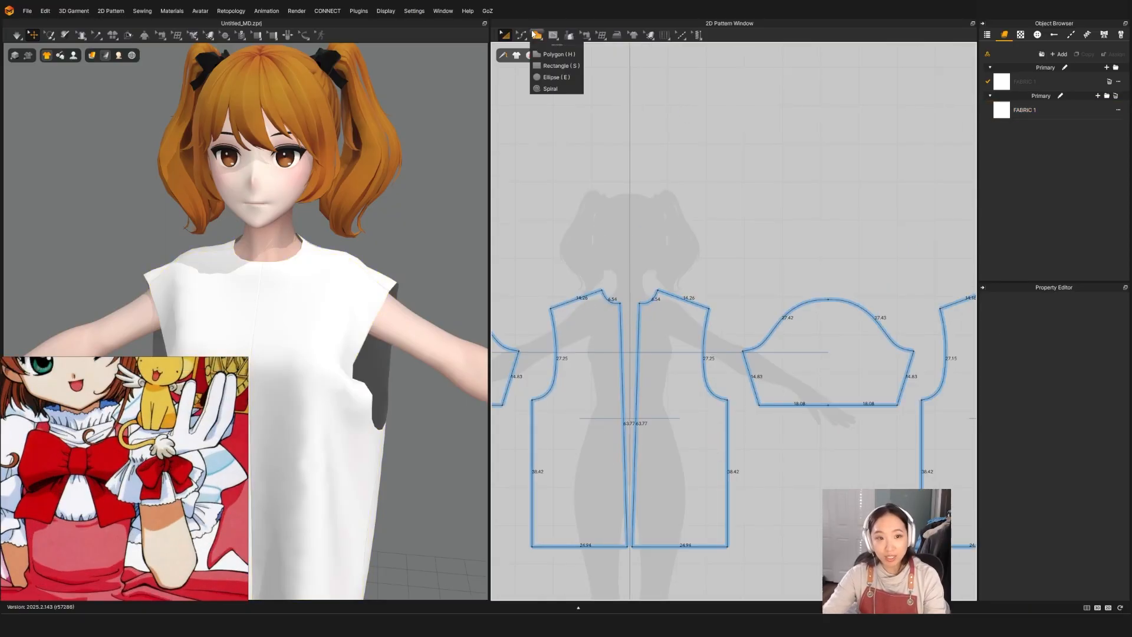
left_click(534, 65)
scroll(572, 233, "up", 4)
left_click_drag(624, 248, 626, 248)
scroll(681, 258, "down", 3)
scroll(659, 268, "up", 1)
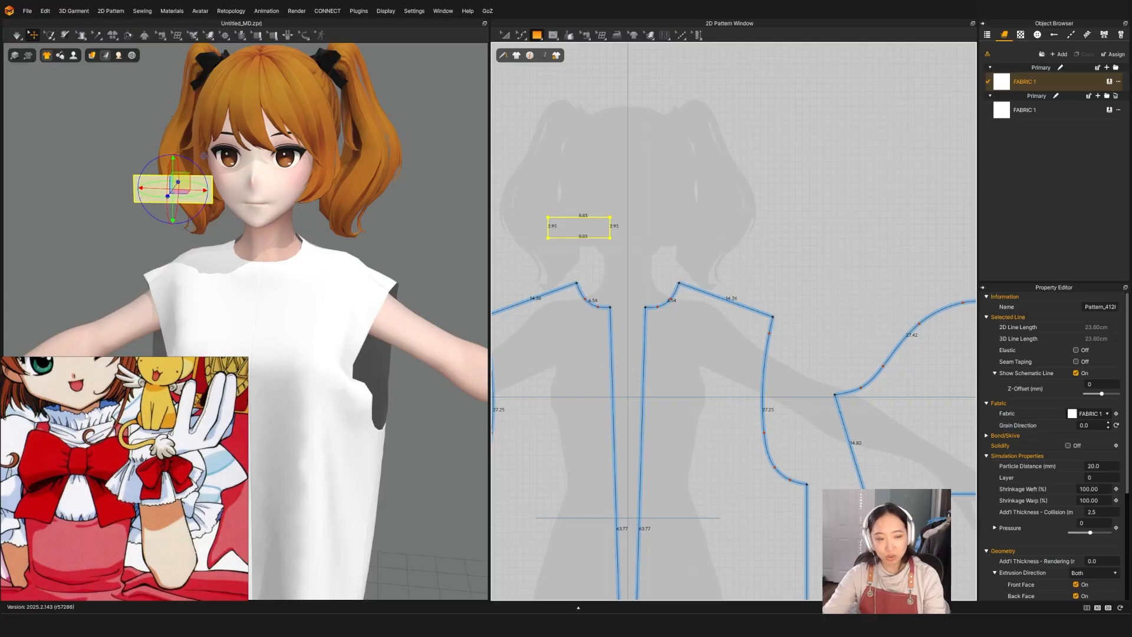
scroll(599, 243, "up", 1)
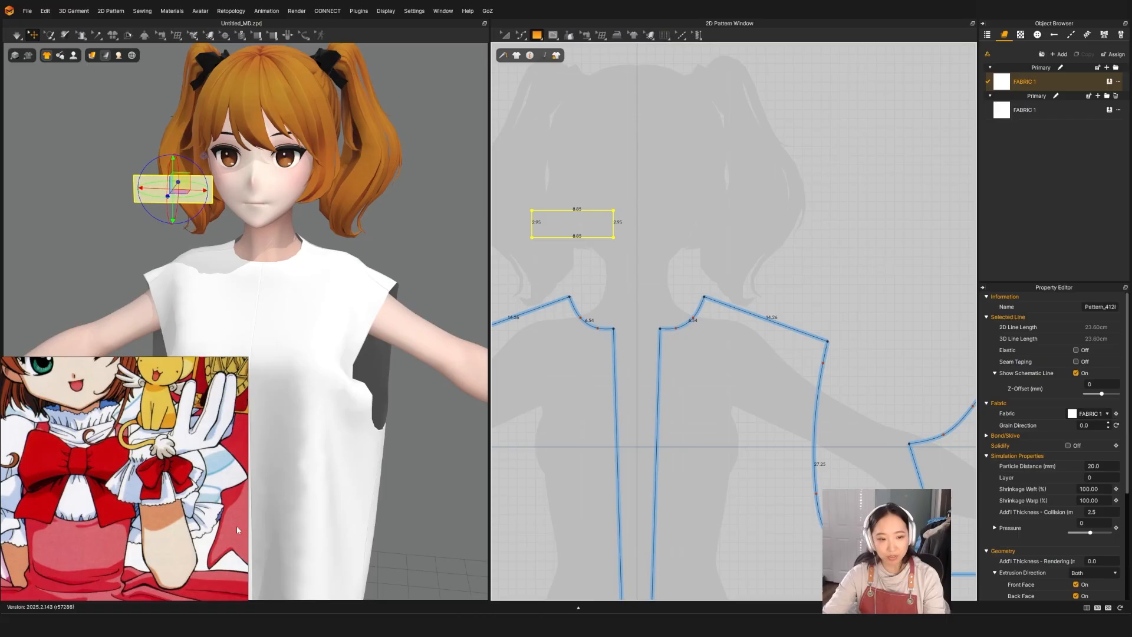
Examine the dress's bodice, sleeves and collar height in the reference illustration.
middle_click_drag(179, 516, 233, 448)
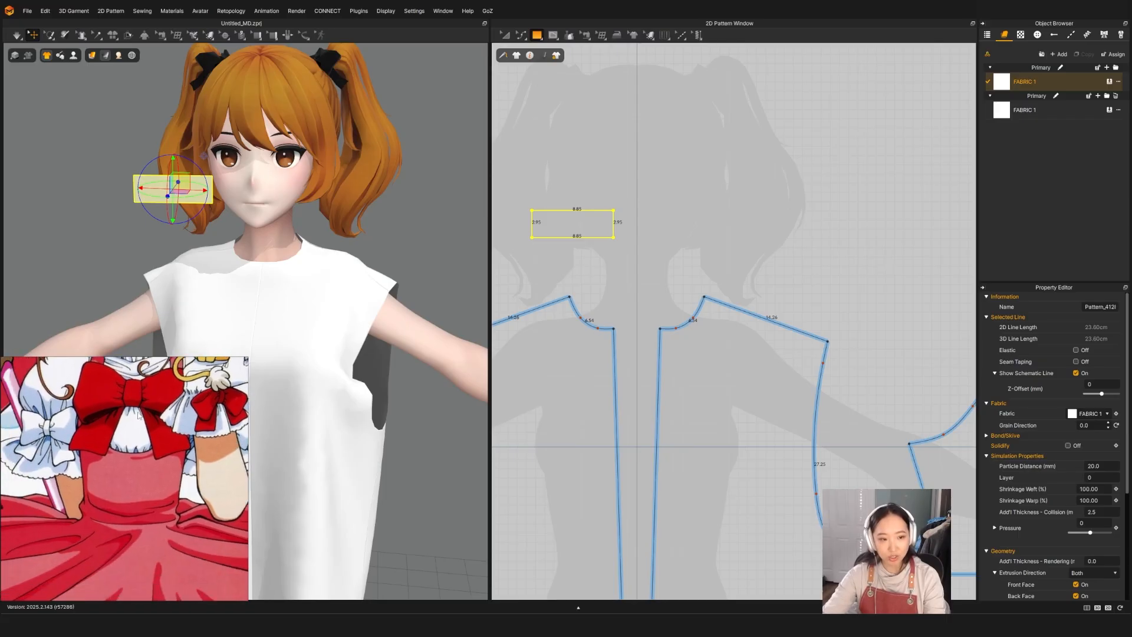
middle_click_drag(138, 415, 95, 441)
scroll(145, 435, "down", 4)
middle_click_drag(106, 515, 139, 517)
scroll(106, 483, "up", 4)
middle_click_drag(104, 433, 78, 441)
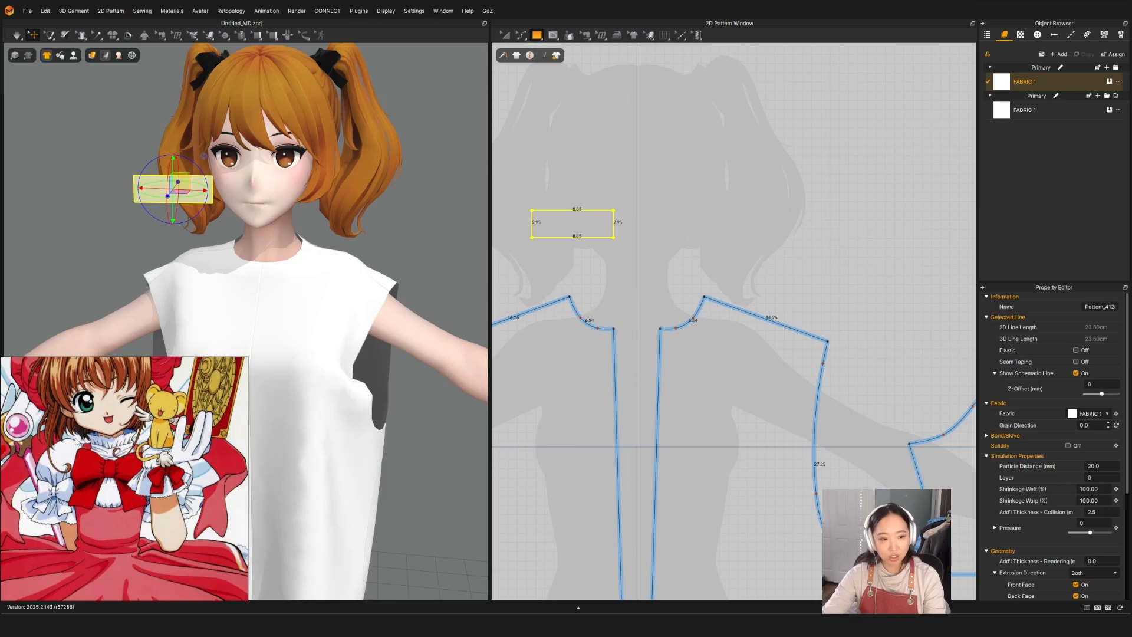
Move the collar rectangle's side edge inward to shorten the piece to about 6.5 cm.
key("z")
left_click_drag(614, 226, 594, 230)
scroll(569, 230, "down", 3)
scroll(567, 232, "up", 2)
key("a")
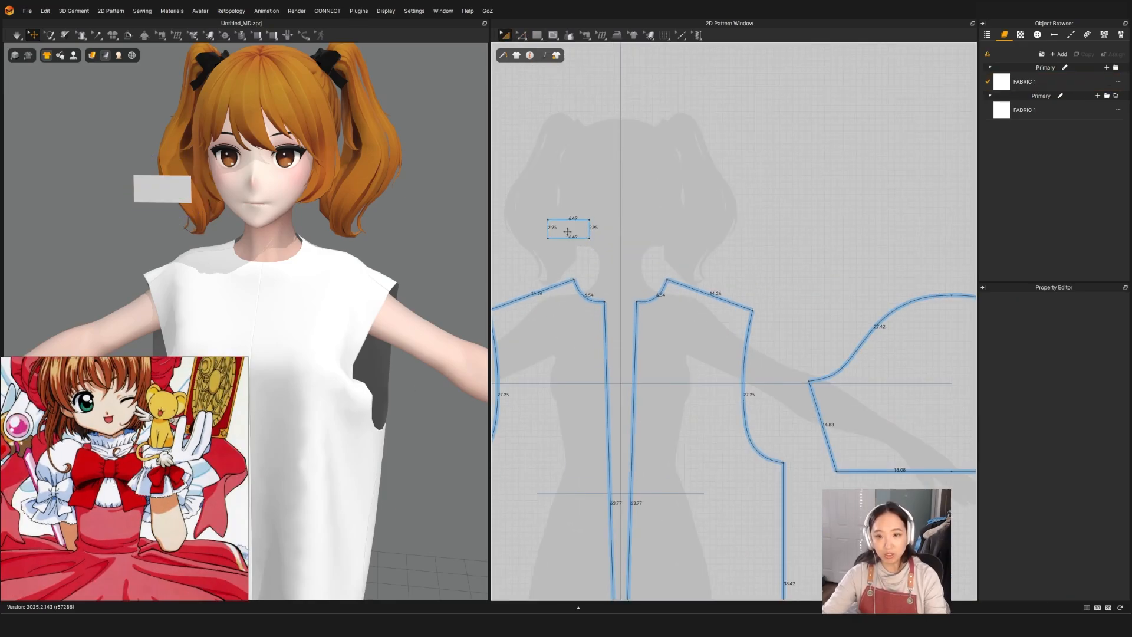
Paste a linked mirrored copy of the collar rectangle on the other side of the center line.
left_click(567, 232)
key("ctrl+v")
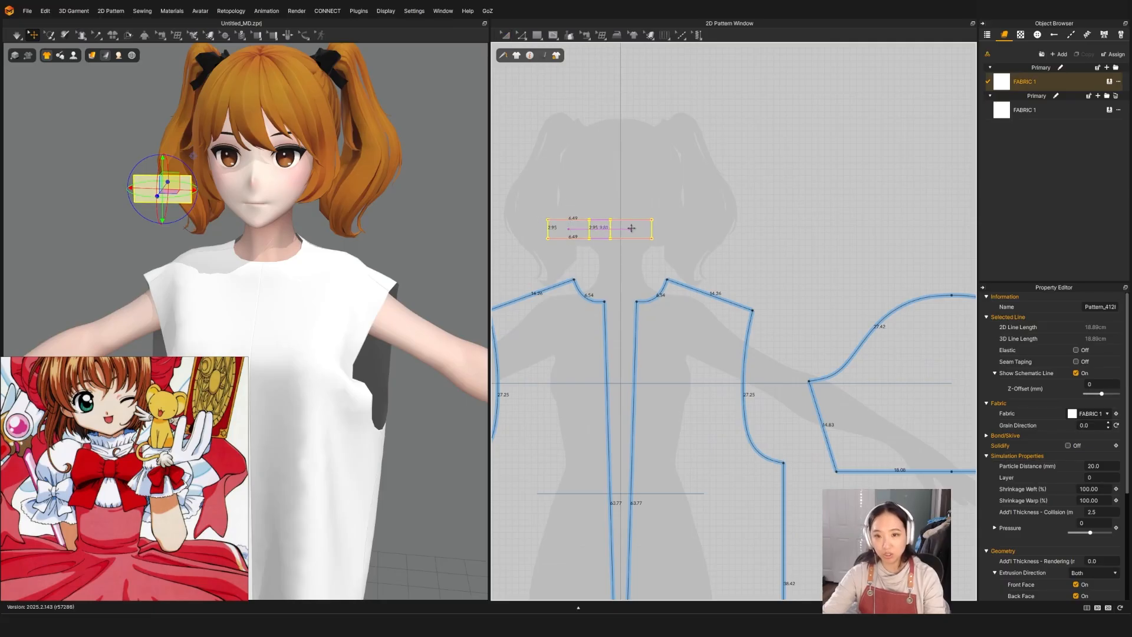
left_click(632, 227)
left_click(581, 229)
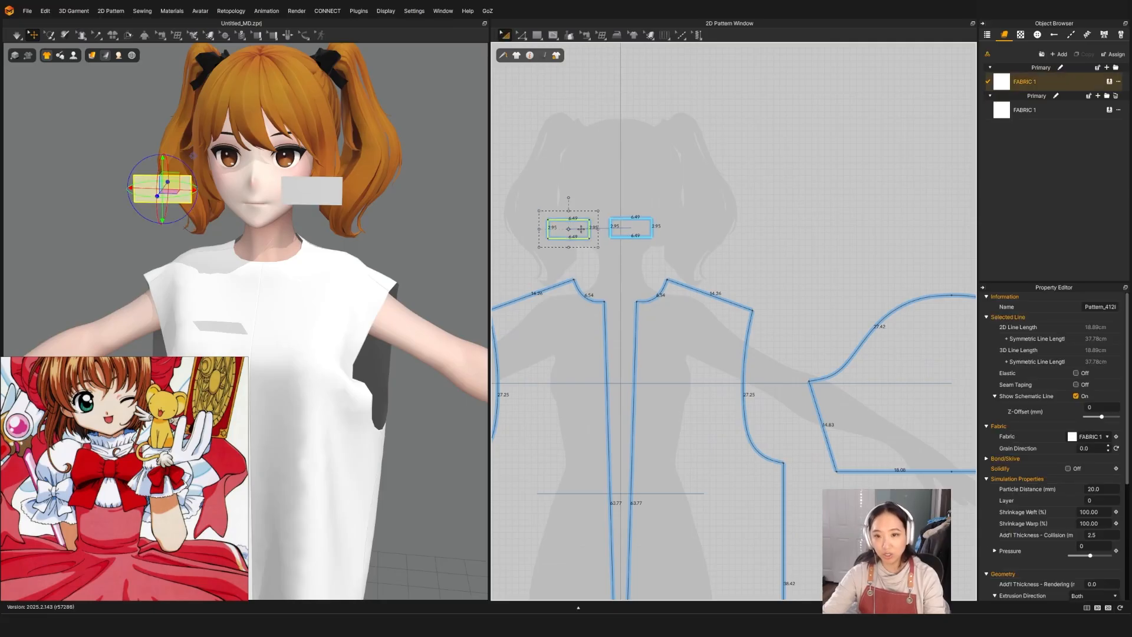
Bring the two front collar pieces together over the neckline and place a copy of the pair above the back neckline.
mouse_move(636, 227)
left_mouse_down()
mouse_move(648, 235)
mouse_move(627, 240)
left_mouse_up()
left_click(649, 235)
scroll(646, 236, "up", 5)
left_click_drag(627, 240, 664, 220)
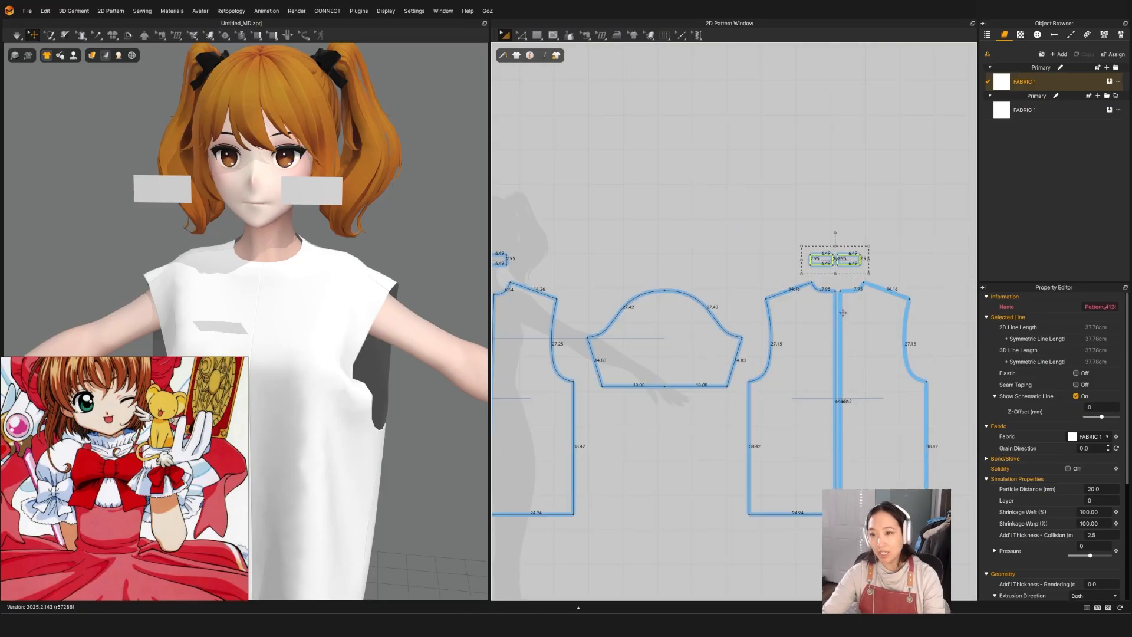
Move the side edge of the back collar piece outward to lengthen the mirrored pair to about 7.9 cm each.
scroll(860, 276, "up", 5)
left_click(749, 284)
scroll(821, 224, "down", 5)
key("a")
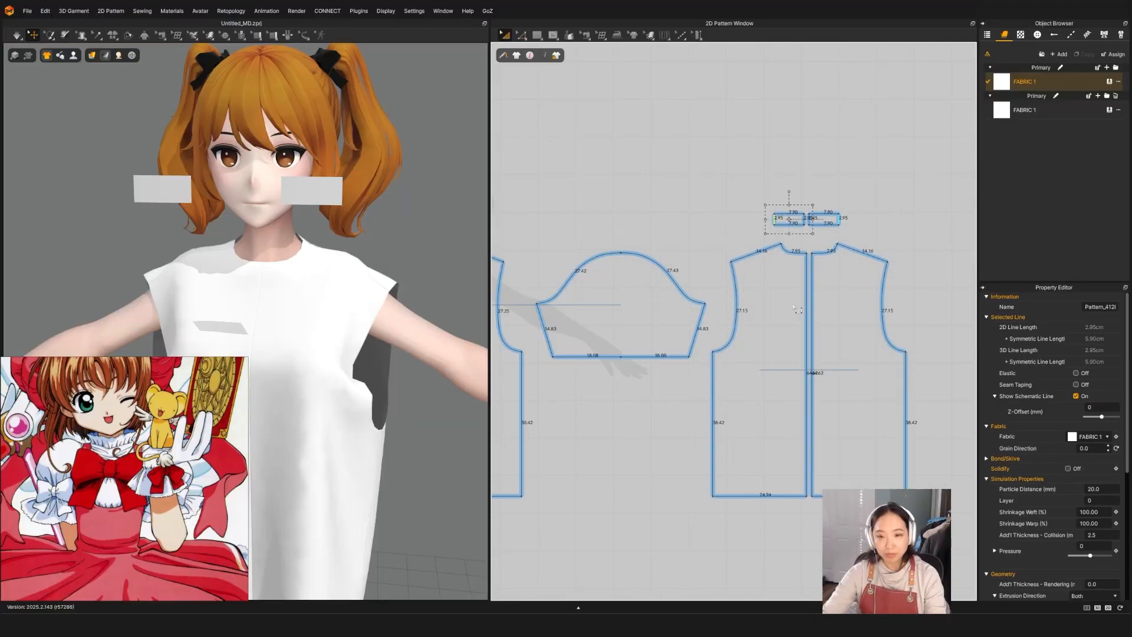
Use the avatar's arrangement points to place the front collar pieces beside the neck.
right_click_drag(365, 308, 384, 286)
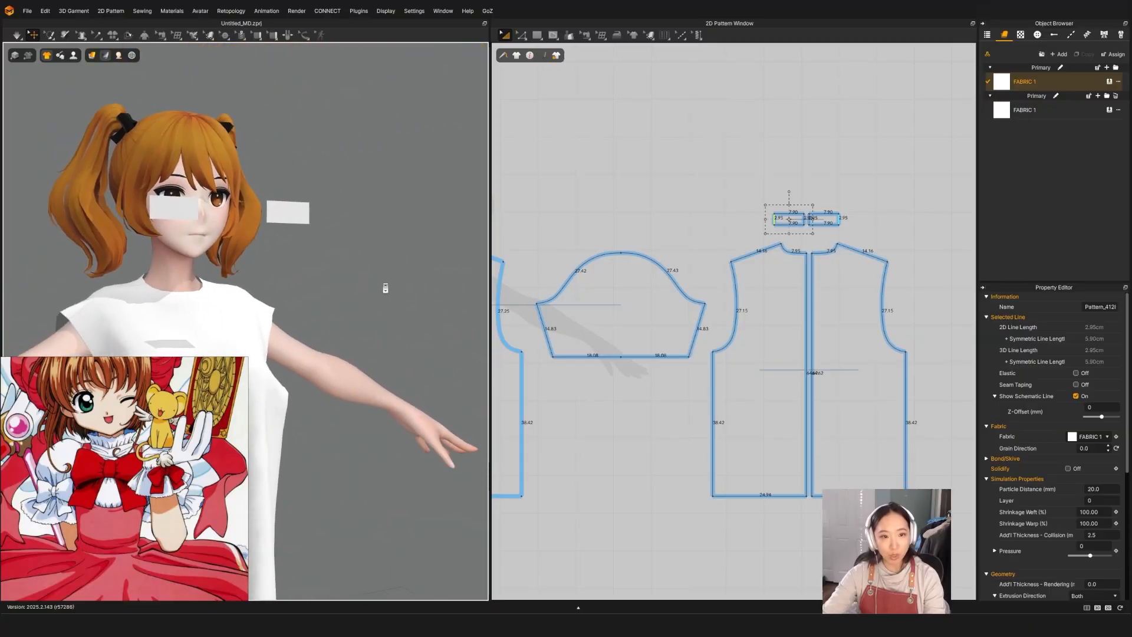
scroll(341, 280, "down", 3)
right_click_drag(312, 319, 285, 321)
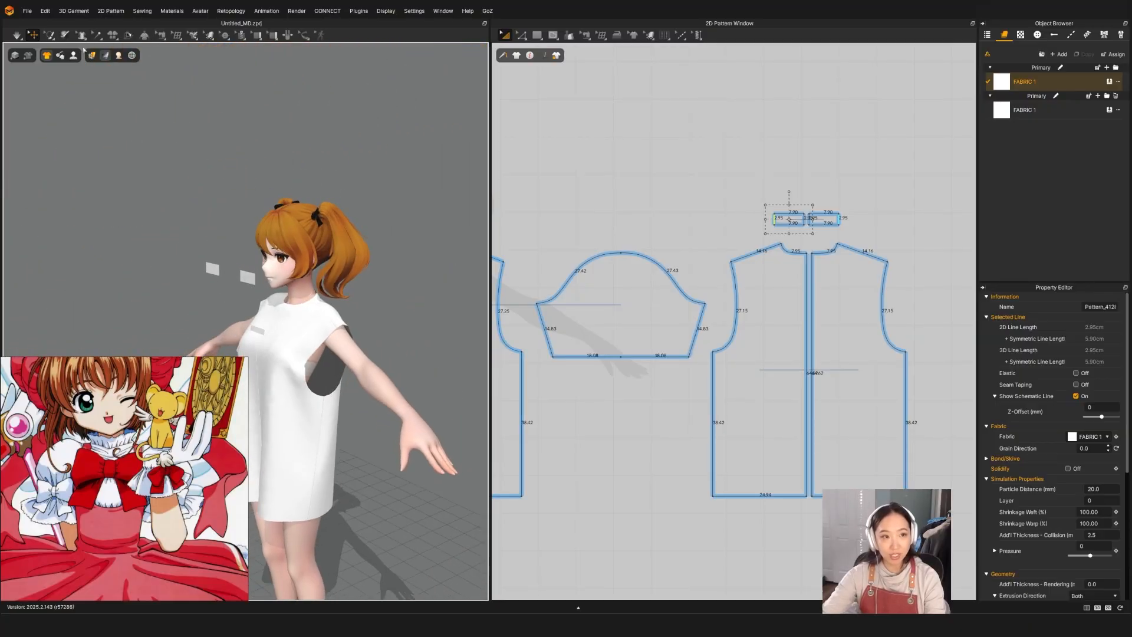
left_click(73, 56)
left_click(79, 97)
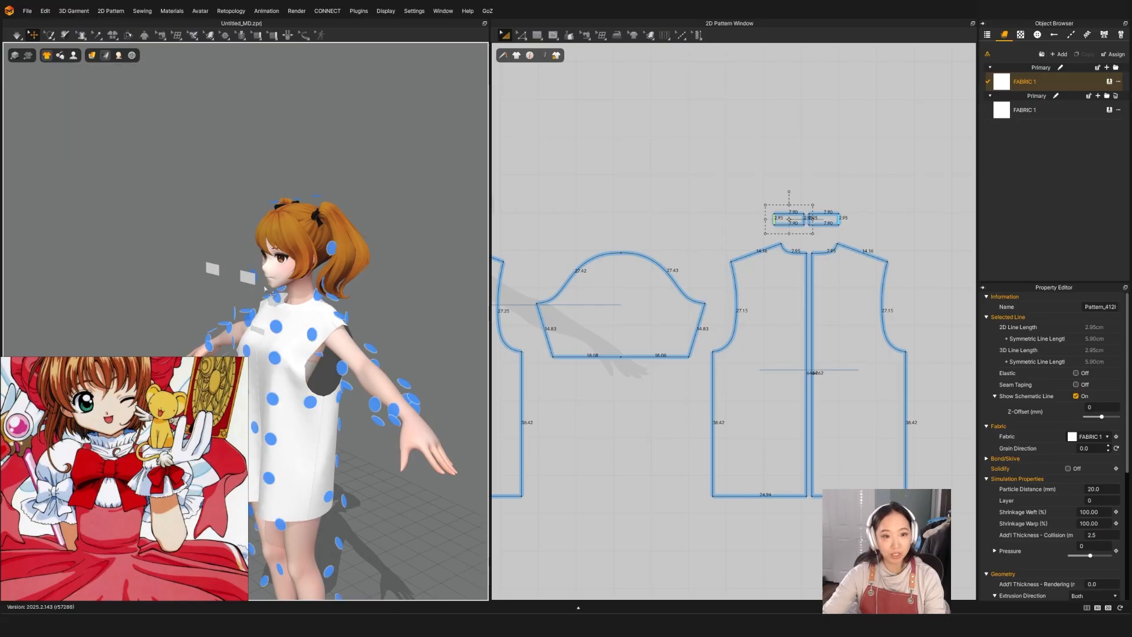
scroll(266, 293, "up", 4)
left_click(248, 252)
right_click_drag(279, 326, 283, 286)
left_click(367, 280)
mouse_move(73, 55)
left_click(79, 96)
Sew the lower edge of the front collar piece to the front neckline curve.
scroll(728, 299, "down", 6)
scroll(732, 267, "up", 6)
left_click_drag(714, 277, 788, 323)
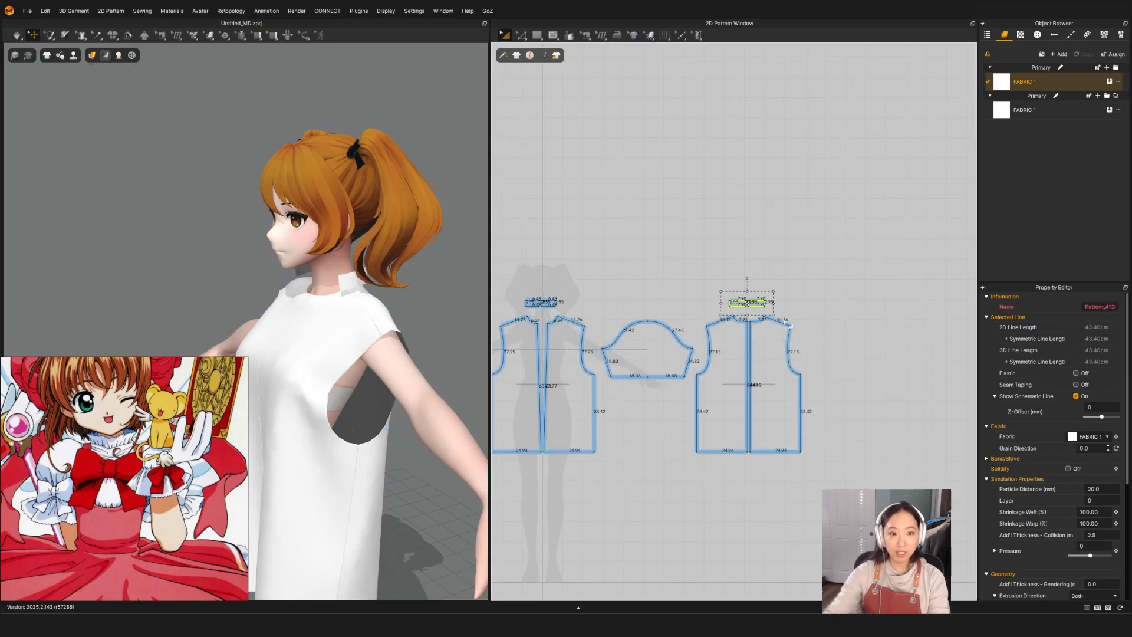
scroll(202, 335, "down", 5)
right_click_drag(250, 307, 401, 236)
scroll(354, 306, "up", 3)
scroll(416, 214, "up", 3)
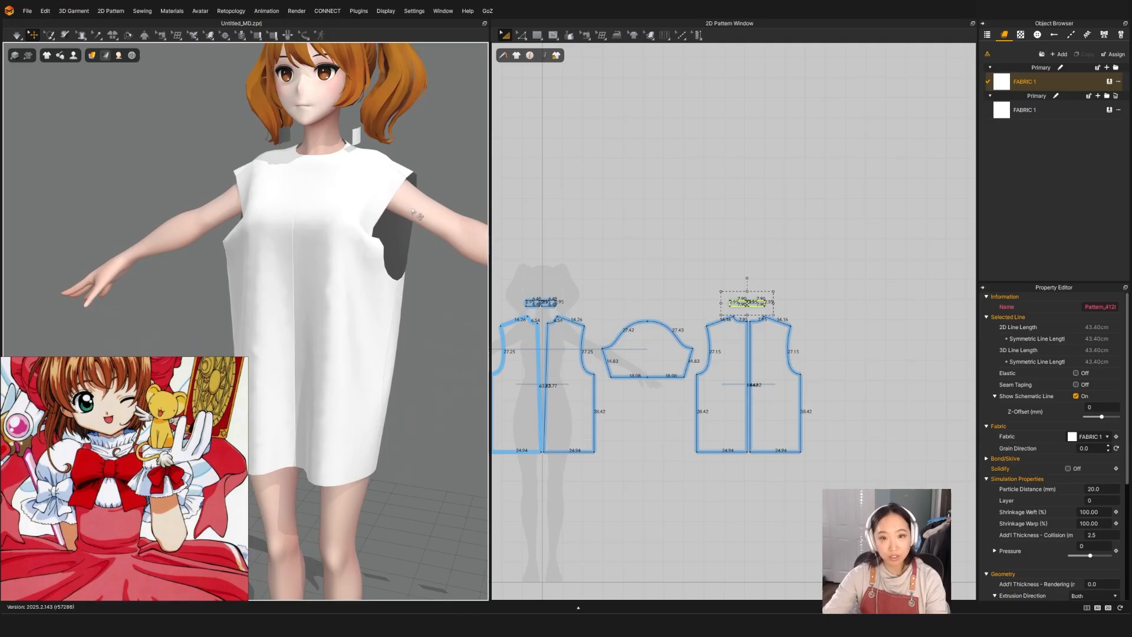
scroll(521, 326, "up", 3)
key("1")
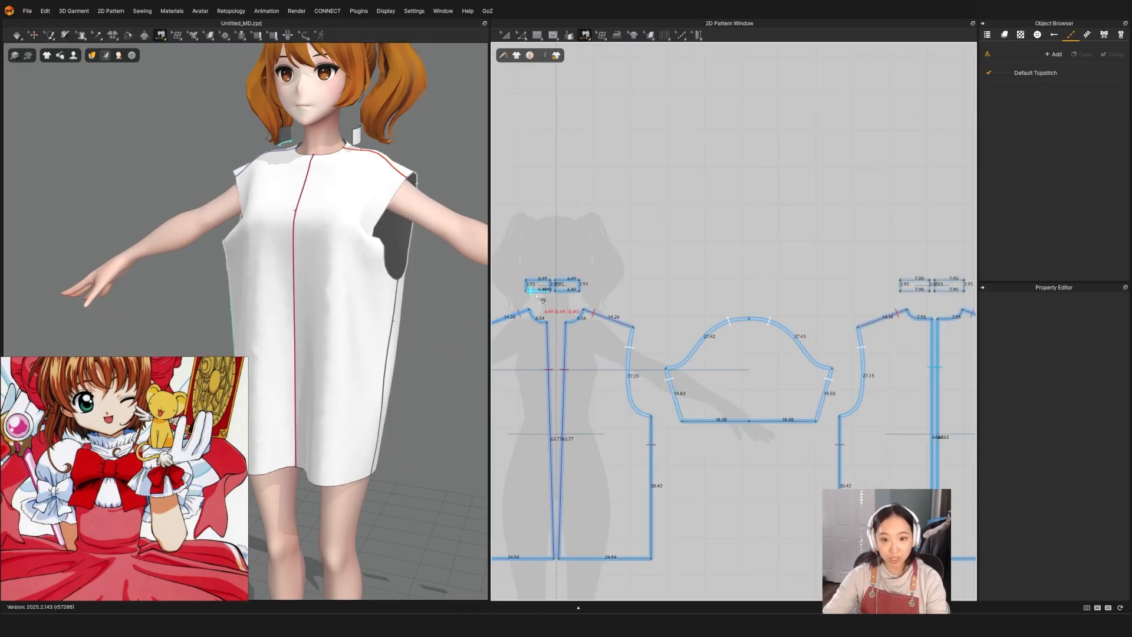
left_click(542, 300)
left_click(542, 323)
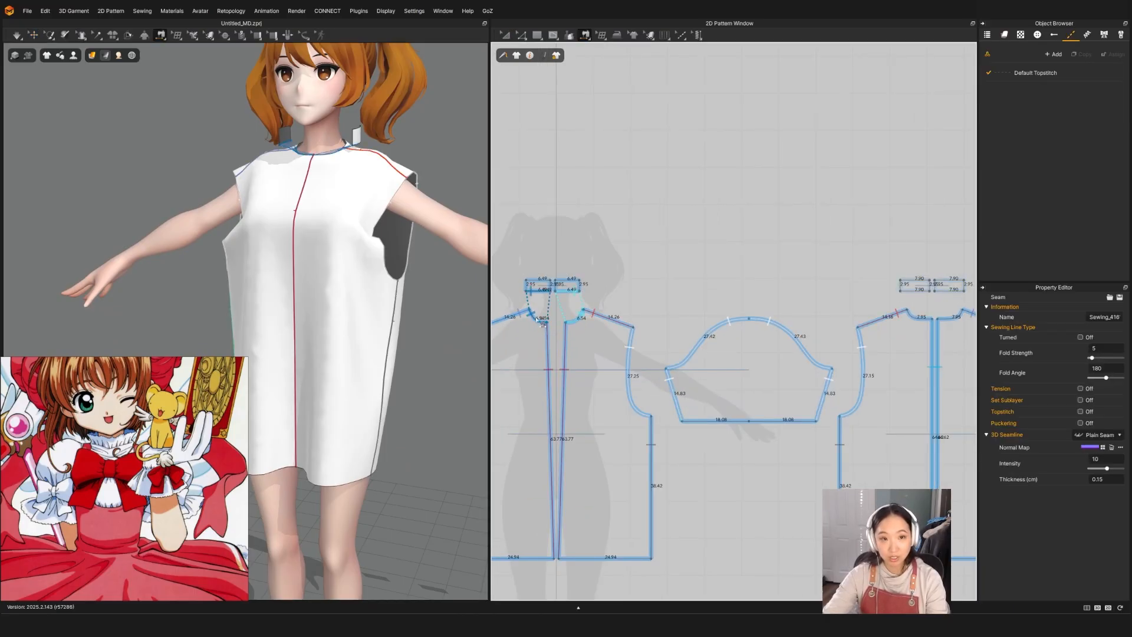
Freeze the four front and back body pieces and simulate the front collar onto the neckline.
key("a")
left_click(315, 222)
left_click(257, 281, "shift")
right_click_drag(374, 308, 365, 302)
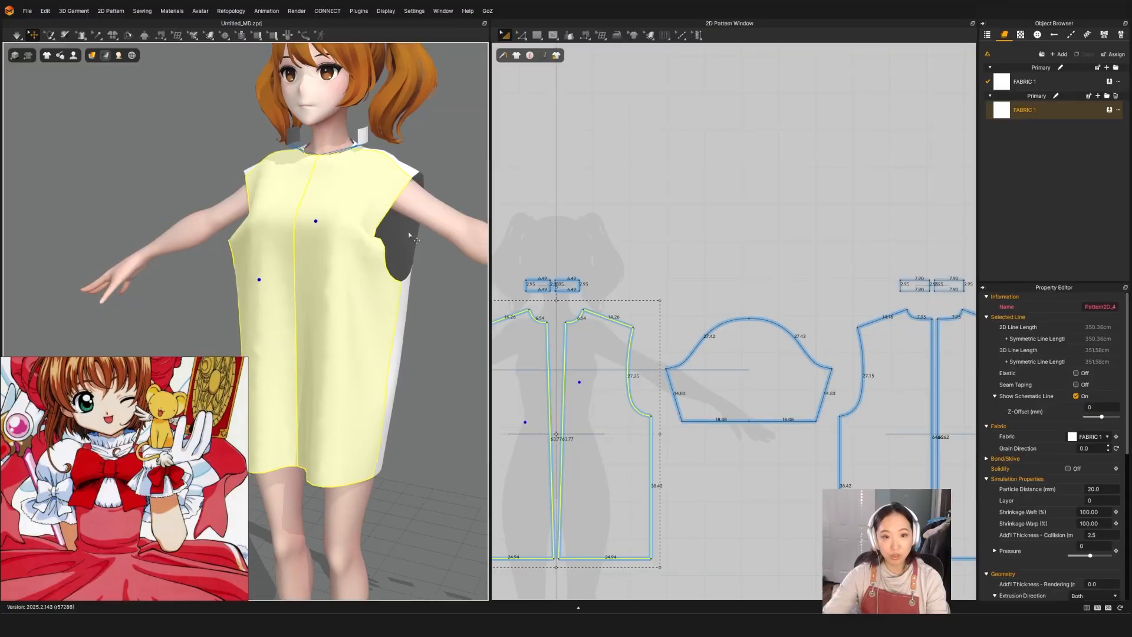
left_click(409, 236, "shift")
right_click_drag(408, 236, 268, 258)
left_click(189, 307, "shift")
right_click_drag(190, 307, 304, 288)
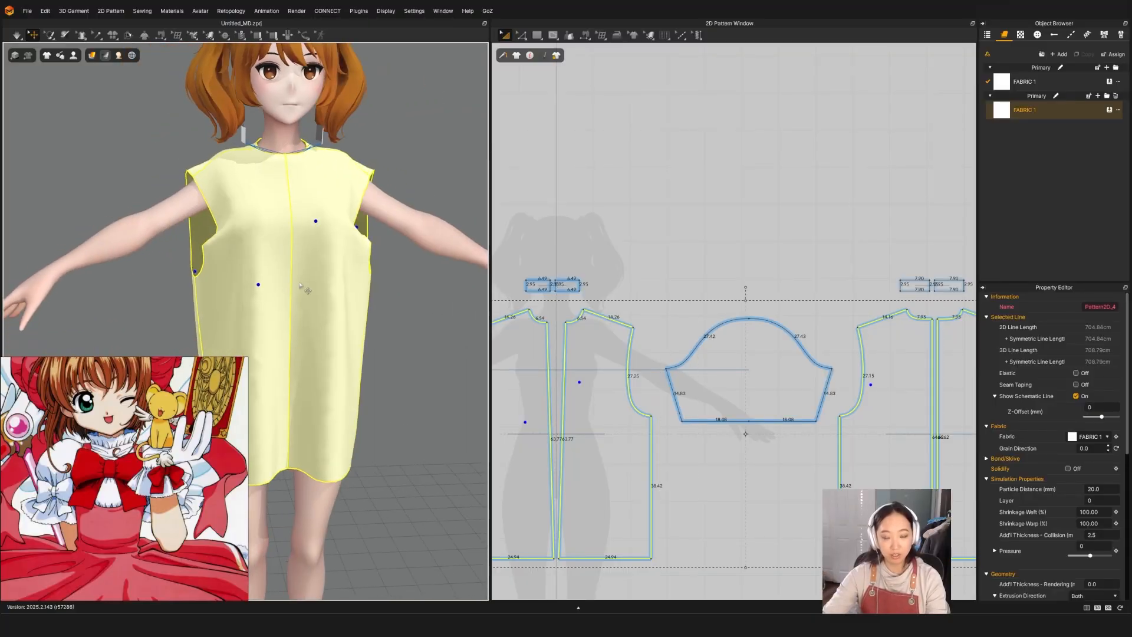
key("ctrl+k")
key("space")
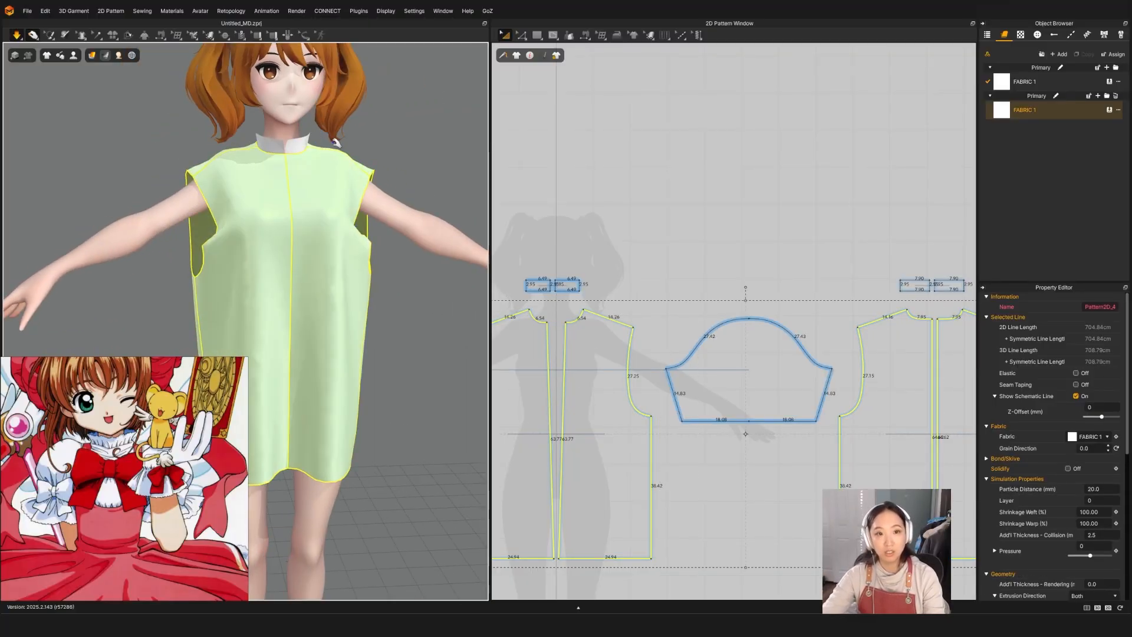
key("space")
Sew the two front collar pieces together along their center edges and simulate the collar.
key("b")
scroll(548, 289, "up", 5)
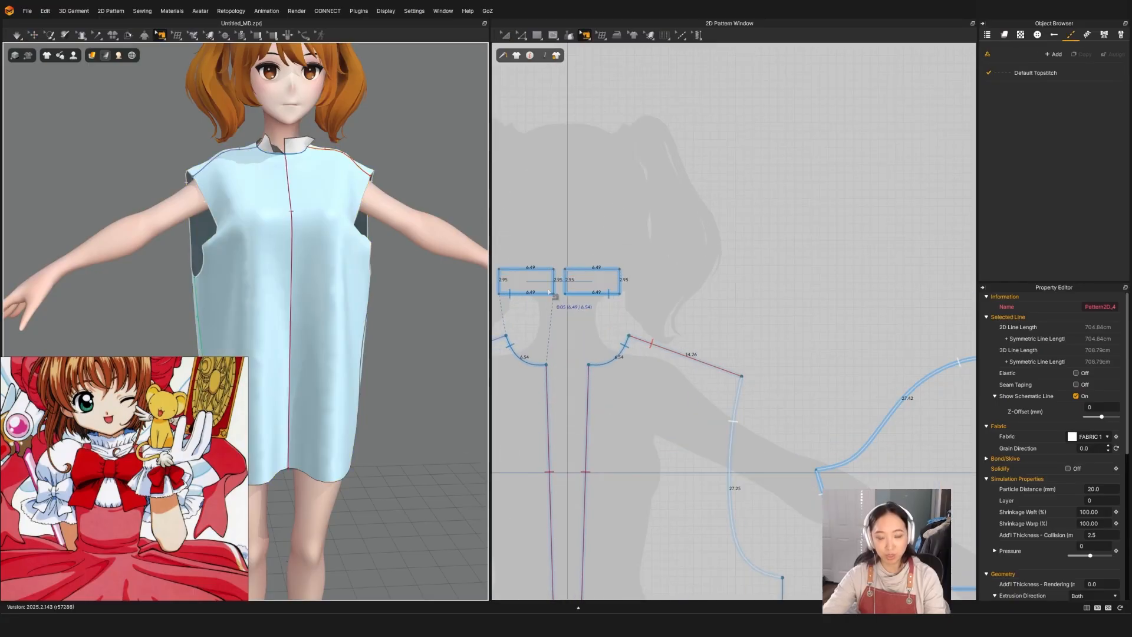
left_click(553, 287)
left_click(565, 287)
key("a")
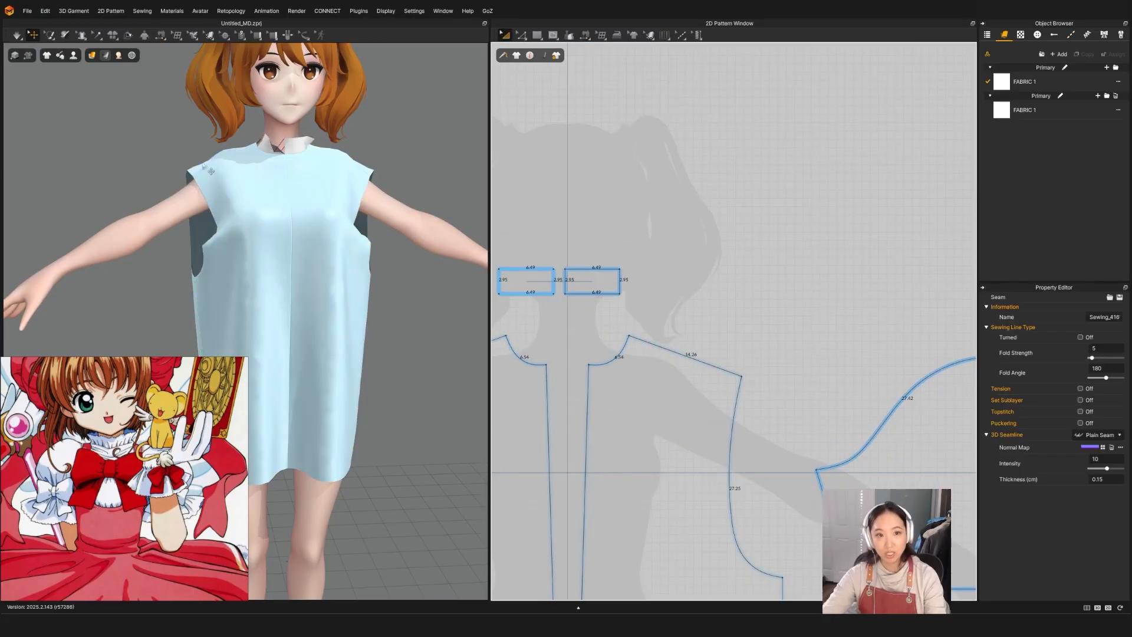
key("space")
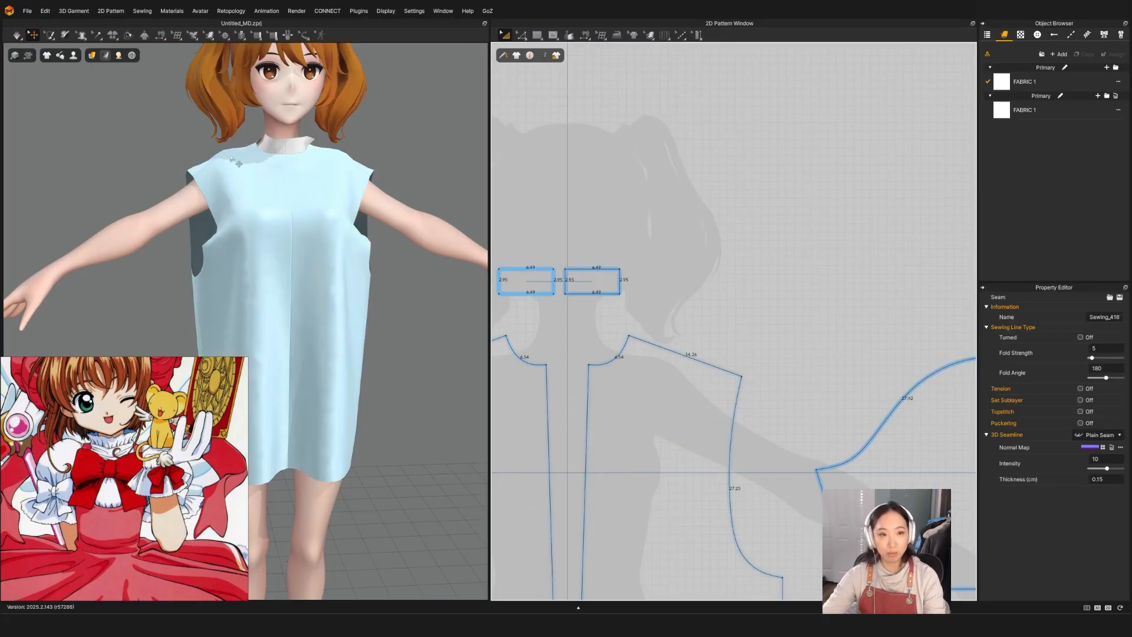
Use the avatar's arrangement points to place the two back collar pieces behind the neck, and hide the points again.
right_click_drag(232, 158, 343, 192)
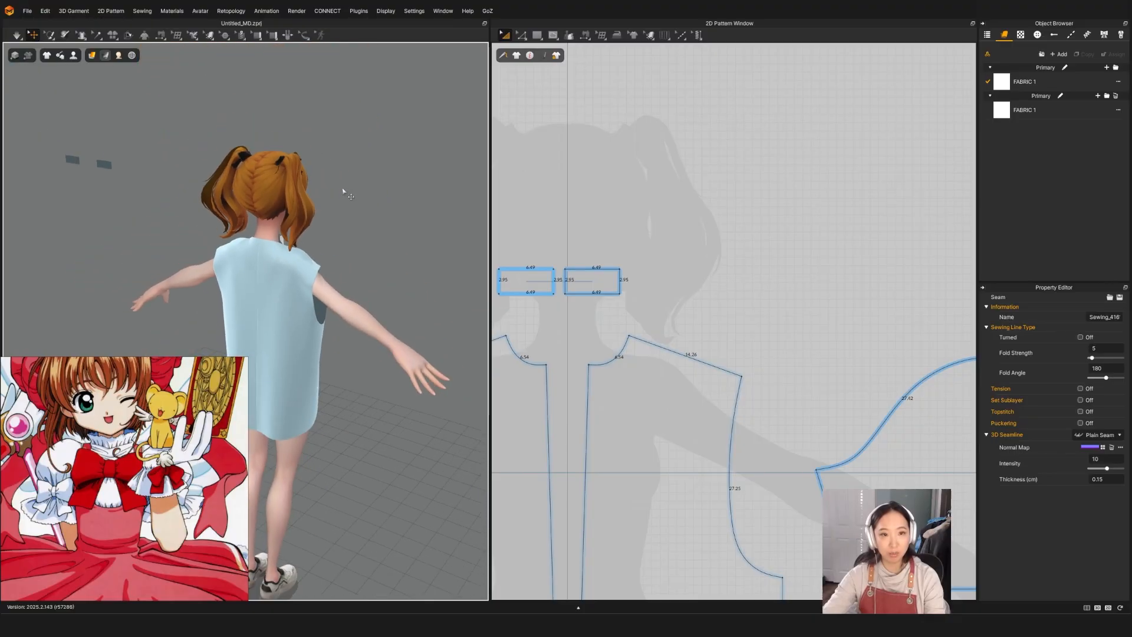
left_click(100, 165)
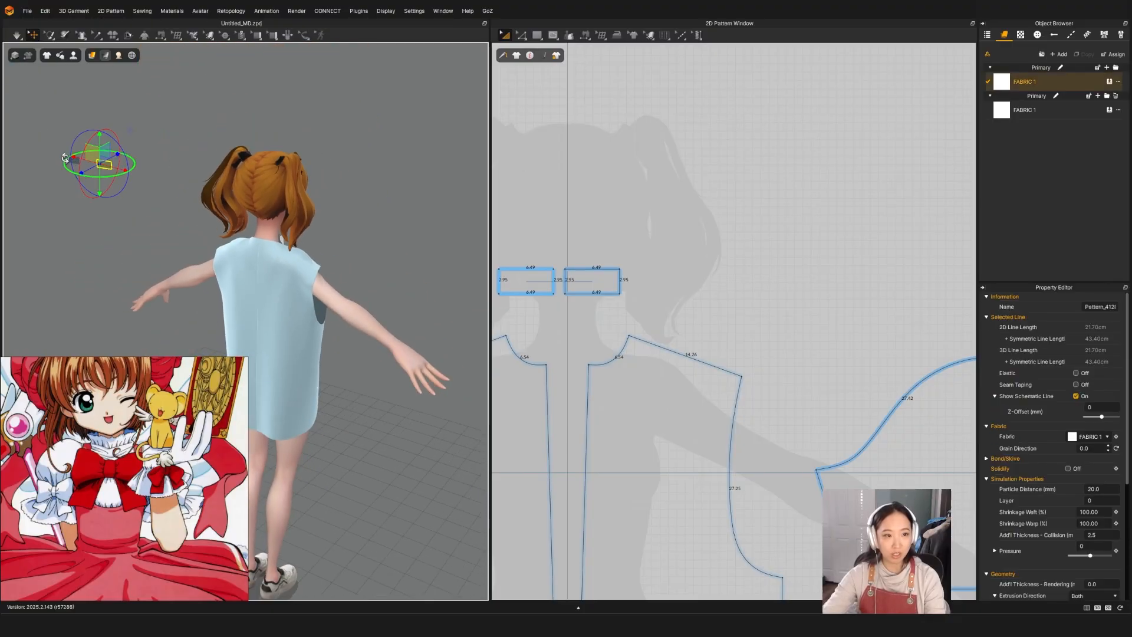
scroll(64, 157, "up", 3)
right_click_drag(61, 157, 83, 167)
middle_click_drag(83, 167, 111, 157)
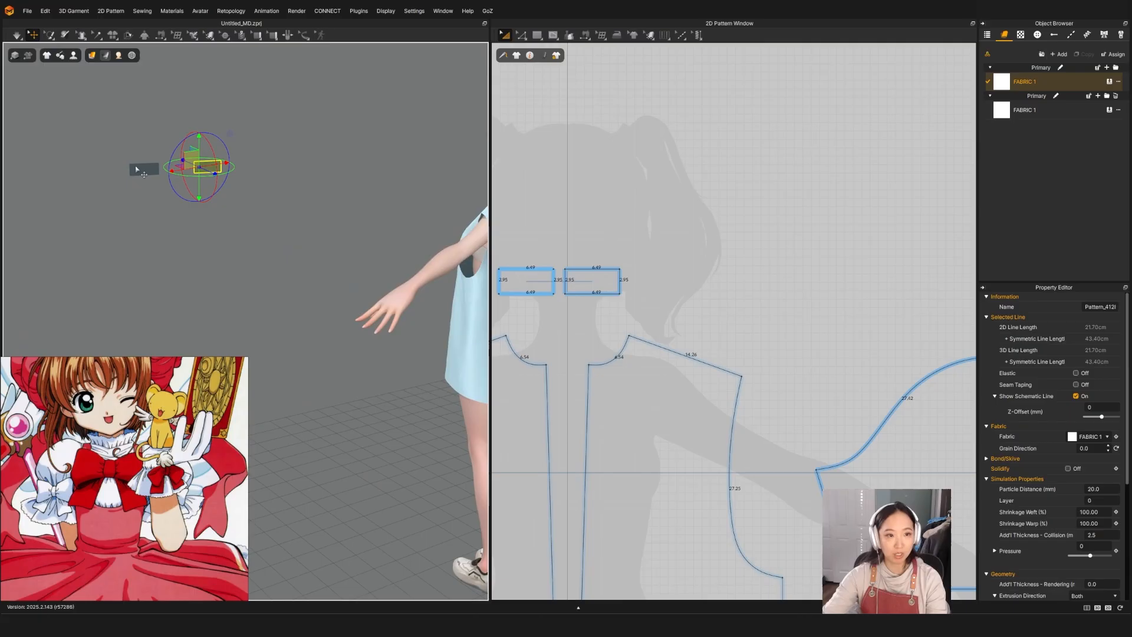
left_click(137, 169, "shift")
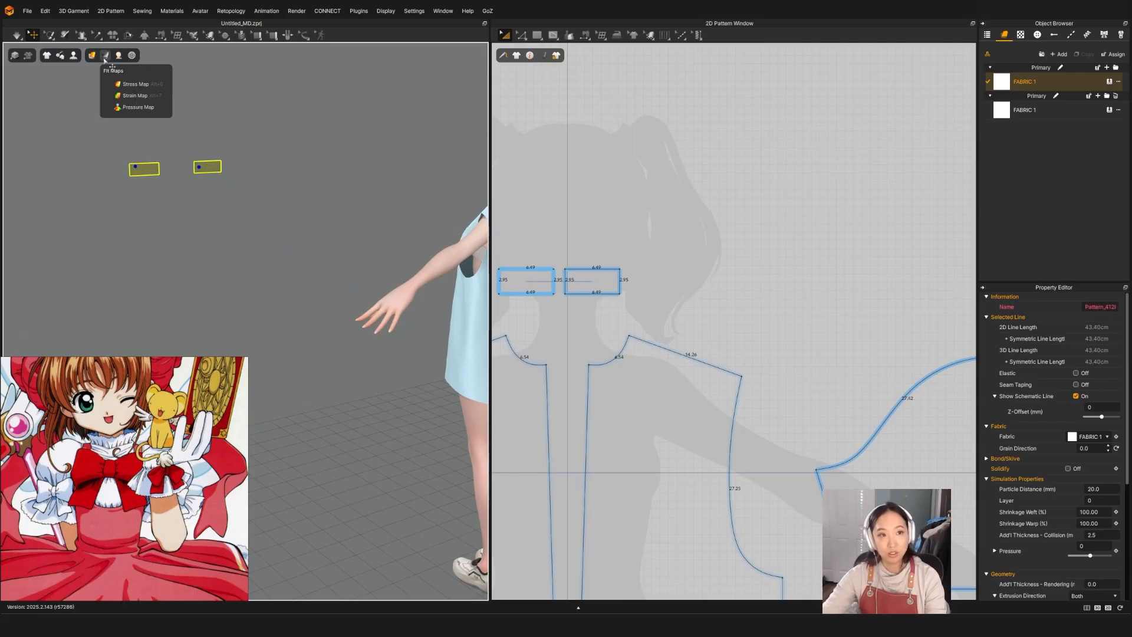
mouse_move(119, 54)
left_click(95, 96)
right_click_drag(217, 159, 243, 210)
scroll(272, 186, "up", 5)
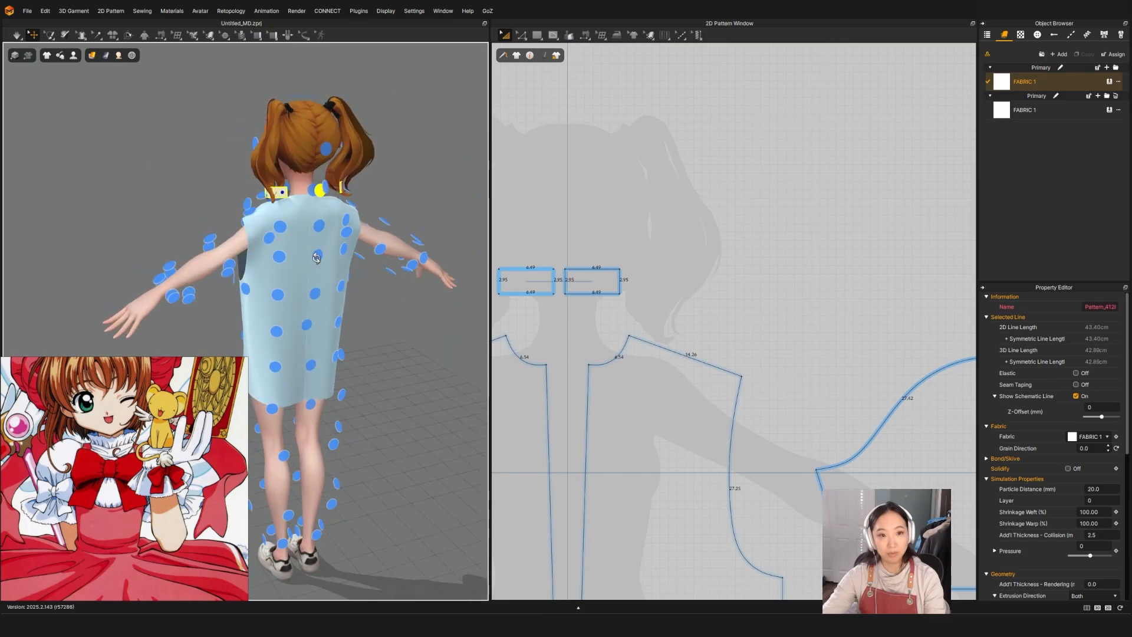
mouse_move(92, 57)
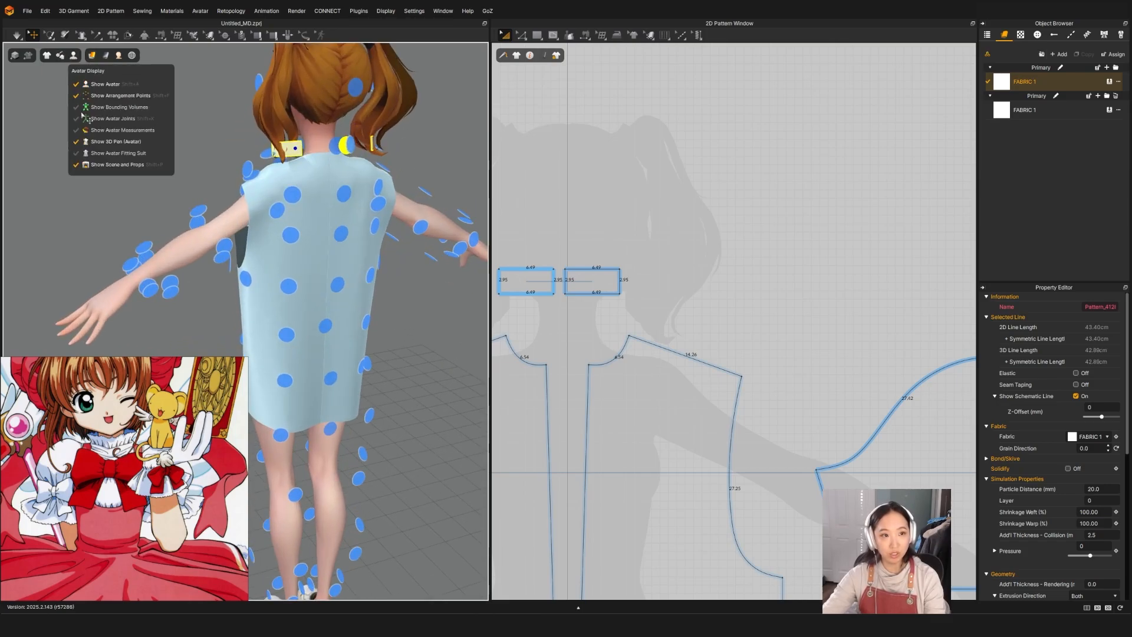
left_click(76, 96)
right_click_drag(334, 169, 284, 168)
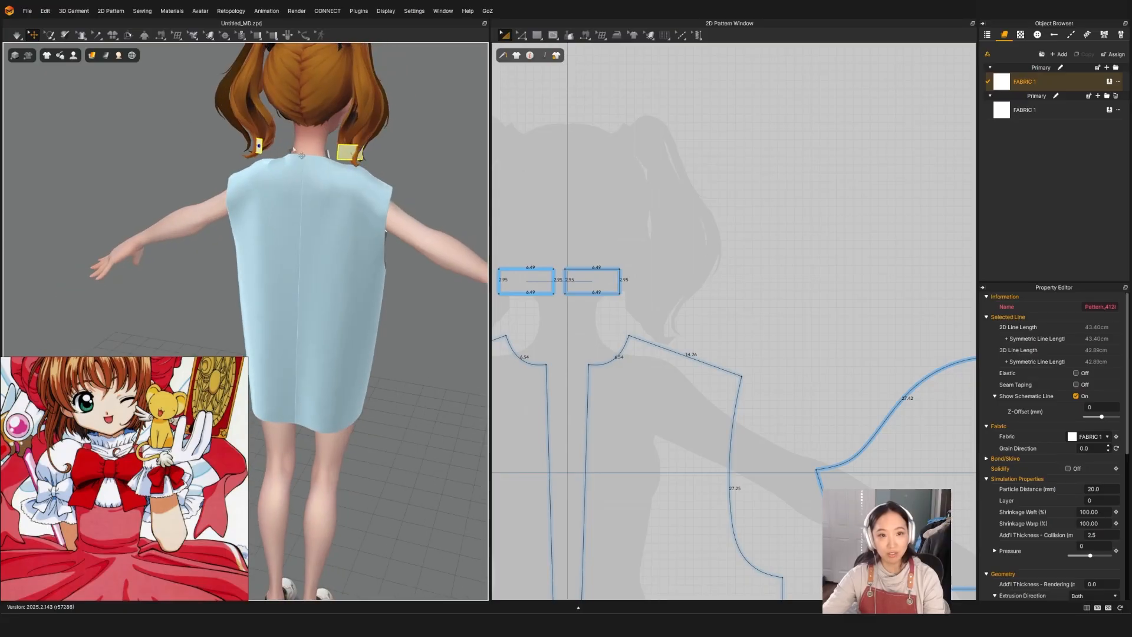
Sew the lower edge of the back collar piece to the back neckline curve and simulate, pulling the back collar upright.
scroll(544, 285, "up", 2)
middle_click_drag(581, 371, 749, 287)
key("n")
left_click(656, 271)
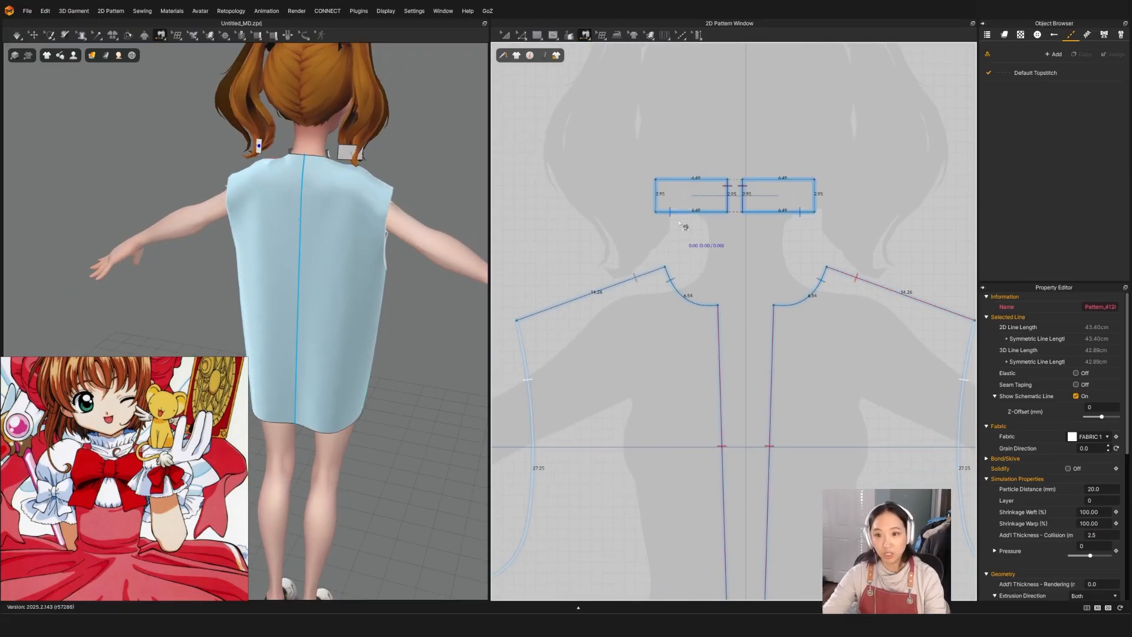
scroll(698, 269, "down", 5)
middle_click_drag(911, 322, 407, 364)
scroll(509, 324, "up", 5)
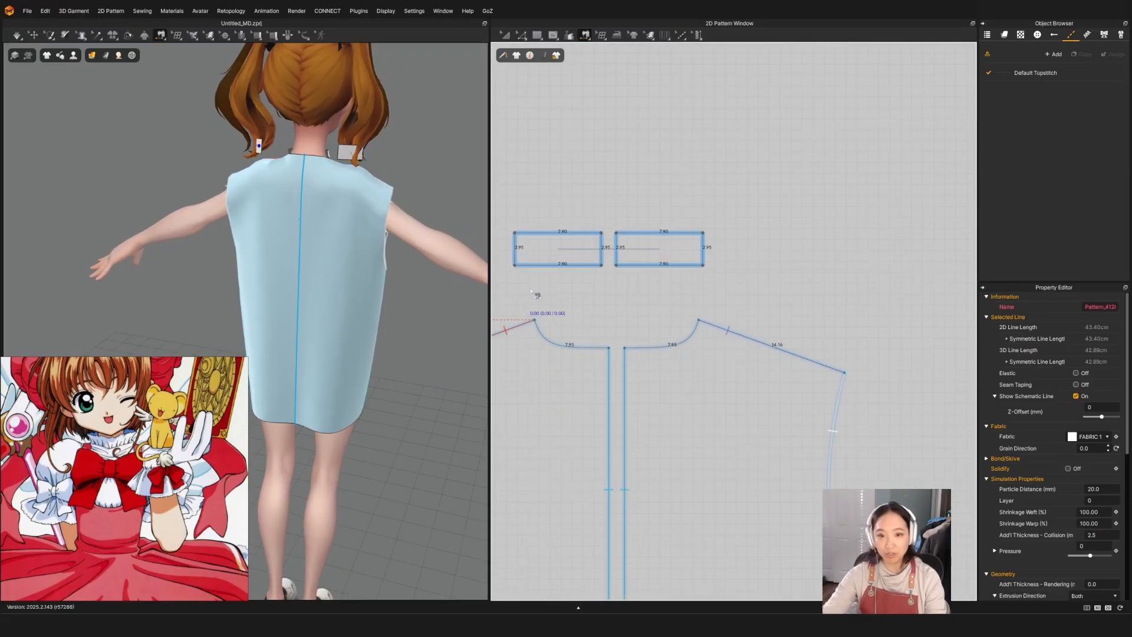
left_click(534, 264)
left_click(541, 336)
key("space")
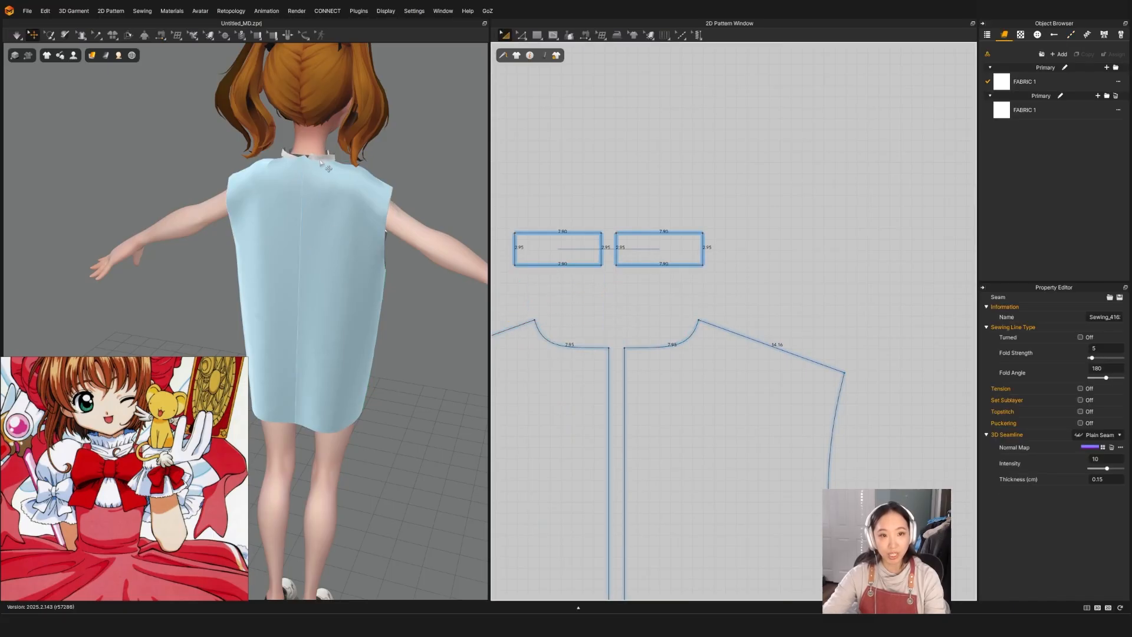
key("space")
left_click_drag(323, 158, 346, 100)
left_click_drag(297, 154, 303, 118)
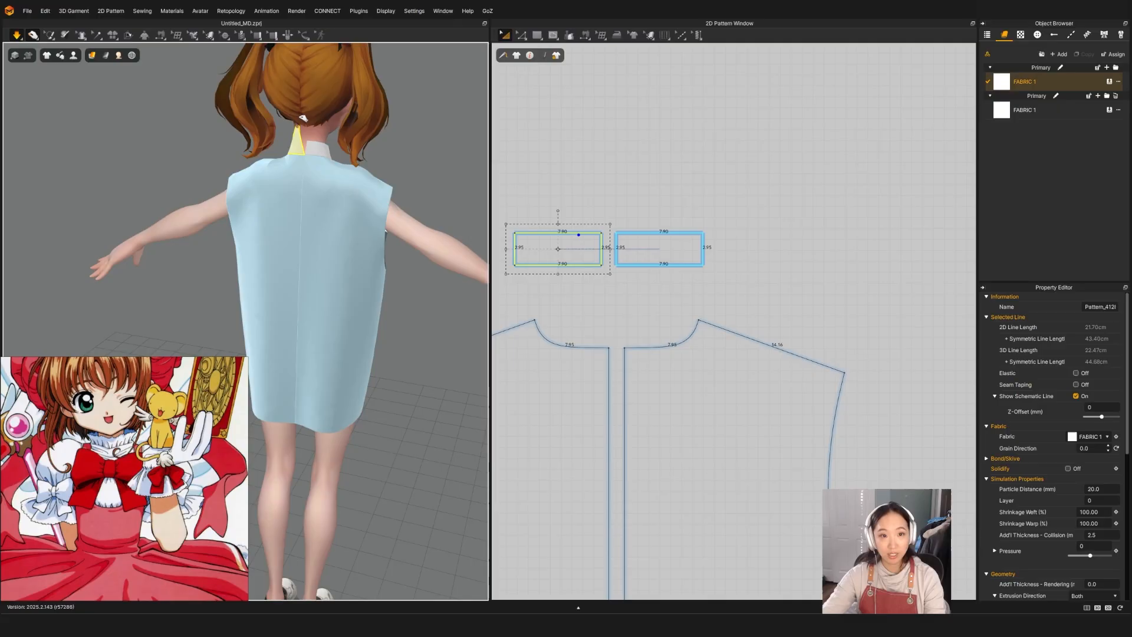
Strengthen all four front and back collar pieces and simulate them so the collar stands around the neck.
left_click(322, 153, "shift")
right_click_drag(326, 157, 247, 183)
left_click(273, 162, "shift")
key("space")
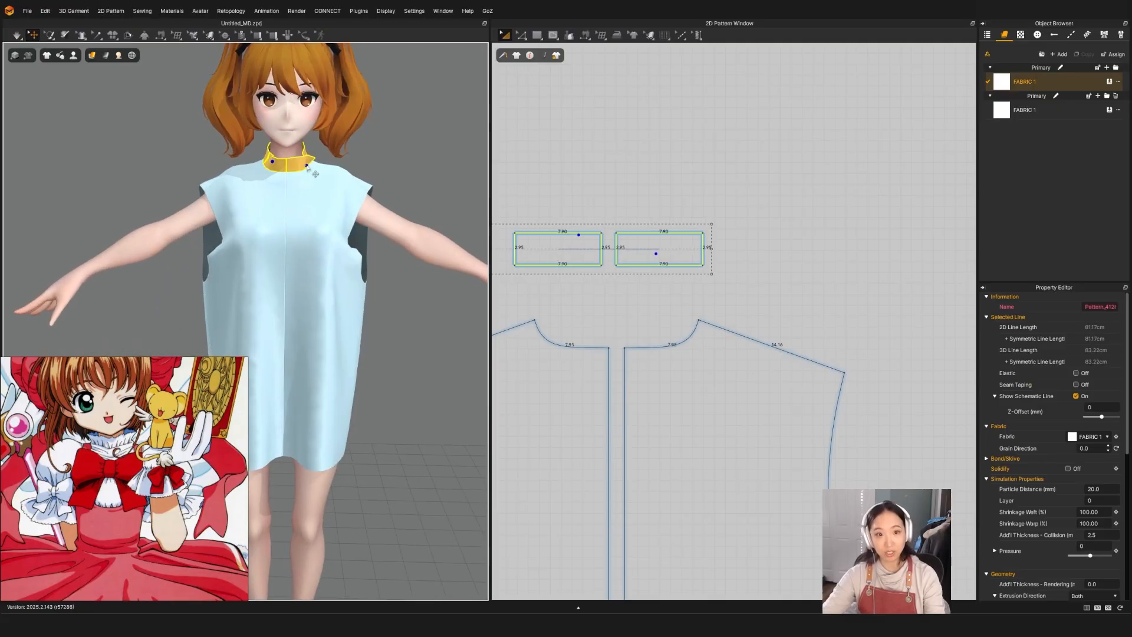
key("space")
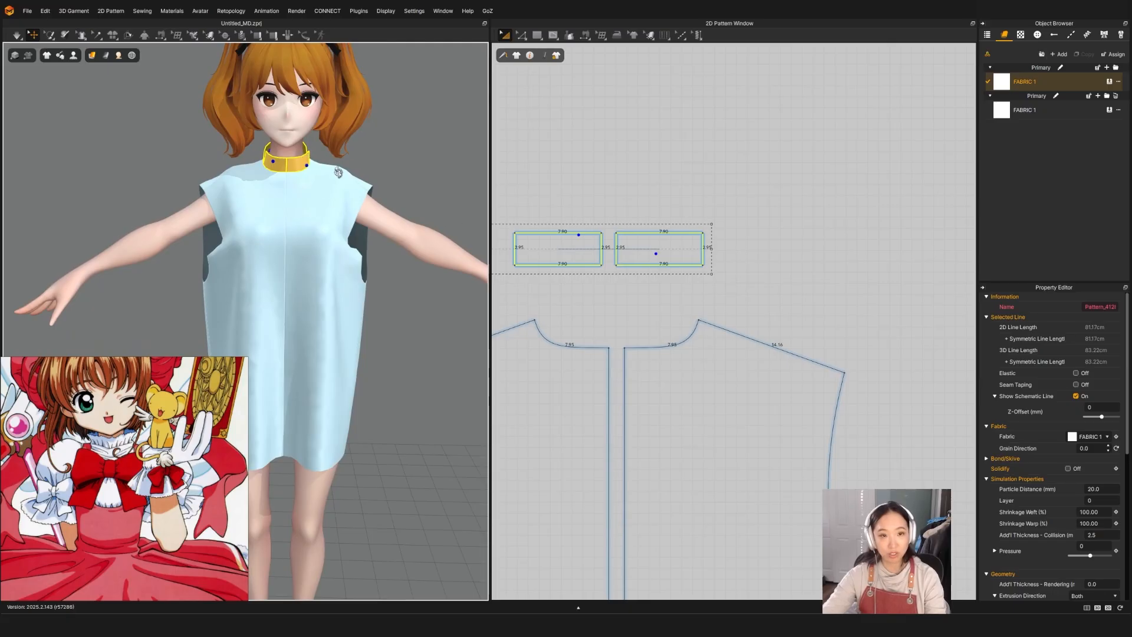
Sew the outer side edge of the front collar piece to the matching side edge of the back collar piece and simulate.
right_click_drag(339, 172, 296, 172)
middle_click_drag(296, 173, 298, 218)
scroll(298, 215, "up", 6)
right_click_drag(299, 206, 395, 196)
left_click(360, 194)
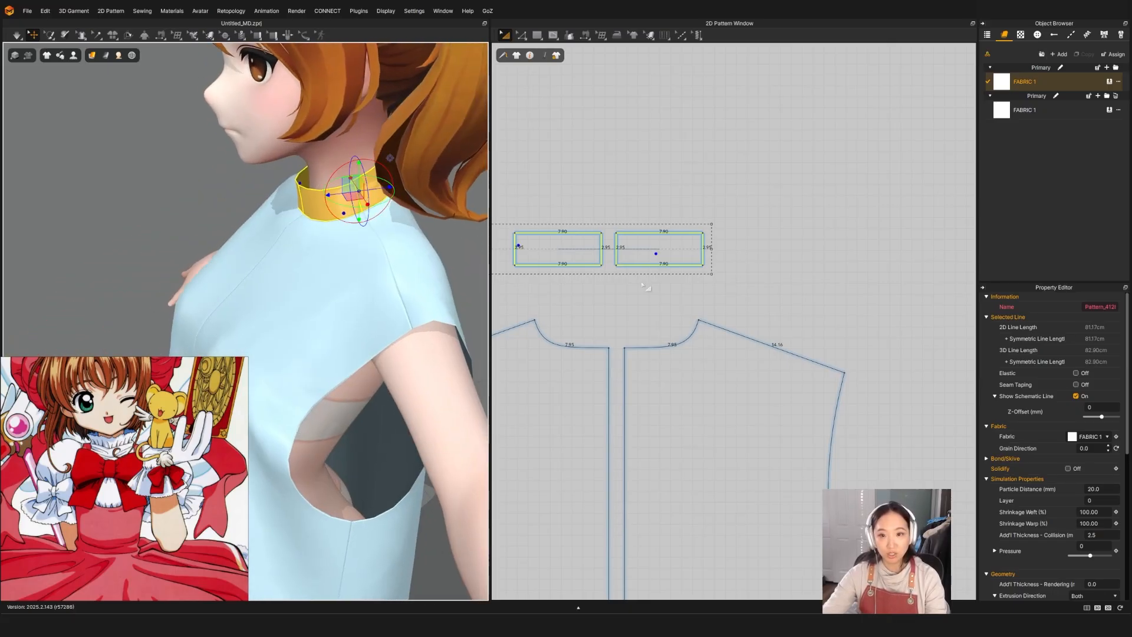
right_click_drag(657, 290, 817, 304)
left_click(470, 270)
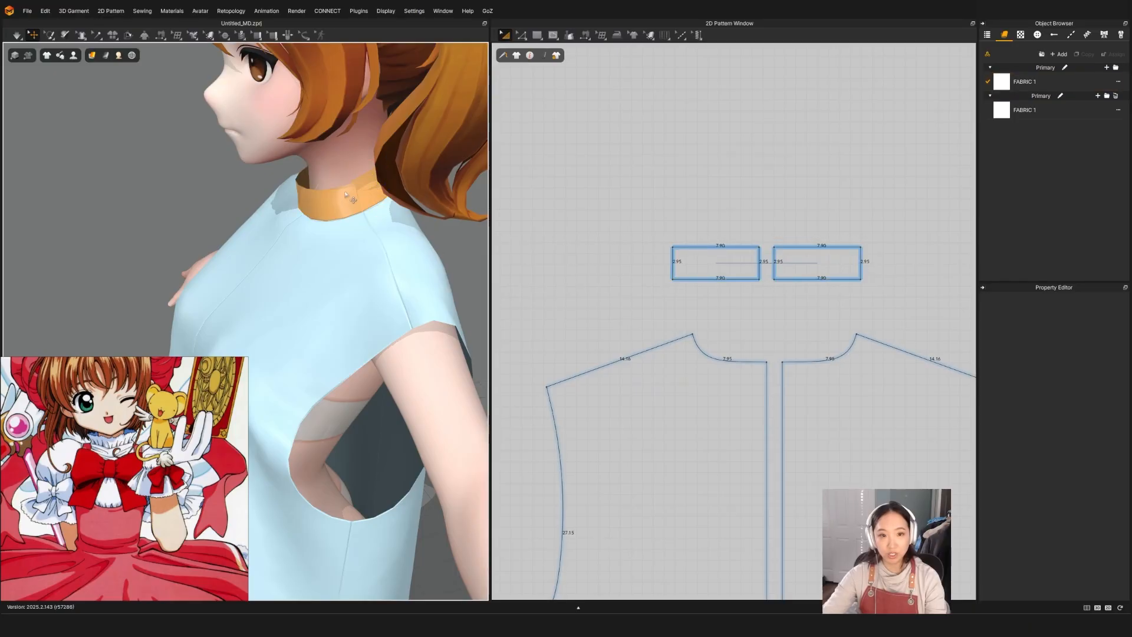
left_click(344, 192)
scroll(837, 259, "down", 7)
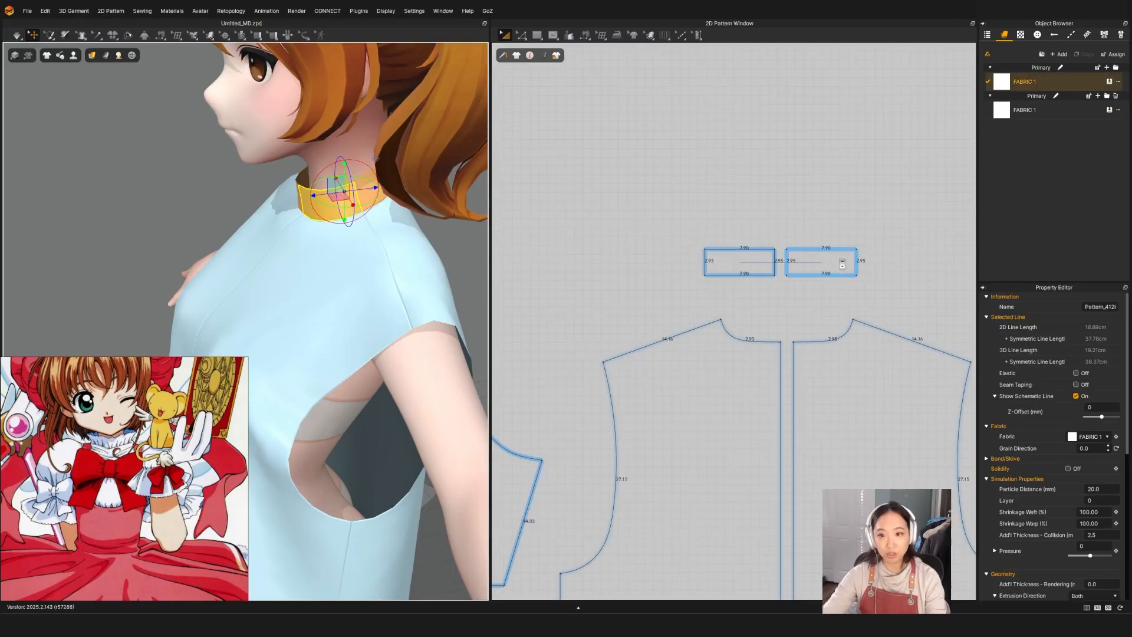
left_click(480, 275)
left_click(359, 188)
key("n")
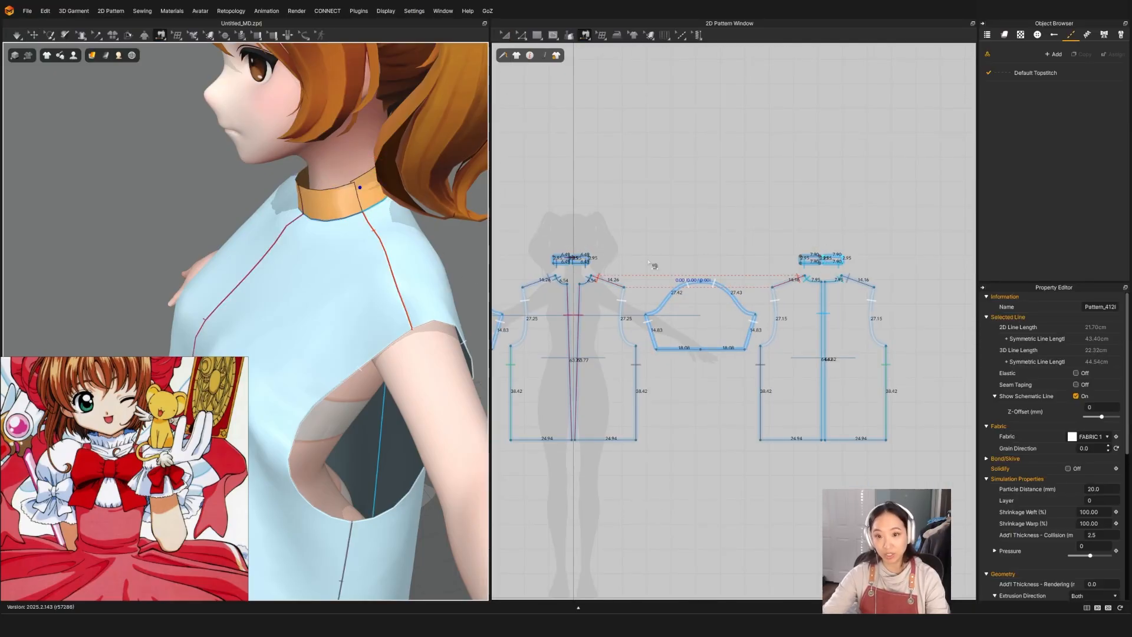
left_click(590, 257)
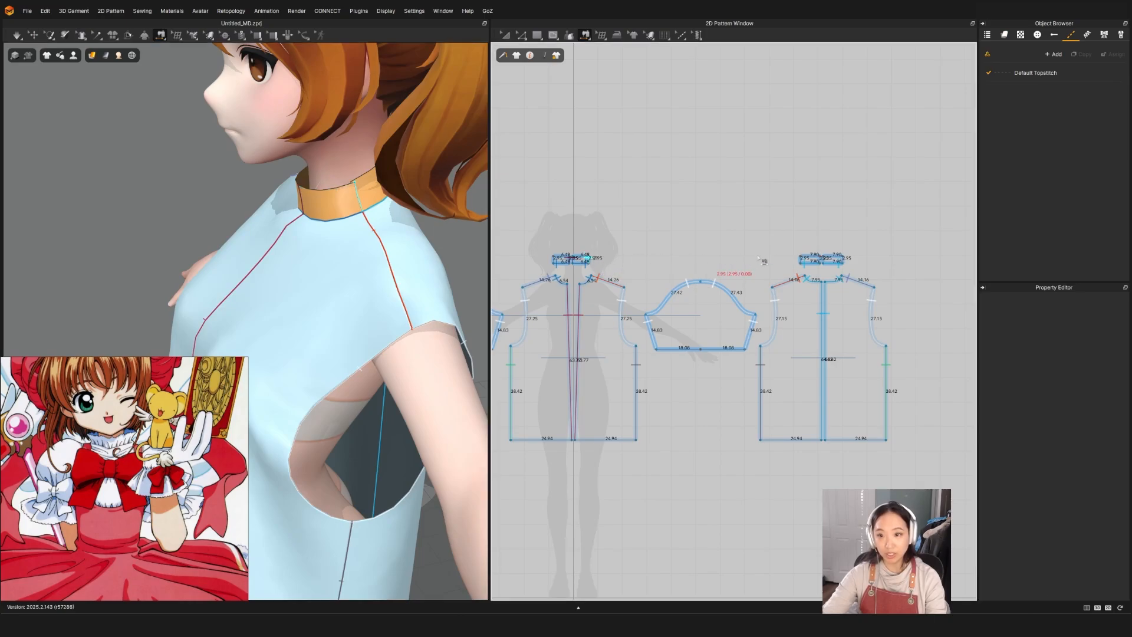
left_click(801, 262)
key("space")
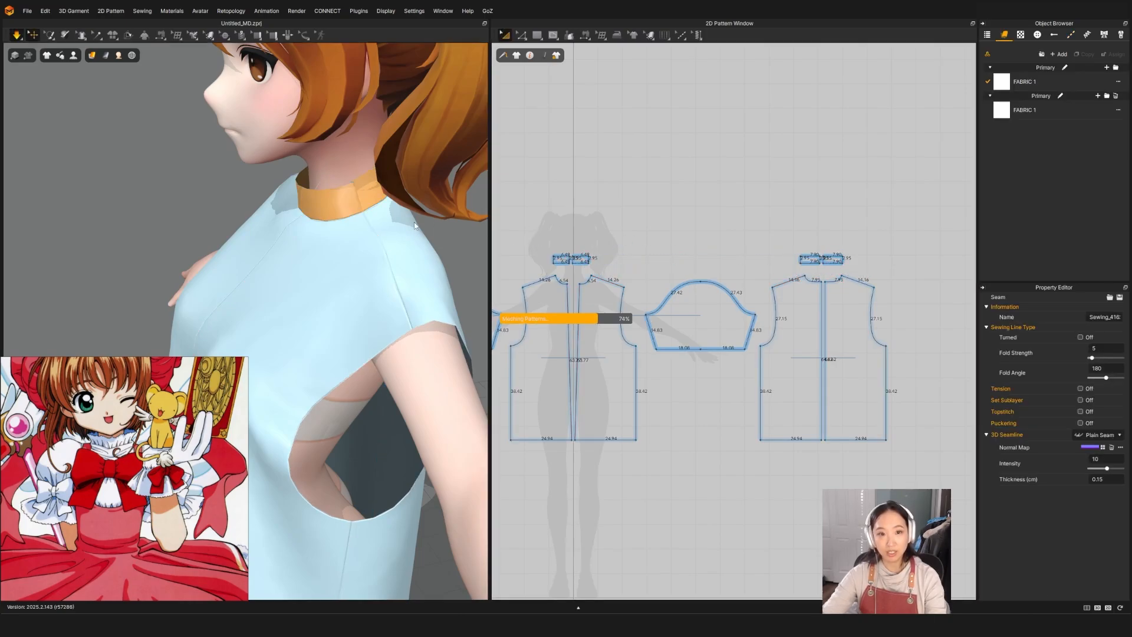
key("space")
Flare the collar by moving the front and back pieces' upper outer corners outward, making the back top edge about 8.5 cm, and simulate.
right_click_drag(285, 249, 480, 241)
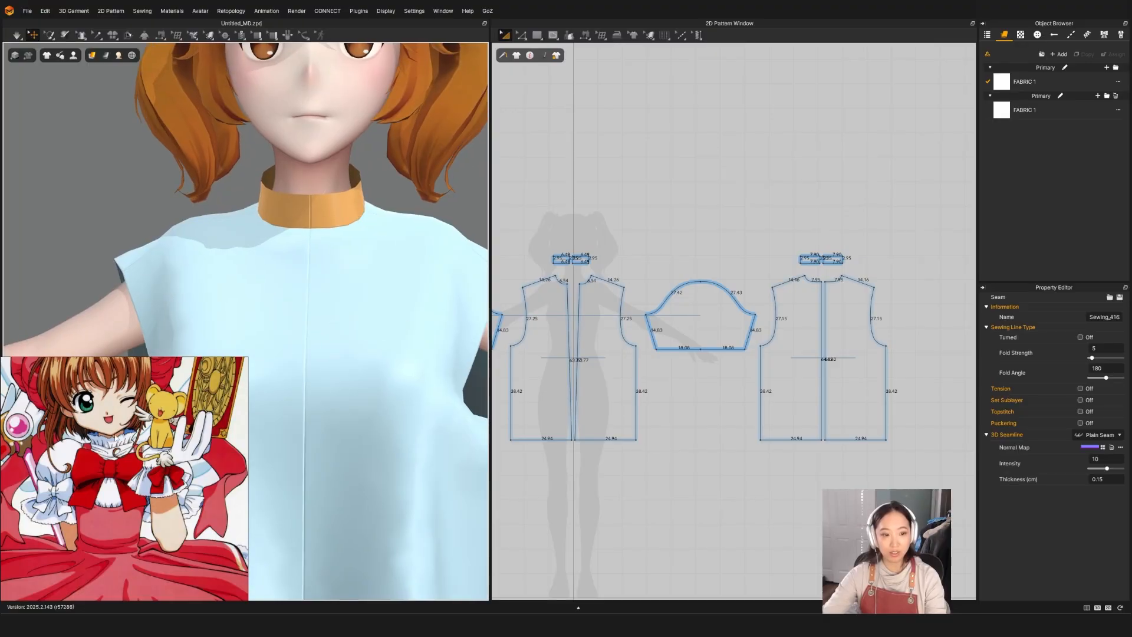
scroll(125, 437, "up", 3)
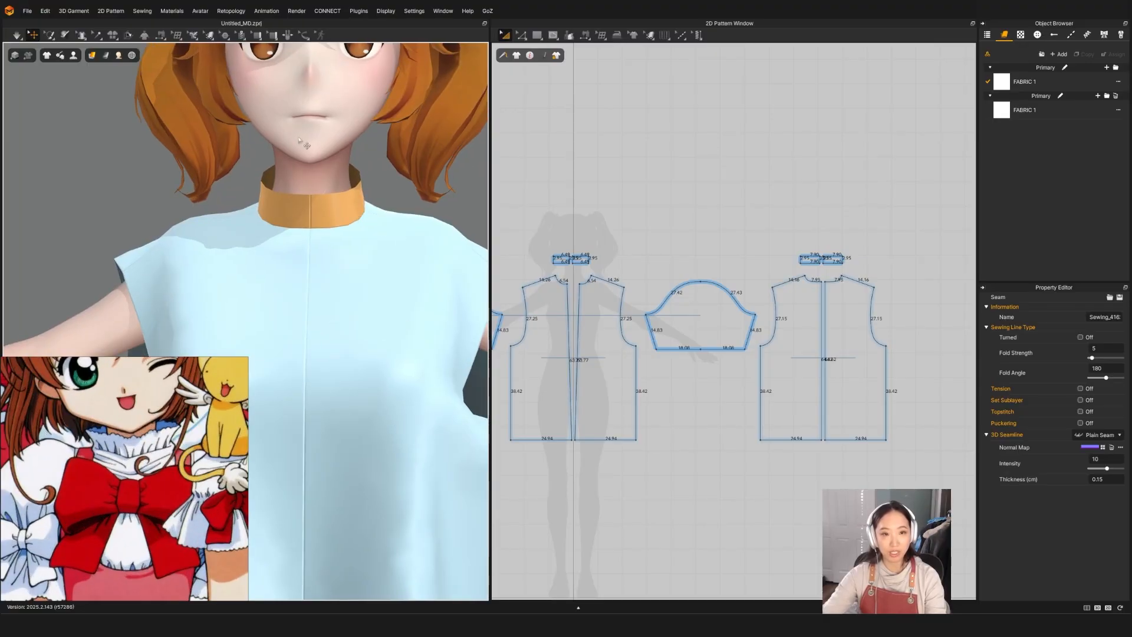
scroll(558, 257, "up", 5)
key("z")
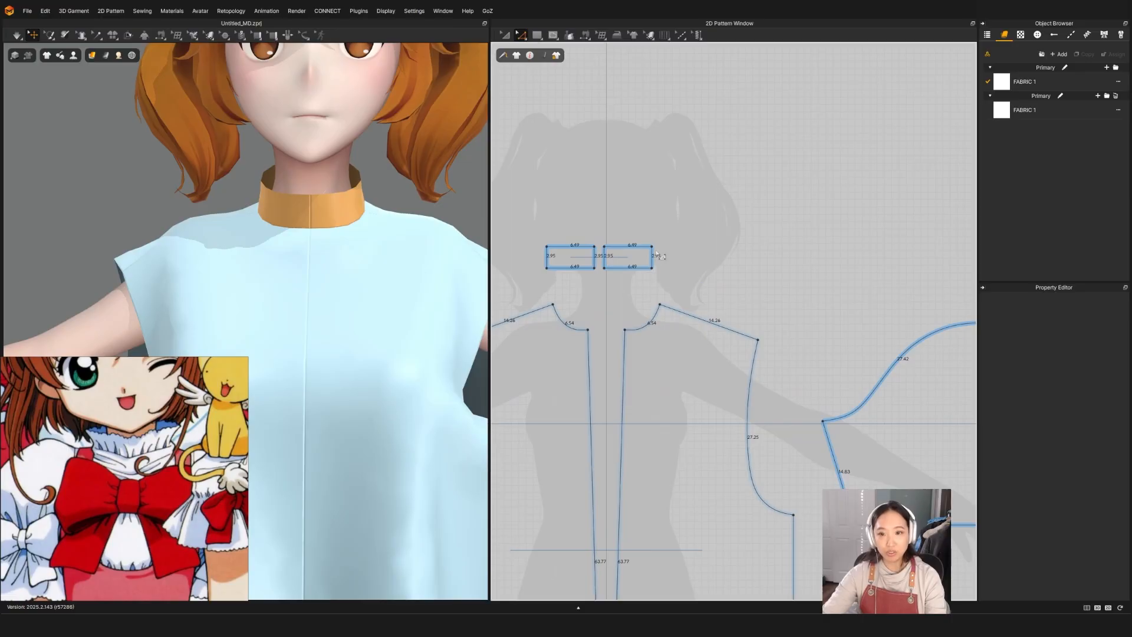
left_click(651, 250)
scroll(655, 248, "down", 4)
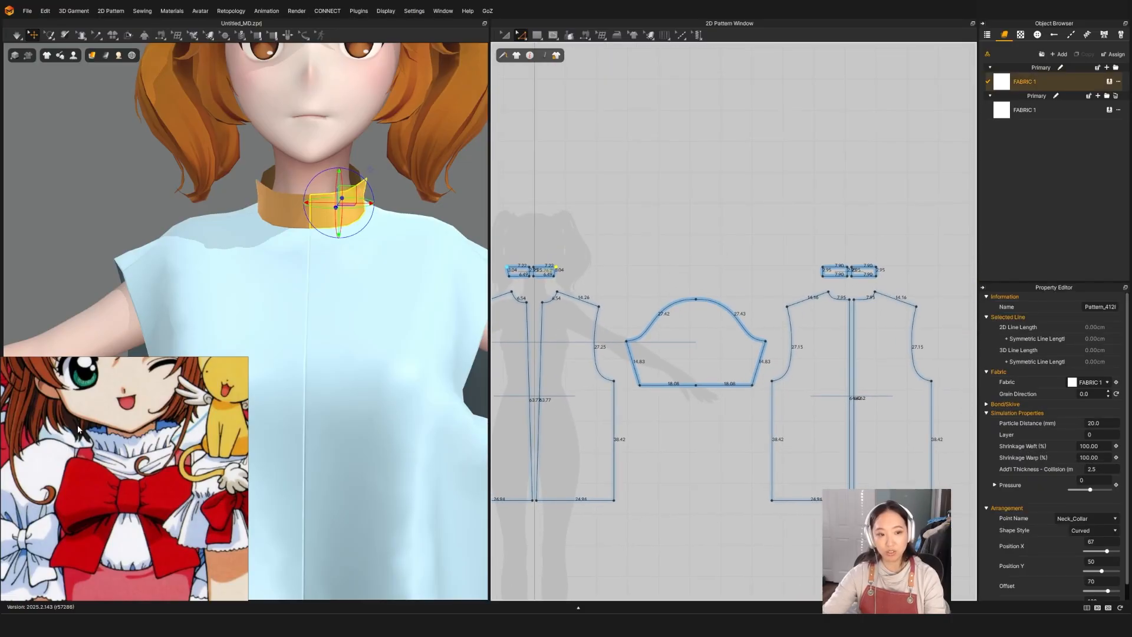
scroll(767, 301, "up", 3)
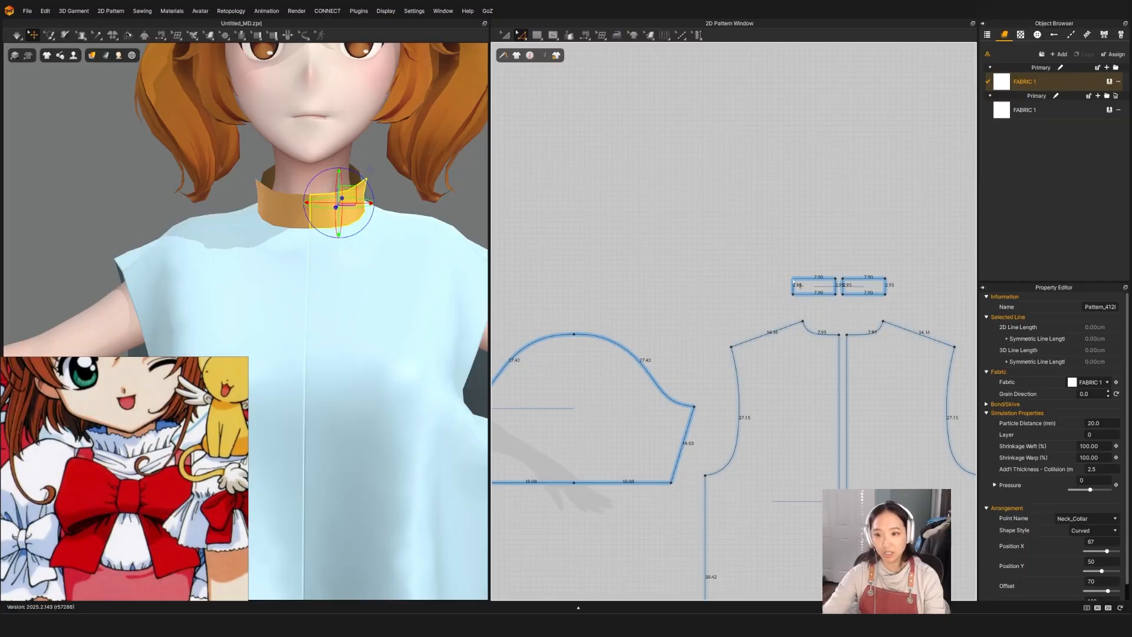
left_click_drag(793, 279, 790, 279)
key("space")
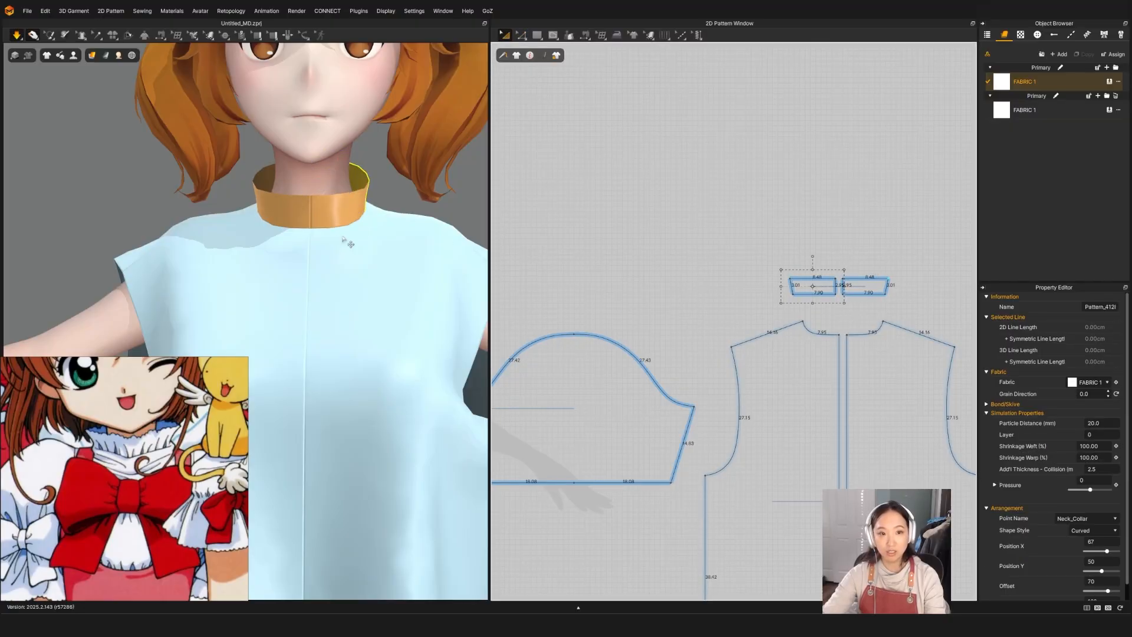
Remove the strengthening from all four collar pieces and simulate the flared collar.
scroll(554, 245, "down", 3)
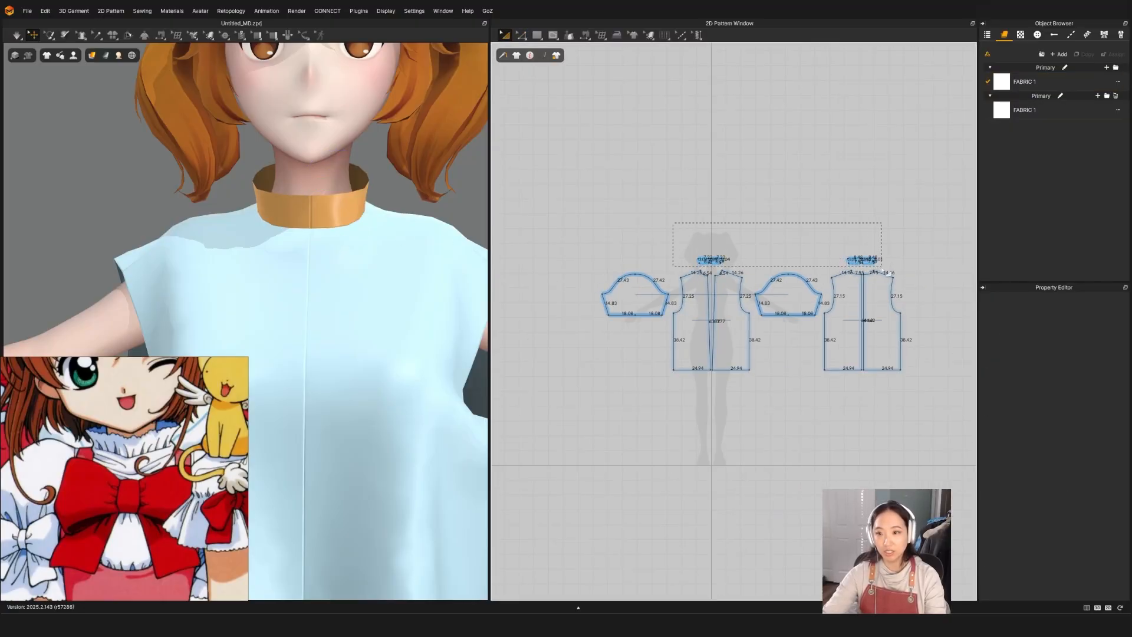
left_click(341, 163)
key("space")
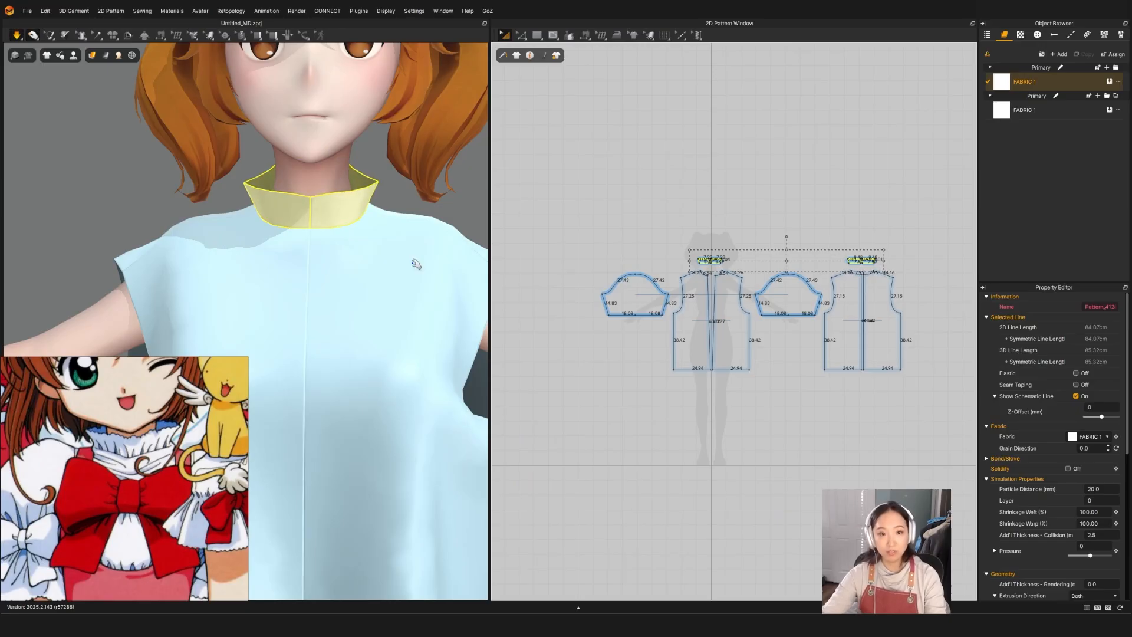
key("space")
Sew the two back collar pieces together along their center edges and simulate the collar.
right_click_drag(430, 271, 256, 275)
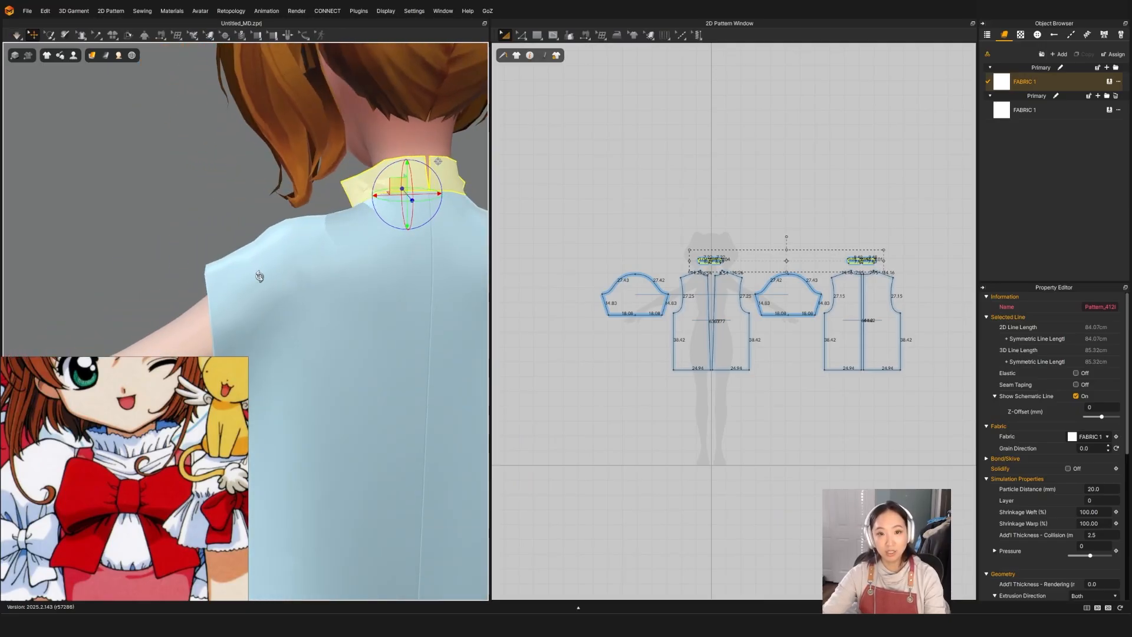
key("n")
scroll(879, 262, "up", 8)
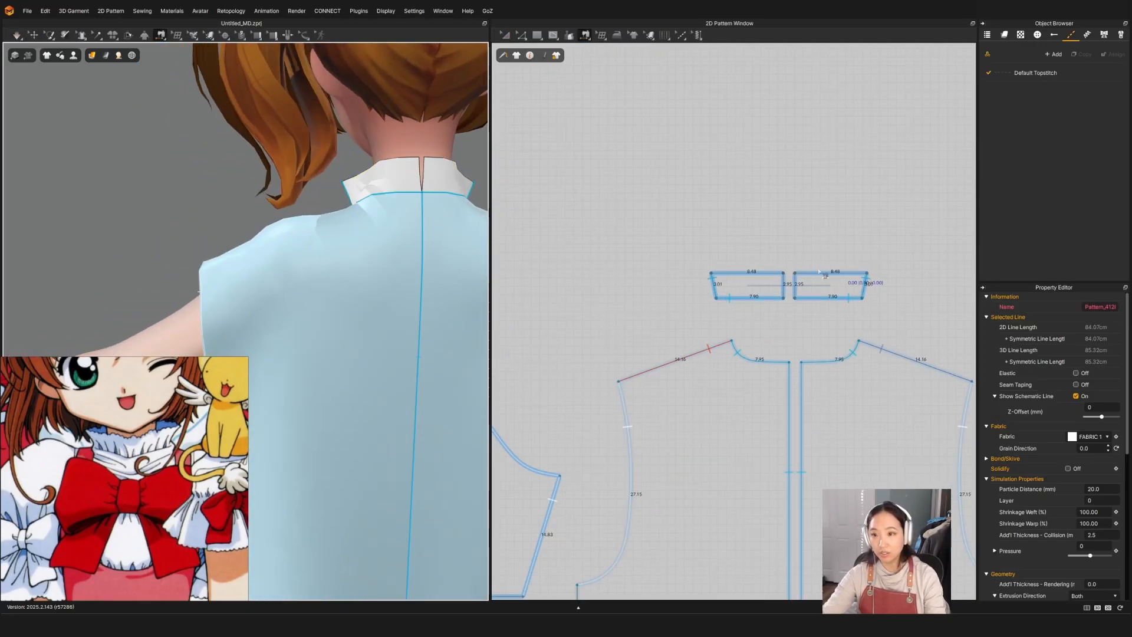
left_click(784, 285)
left_click(800, 287)
key("space")
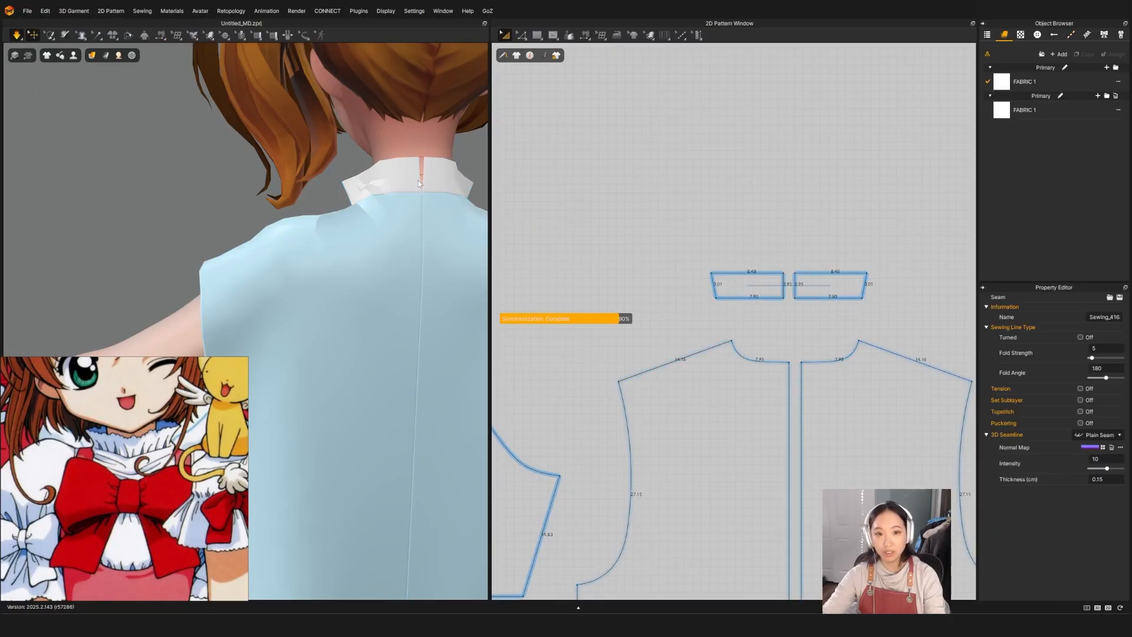
Freeze all four front and back collar pieces.
right_click_drag(387, 225, 540, 240)
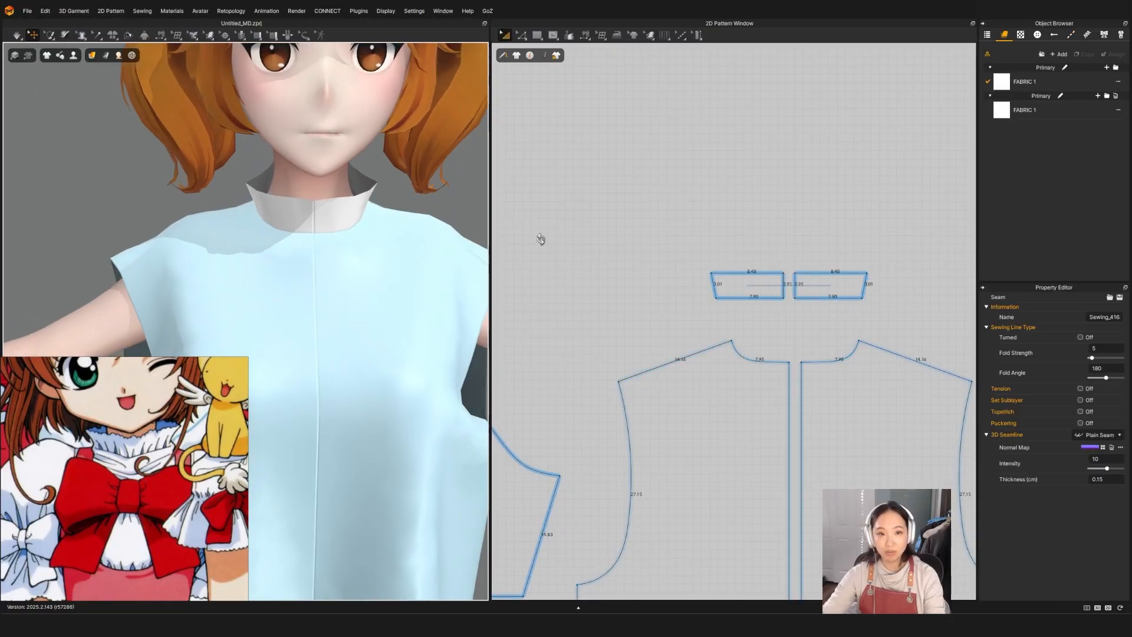
scroll(364, 307, "down", 8)
middle_click_drag(315, 318, 355, 216)
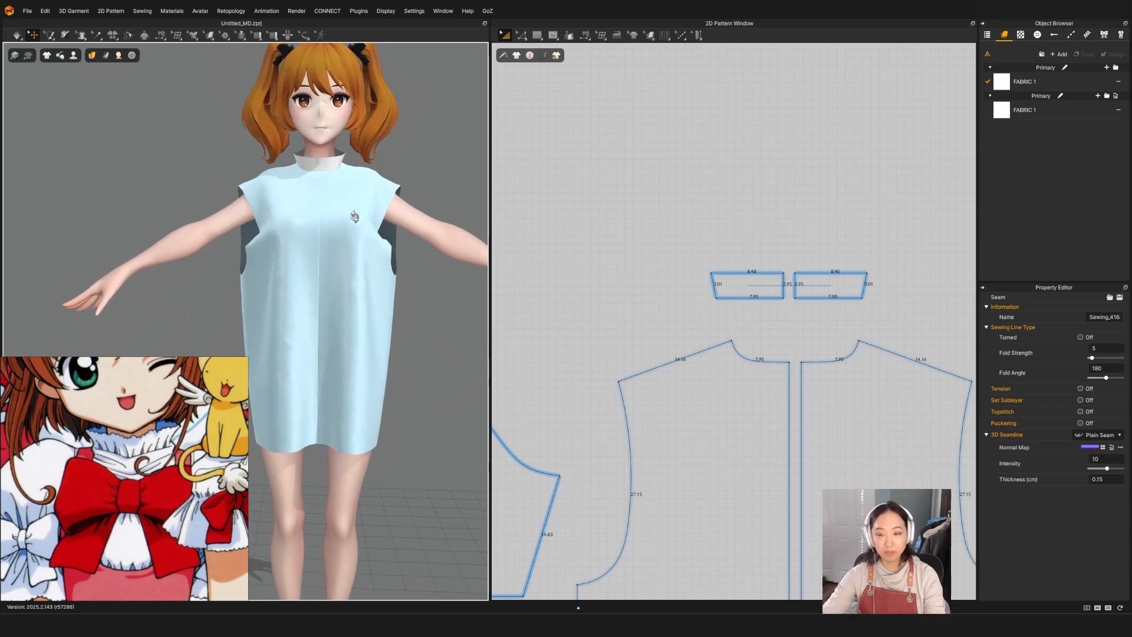
right_click_drag(354, 216, 385, 227)
scroll(859, 260, "down", 5)
scroll(901, 260, "down", 3)
left_click_drag(506, 236, 958, 274)
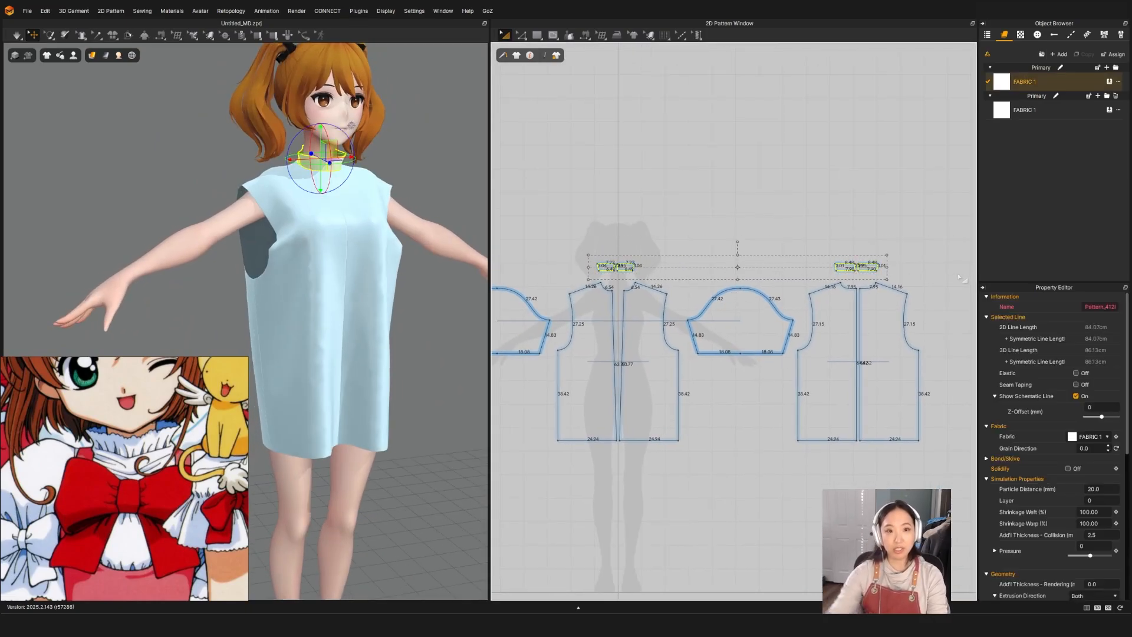
Select the four front and back body pieces and unfreeze them.
left_click(344, 278)
left_click(361, 361, "shift")
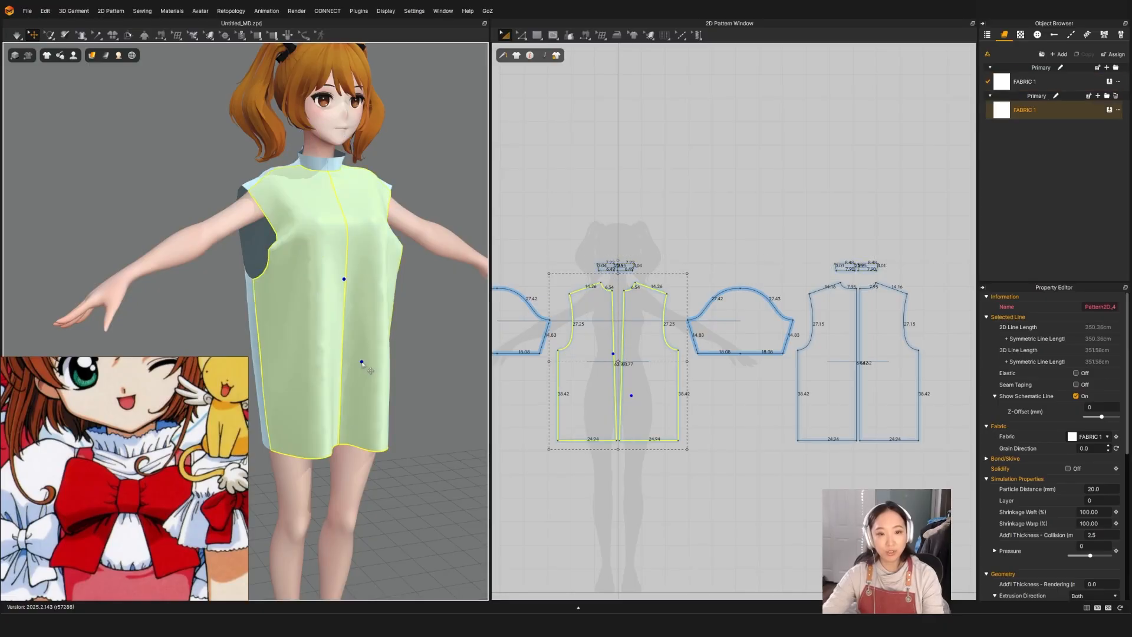
right_click_drag(235, 327, 420, 335)
left_click(405, 327, "shift")
left_click(348, 320, "shift")
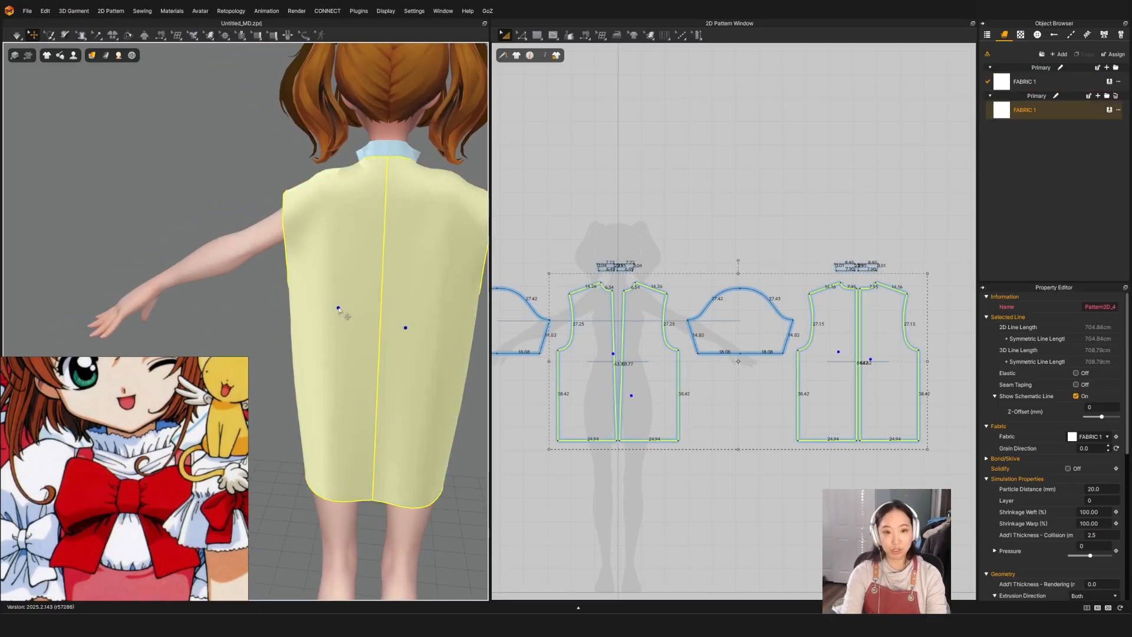
Move the outer shoulder points of the two front body pieces inward, shortening each shoulder edge to about 8 cm.
right_click_drag(339, 308, 280, 240)
scroll(313, 279, "up", 3)
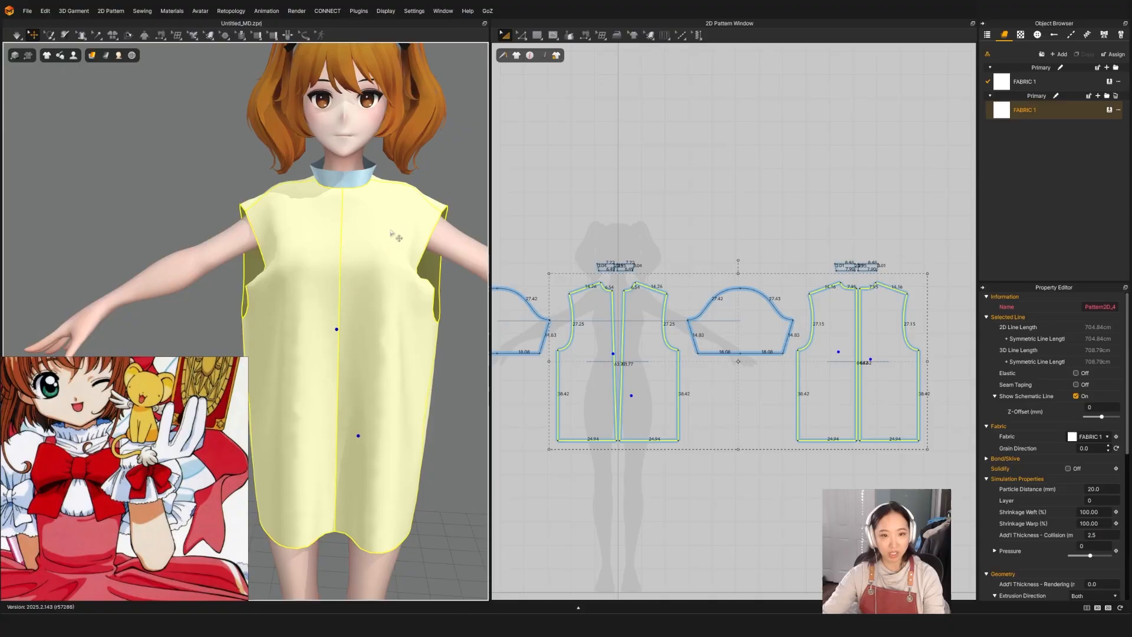
right_click_drag(390, 235, 383, 256)
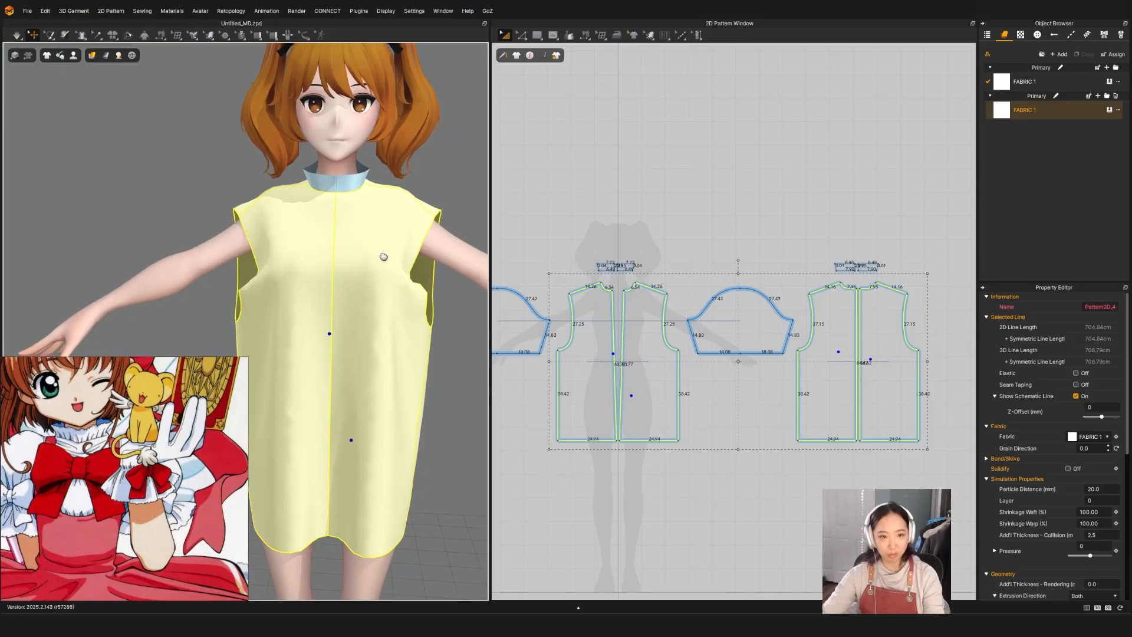
left_click(276, 195)
scroll(598, 316, "up", 3)
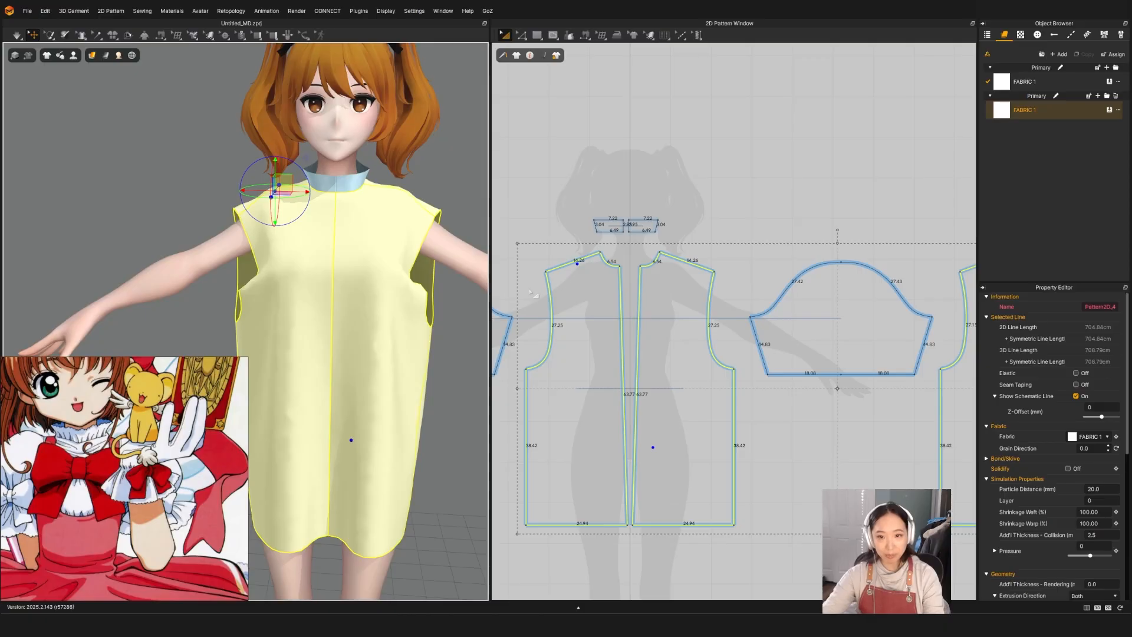
scroll(566, 276, "up", 3)
scroll(576, 255, "down", 1)
middle_click_drag(578, 291, 620, 216)
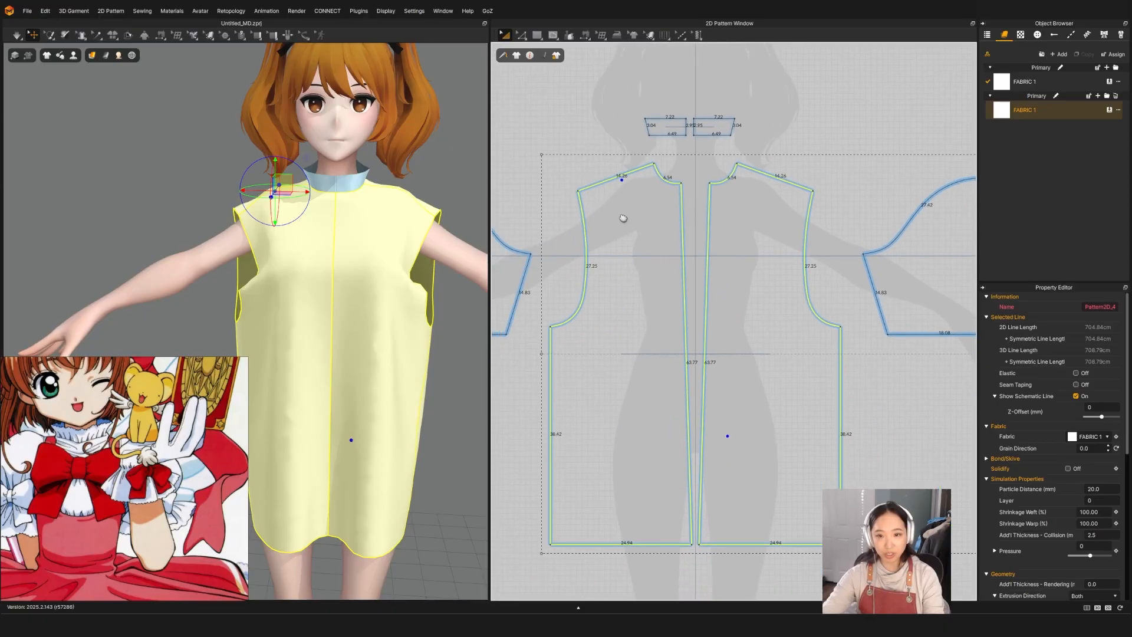
key("z")
left_click(583, 160)
left_click(579, 193)
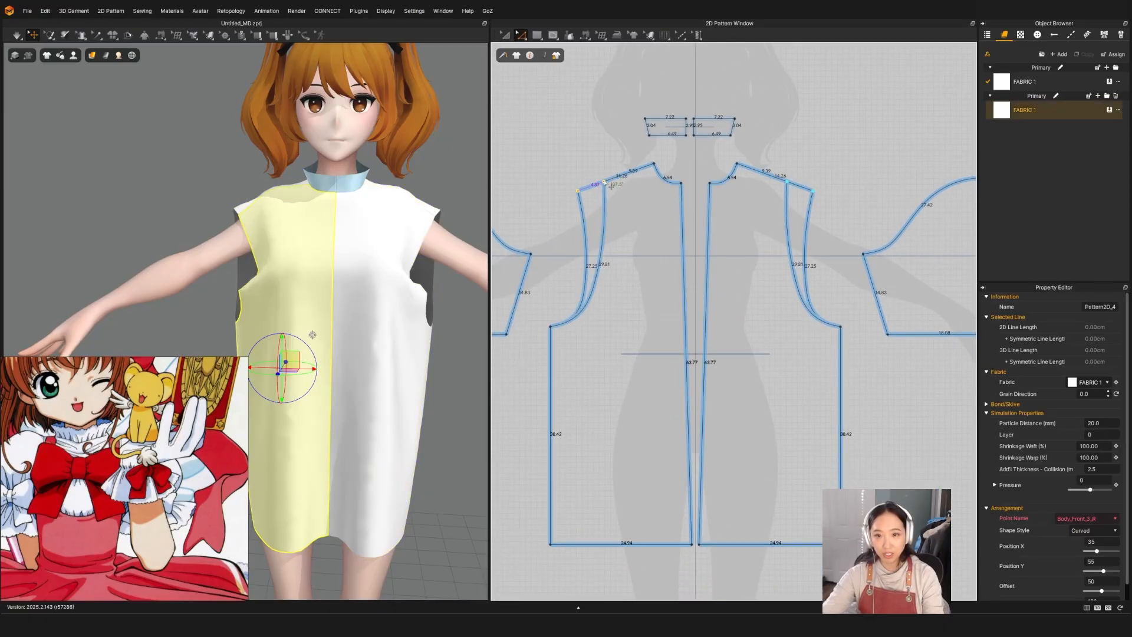
Move the outer shoulder points of the two back body pieces inward to match the front, and simulate the dress.
scroll(645, 224, "down", 5)
scroll(796, 287, "up", 5)
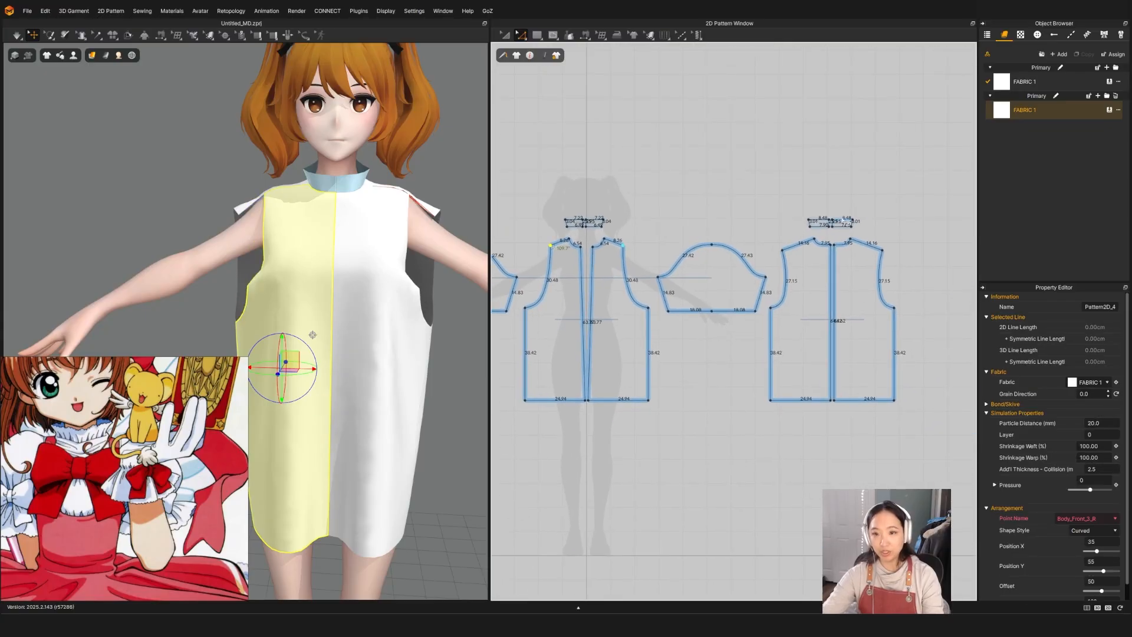
left_click_drag(667, 316, 702, 299)
scroll(702, 299, "down", 5)
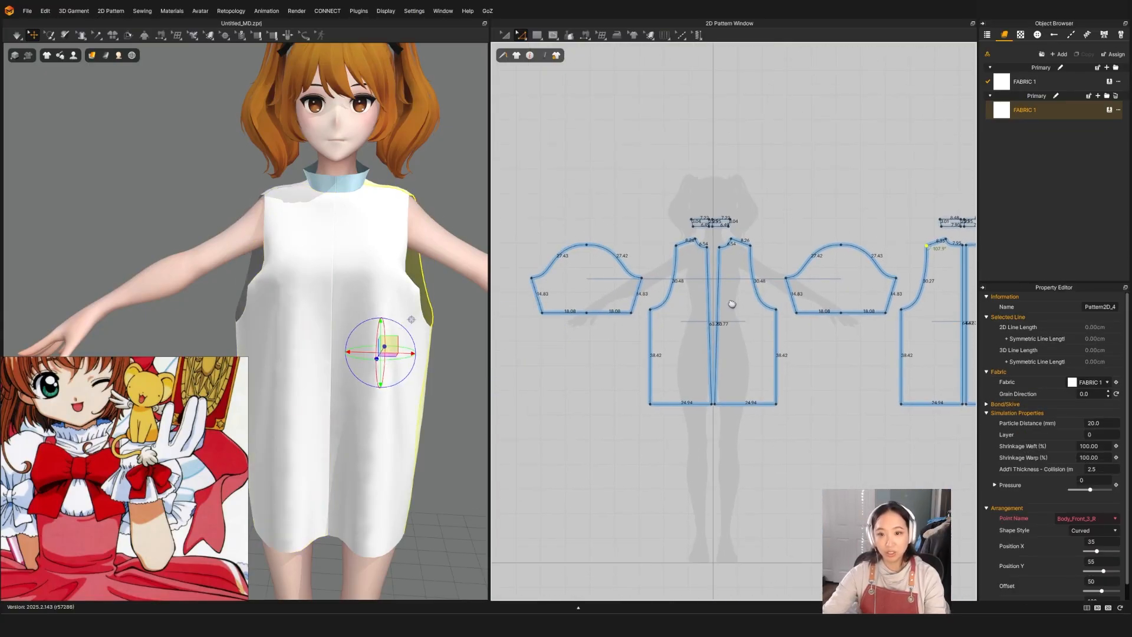
key("q")
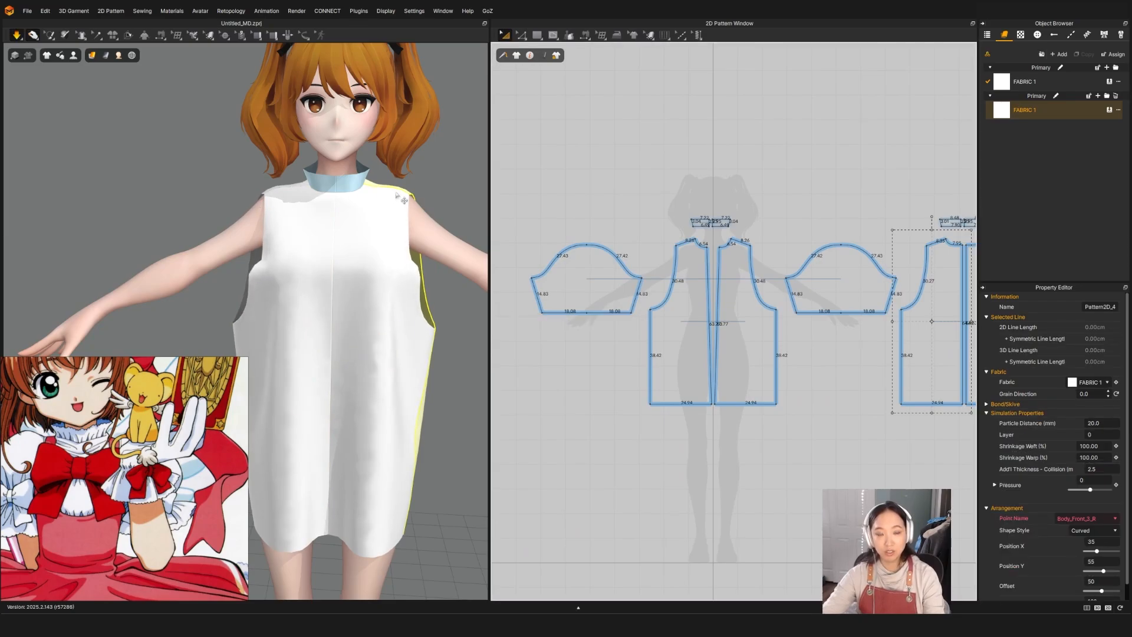
key("space")
Shorten the front and back shoulder edges further to about 7 cm by moving their outer points inward, and simulate.
scroll(655, 253, "up", 4)
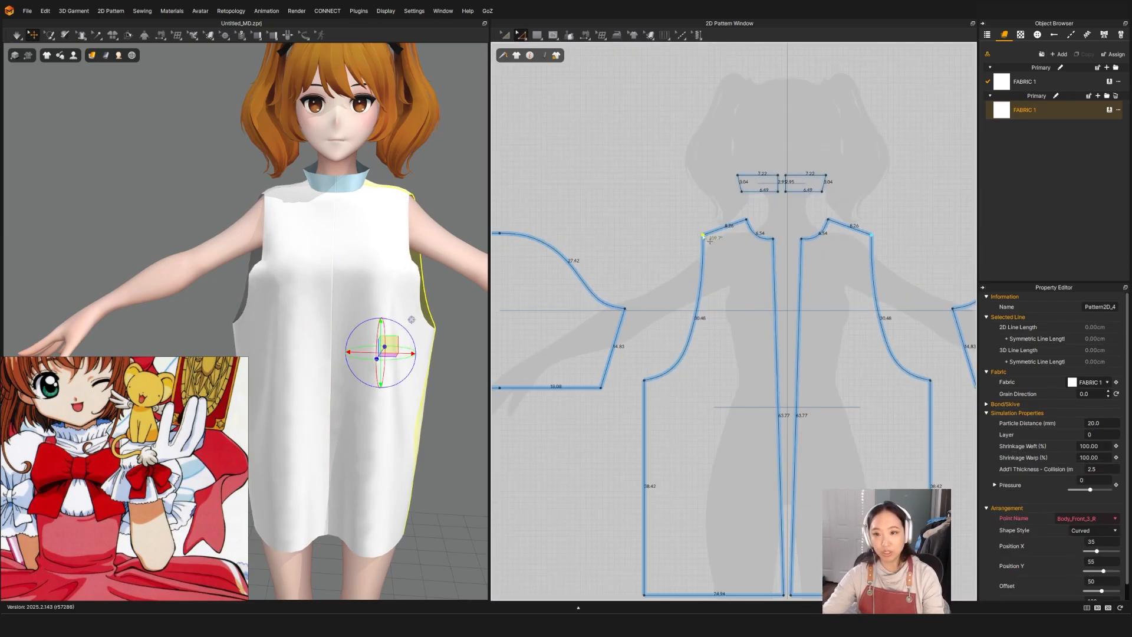
left_click_drag(711, 240, 720, 240)
scroll(722, 239, "down", 5)
scroll(851, 251, "up", 7)
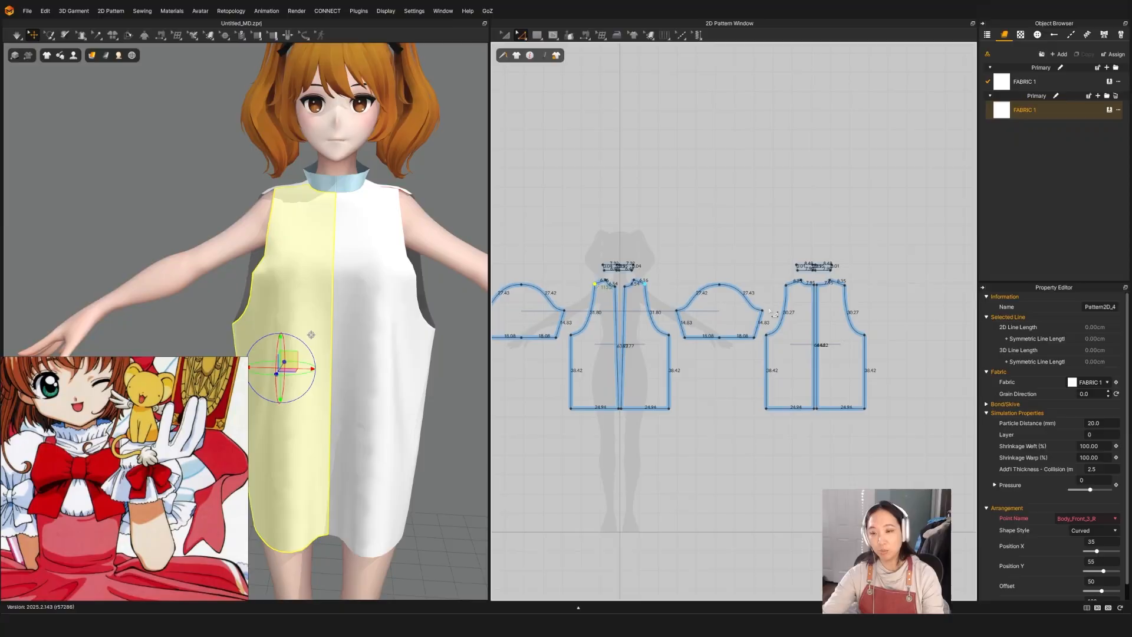
left_click_drag(829, 259, 840, 256)
key("a")
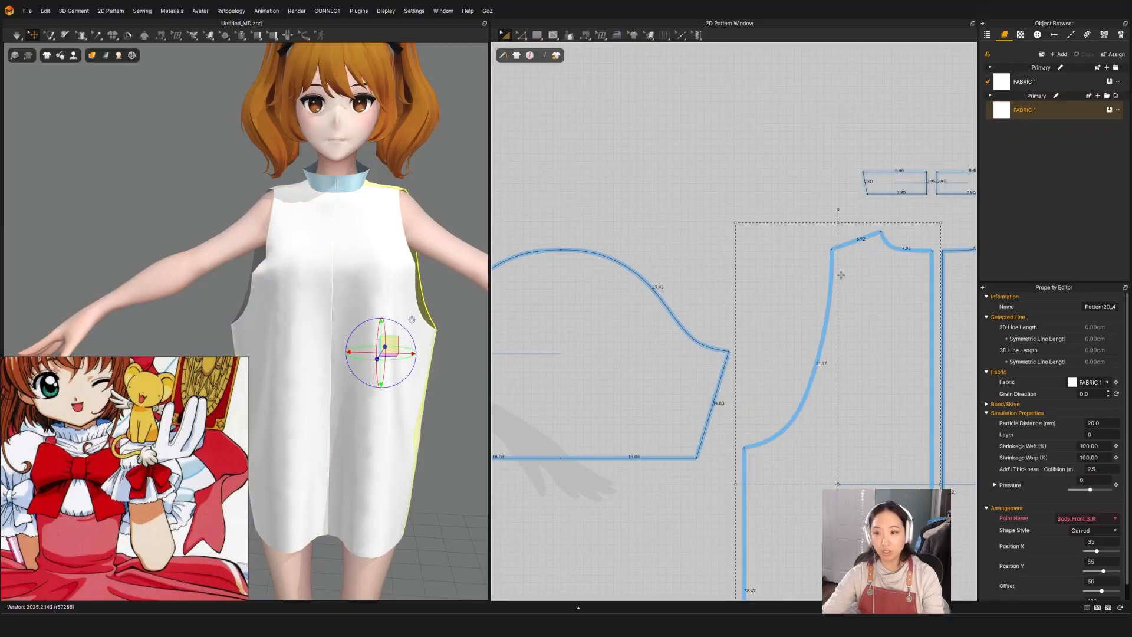
scroll(841, 275, "up", 2)
right_click_drag(422, 259, 403, 211)
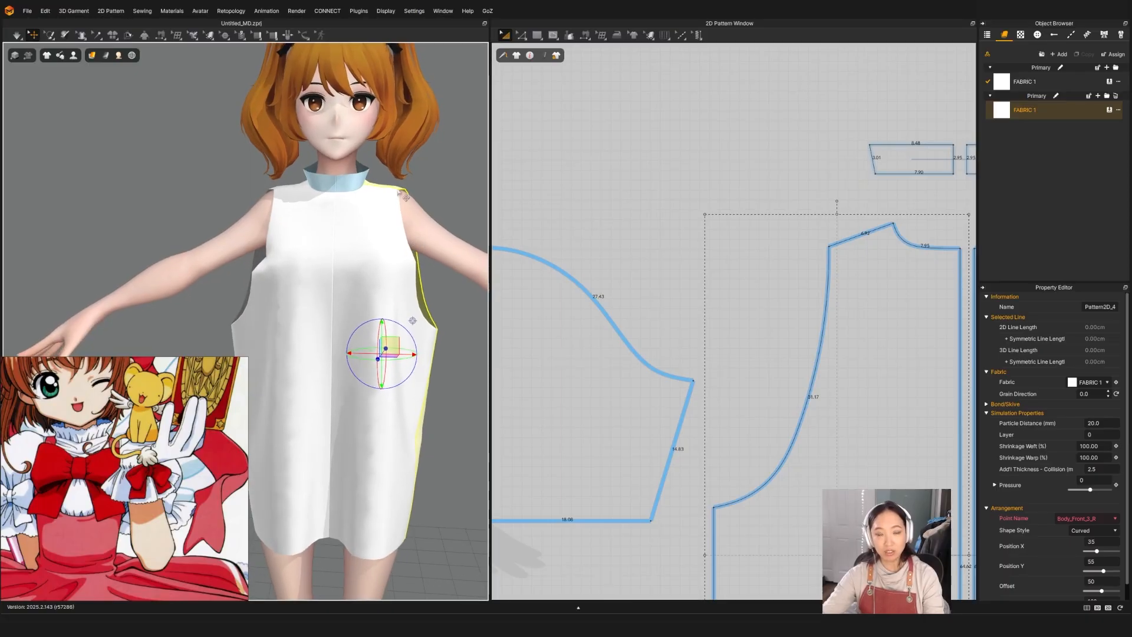
Narrow the front and back shoulders again to about 5 cm by shifting their outer points toward the collar, and simulate.
scroll(646, 276, "down", 5)
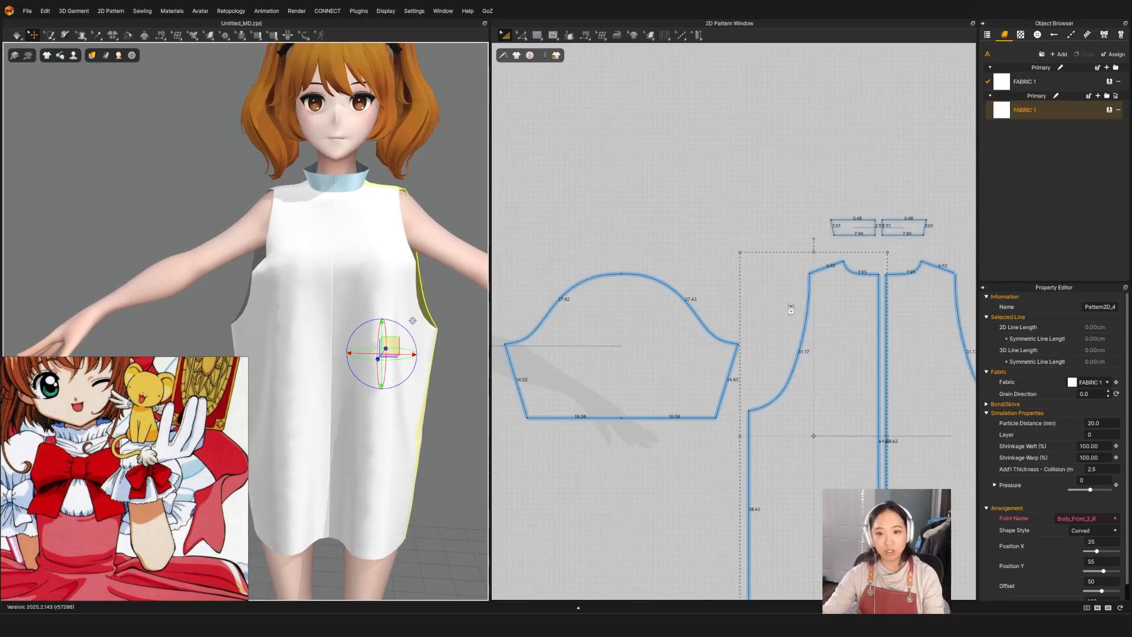
left_click(605, 278)
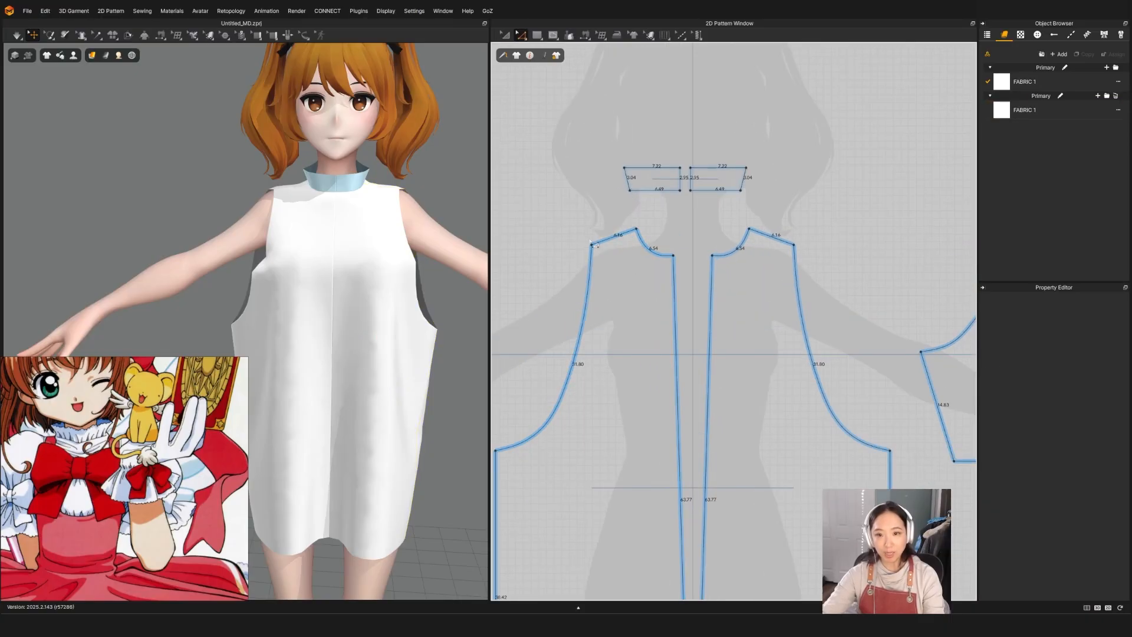
left_click_drag(594, 246, 603, 242)
scroll(566, 261, "down", 6)
scroll(909, 230, "up", 8)
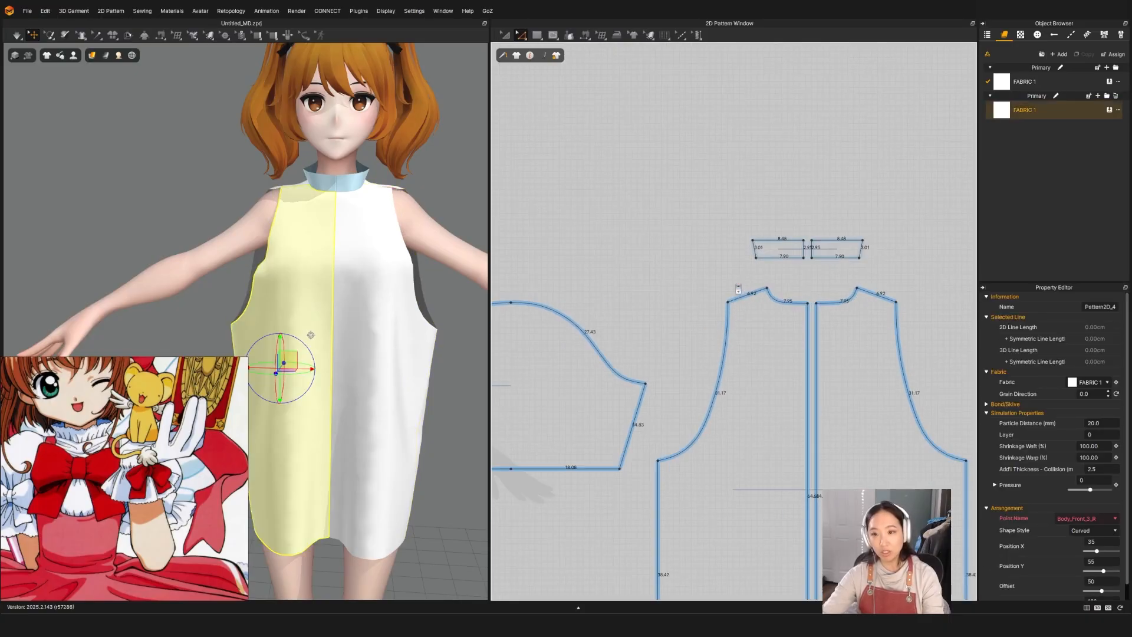
left_click(723, 316)
left_click_drag(723, 317, 744, 307)
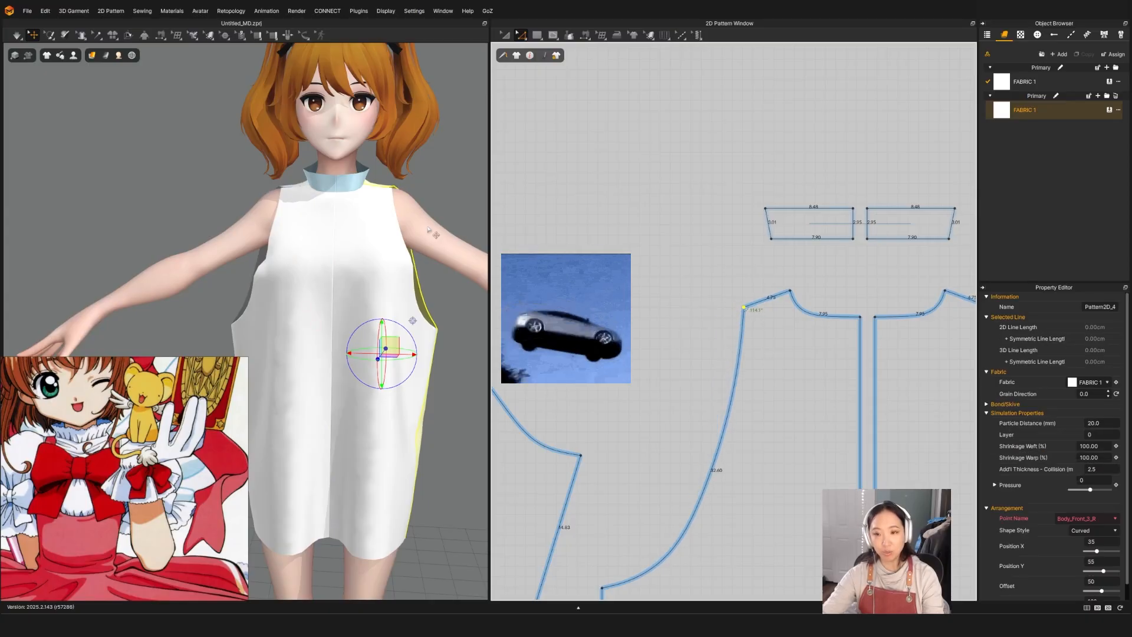
key("space")
key("space")
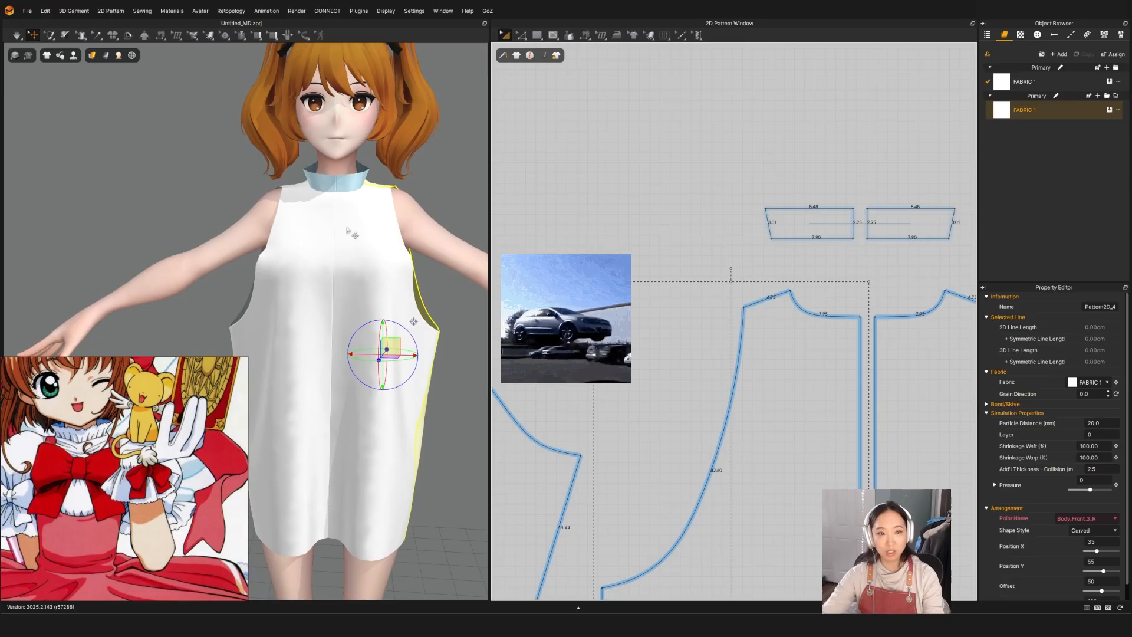
Select the matching underarm points on the front and back body pieces.
right_click_drag(395, 320, 336, 322)
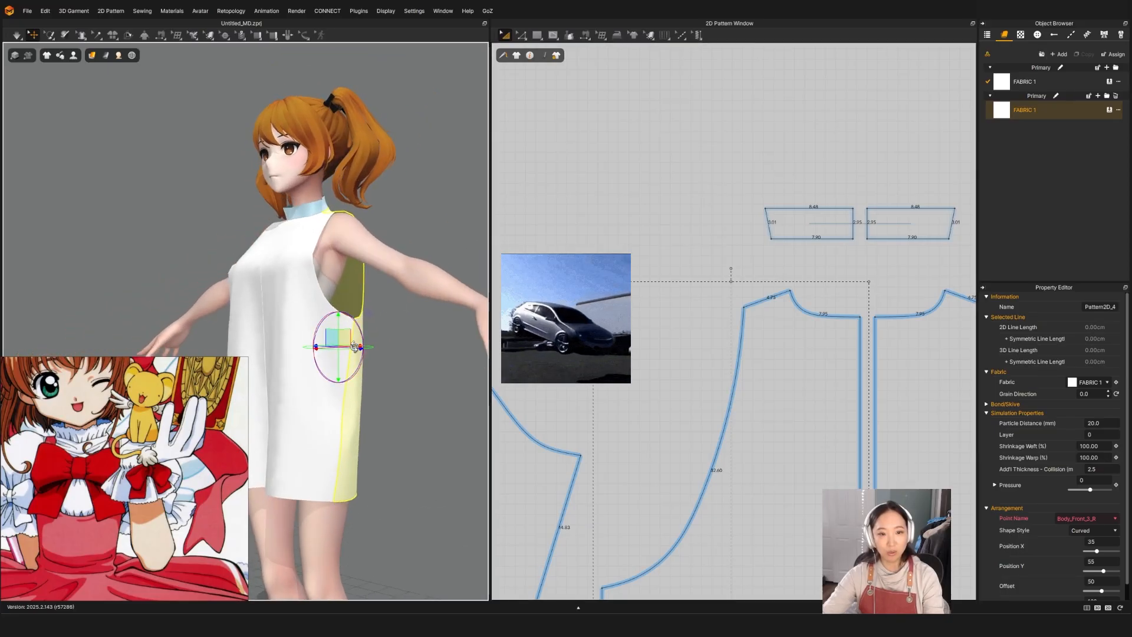
scroll(839, 395, "down", 5)
middle_click_drag(768, 484, 771, 400)
key("z")
left_click(669, 352)
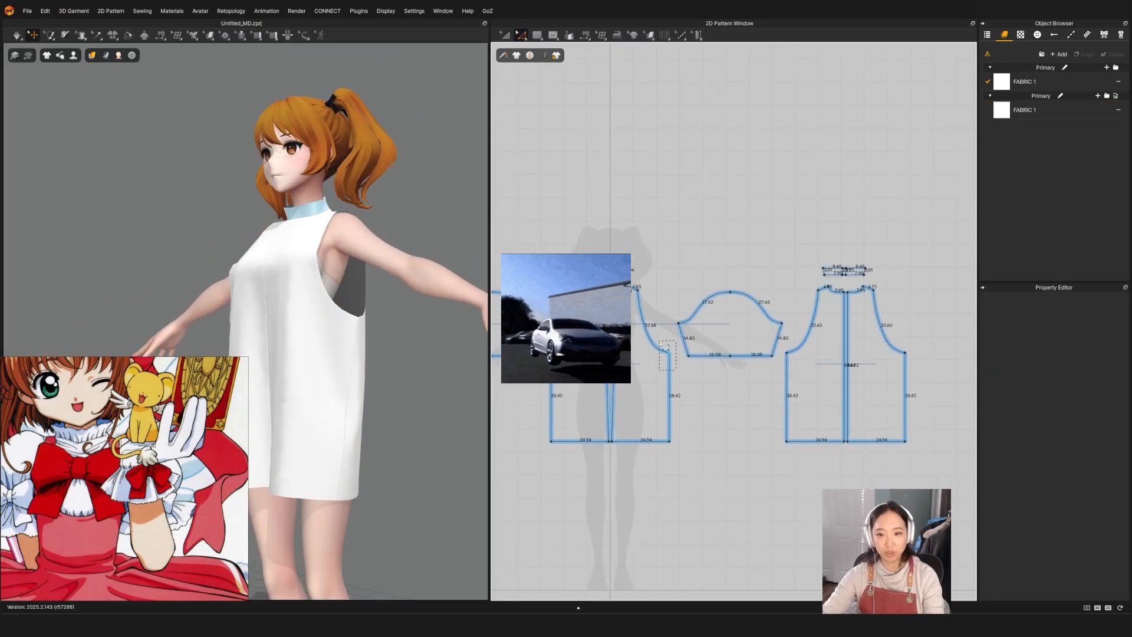
left_click(787, 353, "shift")
Examine the bodice and sleeves in the reference image and compare them with the dress's armhole from the front and side.
right_click_drag(276, 236, 327, 248)
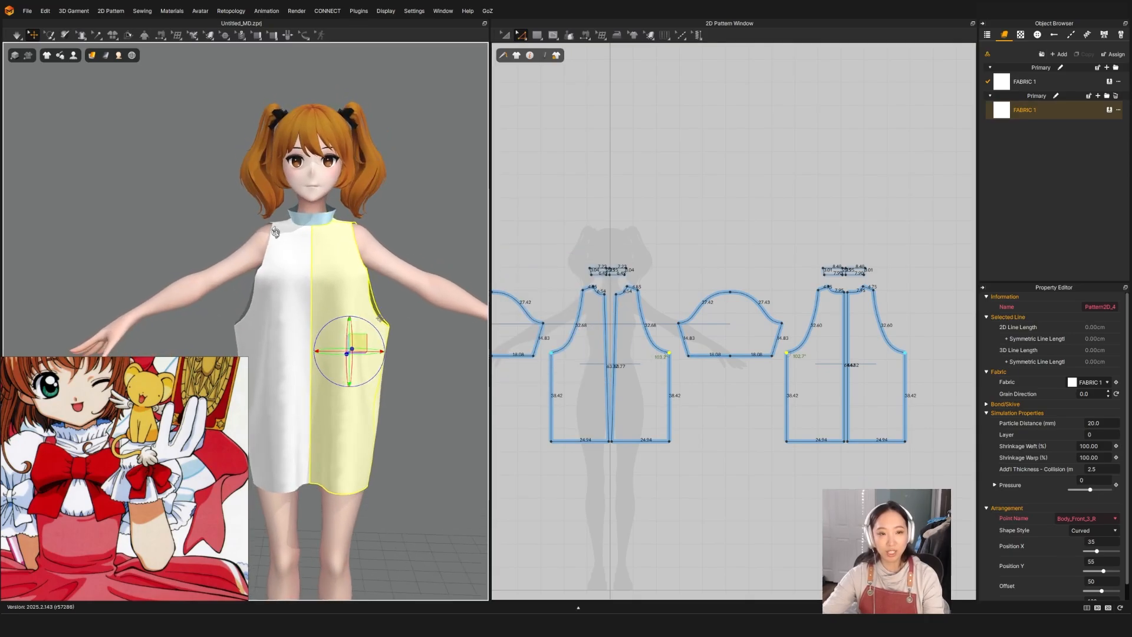
scroll(282, 230, "up", 4)
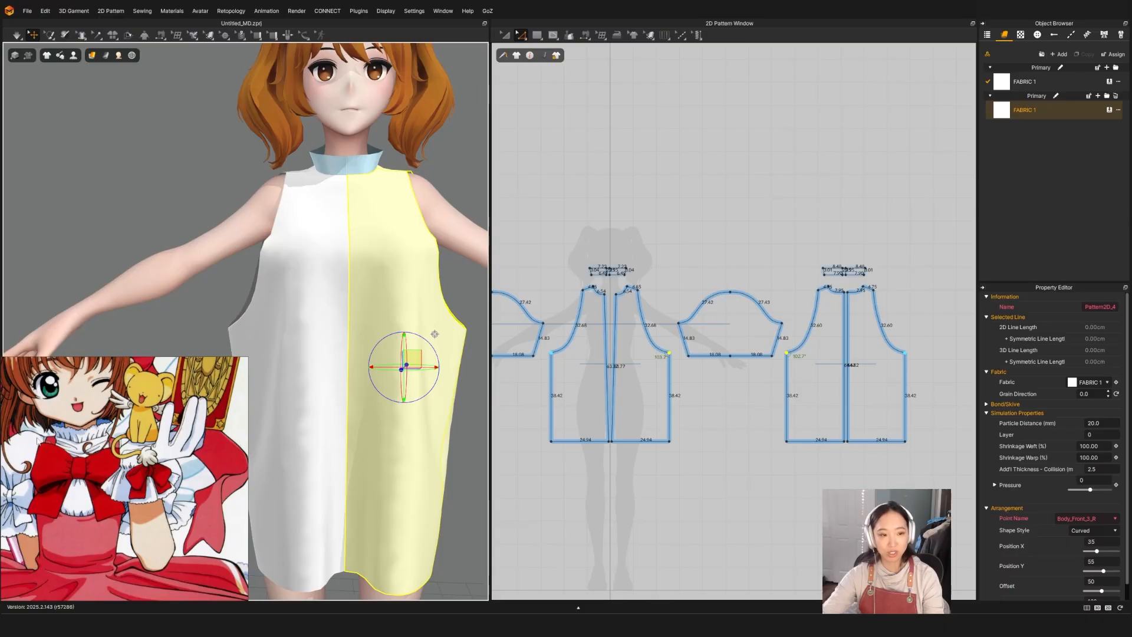
scroll(45, 441, "up", 4)
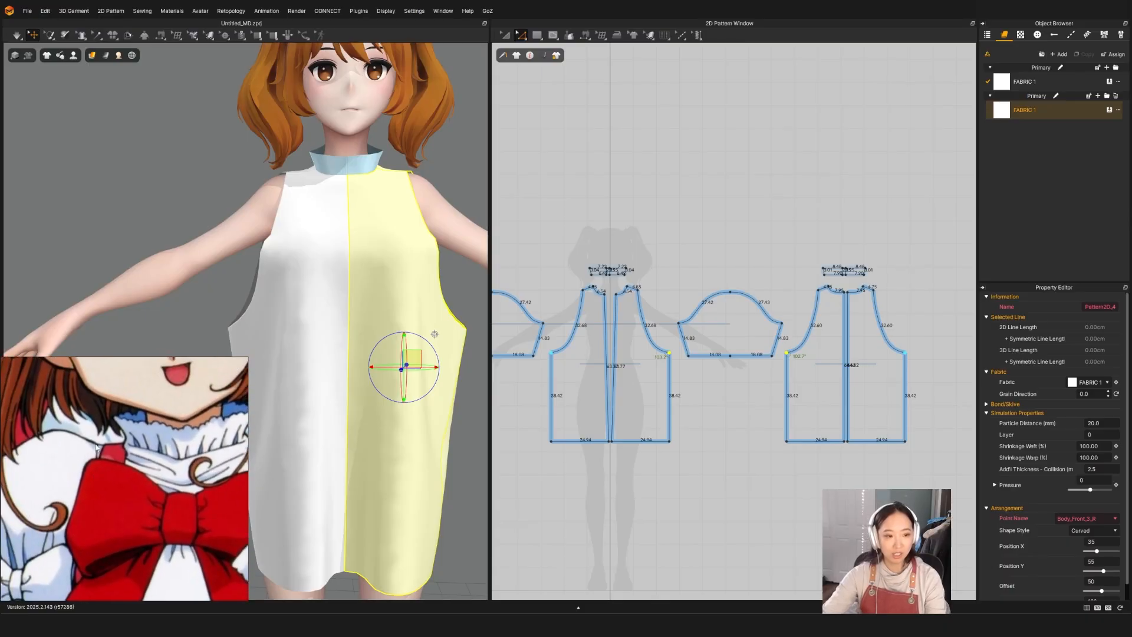
scroll(97, 473, "down", 5)
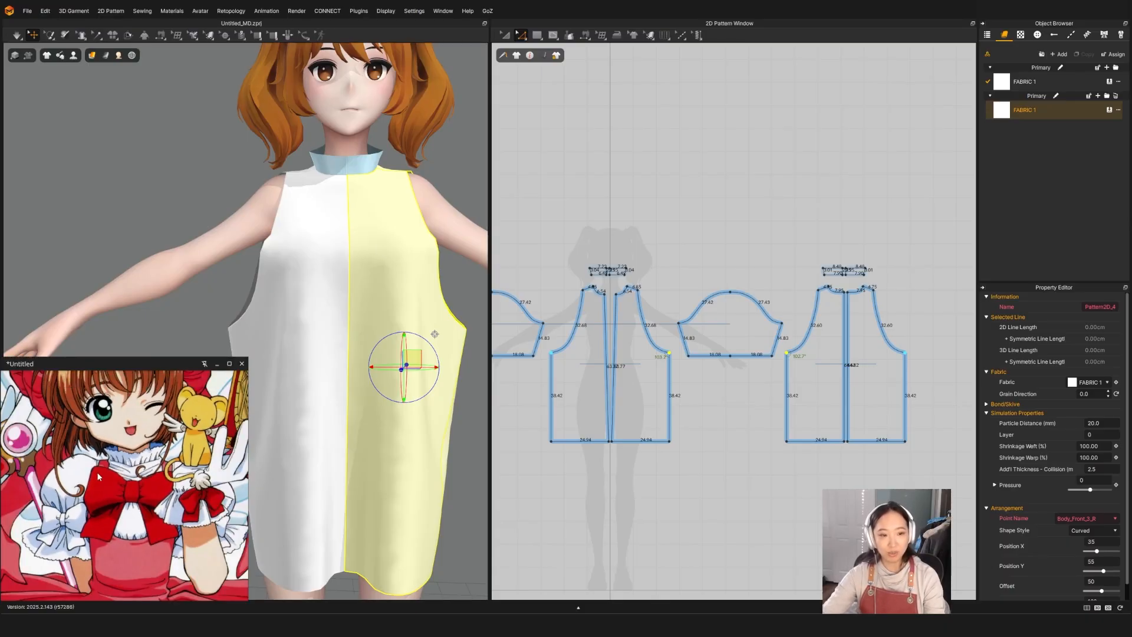
scroll(123, 476, "up", 4)
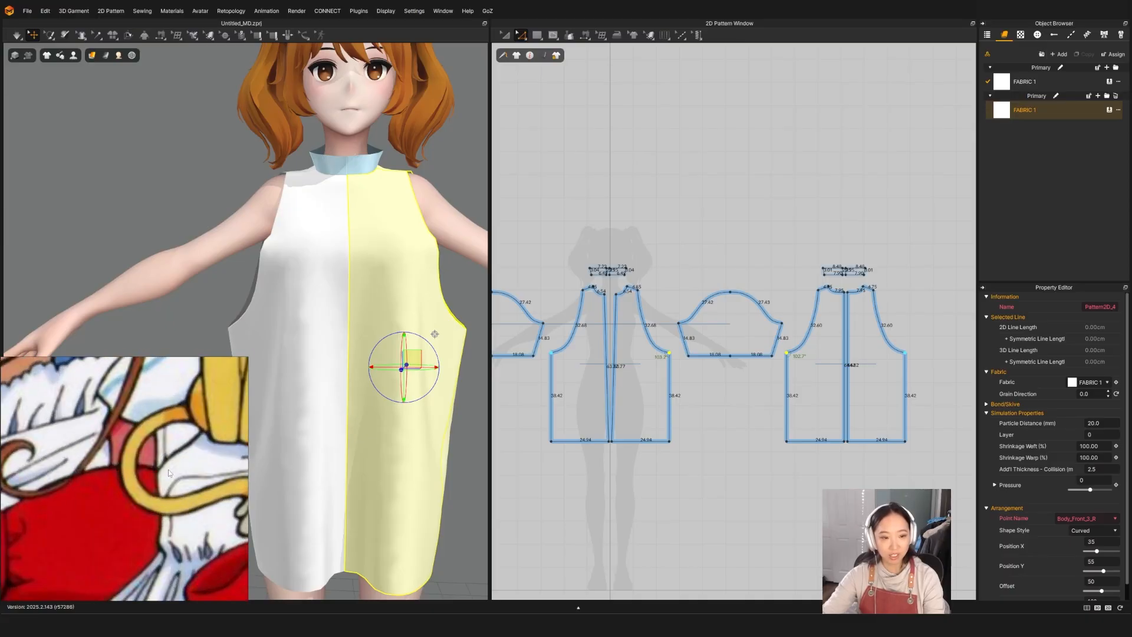
scroll(171, 484, "down", 5)
scroll(111, 520, "down", 2)
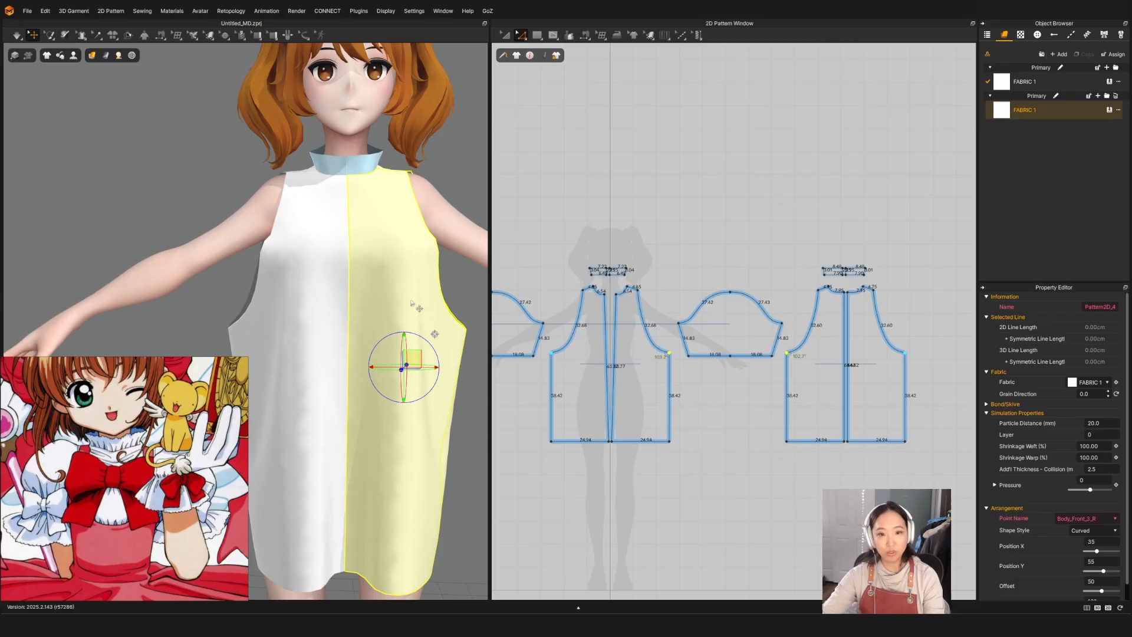
left_click(454, 341)
right_click_drag(416, 395, 364, 410)
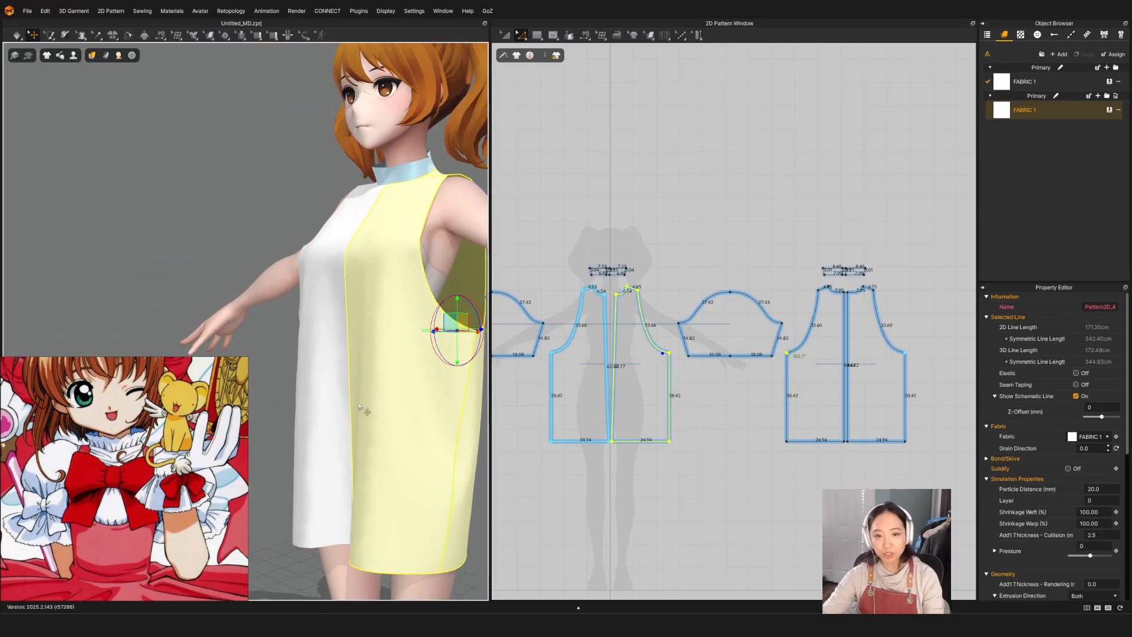
middle_click_drag(406, 353, 315, 339)
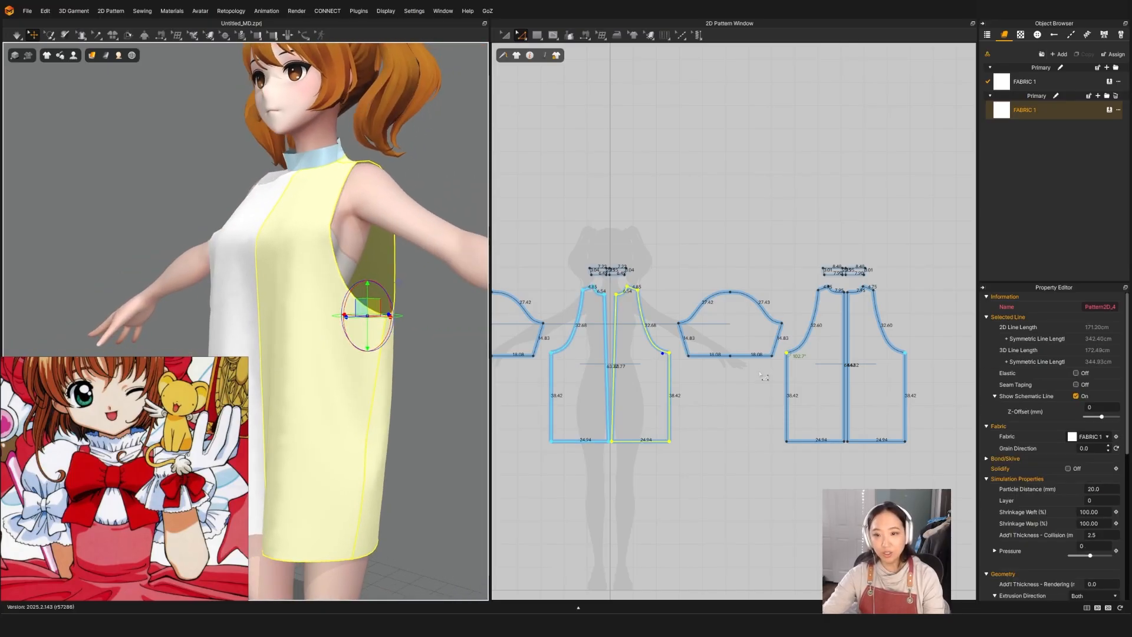
Raise the underarm points of the front and back body pieces, extending the side edges to about 51 cm, and simulate.
left_click(699, 386)
left_click(669, 352)
scroll(690, 360, "up", 3)
left_click(690, 371)
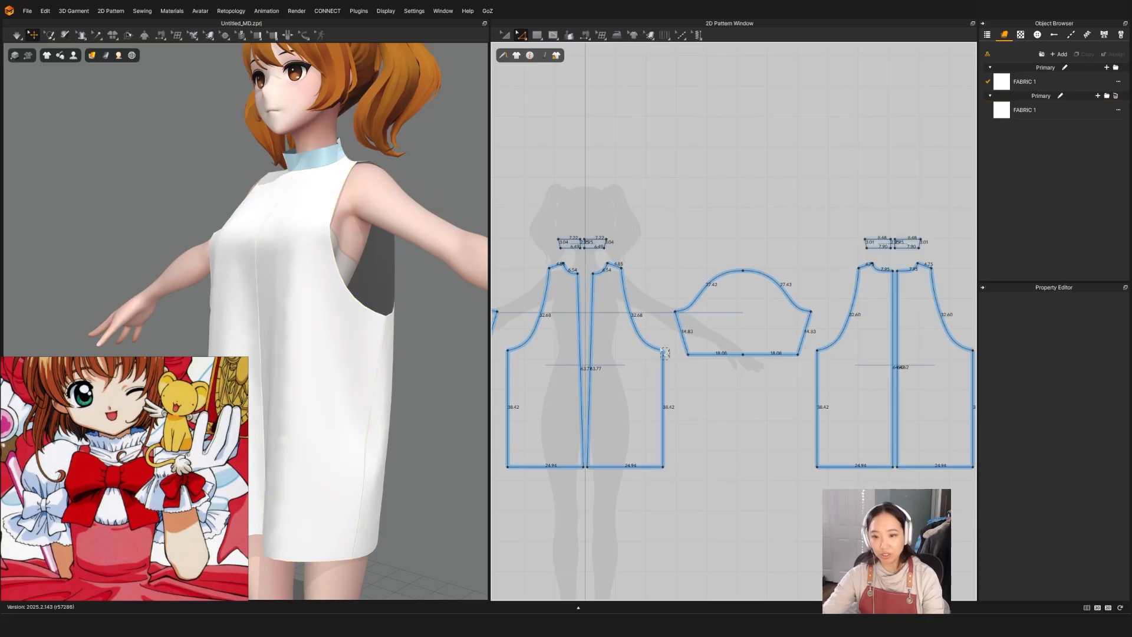
left_click(663, 350)
left_click_drag(823, 356, 826, 316)
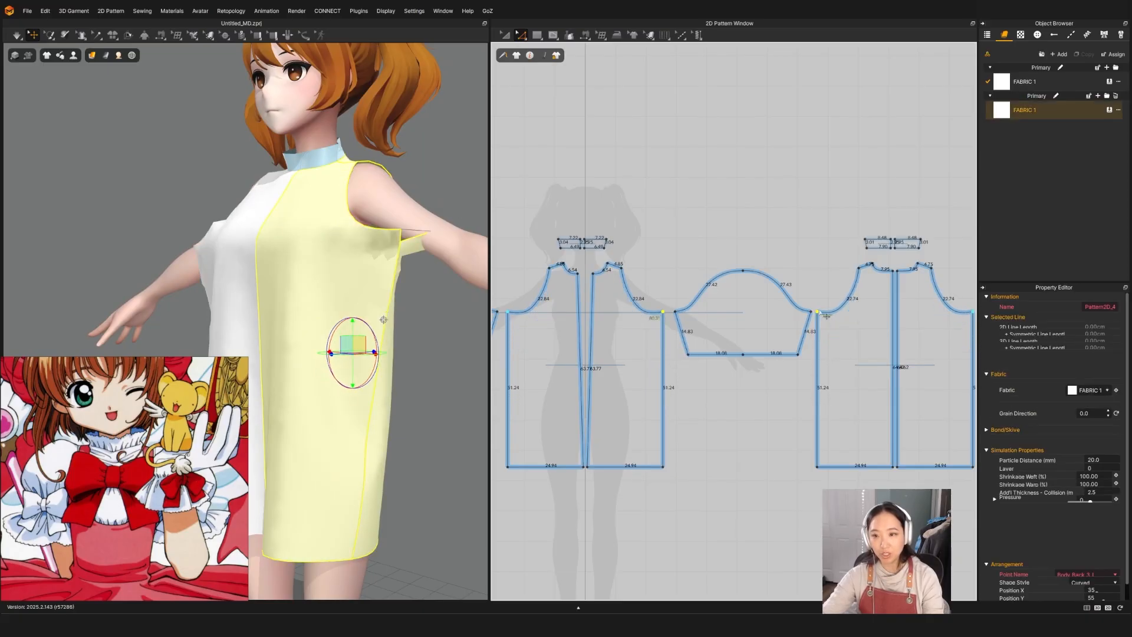
key("q")
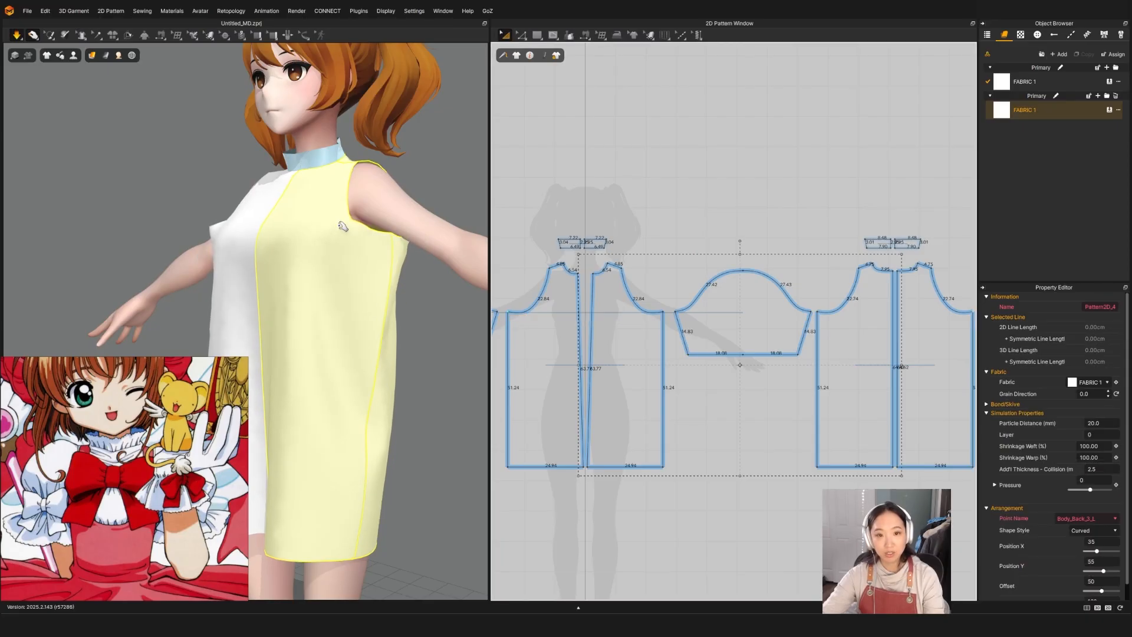
mouse_move(371, 274)
left_mouse_down()
mouse_move(372, 289)
mouse_move(373, 274)
left_mouse_up()
key("space")
Narrow the front and back body pieces to about 20 cm each at the hem, reshape their armholes, and simulate the dress.
right_click_drag(277, 350, 320, 353)
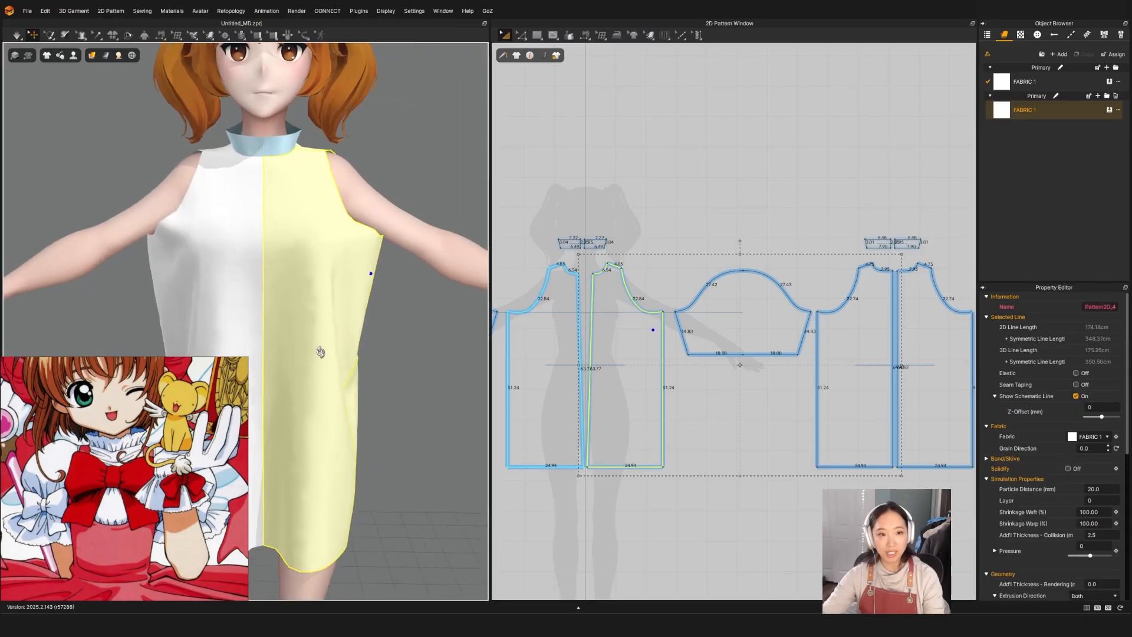
key("z")
left_click(666, 308)
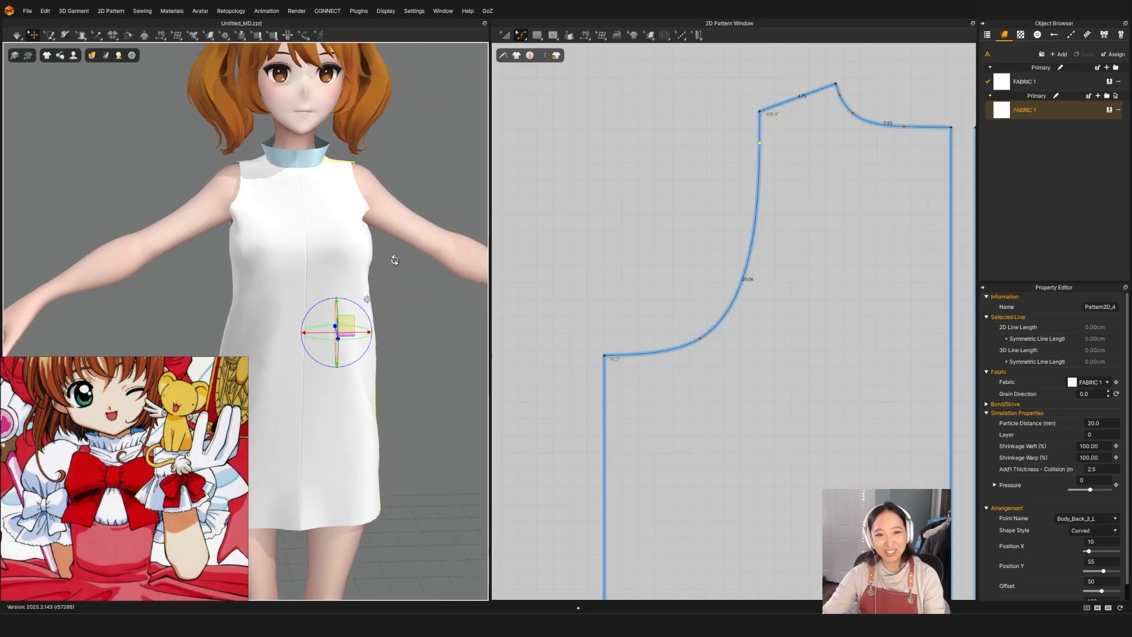
key("a")
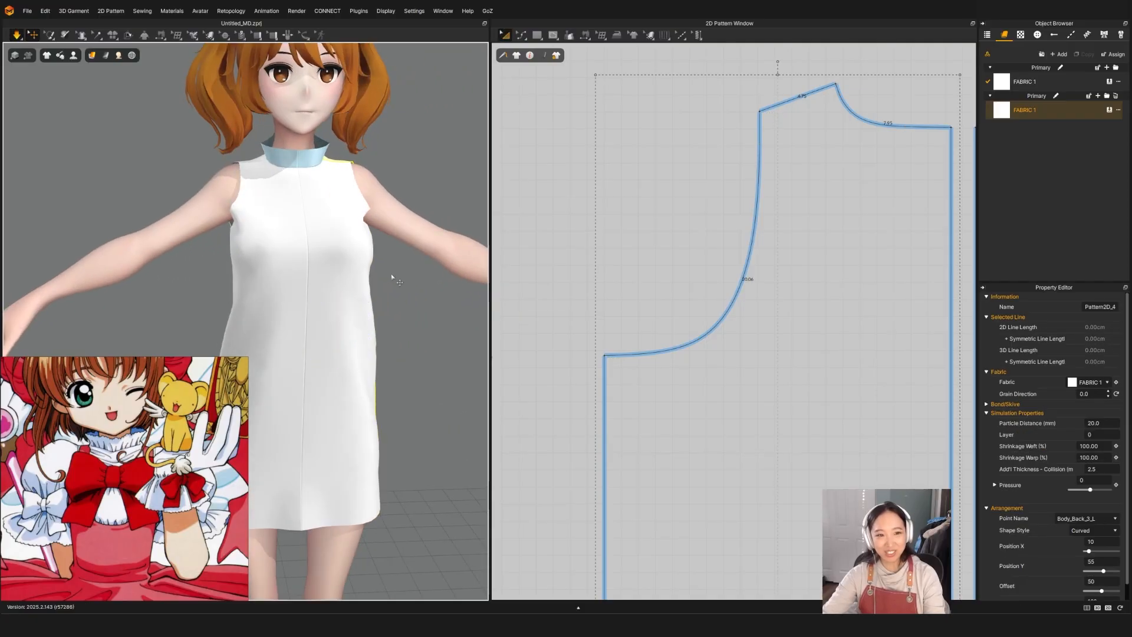
key("space")
right_click_drag(378, 339, 353, 305)
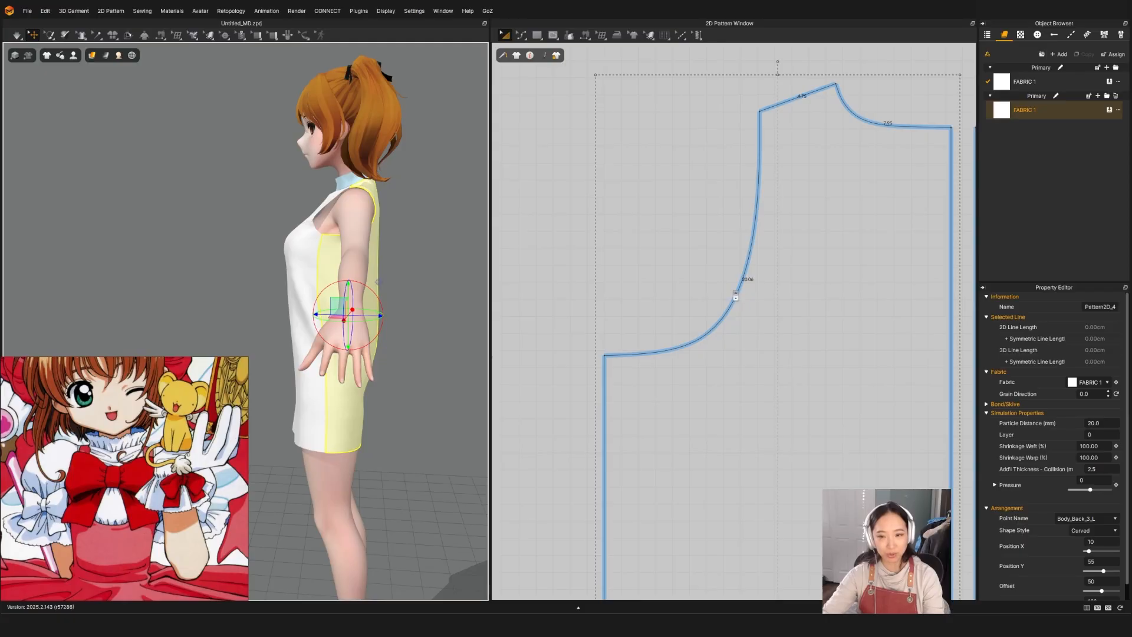
scroll(735, 295, "down", 6)
middle_click_drag(708, 388, 829, 354)
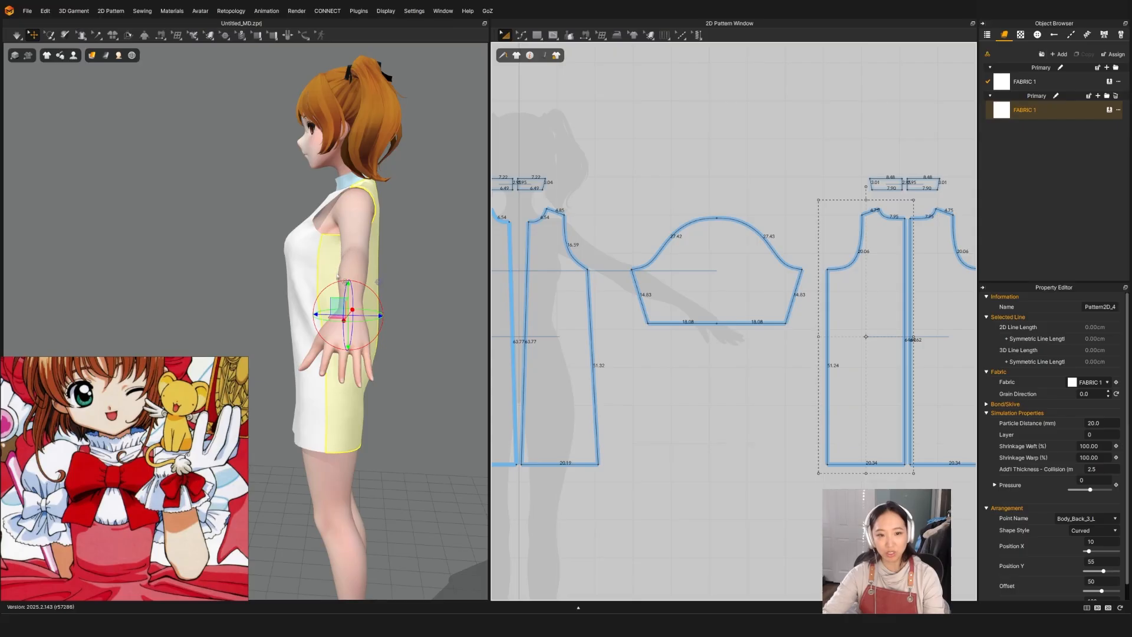
Simulate the dress while pulling the fabric at the side seam toward the underarm, and stop the simulation.
key("z")
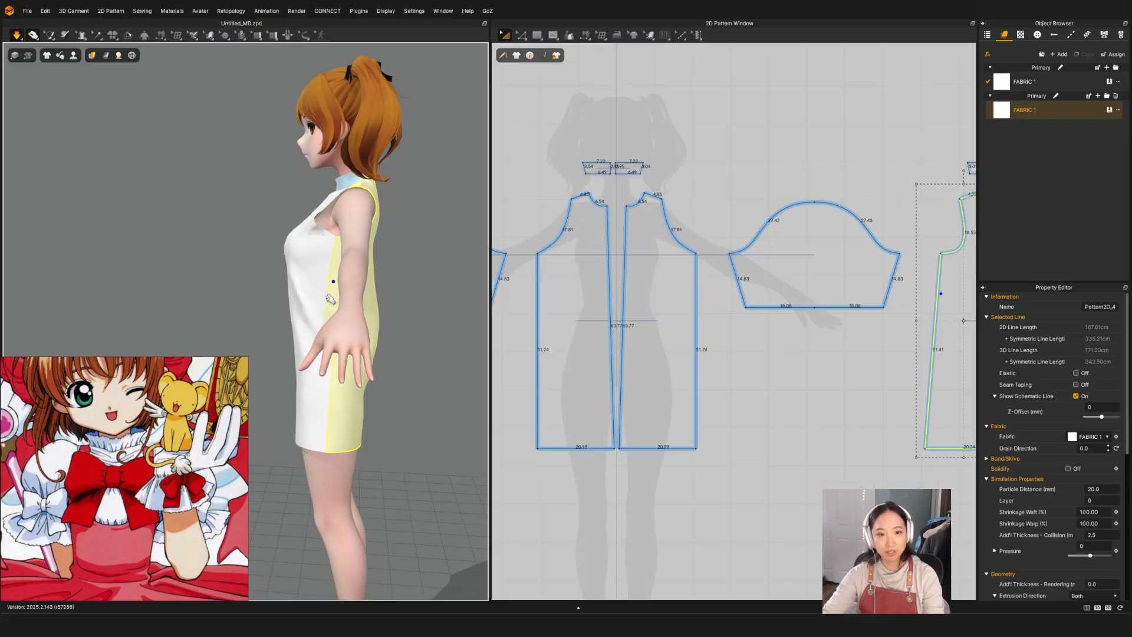
left_click_drag(327, 282, 345, 243)
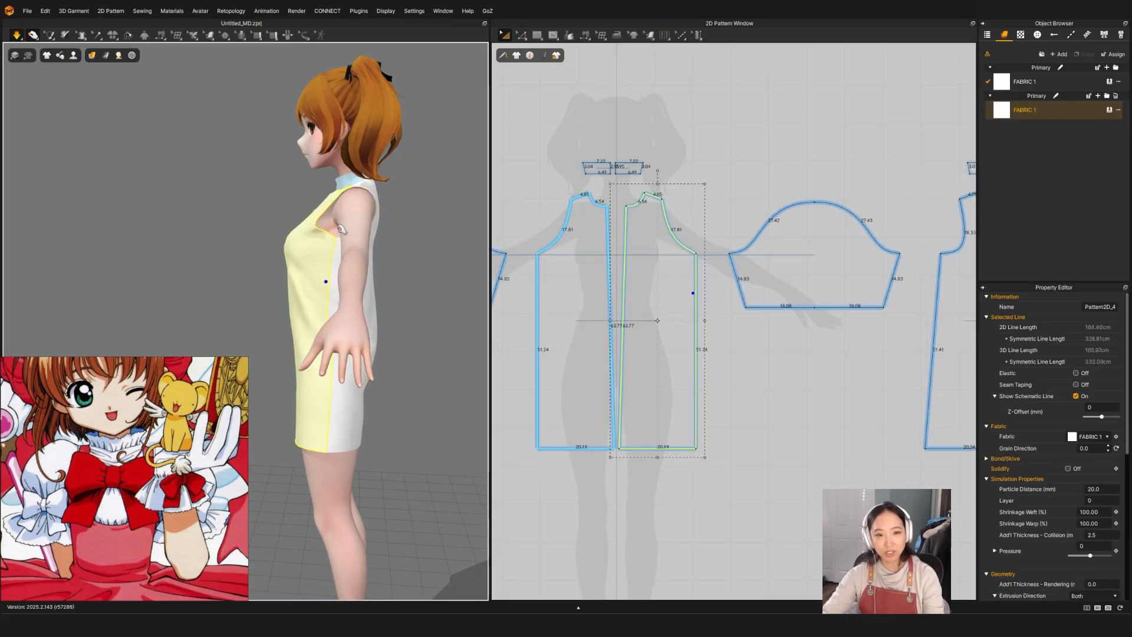
key("w")
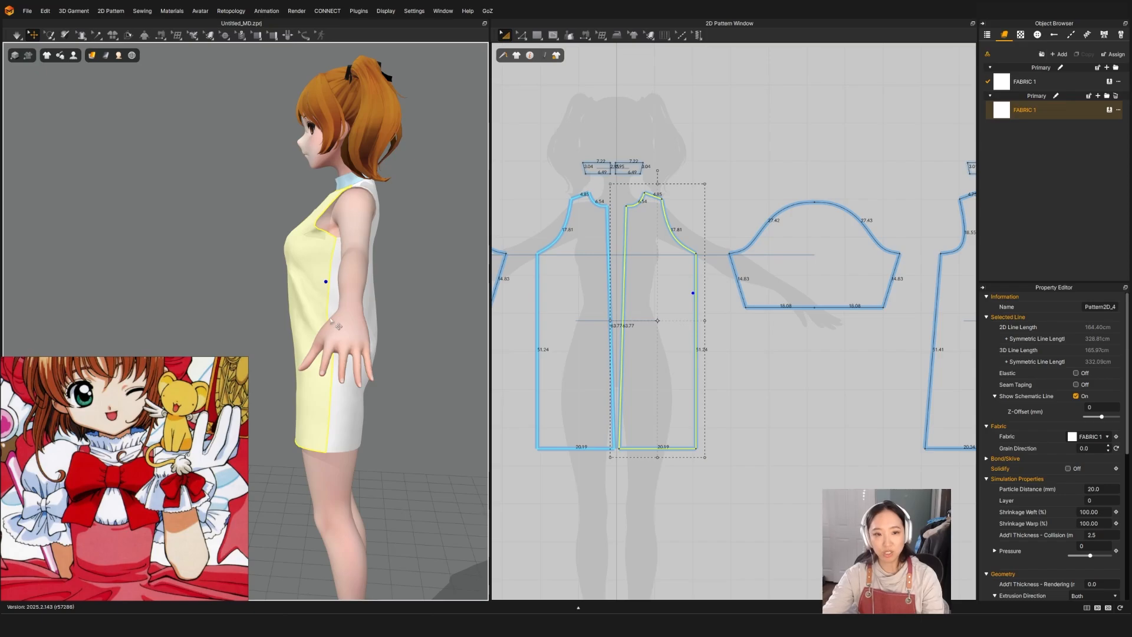
right_click_drag(336, 325, 331, 212)
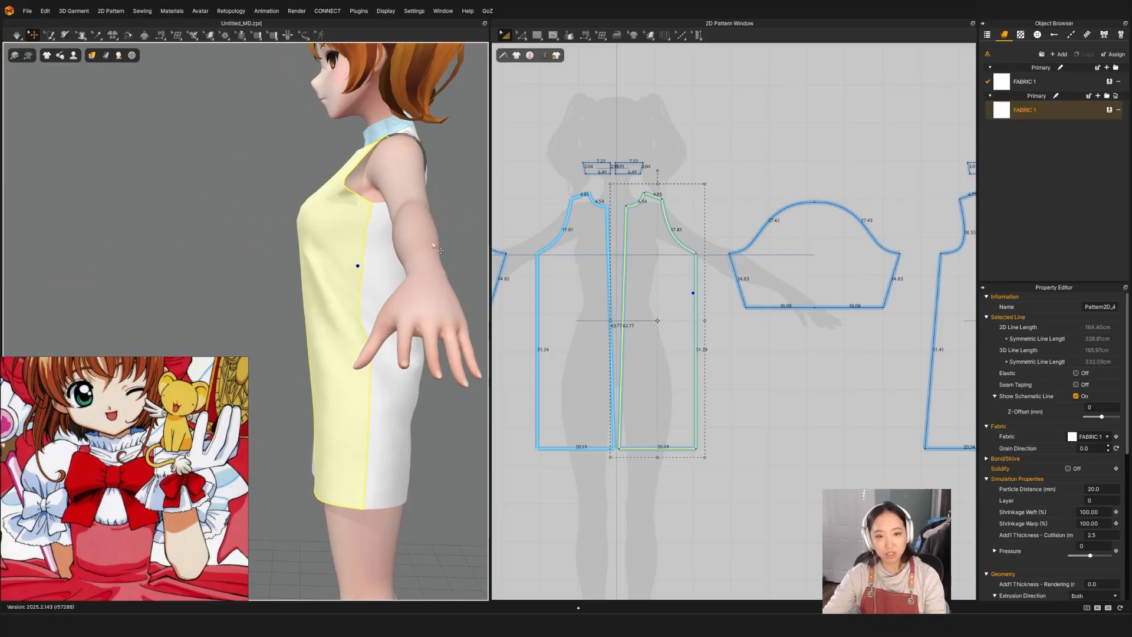
Deepen the lower armhole curve of the front body piece near the underarm to about 19.5 cm.
left_click(354, 210)
scroll(710, 277, "up", 6)
key("z")
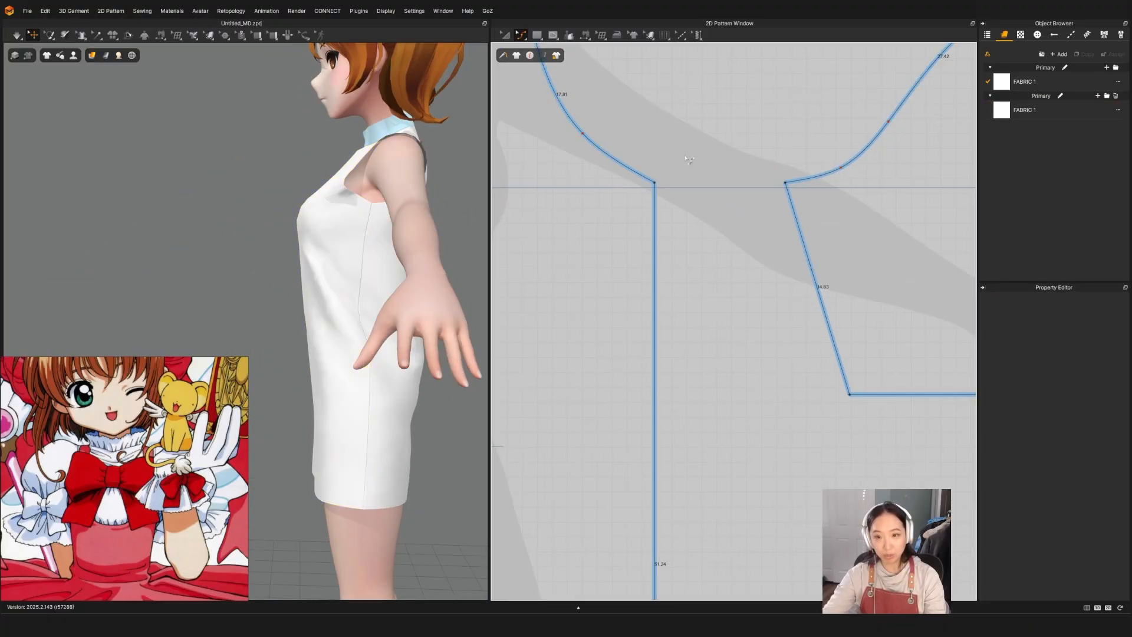
left_click_drag(582, 136, 584, 173)
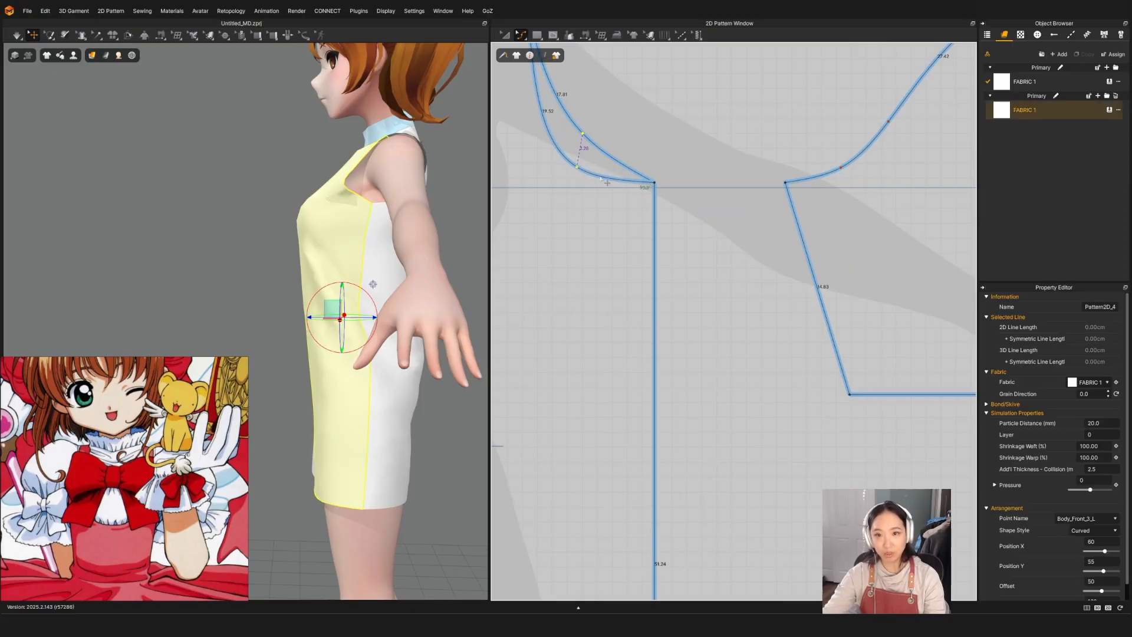
scroll(602, 178, "down", 4)
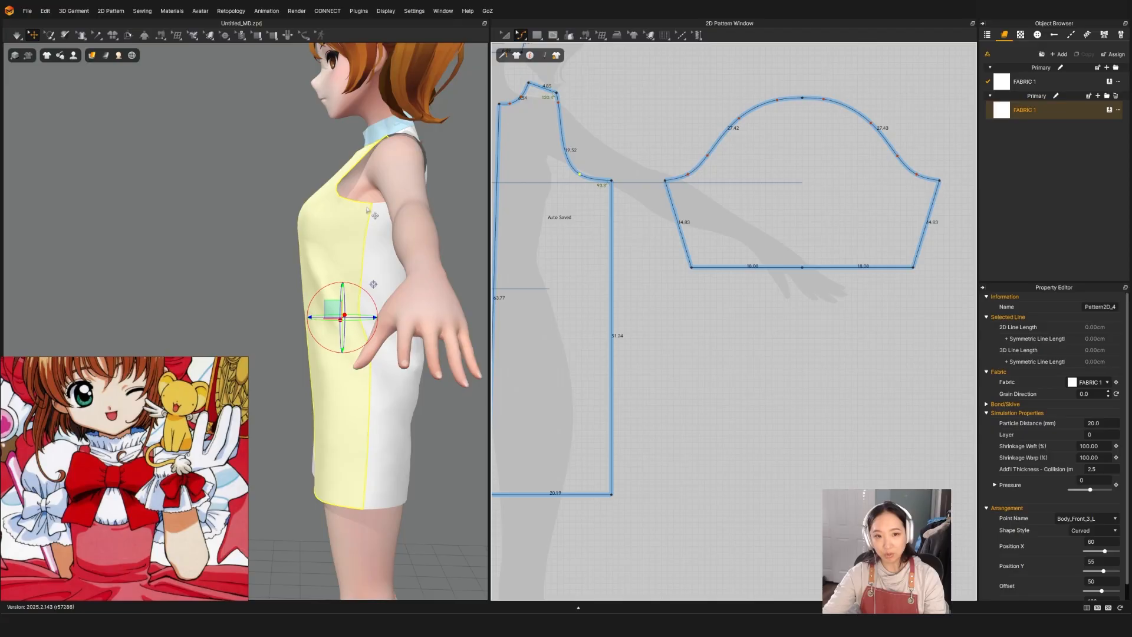
Adjust the lower curve point of the back body piece's armhole, bringing the curve to about 18.7 cm.
scroll(685, 192, "down", 3)
scroll(686, 206, "up", 6)
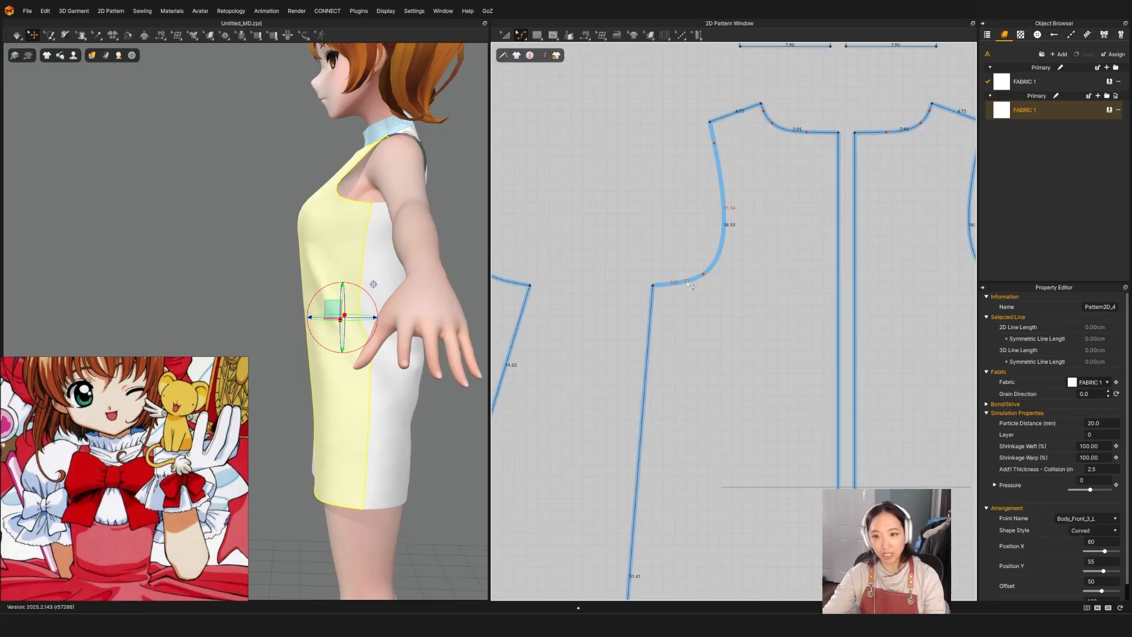
left_click(706, 278)
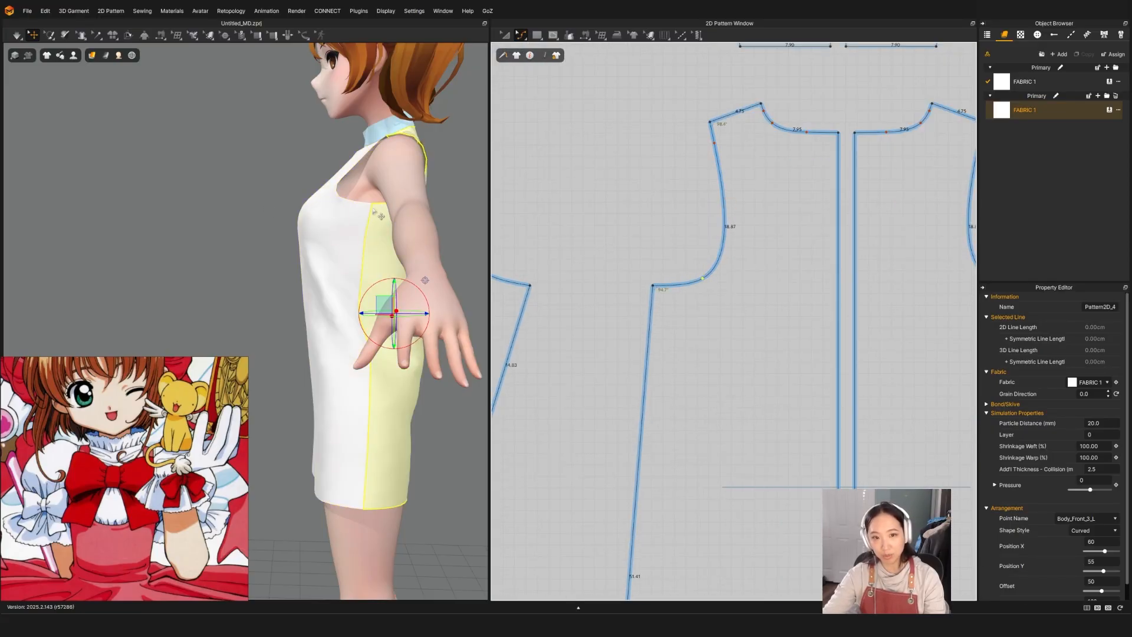
scroll(786, 295, "down", 5)
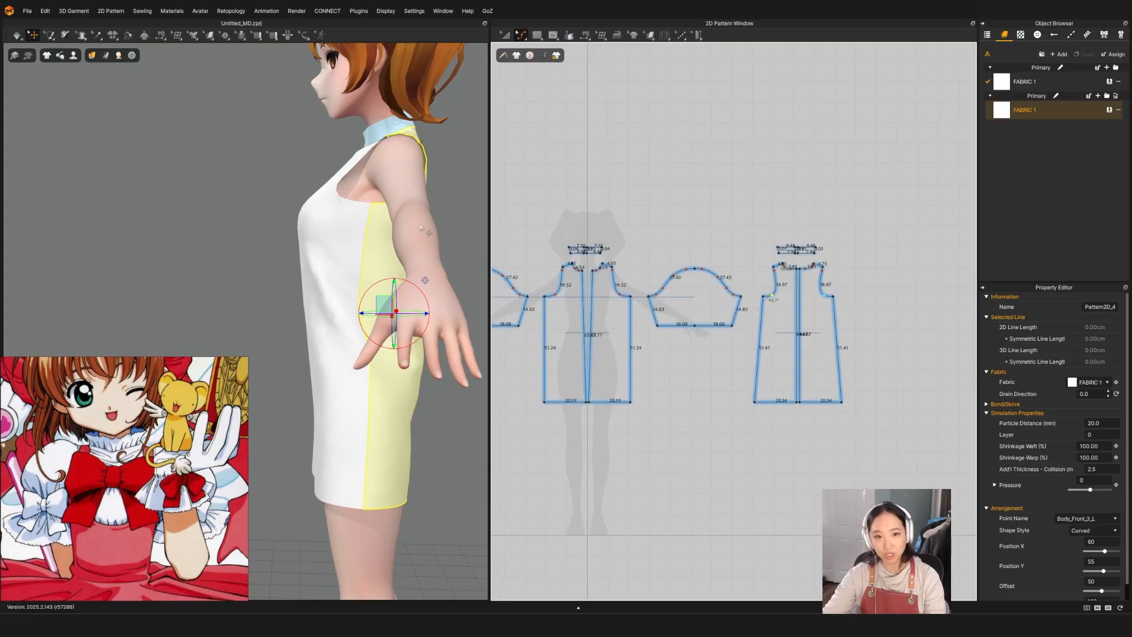
Reshape the lower armhole curve of the front body piece into a shallower slope of about 18.2 cm.
right_click_drag(337, 219, 386, 205)
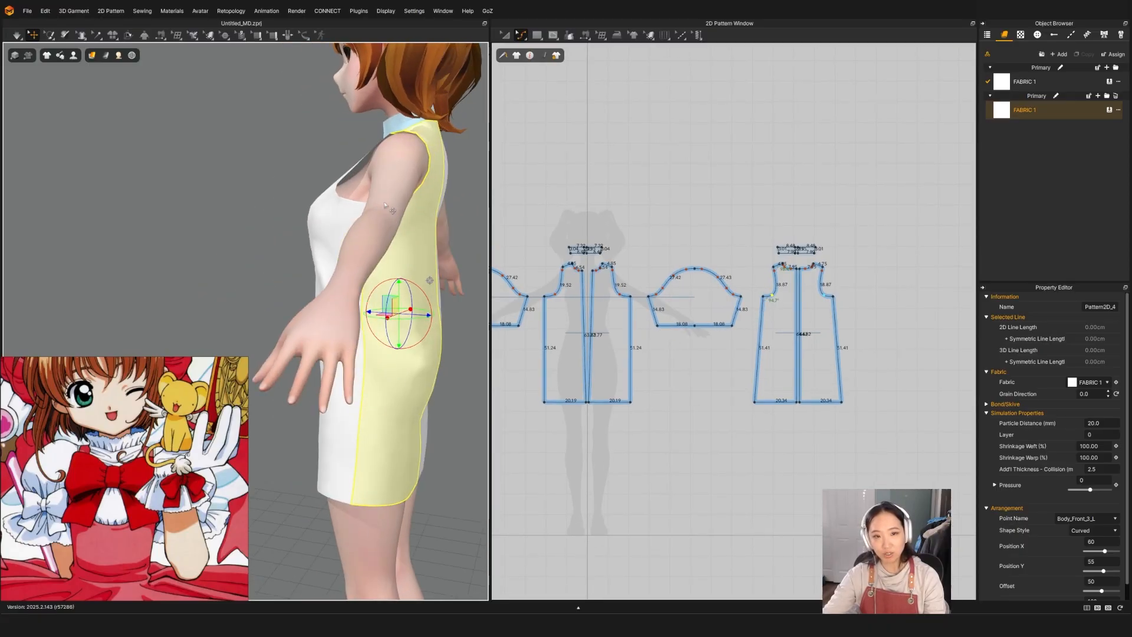
left_click(332, 196)
scroll(648, 294, "up", 6)
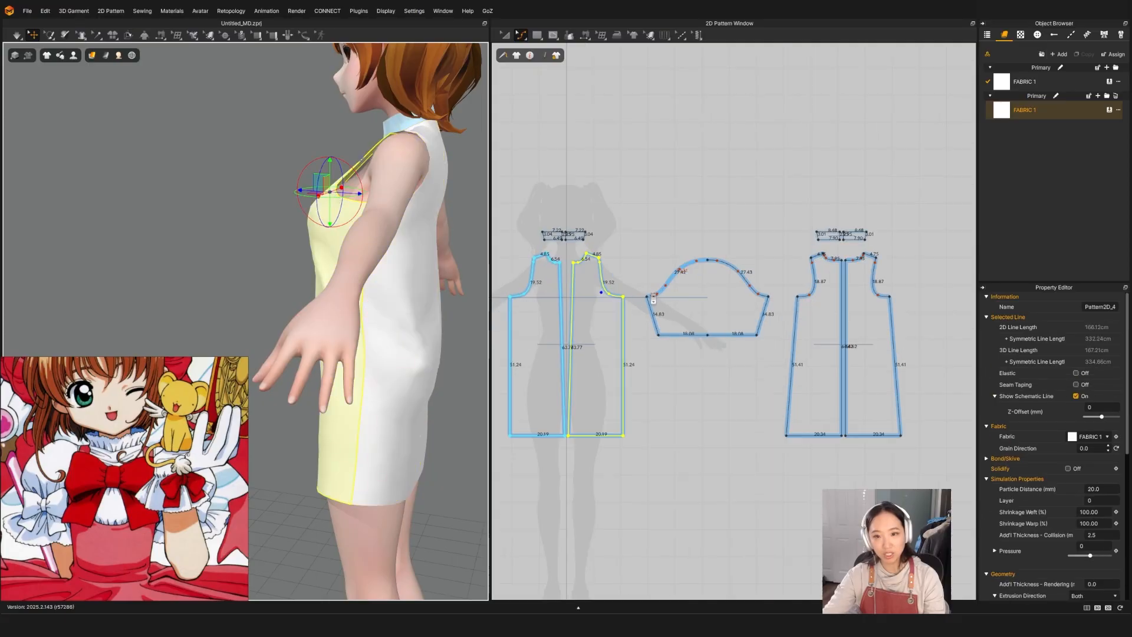
left_click(535, 291)
scroll(534, 291, "up", 3)
right_click_drag(550, 276, 626, 223)
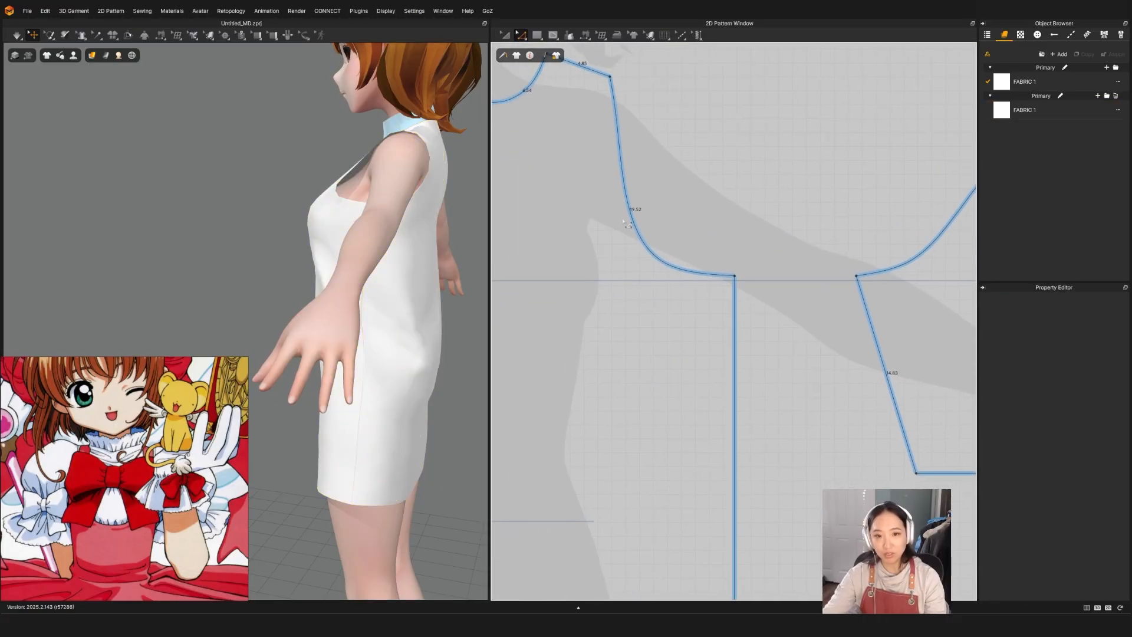
left_click(332, 197)
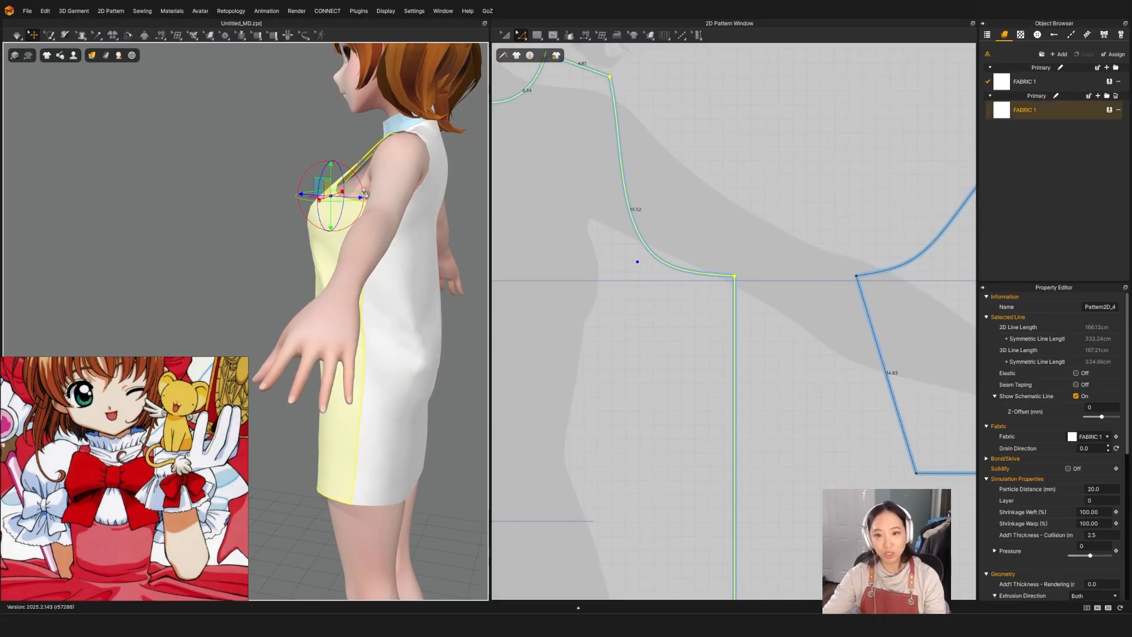
left_click(665, 200)
left_click_drag(662, 261, 678, 251)
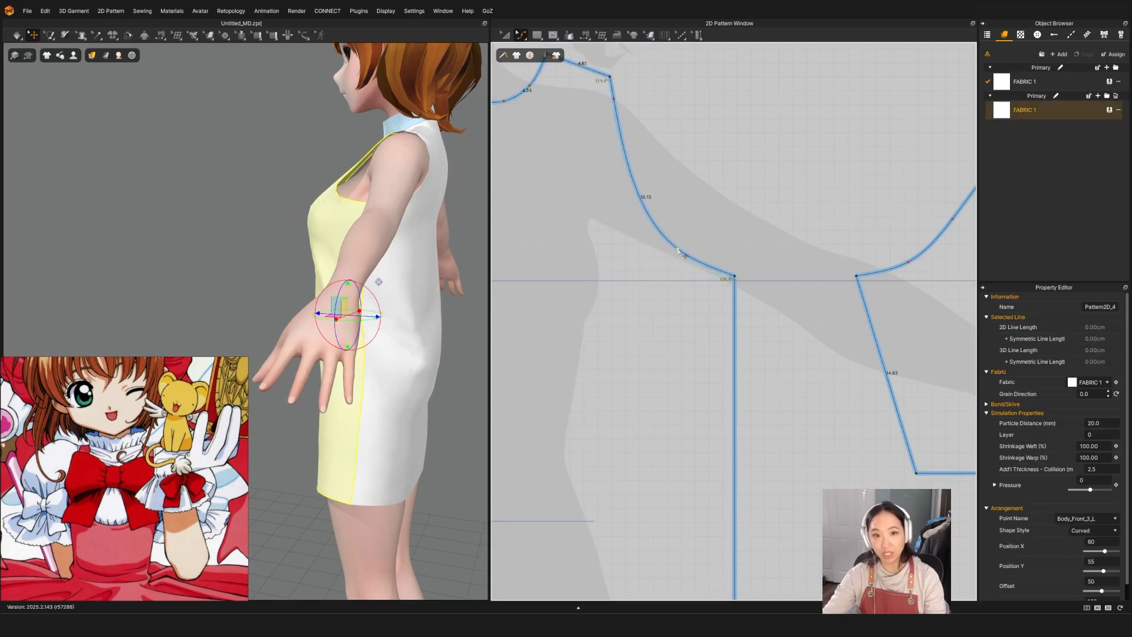
Simulate the dress while pulling the front fabric at the armhole, and stop the simulation.
key("space")
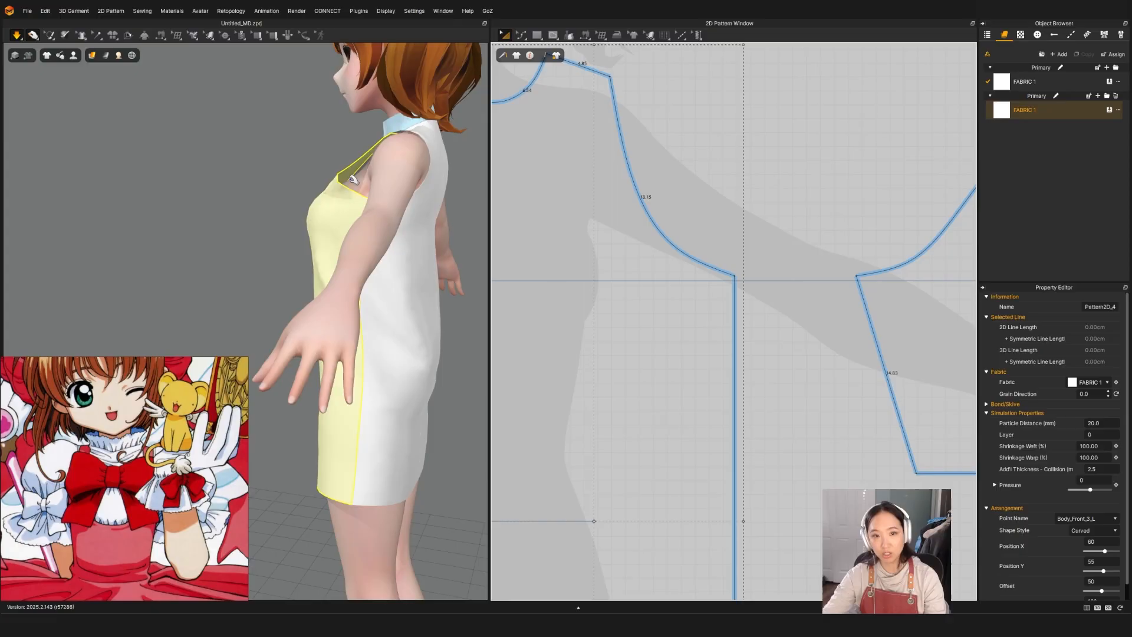
left_click_drag(343, 184, 384, 202)
key("space")
right_click_drag(315, 231, 399, 238)
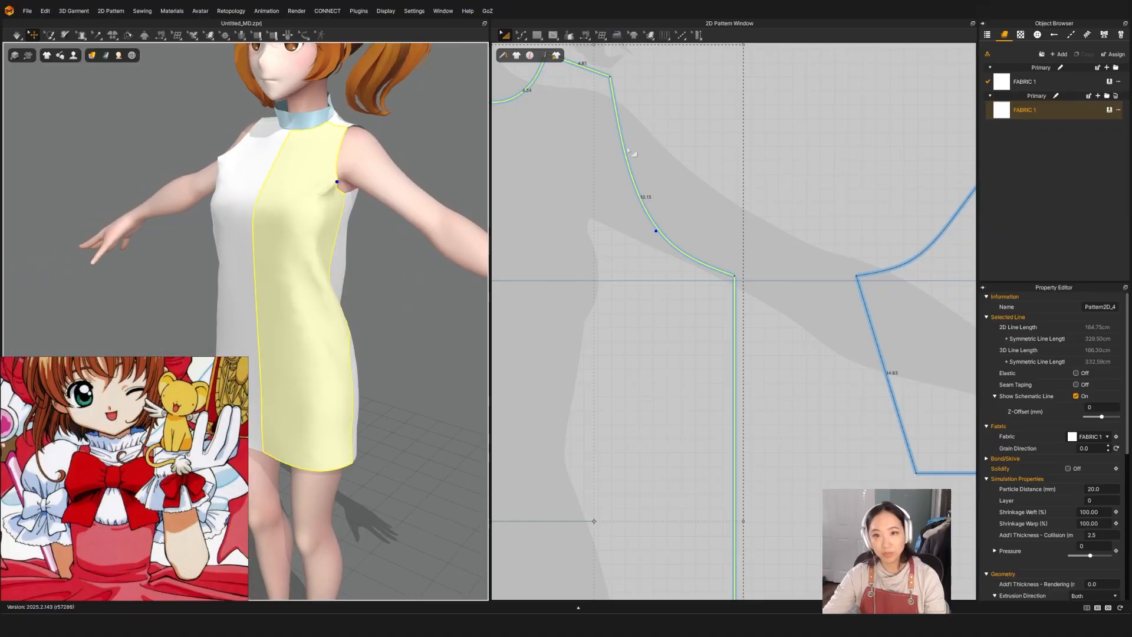
Move the upper armhole curve points of the front body piece inward below the shoulder, bringing the curve to about 18.6 cm.
left_click(652, 137)
key("z")
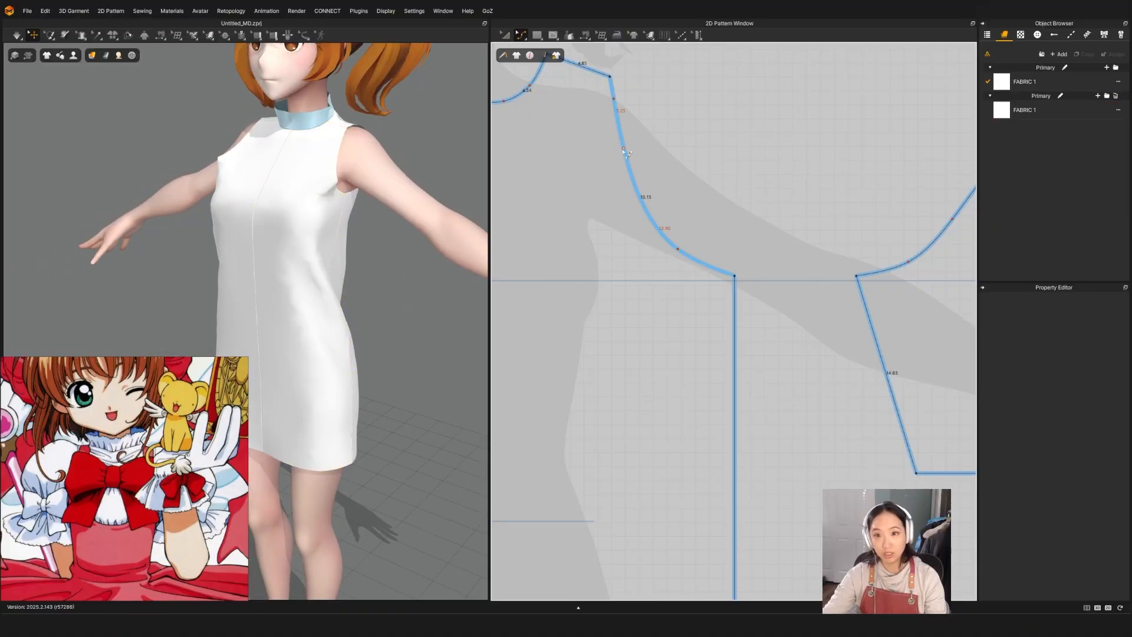
left_click_drag(624, 149, 612, 150)
left_click_drag(617, 103, 611, 100)
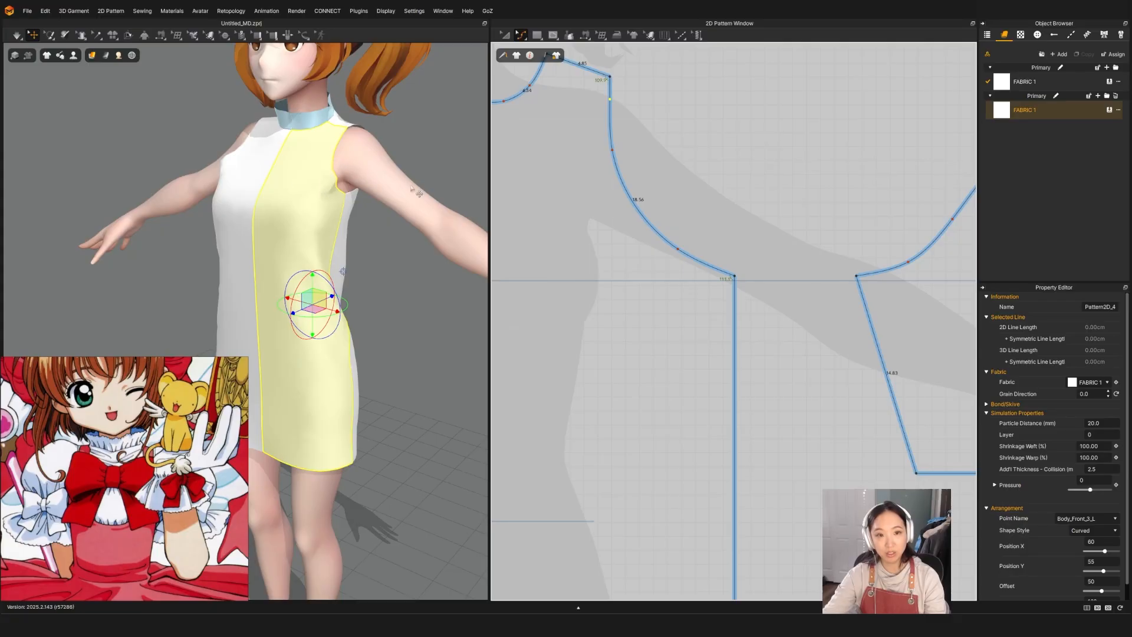
key("a")
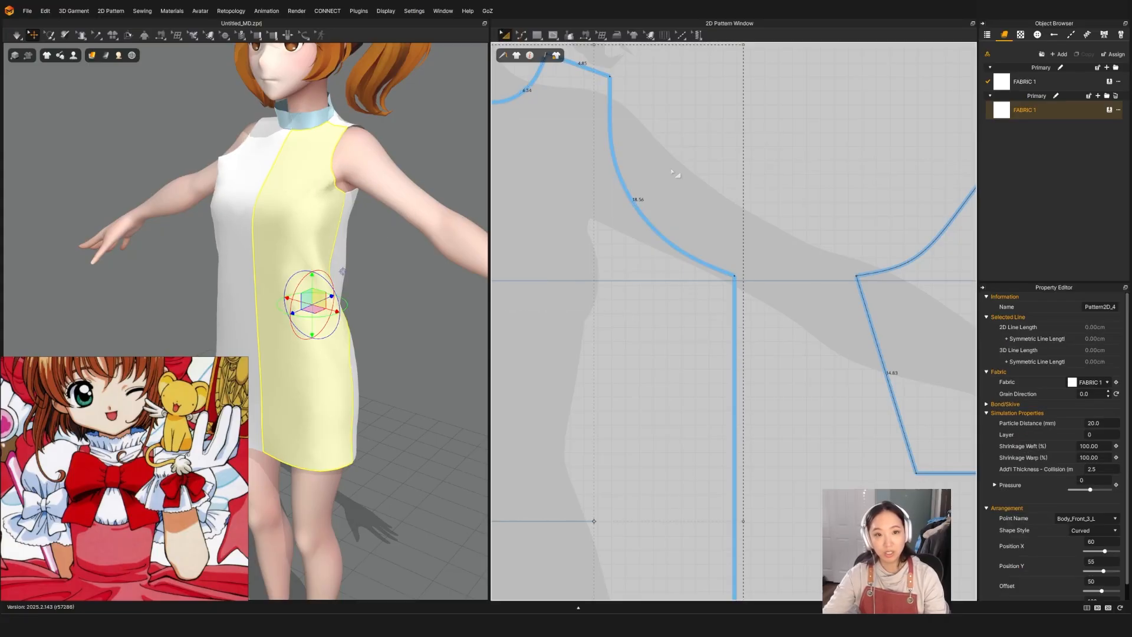
right_click_drag(340, 158, 372, 118)
scroll(208, 170, "up", 2)
middle_click_drag(372, 118, 339, 228)
right_click_drag(339, 227, 321, 238)
scroll(417, 197, "down", 1)
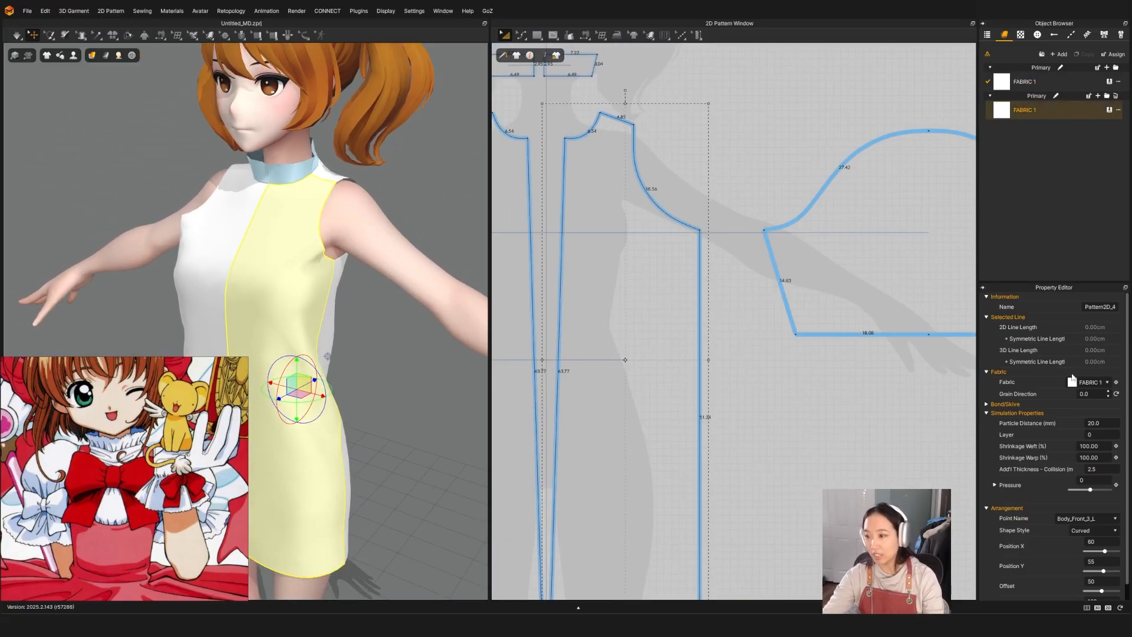
Set the dress fabric's base color to medium gray (RGB 138, 139, 138) from the Coloro palette.
left_click(1072, 381)
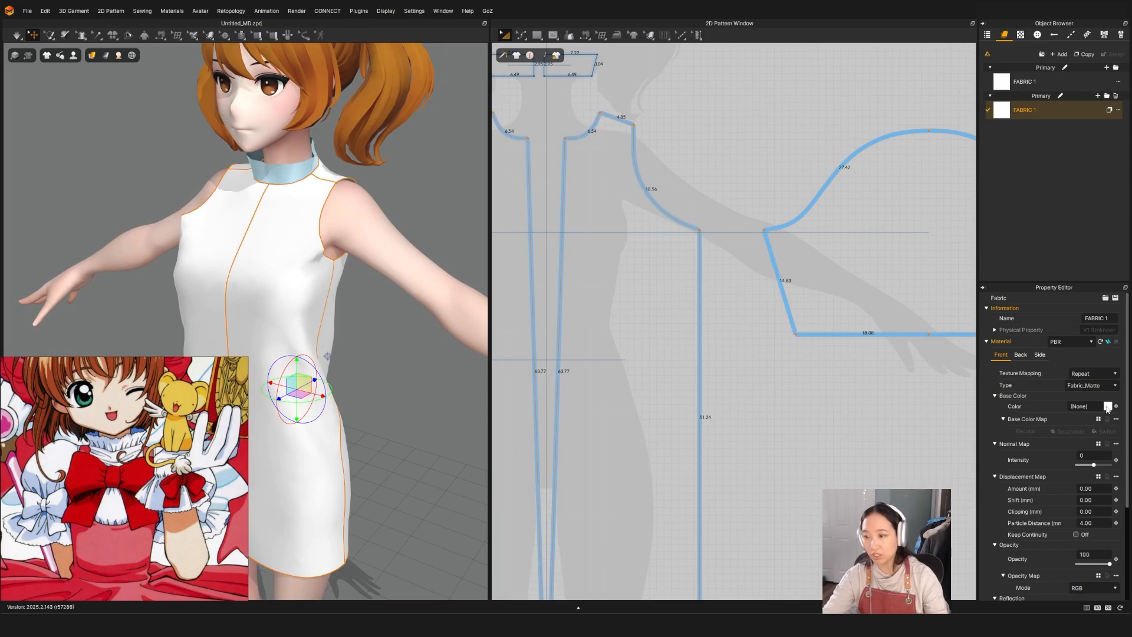
left_click(1107, 407)
left_click(623, 202)
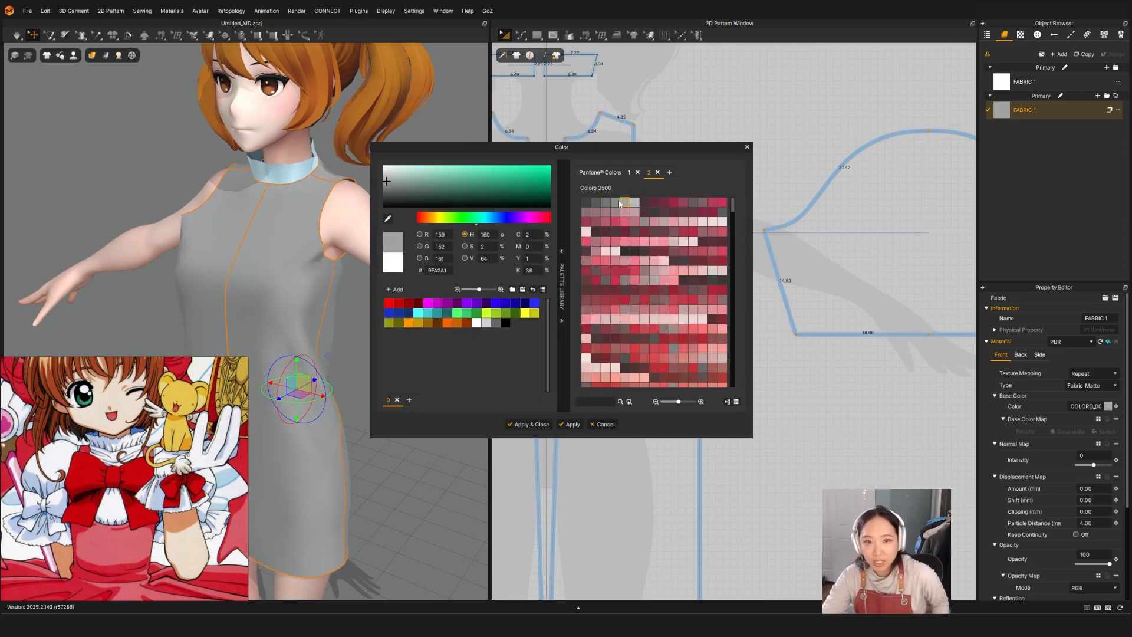
left_click(605, 203)
left_click(615, 202)
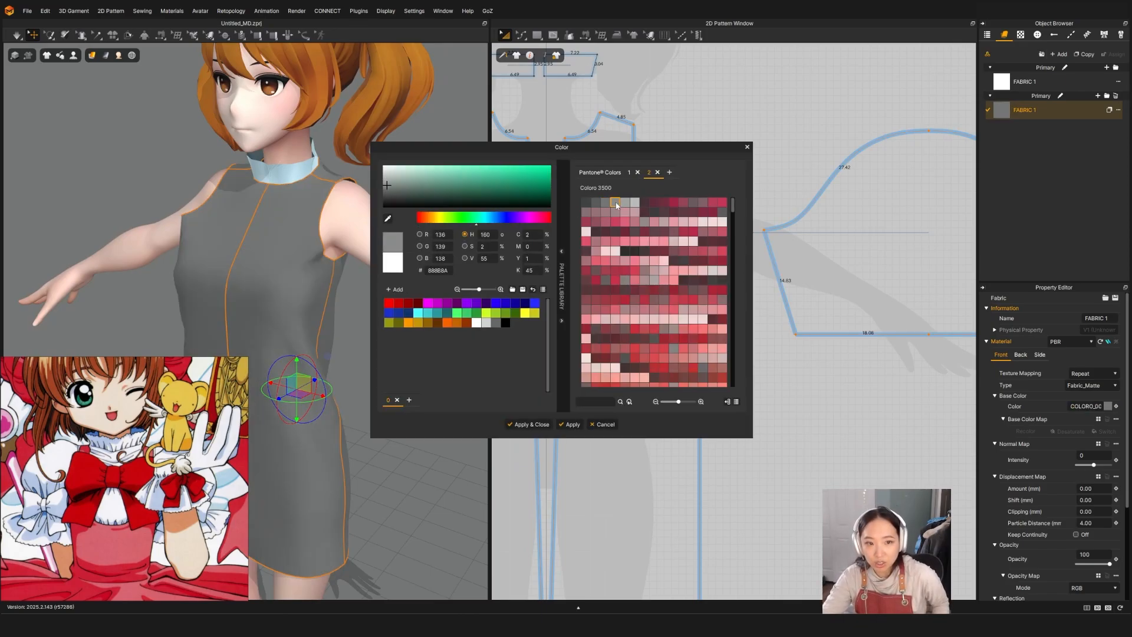
left_click(545, 425)
right_click_drag(366, 277, 342, 305)
left_click(342, 321)
scroll(328, 316, "down", 5)
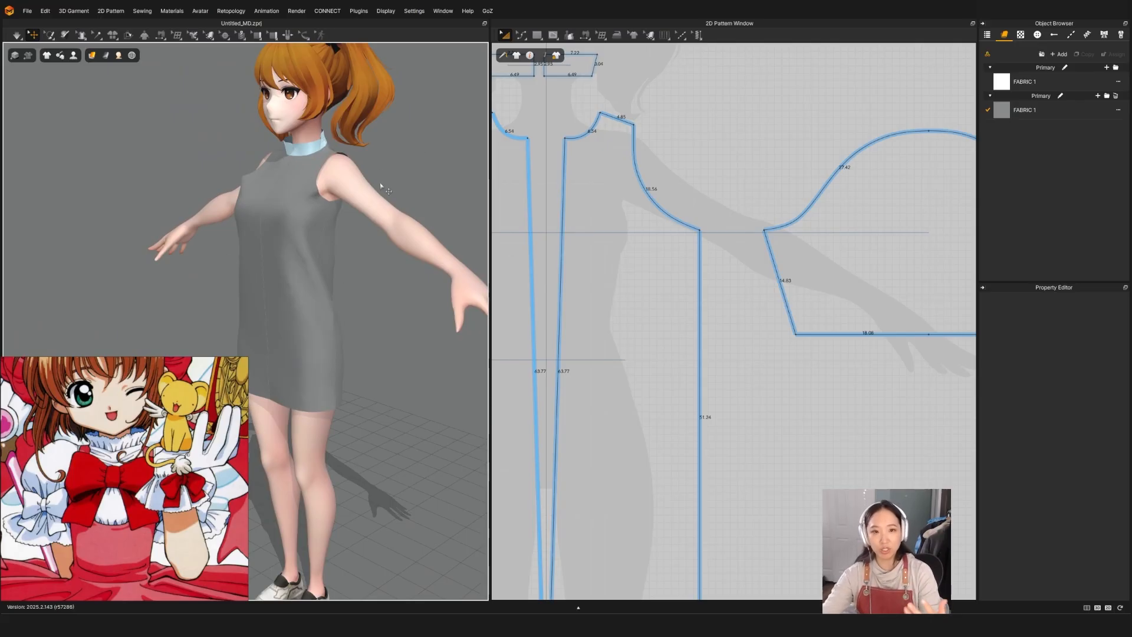
right_click_drag(289, 206, 322, 337)
scroll(322, 337, "up", 4)
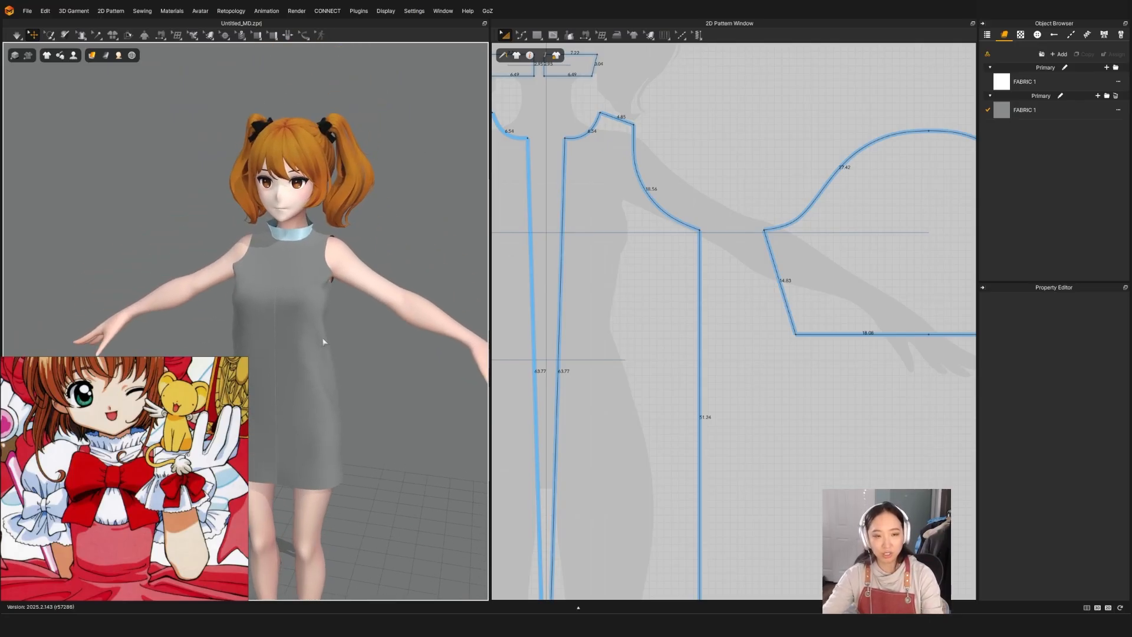
Rename the gray dress fabric to base, and add and delete an extra fabric in its group.
double_click(1025, 109)
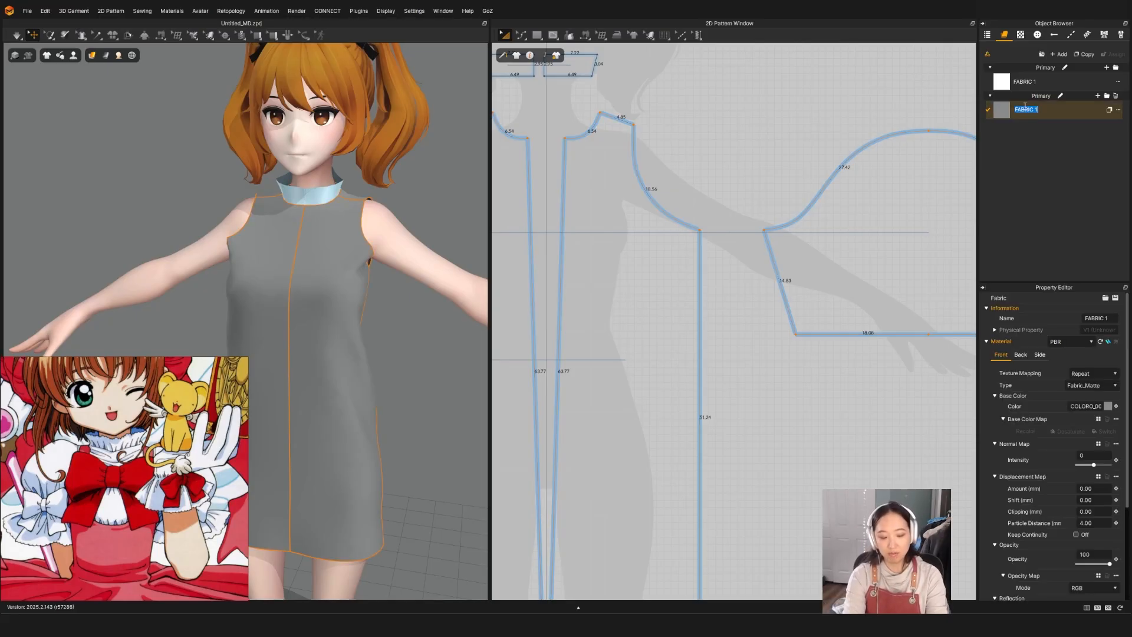
type("base")
key("Return")
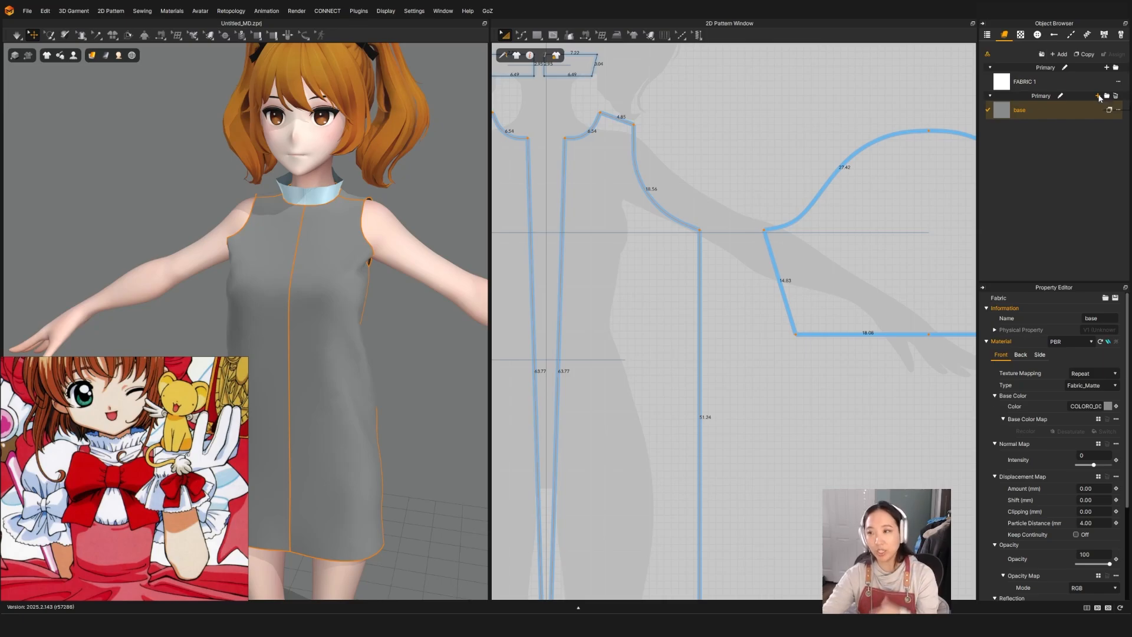
left_click(1098, 96)
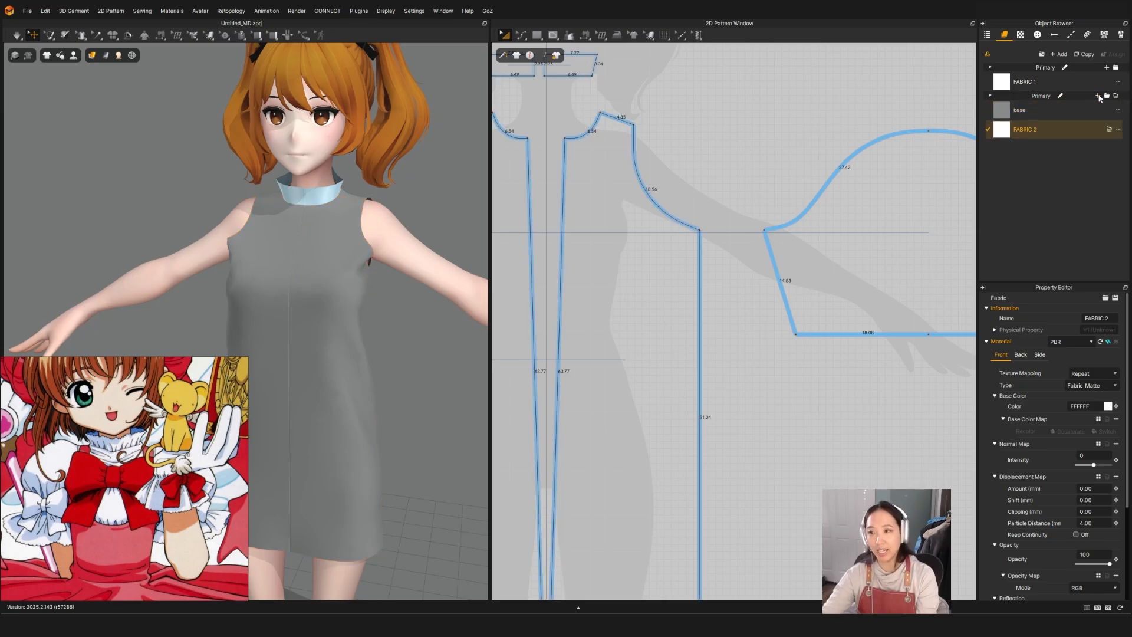
left_click(1110, 130)
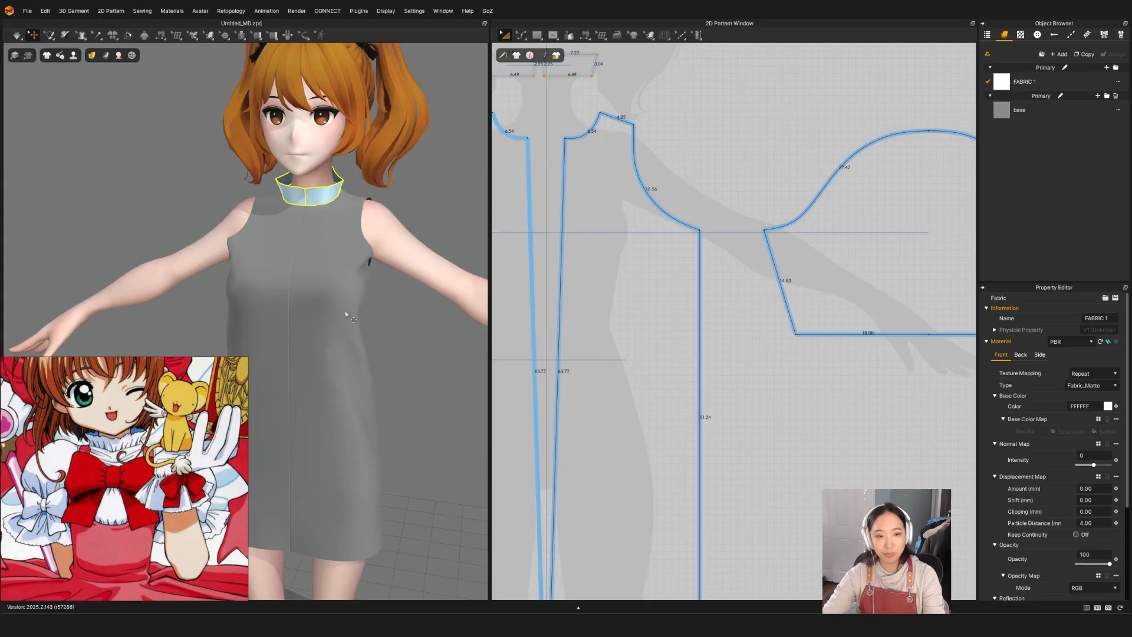
Examine the fit of the gray dress around the bodice and armholes, and select a front body piece.
scroll(346, 313, "down", 2)
middle_click_drag(342, 404, 362, 319)
right_click_drag(362, 319, 382, 316)
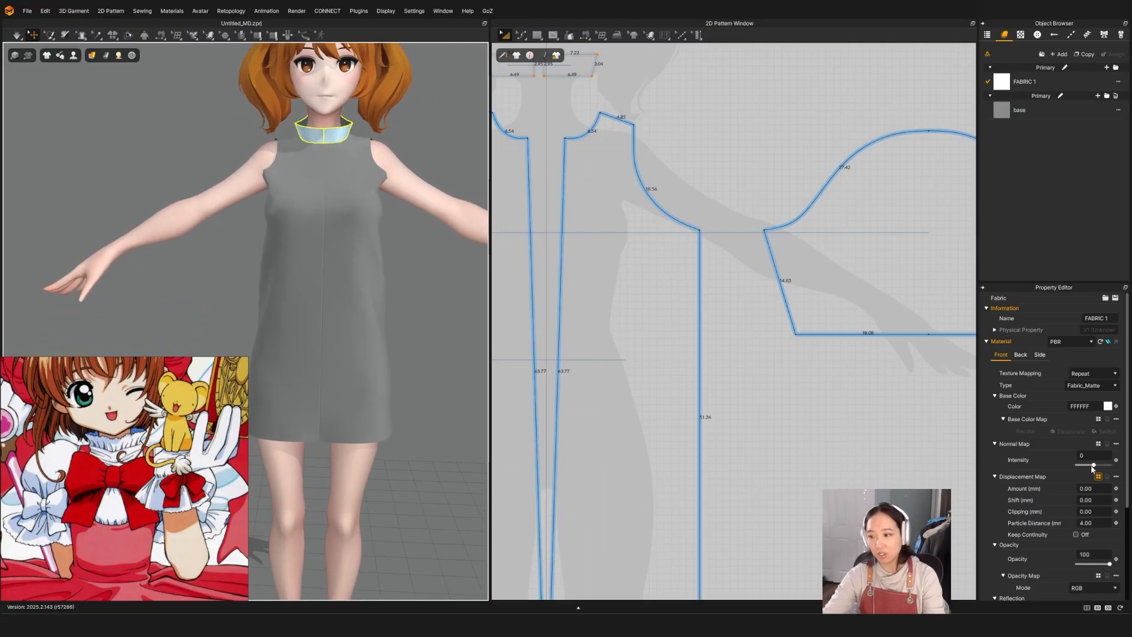
scroll(1038, 538, "down", 3)
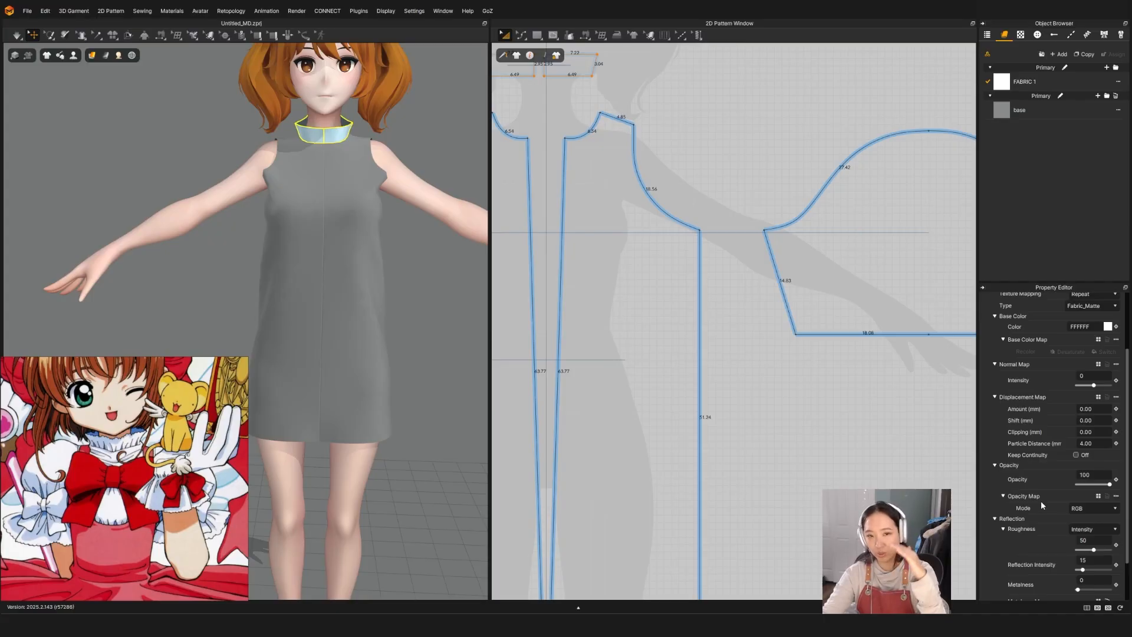
scroll(379, 180, "up", 4)
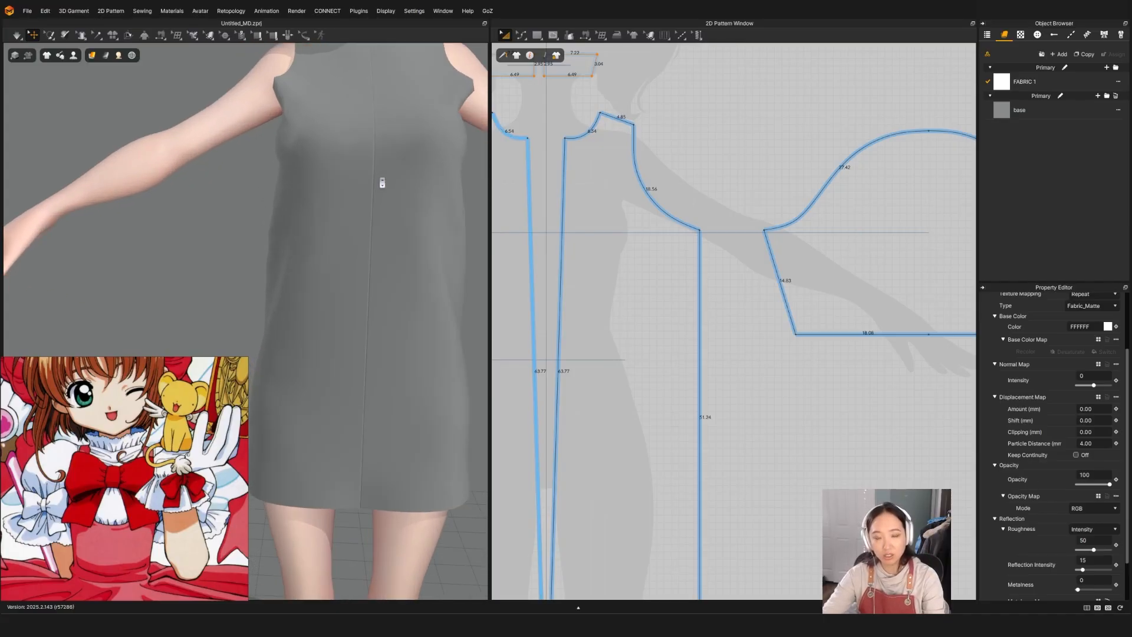
middle_click_drag(394, 192, 346, 300)
right_click_drag(346, 300, 392, 303)
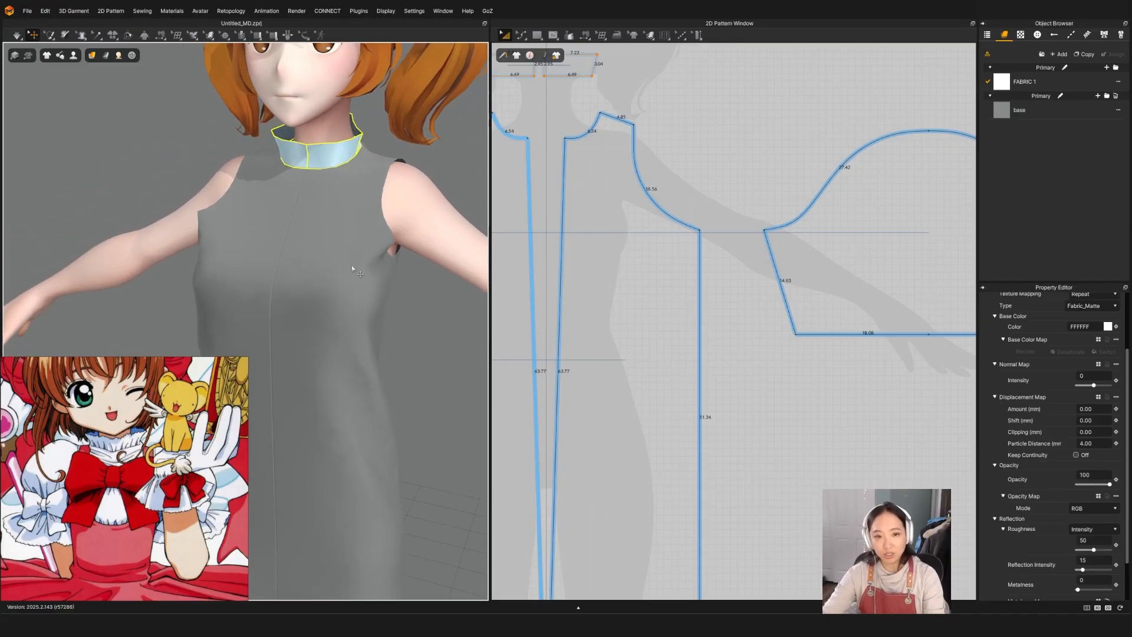
left_click(353, 269)
right_click_drag(353, 269, 405, 305)
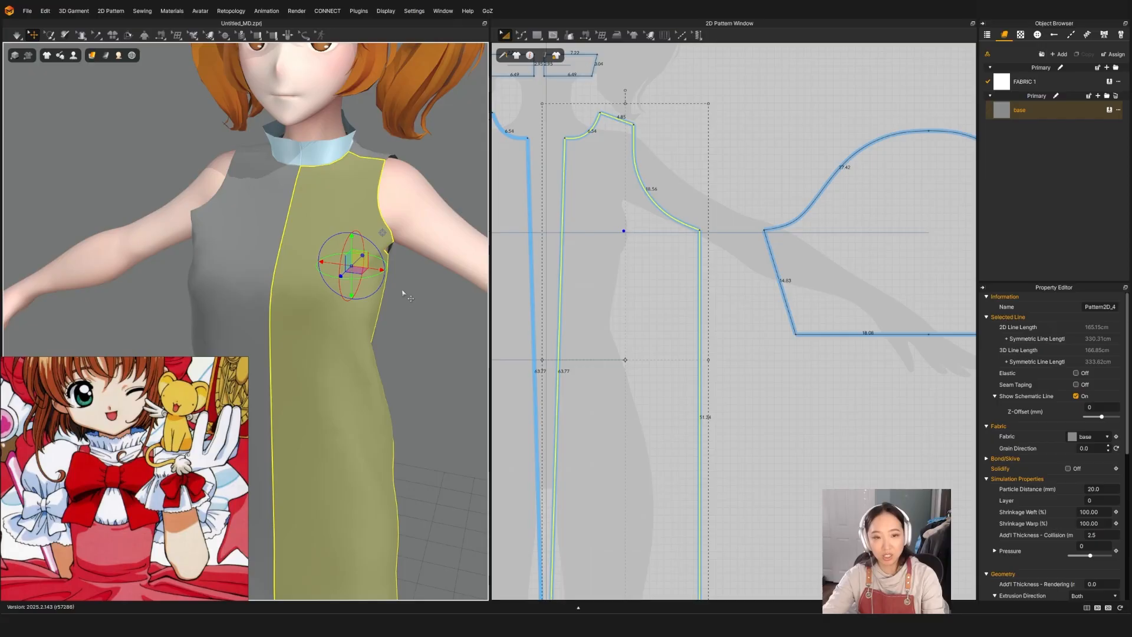
mouse_move(378, 250)
right_mouse_down()
mouse_move(367, 294)
mouse_move(384, 256)
right_mouse_up()
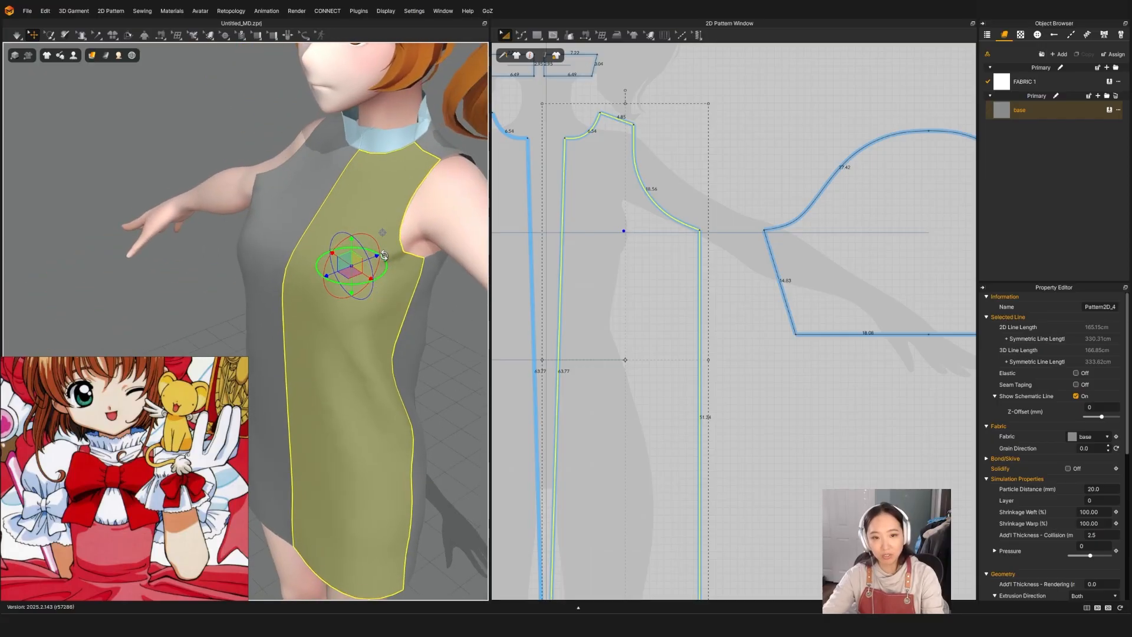
left_click(386, 215)
left_click_drag(372, 315, 379, 286)
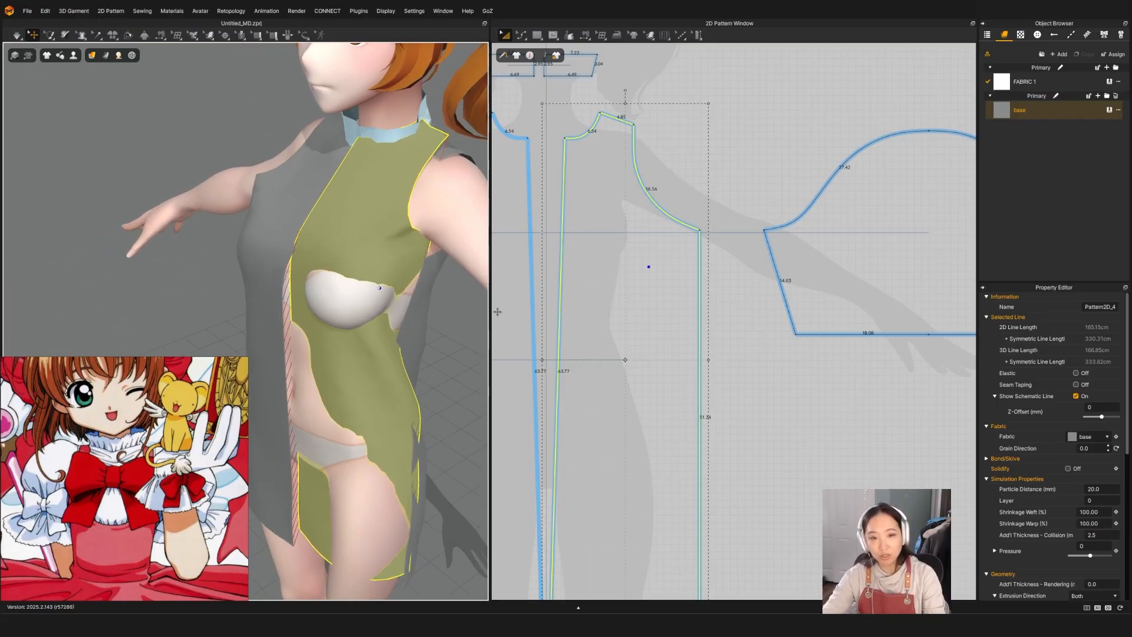
key("ctrl+z")
left_click(441, 361)
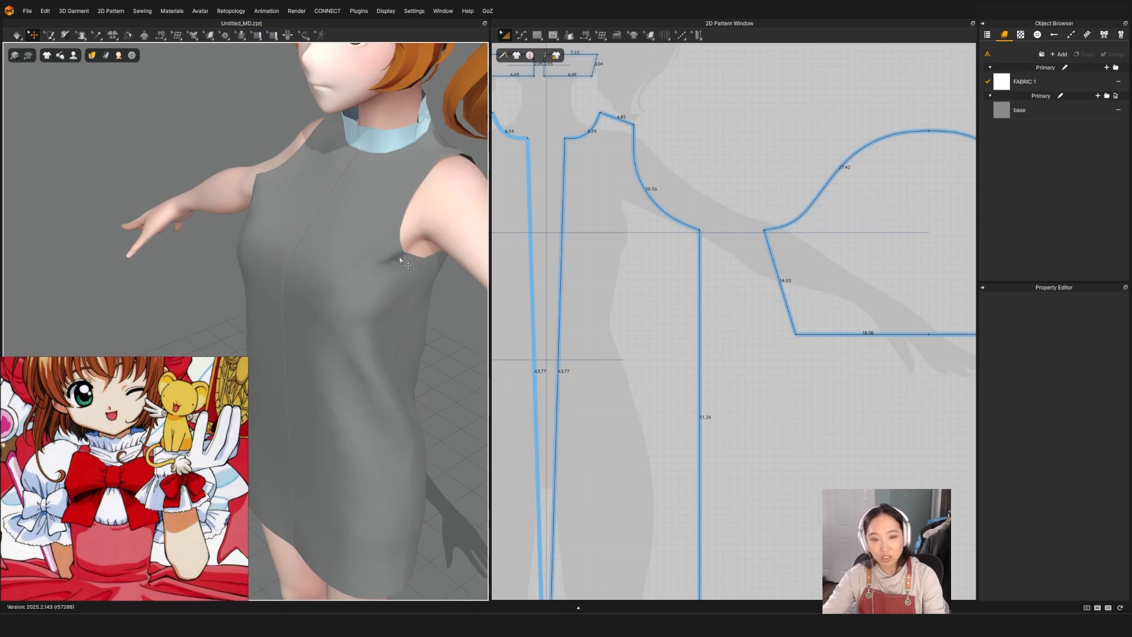
left_click(400, 258)
left_click(448, 330)
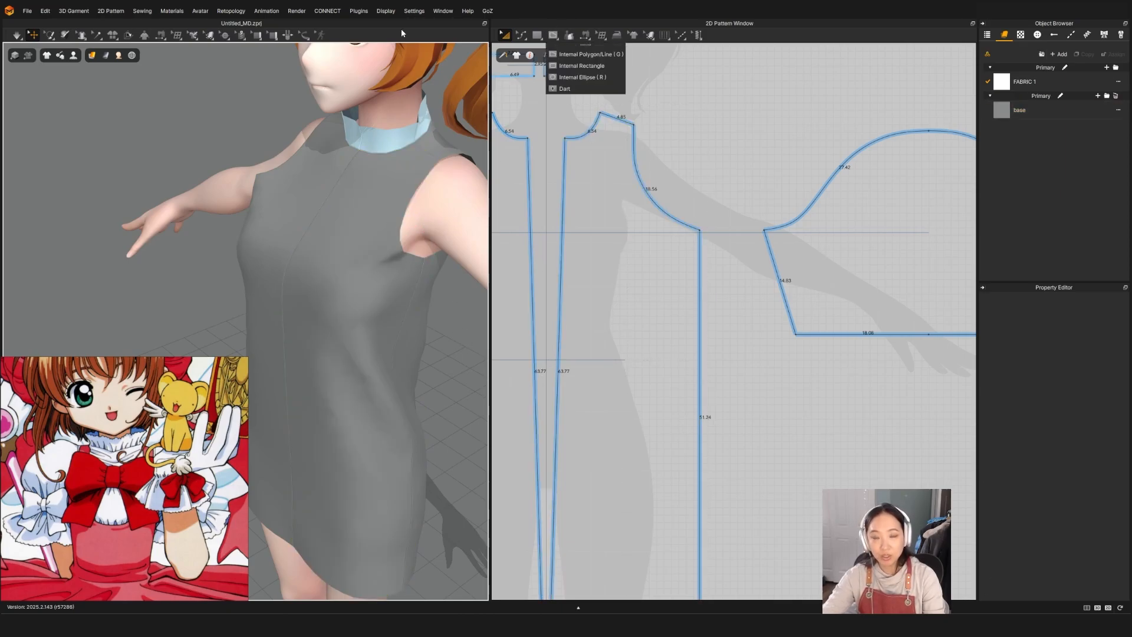
Draw a V-shaped bust dart with the 3D Pen (Garment) from the front armhole to the bust and back, legs about 7.8 cm.
mouse_move(160, 37)
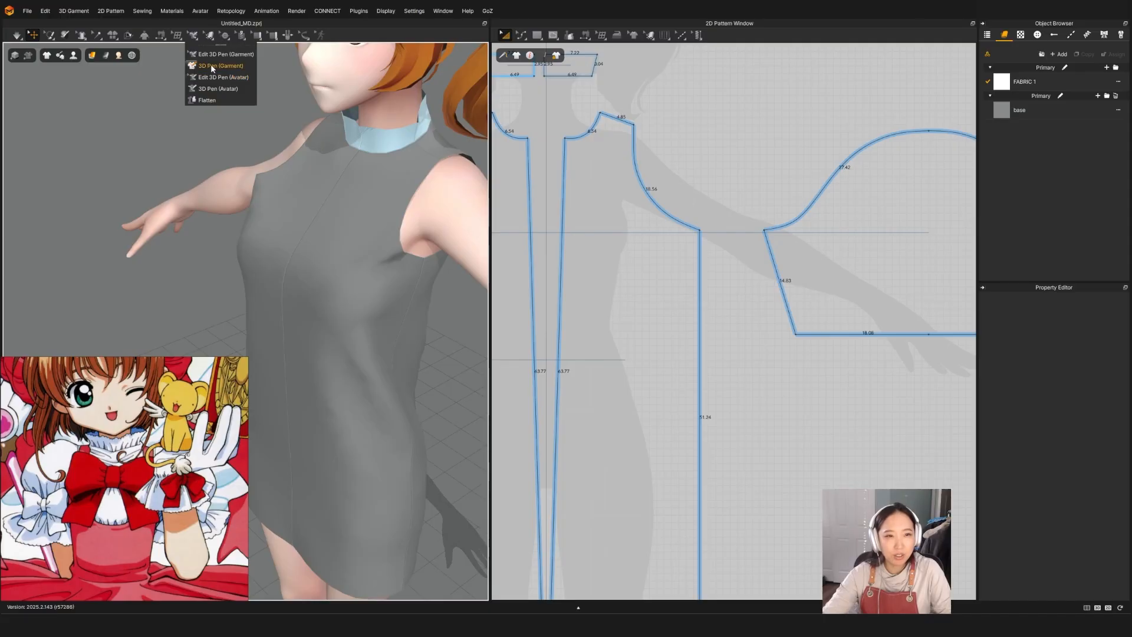
left_click(210, 66)
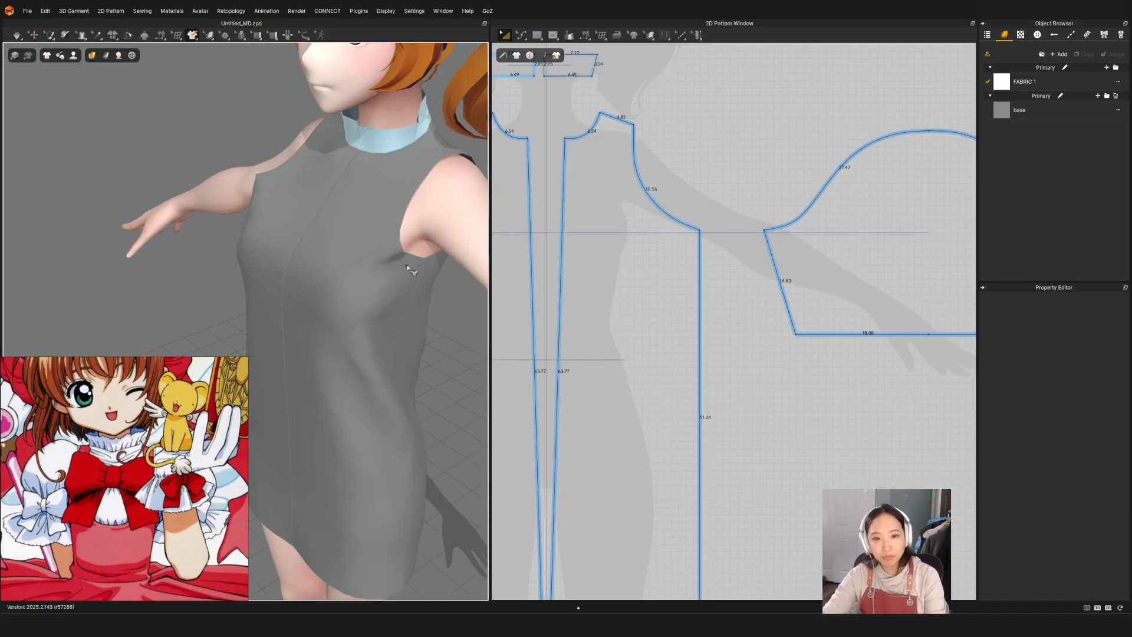
scroll(414, 270, "up", 3)
middle_click_drag(414, 271, 294, 301)
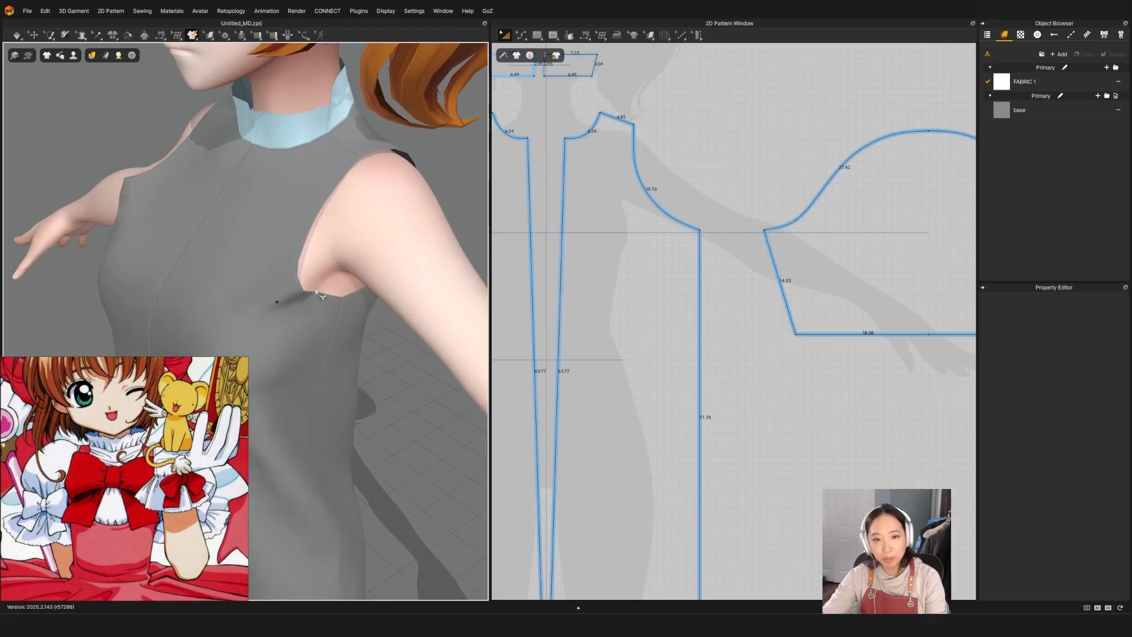
right_click_drag(295, 301, 318, 269)
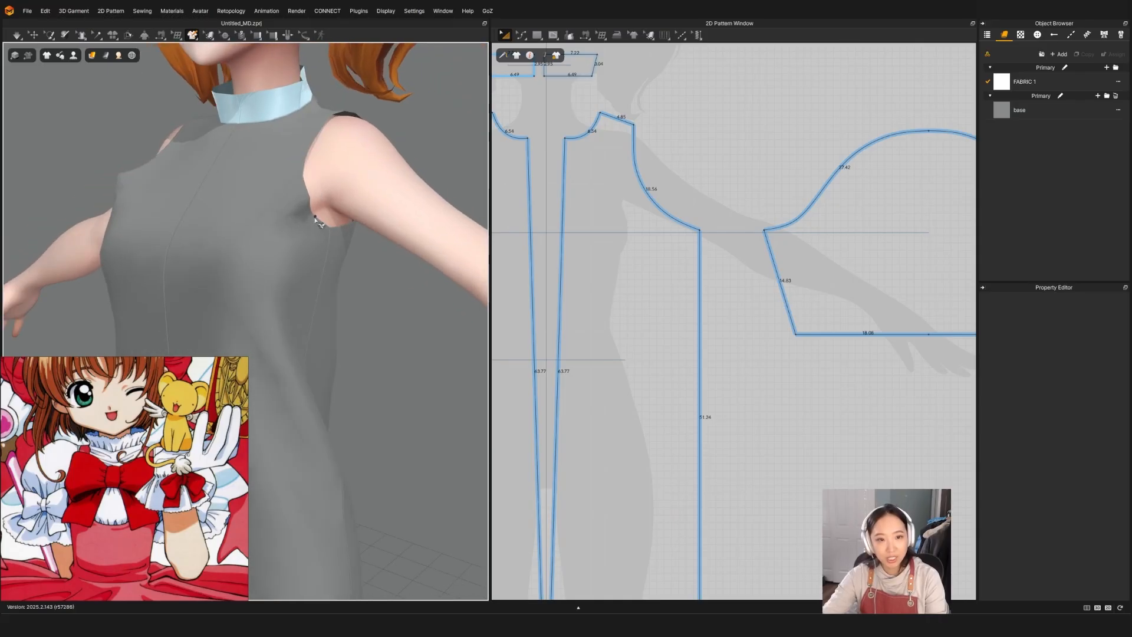
left_click(315, 216)
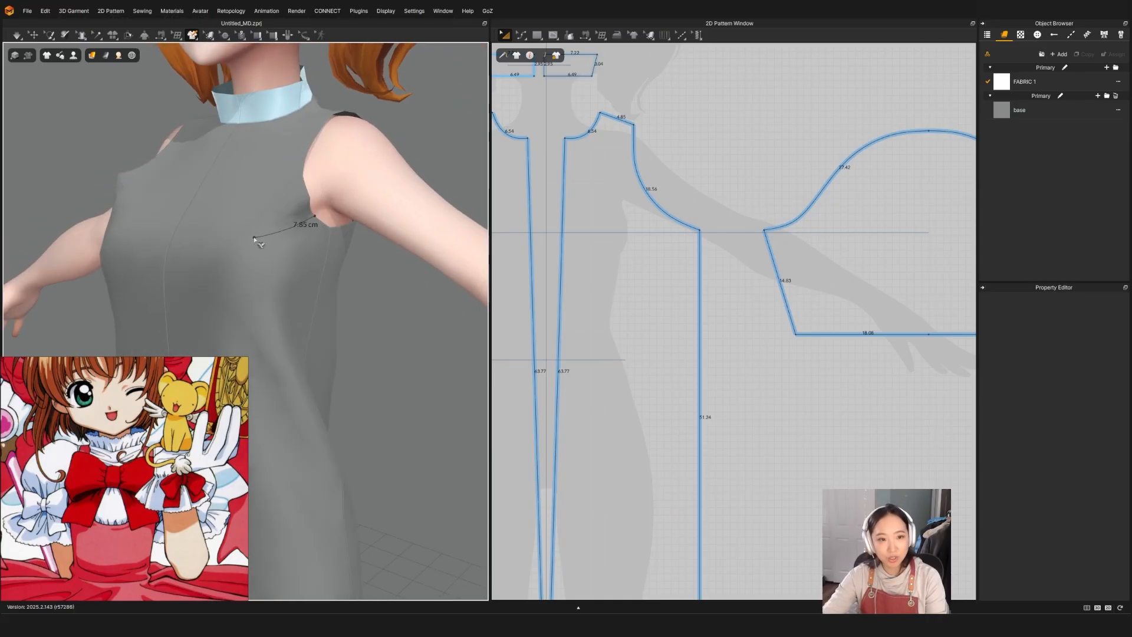
left_click(255, 239)
right_click_drag(263, 232, 303, 260)
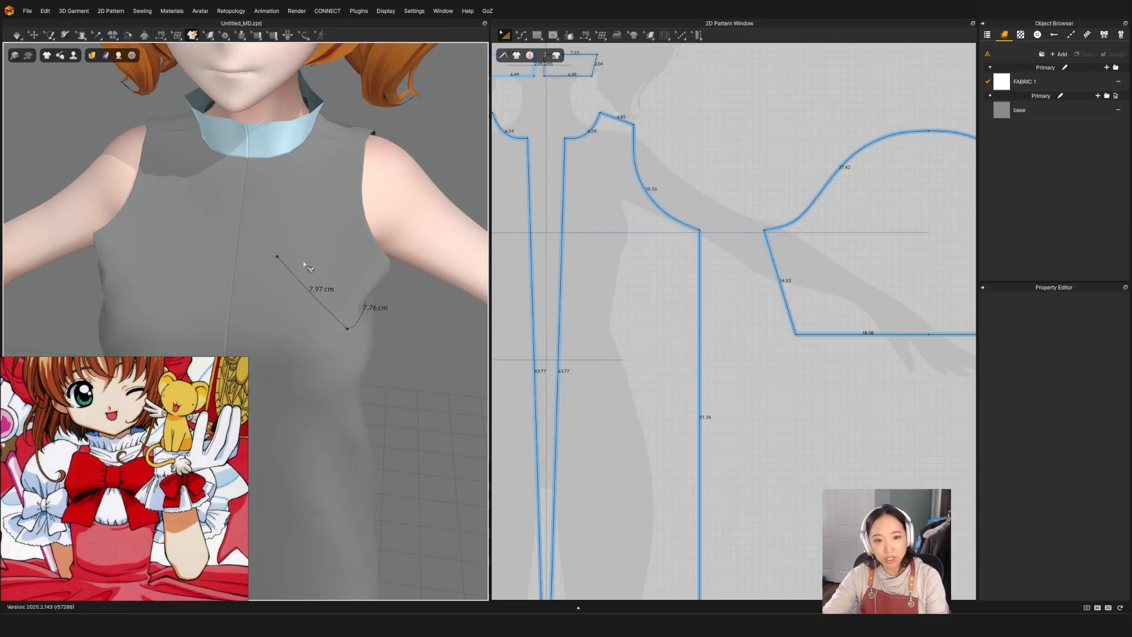
left_click(374, 237)
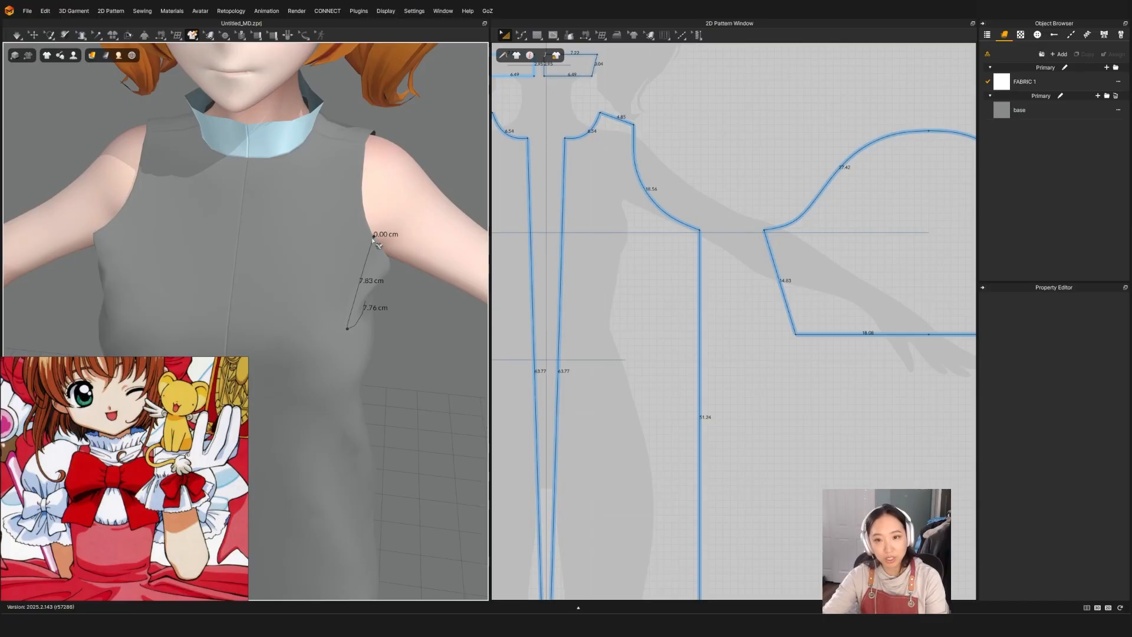
left_click(373, 238)
Trace the dart guide on the front body pattern as an internal polyline starting and ending on the armhole, legs about 7.8 and 7.6 cm.
scroll(849, 288, "down", 3)
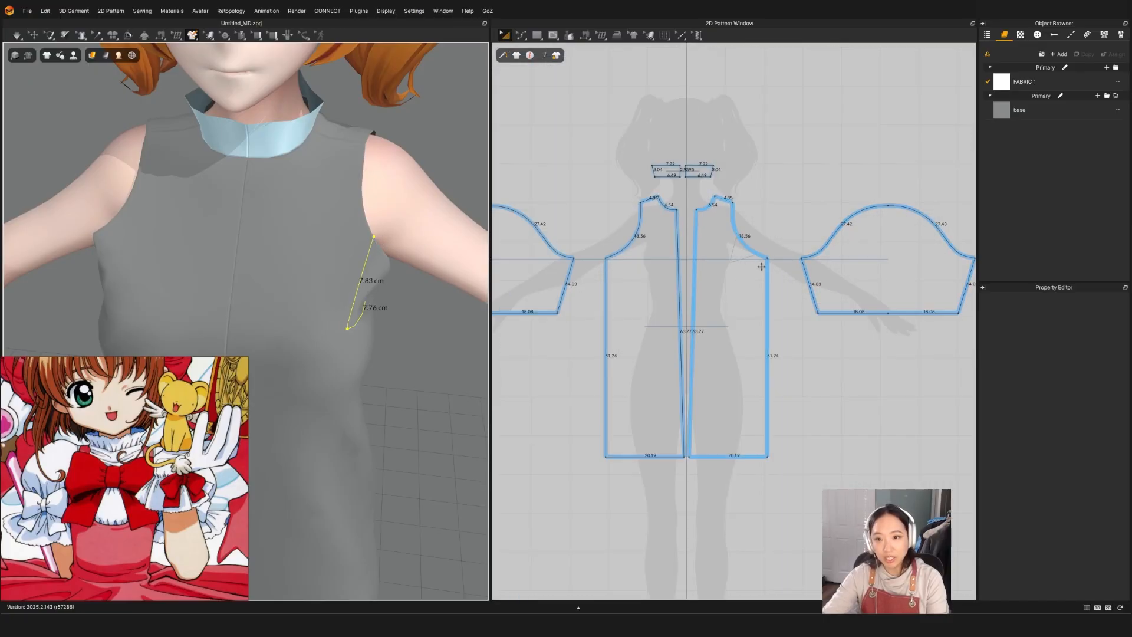
scroll(692, 193, "up", 5)
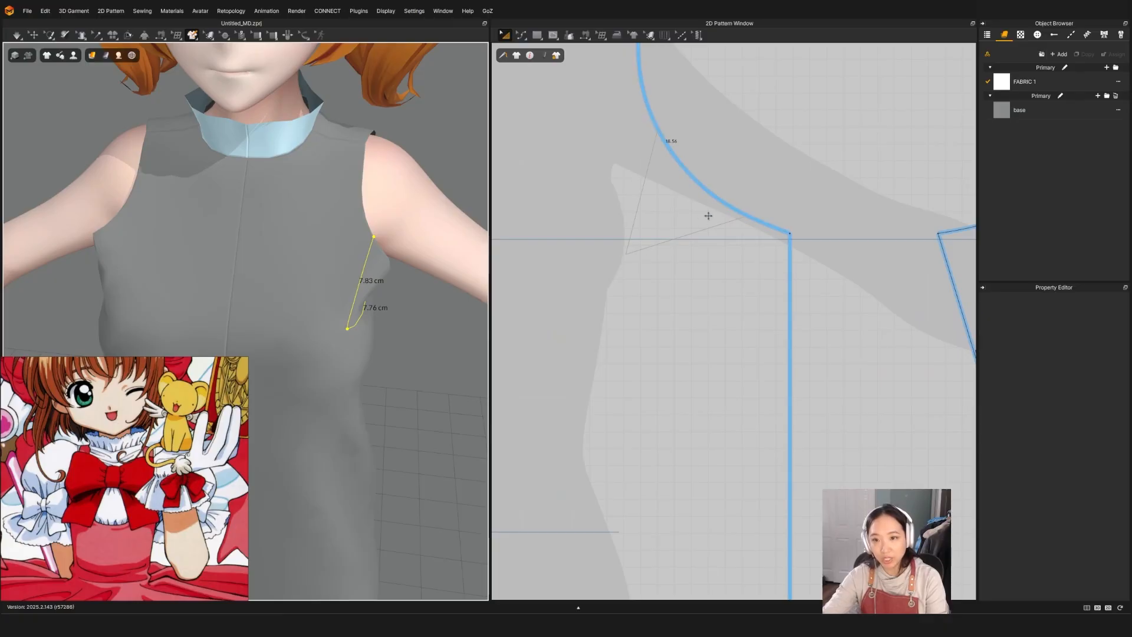
left_click(555, 35)
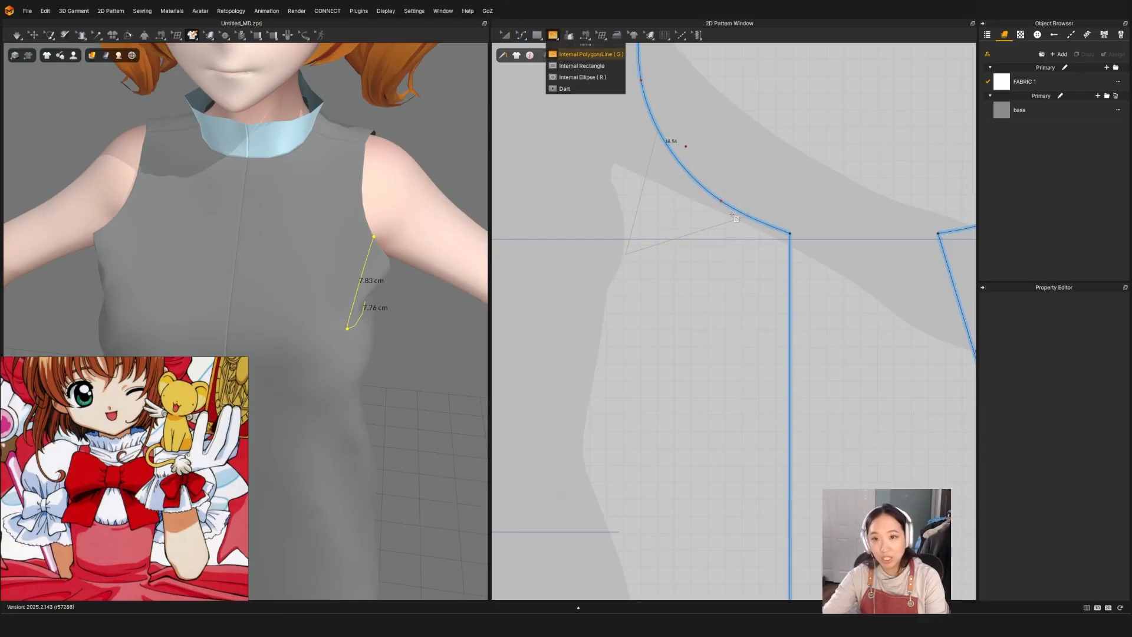
left_click(659, 130)
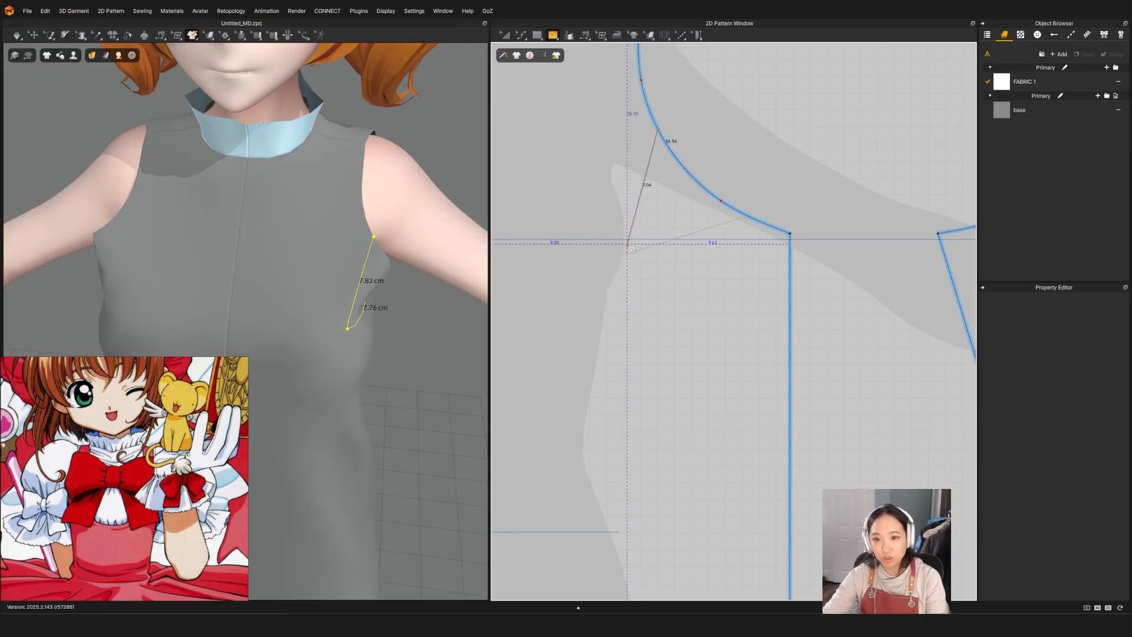
left_click(626, 255)
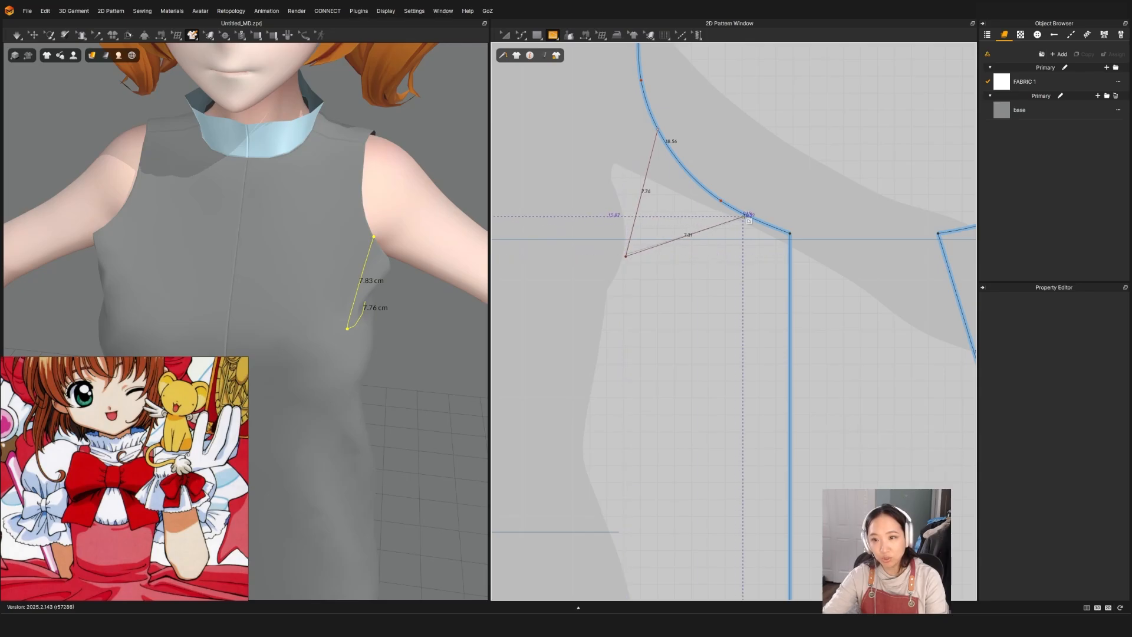
left_click(747, 216)
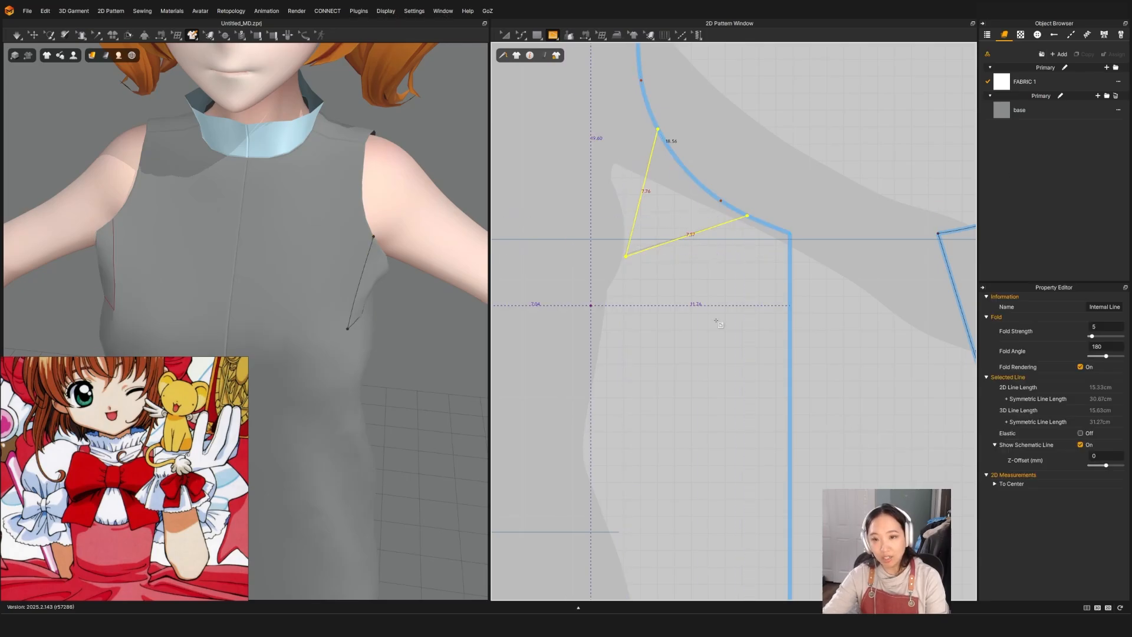
Delete the 3D pen dart guide from the garment, keeping the traced internal line.
left_click(197, 35)
left_click(202, 53)
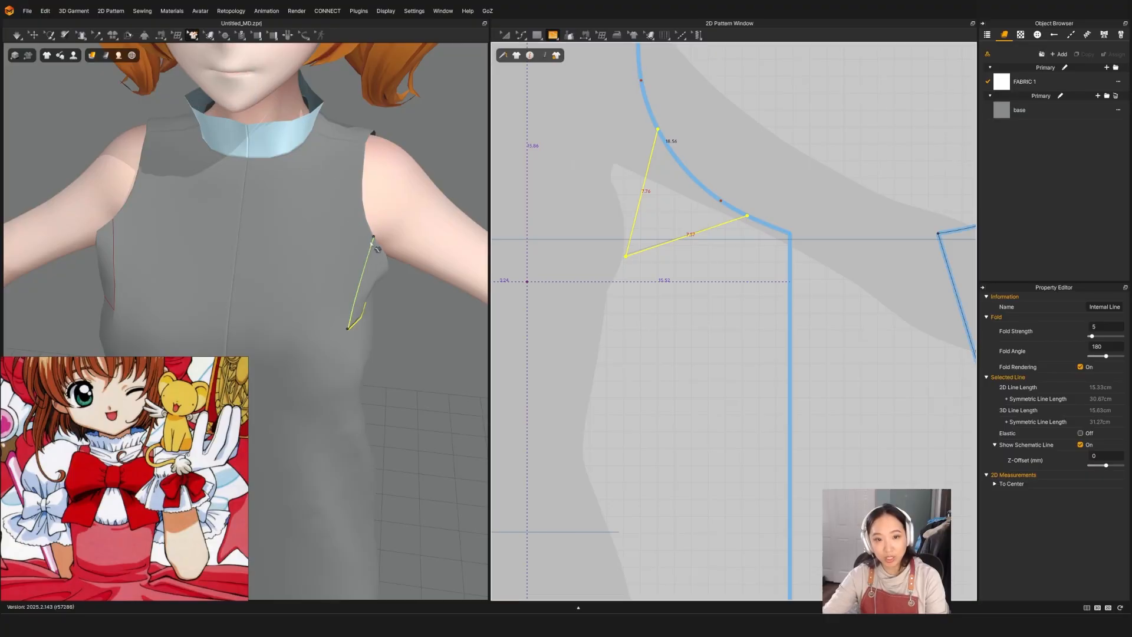
left_click(372, 241)
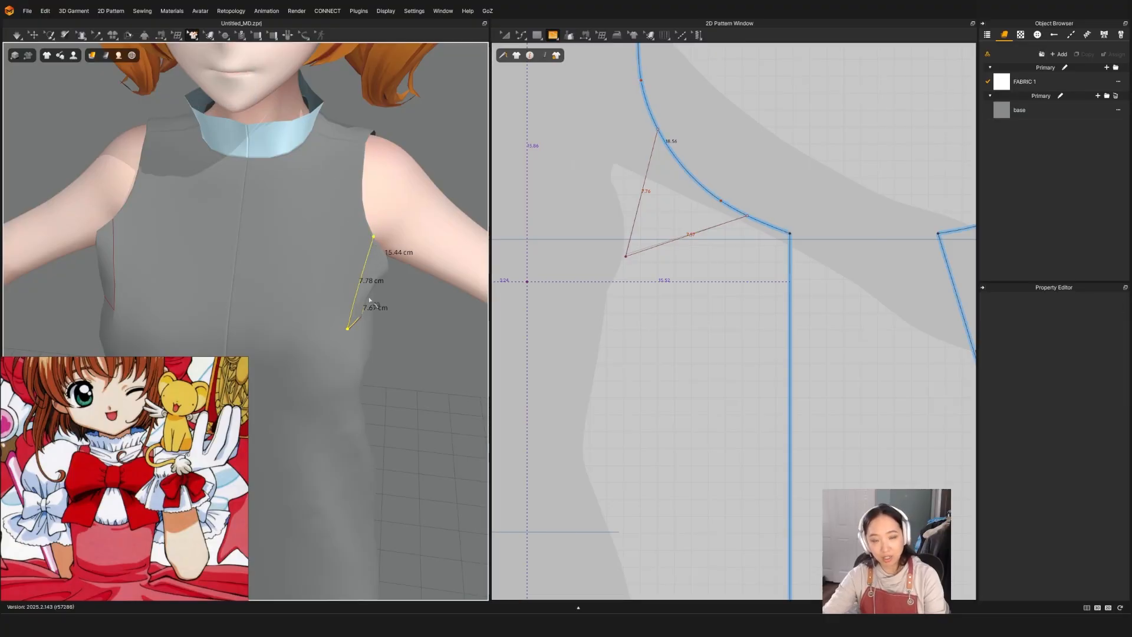
right_click_drag(386, 252, 283, 308)
right_click_drag(175, 215, 242, 251)
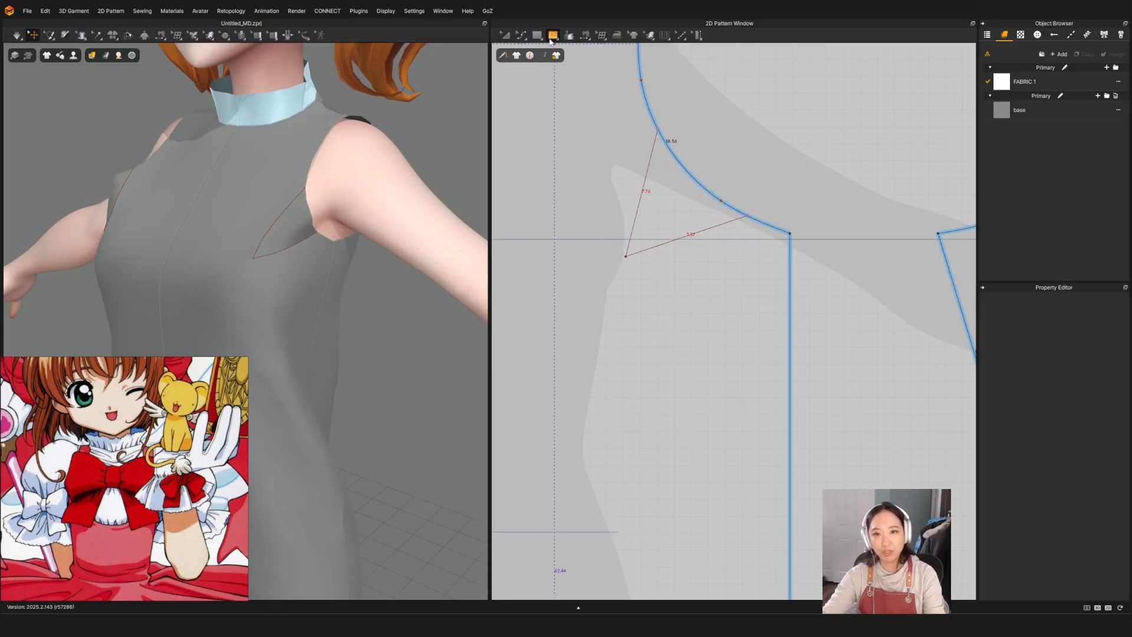
Cut the front body piece along both legs of the internal dart line.
key("z")
left_click(682, 238)
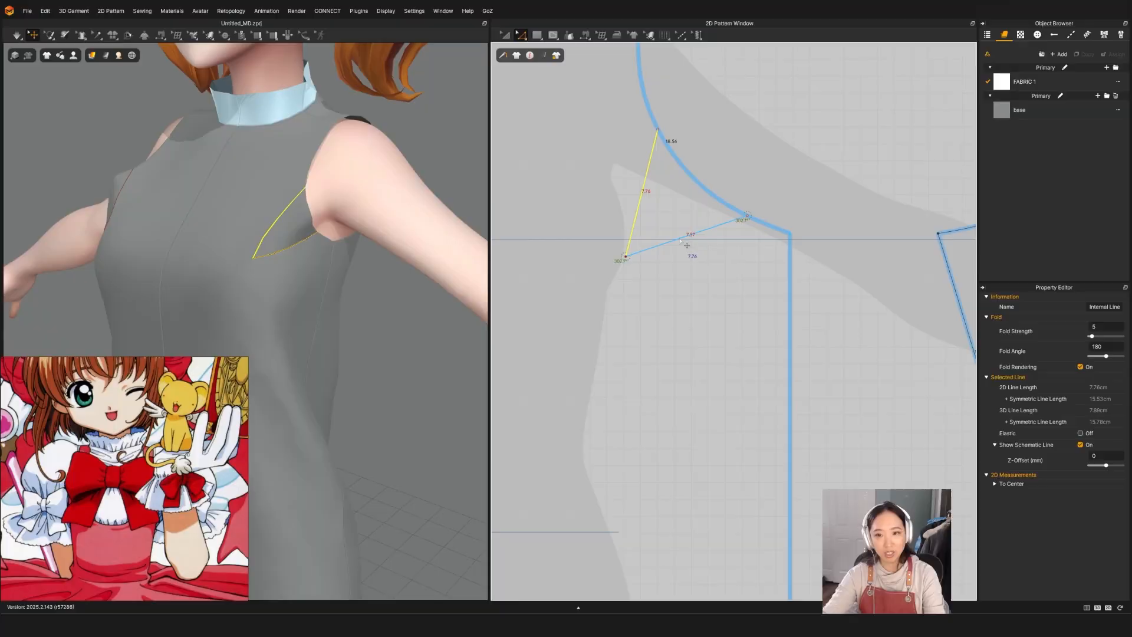
left_click(681, 239, "shift")
right_click(681, 240)
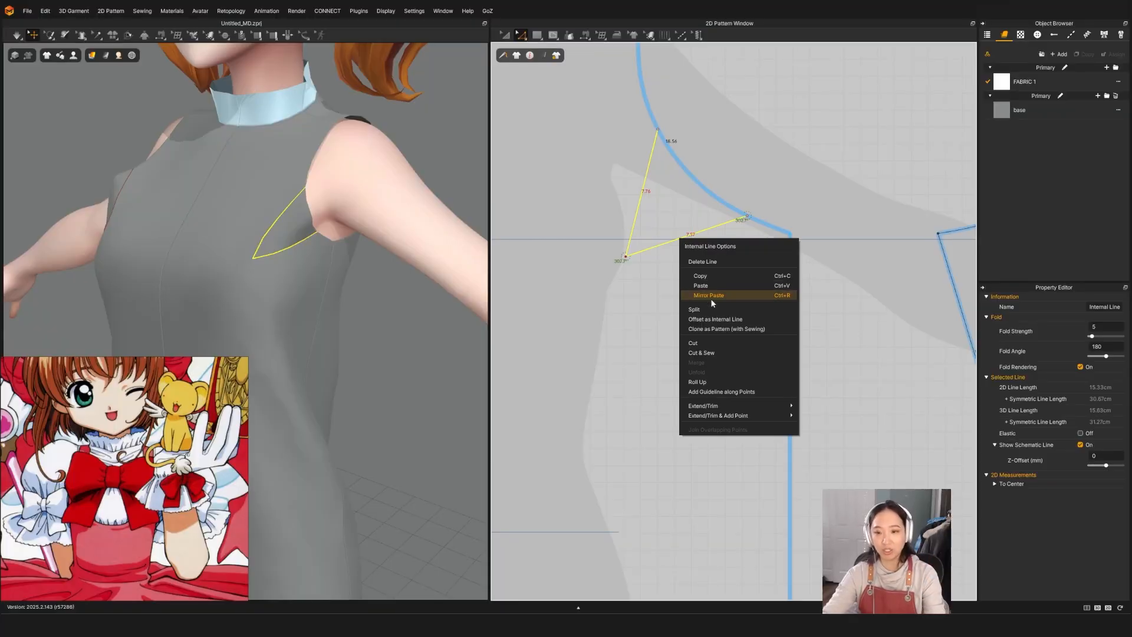
left_click(707, 343)
scroll(777, 187, "down", 5)
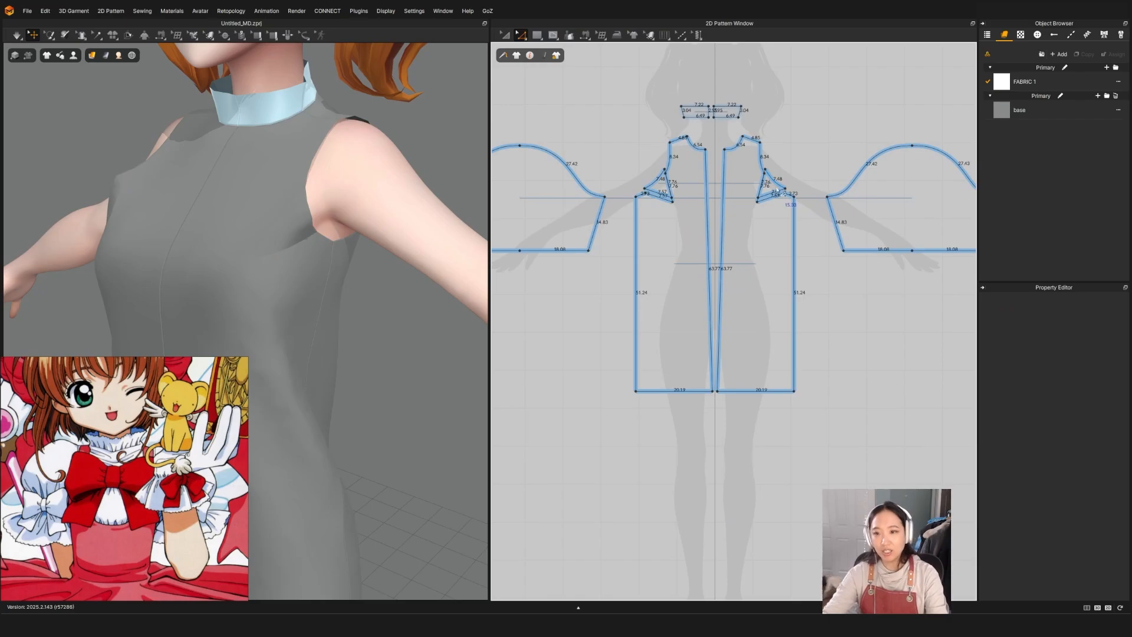
Delete the separated triangular dart wedges from both front body pieces.
key("a")
left_click(771, 183)
left_click(652, 185, "shift")
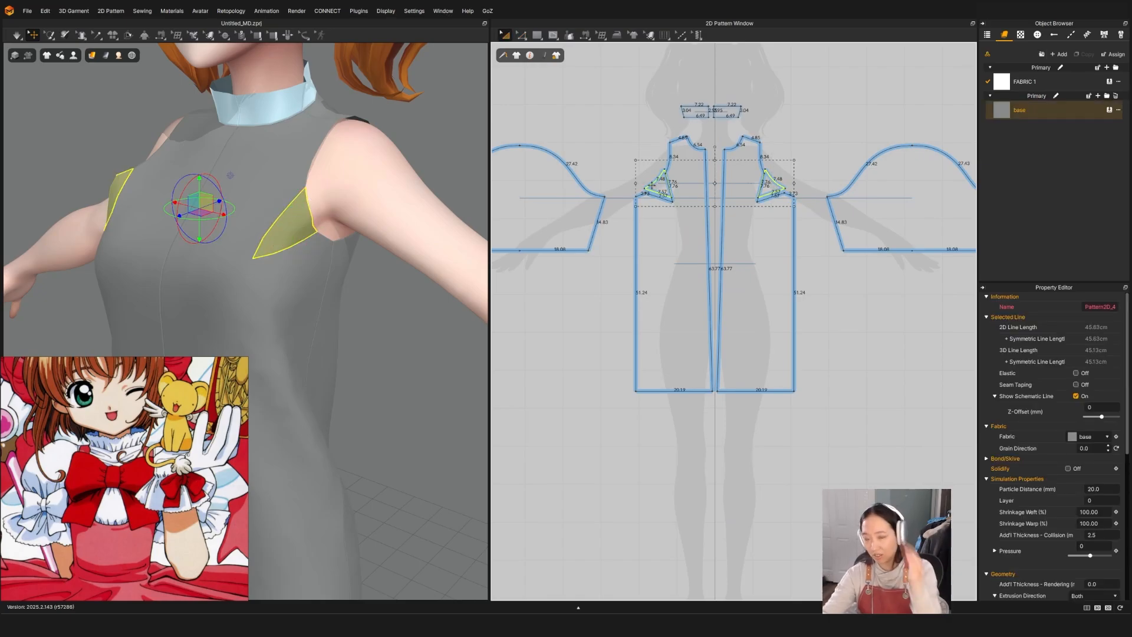
key("Delete")
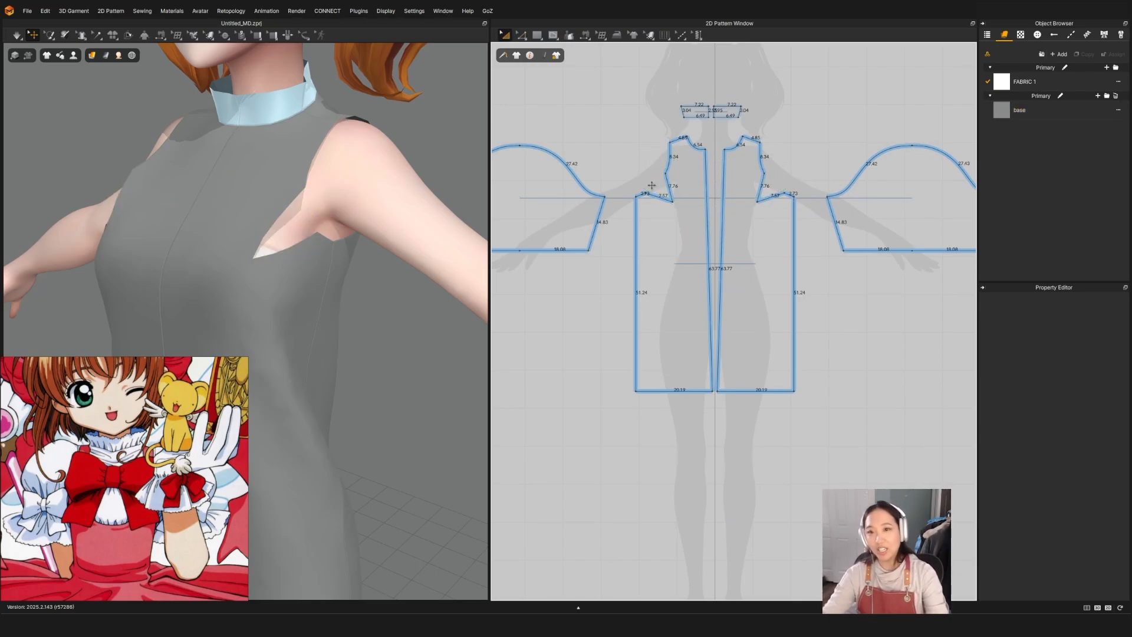
mouse_move(323, 293)
right_mouse_down()
mouse_move(390, 295)
mouse_move(330, 297)
right_mouse_up()
Sew the two dart legs of the front body piece together and simulate the garment to close the dart.
scroll(779, 183, "up", 5)
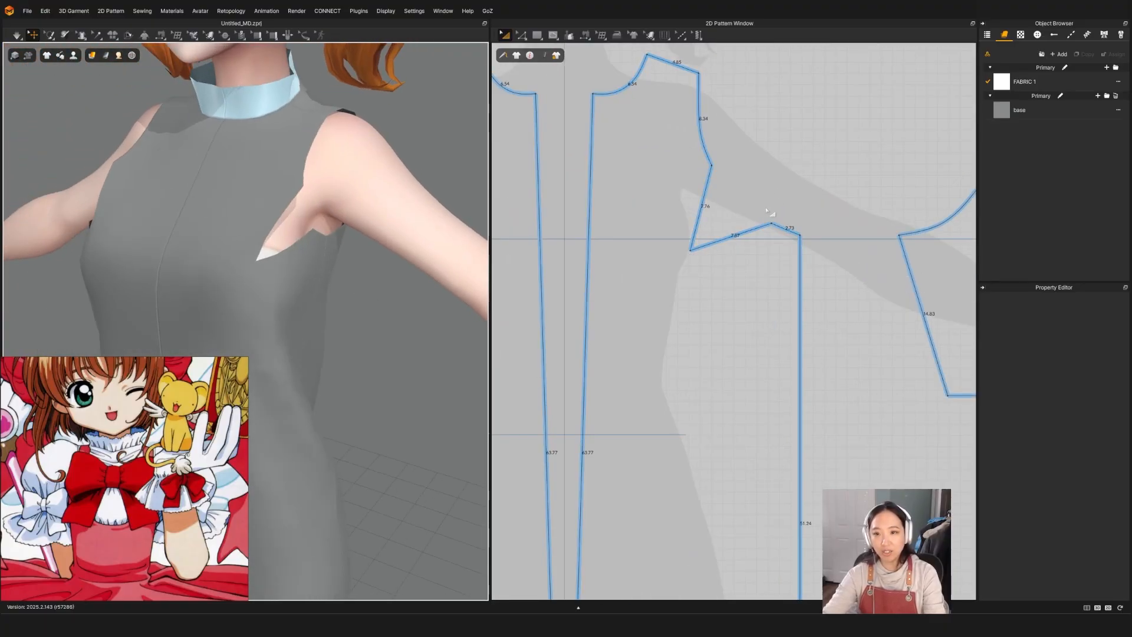
left_click(756, 202)
key("n")
left_click(707, 184)
left_click(731, 236)
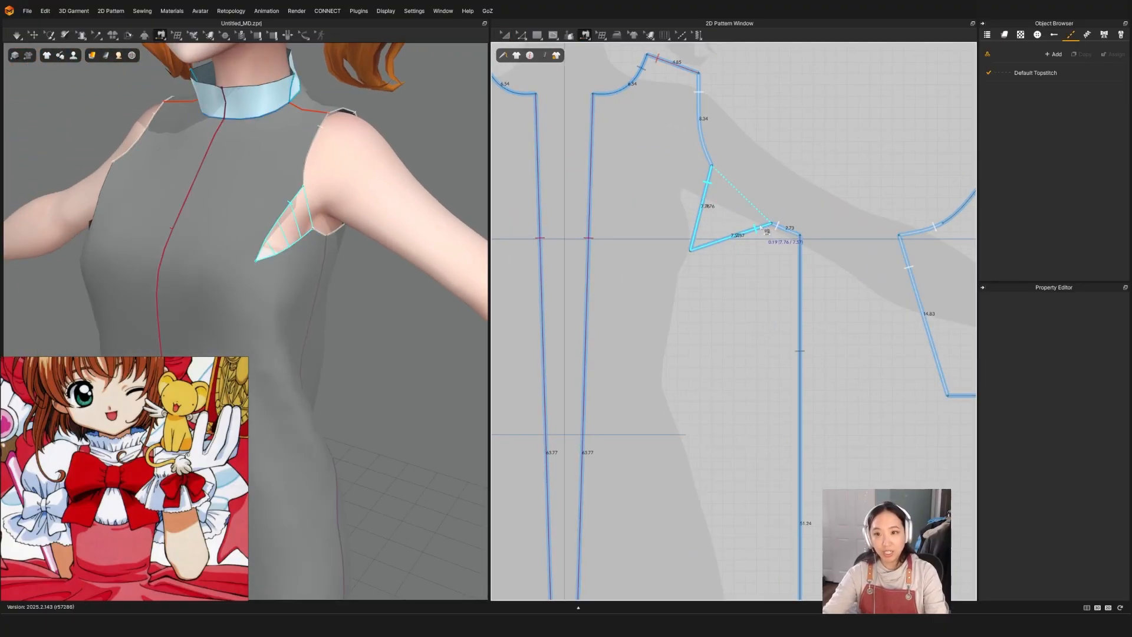
key("q")
key("space")
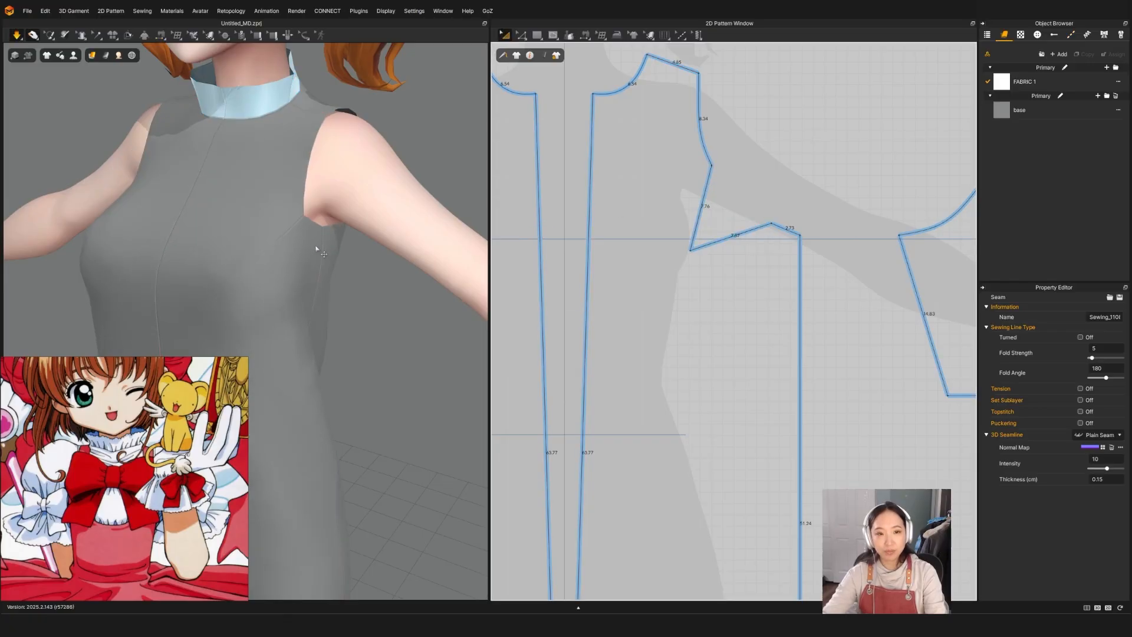
key("space")
Examine the fit of the darted bodice and armhole from the front and side.
scroll(310, 289, "down", 4)
right_click_drag(312, 295, 351, 224)
scroll(351, 229, "down", 3)
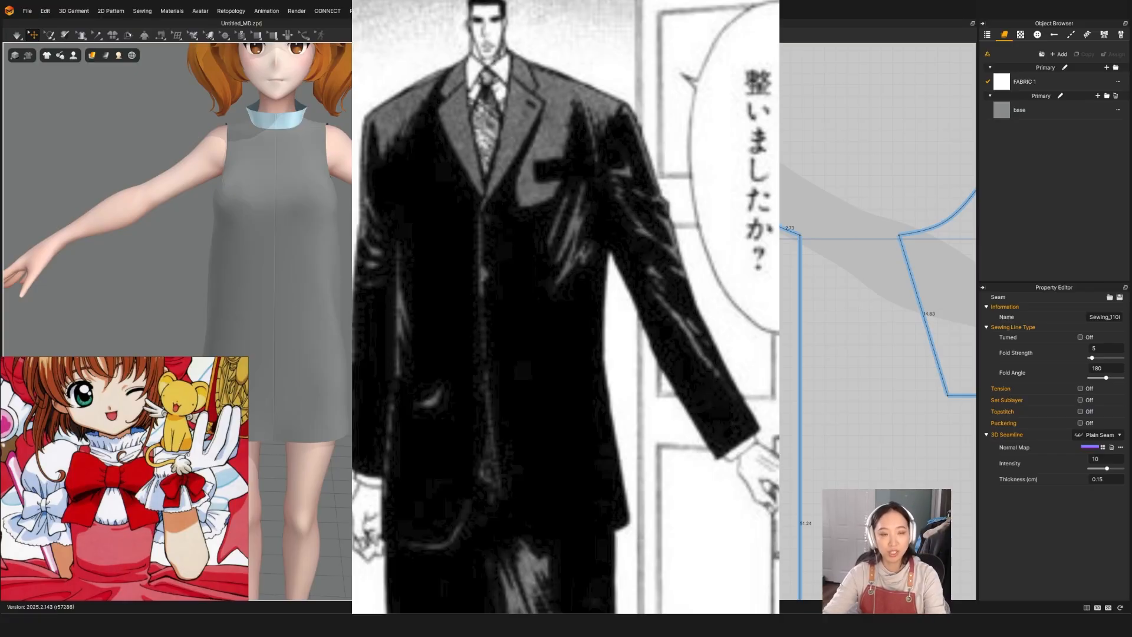
mouse_move(318, 253)
right_mouse_down()
mouse_move(309, 245)
mouse_move(303, 268)
right_mouse_up()
scroll(321, 240, "up", 3)
scroll(322, 240, "up", 1)
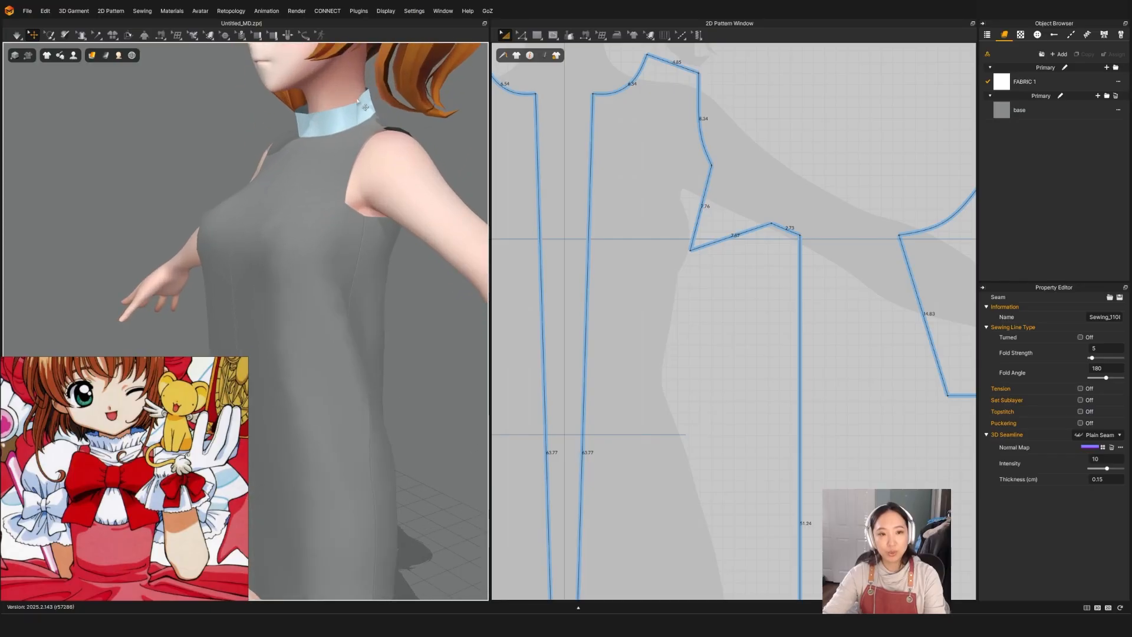
right_click_drag(374, 253, 341, 257)
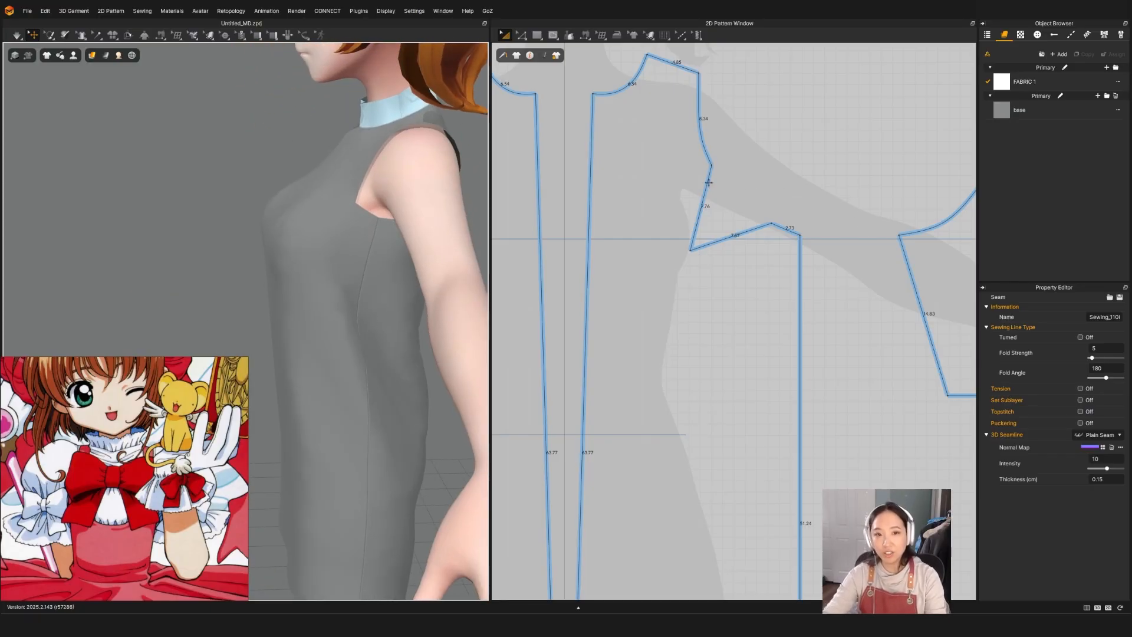
Move both armhole ends of the front piece's dart outward, making the upper leg about 8.9 cm and the lower leg about 8.7 cm.
scroll(740, 139, "up", 3)
left_click(736, 154)
key("v")
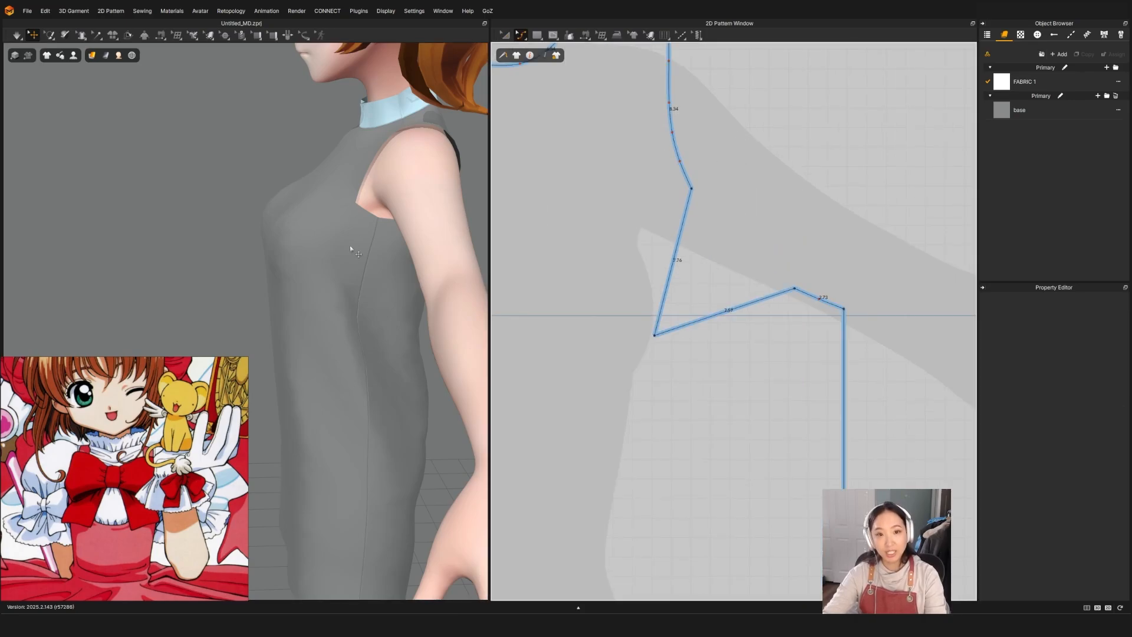
scroll(364, 204, "up", 3)
middle_click_drag(366, 201, 289, 313)
scroll(353, 274, "up", 1)
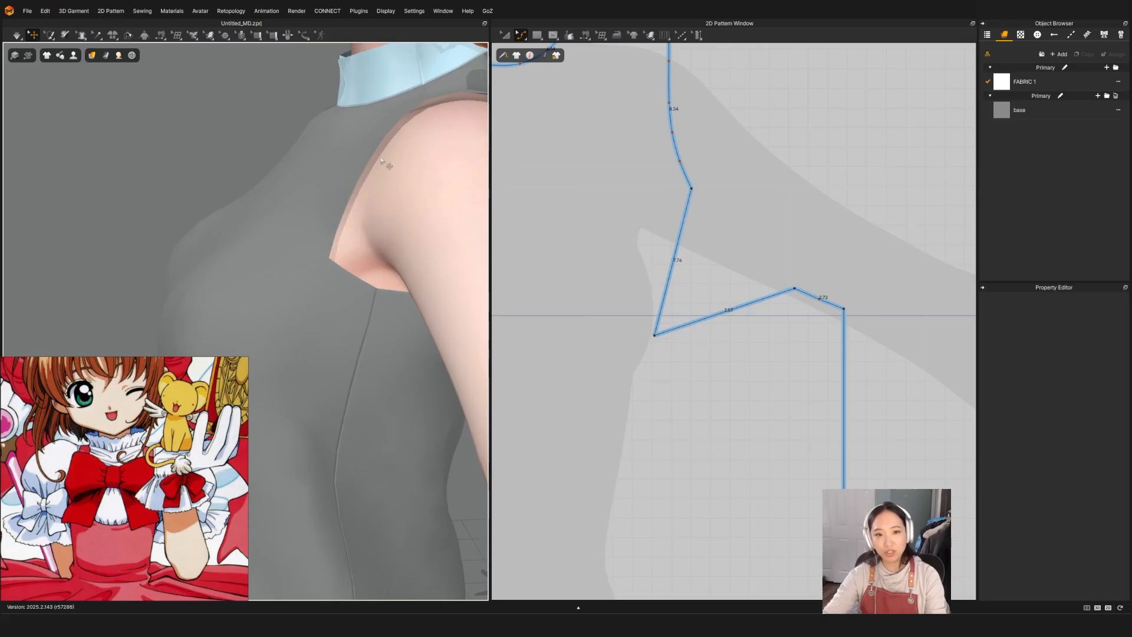
key("z")
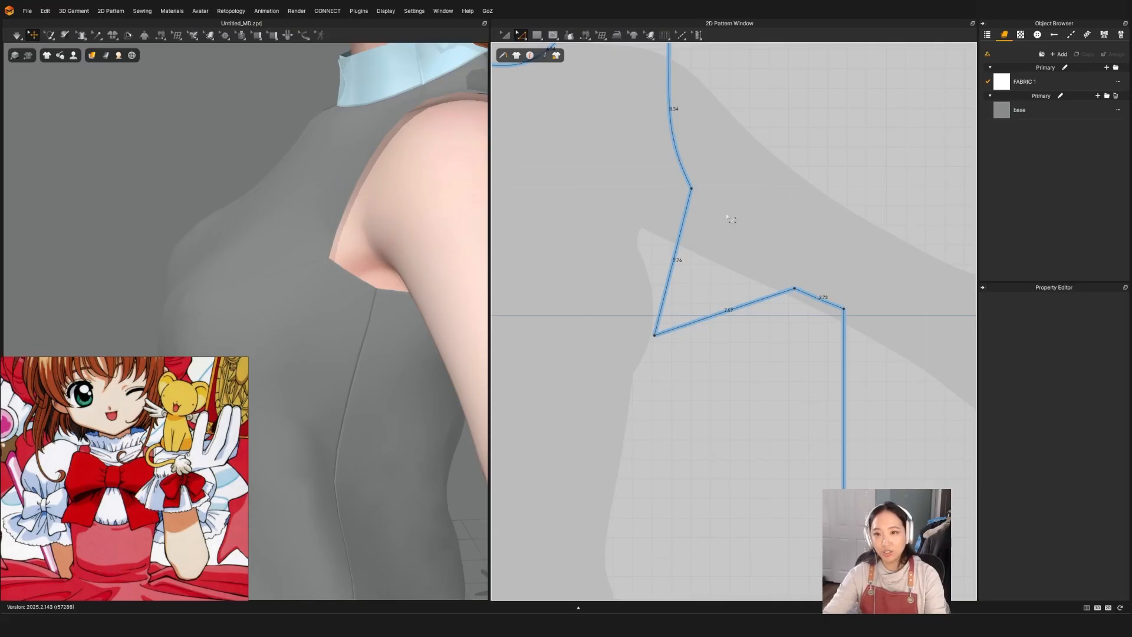
left_click(693, 191)
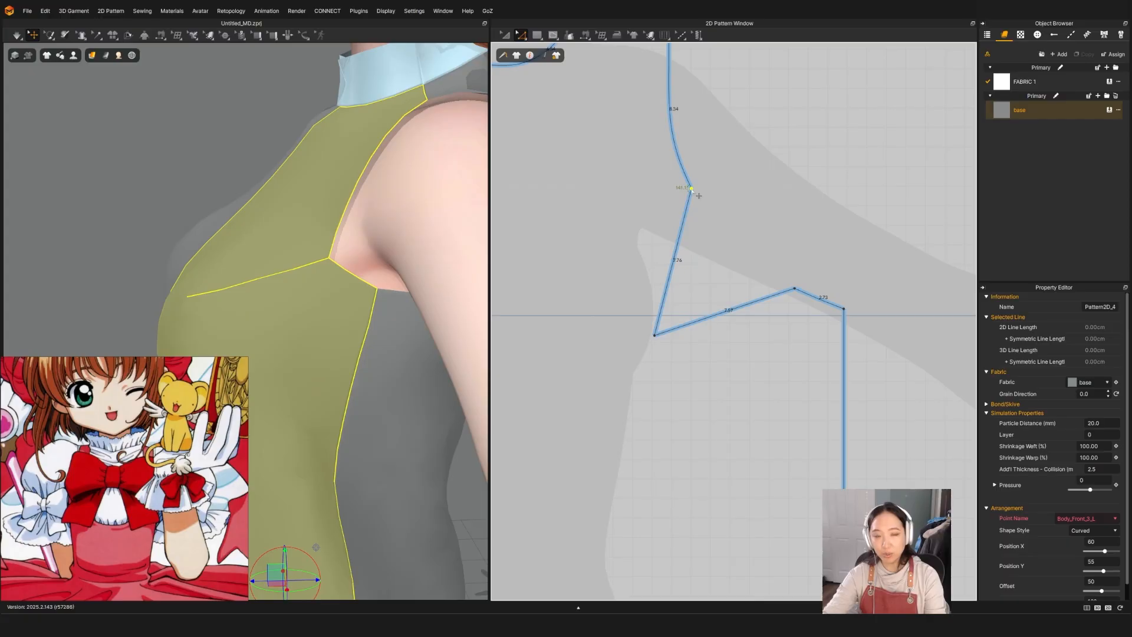
left_click_drag(691, 189, 708, 171)
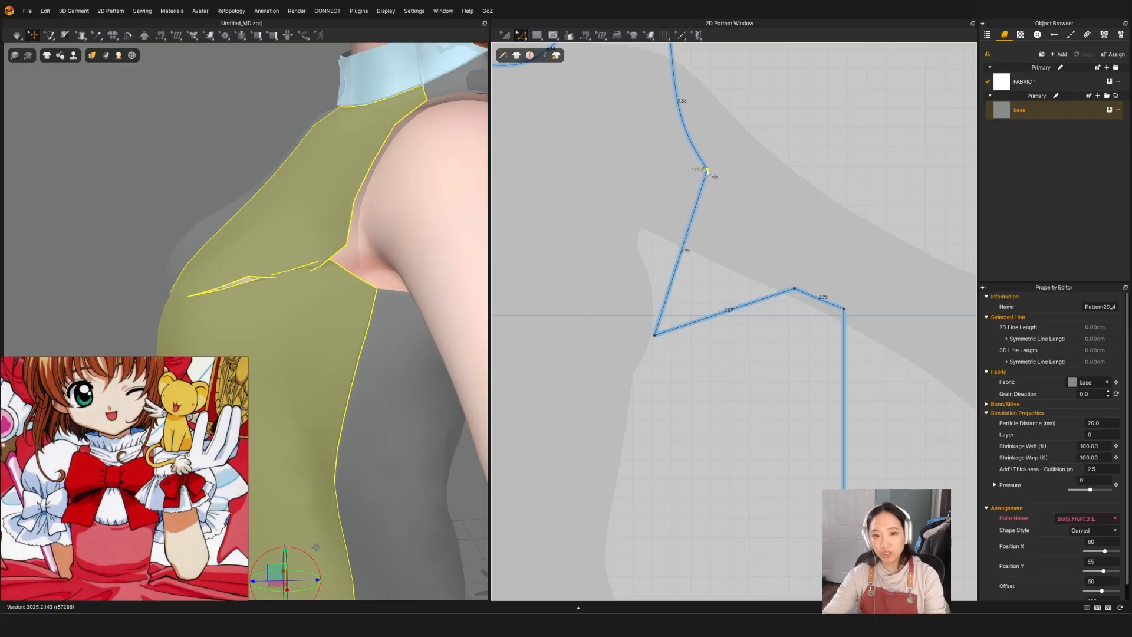
left_click_drag(795, 290, 808, 264)
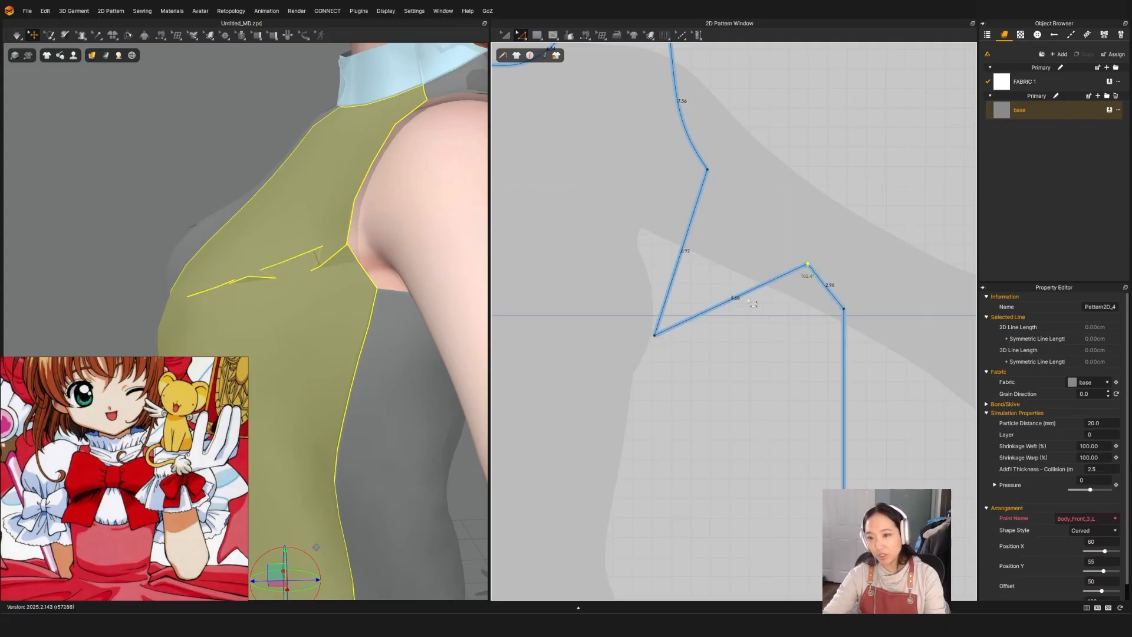
Compare the lengths of the upper and lower dart legs on the front body piece.
left_click(747, 296)
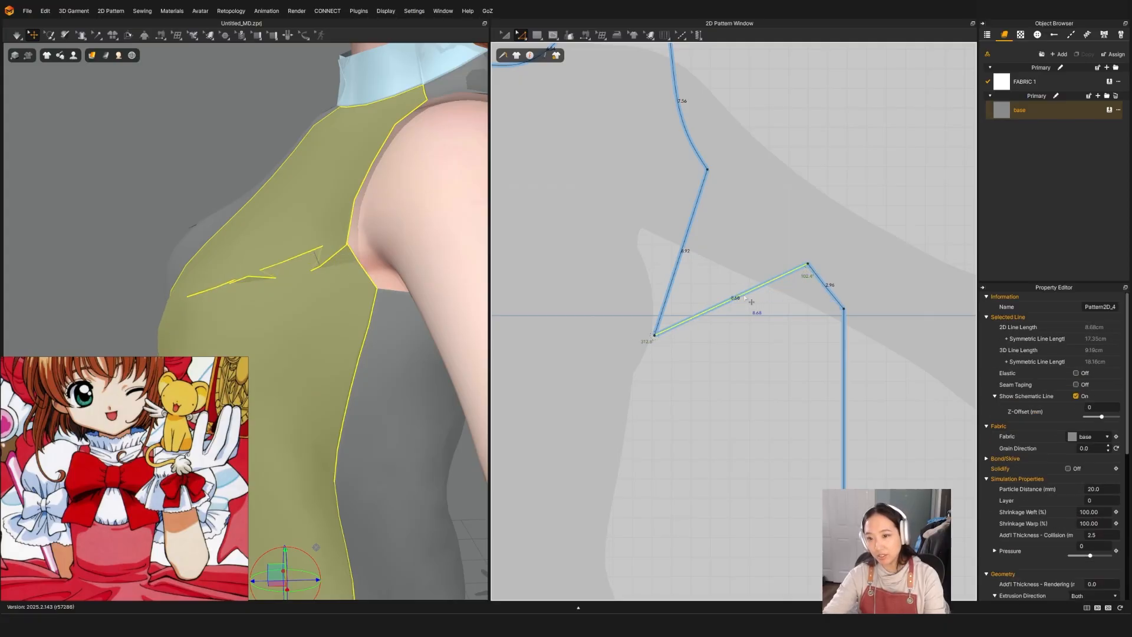
left_click(687, 244)
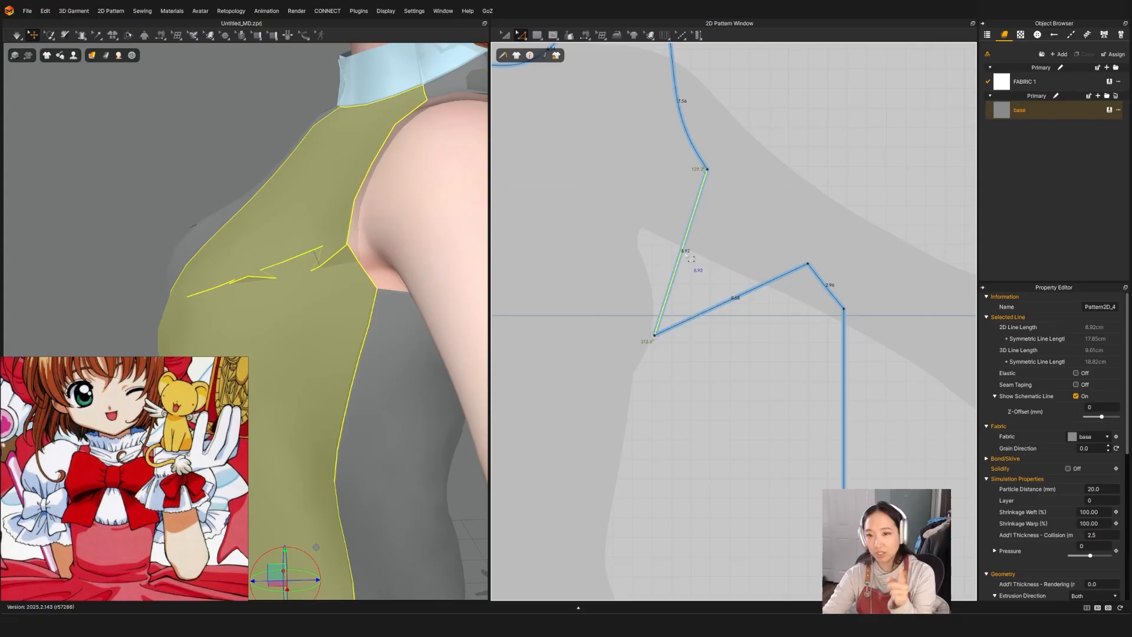
left_click(738, 299)
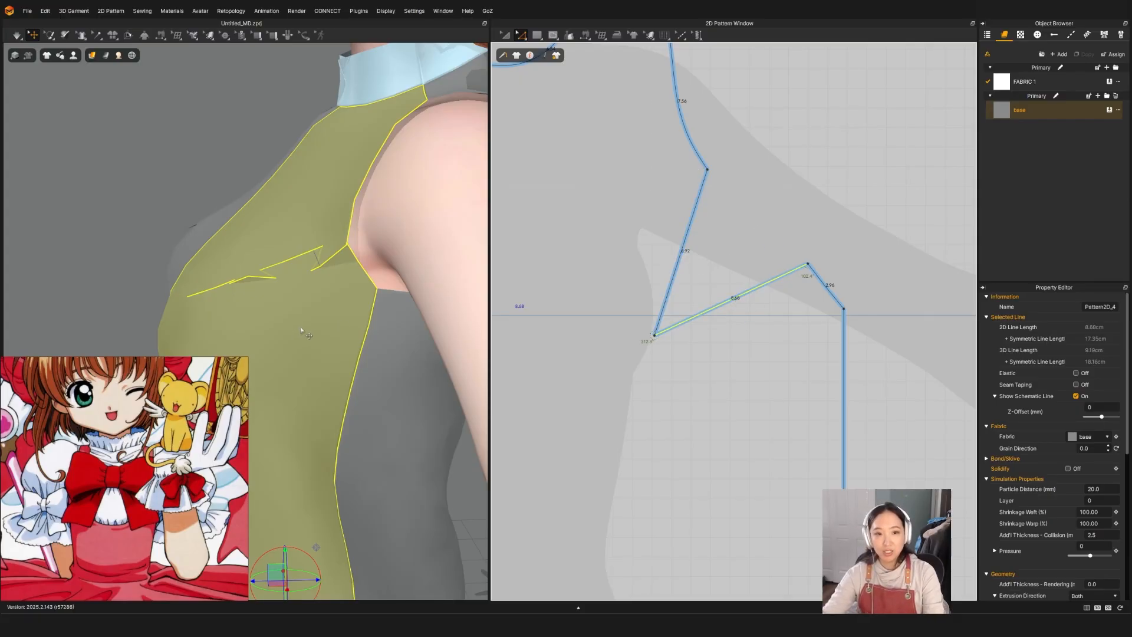
Simulate the garment with the extended dart and check the bodice's fit around the underarm.
key("space")
key("space")
scroll(394, 299, "down", 1)
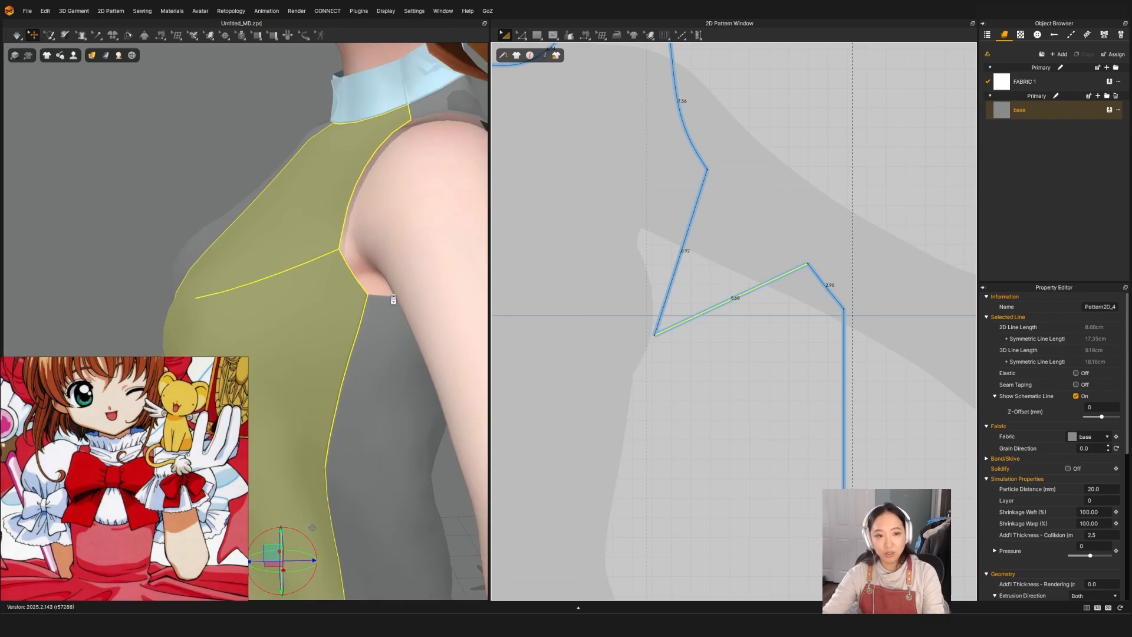
scroll(393, 299, "down", 5)
mouse_move(377, 298)
right_mouse_down()
mouse_move(330, 295)
mouse_move(365, 295)
right_mouse_up()
scroll(315, 290, "up", 5)
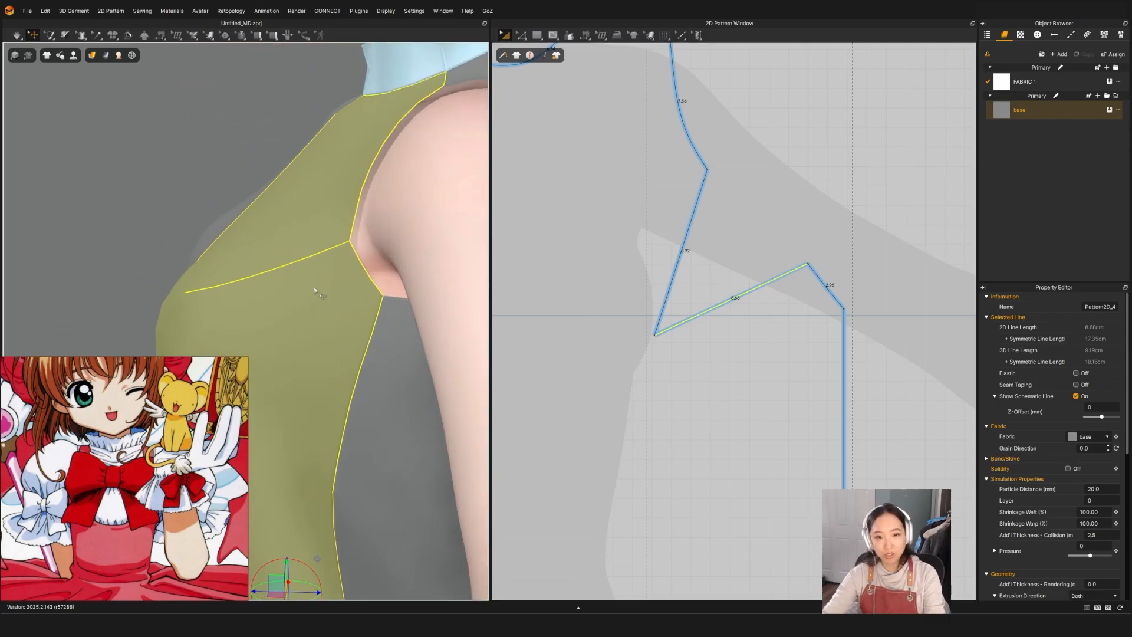
Curve the short underarm edge below the dart inward, flatten it near the side seam, and simulate the garment.
left_click(741, 167)
right_click_drag(741, 170, 750, 230)
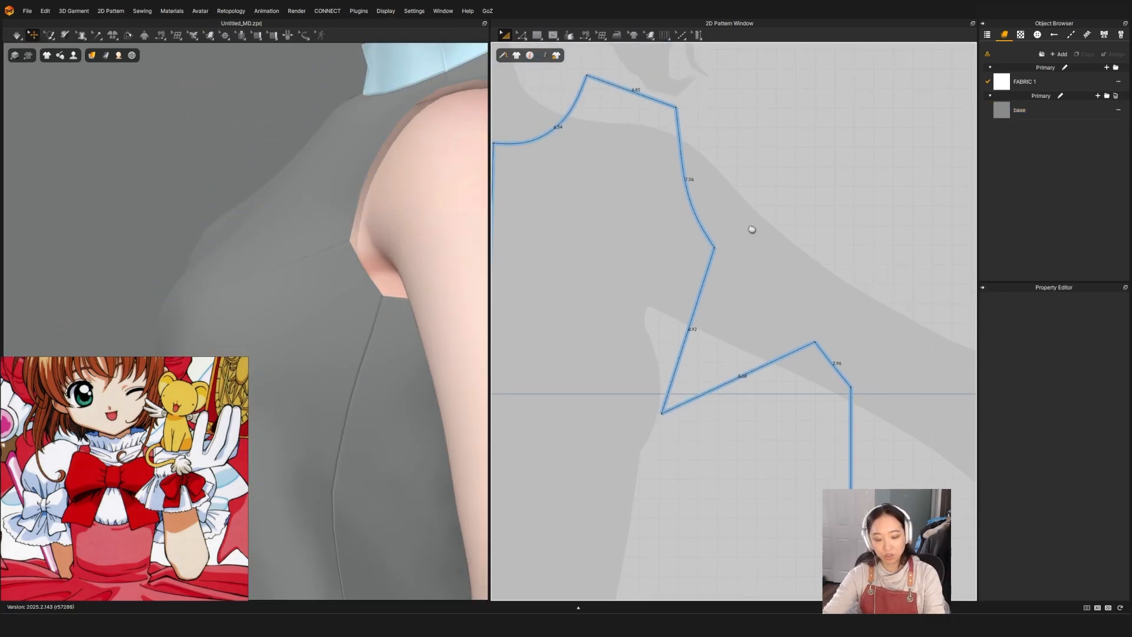
key("z")
scroll(720, 216, "up", 2)
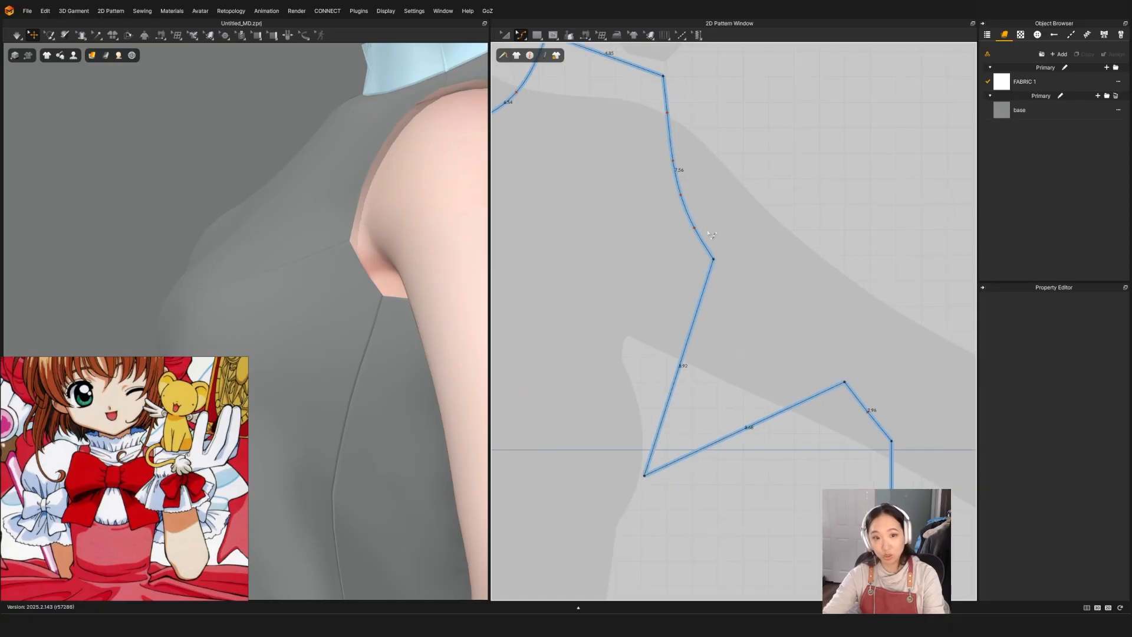
right_click_drag(870, 377, 827, 319)
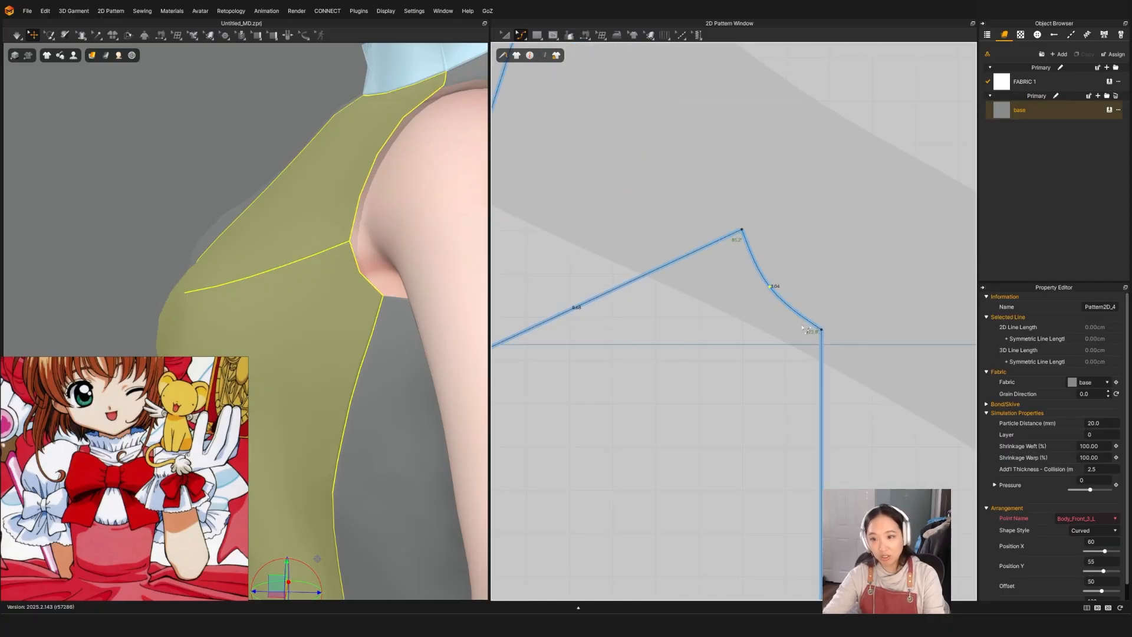
scroll(794, 305, "up", 2)
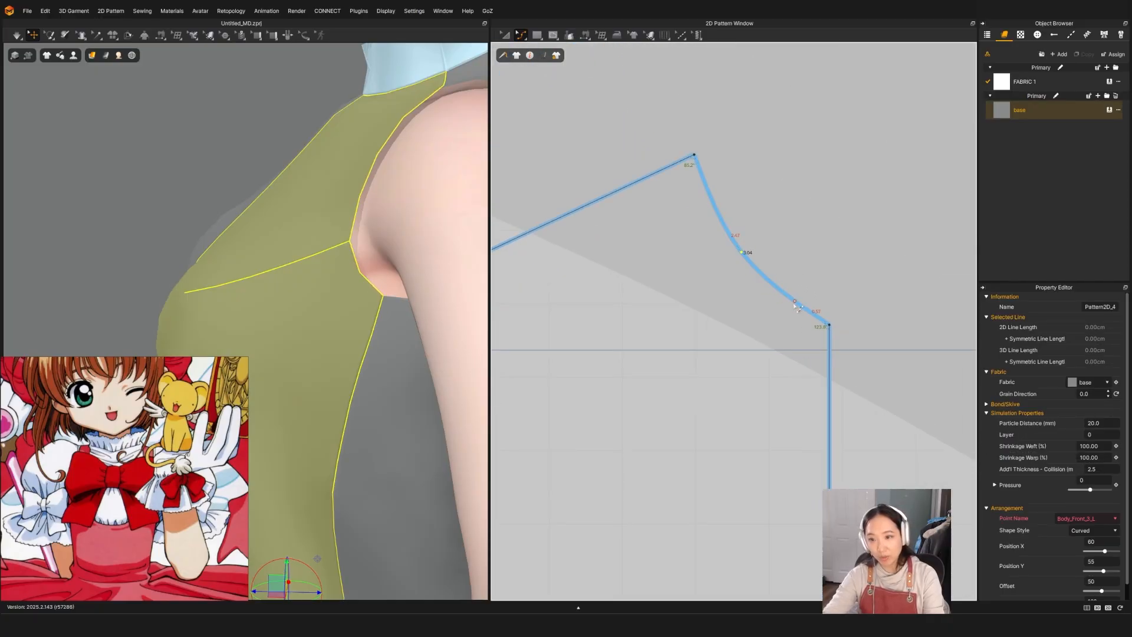
left_click_drag(797, 307, 801, 329)
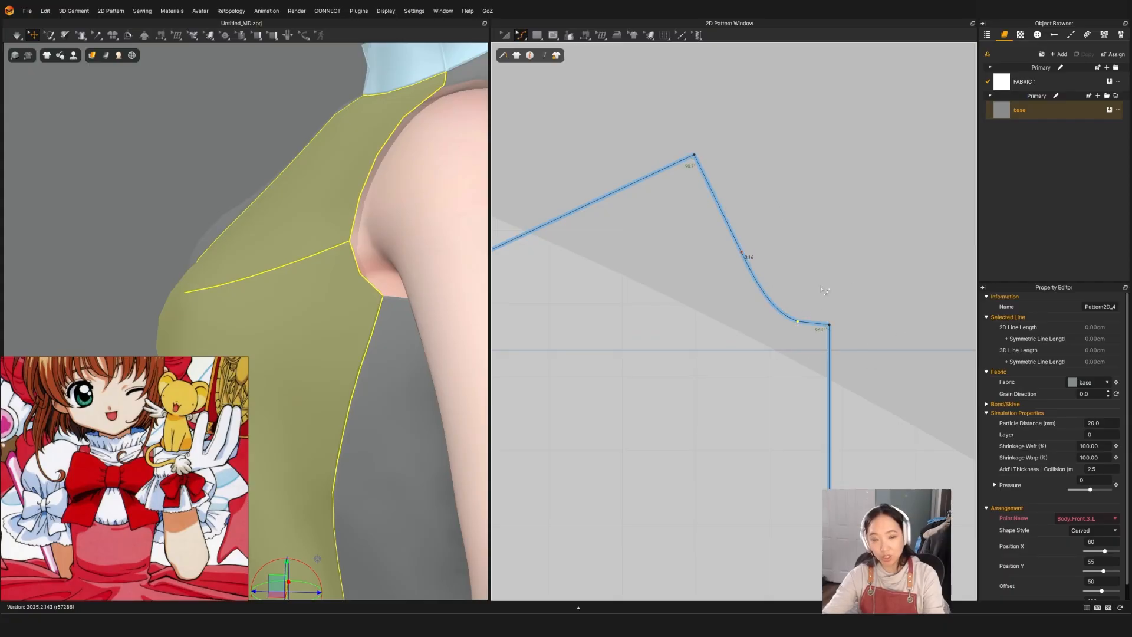
key("a")
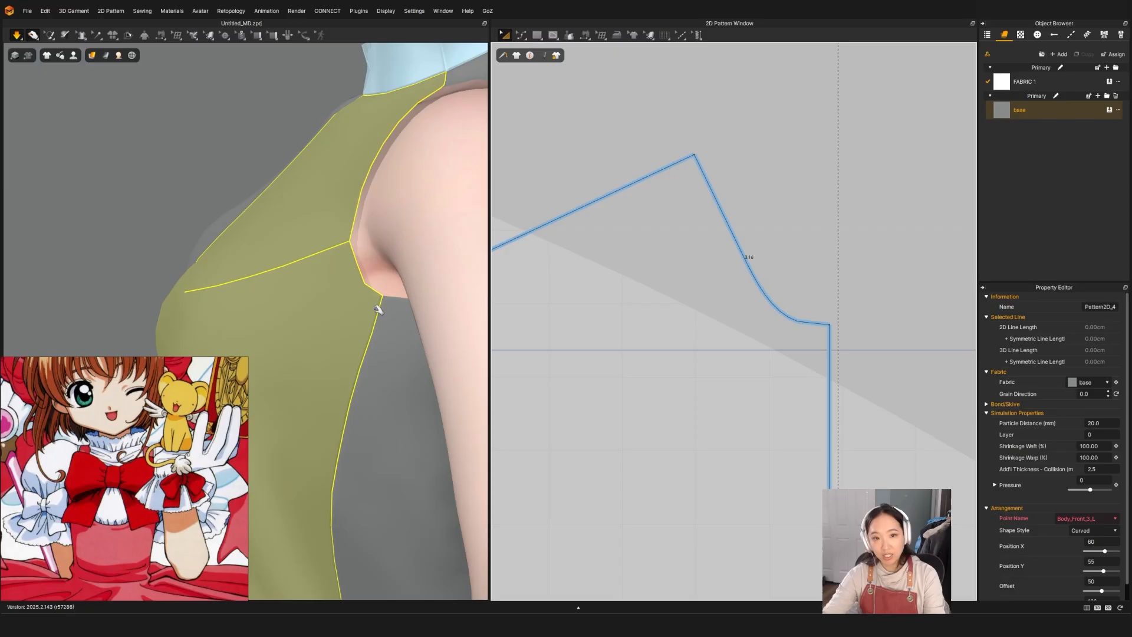
key("space")
scroll(378, 310, "down", 5)
right_click_drag(378, 309, 320, 318)
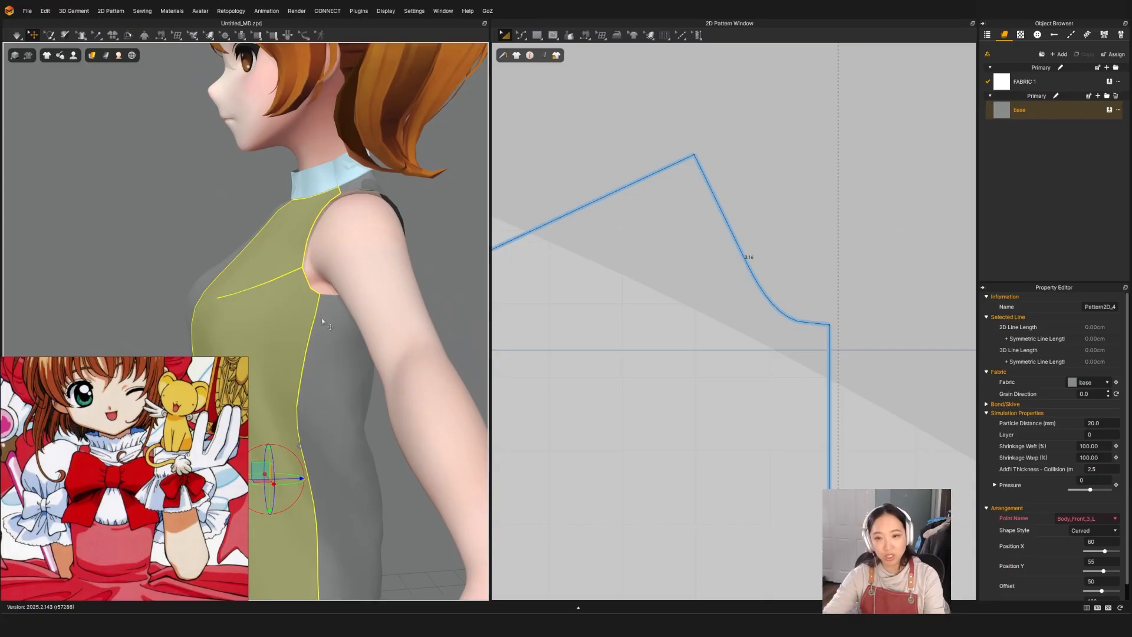
Set the particle distance of both front body pieces to 10 mm and simulate the garment.
scroll(832, 198, "down", 6)
scroll(742, 319, "up", 3)
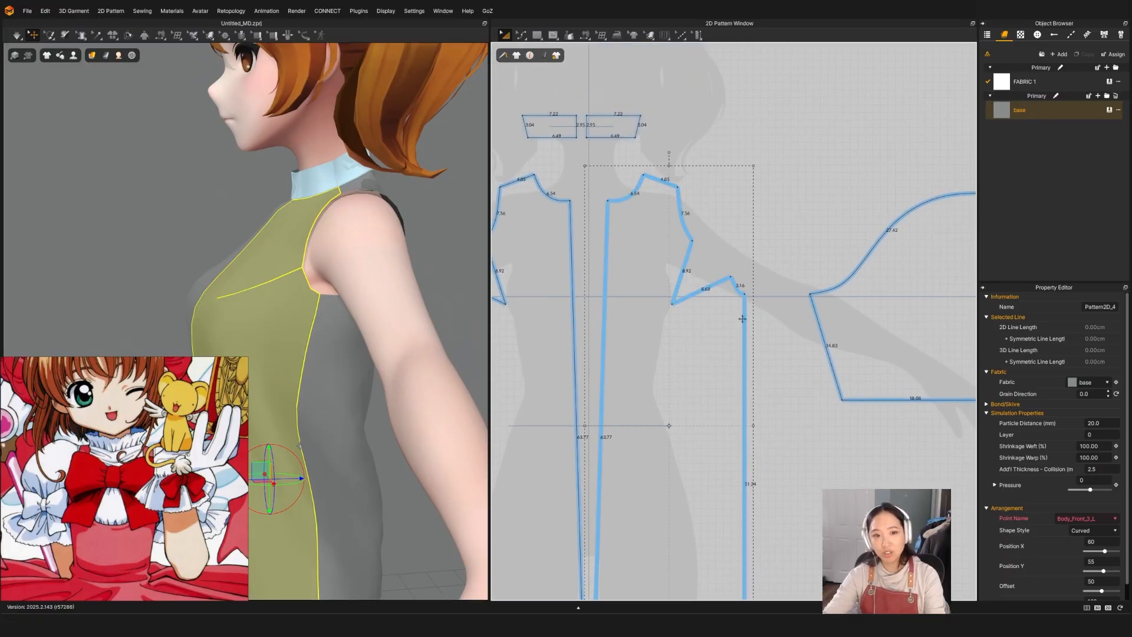
scroll(742, 318, "down", 2)
left_click(717, 356)
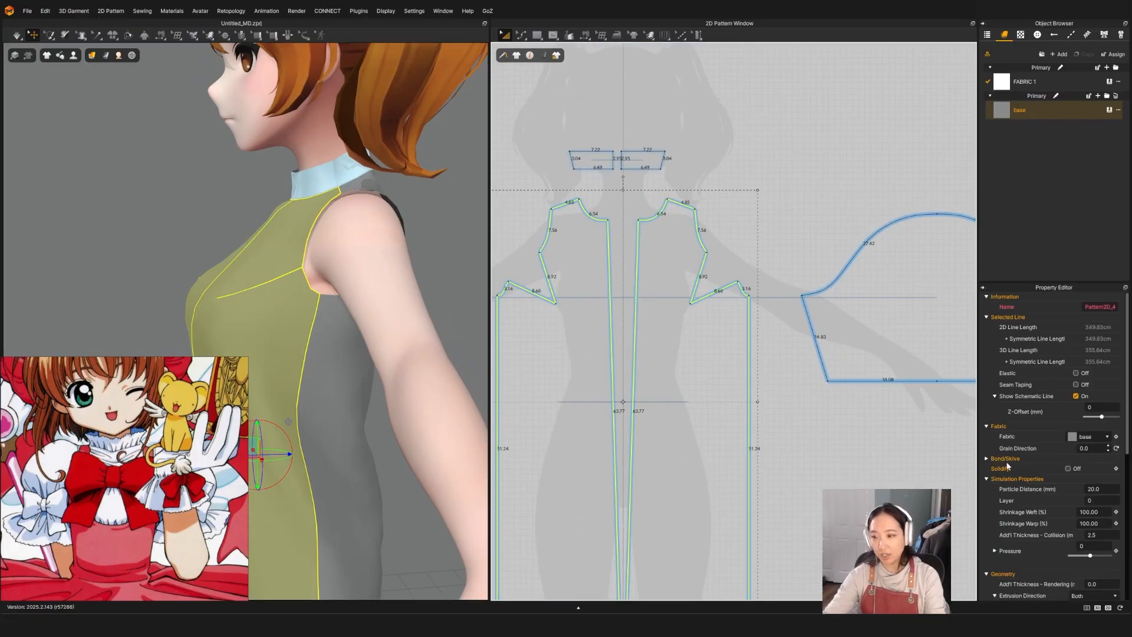
double_click(1110, 488)
type("10")
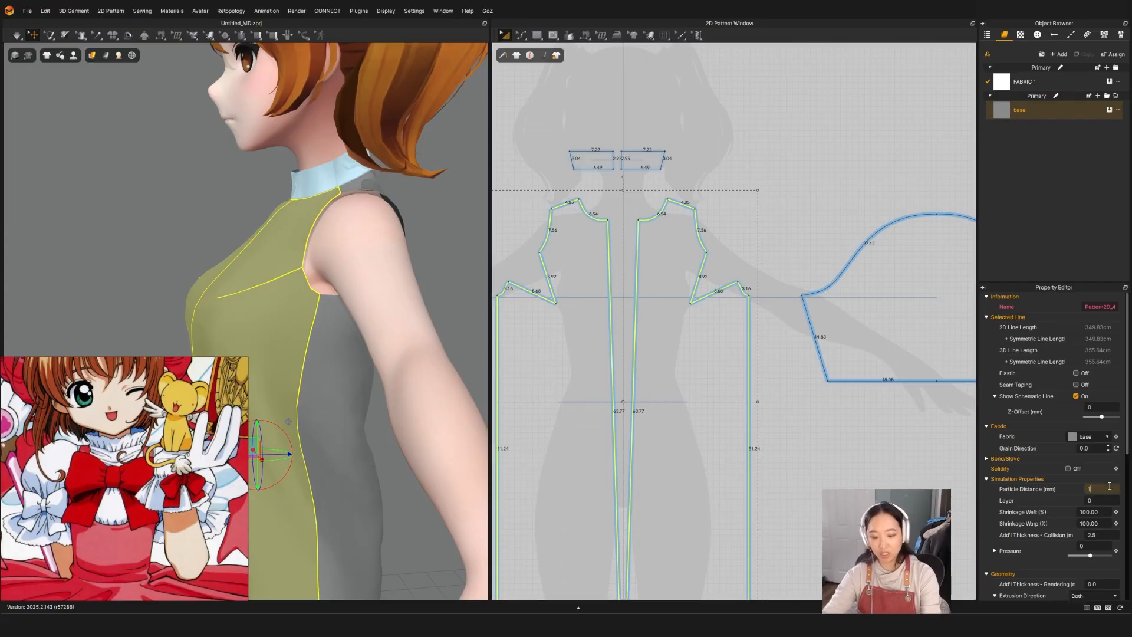
key("Return")
key("space")
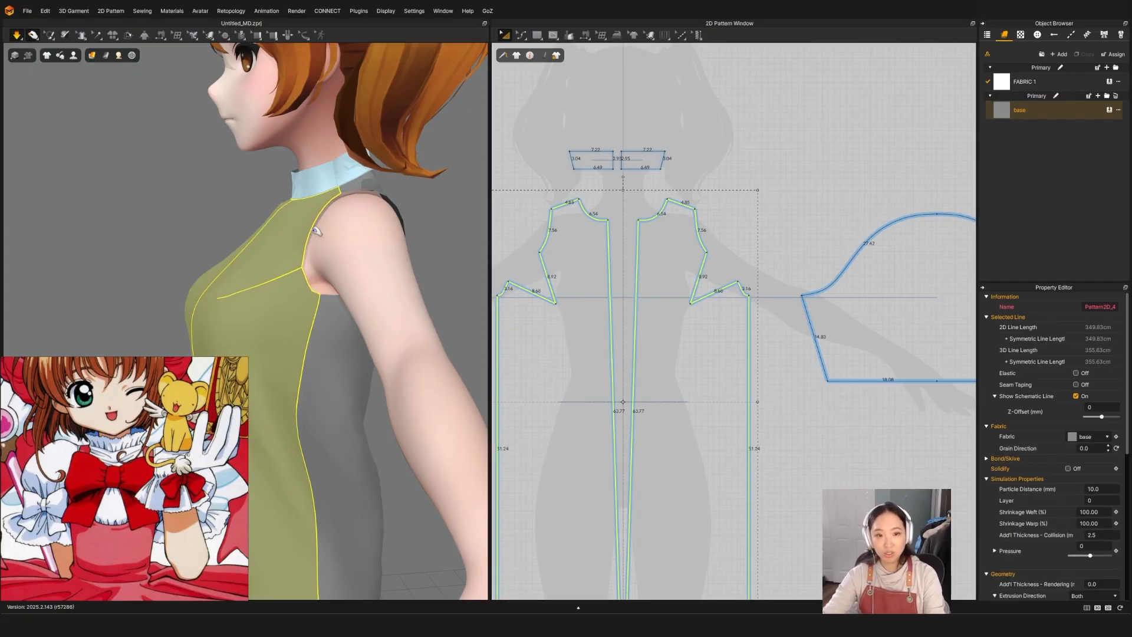
key("space")
Smooth the upper part of the underarm curve below the dart and simulate the garment again.
scroll(330, 292, "up", 2)
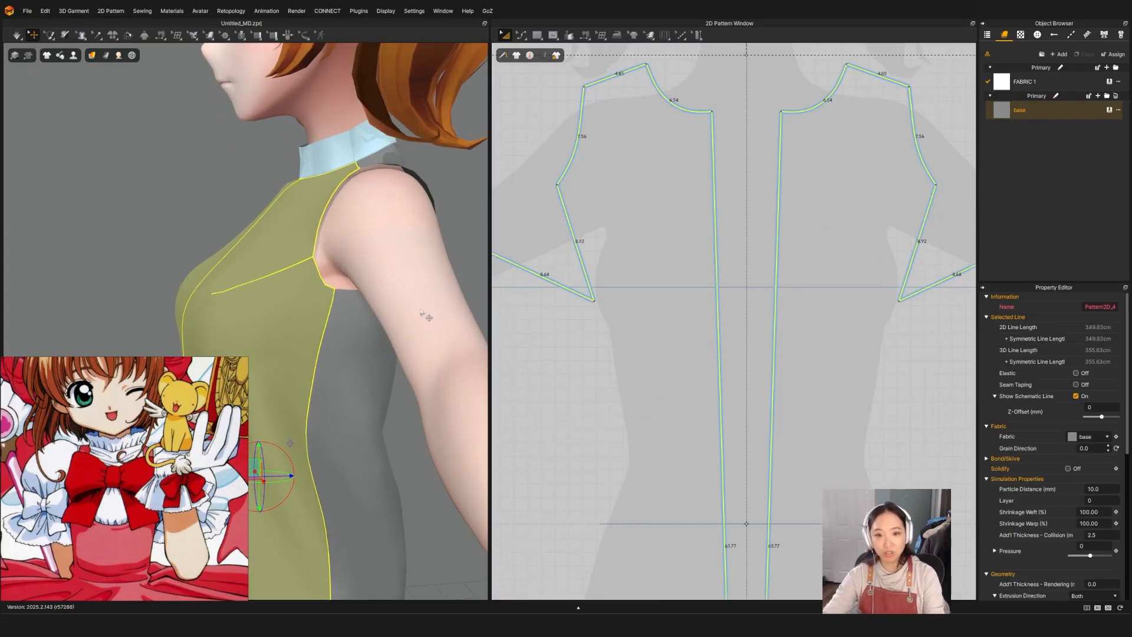
scroll(809, 223, "up", 5)
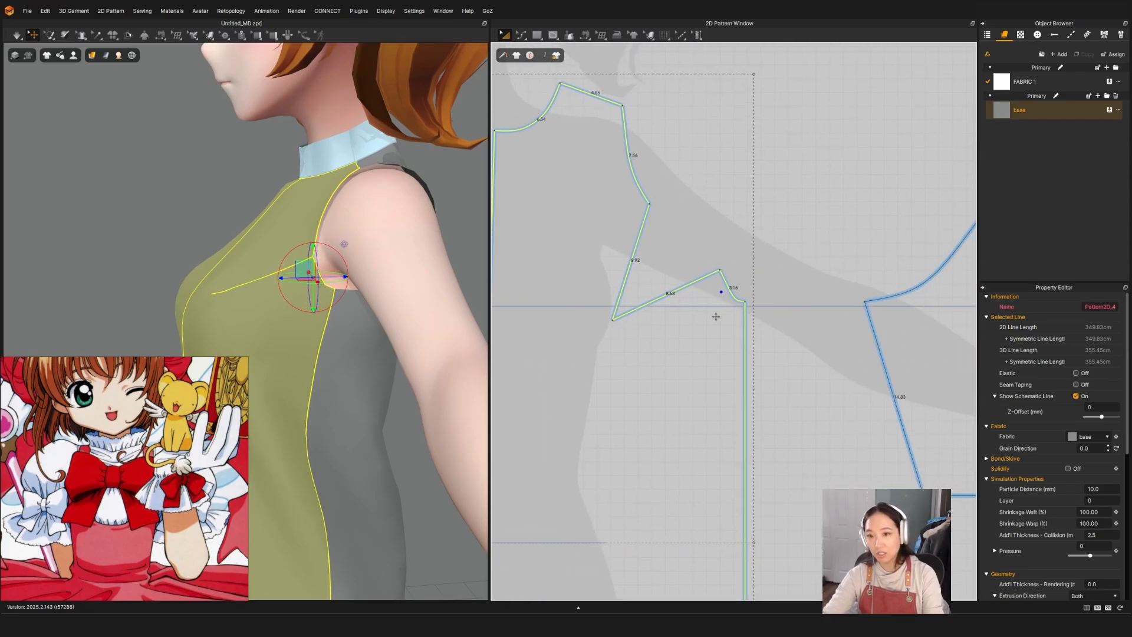
left_click(809, 223)
key("z")
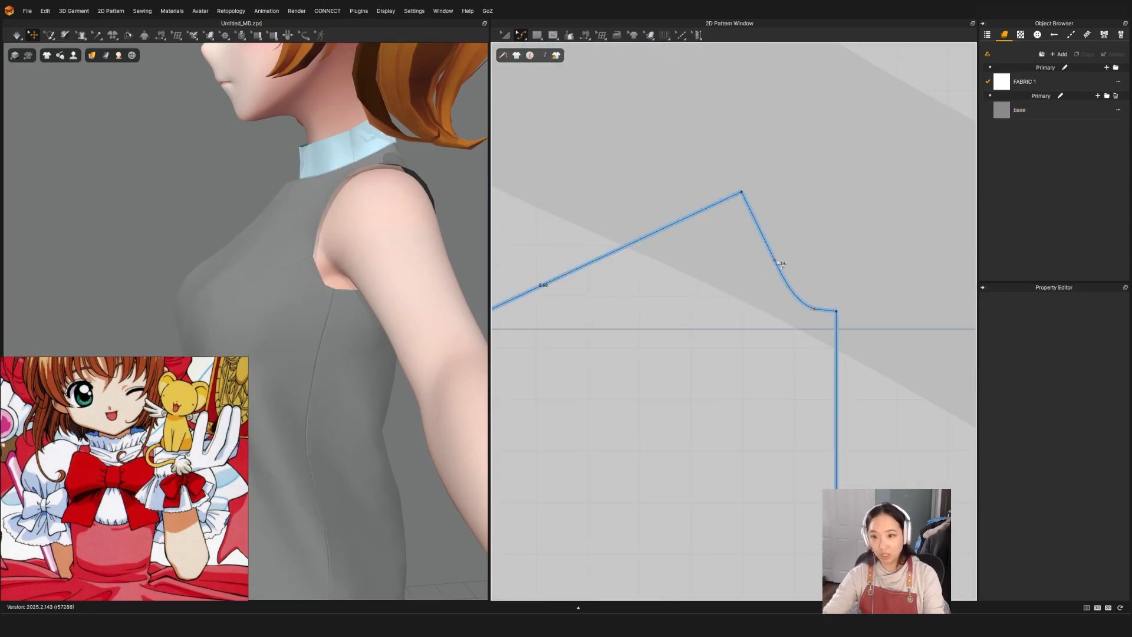
left_click(317, 289)
key("space")
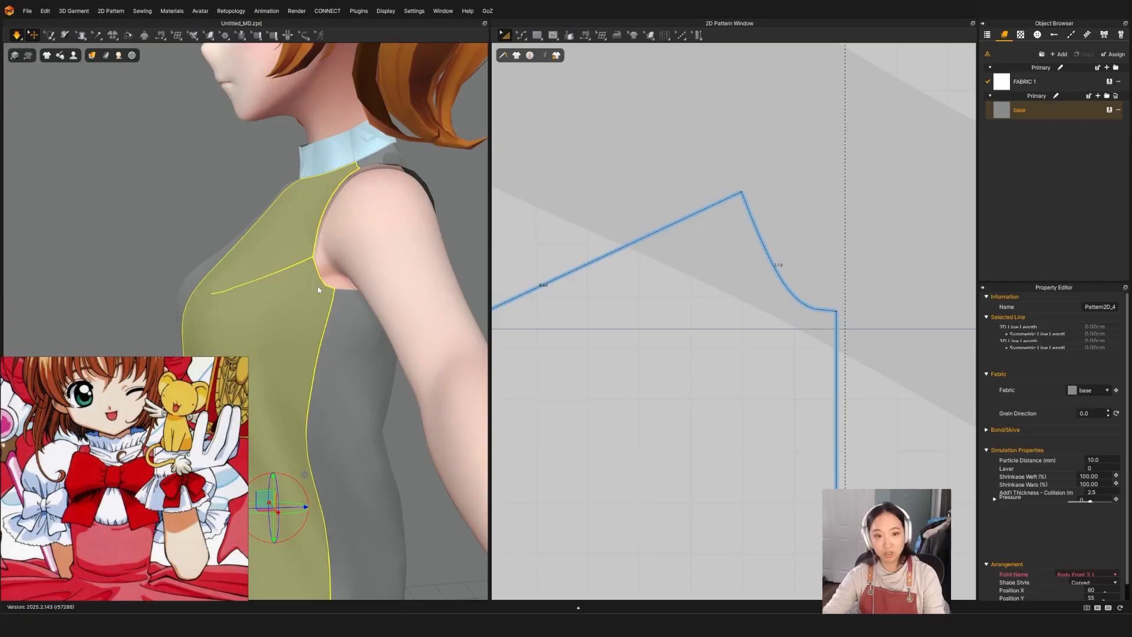
Set the particle distance of both front body pieces to 5 mm and simulate the garment.
scroll(655, 253, "down", 10)
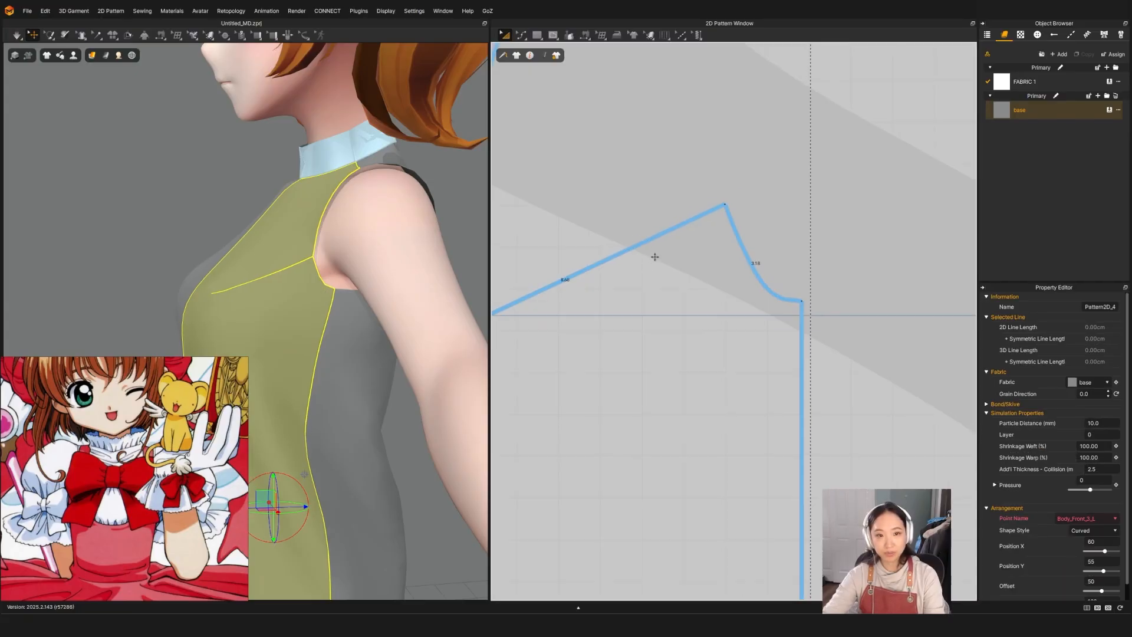
left_click(589, 397)
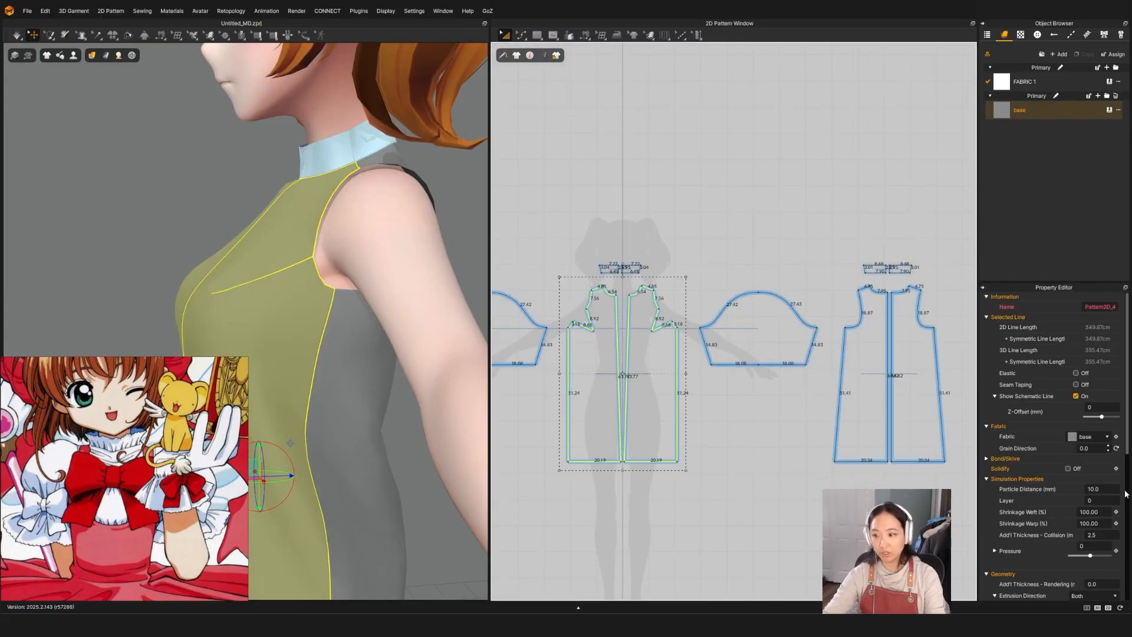
double_click(1113, 485)
type("5")
key("Return")
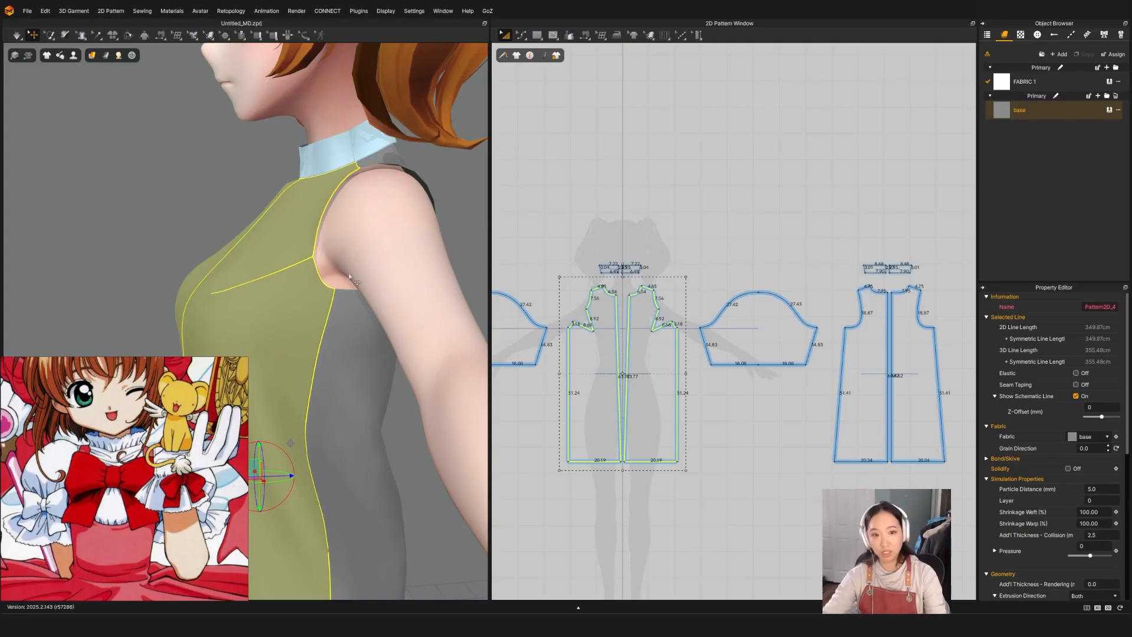
key("space")
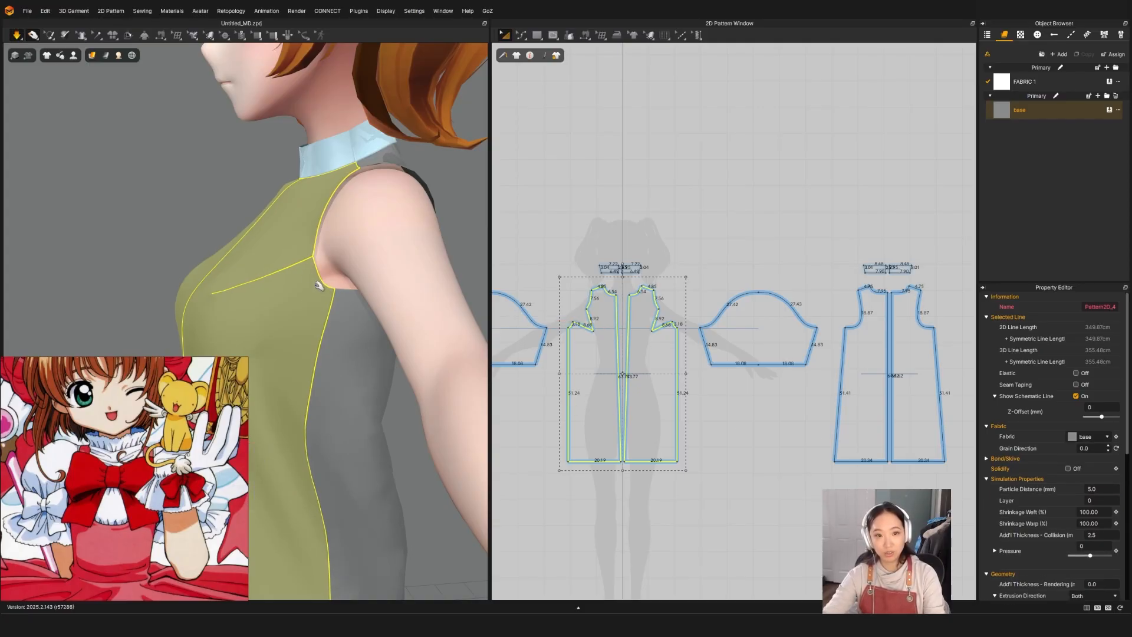
key("space")
scroll(338, 260, "up", 3)
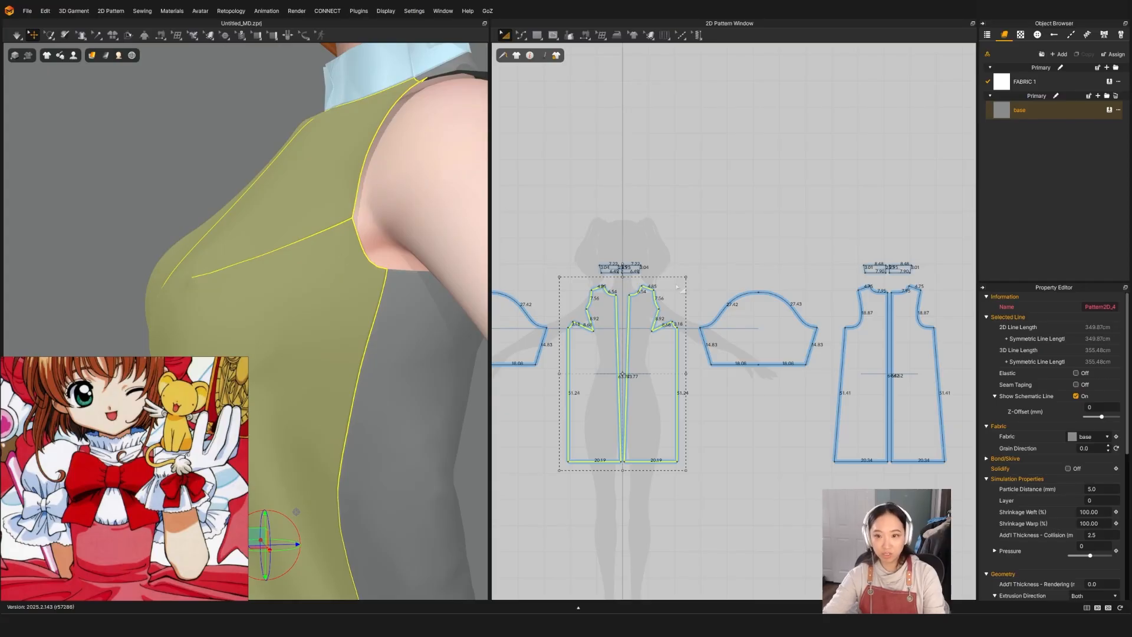
Adjust the curve points of the underarm edge below the dart for a rounder armhole and simulate the garment.
scroll(652, 301, "up", 8)
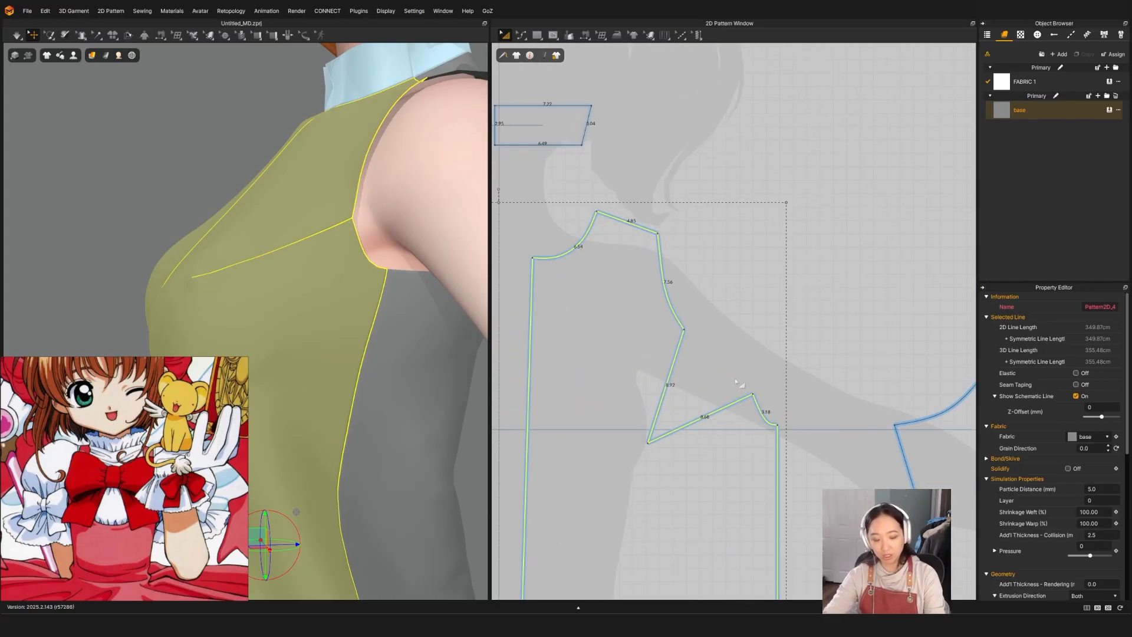
key("z")
scroll(753, 386, "up", 3)
left_click(799, 418)
left_click(767, 434)
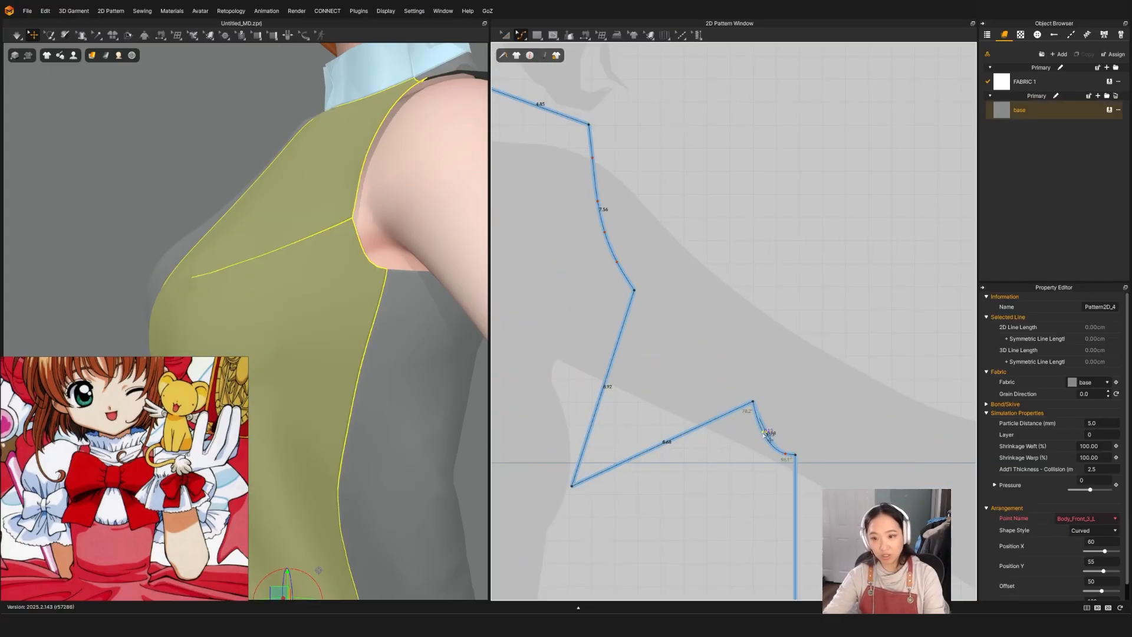
key("a")
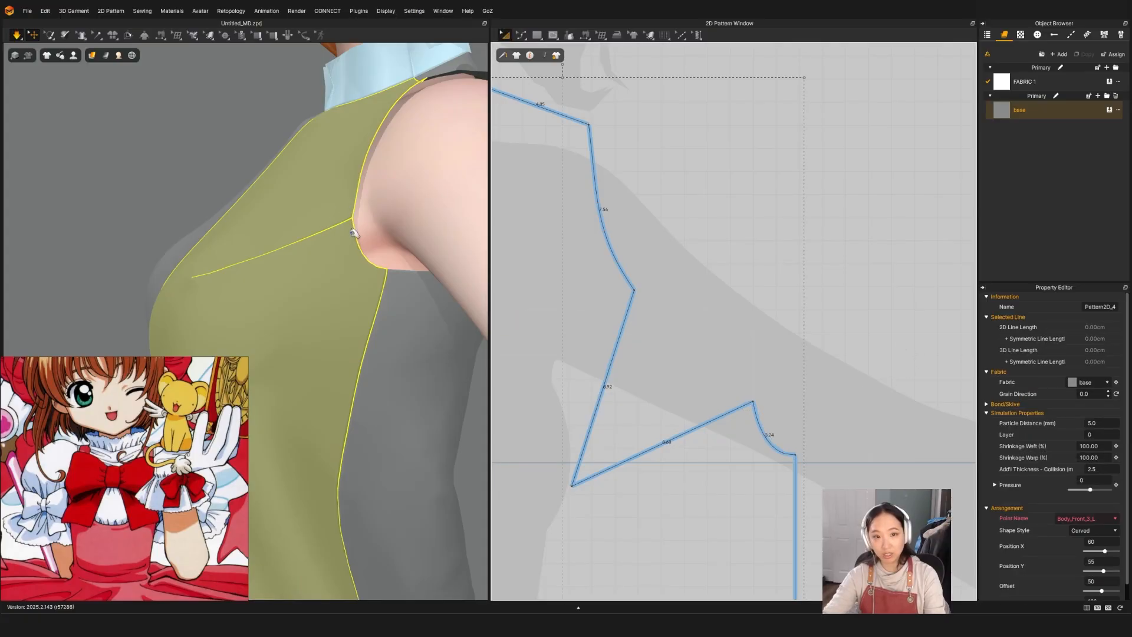
left_click(640, 252)
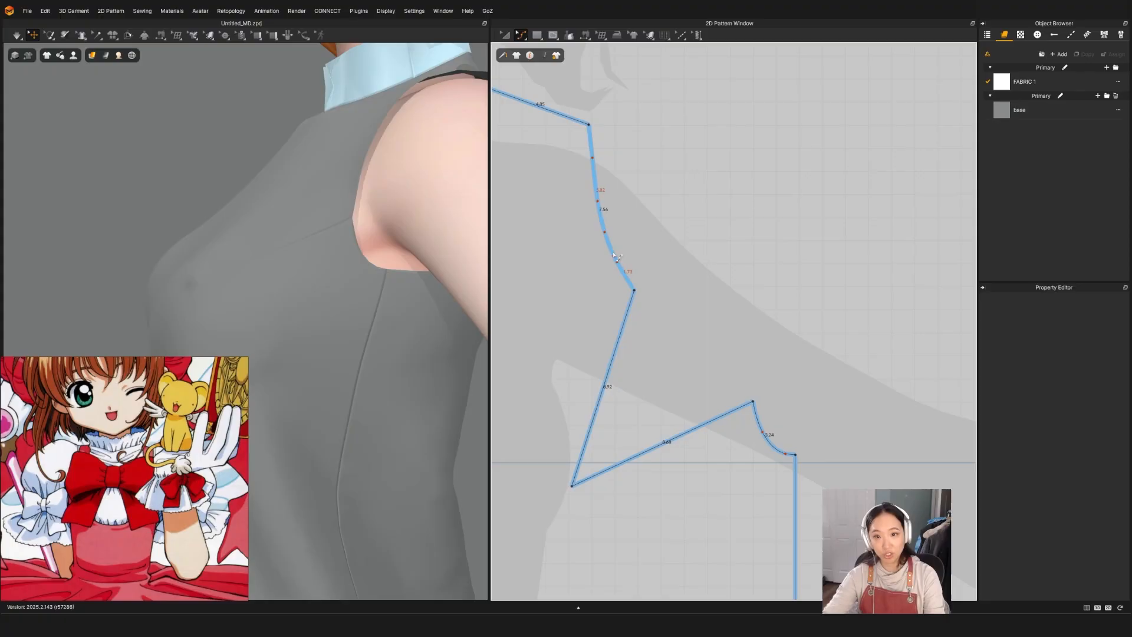
Finish smoothing the front armhole curve above the dart, simulate, and check the dress from the front.
left_click(350, 157)
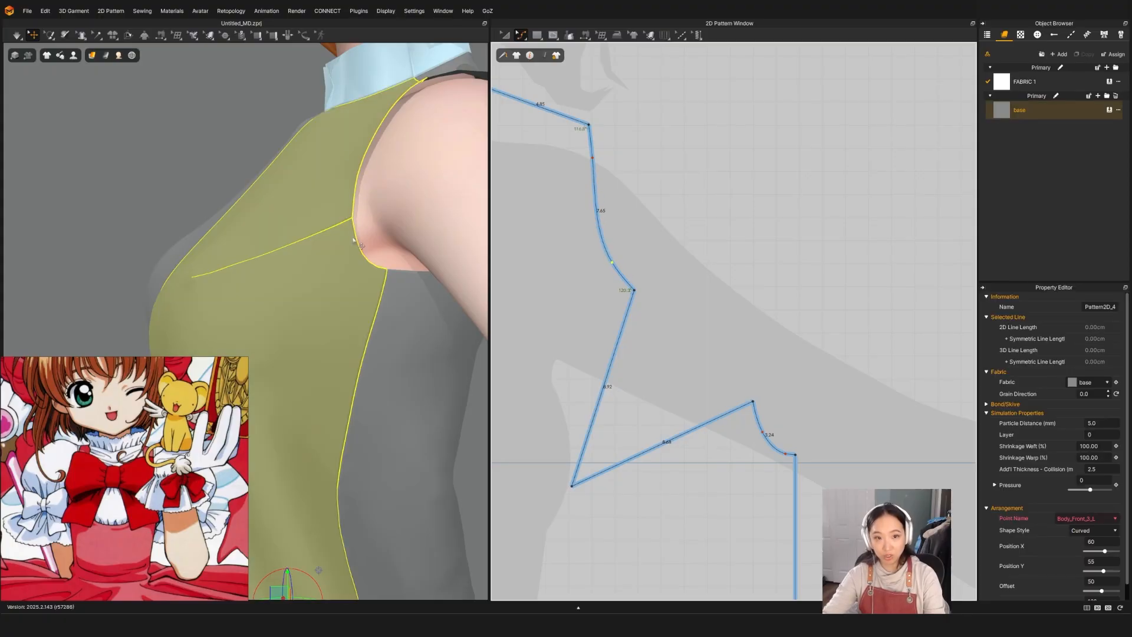
key("a")
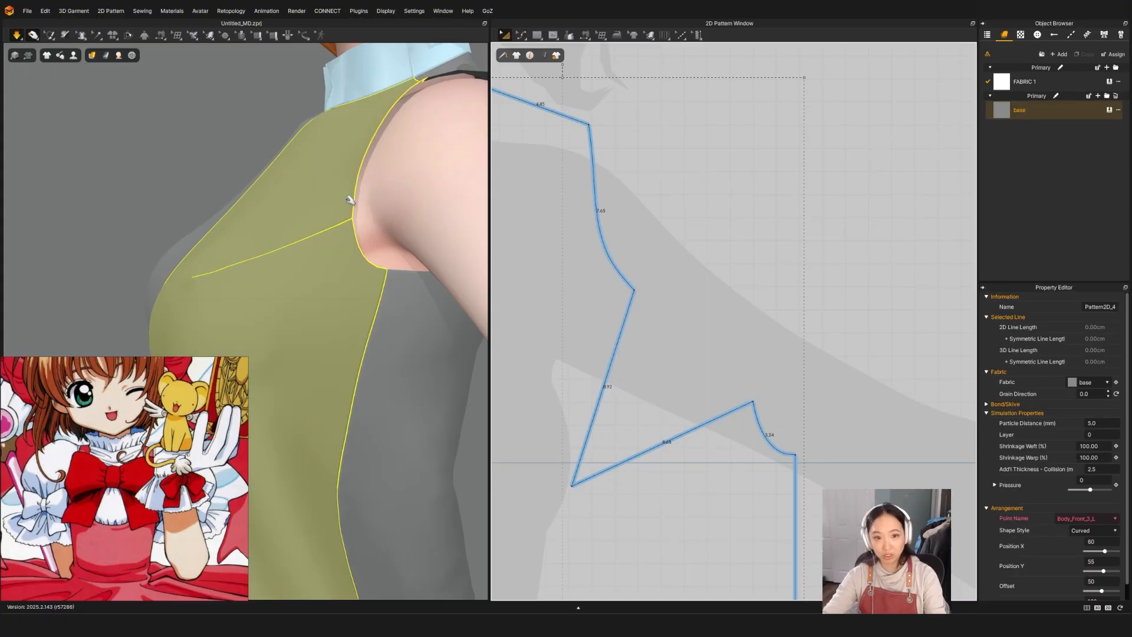
scroll(392, 236, "down", 5)
right_click_drag(393, 236, 290, 242)
scroll(745, 276, "down", 5)
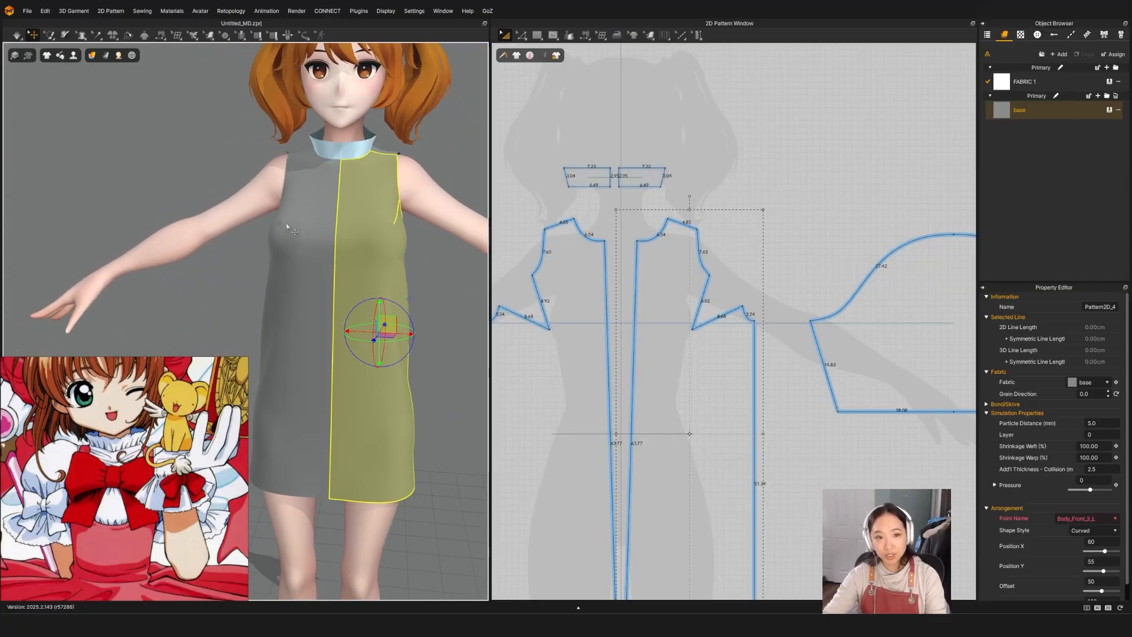
Lower the bust dart tips on both front pieces, then simulate and tug the dress's side into place.
key("z")
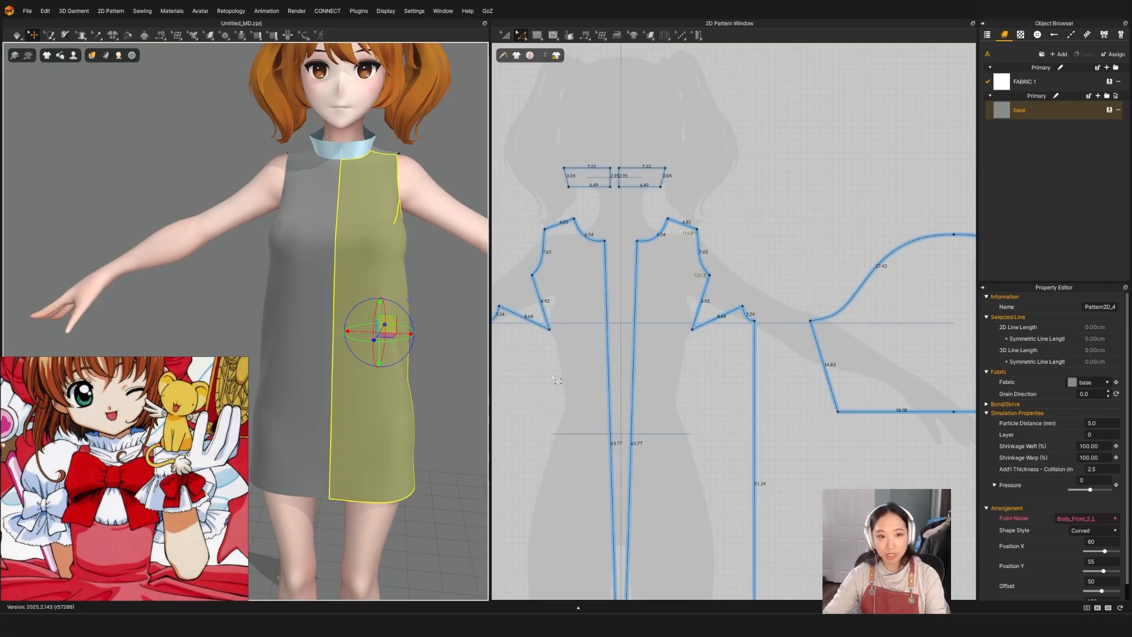
middle_click_drag(553, 376, 613, 298)
left_click(613, 297)
left_click(611, 253)
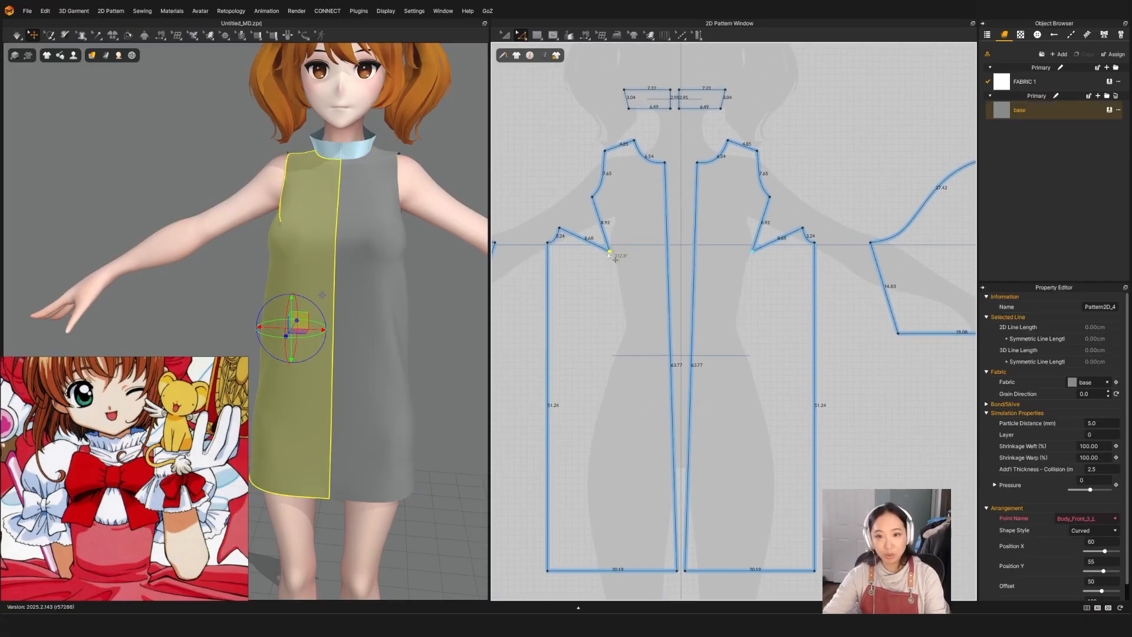
left_click_drag(617, 257, 614, 264)
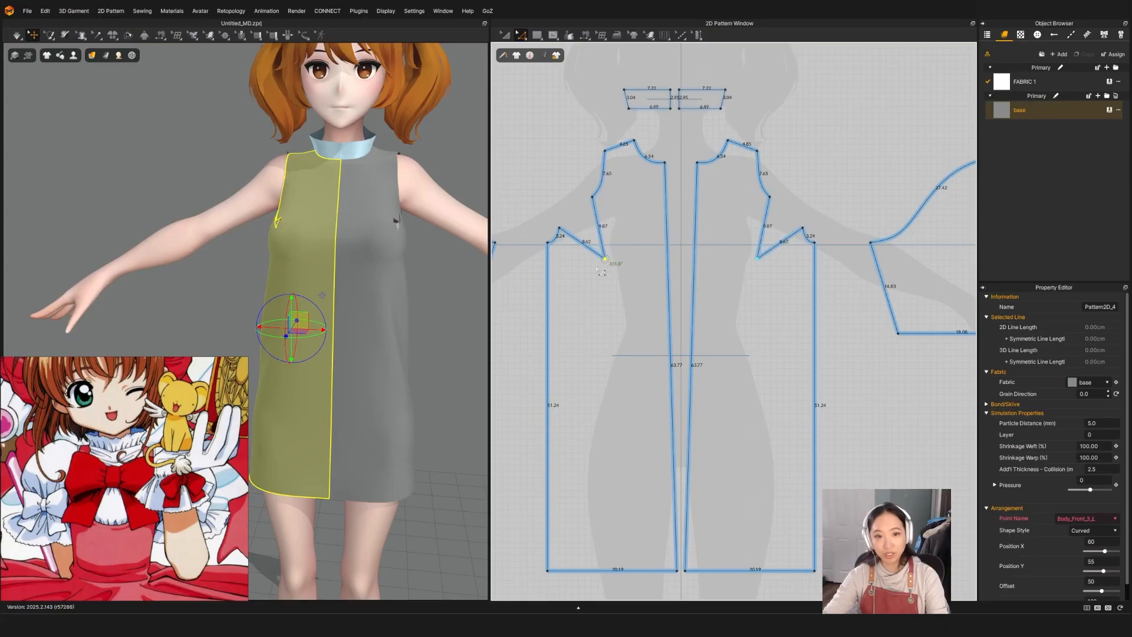
key("a")
left_click(275, 243)
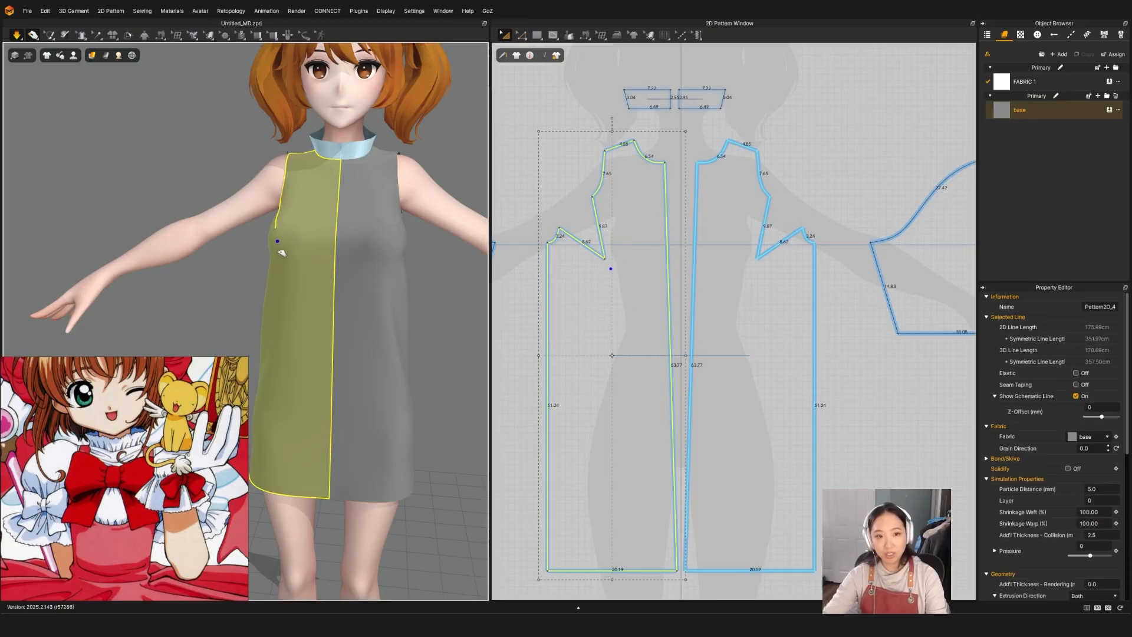
left_click_drag(269, 274, 261, 277)
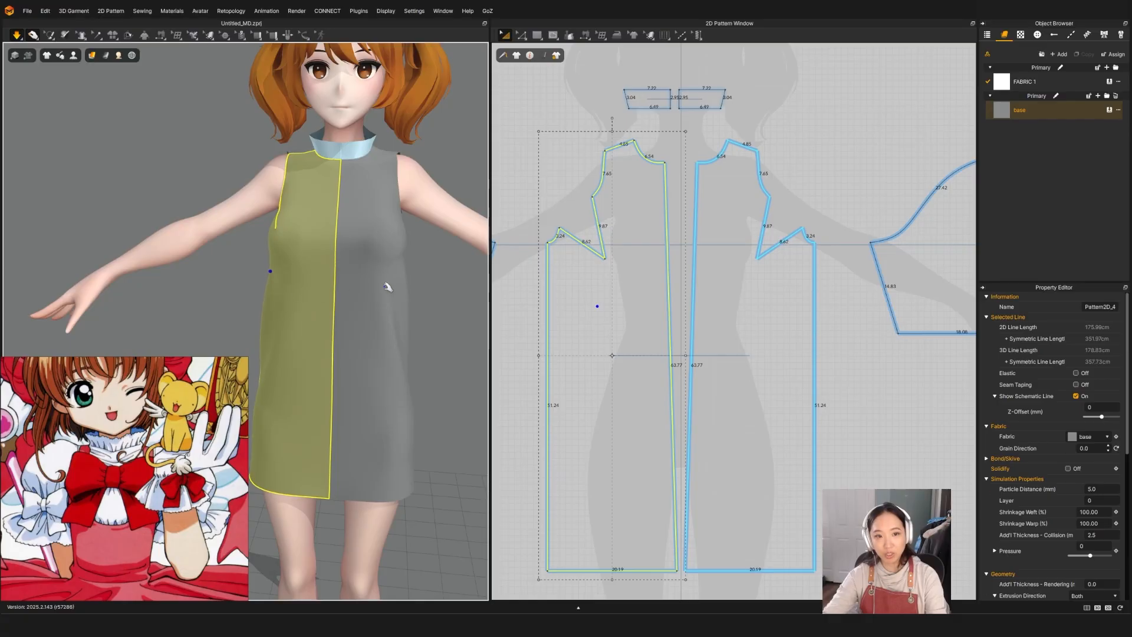
key("space")
Set the particle distance of both front body pieces to 20 mm and simulate the garment.
left_click(369, 352, "shift")
left_click(1109, 488)
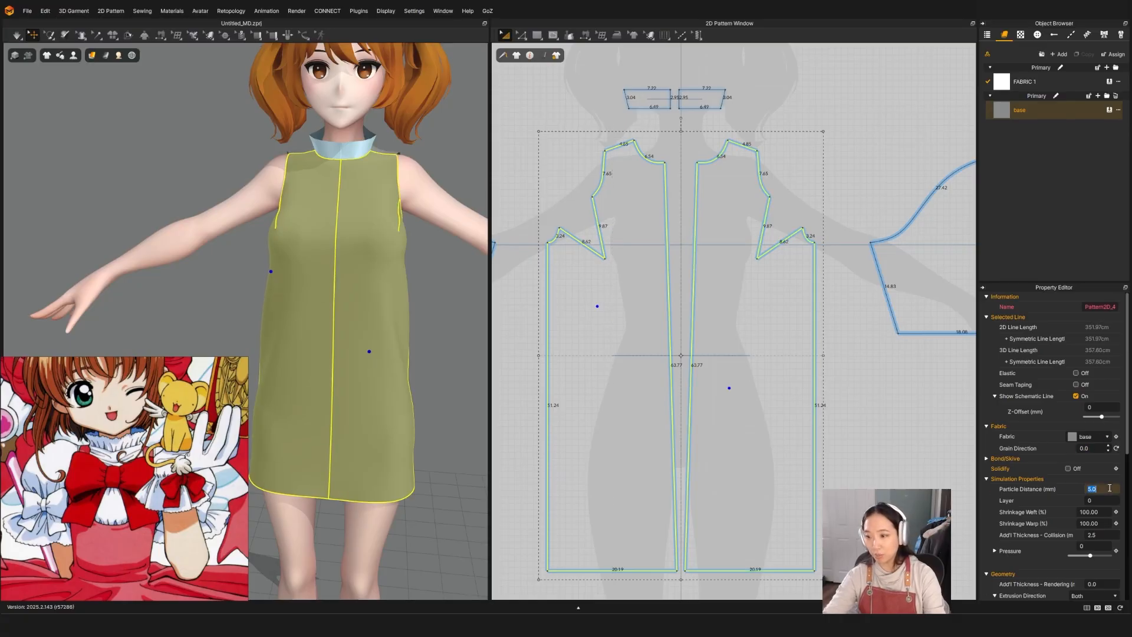
type("20")
key("Return")
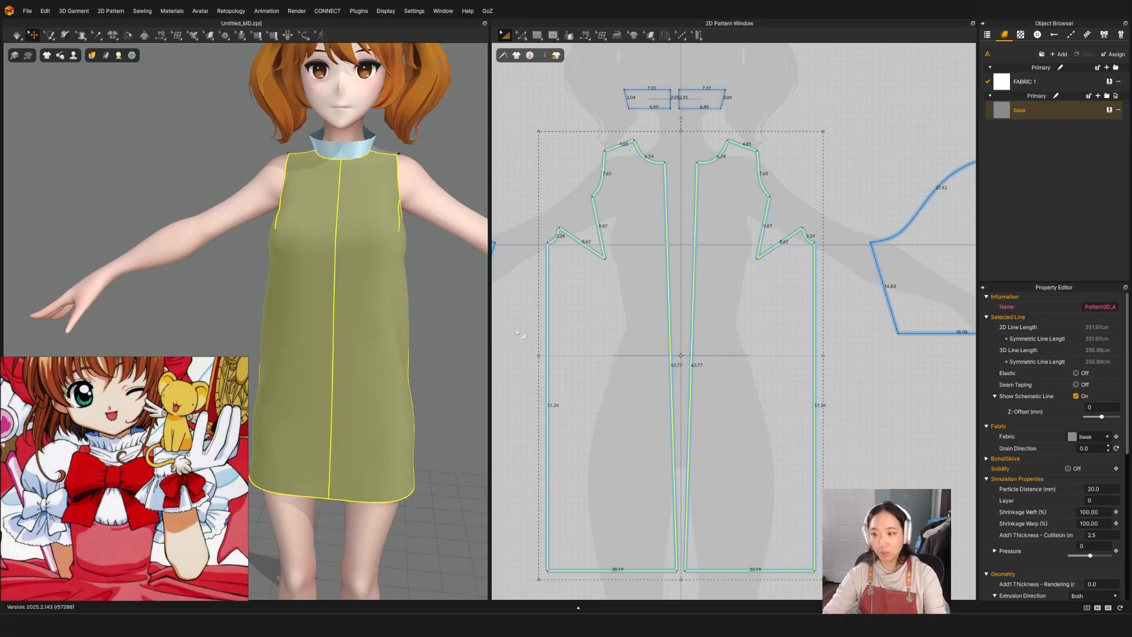
key("space")
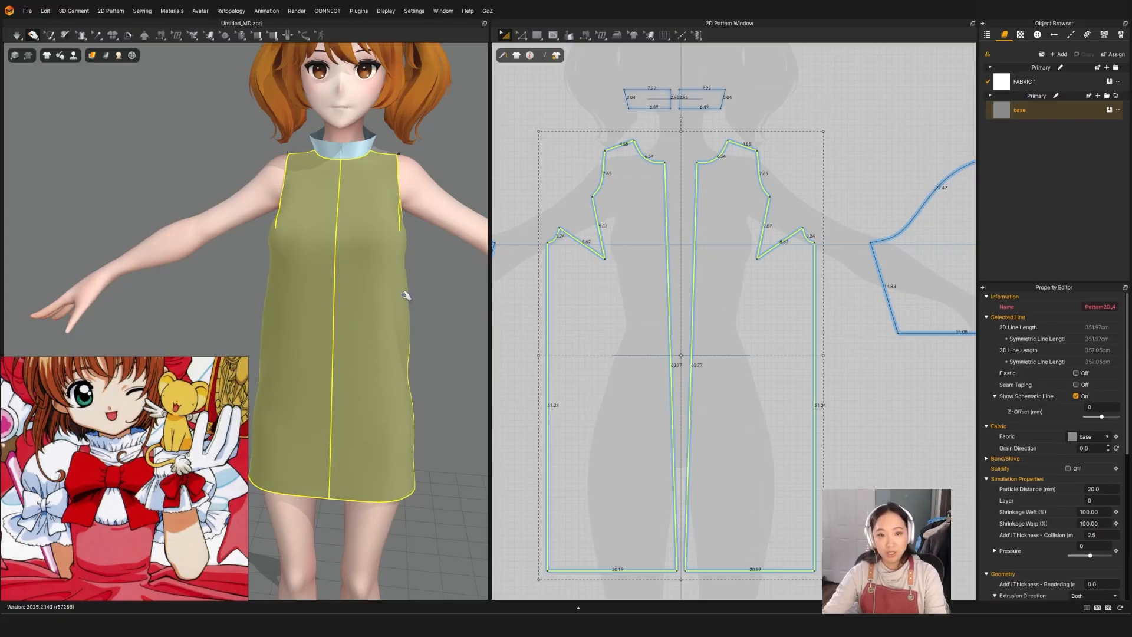
Examine the fit of the dress at the shoulders, armholes and bust from the front and around to the back.
mouse_move(440, 321)
right_mouse_down()
mouse_move(329, 308)
mouse_move(518, 326)
mouse_move(529, 311)
mouse_move(438, 314)
right_mouse_up()
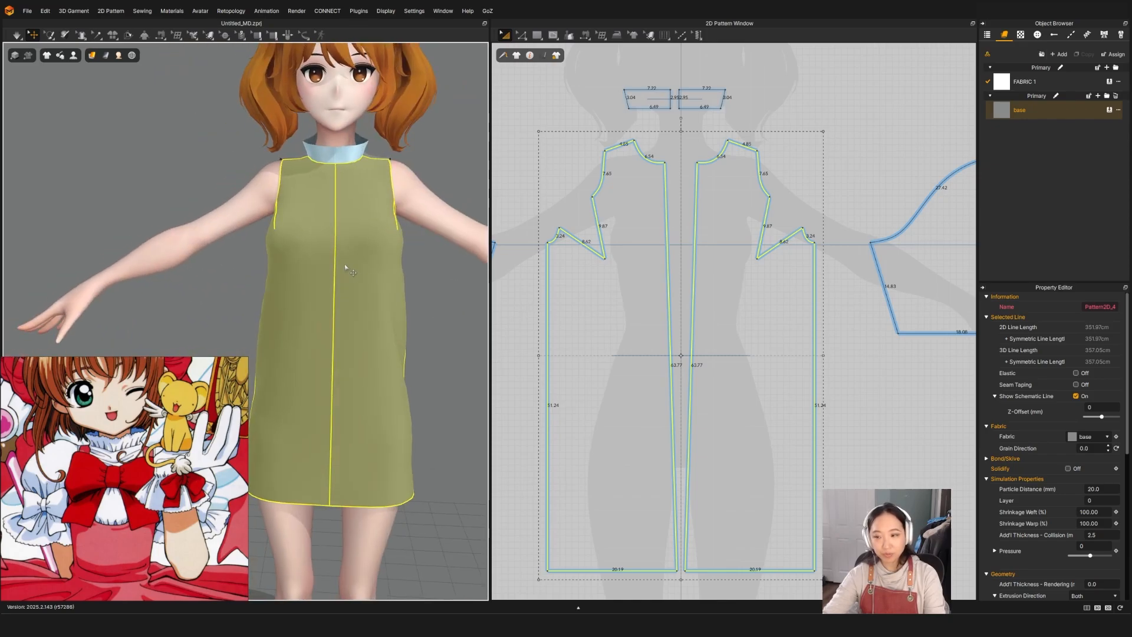
middle_click_drag(346, 267, 309, 343)
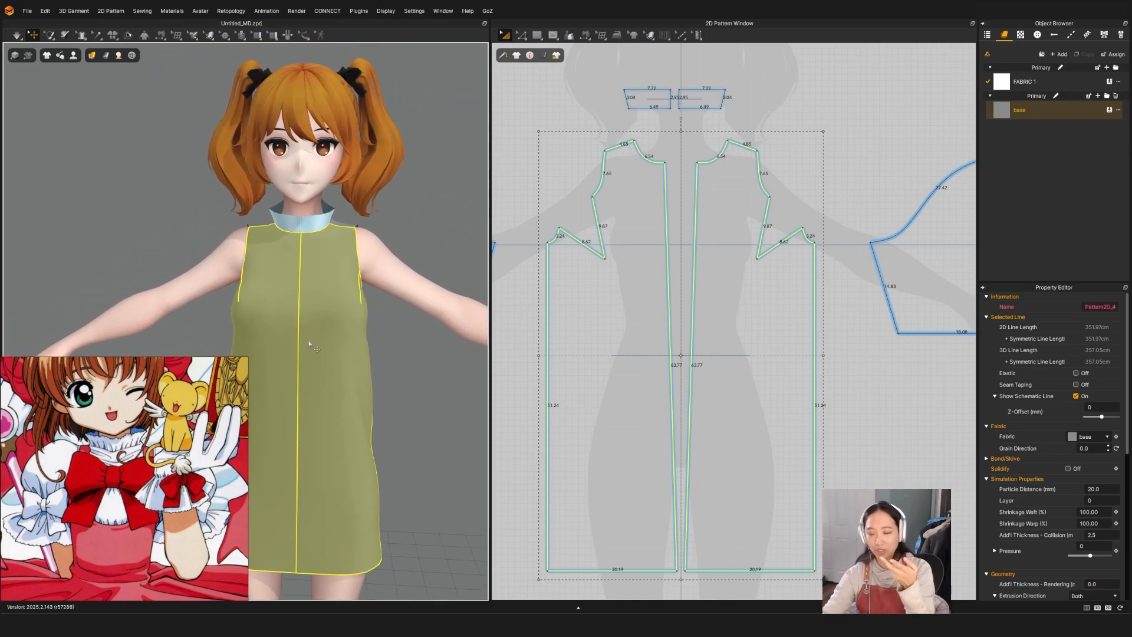
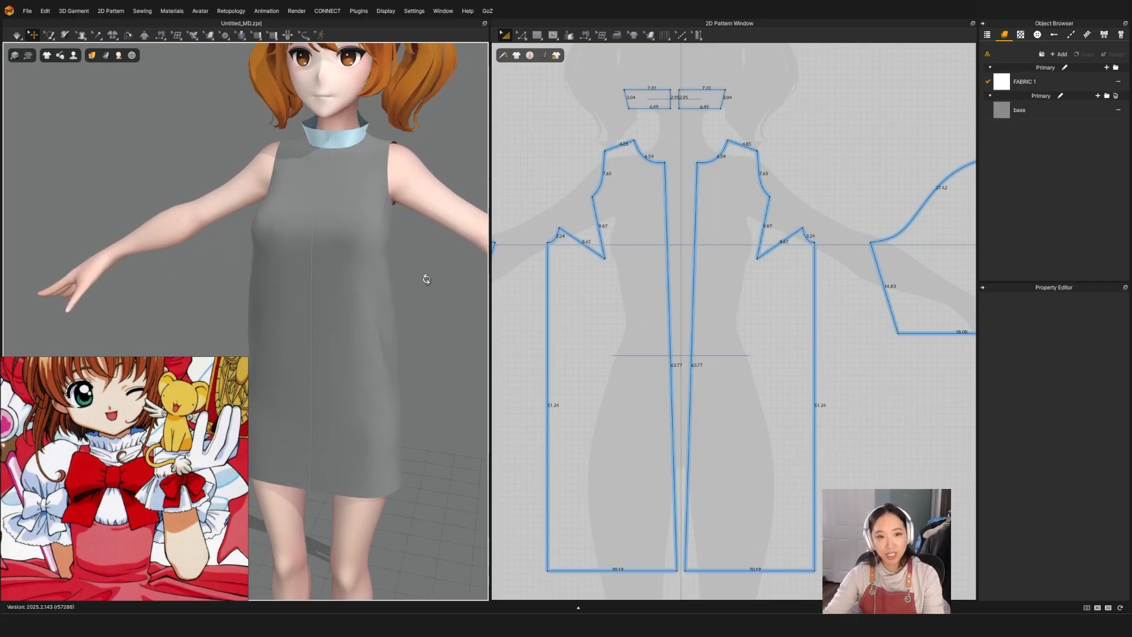
right_click_drag(424, 278, 442, 278)
middle_click_drag(397, 286, 337, 333)
scroll(326, 225, "up", 2)
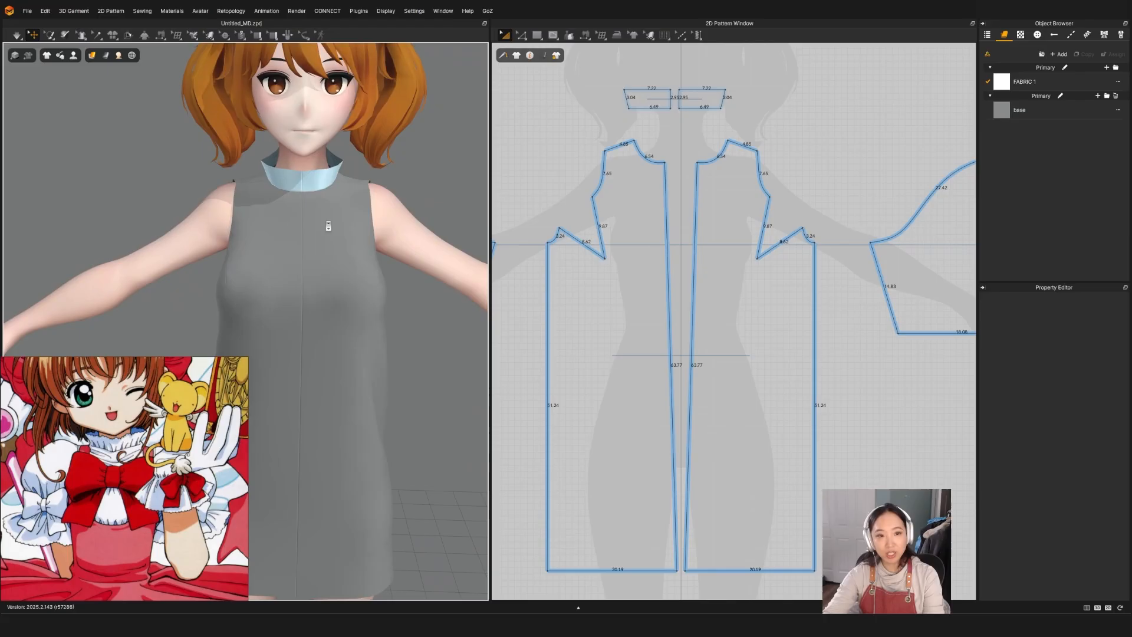
right_click_drag(361, 242, 358, 238)
middle_click_drag(359, 238, 343, 270)
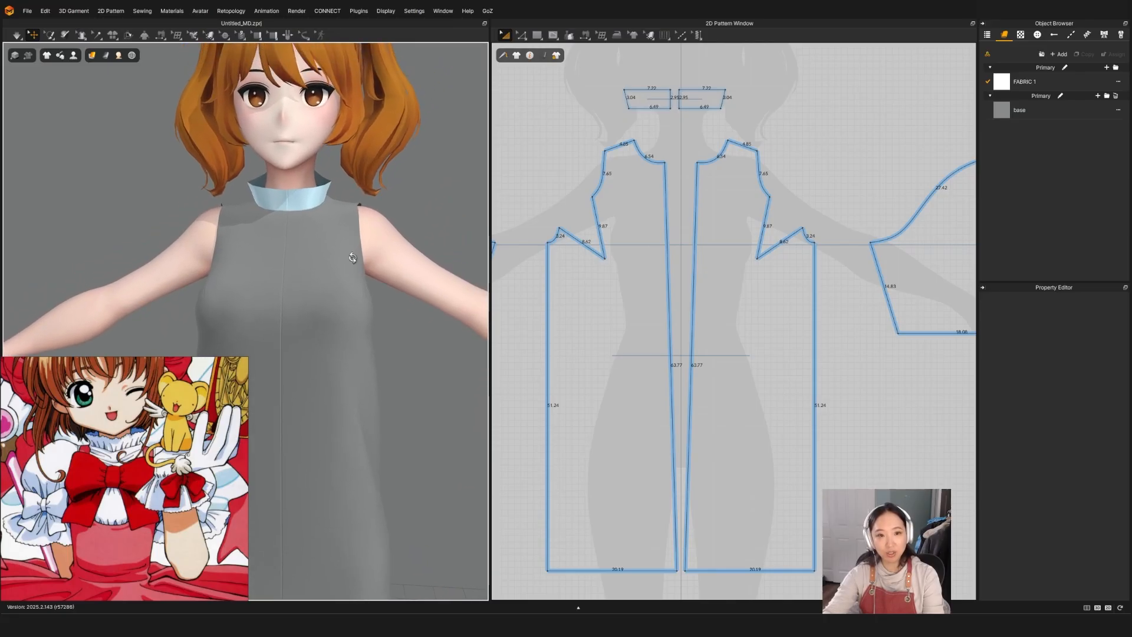
right_click_drag(353, 258, 353, 259)
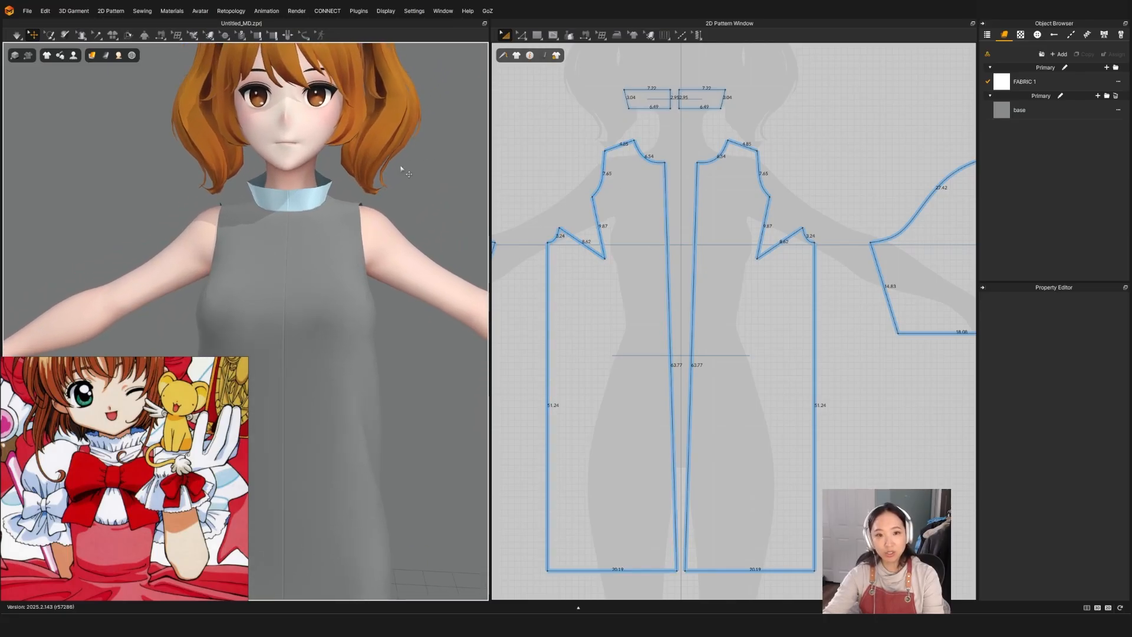
right_click_drag(366, 214, 398, 222)
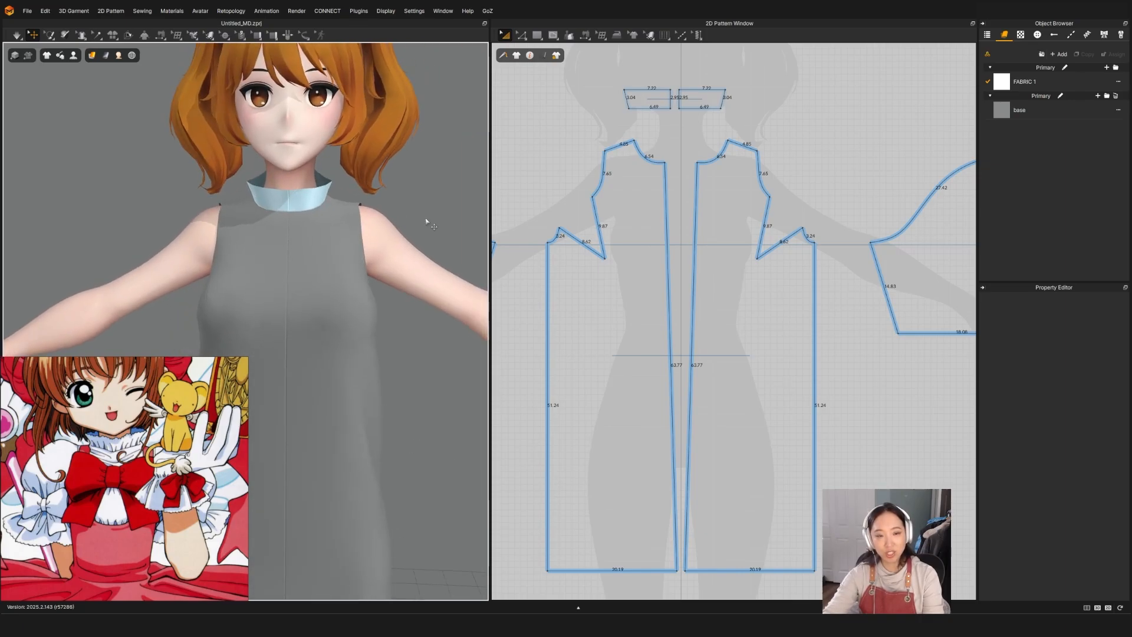
right_click_drag(426, 222, 300, 293)
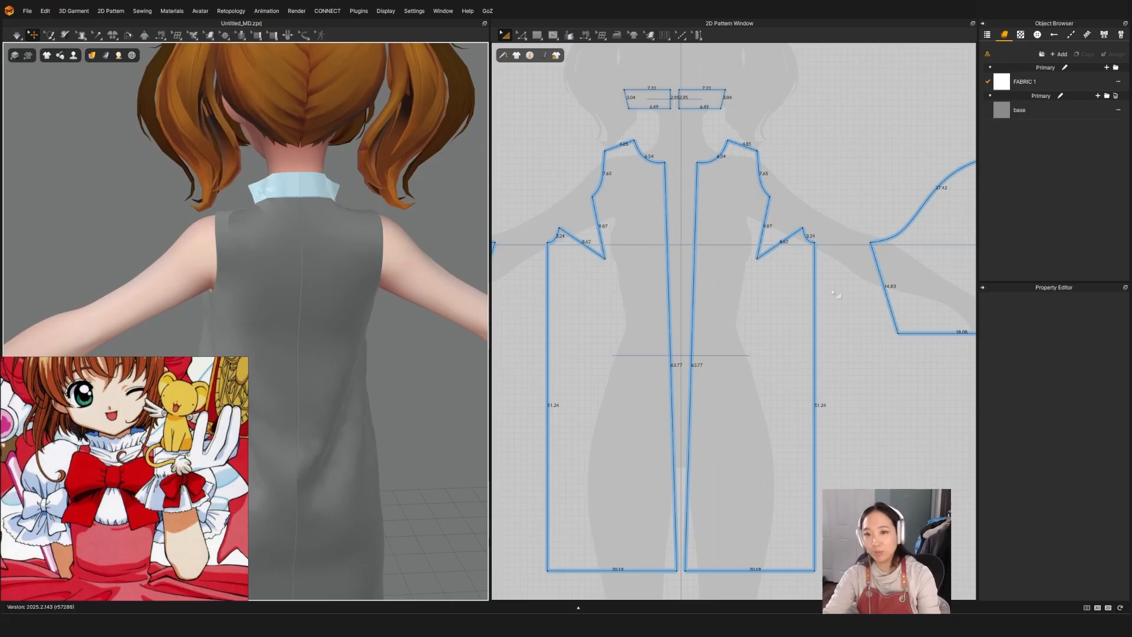
Cut the back armhole curve deeper by moving its upper curve point inward, and inspect the shoulder from all sides.
scroll(678, 324, "down", 8)
scroll(678, 324, "up", 6)
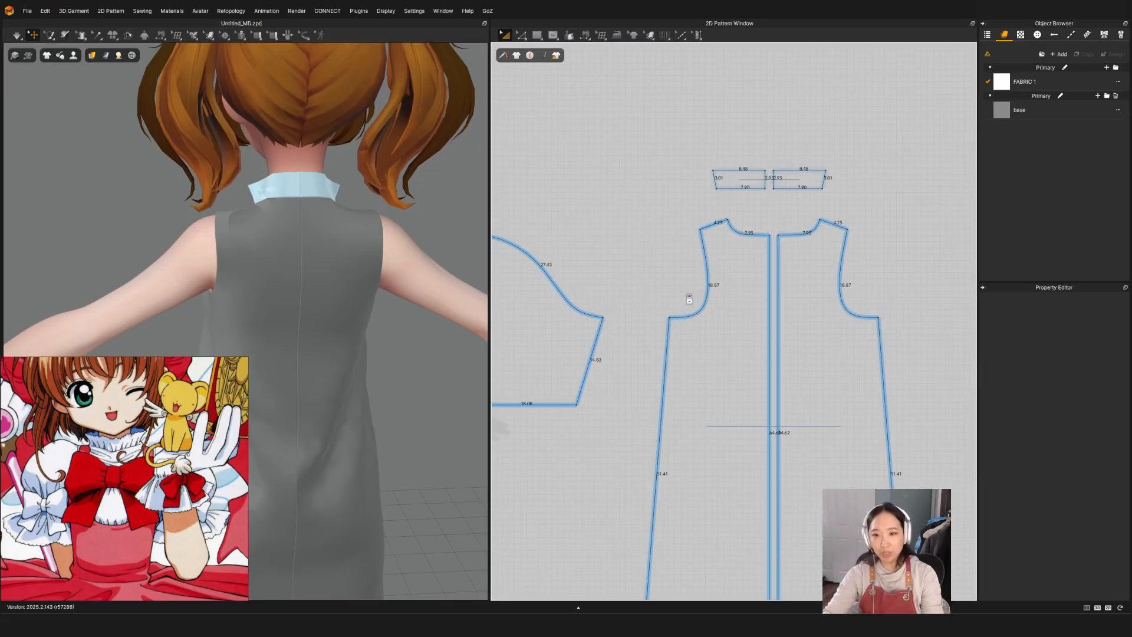
key("z")
scroll(701, 268, "up", 4)
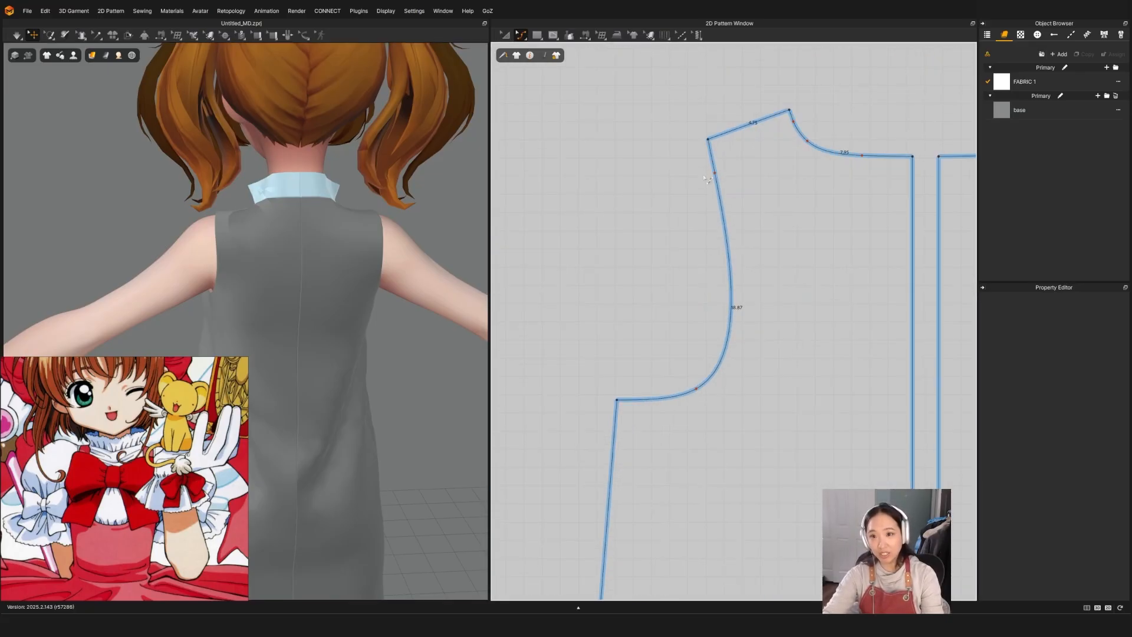
left_click_drag(716, 175, 730, 180)
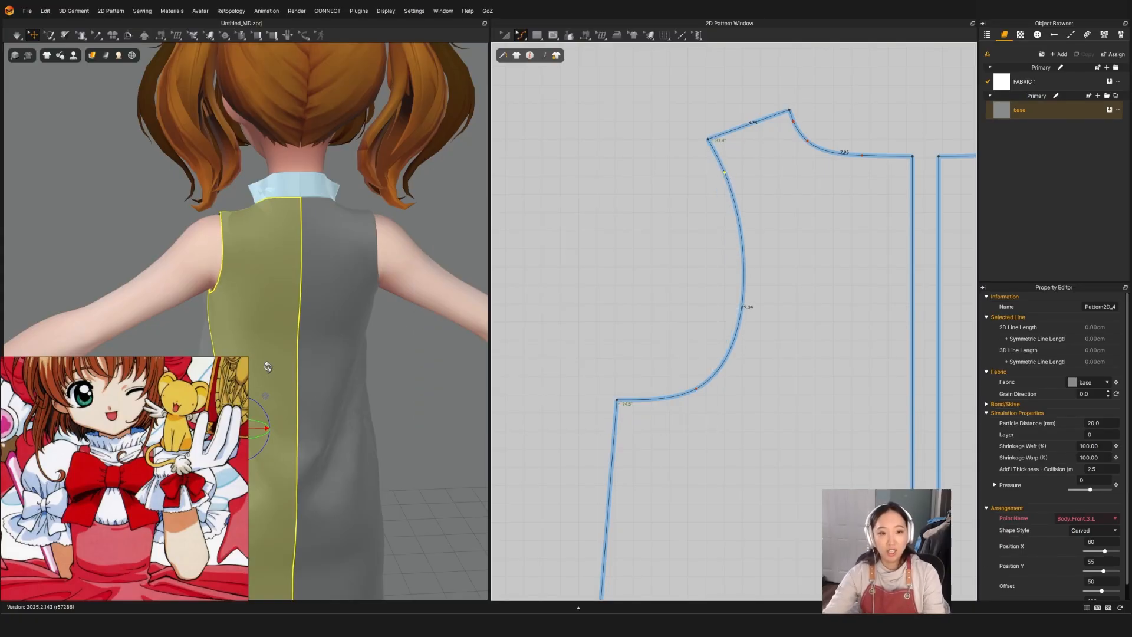
right_click_drag(268, 367, 455, 366)
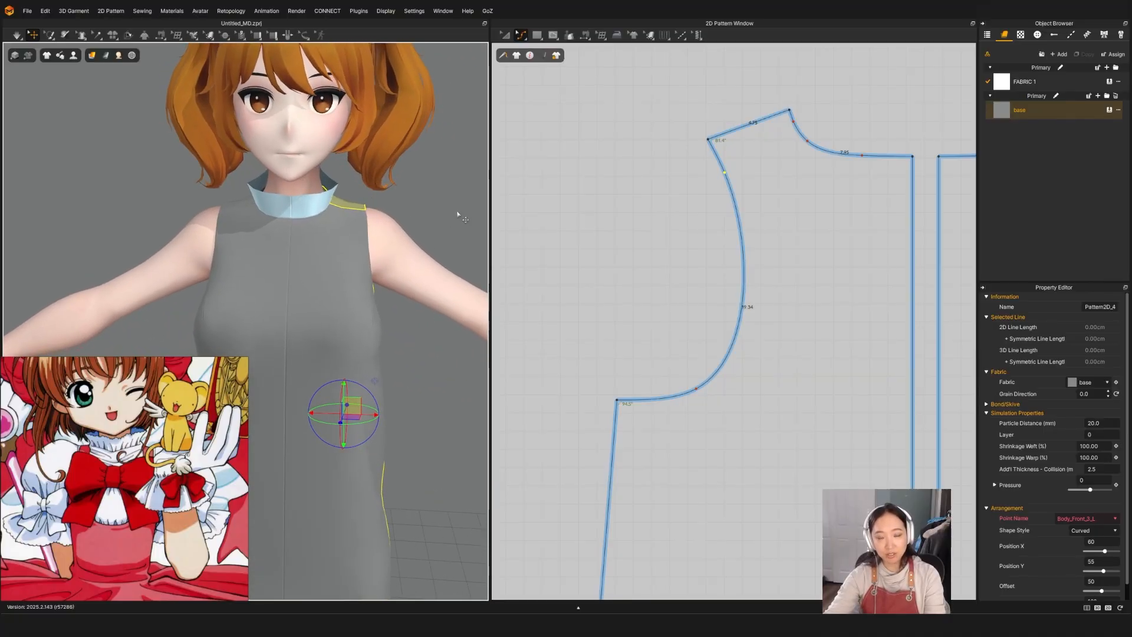
right_click_drag(457, 215, 324, 313)
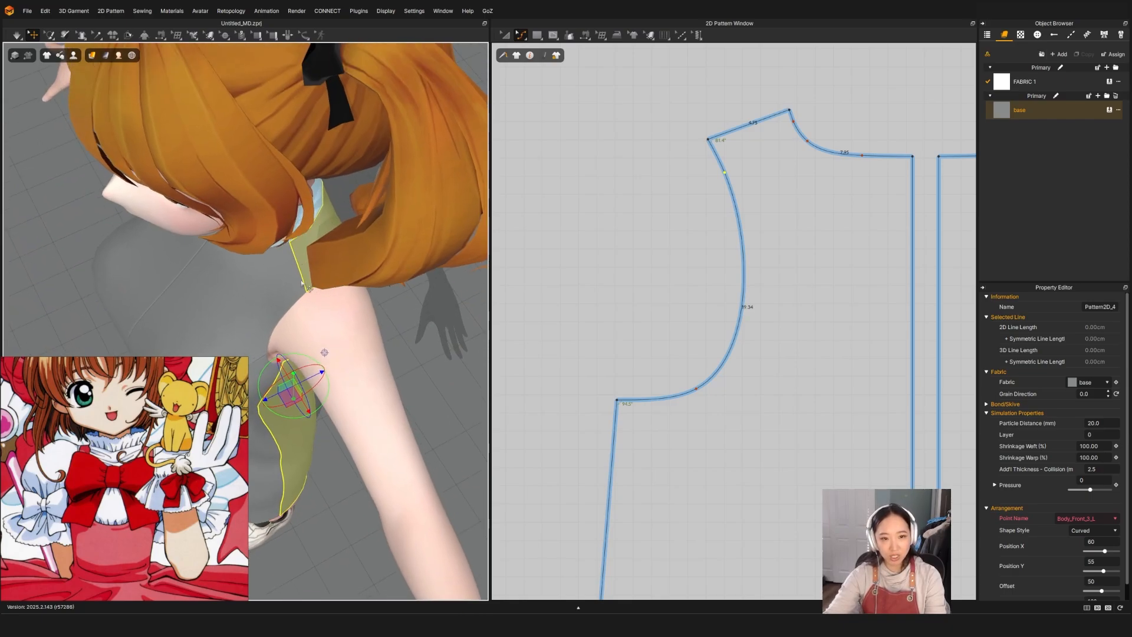
Lower the outer shoulder point of the back pieces, raise the matching point on the front pieces, and simulate the garment.
left_click(610, 179)
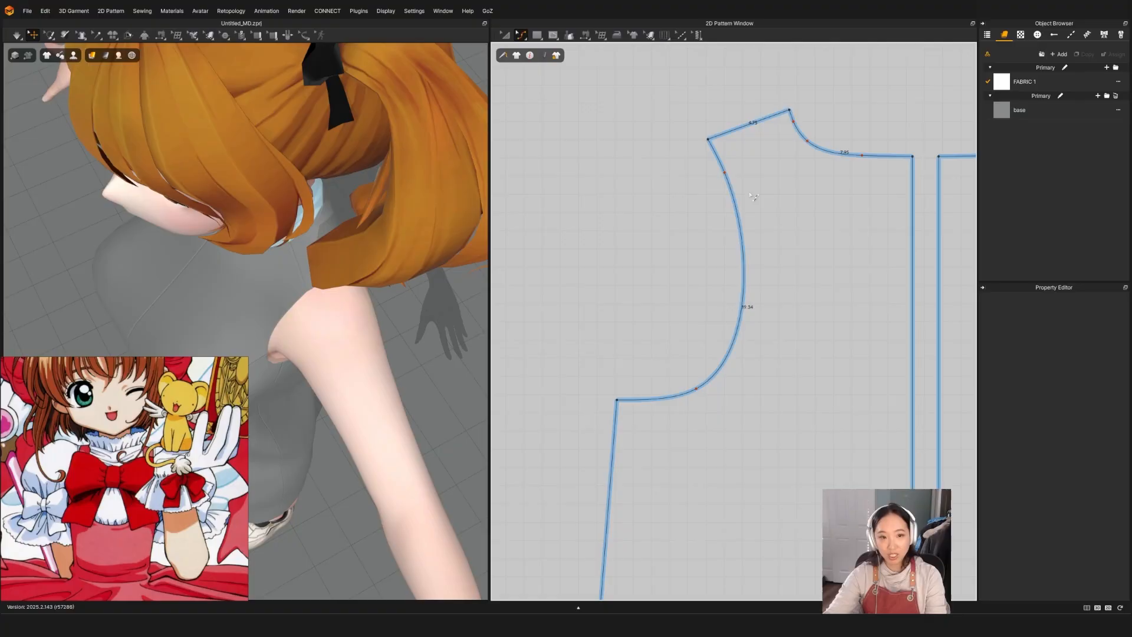
left_click_drag(709, 140, 715, 151)
scroll(873, 277, "down", 5)
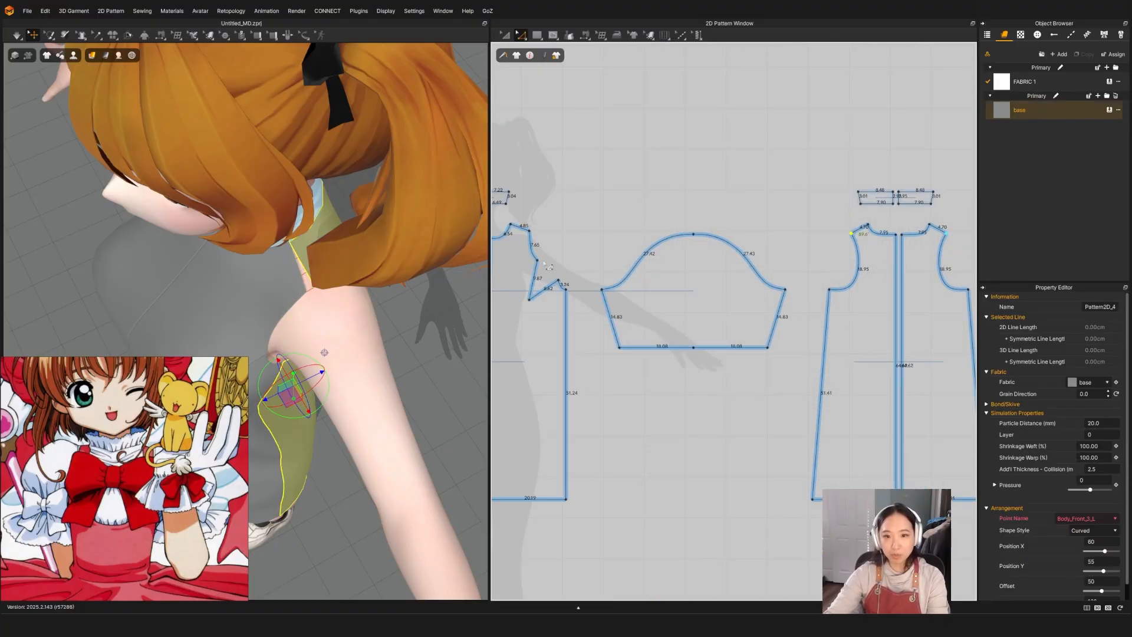
middle_click_drag(547, 266, 678, 322)
scroll(675, 317, "up", 6)
left_click_drag(680, 317, 681, 306)
key("q")
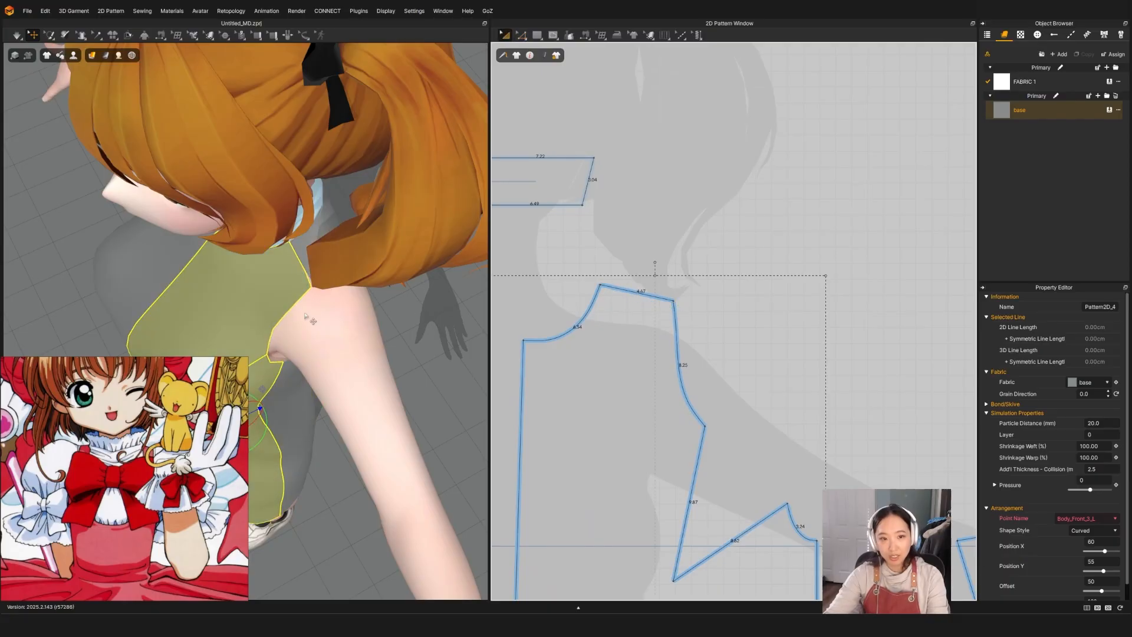
key("space")
right_click_drag(334, 311, 273, 247)
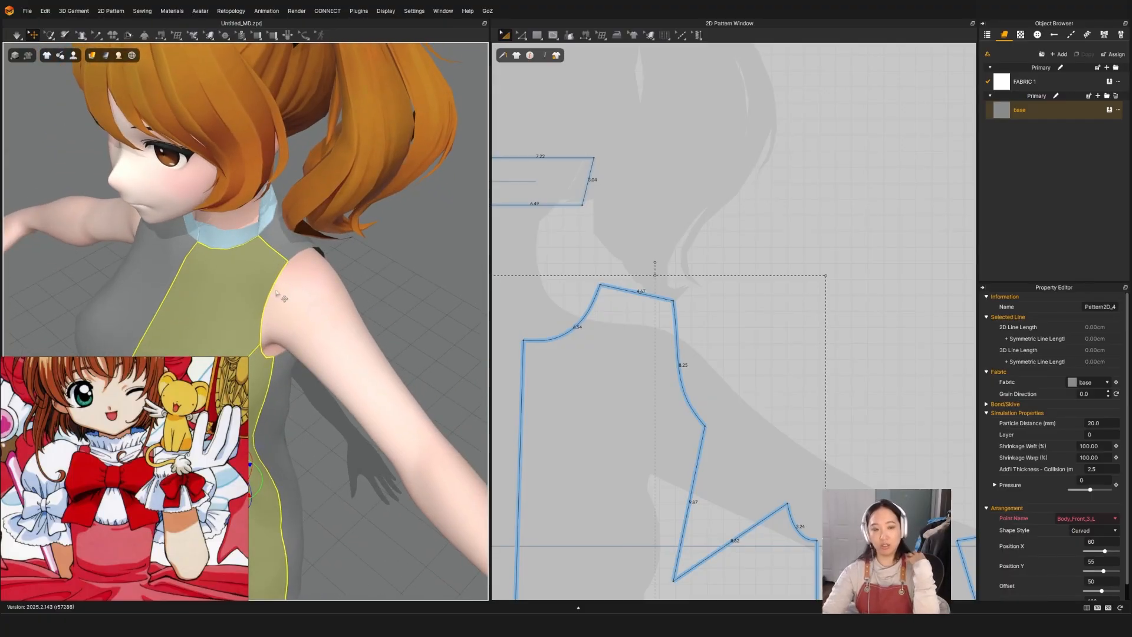
Move the front pieces' outer shoulder point slightly outward, lower the back one a little more, and simulate the garment.
right_click_drag(289, 283, 303, 190)
scroll(303, 190, "up", 5)
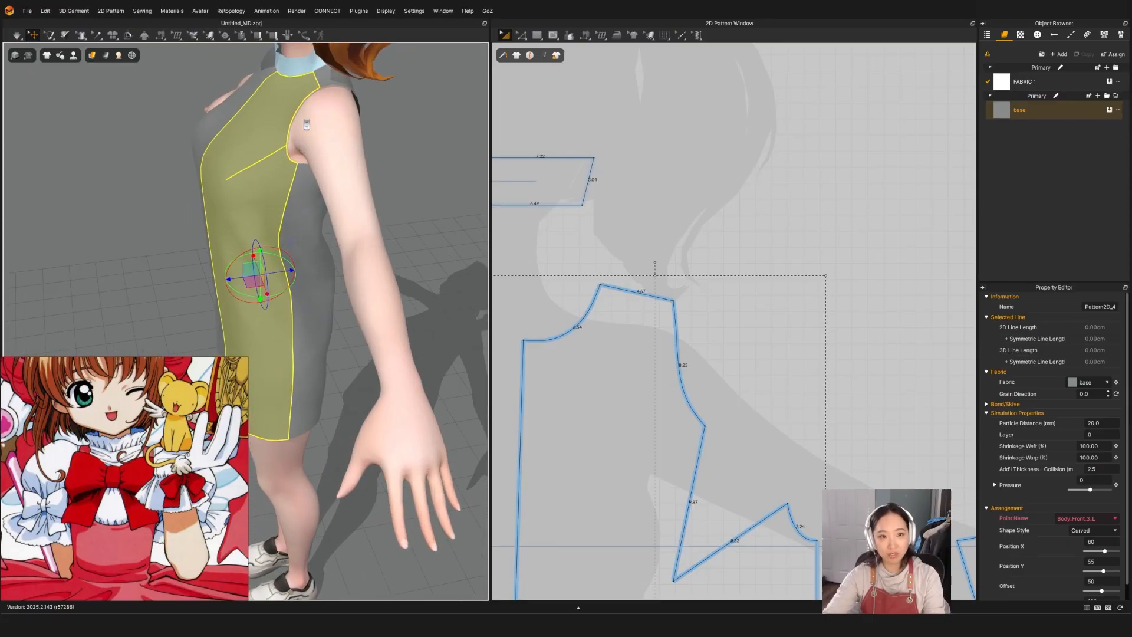
key("z")
left_click(683, 307)
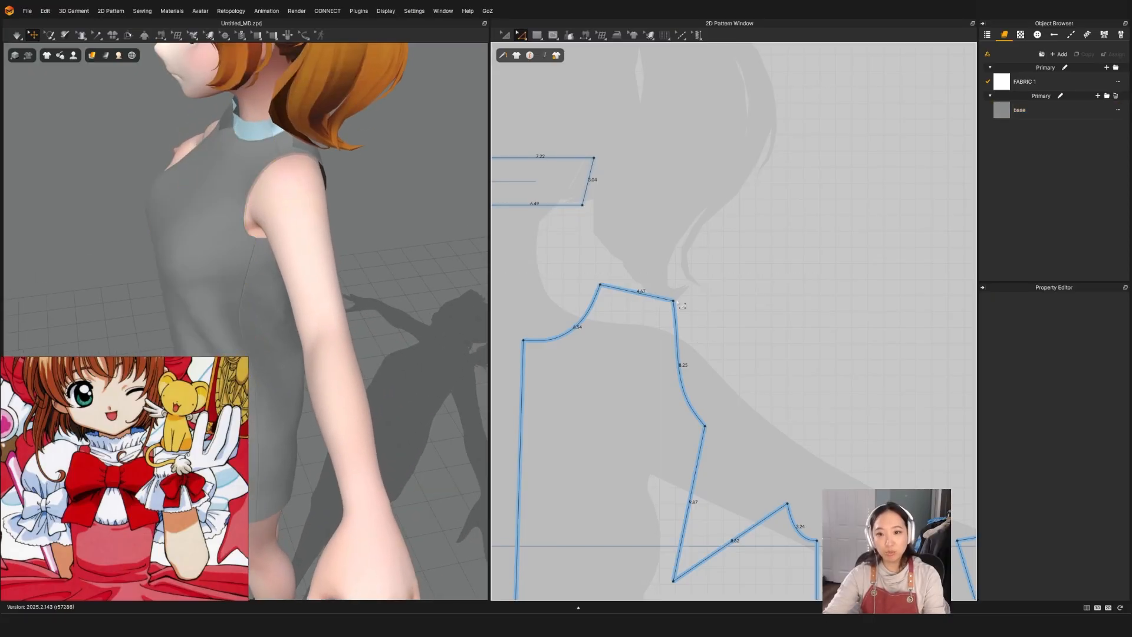
left_click_drag(673, 301, 681, 301)
scroll(682, 300, "down", 5)
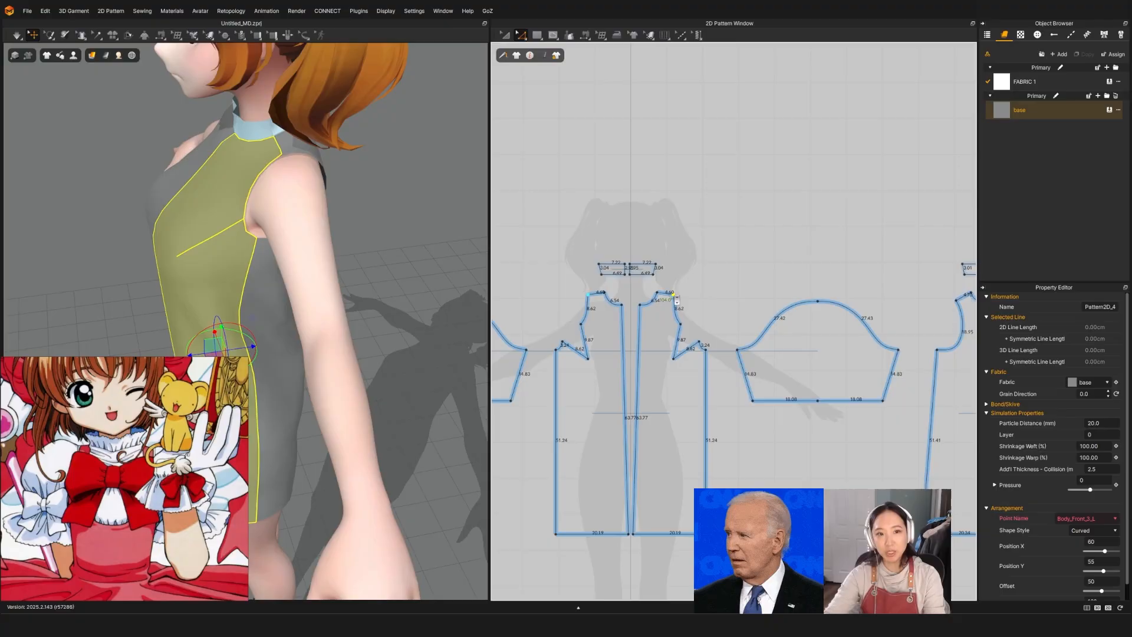
scroll(805, 335, "up", 6)
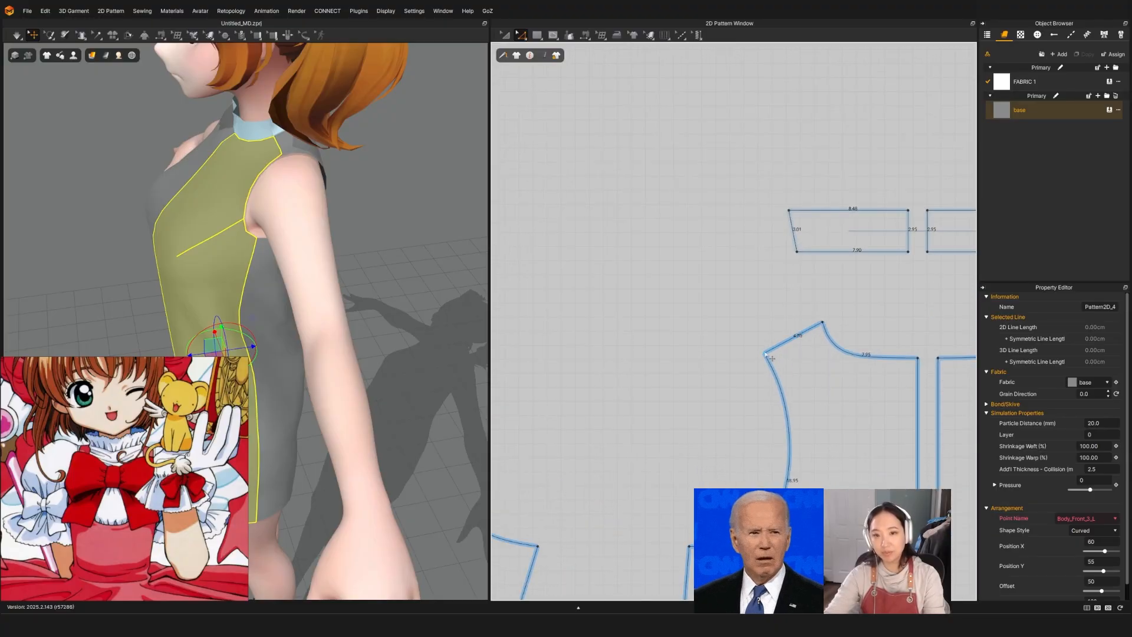
left_click_drag(765, 354, 775, 361)
key("a")
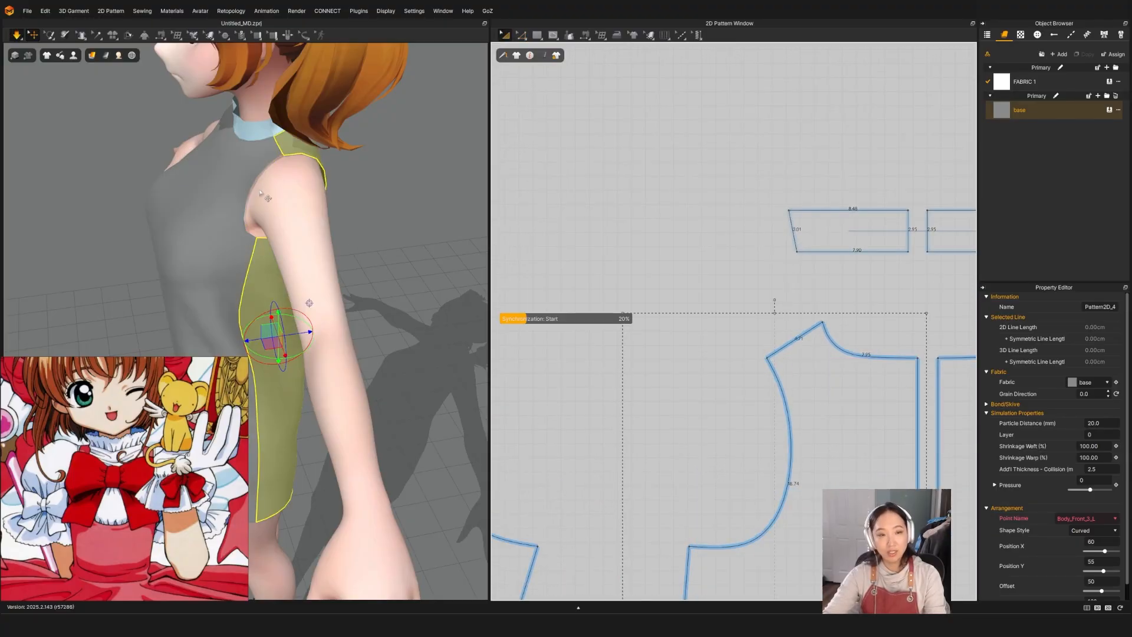
right_click_drag(293, 186, 324, 188)
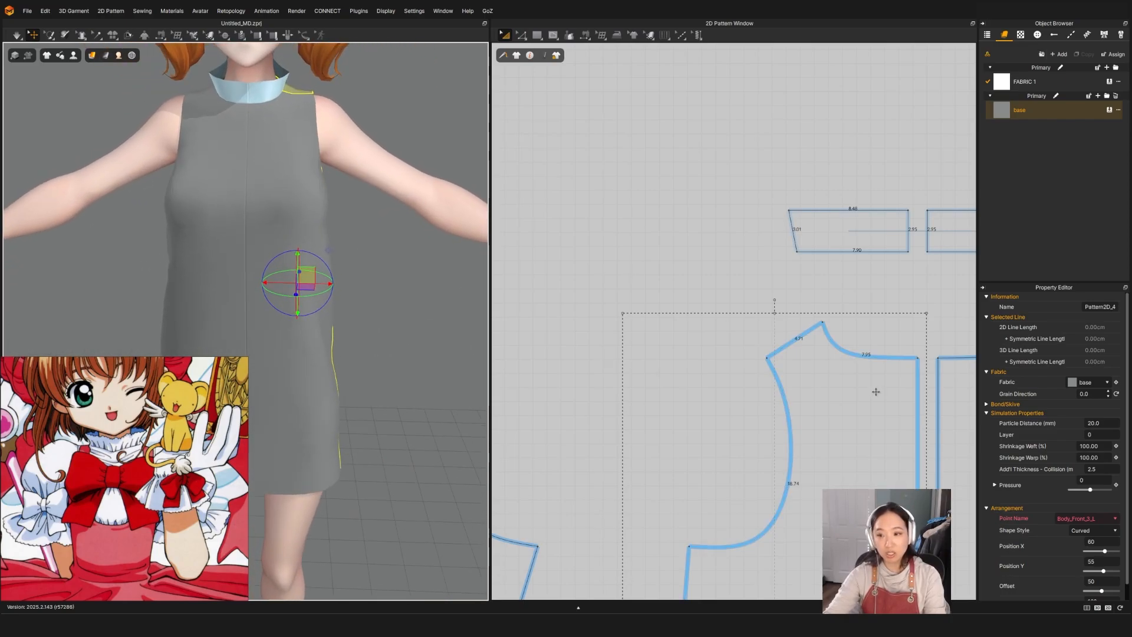
Reshape the back neckline with a flatter curve near the shoulder and a slightly higher centre-back end.
scroll(867, 383, "down", 3)
scroll(859, 359, "up", 3)
right_click_drag(859, 356, 715, 333)
key("z")
scroll(716, 339, "up", 5)
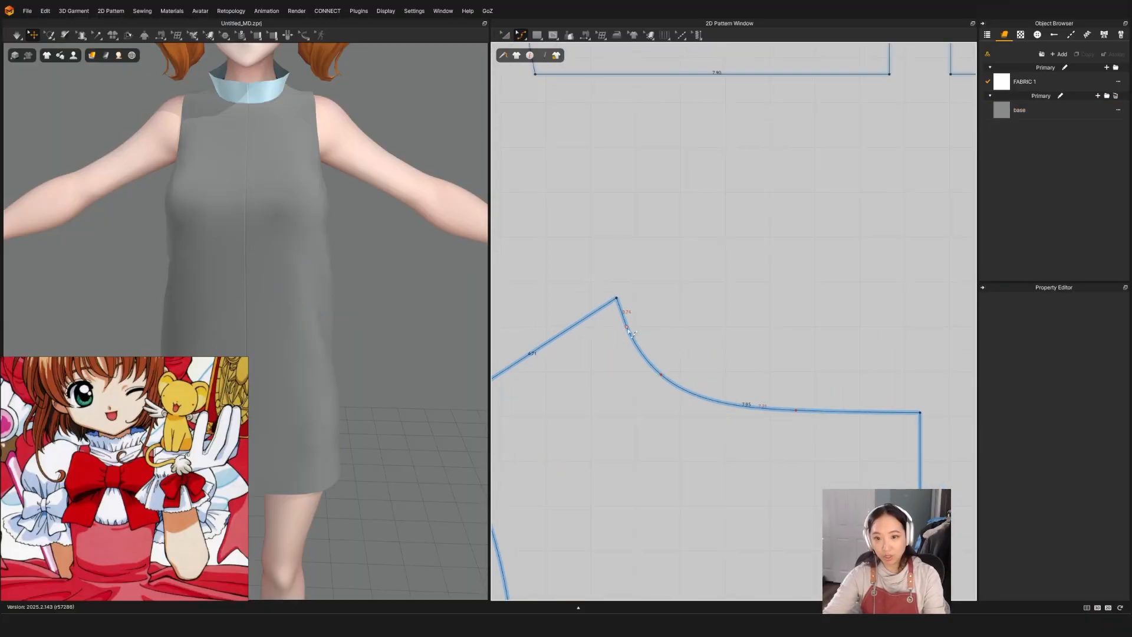
left_click(661, 376)
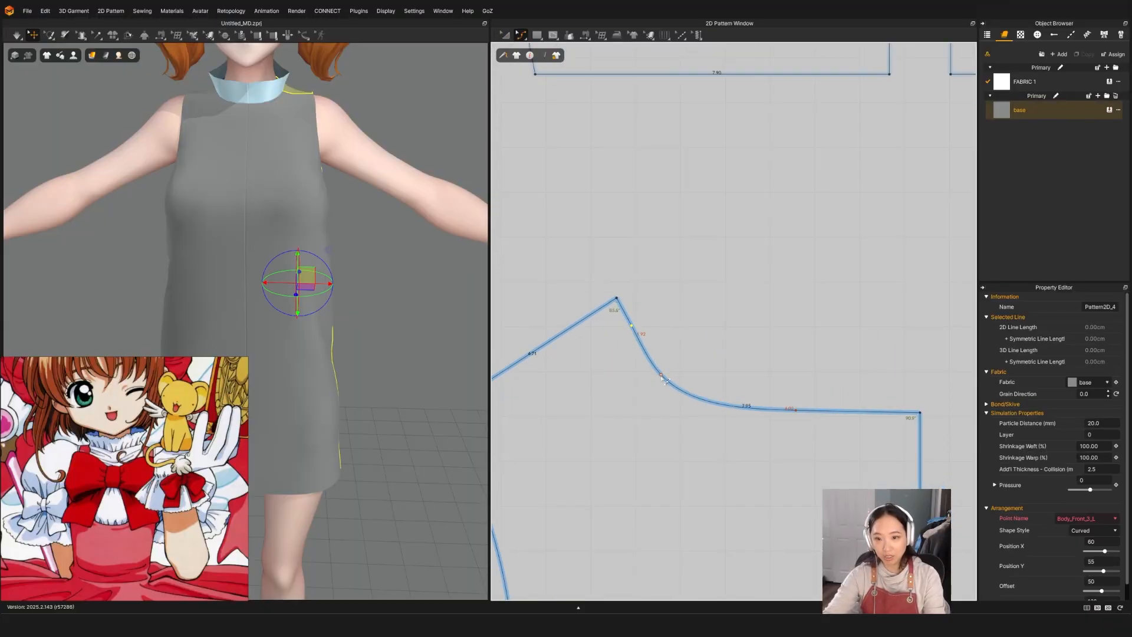
left_click_drag(661, 377, 671, 371)
key("a")
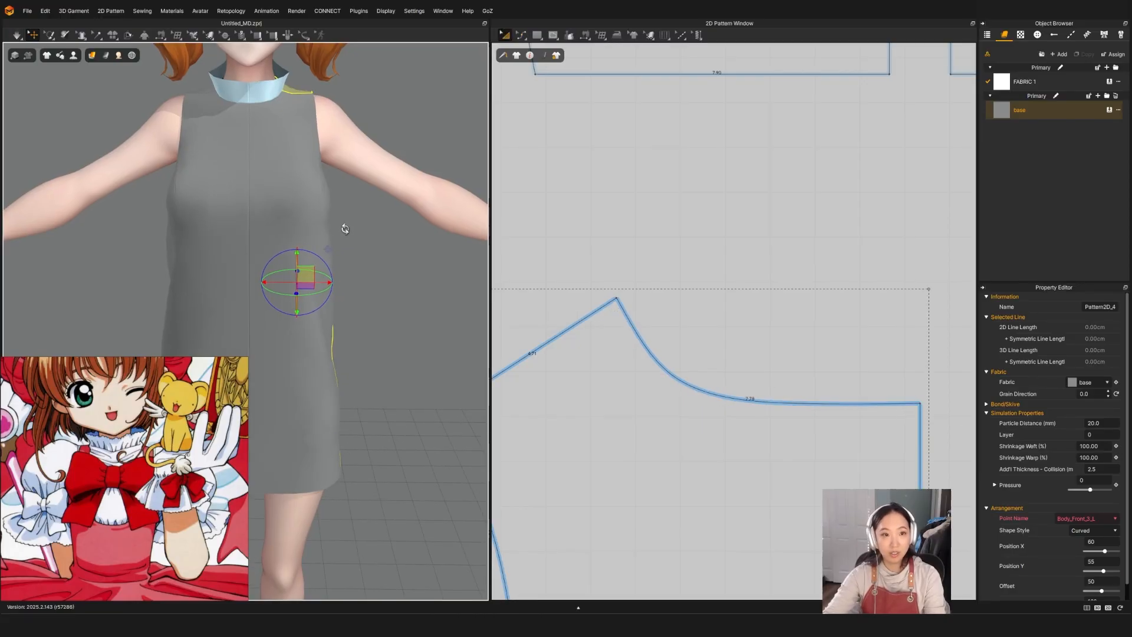
Move the back dress panel's underarm point slightly inward so the side seam is about 51.75 cm long.
scroll(344, 229, "down", 3)
right_click_drag(345, 229, 260, 251)
scroll(234, 217, "up", 2)
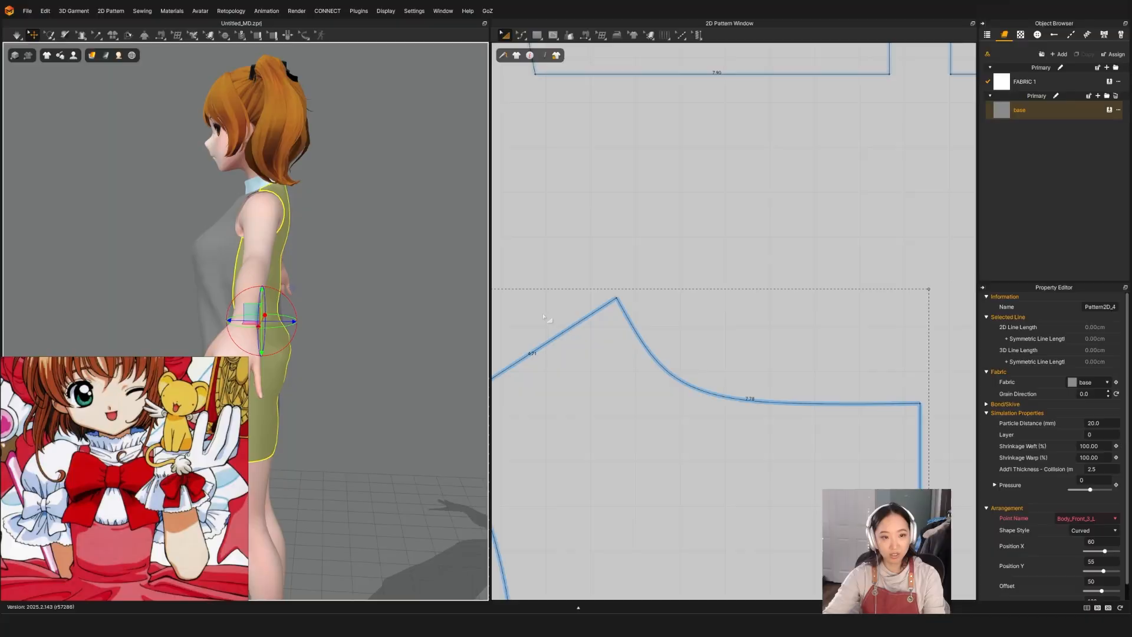
scroll(707, 265, "down", 4)
scroll(736, 237, "up", 2)
scroll(736, 237, "down", 3)
key("Escape")
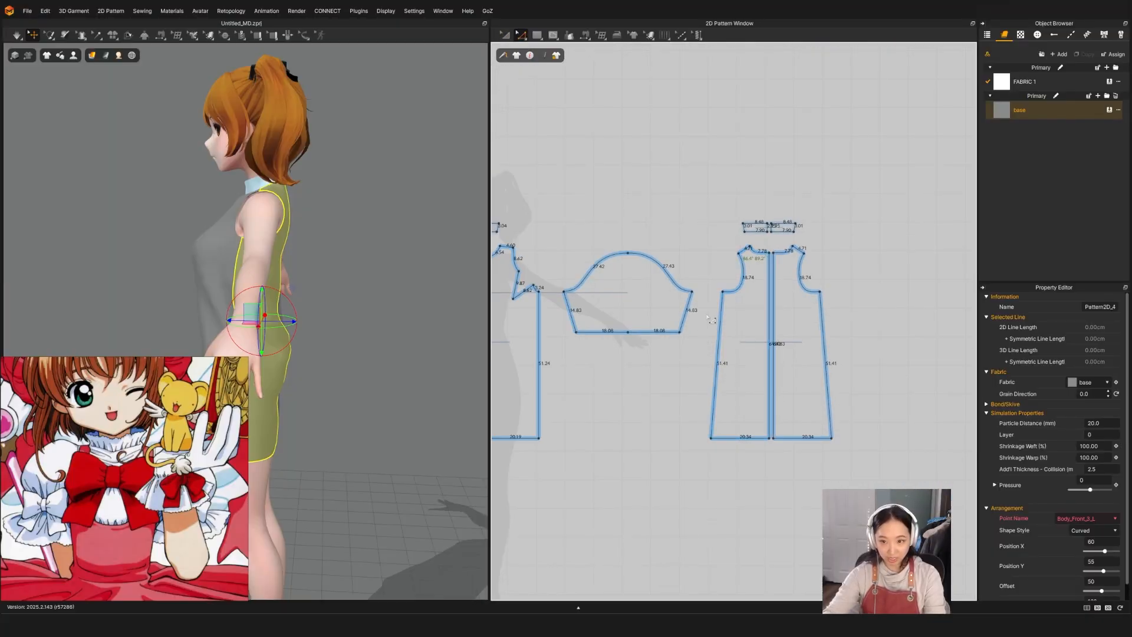
left_click_drag(725, 293, 732, 293)
Move the front dress panel's side seam outward, making the panel's hem about 22 cm wide.
right_click_drag(517, 348, 594, 337)
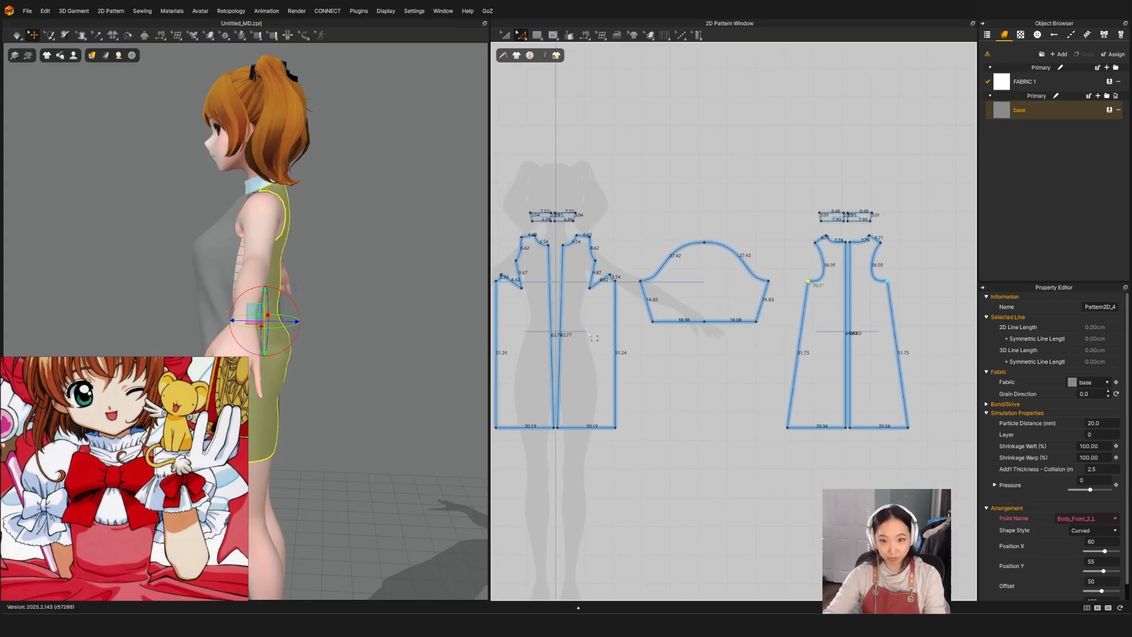
left_click(619, 298)
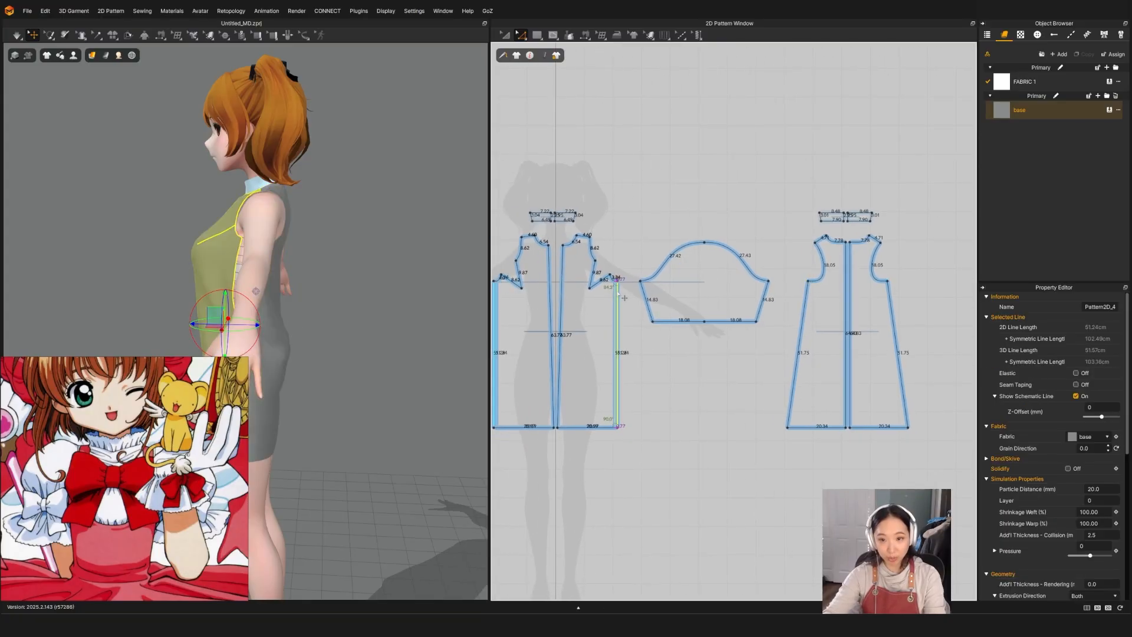
right_click_drag(195, 323, 236, 317)
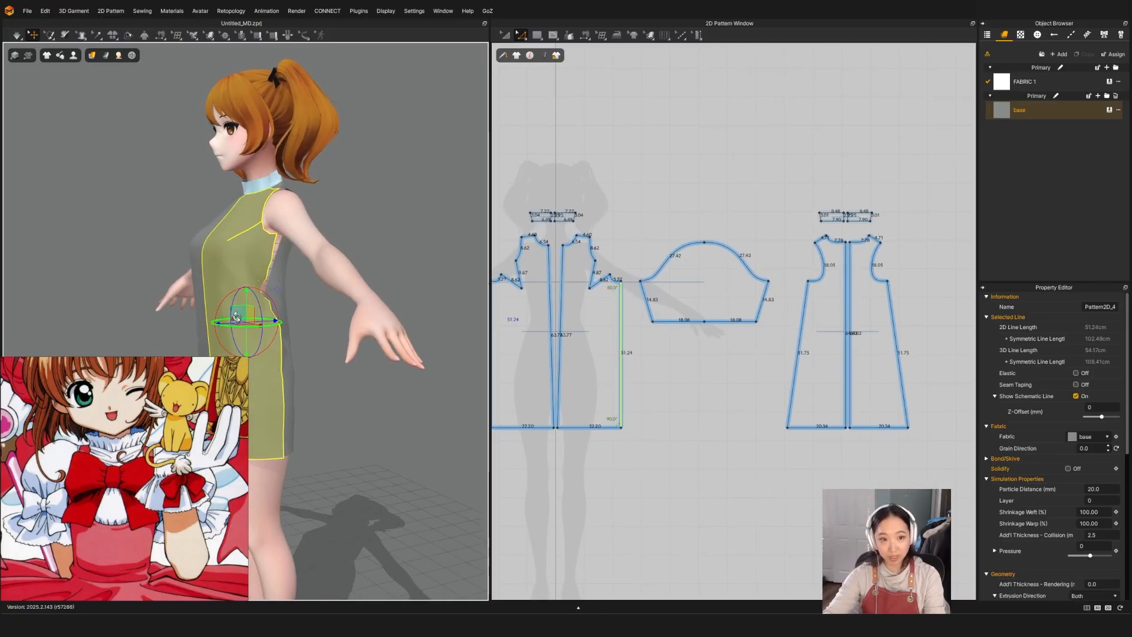
right_click_drag(370, 276, 259, 288)
Lower the front panel's underarm point so the side seam is about 50.5 cm long.
scroll(613, 298, "up", 5)
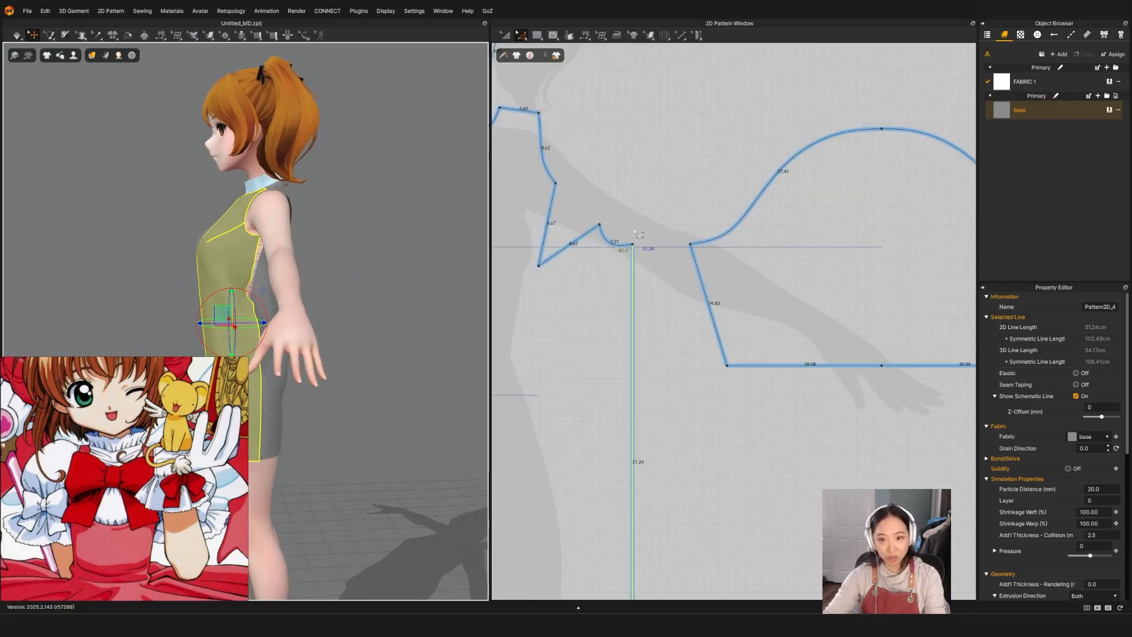
left_click(637, 247)
left_click(634, 246)
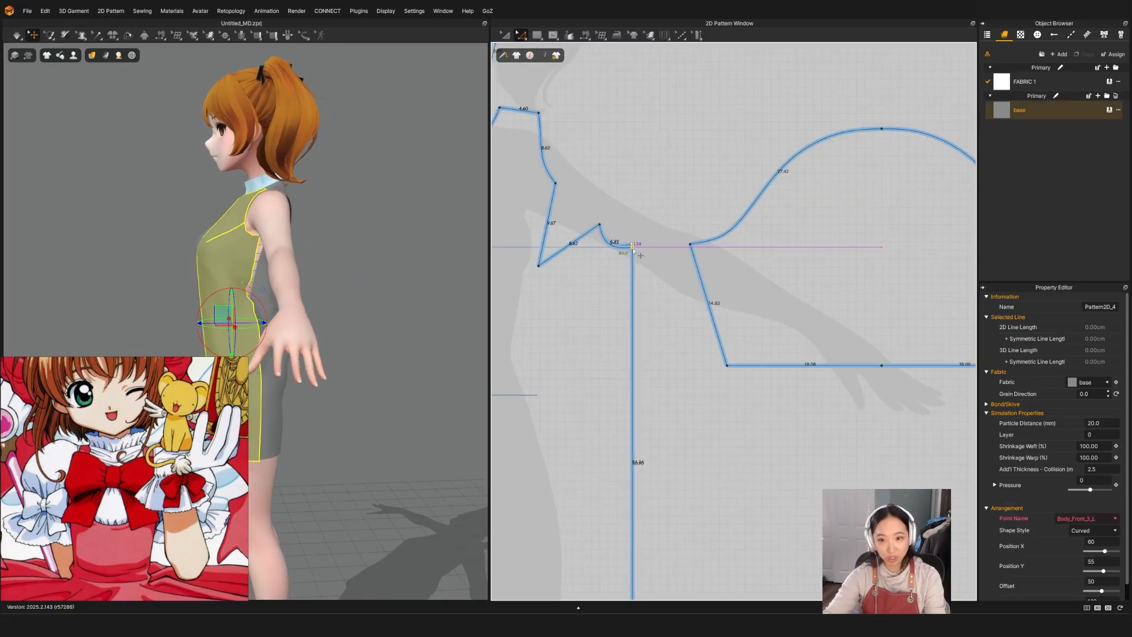
left_click_drag(641, 256, 631, 265)
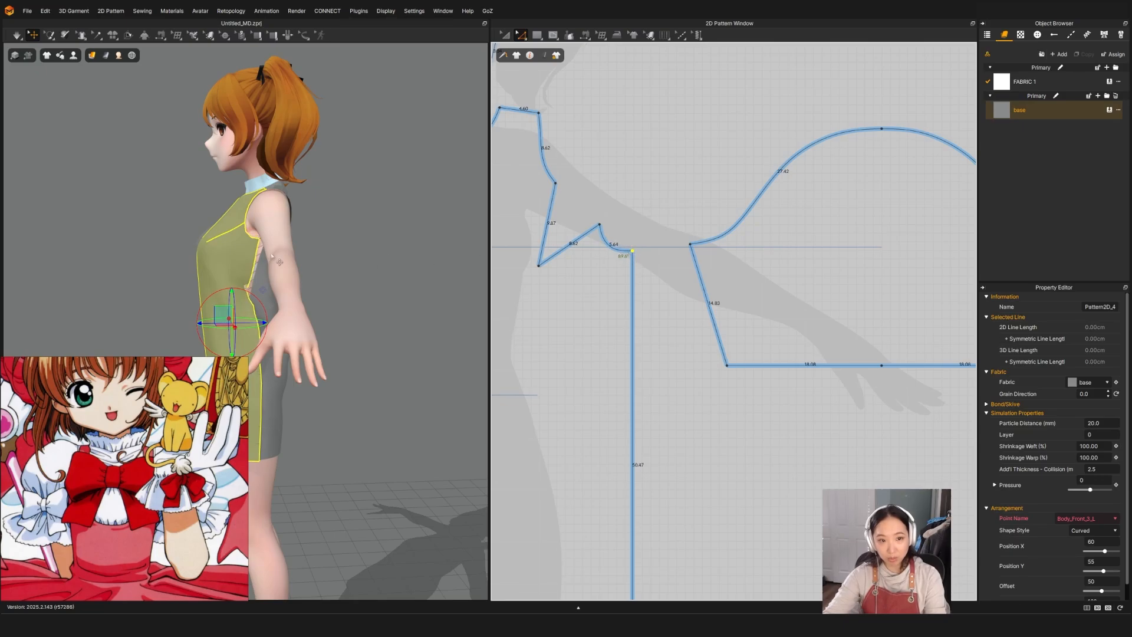
Move the back panel's underarm point slightly outward and raise its hem so the side seam is about 50.5 cm long.
scroll(756, 399, "down", 5)
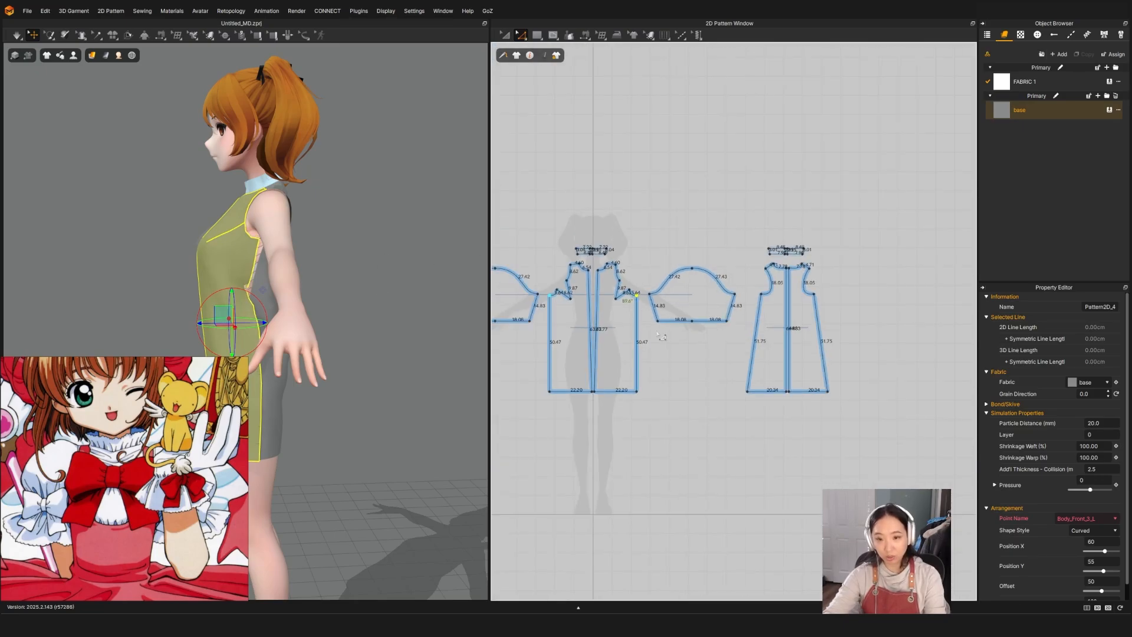
scroll(752, 304, "up", 3)
scroll(751, 303, "up", 2)
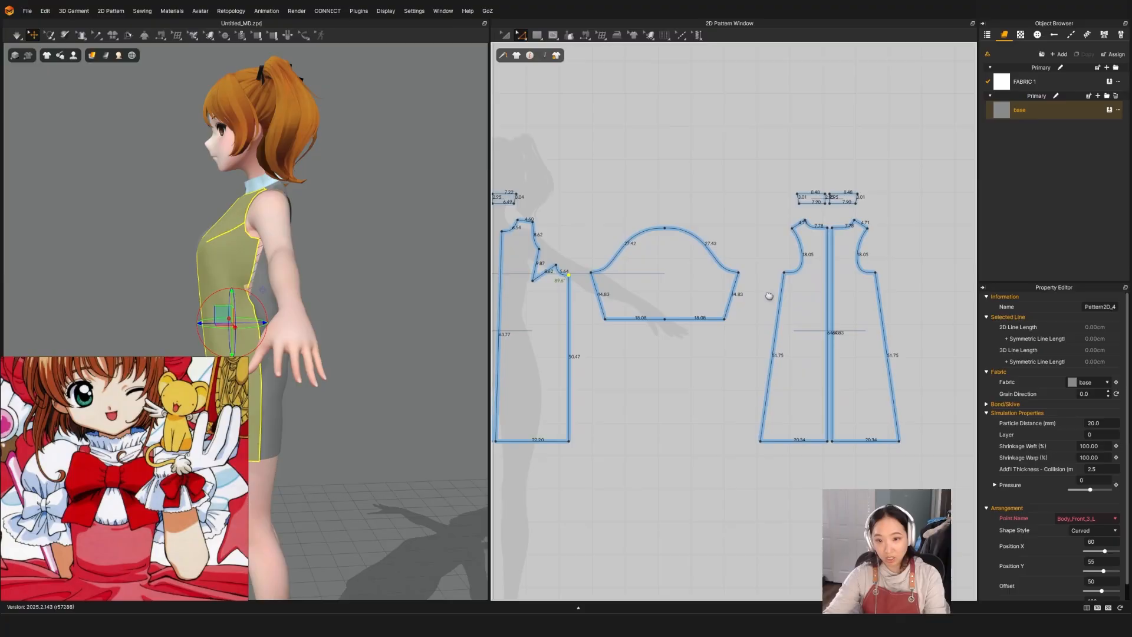
scroll(831, 285, "down", 2)
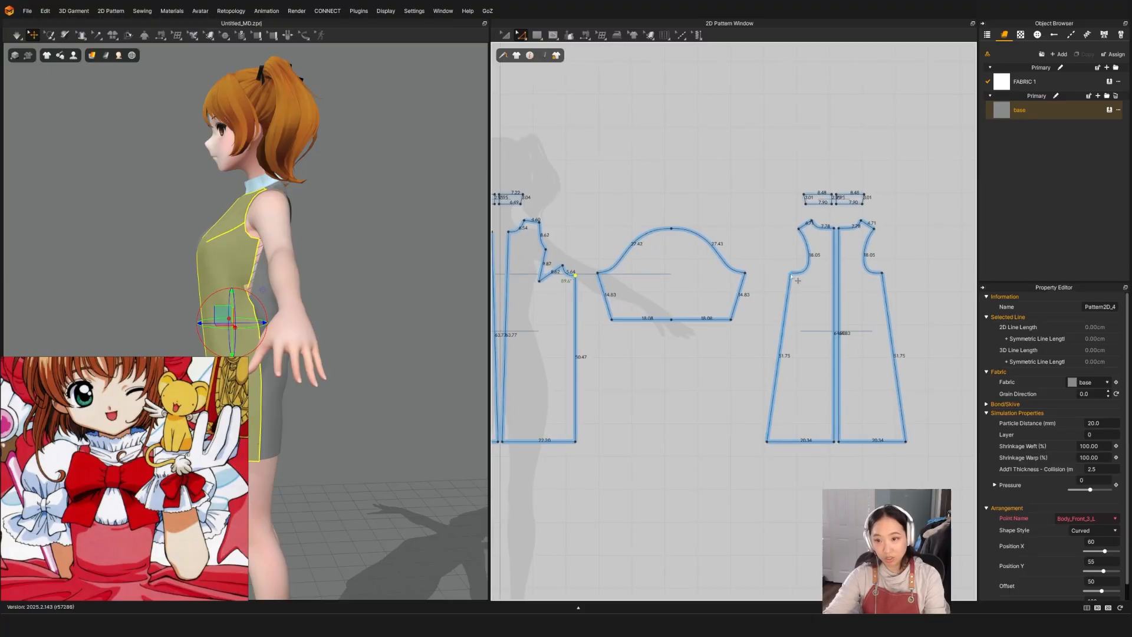
left_click_drag(792, 275, 788, 274)
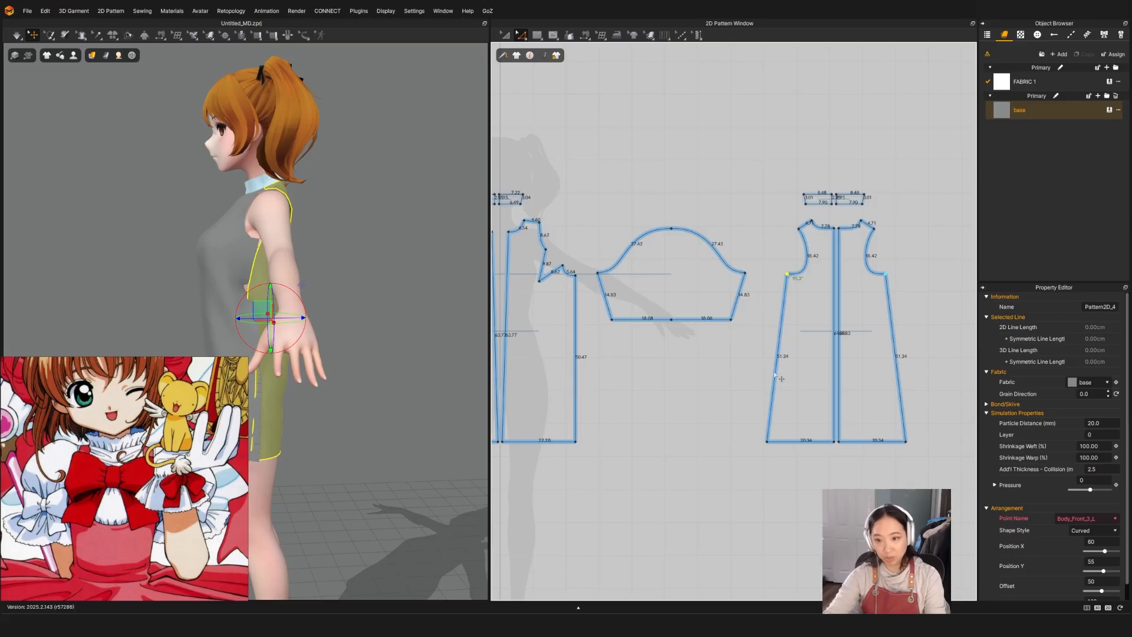
left_click_drag(805, 450, 805, 447)
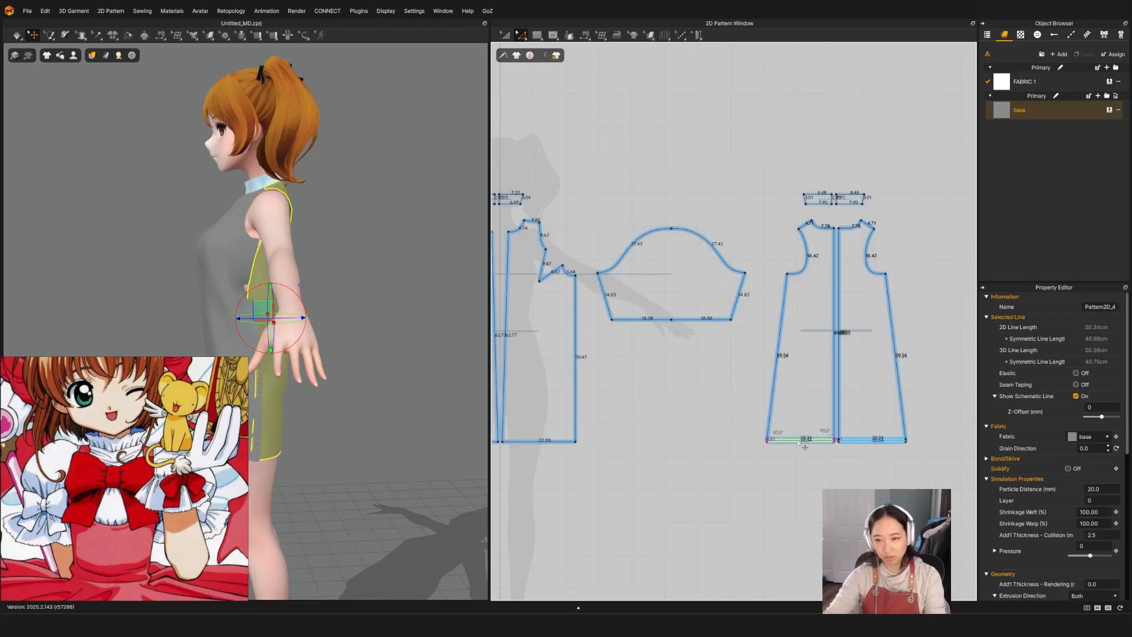
Simulate the dress with the edited panels and check its side seam and fit from the side.
key("q")
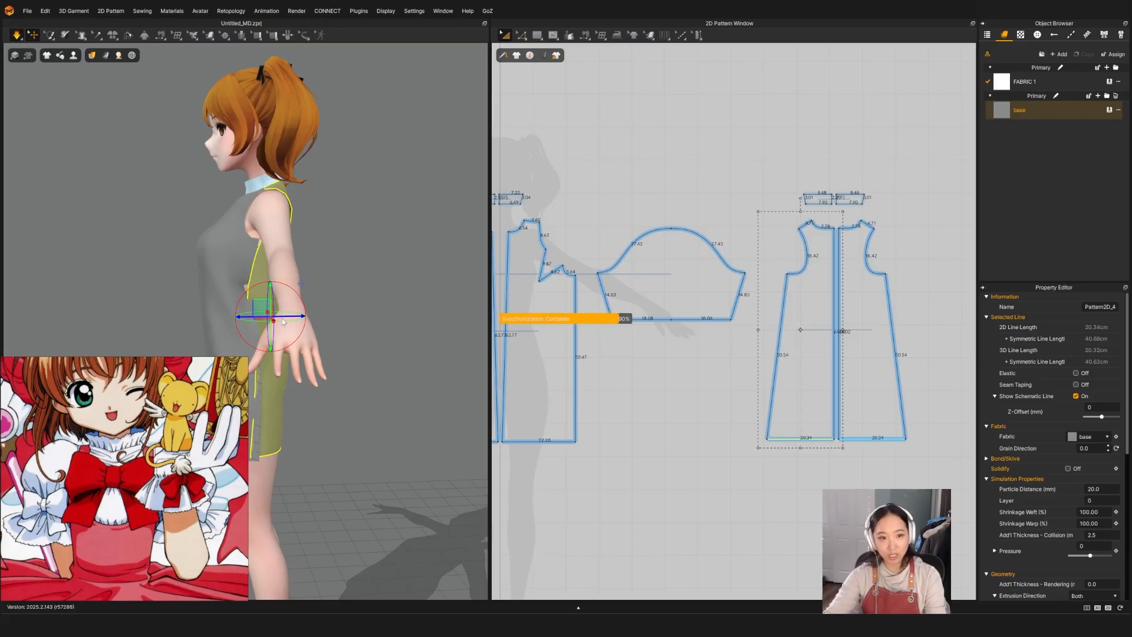
key("w")
right_click_drag(228, 316, 283, 224)
scroll(284, 221, "up", 5)
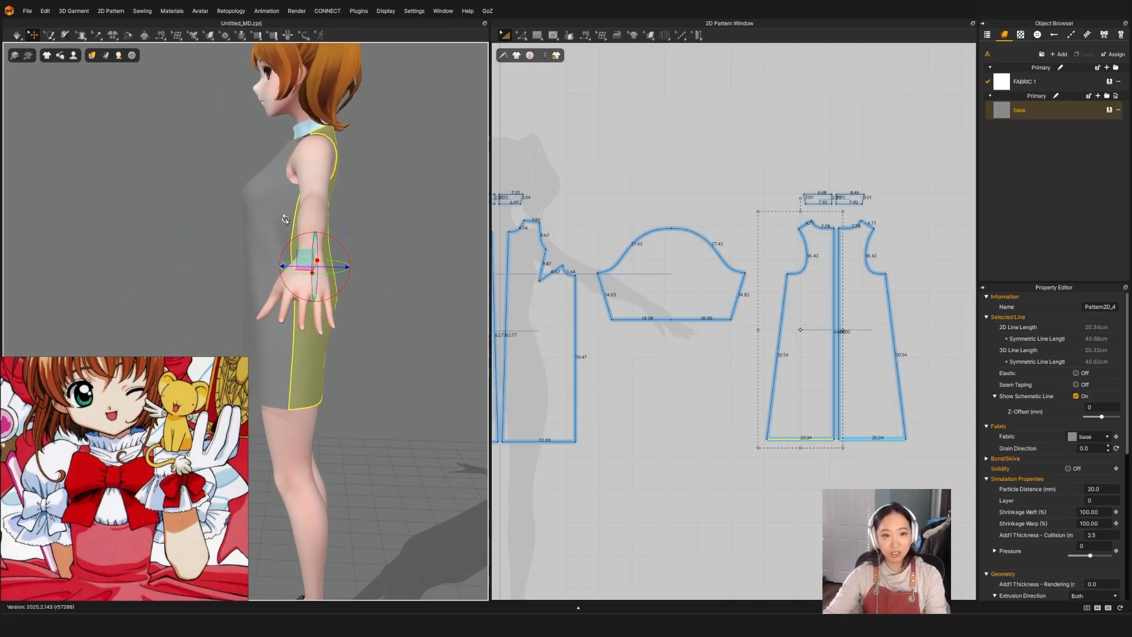
middle_click_drag(300, 211, 282, 220)
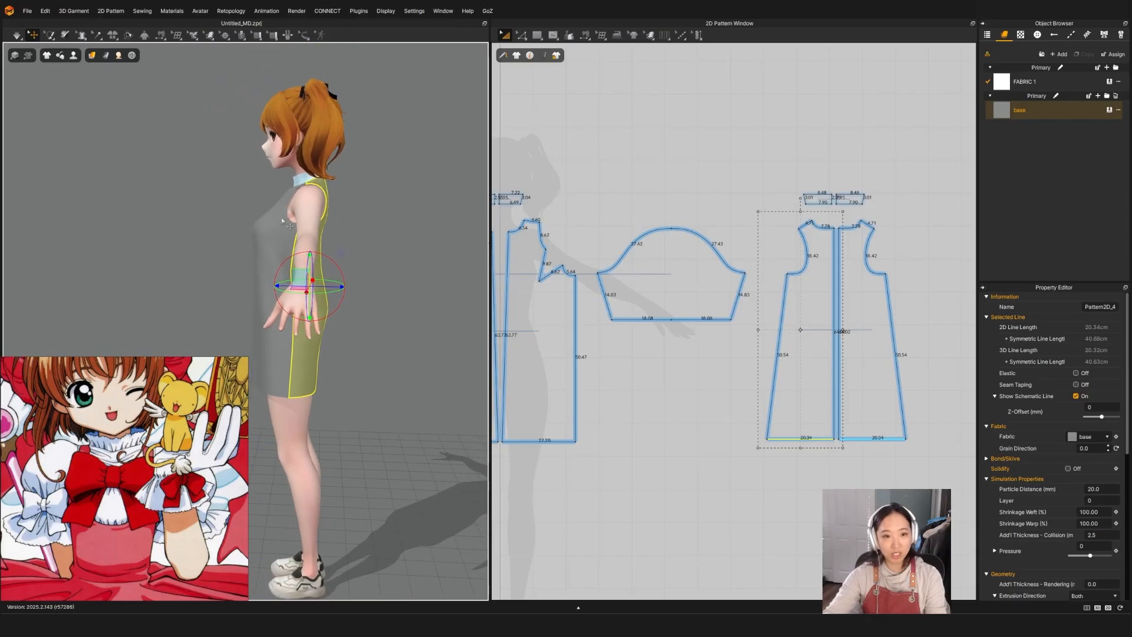
right_click_drag(272, 258, 339, 203)
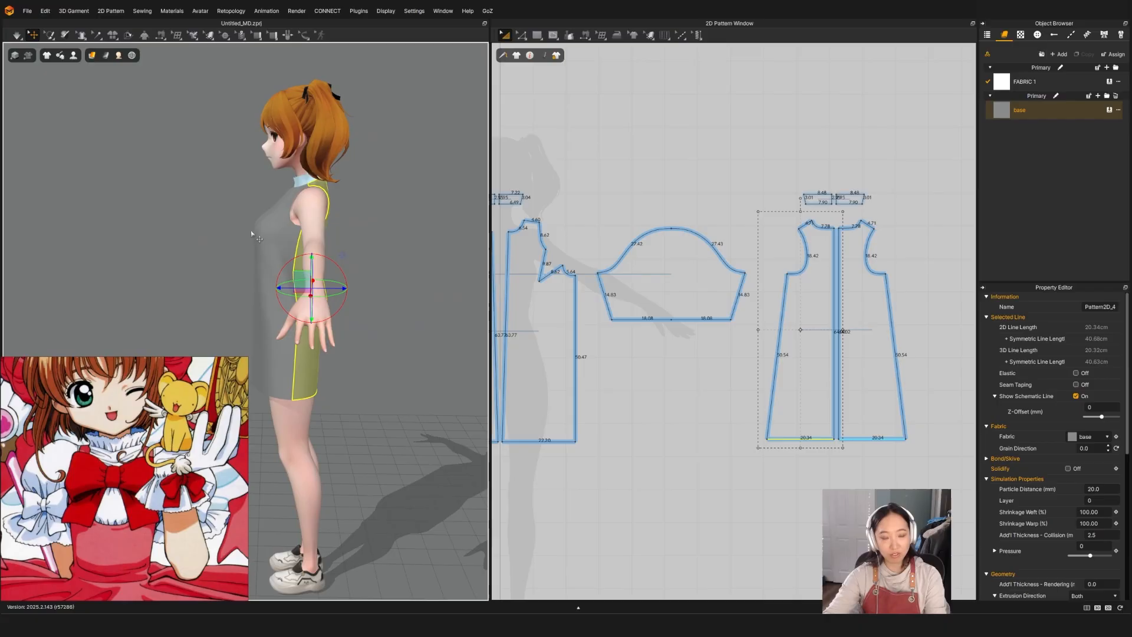
scroll(259, 246, "up", 3)
right_click_drag(313, 248, 351, 250)
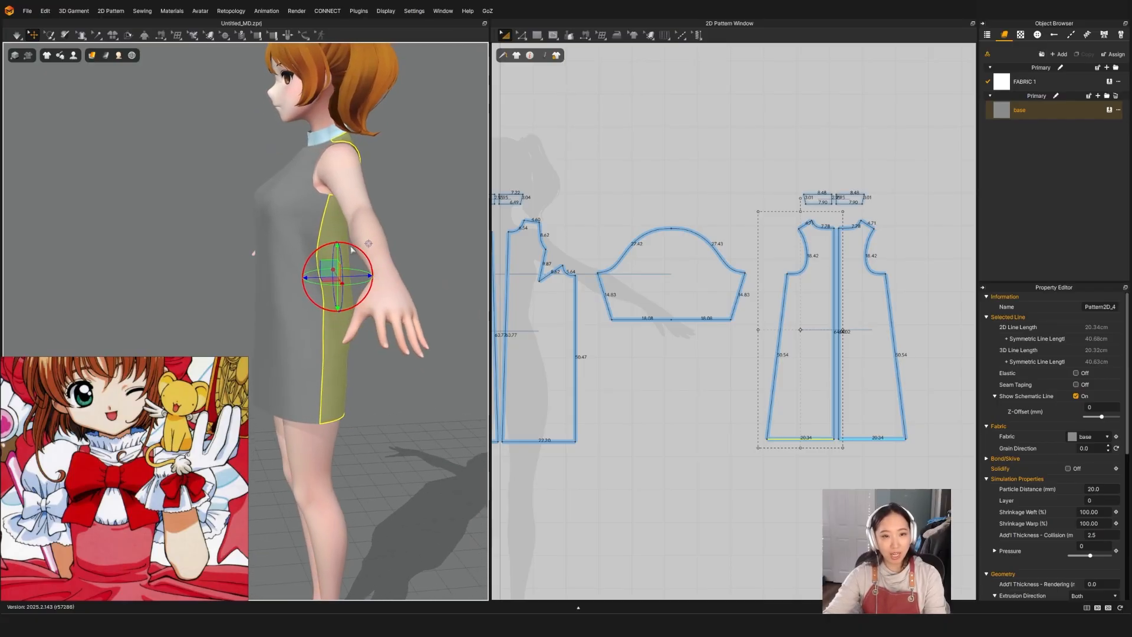
right_click_drag(335, 381, 309, 391)
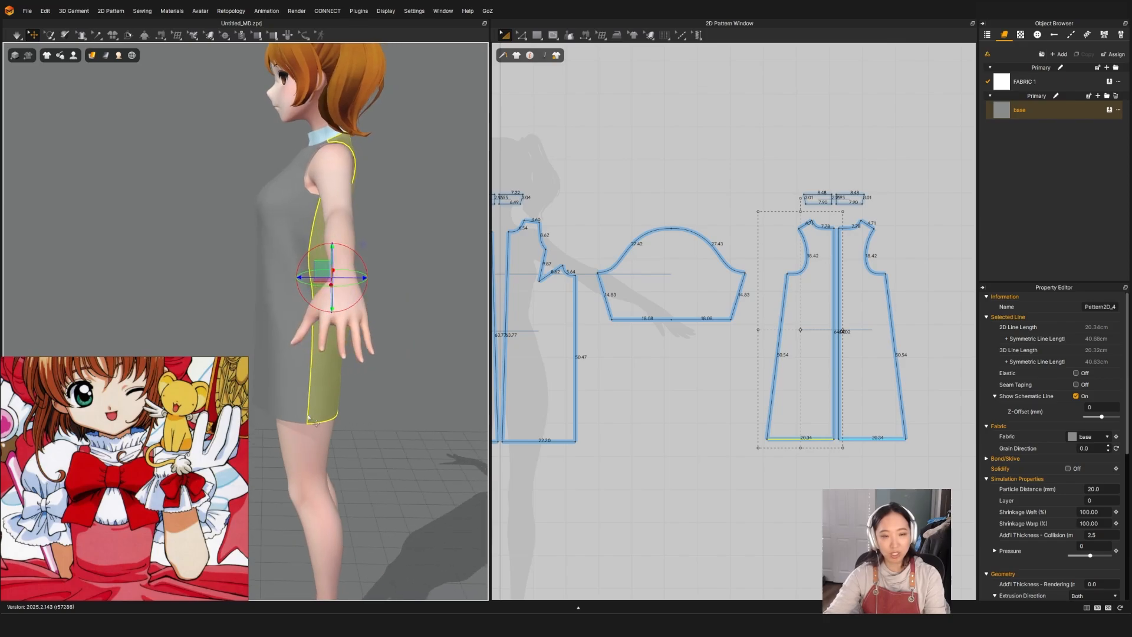
Shift the front side seam inward and the back side seam outward, making the hems about 21.1 cm and 21.3 cm wide.
key("z")
left_click(577, 315)
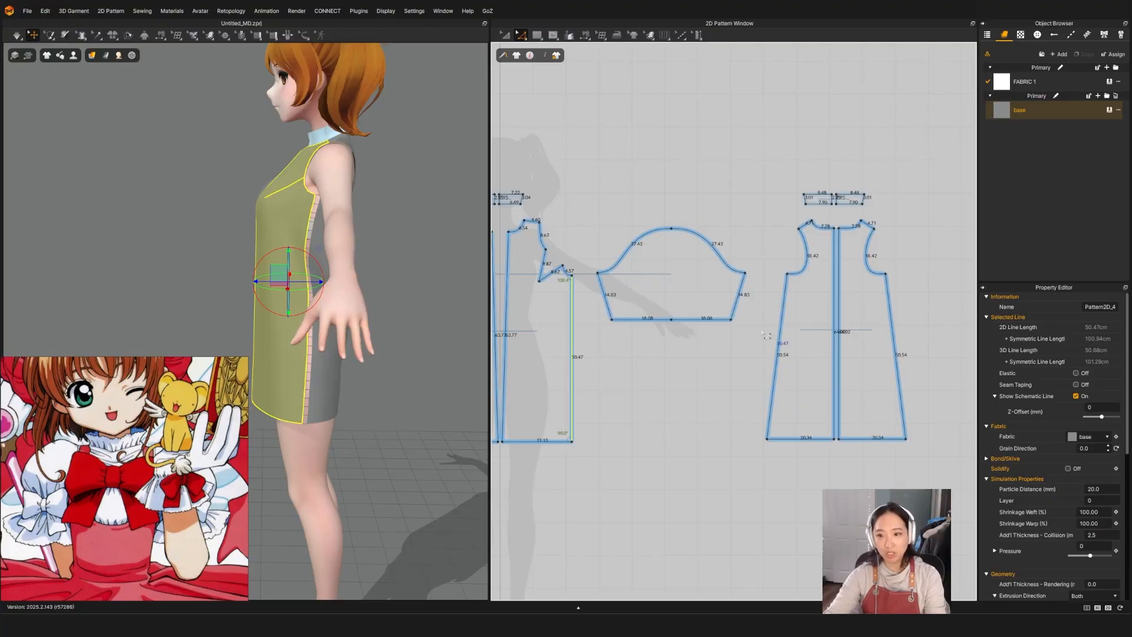
left_click(785, 299)
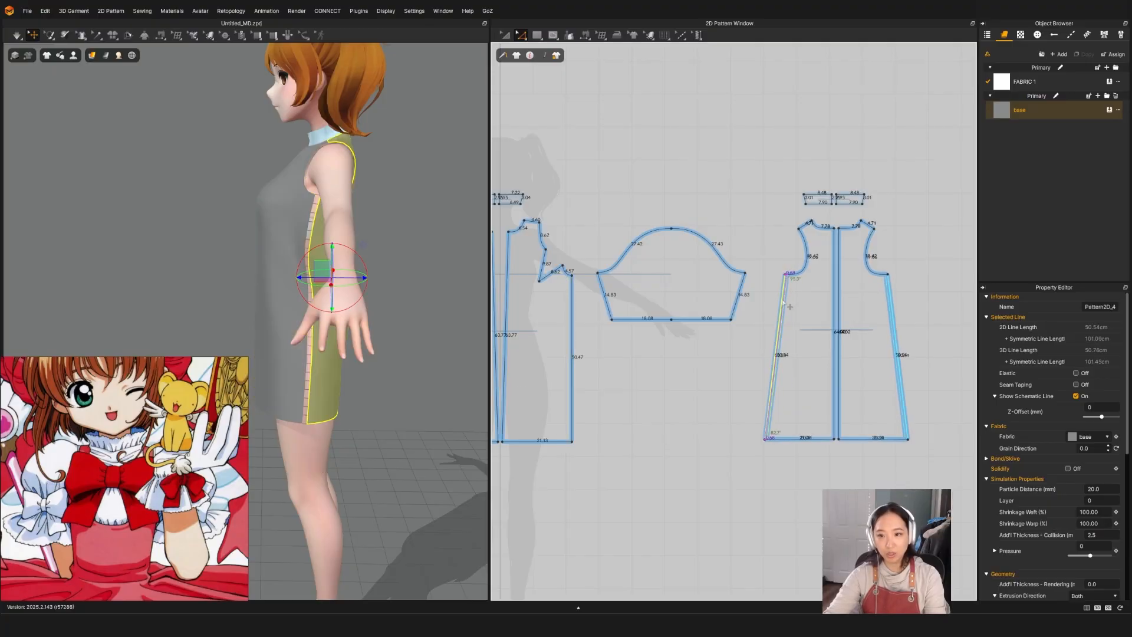
Simulate the dress again with the shifted side seams and check it from the front.
key("a")
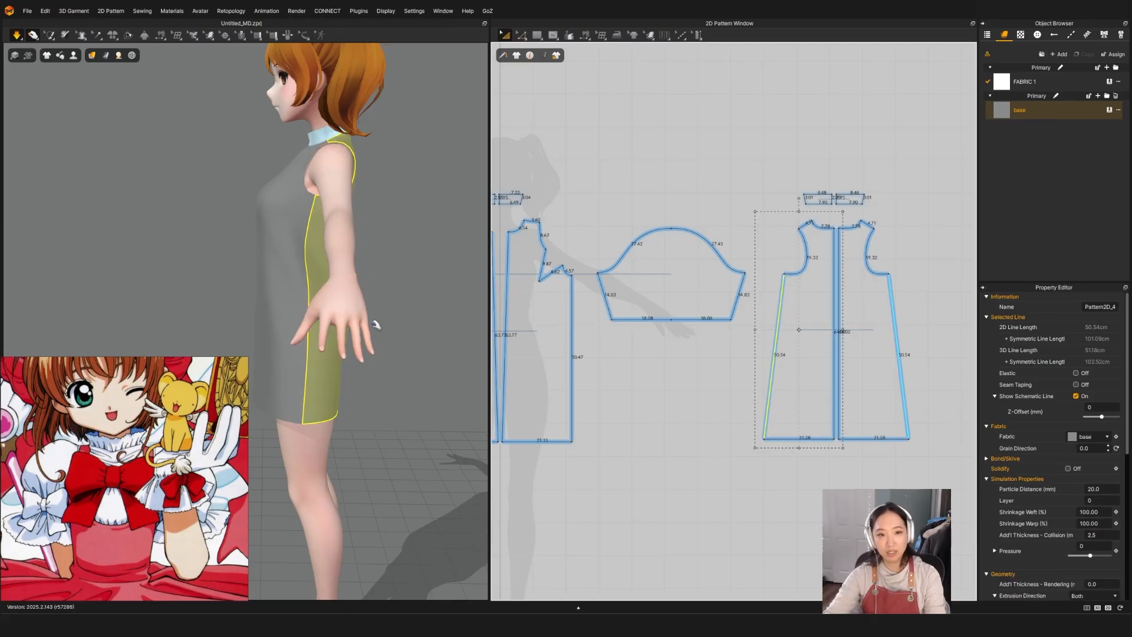
key("space")
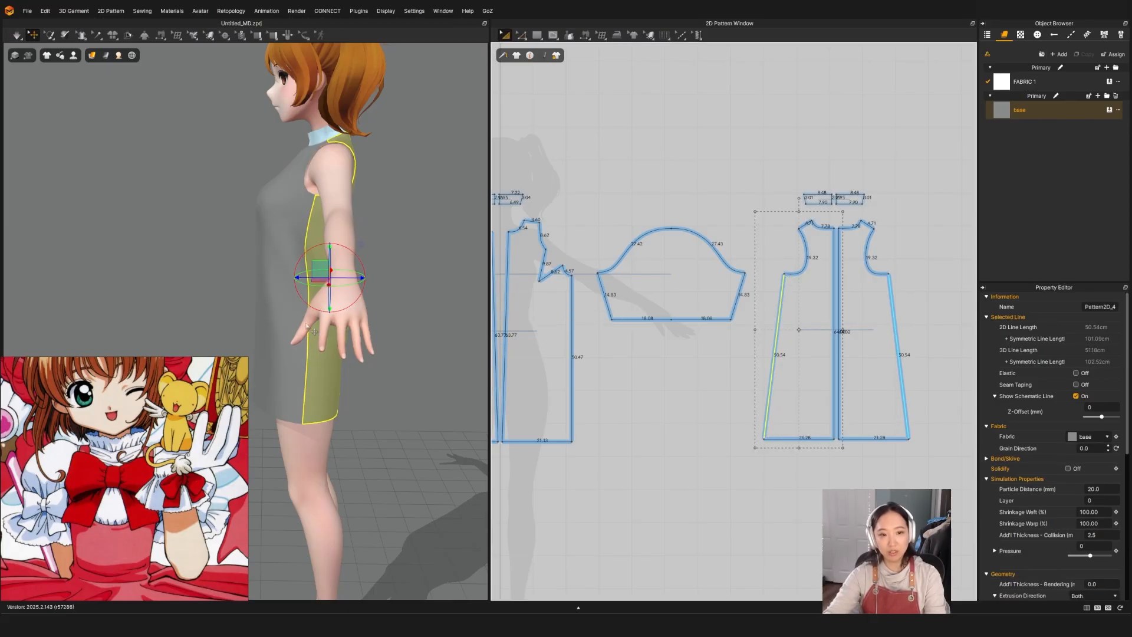
right_click_drag(286, 288, 377, 278)
Examine the reference artwork for the costume's bodice, waist, flared skirt and ruffle shapes.
scroll(118, 484, "down", 3)
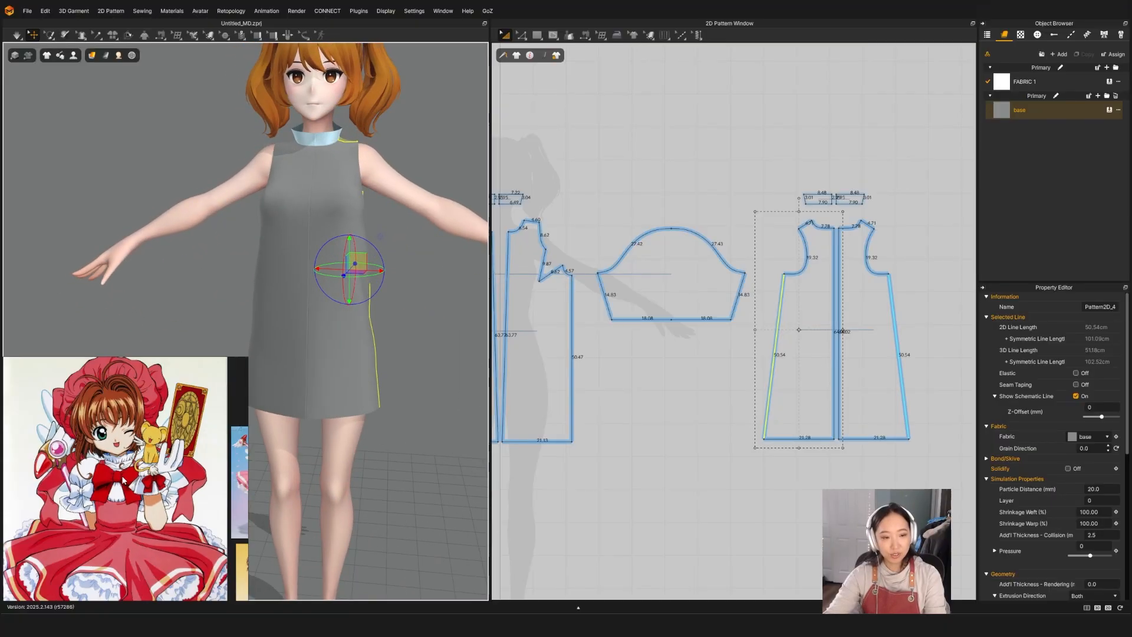
scroll(120, 486, "up", 3)
scroll(106, 453, "down", 1)
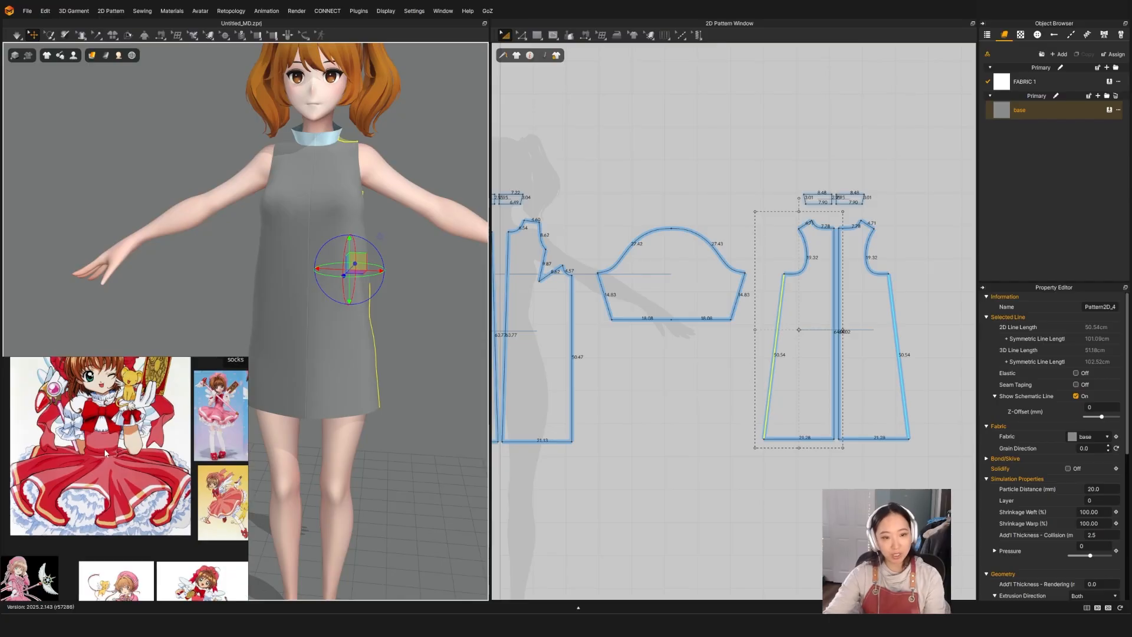
scroll(107, 452, "up", 5)
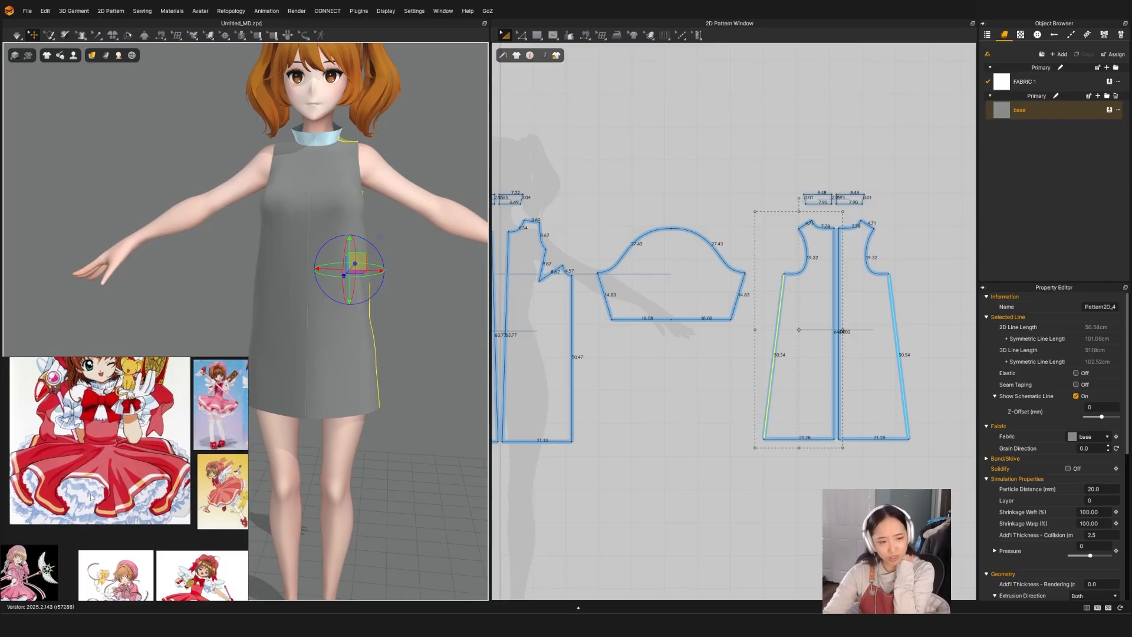
scroll(92, 457, "down", 4)
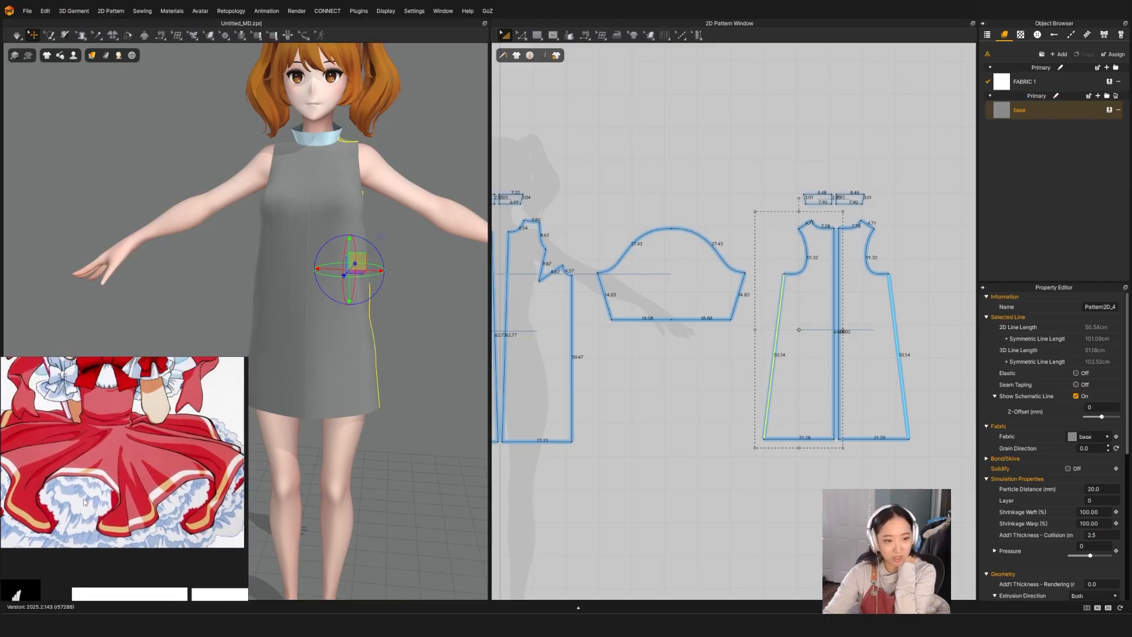
scroll(108, 407, "up", 2)
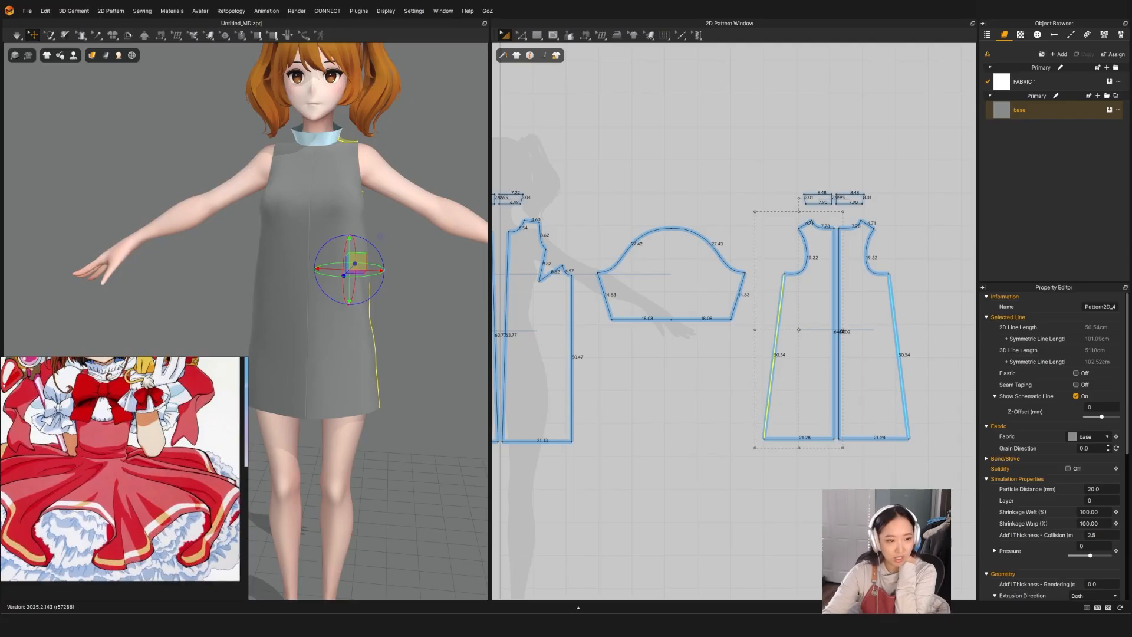
scroll(109, 407, "down", 3)
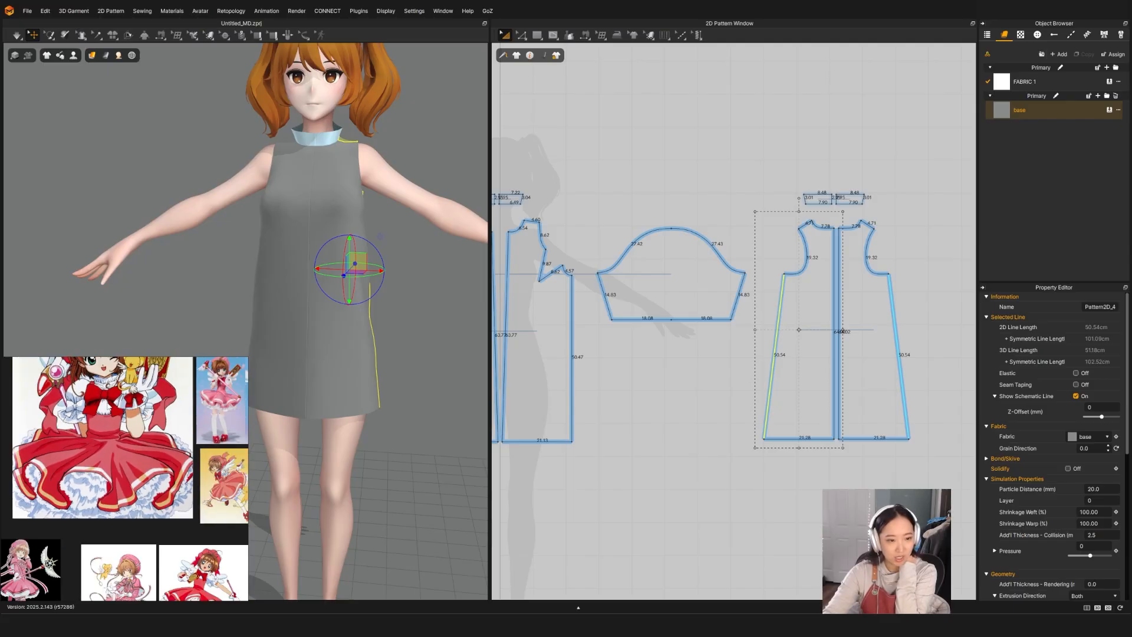
middle_click_drag(241, 501, 169, 483)
scroll(169, 484, "up", 5)
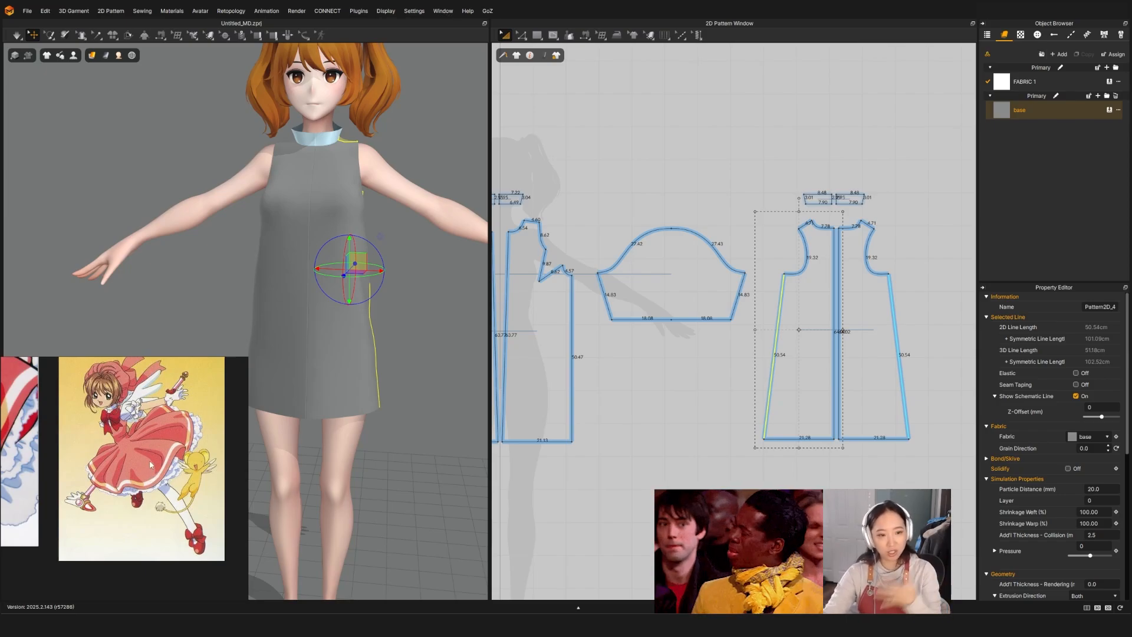
scroll(113, 468, "down", 6)
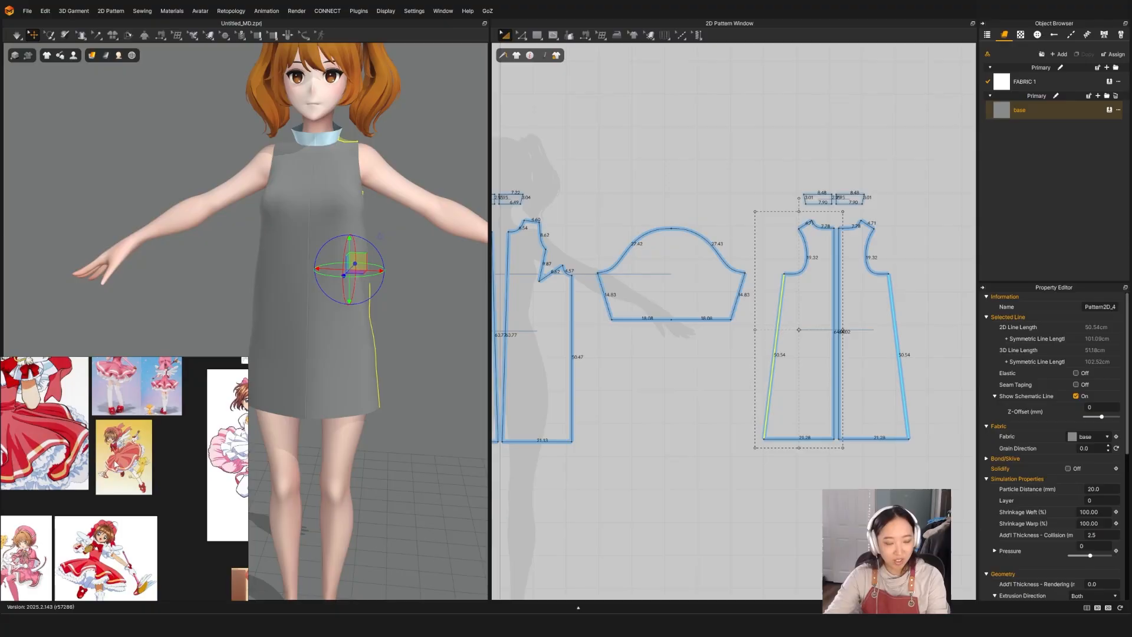
scroll(53, 425, "up", 5)
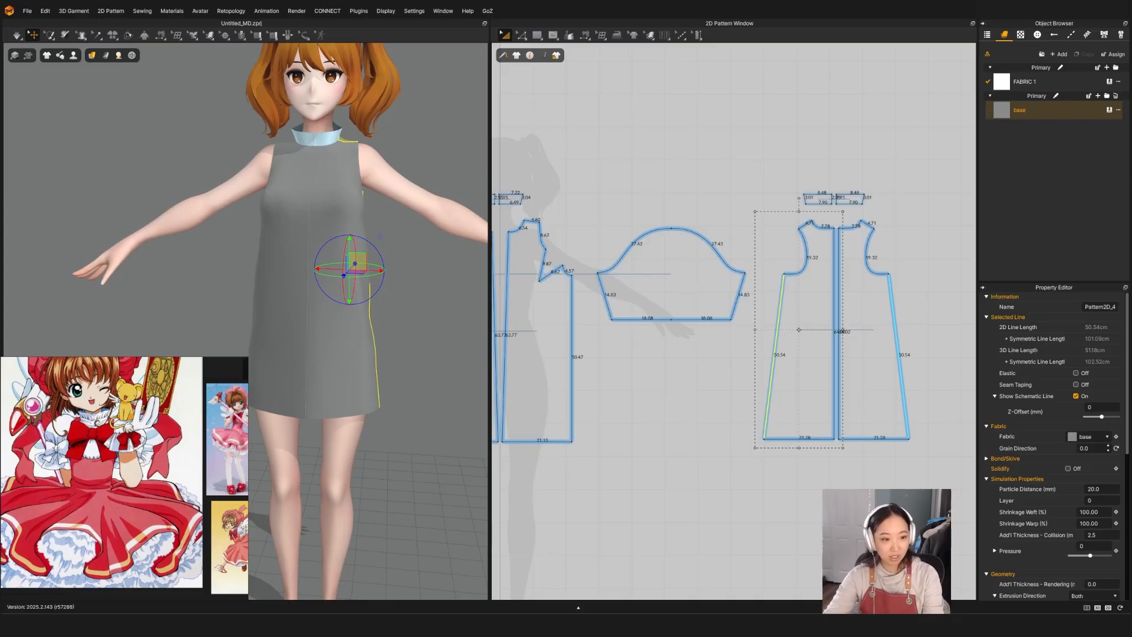
scroll(182, 468, "down", 2)
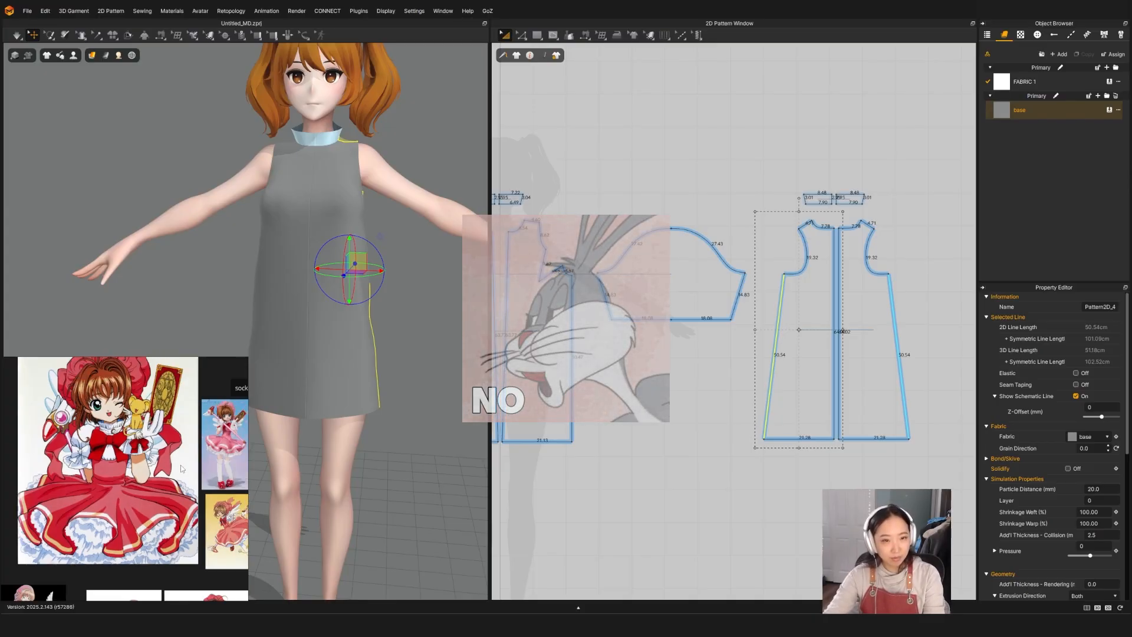
Locate the front dress panels in the 2D pattern and clear the selection.
left_click(295, 289)
scroll(746, 383, "down", 4)
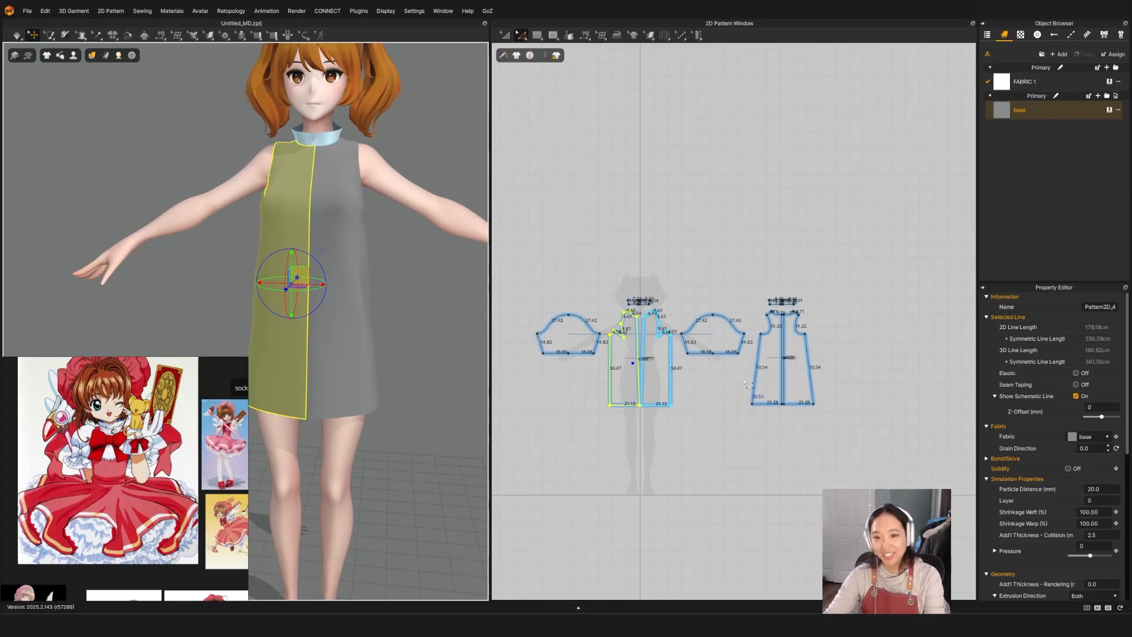
scroll(630, 390, "up", 3)
left_click(677, 419)
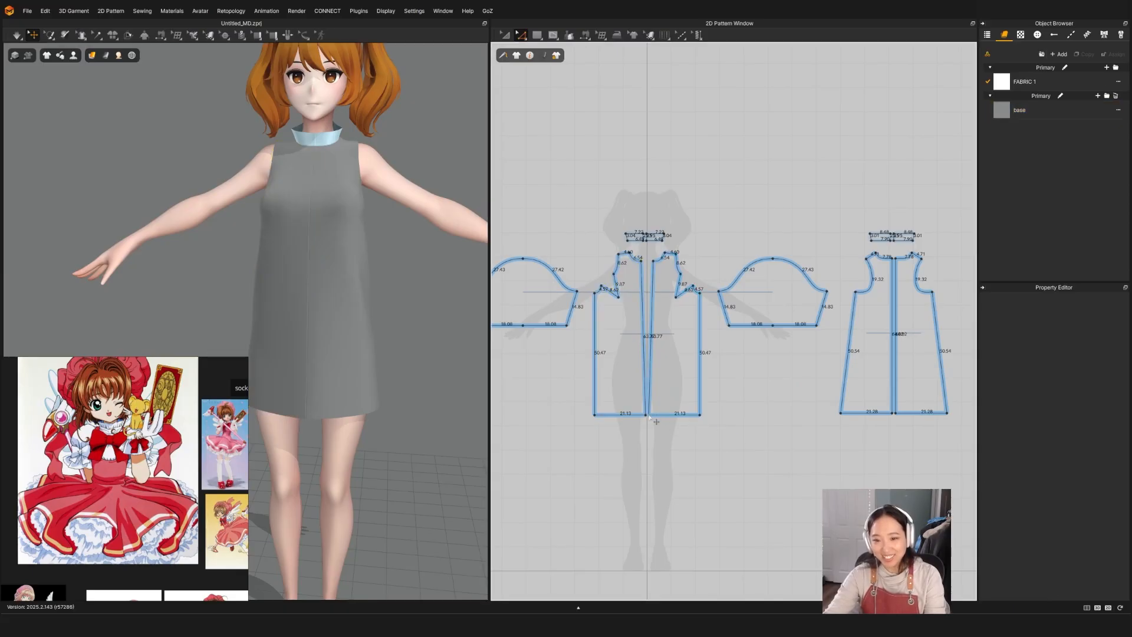
Straighten the front panels' centre edges and raise the front hem until the side seams are about 14.8 cm long.
left_click(650, 416)
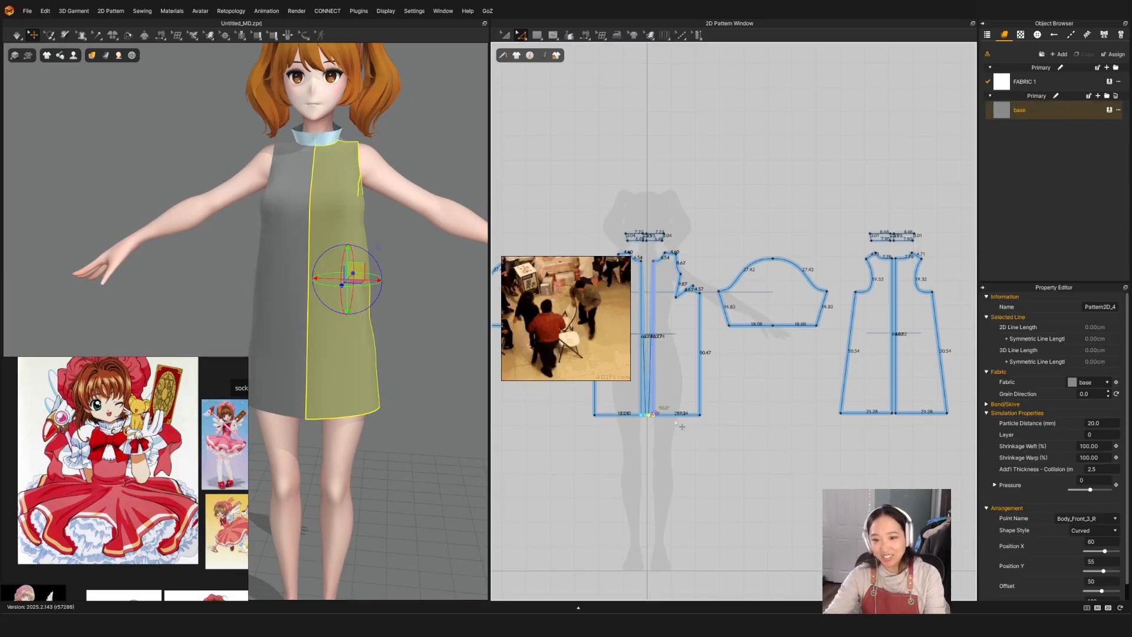
left_click_drag(675, 421, 673, 416)
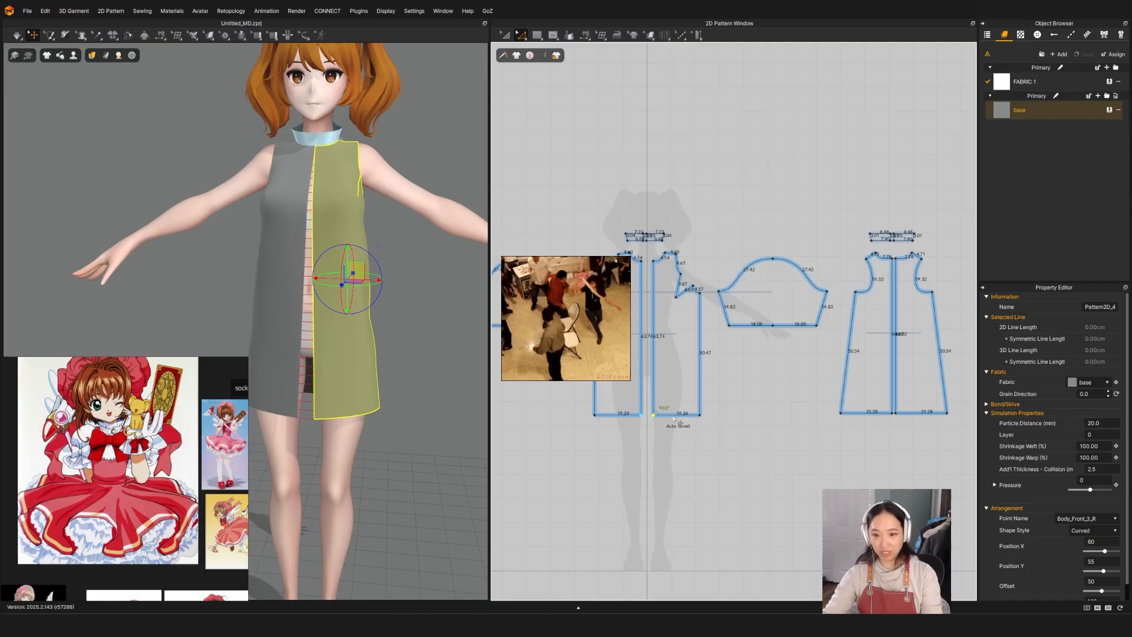
left_click(674, 416)
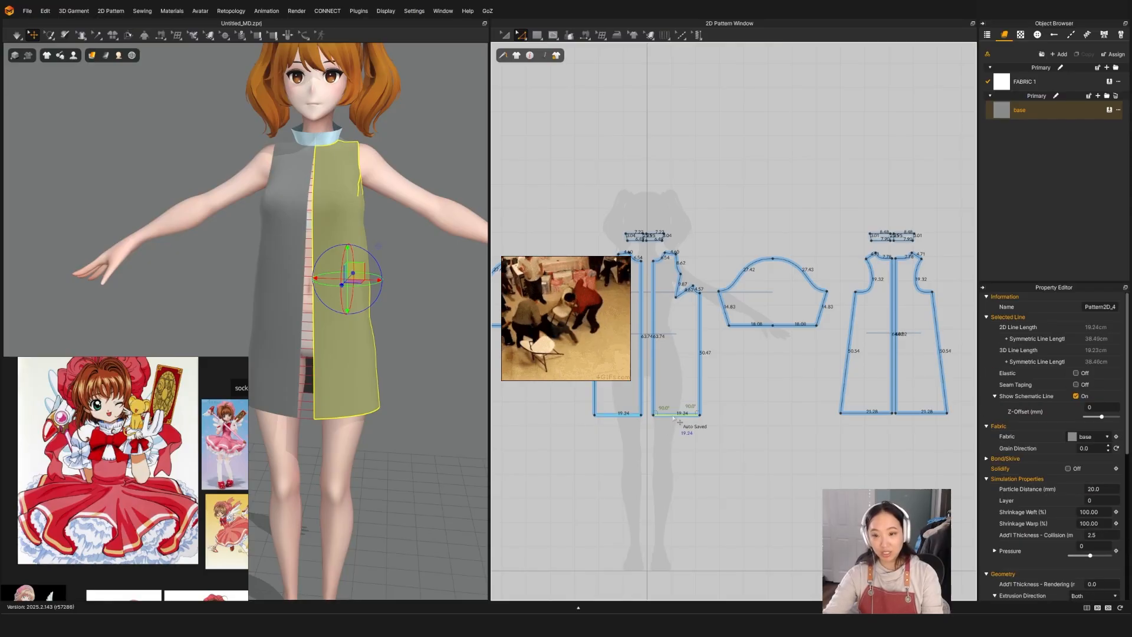
left_click_drag(674, 418, 674, 352)
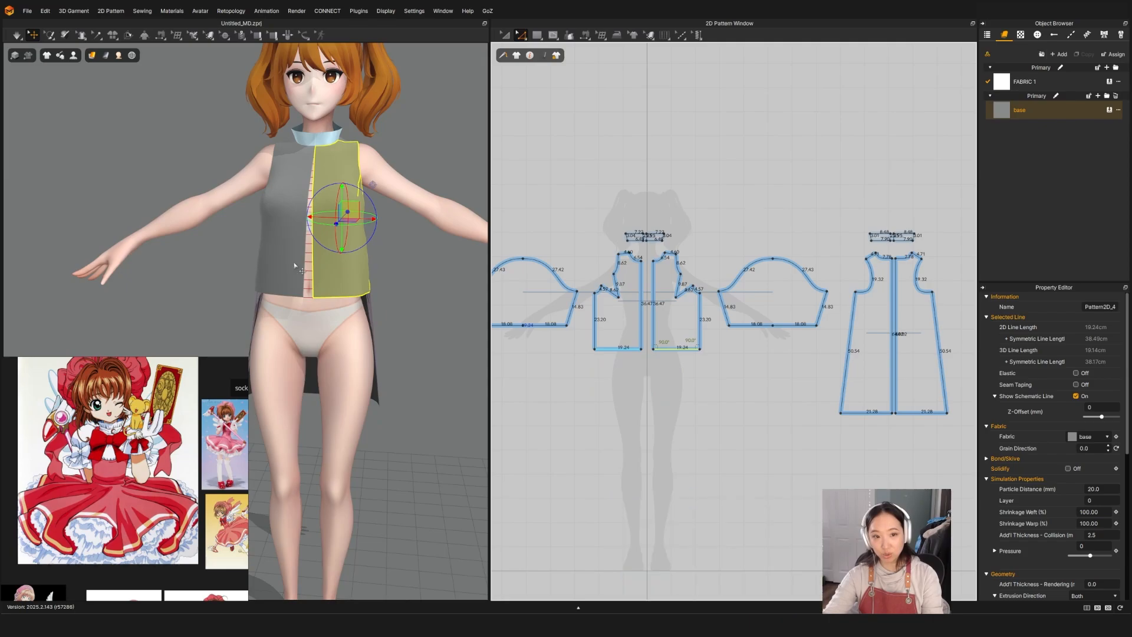
left_click_drag(683, 356, 684, 336)
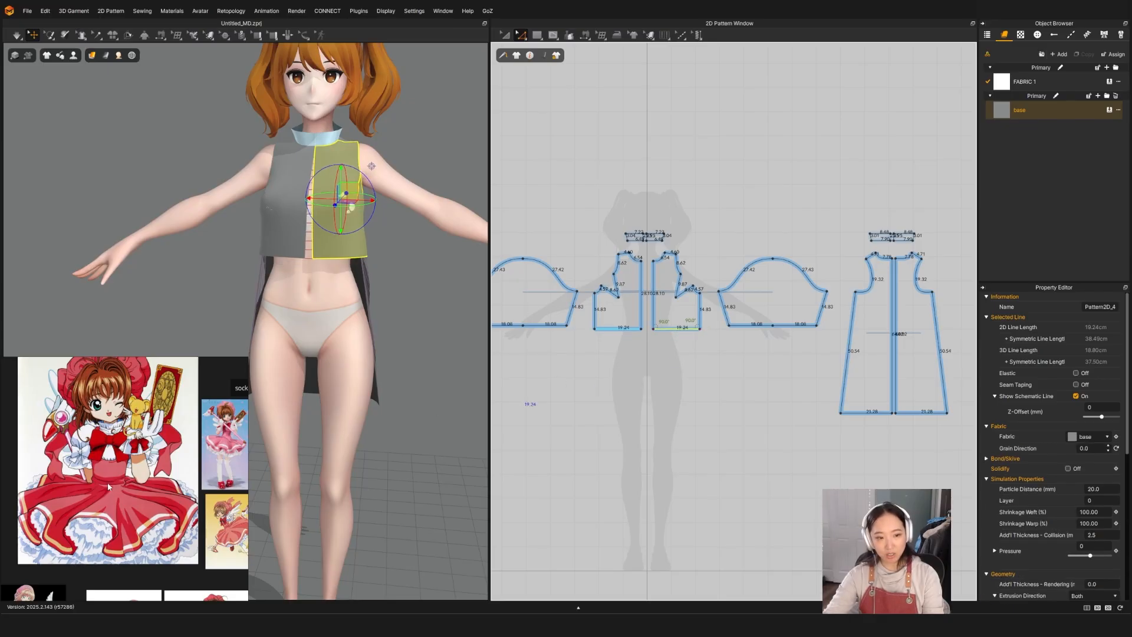
Check the reference waistline, straighten the back panels' side seams and raise the back hem until they are about 14.6 cm long.
scroll(107, 496, "up", 6)
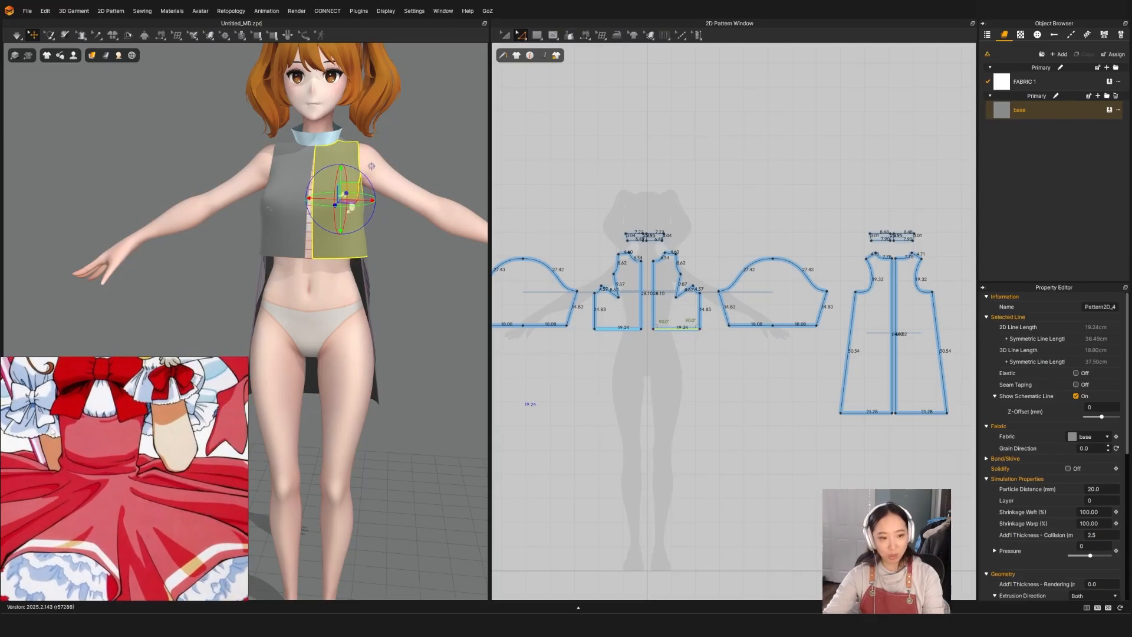
scroll(131, 468, "down", 6)
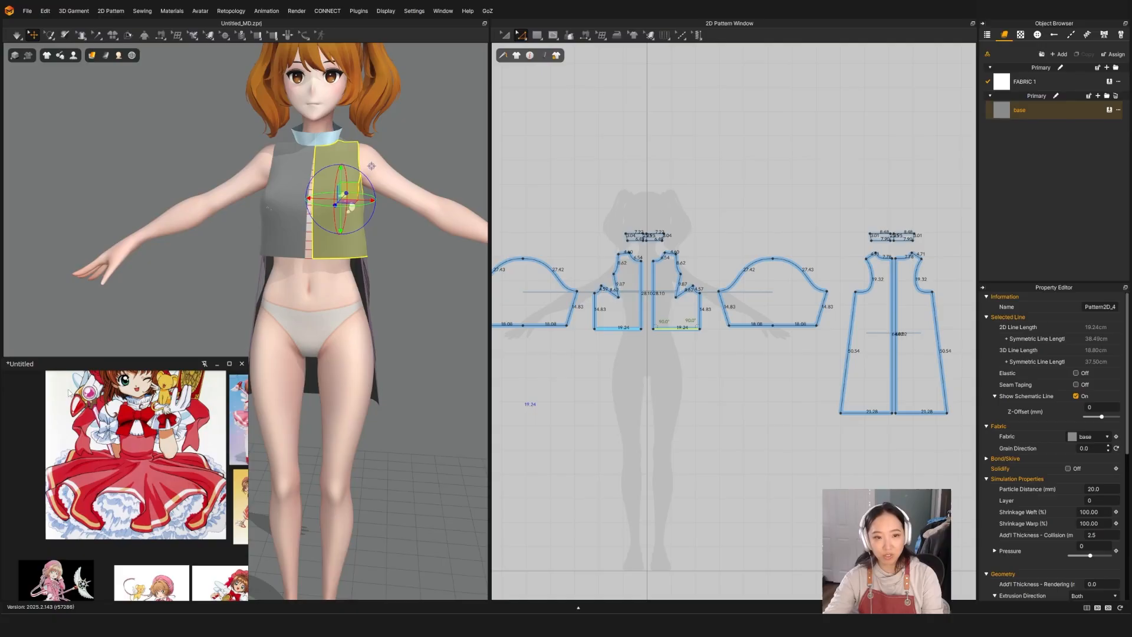
scroll(159, 433, "up", 2)
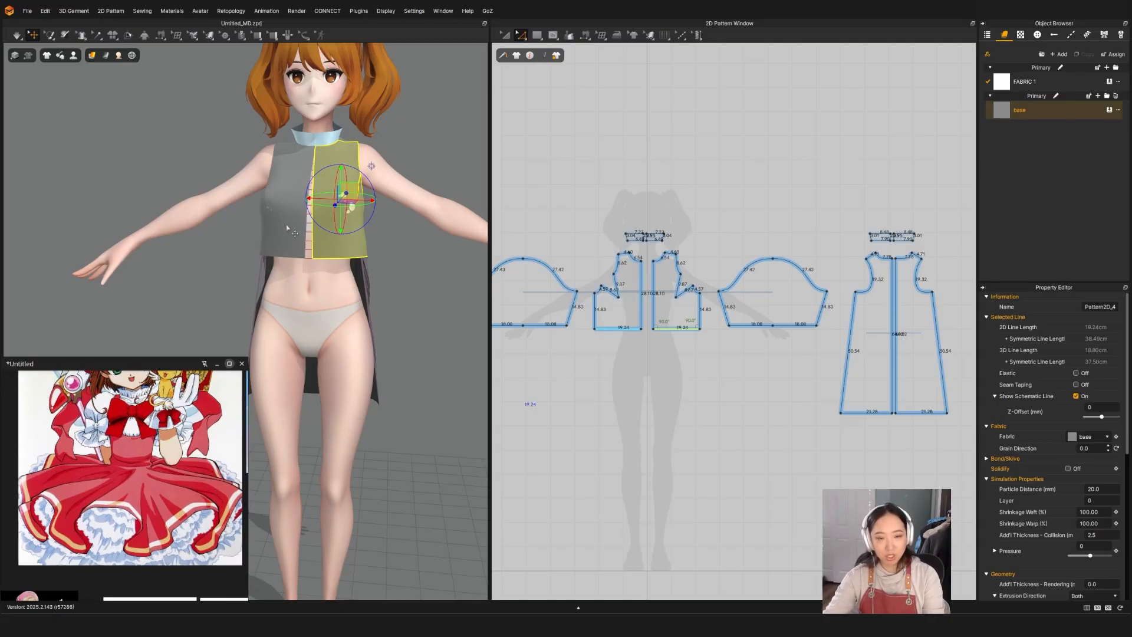
left_click(841, 415)
left_click_drag(869, 422, 856, 336)
scroll(850, 340, "up", 3)
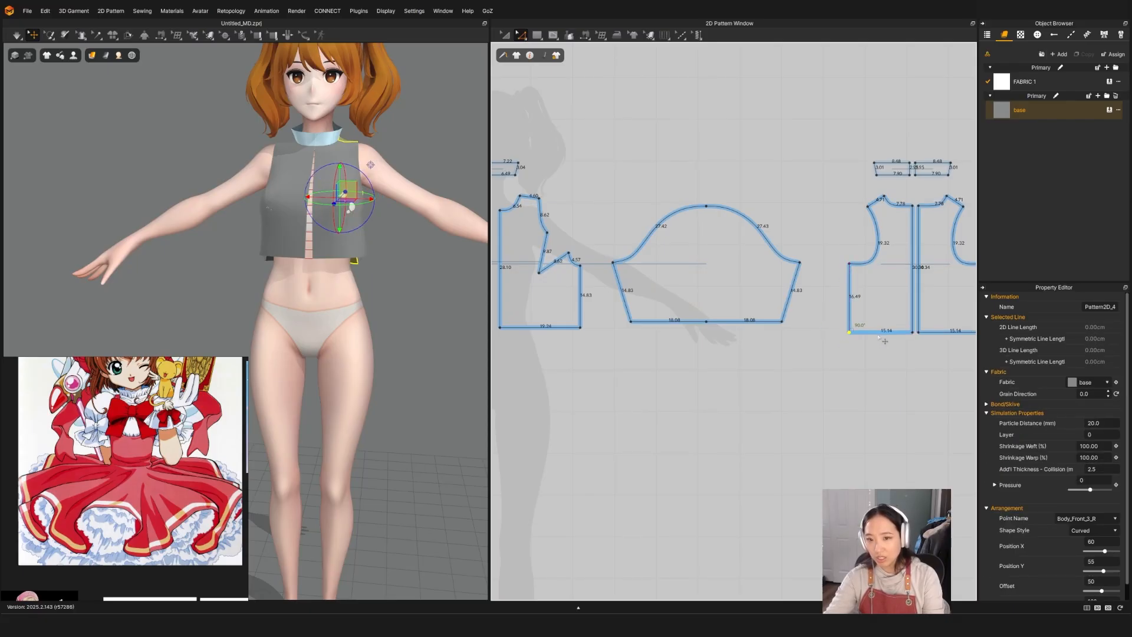
left_click_drag(880, 338, 868, 327)
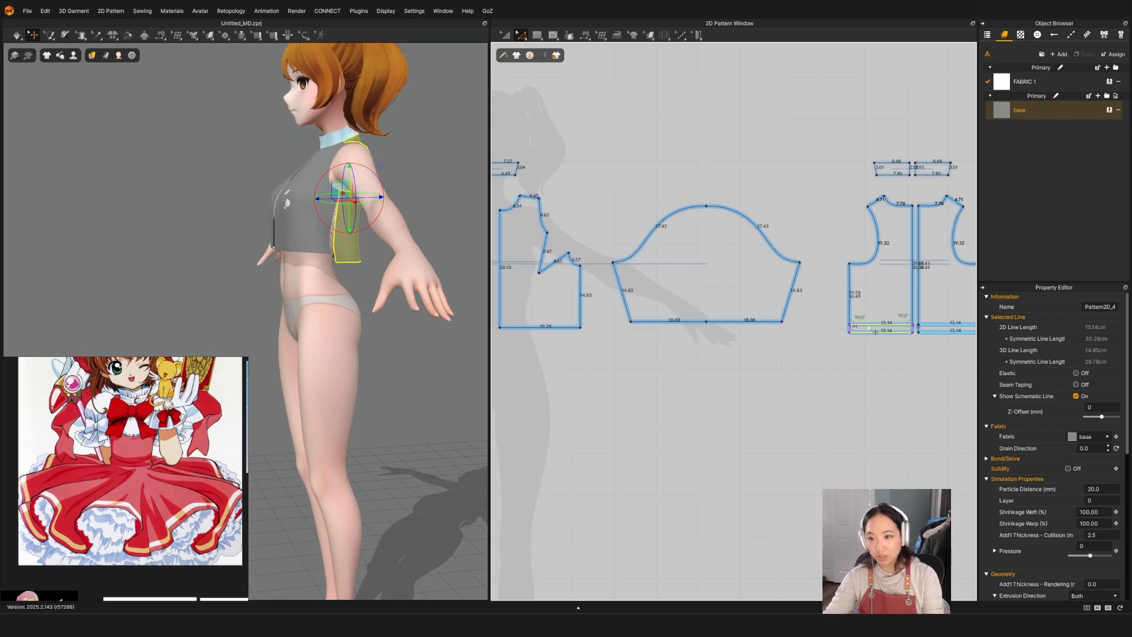
Simulate the cropped top and turn on the strain map to check the back.
key("q")
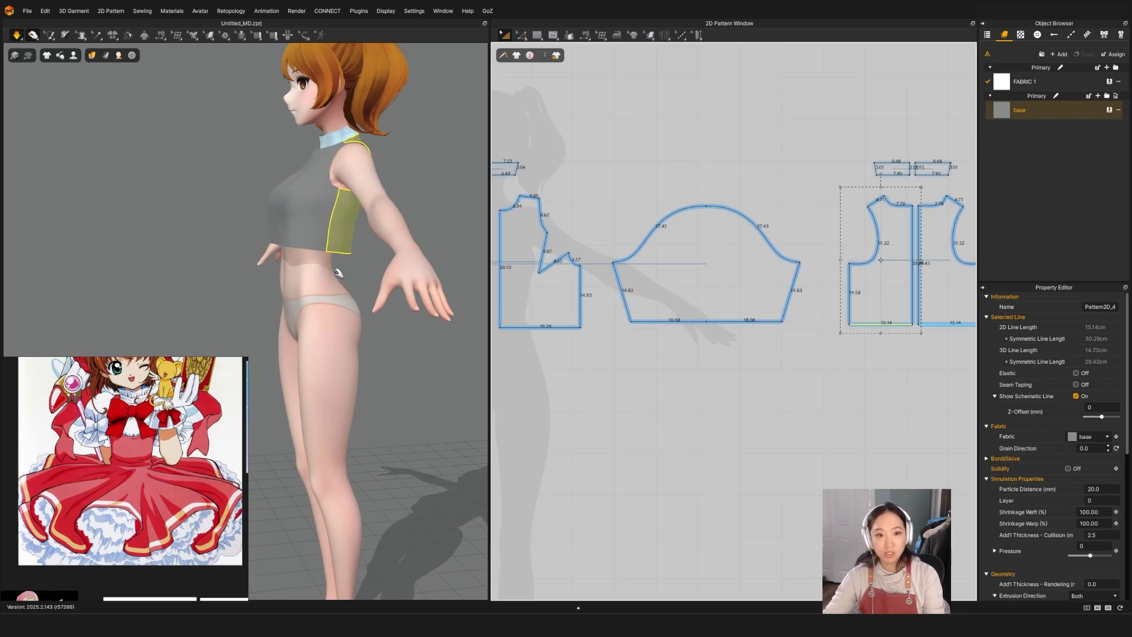
key("space")
right_click_drag(232, 268, 144, 298)
key("q")
left_click(335, 246)
key("w")
left_click(103, 54)
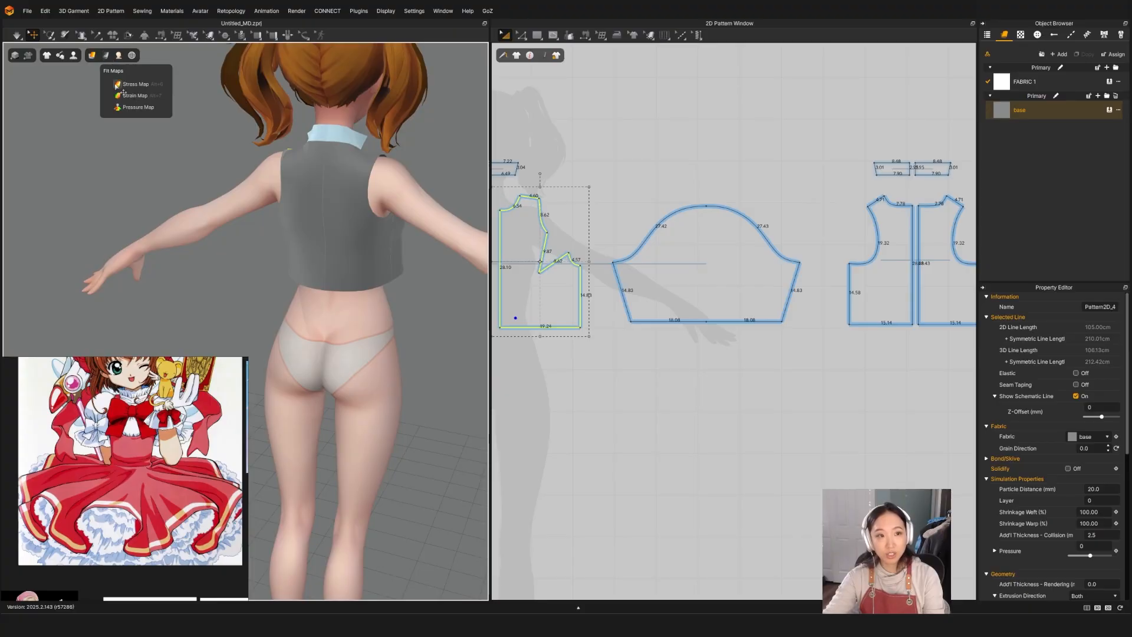
left_click(125, 96)
right_click_drag(271, 248, 355, 215)
Shift the back side seams outward, making each back hem about 16.2 cm wide, and simulate the top again.
middle_click_drag(876, 248, 779, 252)
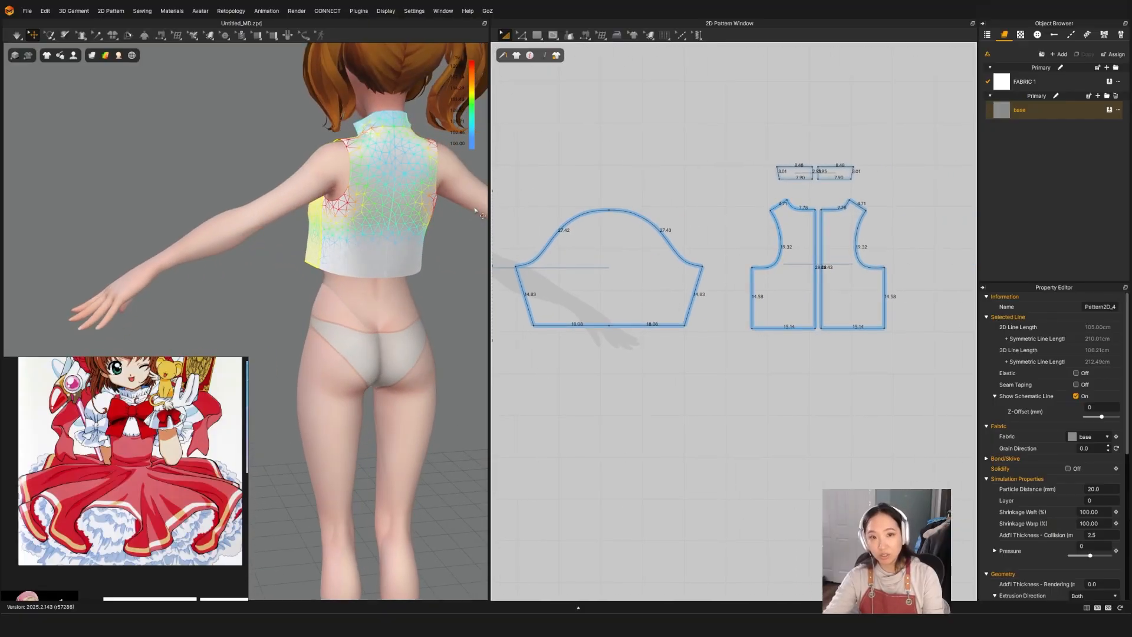
scroll(746, 258, "up", 2)
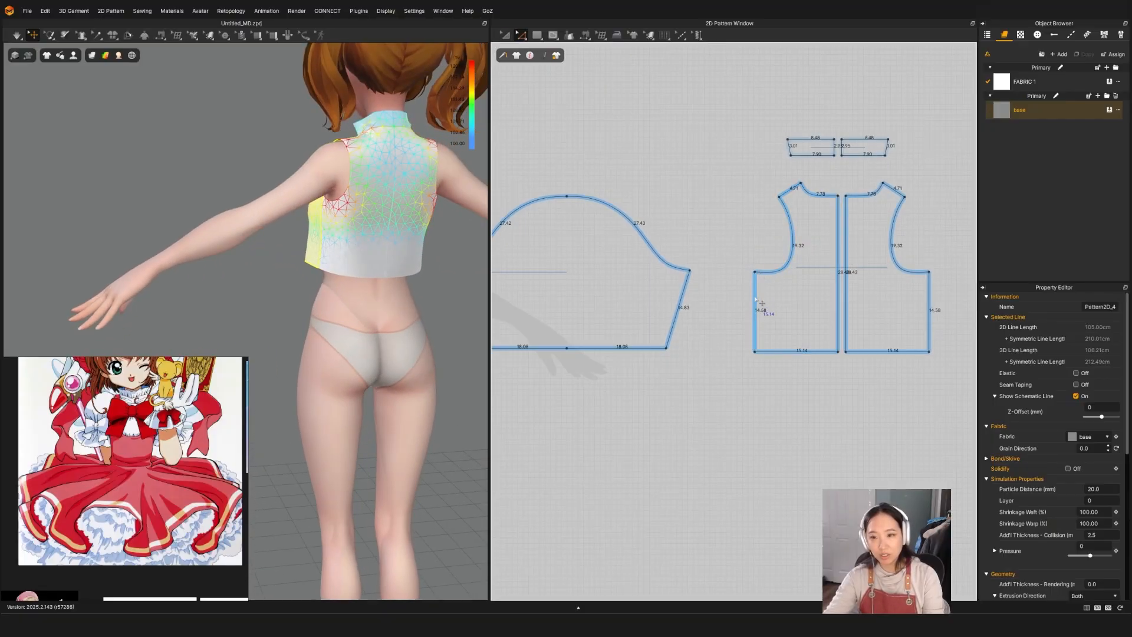
left_click_drag(757, 301, 750, 301)
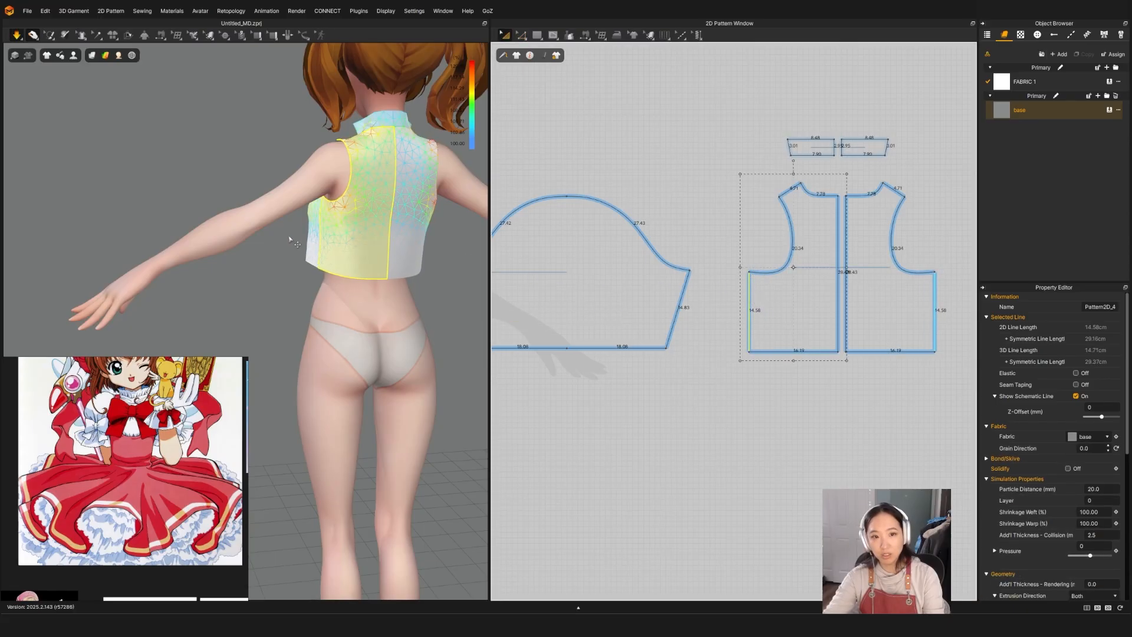
right_click_drag(437, 241, 319, 196)
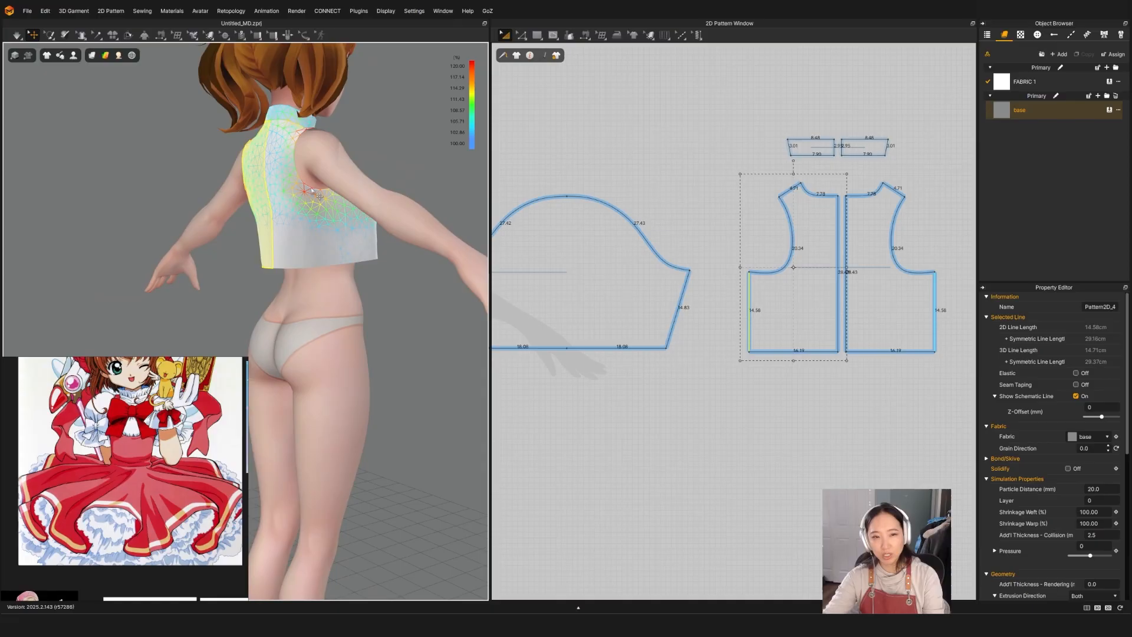
Lower the back panels' underarm points, making the side seams about 14.1 cm long, and simulate the top again.
left_click(313, 198)
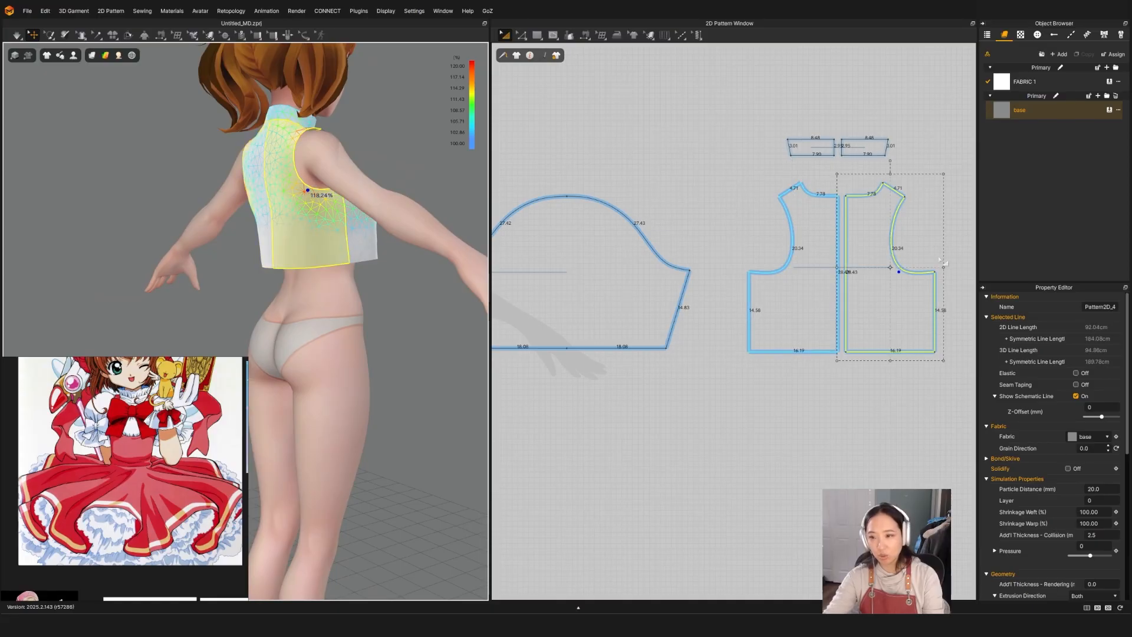
scroll(775, 281, "up", 6)
key("z")
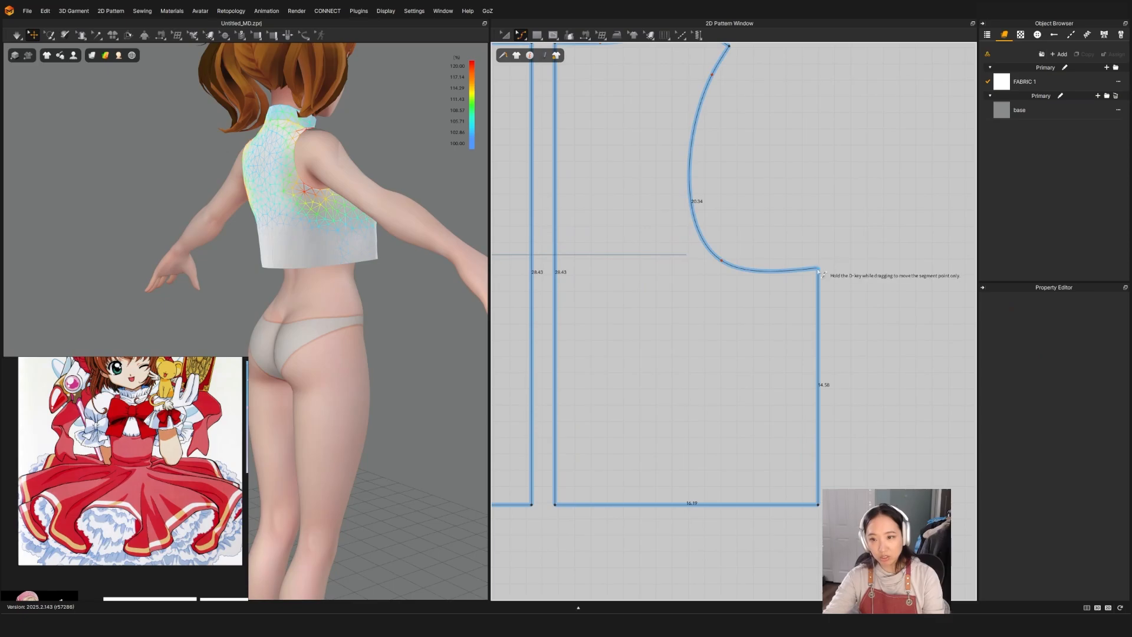
left_click_drag(818, 269, 825, 285)
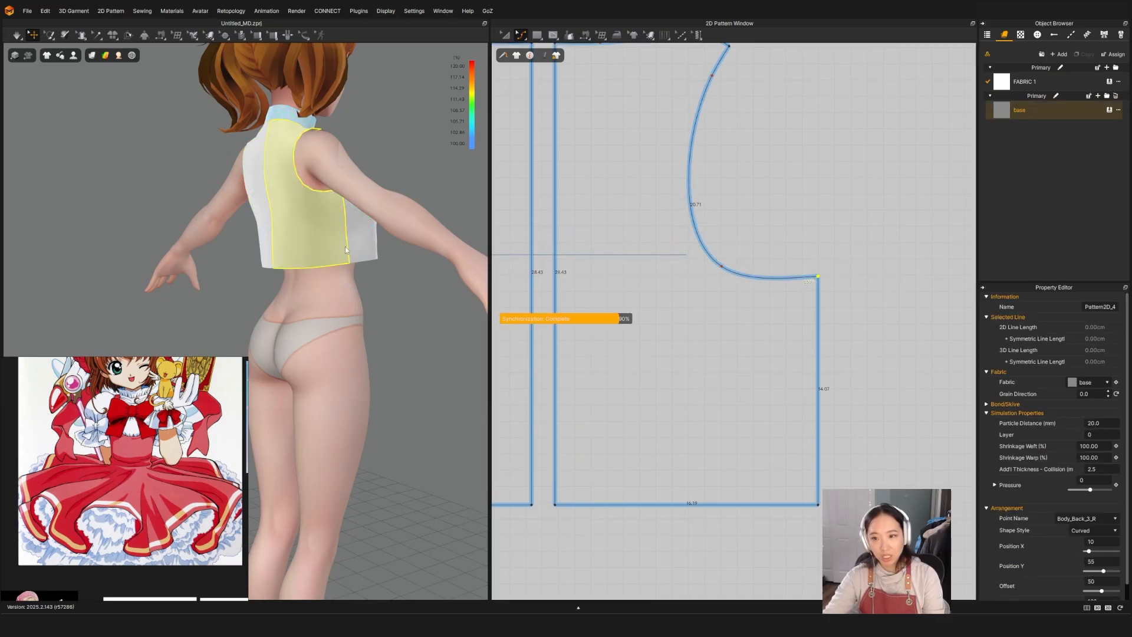
mouse_move(345, 246)
right_mouse_down()
mouse_move(429, 246)
mouse_move(337, 265)
right_mouse_up()
key("q")
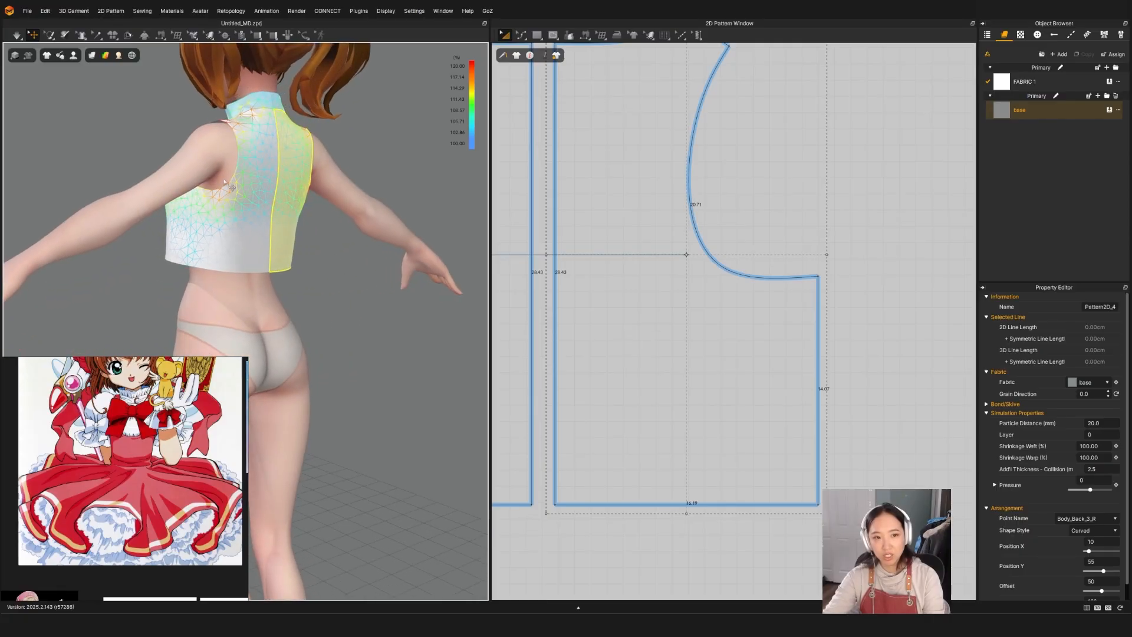
Examine the strain map on the top from the side, back and front, and turn it off.
right_click_drag(225, 173, 319, 91)
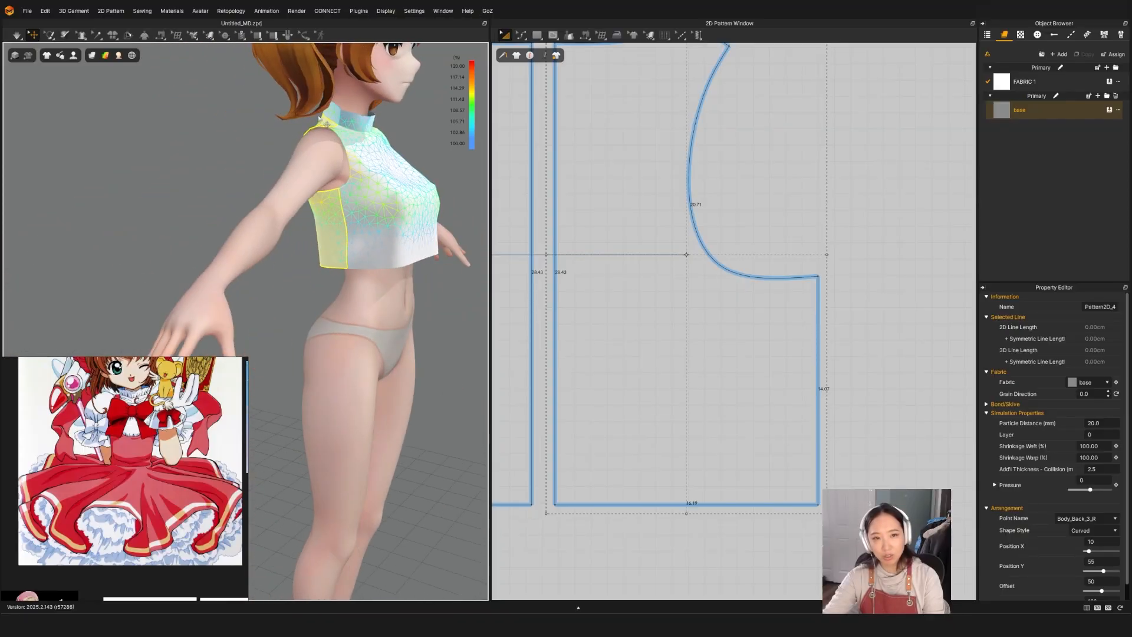
right_click_drag(299, 136, 320, 147)
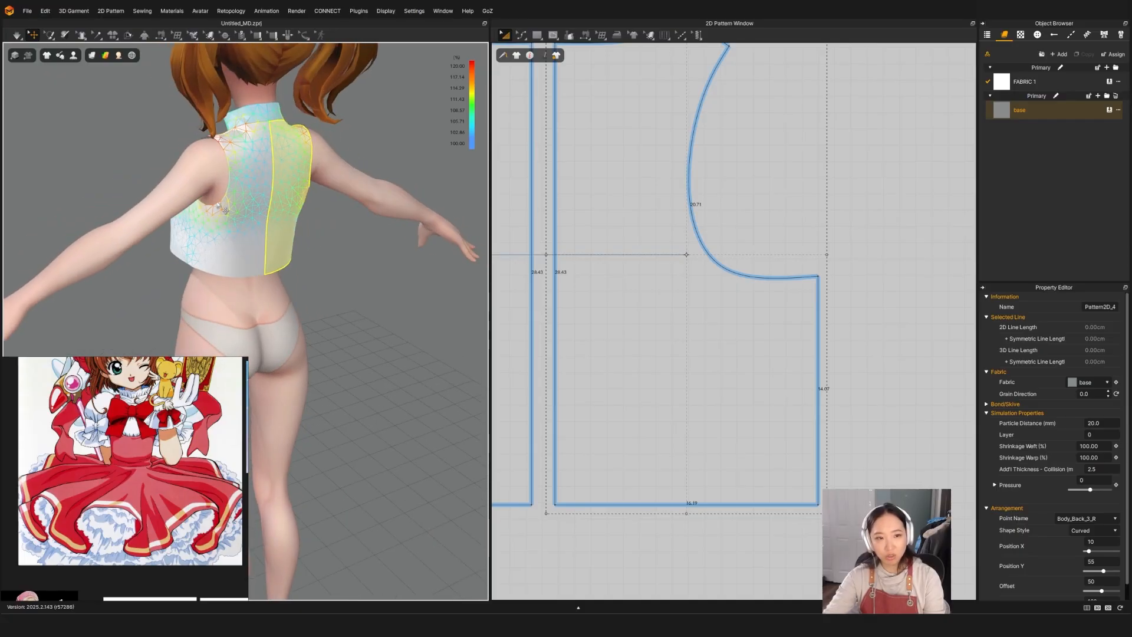
right_click_drag(218, 211, 370, 224)
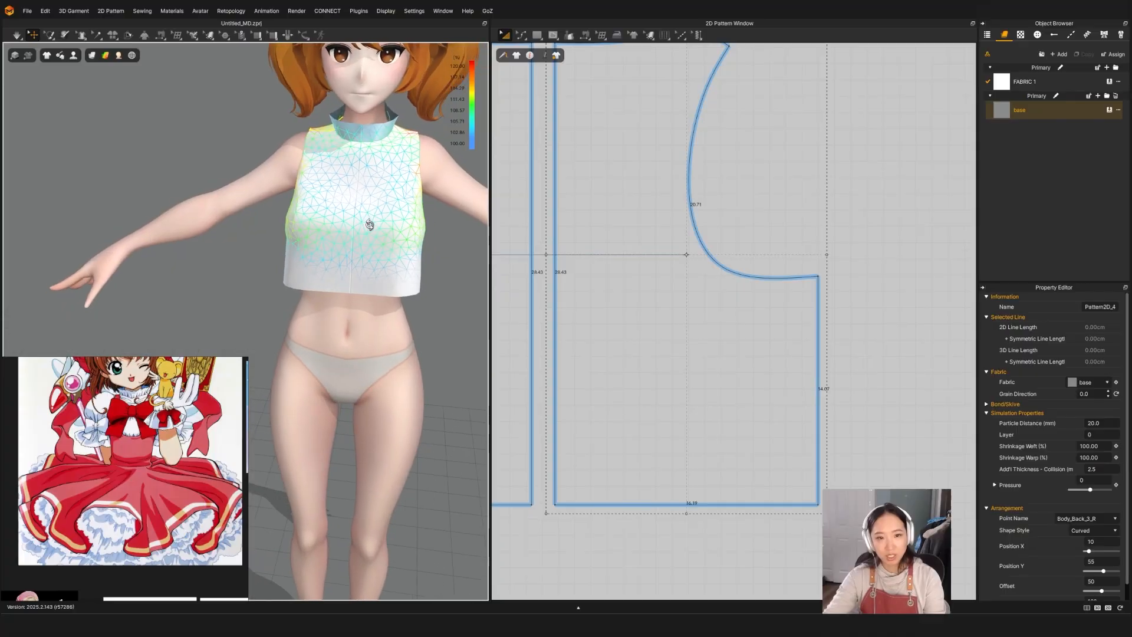
mouse_move(113, 63)
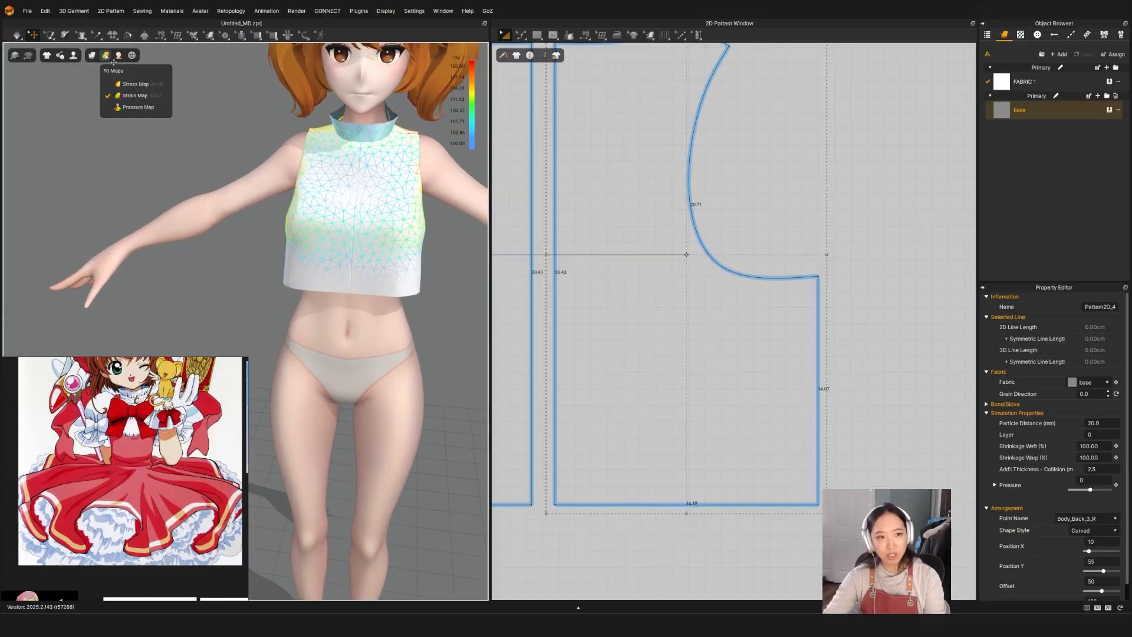
left_click(118, 96)
Move the back armhole's upper curve point outward below the shoulder, making the armhole about 20.2 cm long.
right_click_drag(277, 253, 247, 224)
middle_click_drag(247, 224, 268, 238)
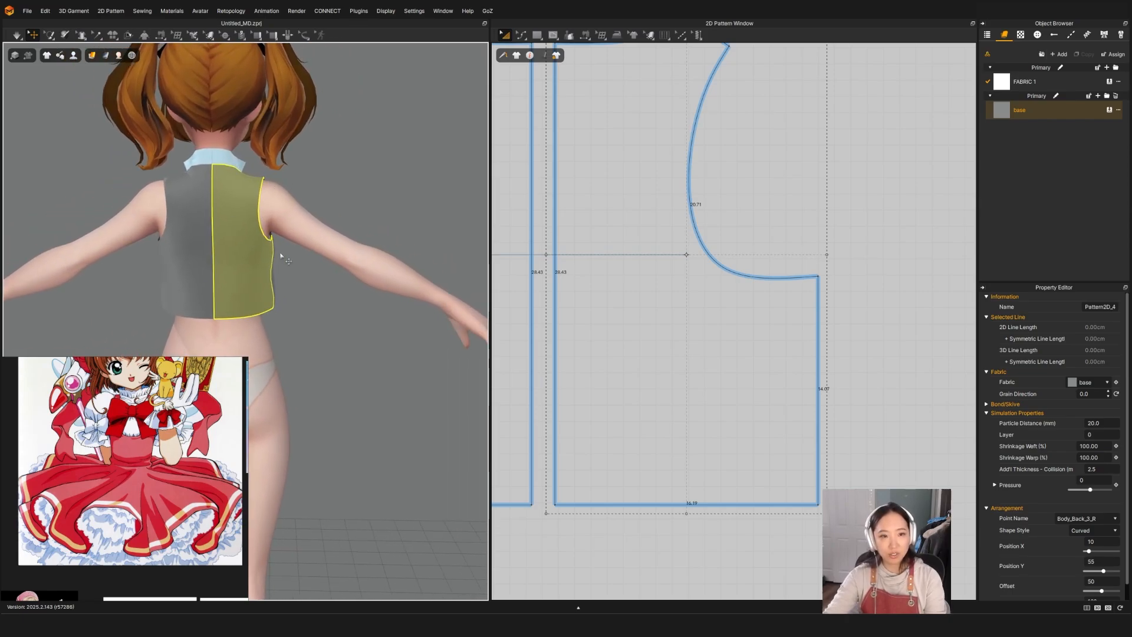
scroll(696, 254, "down", 5)
scroll(705, 241, "up", 3)
left_click(705, 241)
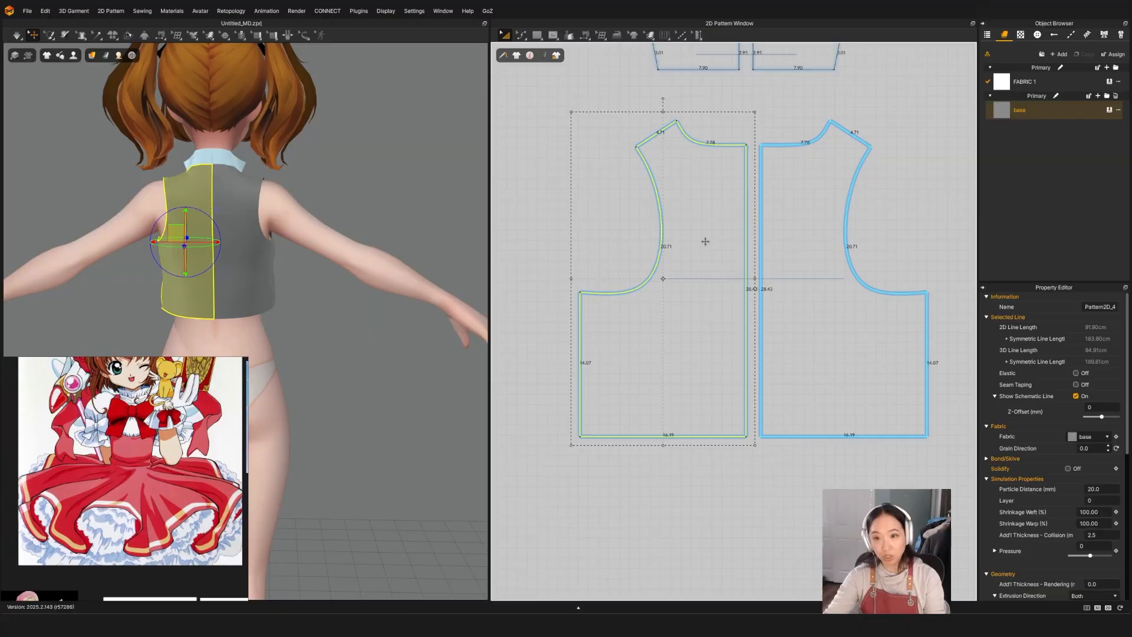
key("z")
left_click_drag(647, 166, 640, 165)
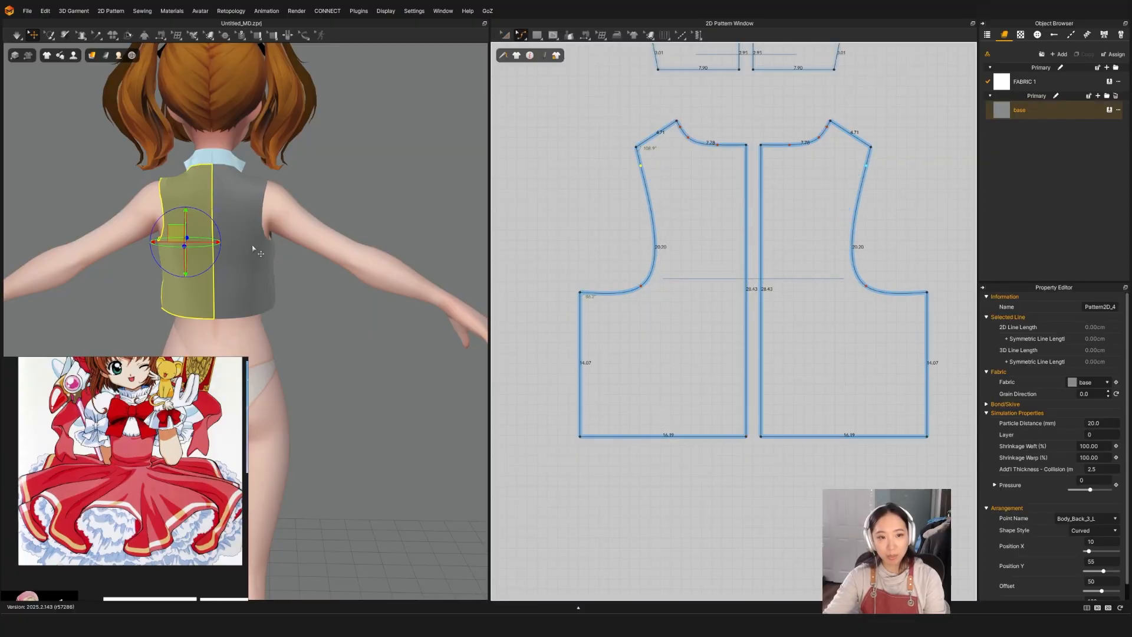
Move the back armhole's lower curve point outward, making the armhole about 19 cm long, and simulate the top again.
right_click_drag(253, 249, 293, 273)
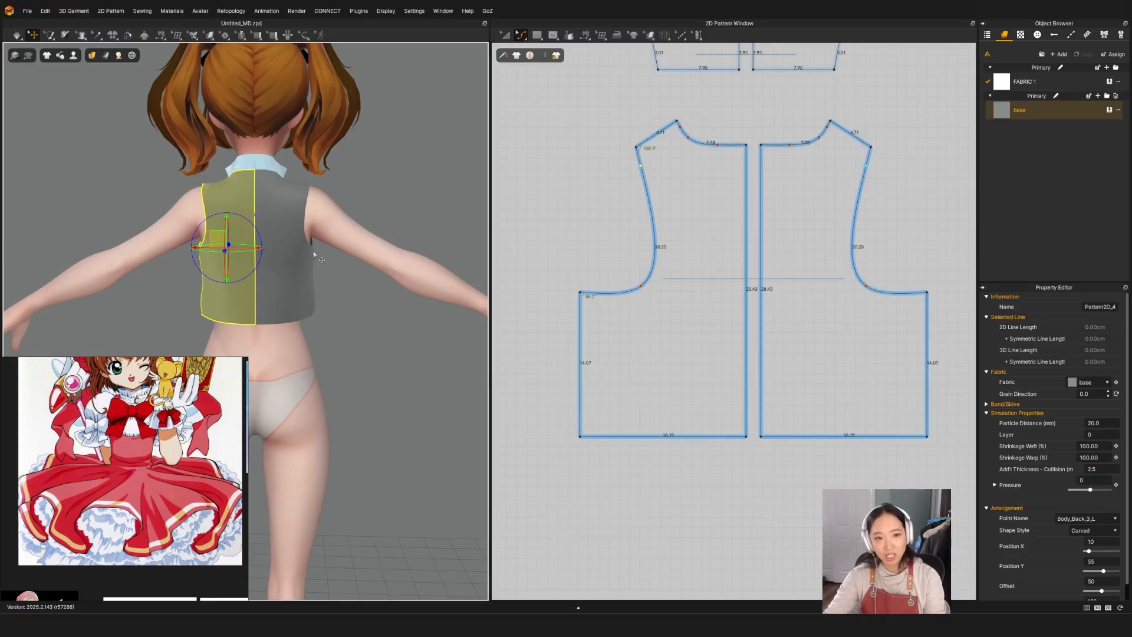
left_click(387, 316)
scroll(204, 215, "up", 2)
left_click(204, 214)
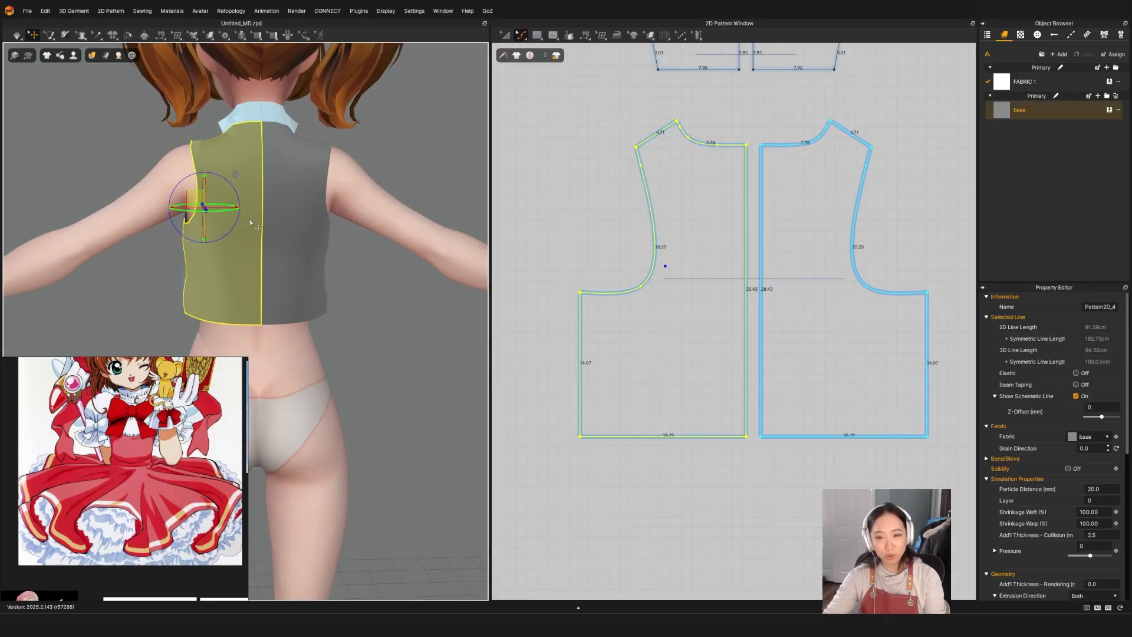
left_click(632, 276)
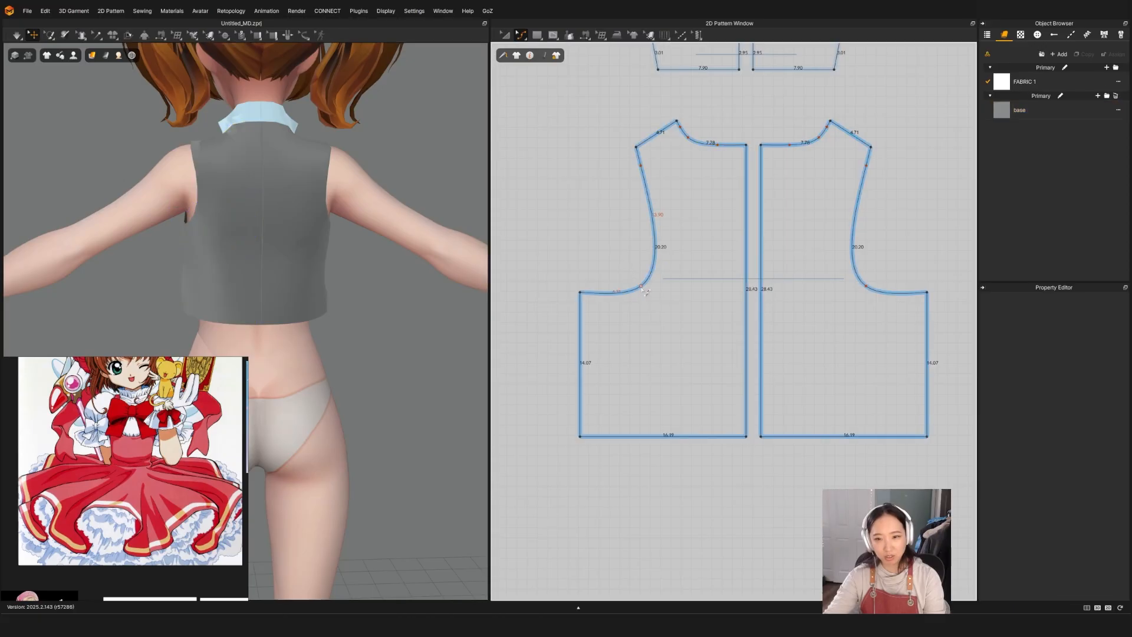
left_click(645, 291)
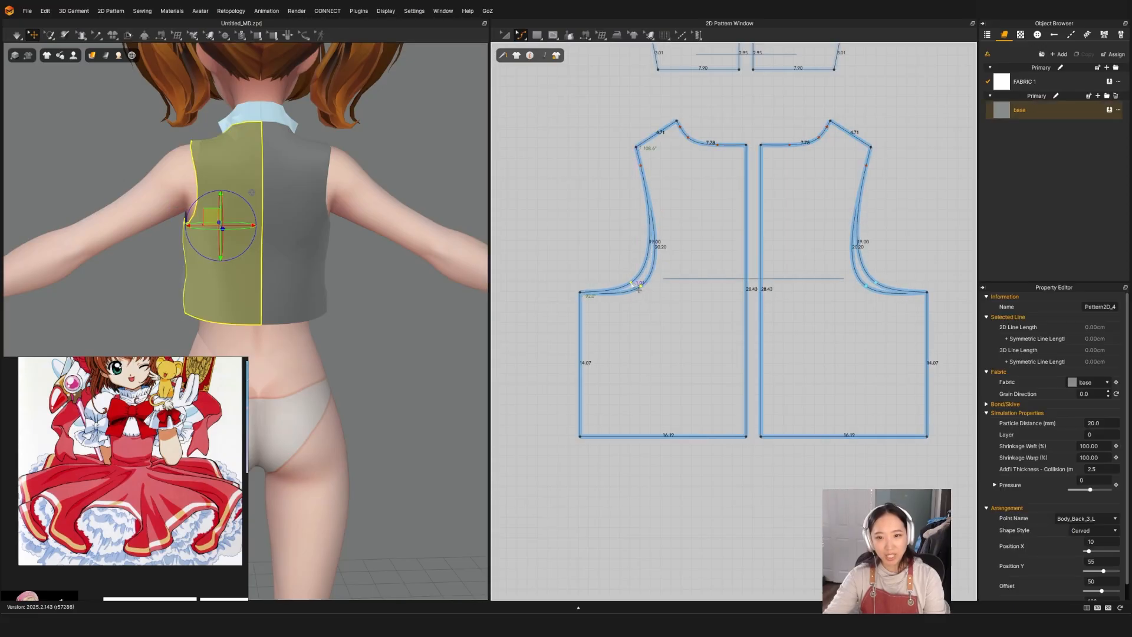
left_click_drag(631, 283, 631, 283)
key("a")
key("space")
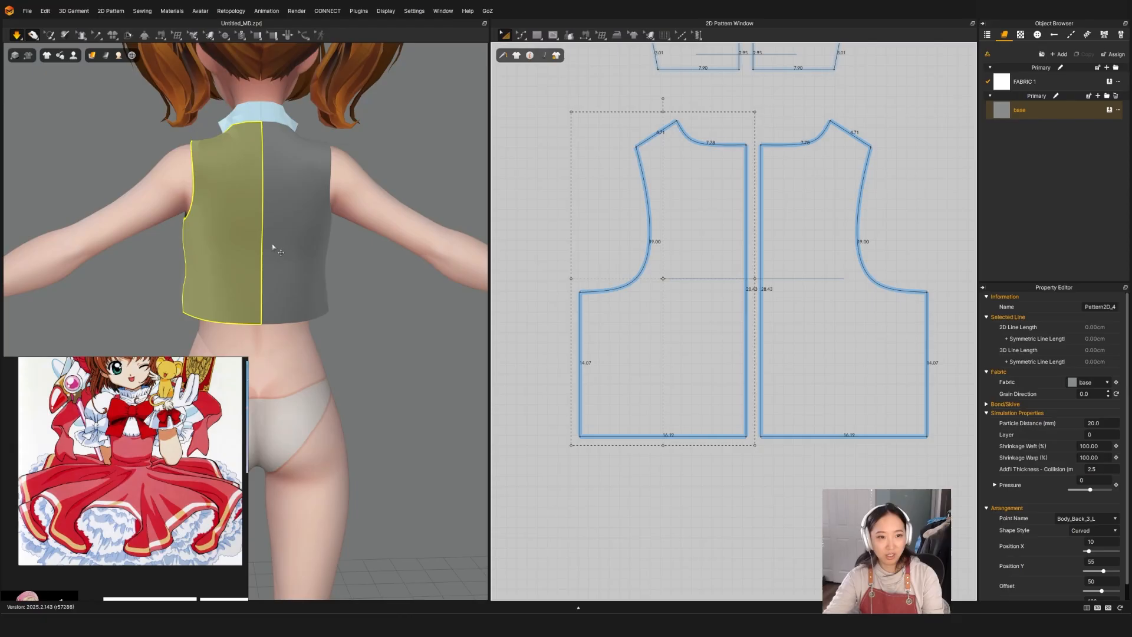
key("space")
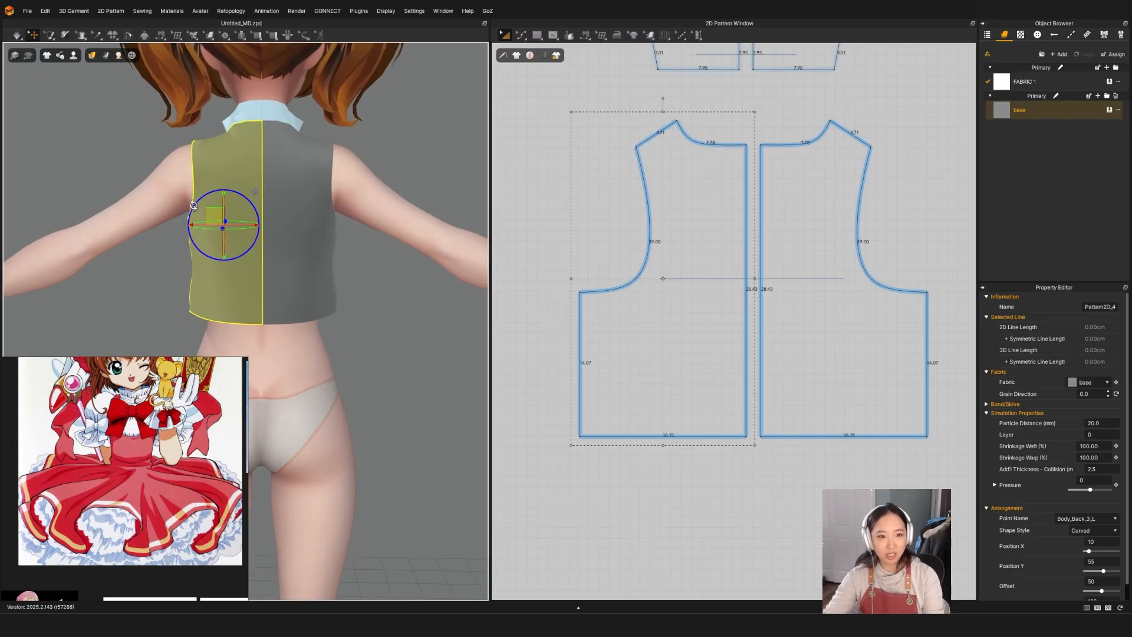
Move the middle curve point of the back armhole outward to flatten the curve and simulate the top again.
left_click(651, 242)
scroll(631, 242, "up", 3)
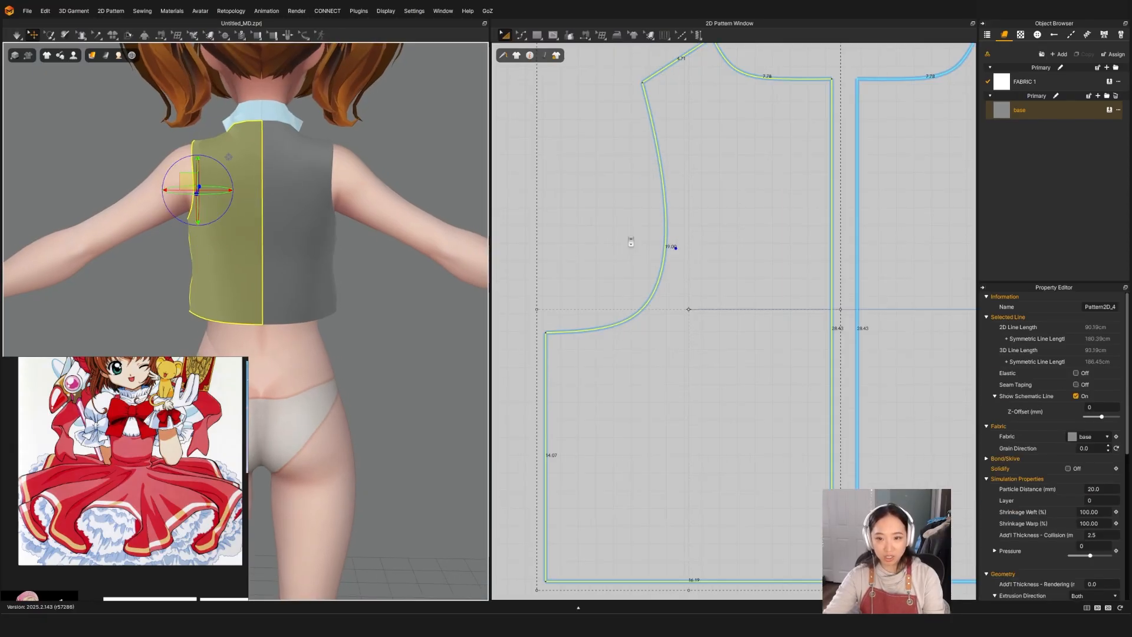
key("z")
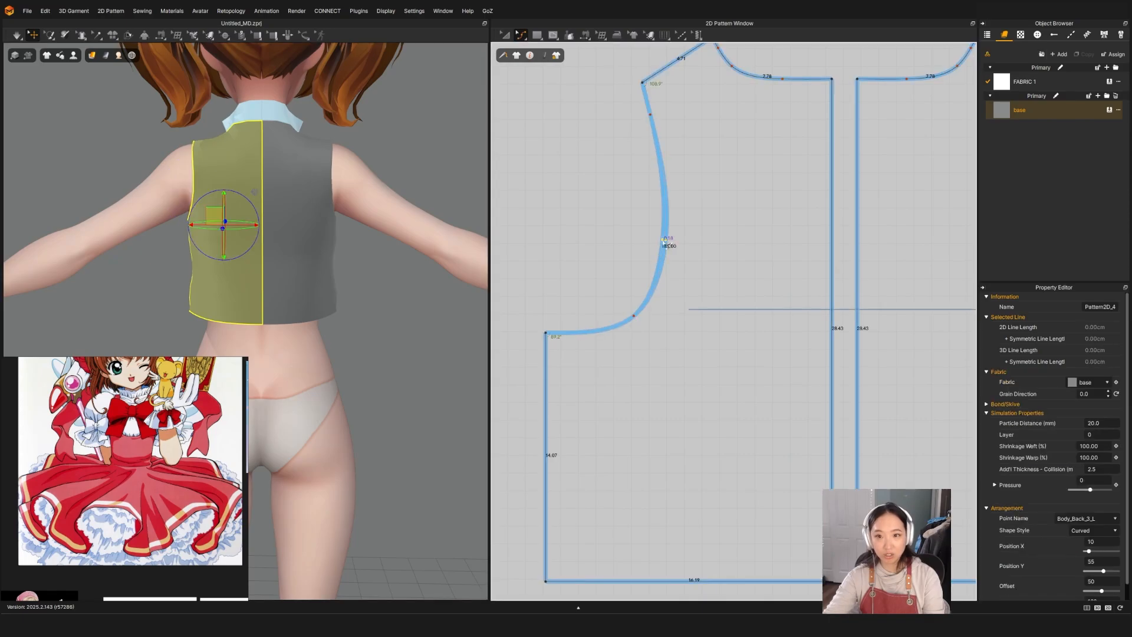
left_click_drag(665, 242, 658, 240)
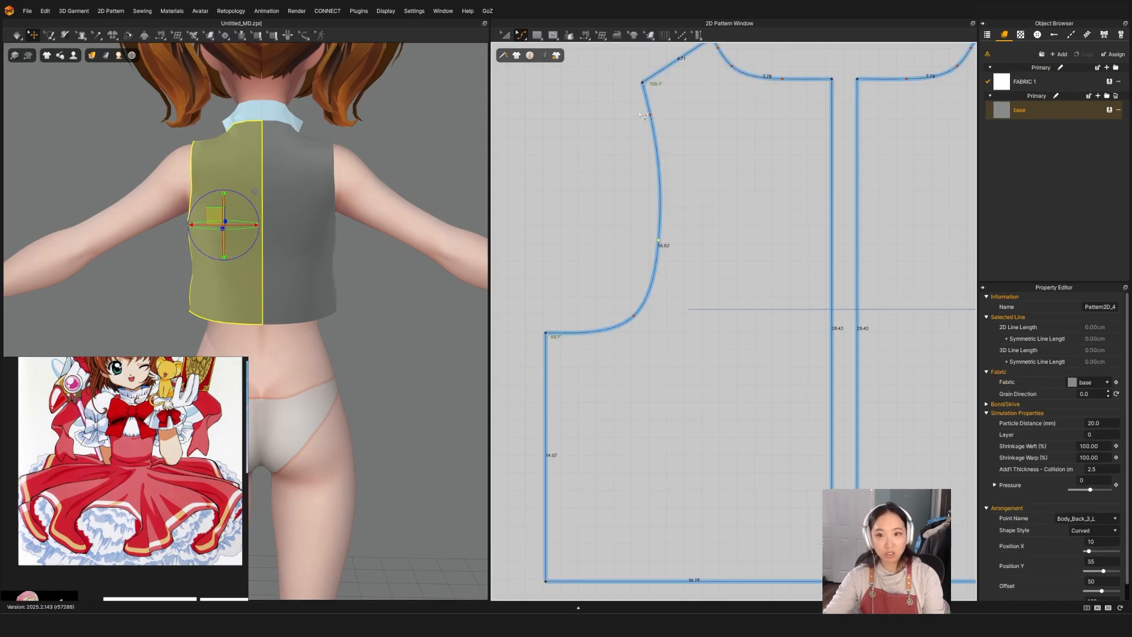
key("a")
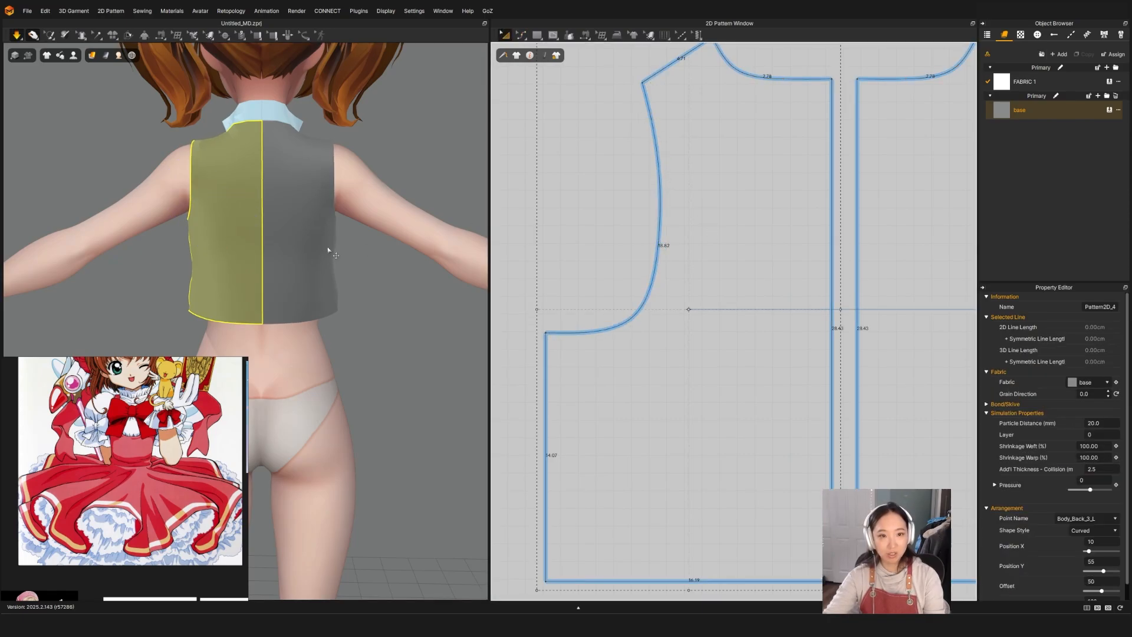
key("w")
Lower the front armhole's upper dart corner, making the armhole section above the dart about 9.4 cm long, and simulate the top.
right_click_drag(339, 250, 195, 266)
scroll(283, 230, "up", 3)
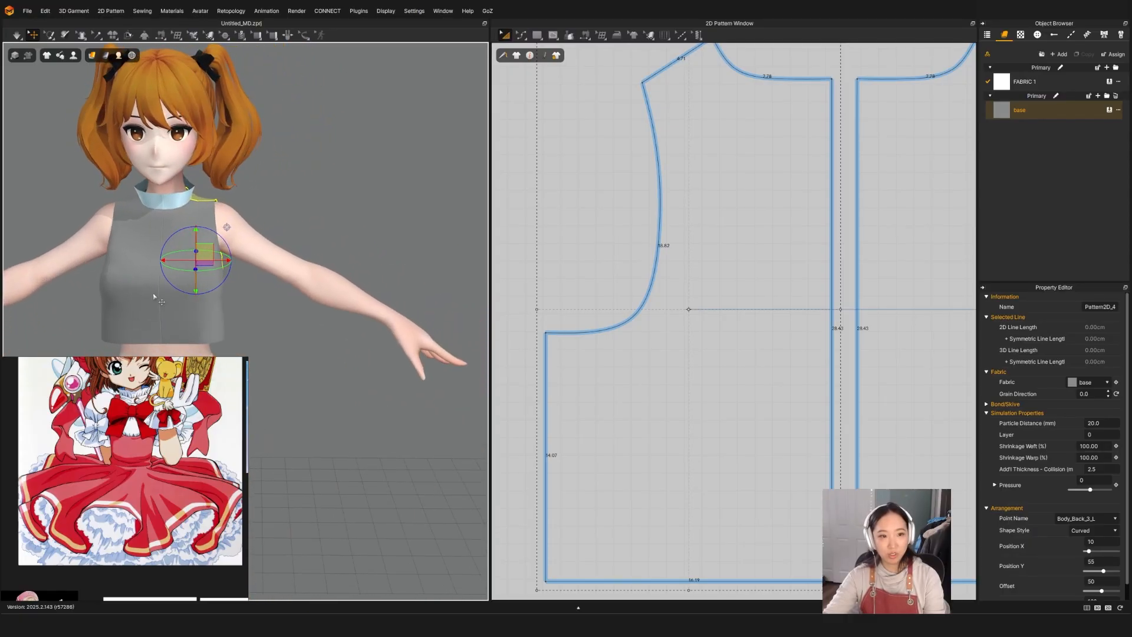
right_click_drag(283, 230, 280, 232)
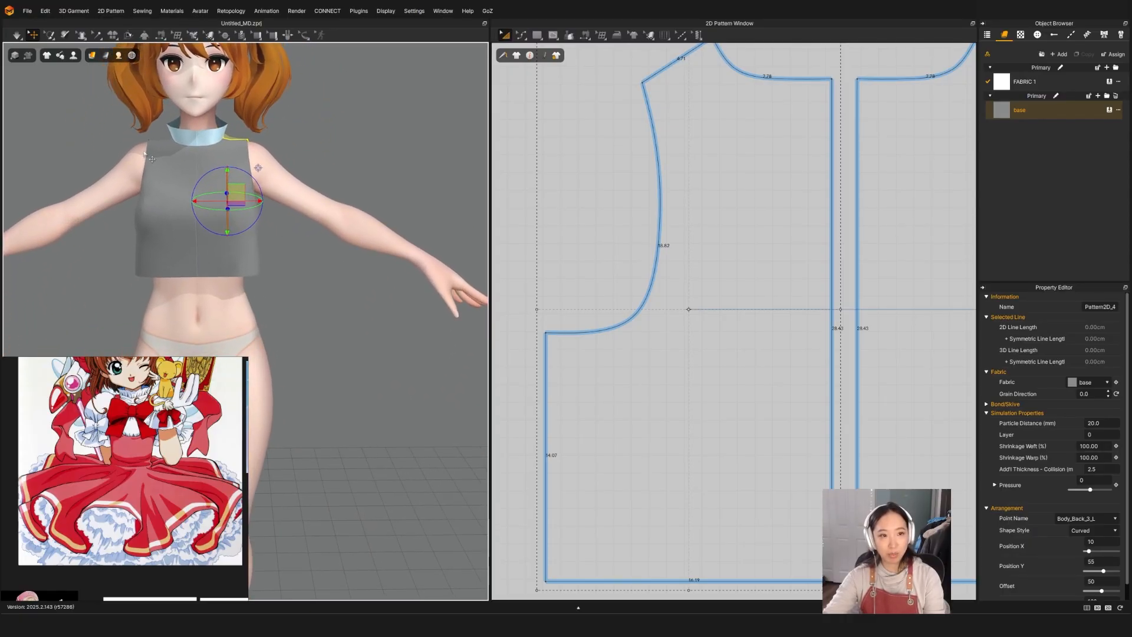
right_click_drag(293, 223, 258, 170)
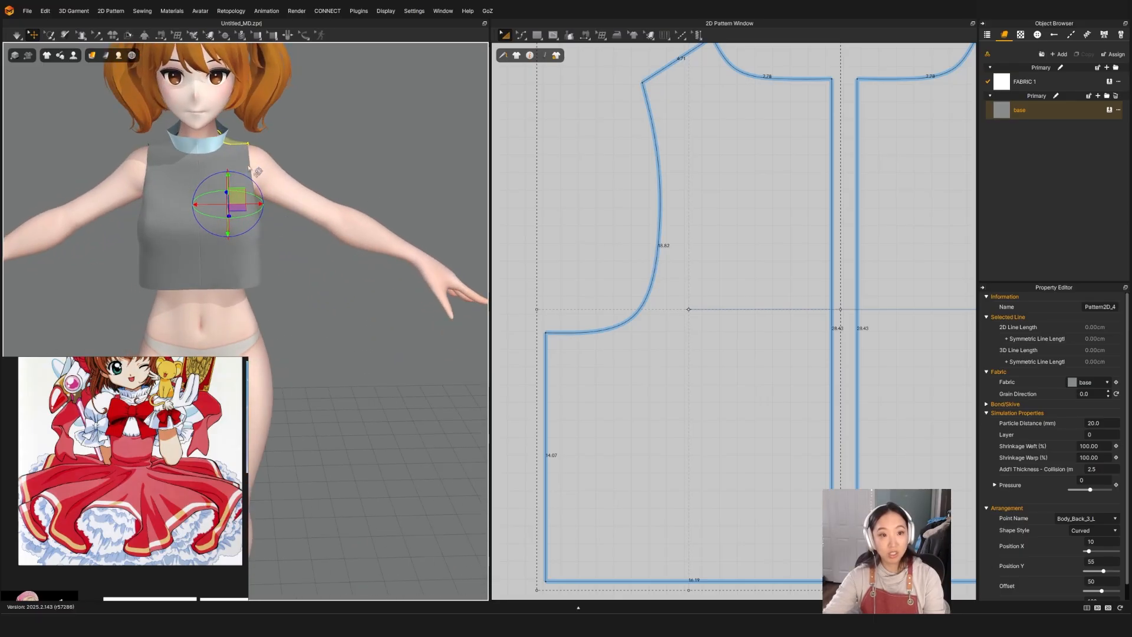
left_click(259, 171)
scroll(662, 295, "down", 6)
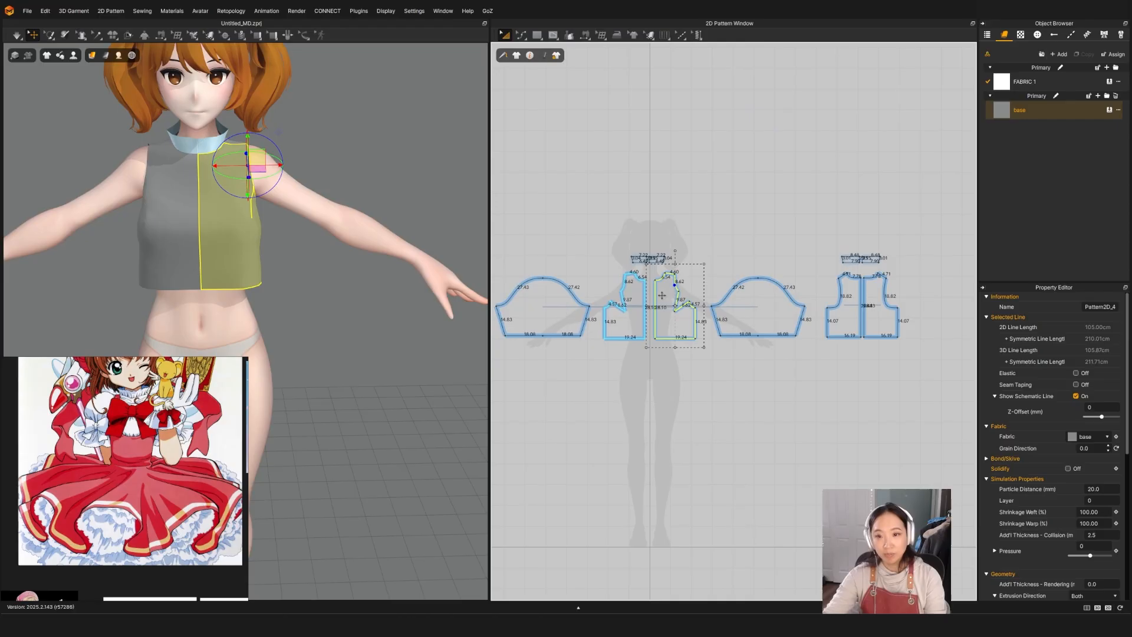
scroll(662, 294, "up", 6)
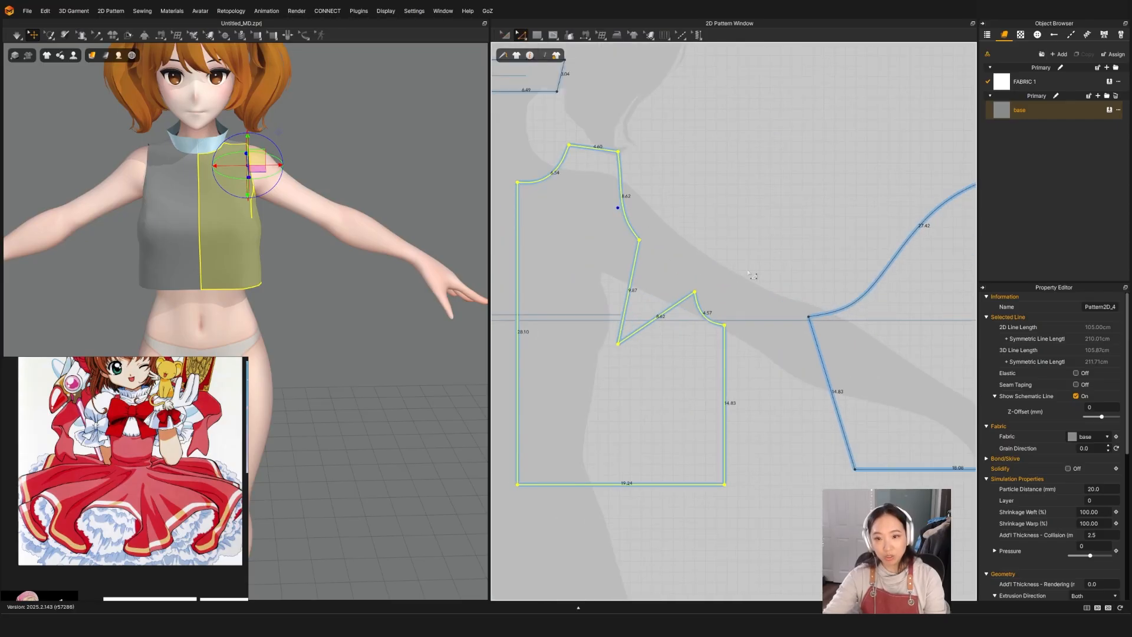
scroll(656, 253, "up", 2)
left_click(677, 265)
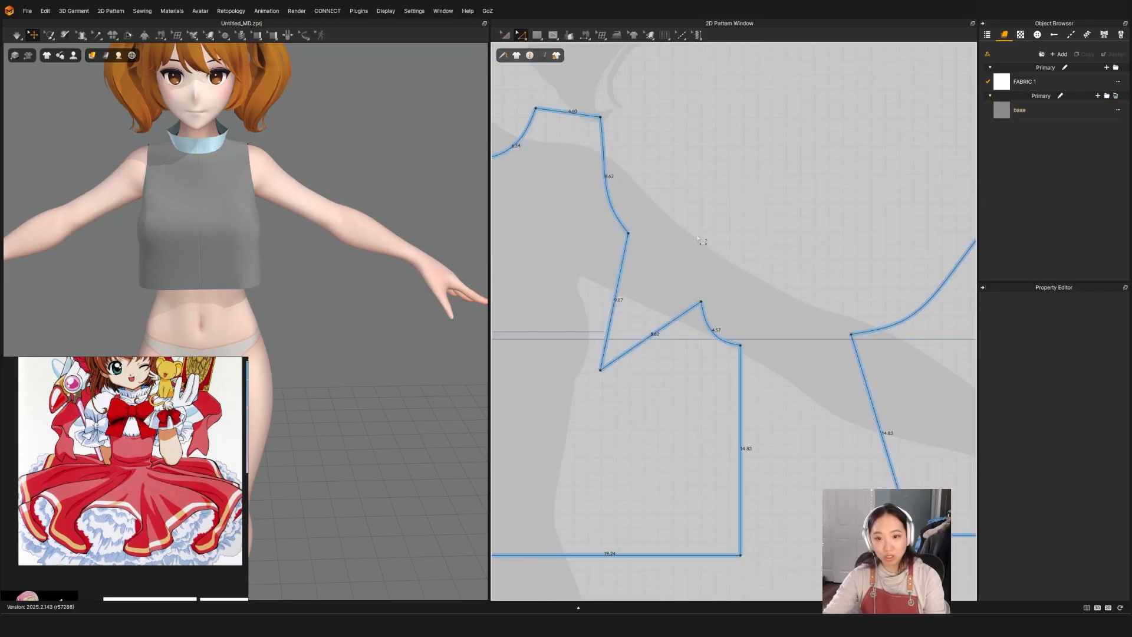
left_click_drag(636, 238, 625, 246)
key("space")
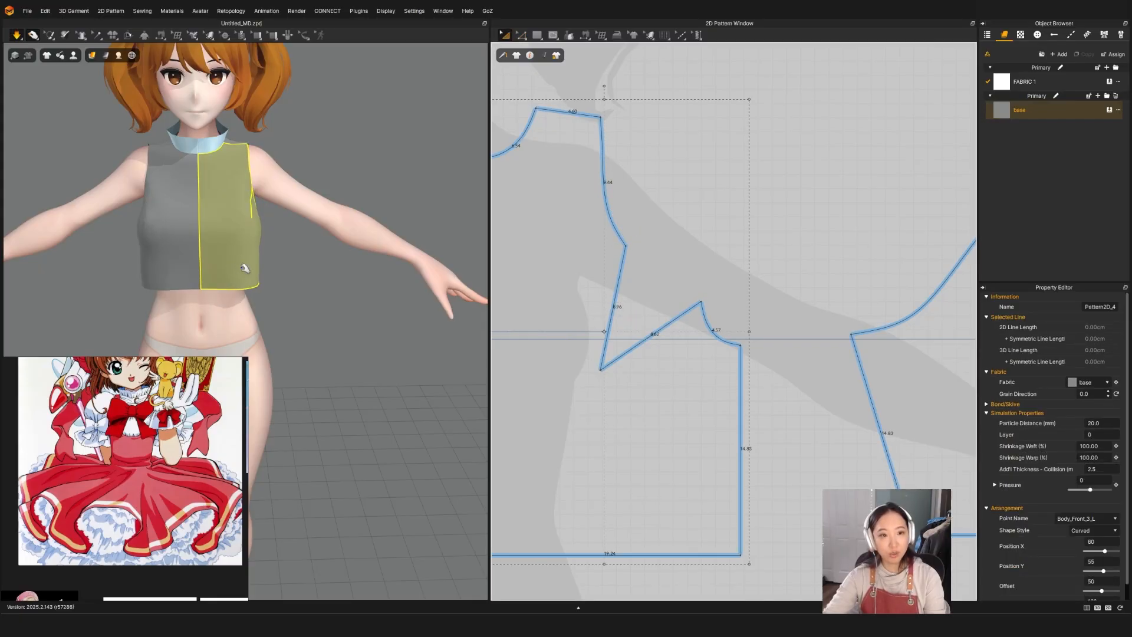
key("space")
Run the simulation again from the front and pull the fabric at the centre-front hem to settle it.
mouse_move(281, 288)
right_mouse_down()
mouse_move(204, 286)
mouse_move(273, 272)
right_mouse_up()
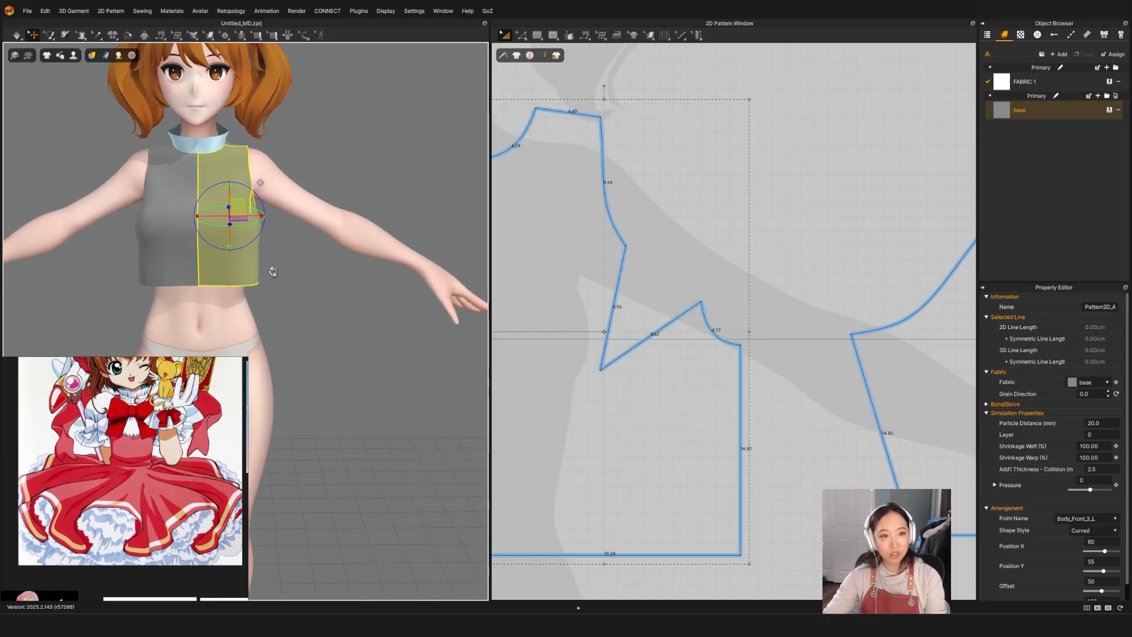
middle_click_drag(273, 272, 317, 235)
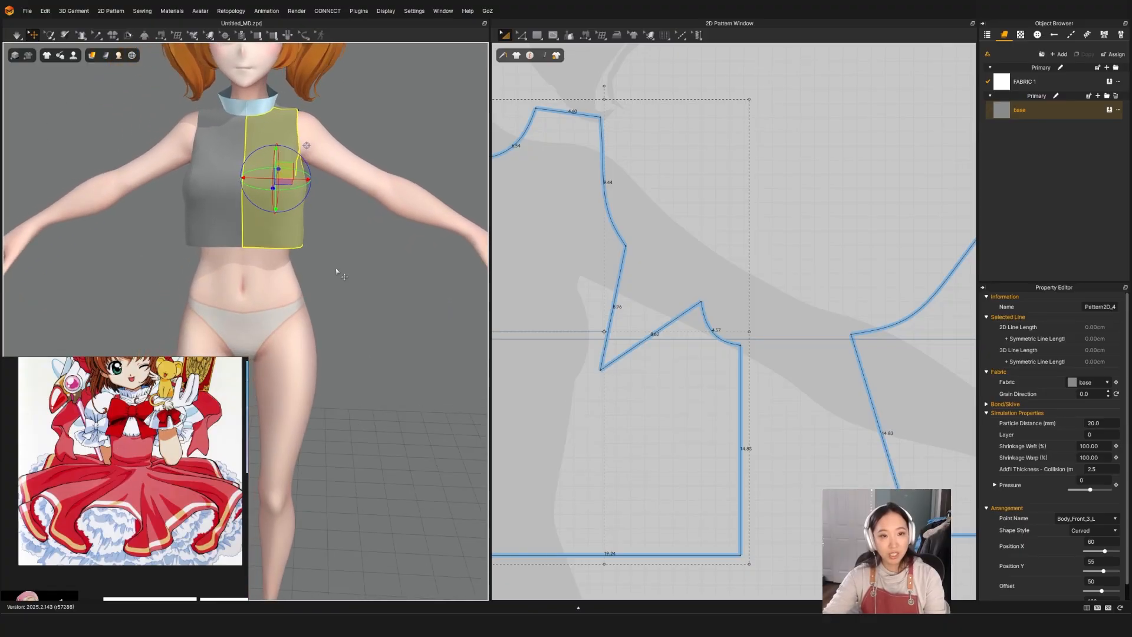
right_click_drag(338, 271, 311, 257)
key("q")
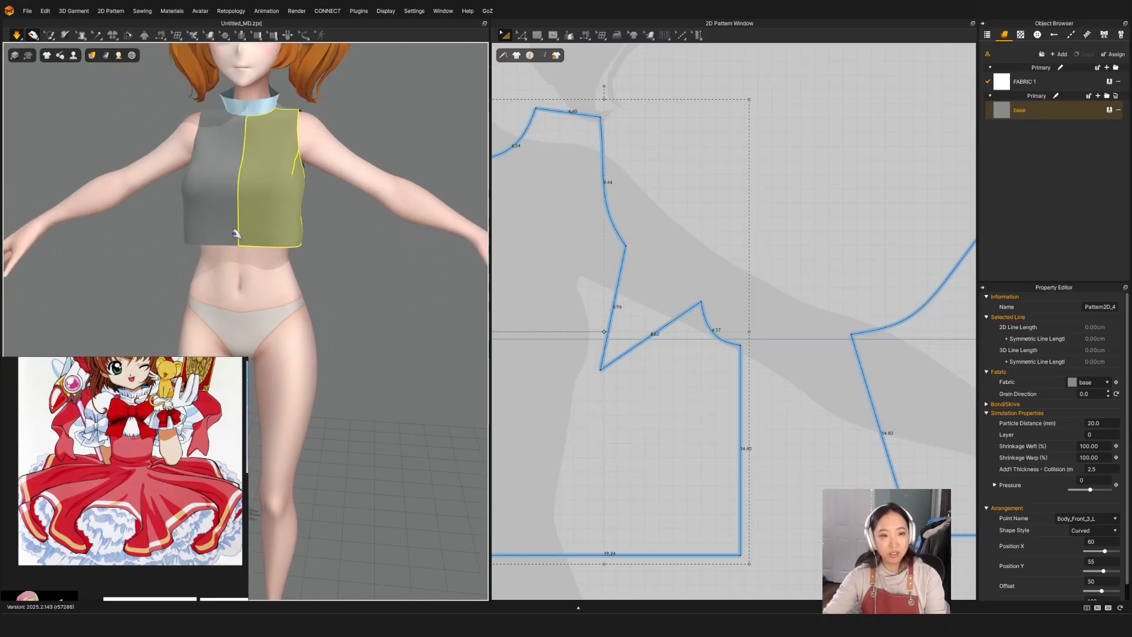
left_click(234, 235)
Lower the centre-front neckline point, making the centre-front edge about 27.4 cm long, and simulate the top again.
right_click_drag(501, 165, 644, 181)
key("z")
left_click_drag(610, 174, 610, 184)
key("a")
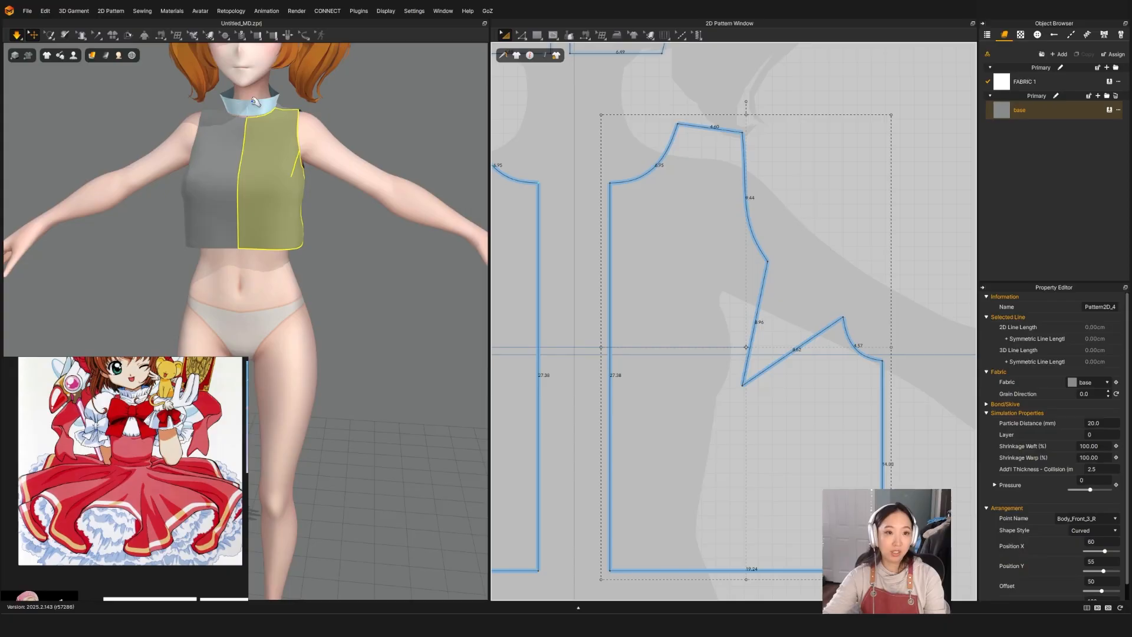
right_click_drag(253, 142, 295, 213)
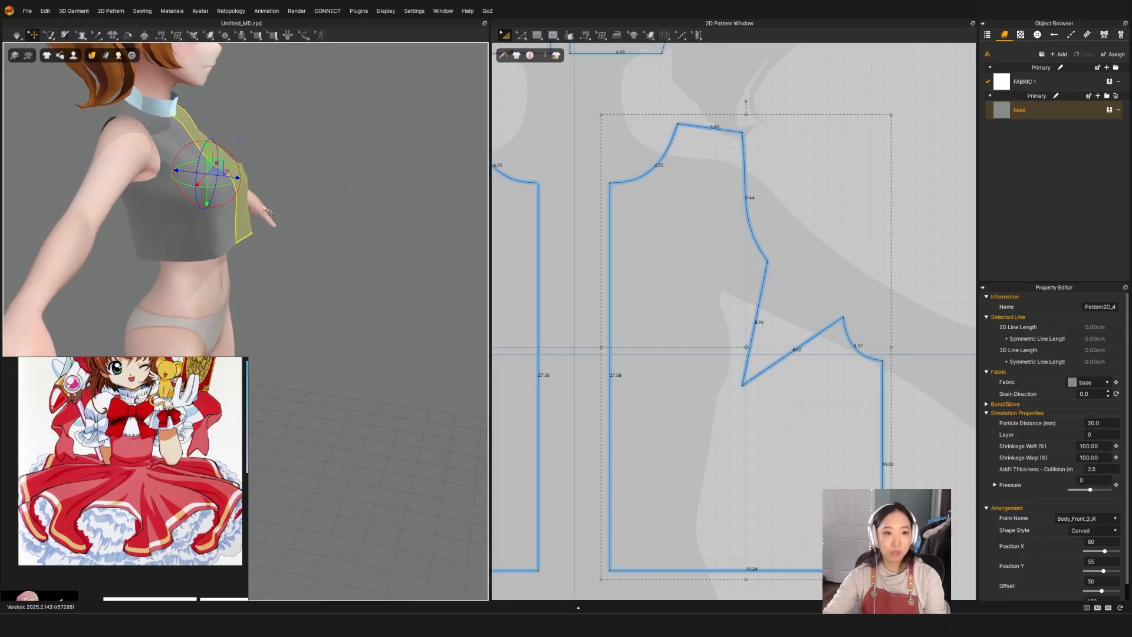
key("space")
mouse_move(218, 164)
left_mouse_down()
mouse_move(252, 192)
mouse_move(233, 198)
mouse_move(227, 183)
left_mouse_up()
mouse_move(276, 227)
right_mouse_down()
mouse_move(419, 226)
mouse_move(270, 245)
right_mouse_up()
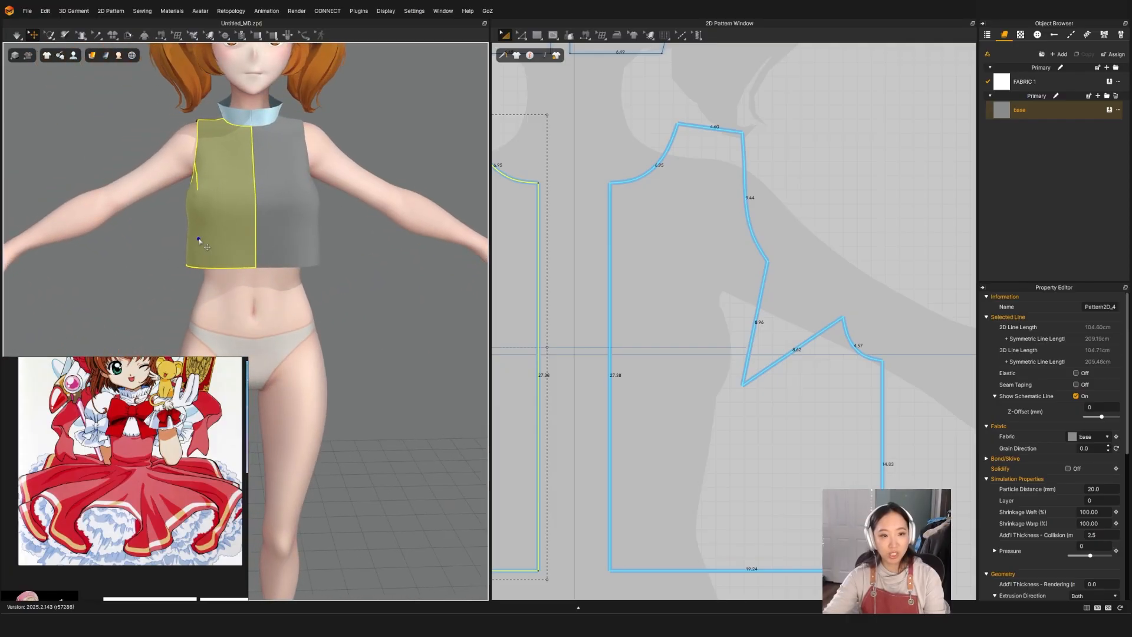
Examine how the top fits around the bust, waist and hem from the front and both sides.
left_click(199, 240)
right_click_drag(262, 267, 328, 283)
left_click(330, 319)
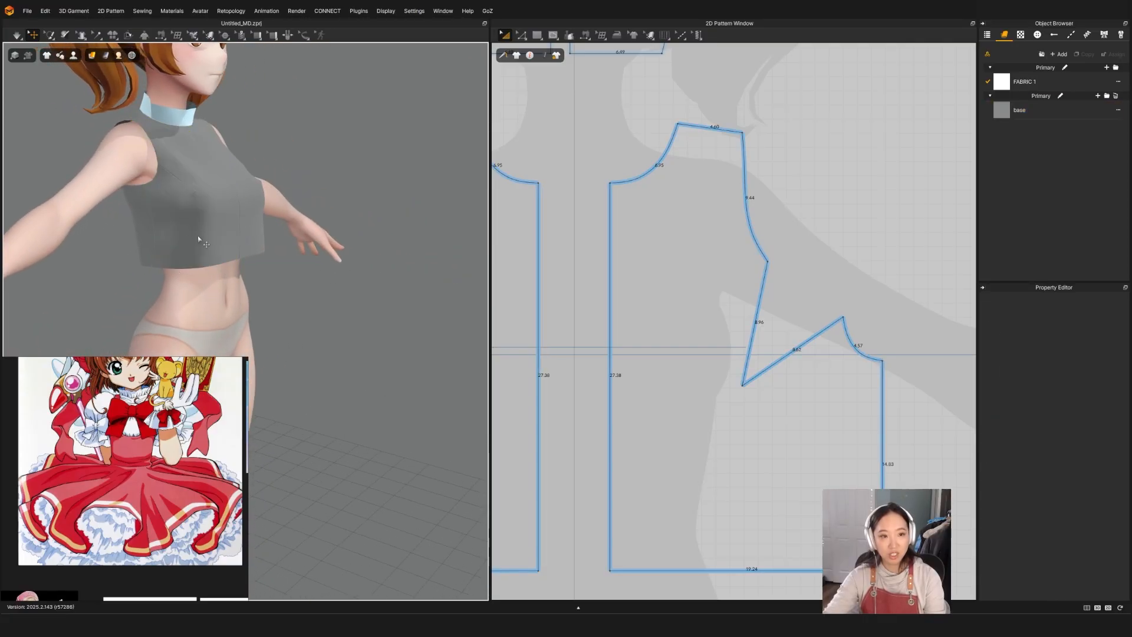
right_click_drag(199, 240, 190, 253)
middle_click_drag(190, 254, 245, 233)
mouse_move(246, 233)
right_mouse_down()
mouse_move(241, 247)
mouse_move(253, 243)
right_mouse_up()
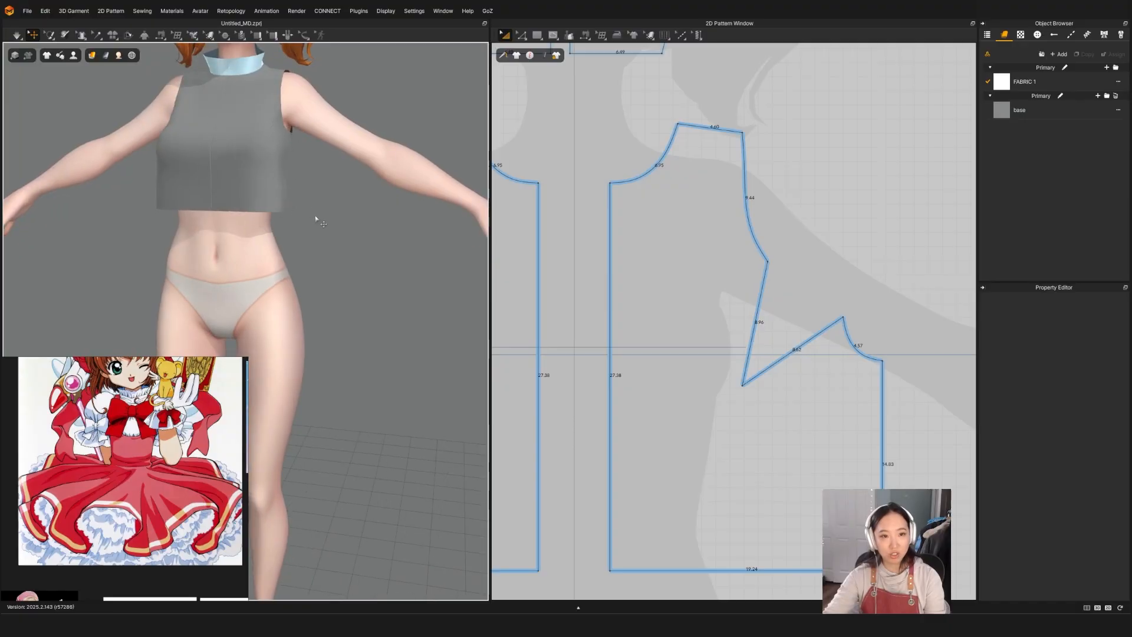
right_click_drag(316, 219, 251, 236)
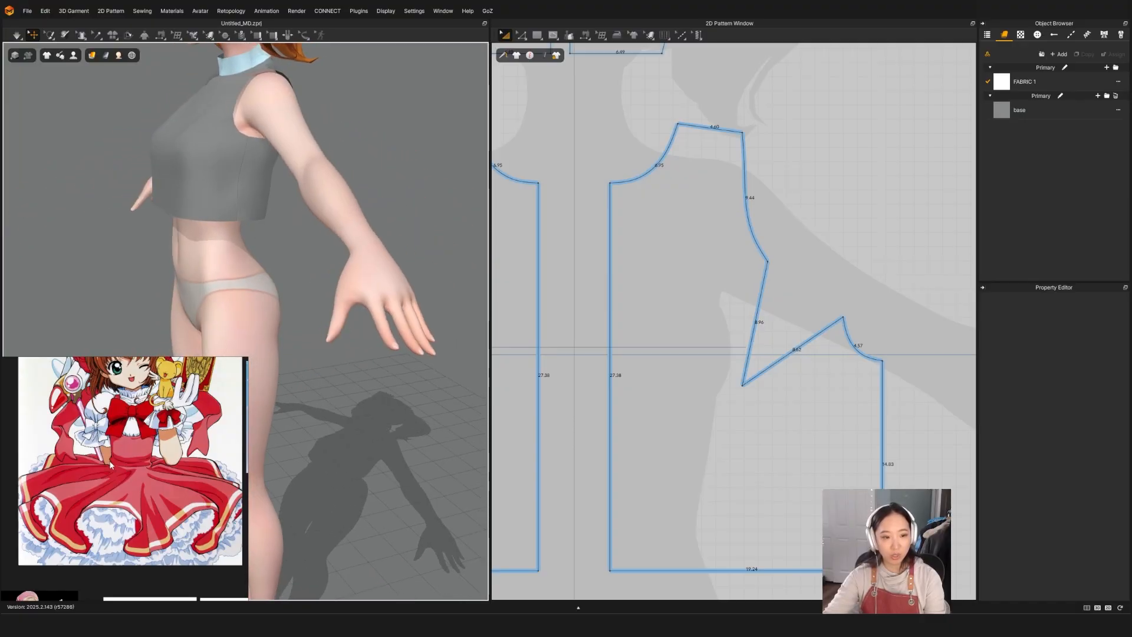
right_click_drag(290, 287, 310, 235)
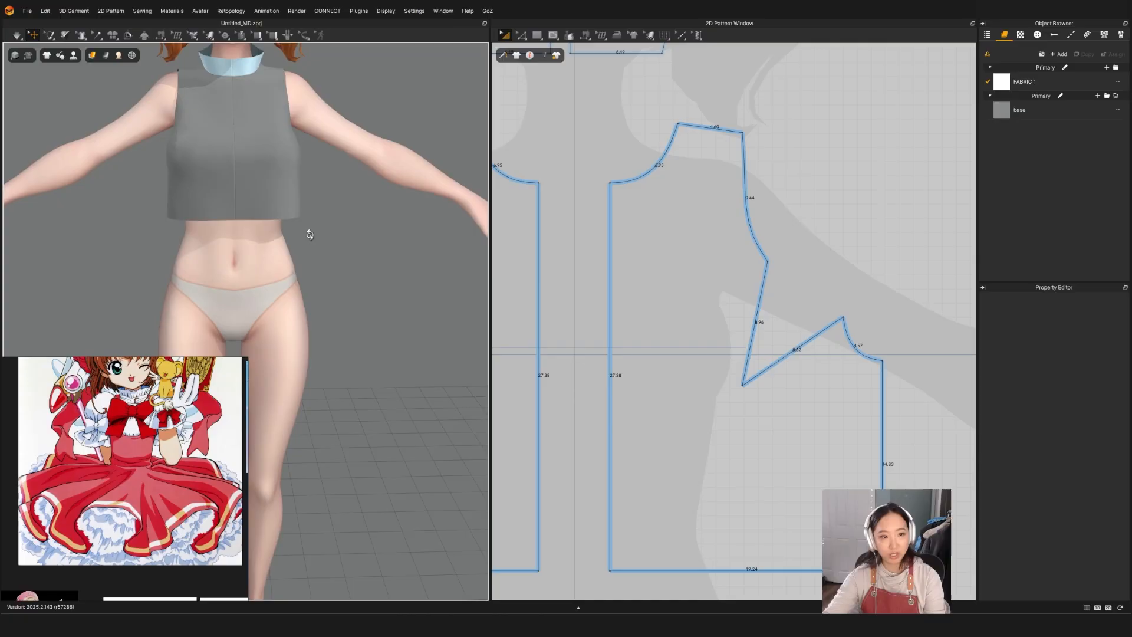
Sketch a triangular waist dart from the hem up on the 3D front panel, with legs about 8.3 and 8.1 cm long.
left_click(194, 218)
right_click_drag(194, 220, 272, 224)
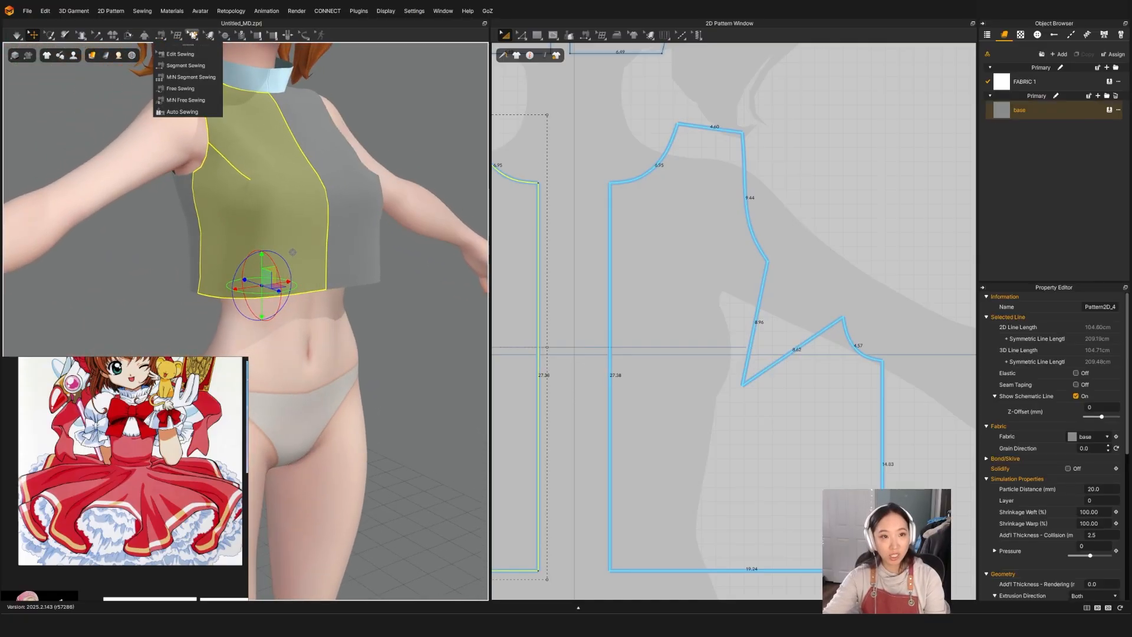
mouse_move(192, 35)
left_click(219, 65)
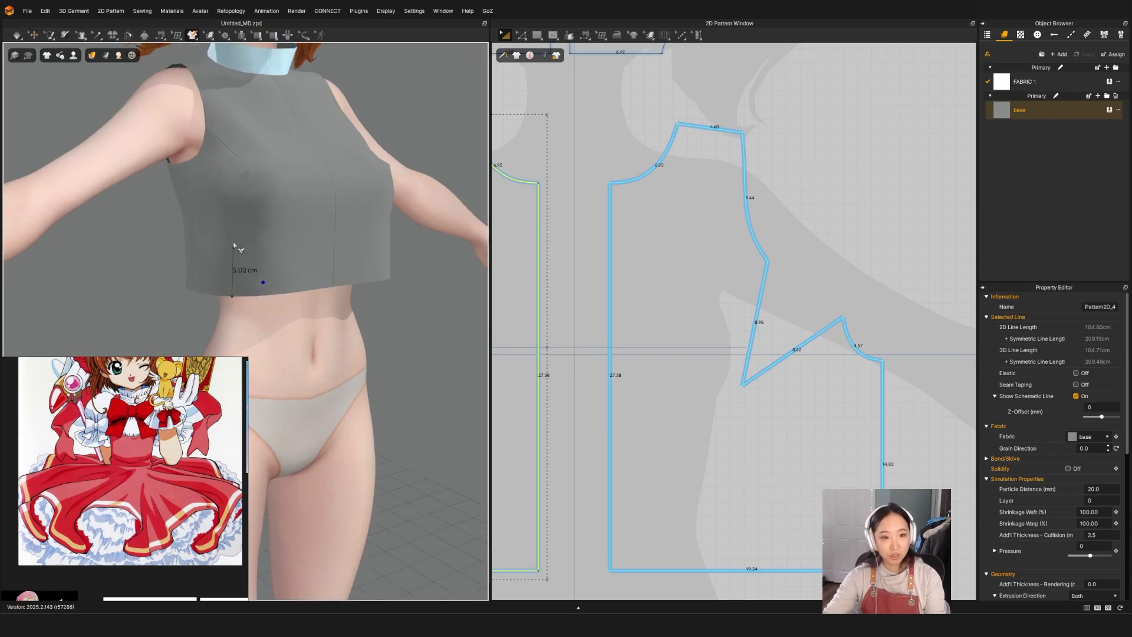
left_click(255, 221)
scroll(700, 448, "down", 3)
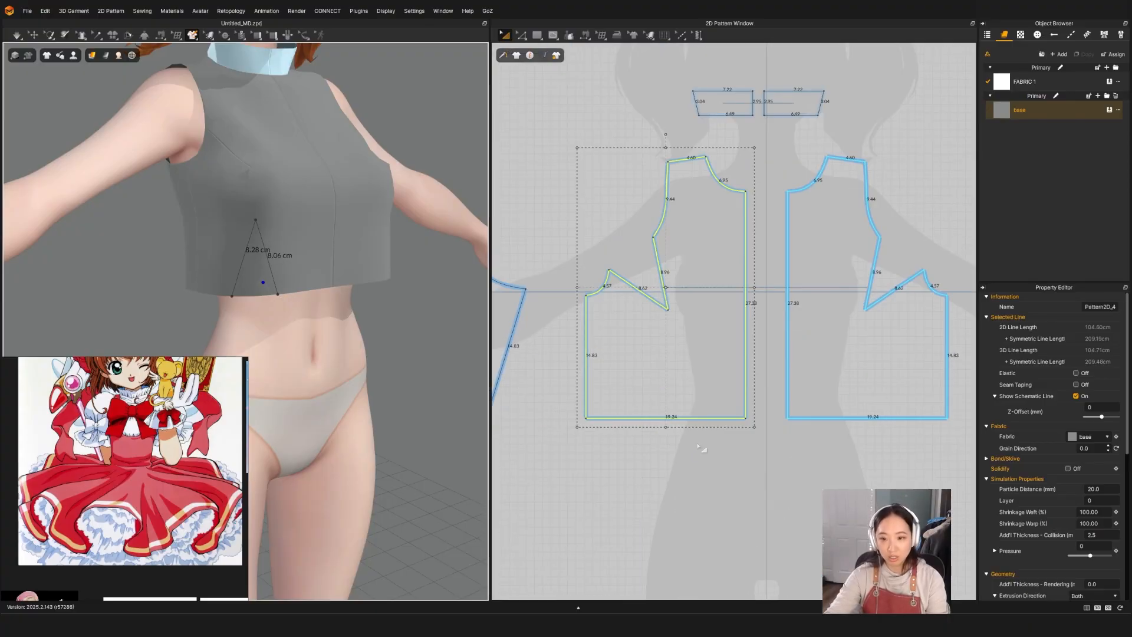
double_click(279, 293)
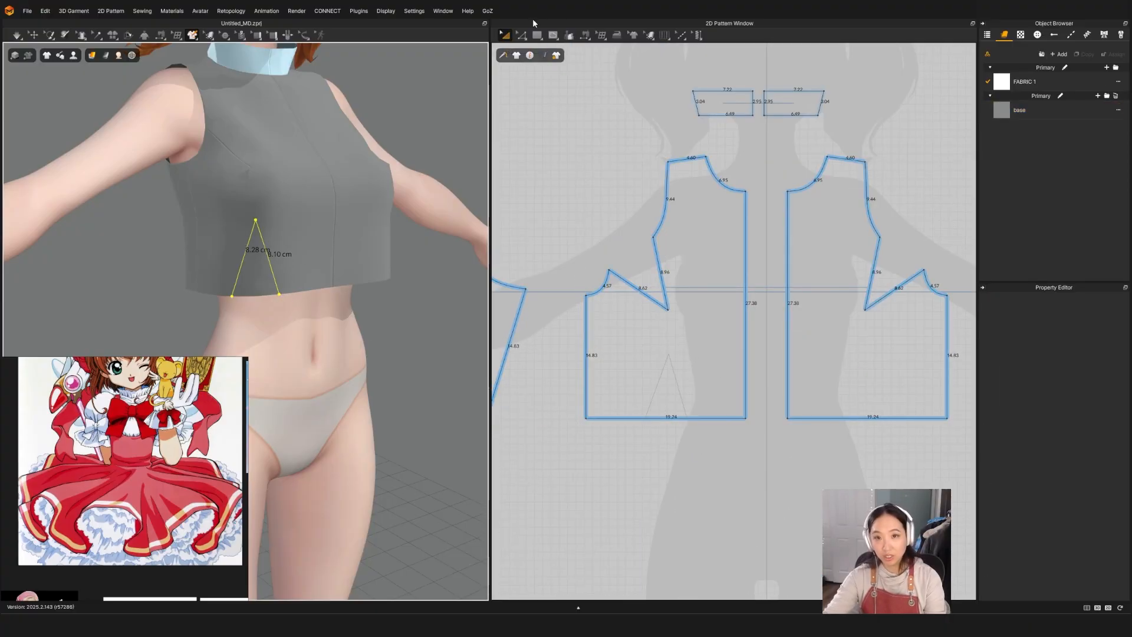
Trace the dart sketch on the 2D front panel as an internal line, about 5 cm wide with legs about 8.1 and 7.9 cm.
left_click(553, 35)
left_click(646, 417)
left_click(668, 356)
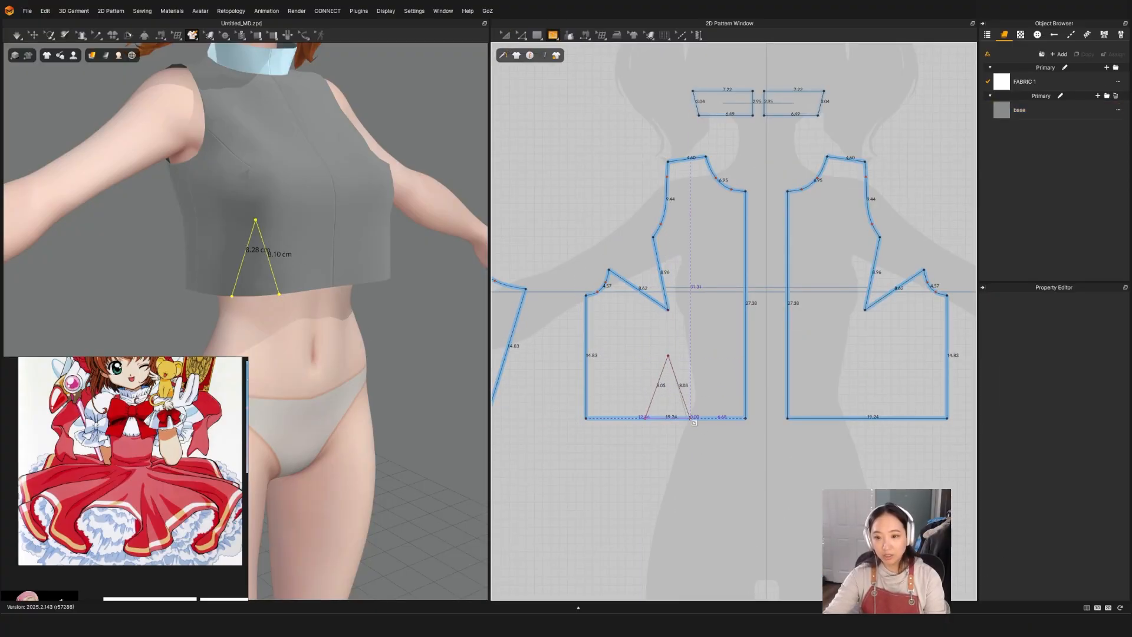
double_click(687, 418)
key("z")
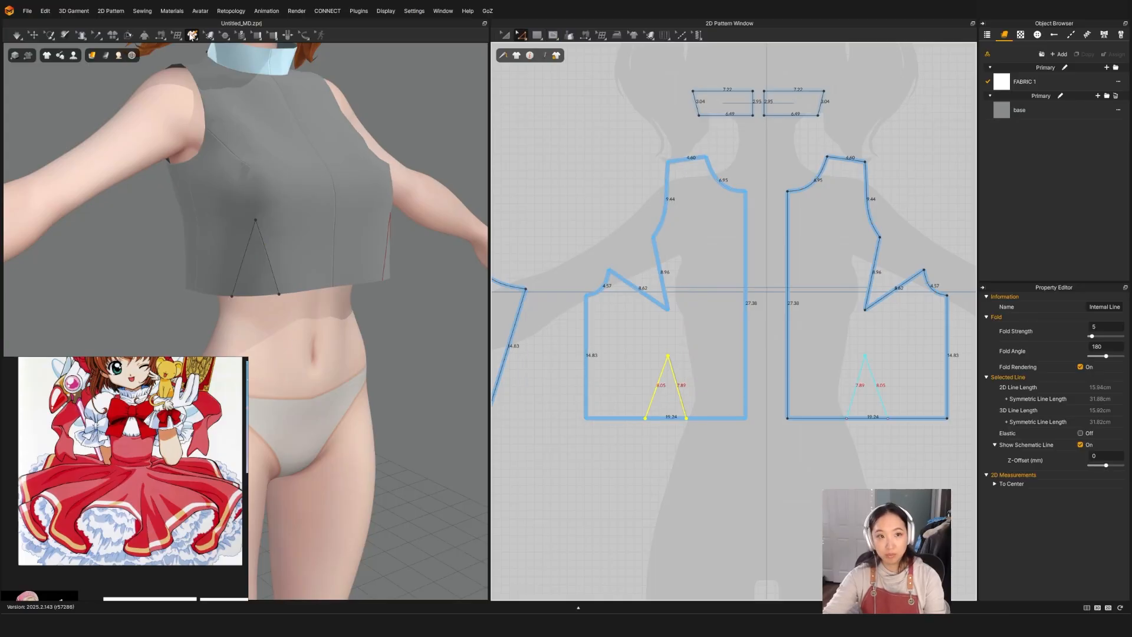
left_click(263, 239)
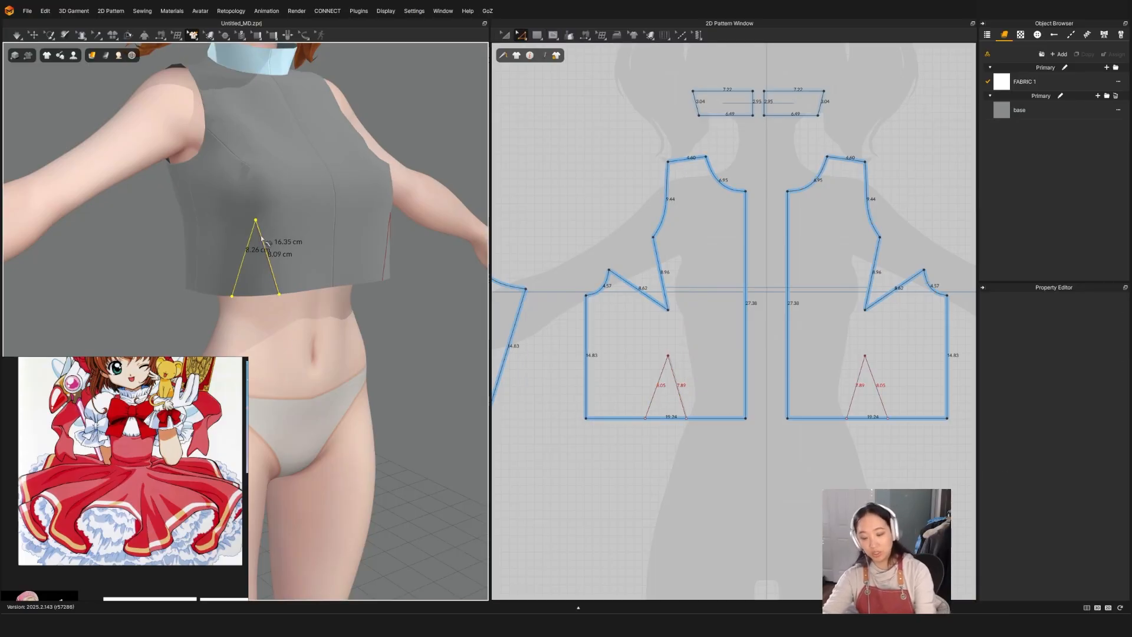
key("Escape")
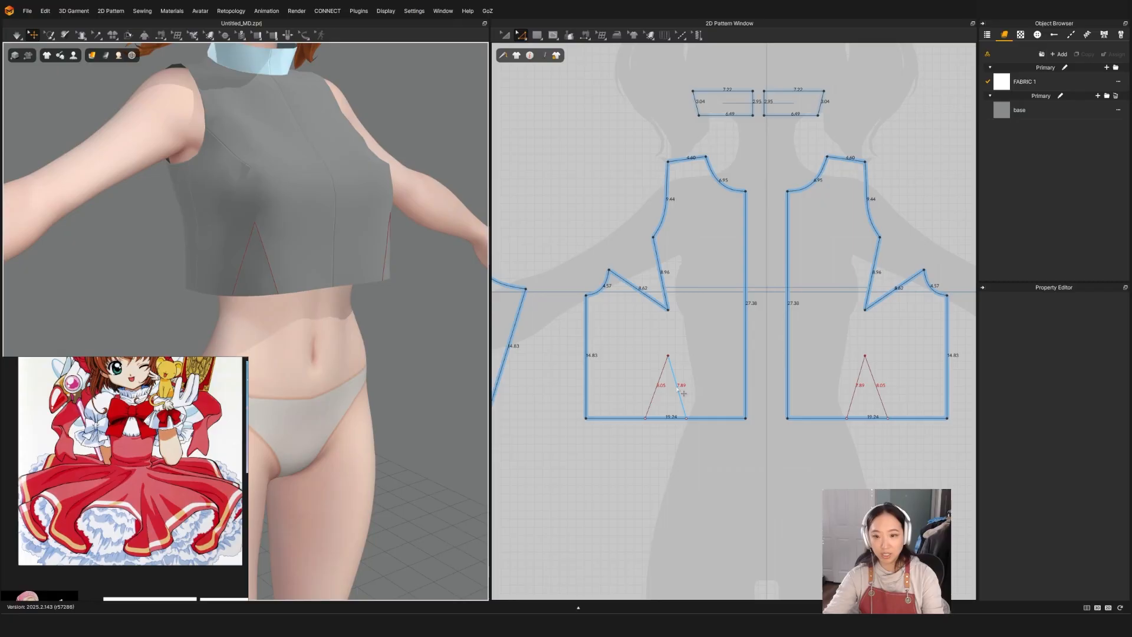
Cut the front panels along the waist dart lines and delete both cut-out triangles.
left_click(677, 389)
right_click(677, 388)
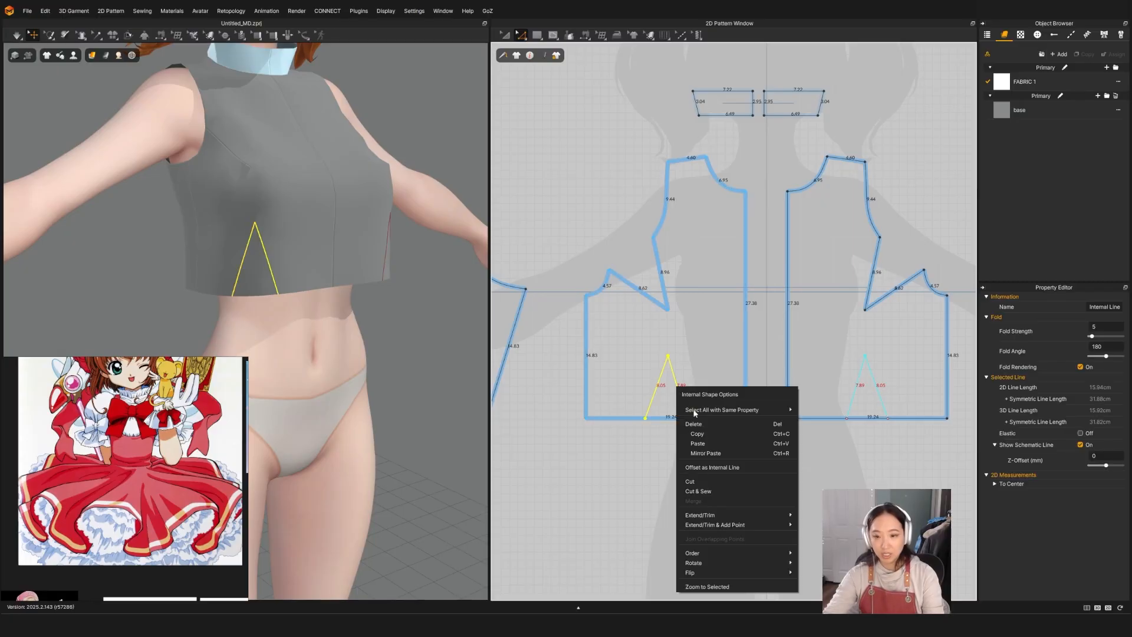
left_click(699, 480)
left_click(669, 414)
left_click(873, 424, "shift")
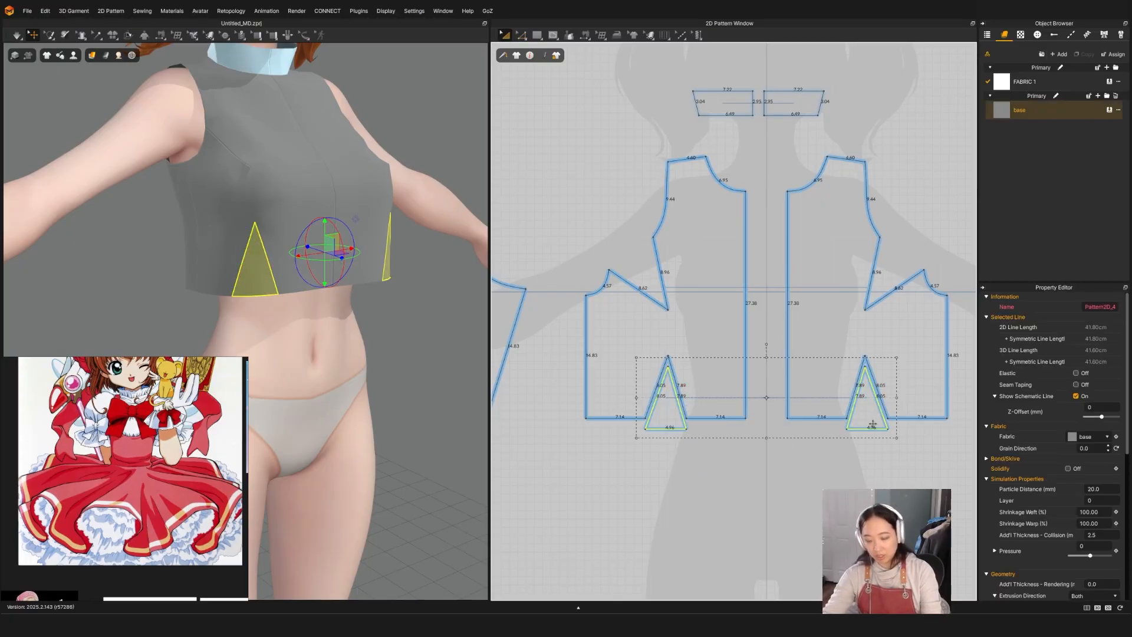
key("Delete")
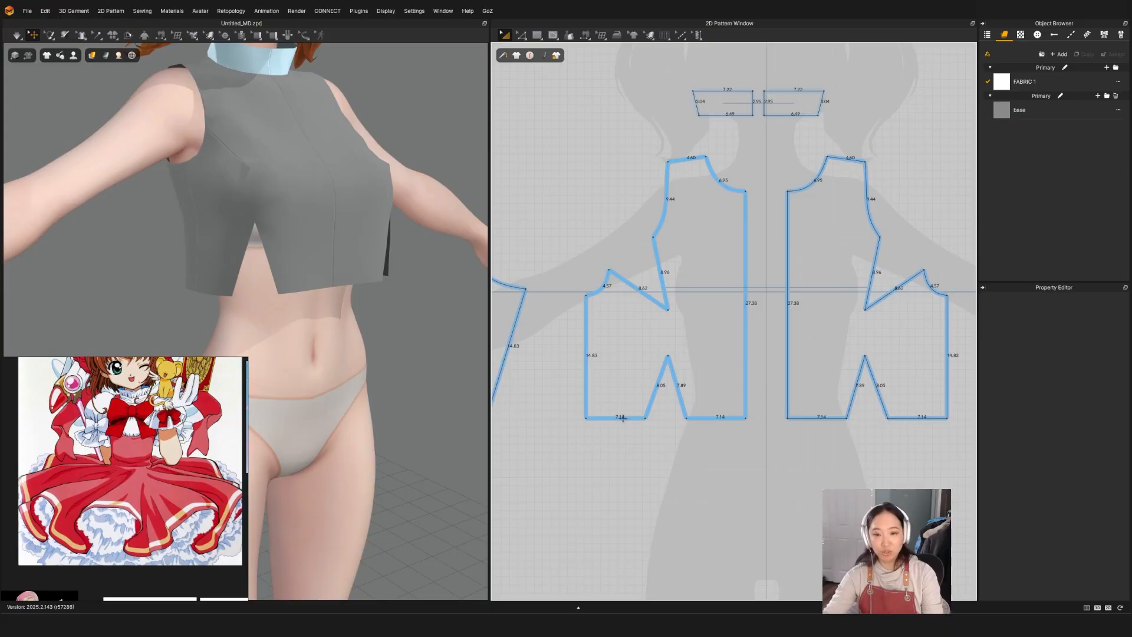
Sew the two legs of the front waist dart together and try simulating the top.
key("n")
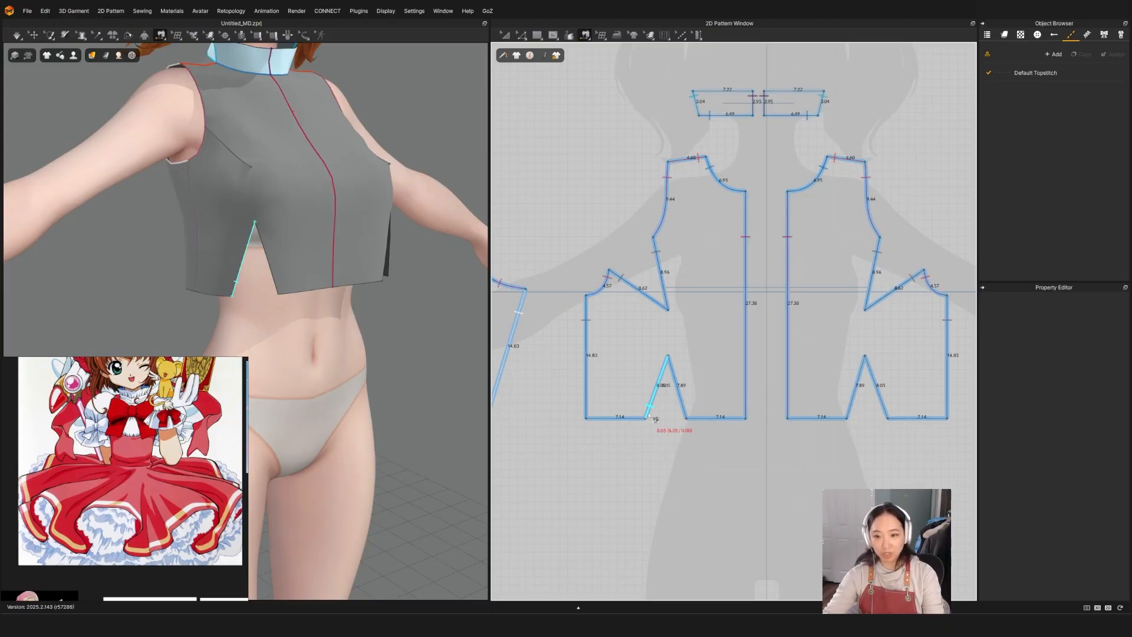
left_click(656, 419)
left_click(687, 418)
key("space")
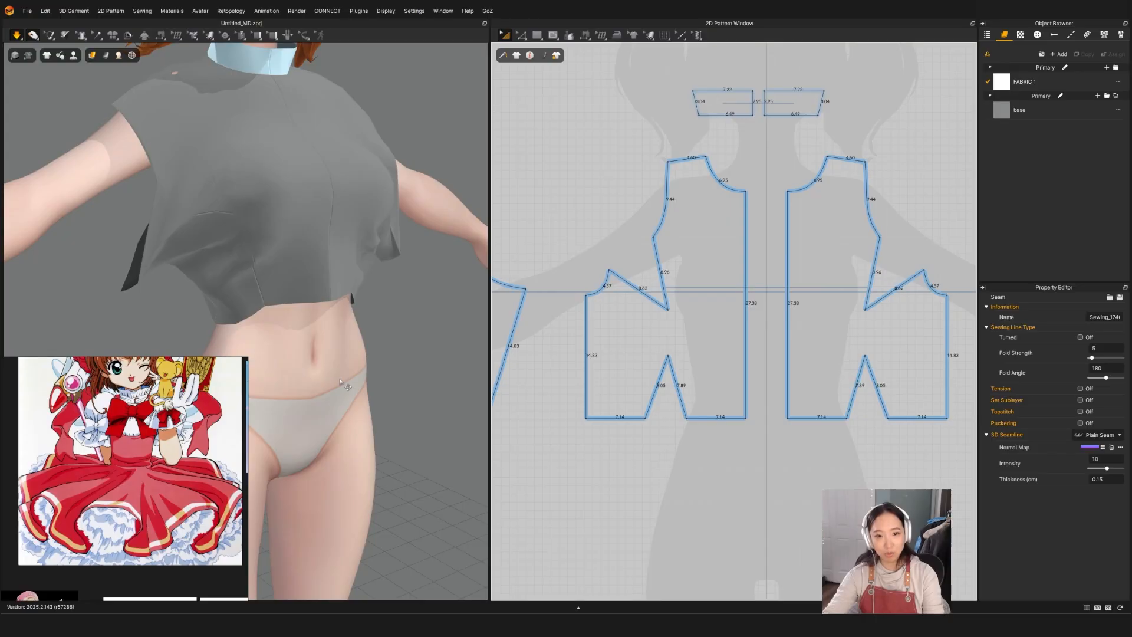
key("space")
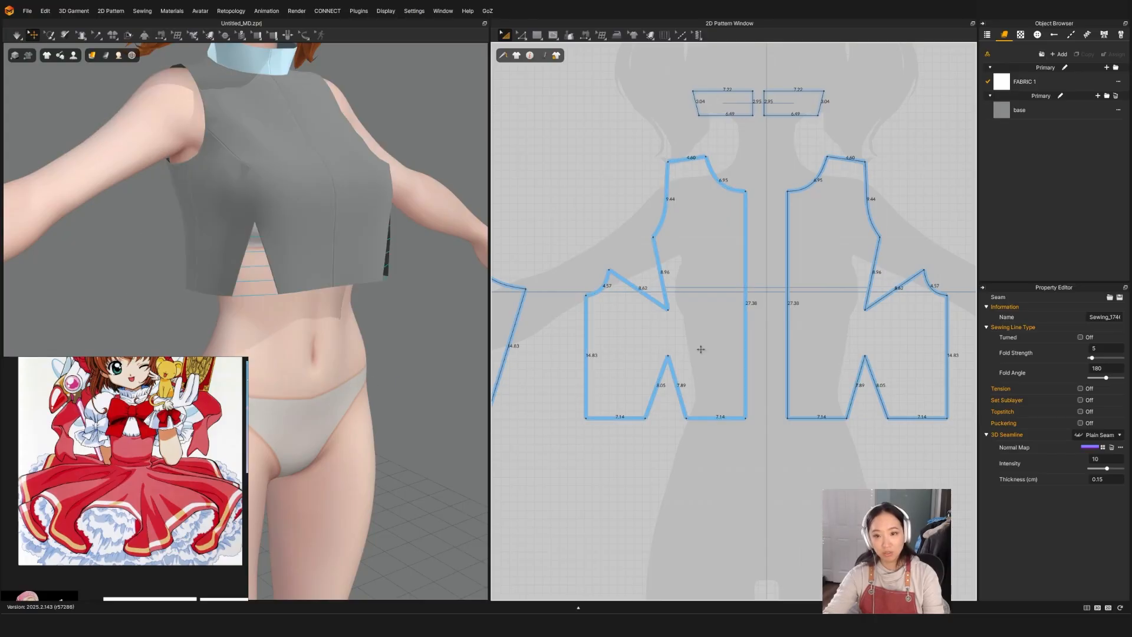
Try hiding both sleeves in the 3D view and simulating the top.
scroll(700, 349, "down", 5)
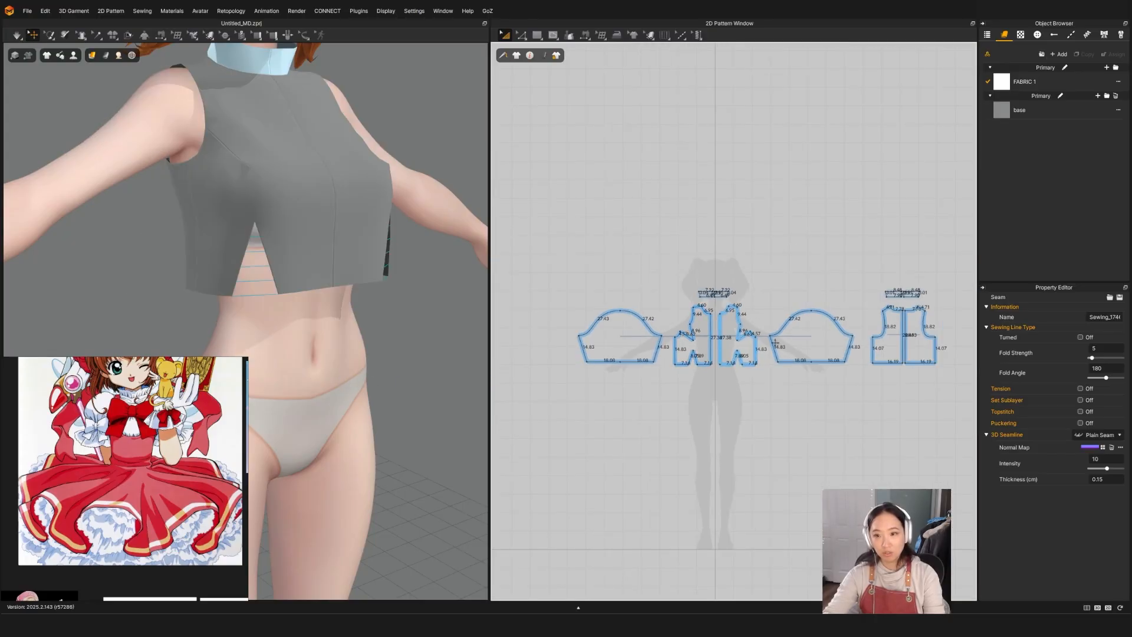
left_click(634, 343)
scroll(342, 316, "down", 5)
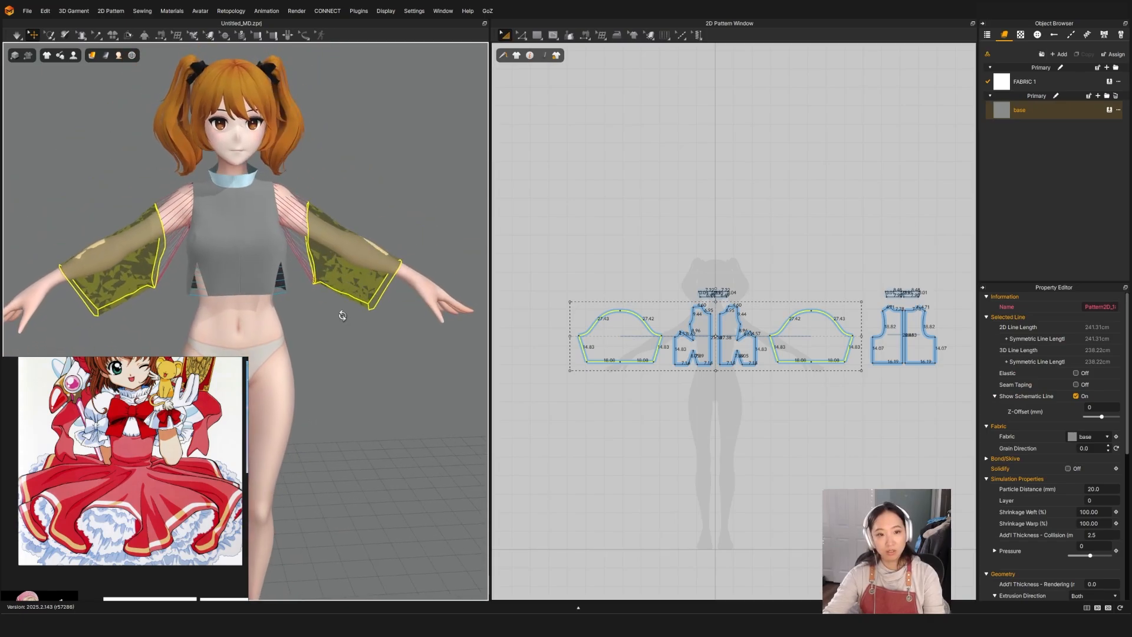
key("shift+q")
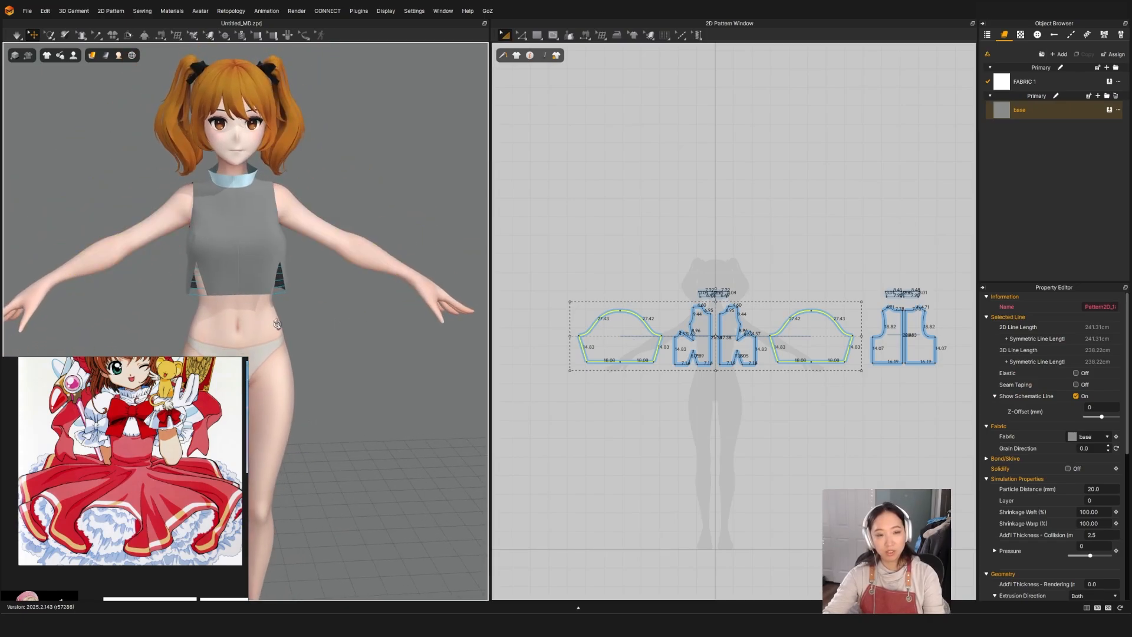
right_click_drag(277, 324, 333, 325)
key("space")
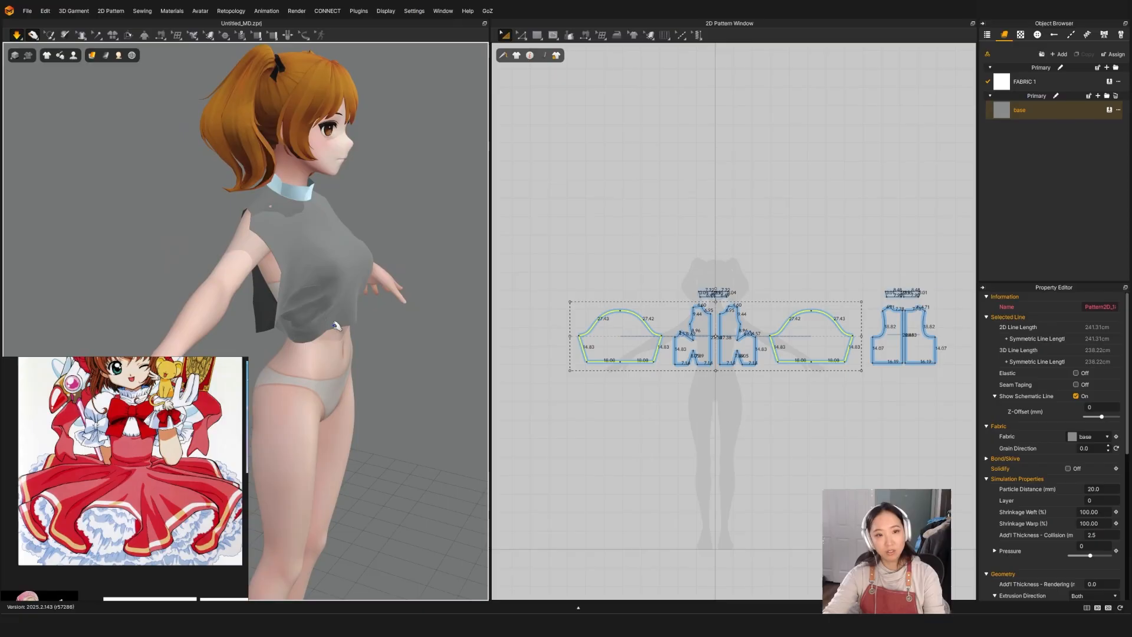
key("2")
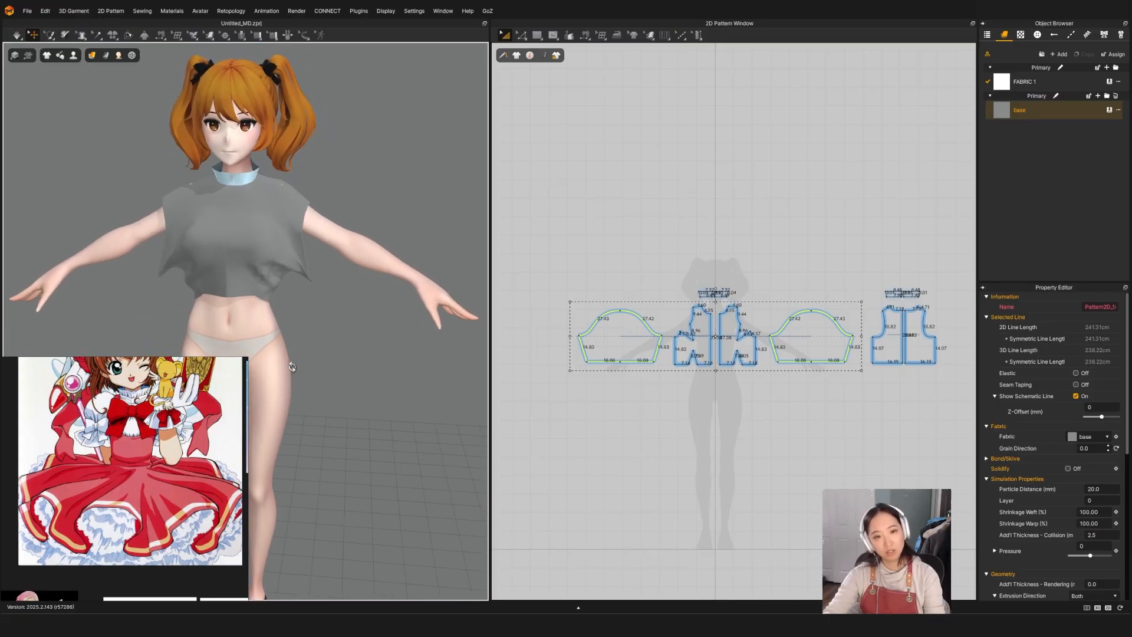
Show the sleeves again, deactivate both sleeve patterns together with their sewing, and simulate the top.
key("shift+q")
right_click_drag(343, 359, 365, 363)
right_click(360, 316)
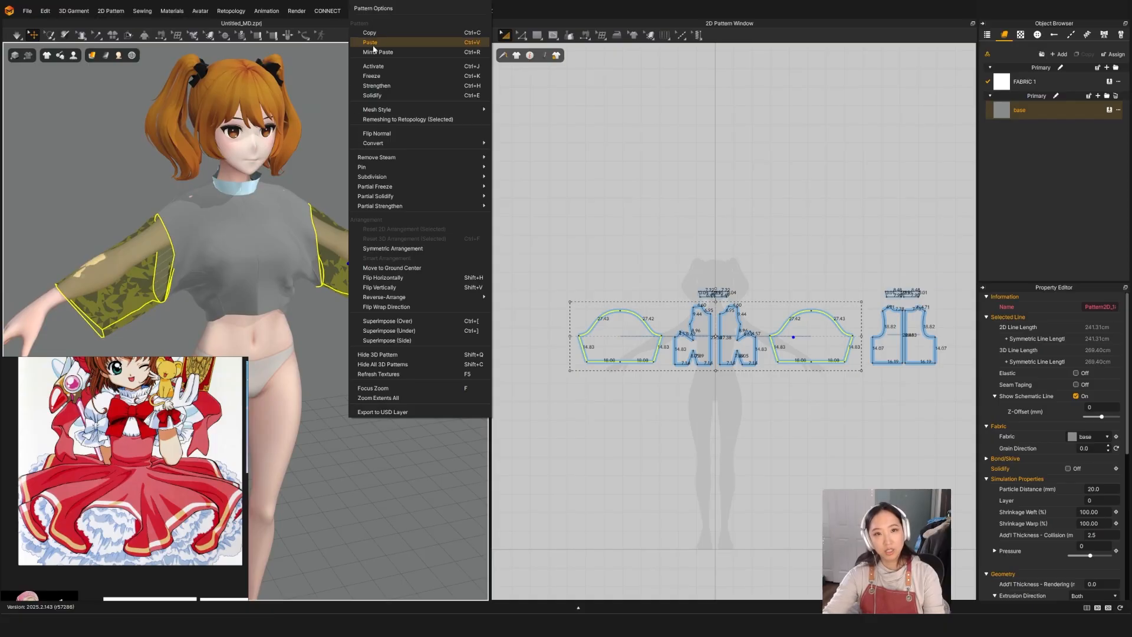
left_click(380, 63)
right_click(353, 252)
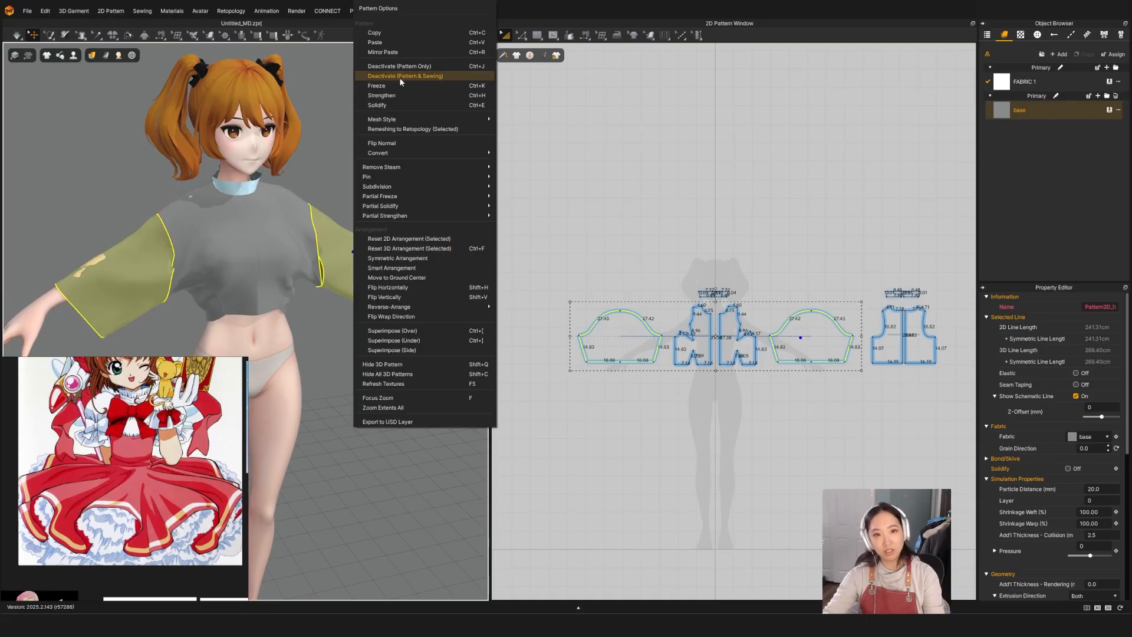
left_click(399, 76)
key("space")
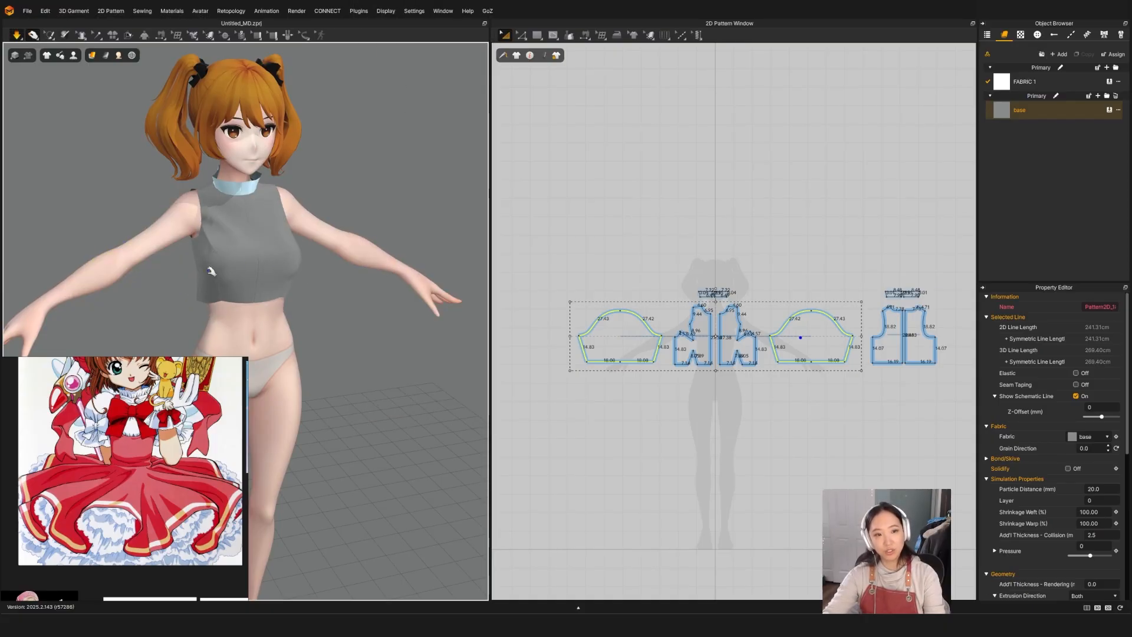
Tug the lower front panels around the waist darts during the simulation to settle the fabric on the avatar.
left_click(244, 297)
left_click_drag(277, 287, 224, 294)
left_click_drag(215, 227, 213, 302)
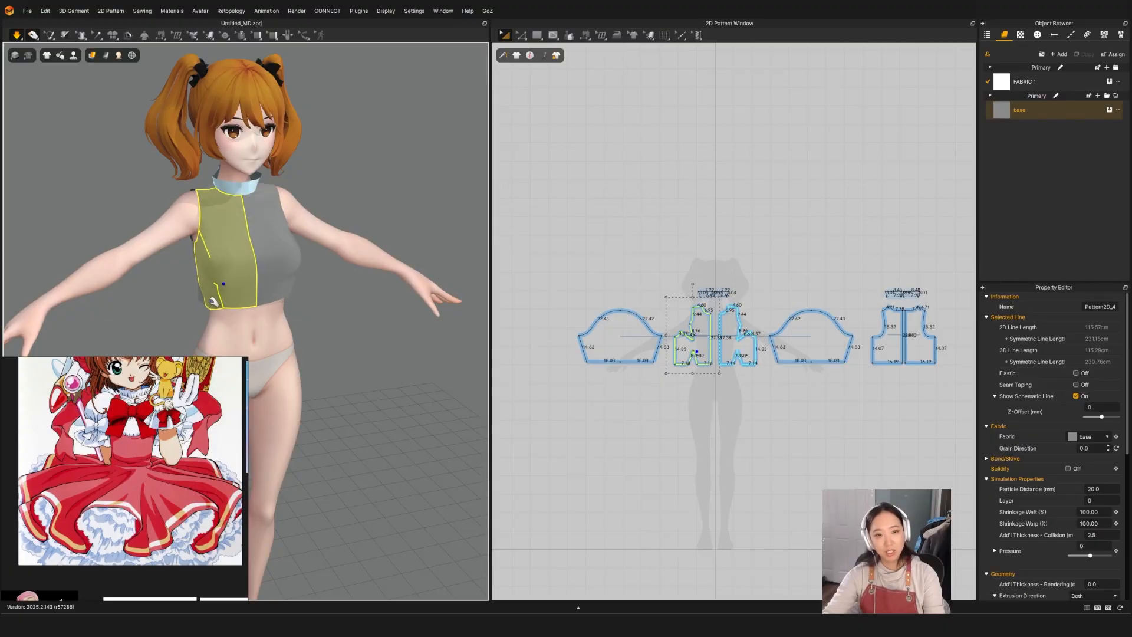
right_click_drag(296, 298, 300, 323)
scroll(250, 321, "up", 2)
scroll(247, 317, "up", 3)
key("q")
left_click(309, 297)
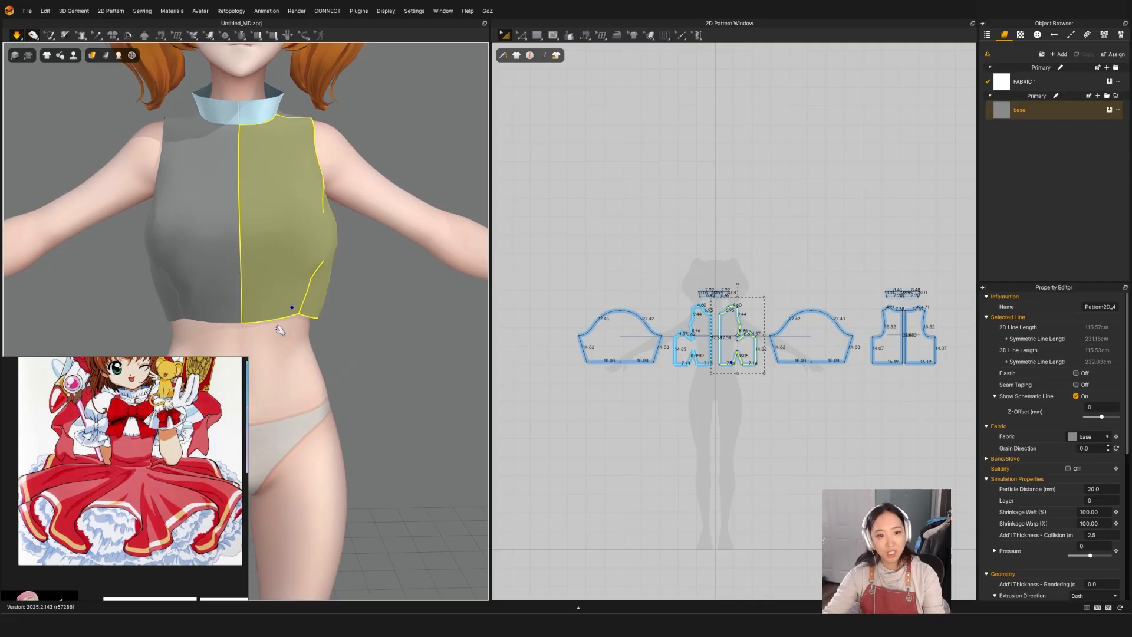
left_click_drag(311, 295, 294, 330)
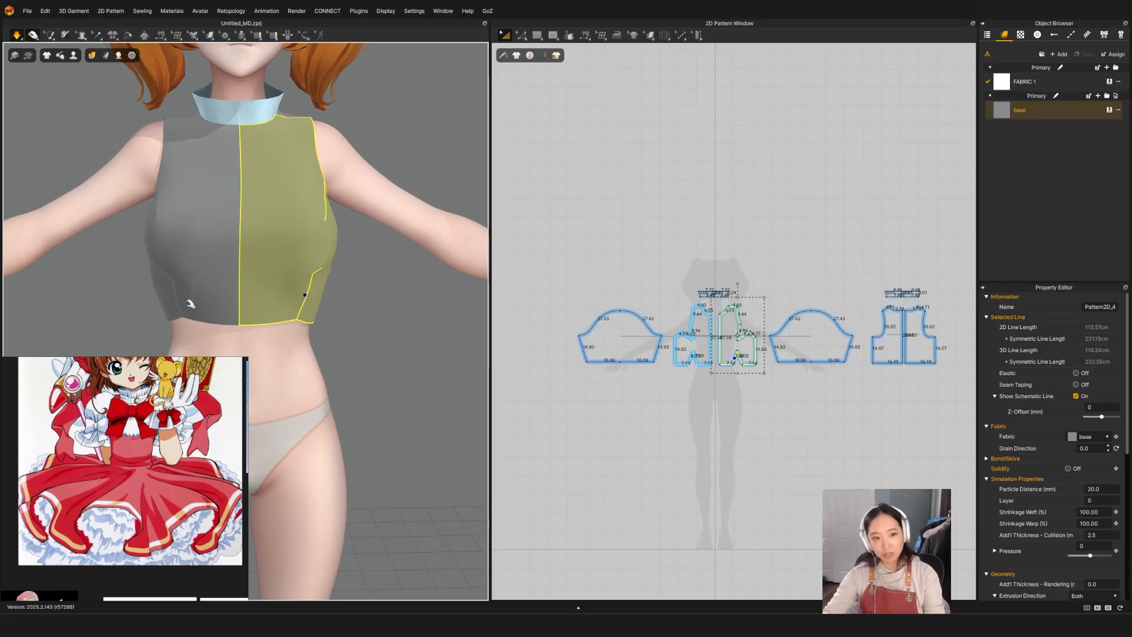
left_click_drag(189, 302, 199, 325)
left_click(273, 300)
left_click_drag(273, 300, 278, 301)
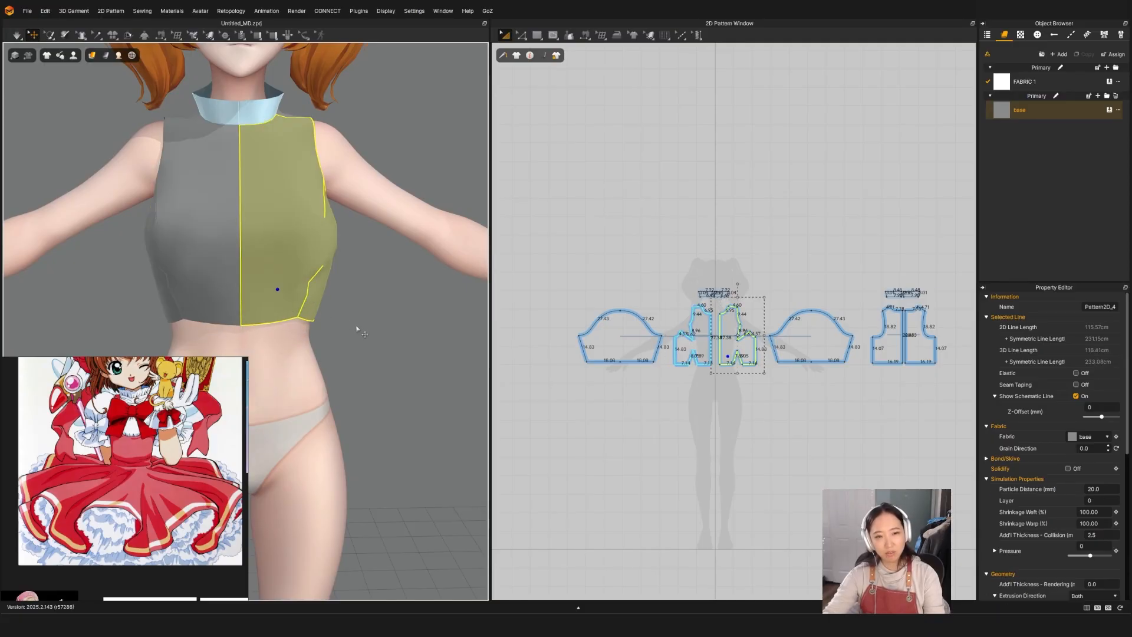
right_click_drag(356, 329, 322, 332)
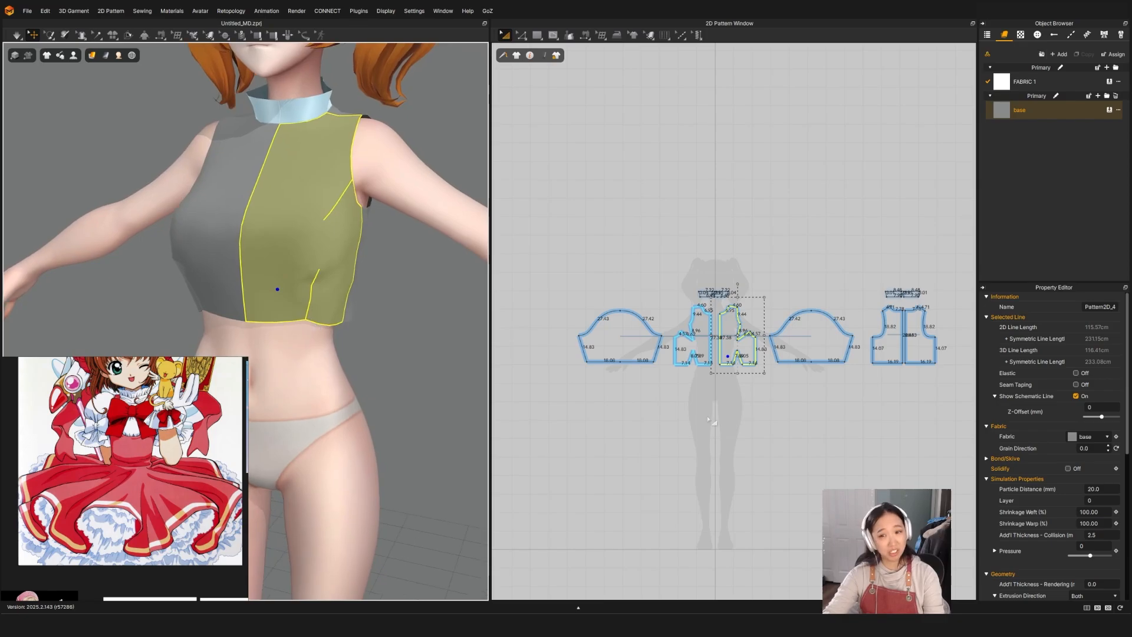
Raise the side hem corners of the front and back panels together, shortening the front side seam to about 13.4 cm.
key("z")
scroll(766, 365, "up", 8)
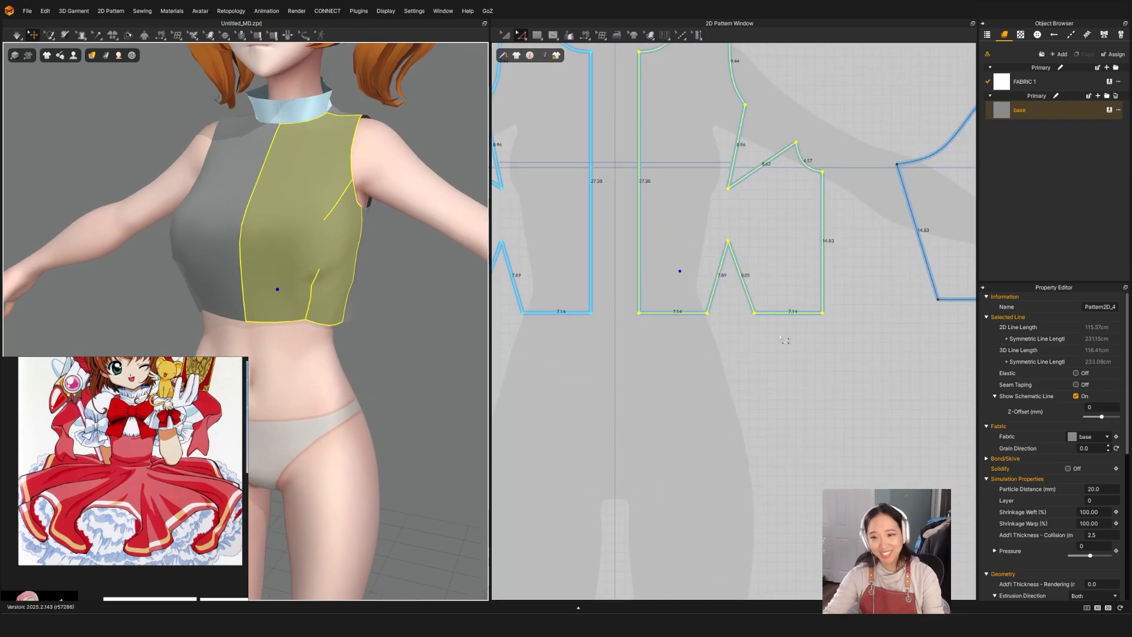
right_click_drag(346, 327, 321, 319)
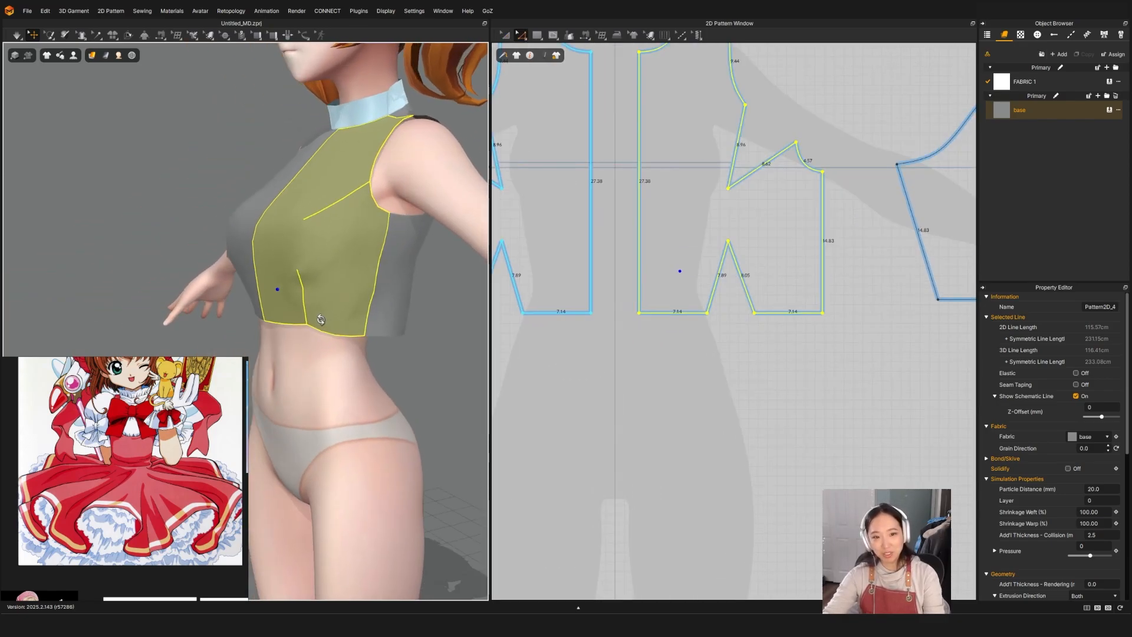
scroll(781, 315, "down", 8)
left_click_drag(736, 395, 700, 339)
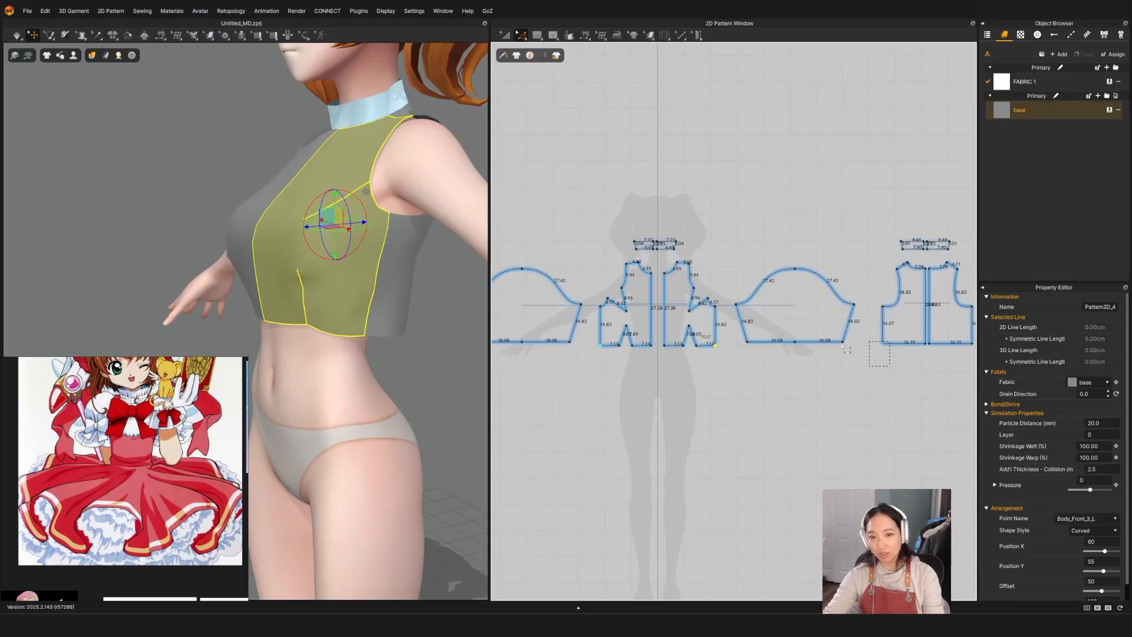
left_click_drag(890, 366, 869, 341, "shift")
left_click_drag(716, 346, 722, 346)
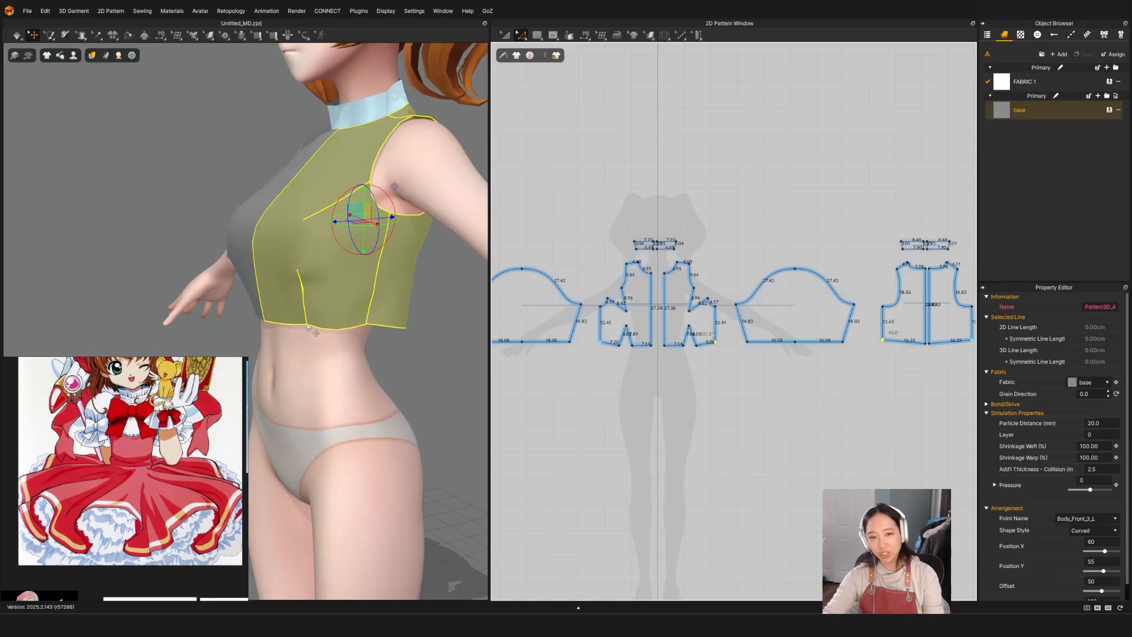
Curve the front hem segment between the waist dart and the side seam upward in the 2D pattern.
scroll(721, 339, "up", 10)
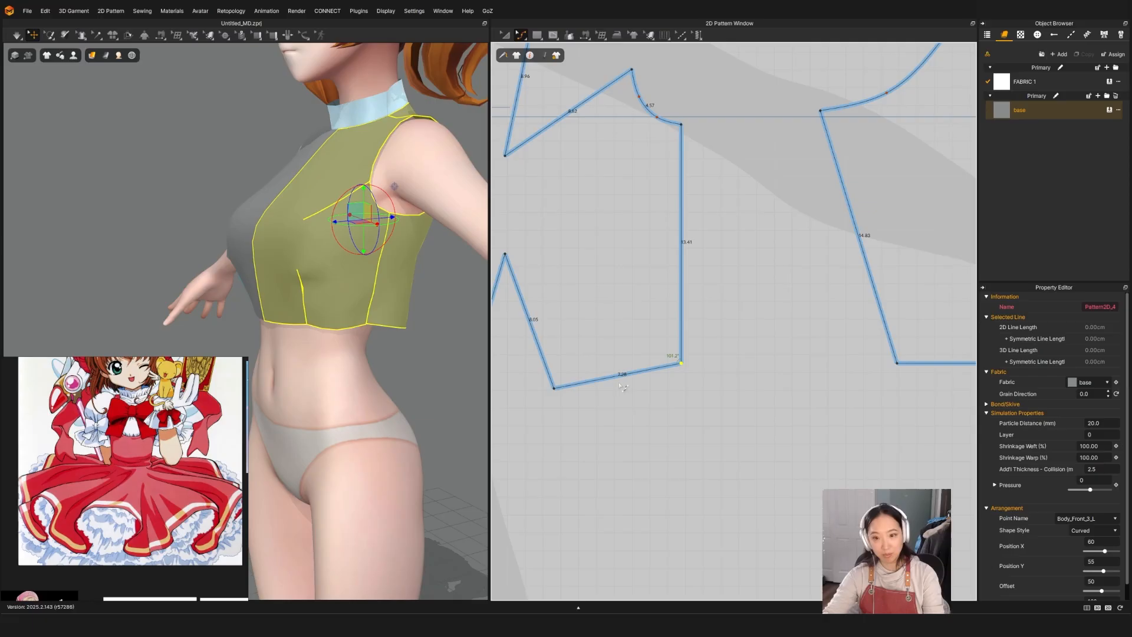
left_click_drag(621, 378, 620, 376)
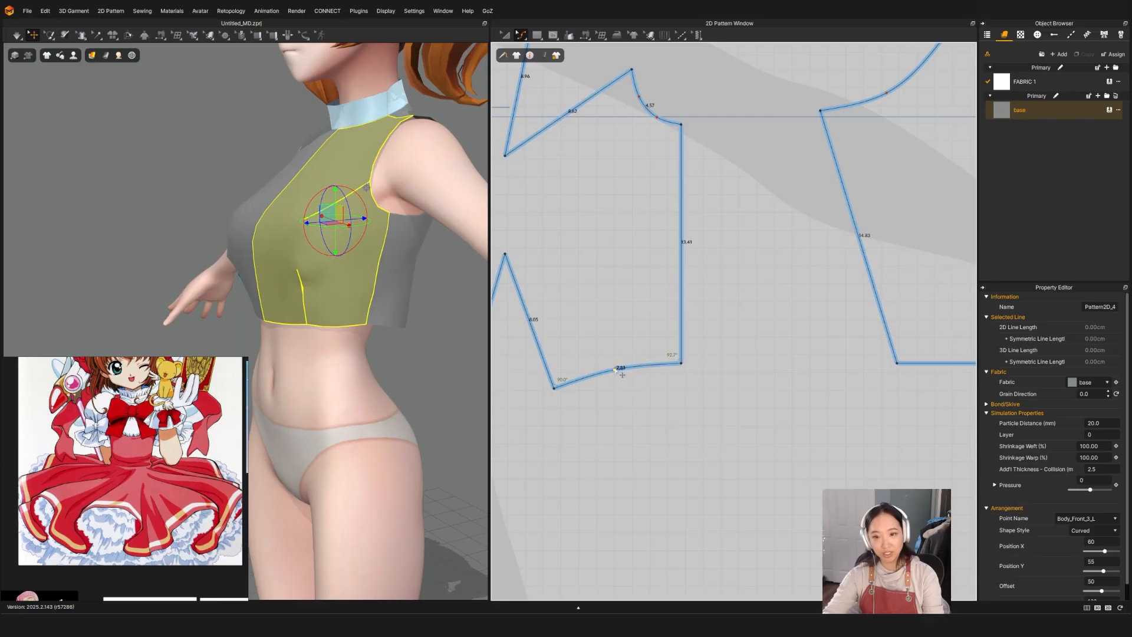
left_click_drag(622, 374, 620, 366)
Simulate the reshaped top and tug both front panels near the hem and darts until the fabric settles.
key("q")
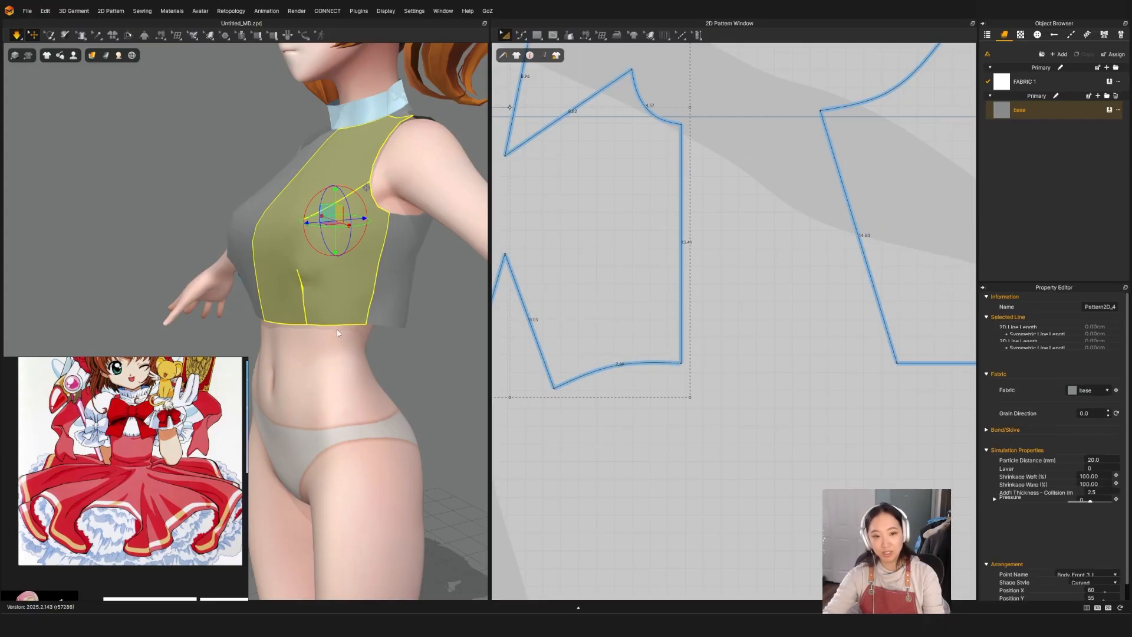
left_click(250, 287)
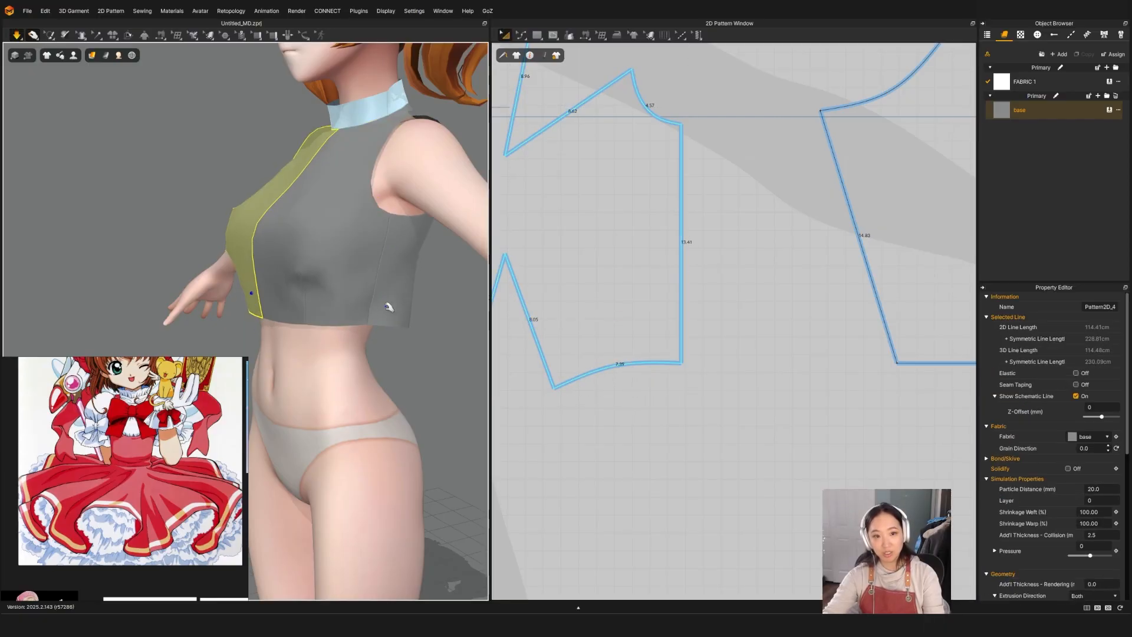
left_click(299, 324)
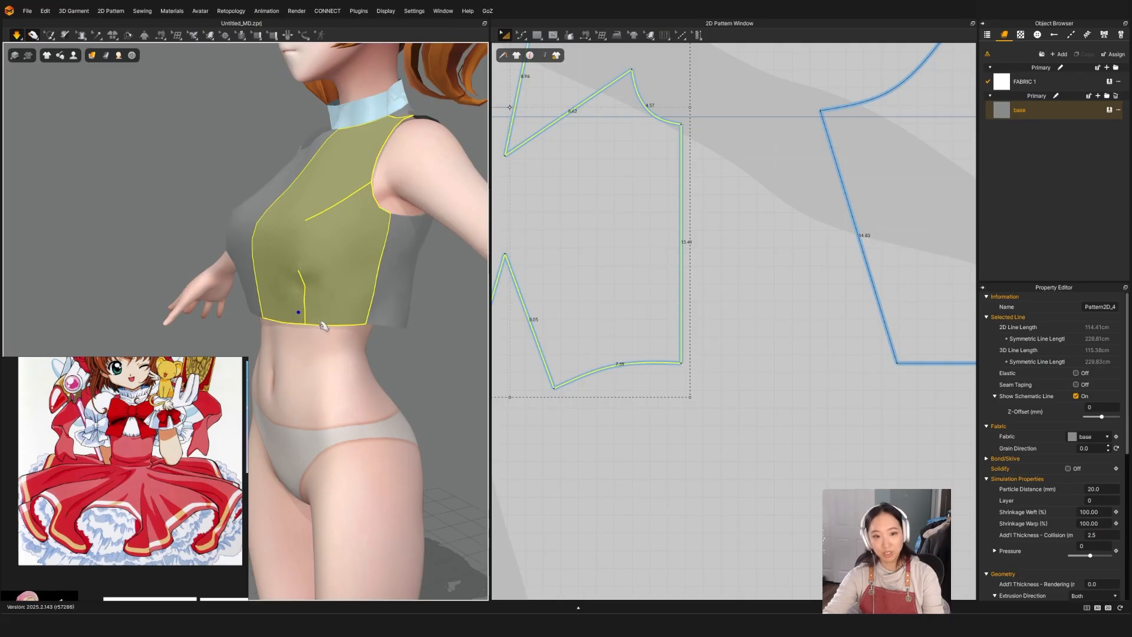
key("2")
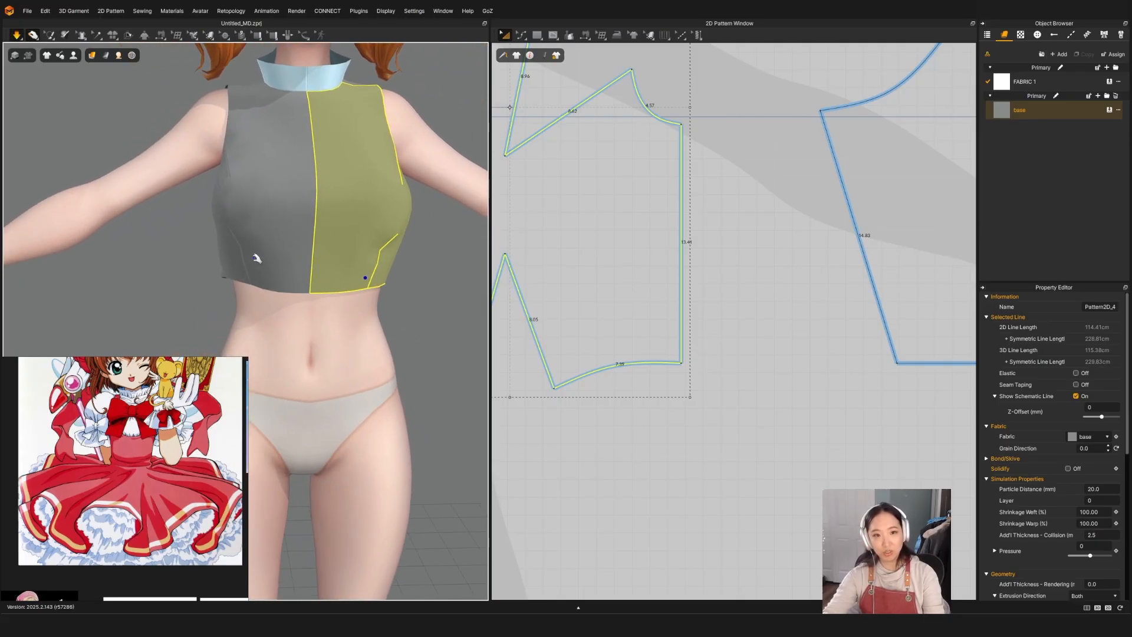
left_click(255, 255)
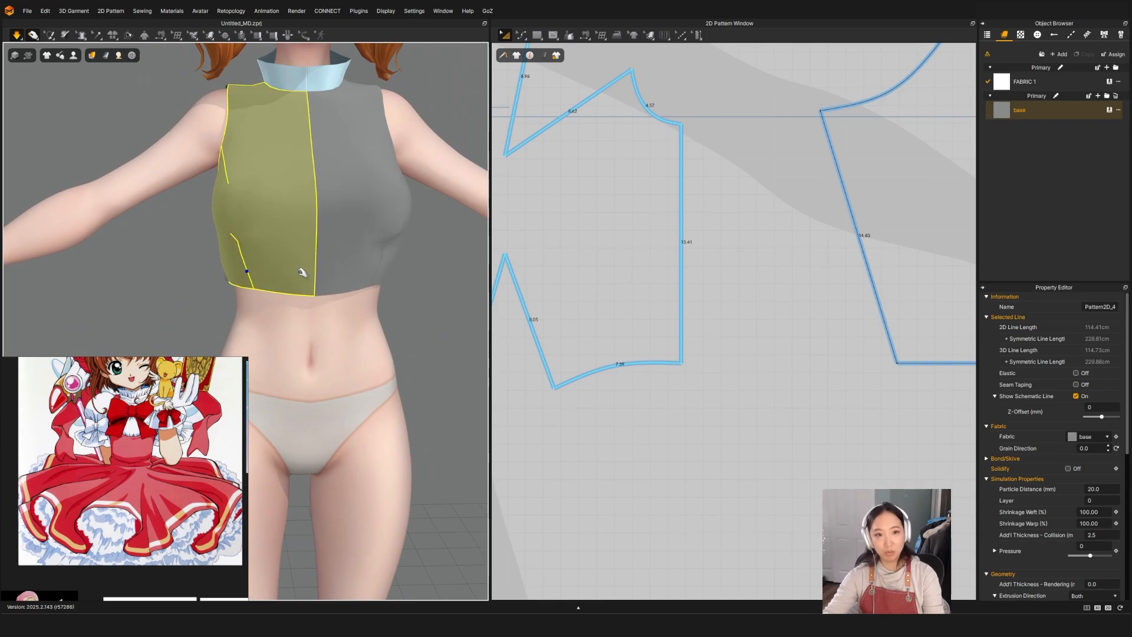
left_click_drag(243, 296, 250, 270)
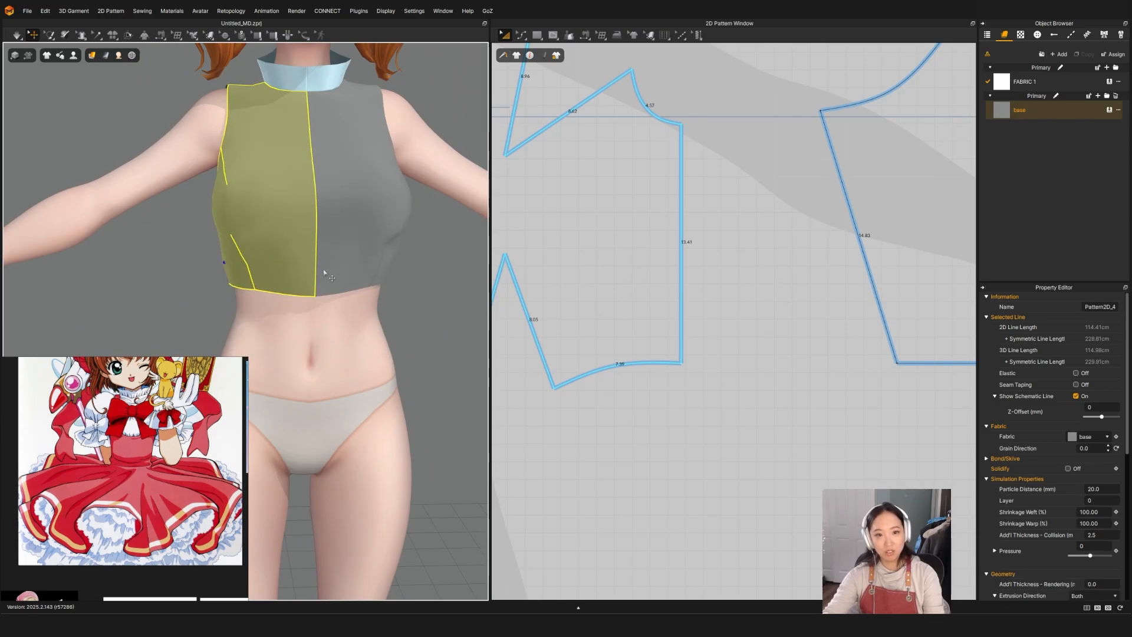
scroll(323, 272, "down", 4)
key("q")
left_click(297, 314)
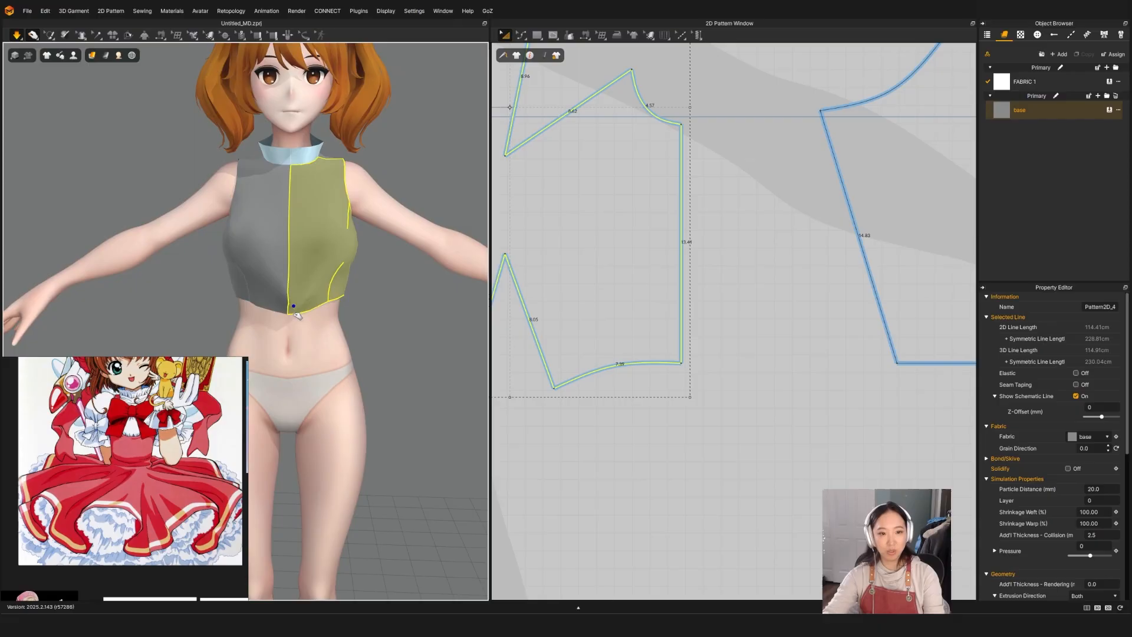
left_click(258, 288)
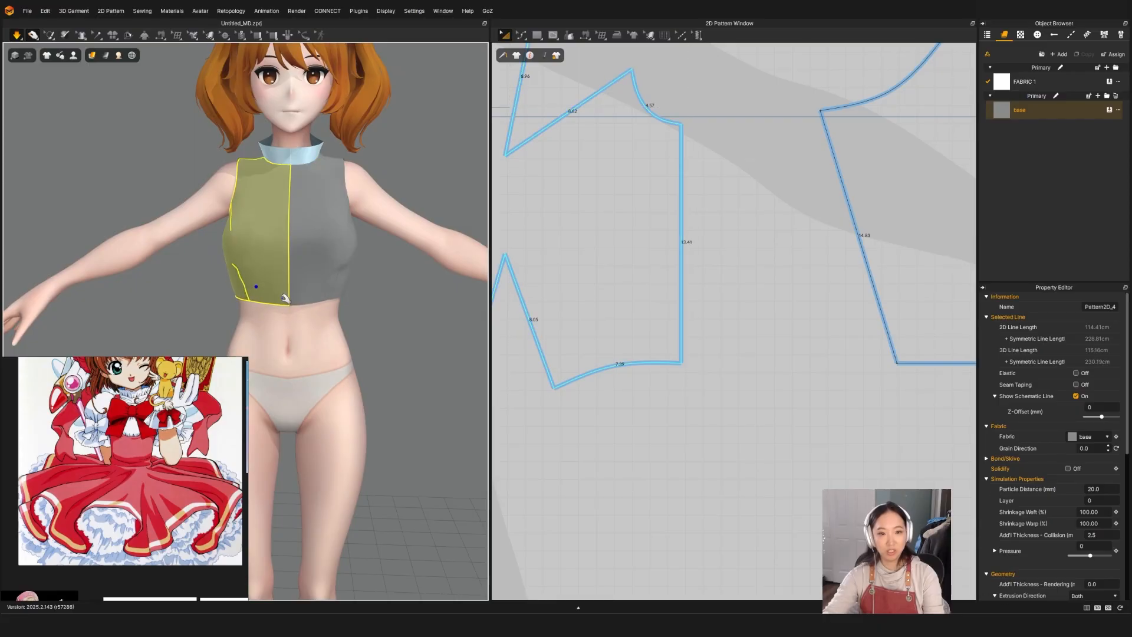
key("space")
Try raising the front panel's side hem corner to shorten the side seam to about 12.9 cm, and undo it.
middle_click_drag(568, 321, 613, 294)
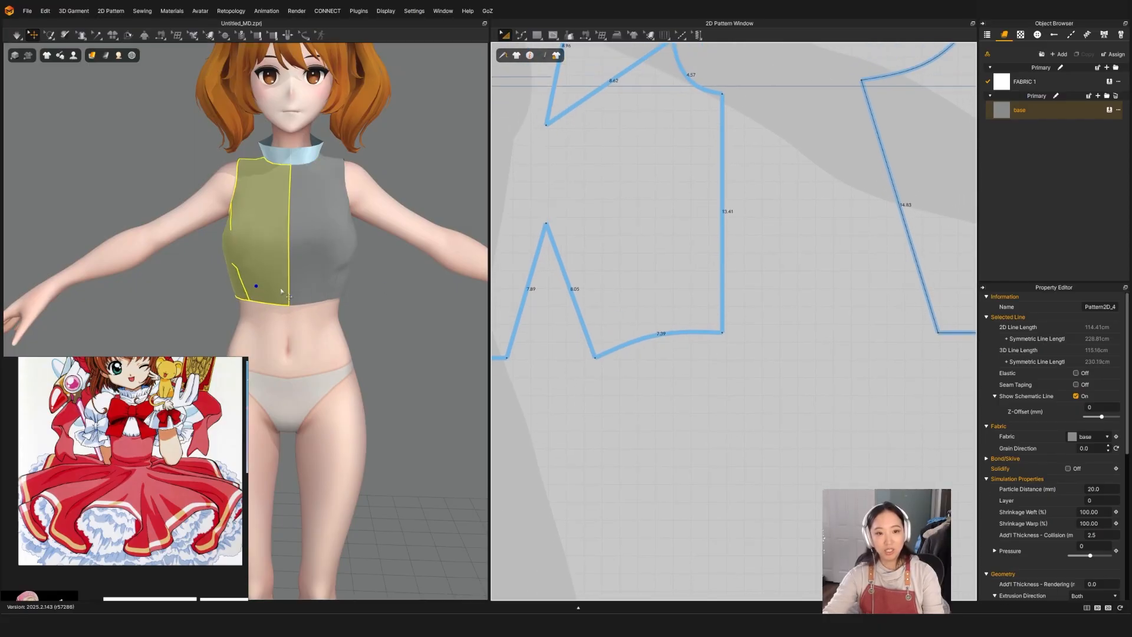
key("z")
left_click(746, 328)
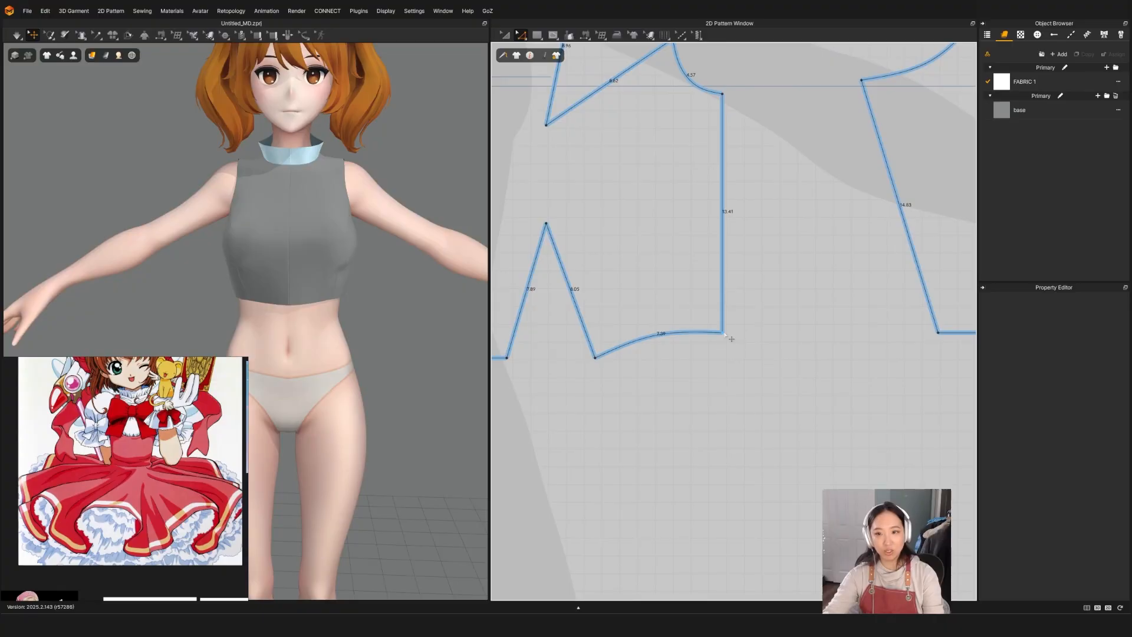
left_click_drag(730, 340, 729, 331)
key("ctrl+z")
scroll(590, 319, "down", 3)
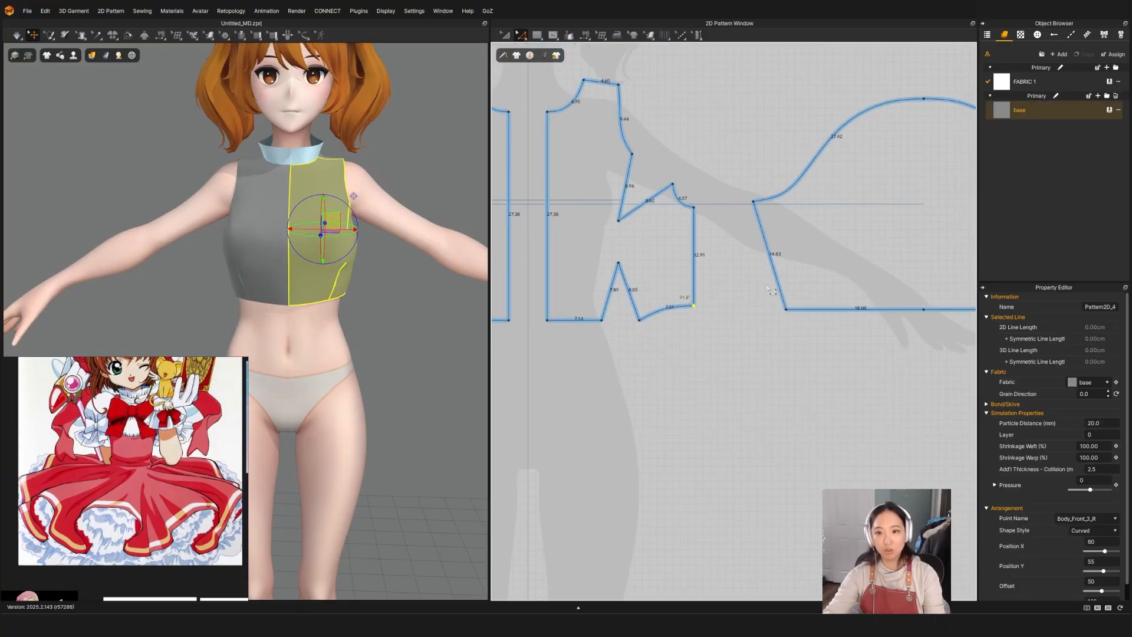
Raise the centre front hem corner to make the centre edge about 26.6 cm long, and simulate the front panels.
scroll(573, 317, "up", 3)
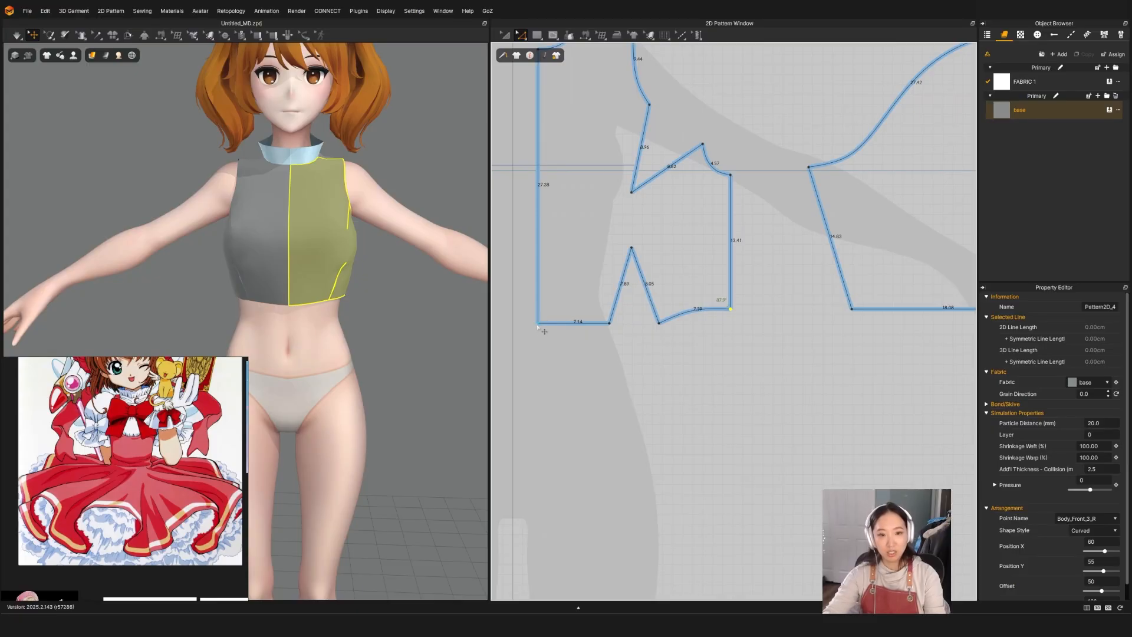
left_click_drag(538, 325, 538, 318)
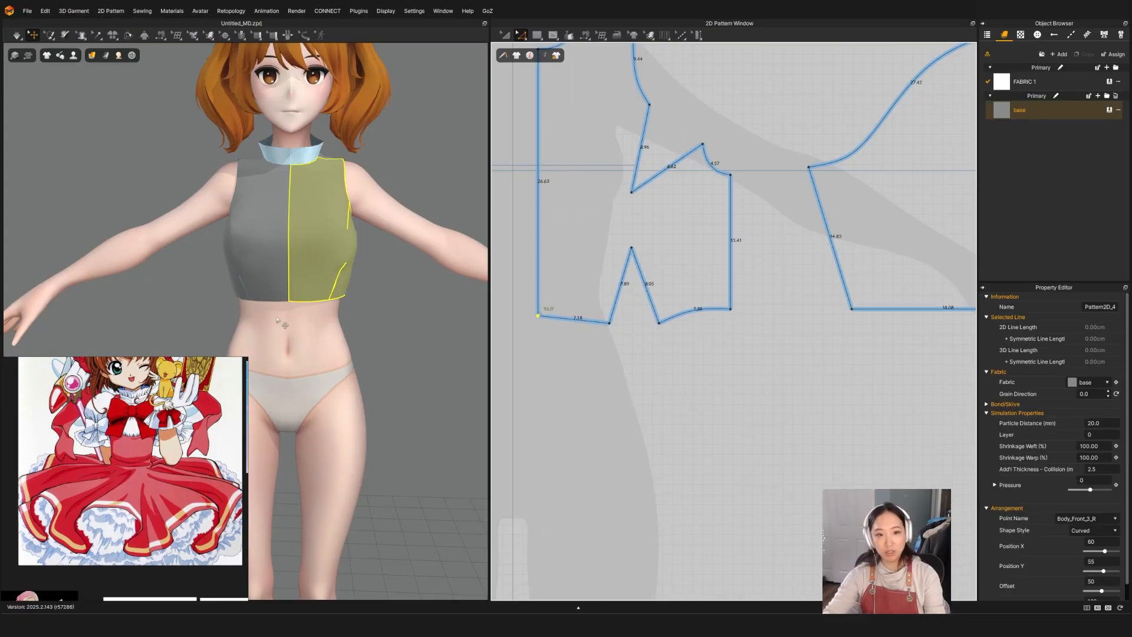
key("q")
left_click(271, 291)
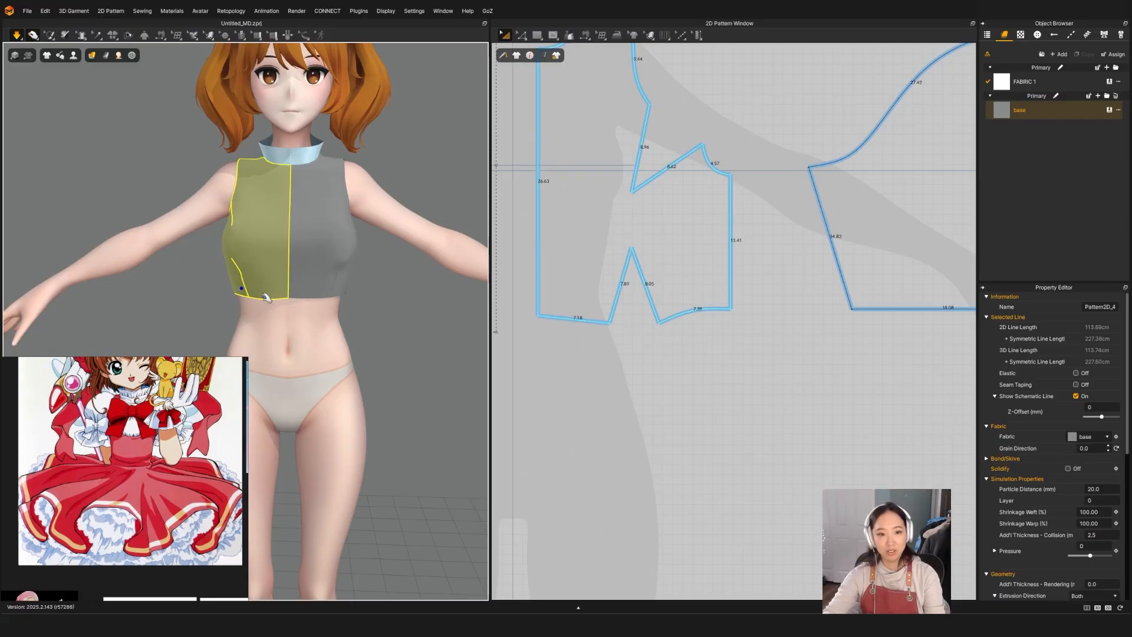
Curve the front hem segment between the centre front and the waist dart slightly upward.
key("z")
scroll(550, 372, "up", 2)
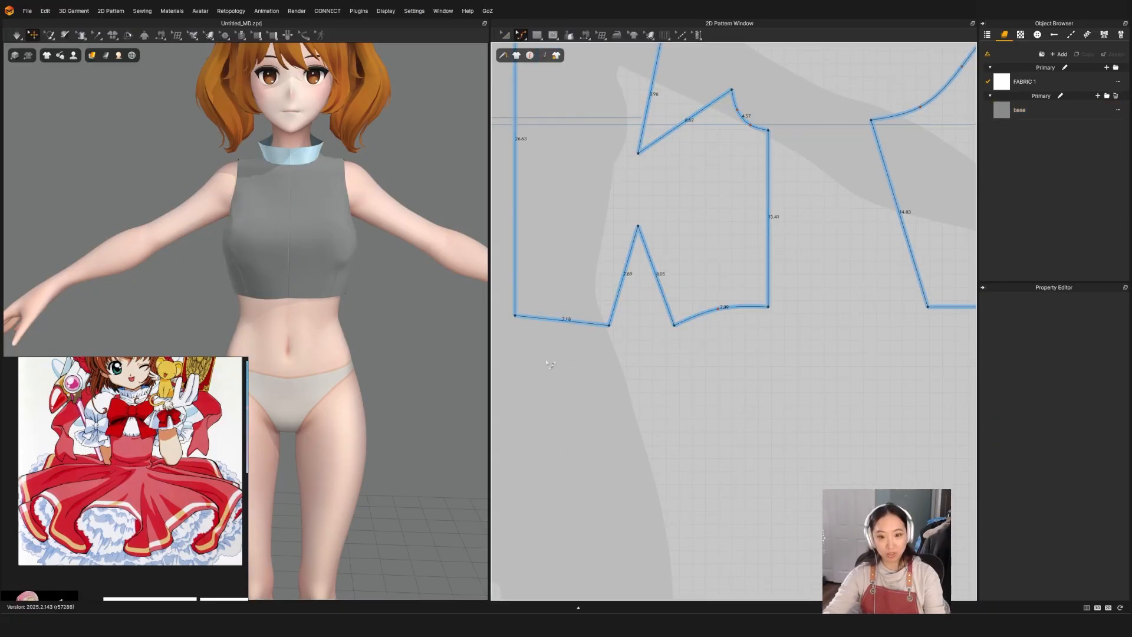
left_click(556, 322)
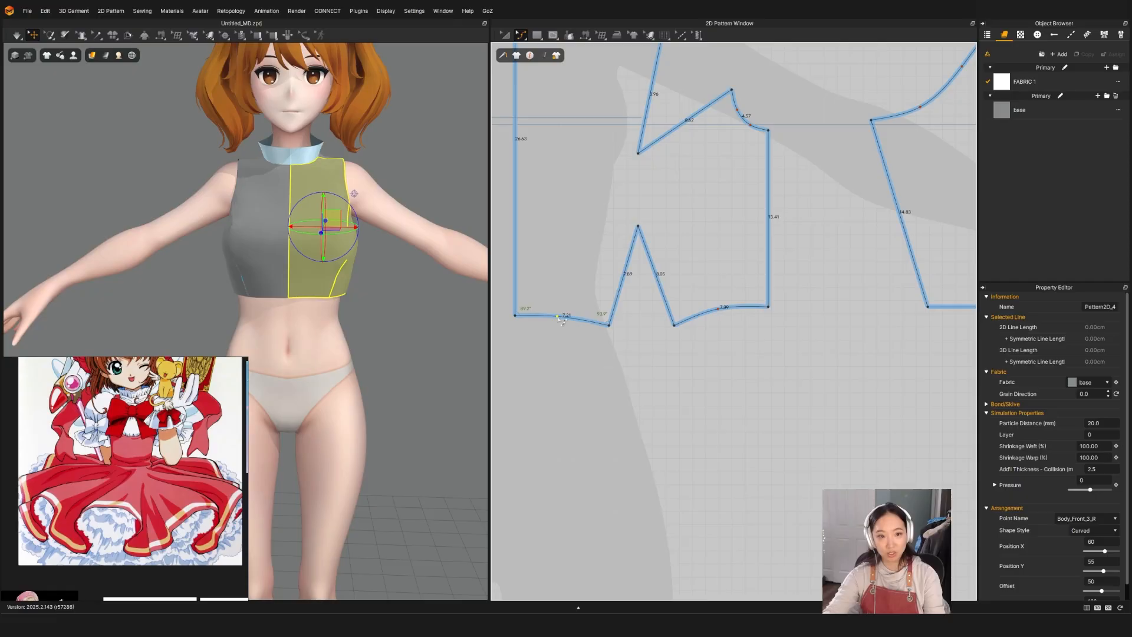
Simulate the top and tug both front panels near the hem so the fabric settles.
key("space")
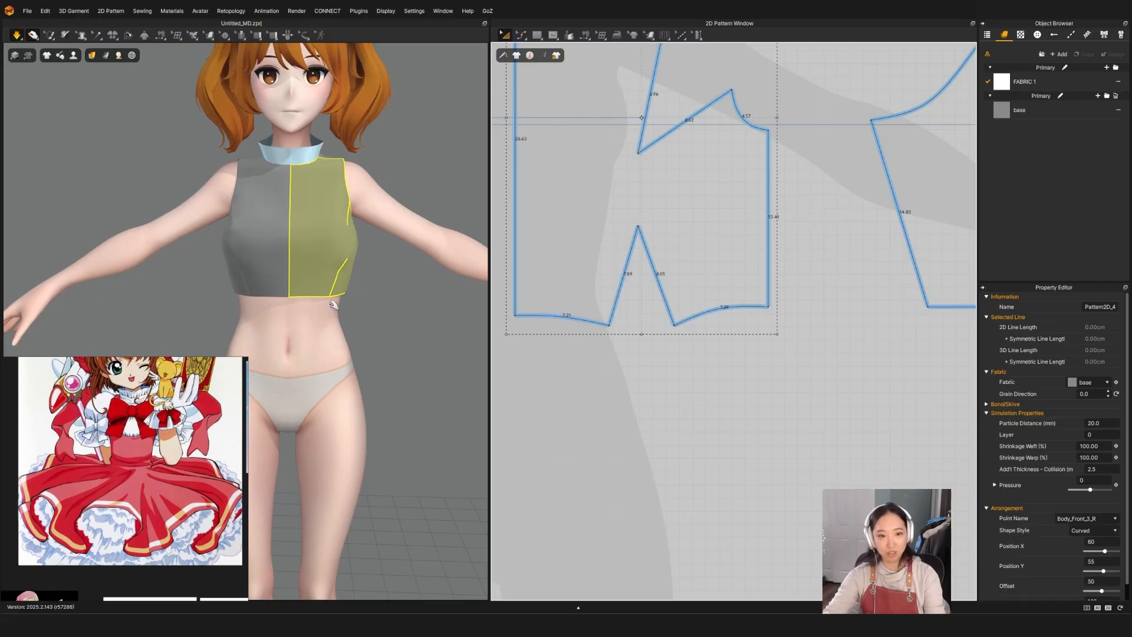
left_click(305, 290)
left_click_drag(283, 287, 315, 321)
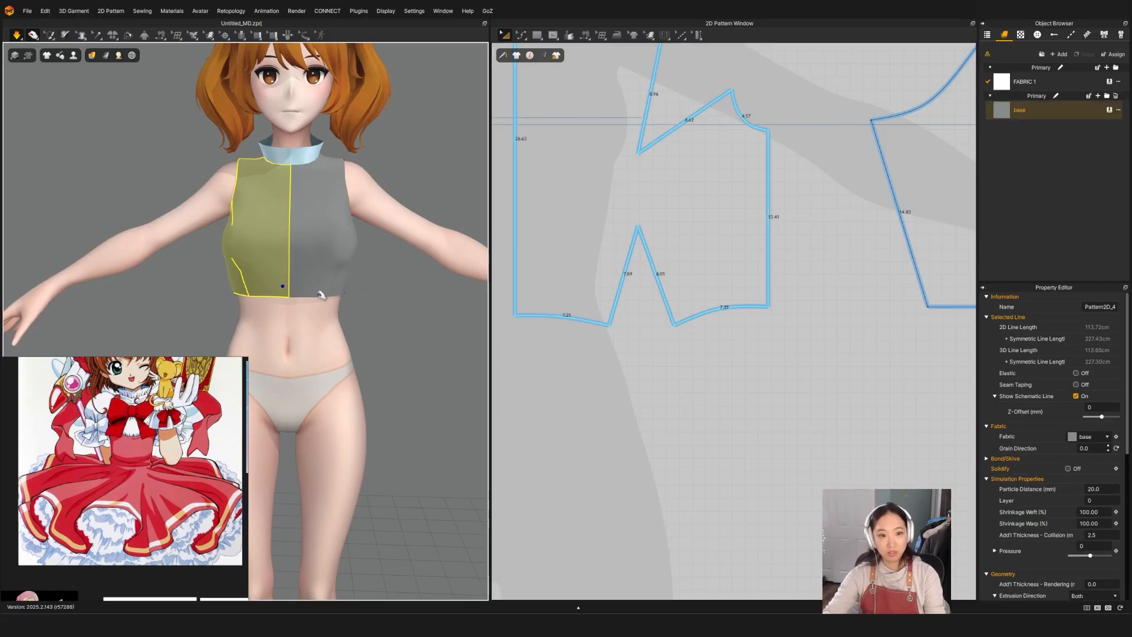
Raise the tip of the front waist dart until its legs are about 9.0 and 9.2 cm long, and simulate.
right_click_drag(425, 291, 371, 329)
key("z")
mouse_move(616, 214)
left_mouse_down()
mouse_move(666, 260)
mouse_move(638, 210)
left_mouse_up()
key("space")
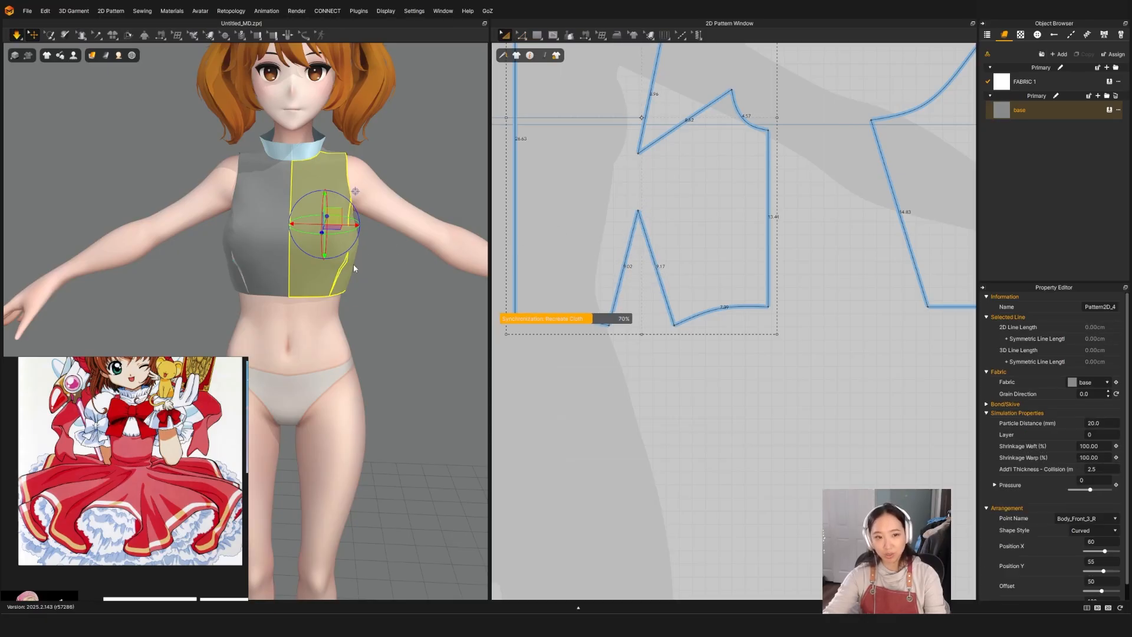
left_click(403, 287)
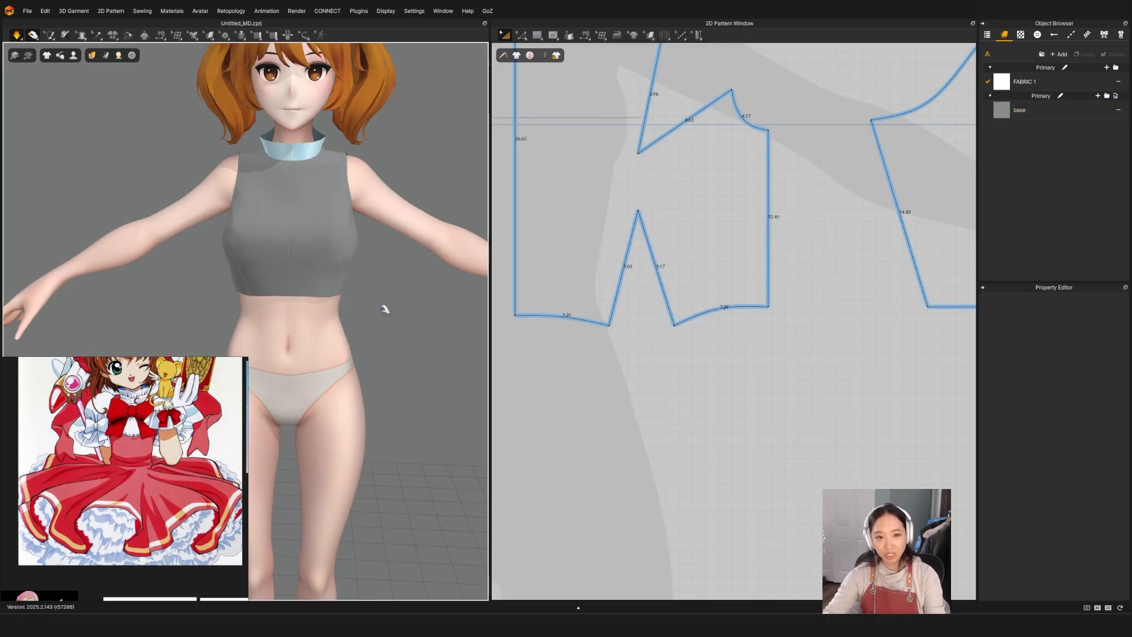
Move the front armhole dart's tip slightly upward and toward the centre front, with legs about 8.5 and 8.8 cm, and simulate.
right_click_drag(242, 302, 308, 305)
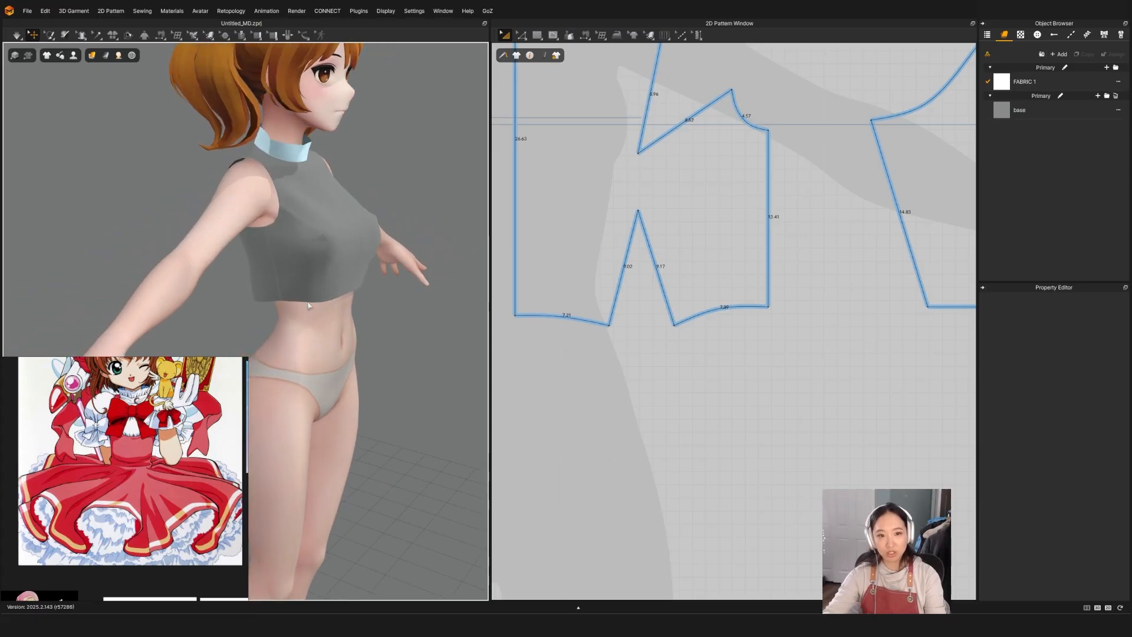
left_click(349, 273)
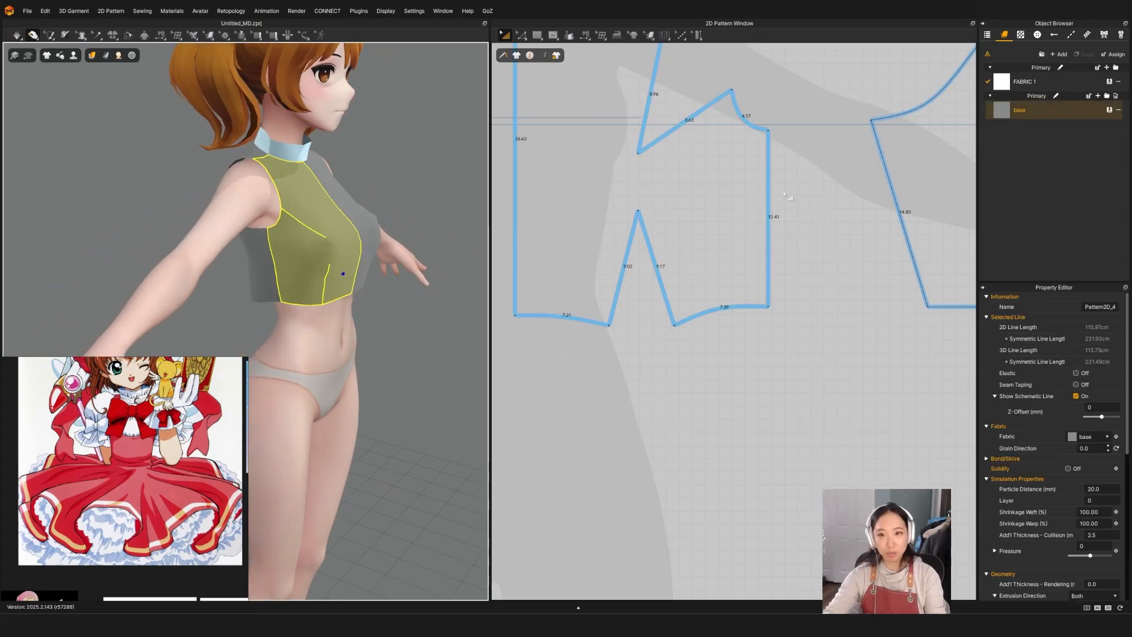
key("z")
right_click_drag(741, 182, 770, 259)
left_click_drag(734, 262, 667, 231)
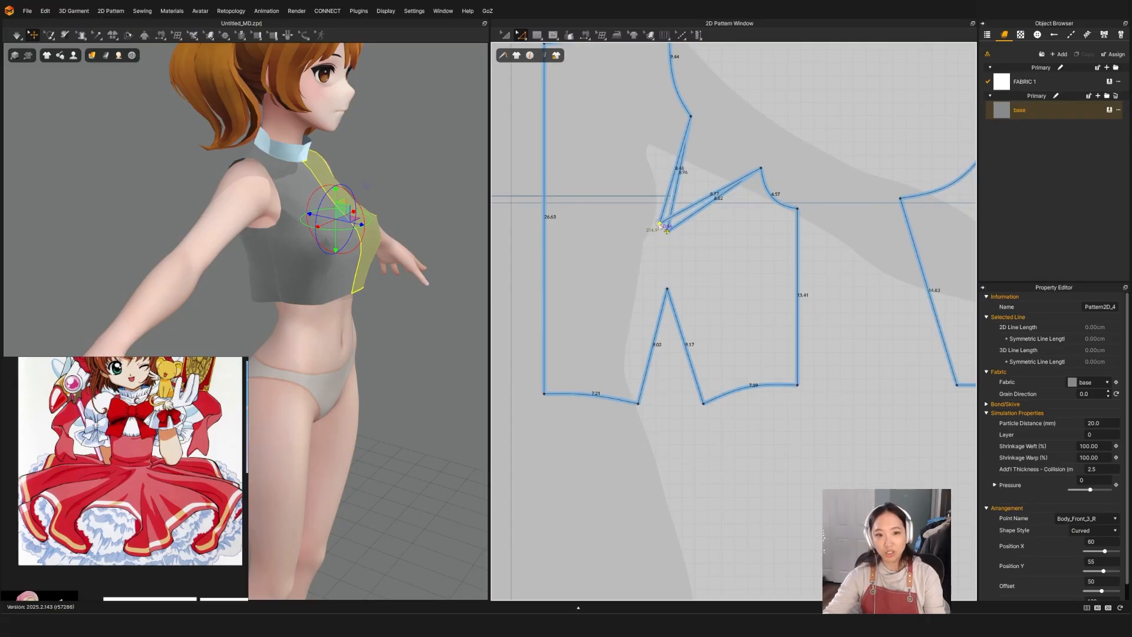
key("a")
key("q")
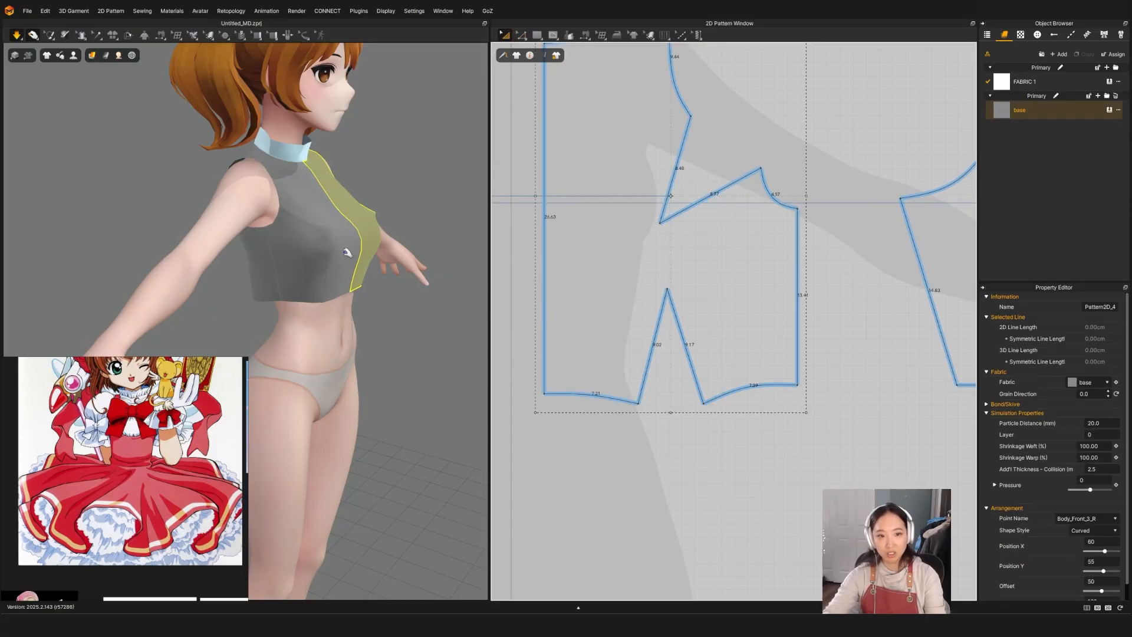
Lower the front armhole dart's tip and shift it toward the centre front until its legs are about 10.2 and 11 cm, simulating each change.
key("z")
key("w")
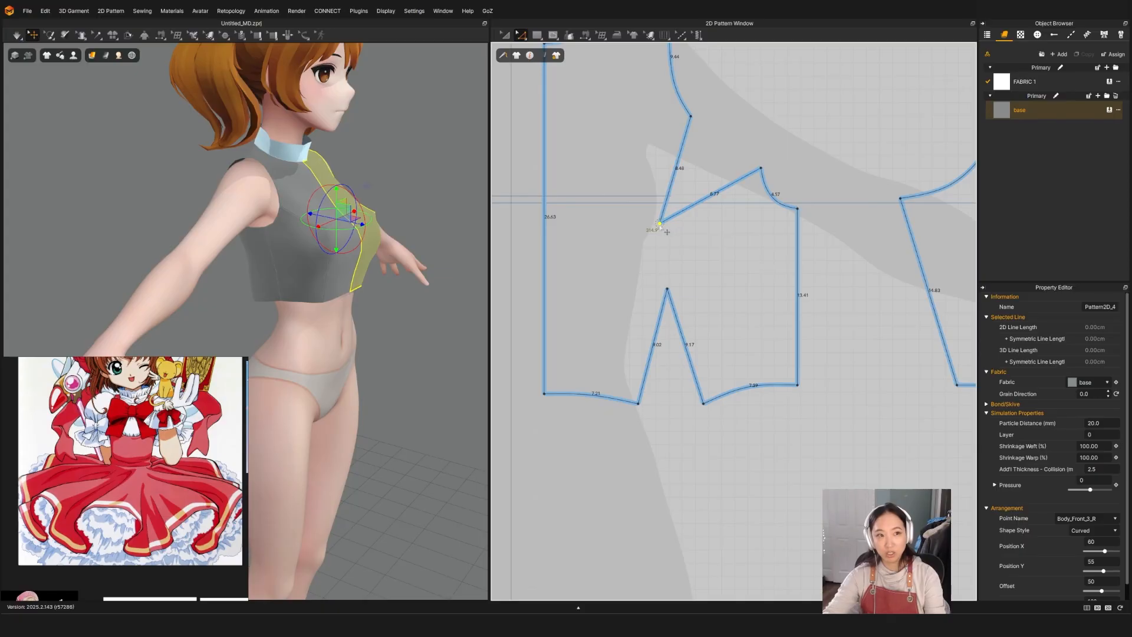
left_click_drag(659, 225, 651, 238)
key("q")
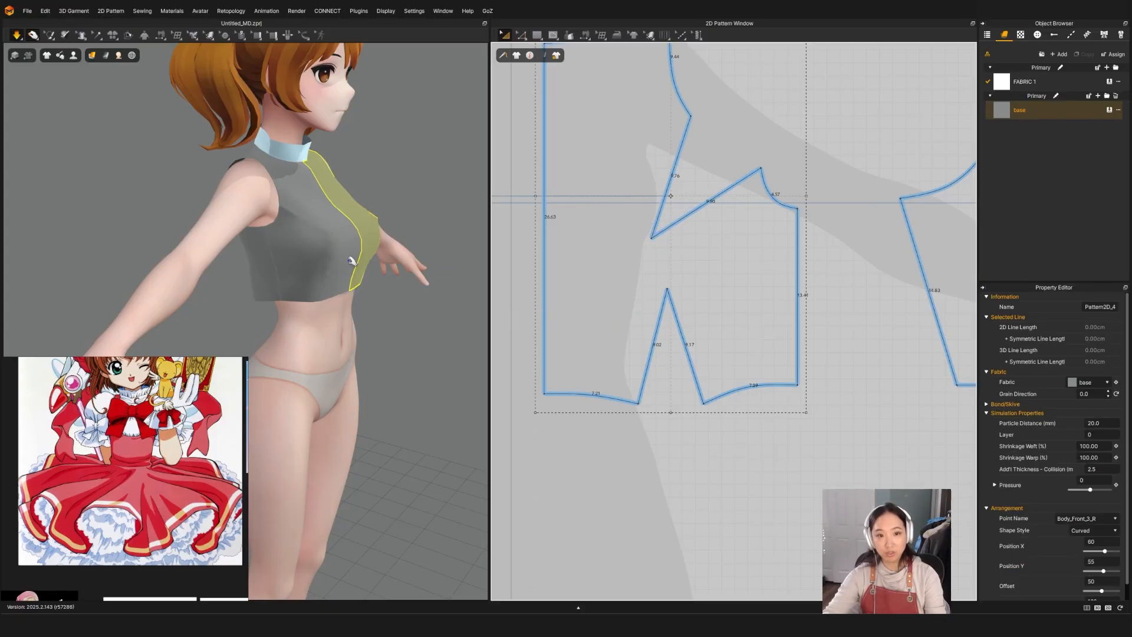
key("w")
key("z")
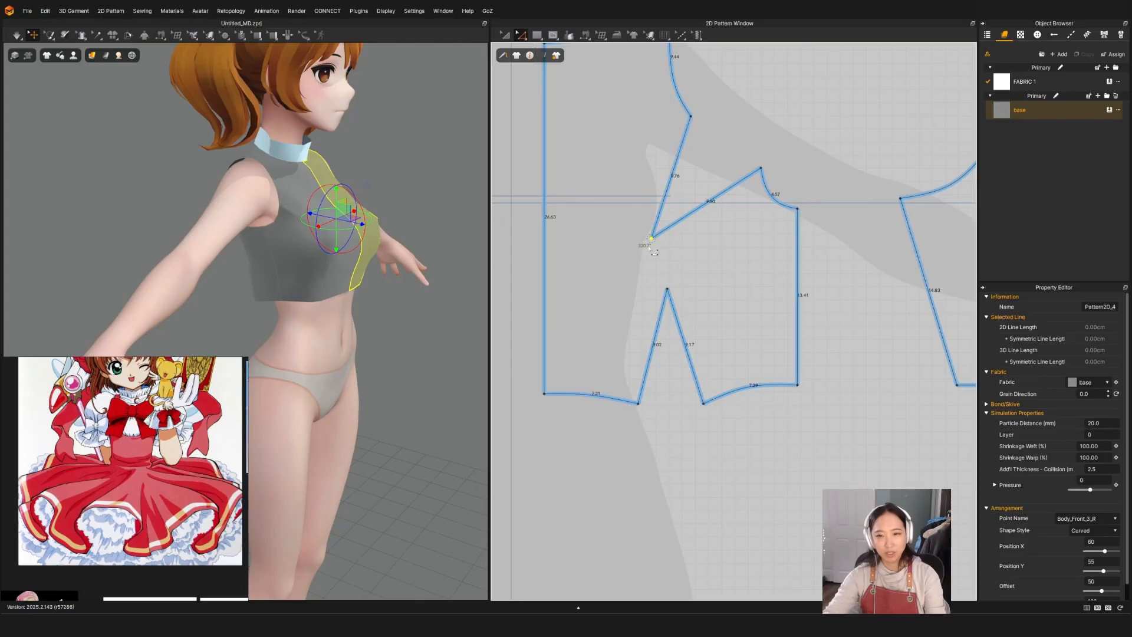
left_click_drag(649, 240, 635, 239)
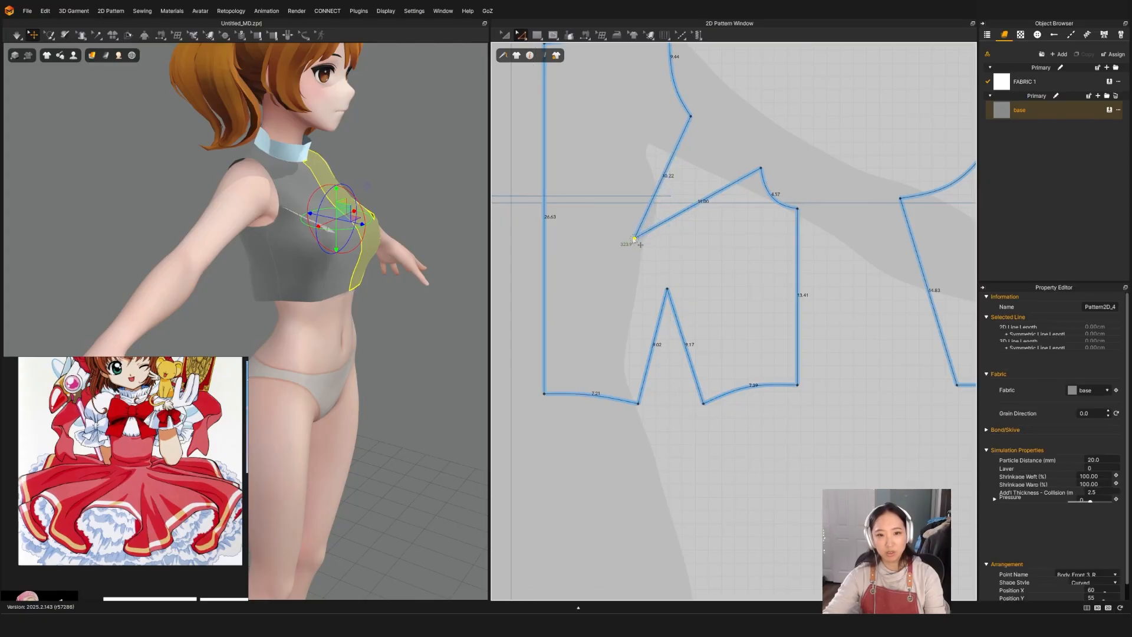
key("q")
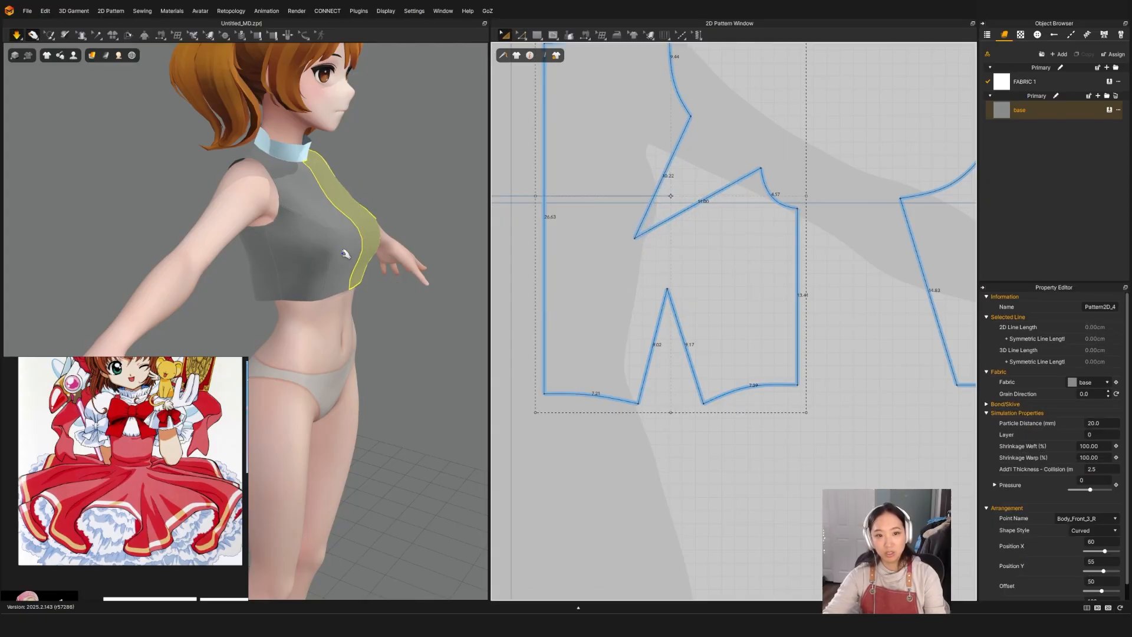
Tug the simulated front panels around the bust and waist darts from both sides of the avatar.
right_click_drag(345, 253, 304, 257)
left_click(450, 334)
left_click(303, 257)
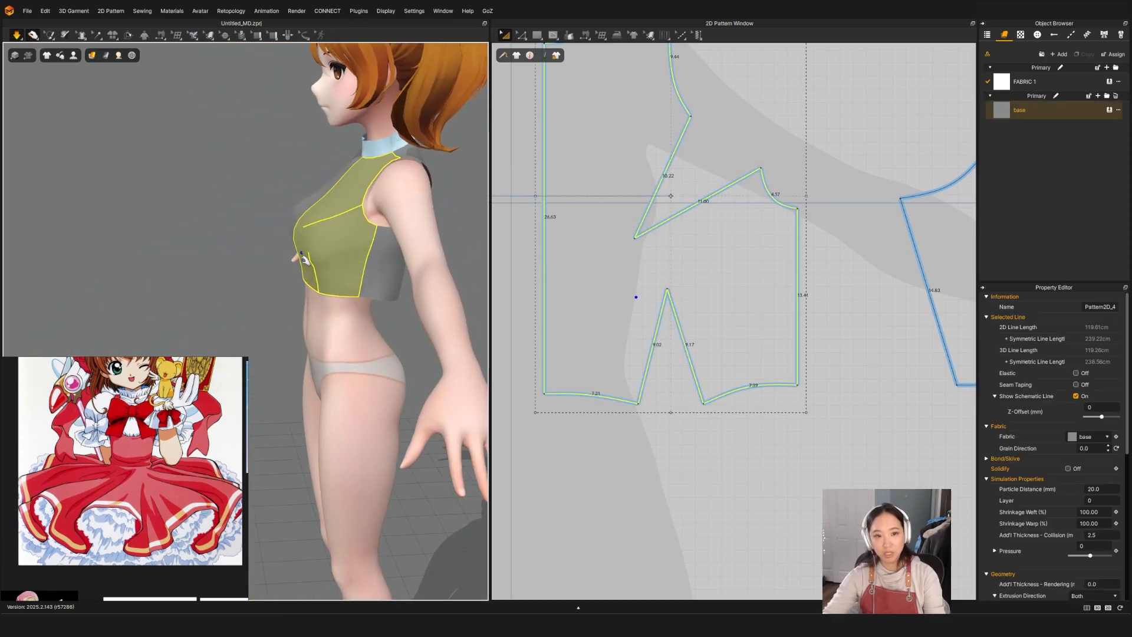
left_click(295, 257)
left_click(309, 283)
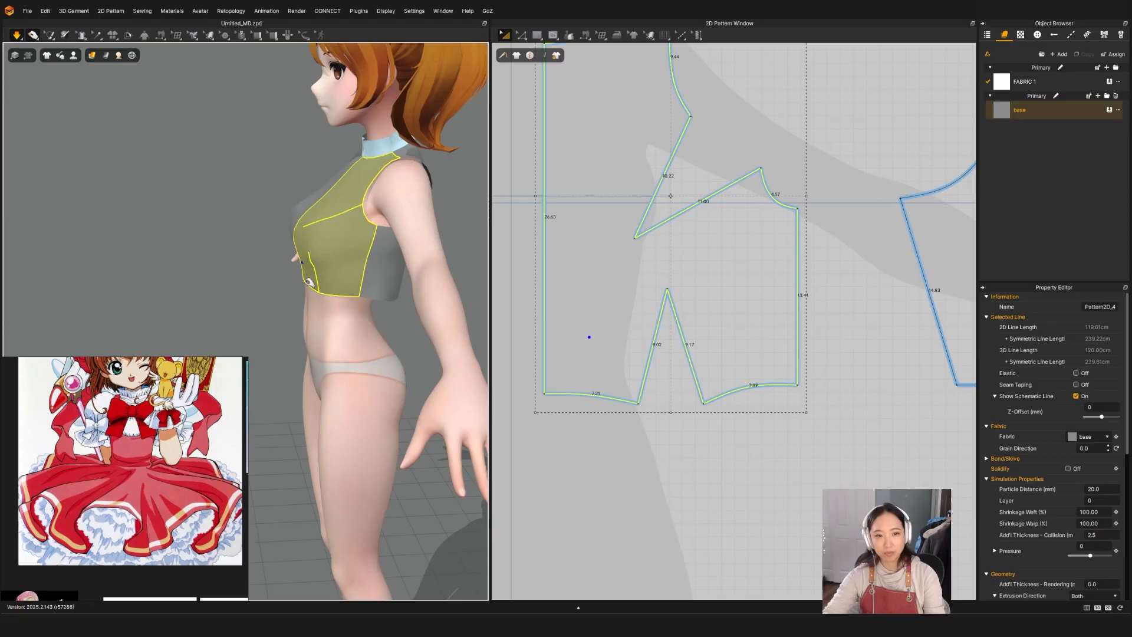
right_click_drag(317, 293, 472, 296)
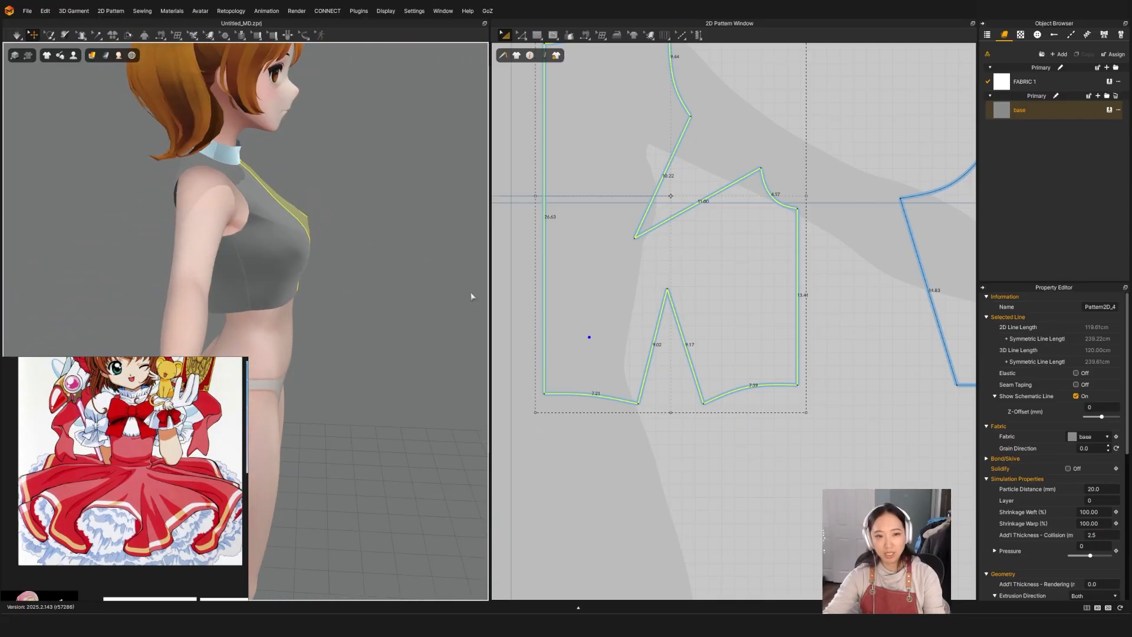
left_click(311, 268)
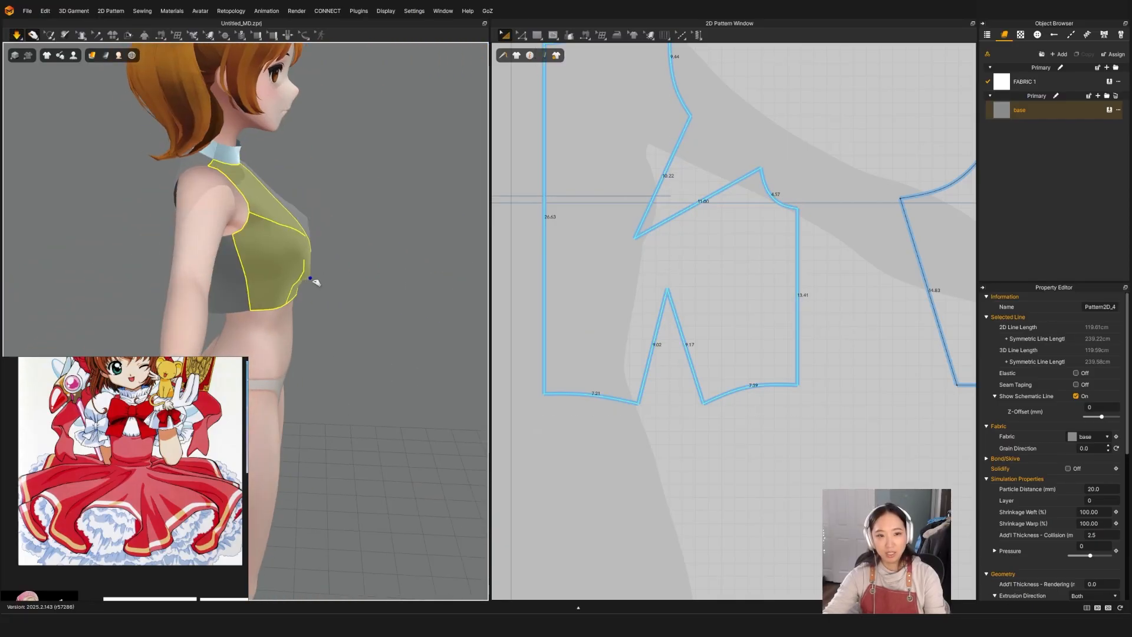
left_click(304, 220)
Raise the centre hem corner of the back panel to level the hem, making the centre edge about 27 cm, and simulate.
right_click_drag(347, 277, 335, 235)
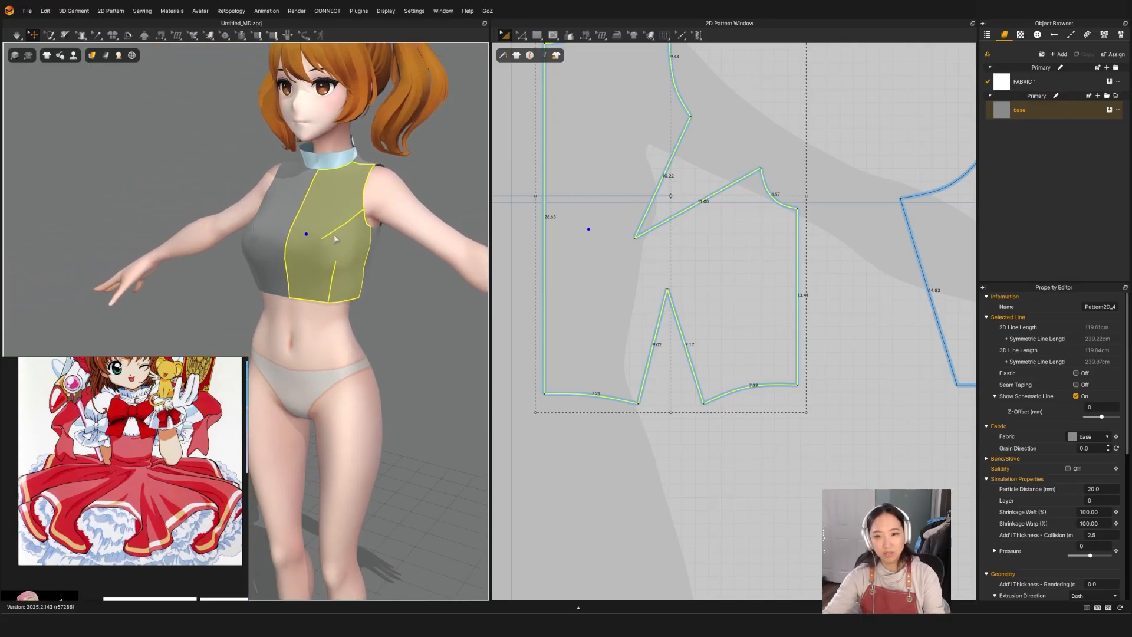
right_click_drag(352, 318, 277, 286)
right_click_drag(375, 319, 353, 335)
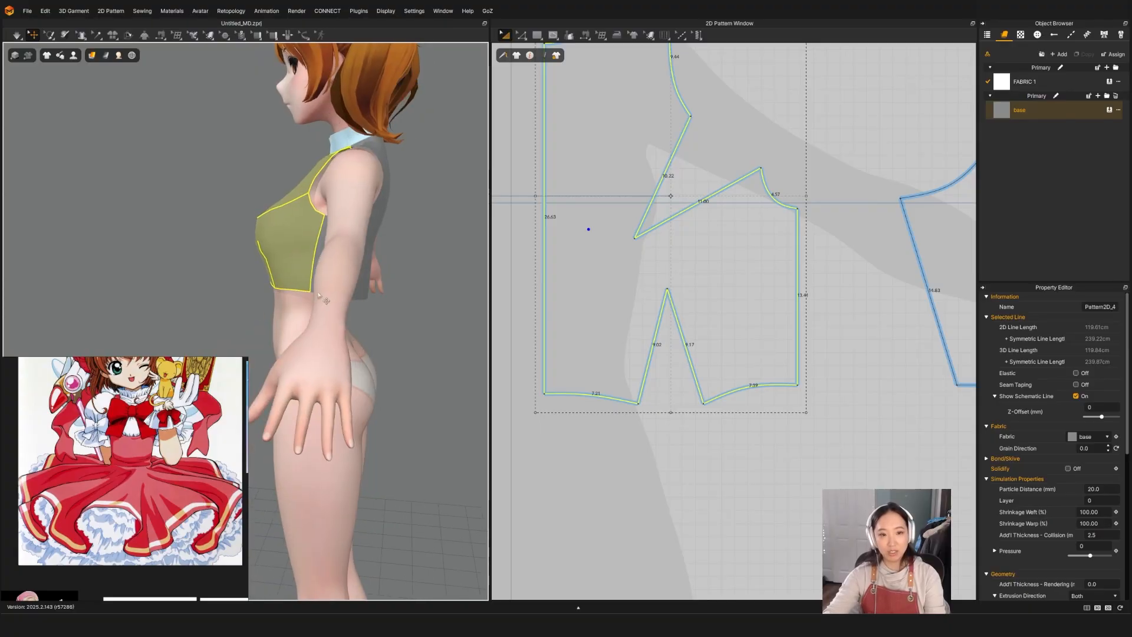
scroll(661, 295, "down", 5)
middle_click_drag(837, 361, 567, 409)
scroll(607, 415, "down", 5)
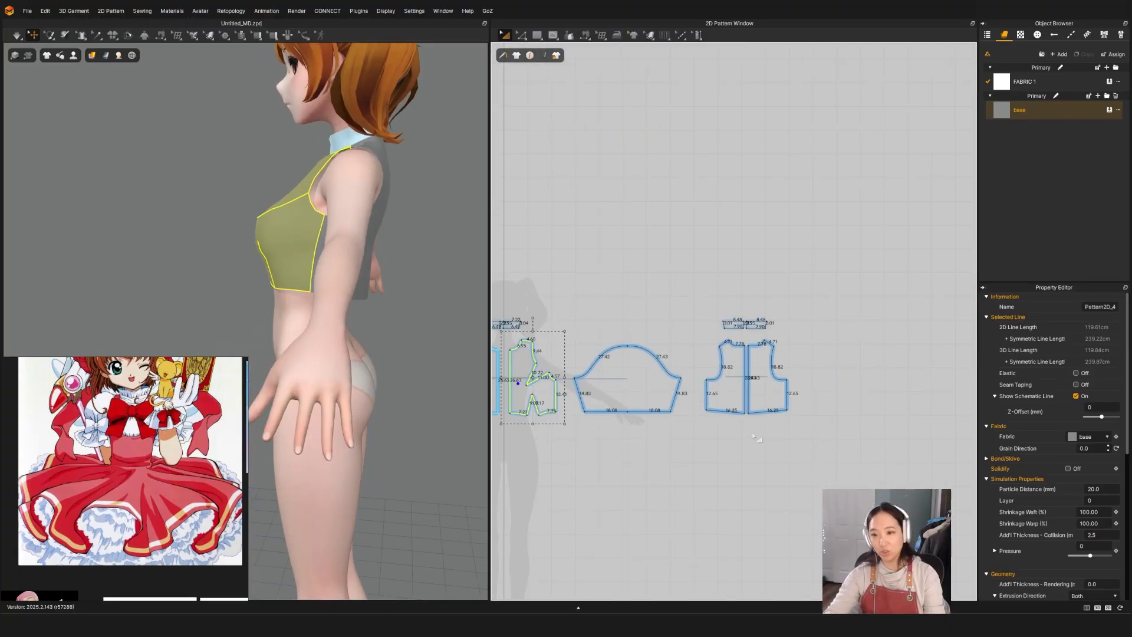
scroll(746, 413, "up", 7)
key("z")
left_click_drag(726, 375, 726, 362)
key("q")
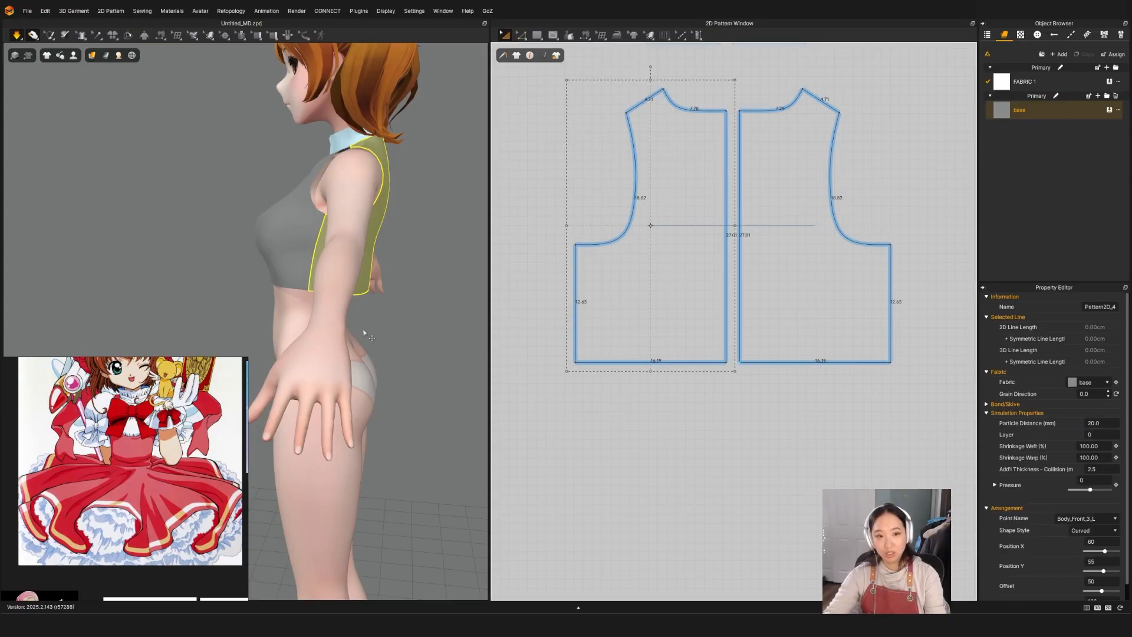
Tug both front panels into place during simulation, and freeze them.
right_click_drag(221, 275, 331, 278)
key("space")
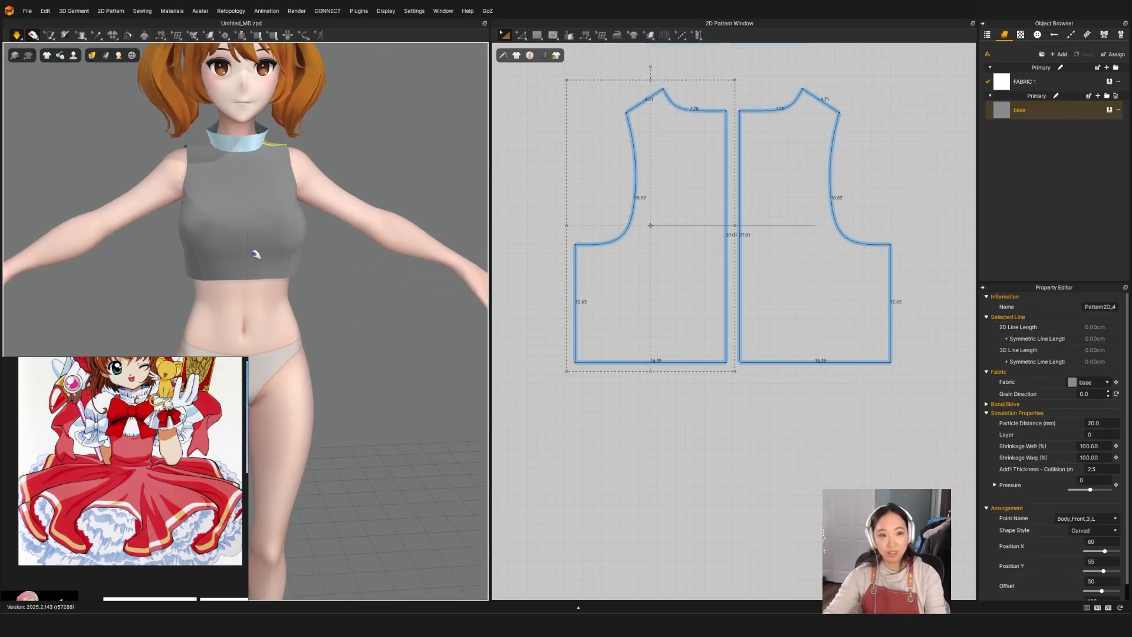
left_click_drag(254, 253, 224, 269)
left_click_drag(319, 276, 236, 239)
left_click_drag(233, 246, 261, 258)
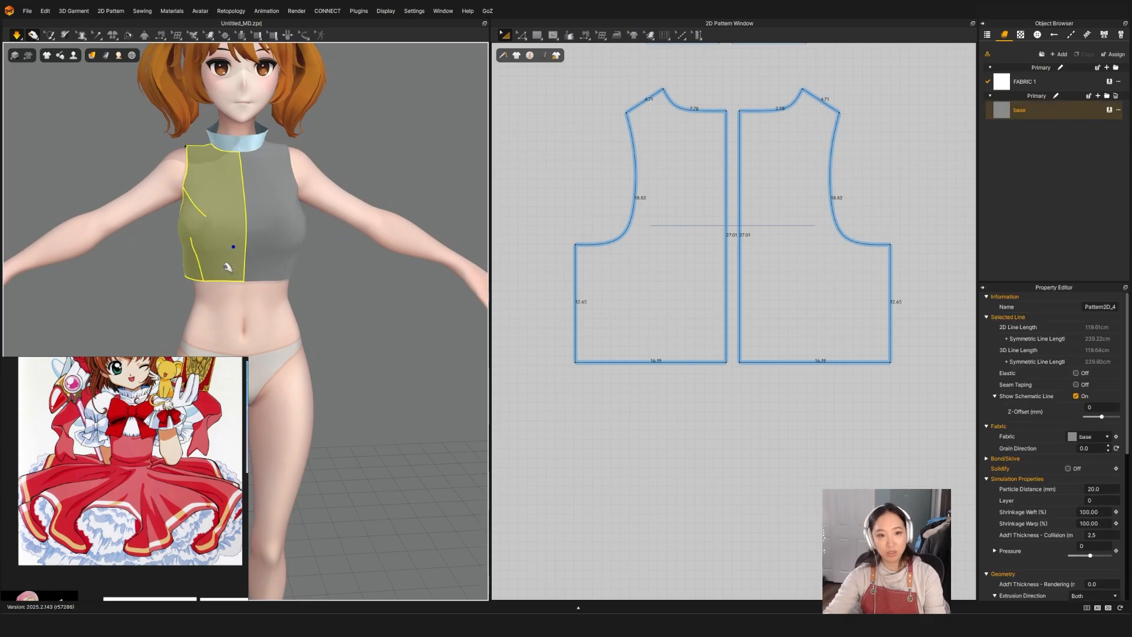
left_click(267, 264, "shift")
key("ctrl+k")
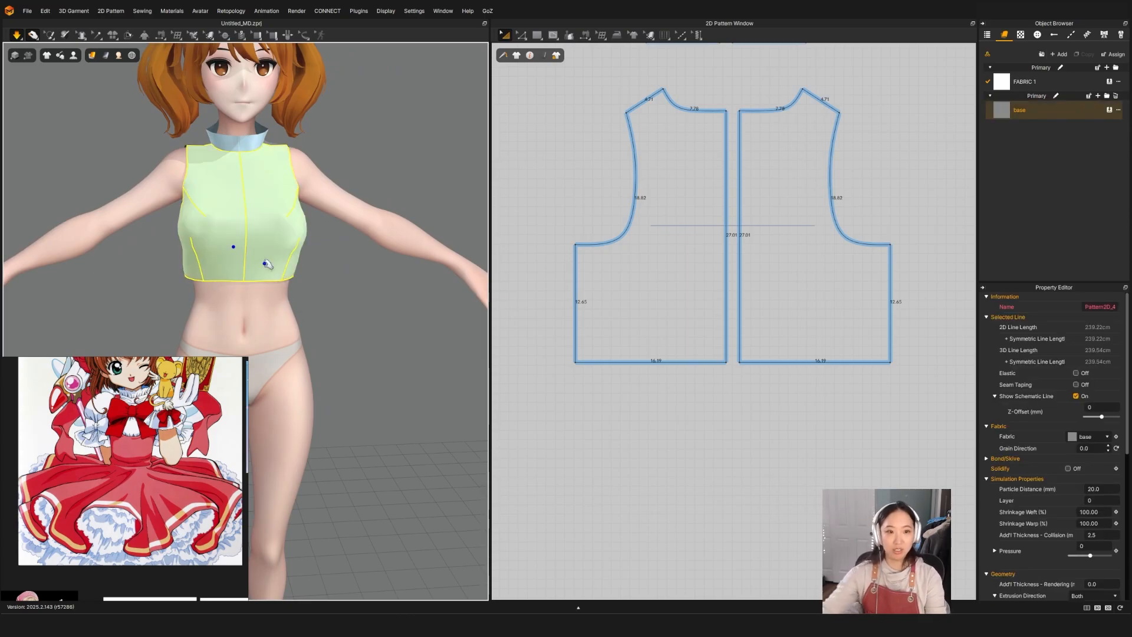
Draw a triangular dart at the back panel's hem, about 3.7 cm wide with legs about 12.2 and 11.9 cm long.
right_click_drag(311, 291, 129, 195)
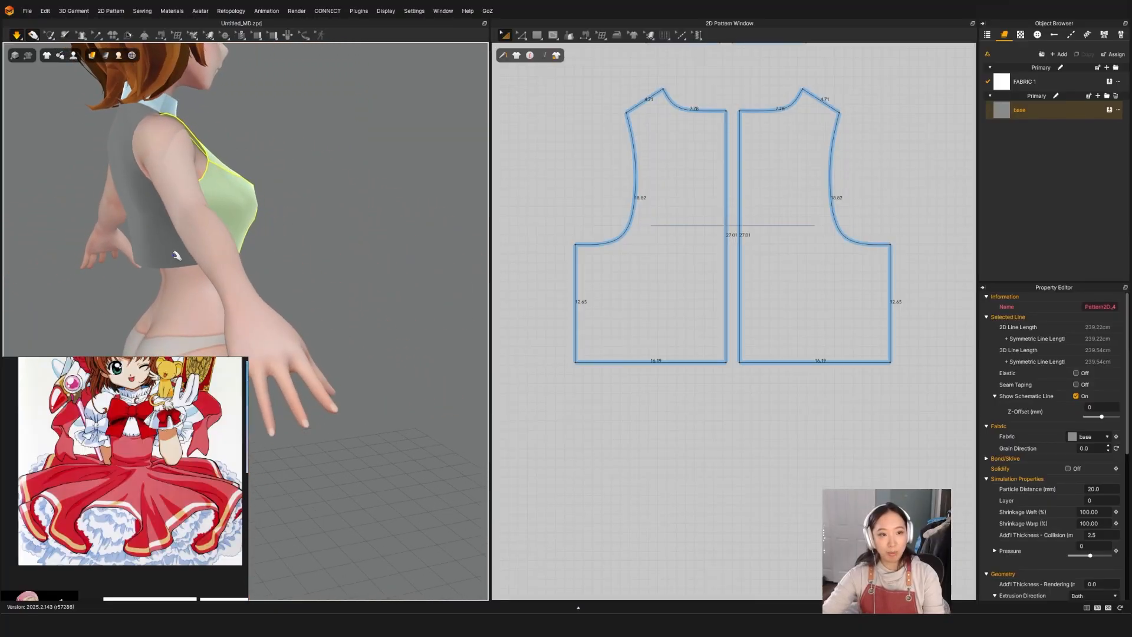
right_click_drag(176, 255, 361, 135)
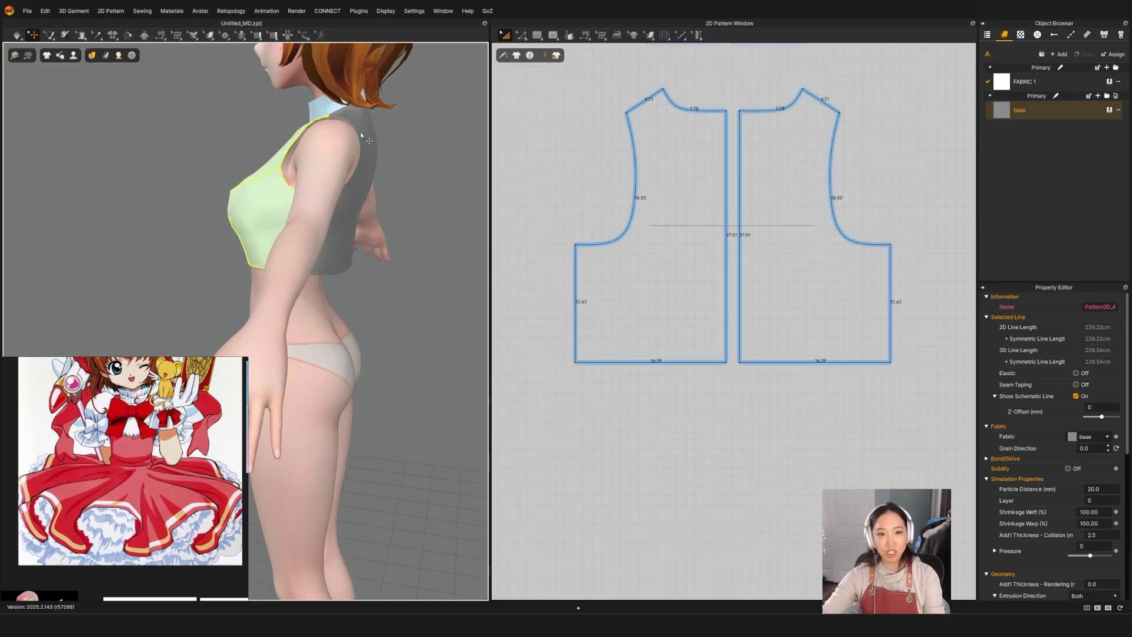
left_click(359, 187)
right_click_drag(358, 187, 300, 287)
key("z")
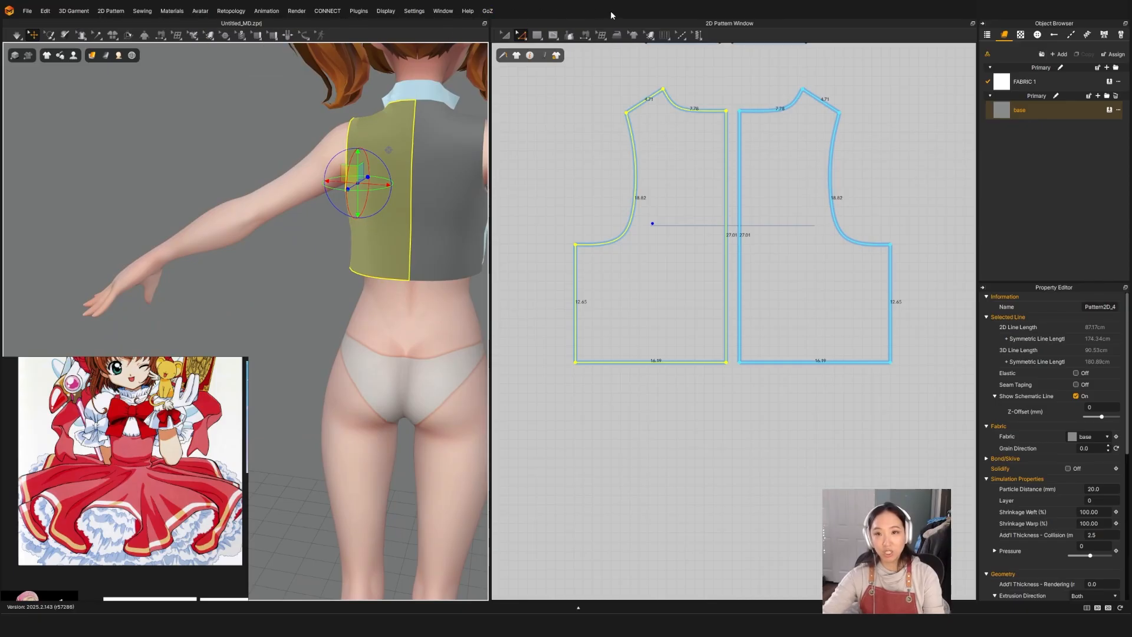
left_click(551, 36)
left_click(560, 52)
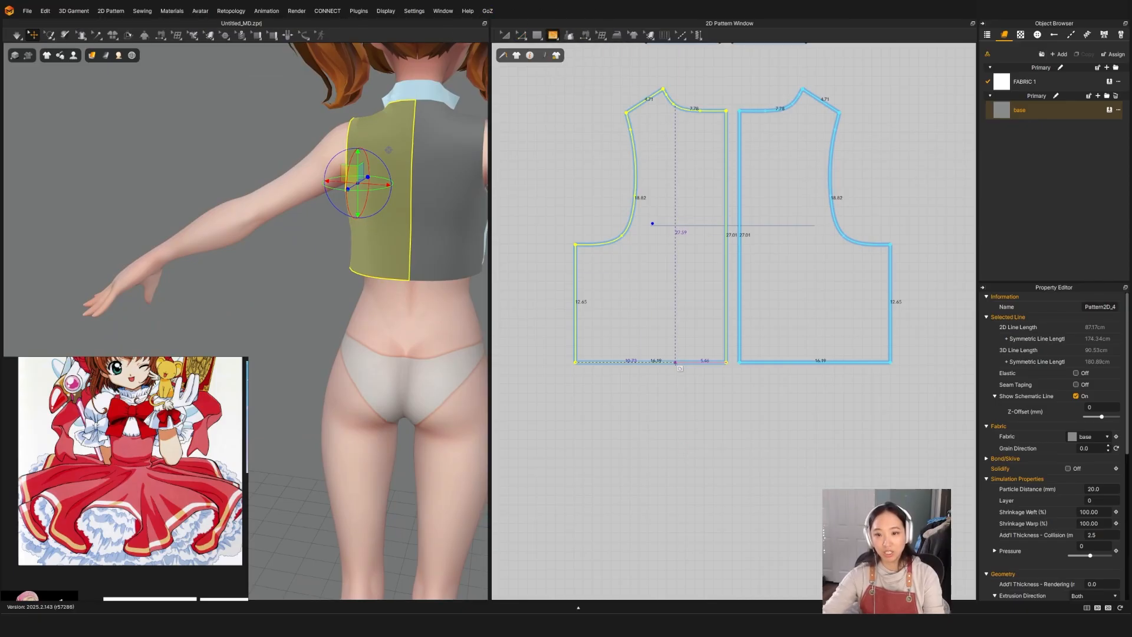
left_click(675, 362)
left_click(668, 252)
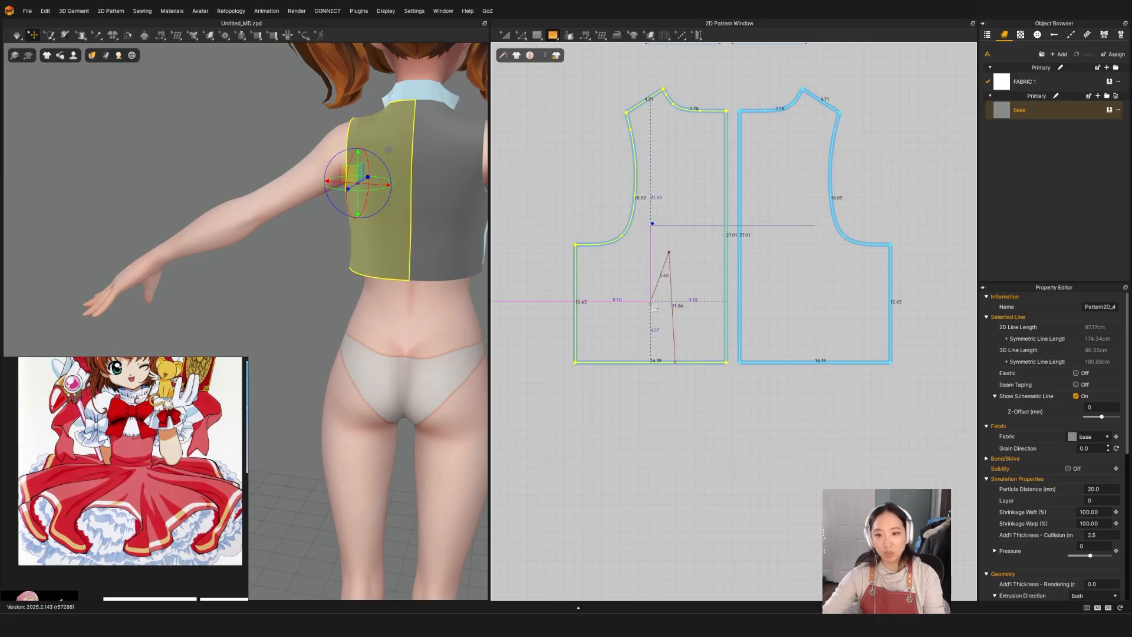
double_click(642, 361)
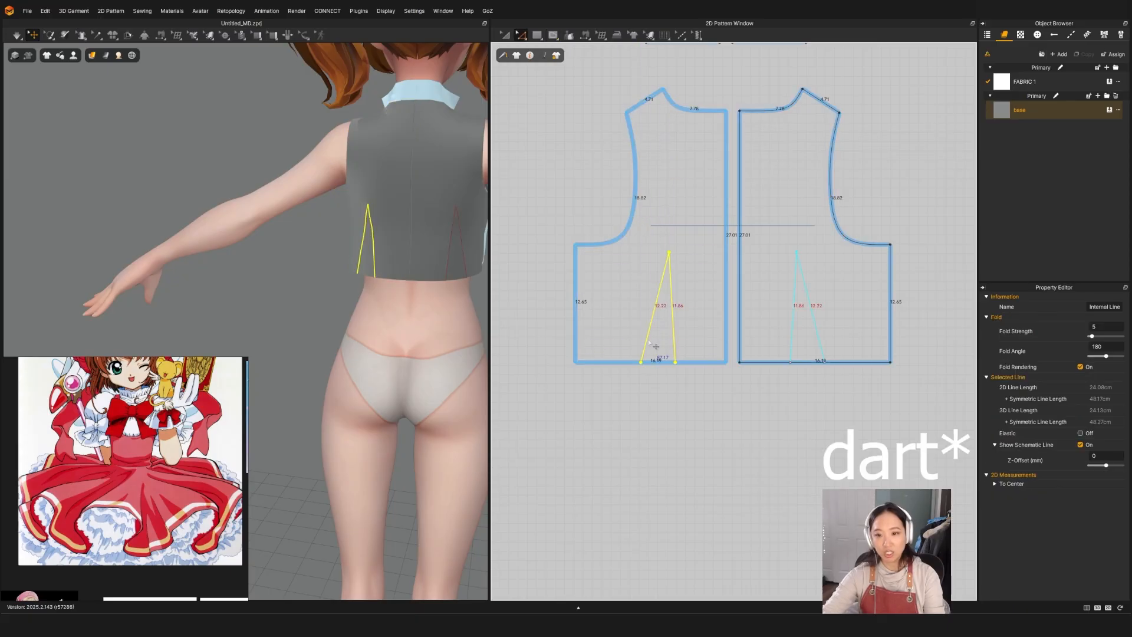
Cut the triangular dart out of the back panels and delete both separated wedge pieces.
right_click(649, 343)
left_click(662, 430)
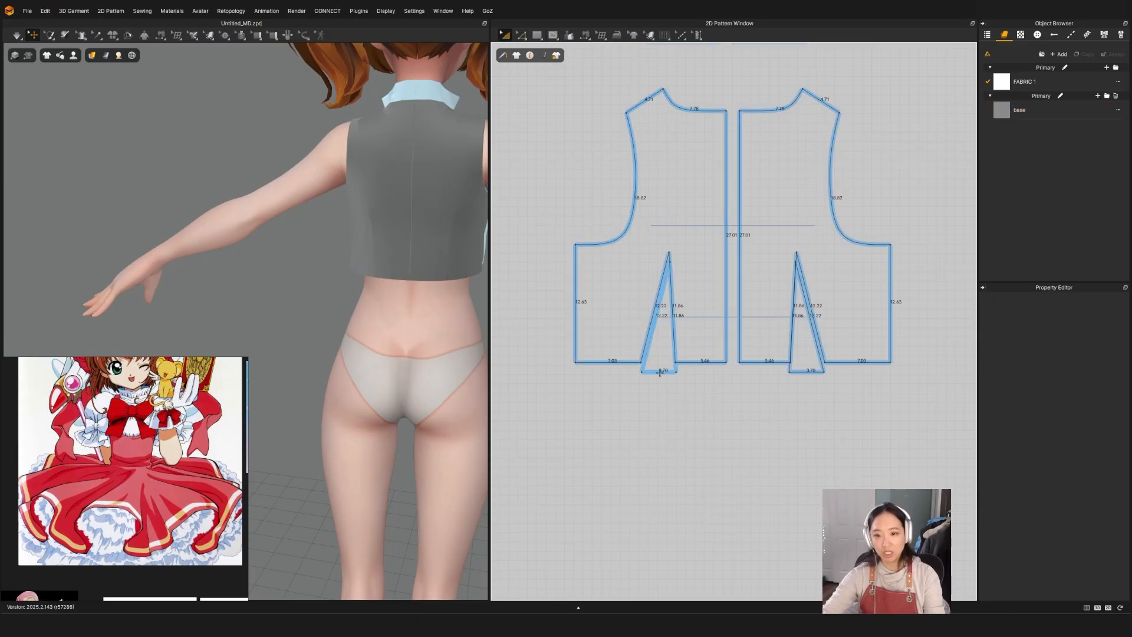
left_click(660, 373)
left_click(804, 369, "shift")
key("Delete")
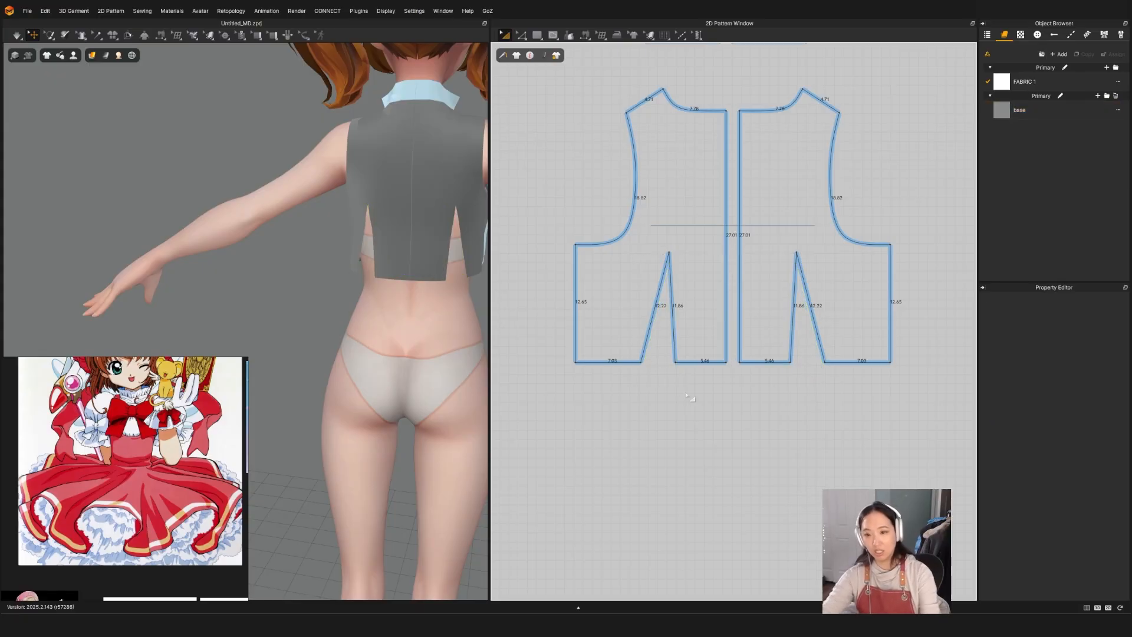
Sew the back dart's two legs together and shift its tip toward the side seam, making the legs about 12.1 and 11.9 cm.
key("n")
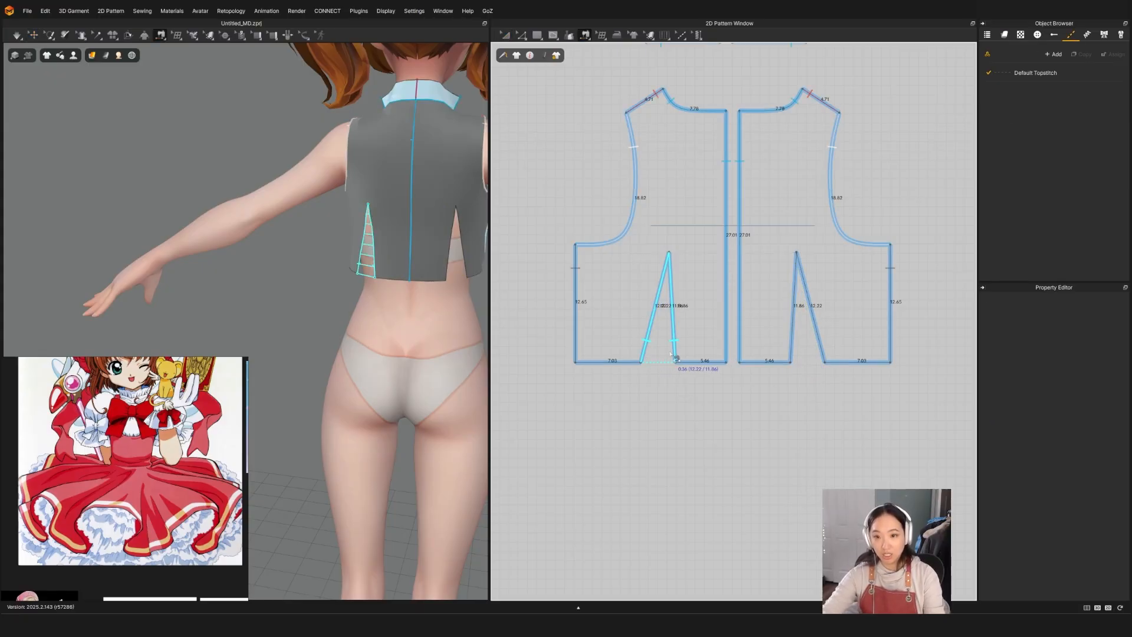
left_click(673, 321)
scroll(656, 325, "up", 5)
key("z")
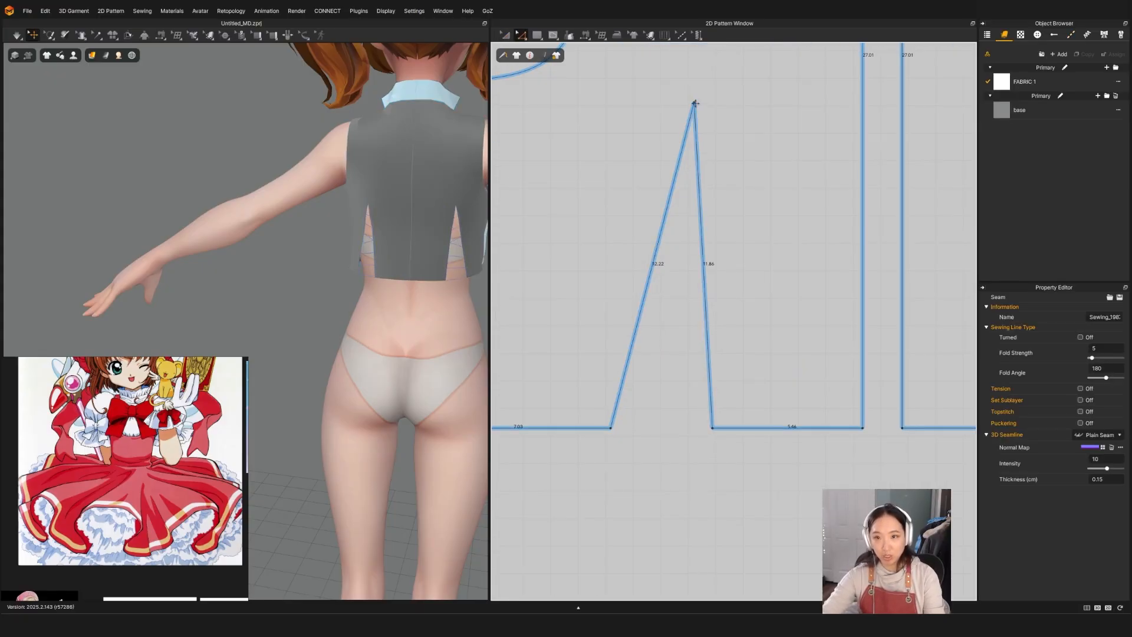
left_click_drag(694, 104, 689, 106)
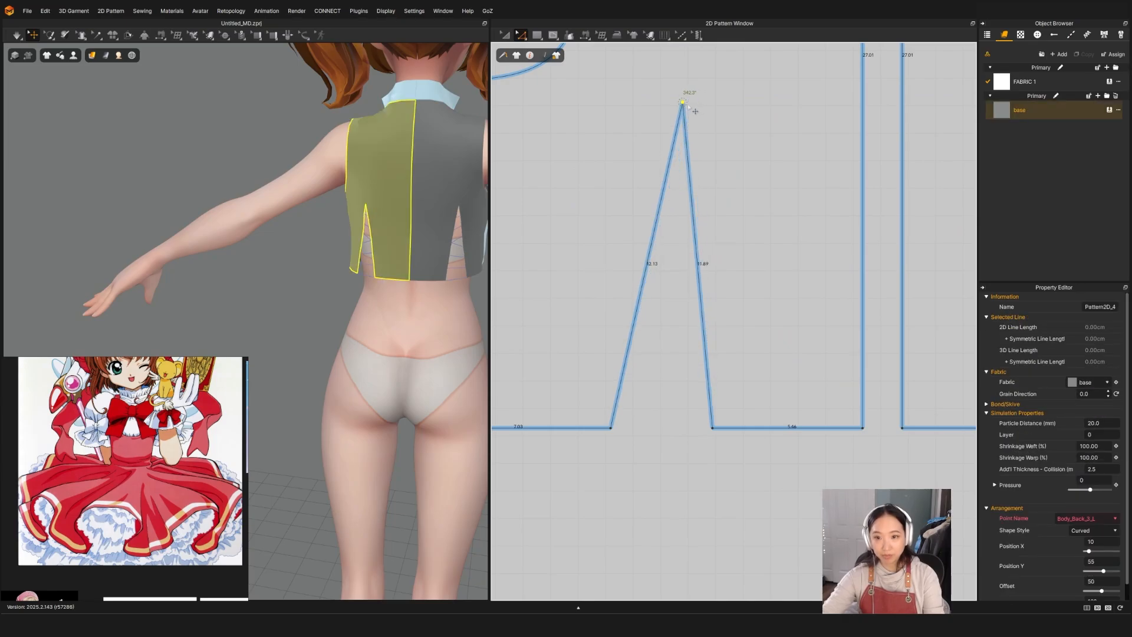
Simulate the garment so the sewn back darts close against the avatar's back.
key("space")
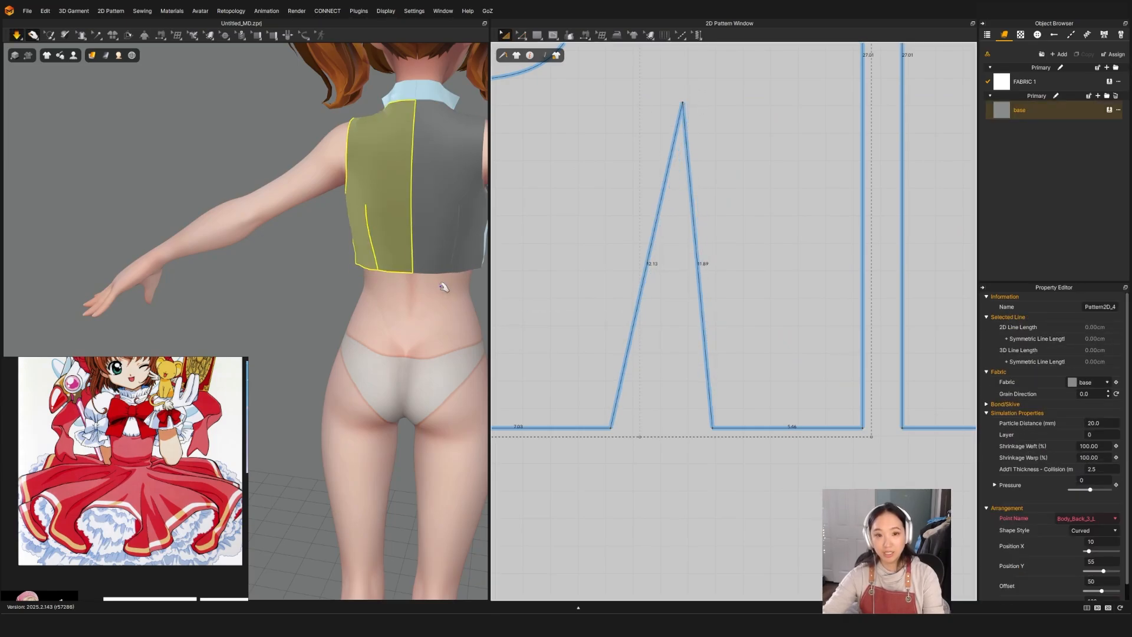
key("space")
right_click_drag(443, 287, 395, 113)
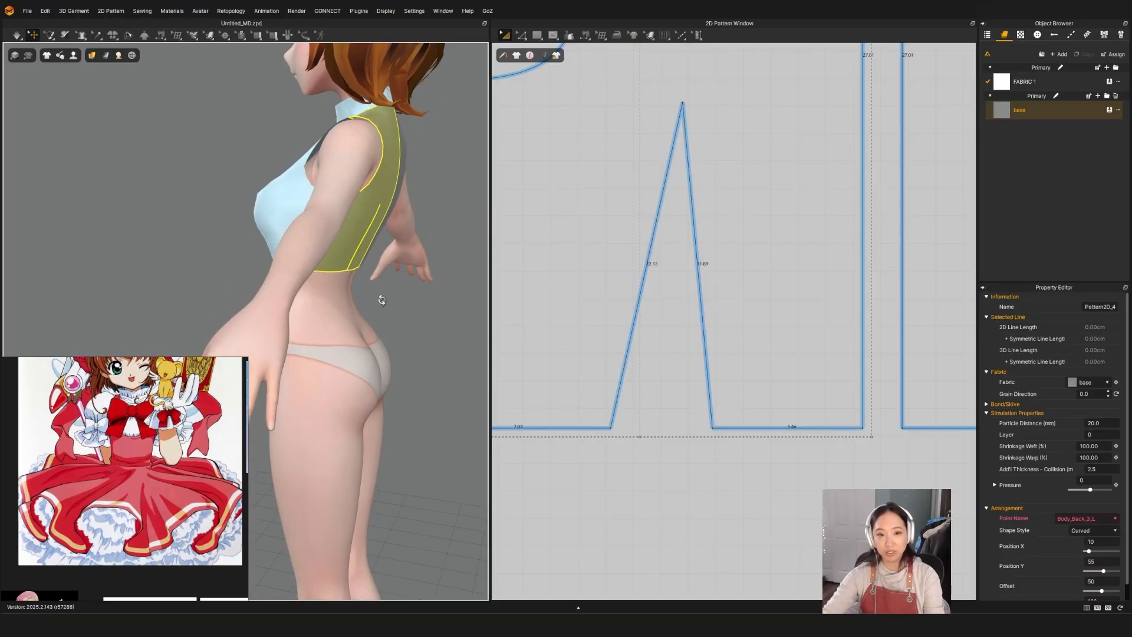
right_click_drag(382, 300, 287, 264)
Unfreeze both front bodice panels and simulate the garment again.
left_click(337, 236)
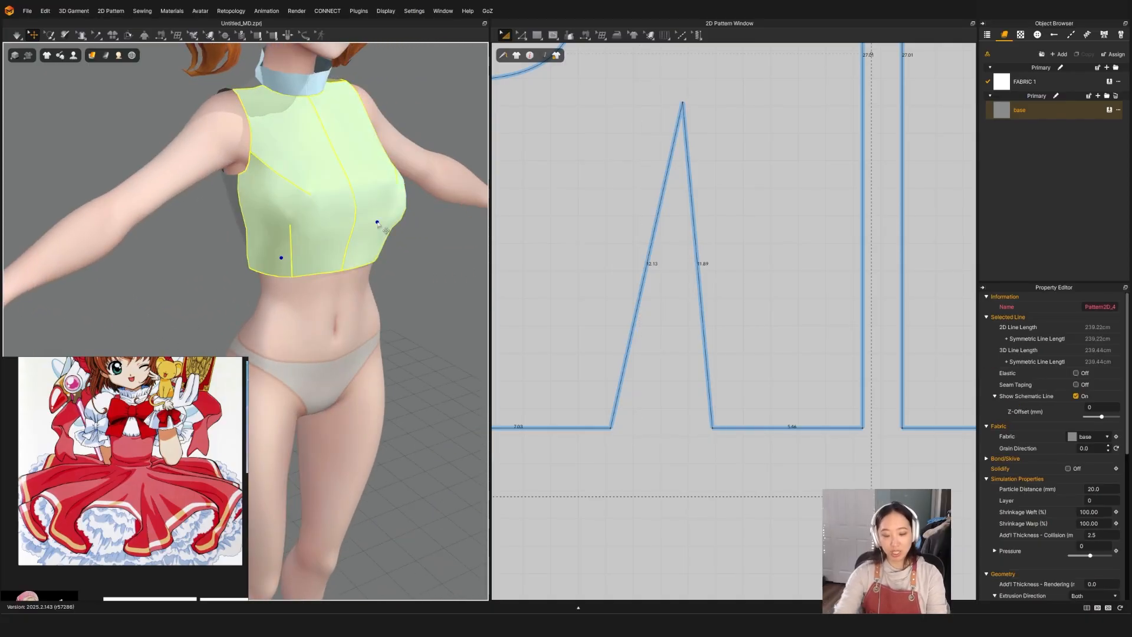
key("ctrl+k")
key("space")
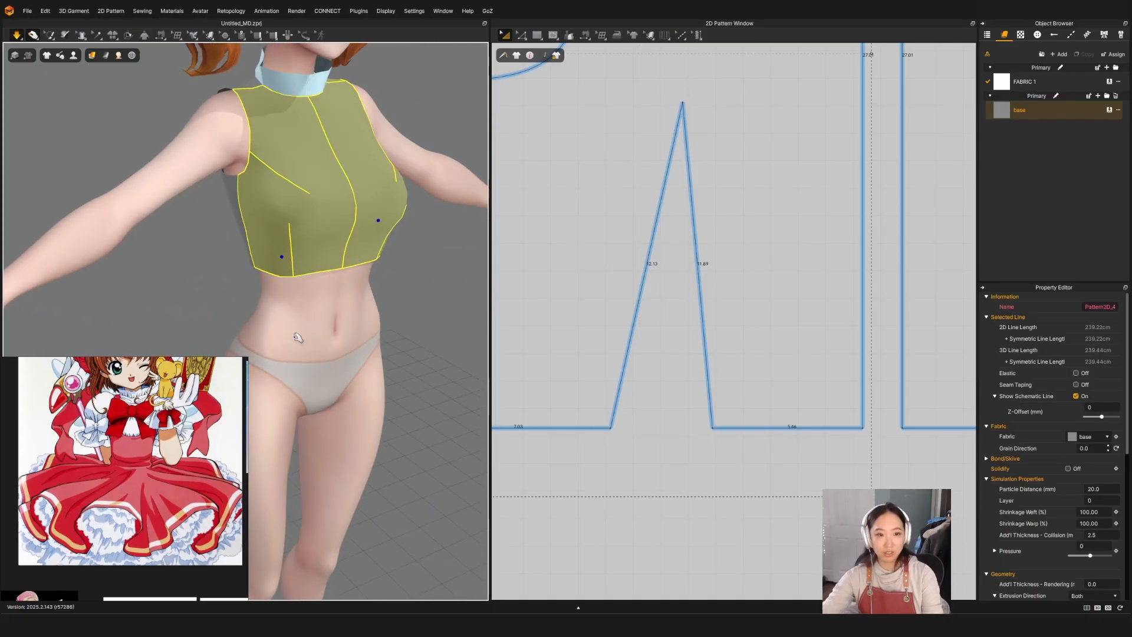
right_click_drag(273, 298, 300, 320)
left_click(423, 310)
scroll(384, 328, "down", 3)
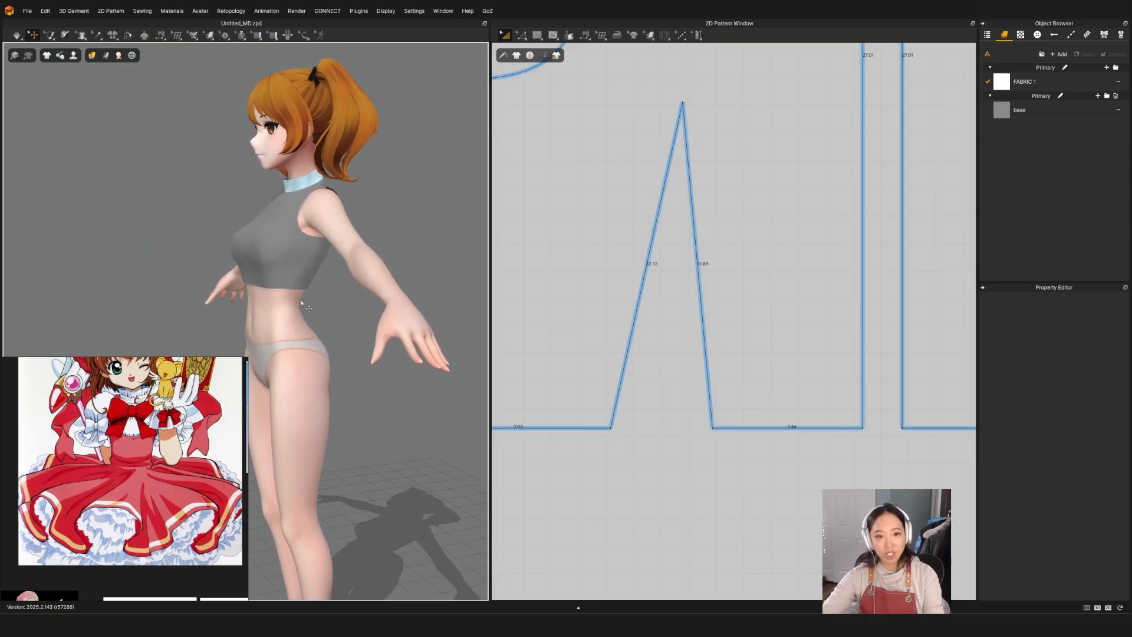
Soften the curve of the front hem between the dart and the side seam, and resimulate.
scroll(299, 301, "up", 3)
left_click(308, 252)
scroll(831, 315, "down", 5)
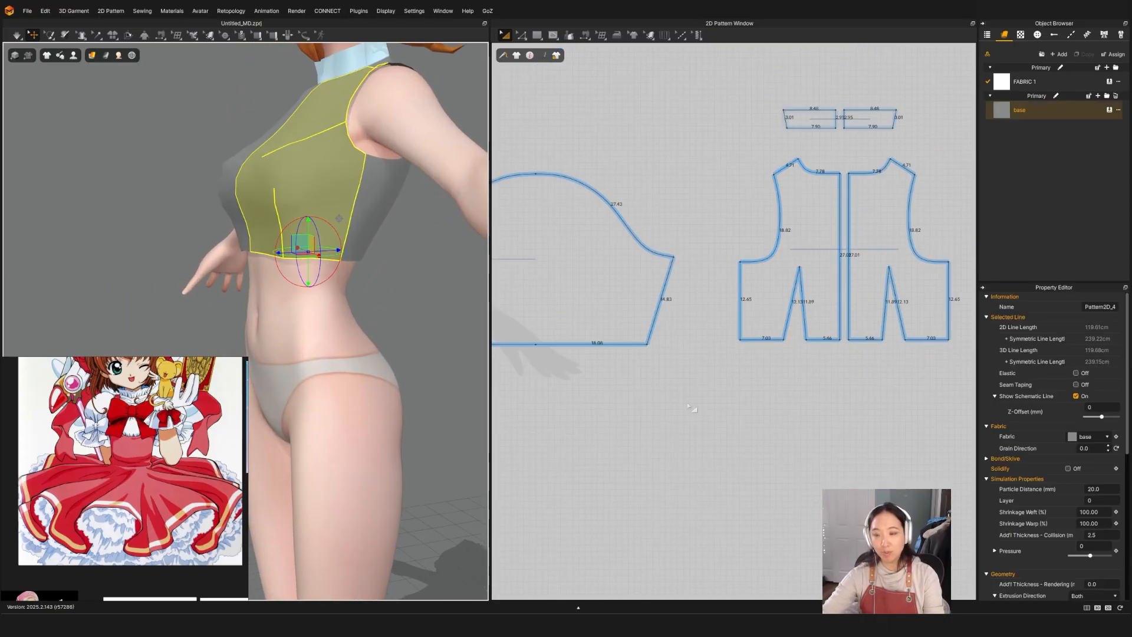
scroll(767, 330, "down", 5)
scroll(590, 366, "up", 8)
right_click_drag(686, 491, 658, 400)
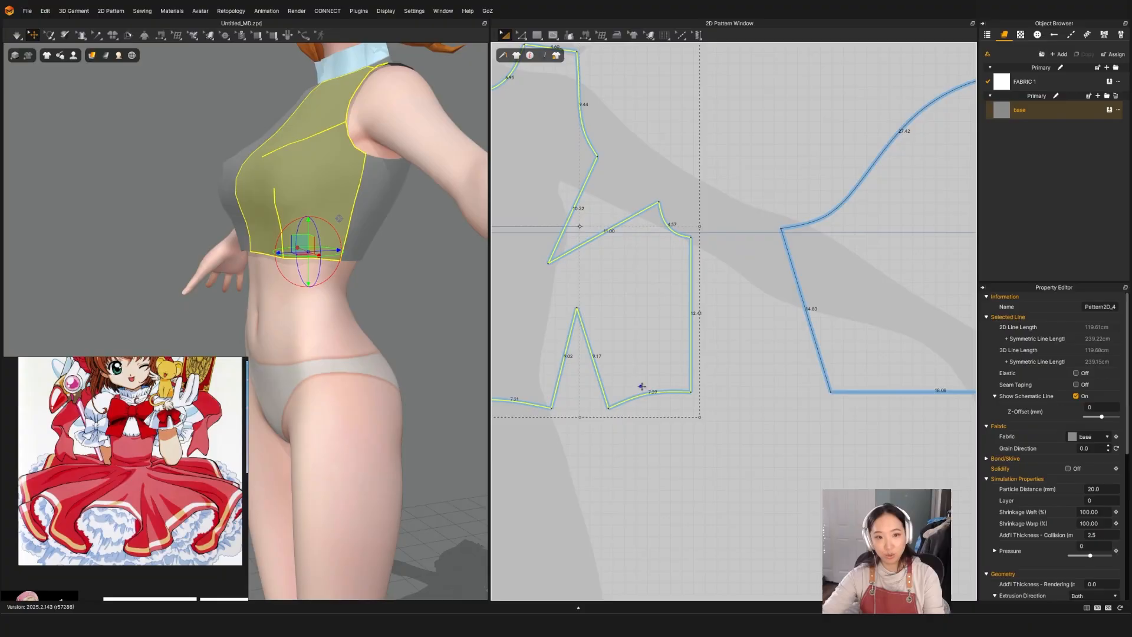
scroll(644, 419, "up", 2)
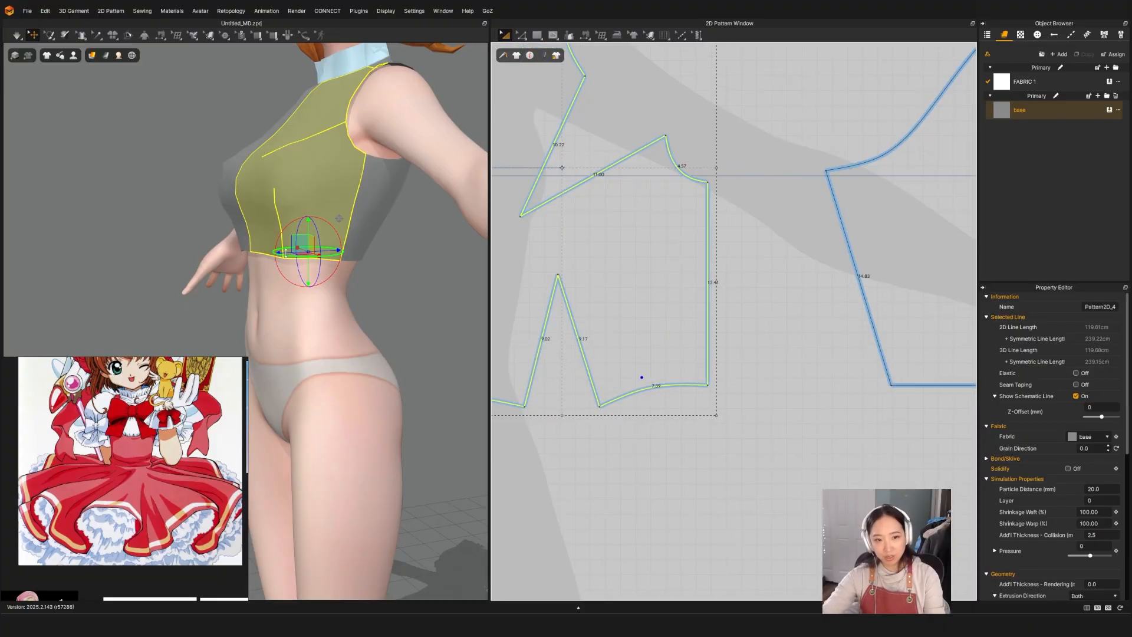
left_click(386, 287)
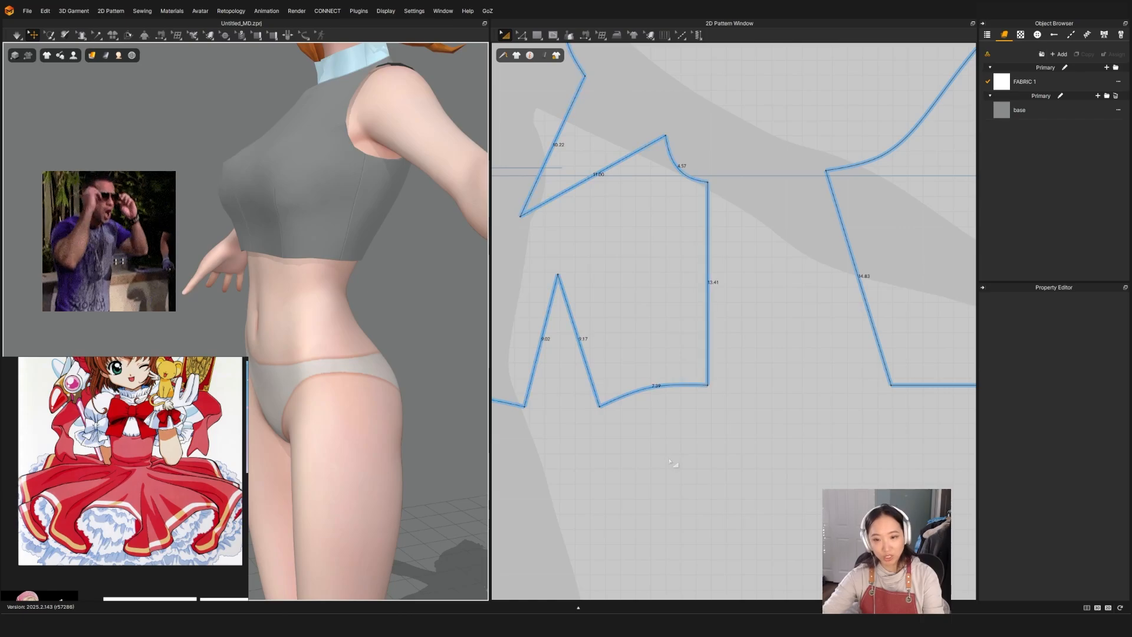
key("z")
left_click(653, 393)
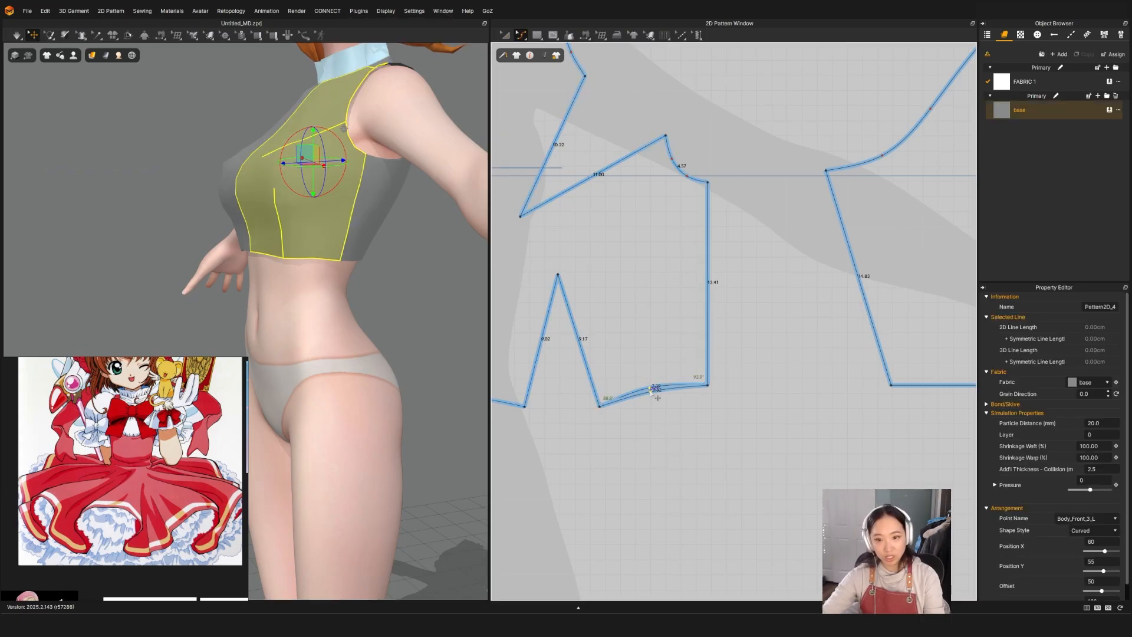
key("a")
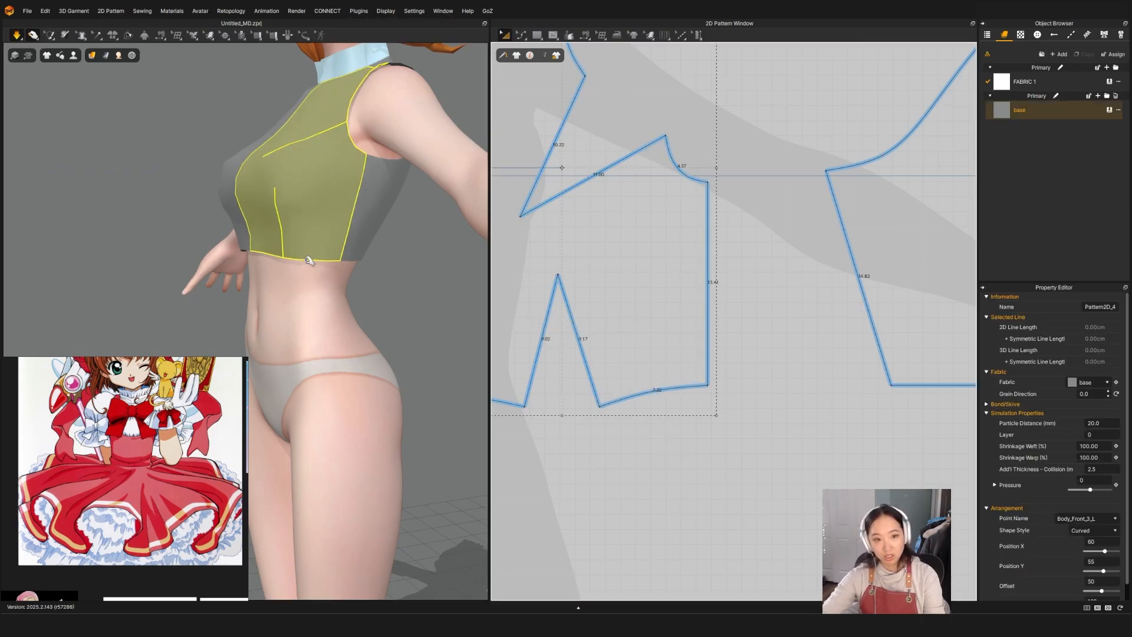
Lower the centre-front hem corner until the centre edge is about 27.07 cm long, and resimulate.
middle_click_drag(677, 402, 850, 308)
scroll(669, 326, "down", 3)
key("z")
left_click_drag(584, 280, 623, 344)
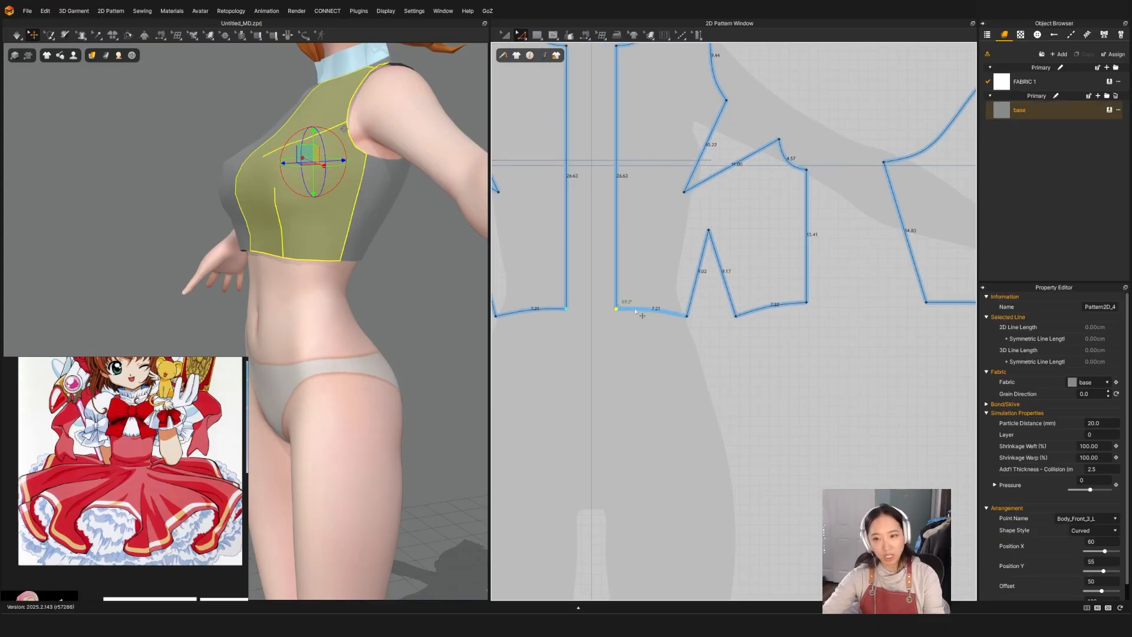
left_click_drag(616, 310, 616, 315)
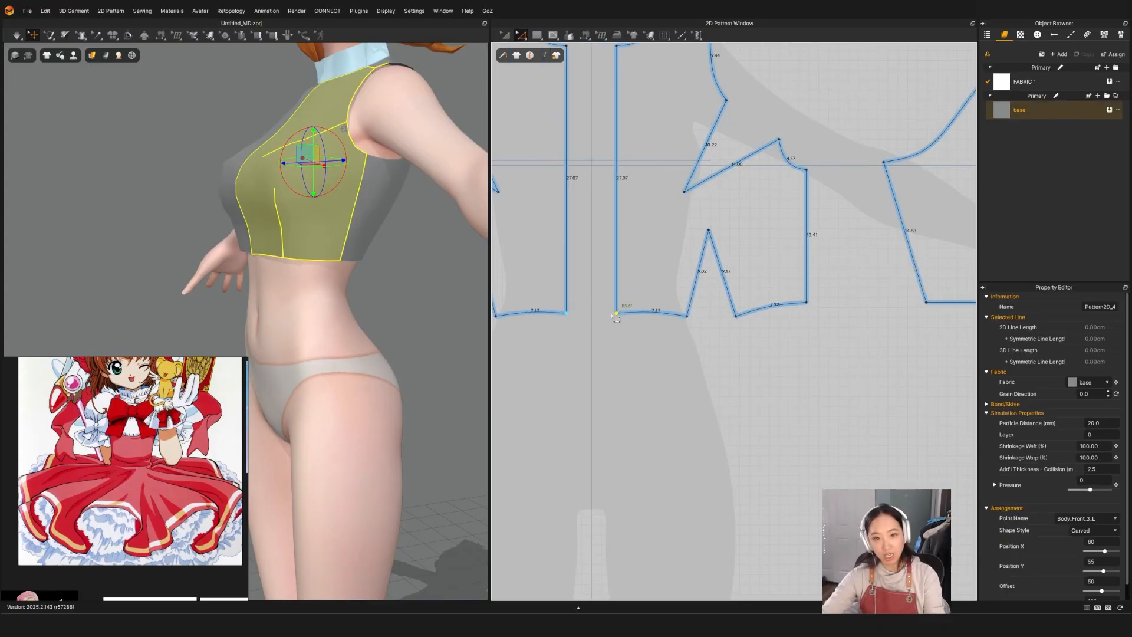
key("a")
key("space")
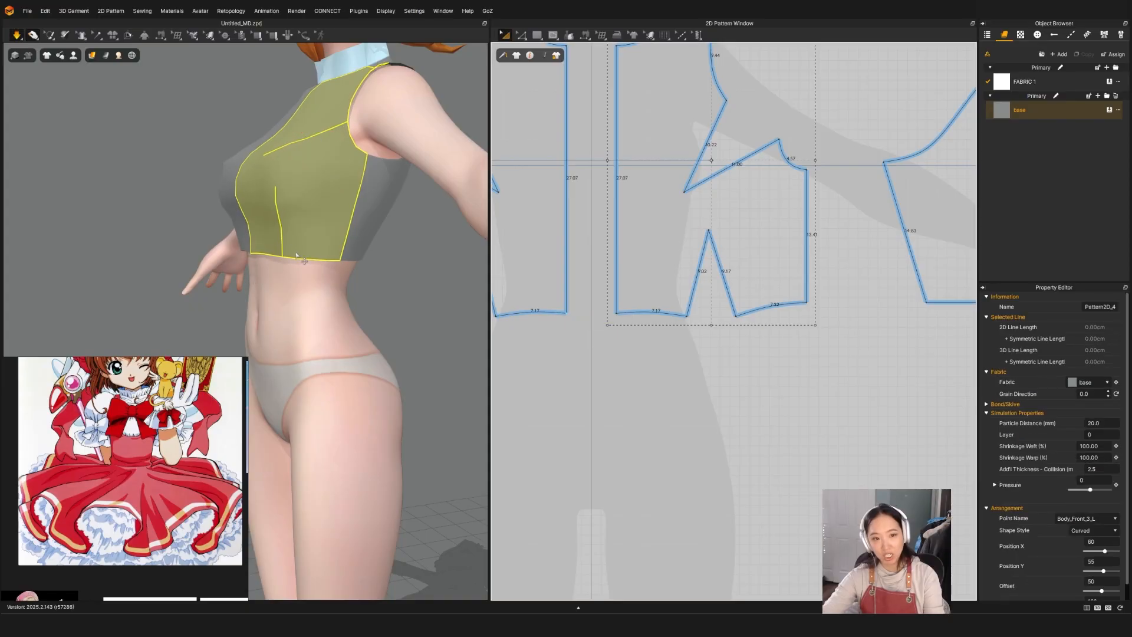
key("space")
Widen the front hem dart by moving its inner foot toward centre front and slightly down, making that leg about 9.32 cm, and resimulate.
key("2")
scroll(674, 331, "up", 3)
key("z")
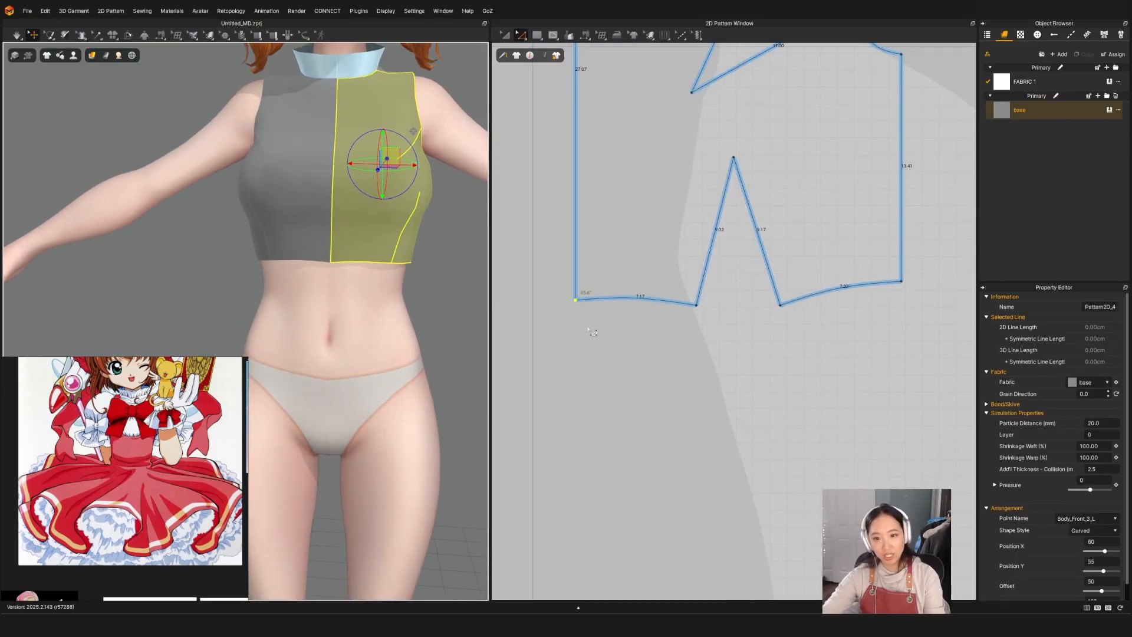
left_click(592, 331)
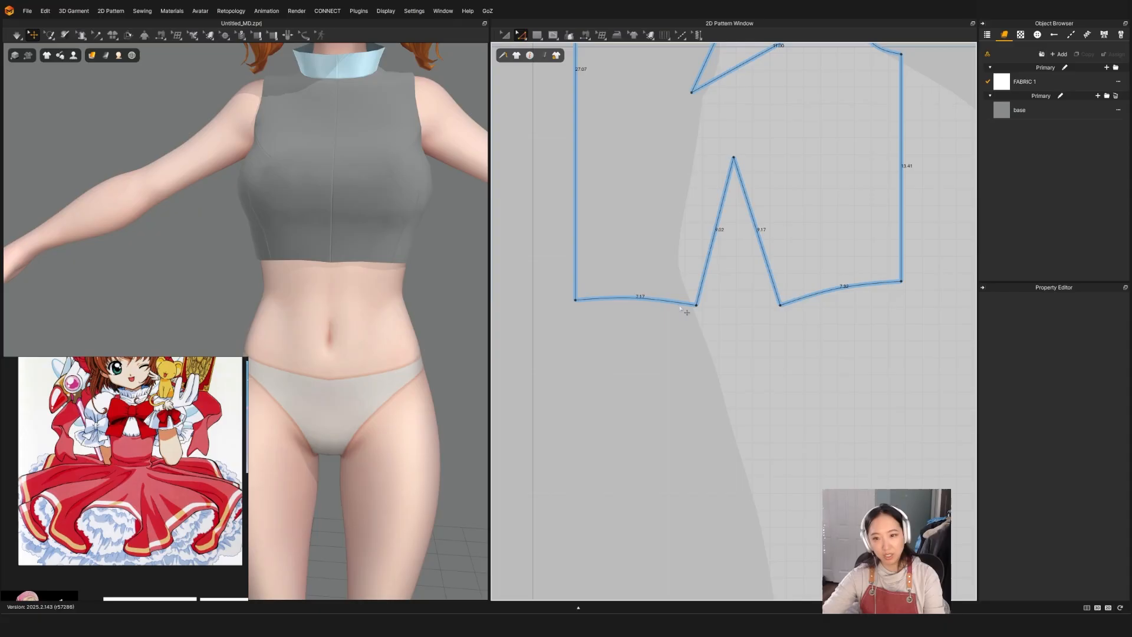
left_click_drag(696, 305, 689, 308)
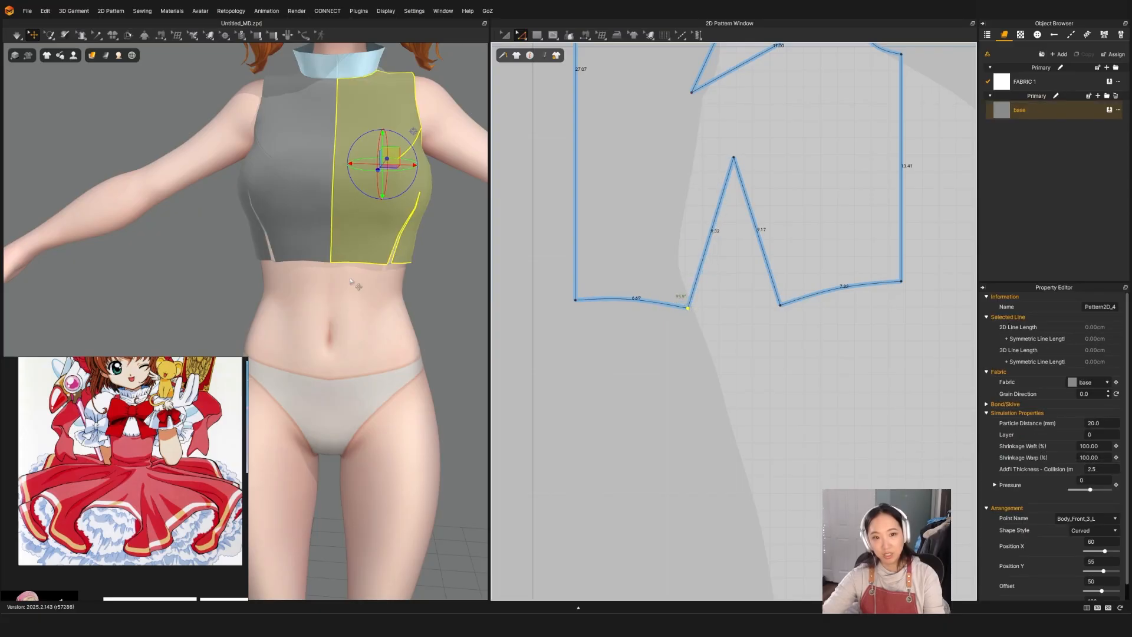
key("a")
right_click_drag(374, 286, 354, 265)
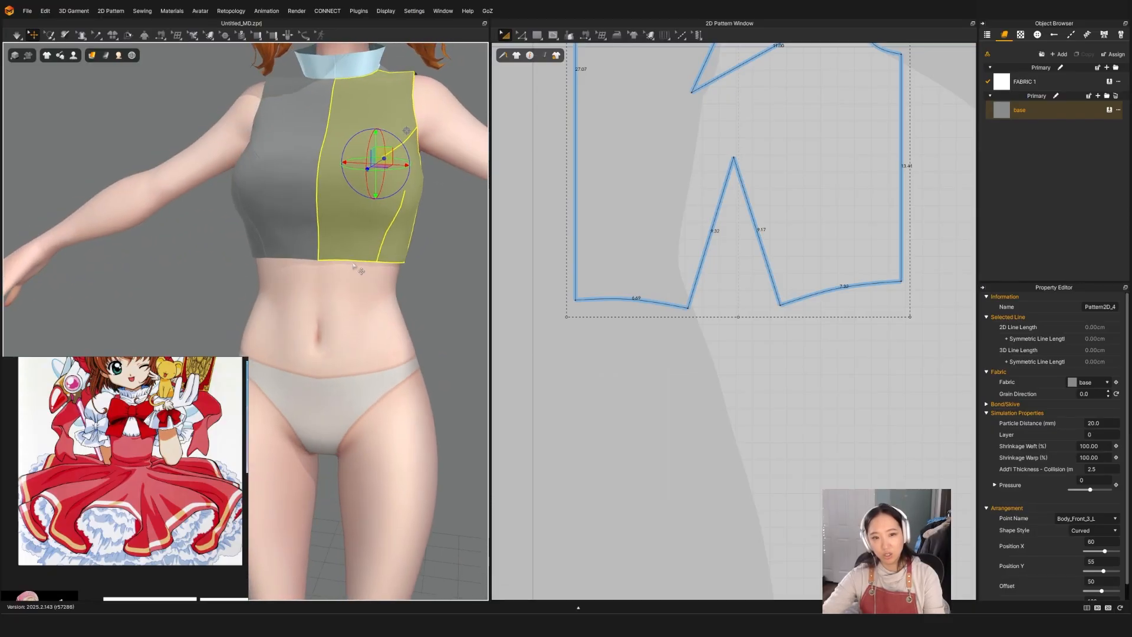
left_click(343, 257)
Flatten the hem curve between centre front and the front dart, and resimulate.
left_click(619, 339)
key("z")
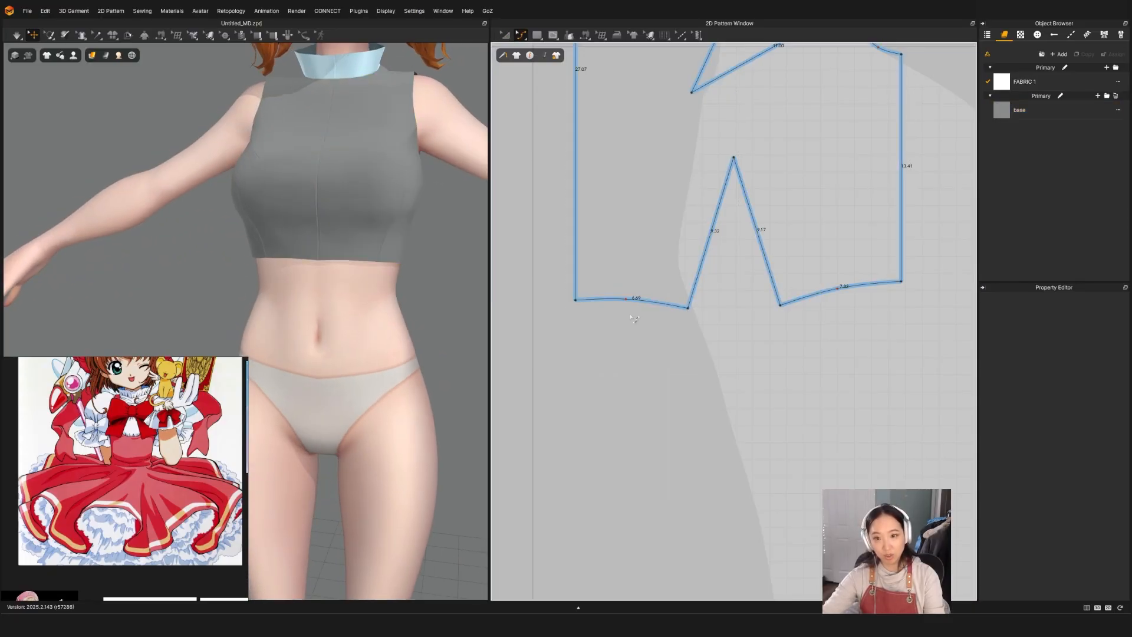
left_click(630, 302)
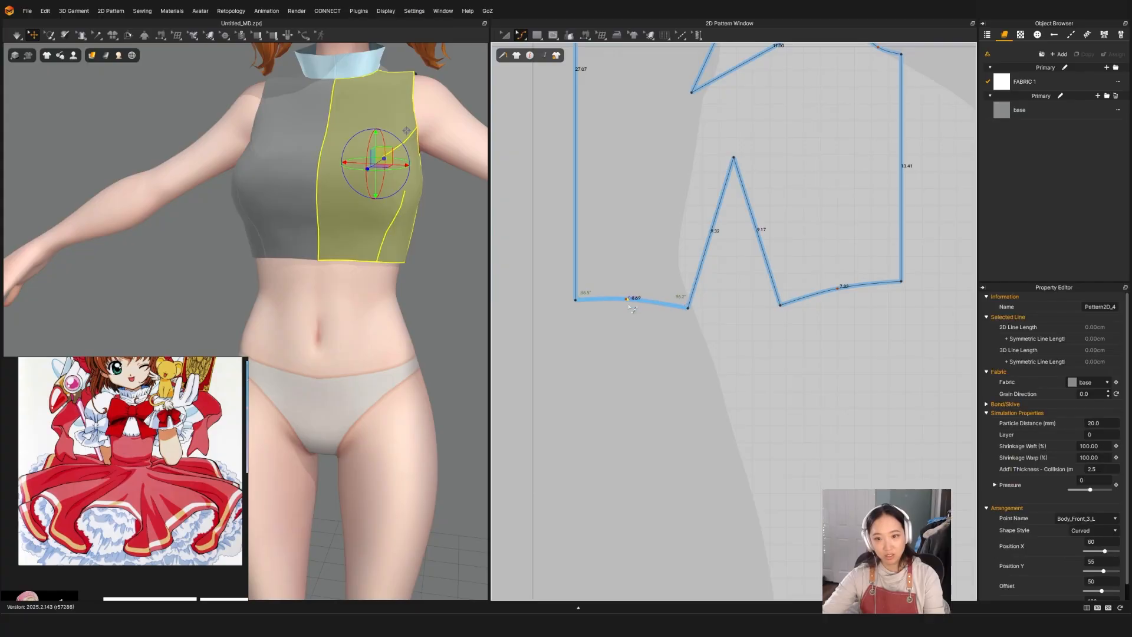
left_click(631, 318)
scroll(630, 314, "up", 3)
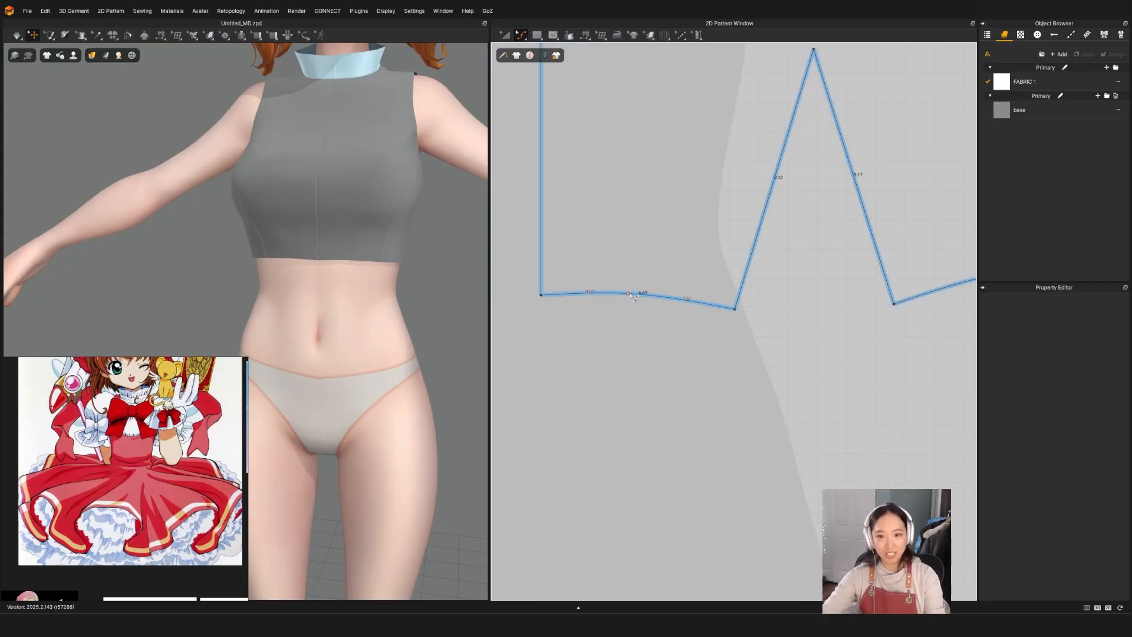
left_click(628, 294)
key("a")
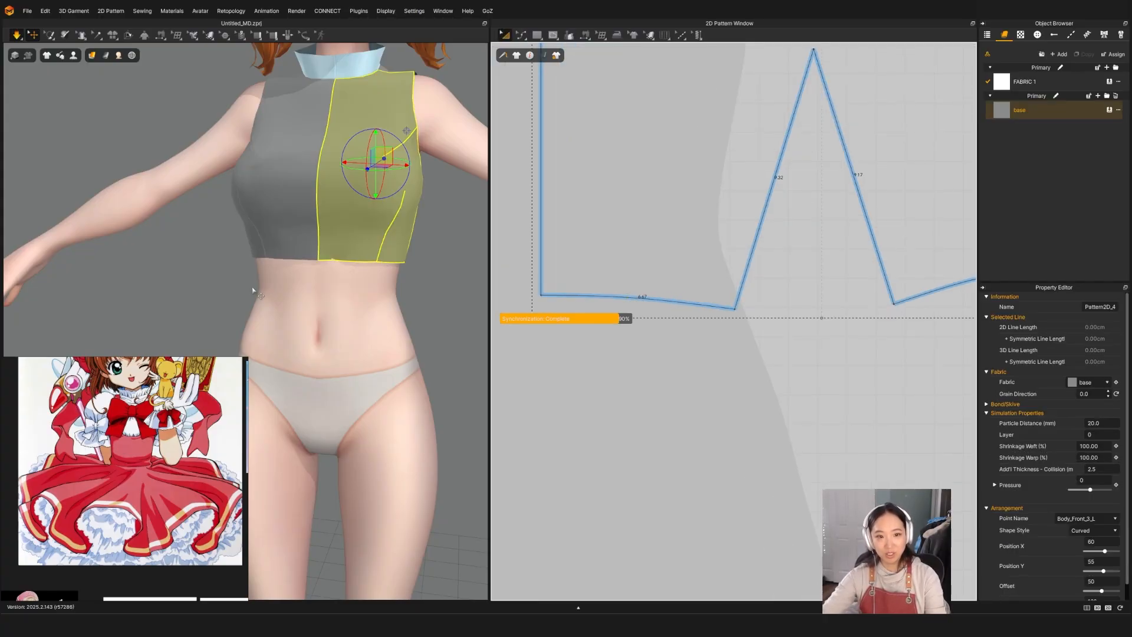
right_click_drag(254, 290, 296, 308)
scroll(401, 274, "down", 2)
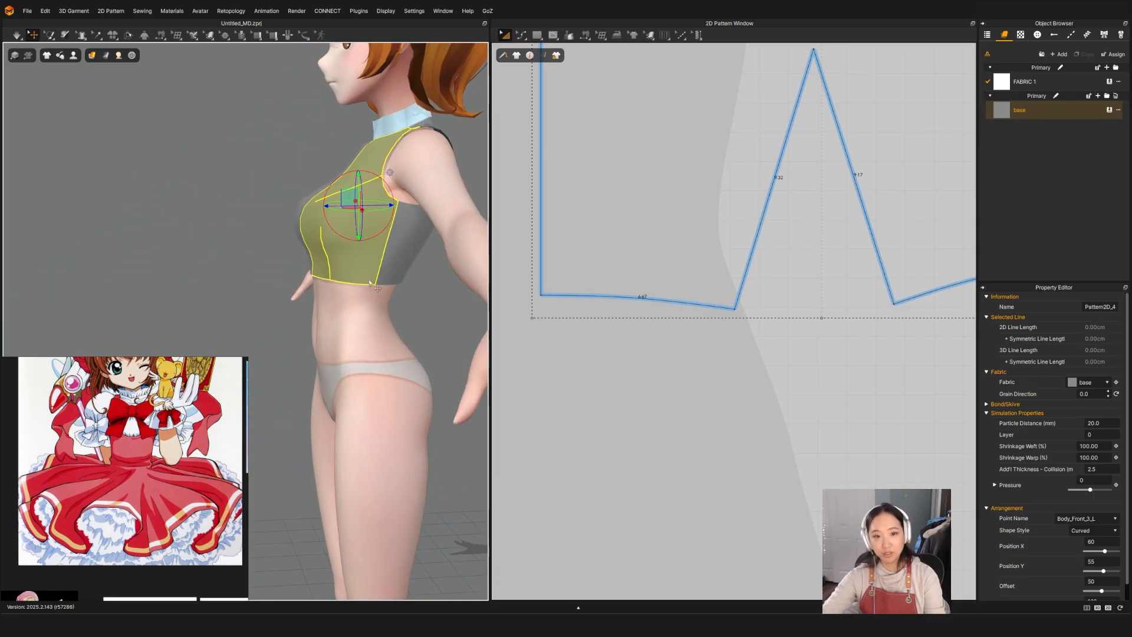
Raise the front panel's lower side-seam corner to shorten the side seam to about 13.10 cm, and resimulate.
scroll(649, 366, "down", 5)
left_click(758, 404)
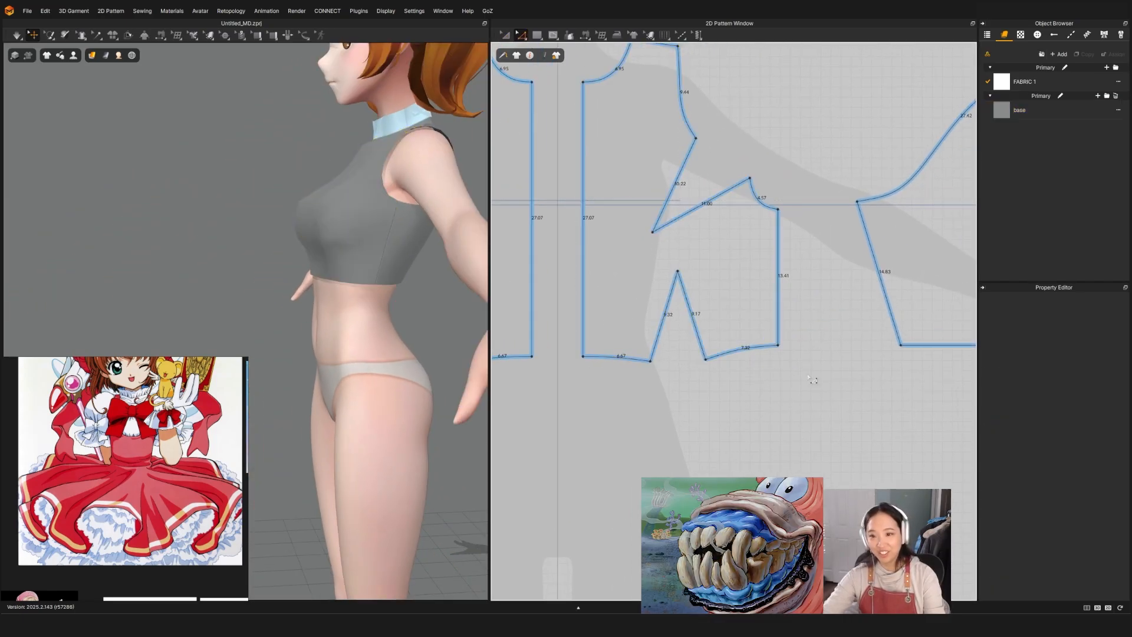
left_click(784, 348)
scroll(767, 354, "down", 5)
scroll(757, 351, "up", 8)
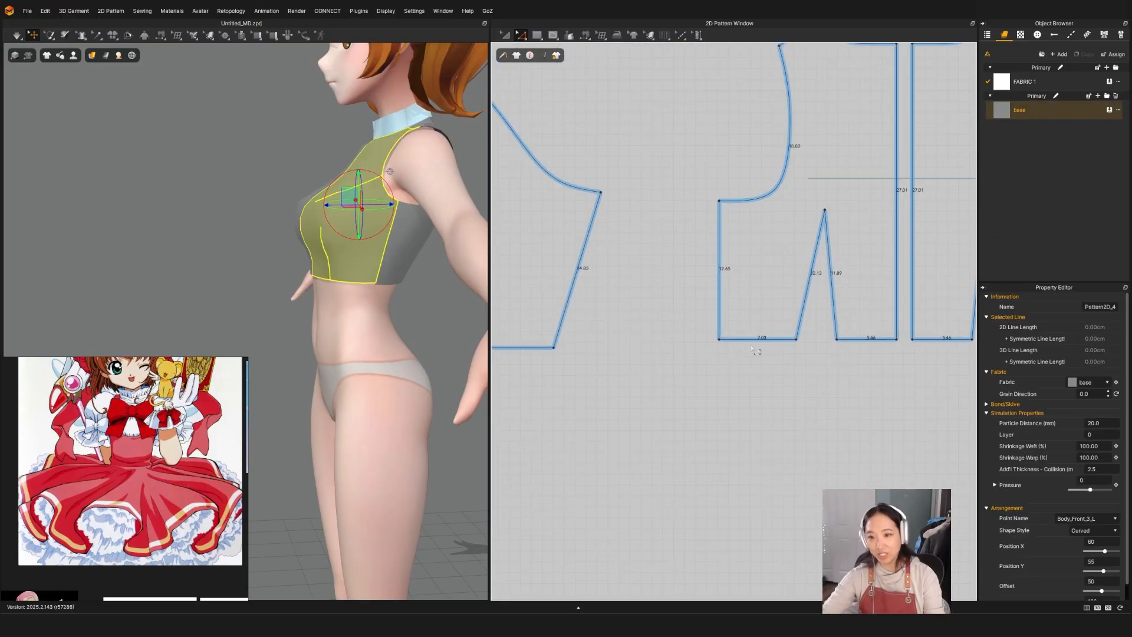
scroll(853, 331, "down", 3)
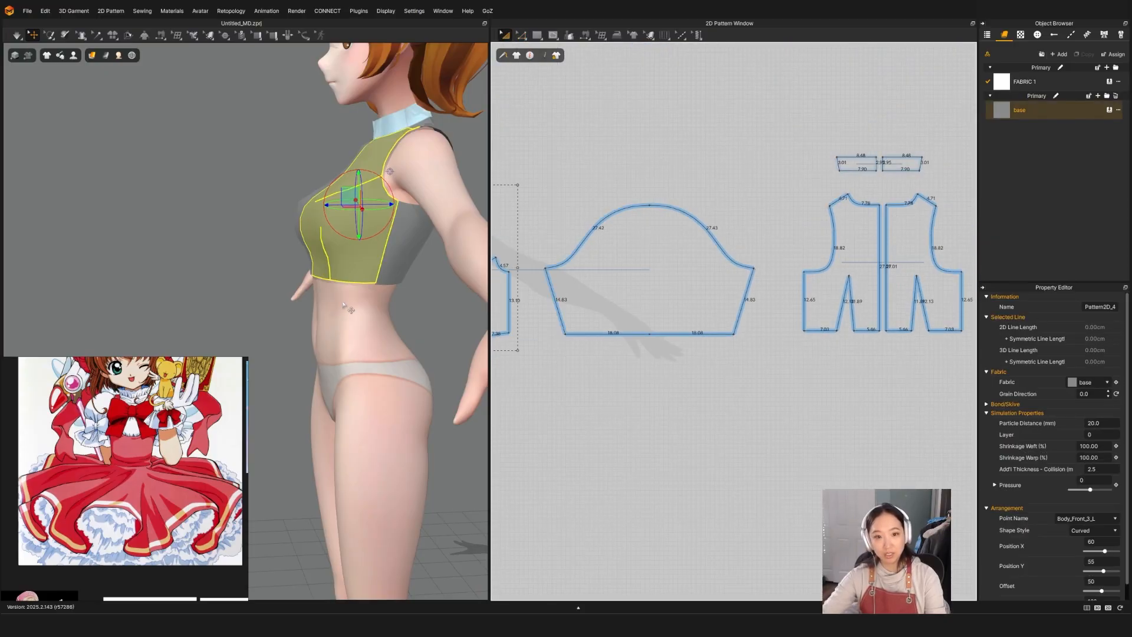
key("q")
Examine the bodice's fit and hem line from the side, three-quarter and front views.
right_click_drag(401, 298, 472, 339)
left_click(435, 330)
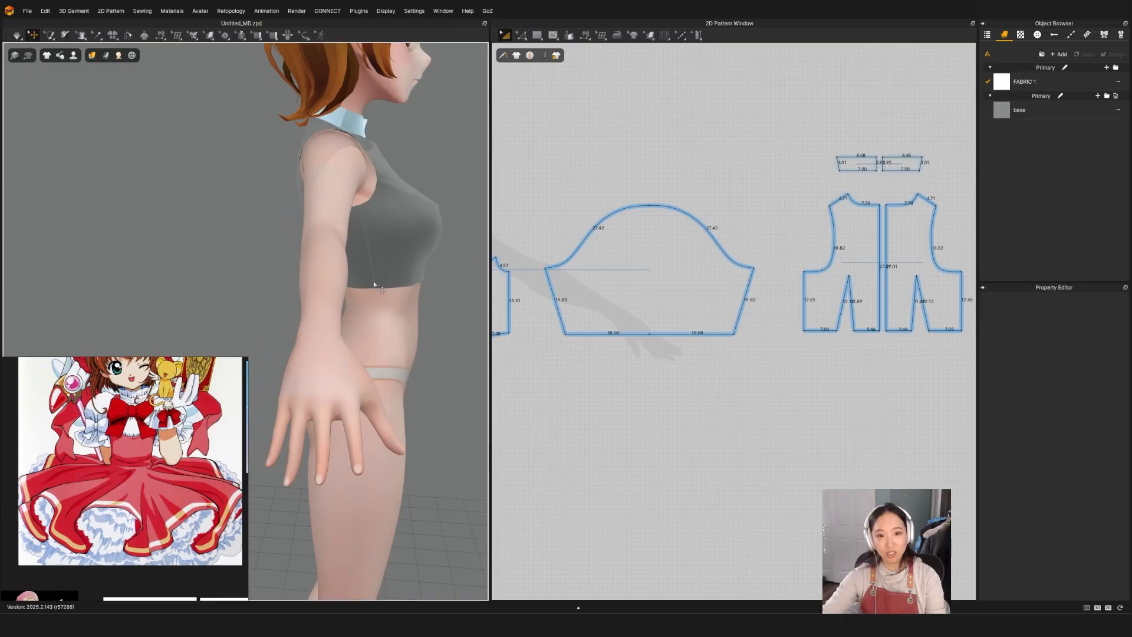
right_click_drag(373, 284, 309, 173)
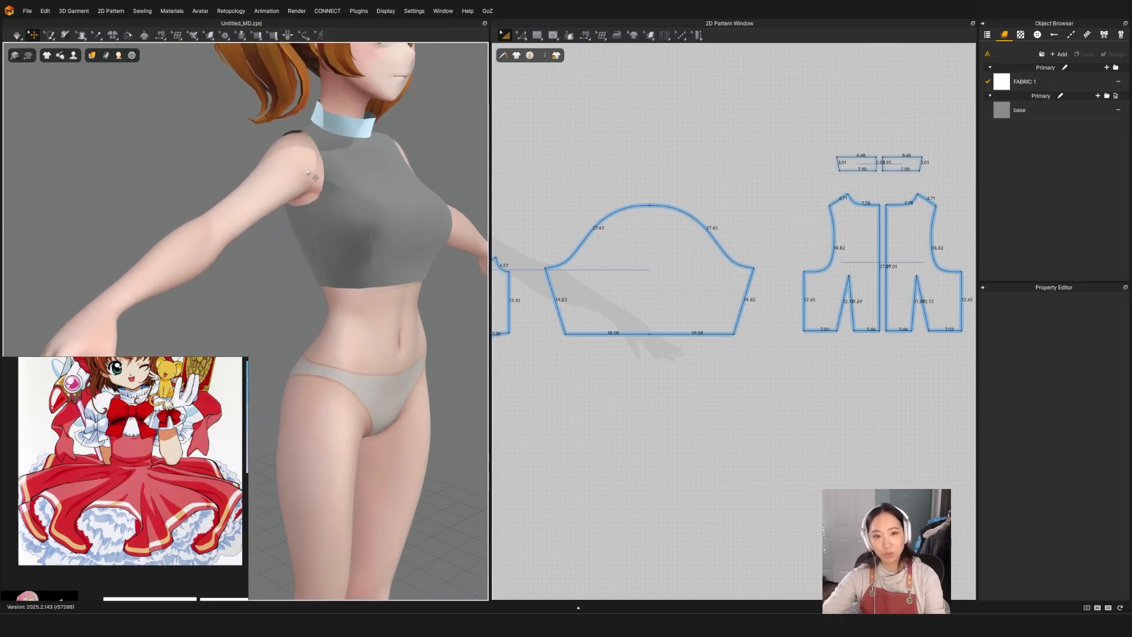
left_click(330, 234)
key("2")
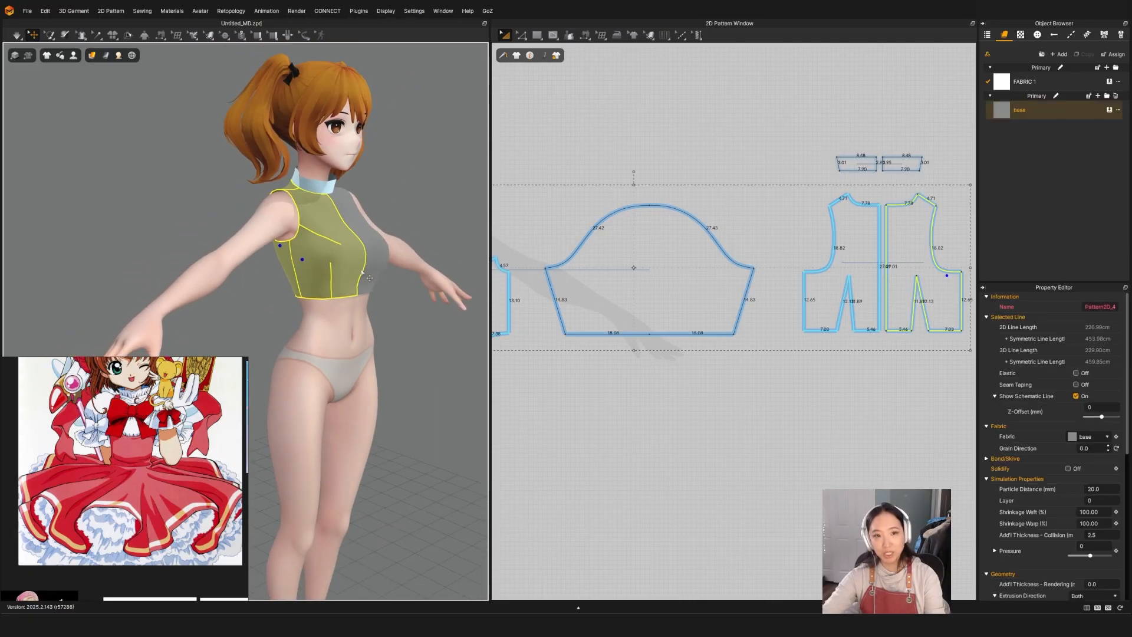
right_click_drag(327, 302, 283, 137)
scroll(343, 203, "up", 2)
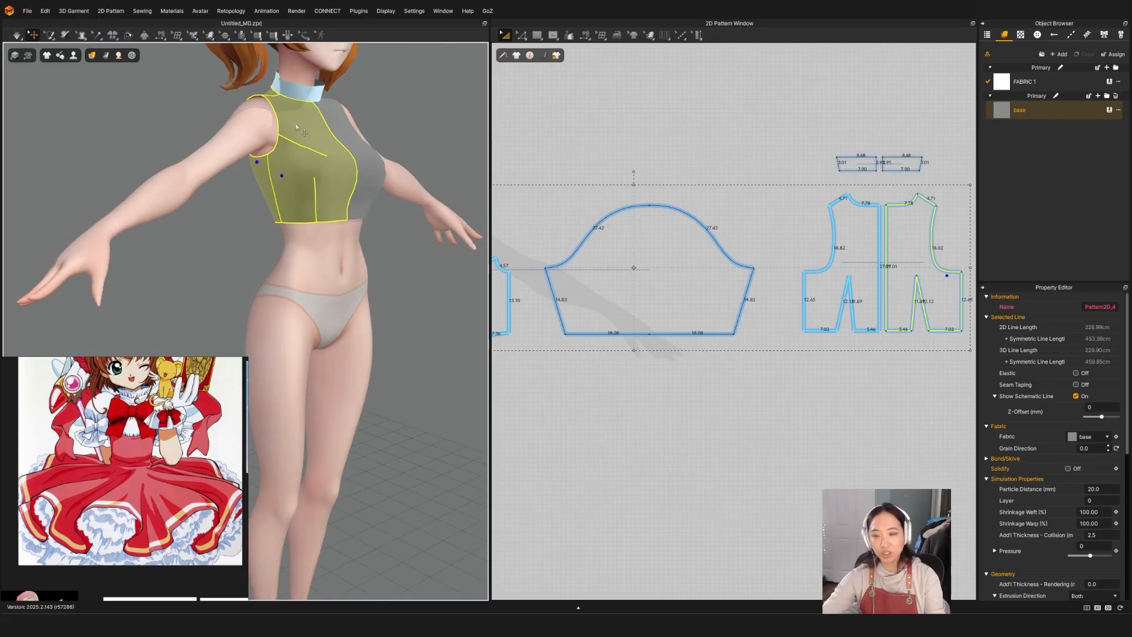
right_click_drag(296, 126, 209, 139)
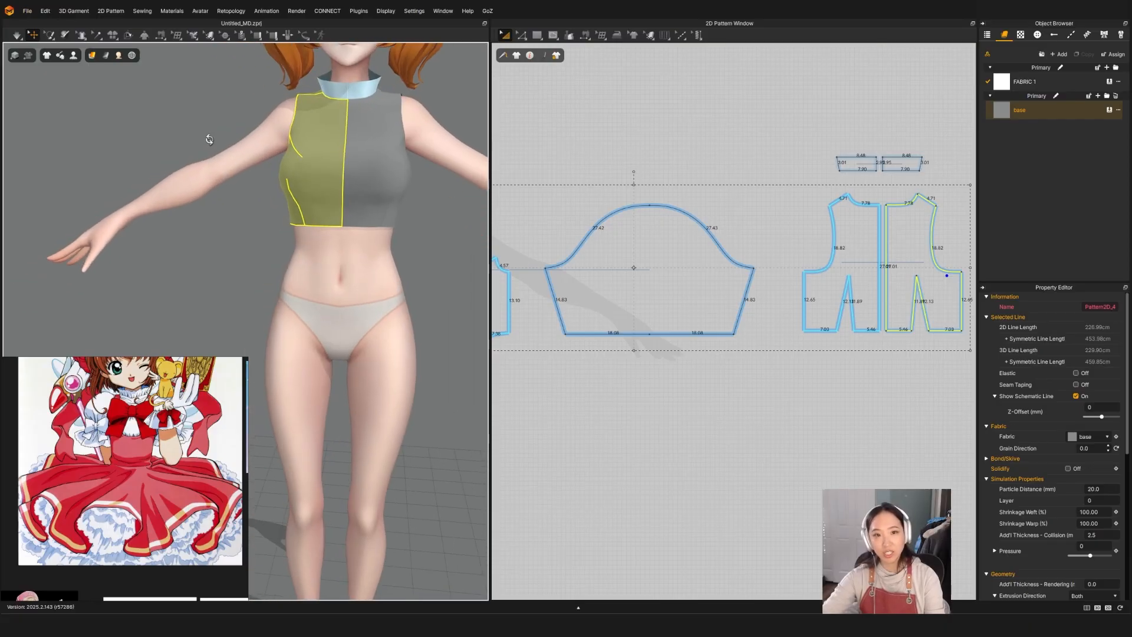
Pull the outer ends of the front armhole dart inward on both front panels to cut the armhole deeper, and resimulate.
left_click(402, 139)
scroll(757, 295, "down", 5)
scroll(757, 295, "up", 7)
scroll(766, 318, "up", 8)
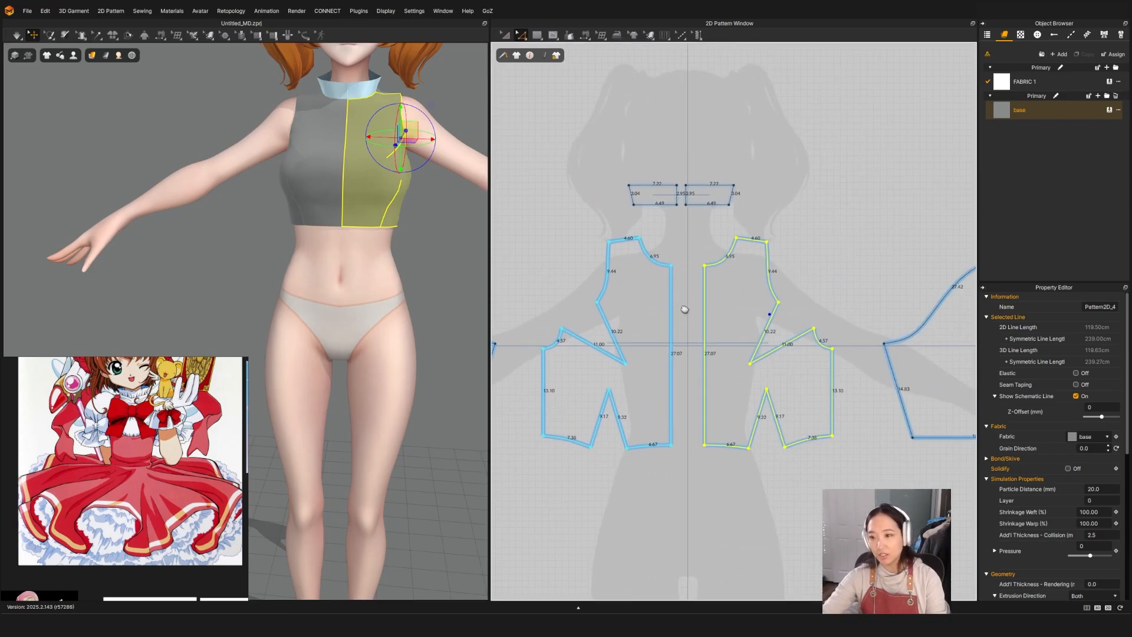
left_click_drag(735, 273, 751, 335)
key("a")
key("q")
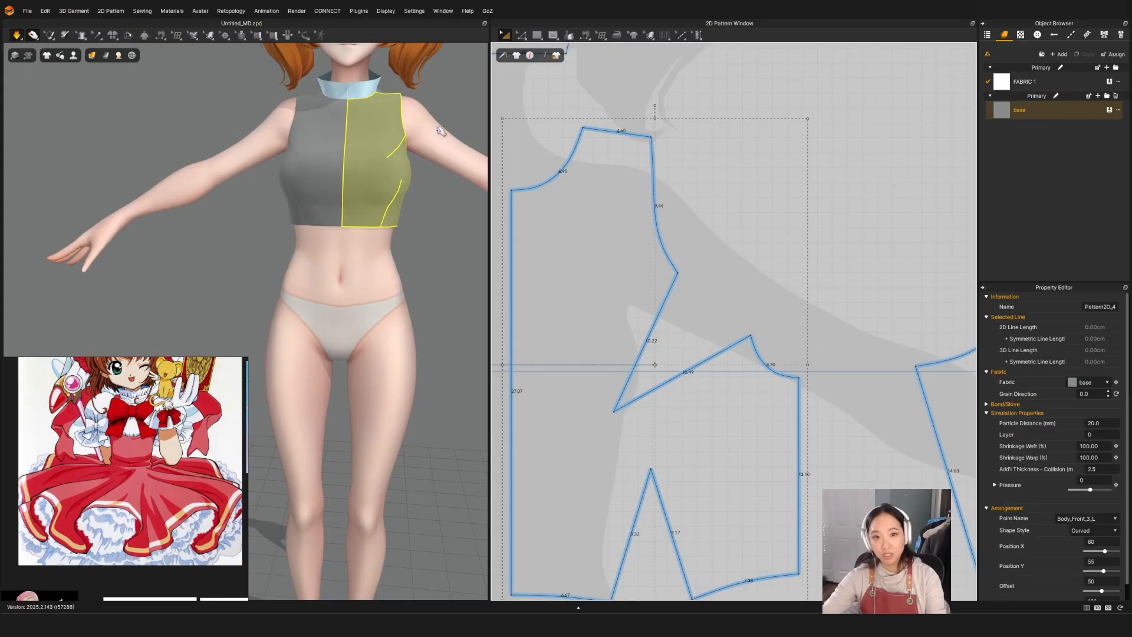
key("z")
left_click_drag(646, 254, 748, 346)
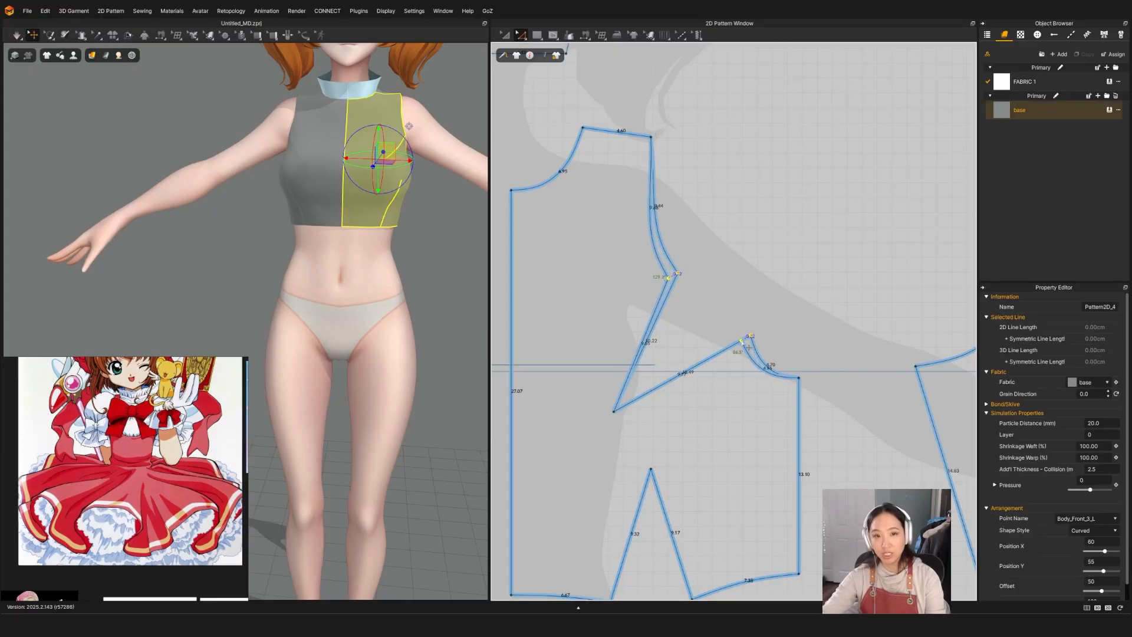
key("a")
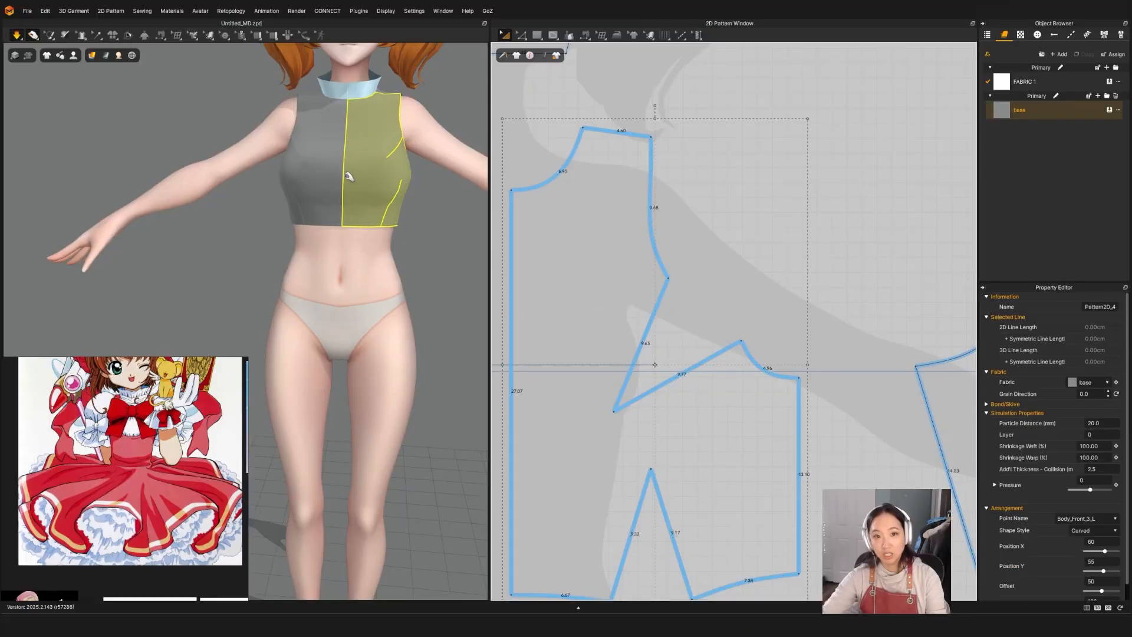
Reshape the front panel's armhole by moving its lower curve point outward beside the dart, and resimulate.
key("q")
left_click(392, 111)
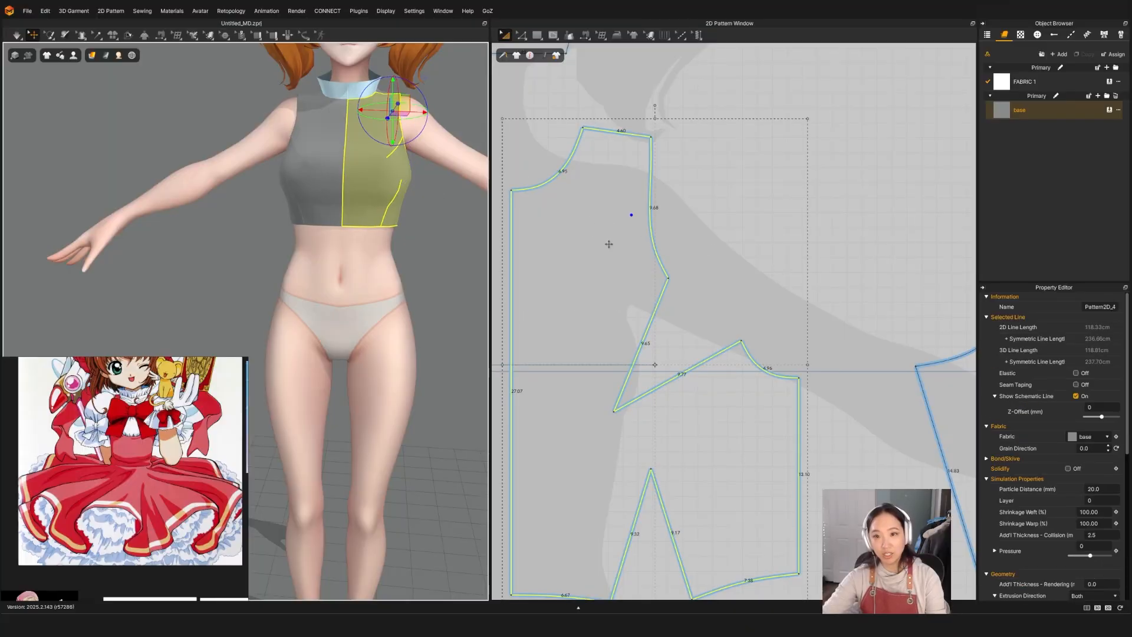
key("z")
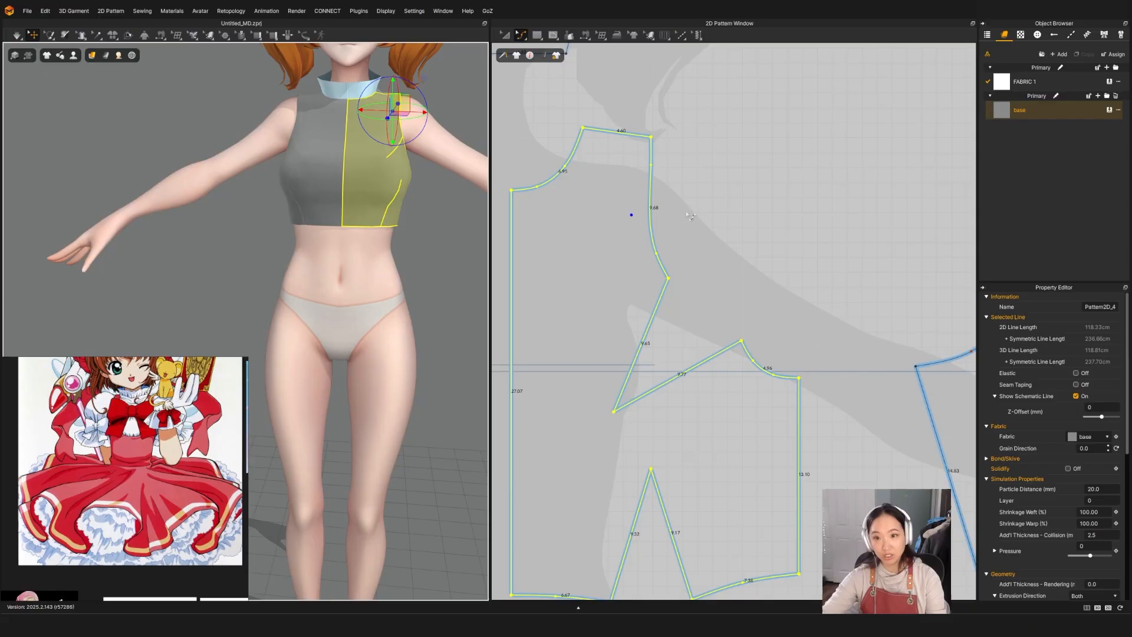
left_click_drag(658, 256, 662, 253)
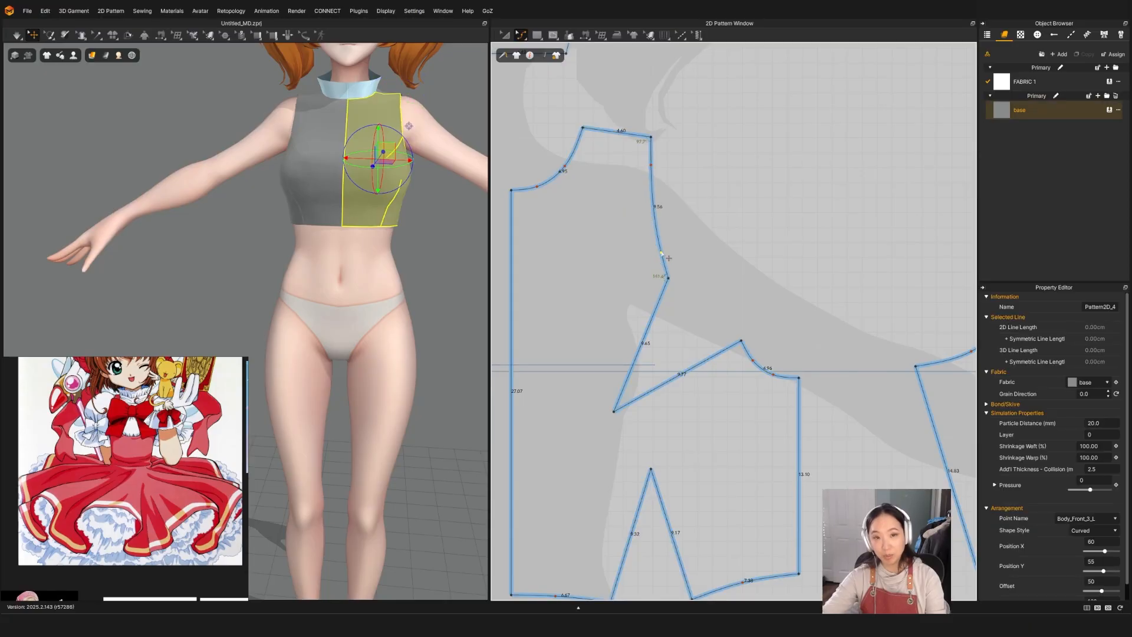
key("a")
key("space")
key("space")
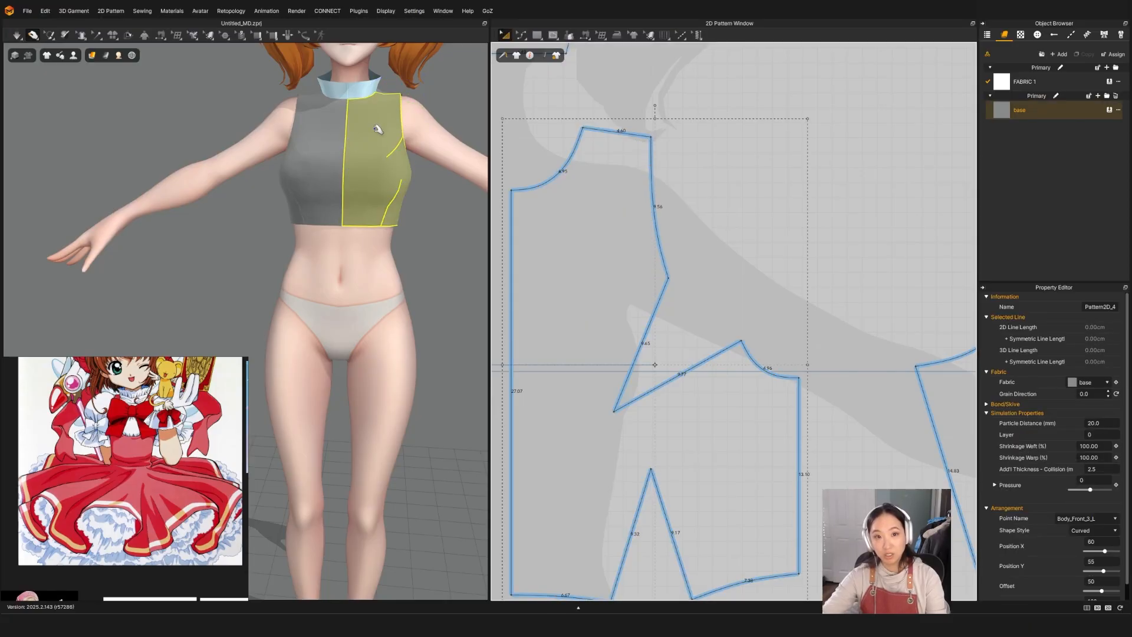
Examine the bodice's armhole and hem line from the side, three-quarter and back views.
right_click_drag(407, 251, 326, 256)
scroll(326, 256, "up", 4)
middle_click_drag(419, 107, 240, 348)
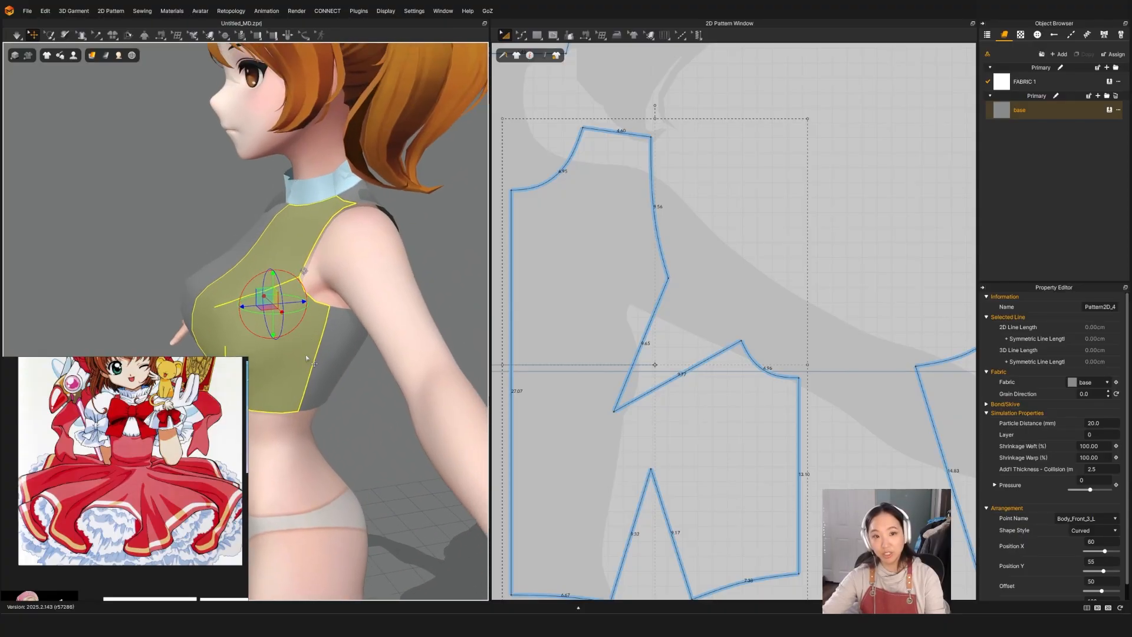
scroll(416, 441, "up", 2)
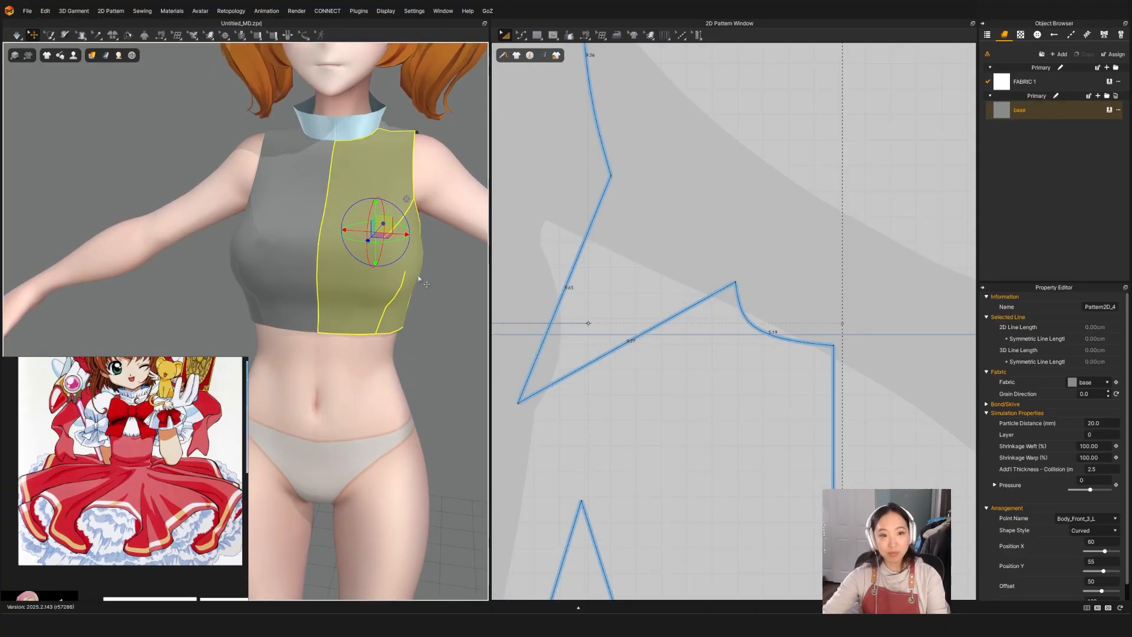
right_click_drag(478, 156, 463, 158)
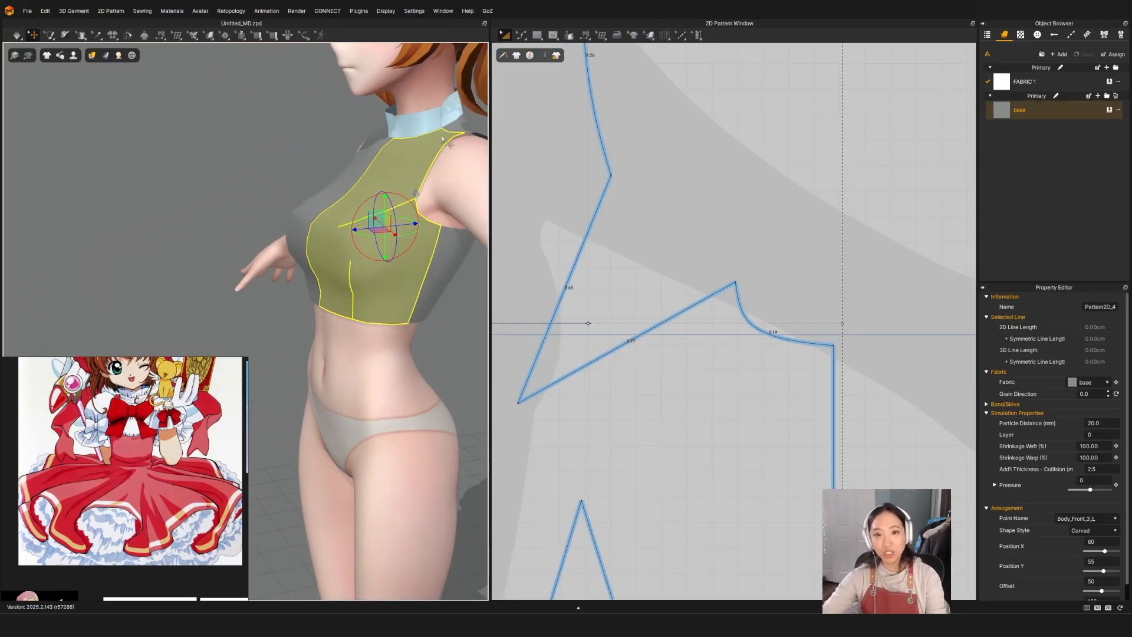
scroll(415, 294, "down", 3)
right_click_drag(415, 295, 236, 263)
middle_click_drag(371, 334, 331, 241)
scroll(332, 240, "up", 3)
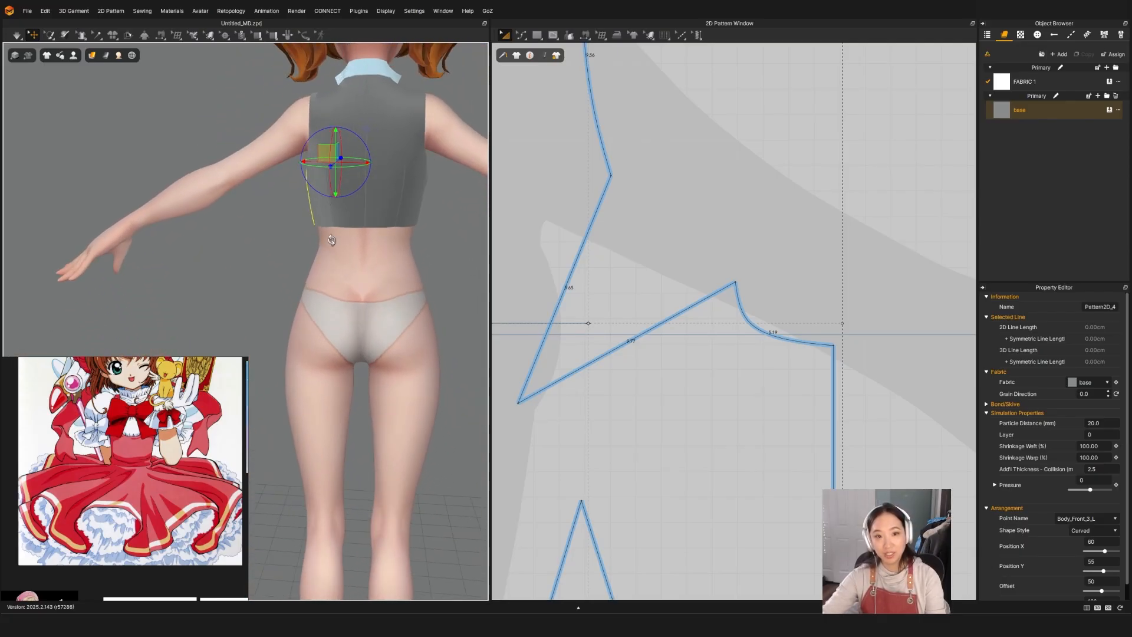
middle_click_drag(401, 248, 286, 209)
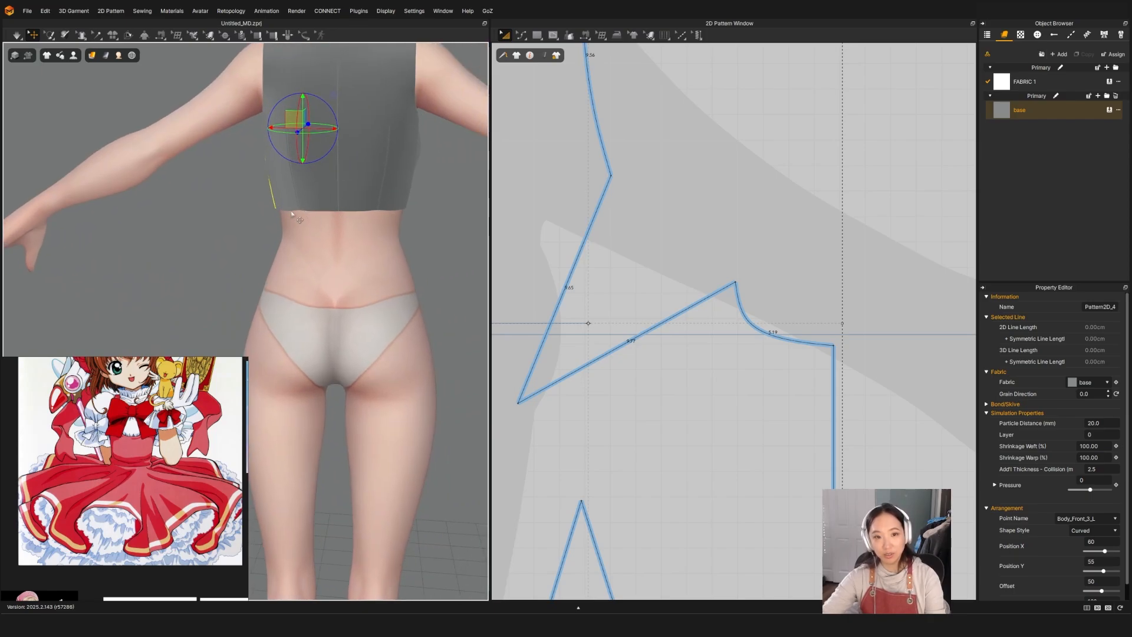
right_click_drag(361, 237, 303, 247)
Curve the back panel's hem slightly upward in both segments beside the waist dart.
scroll(805, 292, "down", 10)
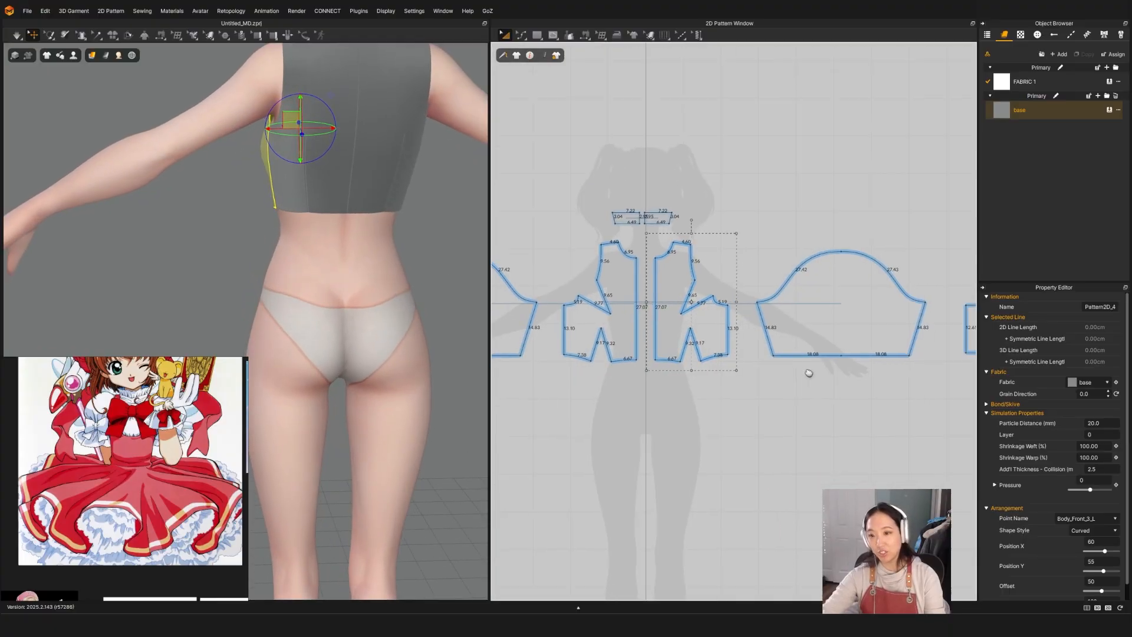
scroll(793, 370, "up", 8)
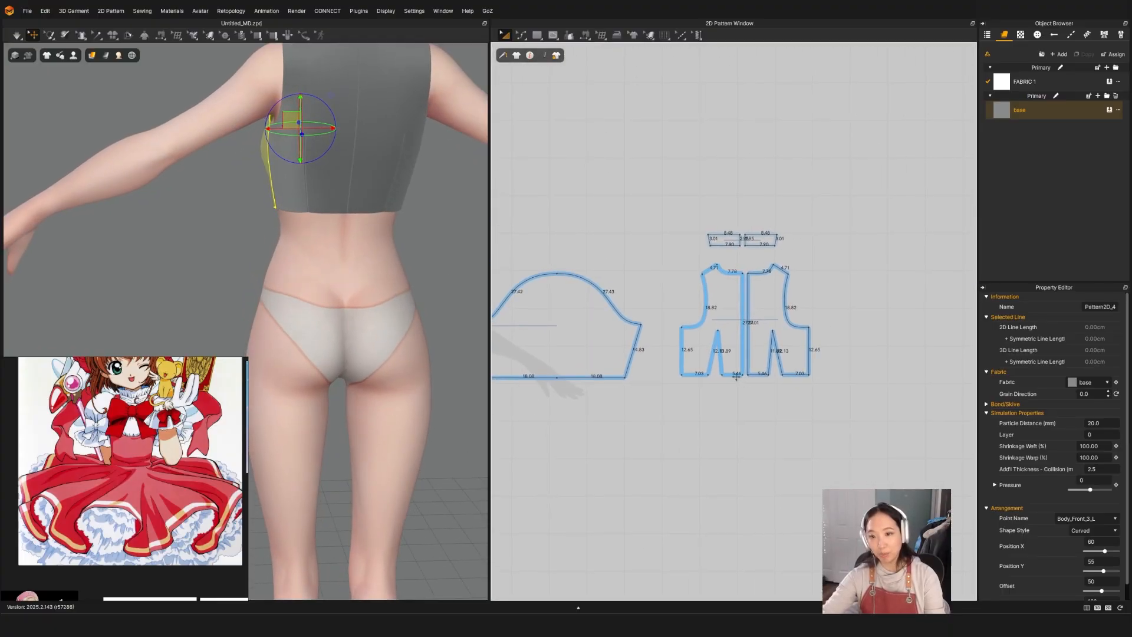
left_click(625, 419)
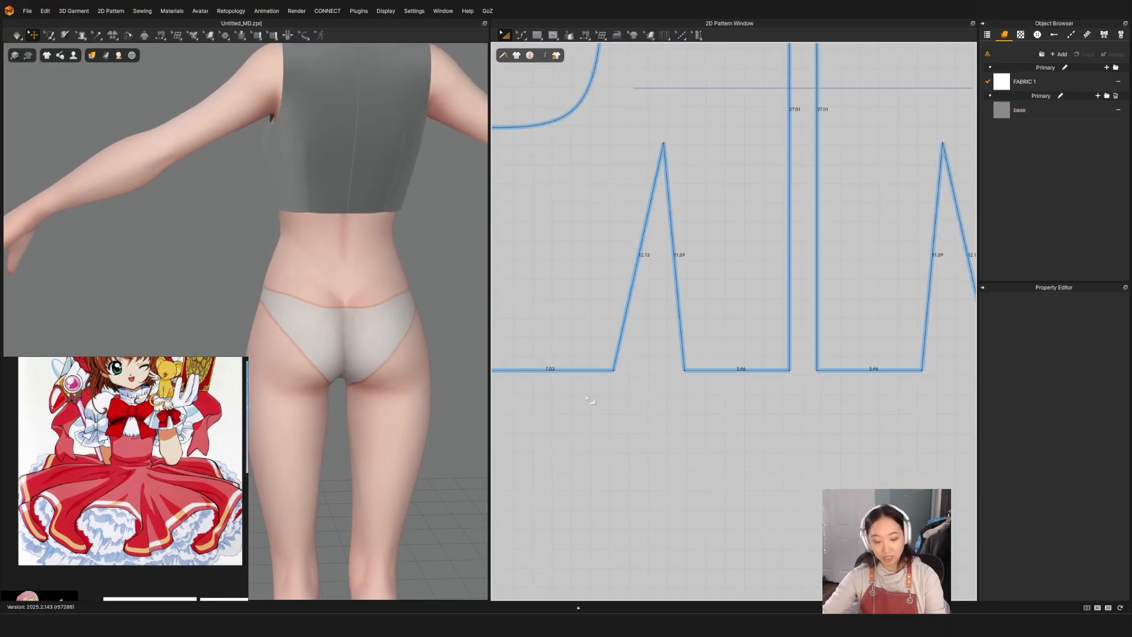
left_click(554, 370)
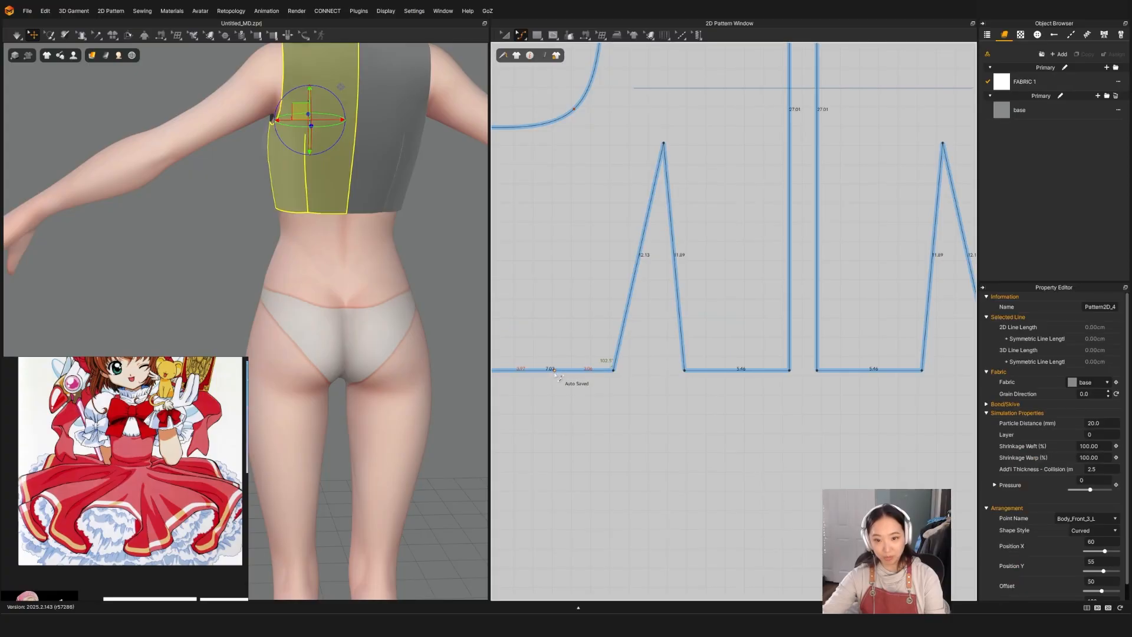
left_click_drag(554, 371, 555, 367)
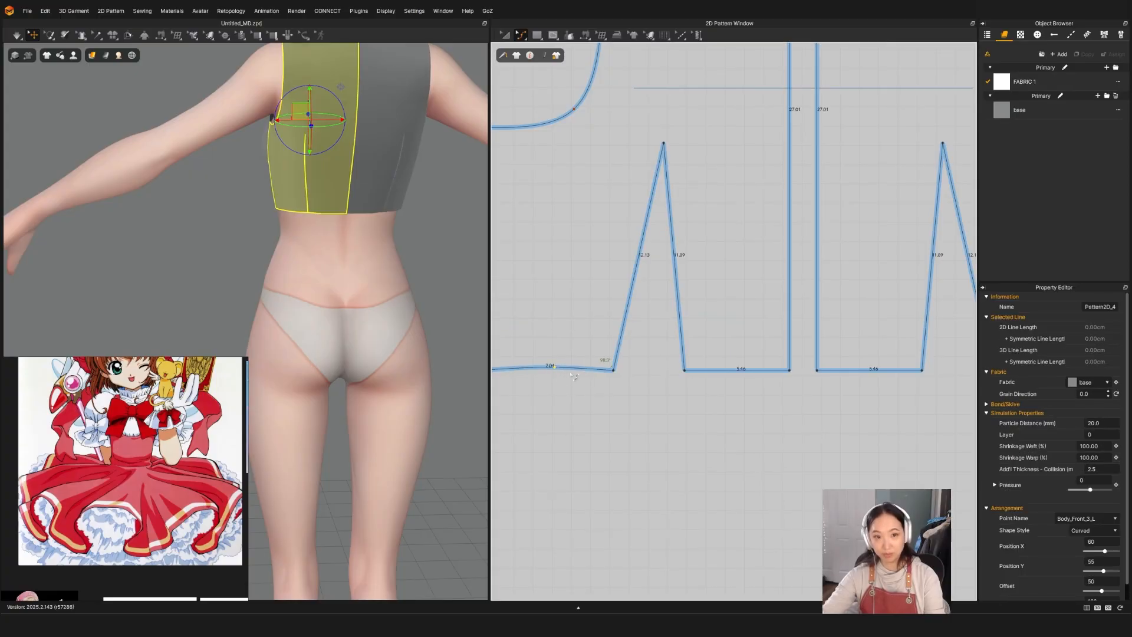
left_click_drag(728, 372, 728, 369)
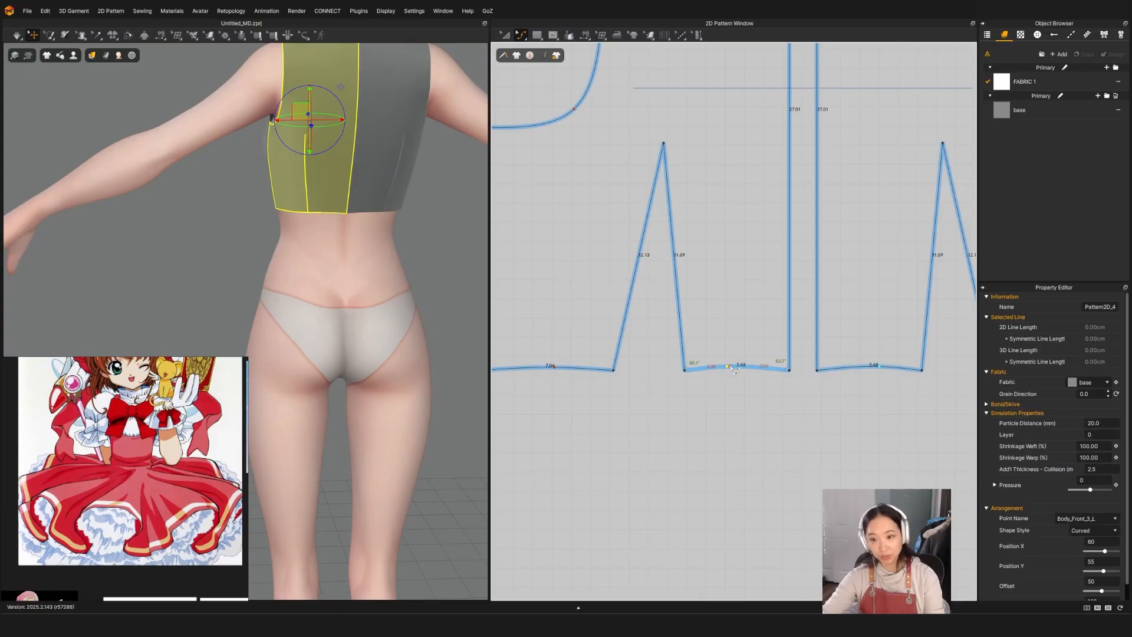
Move the back panel's lower centre-back corner inward to take in the waist, and resimulate to settle the hem.
left_click_drag(789, 370, 785, 372)
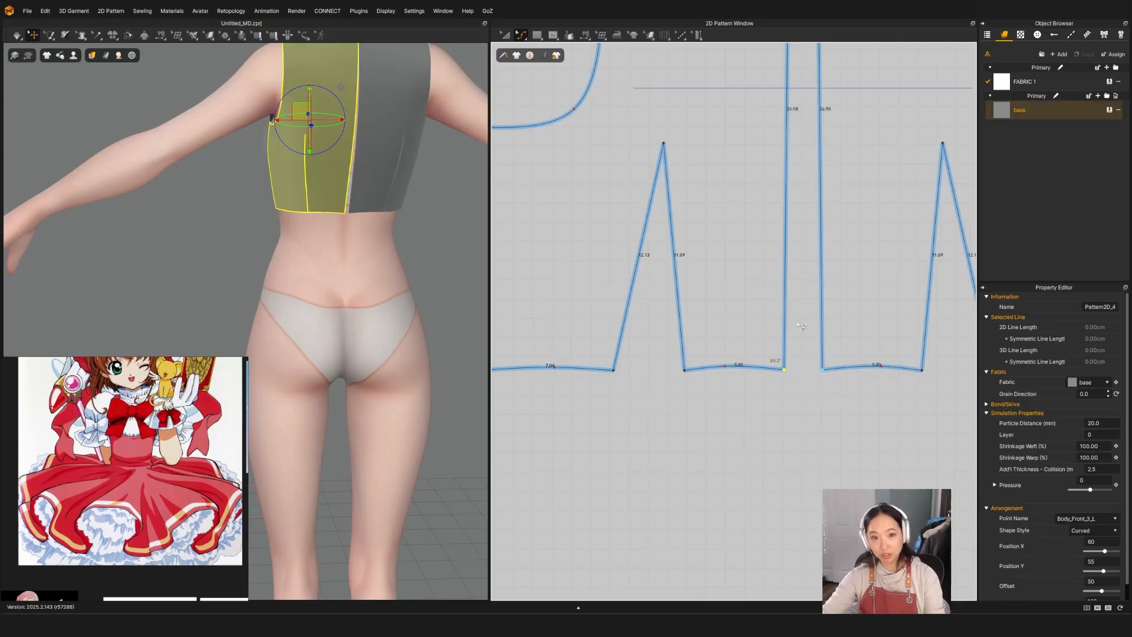
key("space")
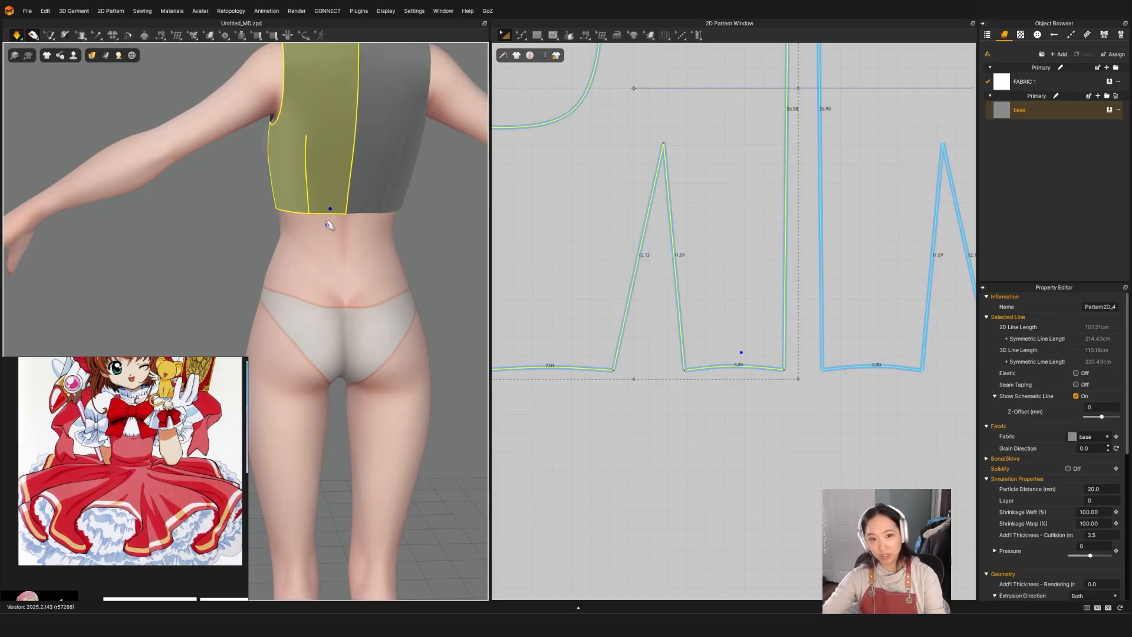
left_click(383, 208)
left_click(305, 209)
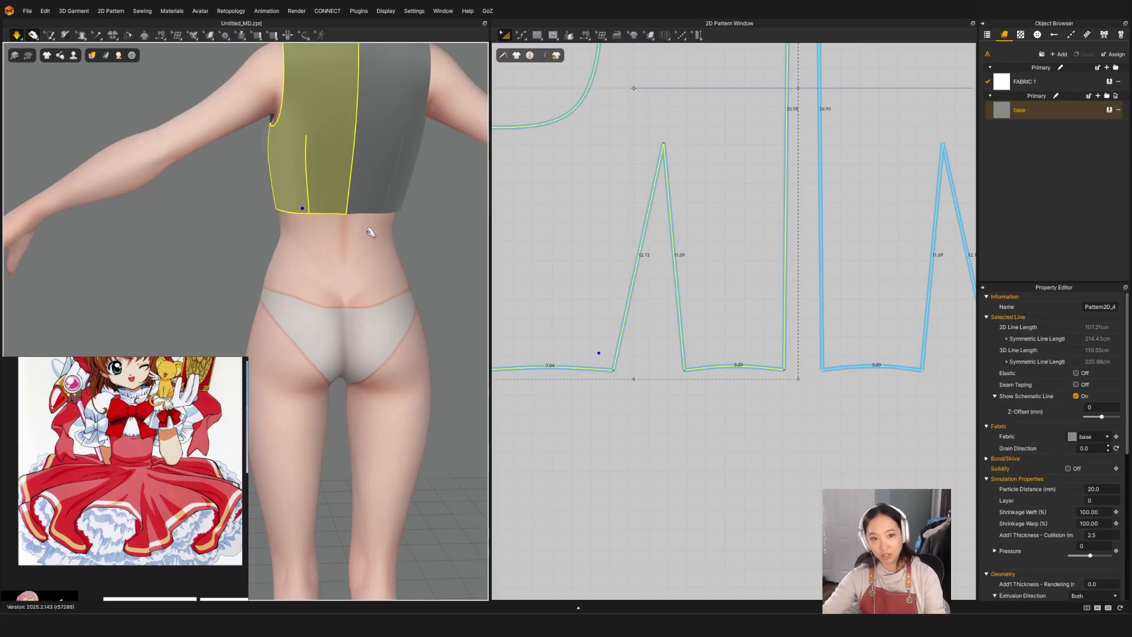
key("space")
right_click_drag(357, 251, 367, 279)
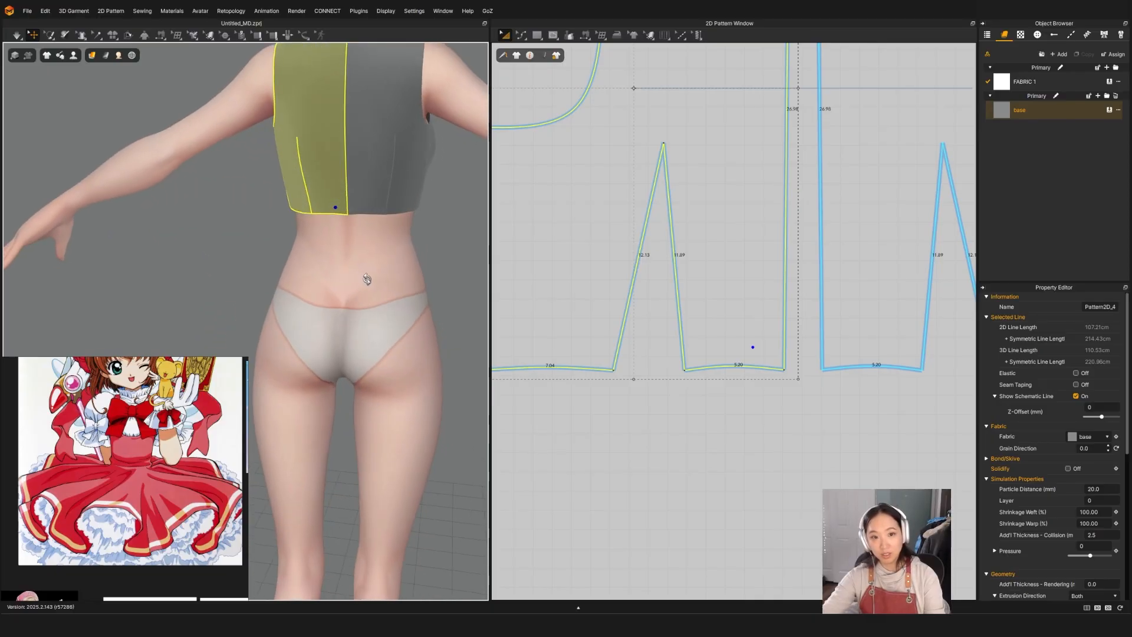
Flatten the back hem segment between the waist dart and centre back, and resimulate.
left_click(760, 404)
key("z")
left_click(726, 368)
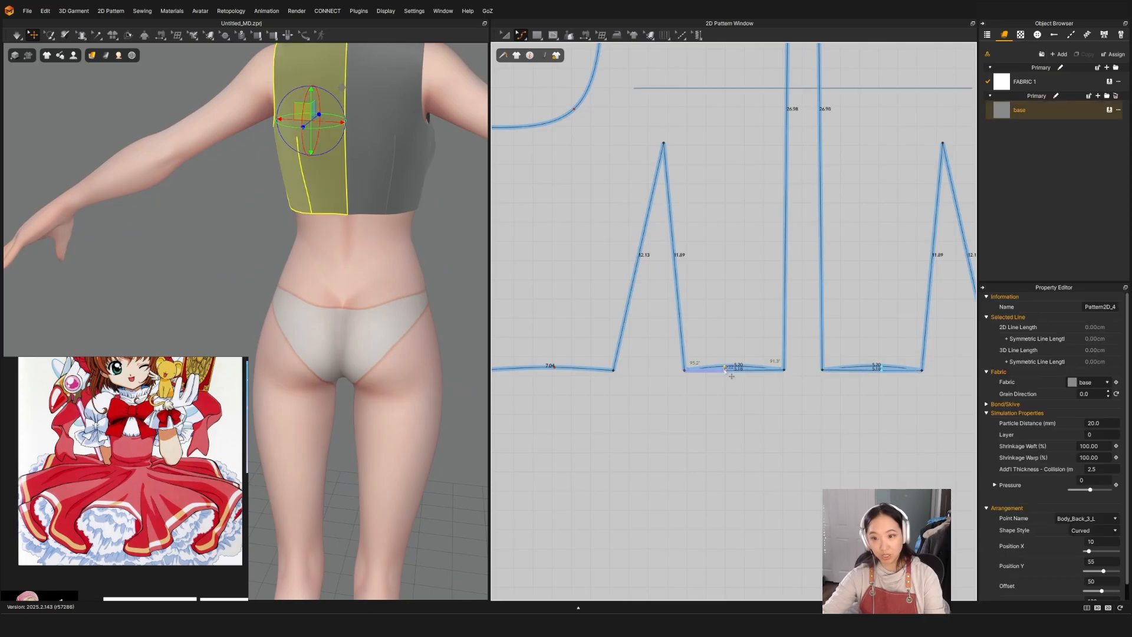
key("a")
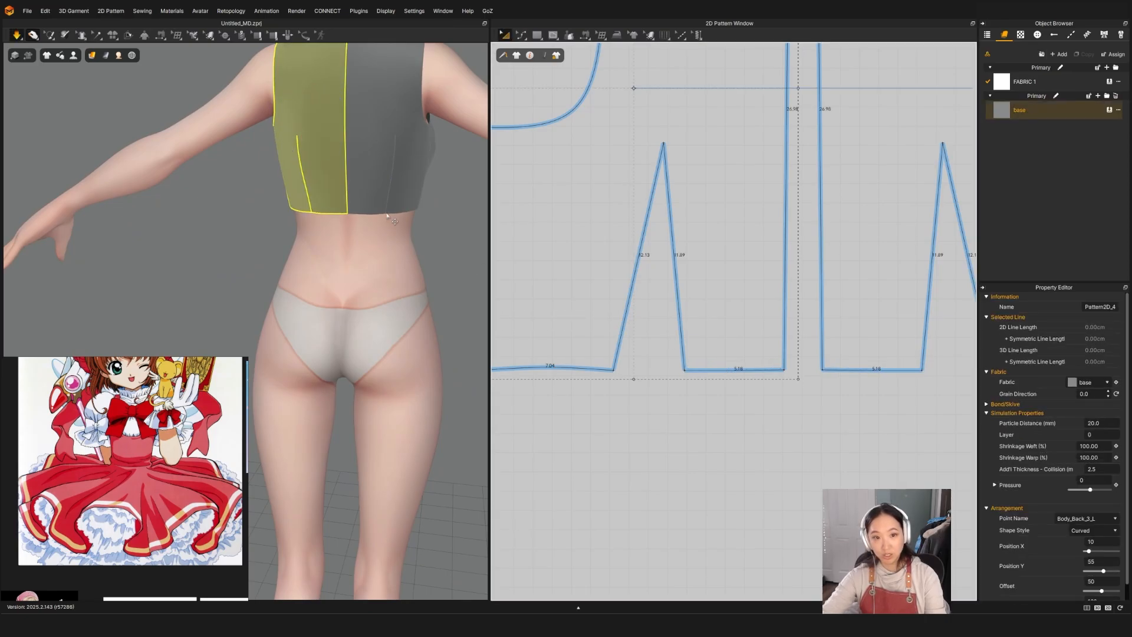
right_click_drag(338, 274, 371, 262)
left_click(422, 265)
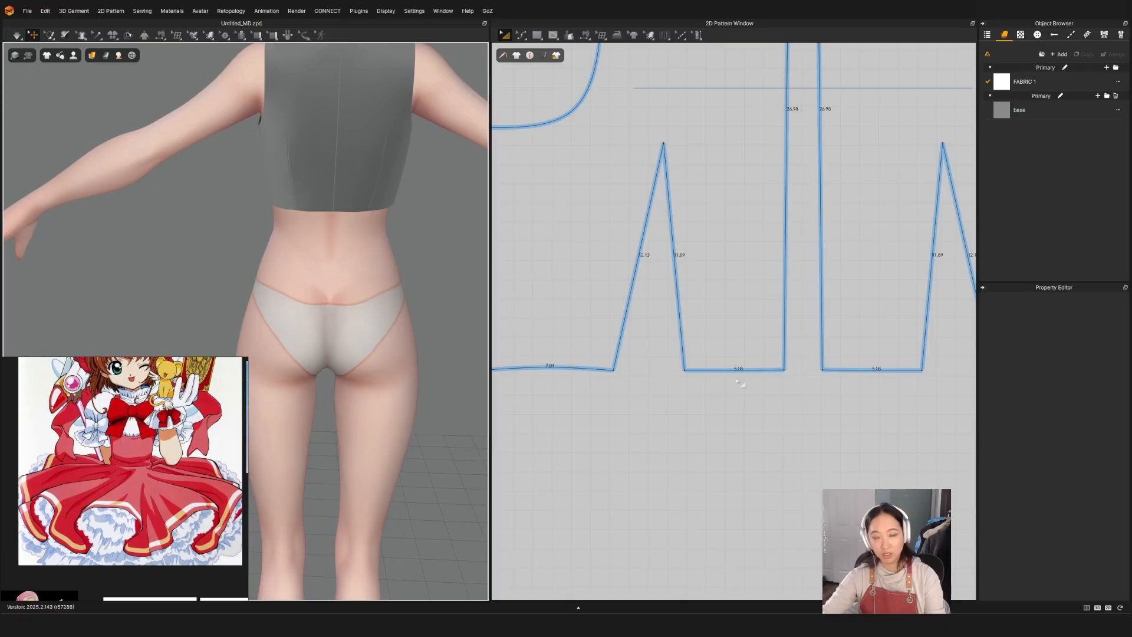
Give the back hem segment between the dart and centre back a very slight upward curve, and resimulate.
scroll(740, 383, "up", 3)
key("z")
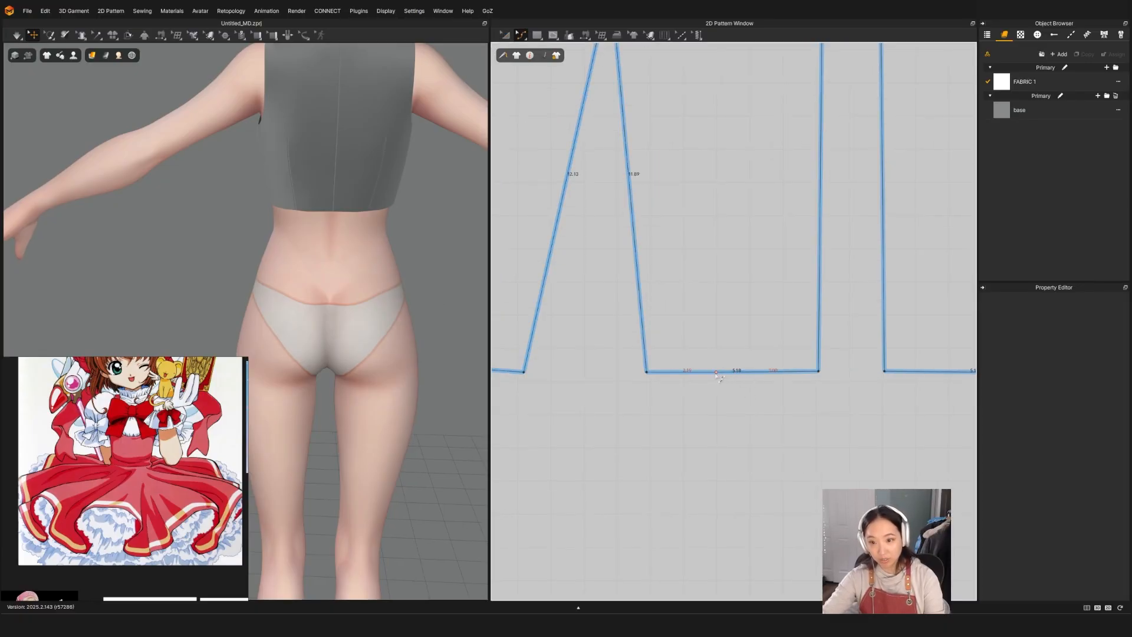
left_click(718, 377)
key("a")
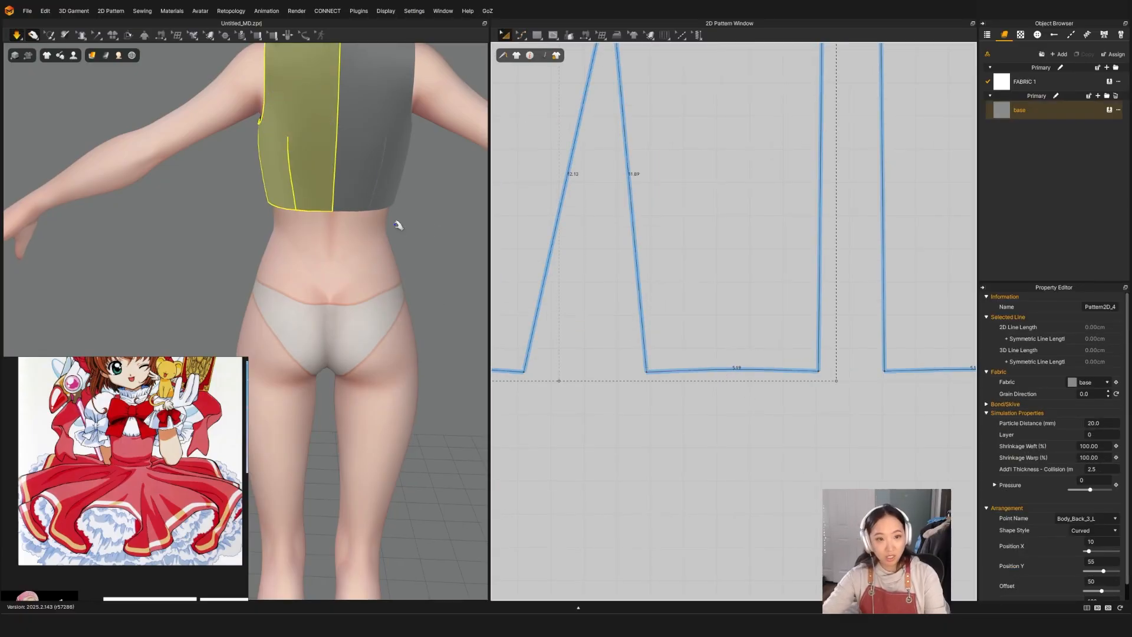
left_click(399, 225)
scroll(417, 235, "down", 5)
right_click_drag(384, 244, 230, 278)
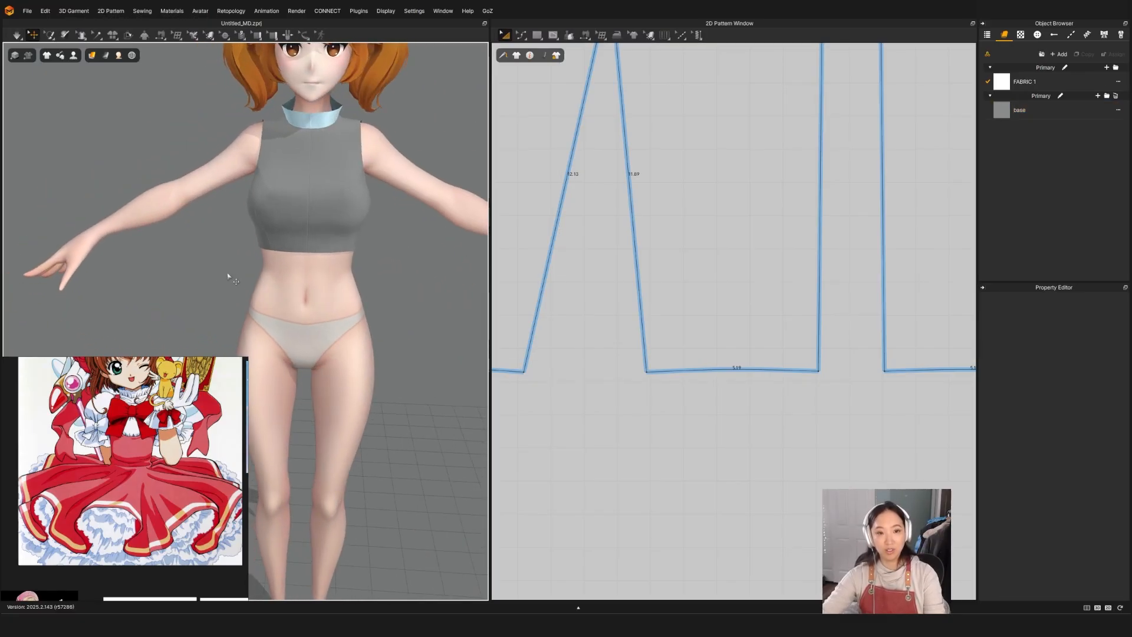
Freeze all four front and back bodice panels on the avatar.
left_click(269, 243)
left_click(344, 225, "shift")
right_click_drag(409, 248, 255, 278)
left_click(262, 252, "shift")
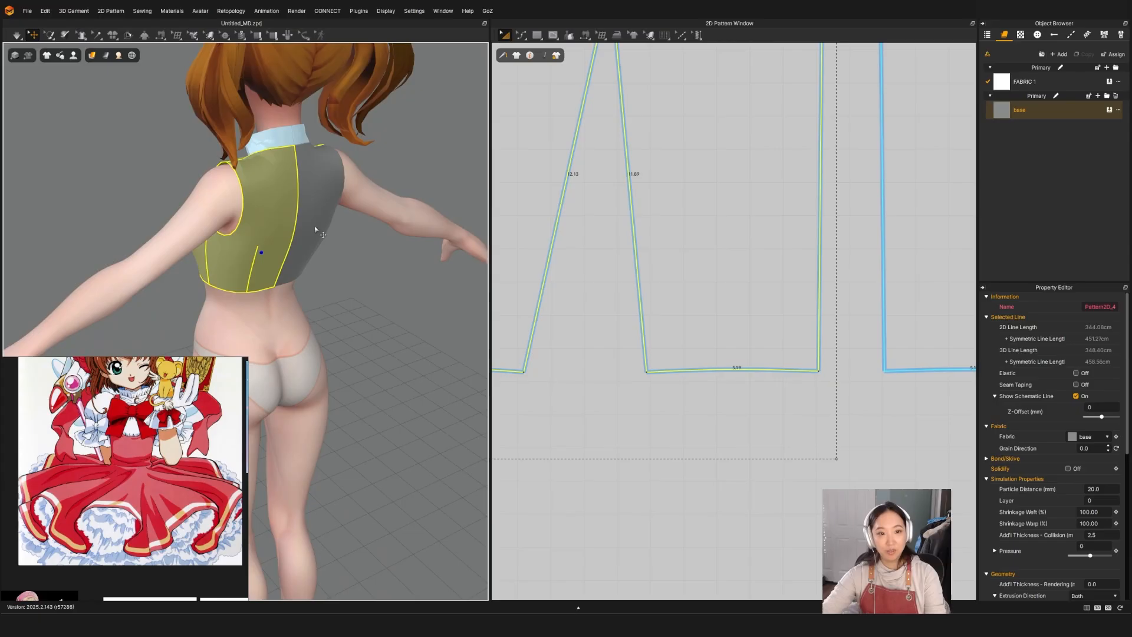
left_click(314, 227, "shift")
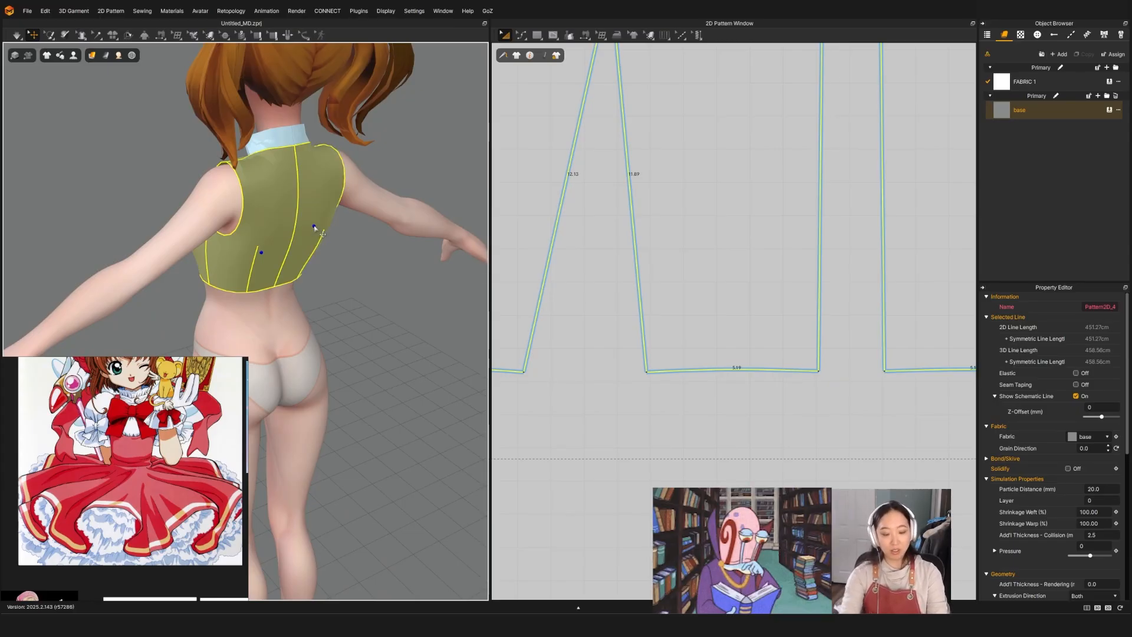
key("ctrl+k")
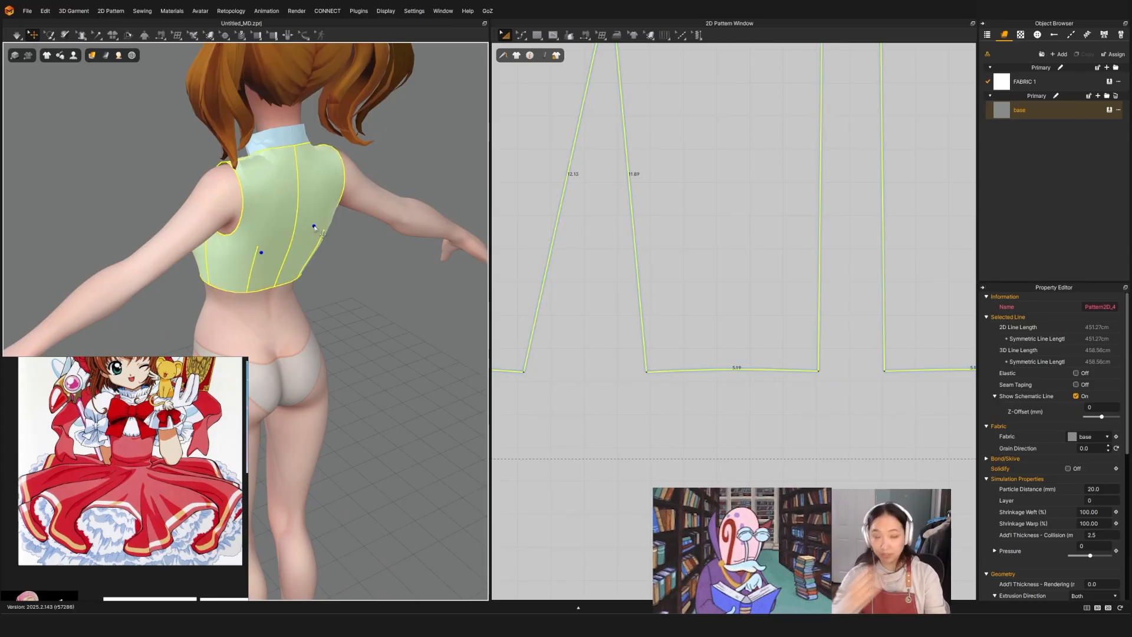
right_click_drag(314, 228, 316, 293)
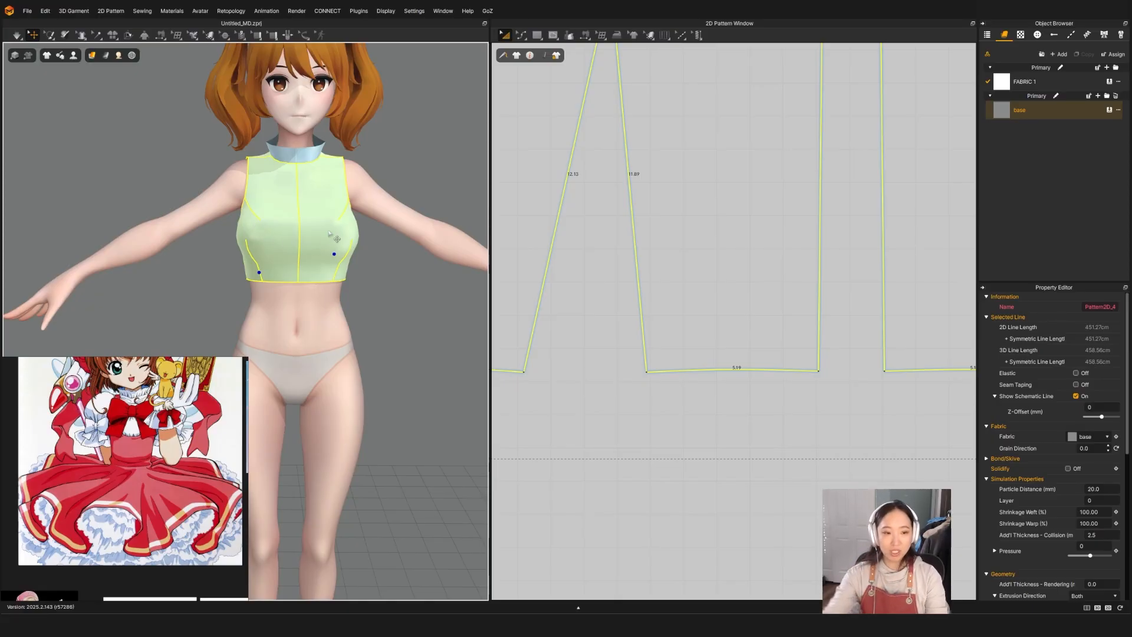
scroll(322, 188, "up", 3)
middle_click_drag(312, 153, 279, 202)
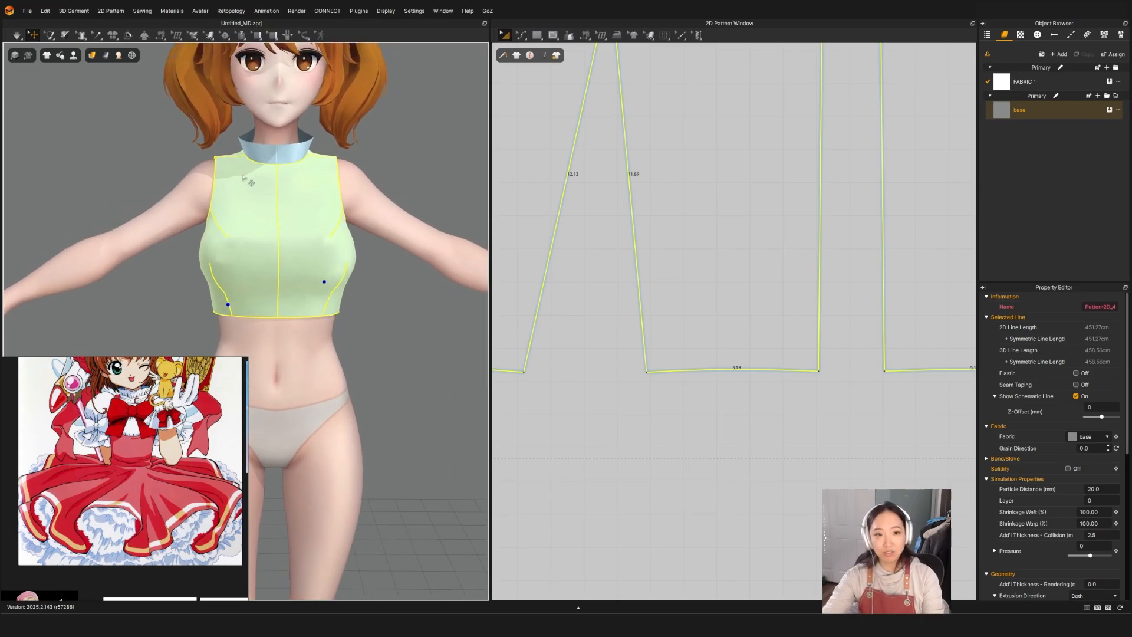
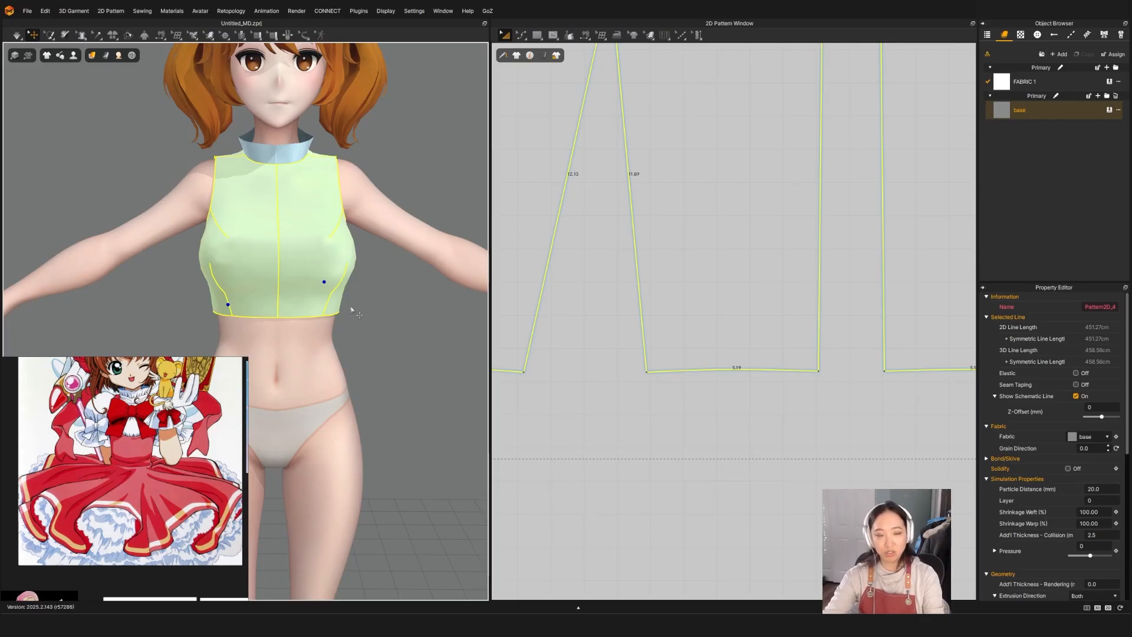
Measure the combined hem length of one front panel and its matching back panel by selecting their hem edges together.
right_click_drag(352, 309, 397, 331)
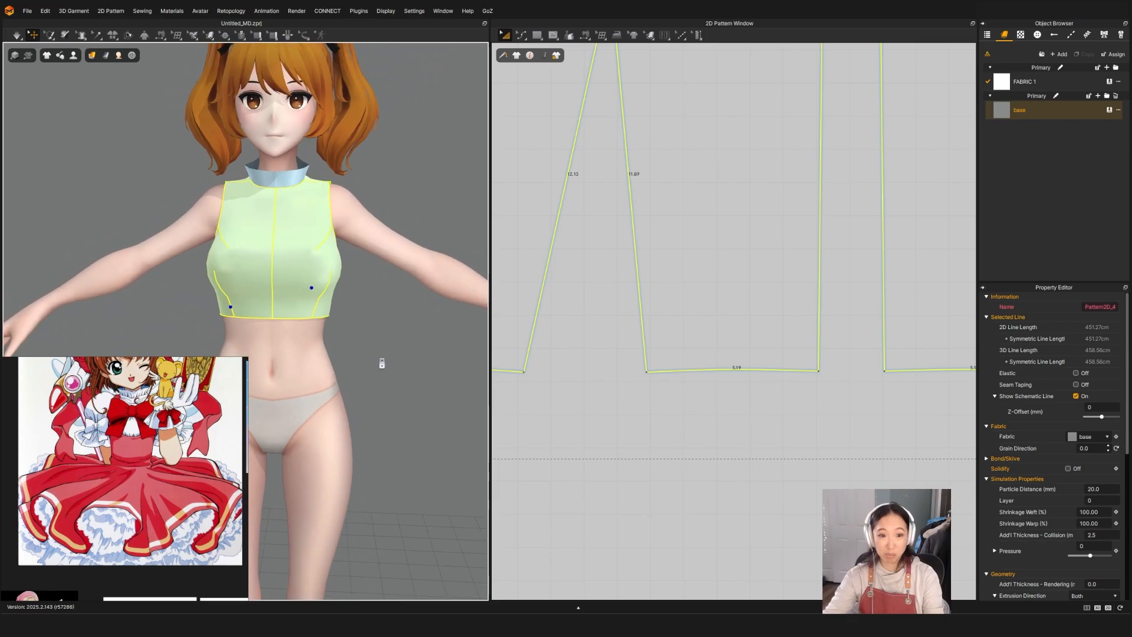
middle_click_drag(344, 388, 387, 324)
key("z")
scroll(776, 367, "down", 8)
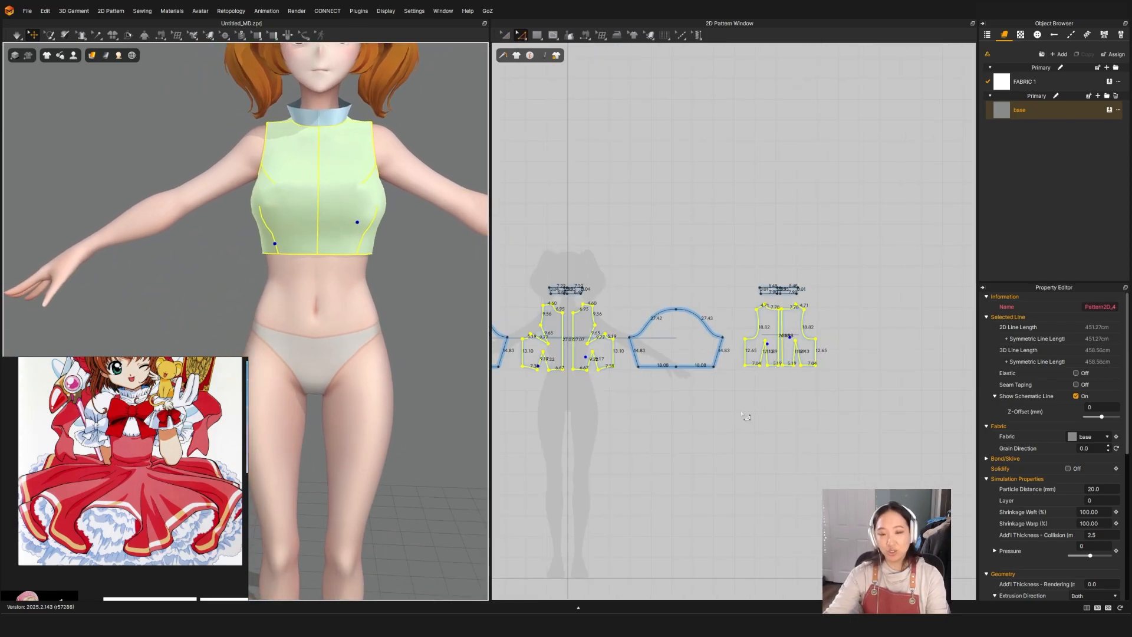
middle_click_drag(637, 422, 683, 402)
left_click(683, 402)
scroll(651, 364, "up", 7)
left_click_drag(697, 359, 582, 320)
scroll(642, 354, "down", 6)
scroll(804, 348, "up", 6)
left_click_drag(747, 349, 663, 321, "shift")
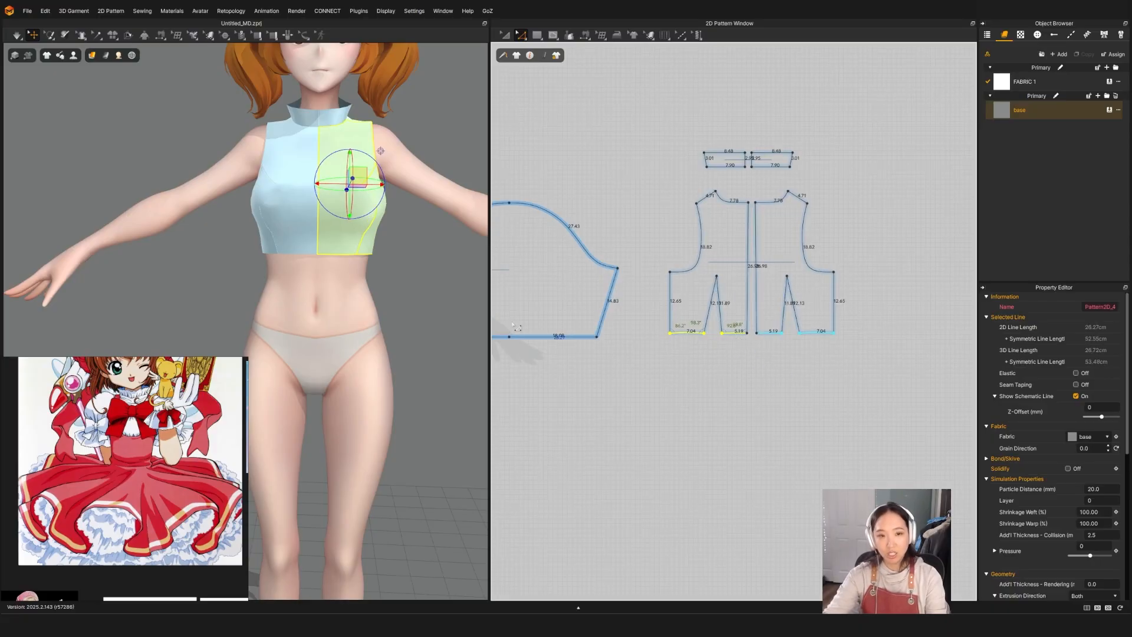
Unfreeze the front and back bodice panels.
right_click_drag(293, 234, 259, 224)
scroll(331, 218, "up", 3)
left_click(336, 213)
left_click(335, 212)
scroll(306, 217, "down", 3)
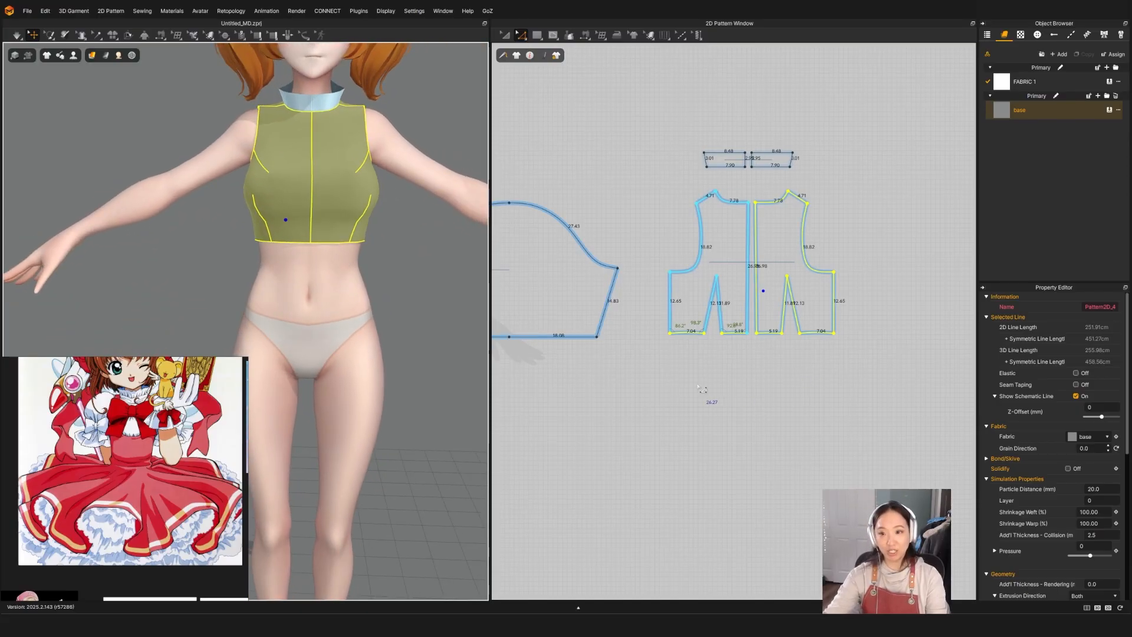
Lower all the front and back hem edges together until the centre-front edge is about 29.8 cm long, and resimulate the bodice.
right_click_drag(702, 389, 784, 383)
left_click(787, 382)
left_click_drag(827, 321, 734, 408)
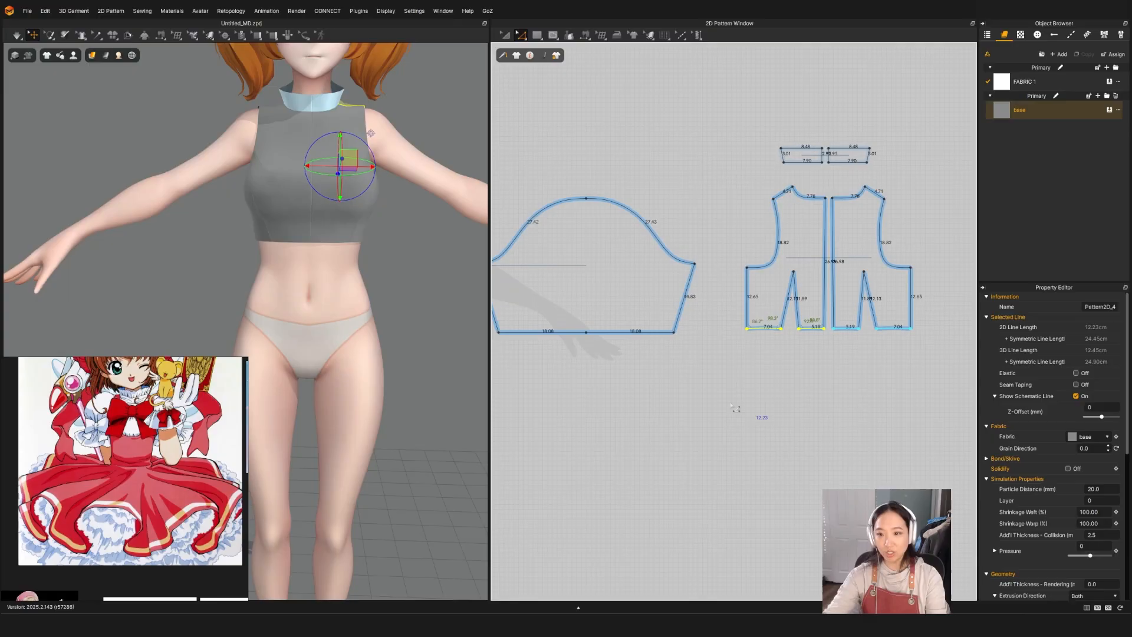
right_click_drag(734, 408, 967, 401)
left_click_drag(723, 341, 642, 313)
scroll(629, 323, "up", 5)
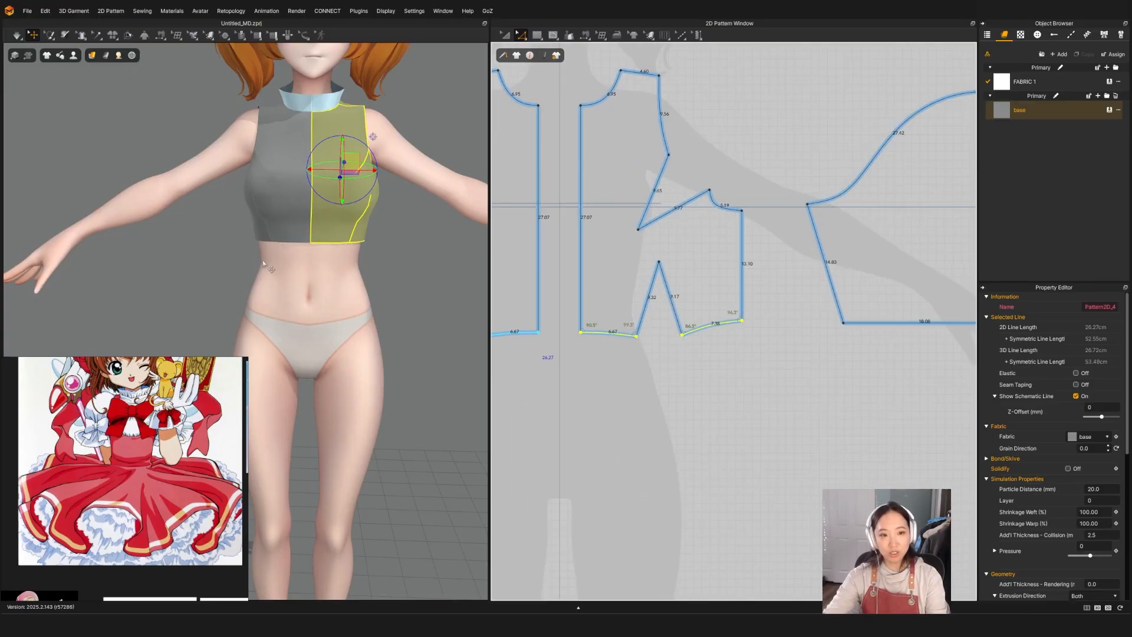
left_click_drag(707, 337, 708, 357)
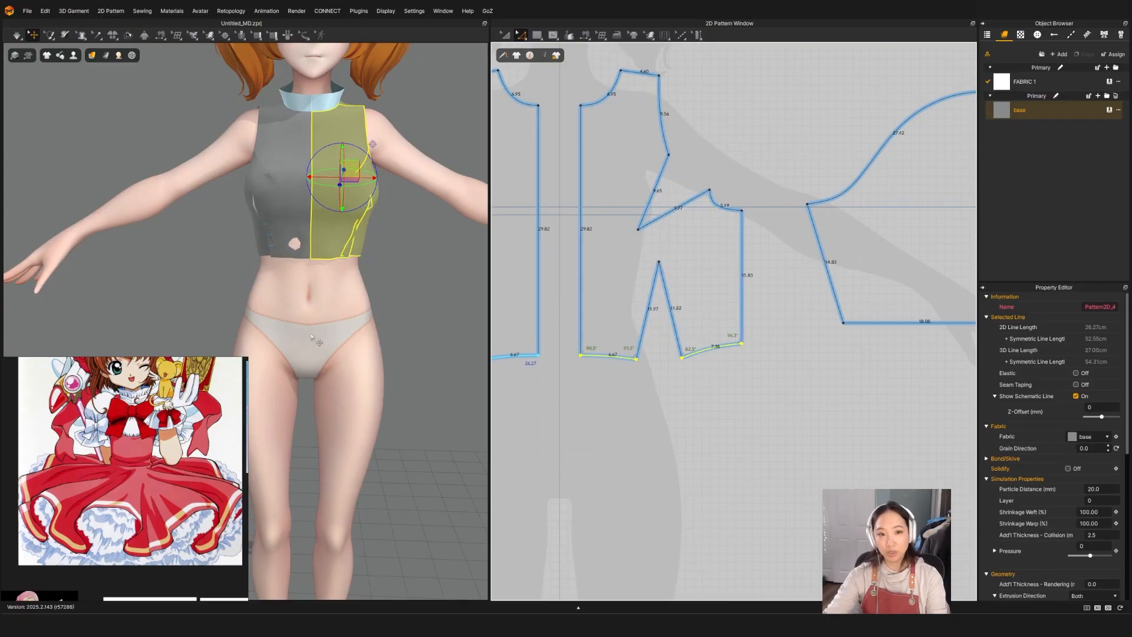
key("a")
key("w")
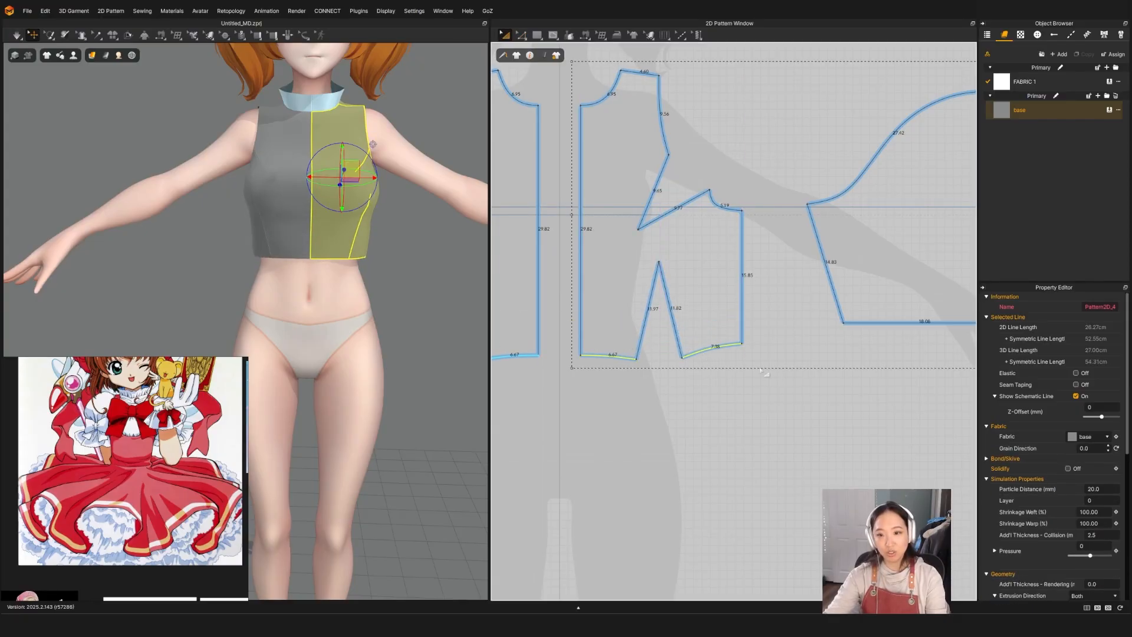
Lower the selected front and back hem edges by about another 0.95 cm and resimulate the lengthened bodice.
key("z")
left_click_drag(720, 358, 721, 366)
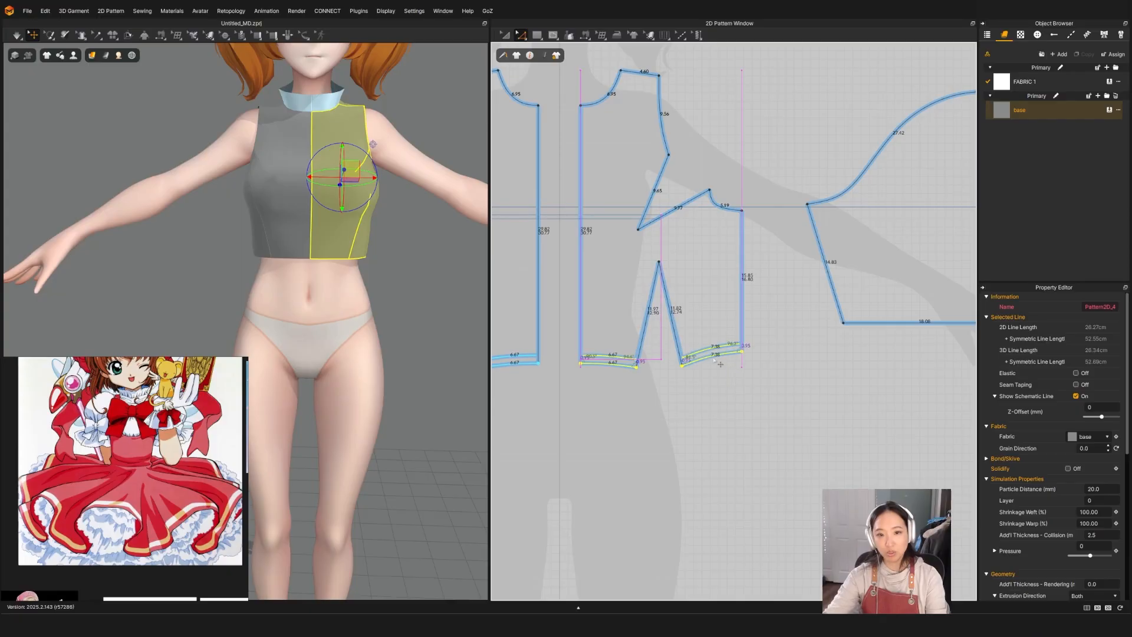
key("a")
key("q")
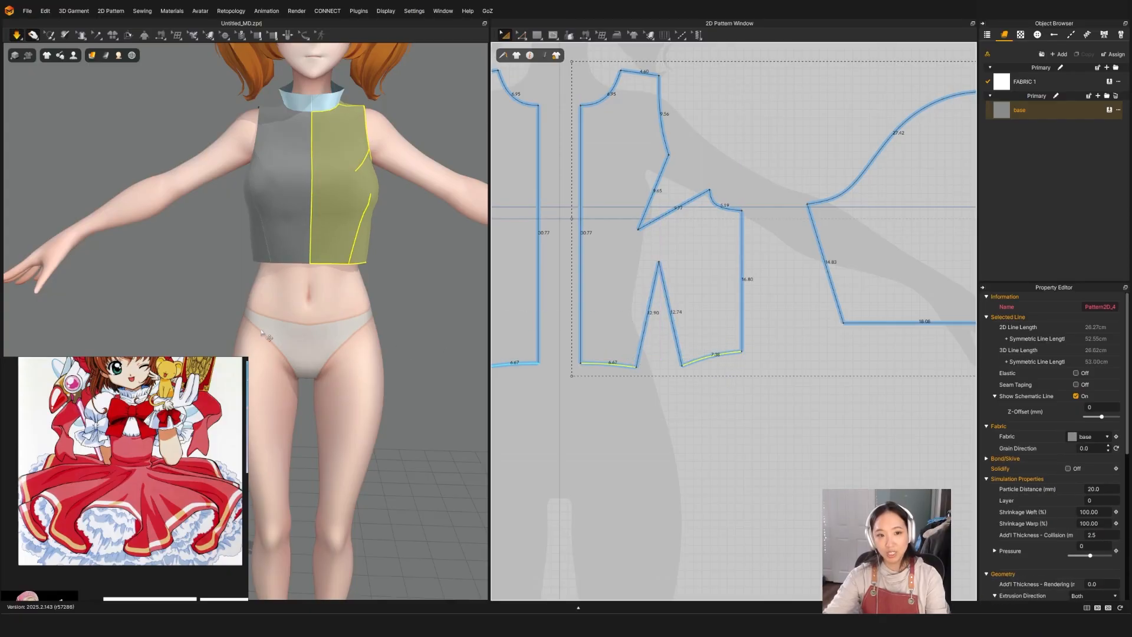
key("w")
Try to move the front panel's lower side-seam corner inward to taper the side.
scroll(684, 362, "up", 3)
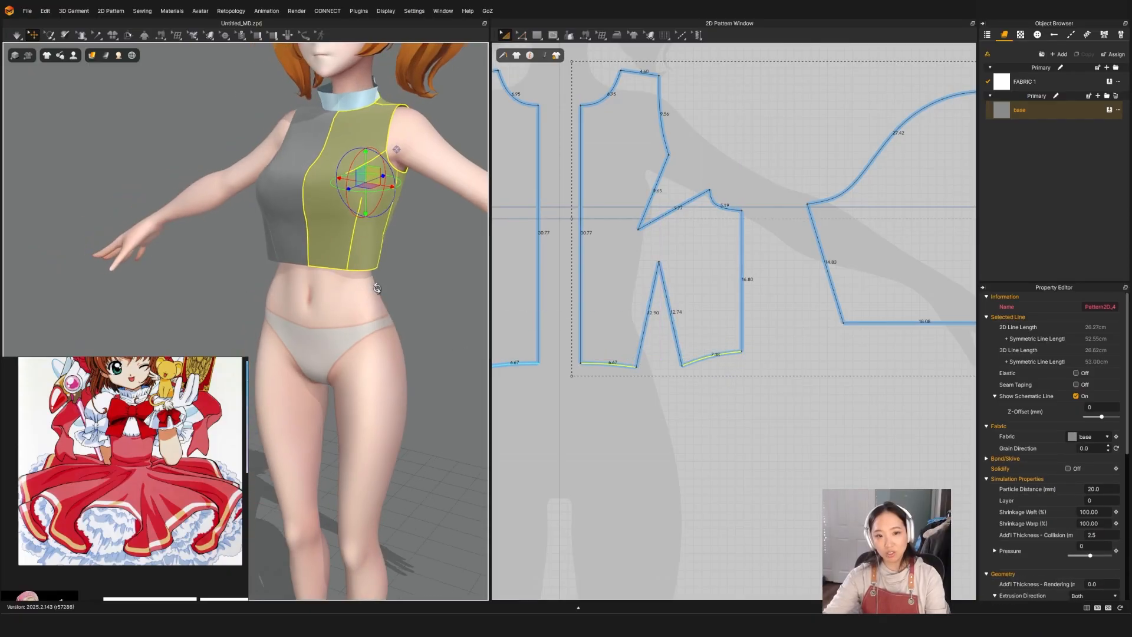
right_click_drag(330, 259, 425, 260)
left_click(726, 368)
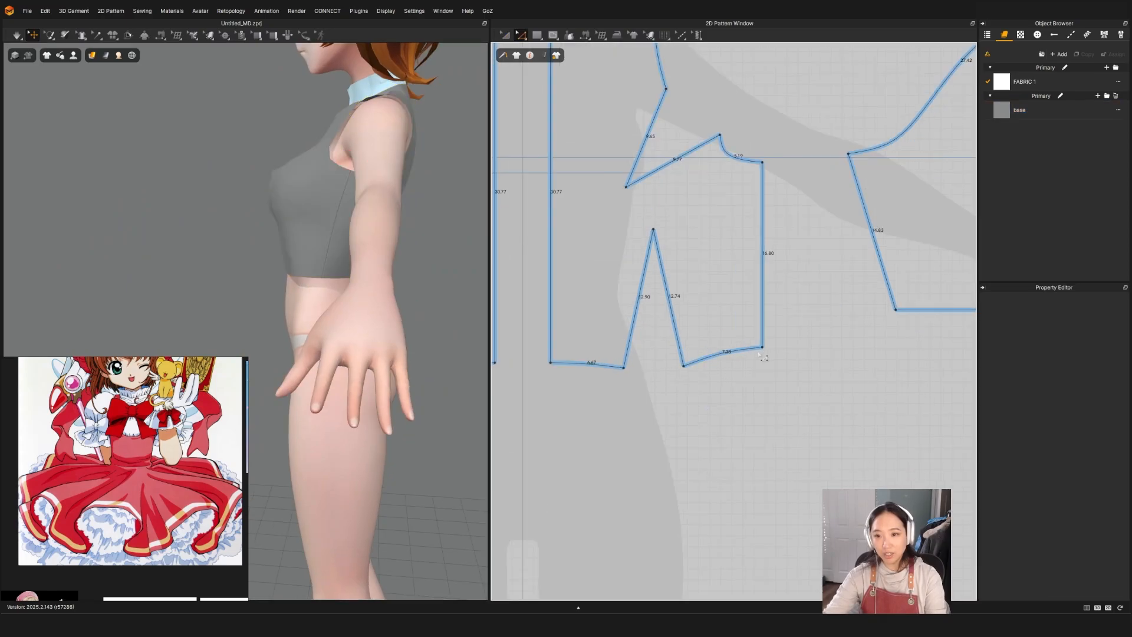
left_click_drag(764, 348, 753, 350)
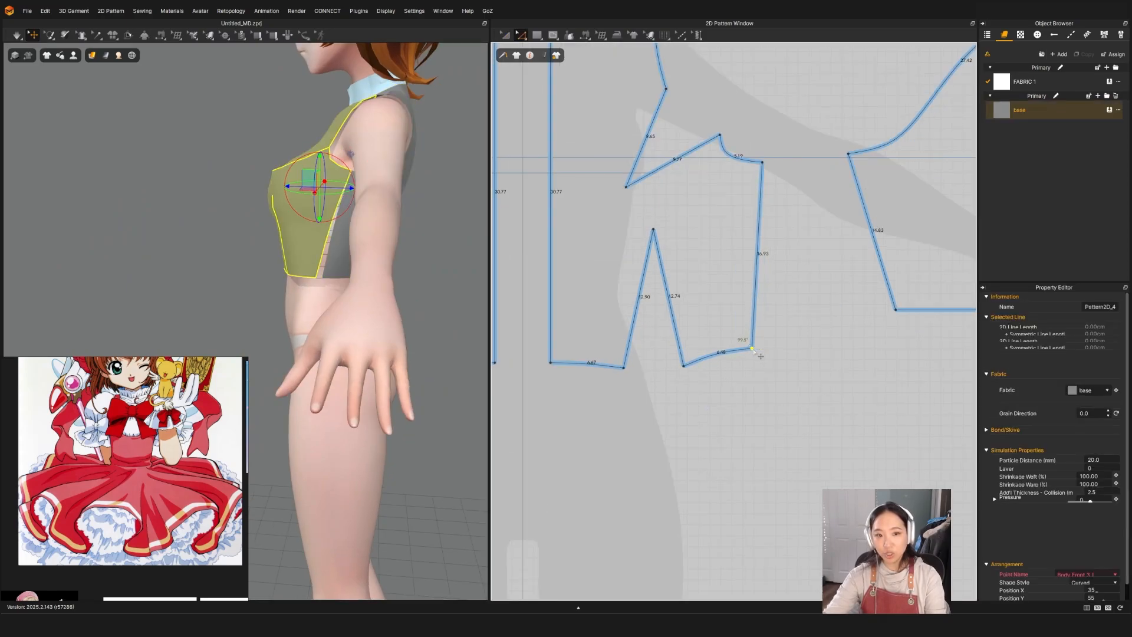
key("ctrl+z")
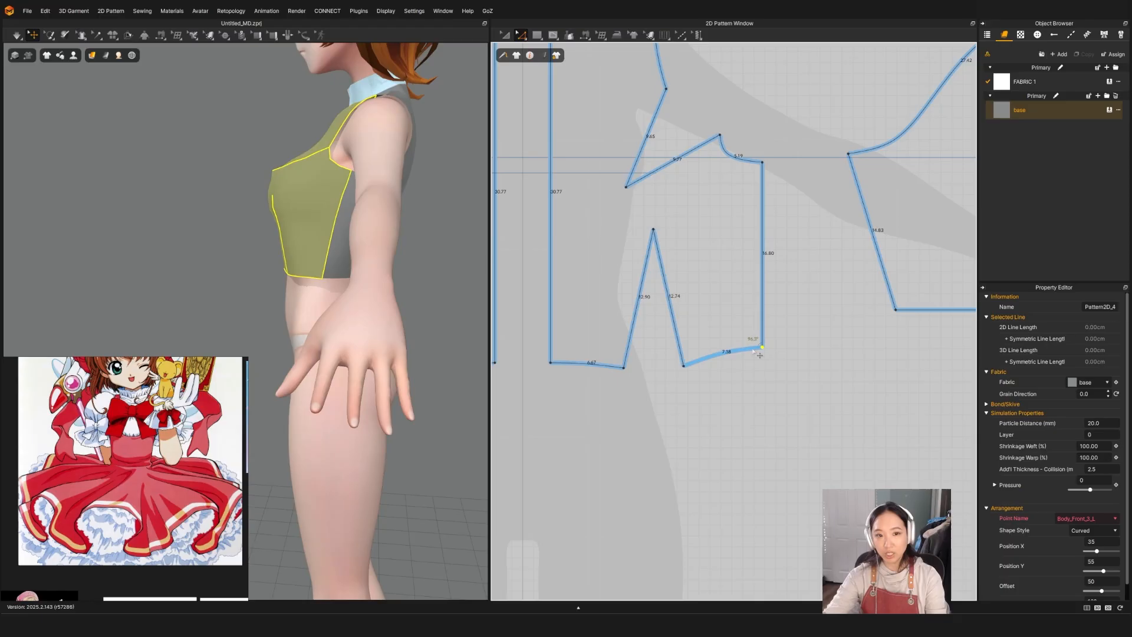
Taper the back panel by moving its lower side-seam corner inward to leave a side seam of about 16.36 cm, and resimulate.
scroll(749, 366, "down", 8)
scroll(731, 387, "up", 7)
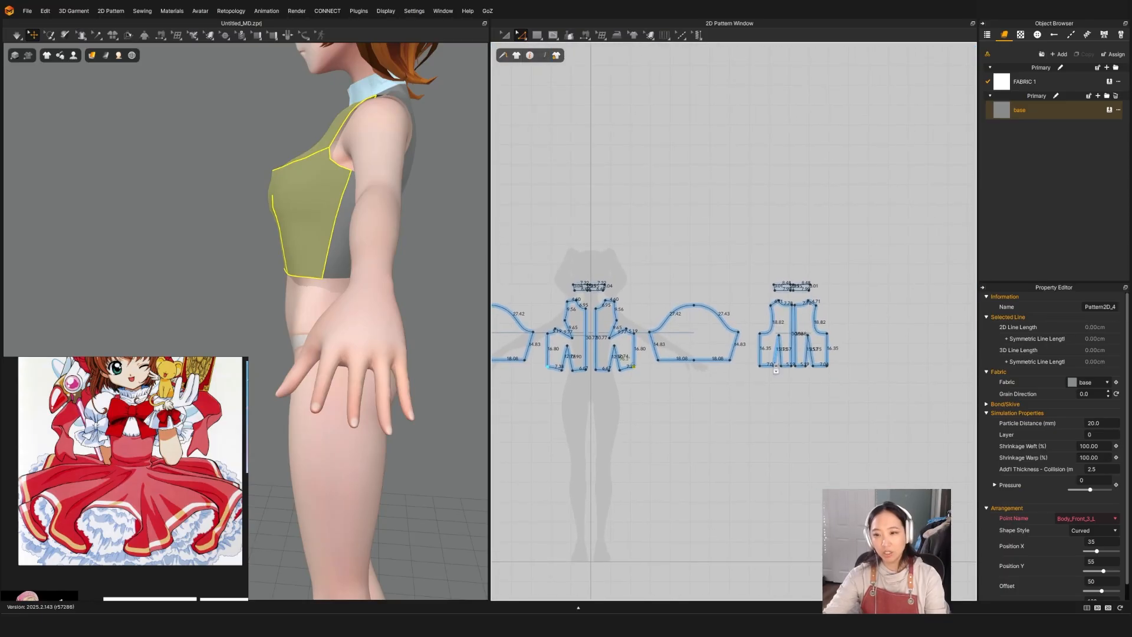
left_click_drag(708, 377, 718, 376)
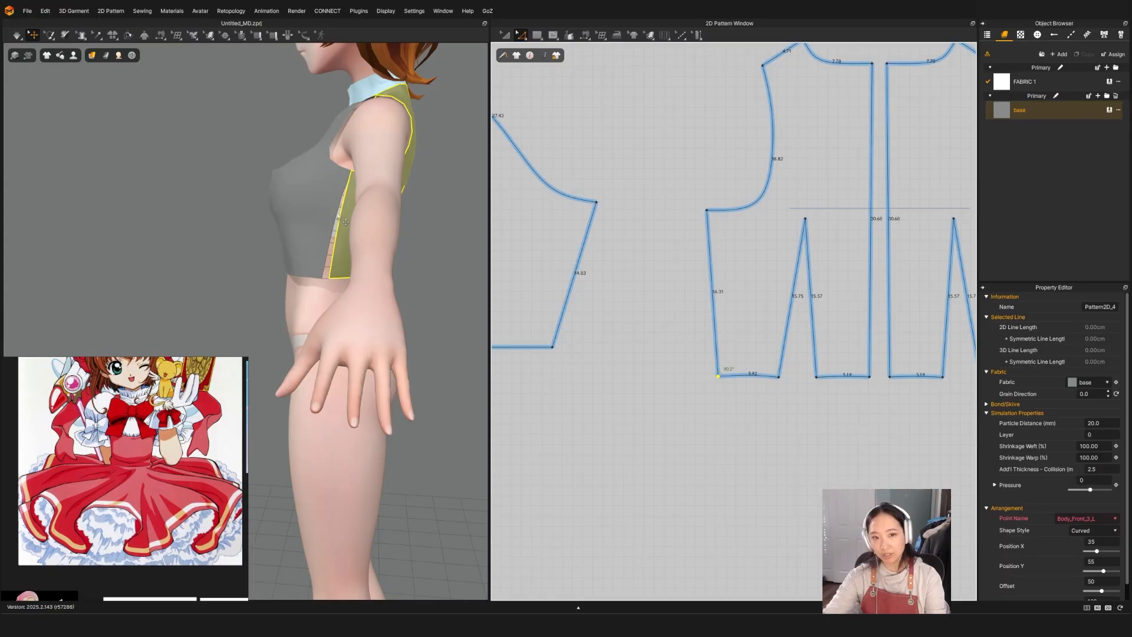
left_click_drag(719, 376, 731, 376)
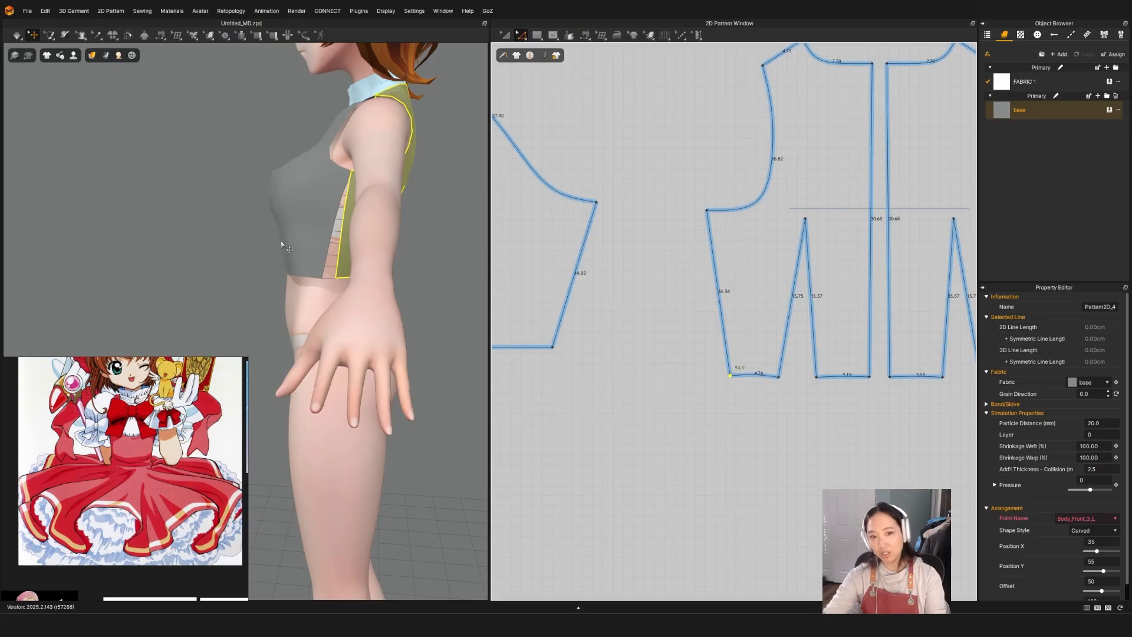
key("2")
key("6")
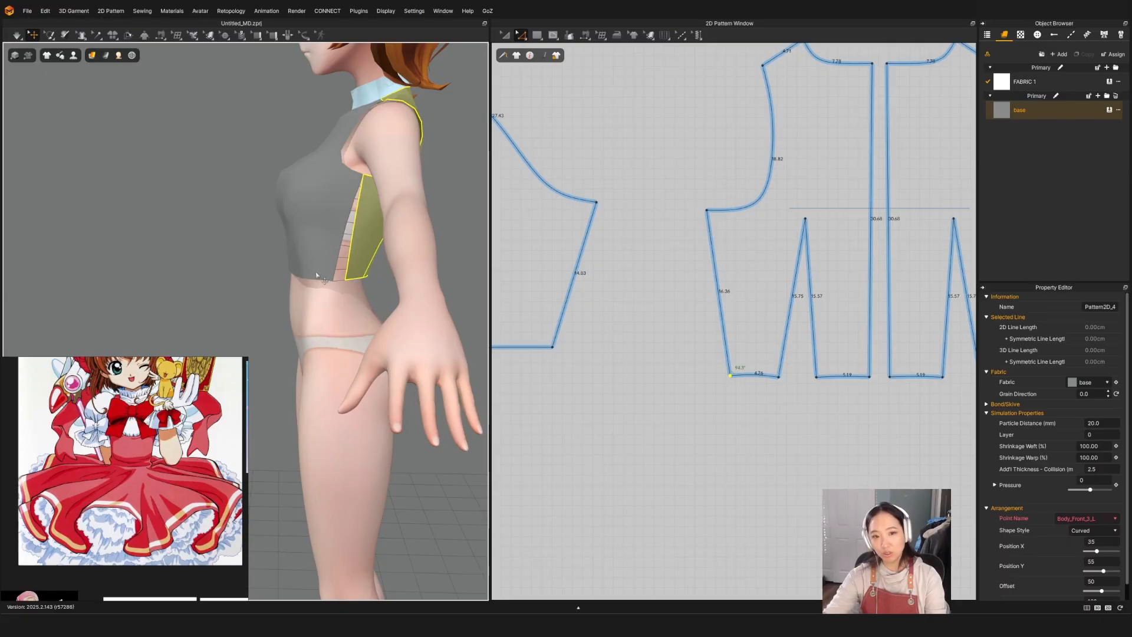
key("q")
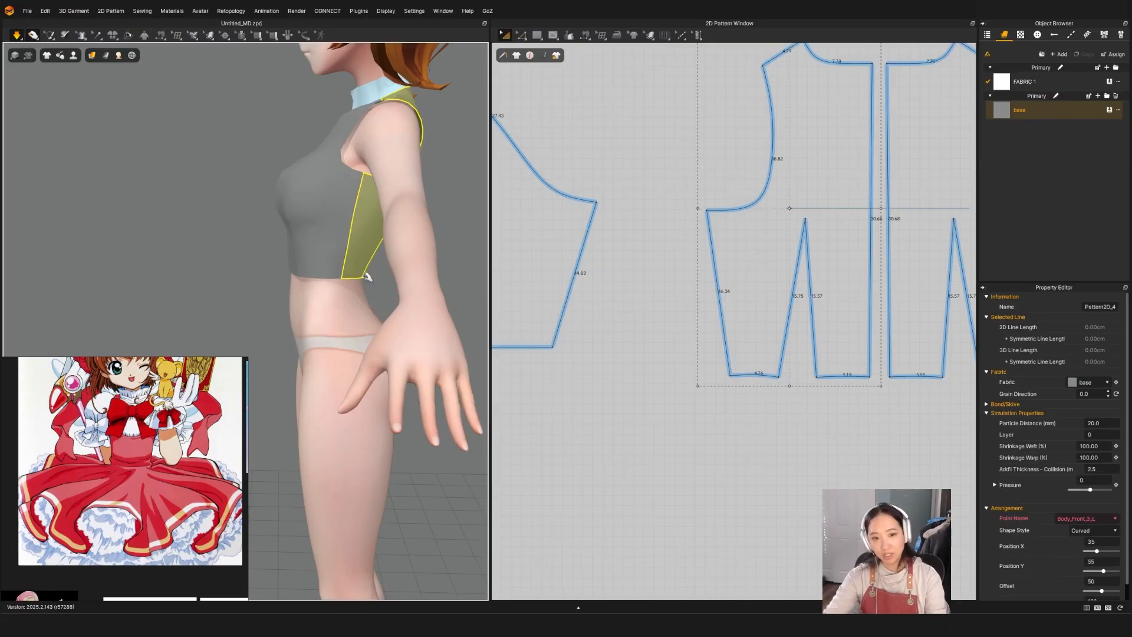
left_click(354, 277)
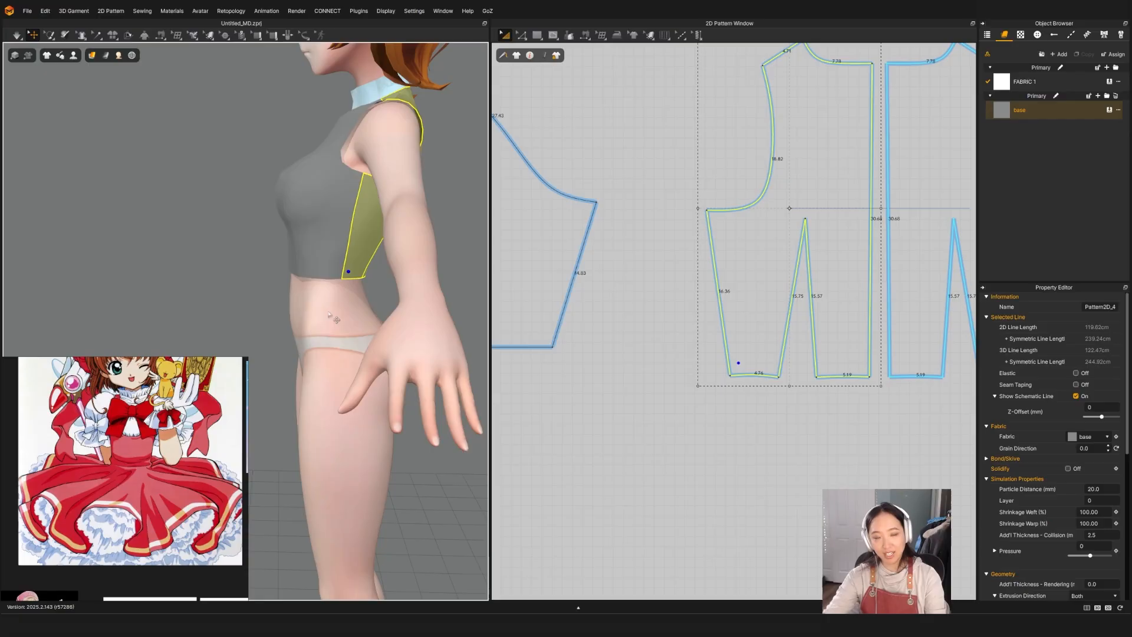
Move the front panel's lower side-seam corner inward and raise it to shorten the side seam to about 16.49 cm, and resimulate.
key("2")
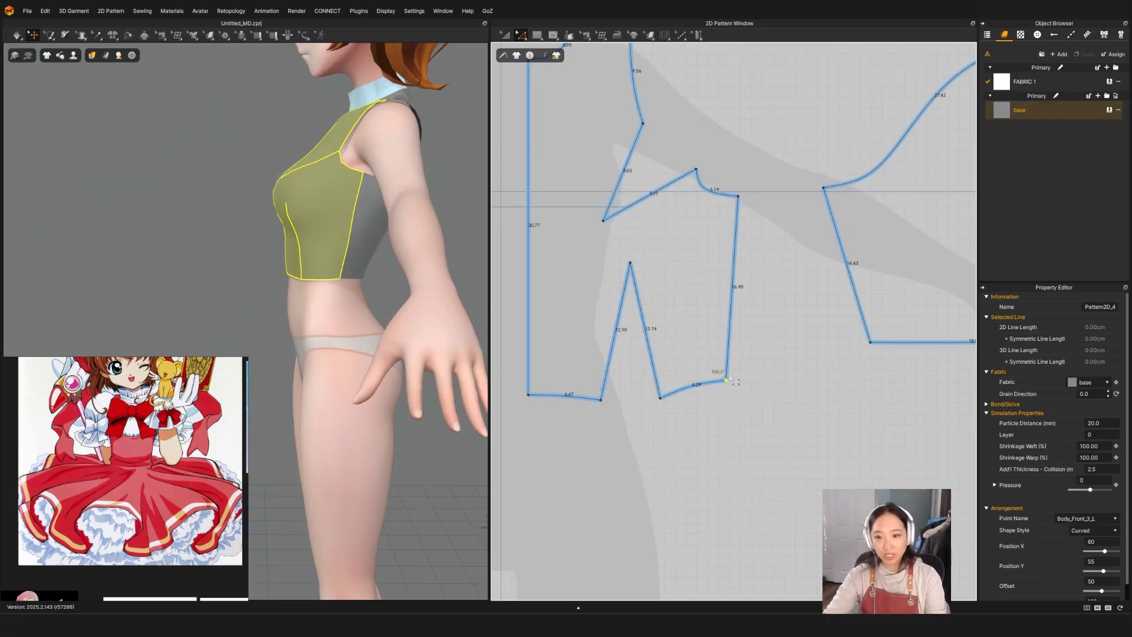
scroll(720, 395, "down", 5)
key("b")
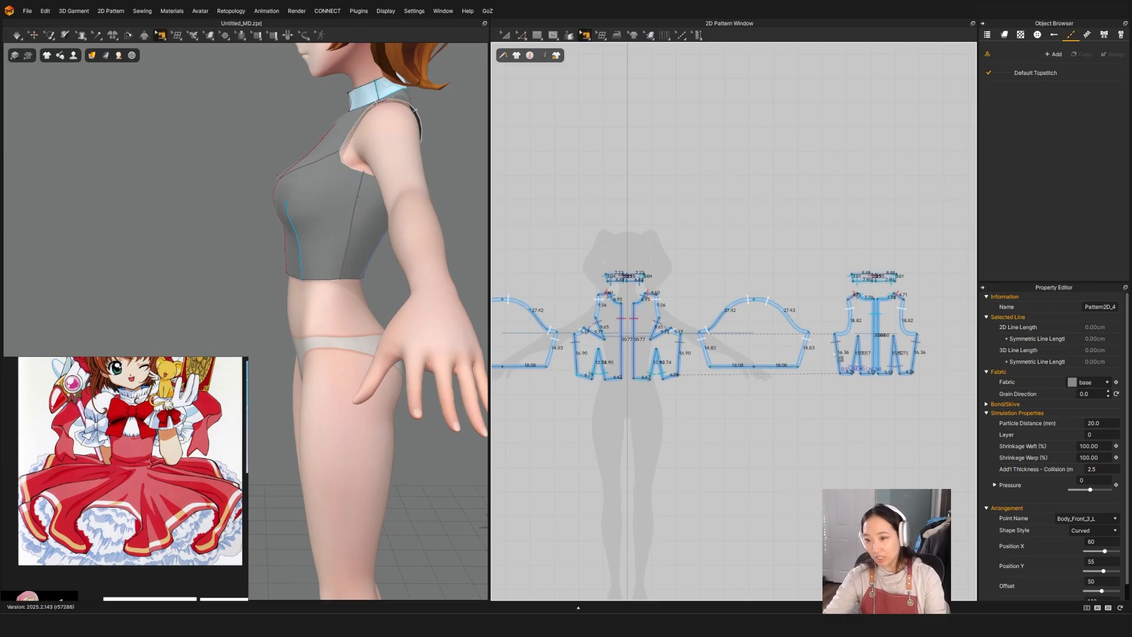
scroll(656, 369, "up", 5)
key("a")
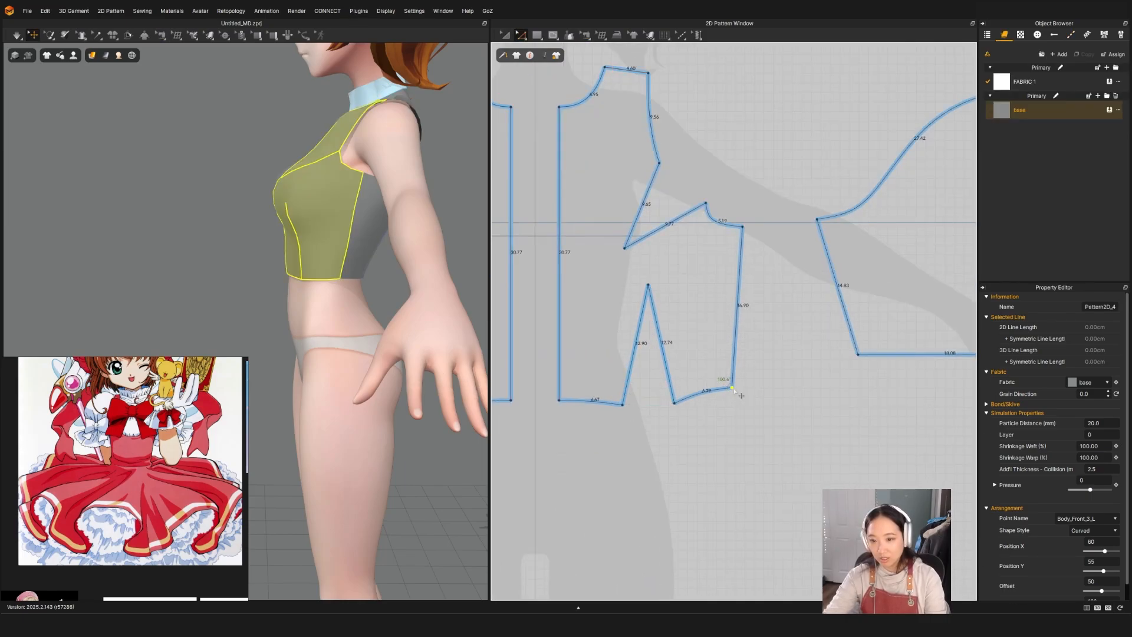
left_click_drag(733, 388, 732, 385)
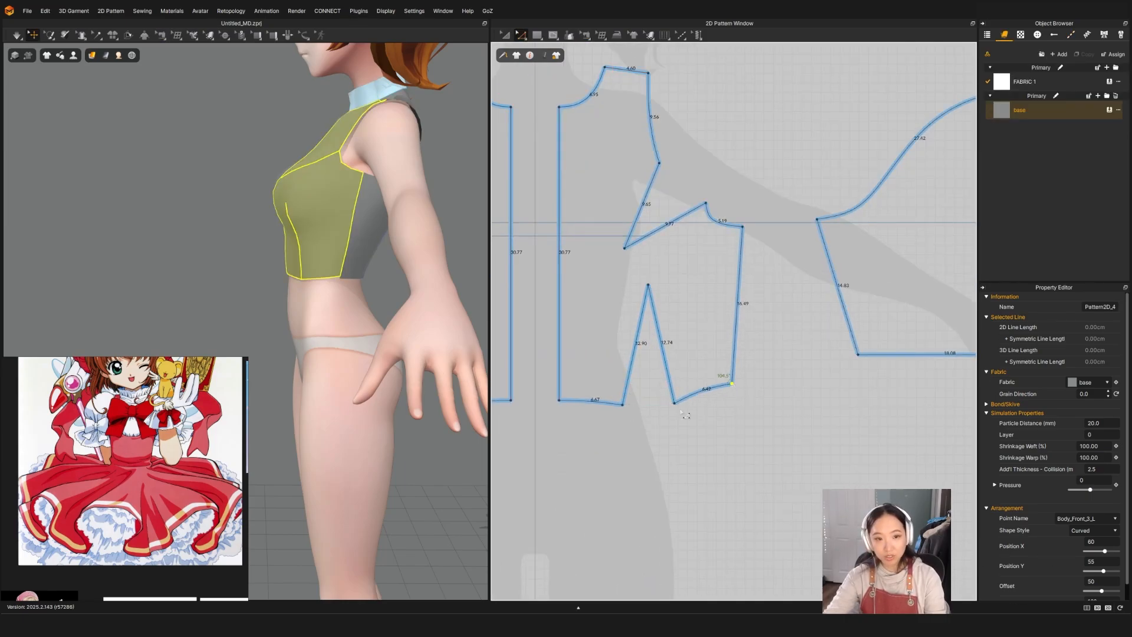
key("a")
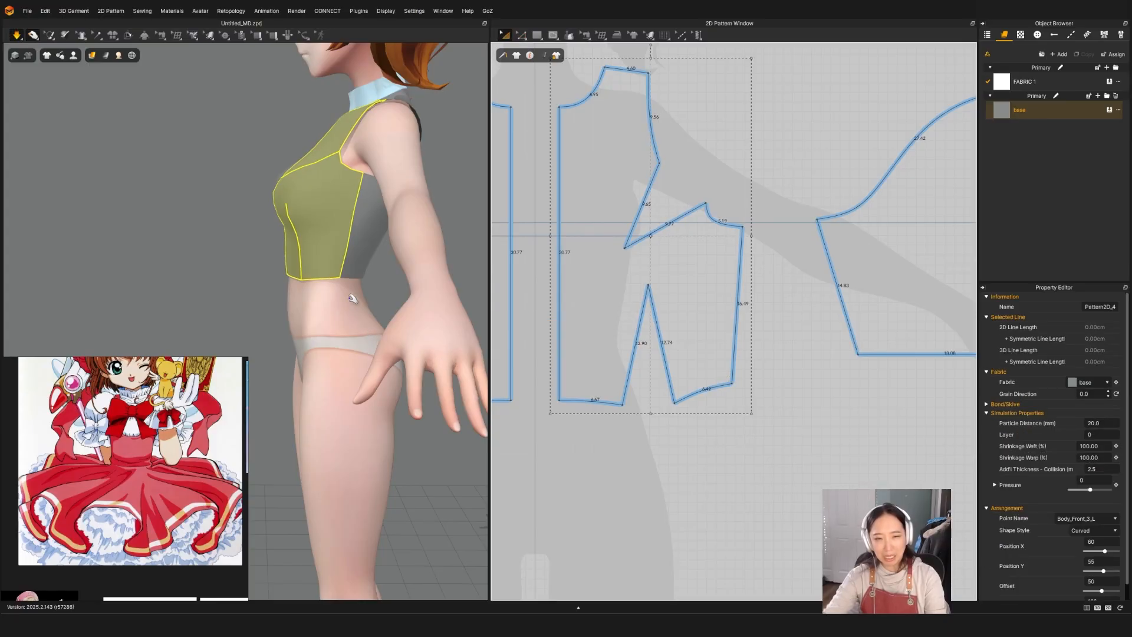
key("space")
Select the front and back lower side-seam corners together and lower them slightly, making the back side seam about 16.89 cm long.
mouse_move(266, 298)
right_mouse_down()
mouse_move(345, 298)
mouse_move(260, 300)
right_mouse_up()
key("z")
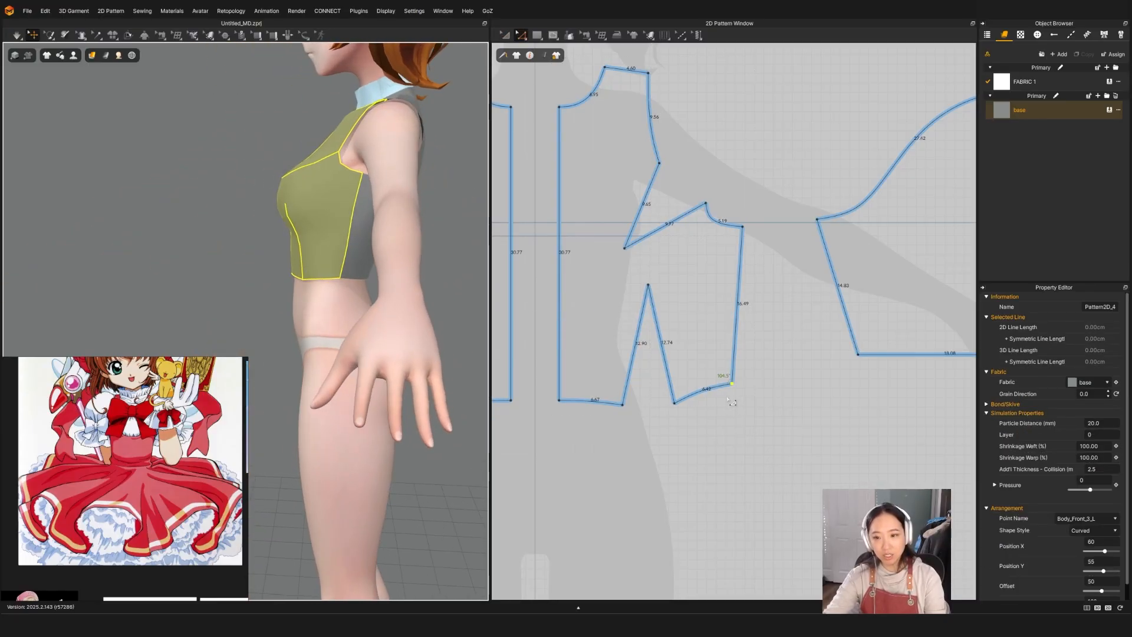
scroll(797, 425, "down", 5)
scroll(790, 398, "up", 2)
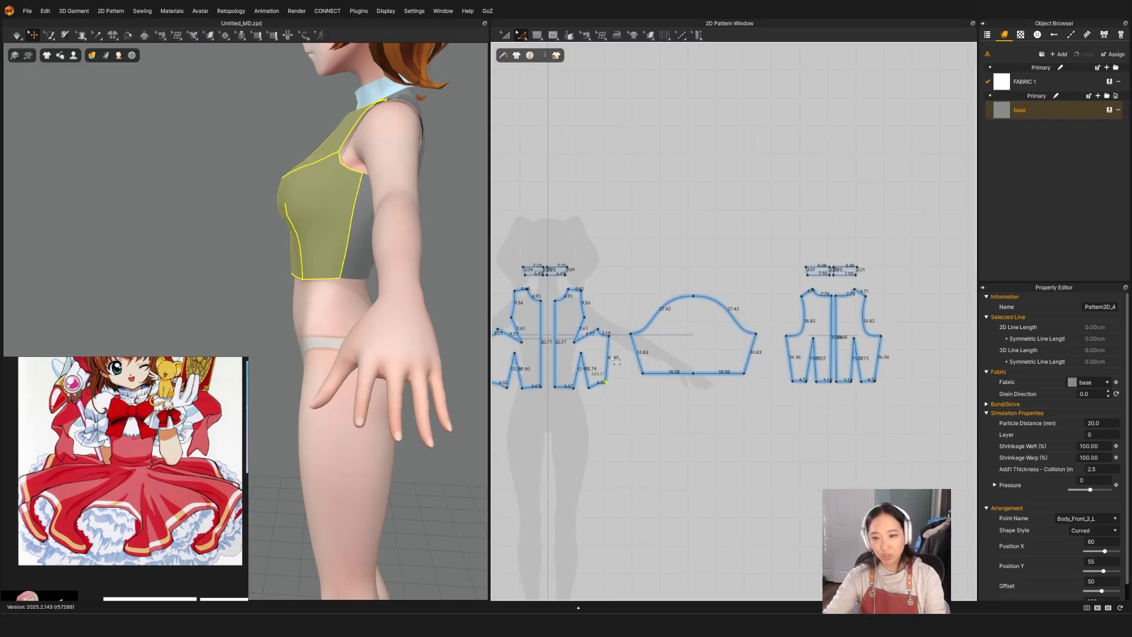
left_click(793, 382)
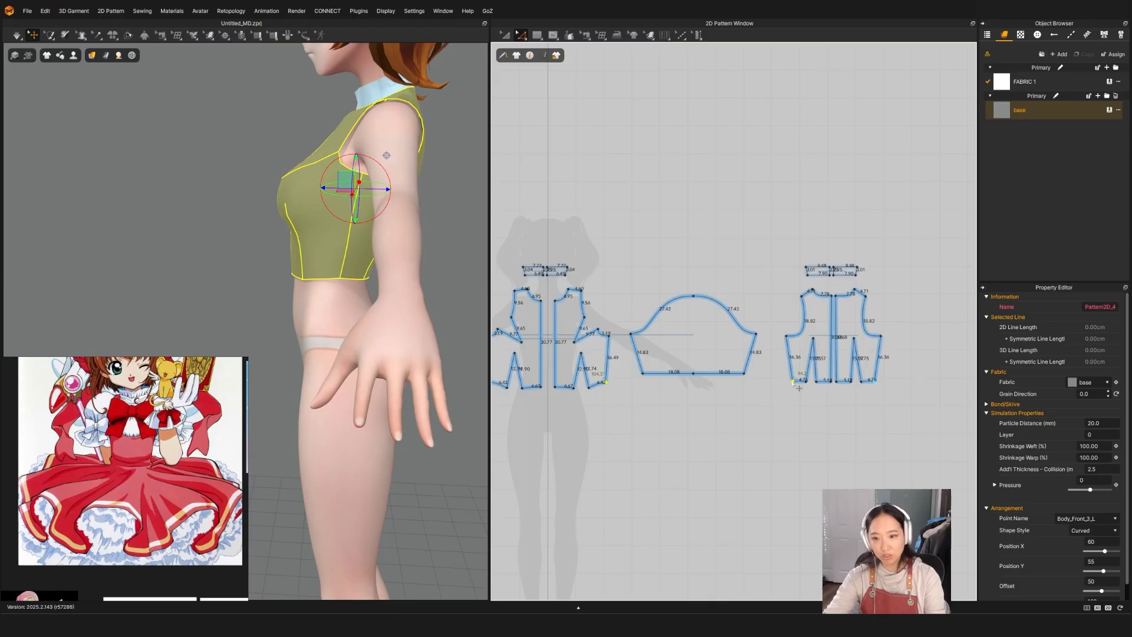
left_click_drag(800, 389, 799, 392)
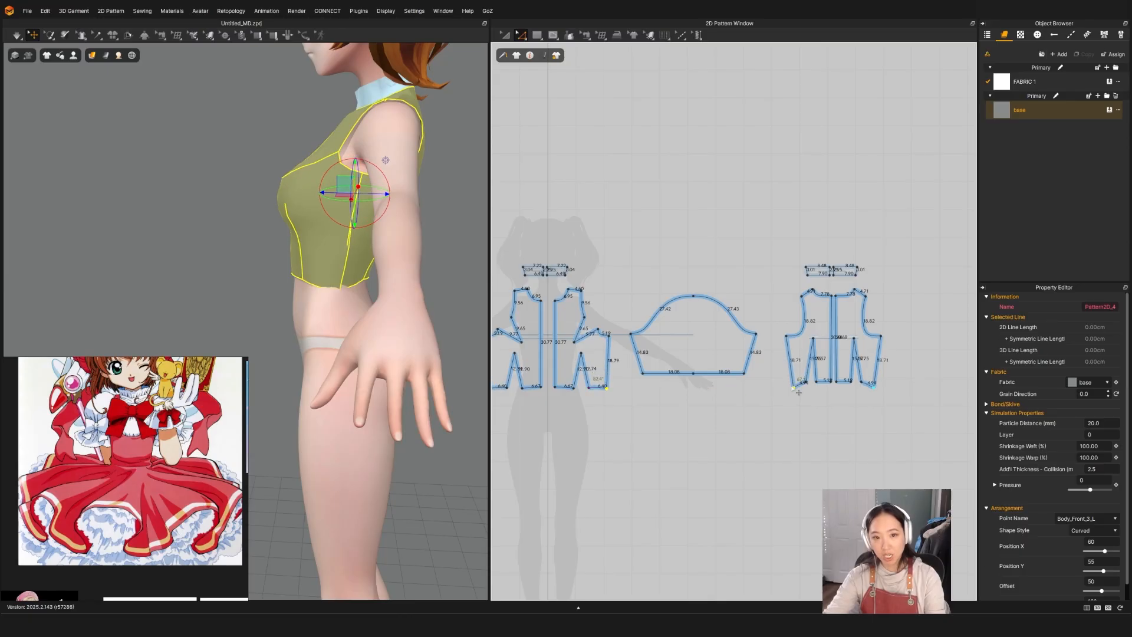
scroll(805, 369, "up", 5)
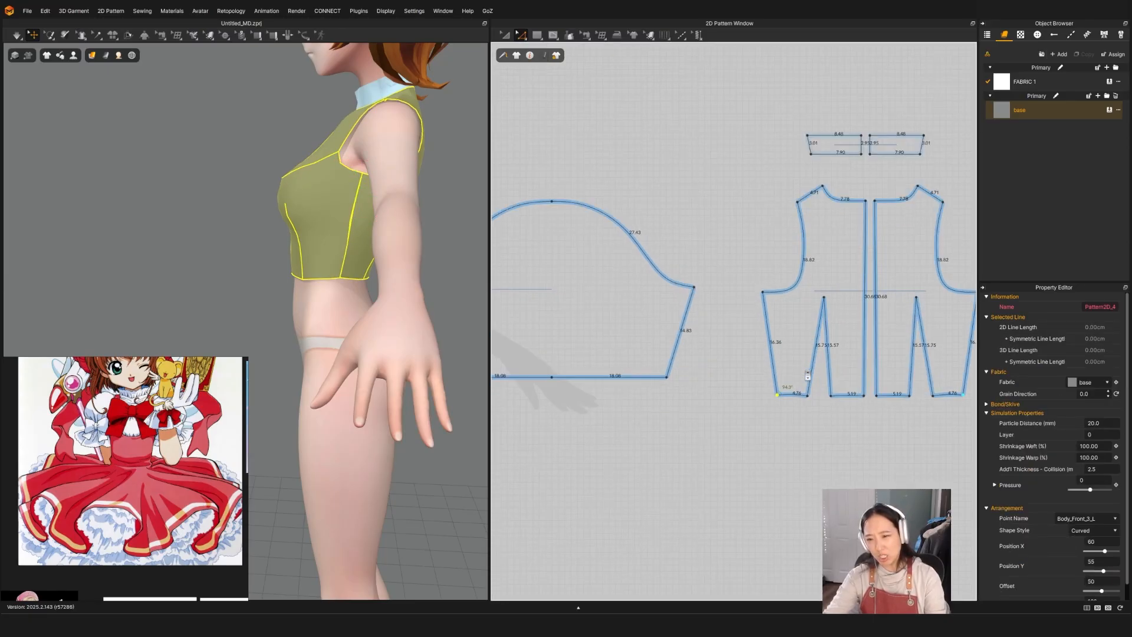
left_click_drag(769, 403, 769, 407)
scroll(775, 413, "up", 6)
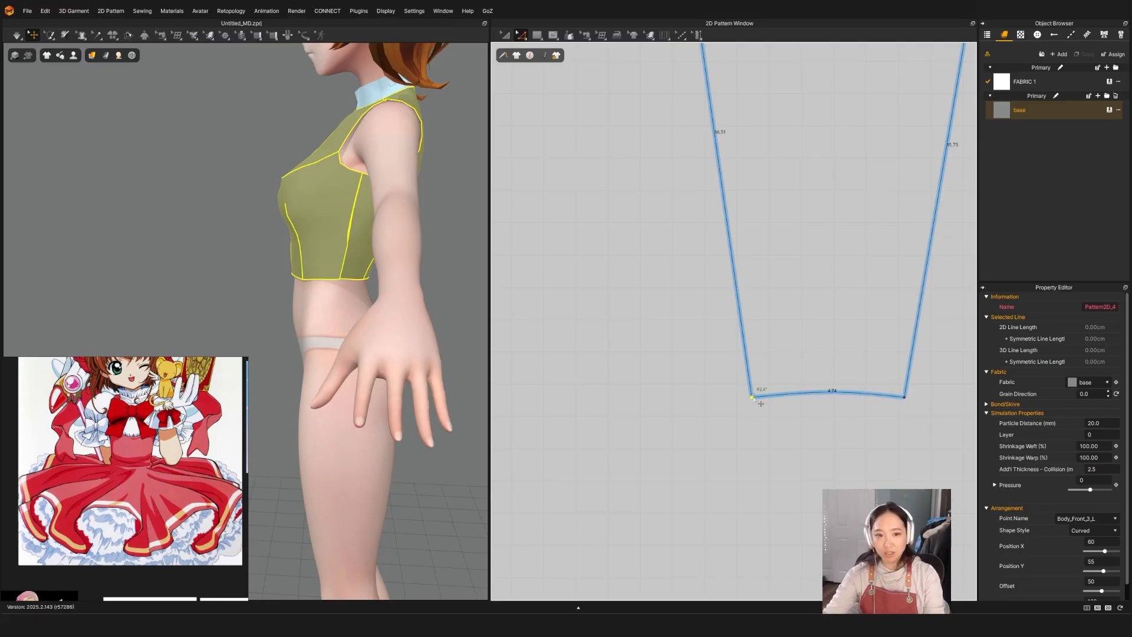
left_click_drag(761, 404, 753, 410)
scroll(771, 414, "down", 5)
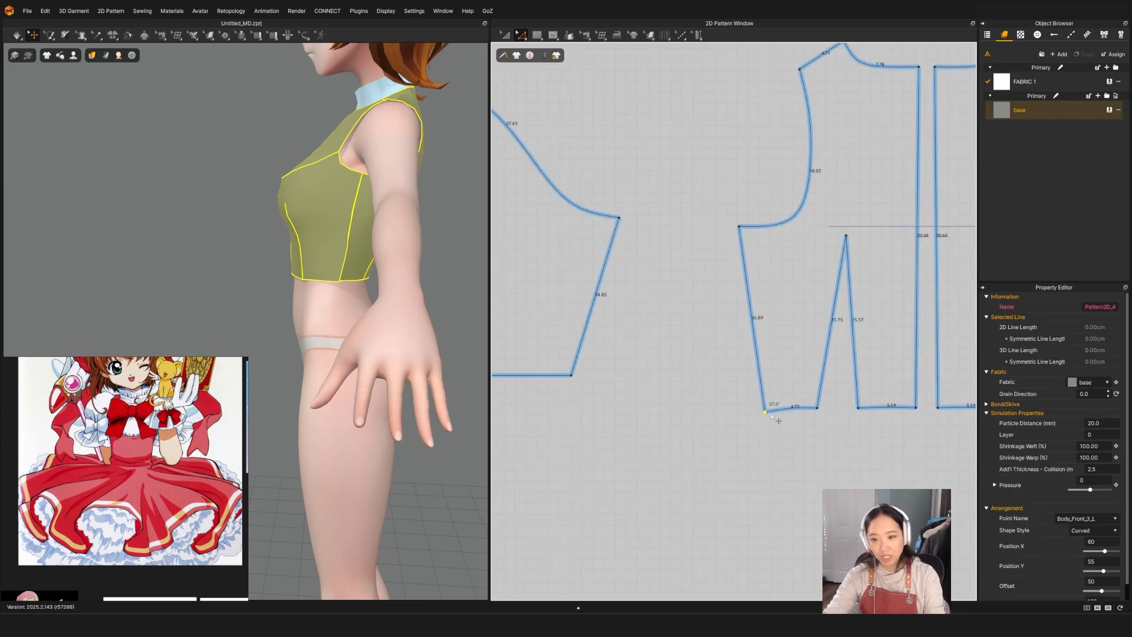
Resimulate the bodice and inspect the adjusted side hem on the avatar.
key("a")
key("ctrl+a")
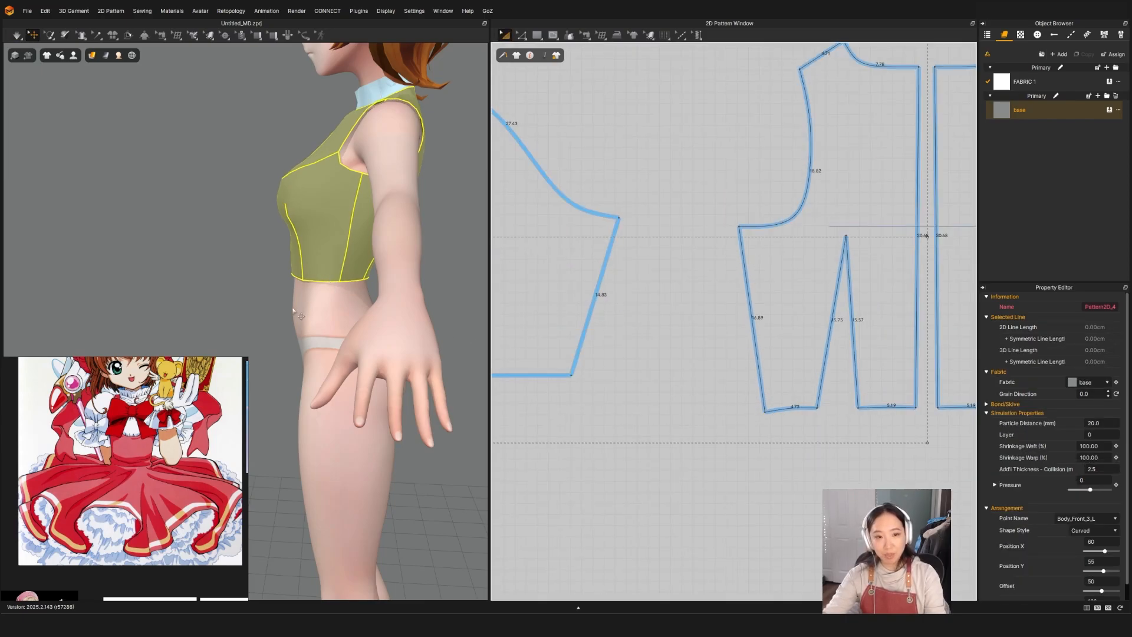
mouse_move(300, 316)
right_mouse_down()
mouse_move(387, 295)
mouse_move(296, 301)
right_mouse_up()
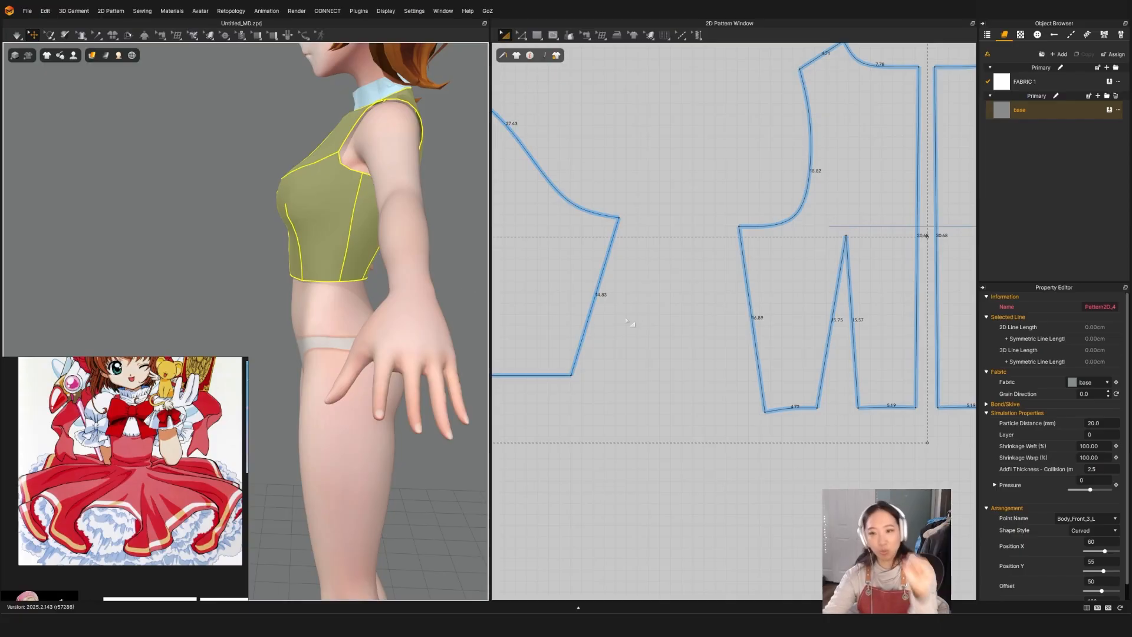
right_click_drag(287, 312, 265, 278)
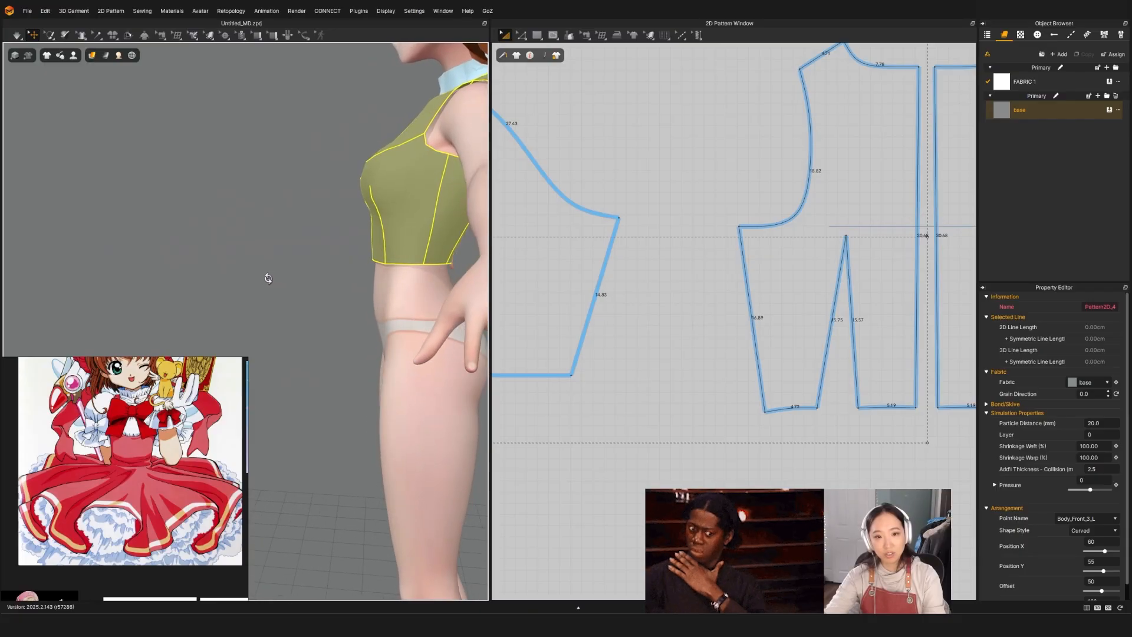
Raise the two hem corners of the front waist dart slightly to flatten the front hem, and resimulate.
scroll(758, 391, "down", 10)
scroll(731, 407, "up", 10)
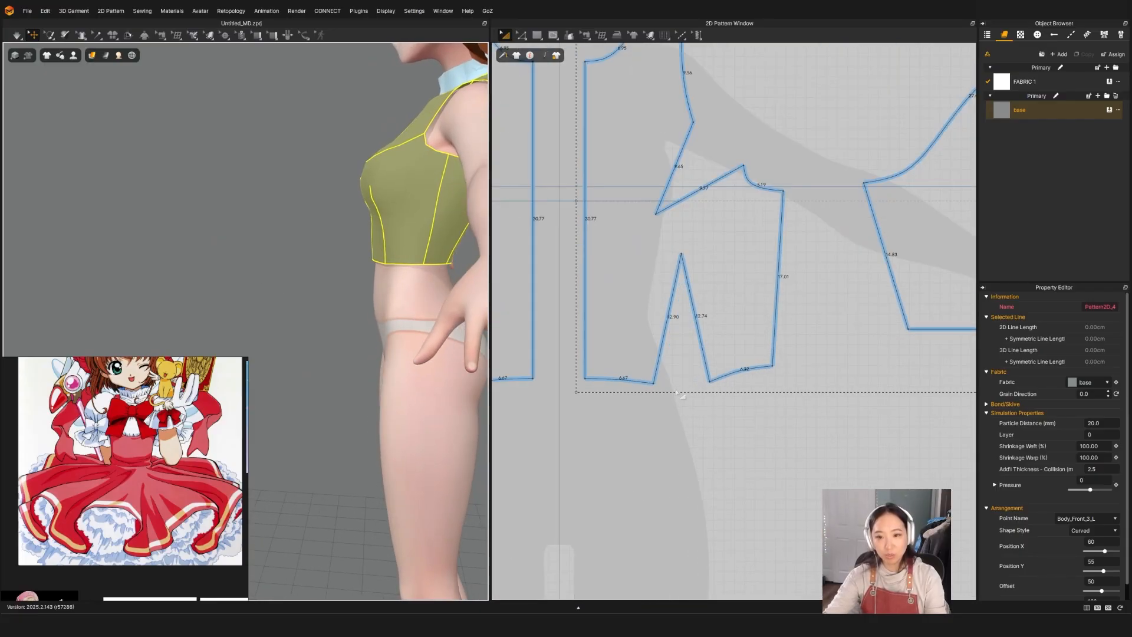
left_click_drag(730, 413, 659, 387)
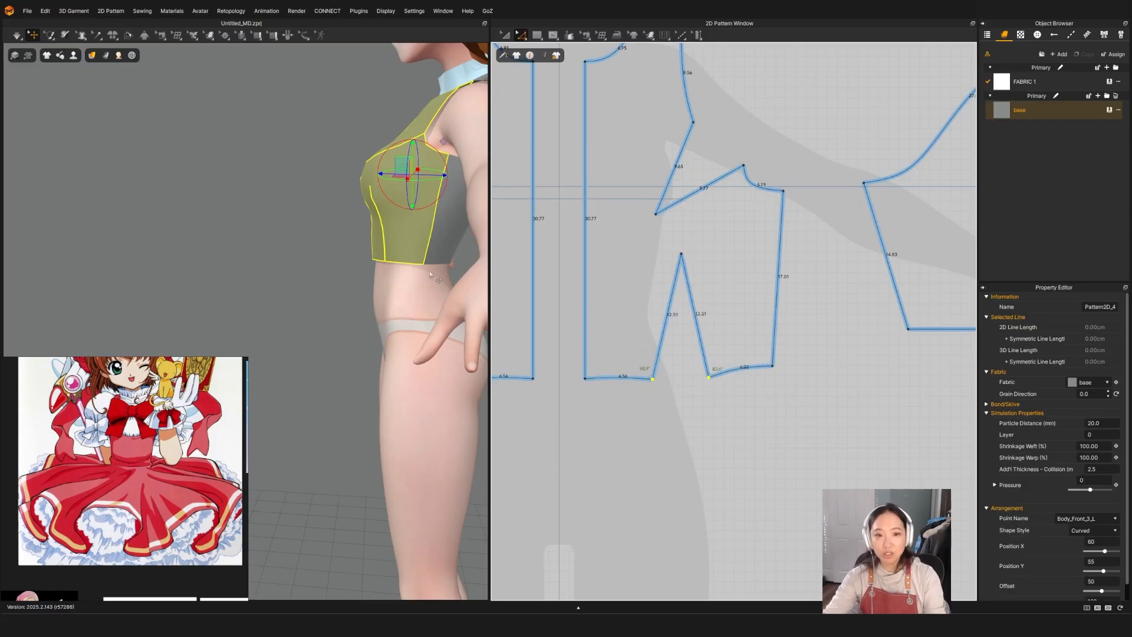
key("a")
Raise the midpoint of the back hem segment between the waist dart and centre back into a shallow upward curve, and resimulate.
right_click_drag(393, 290, 338, 286)
middle_click_drag(466, 286, 313, 286)
left_click(292, 271)
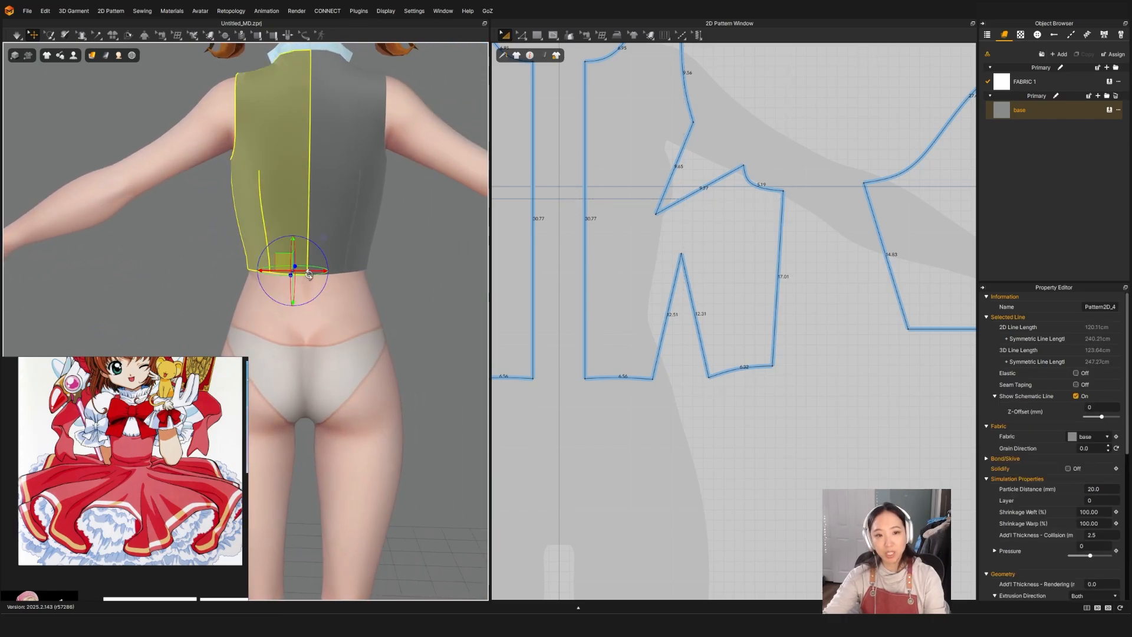
scroll(651, 308, "down", 5)
scroll(961, 323, "up", 6)
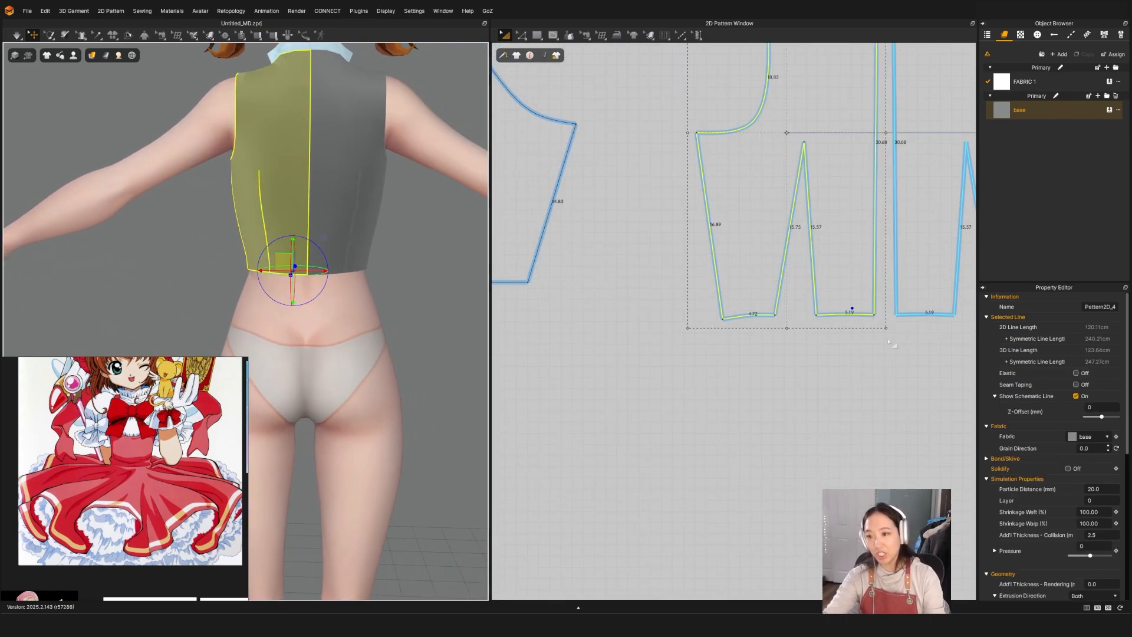
left_click(824, 348)
key("z")
scroll(789, 299, "up", 3)
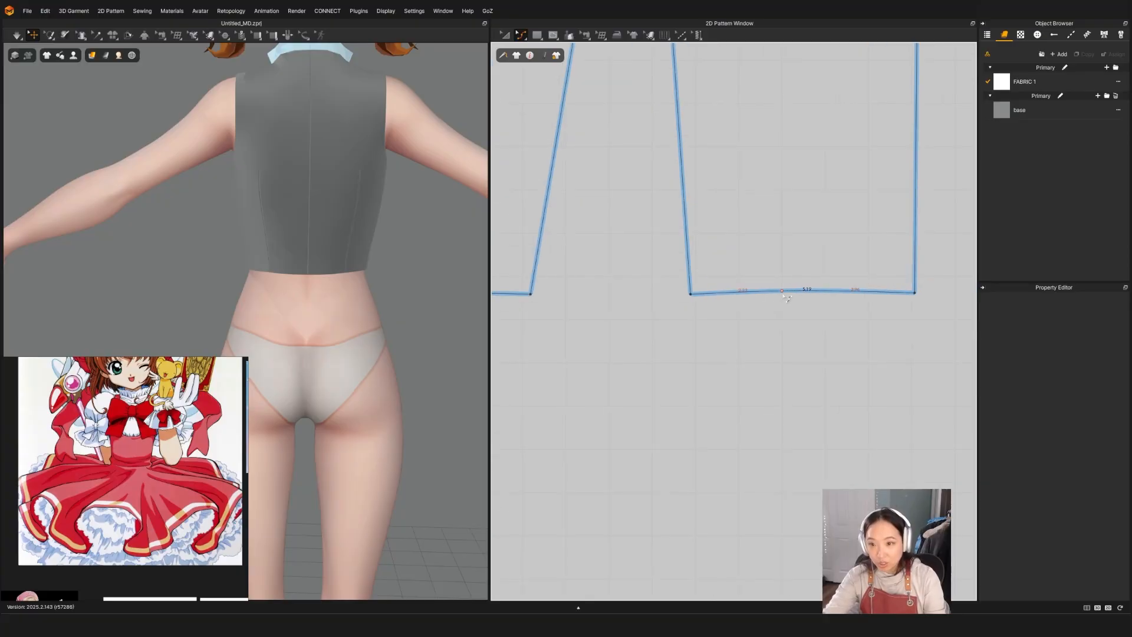
left_click(783, 291)
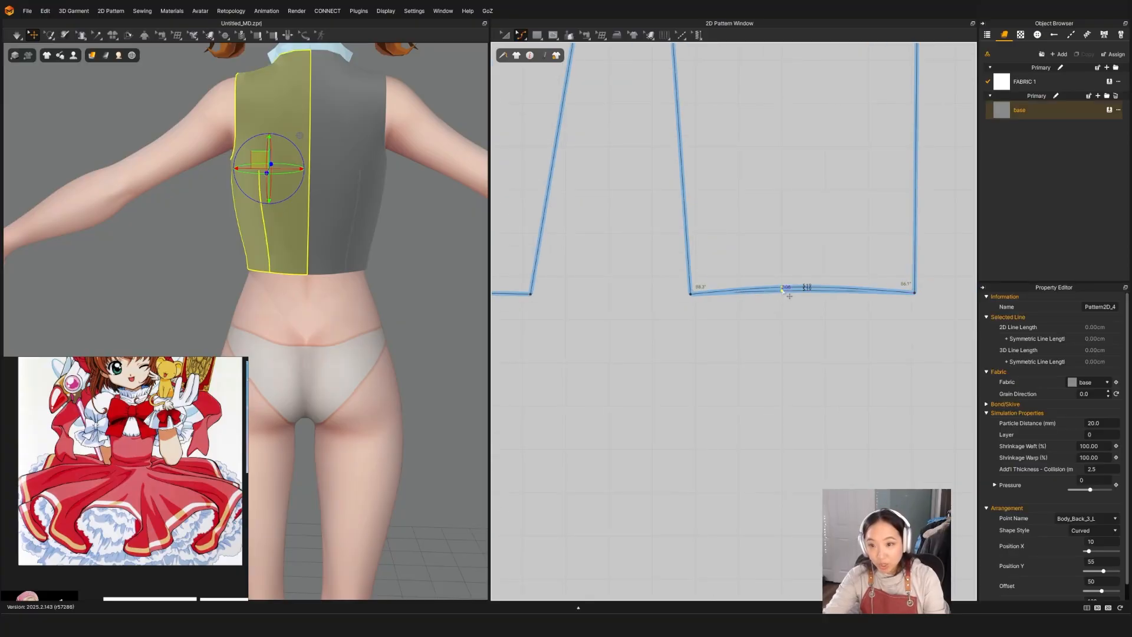
left_click_drag(782, 289, 782, 287)
key("a")
key("space")
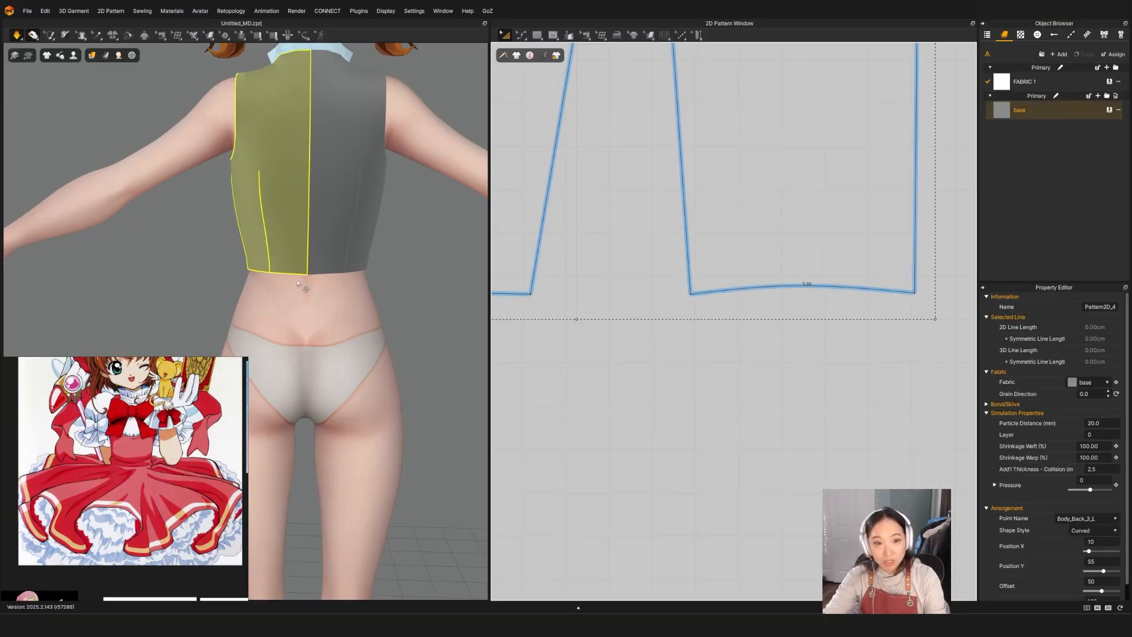
key("space")
mouse_move(294, 323)
right_mouse_down()
mouse_move(344, 321)
mouse_move(277, 323)
right_mouse_up()
Lower that back hem curve's midpoint slightly to about 5.19 cm of hem length, and resimulate the bodice.
left_click(830, 306)
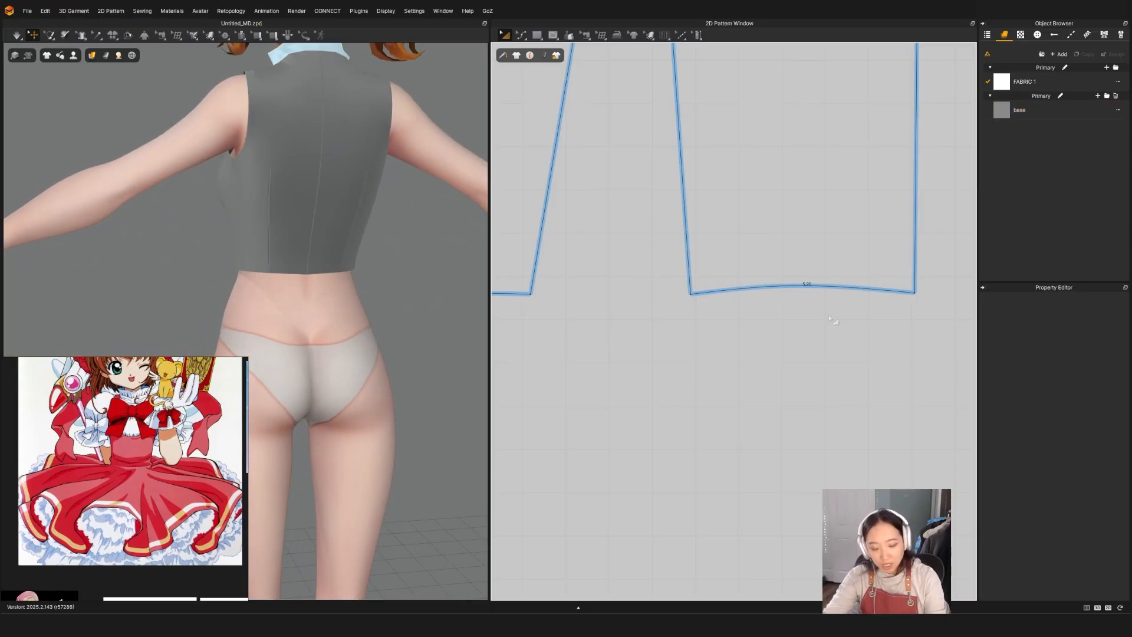
key("z")
scroll(830, 291, "up", 2)
left_click(769, 286)
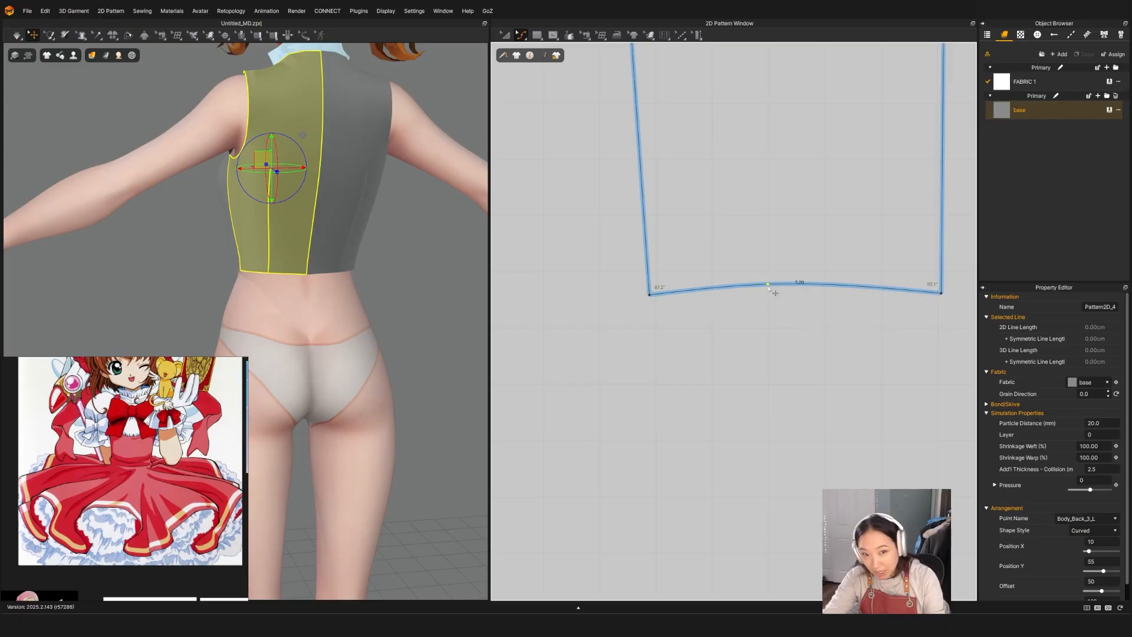
left_click_drag(769, 287, 769, 288)
key("a")
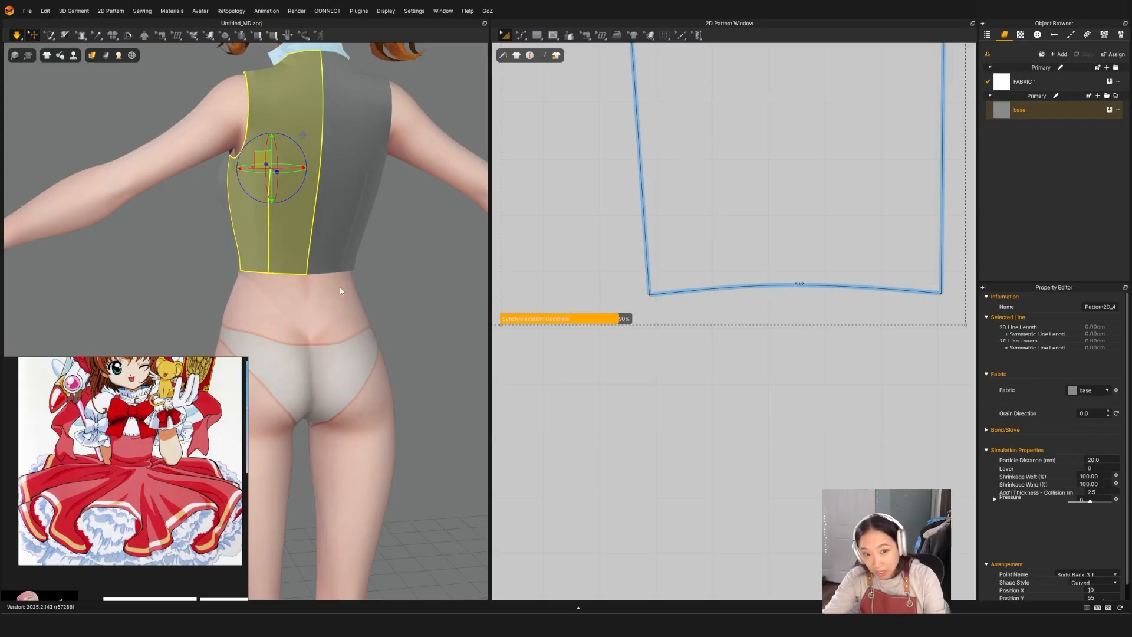
Select all the front and back bodice panels on the avatar and freeze them.
right_click_drag(374, 275, 171, 284)
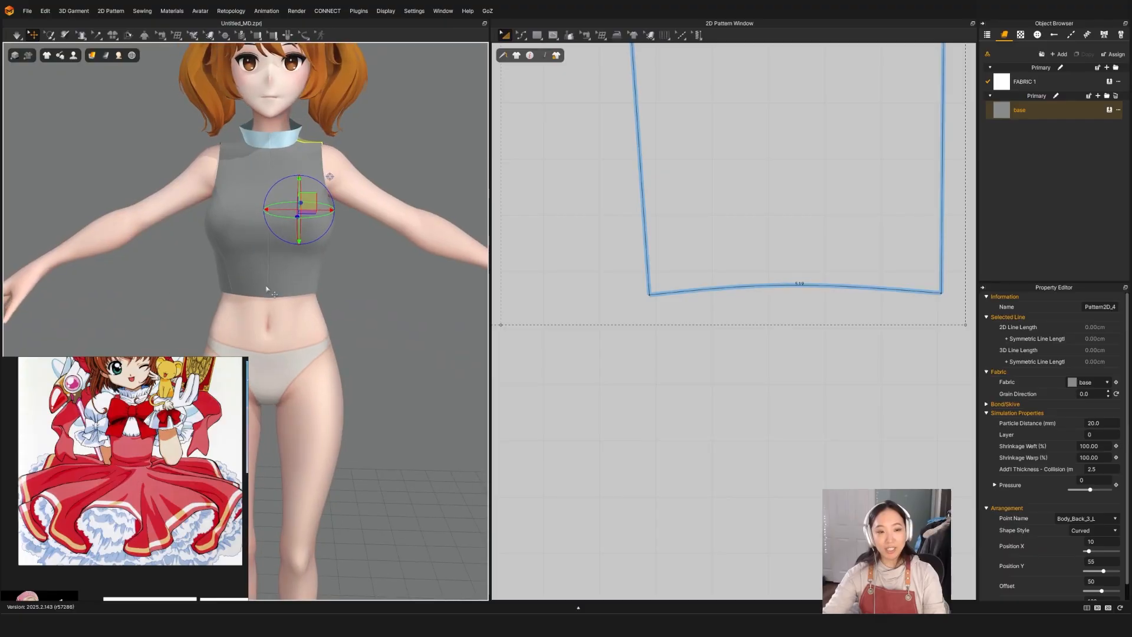
left_click(242, 288, "shift")
left_click(309, 268, "shift")
right_click_drag(408, 304, 224, 279)
left_click(219, 278, "shift")
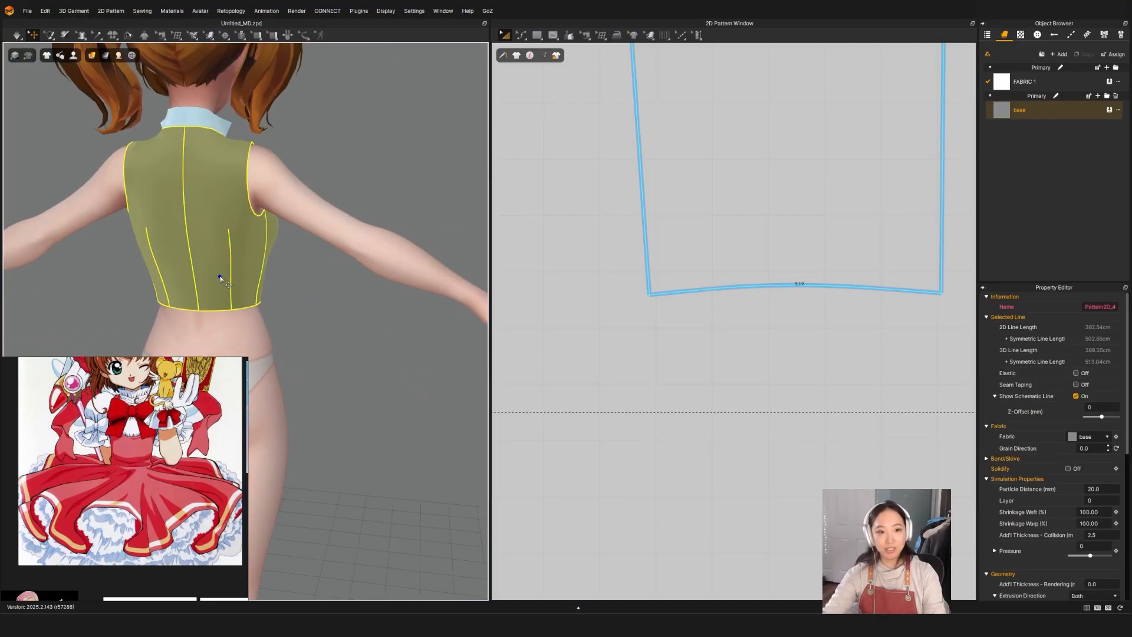
key("ctrl+k")
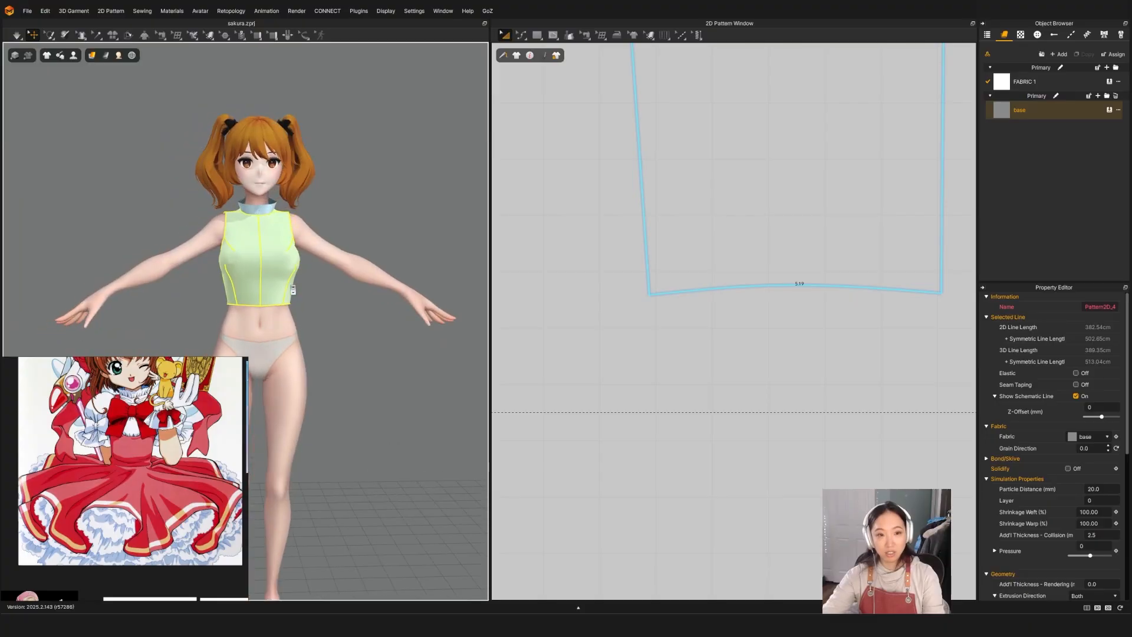
Raise the front panel's centre-front hem corner slightly, making the centre-front line about 30.5 cm long.
scroll(336, 308, "up", 5)
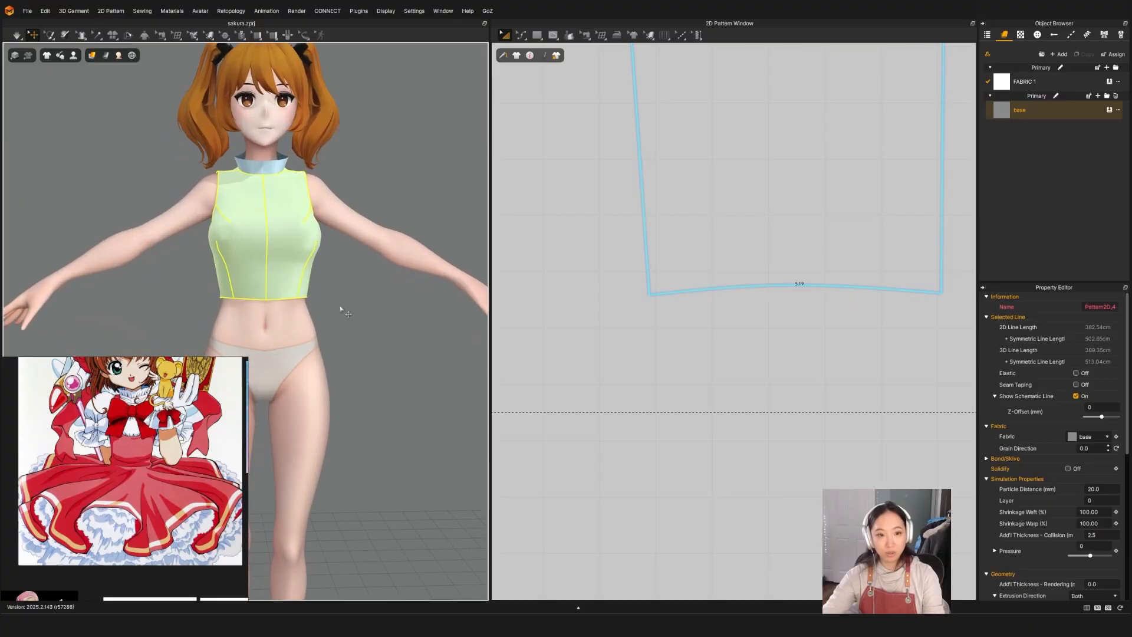
right_click_drag(329, 308, 287, 298)
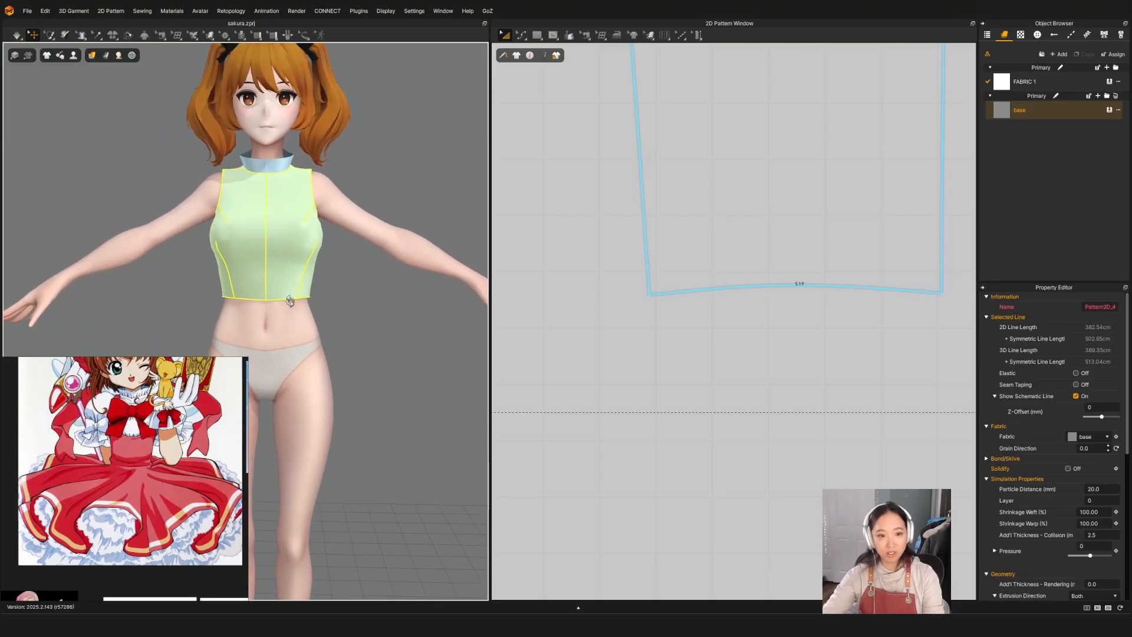
key("z")
scroll(852, 309, "down", 10)
middle_click_drag(669, 329, 798, 361)
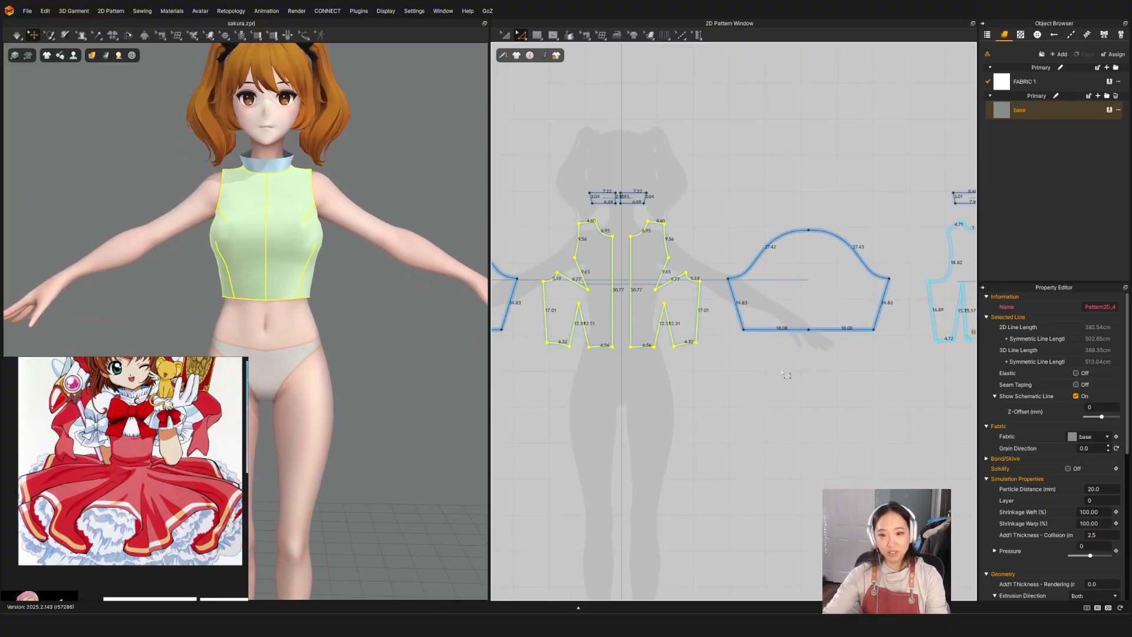
scroll(572, 341, "up", 6)
left_click(581, 352)
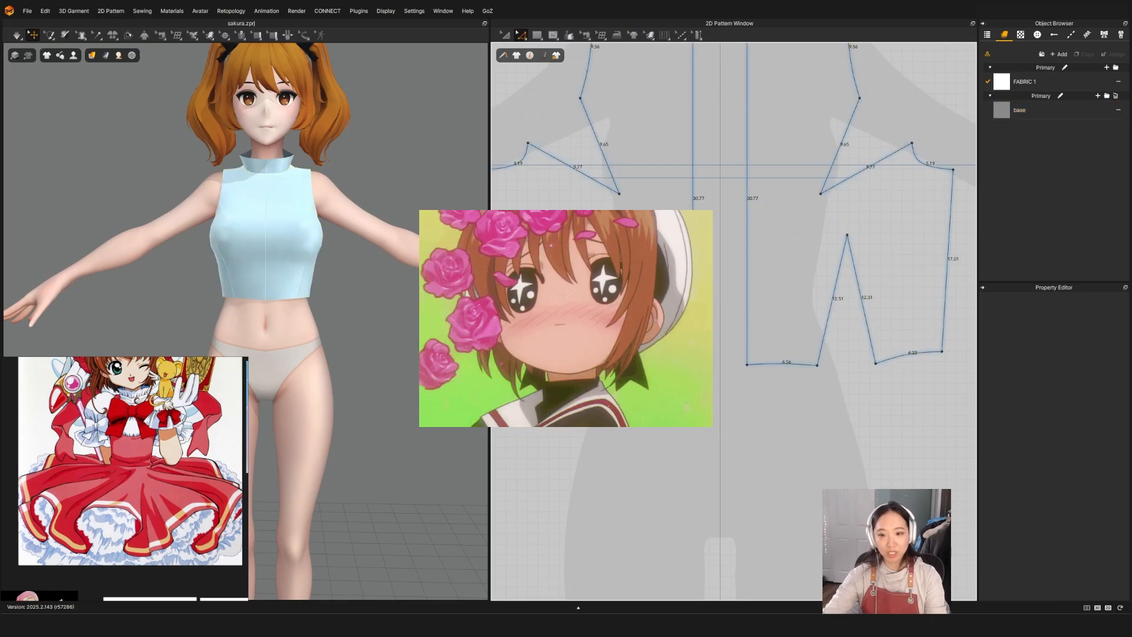
left_click(694, 366)
left_click_drag(693, 365, 693, 361)
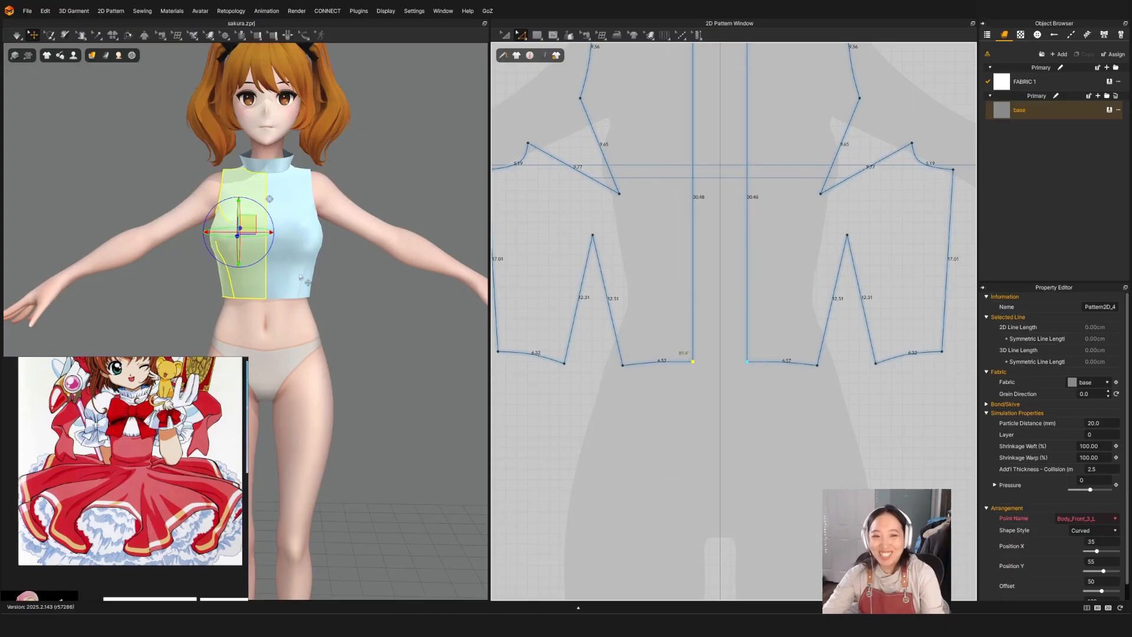
Make both front bodice panels active and unfrozen, resimulate them with the raised centre hem, and freeze them again.
left_click(296, 292)
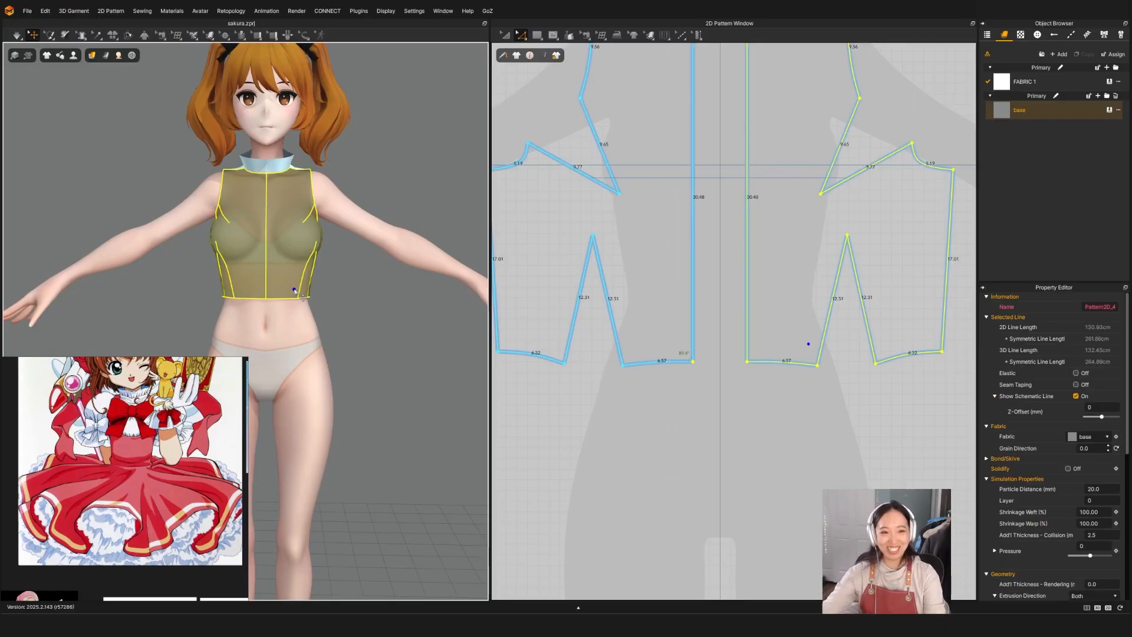
key("ctrl+j")
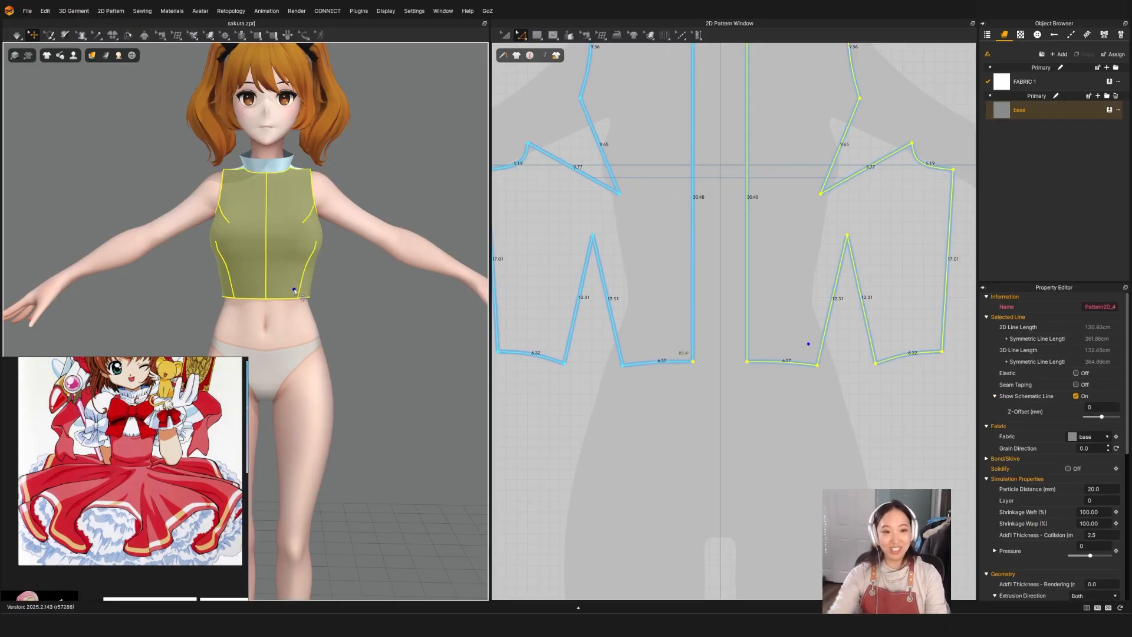
key("a")
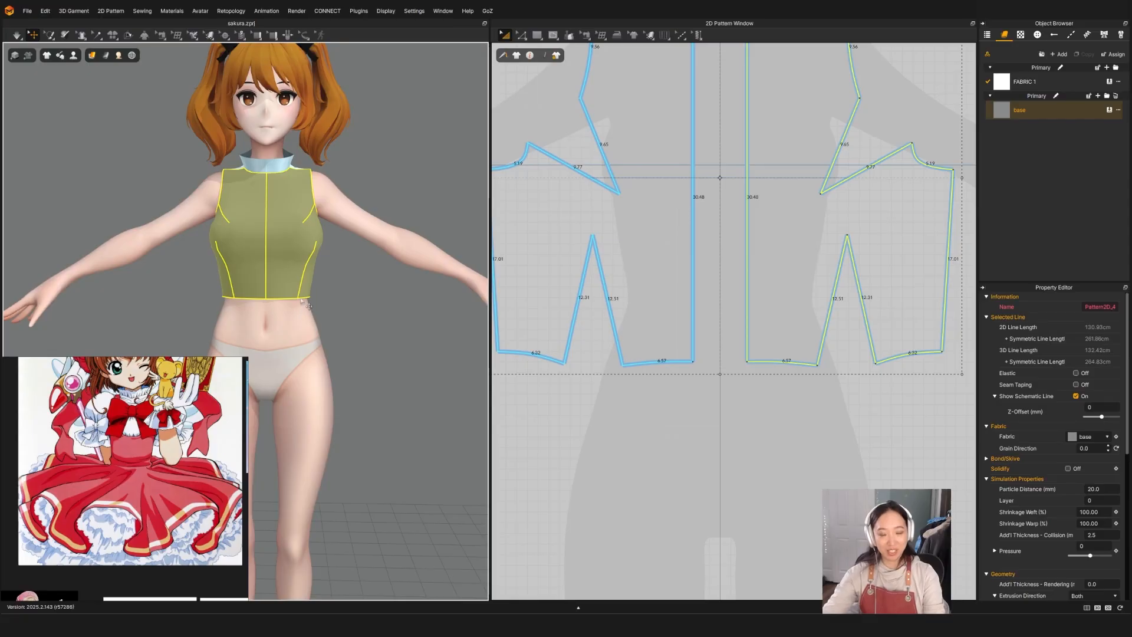
key("ctrl+h")
right_click_drag(306, 306, 346, 310)
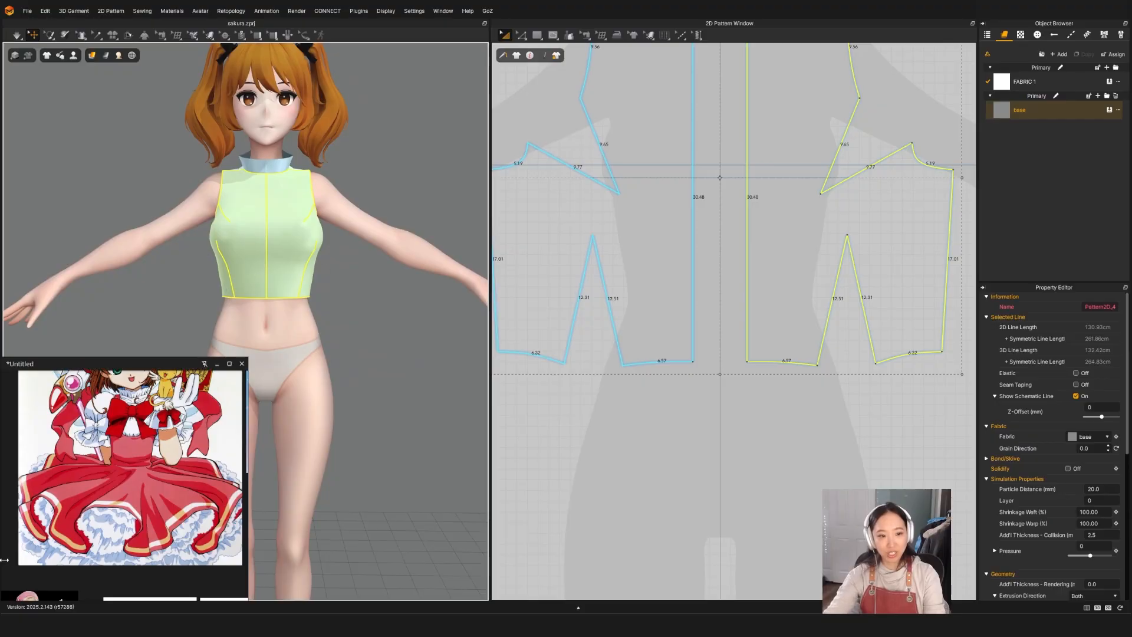
Examine the bodice, waist, skirt and sleeves of the red dress in the costume reference image.
scroll(124, 465, "up", 3)
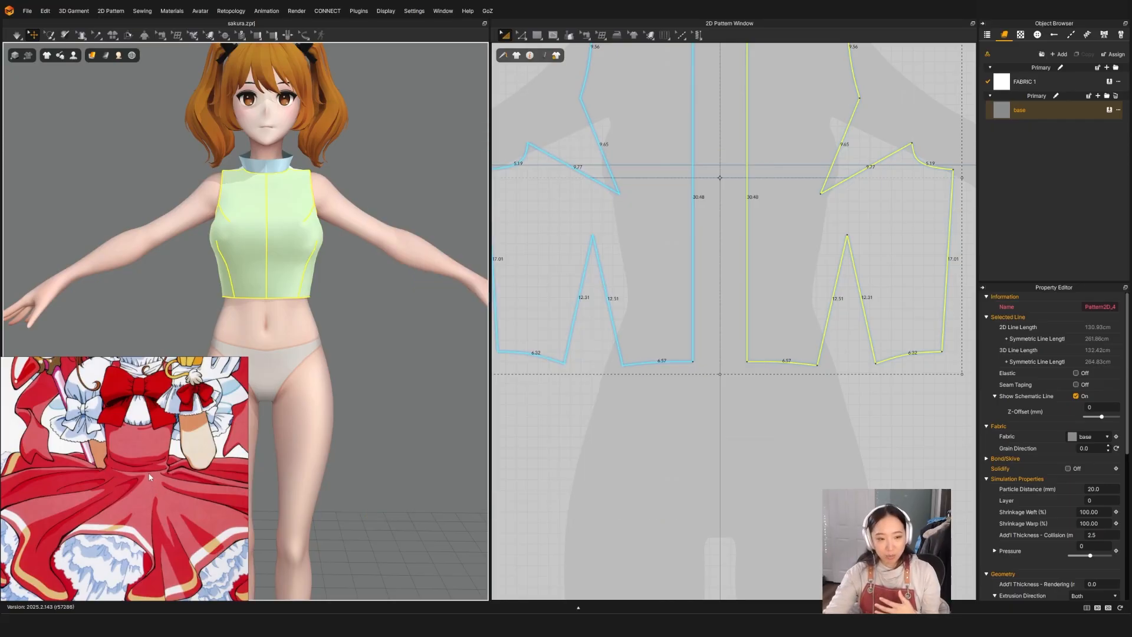
scroll(148, 476, "down", 3)
scroll(146, 474, "up", 2)
scroll(146, 475, "up", 2)
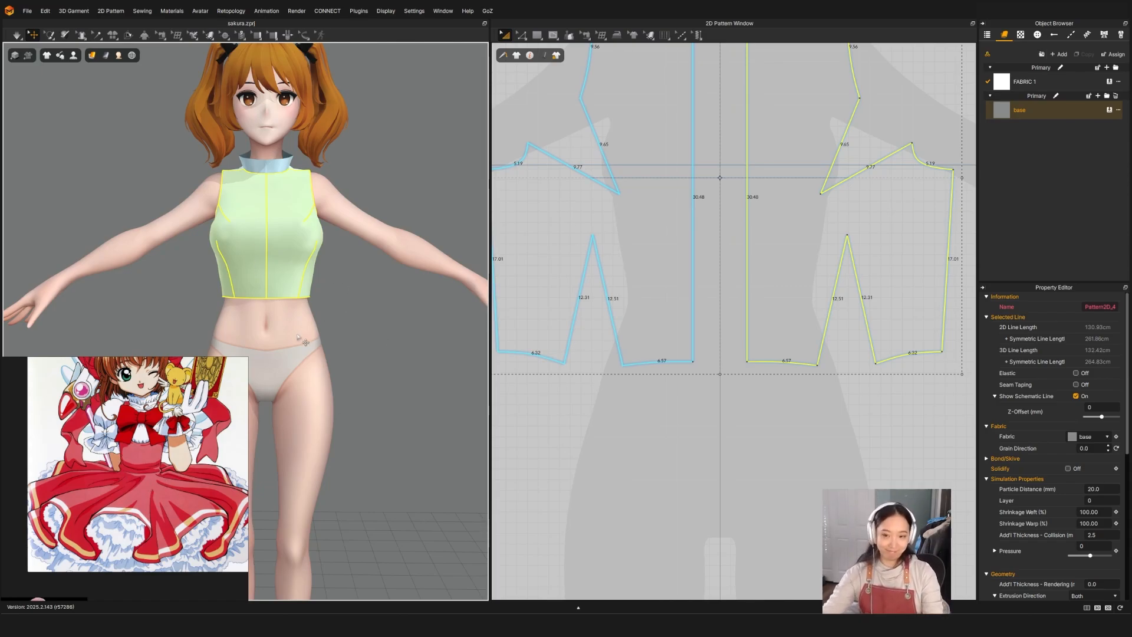
scroll(148, 472, "down", 4)
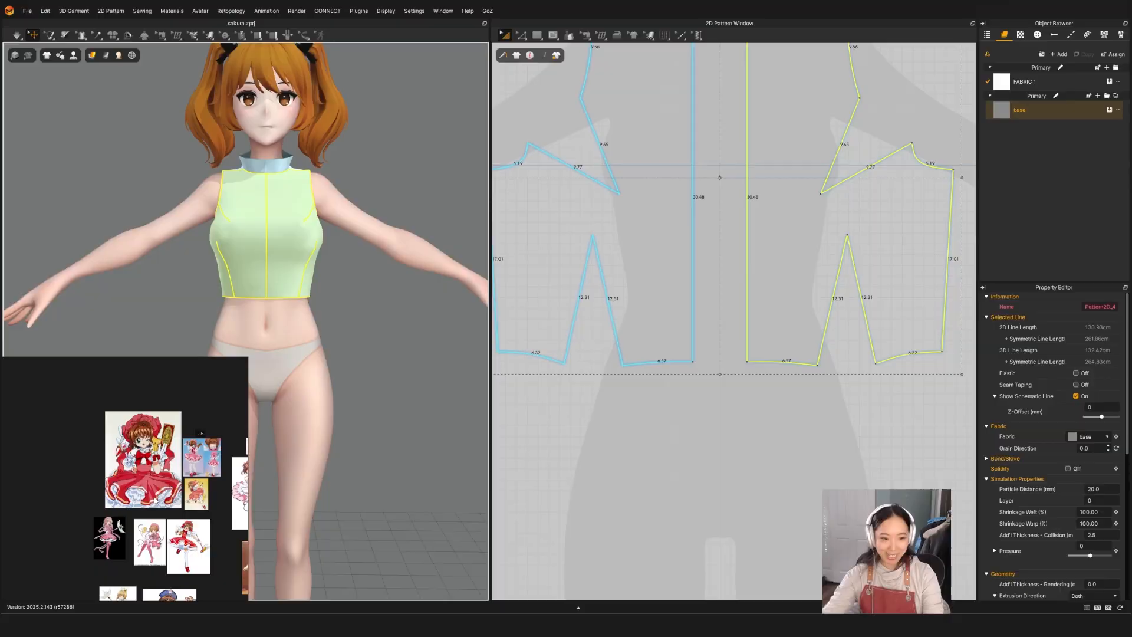
scroll(154, 498, "up", 3)
scroll(136, 469, "up", 3)
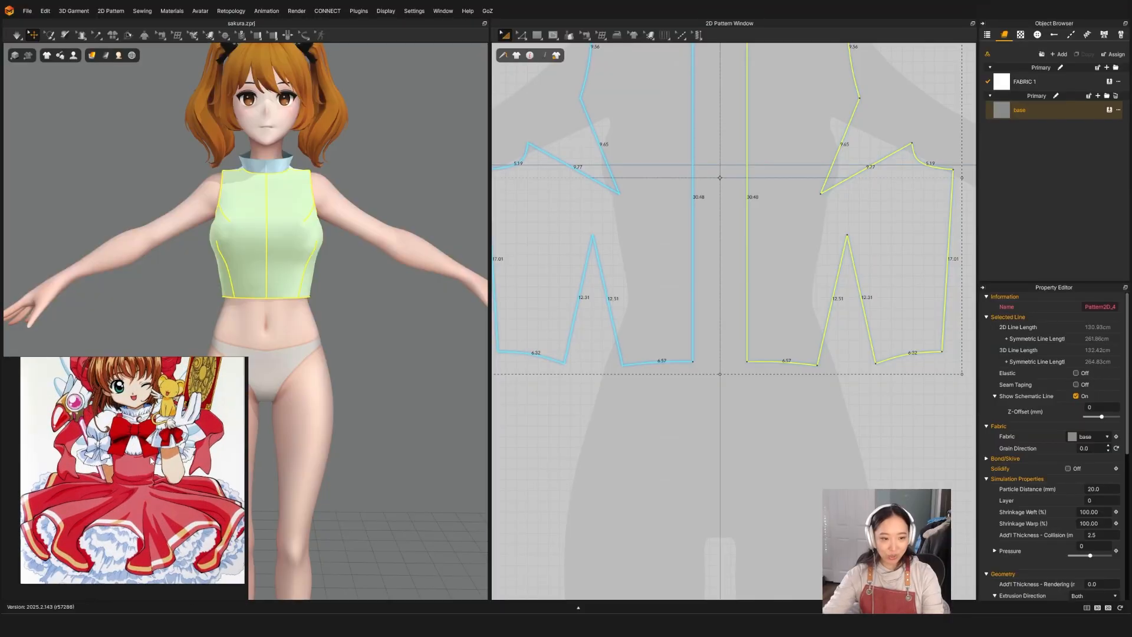
left_click_drag(170, 468, 169, 487)
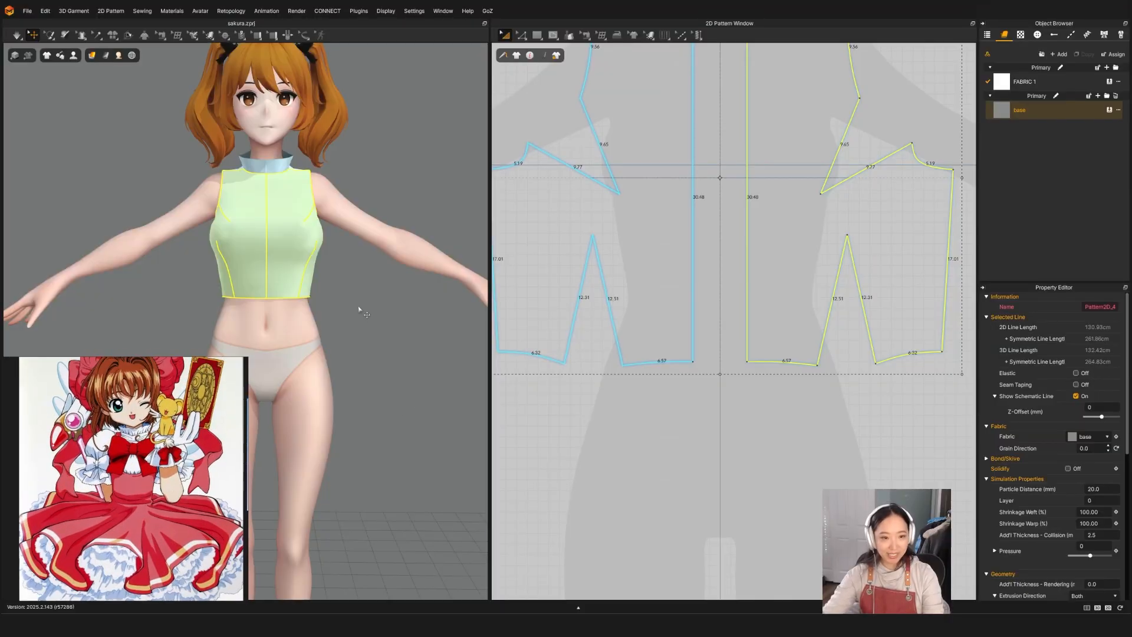
right_click_drag(366, 359, 367, 361)
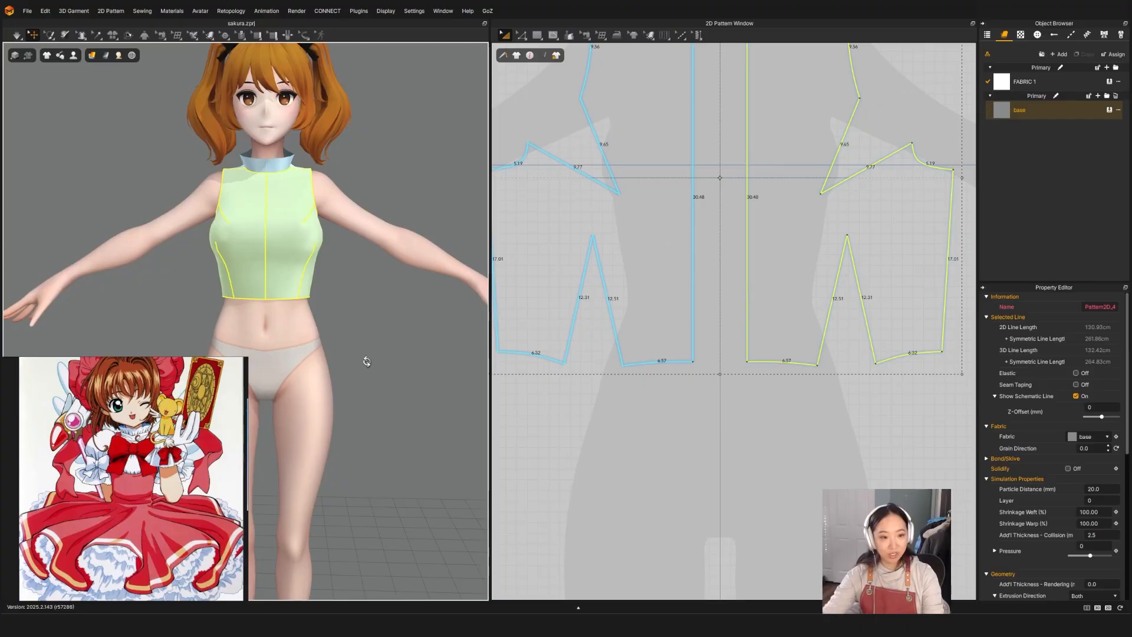
Select both sleeve patterns and show them around the avatar's arms.
scroll(666, 412, "down", 10)
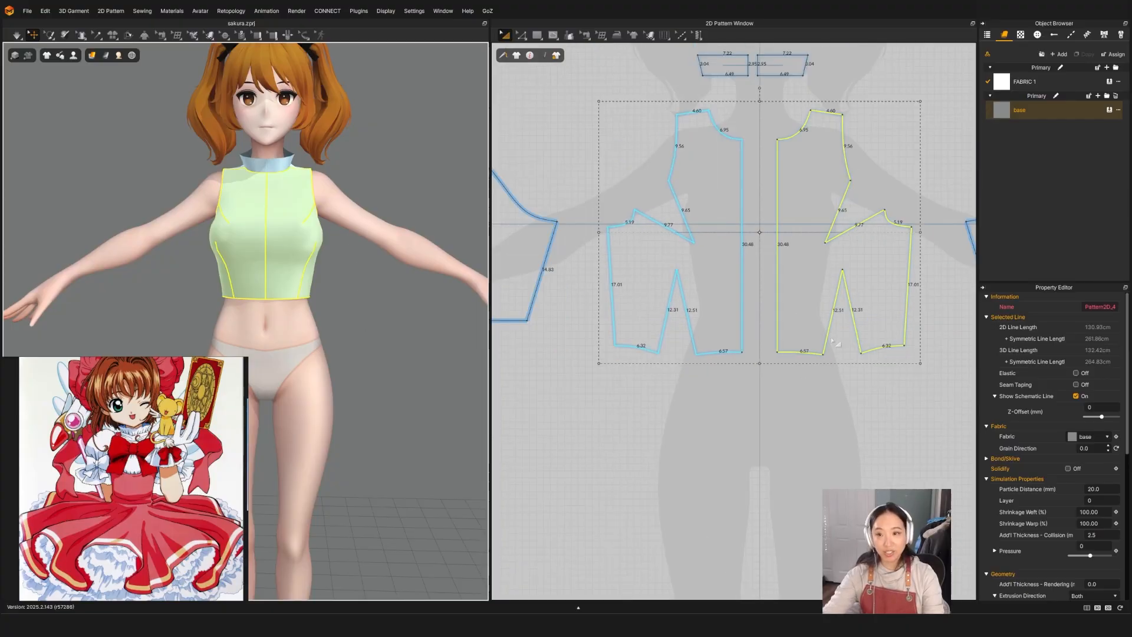
left_click(742, 321)
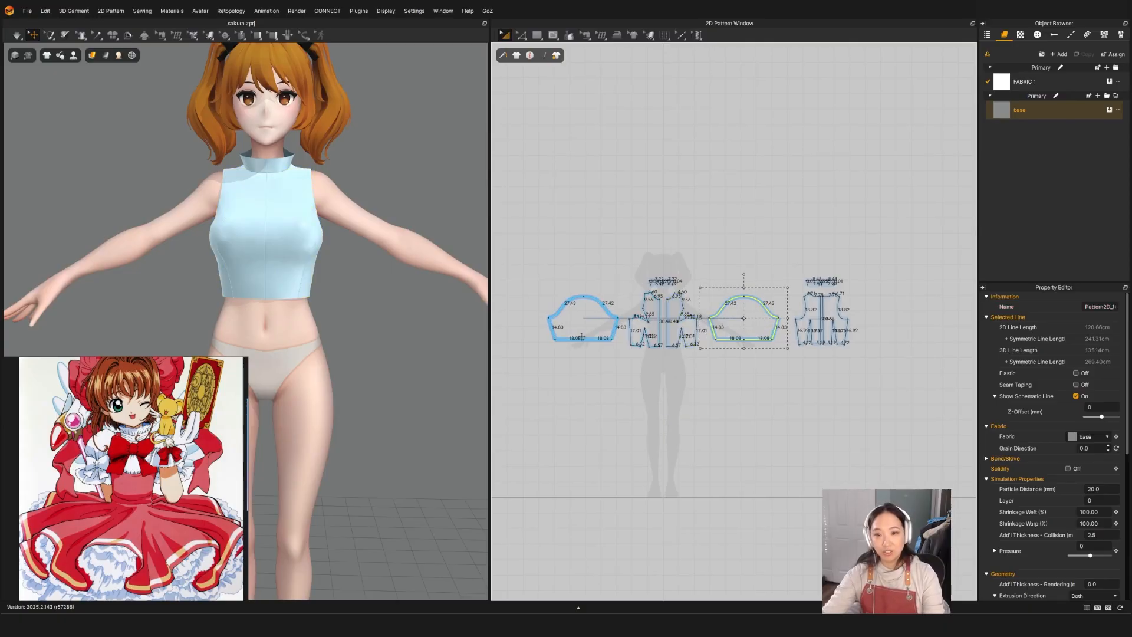
left_click(581, 321, "shift")
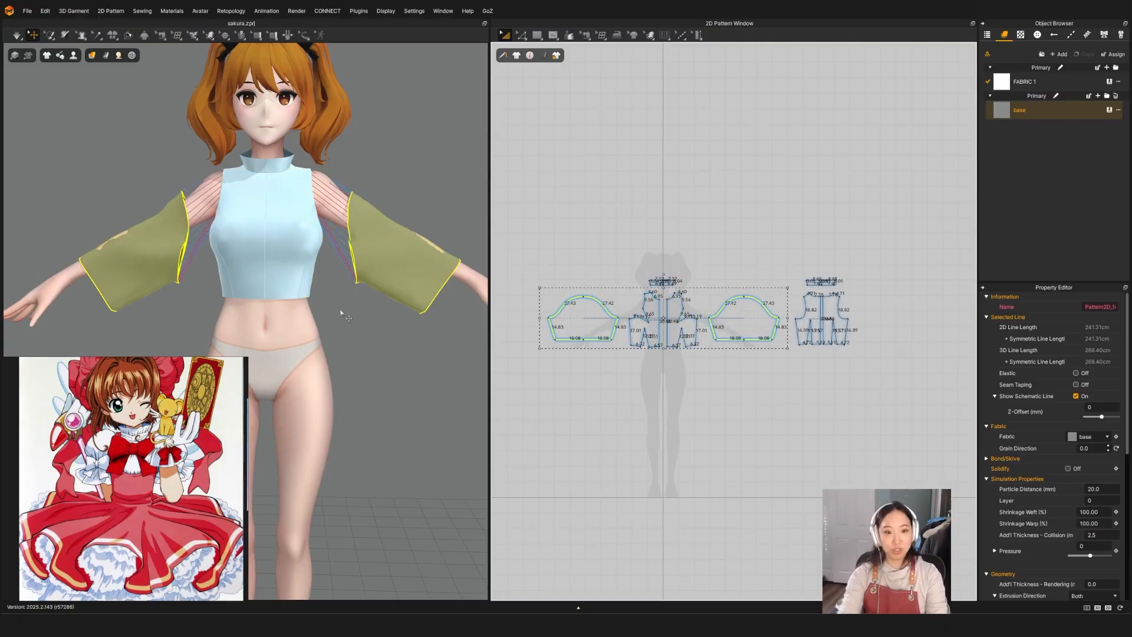
Inspect how the sleeve cap's seam segments are sewn to the front bodice armhole.
scroll(716, 302, "up", 8)
key("l")
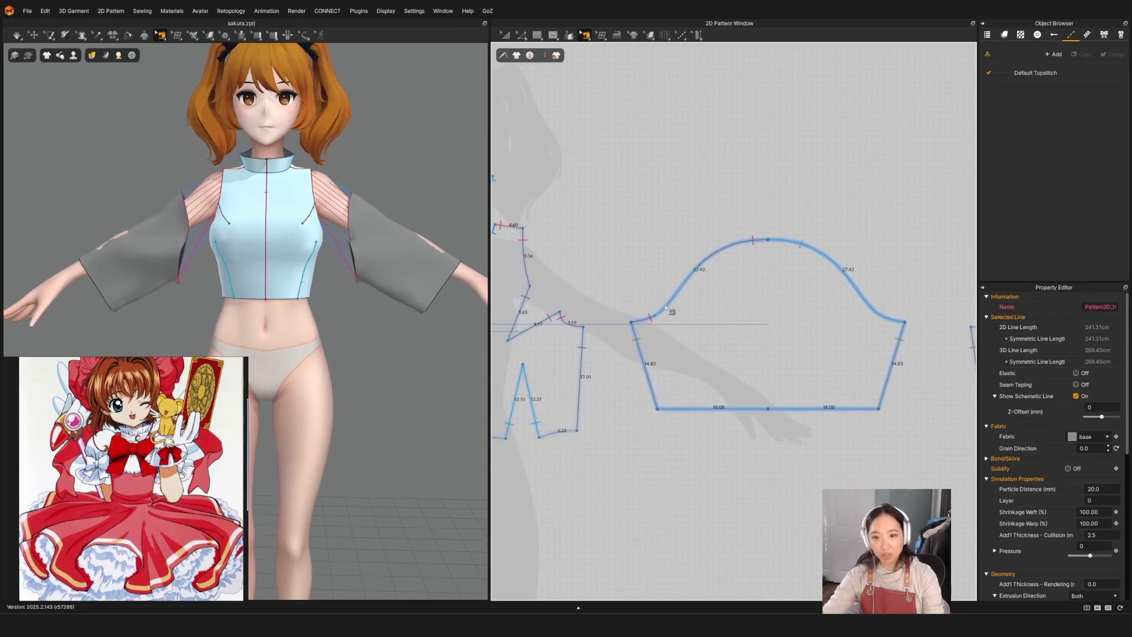
left_click(648, 319)
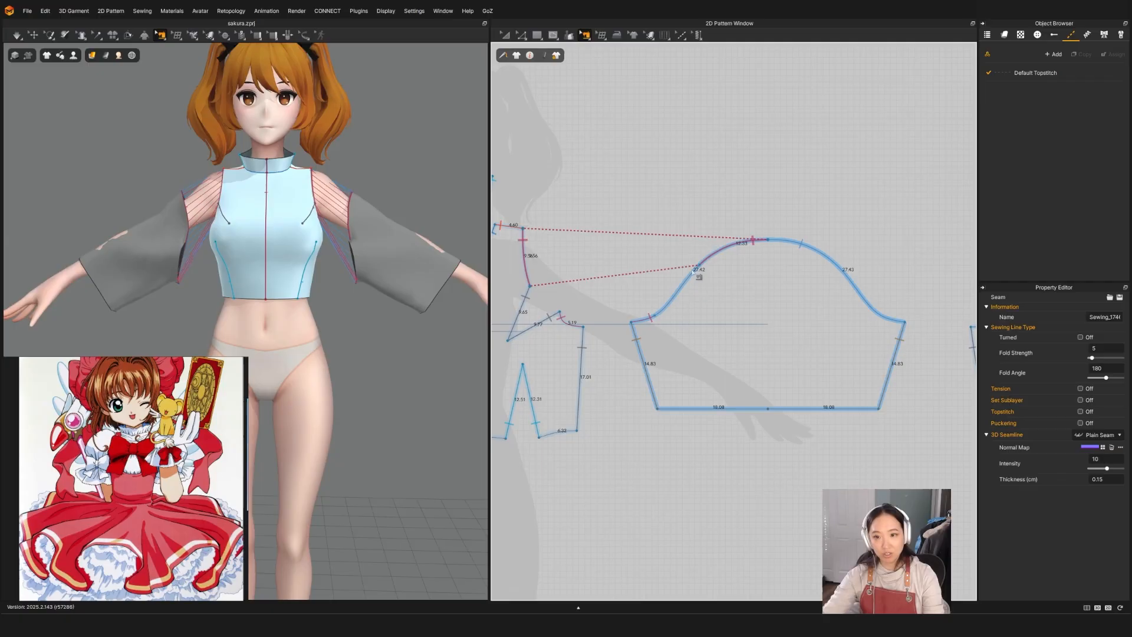
key("z")
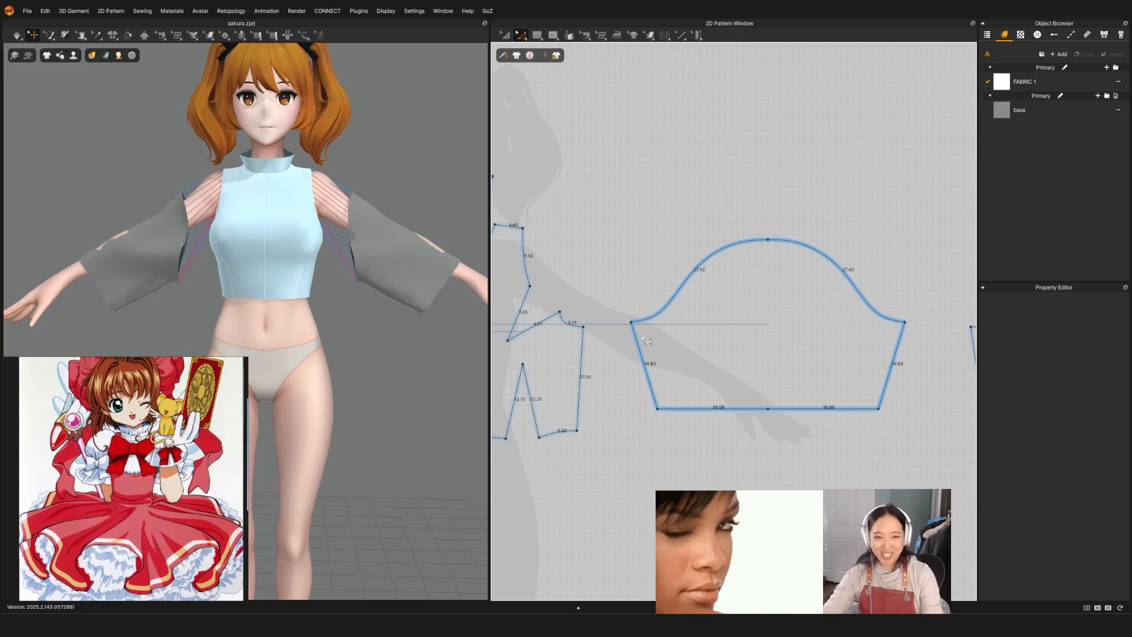
key("b")
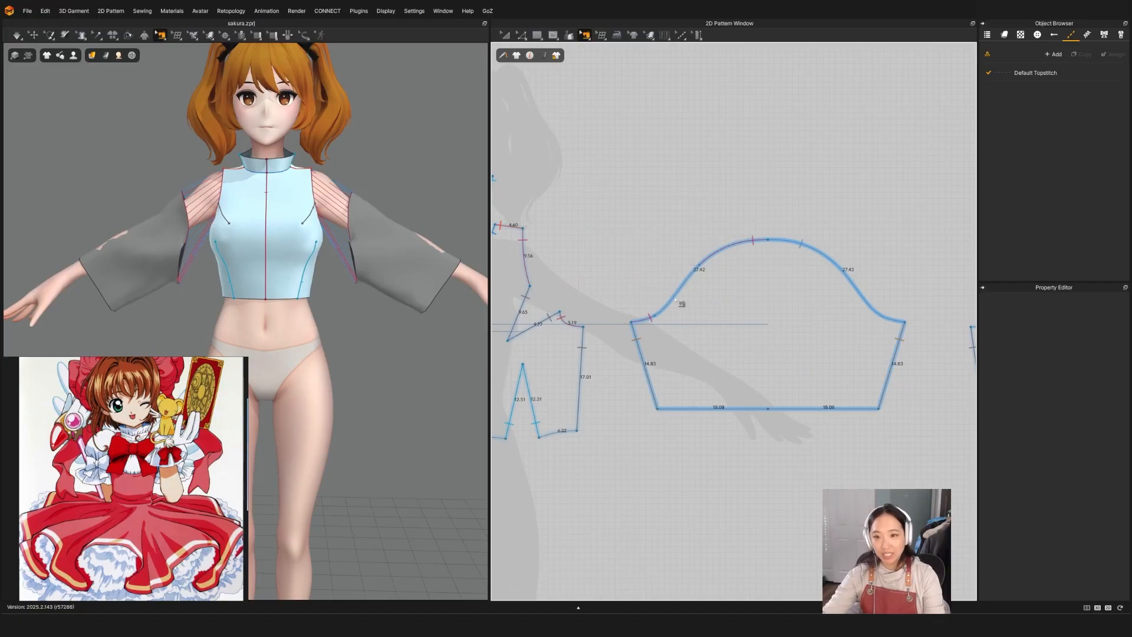
left_click(710, 260)
Leave seam editing and select the sleeve pattern between the front and back bodice pieces.
key("z")
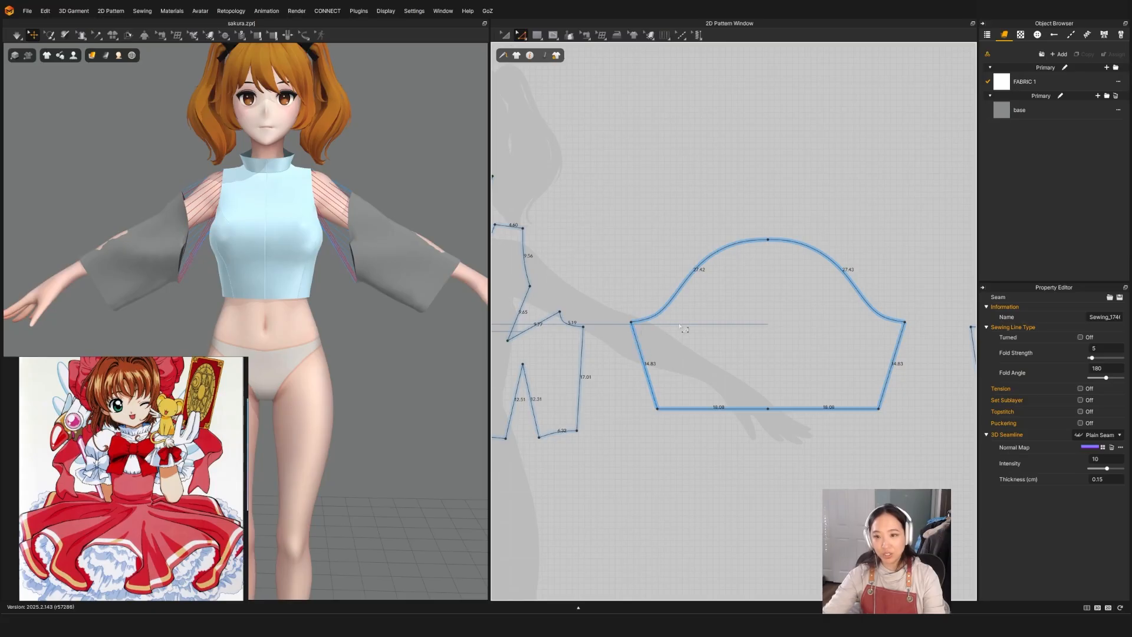
key("a")
left_click(740, 294)
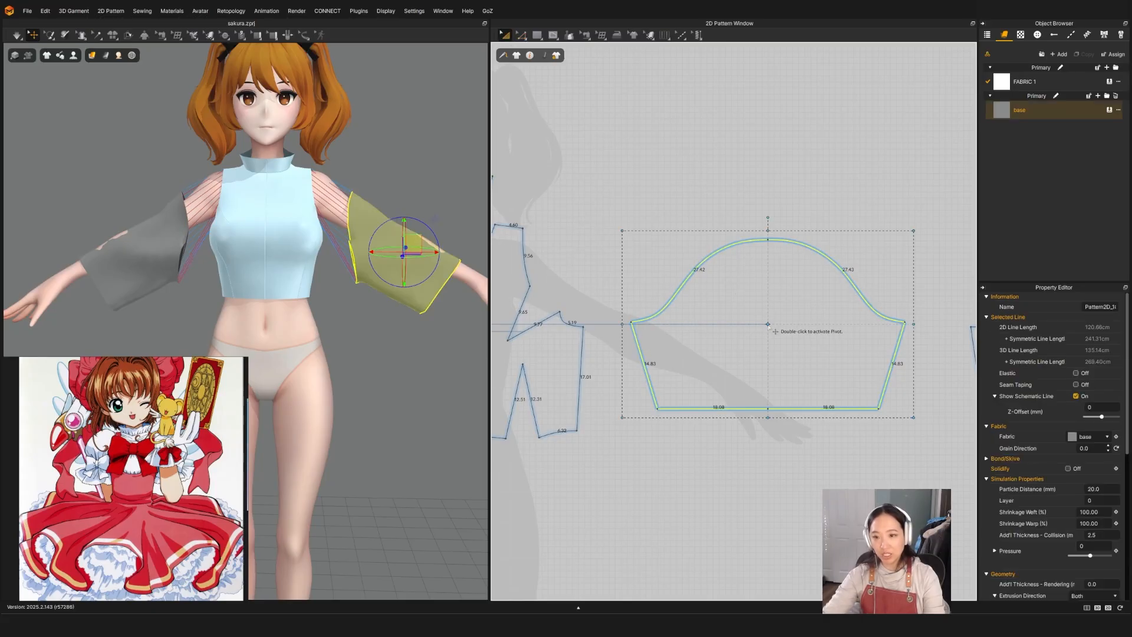
Narrow the sleeve pattern from both sides to about 13.6 cm per hem half and compare its cap seams with the bodice armholes.
left_click_drag(913, 324, 847, 326)
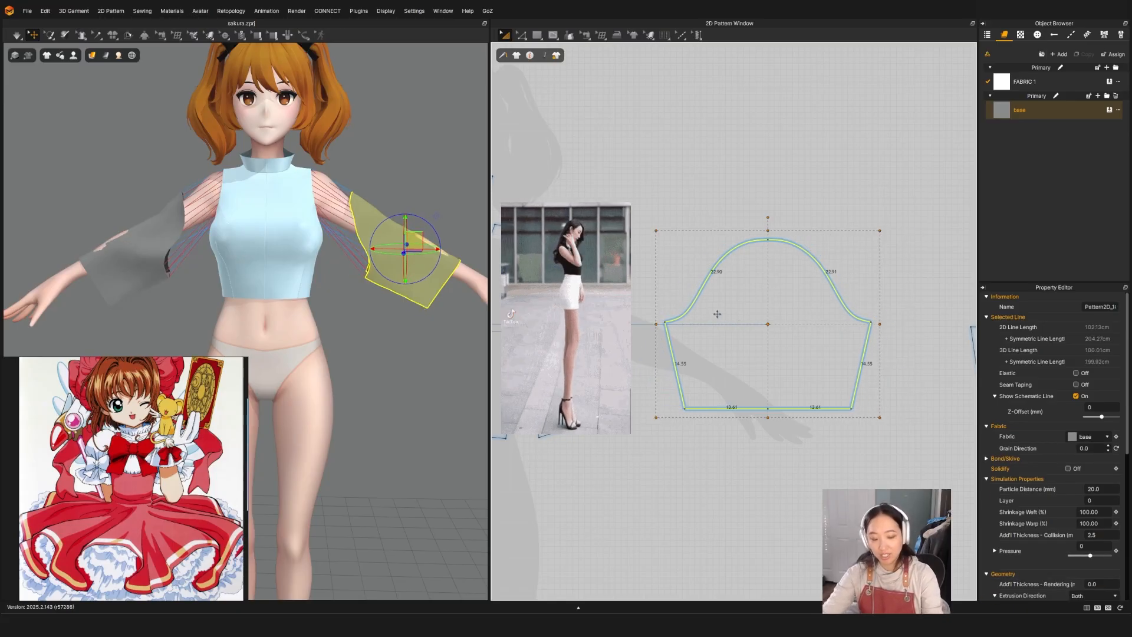
key("b")
scroll(714, 277, "up", 3)
left_click(714, 265)
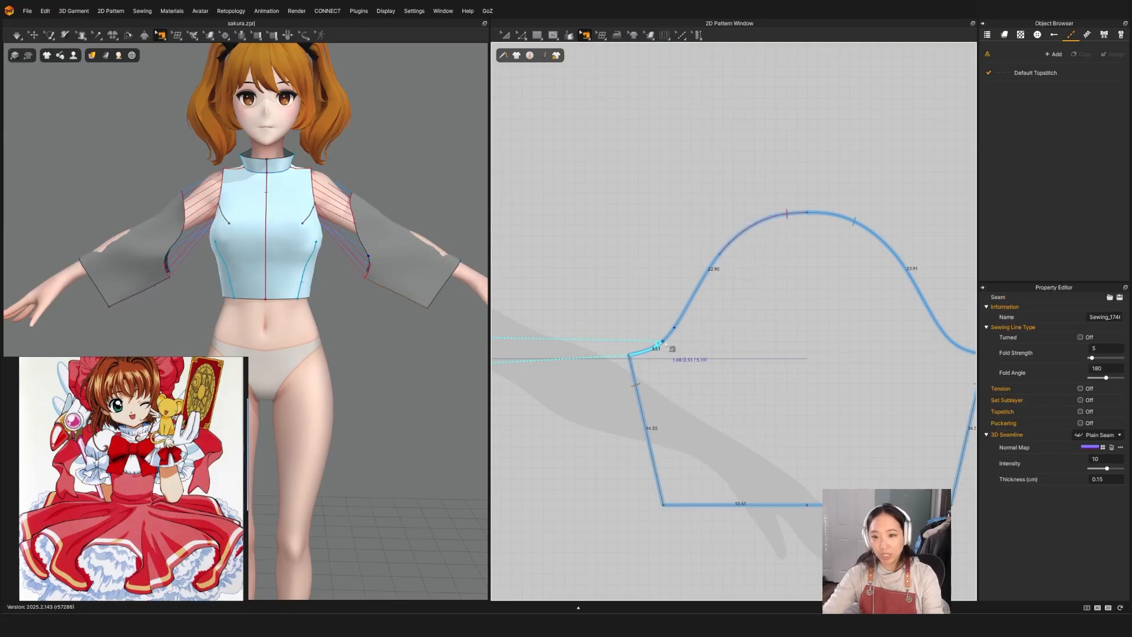
scroll(667, 347, "down", 5)
middle_click_drag(730, 341, 711, 375)
scroll(712, 375, "up", 3)
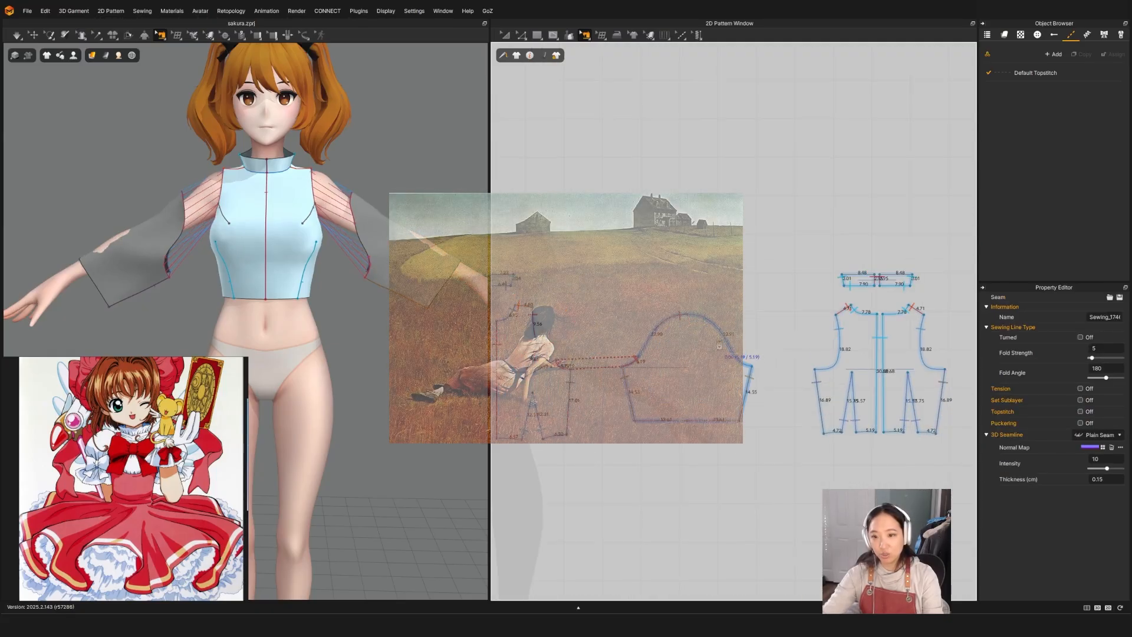
left_click(719, 334)
scroll(696, 335, "up", 3)
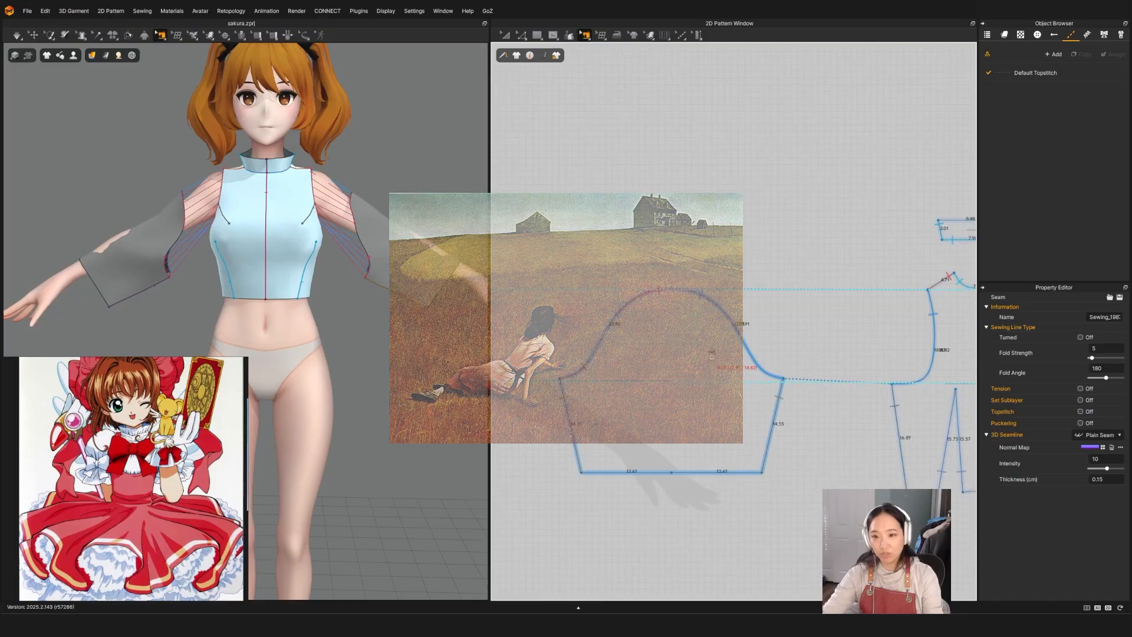
Lower the top centre point of the sleeve cap to shorten the cap curve.
key("z")
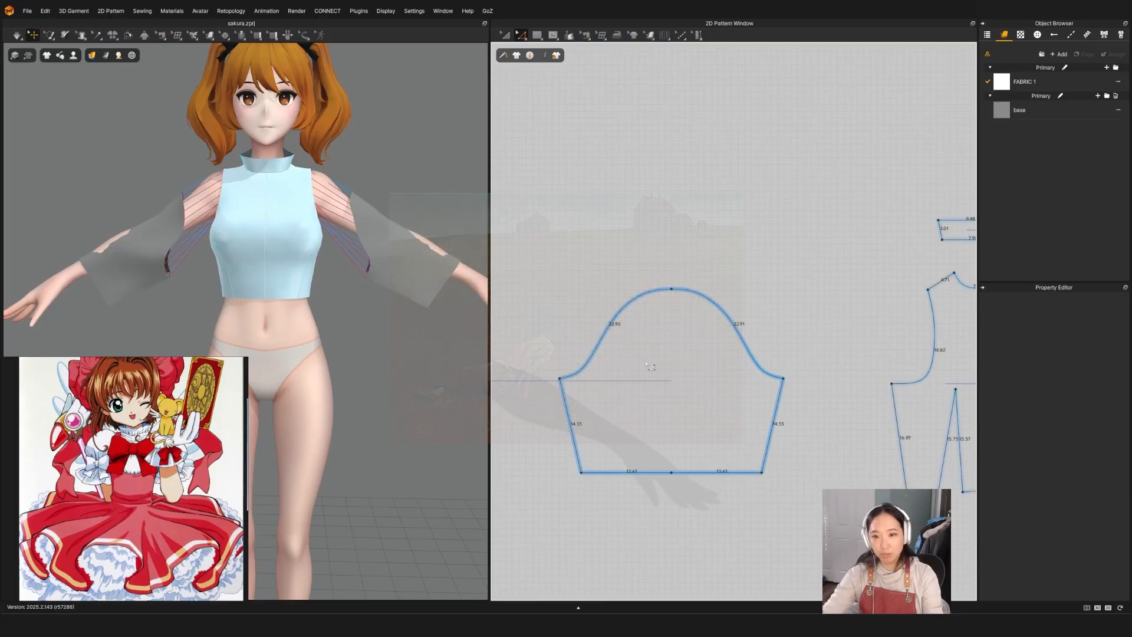
left_click_drag(672, 289, 672, 312)
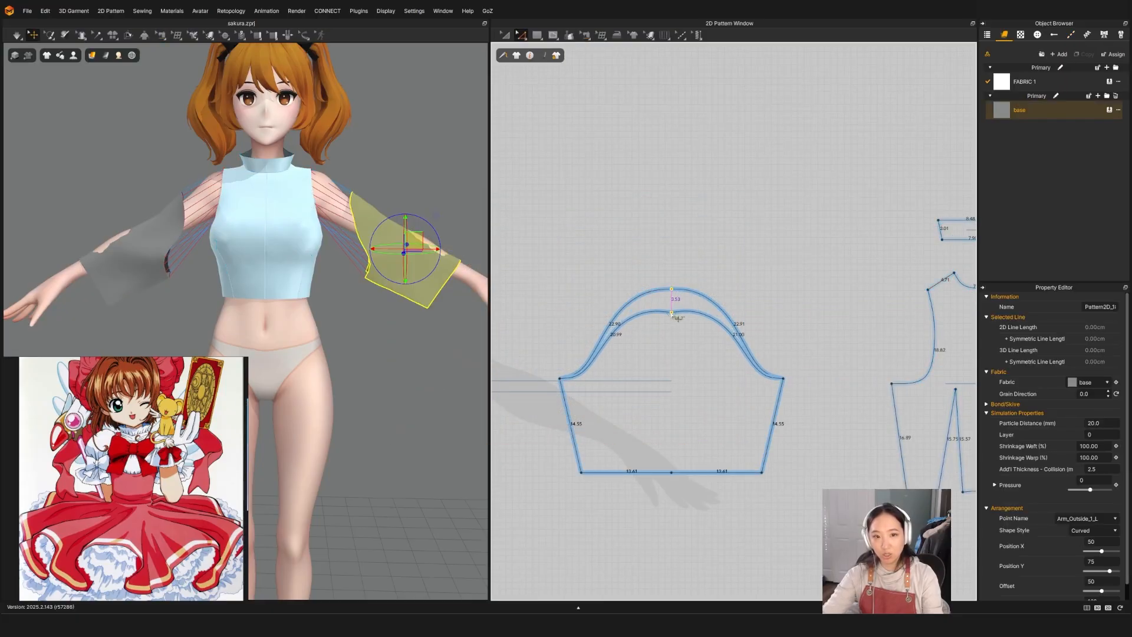
scroll(640, 380, "up", 2)
middle_click_drag(642, 382, 674, 334)
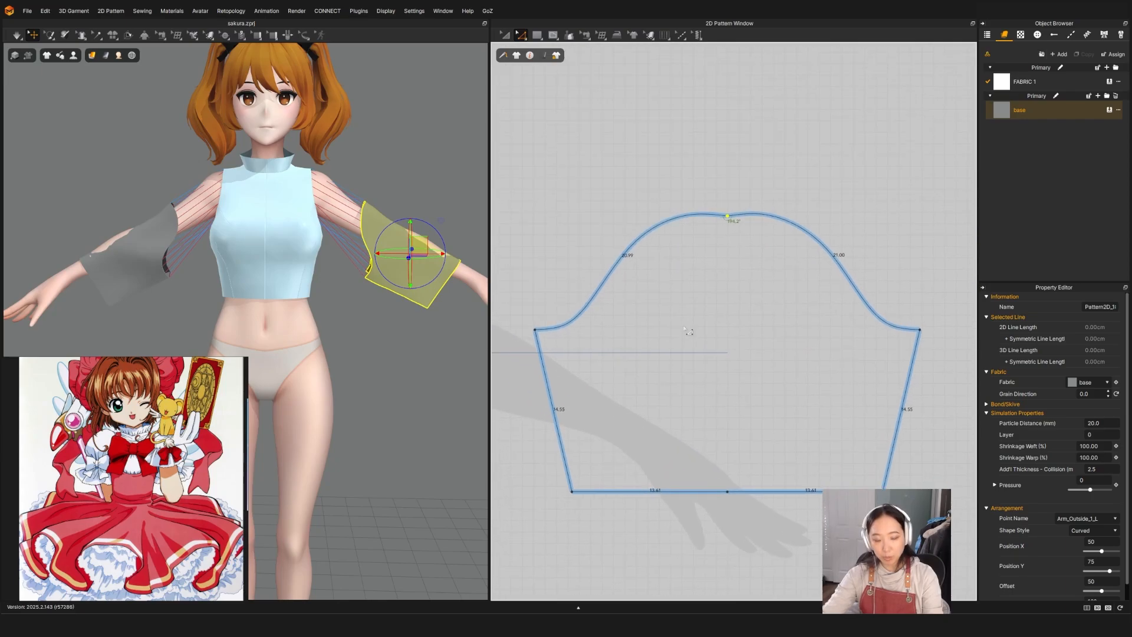
Lower the curve points on both sides of the cap's top point to smooth the sleeve cap.
scroll(692, 291, "up", 1)
key("v")
left_click_drag(657, 133, 696, 195)
left_click_drag(761, 142, 781, 189, "shift")
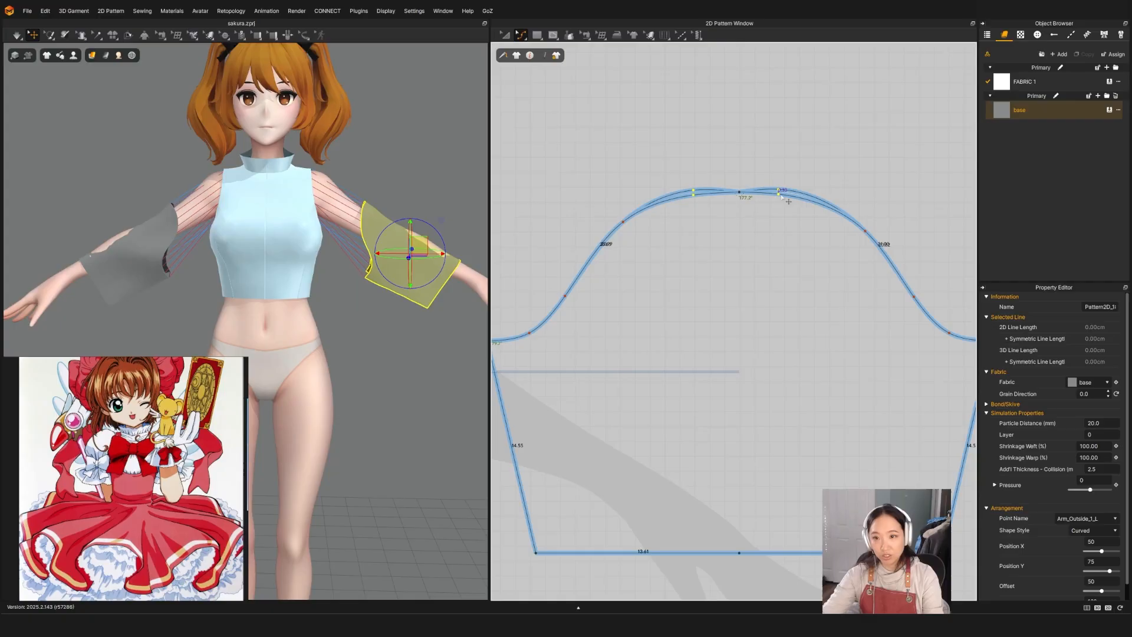
Compare the cap seam lengths again and narrow the sleeve pattern further to about 11.7 cm per hem half.
key("t")
scroll(808, 201, "down", 2)
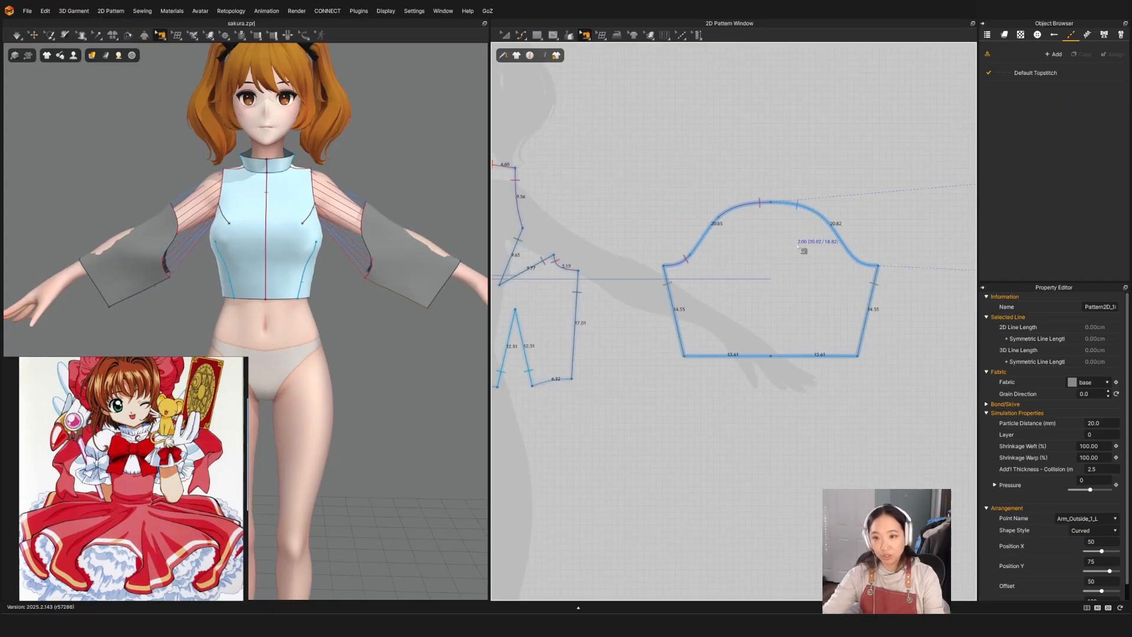
key("a")
left_click(804, 246)
scroll(737, 273, "up", 2)
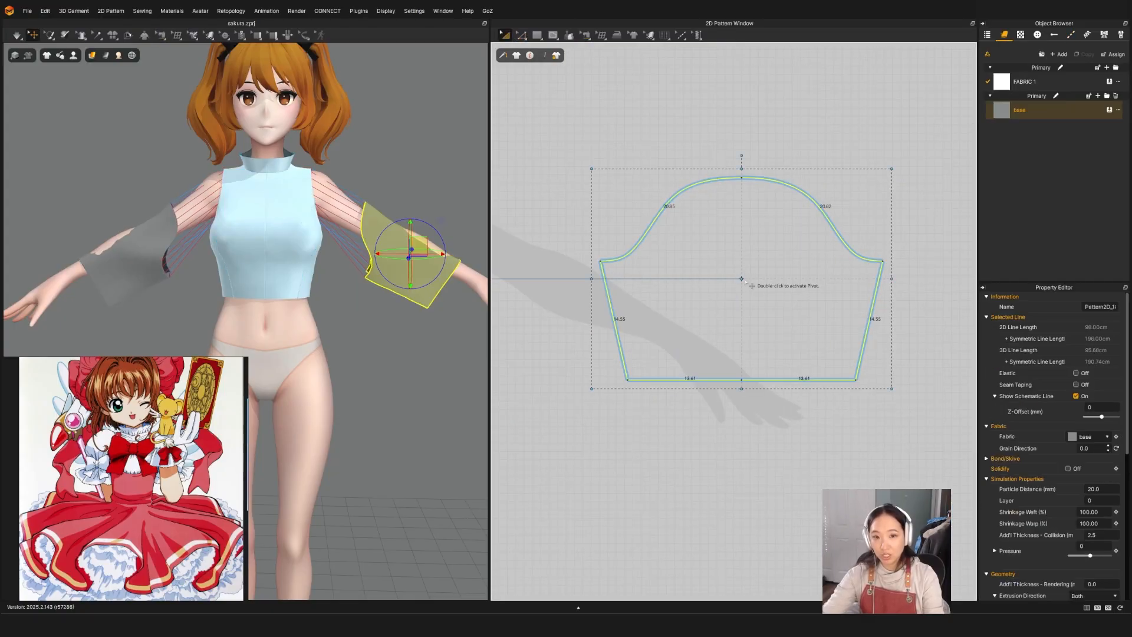
left_click_drag(892, 279, 872, 279)
Adjust the front underarm seam on the sleeve cap to 5.19 cm to match the bodice.
key("b")
left_click_drag(675, 207, 651, 244)
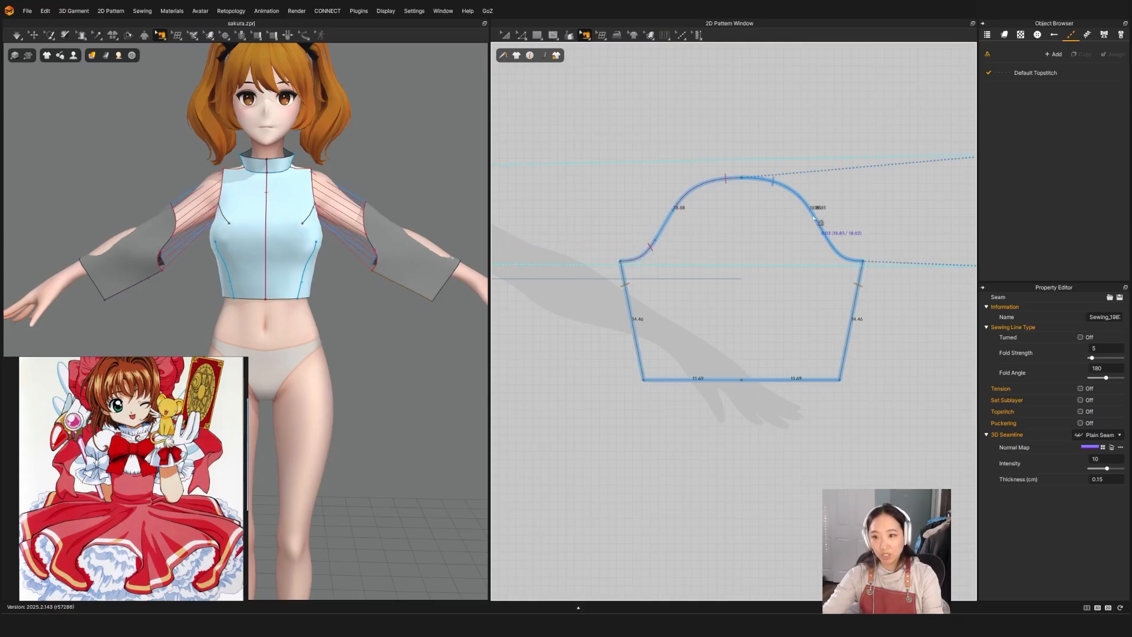
scroll(749, 248, "down", 4)
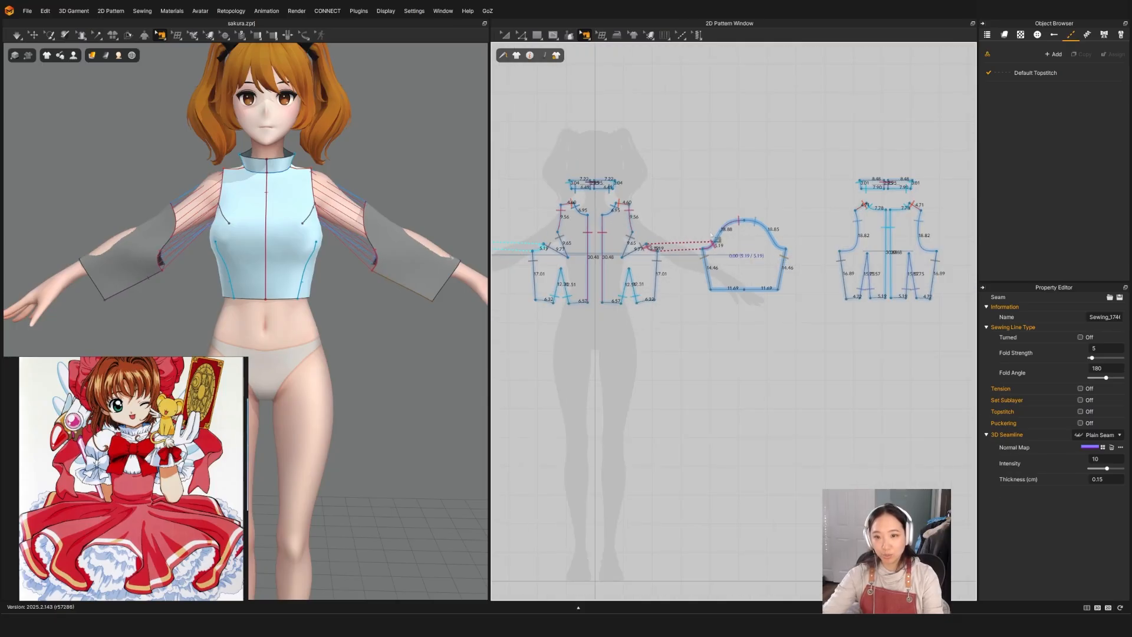
scroll(732, 271, "up", 3)
middle_click_drag(727, 282, 732, 295)
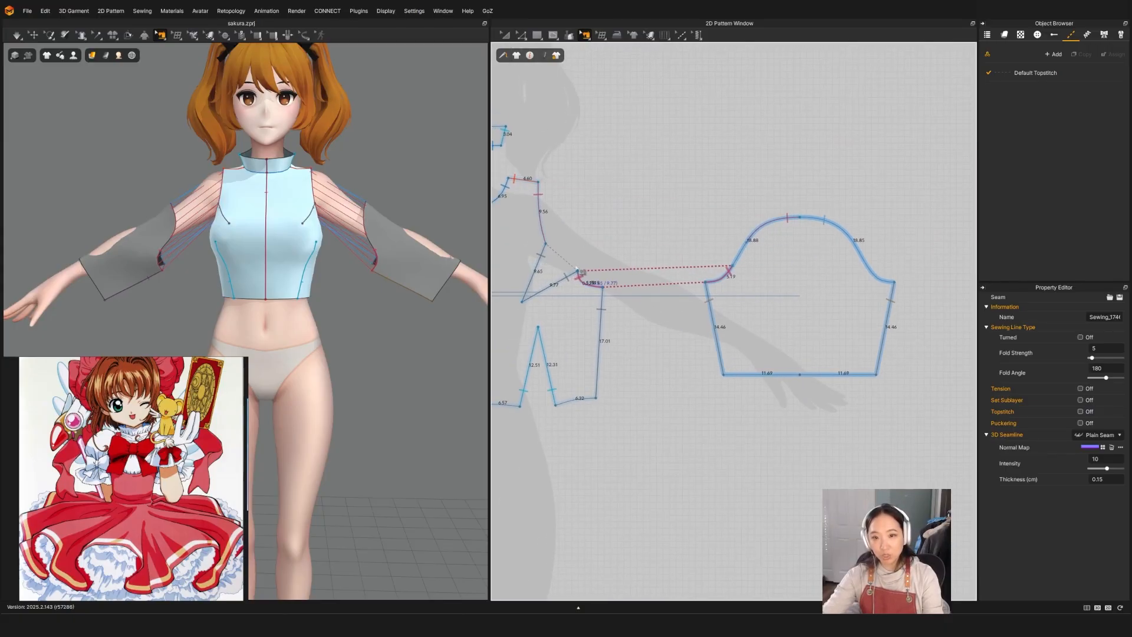
Set the upper front armhole seam on the sleeve cap to 9.56 cm, starting from the cap's top point.
left_click(799, 218)
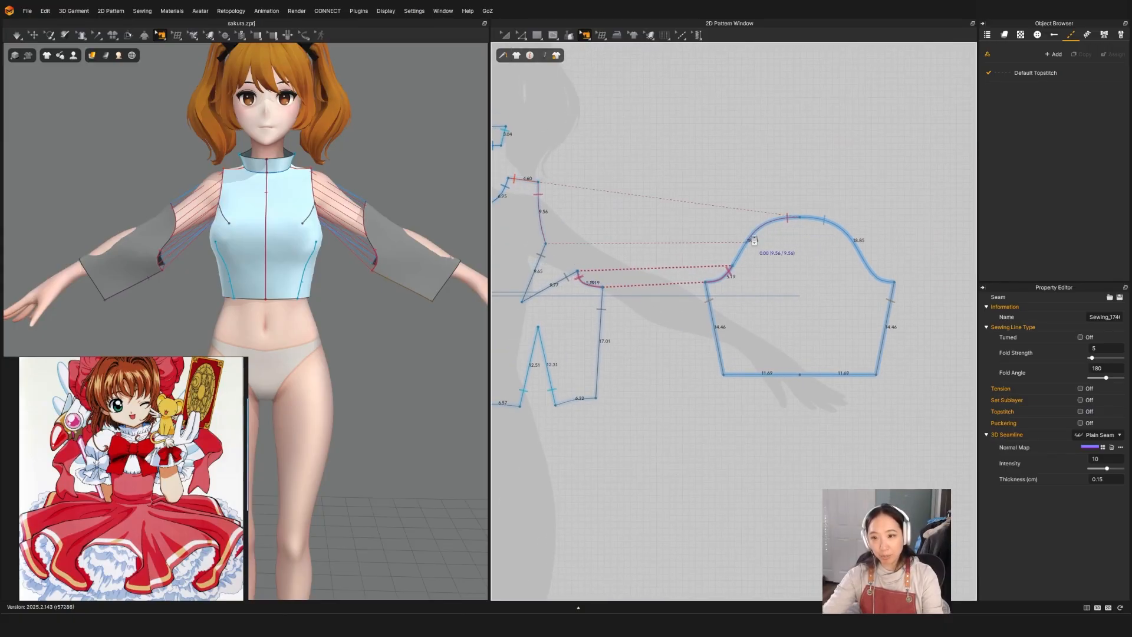
scroll(749, 236, "up", 3)
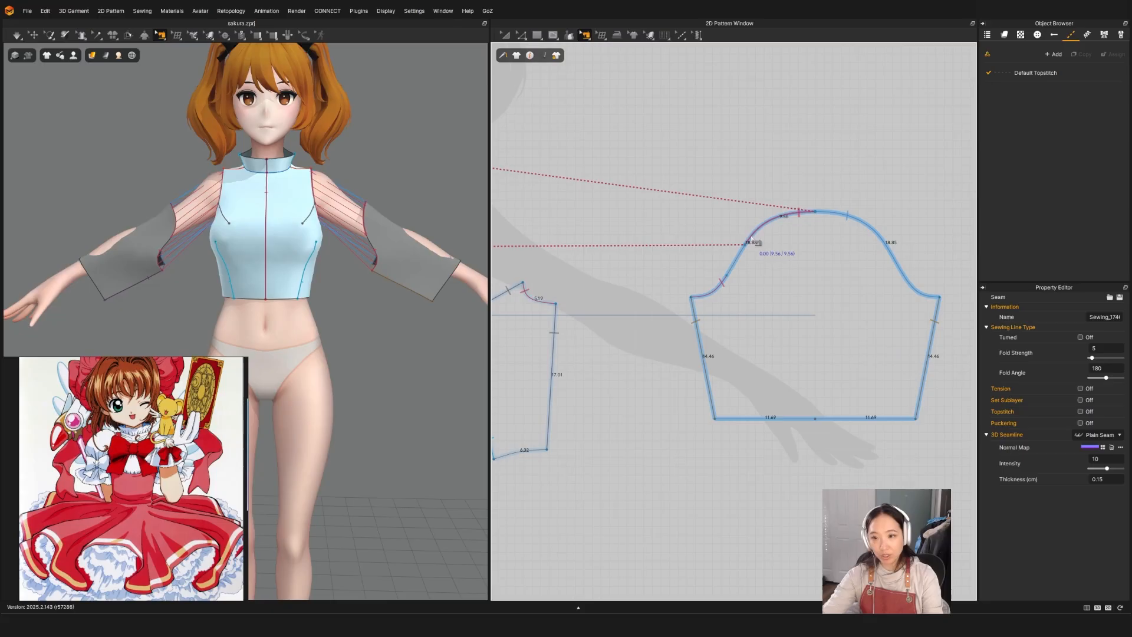
left_click(745, 247)
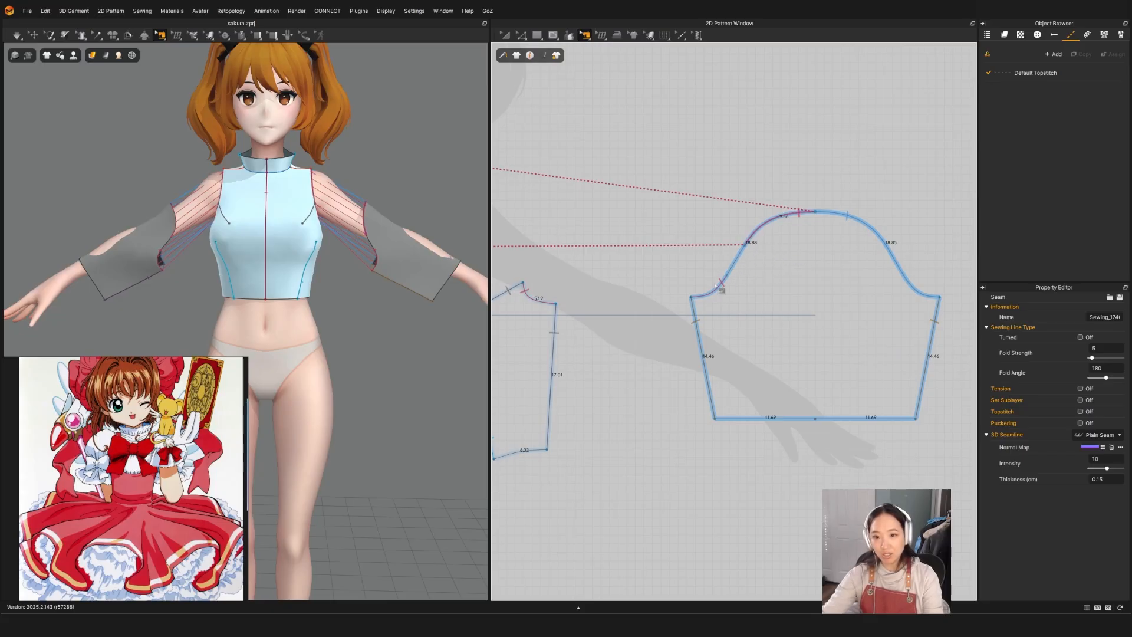
scroll(721, 288, "down", 4)
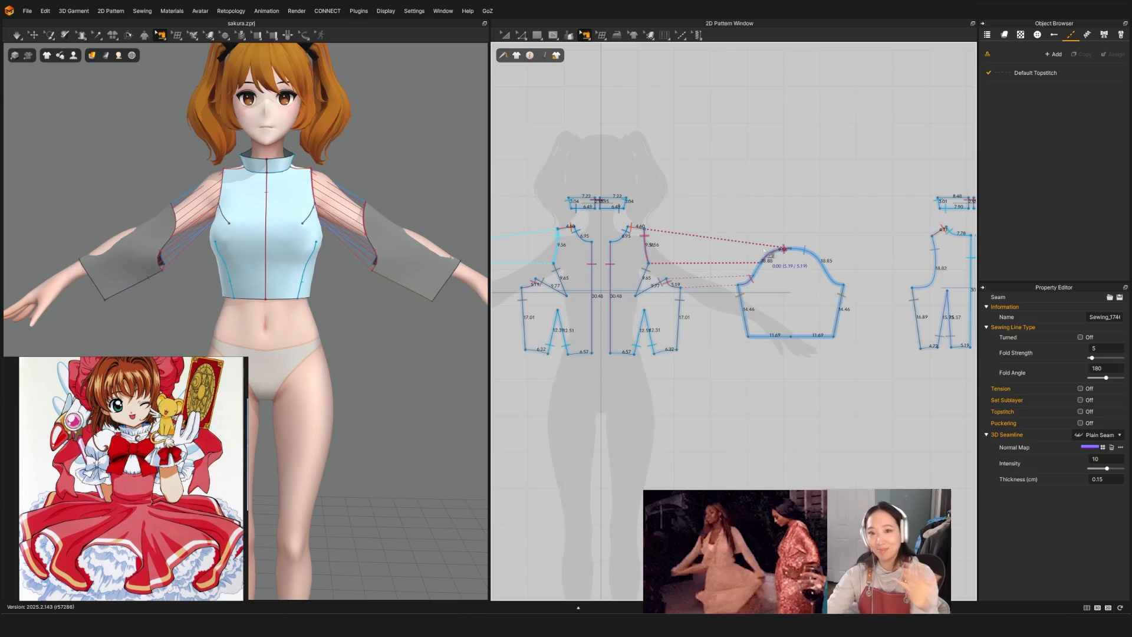
scroll(761, 260, "up", 4)
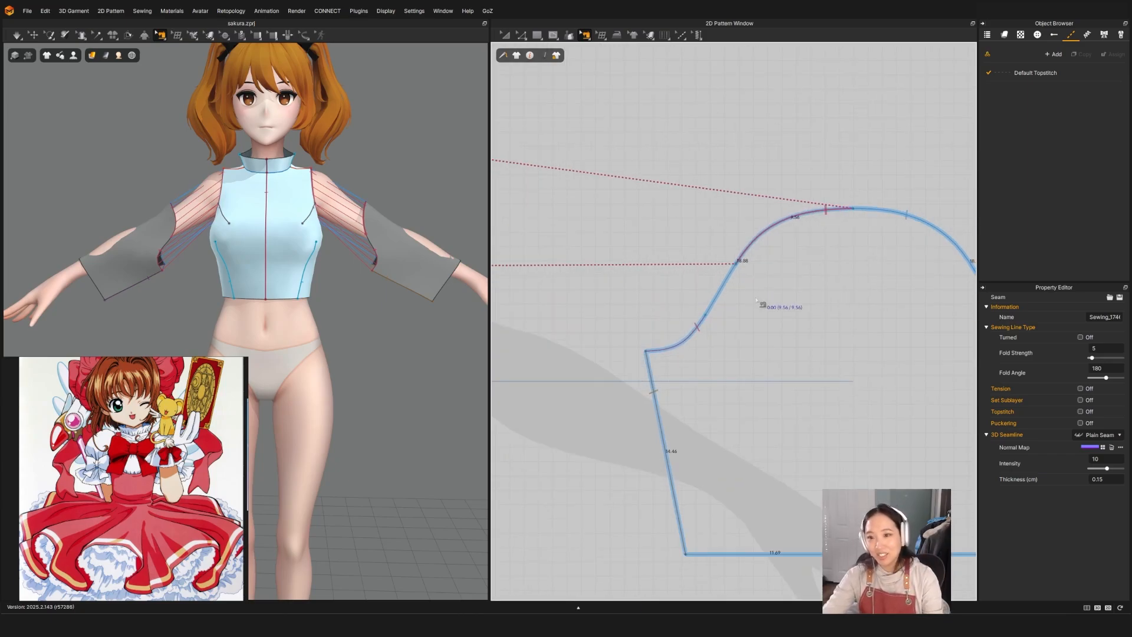
Move the sleeve's front underarm corner inward to shorten the front cap curve.
middle_click_drag(757, 302, 745, 266)
key("Escape")
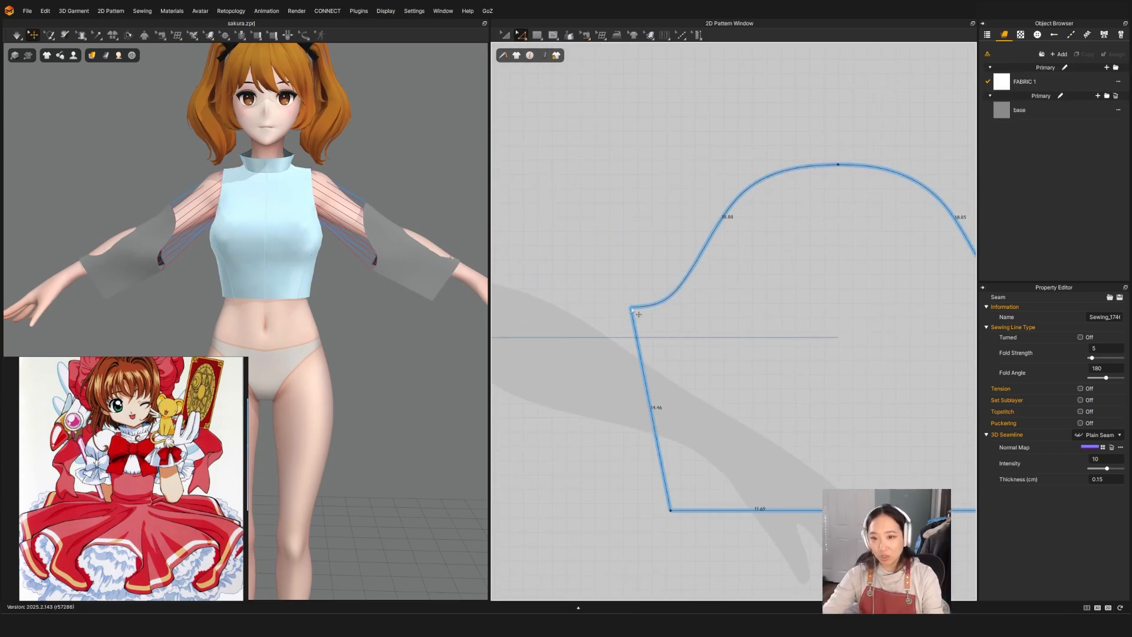
left_click_drag(632, 309, 674, 311)
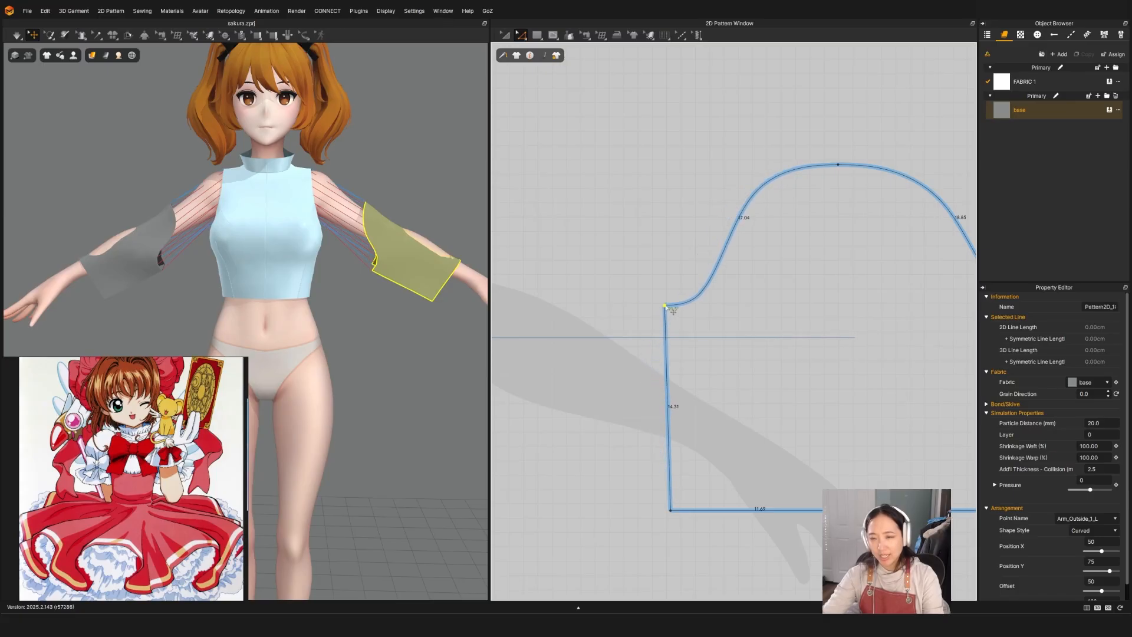
Extend the upper front armhole seam down the sleeve cap to about 11 cm.
key("b")
left_click(754, 202)
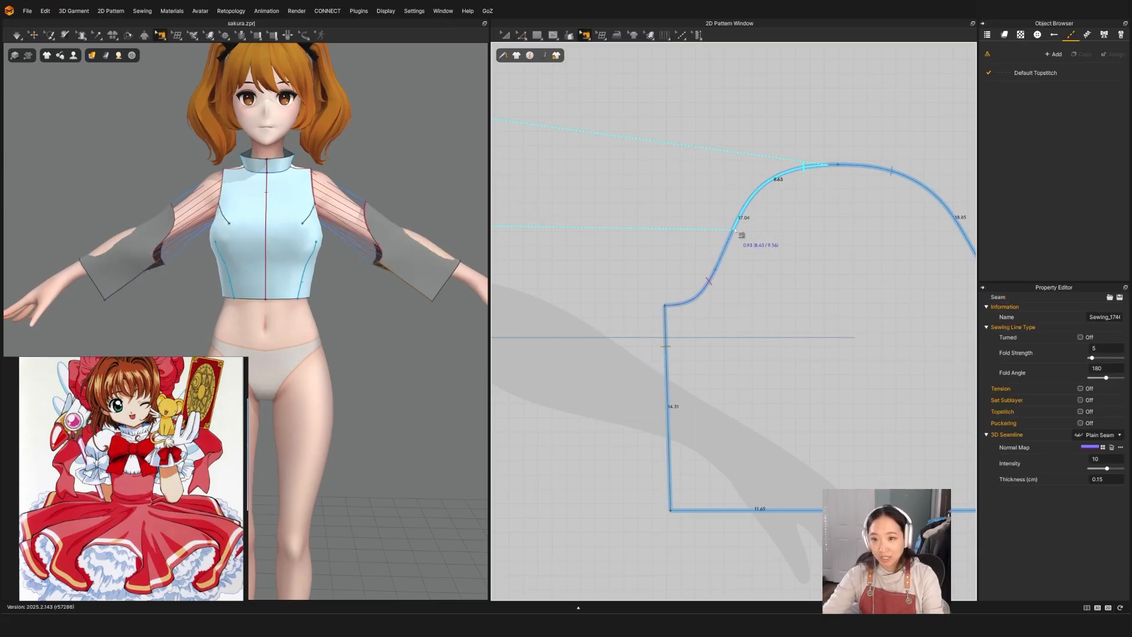
left_click_drag(734, 229, 724, 256)
key("ctrl+z")
middle_click_drag(824, 226, 735, 248)
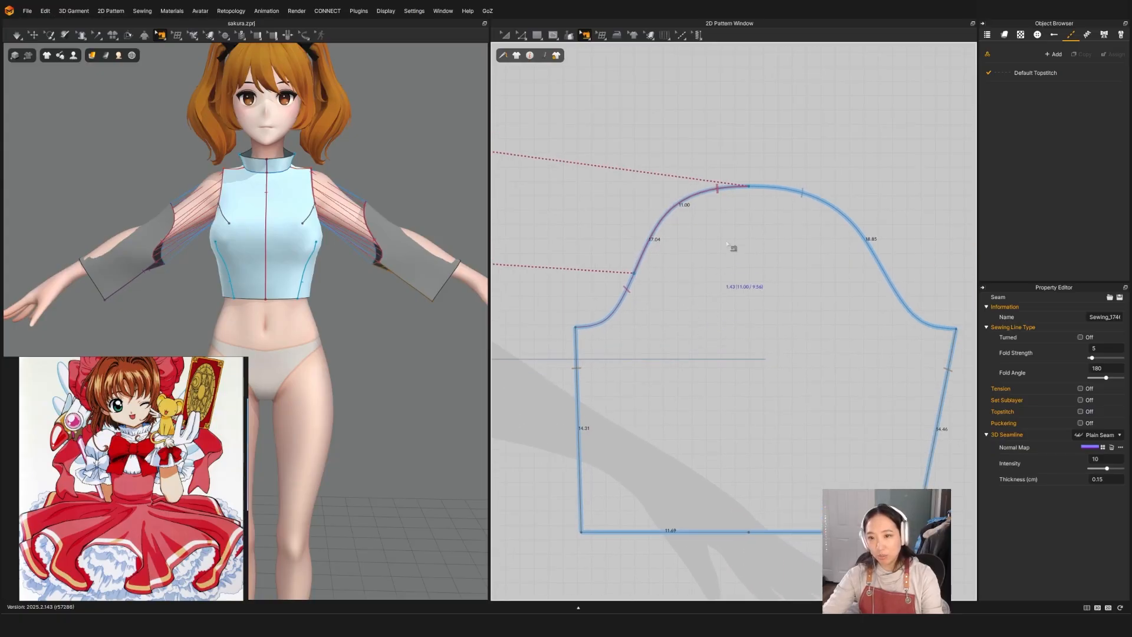
key("z")
key("b")
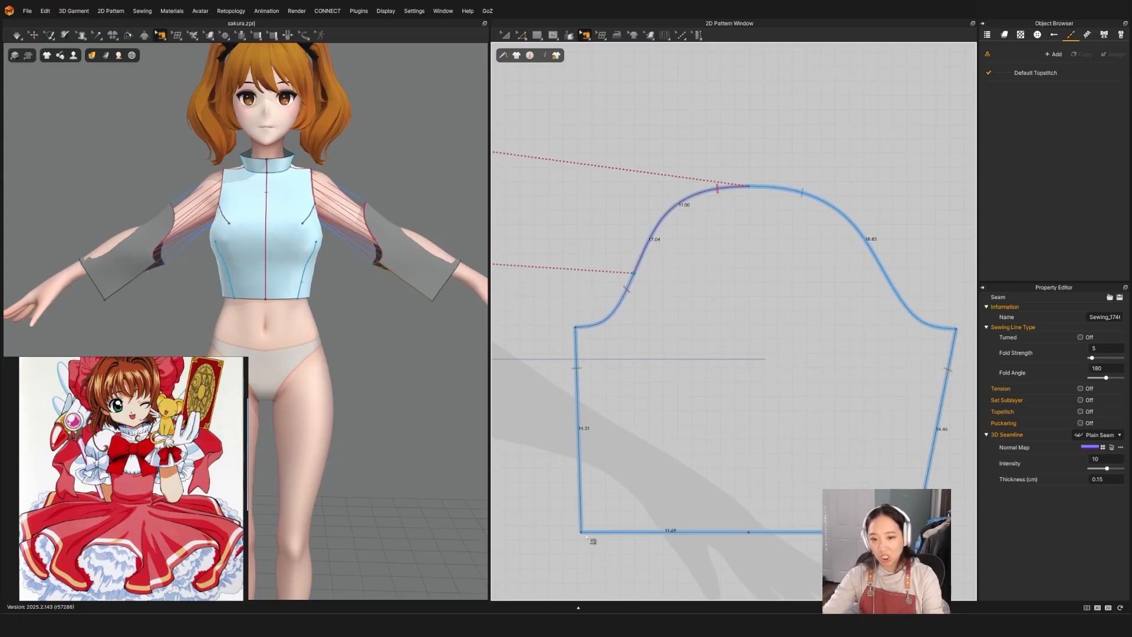
Move the front hem corner and the front side edge of the sleeve inward to about 8 cm for the front hem half.
key("z")
left_click_drag(581, 531, 608, 532)
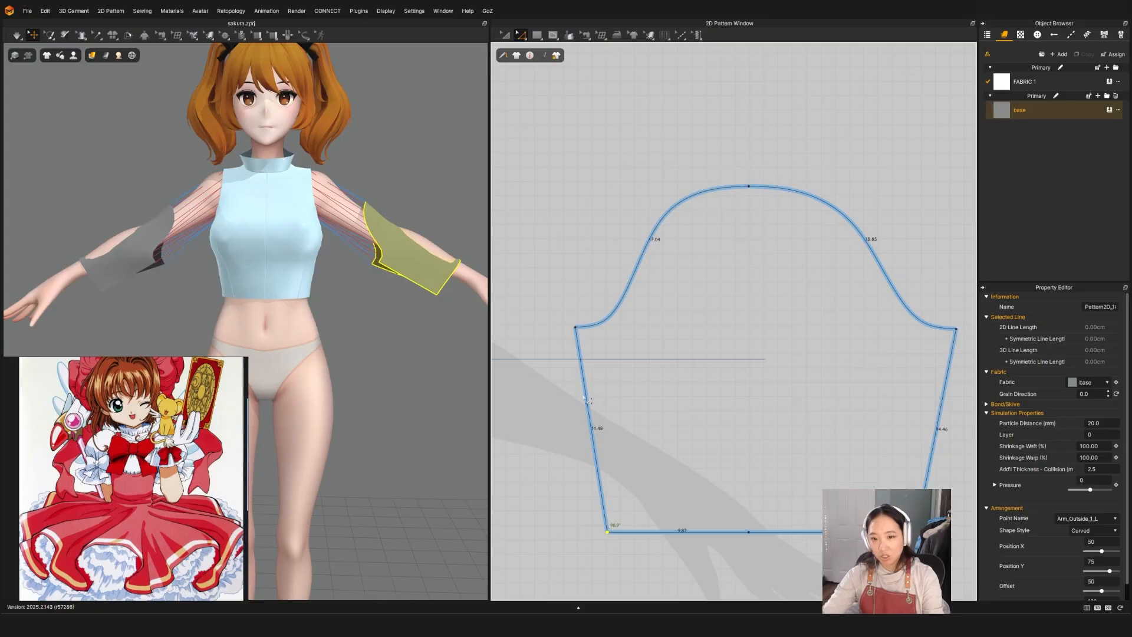
left_click_drag(584, 394, 611, 394)
Reshape the curve beside the front underarm corner and delete the extra curve point on the upper front cap.
key("v")
scroll(664, 294, "up", 2)
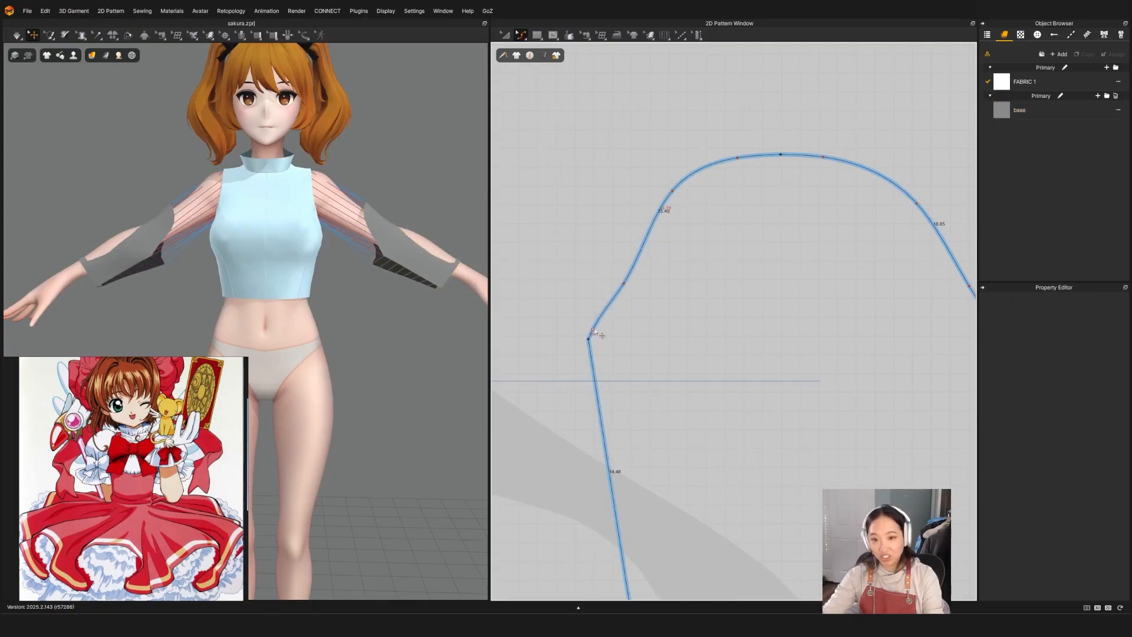
left_click(594, 331)
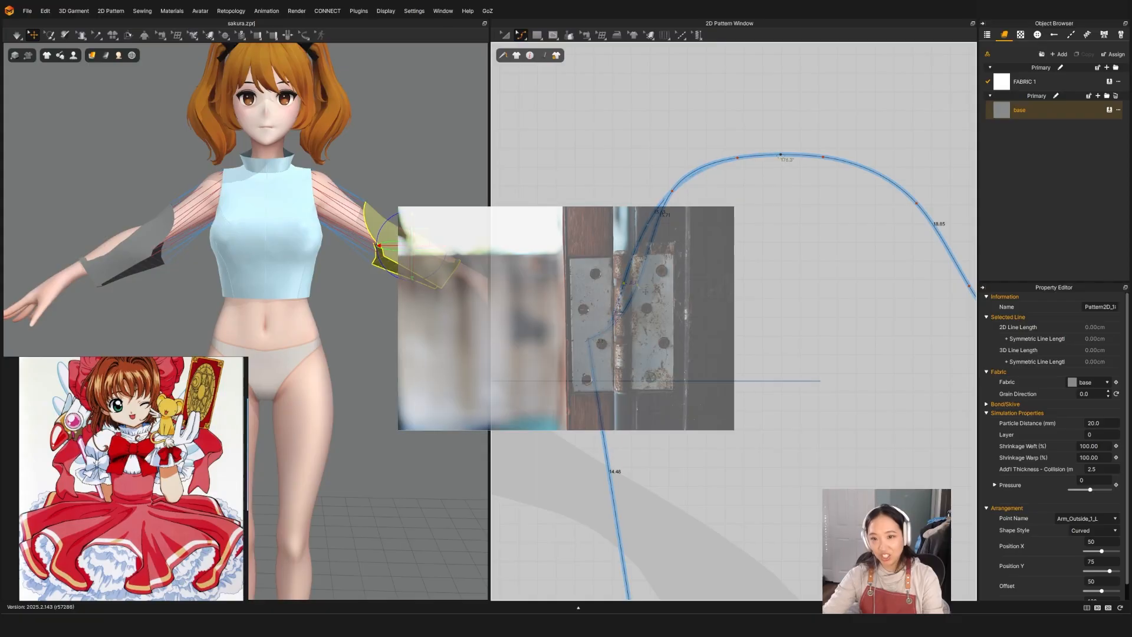
key("Delete")
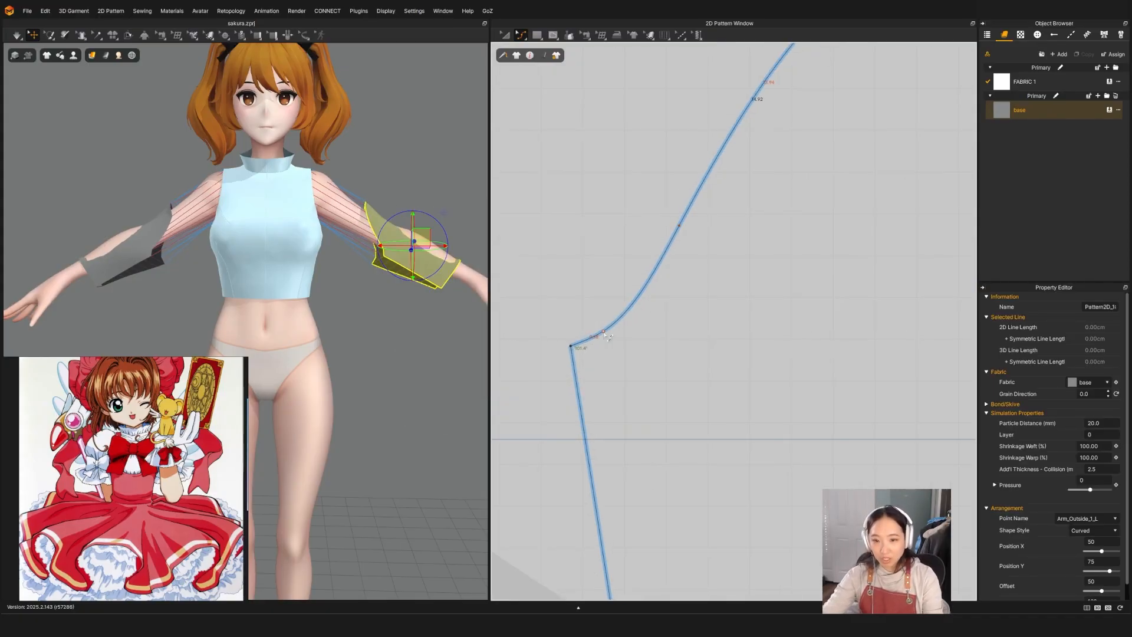
Fine-tune the two curve points above the front underarm corner into a smooth S-shaped cap line.
left_click_drag(603, 330, 612, 334)
scroll(668, 310, "down", 6)
scroll(732, 309, "up", 5)
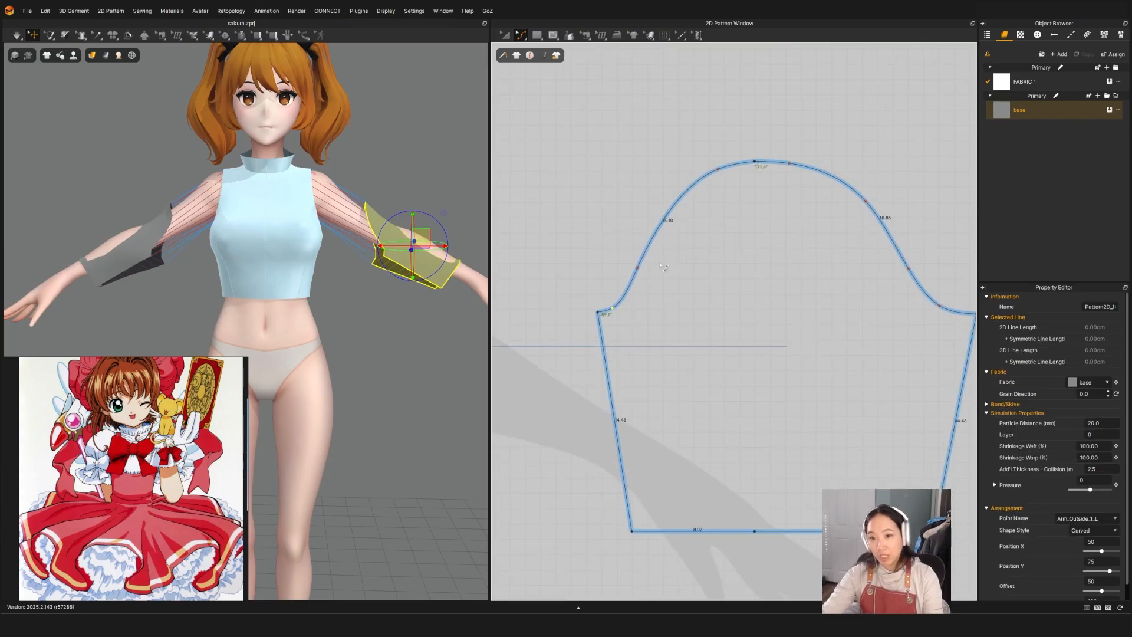
left_click_drag(641, 272, 642, 274)
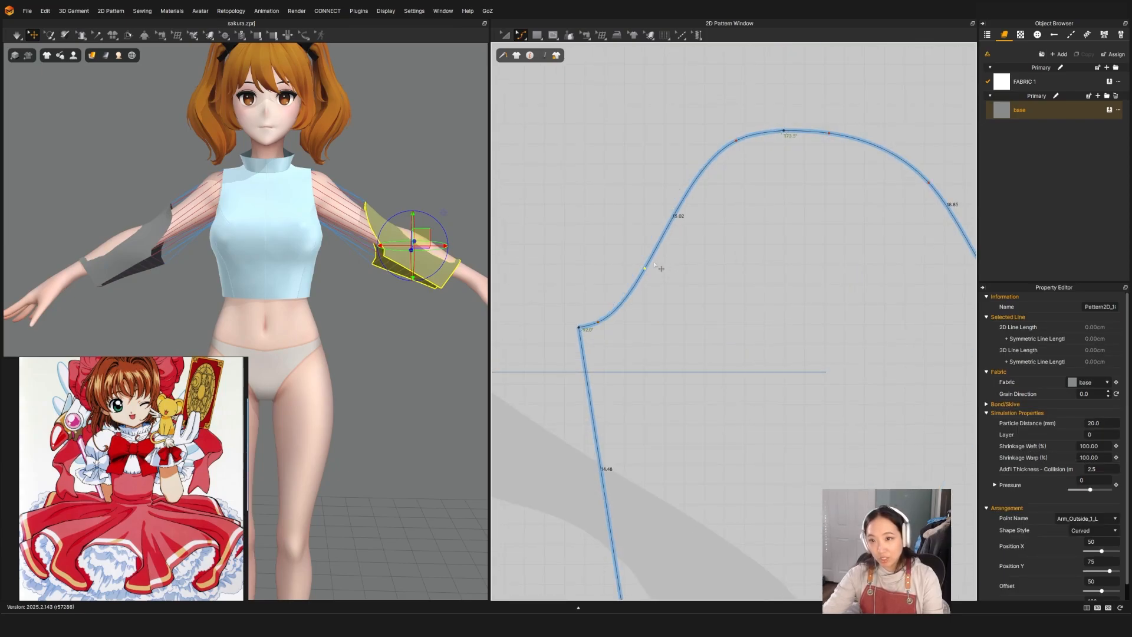
Pull the curve point beside the front underarm corner down below the corner to deepen the underarm curve.
scroll(669, 251, "down", 5)
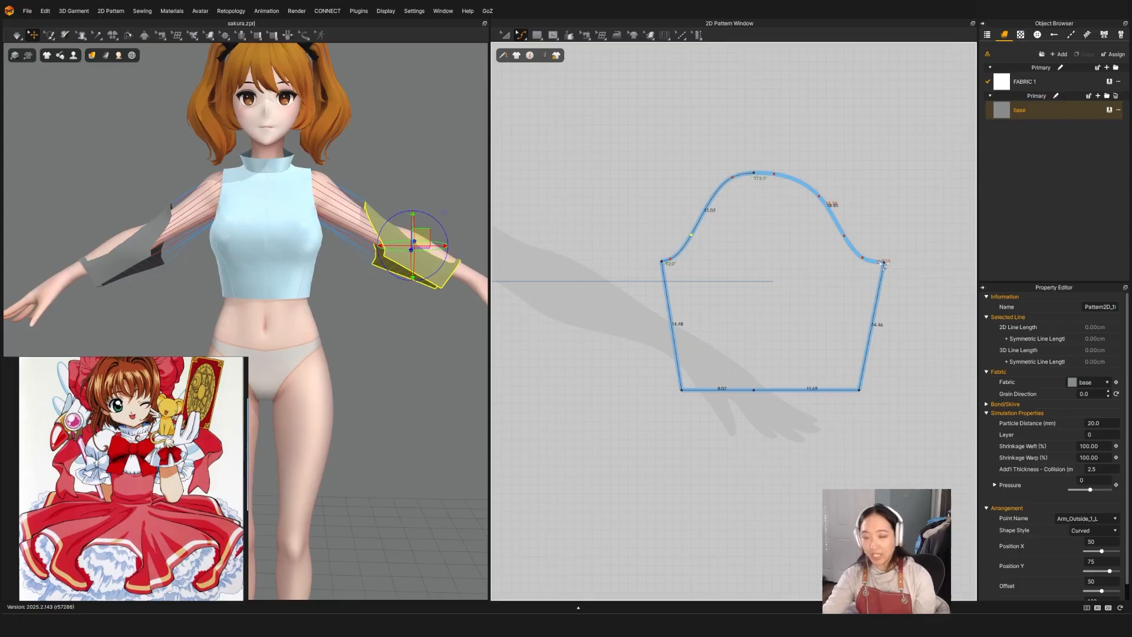
scroll(640, 207, "up", 5)
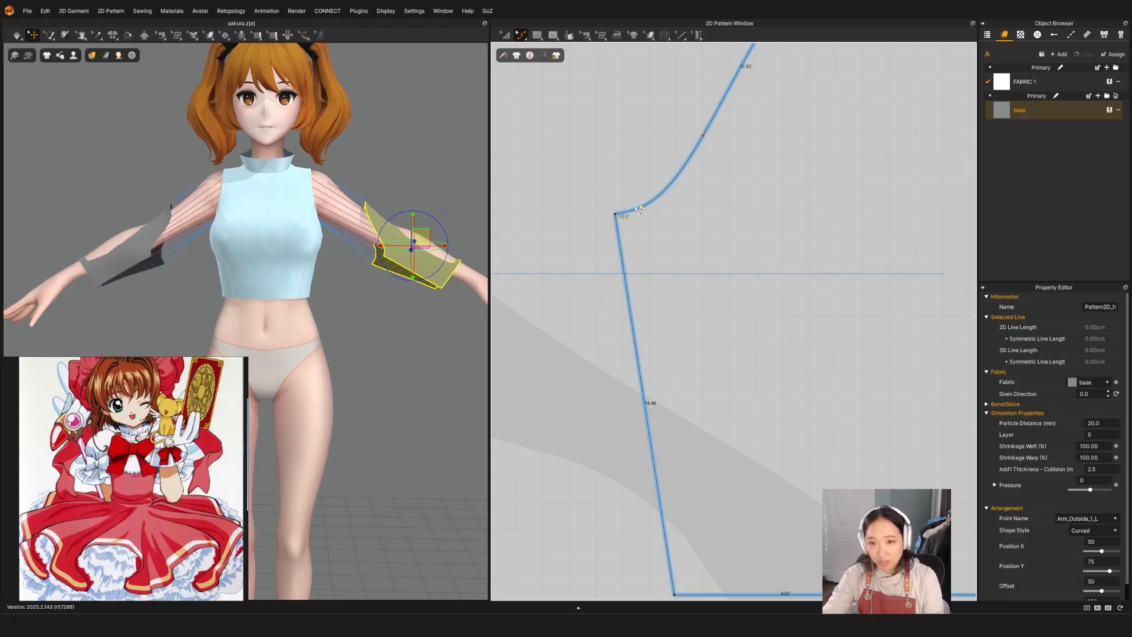
scroll(639, 209, "down", 5)
scroll(644, 232, "up", 5)
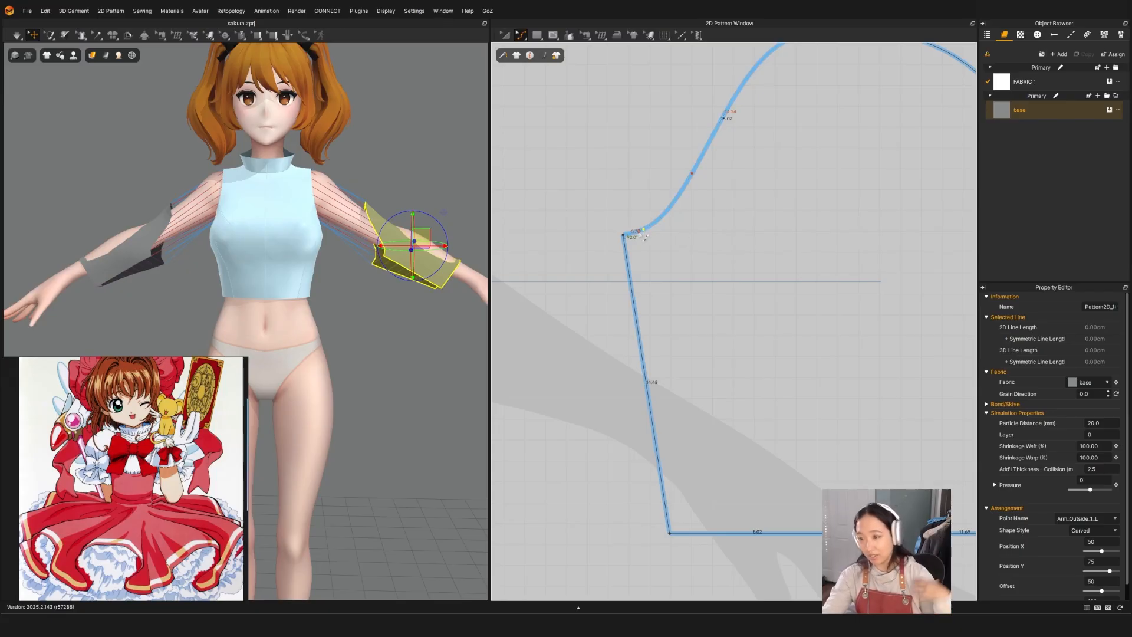
scroll(649, 236, "up", 2)
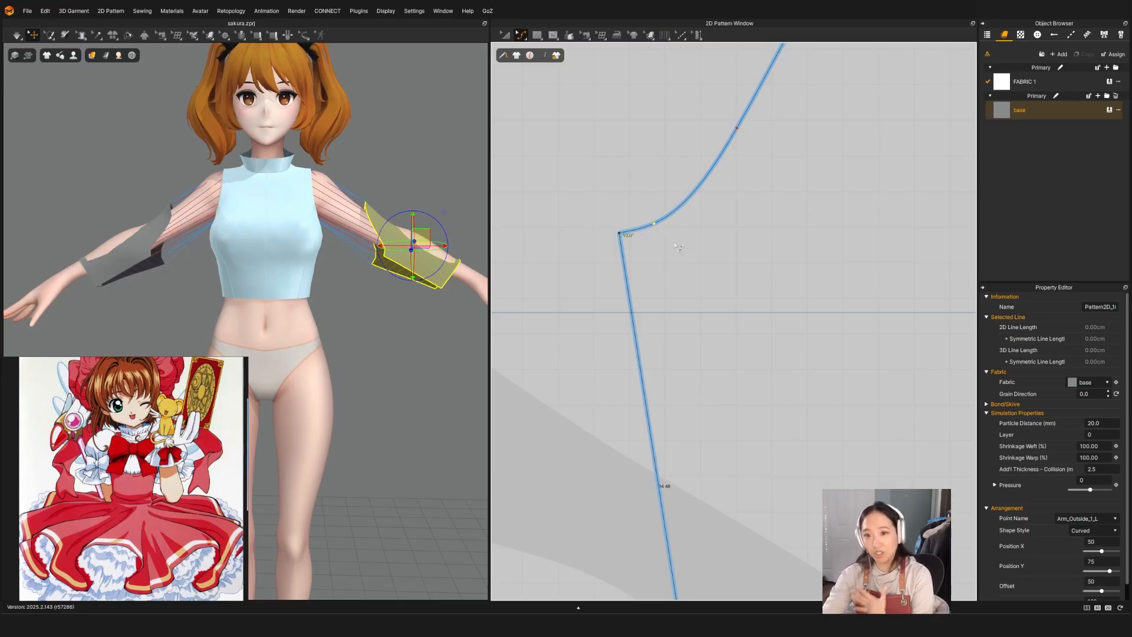
scroll(685, 226, "down", 5)
middle_click_drag(788, 245, 680, 280)
scroll(545, 278, "up", 2)
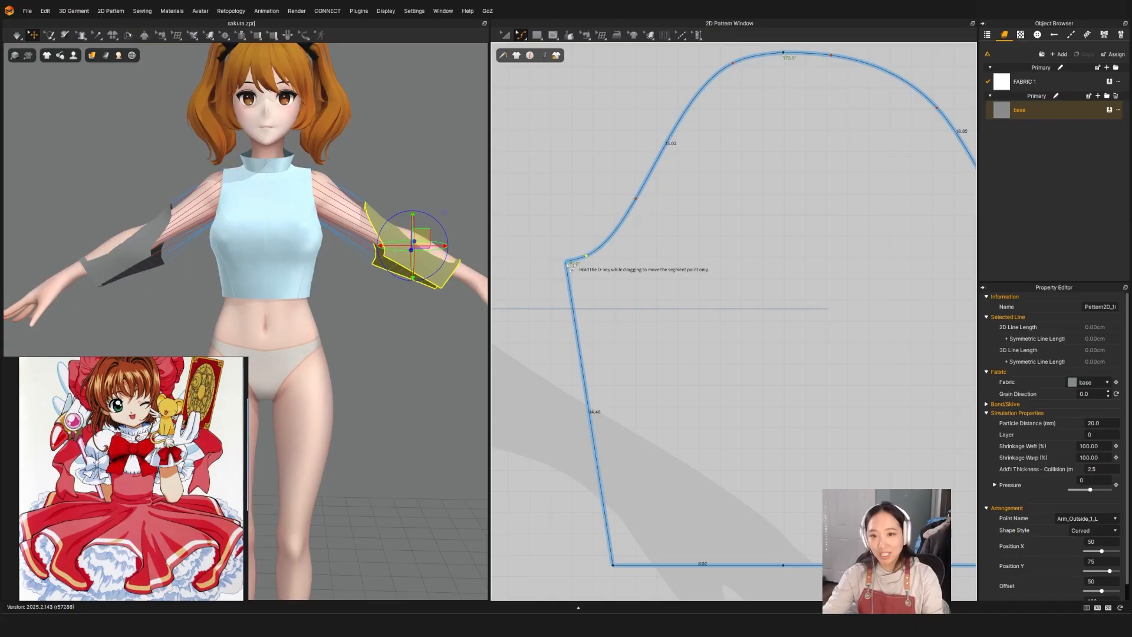
left_click_drag(586, 256, 602, 297)
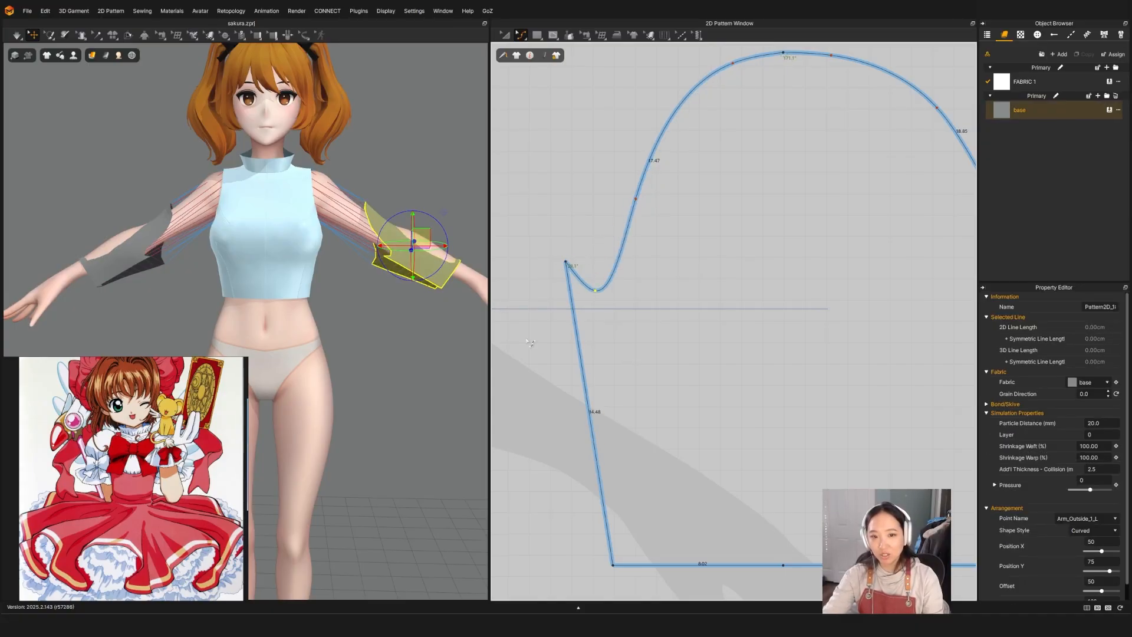
Check the lower front cap seam against the armhole and nudge the upper front cap's curve point to make the front cap about 14.9 cm.
scroll(627, 343, "down", 5)
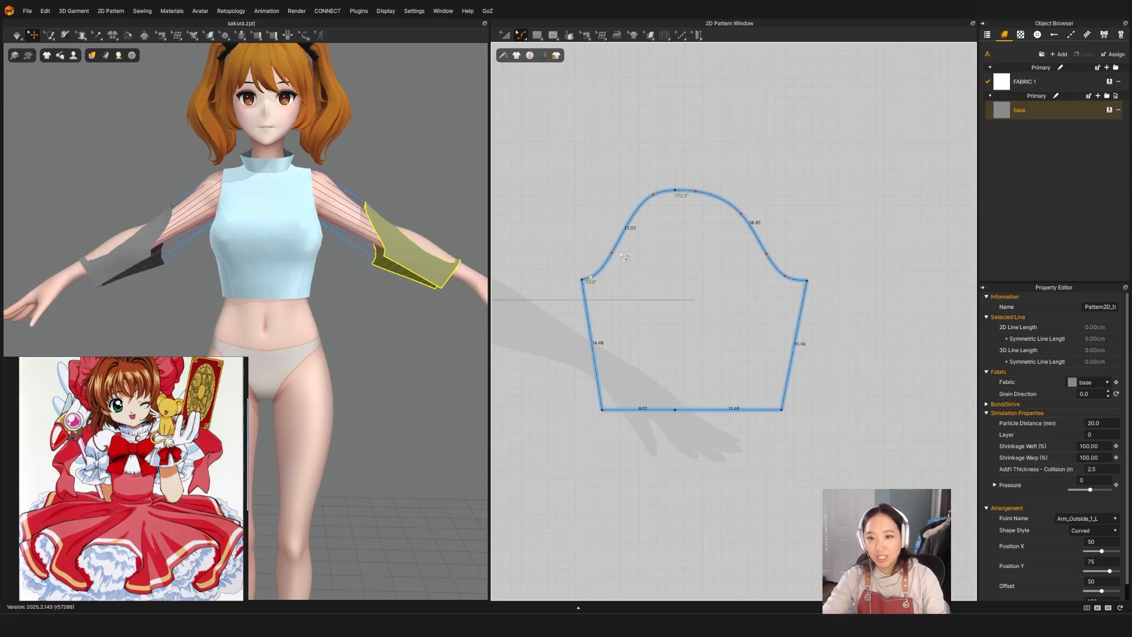
key("n")
scroll(616, 247, "up", 4)
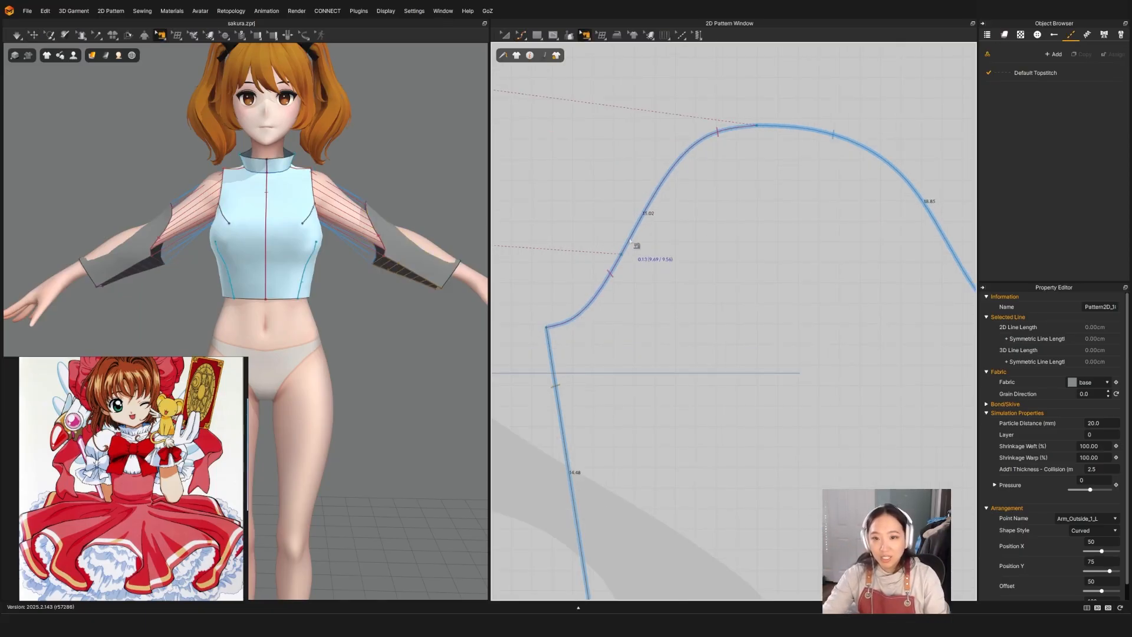
left_click(605, 286)
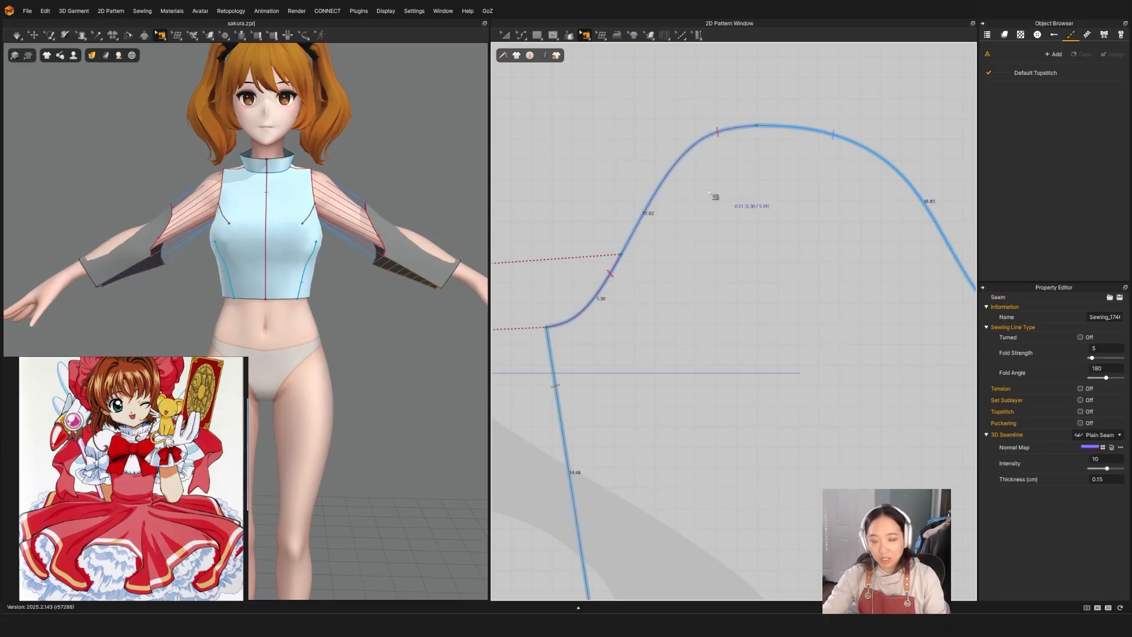
key("z")
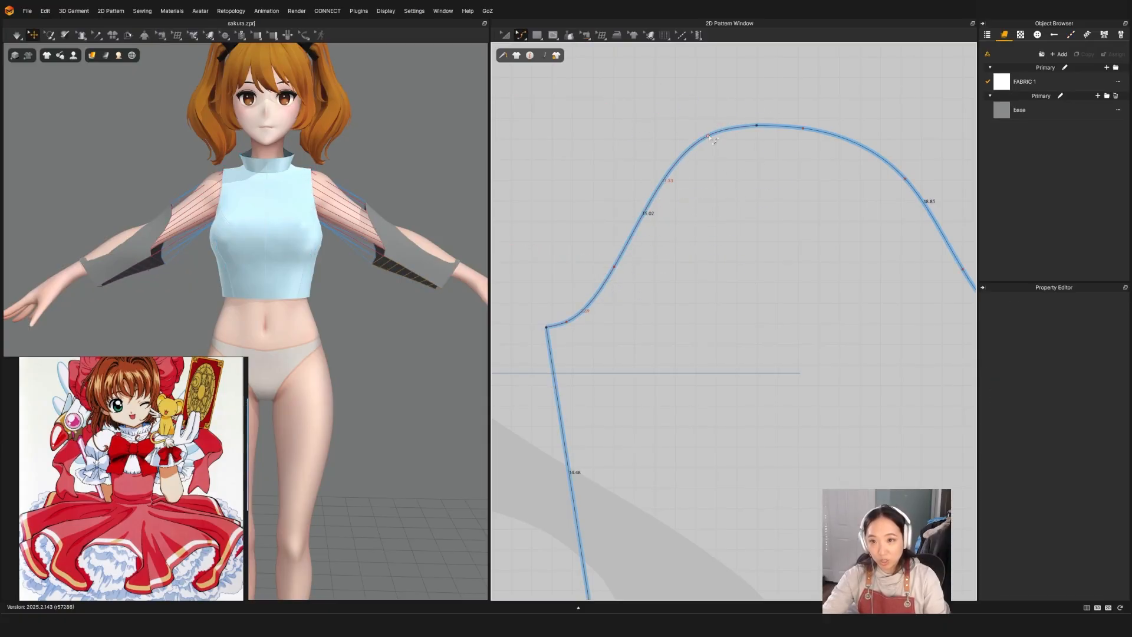
left_click(709, 138)
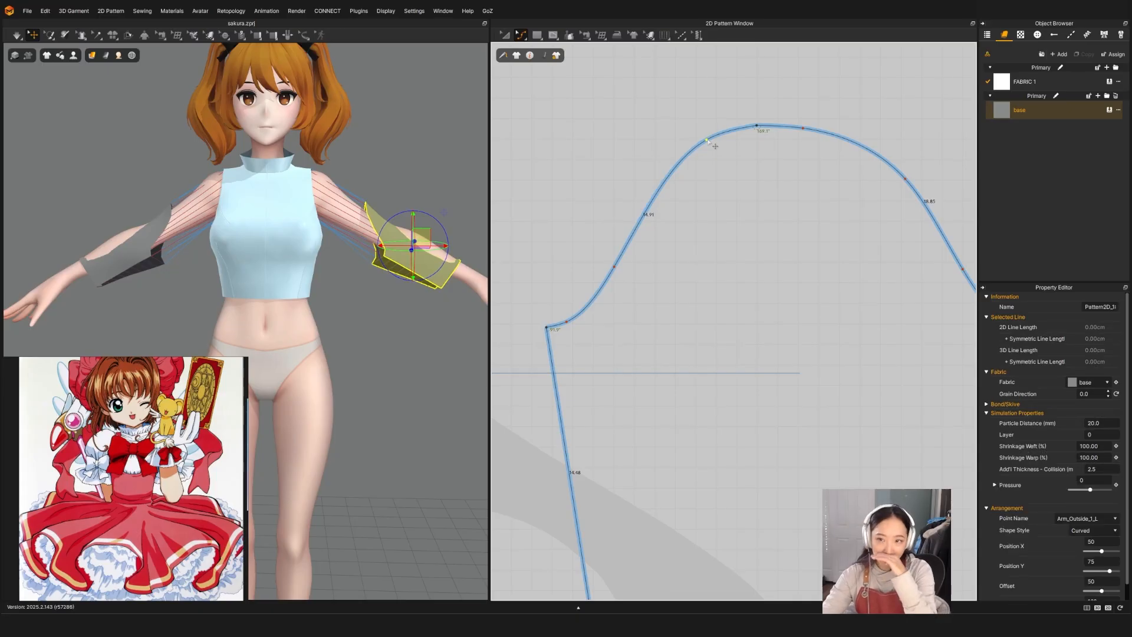
Move the sleeve's front hem corner slightly inward and recentre the hem's middle point so each half is about 9.5 cm.
scroll(779, 150, "down", 5)
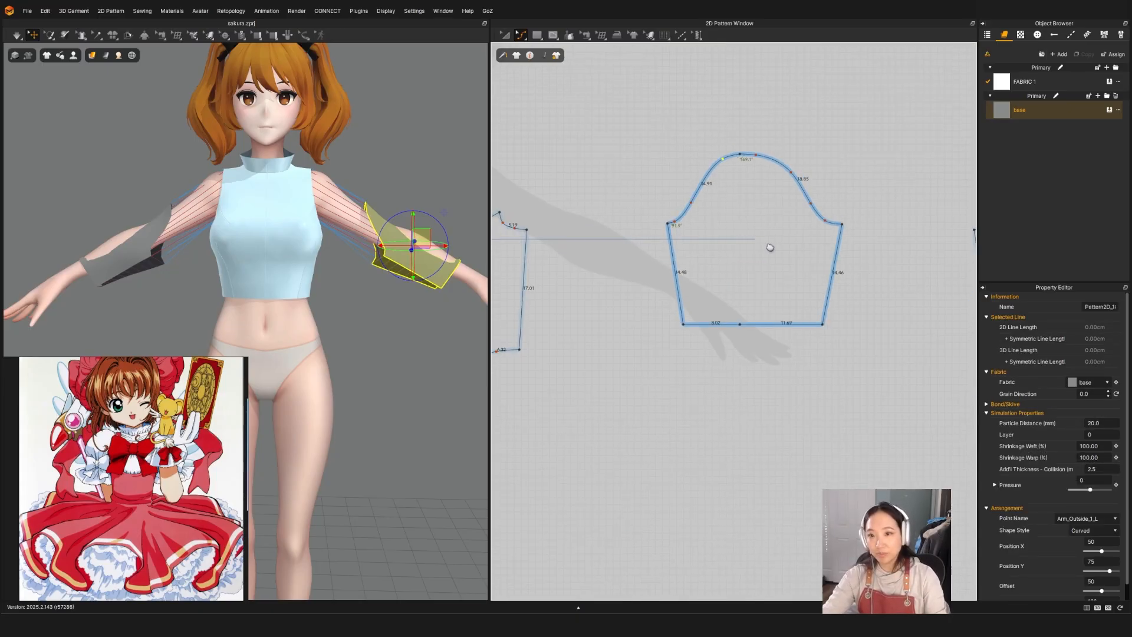
left_click(663, 337)
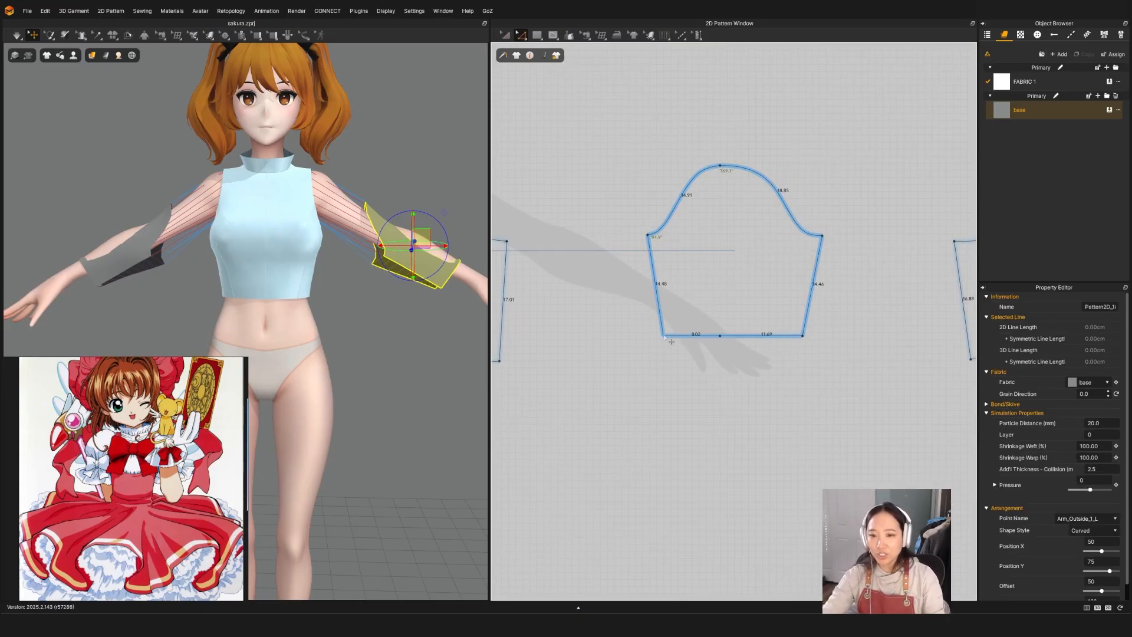
left_click_drag(663, 337, 669, 337)
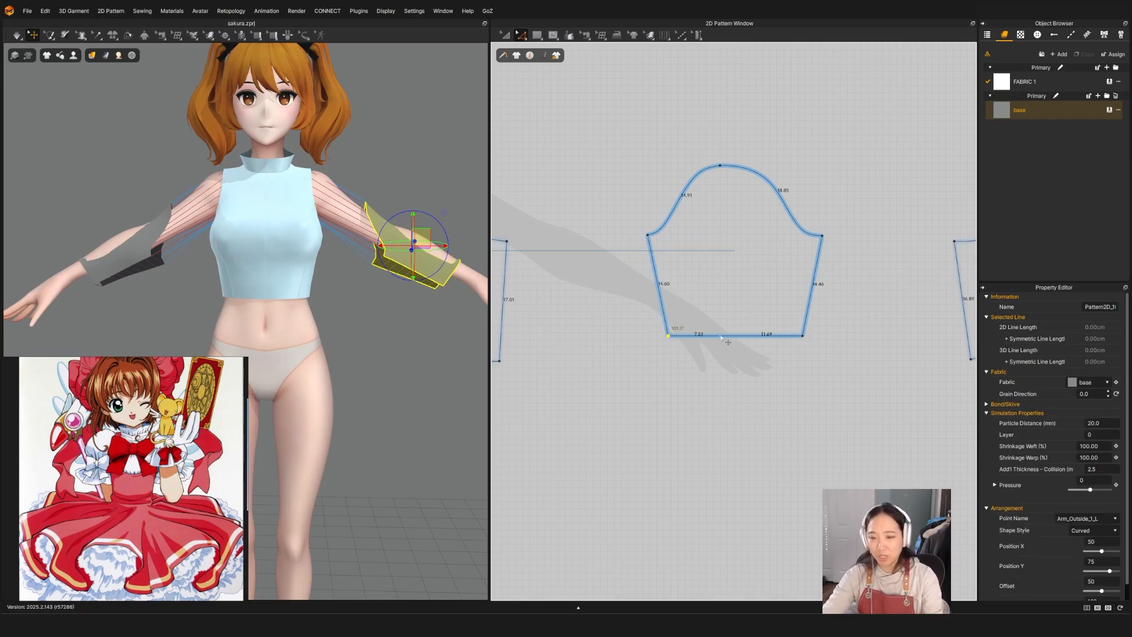
left_click_drag(720, 336, 735, 336)
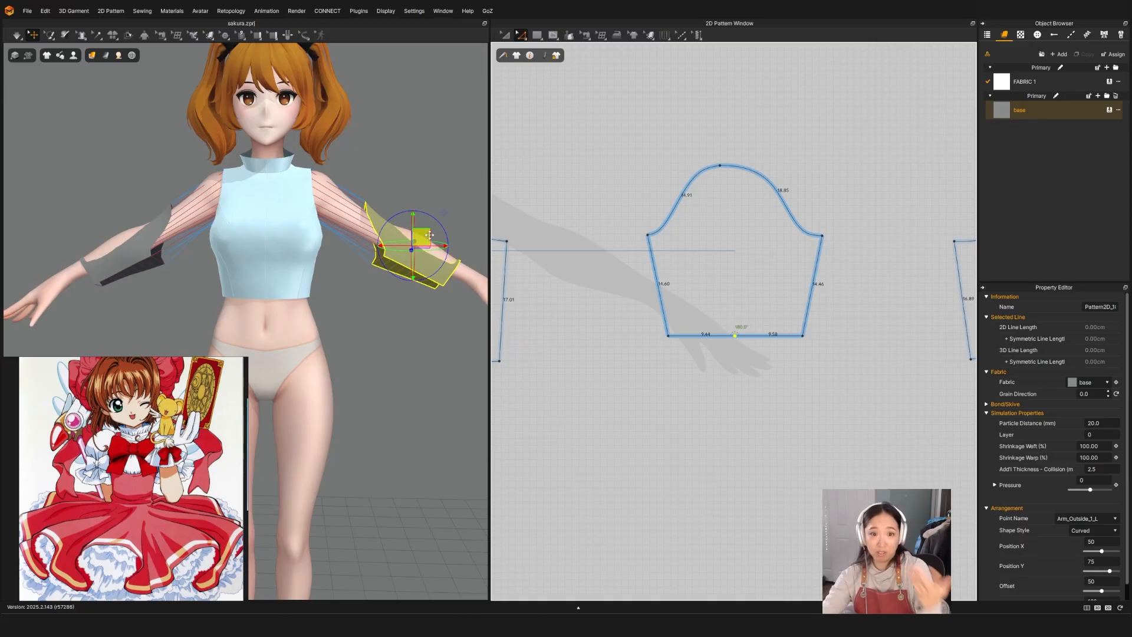
Simulate the garment and tug both sleeves until they settle around the arms.
key("space")
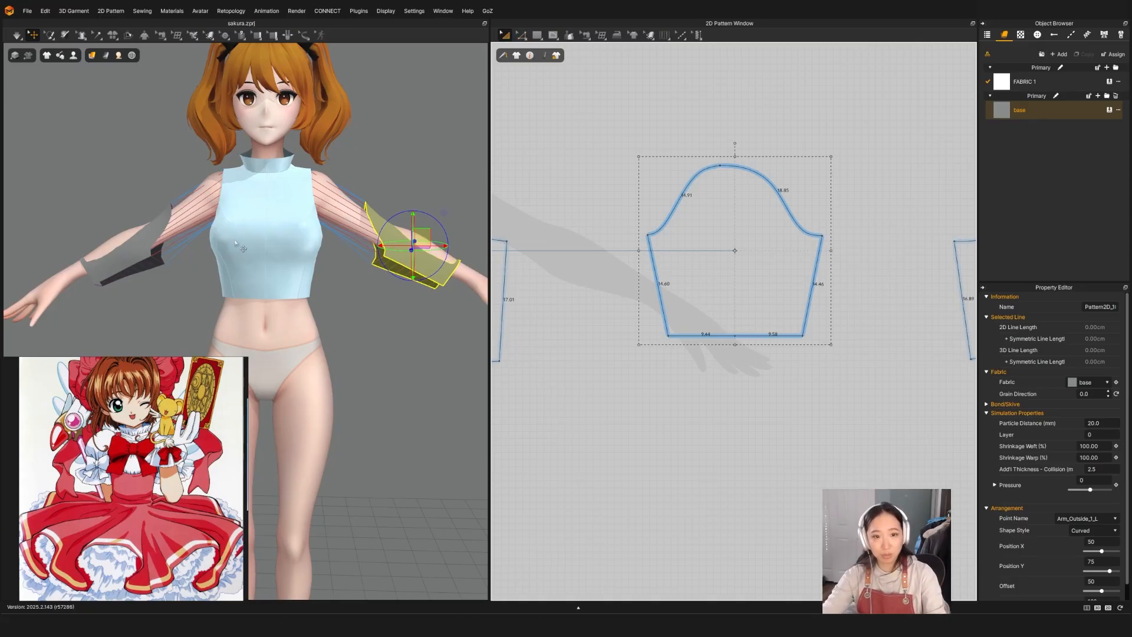
left_click(372, 233)
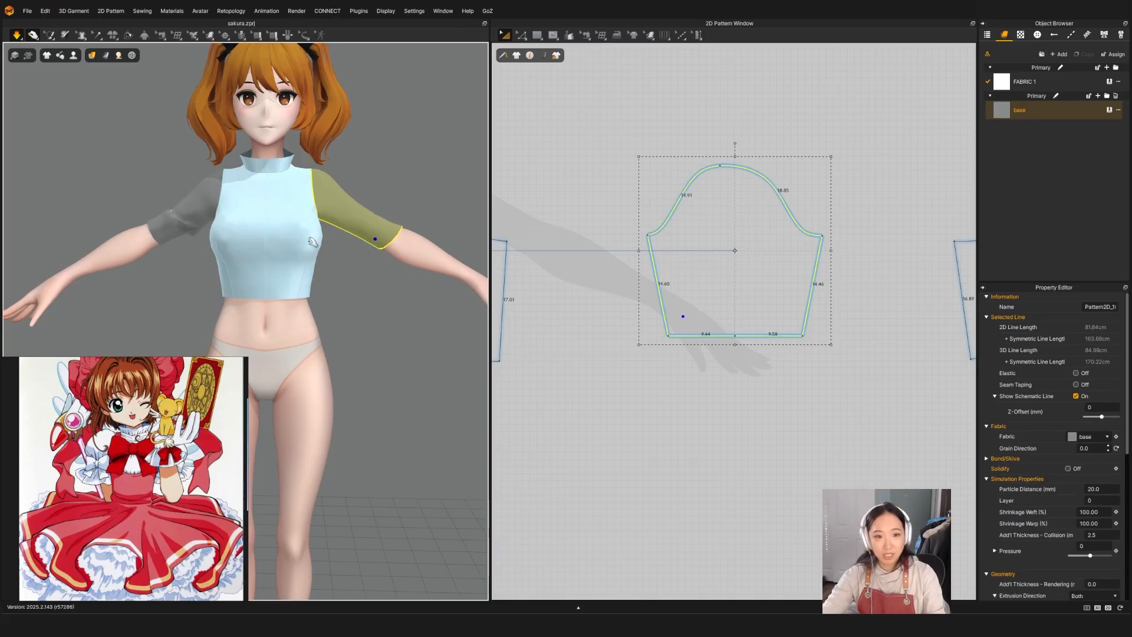
left_click(182, 225)
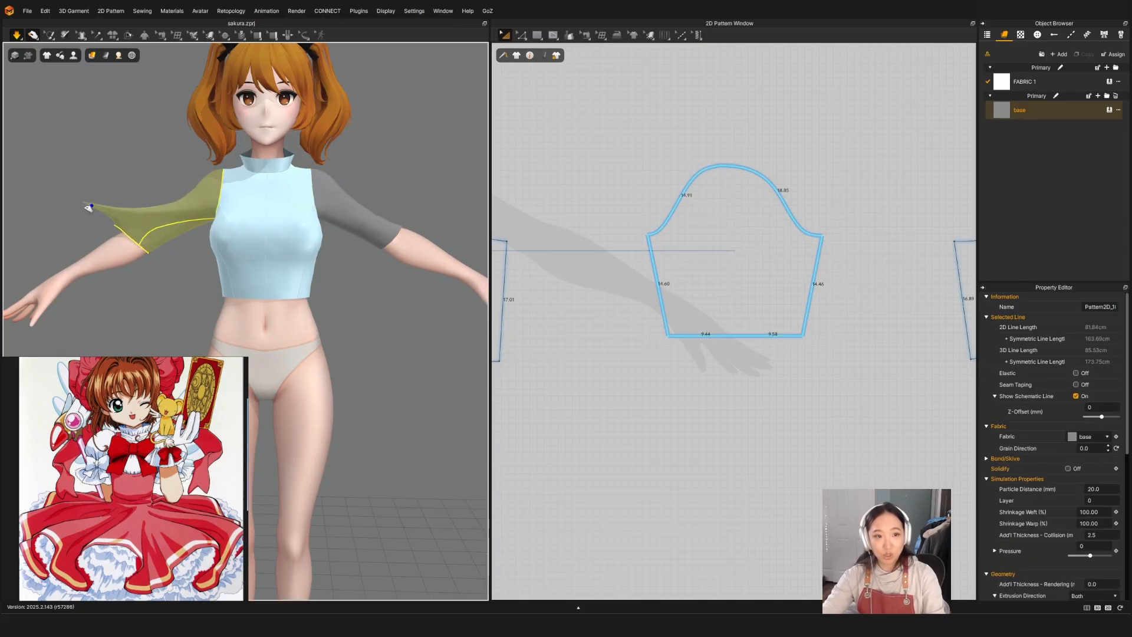
left_click(389, 237)
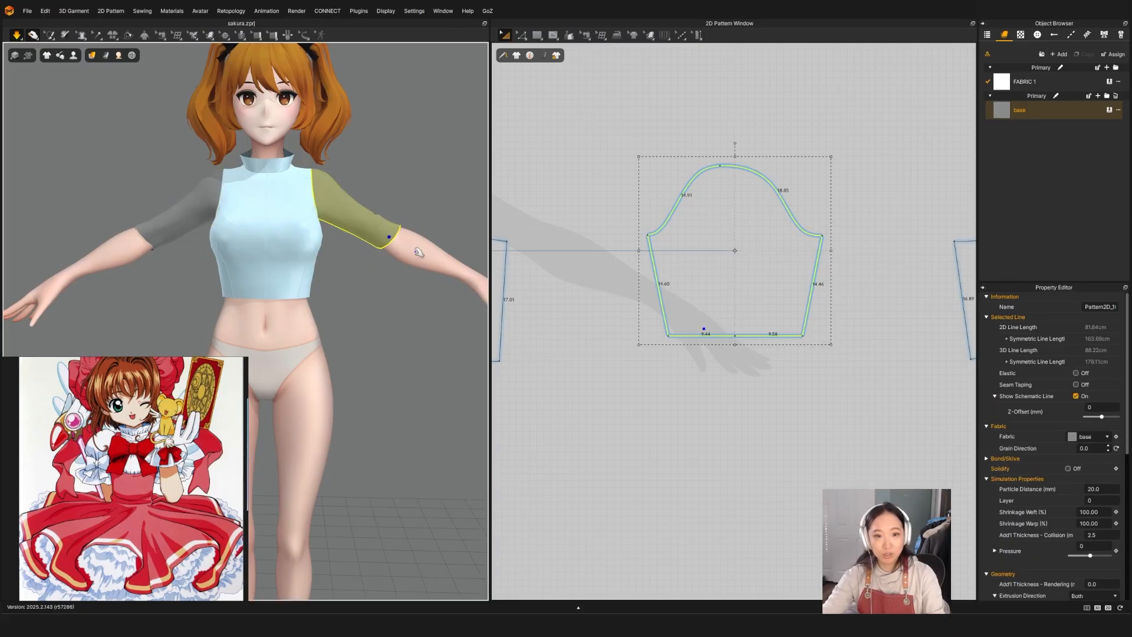
key("space")
Inspect the sleeves and bodice with the strain map, then turn the map off.
left_click(91, 55)
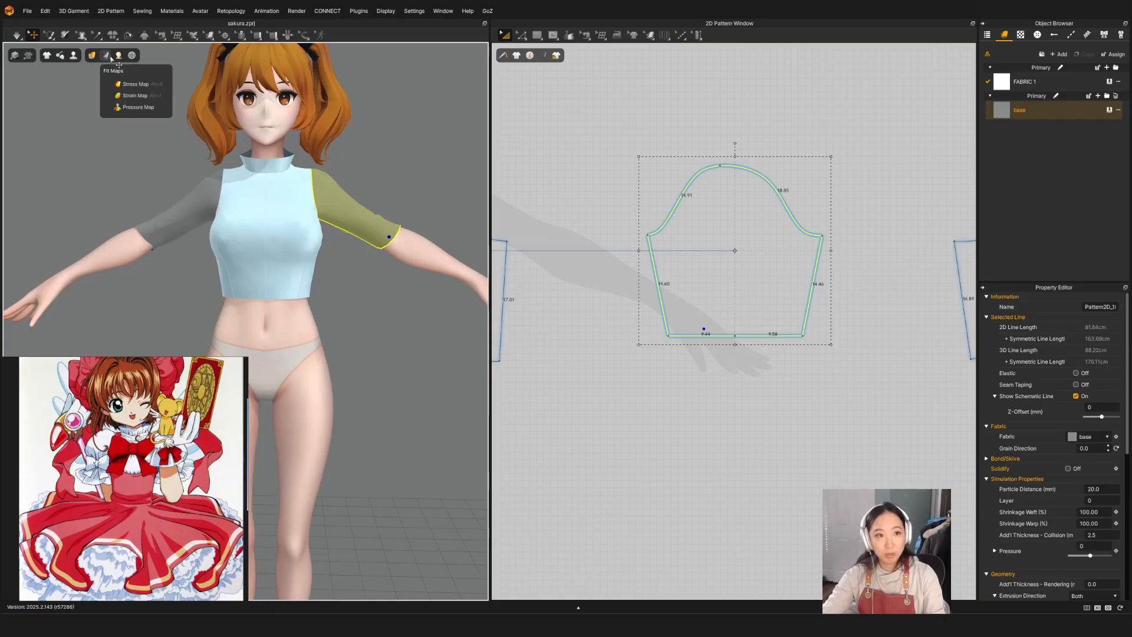
left_click(120, 96)
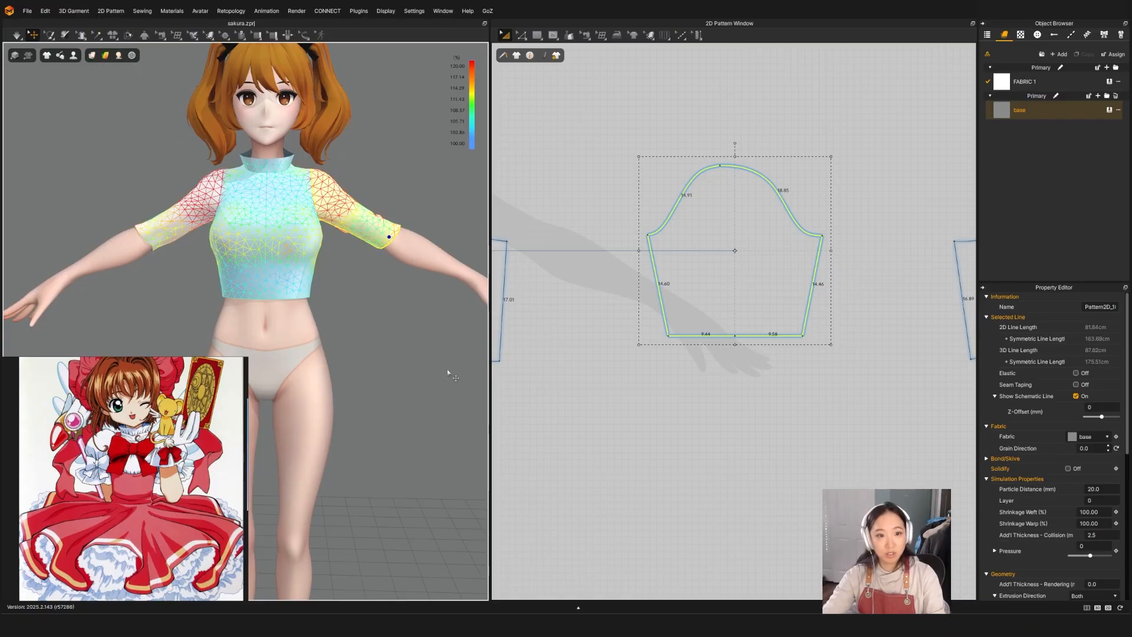
right_click_drag(450, 369, 366, 316)
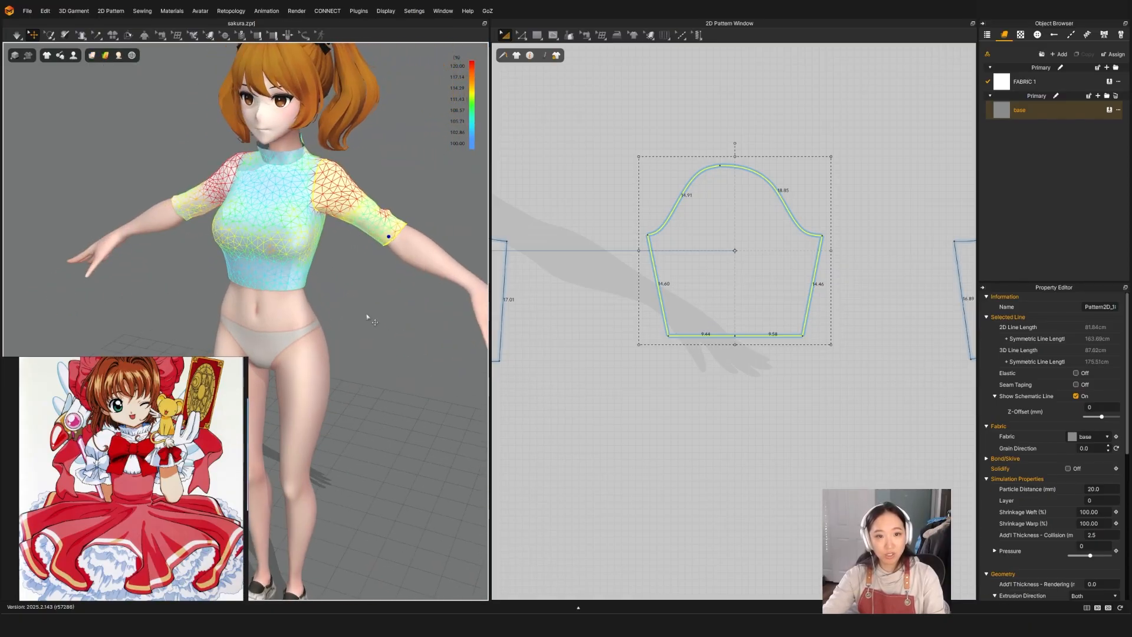
scroll(155, 111, "up", 3)
left_click(112, 56)
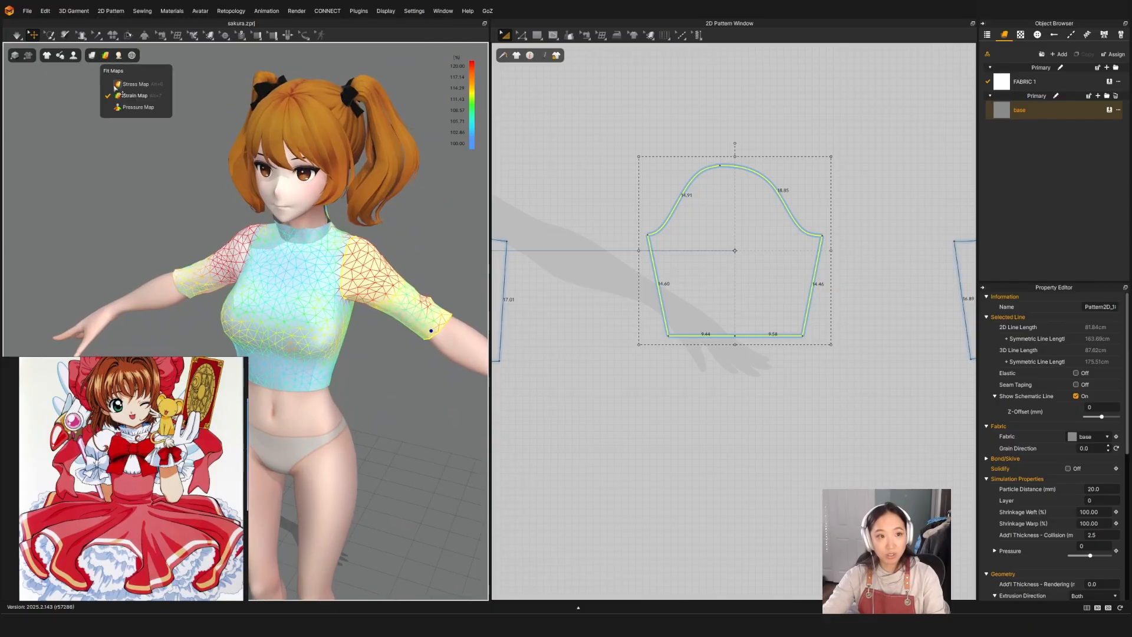
left_click(125, 98)
Select the upper front, lower front and back sleeve cap seams and deactivate their sewing.
left_click(584, 35)
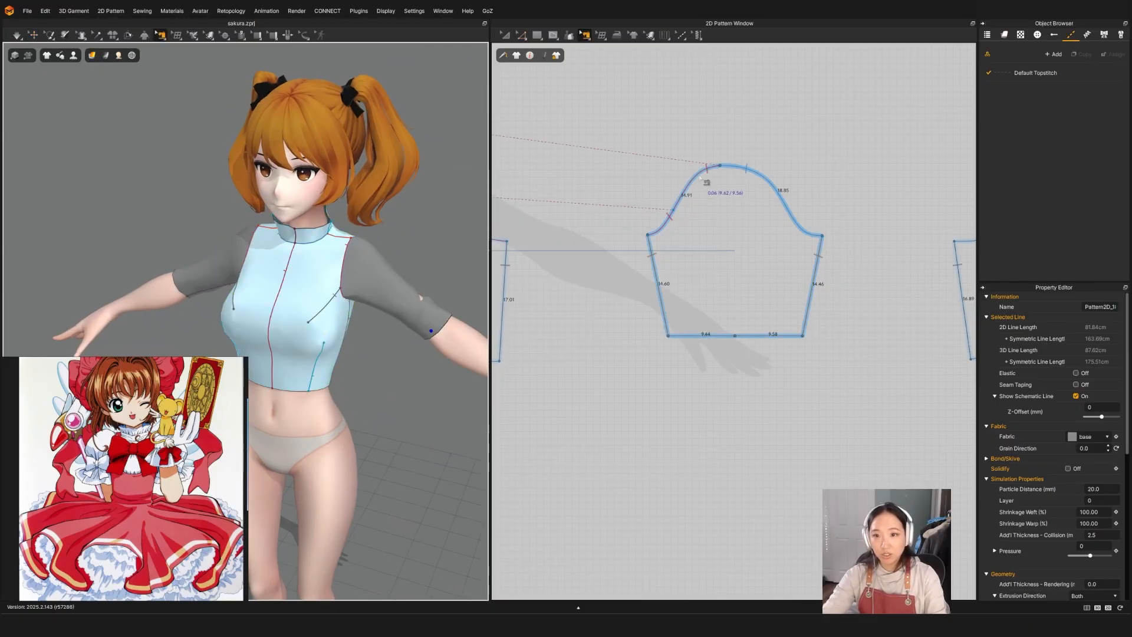
left_click(701, 176)
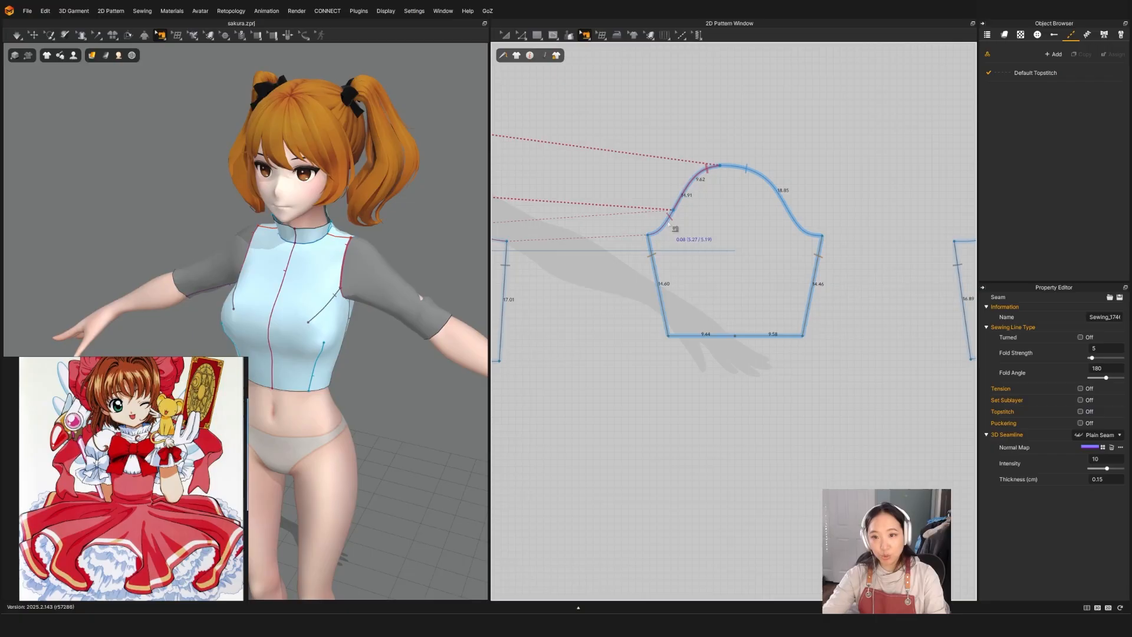
left_click(669, 220)
right_click(772, 184)
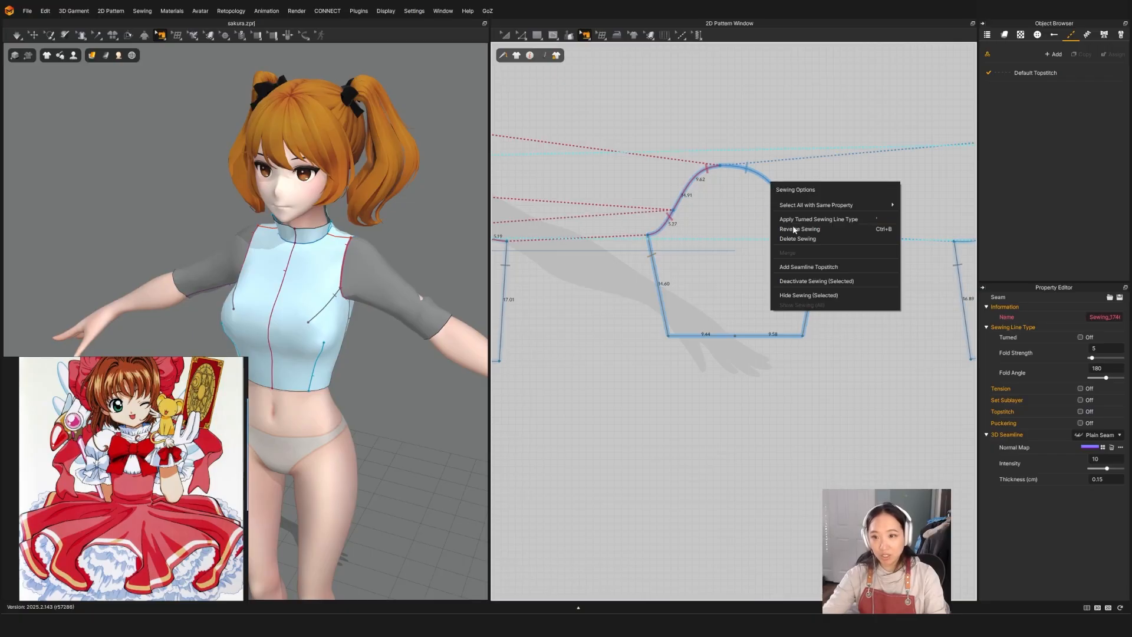
left_click(797, 279)
Simulate the garment with the cap unsewn, smooth the sleeve over the arm, and inspect its cap line against the armhole.
key("2")
scroll(350, 328, "up", 5)
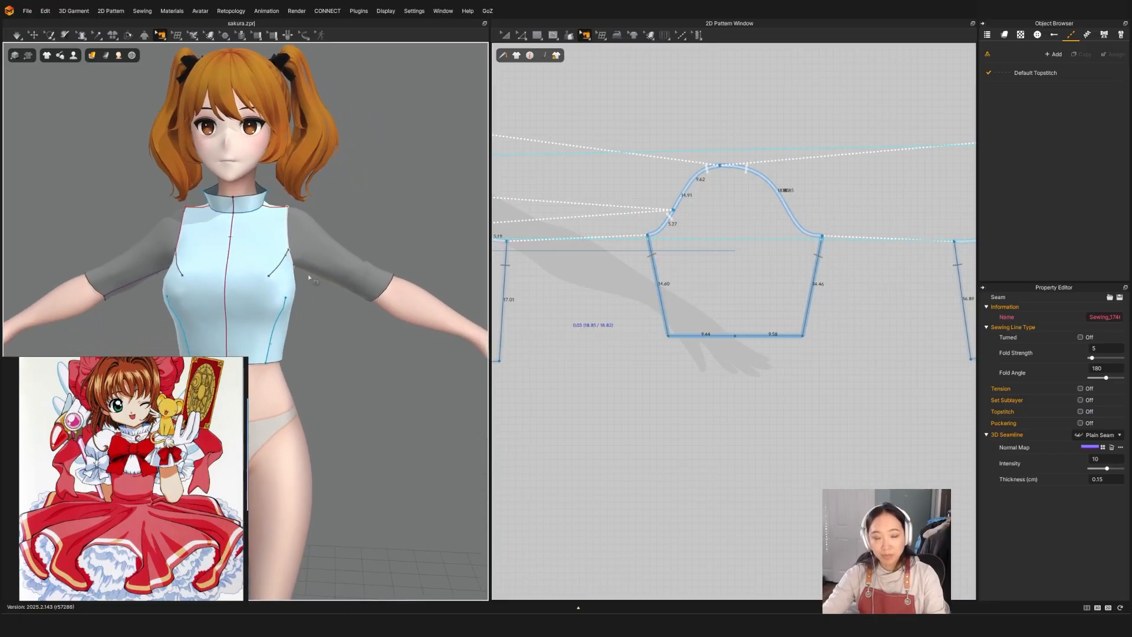
key("q")
left_click(362, 202)
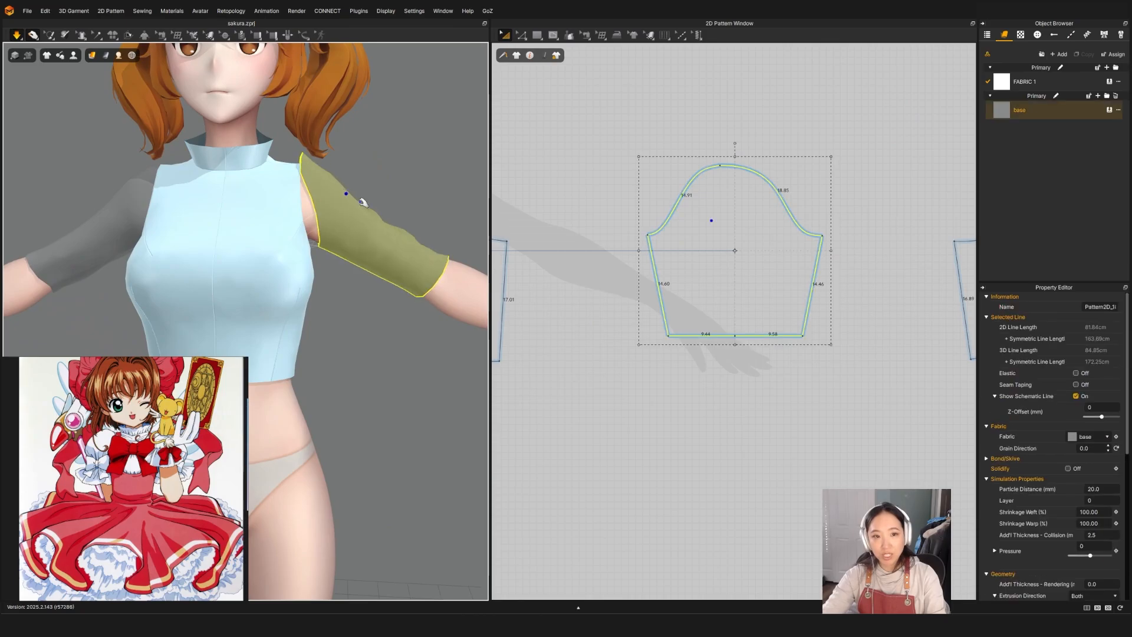
key("space")
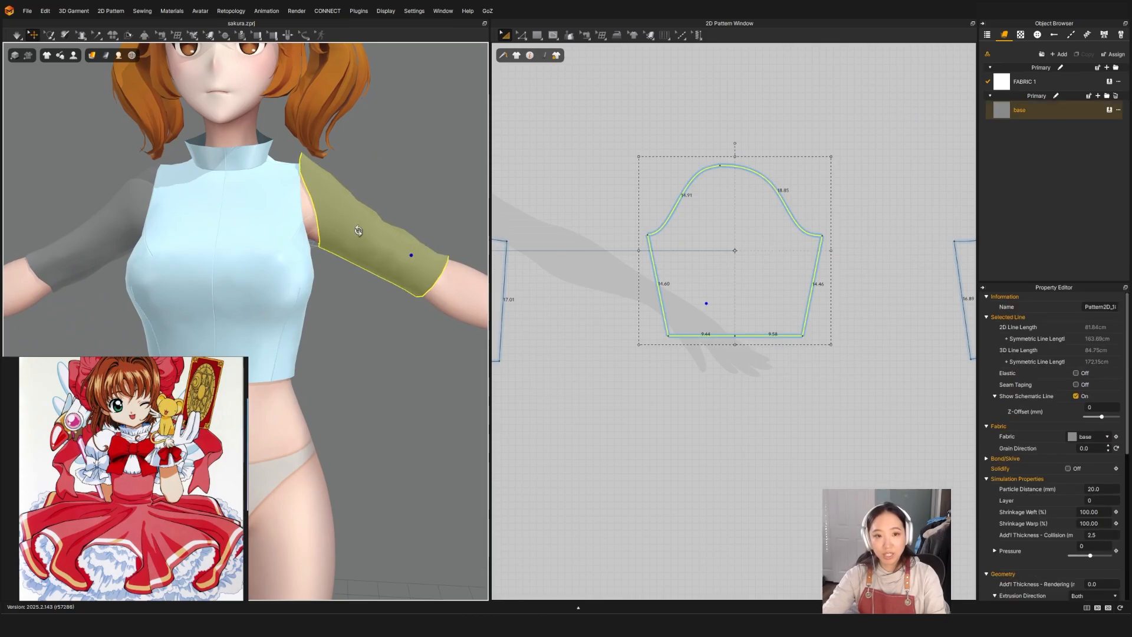
right_click_drag(358, 231, 389, 258)
key("2")
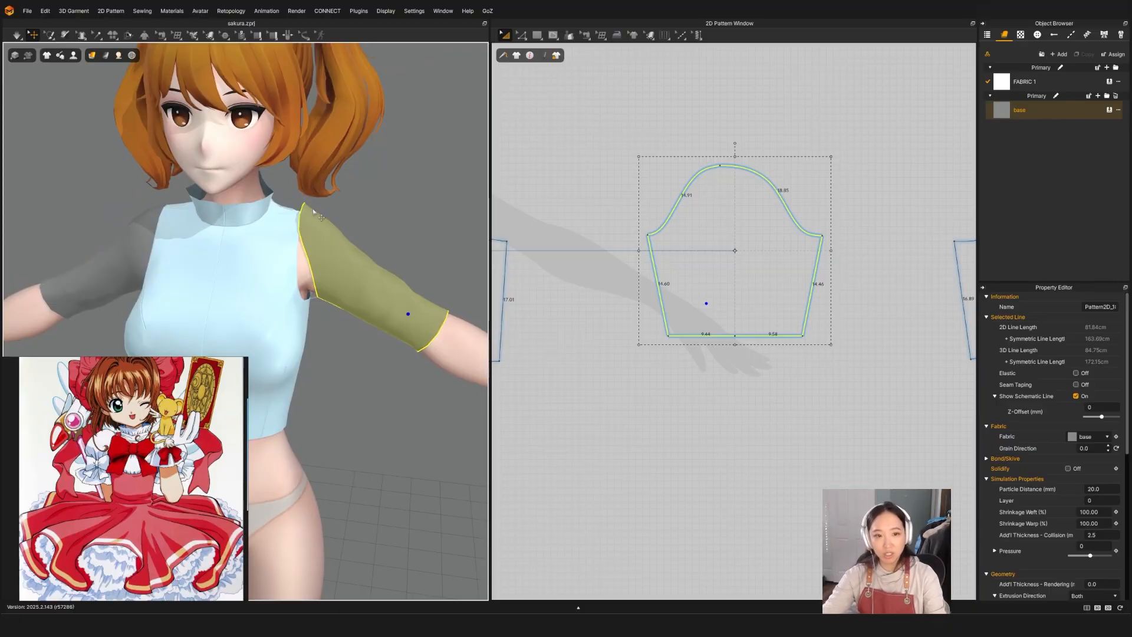
mouse_move(293, 274)
right_mouse_down()
mouse_move(328, 273)
mouse_move(292, 275)
right_mouse_up()
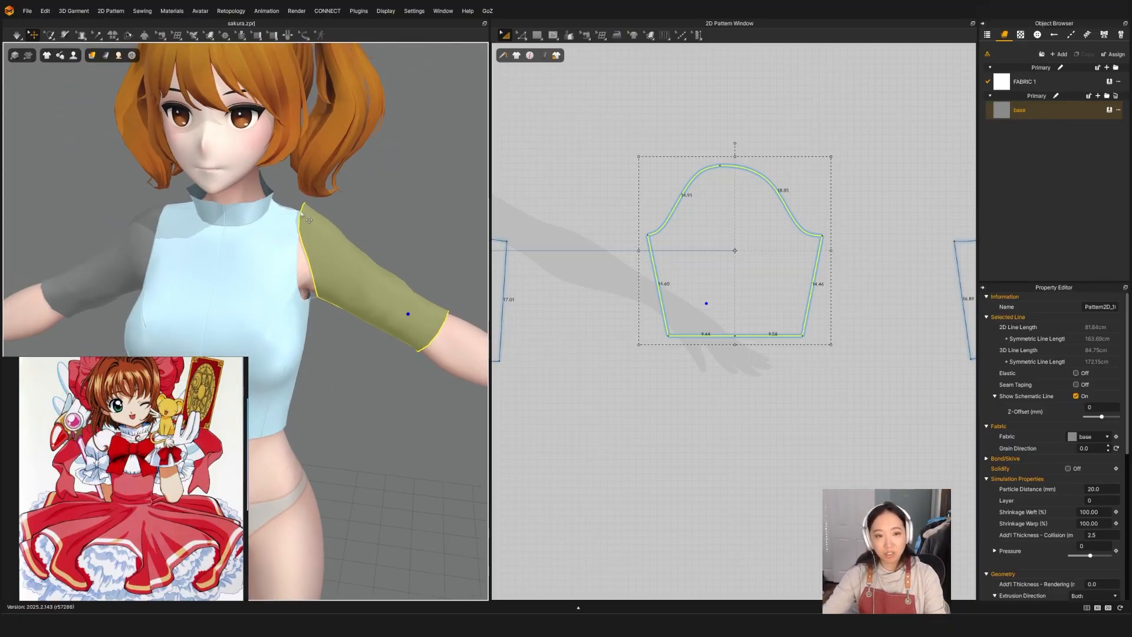
Lower the top point of the sleeve cap slightly and check its fit at the shoulder from the front.
key("z")
scroll(722, 164, "up", 3)
left_click_drag(677, 143, 725, 185)
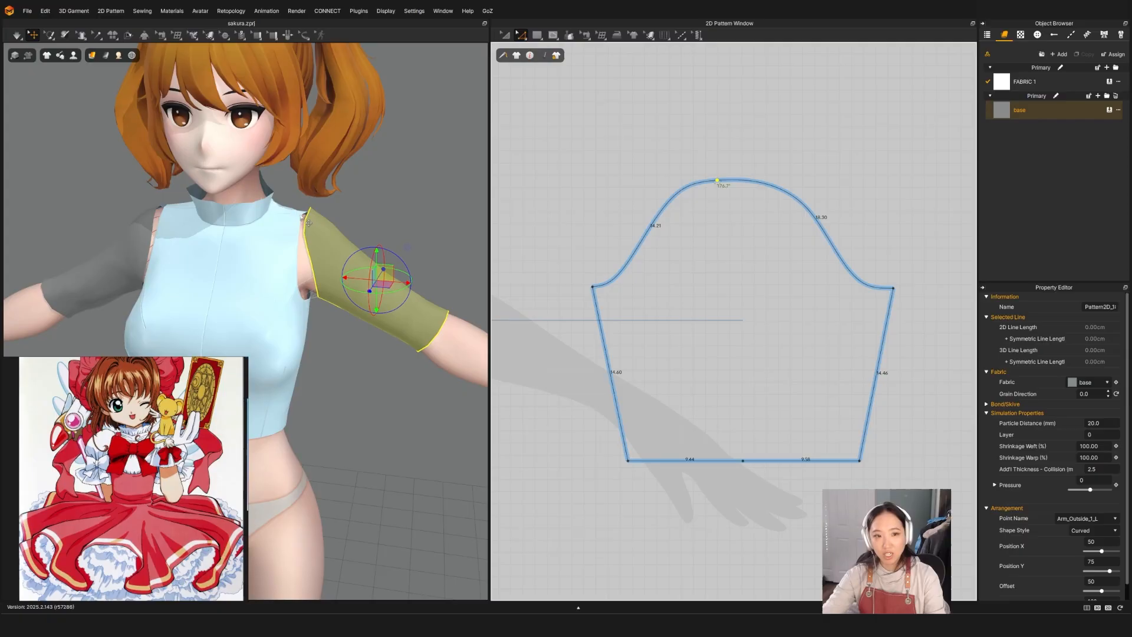
right_click_drag(144, 253, 176, 249)
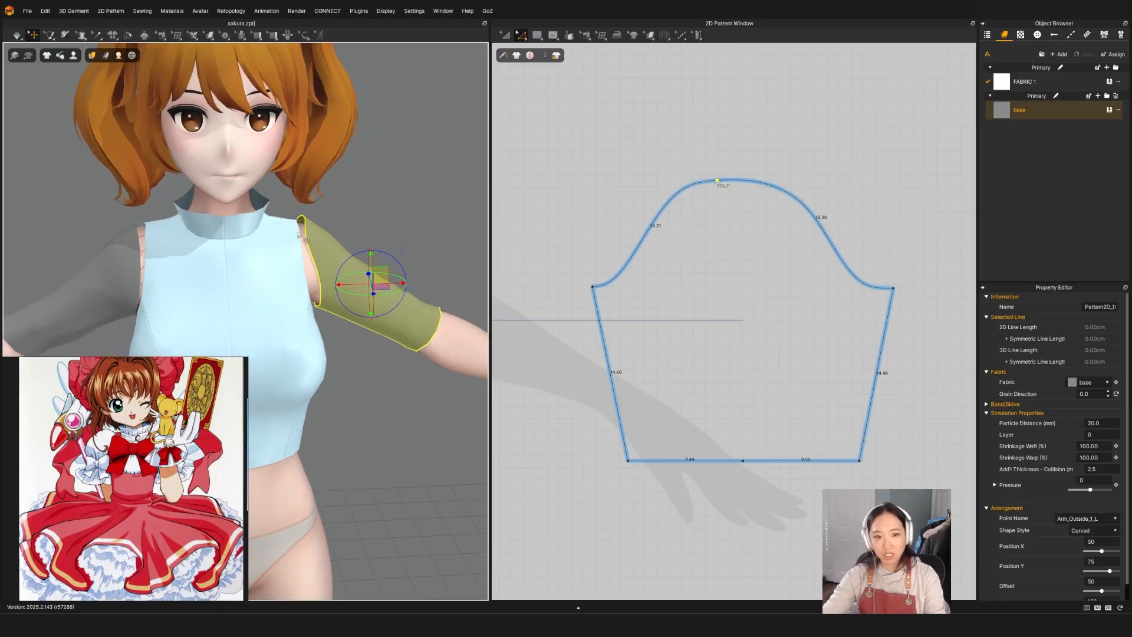
right_click_drag(302, 240, 319, 270)
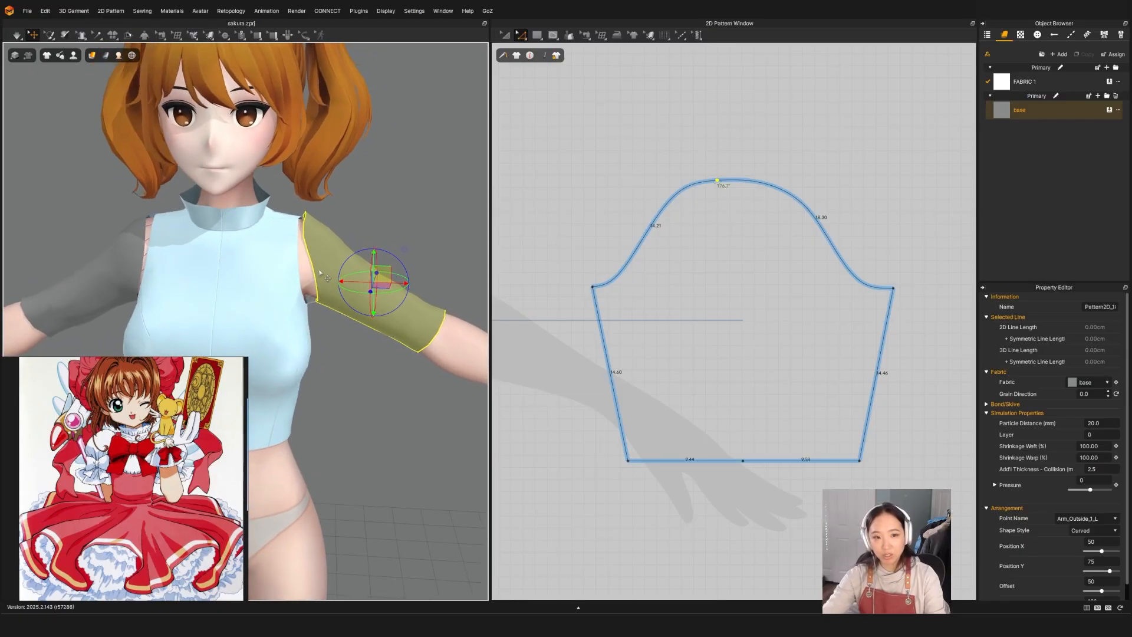
Move the two curve points above the front underarm corner outward to round out the lower front cap line.
left_click(319, 270)
scroll(653, 253, "up", 2)
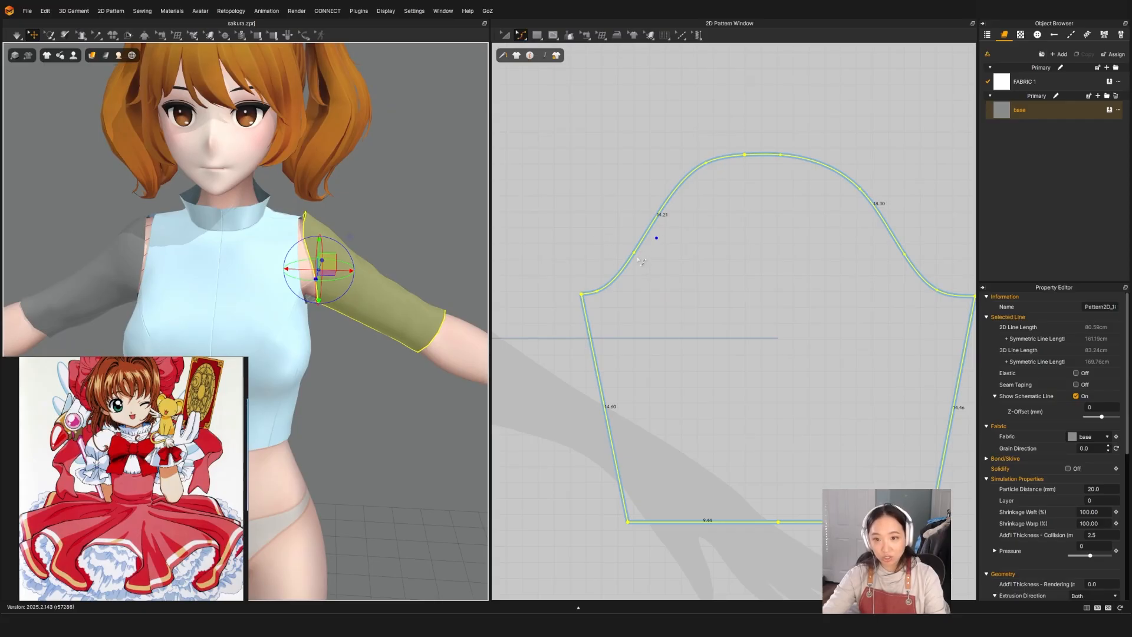
left_click_drag(641, 258, 638, 255)
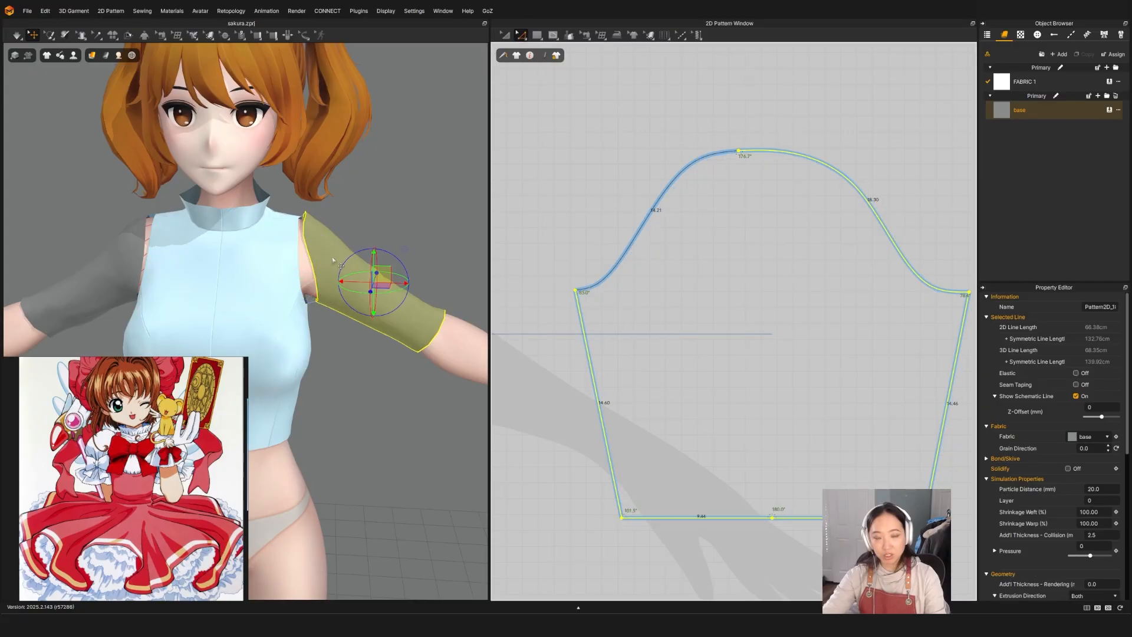
left_click(711, 292)
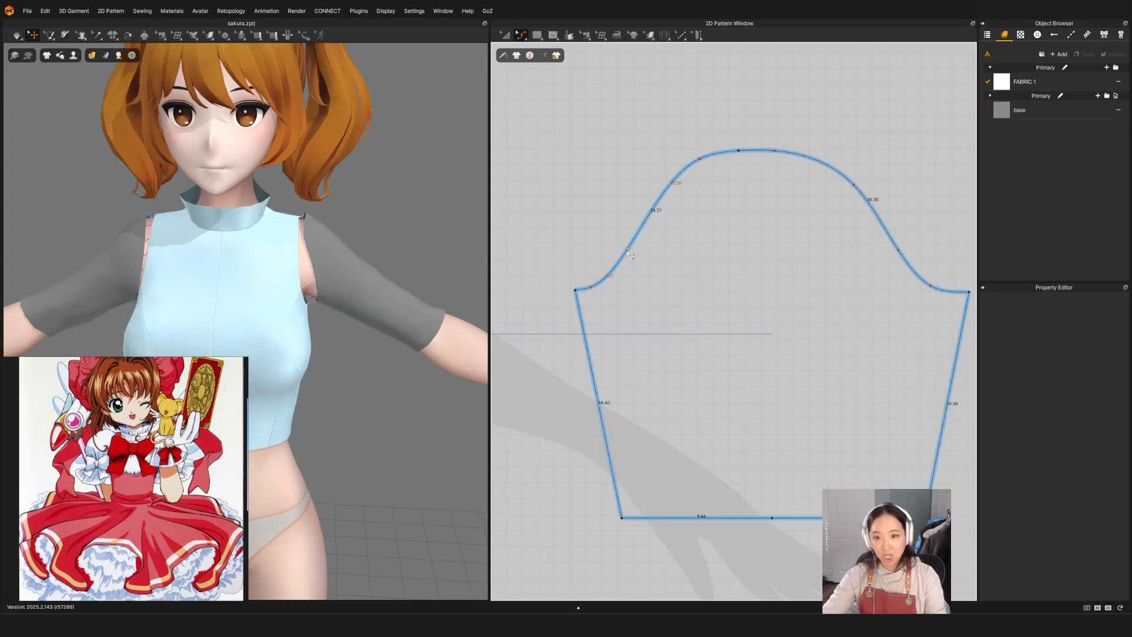
left_click_drag(628, 248, 617, 247)
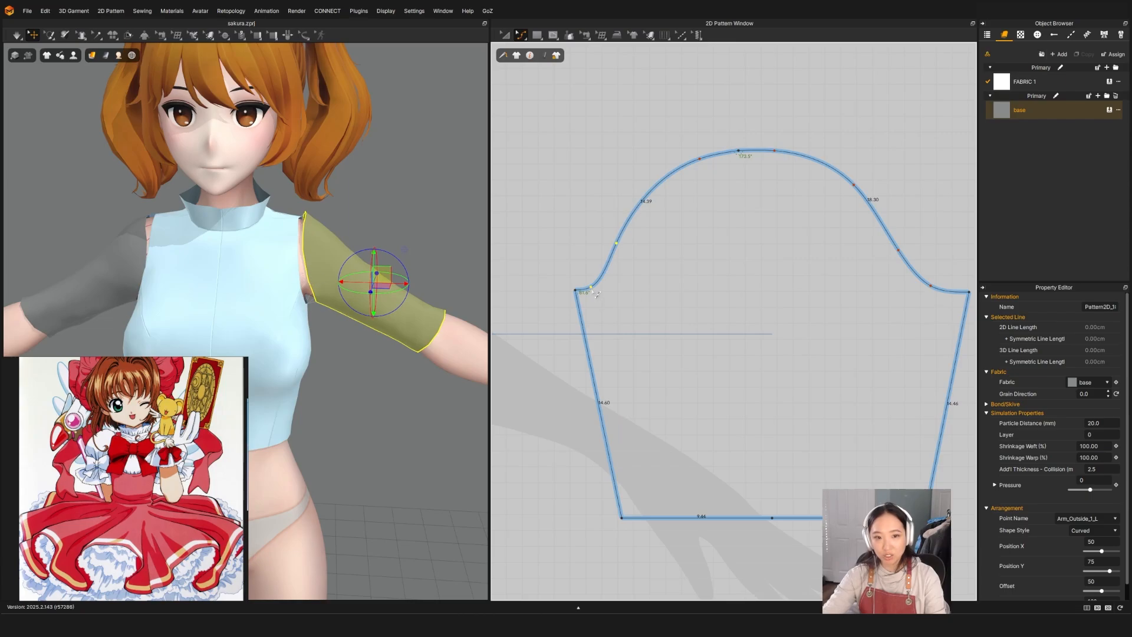
left_click_drag(591, 288, 587, 284)
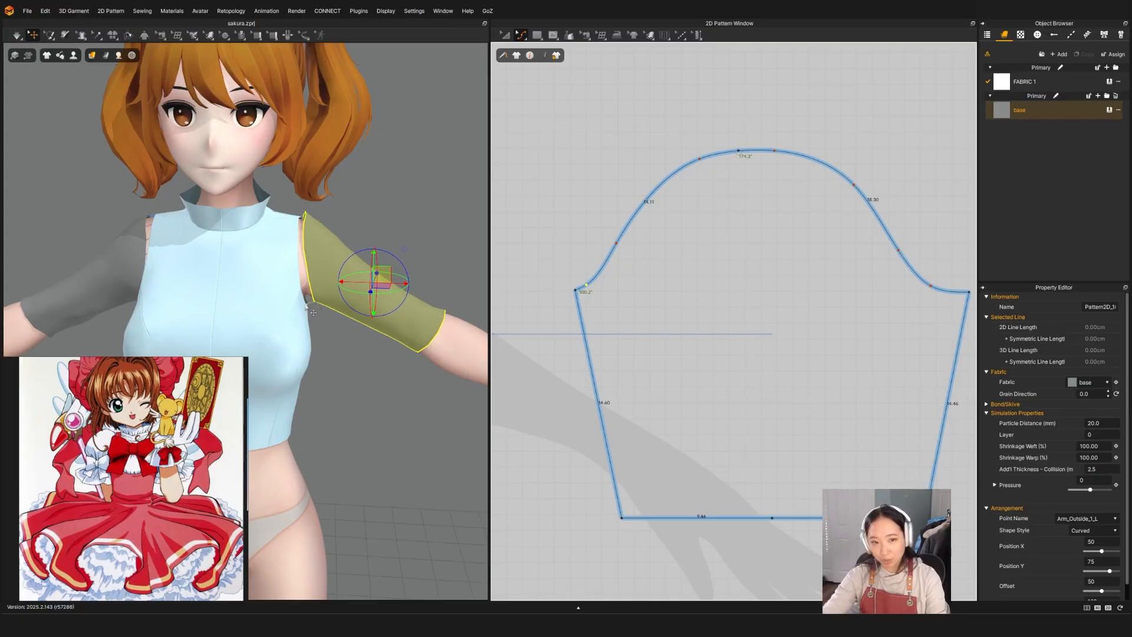
Raise both underarm corners of the sleeve together so the back side edge is about 15.7 cm long.
right_click_drag(762, 357, 716, 349)
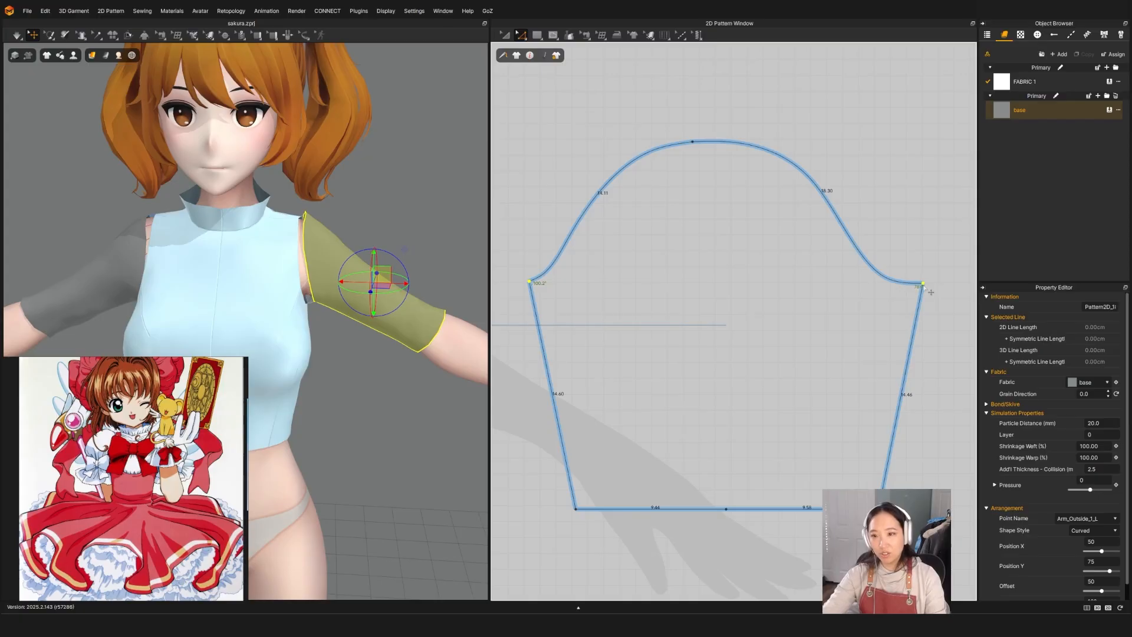
left_click_drag(931, 292, 931, 270)
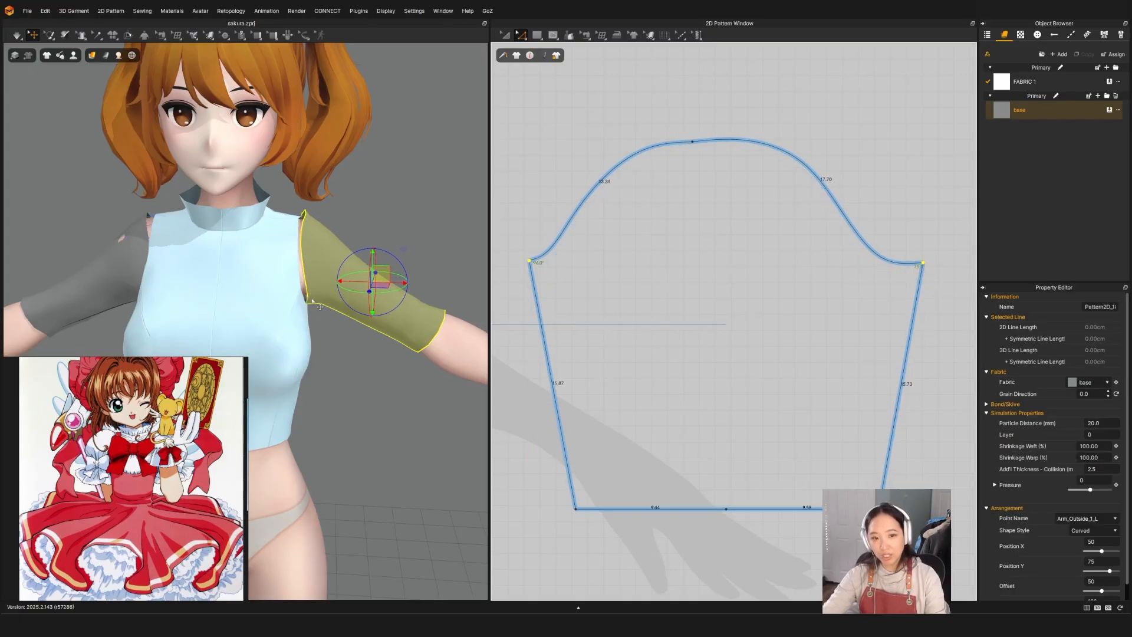
Adjust the two curve points beside the front underarm corner to reshape the lower front cap line.
scroll(564, 204, "up", 2)
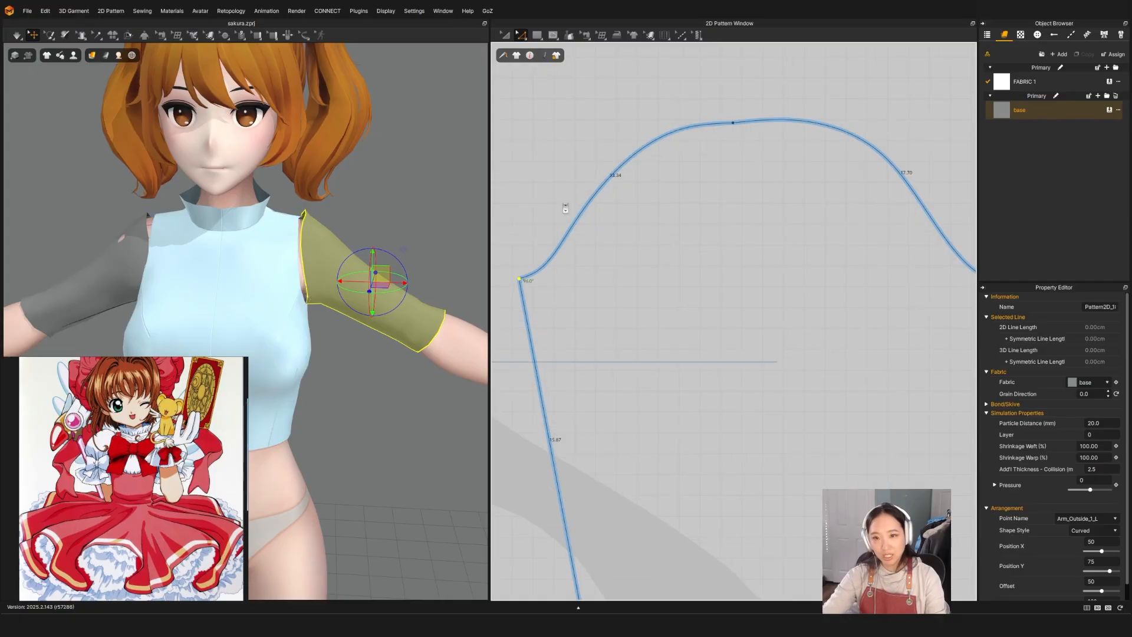
left_click(557, 218)
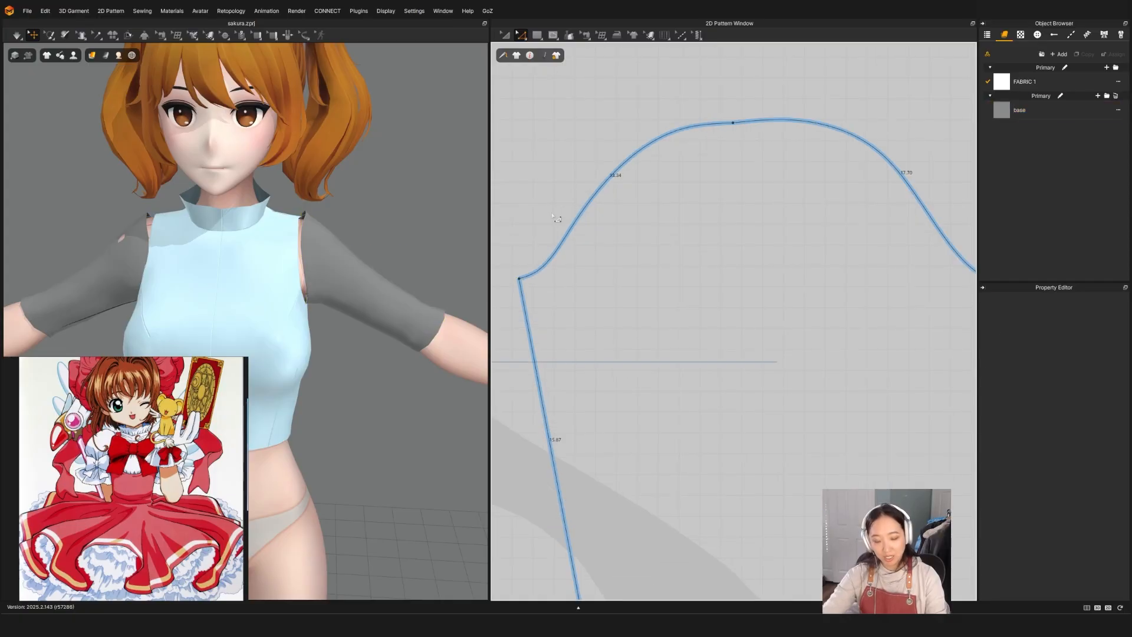
left_click(535, 274)
left_click_drag(539, 279, 540, 277)
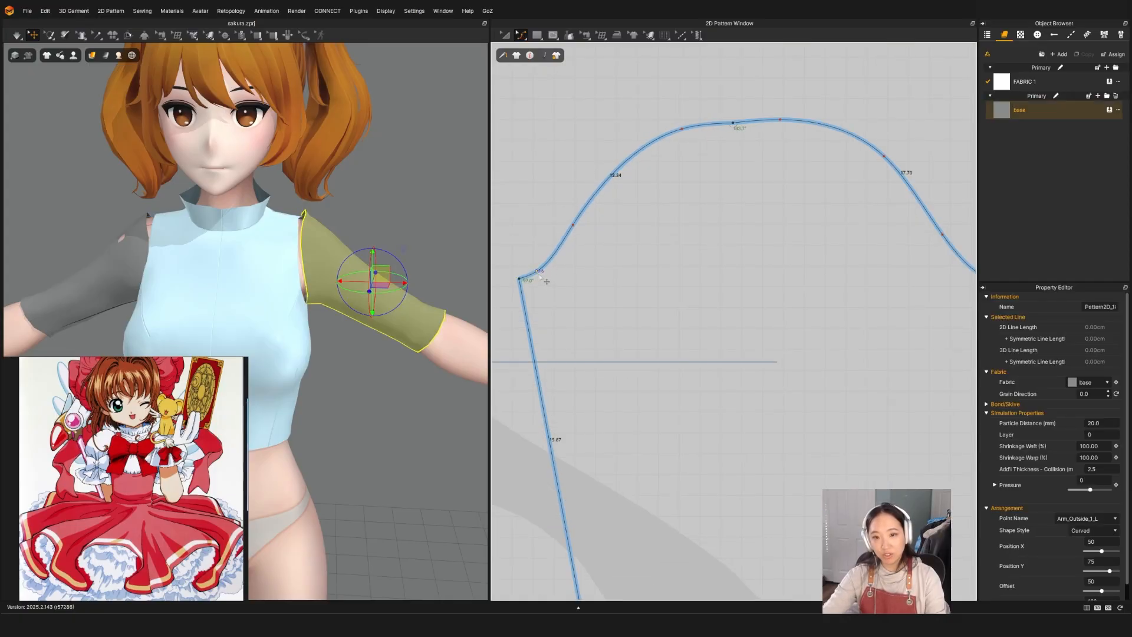
left_click_drag(575, 229, 574, 223)
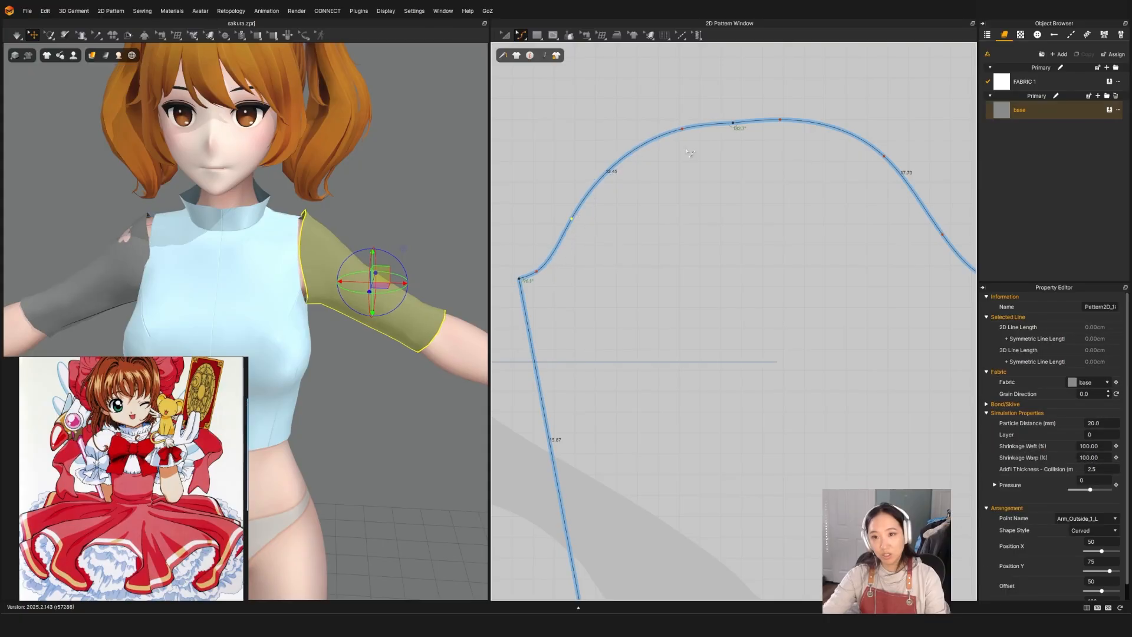
Reshape the back cap line by flattening it beside the top point, reducing its upper bend, and raising the curve point near the underarm corner.
middle_click_drag(790, 142, 673, 127)
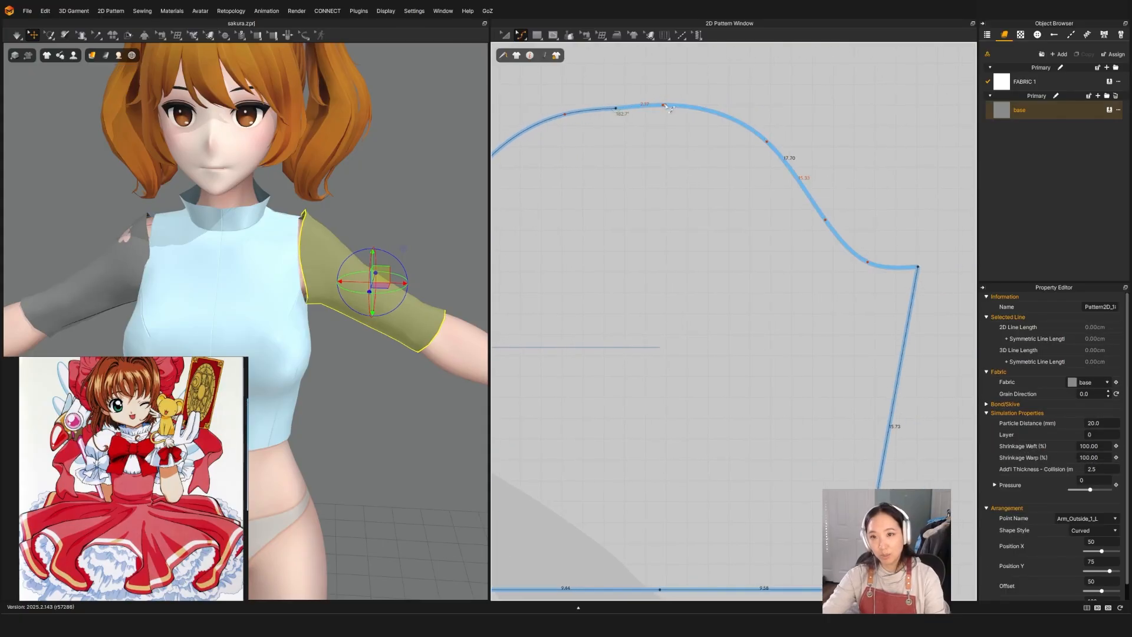
left_click_drag(665, 107, 664, 110)
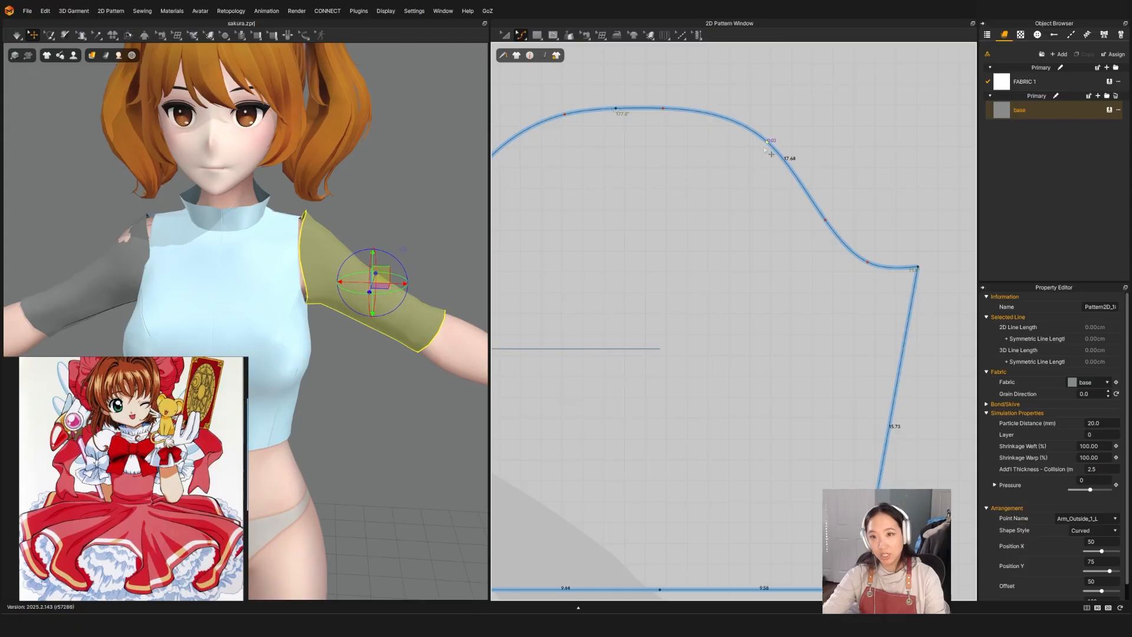
left_click_drag(767, 143, 764, 150)
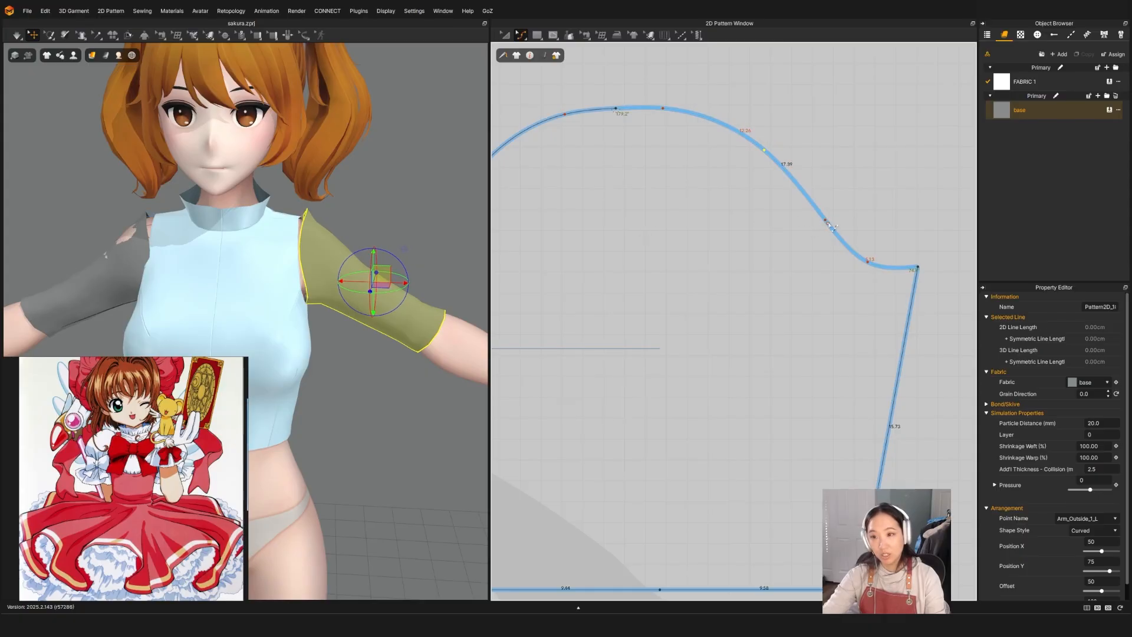
left_click_drag(872, 266, 869, 259)
scroll(869, 258, "down", 5)
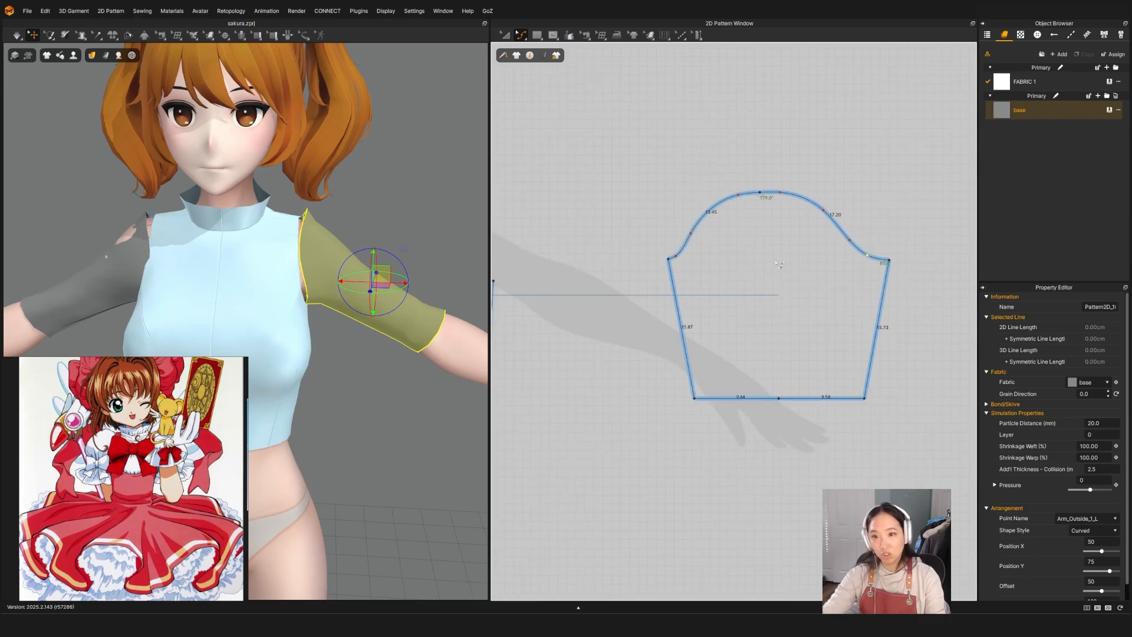
Check the back cap seam against the armhole and move the back underarm corner outward until the back cap line is about 18.8 cm.
key("1")
left_click(824, 209)
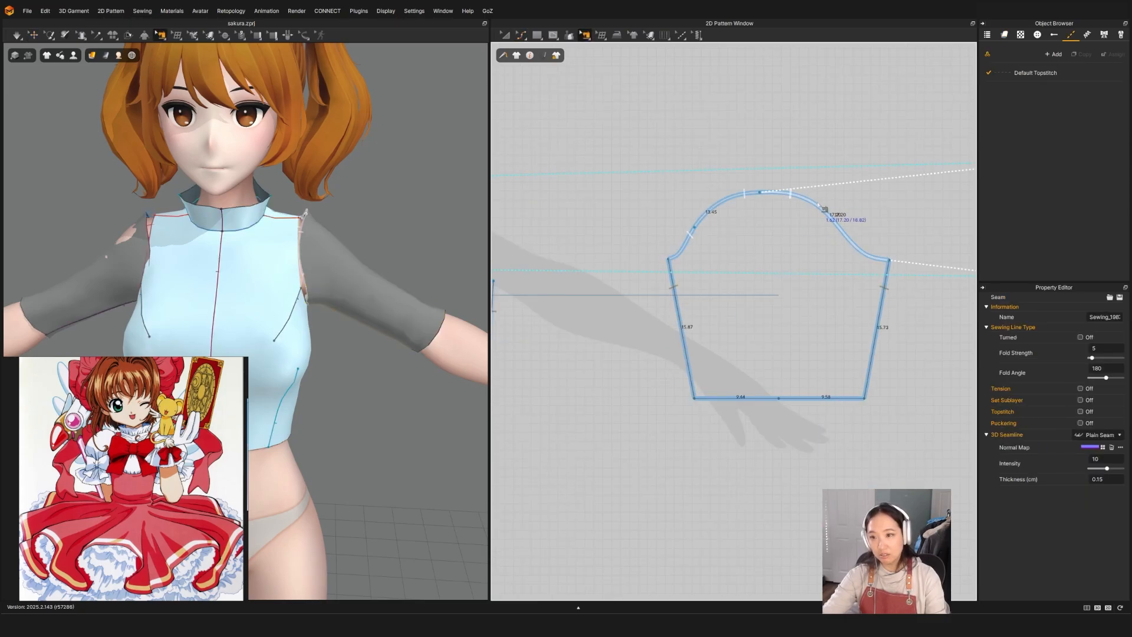
key("z")
left_click_drag(890, 260, 905, 261)
key("b")
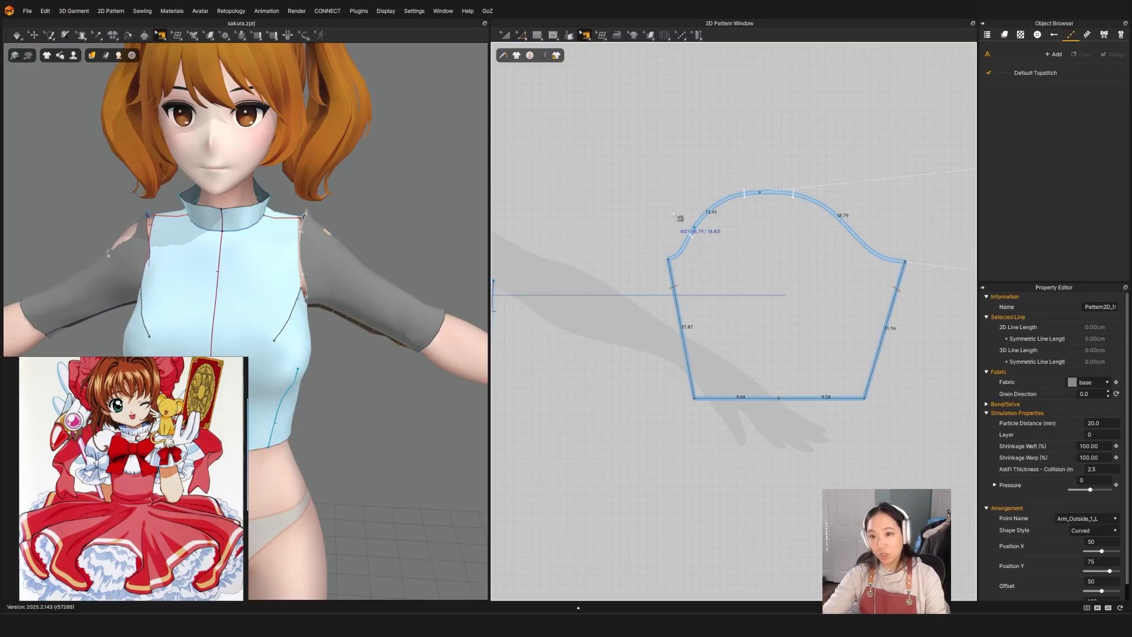
Compare the front cap seams with the armhole and move the front underarm corner outward until the front cap line is about 14.3 cm.
left_click(719, 217)
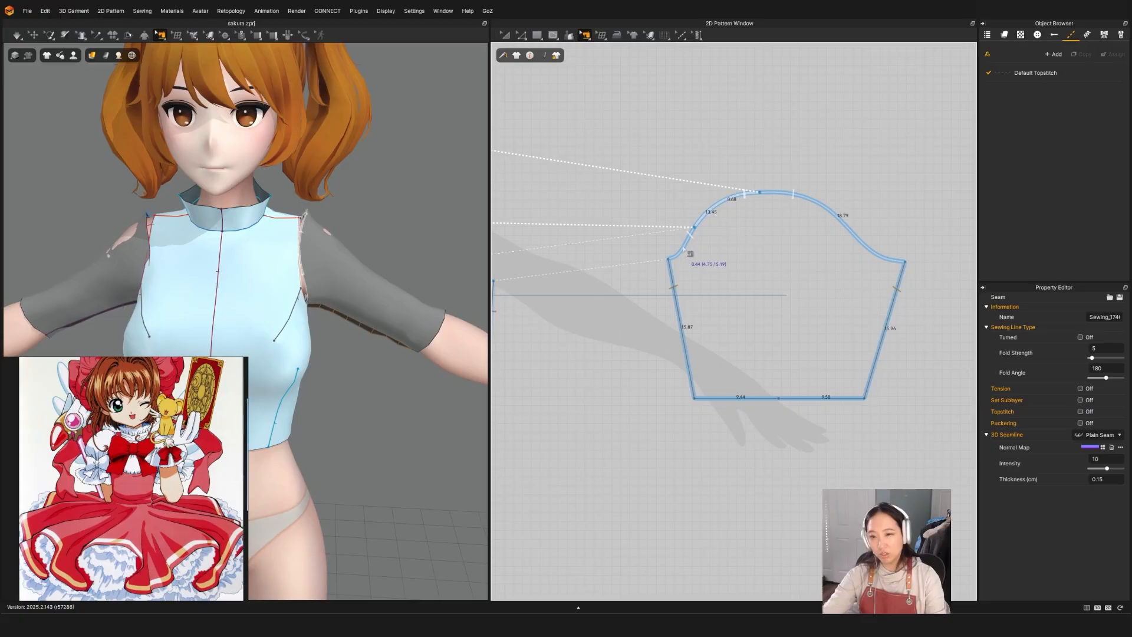
key("z")
left_click_drag(668, 258, 659, 259)
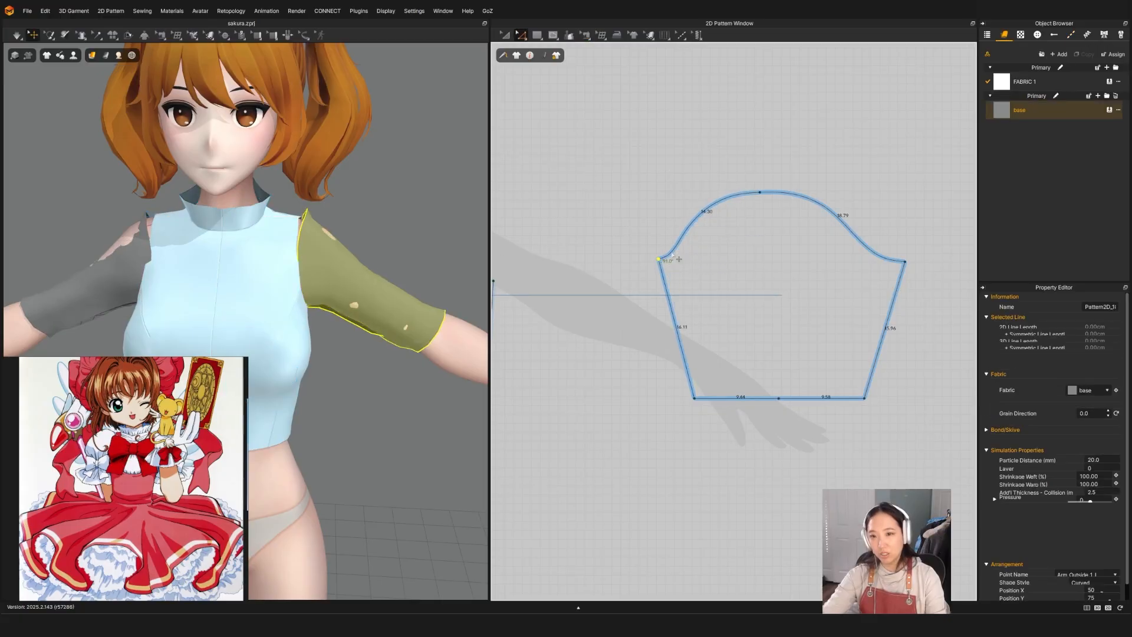
key("b")
left_click(684, 243)
Add a pattern point on the front cap line at the start of the lower seam and compare the front seam lengths.
scroll(688, 240, "up", 5)
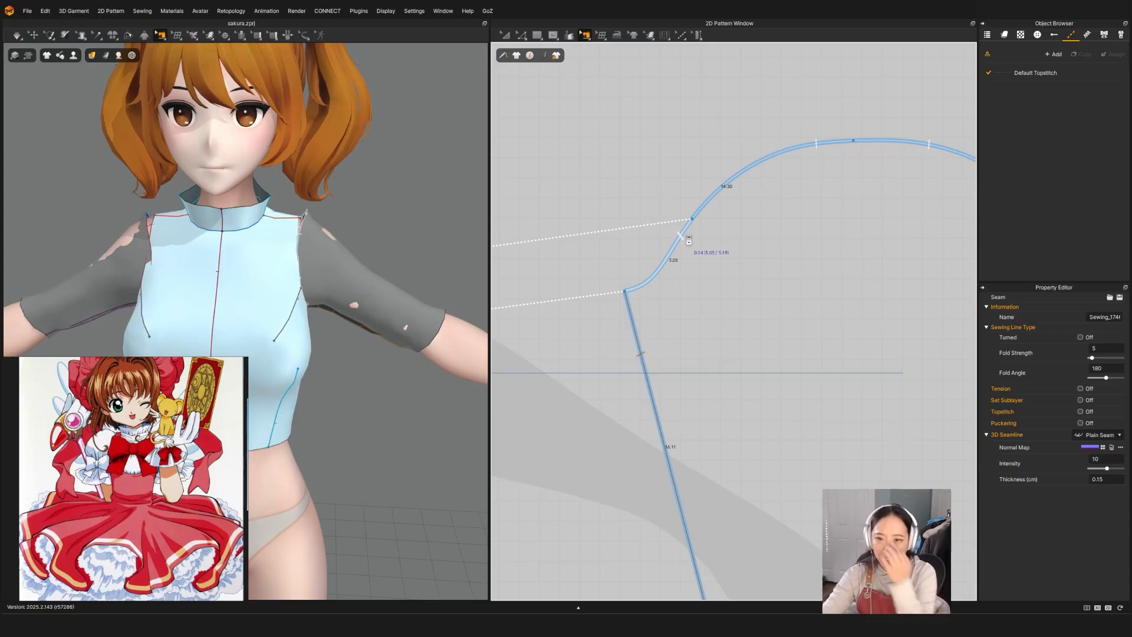
right_click(683, 233)
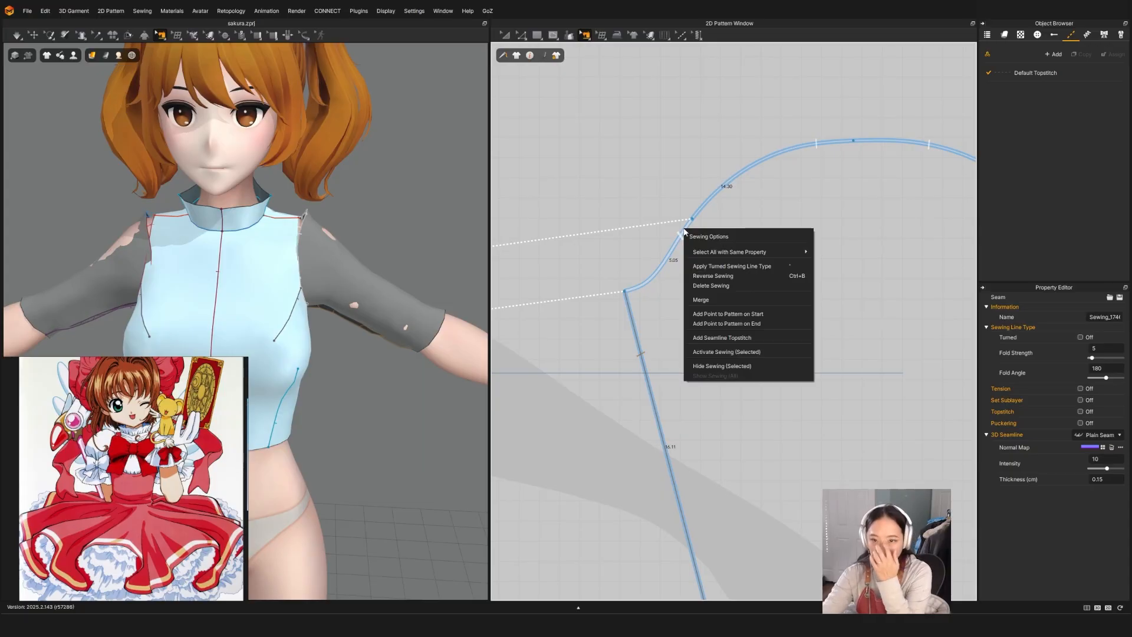
left_click(747, 315)
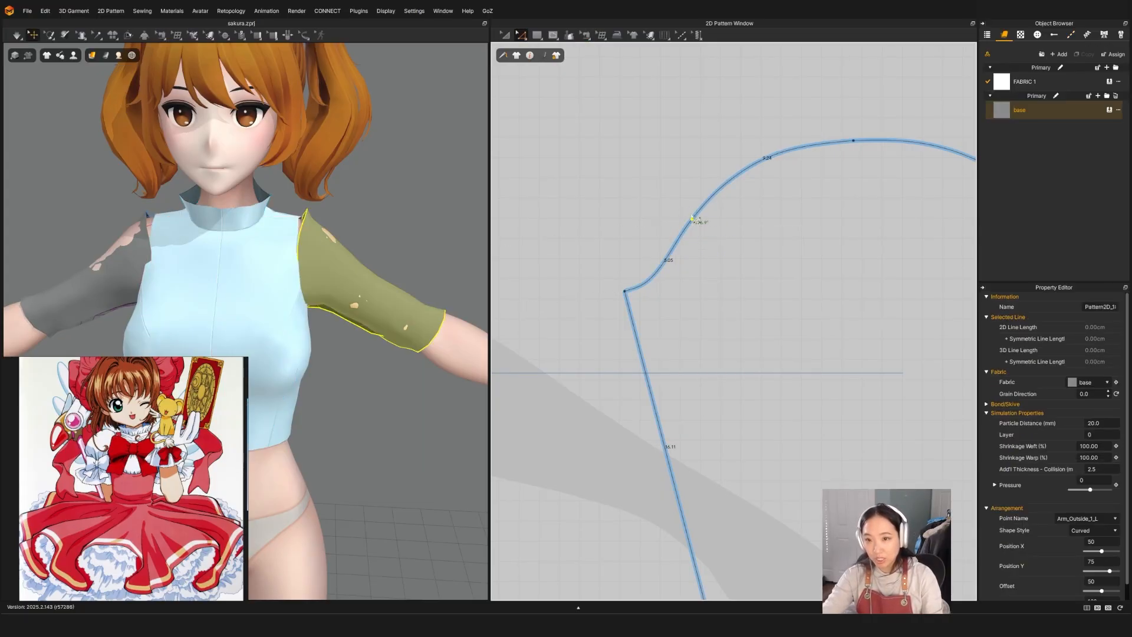
left_click(693, 222)
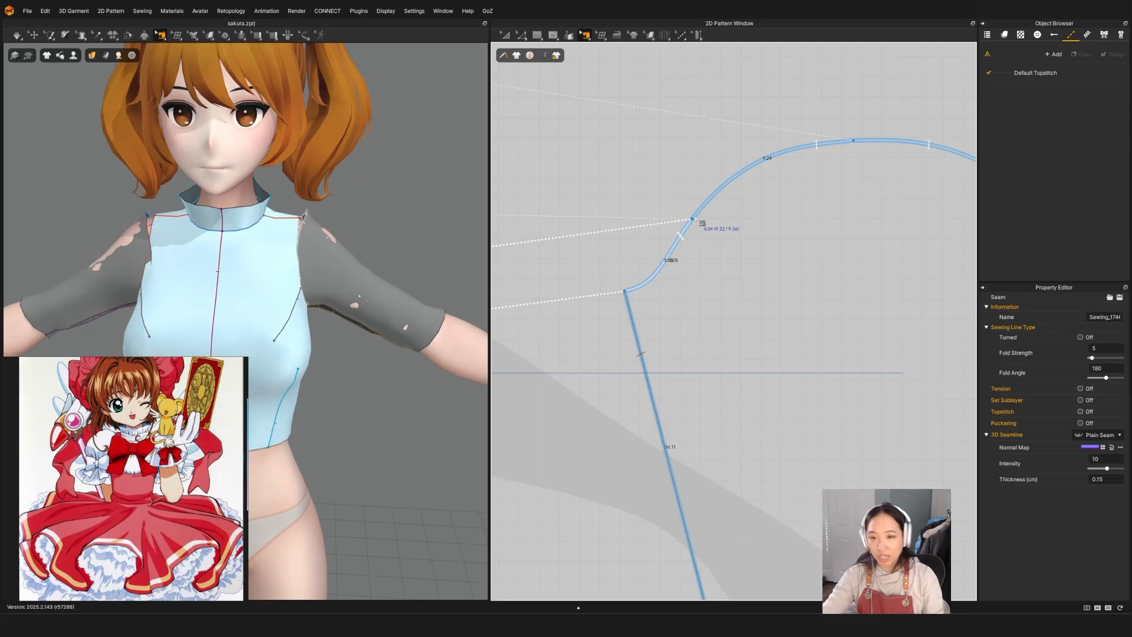
scroll(701, 227, "down", 5)
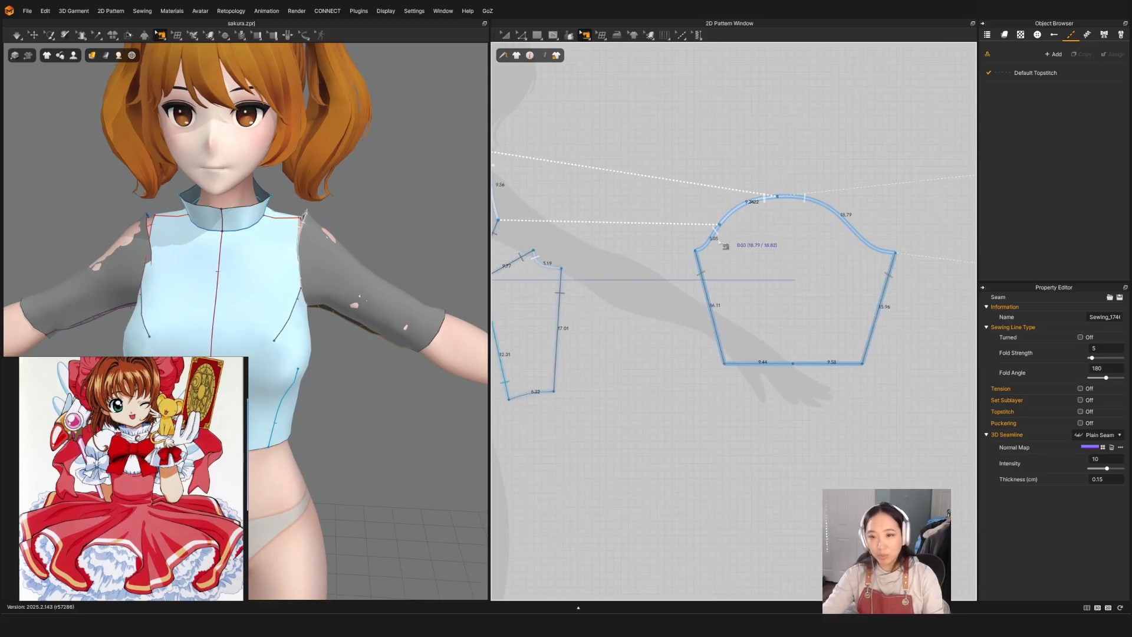
scroll(706, 250, "up", 4)
scroll(706, 250, "up", 1)
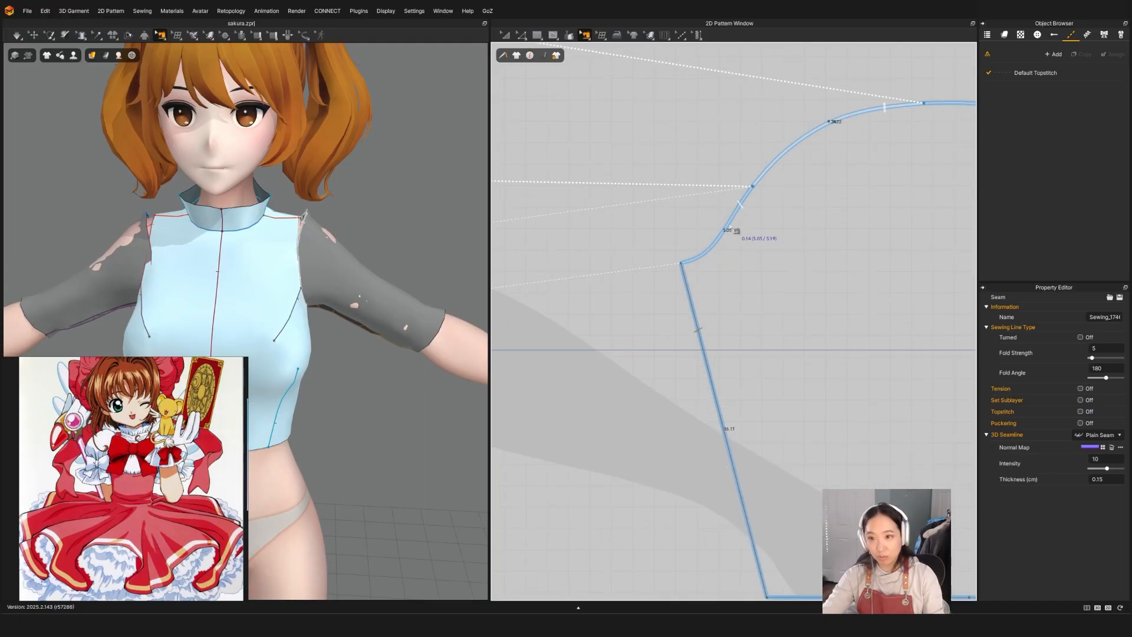
Remove the four closely spaced curve points below the new front cap point and adjust the remaining curve point to smooth the line.
key("v")
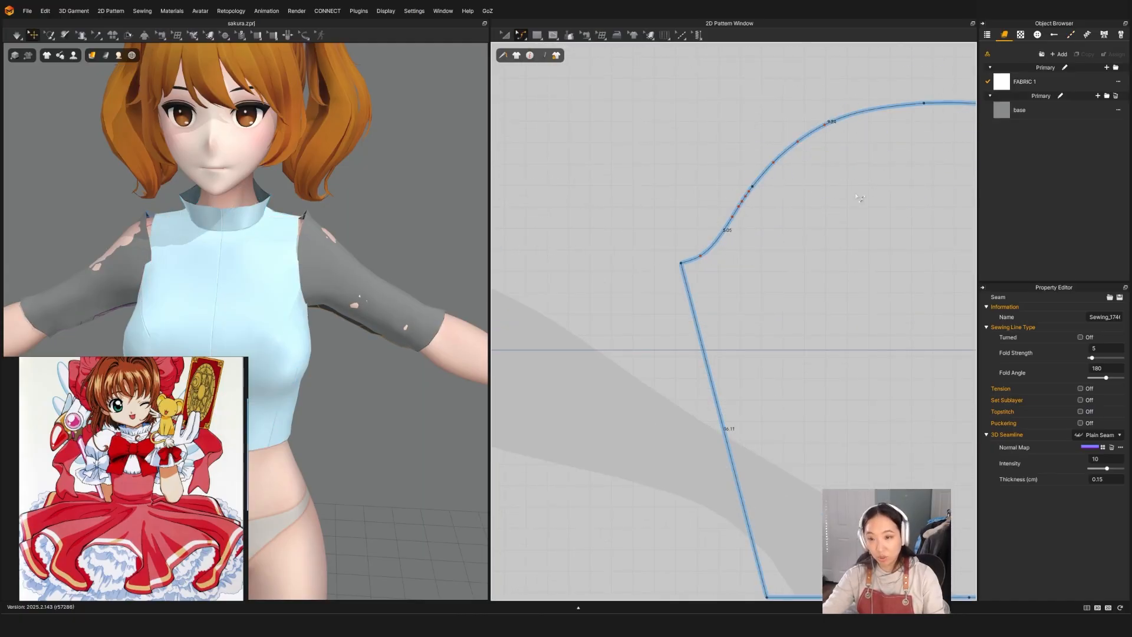
scroll(743, 200, "up", 4)
left_click_drag(763, 236, 764, 239)
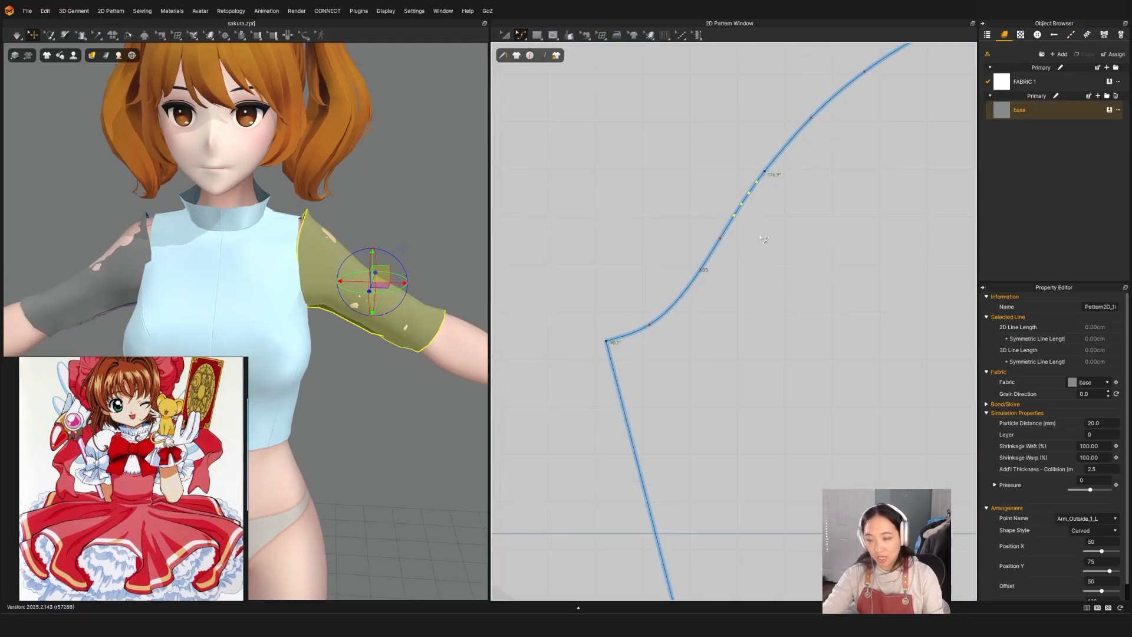
left_click(765, 239)
scroll(764, 239, "down", 2)
scroll(722, 247, "up", 2)
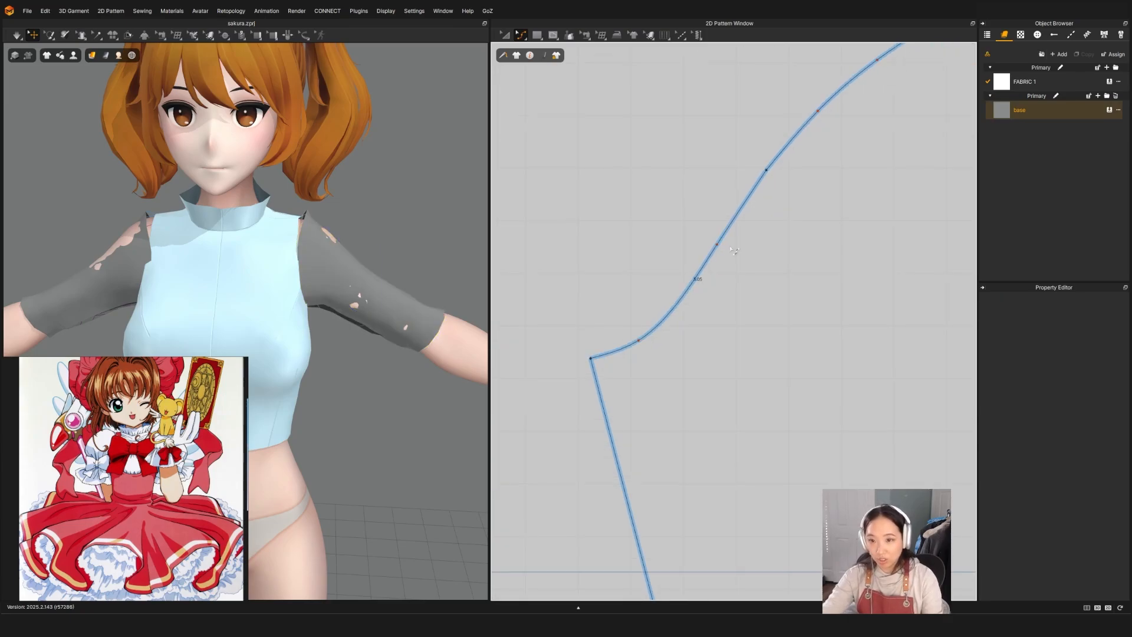
left_click(734, 230)
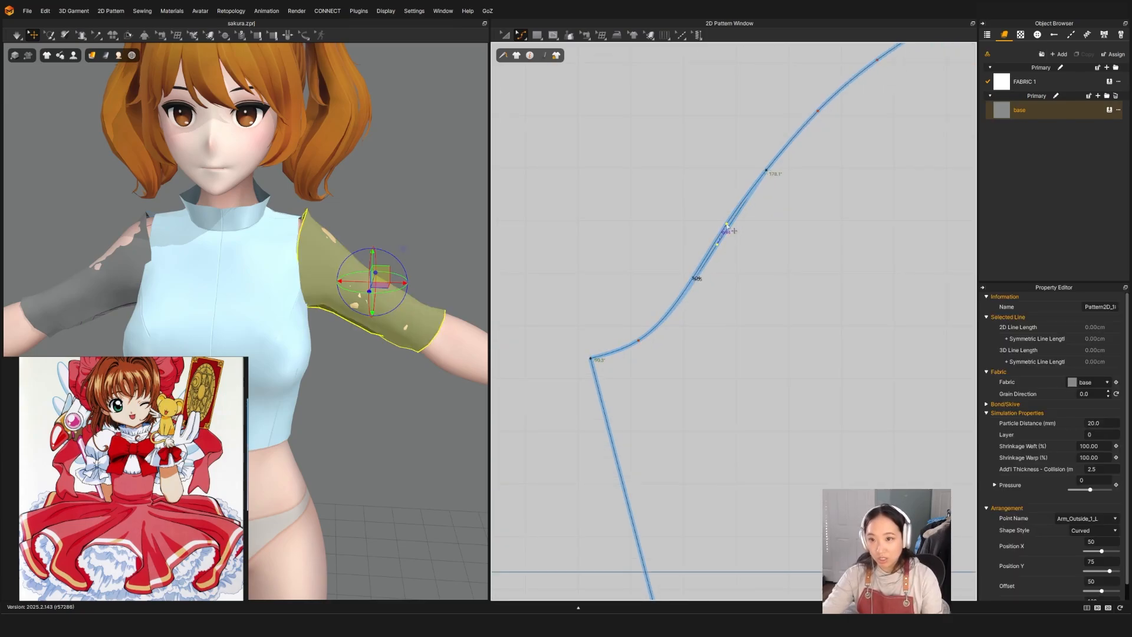
scroll(691, 285, "down", 5)
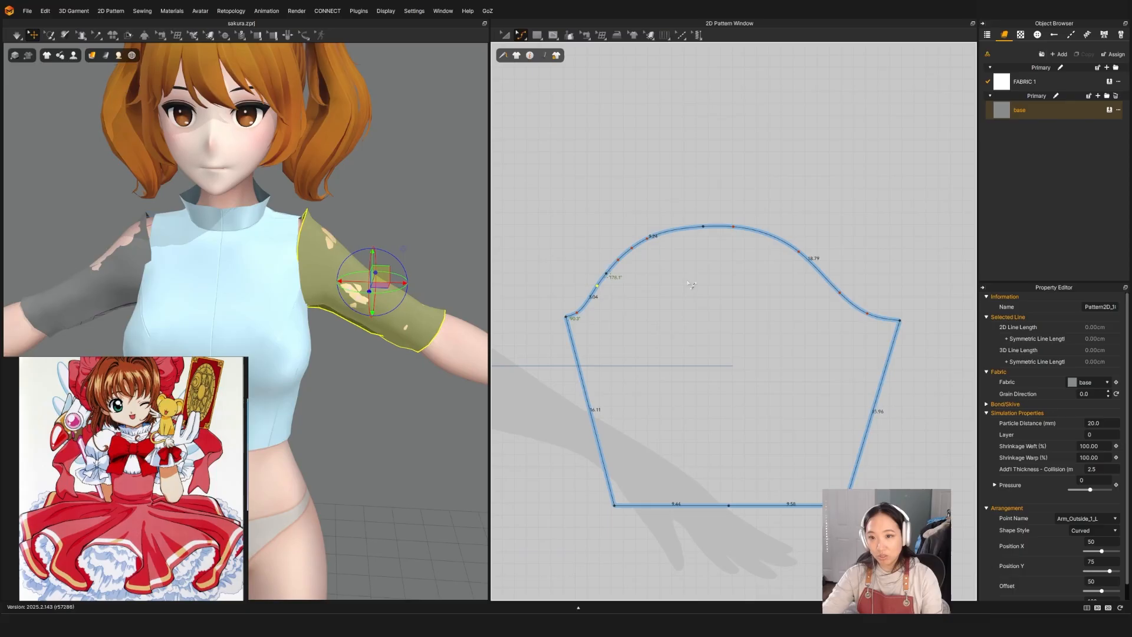
Recheck the lower front cap seam and fine-tune its curve point so the segment is about 5.04 cm long.
key("n")
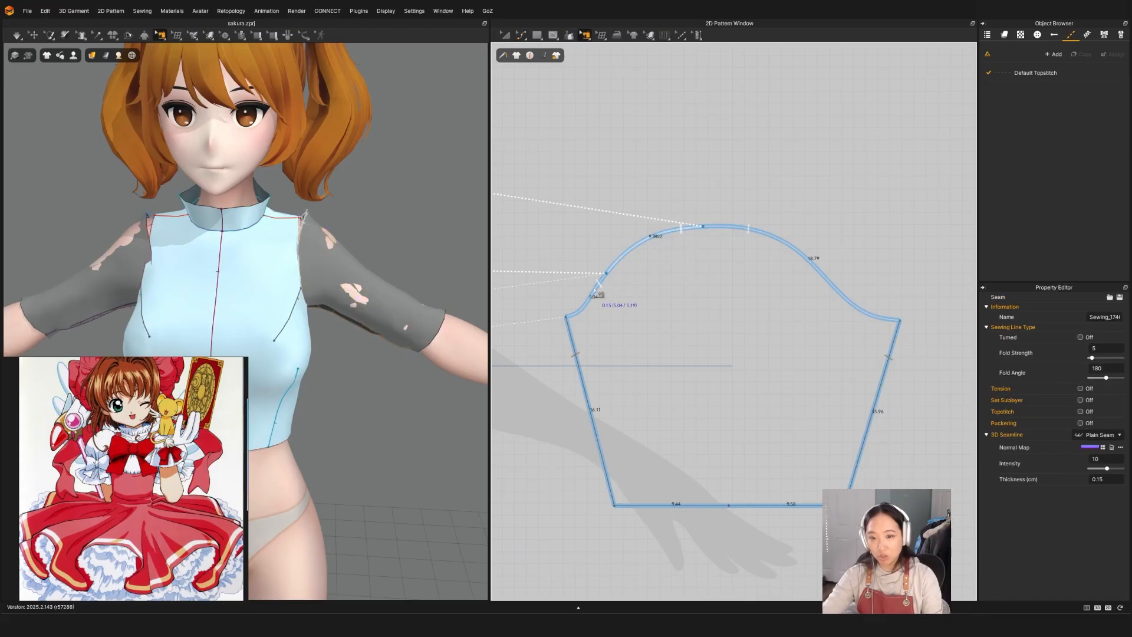
scroll(601, 294, "up", 2)
key("z")
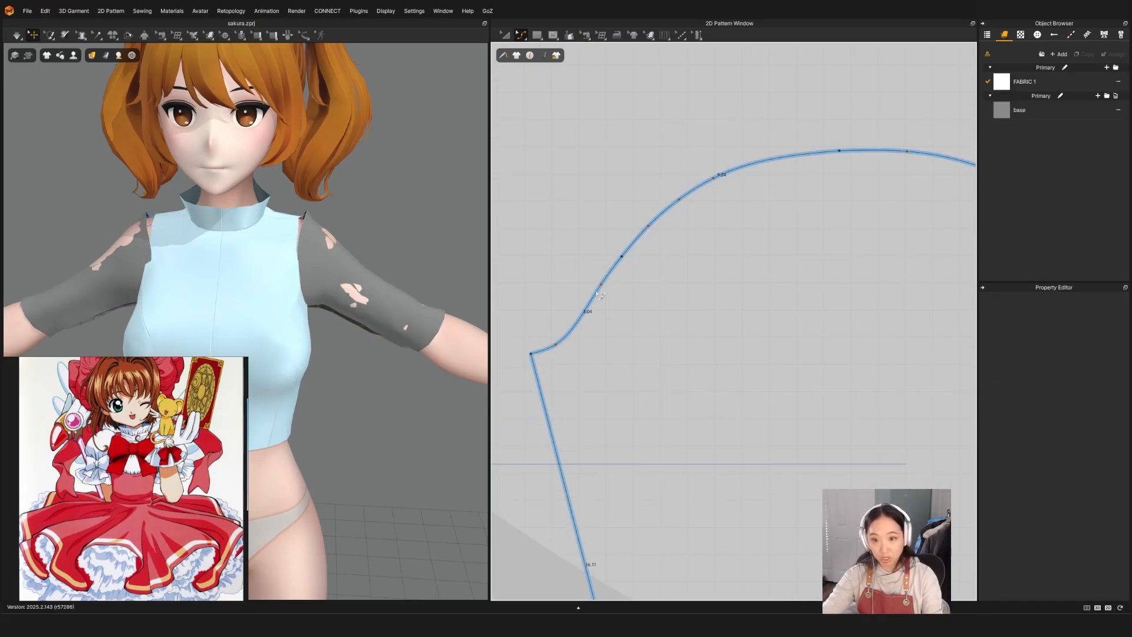
left_click(601, 285)
left_click_drag(602, 287, 603, 289)
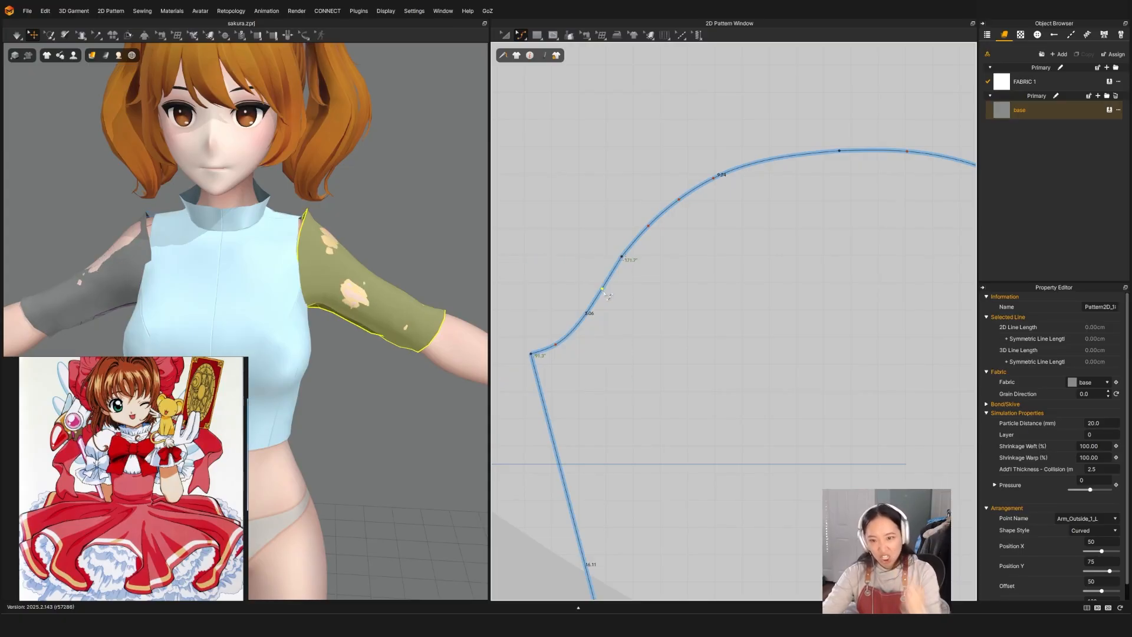
scroll(605, 294, "up", 2)
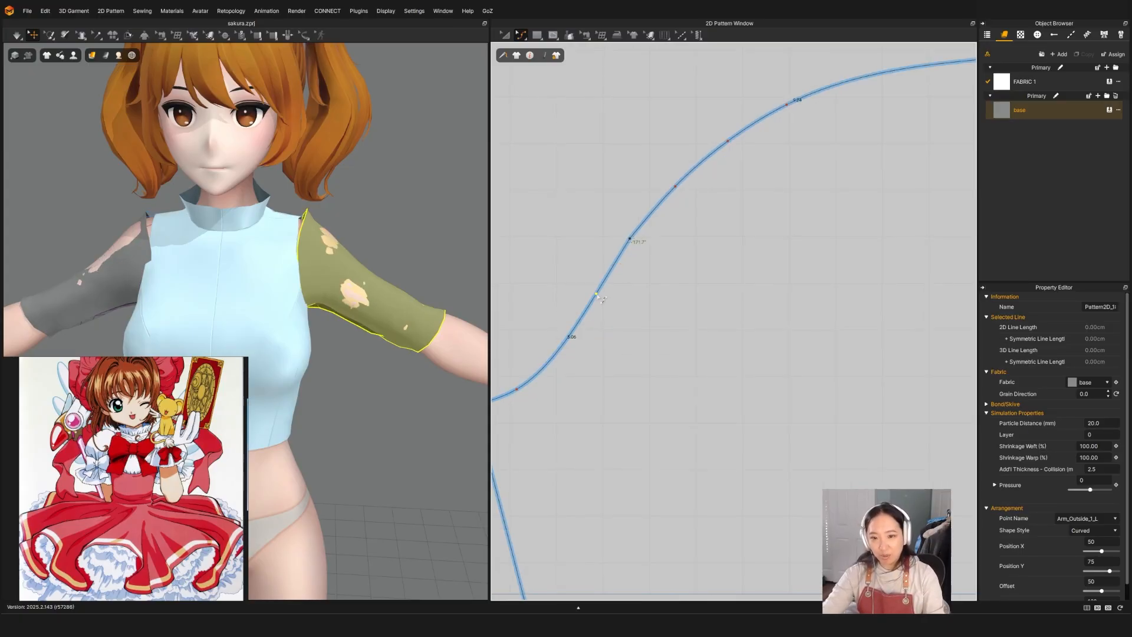
left_click_drag(599, 297, 596, 292)
scroll(602, 297, "down", 4)
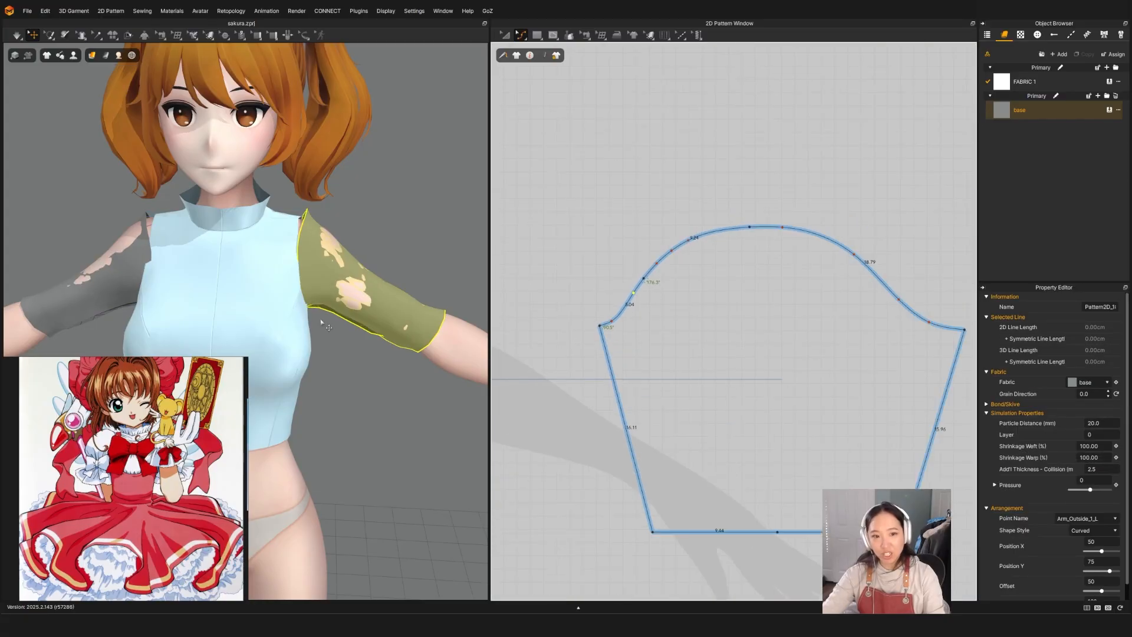
Simulate the garment with the reshaped cap and inspect the sleeve's front armhole and underarm from the side.
key("q")
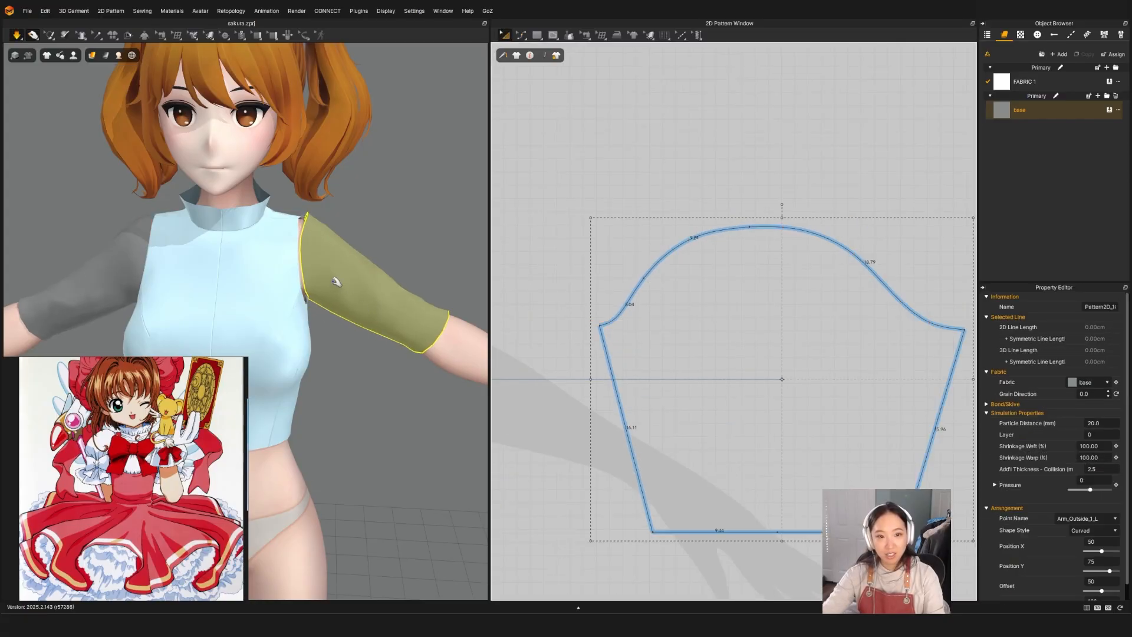
right_click_drag(343, 292, 309, 283)
left_click(301, 272)
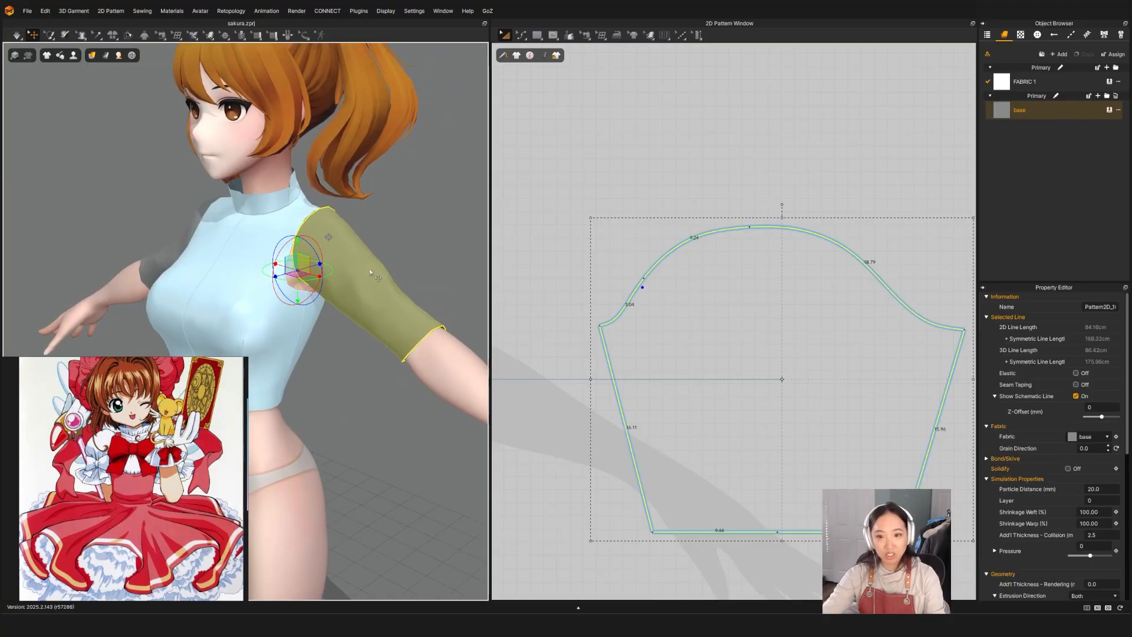
right_click_drag(675, 350, 697, 335)
Move the new front cap point outward so the segment down to the front underarm corner is about 4.9 cm long.
key("z")
scroll(655, 260, "up", 3)
left_click(679, 276)
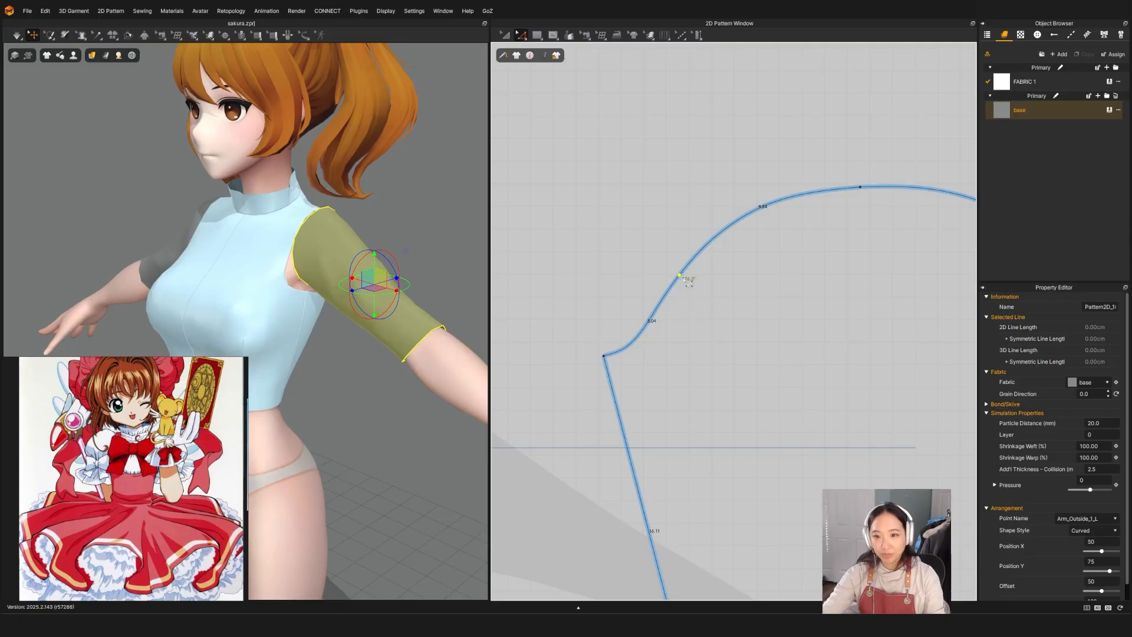
left_click_drag(679, 275, 665, 270)
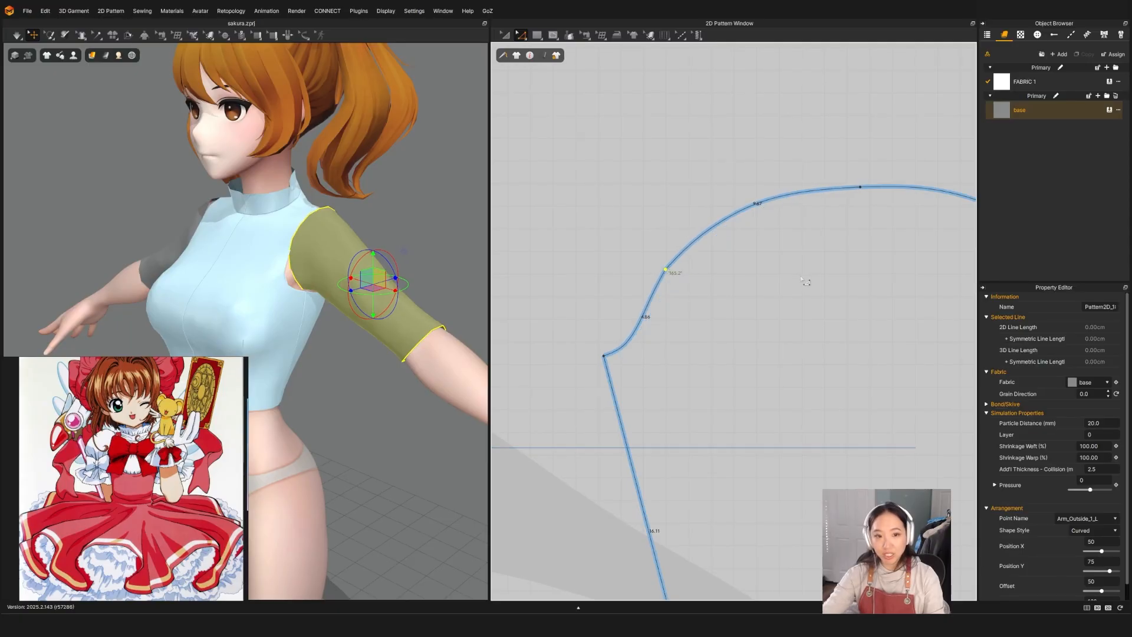
Simulate the garment with the moved front cap point and inspect the sleeve's armhole fit from the back.
key("a")
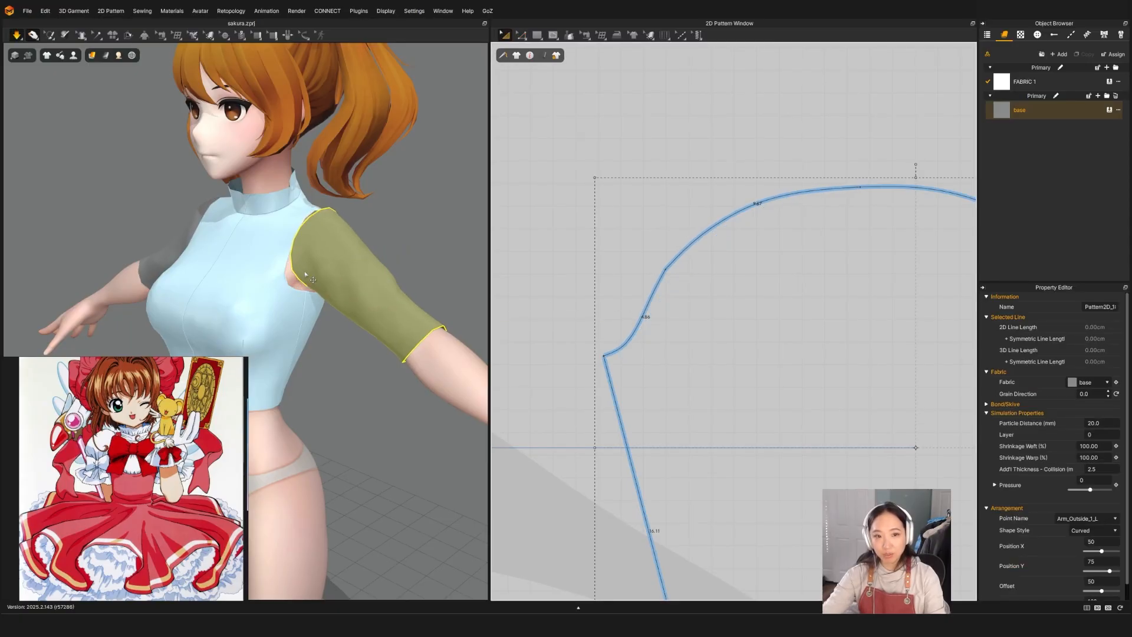
right_click_drag(303, 271, 101, 321)
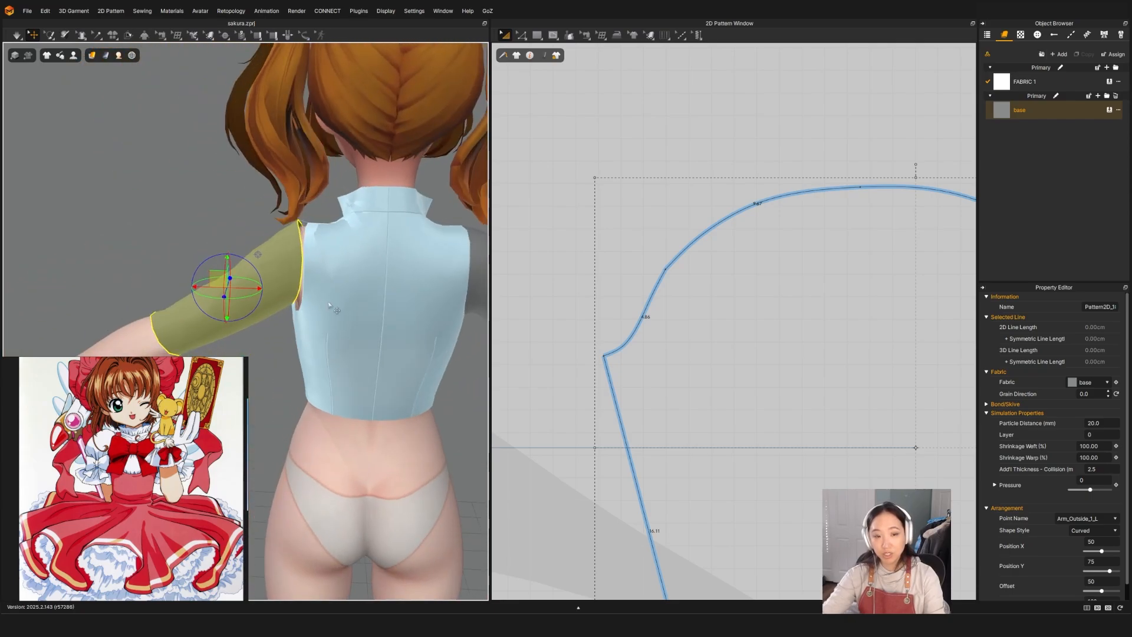
scroll(748, 298, "down", 5)
scroll(678, 286, "up", 2)
key("z")
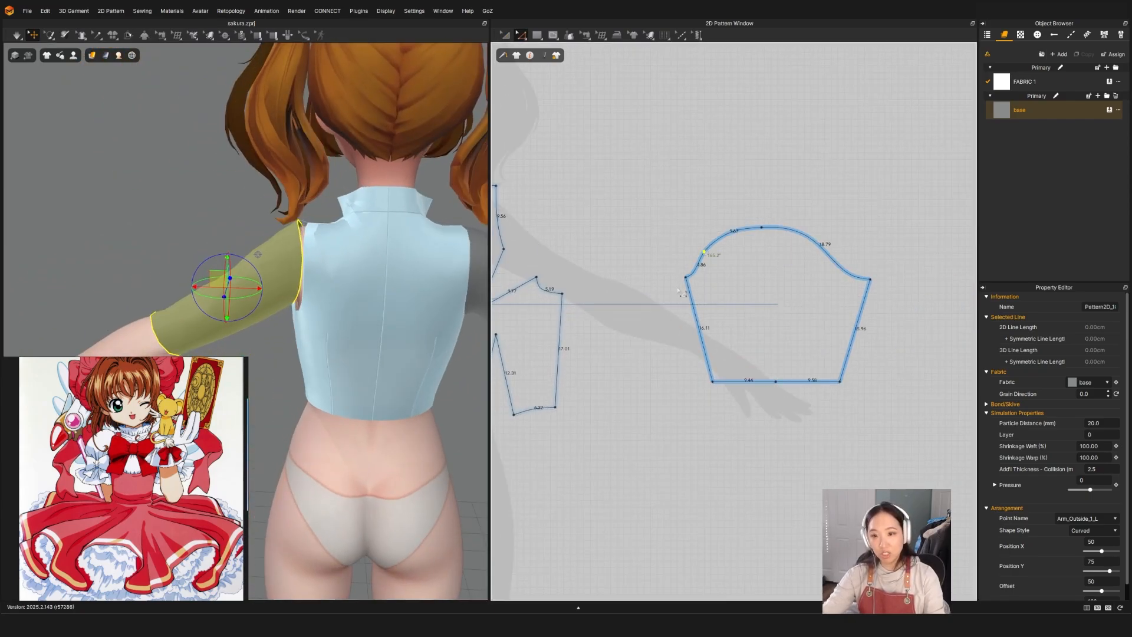
Move both underarm corners of the sleeve outward, making the lower front cap segment about 5.3 cm and the back cap seam about 19.4 cm.
left_click_drag(686, 280, 680, 279)
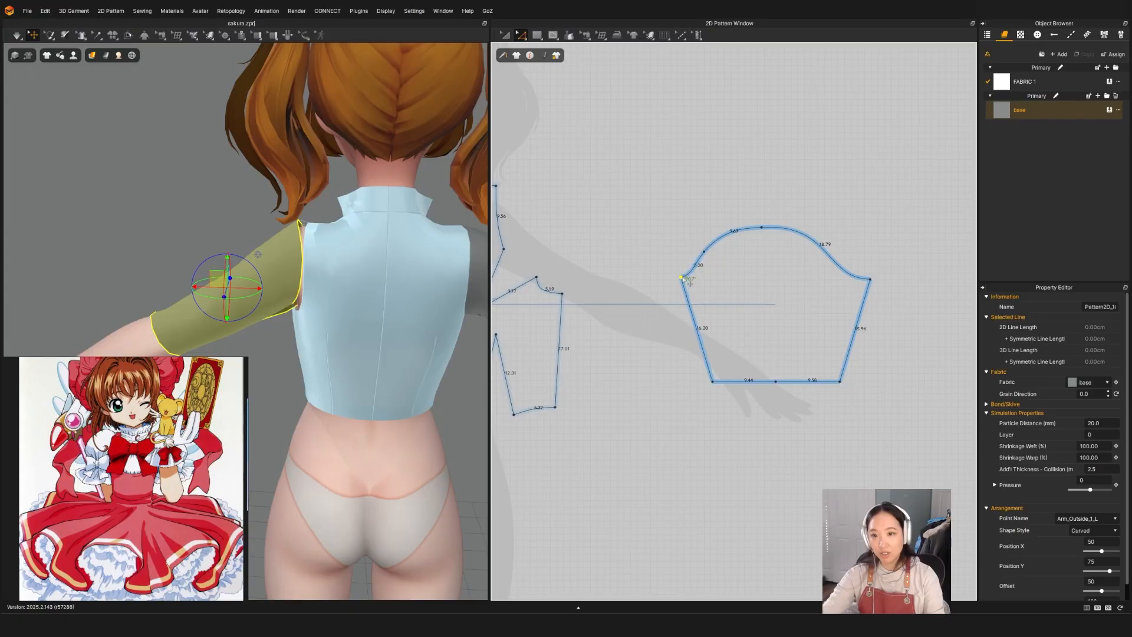
key("b")
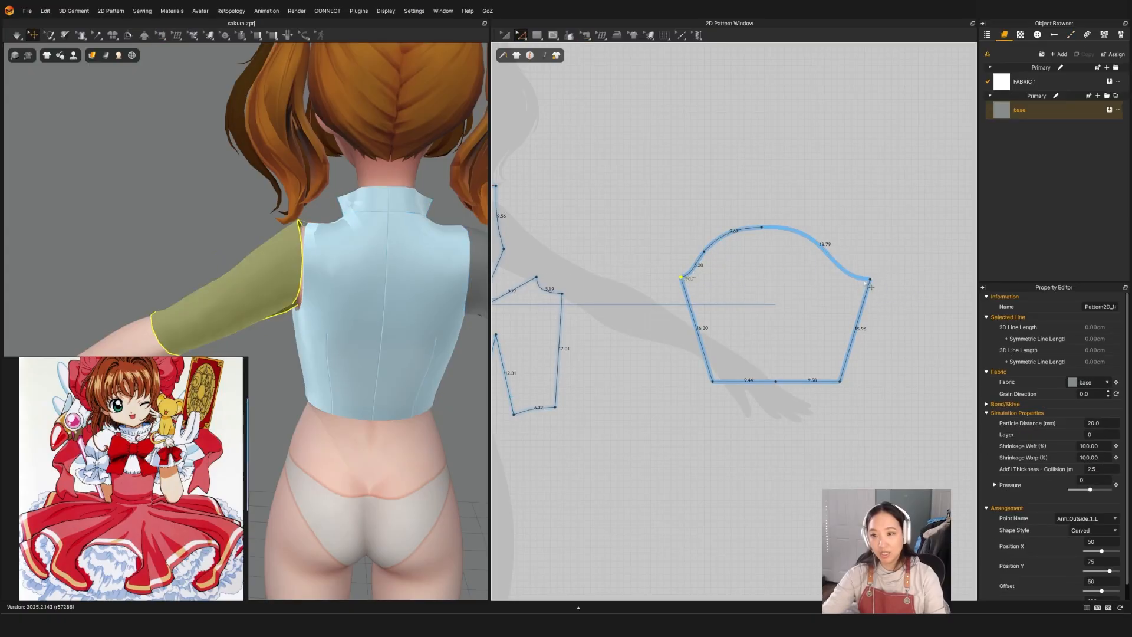
key("z")
left_click_drag(870, 279, 876, 279)
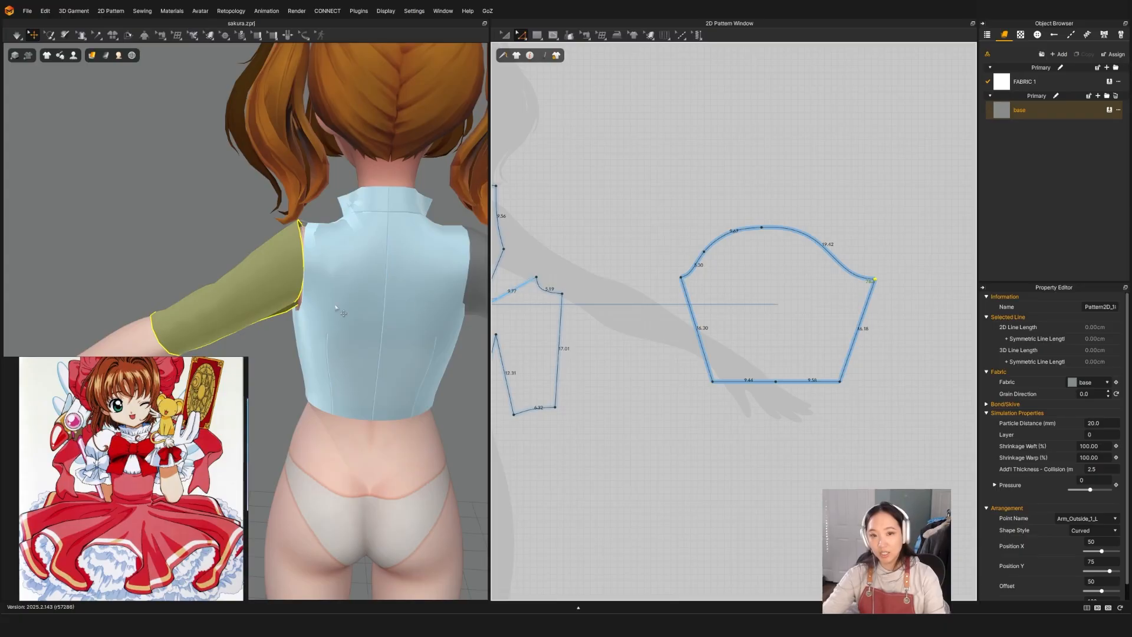
Simulate the garment with the widened sleeve and inspect the armhole from the back around to the front.
key("a")
key("space")
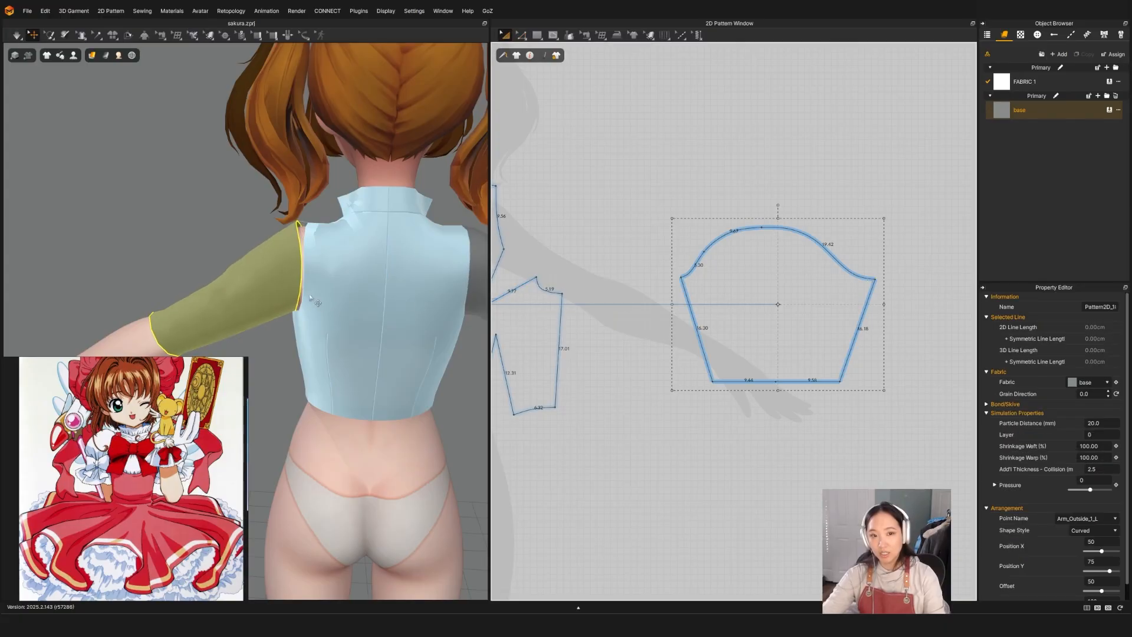
right_click_drag(302, 257, 458, 301)
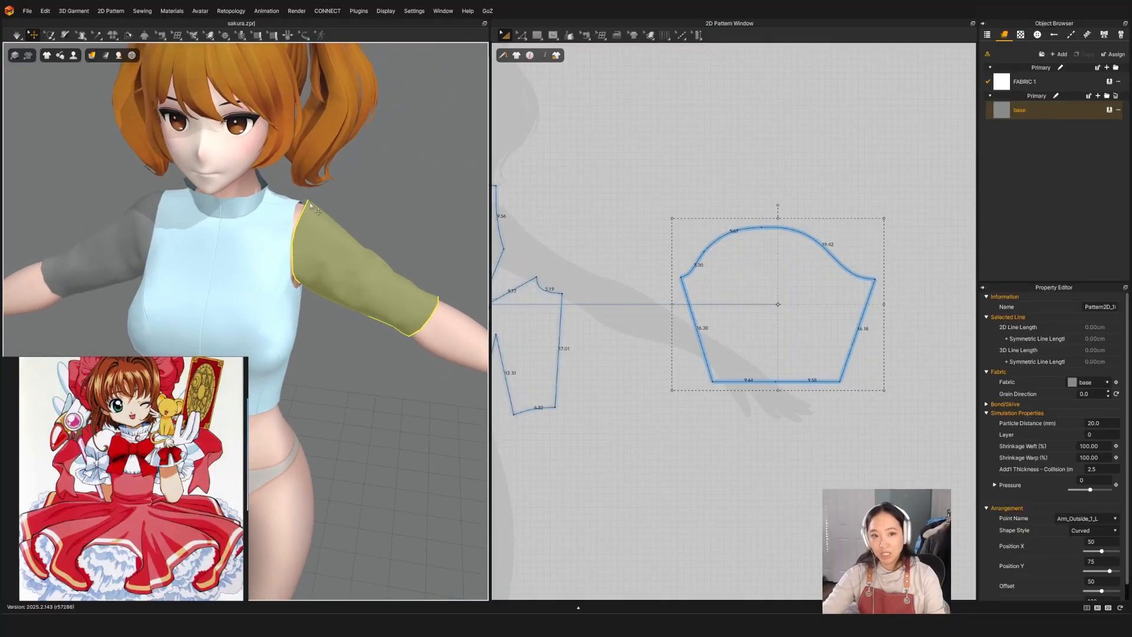
Raise the sleeve cap's top point so the back cap seam is about 19.7 cm, and inspect the fit from several angles.
key("z")
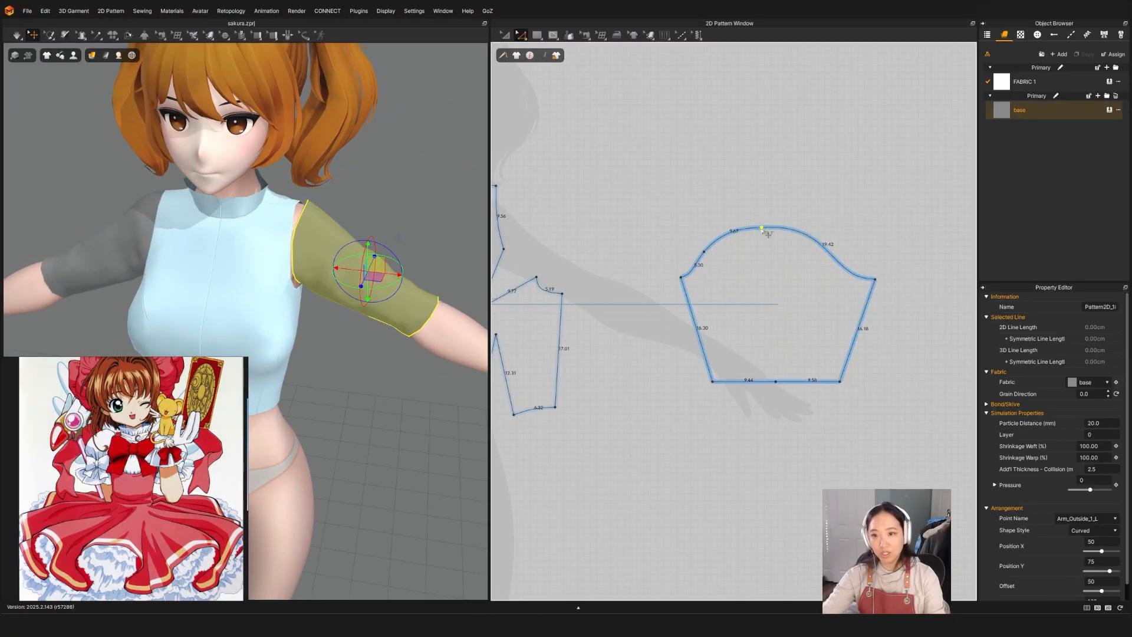
left_click_drag(762, 228, 762, 223)
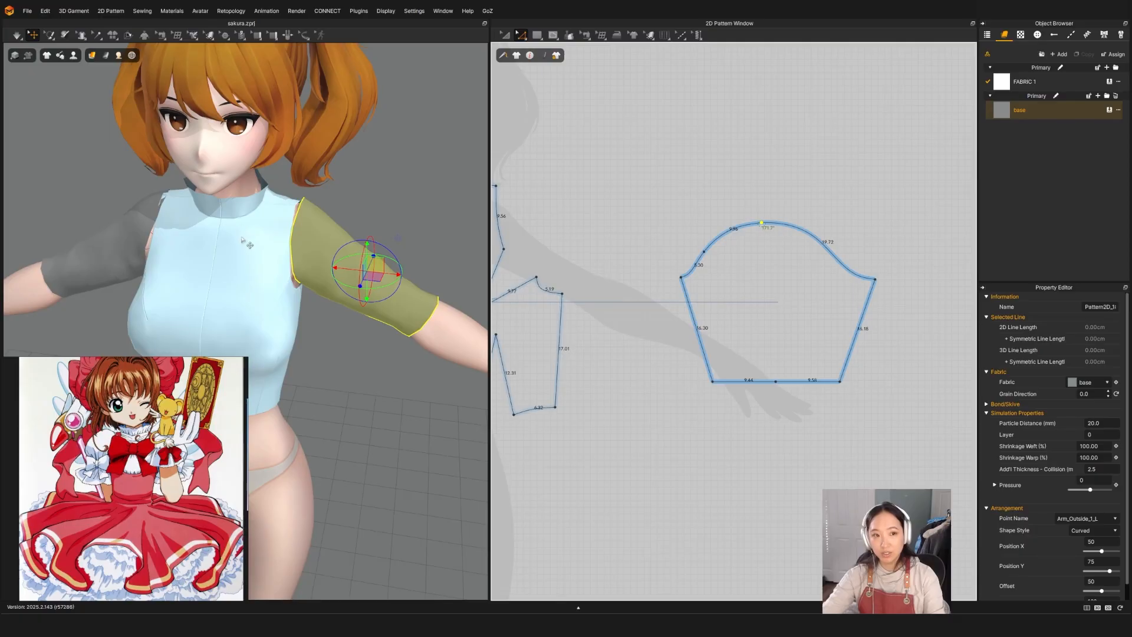
key("a")
key("w")
right_click_drag(243, 242, 133, 253)
right_click_drag(134, 297, 359, 286)
right_click_drag(220, 177, 313, 238)
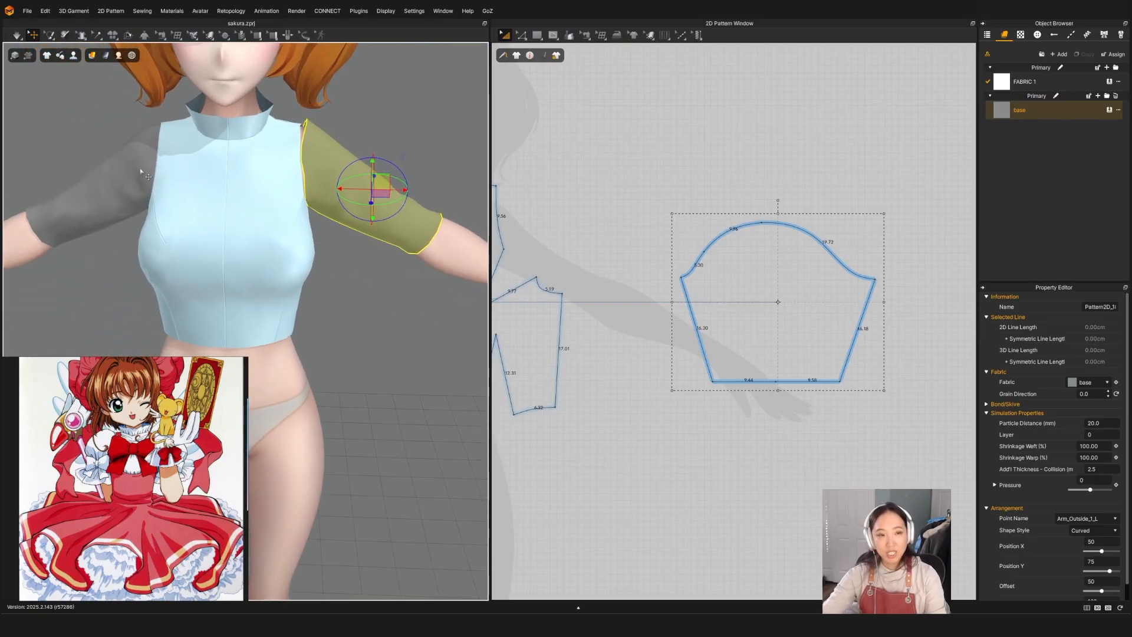
scroll(373, 224, "down", 3)
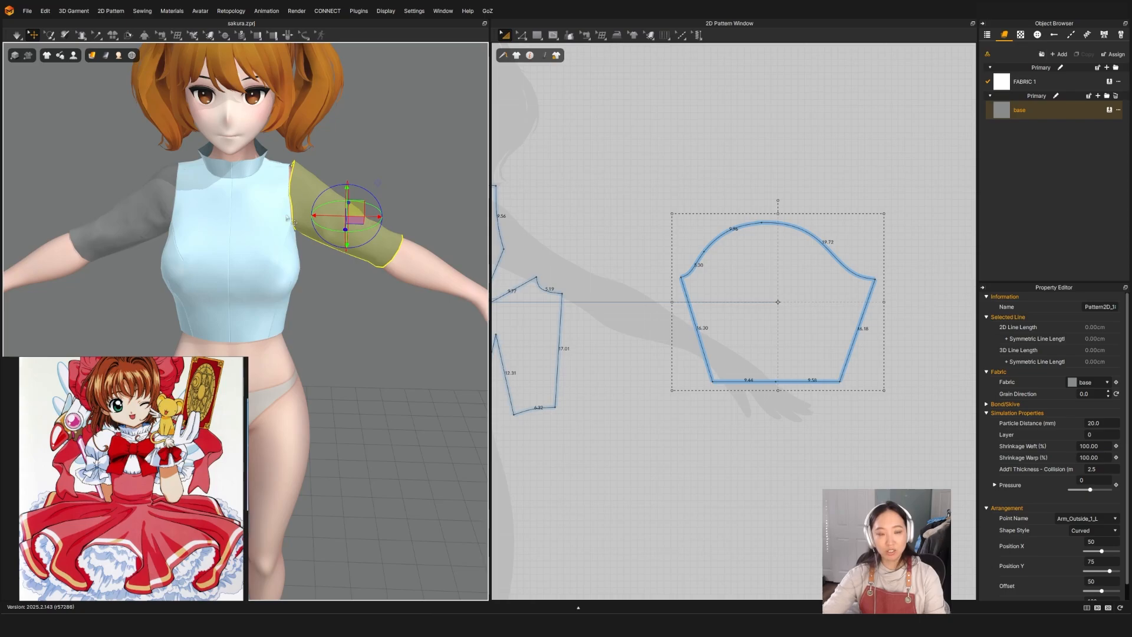
Show the strain map, examine the strain at the sleeve's front armhole, and return to the normal garment display.
left_click(94, 56)
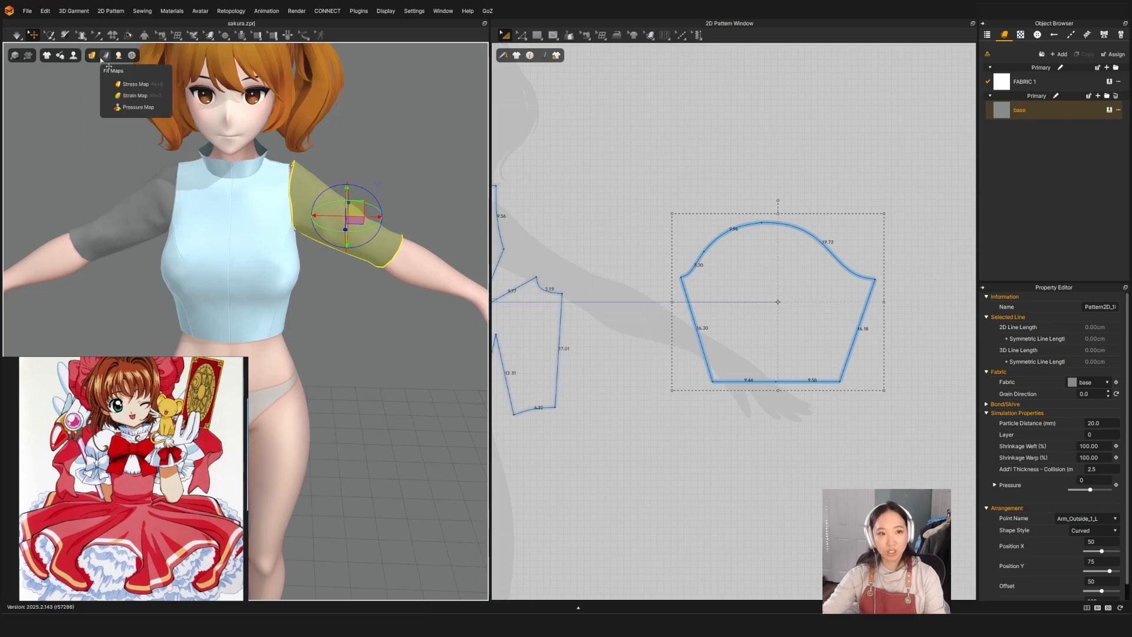
left_click(126, 96)
right_click_drag(255, 255, 181, 246)
scroll(181, 247, "up", 4)
left_click(194, 215)
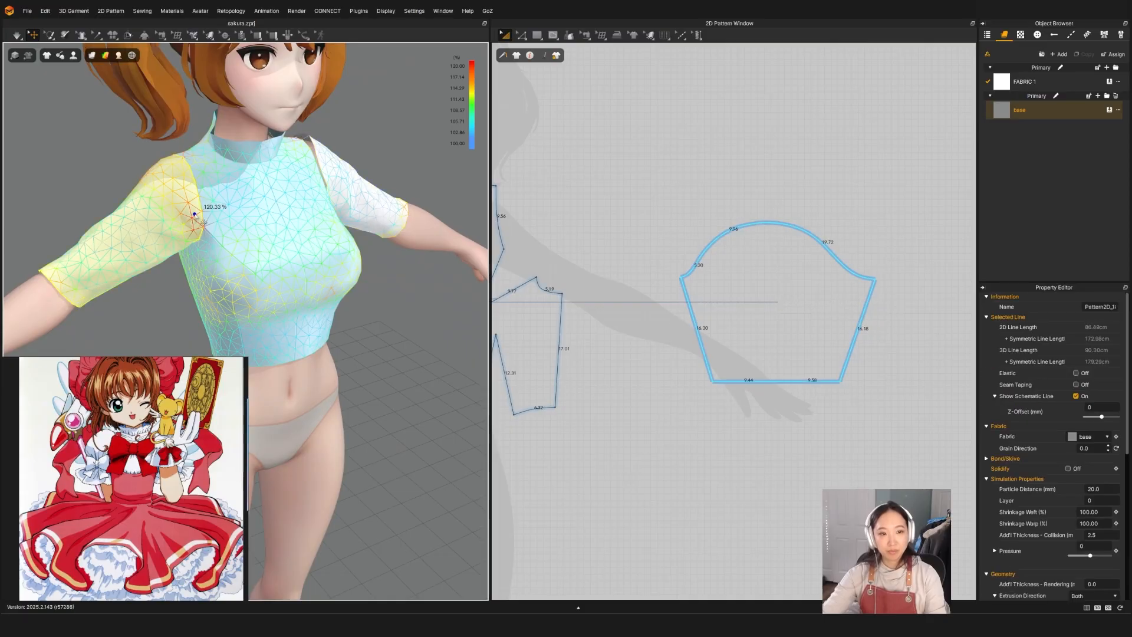
mouse_move(106, 57)
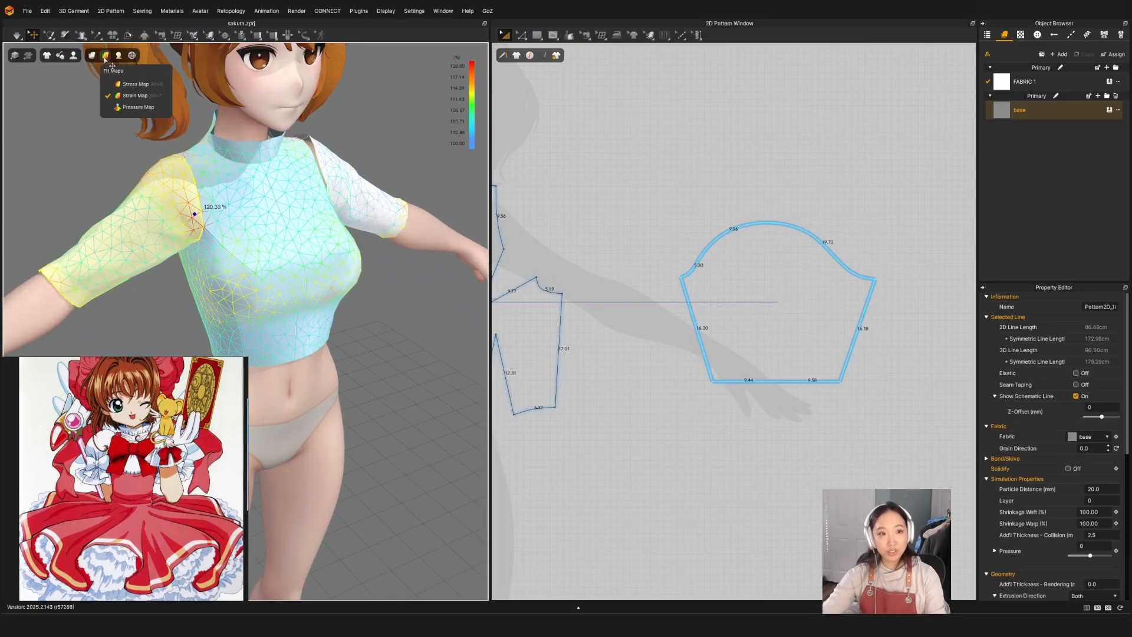
left_click(132, 107)
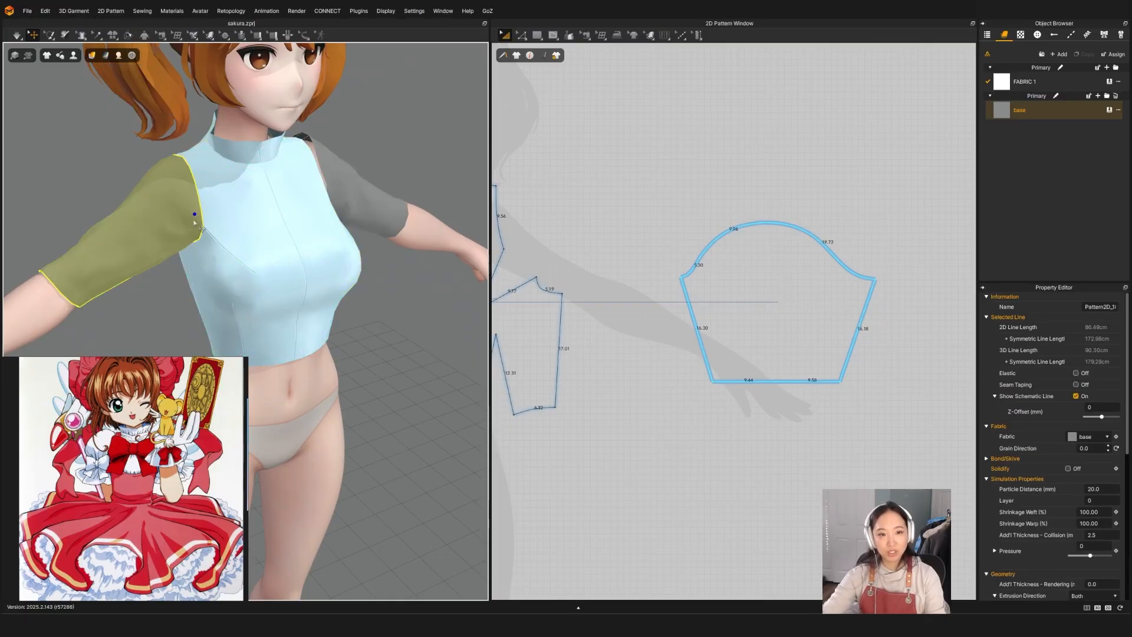
Move the front cap point upward so the lower front segment is about 5.18 cm, and simulate the sleeve while tugging it.
left_click(194, 221)
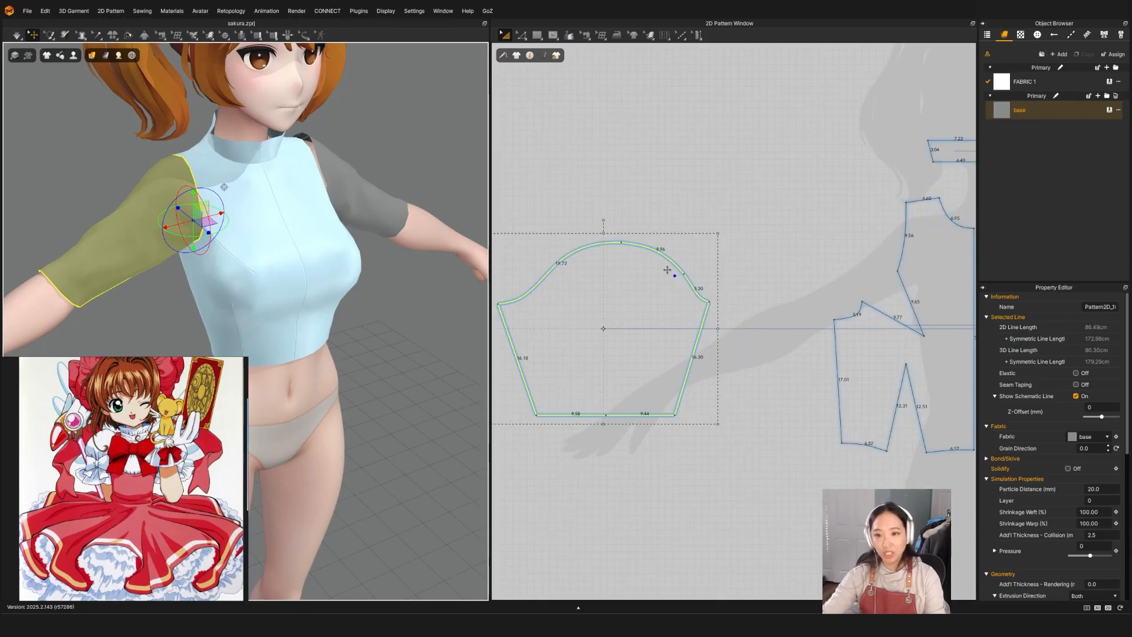
scroll(706, 273, "up", 3)
key("z")
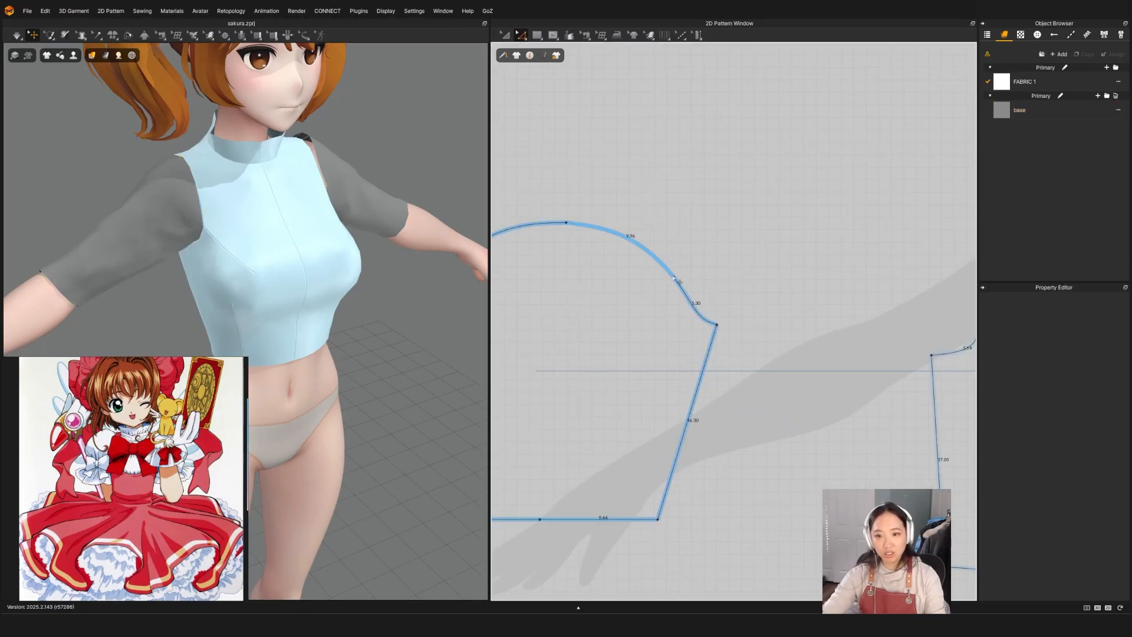
left_click(682, 284)
left_click_drag(681, 284, 683, 272)
key("a")
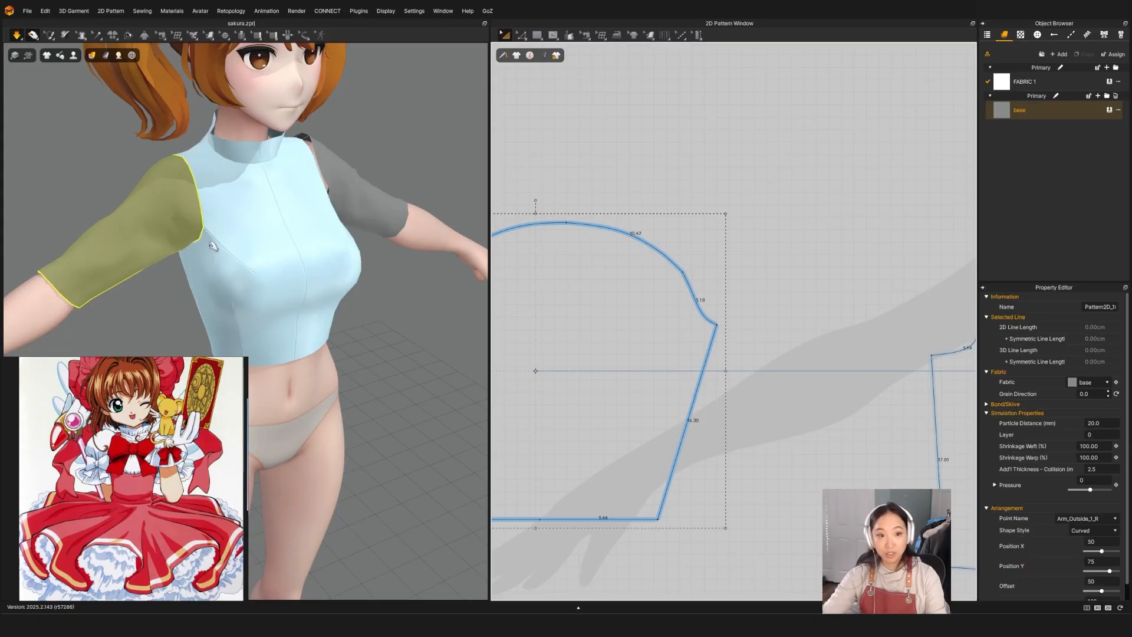
left_click(172, 223)
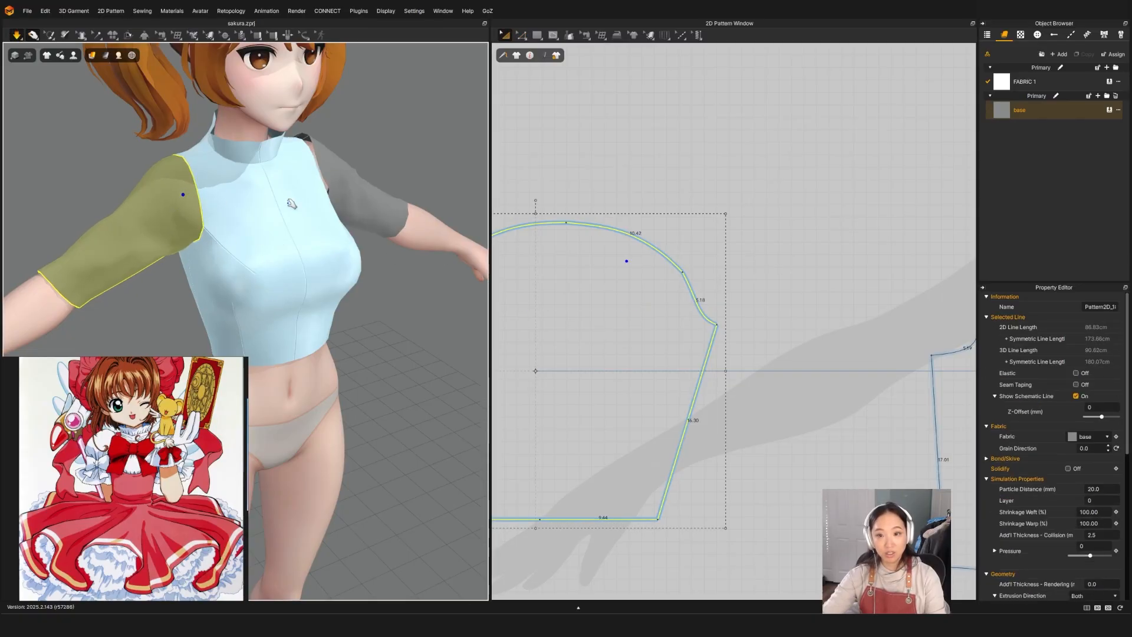
key("w")
Raise the sleeve cap's top point slightly above its current height.
scroll(616, 258, "up", 3)
key("Escape")
key("z")
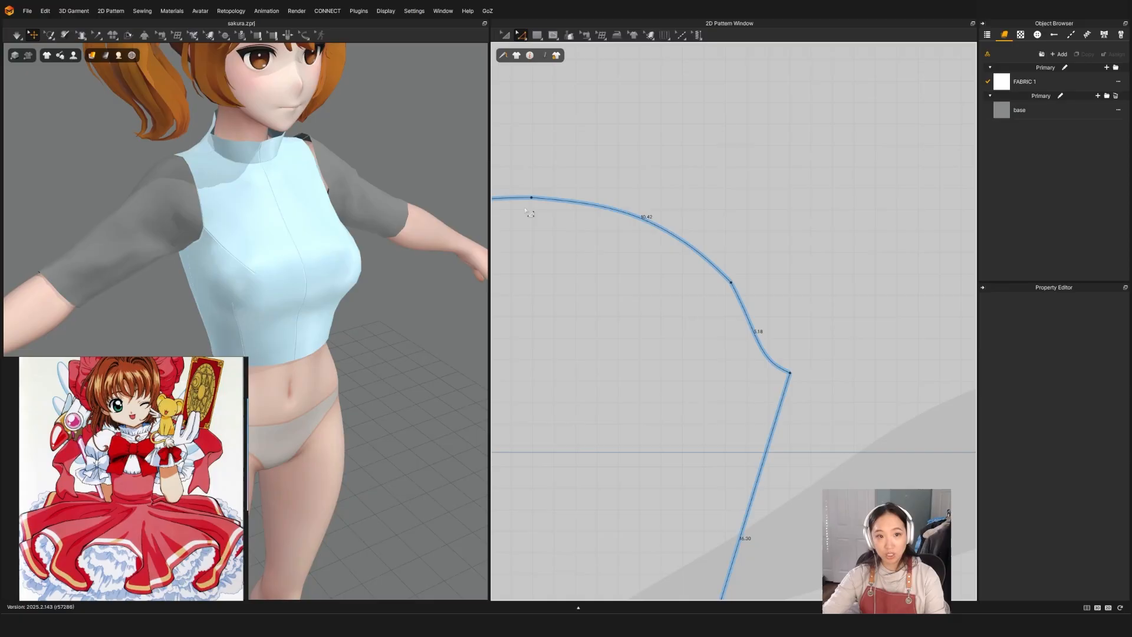
left_click_drag(532, 199, 531, 190)
key("Escape")
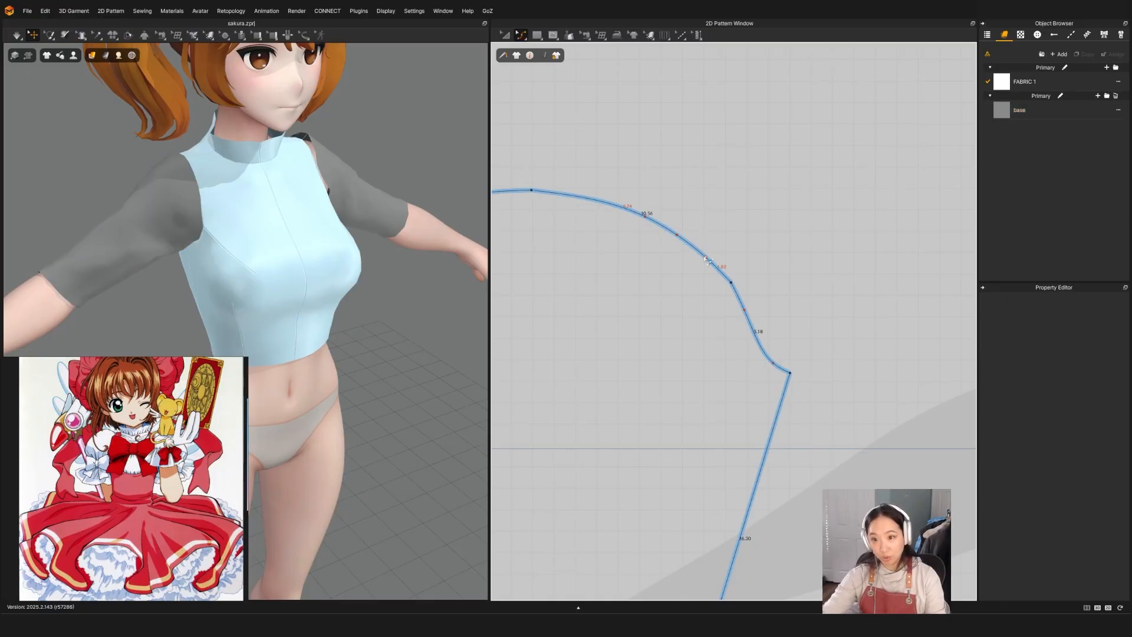
Reshape the upper front cap seam with outward-bulging curve points to about 10.7 cm, and simulate to check it from the front.
left_click_drag(677, 234, 676, 236)
key("Escape")
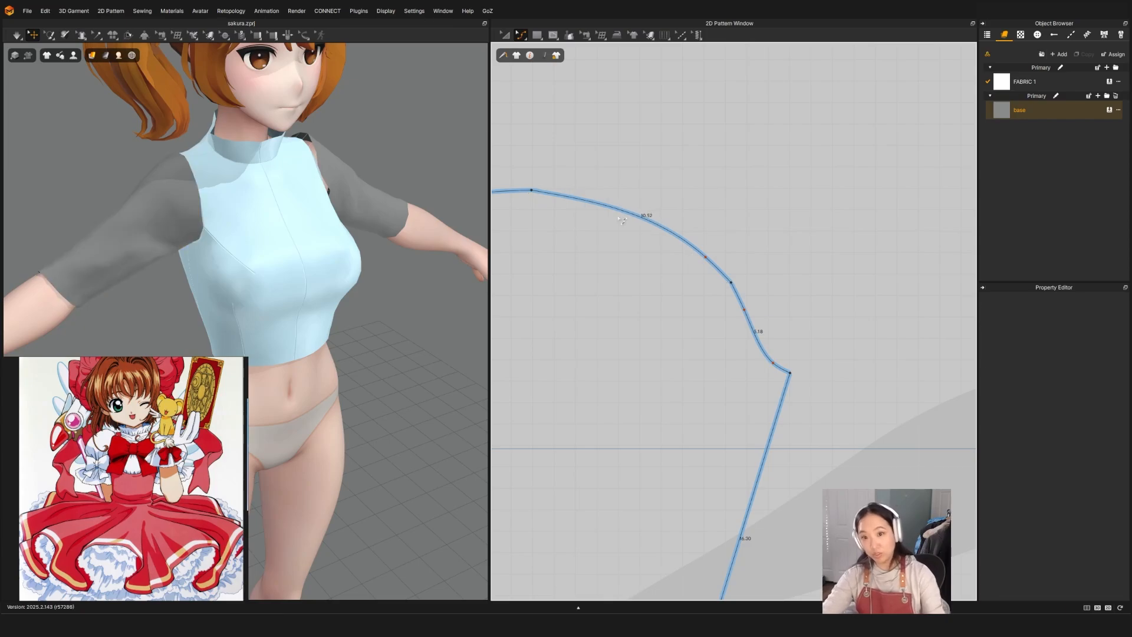
left_click_drag(618, 209, 617, 204)
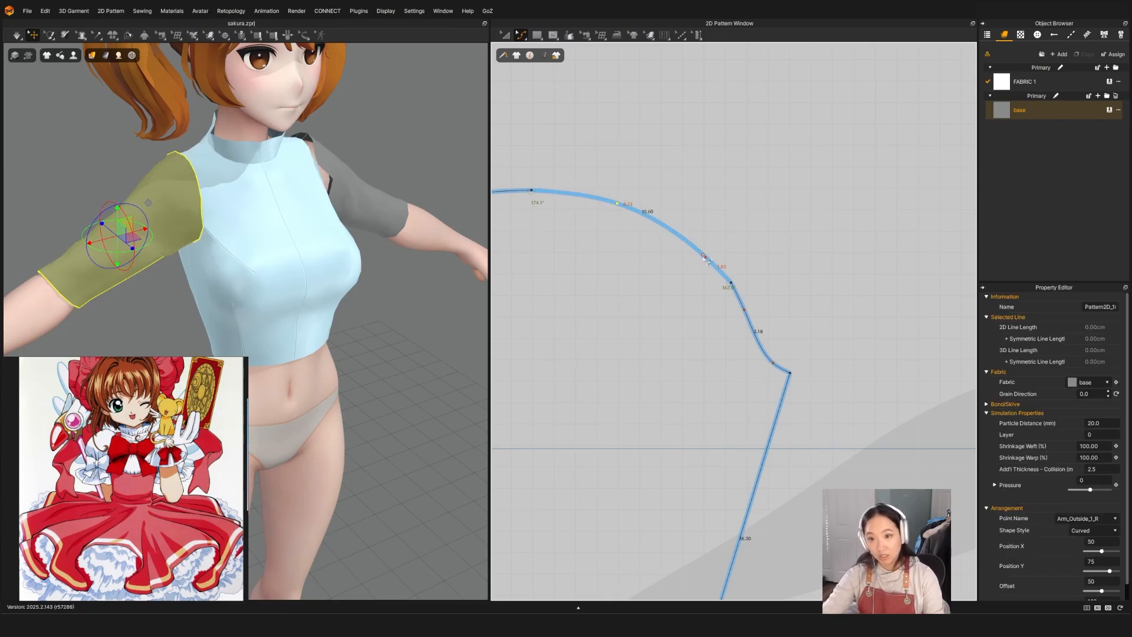
left_click_drag(713, 263, 719, 261)
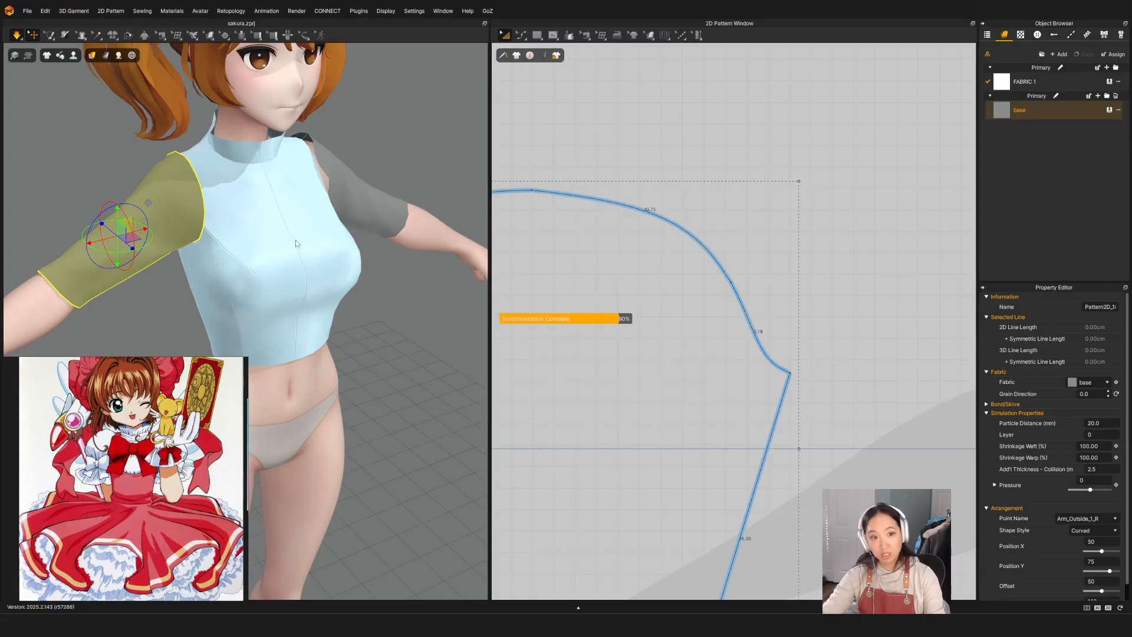
right_click_drag(302, 244, 376, 280)
left_click(352, 198)
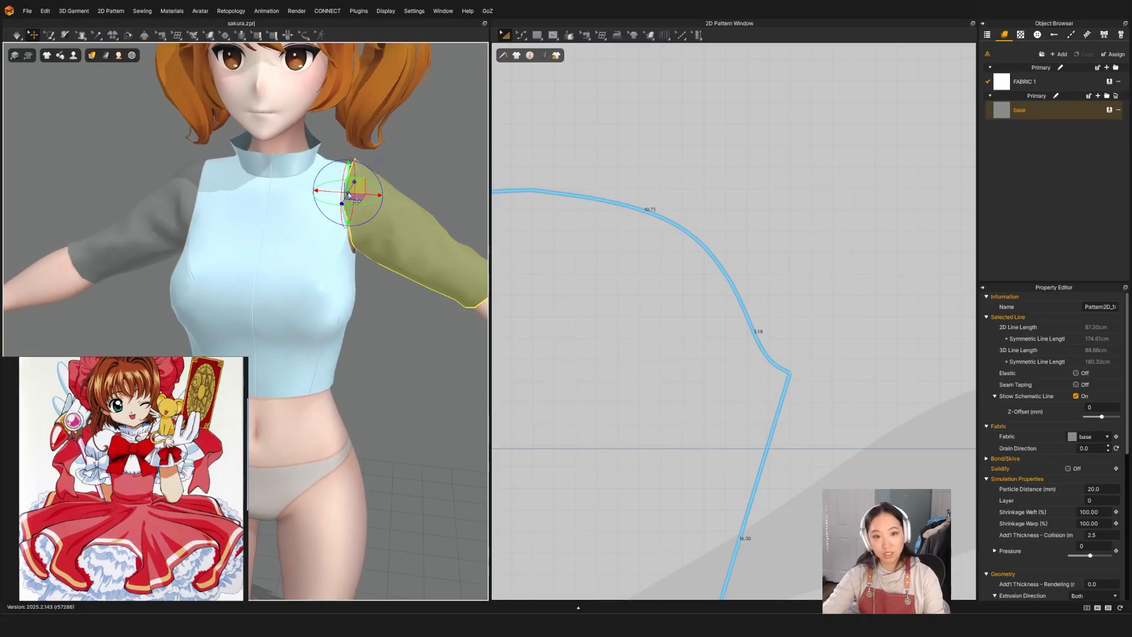
Move the curve point just above the front cap point inward so the upper front cap seam is about 10.6 cm.
scroll(615, 349, "down", 5)
scroll(785, 318, "up", 5)
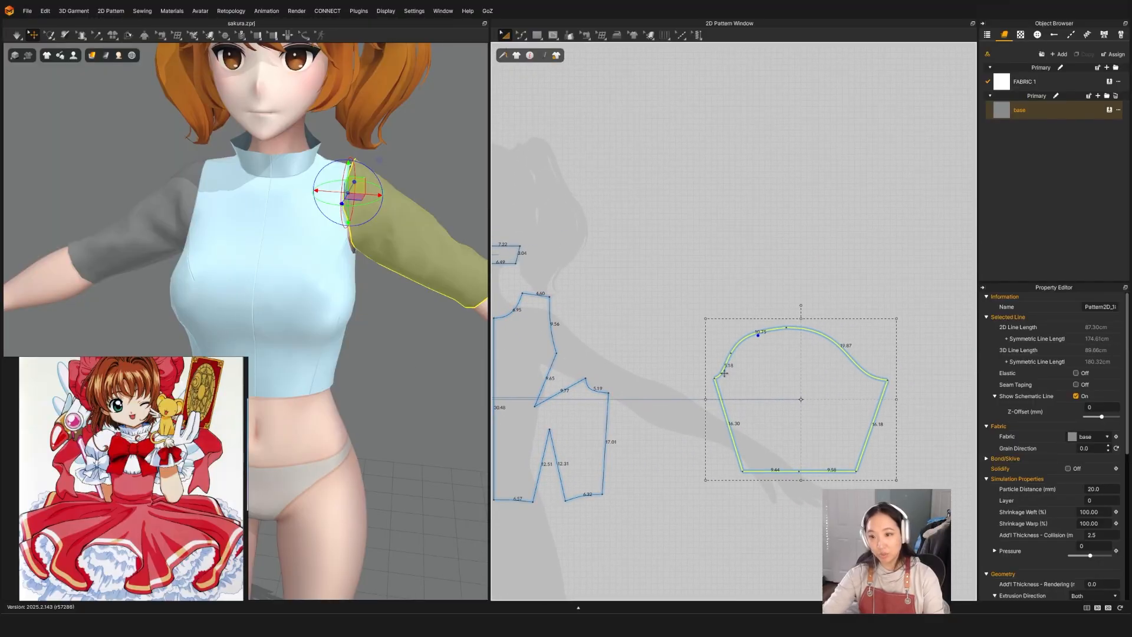
scroll(784, 318, "up", 2)
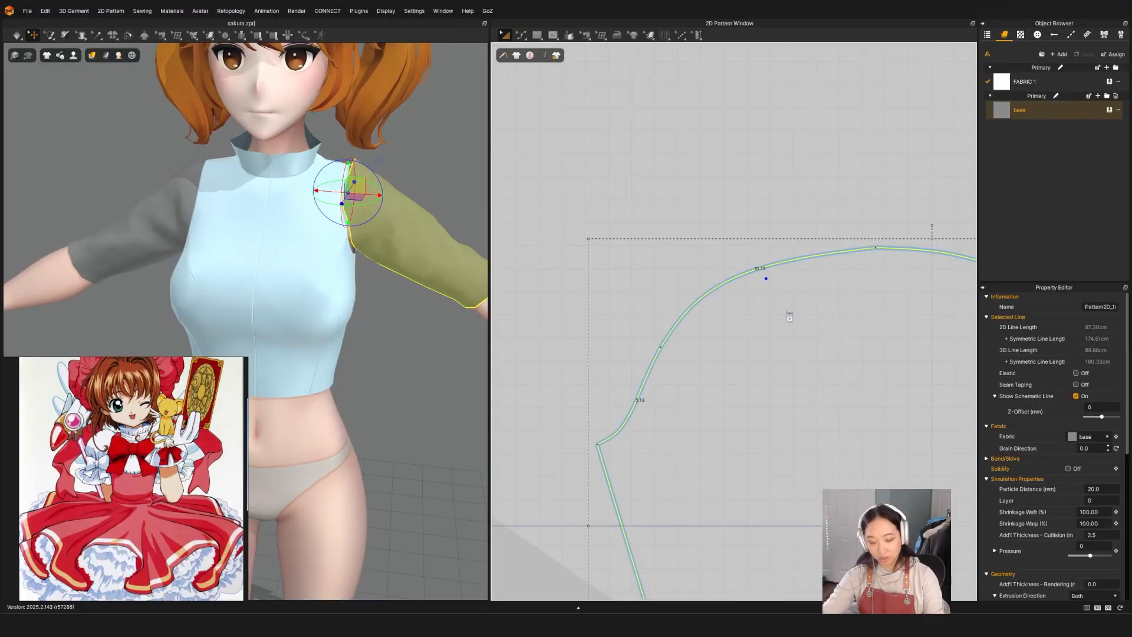
key("z")
left_click(692, 254)
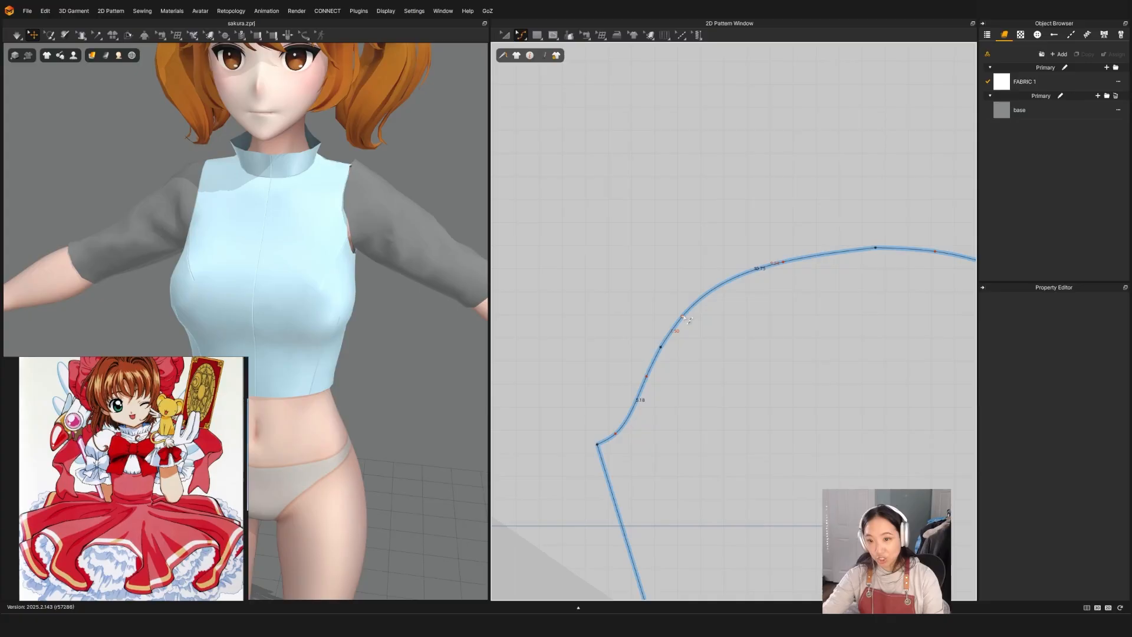
left_click(685, 318)
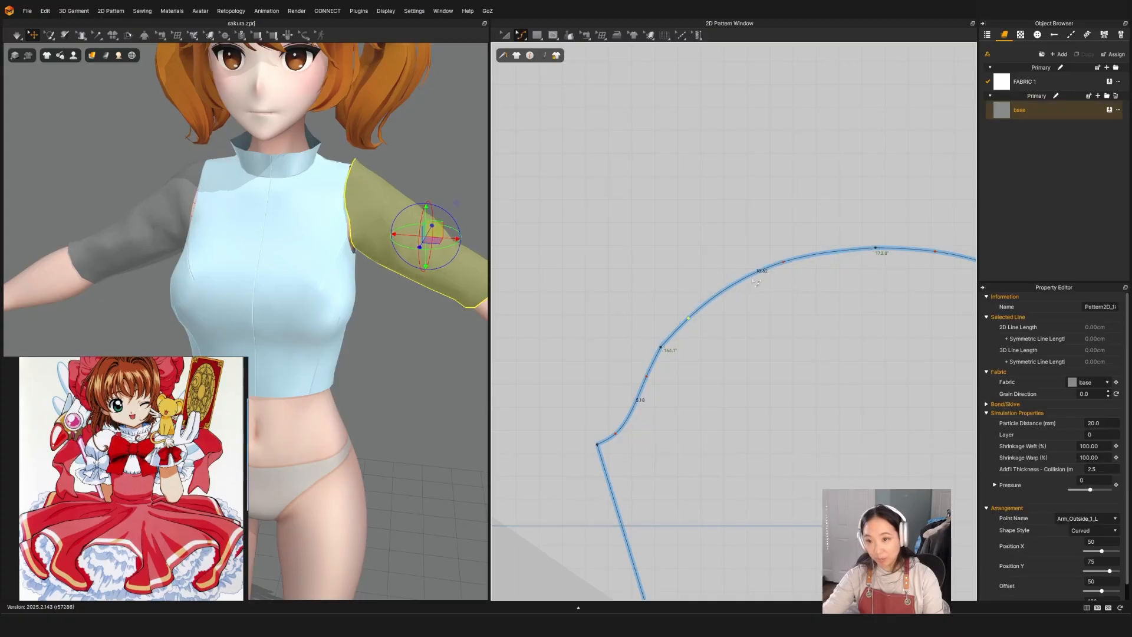
Simulate the sleeve with the flatter curve, and adjust the upper curve point of the front cap seam.
key("q")
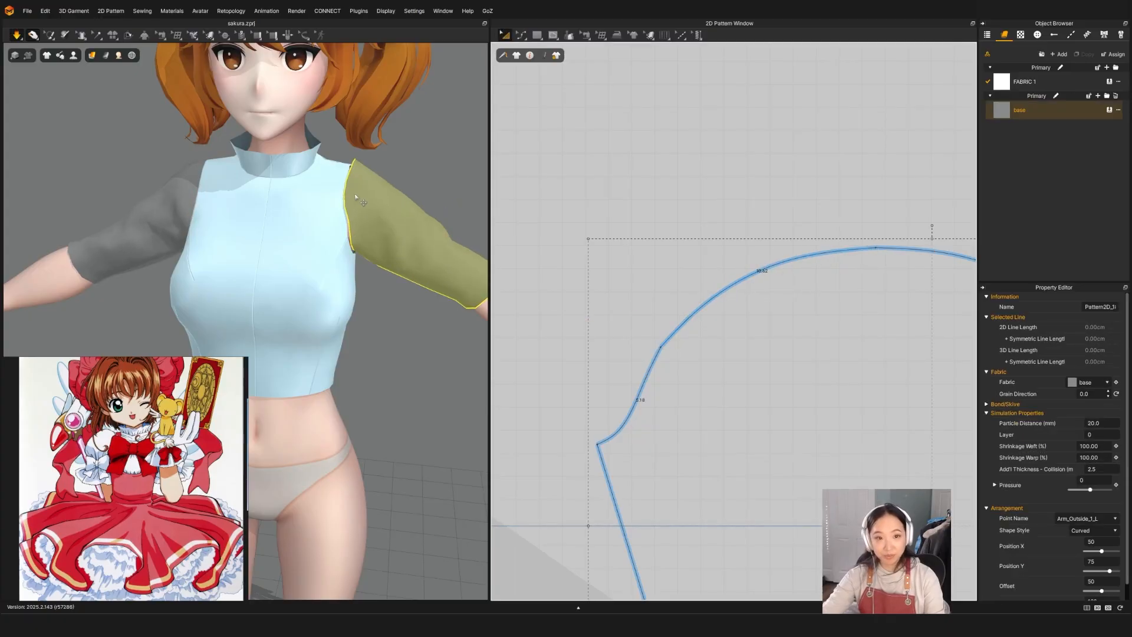
key("q")
left_click(351, 196)
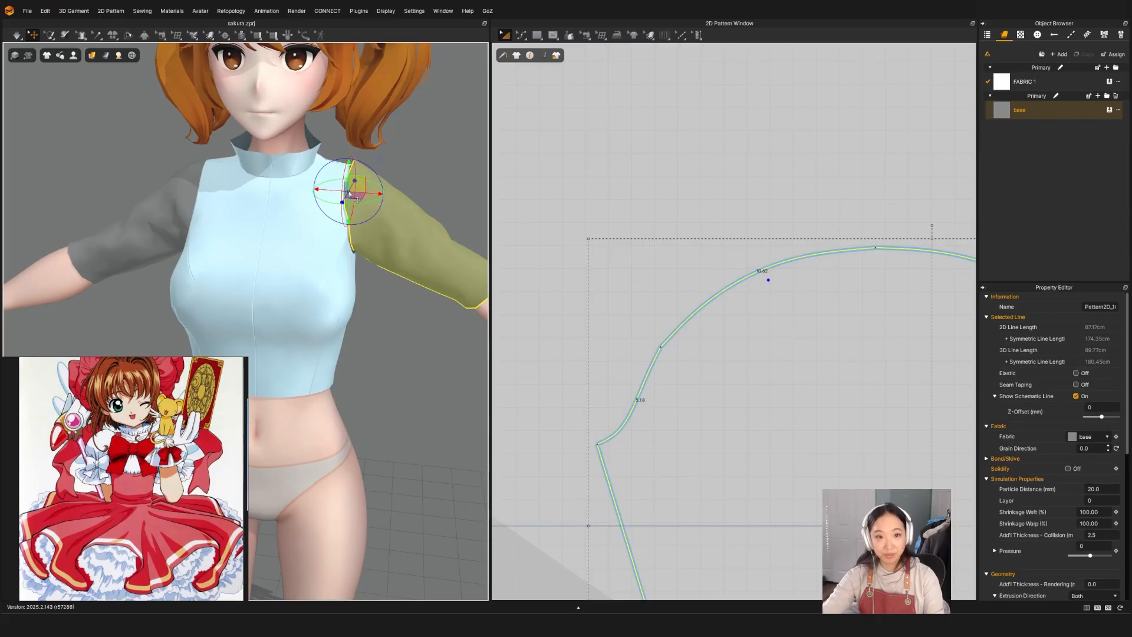
key("z")
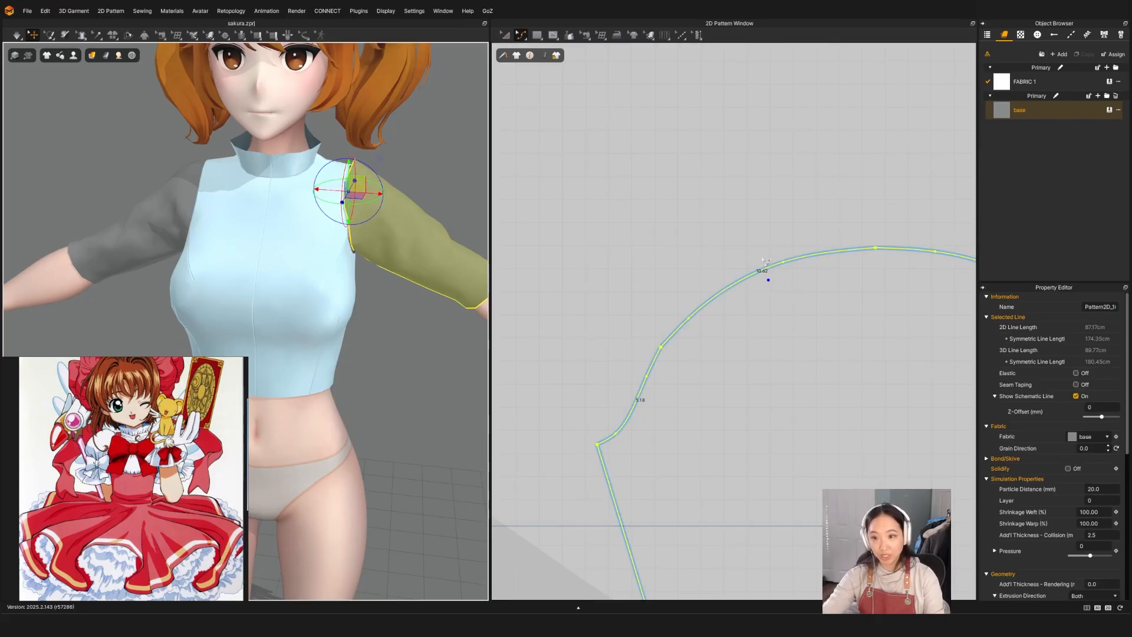
left_click(776, 269)
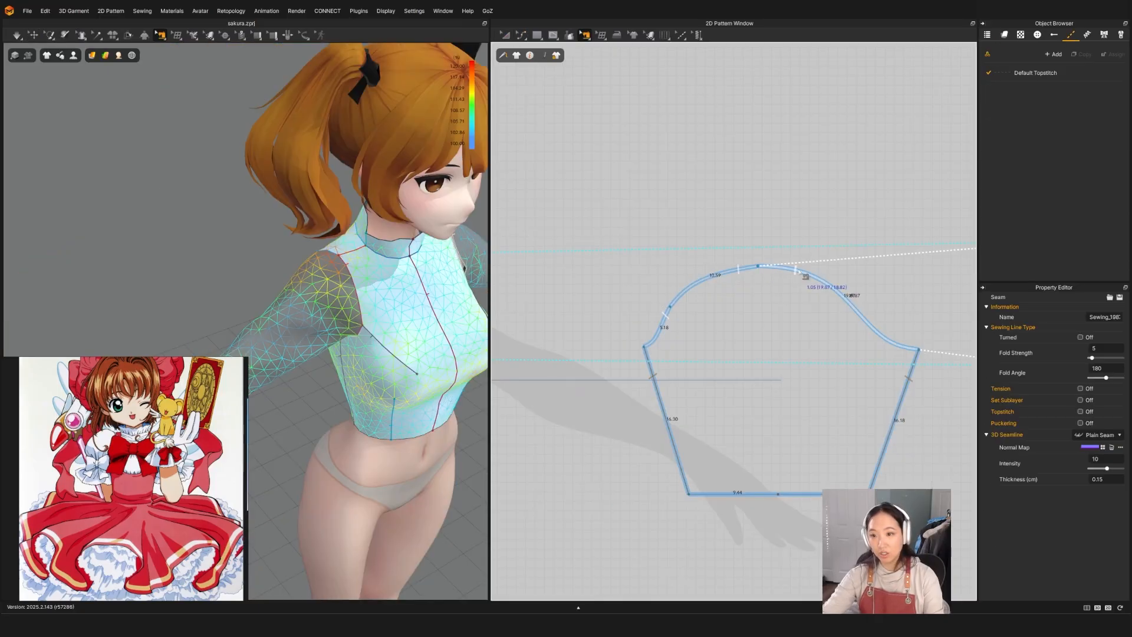
Try to move only the front underarm corner outward and check the sewing length of the lower front cap segment.
key("z")
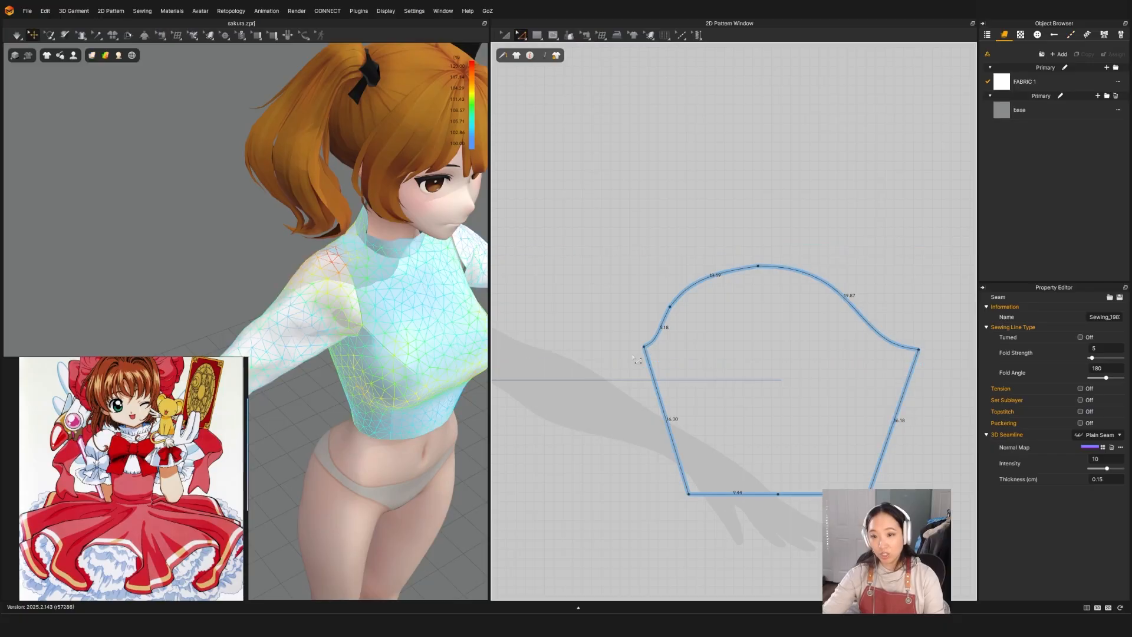
left_click(644, 348)
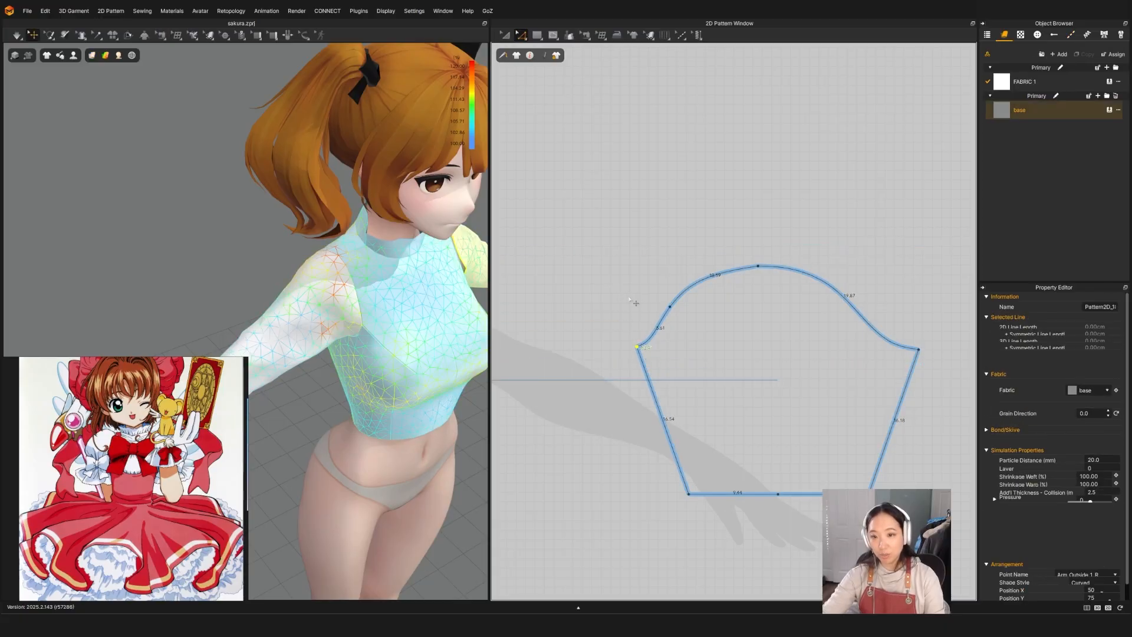
key("b")
key("z")
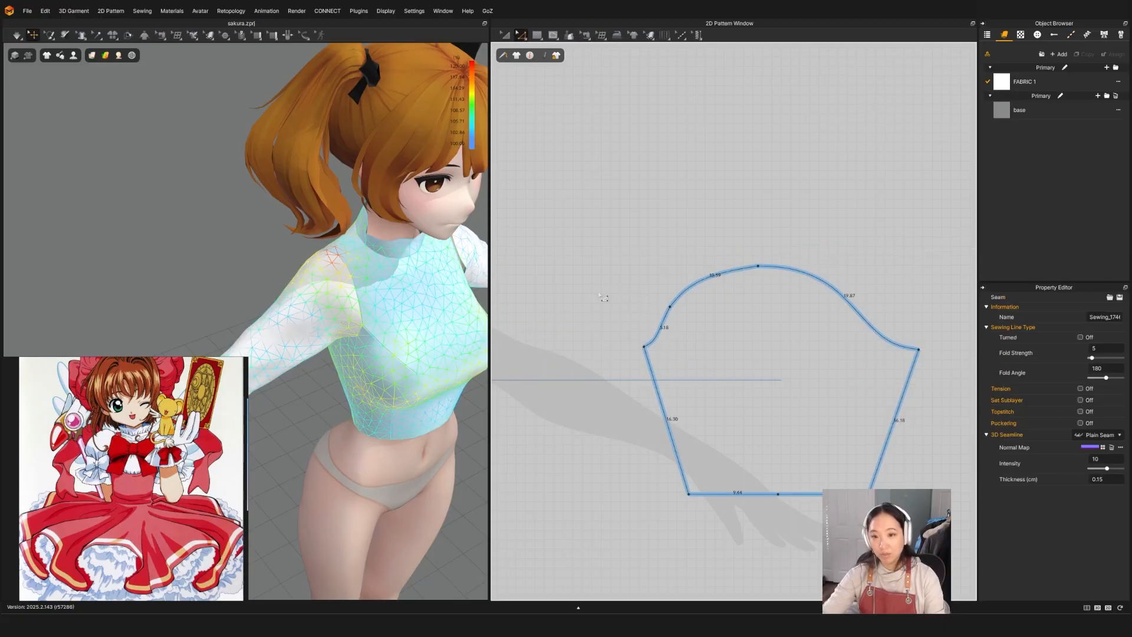
Shift the whole lower front cap segment outward so the upper front cap seam is about 11.1 cm, and check its sewing length.
left_click_drag(681, 293, 649, 348)
key("b")
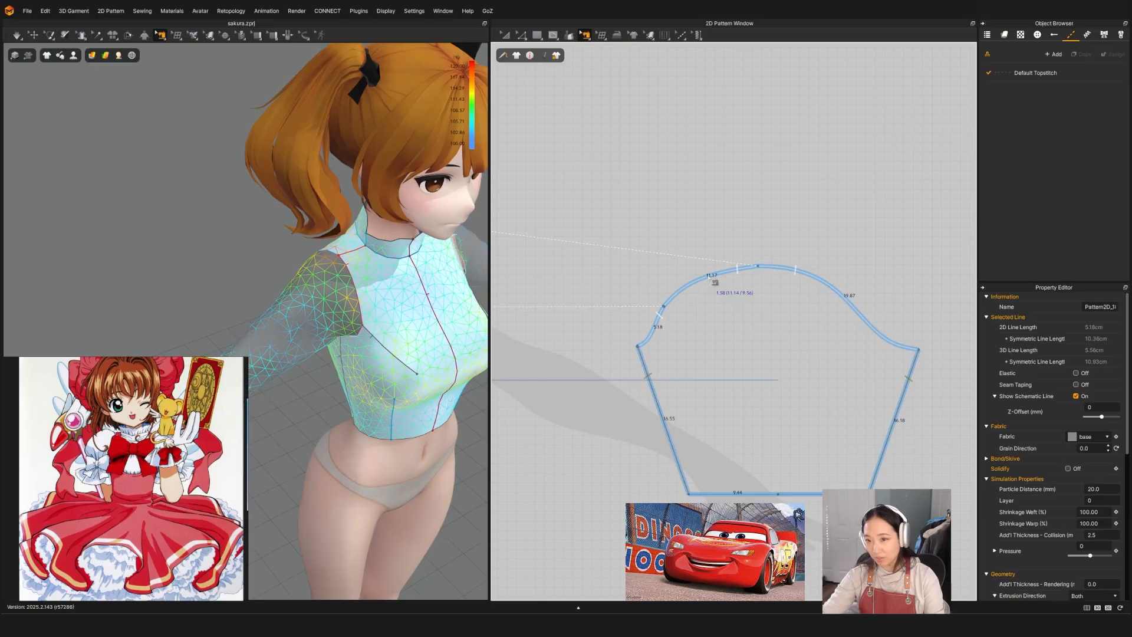
Undo the last outward shift, try moving the lower front cap segment slightly inward, and check the upper front cap seam's sewing length.
key("ctrl+z")
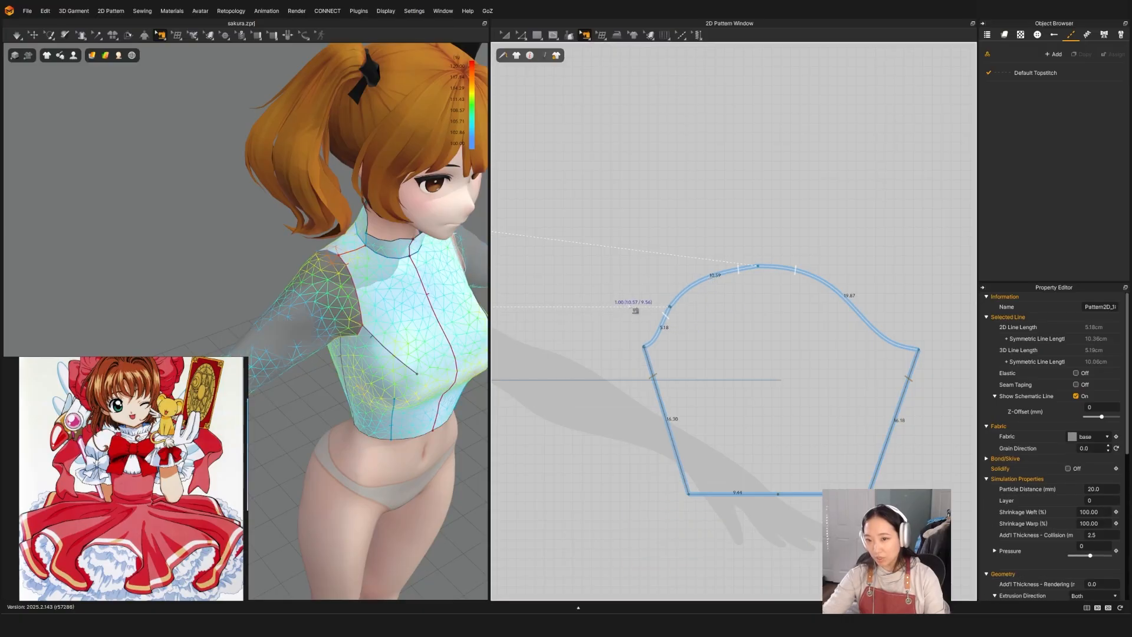
key("z")
left_click_drag(703, 278, 613, 372)
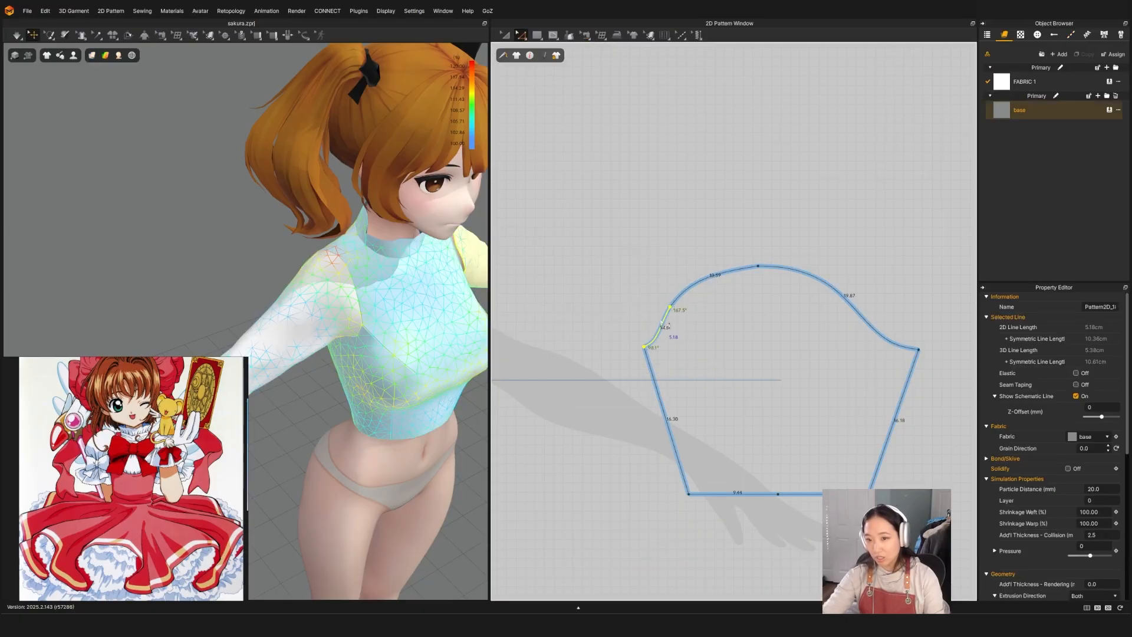
left_click_drag(669, 324, 679, 328)
key("t")
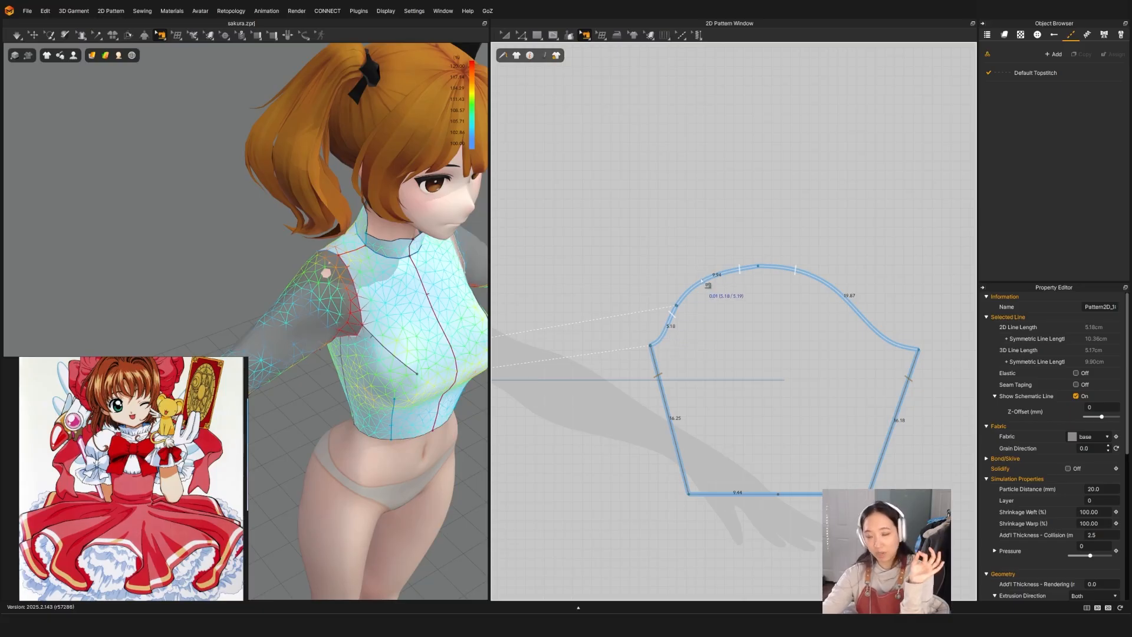
left_click(704, 283)
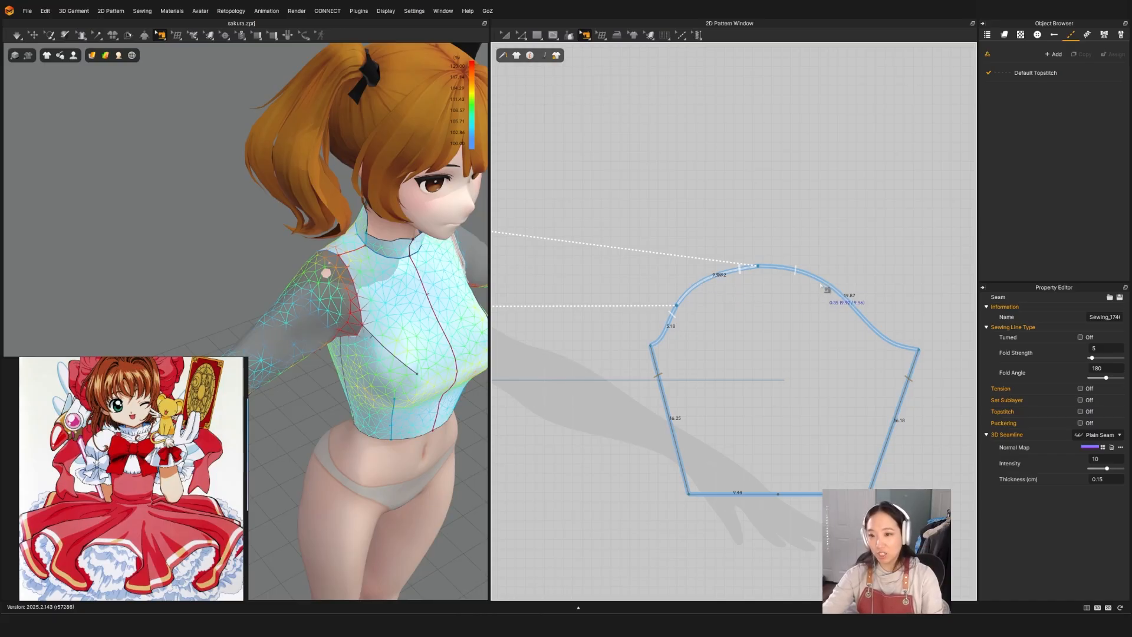
Try moving the back underarm corner inward until the back cap seam is about 18.7 cm, and check the fit from behind.
key("a")
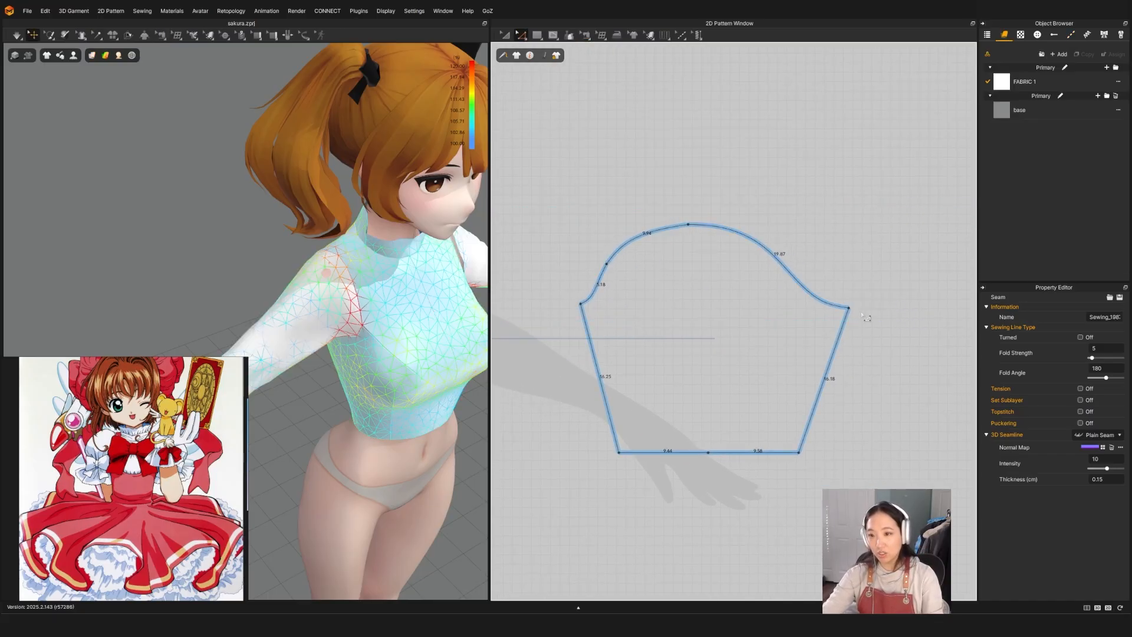
left_click_drag(850, 307, 841, 307)
key("b")
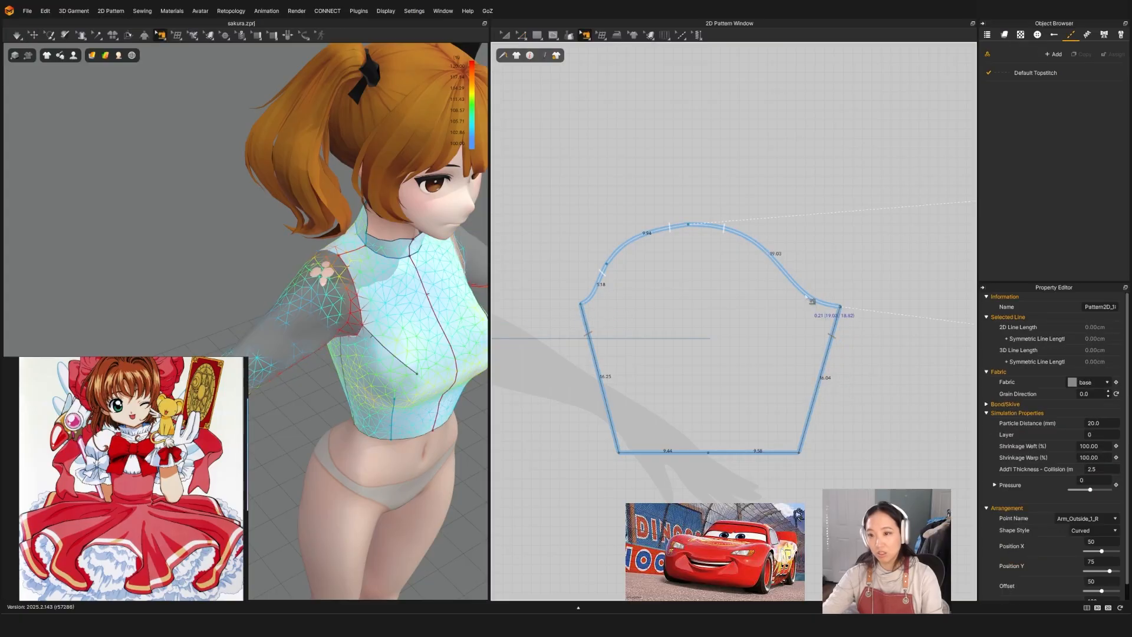
key("z")
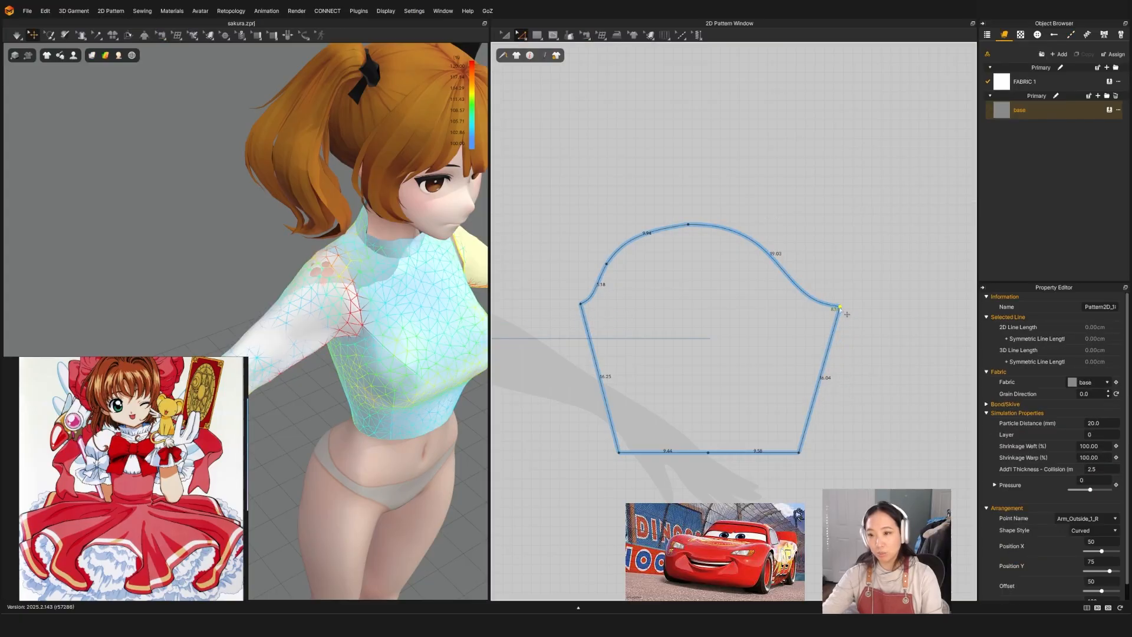
left_click_drag(847, 315, 844, 313)
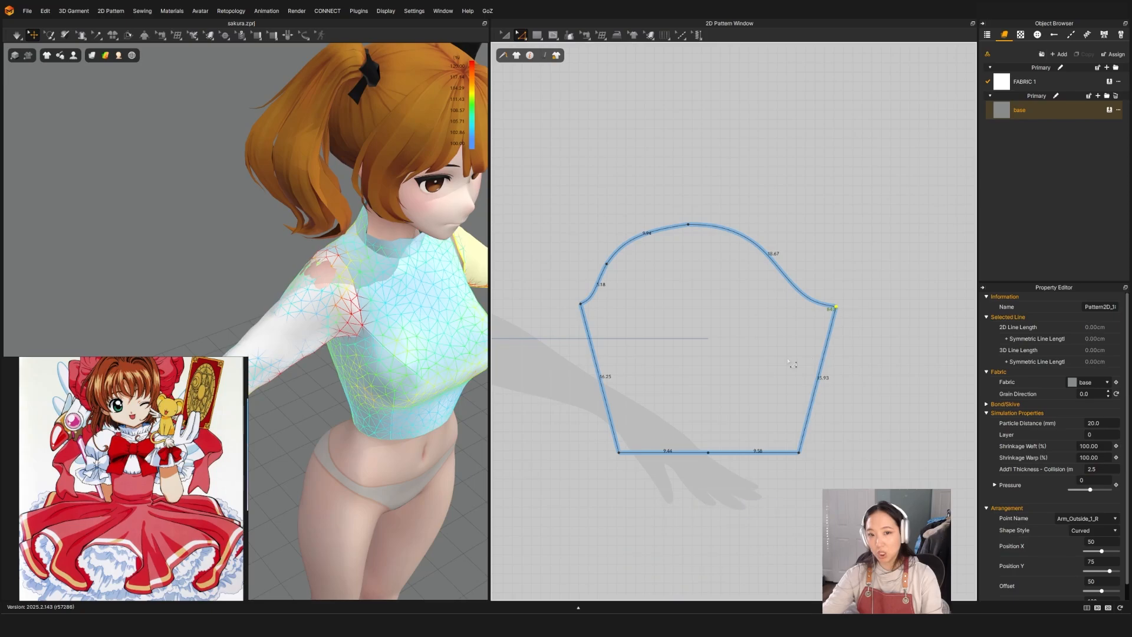
key("a")
right_click_drag(289, 318, 334, 305)
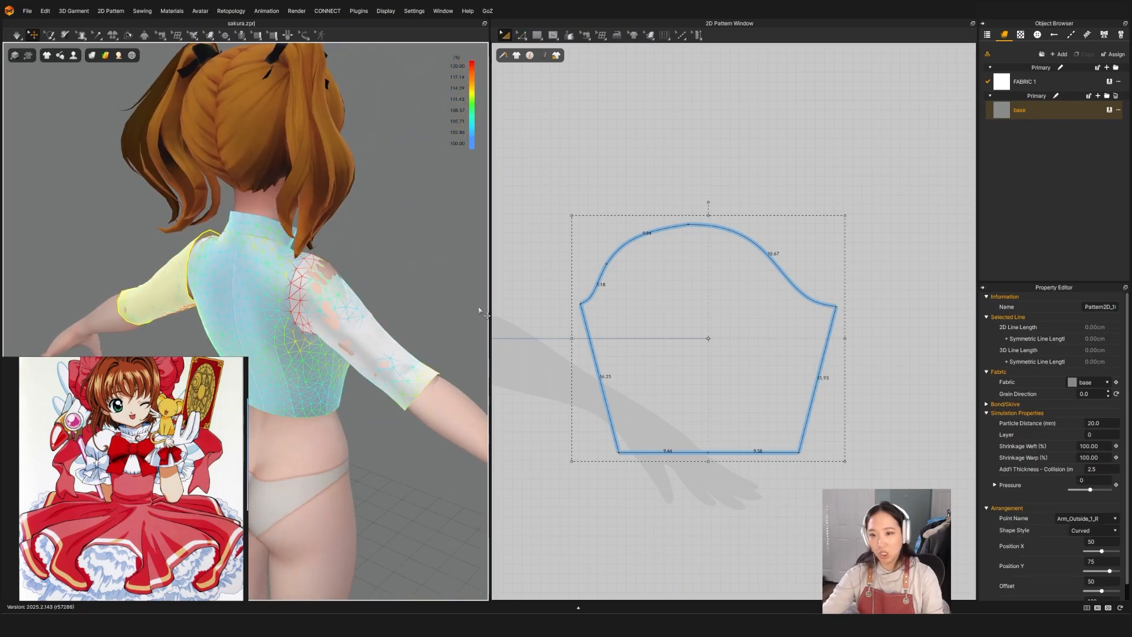
Undo the back underarm corner moves and the inward shift of the lower front cap segment.
key("ctrl+z")
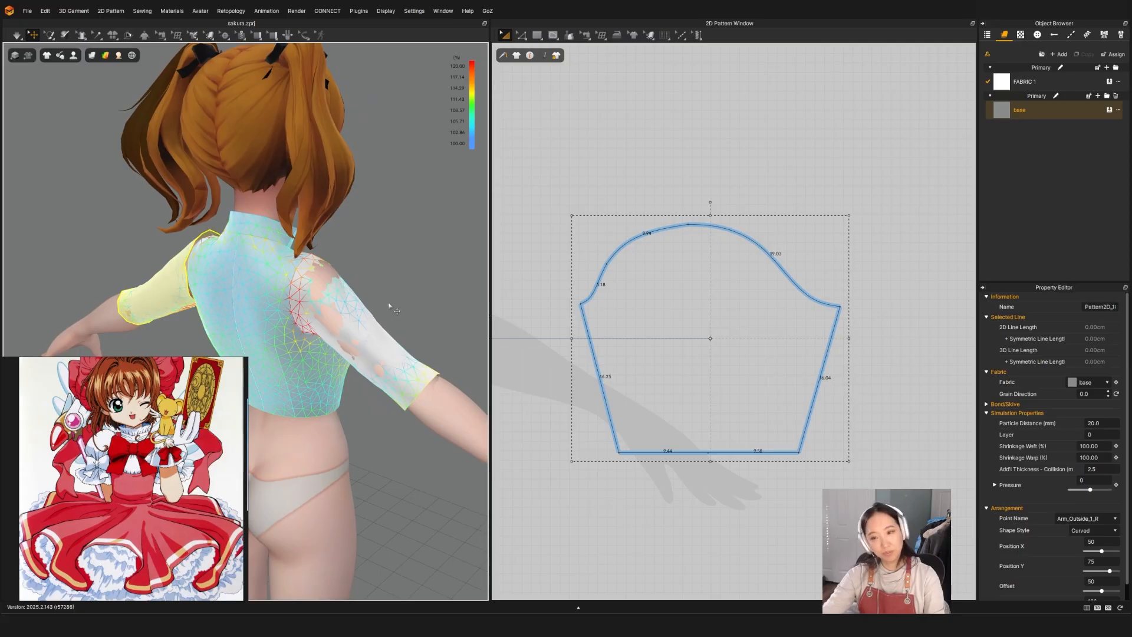
key("ctrl+z")
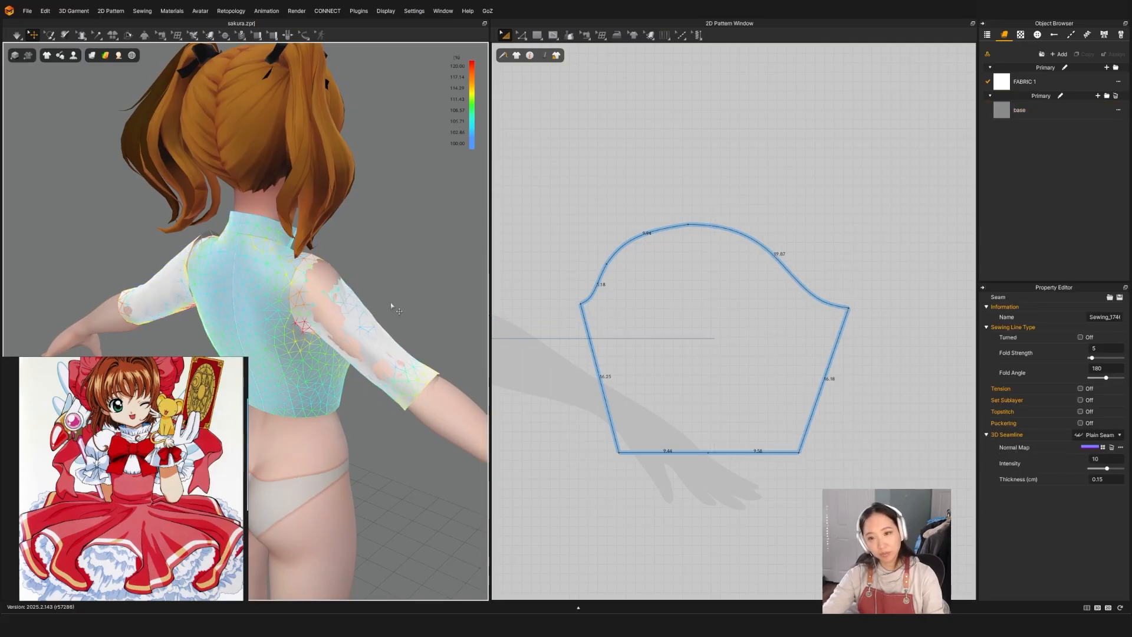
key("ctrl+z")
key("ctrl+z")
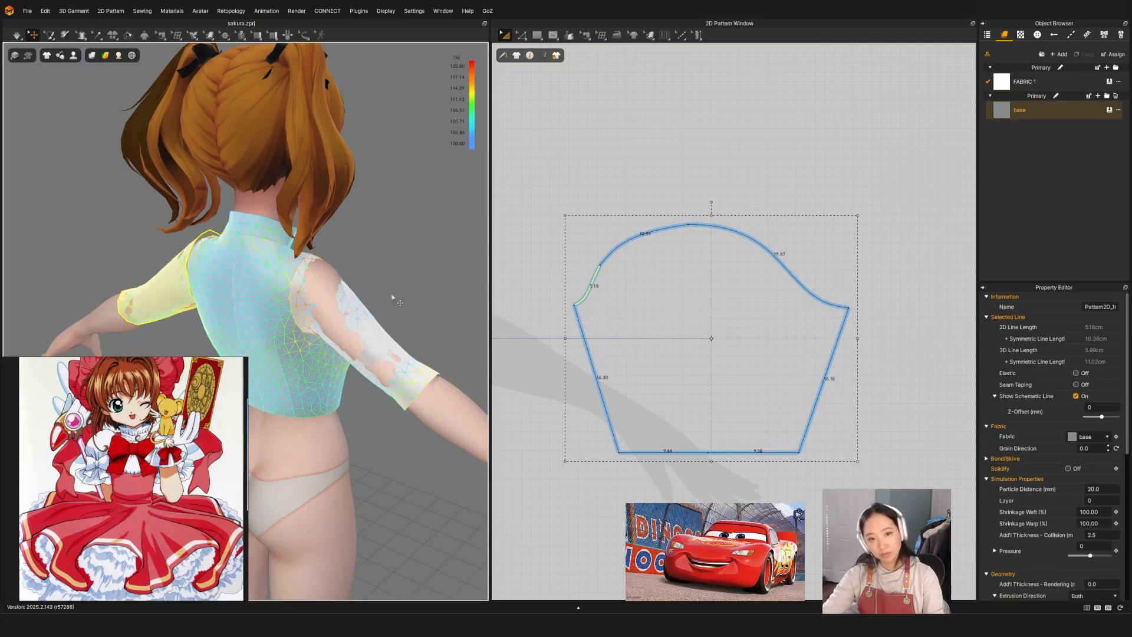
Move the middle curve point of the upper front cap seam slightly outward to about 10.6 cm, and simulate the garment.
right_click_drag(393, 299, 324, 324)
scroll(805, 305, "down", 5)
scroll(722, 278, "up", 7)
middle_click_drag(793, 318, 699, 272)
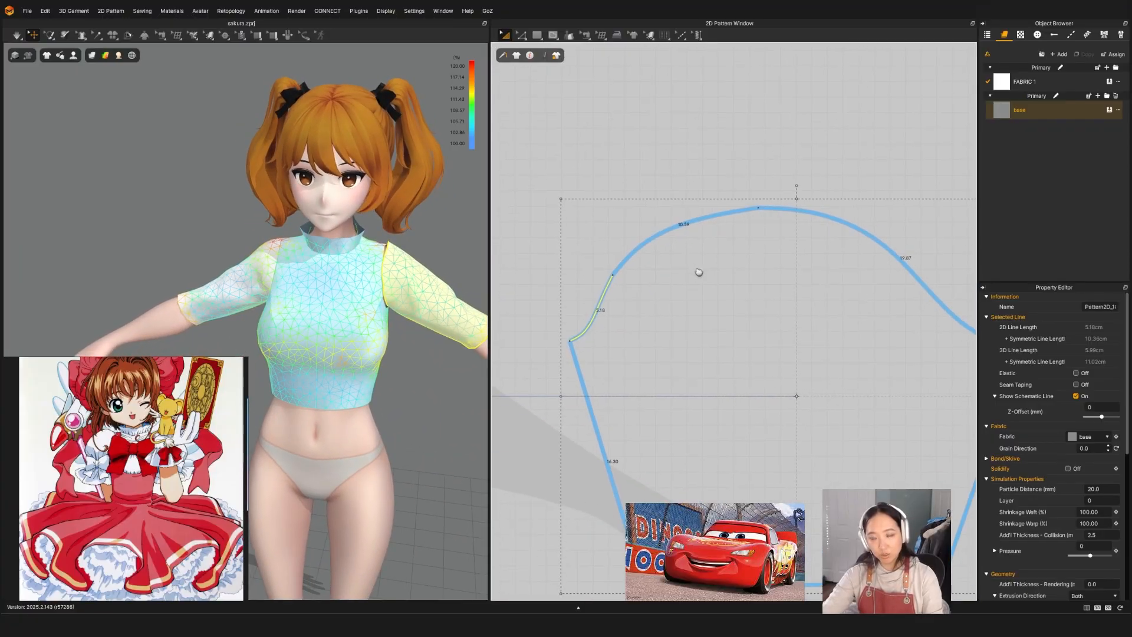
key("z")
key("v")
scroll(694, 220, "up", 3)
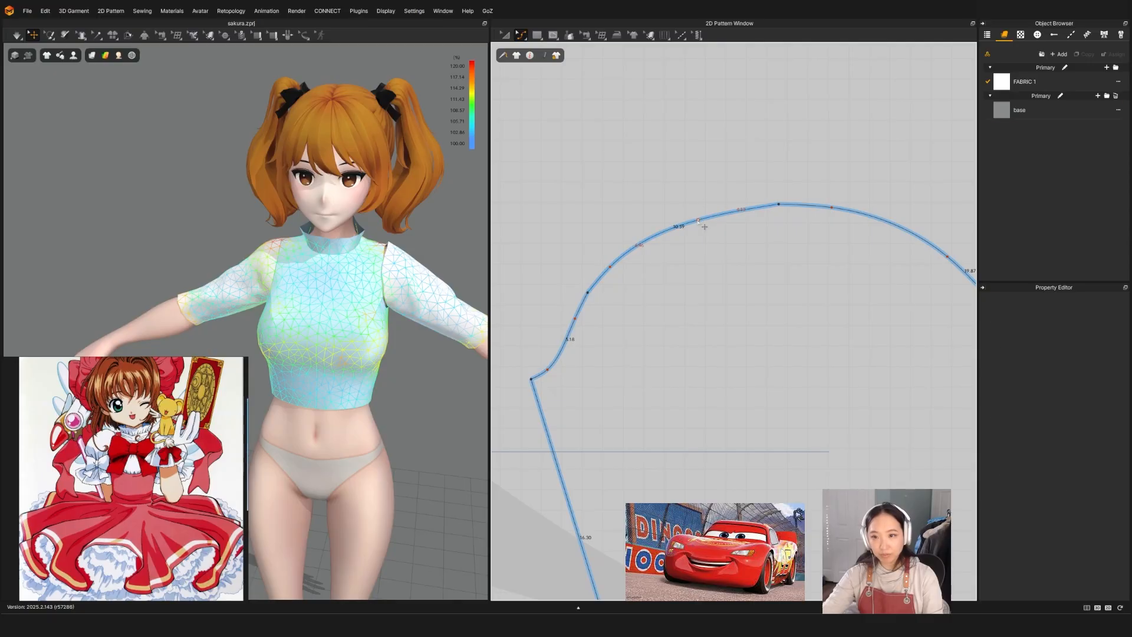
left_click_drag(699, 221, 696, 218)
key("a")
key("space")
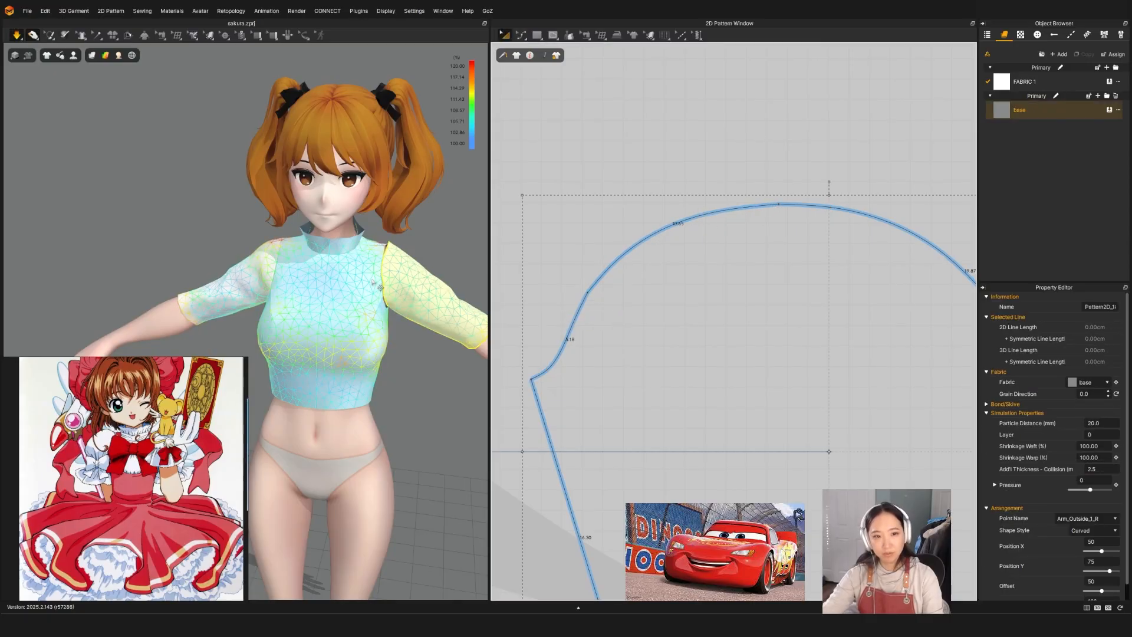
mouse_move(237, 320)
right_mouse_down()
mouse_move(455, 298)
mouse_move(248, 307)
right_mouse_up()
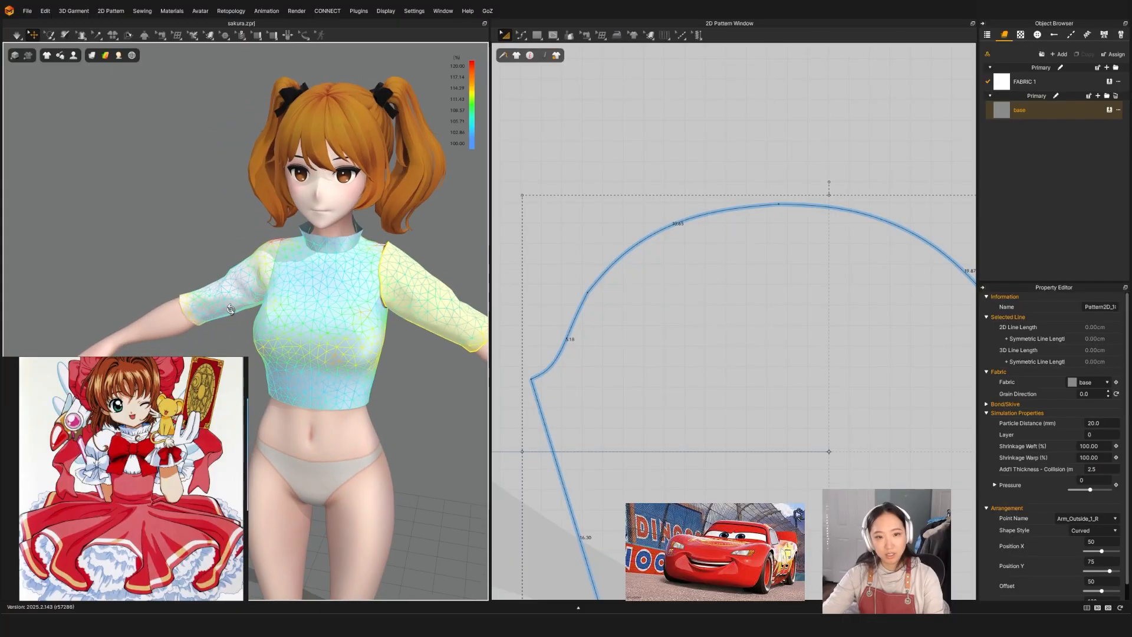
Select all armhole seams on the sleeve cap and activate their sewing.
scroll(859, 283, "down", 3)
scroll(860, 283, "down", 3)
key("b")
scroll(789, 267, "down", 5)
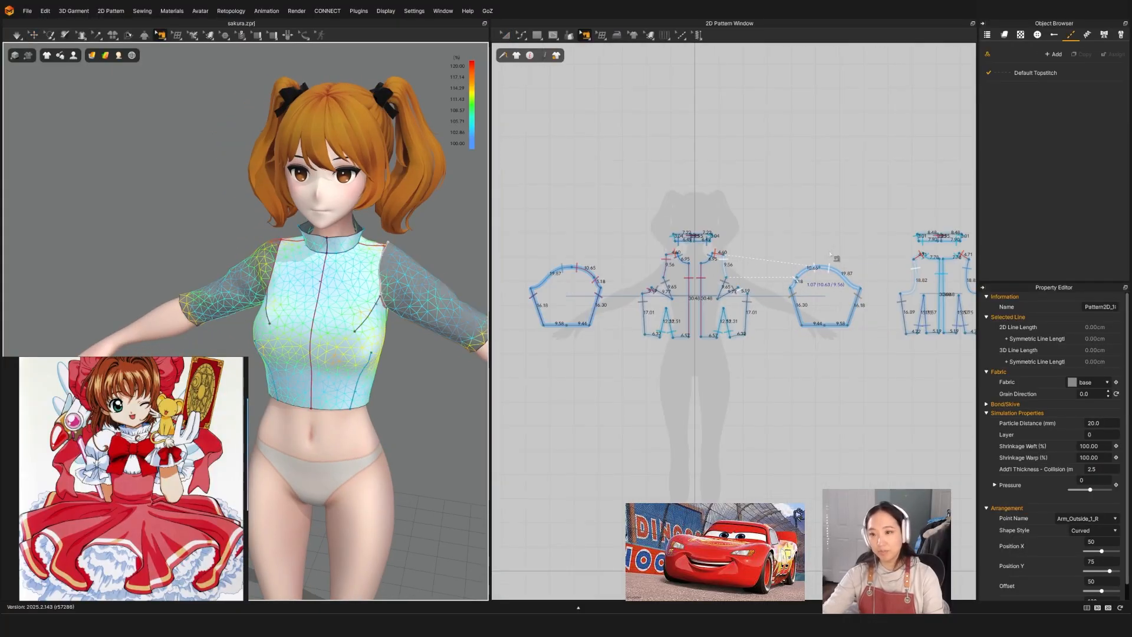
scroll(831, 255, "up", 7)
left_click_drag(682, 228, 914, 379)
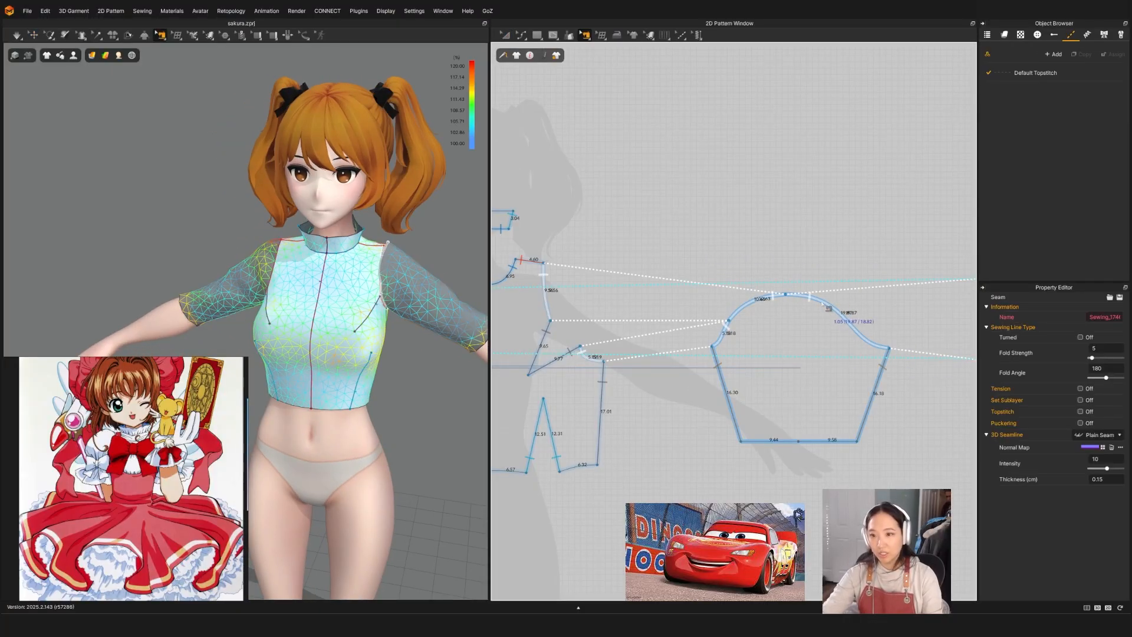
right_click(823, 304)
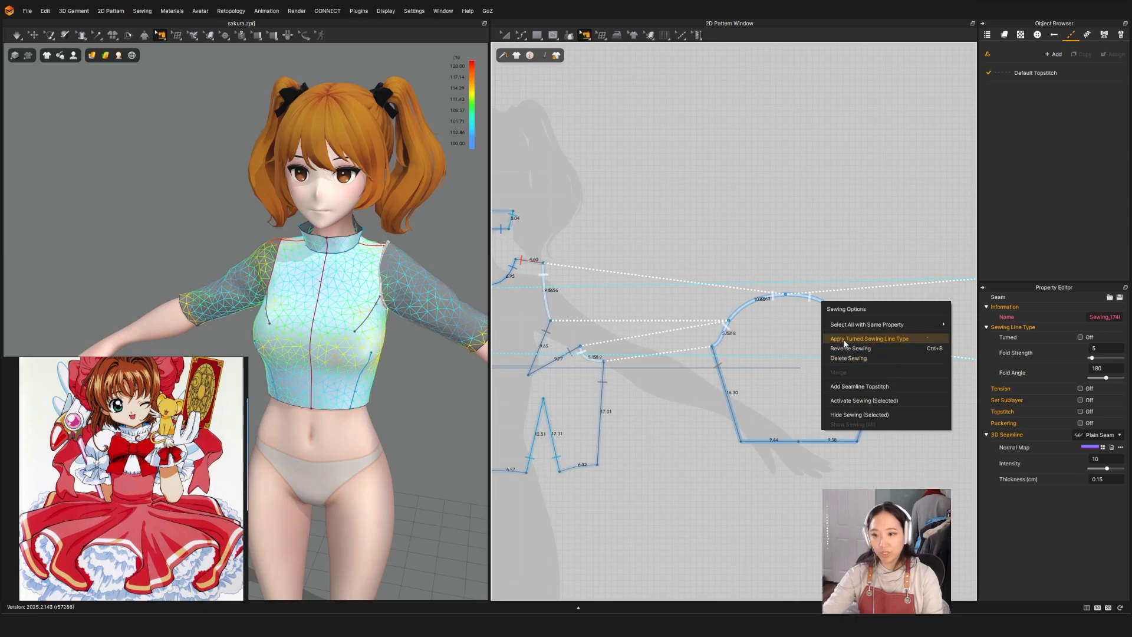
left_click(865, 401)
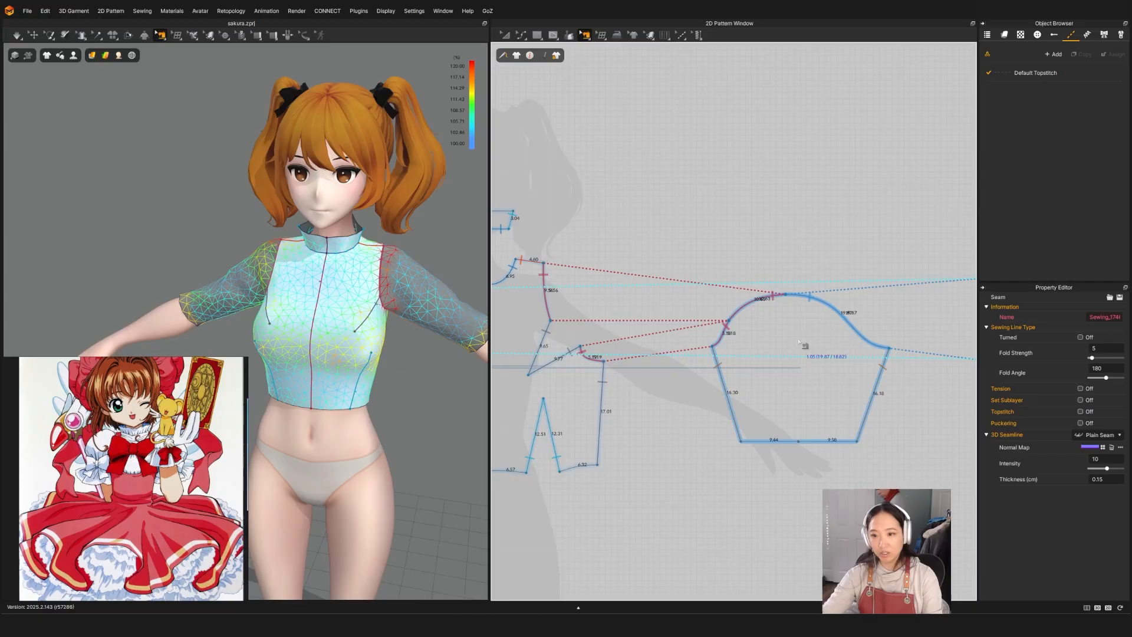
Turn off the strain map, simulate the garment, and view the sleeves from the front.
key("q")
mouse_move(105, 56)
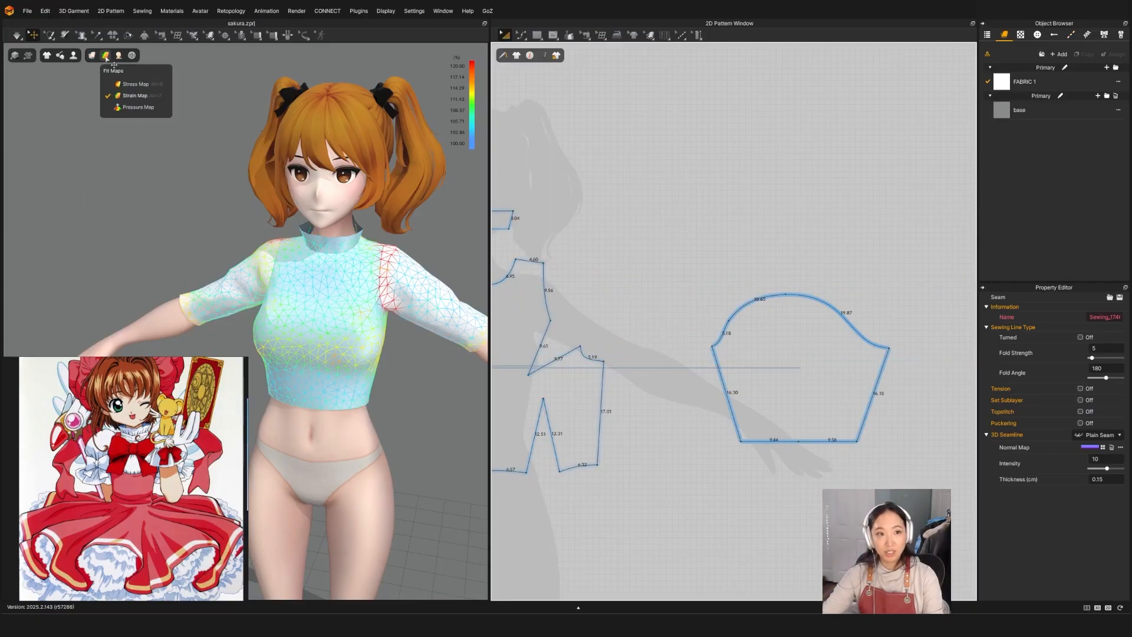
left_click(117, 95)
key("space")
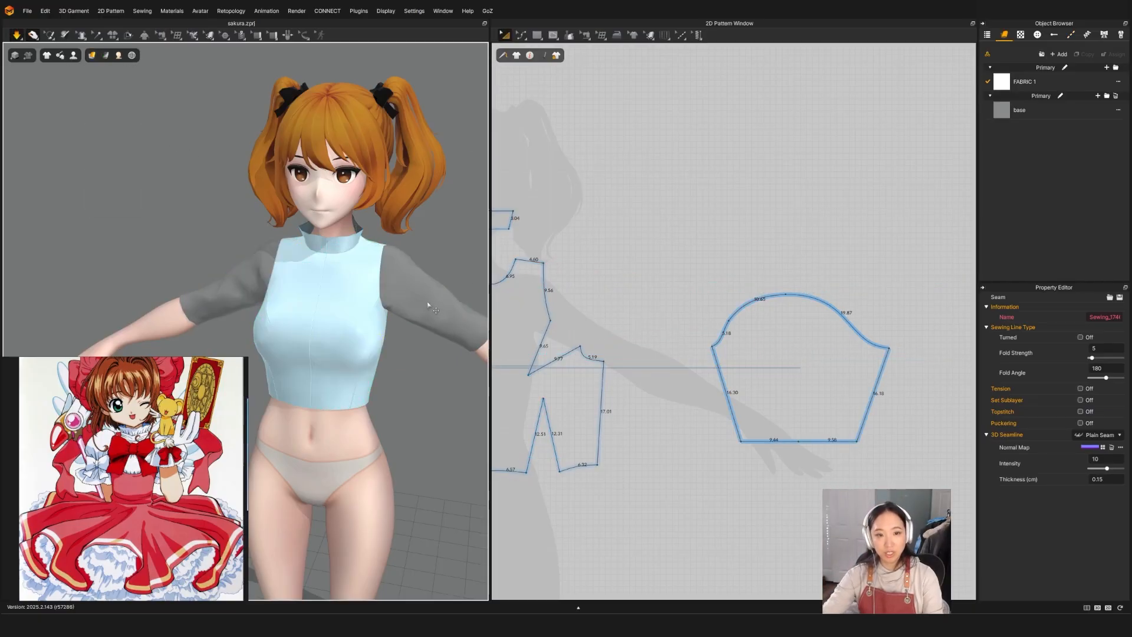
mouse_move(332, 351)
right_mouse_down()
mouse_move(359, 356)
mouse_move(359, 337)
mouse_move(344, 345)
right_mouse_up()
scroll(343, 344, "up", 2)
right_click_drag(362, 303, 443, 246)
Shorten the sleeve by raising its hem line in two moves, the second about 8 cm, and simulate the result.
left_click(430, 273)
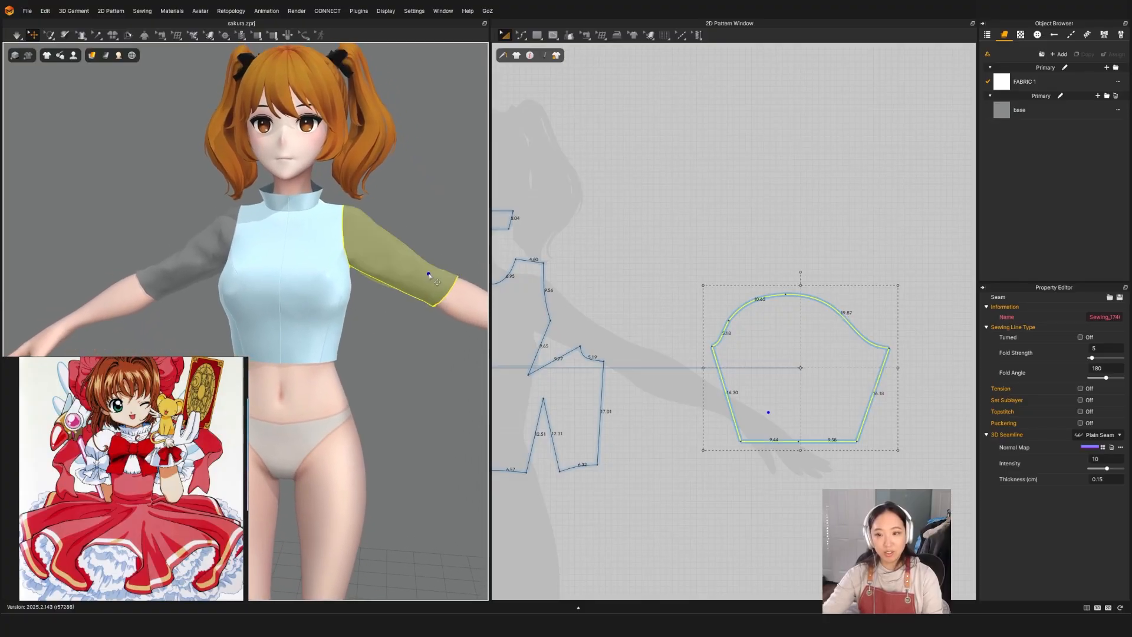
left_click(790, 442)
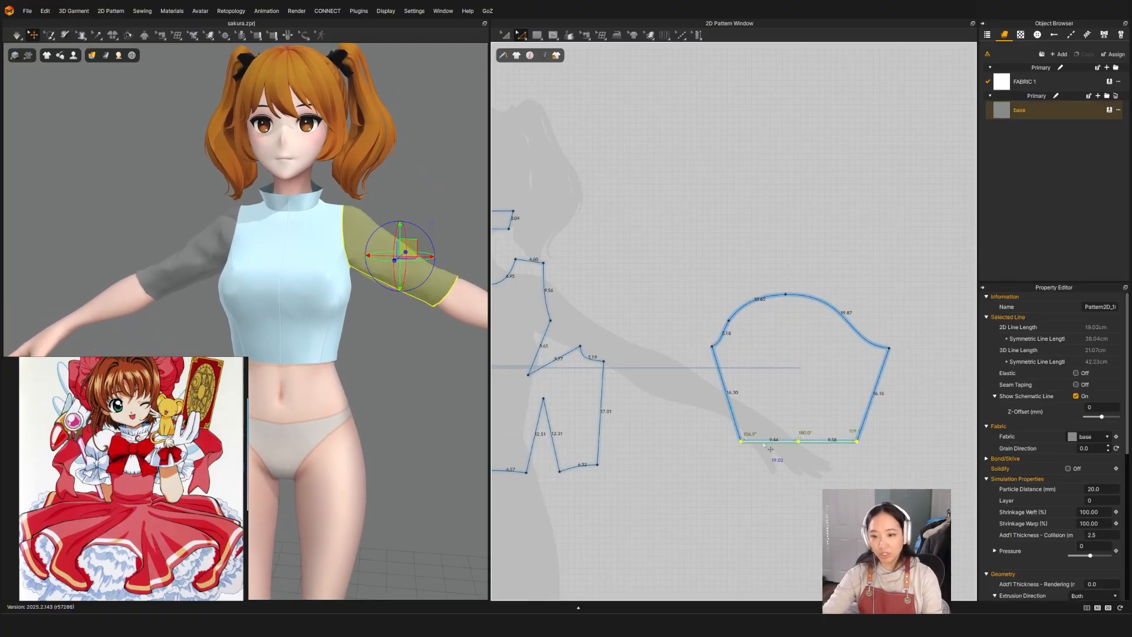
left_click_drag(770, 449, 770, 422)
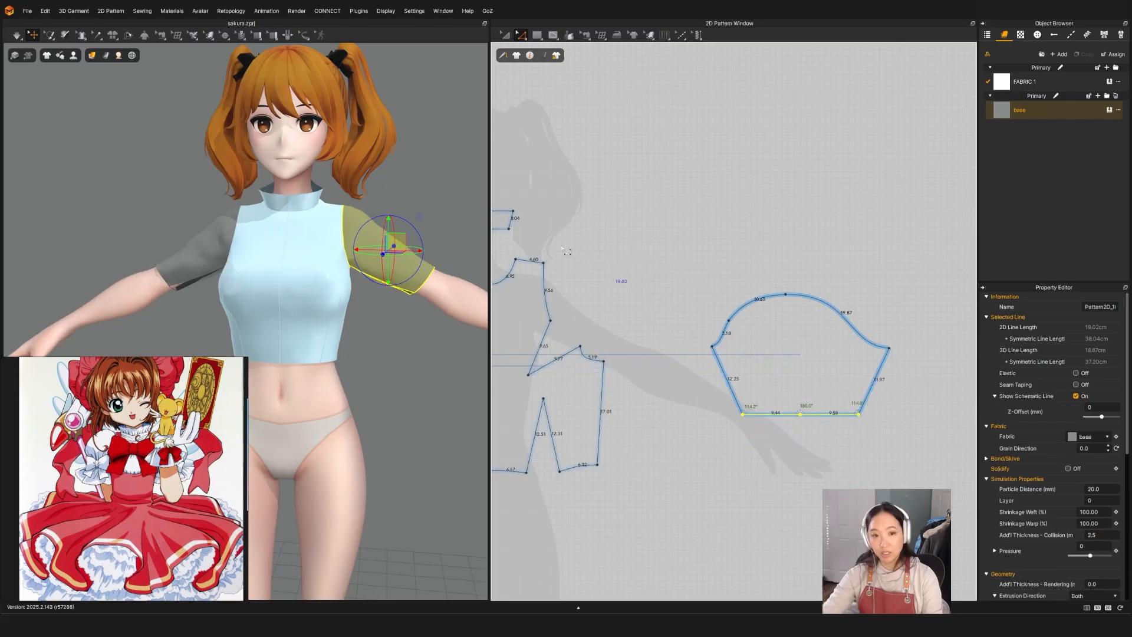
key("a")
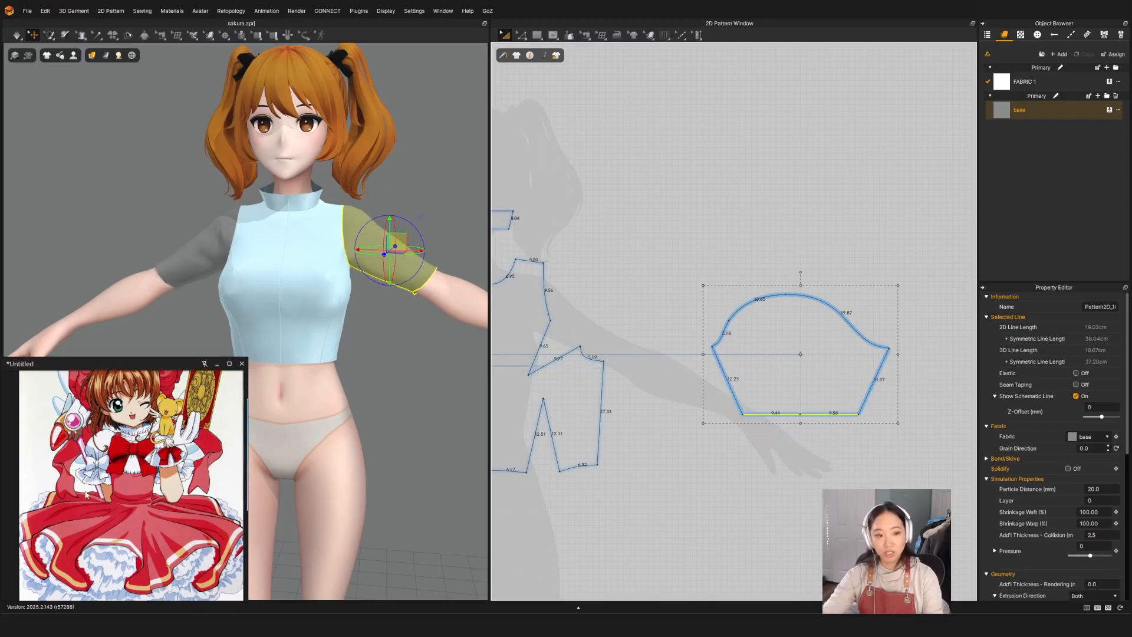
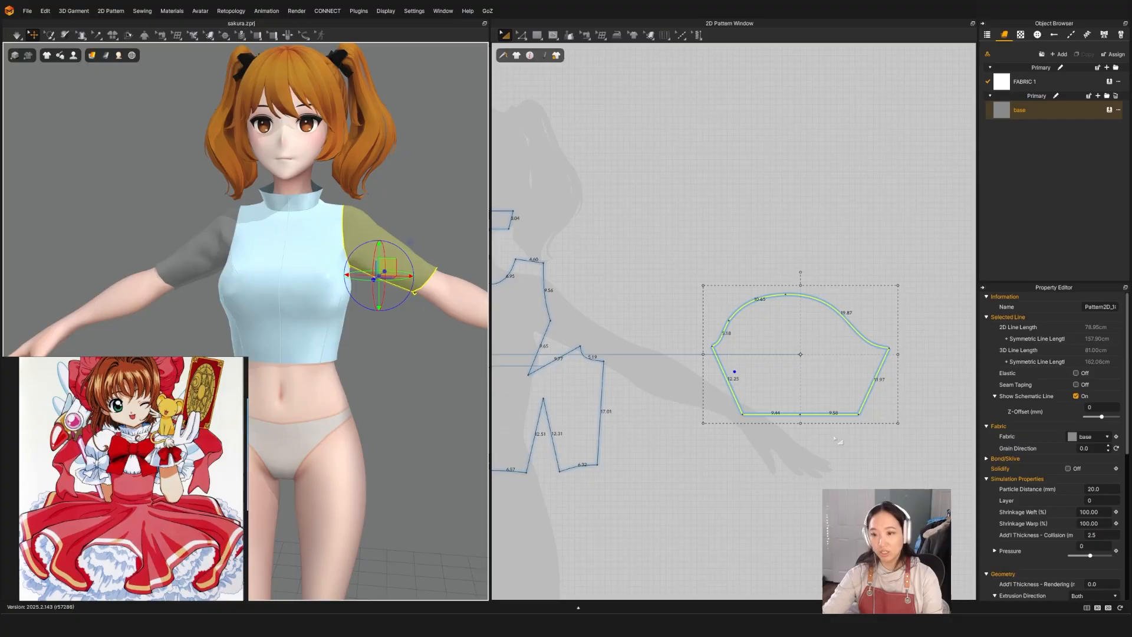
key("z")
left_click_drag(791, 422, 791, 378)
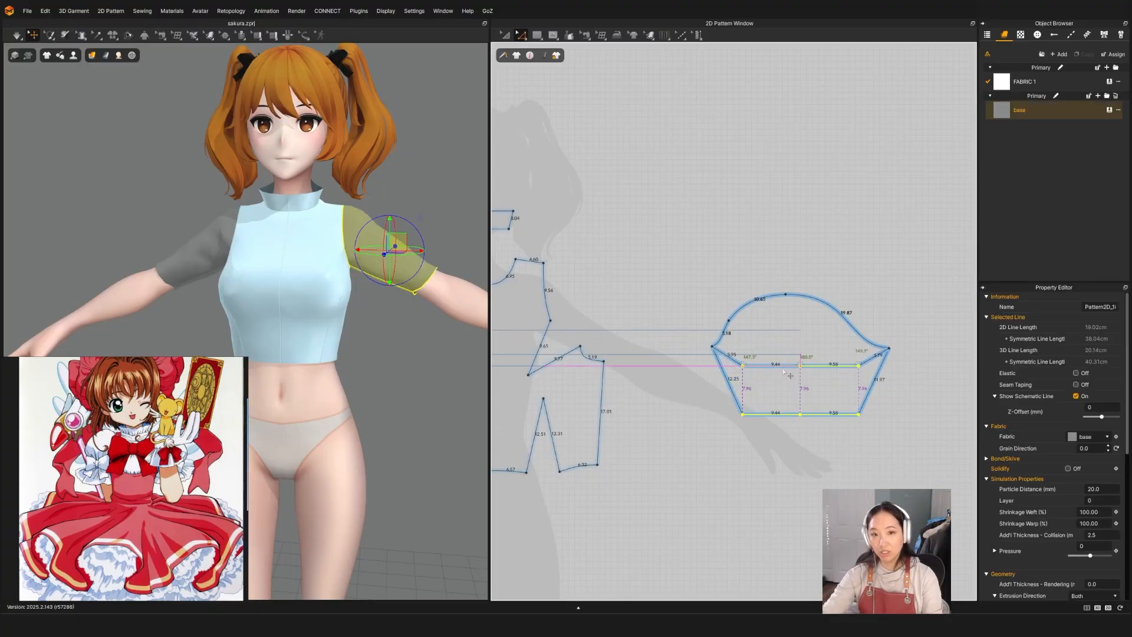
key("a")
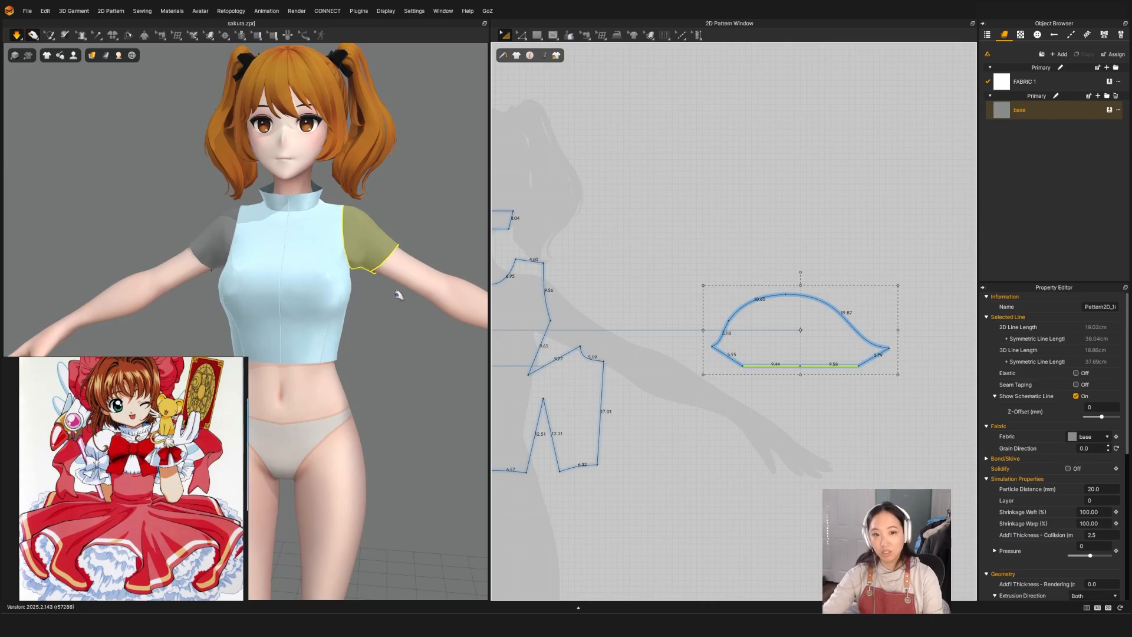
key("space")
Move both sleeve hem corners outward until the side seams are vertical and each hem half is about 14.5 cm, and simulate.
key("z")
scroll(792, 369, "up", 3)
left_click(720, 382)
left_click_drag(711, 370, 662, 369)
left_click_drag(909, 366, 962, 367)
key("a")
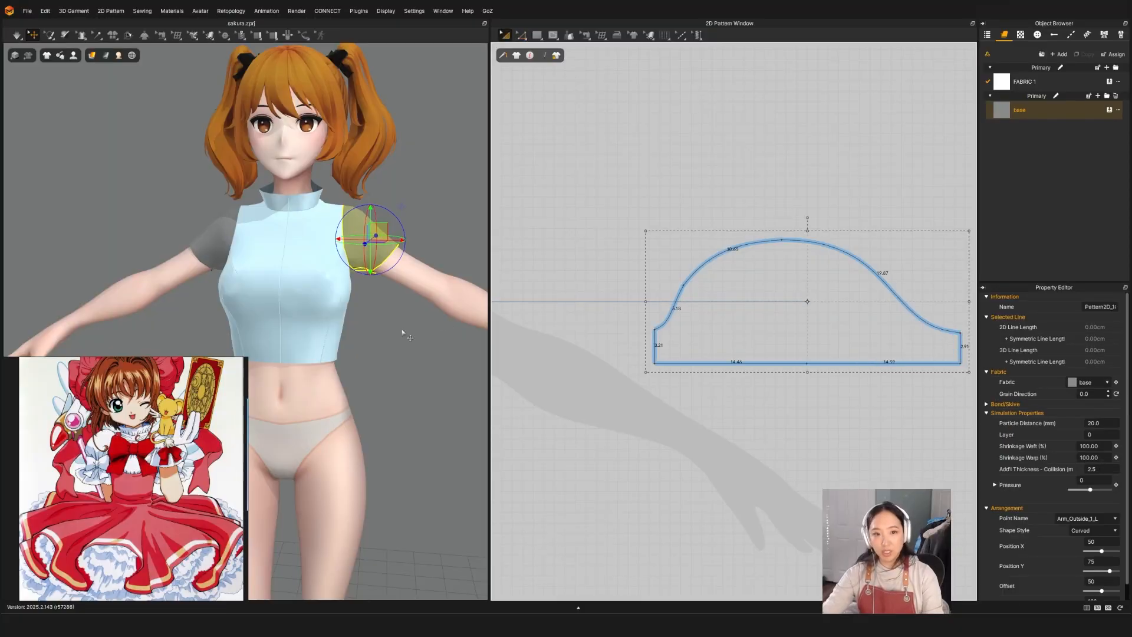
left_click(366, 275)
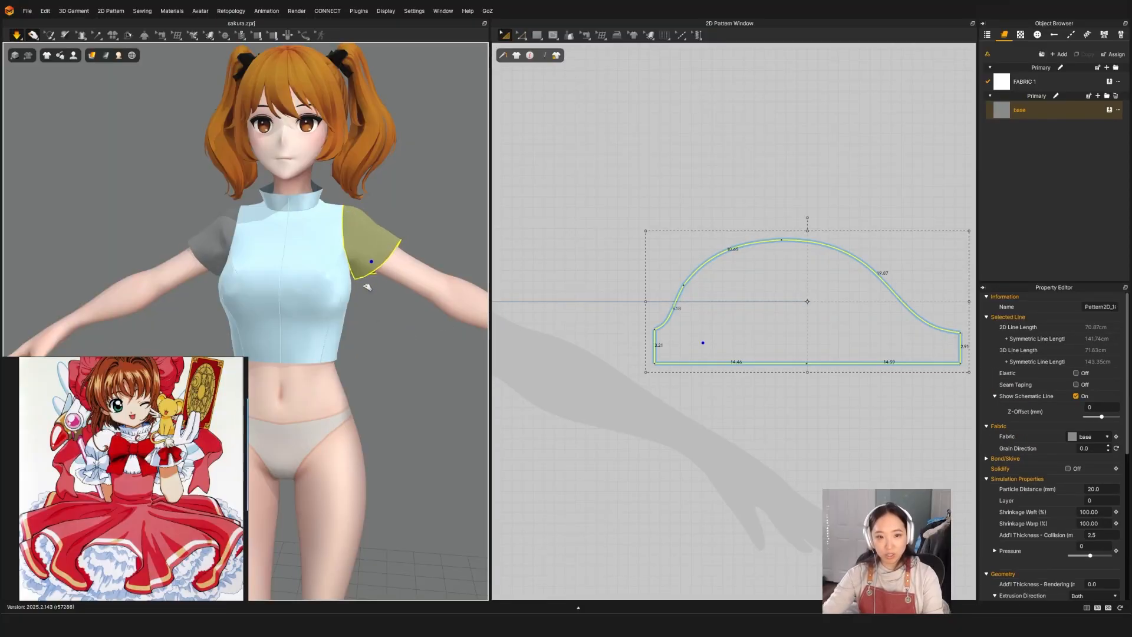
Inspect the short sleeve's underarm and lower the front hem corner until the front side seam is about 4.7 cm.
right_click_drag(388, 318, 466, 245)
key("z")
scroll(742, 412, "down", 5)
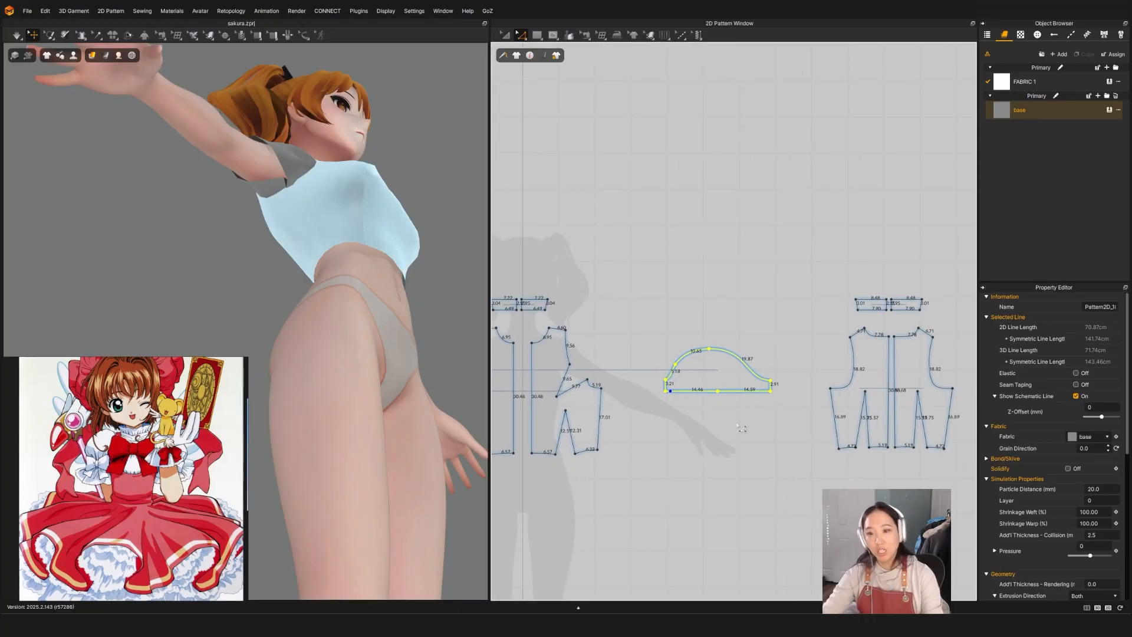
scroll(682, 401, "up", 3)
right_click_drag(412, 254, 251, 274)
scroll(638, 405, "up", 3)
left_click(680, 414)
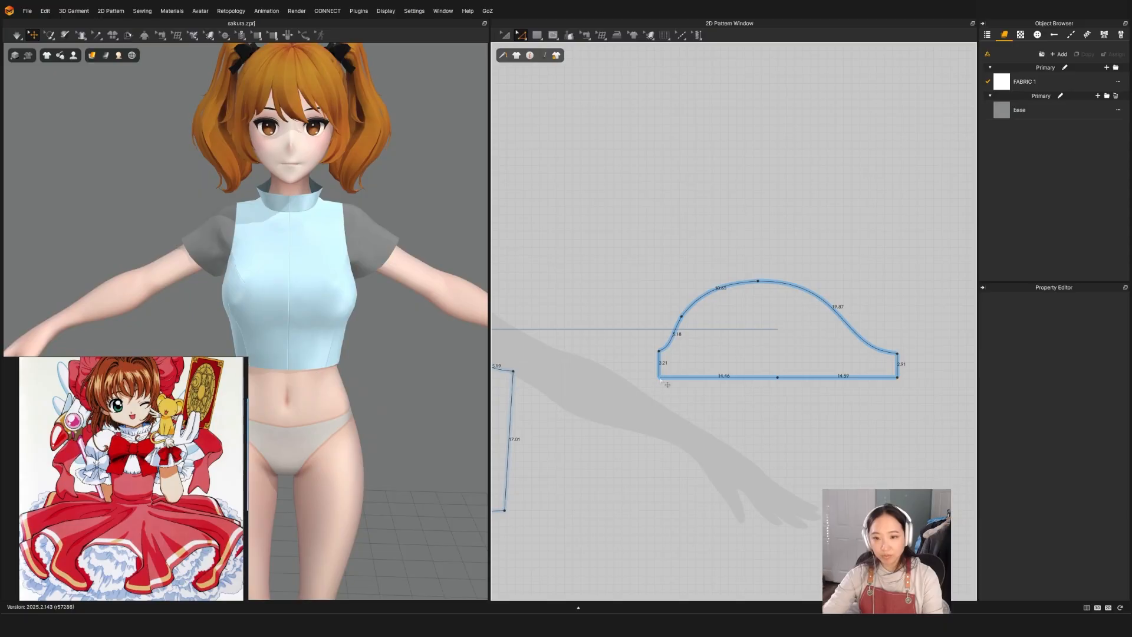
left_click_drag(660, 379, 660, 391)
Lower the back hem corner until the back side seam is about 5.1 cm, simulate, and select the sleeve on the avatar.
right_click_drag(407, 339, 330, 353)
left_click_drag(897, 378, 898, 395)
right_click_drag(340, 337, 375, 309)
key("q")
key("space")
left_click(363, 287)
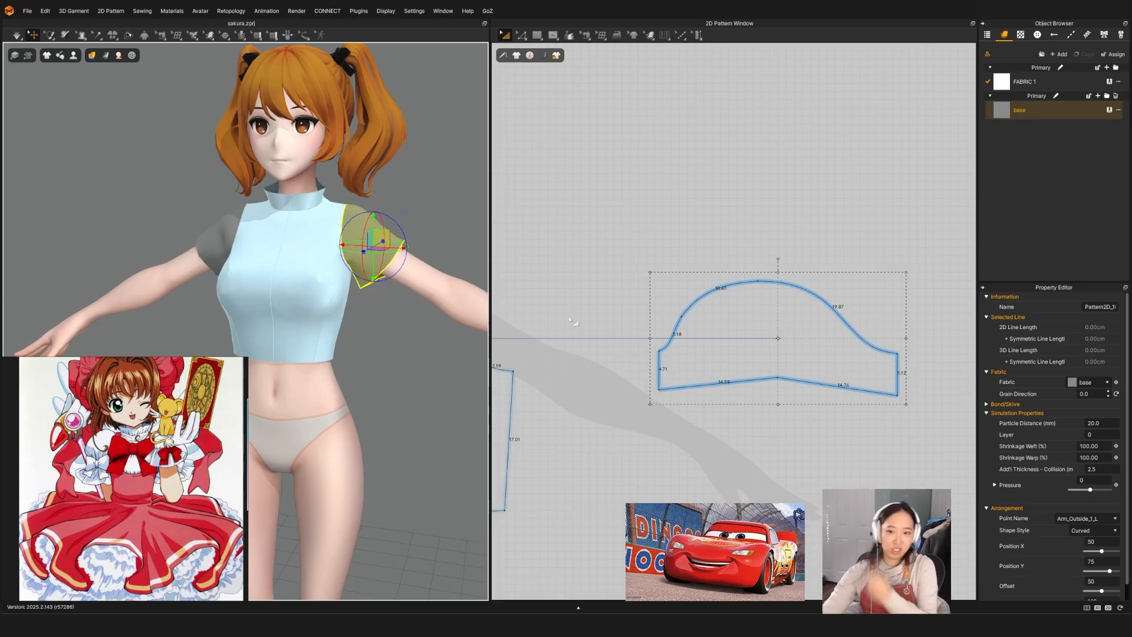
Lower both sleeve hem corners until the front side seam is about 6.5 cm and the back about 6.9 cm, and simulate.
left_click(840, 478)
left_click_drag(684, 428, 644, 388)
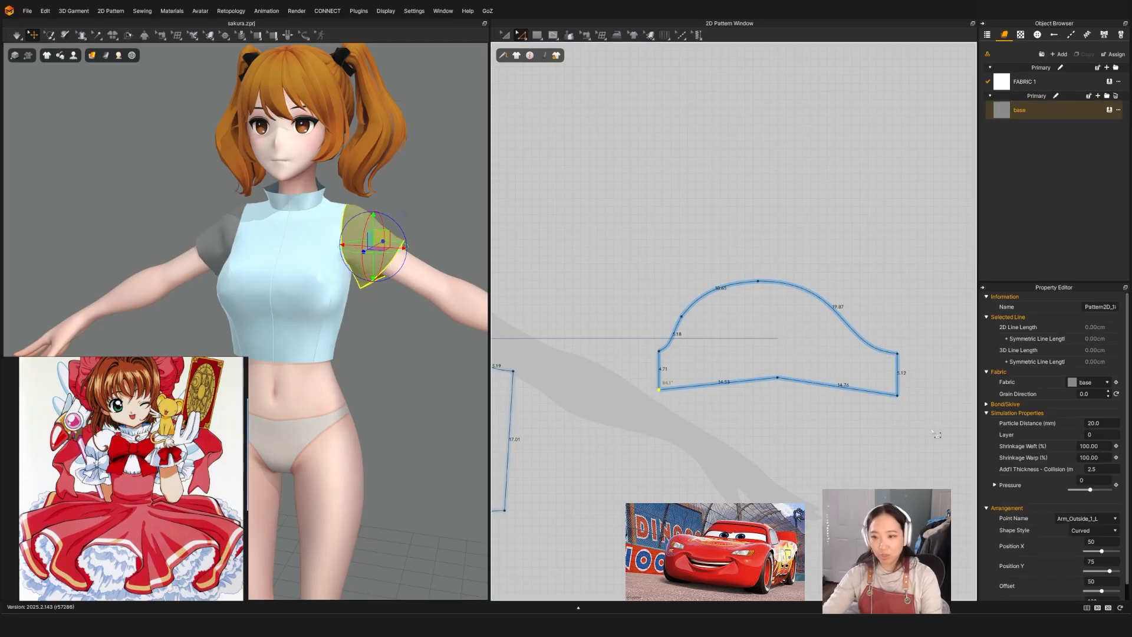
left_click_drag(898, 397, 898, 411)
key("a")
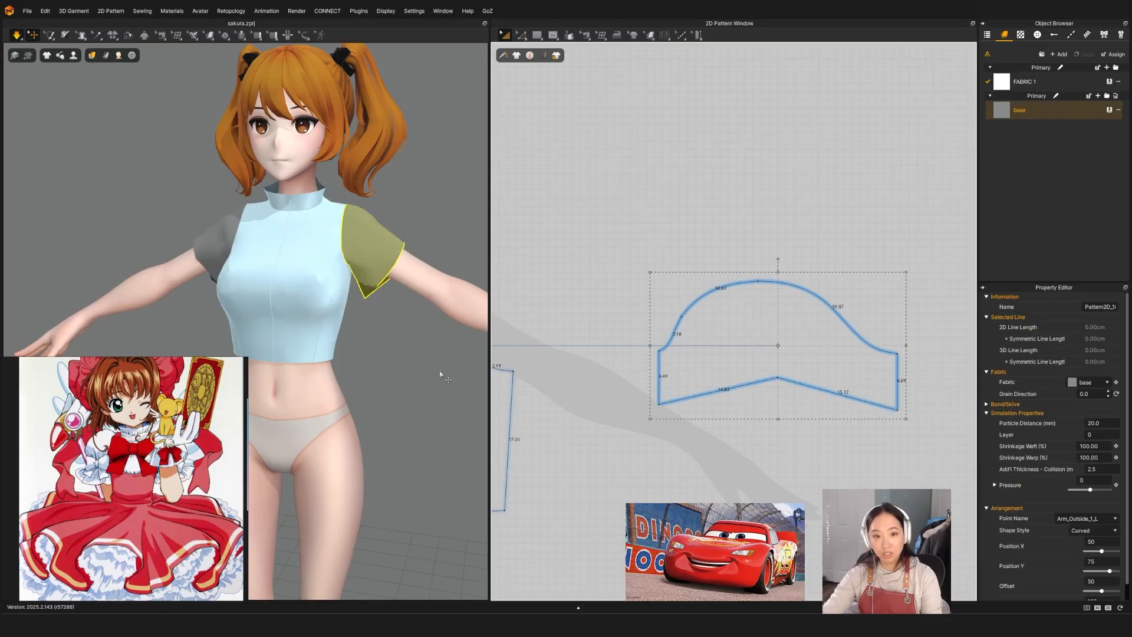
key("q")
right_click_drag(377, 321, 403, 302)
Lower both sleeve hem corners together until the side seams are about 7.8 cm in front and 8.2 cm in back, and simulate.
left_click(673, 419)
key("z")
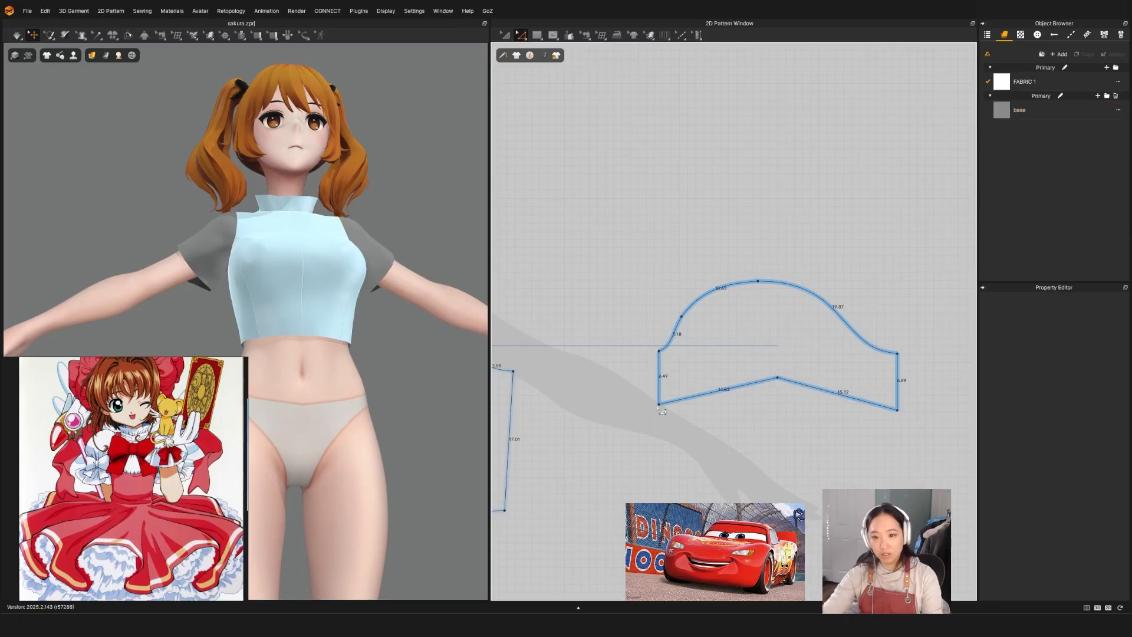
left_click(660, 405)
left_click_drag(938, 460, 897, 416)
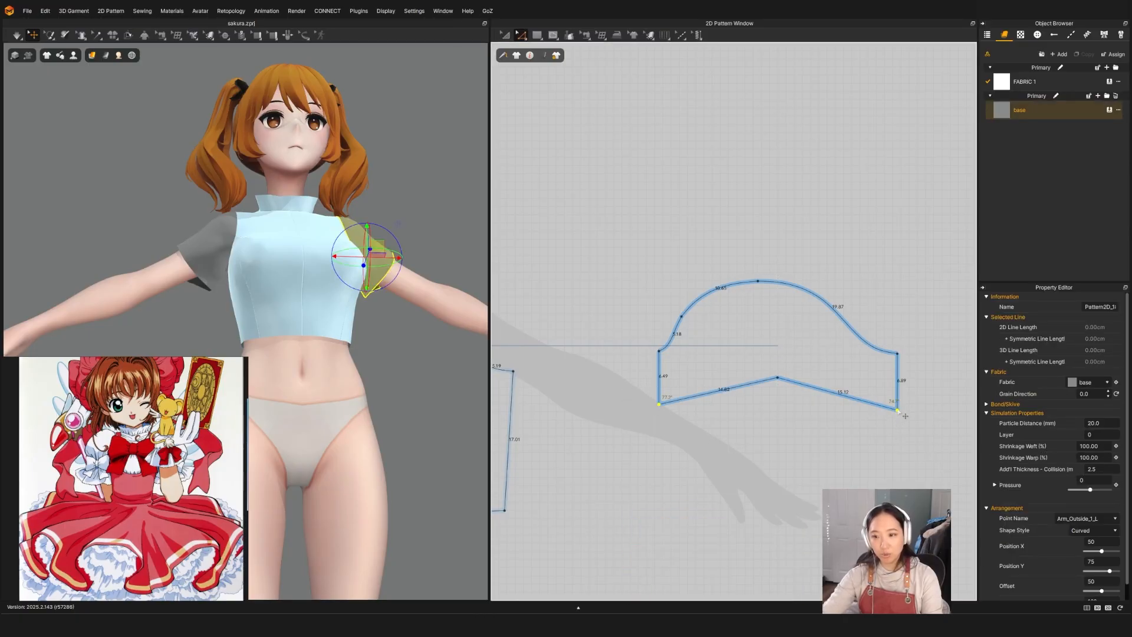
left_click_drag(905, 416, 905, 425)
scroll(346, 322, "up", 2)
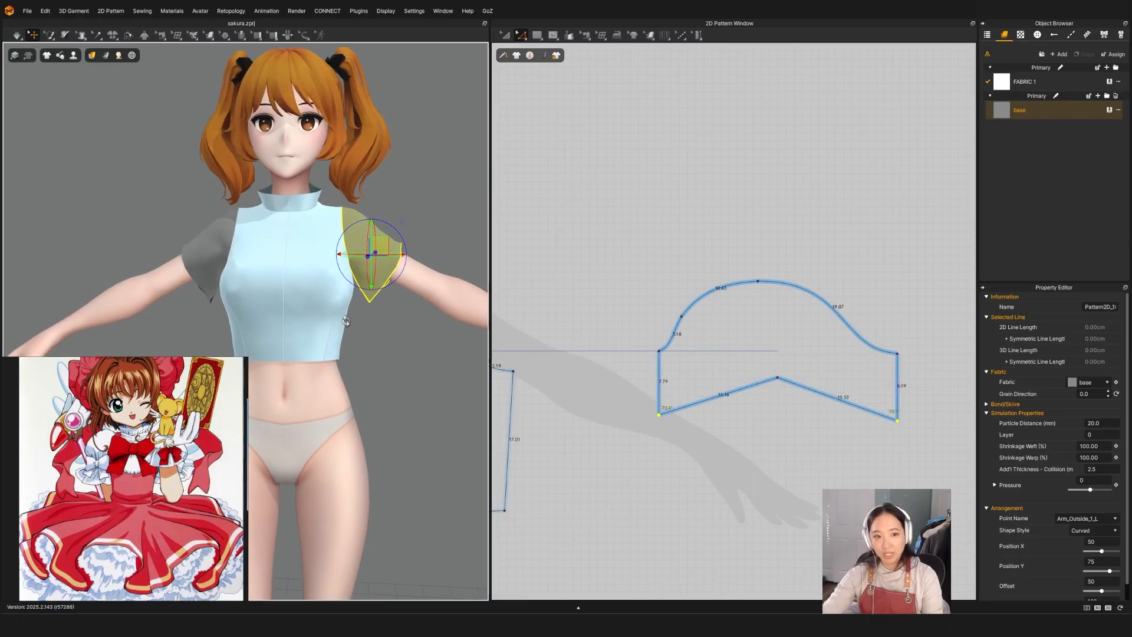
key("q")
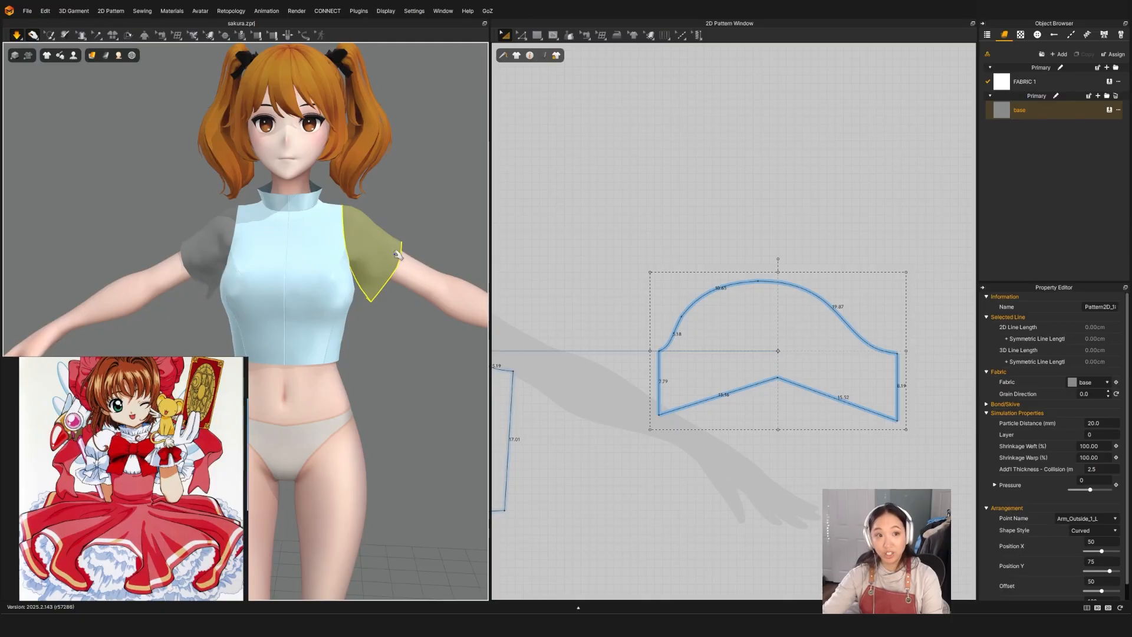
key("w")
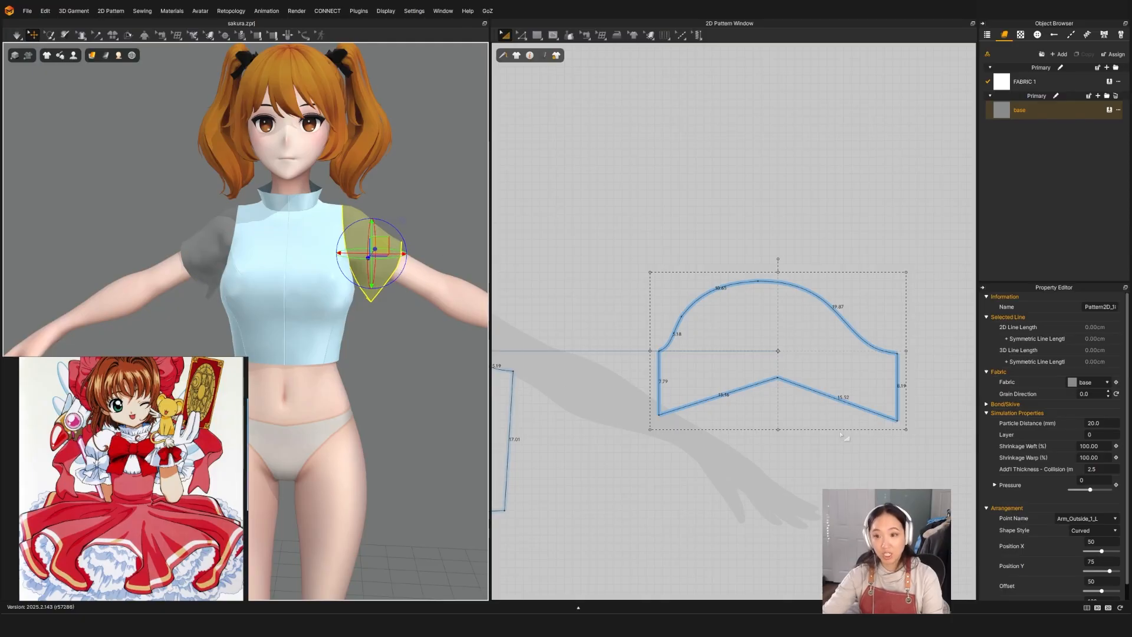
Taper the sleeve by moving both hem corners inward until the side seams are about 8 cm and 8.4 cm, and simulate.
left_click(844, 438)
key("z")
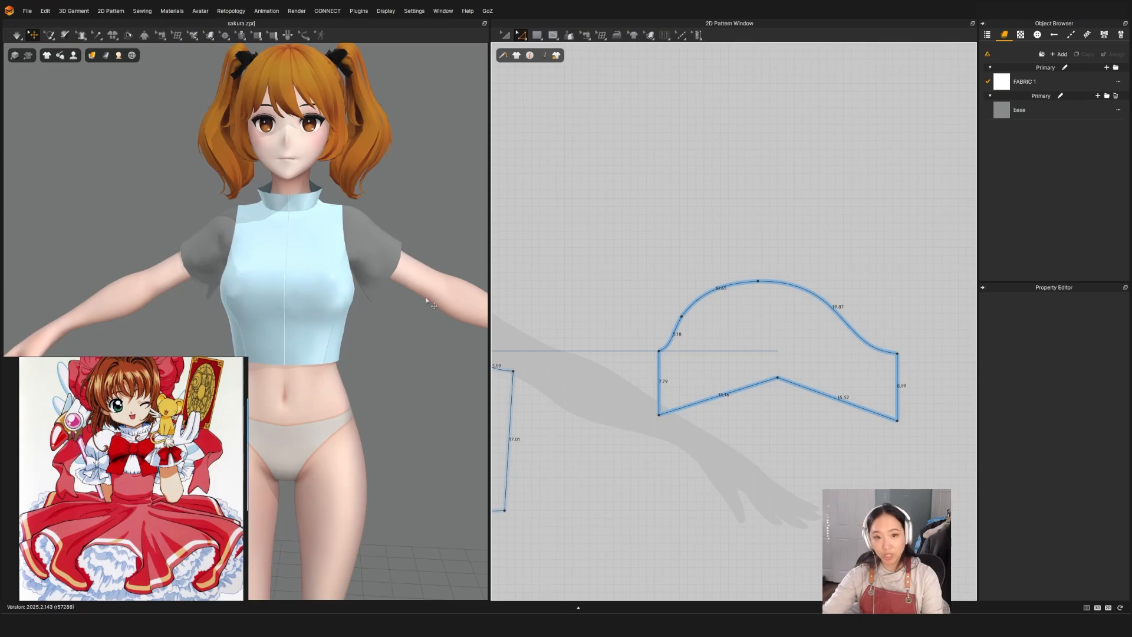
mouse_move(433, 305)
right_mouse_down()
mouse_move(372, 313)
mouse_move(417, 303)
right_mouse_up()
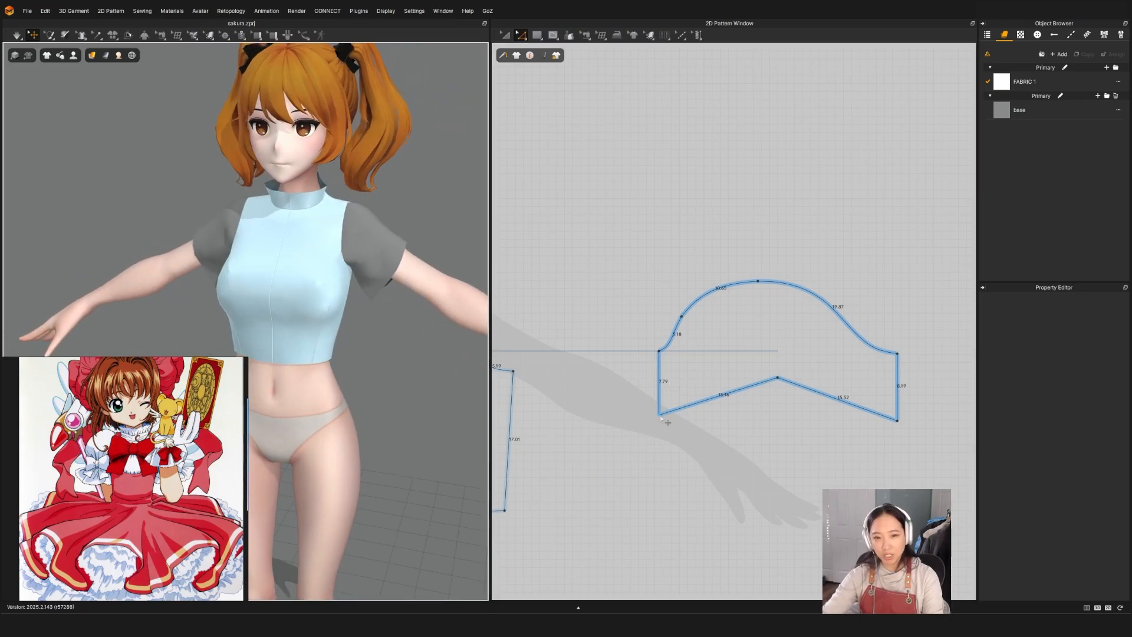
left_click_drag(659, 416, 668, 416)
left_click_drag(674, 417, 674, 416)
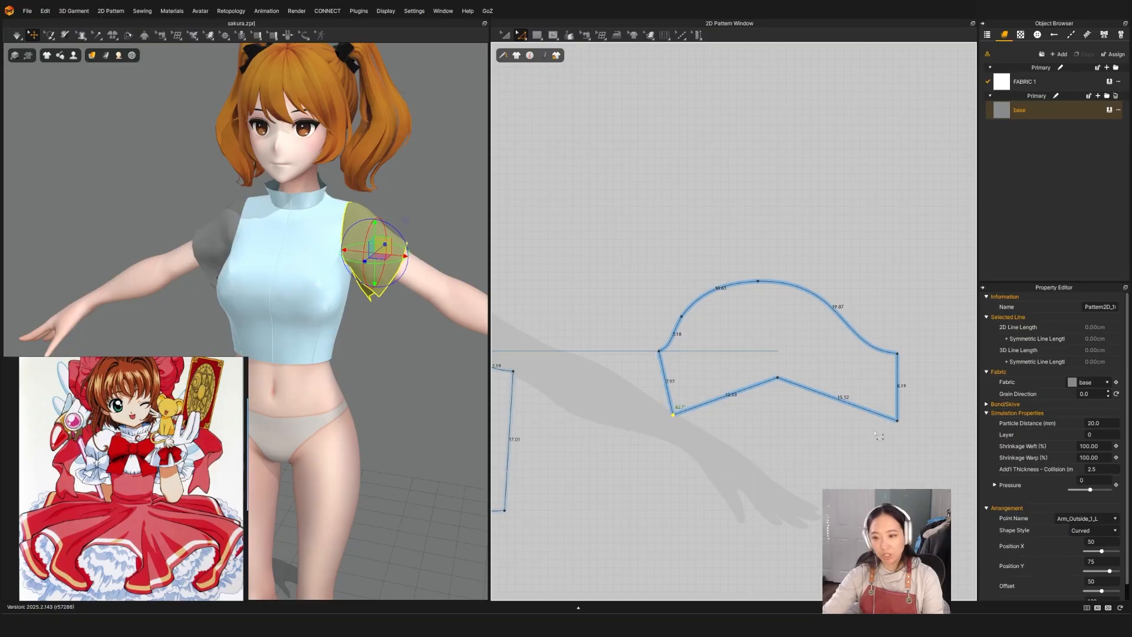
left_click_drag(897, 420, 883, 420)
key("a")
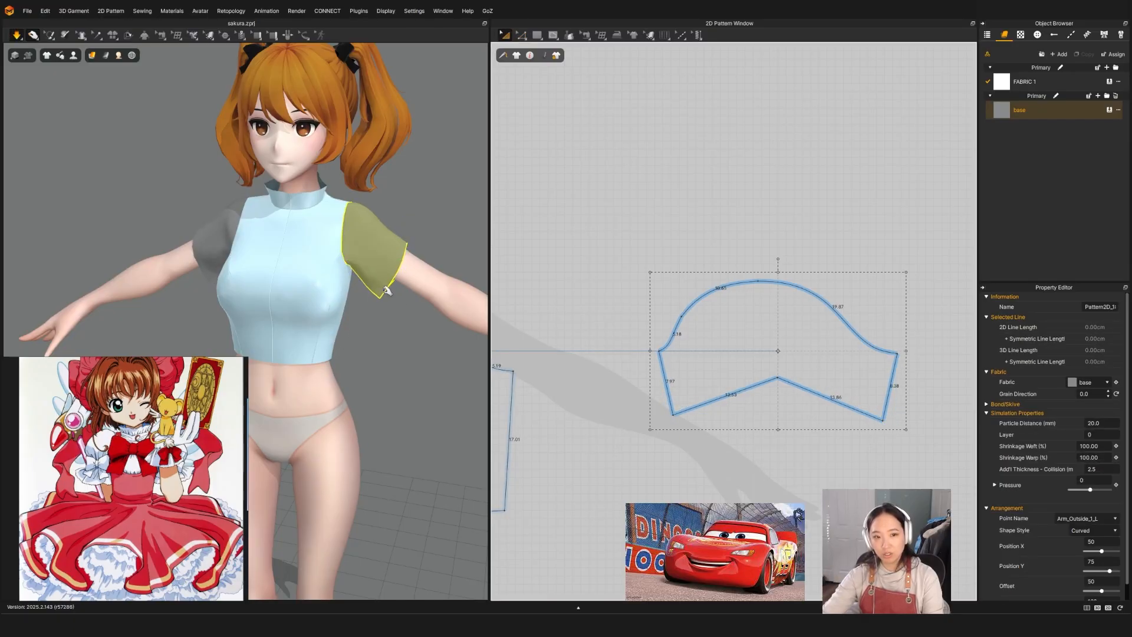
key("w")
Narrow the hem further in two rounds until its front half is about 11.8 cm and its back half about 11.6 cm, simulating the result.
key("z")
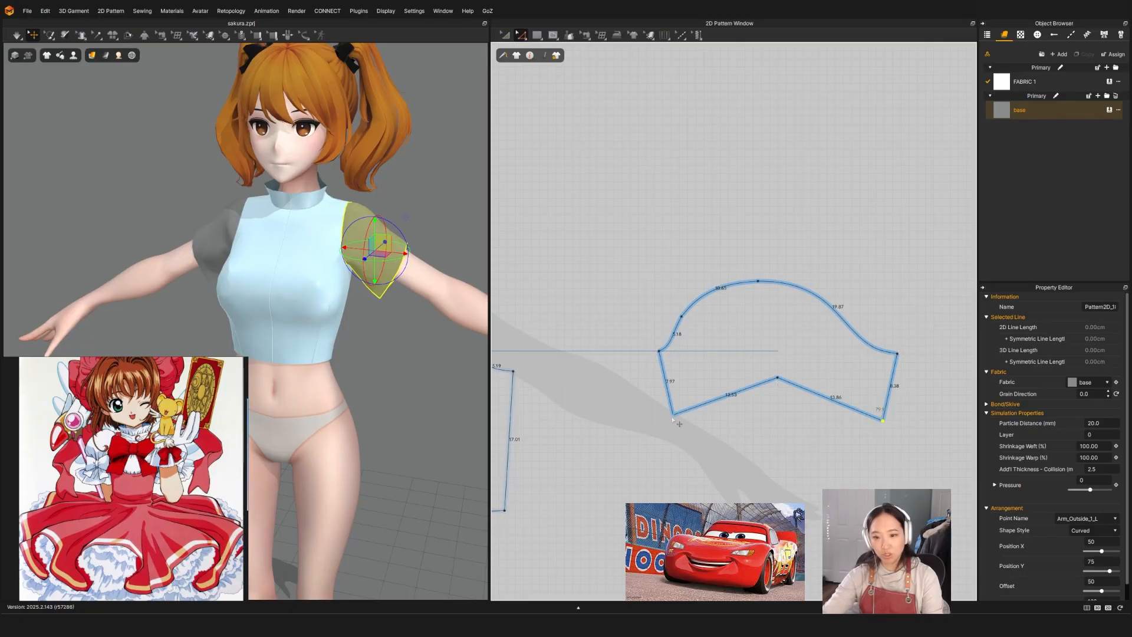
left_click_drag(672, 419, 683, 420)
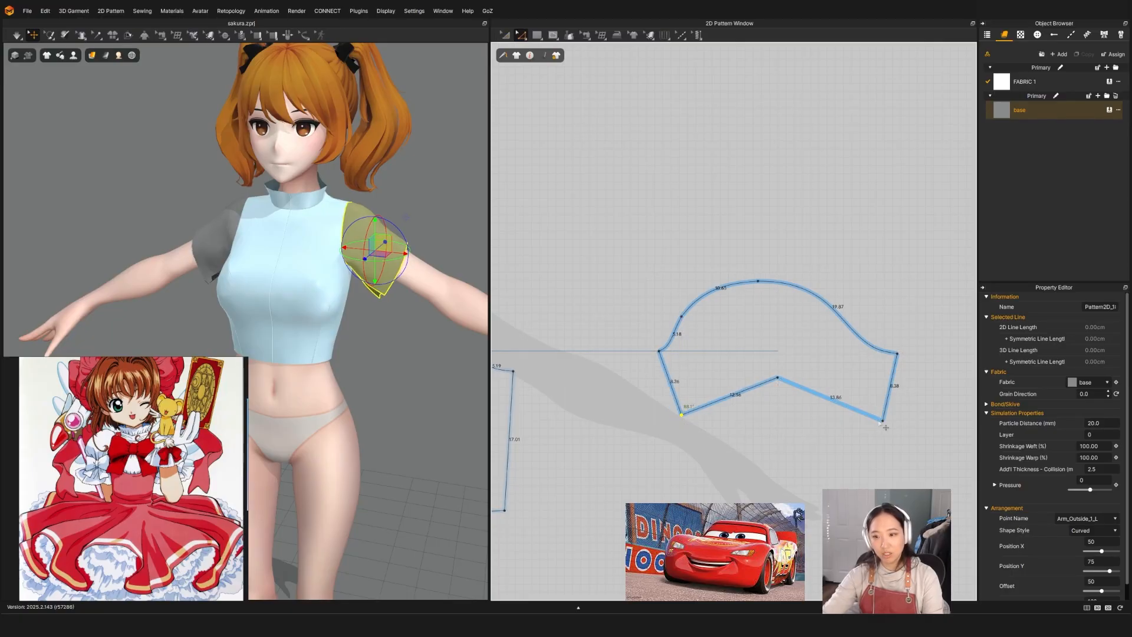
left_click_drag(883, 421, 883, 419)
key("a")
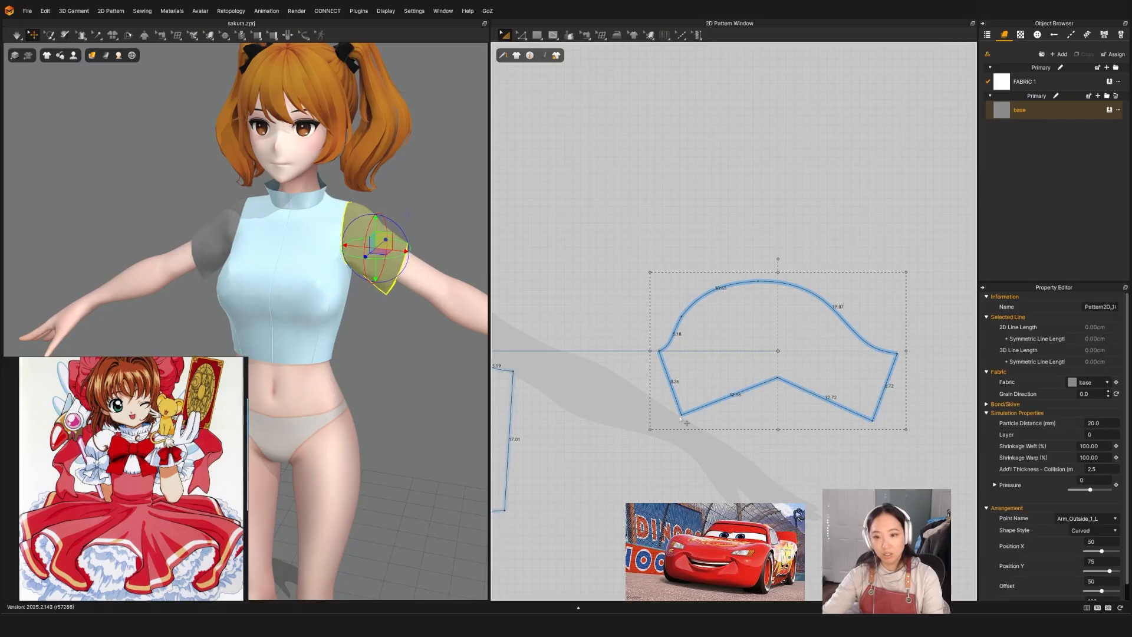
key("z")
left_click_drag(681, 415, 689, 415)
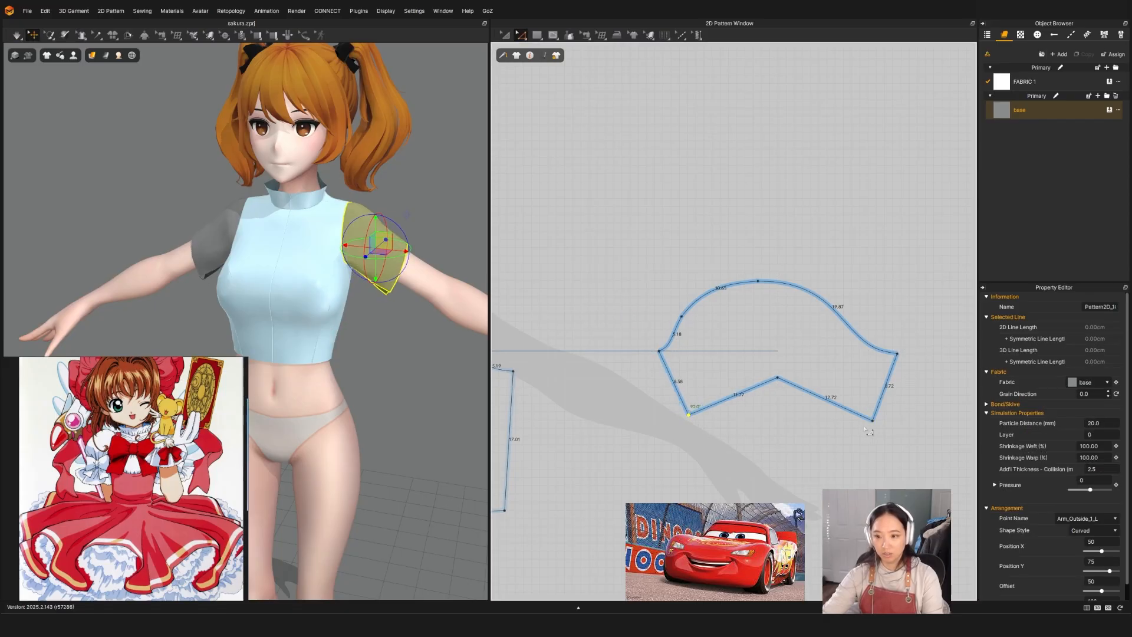
left_click_drag(874, 421, 862, 421)
key("a")
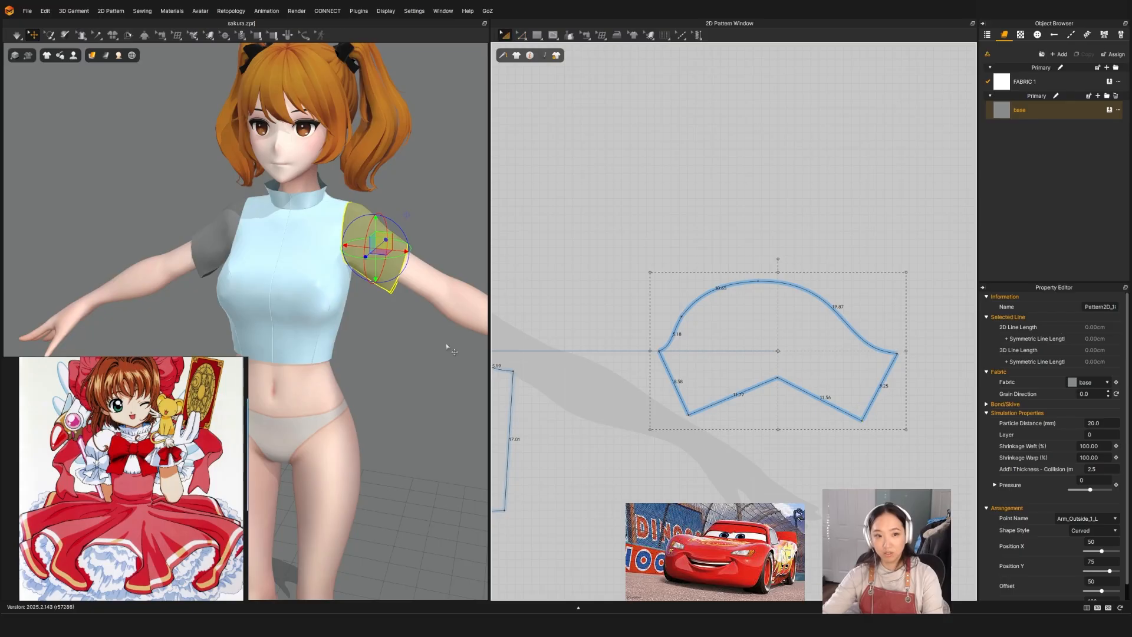
key("w")
Lower the hem's midpoint in two moves until the hem halves are about 11.1 cm and 10.8 cm, and simulate.
right_click_drag(447, 347, 230, 380)
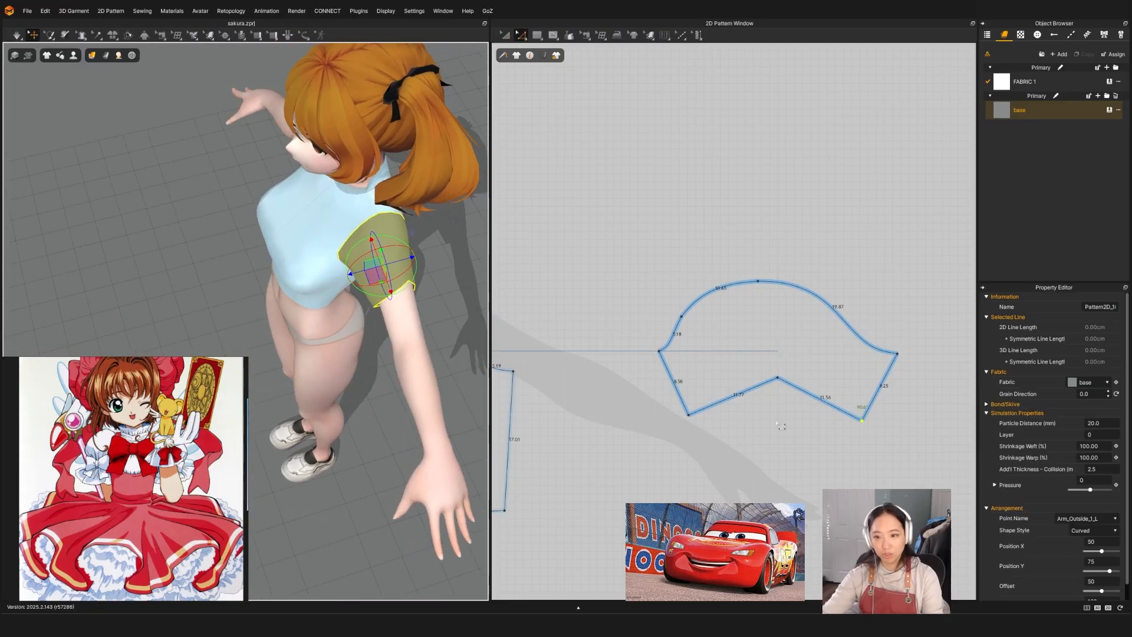
key("z")
left_click_drag(779, 382, 785, 393)
right_click_drag(325, 359, 480, 327)
key("a")
key("z")
left_click(778, 386)
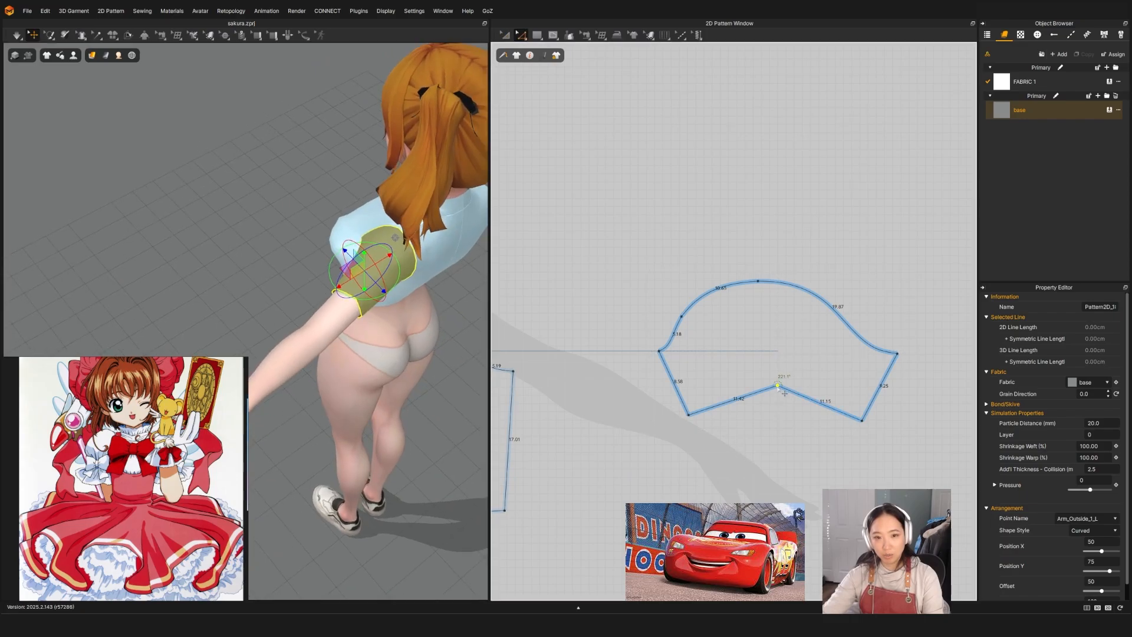
left_click_drag(780, 388, 780, 394)
key("a")
key("space")
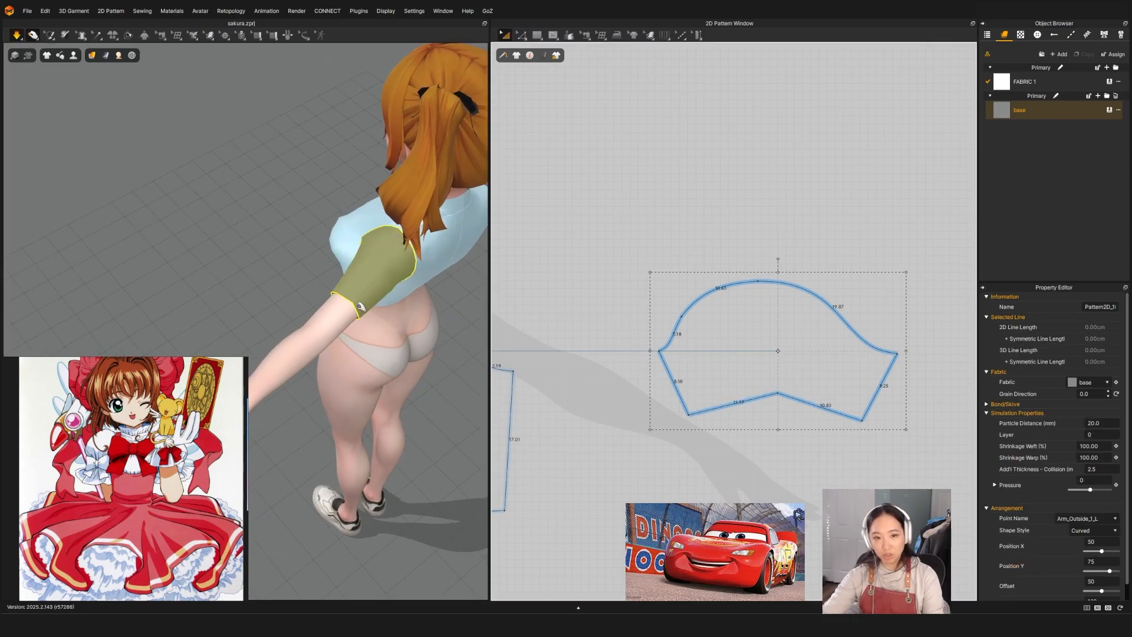
key("space")
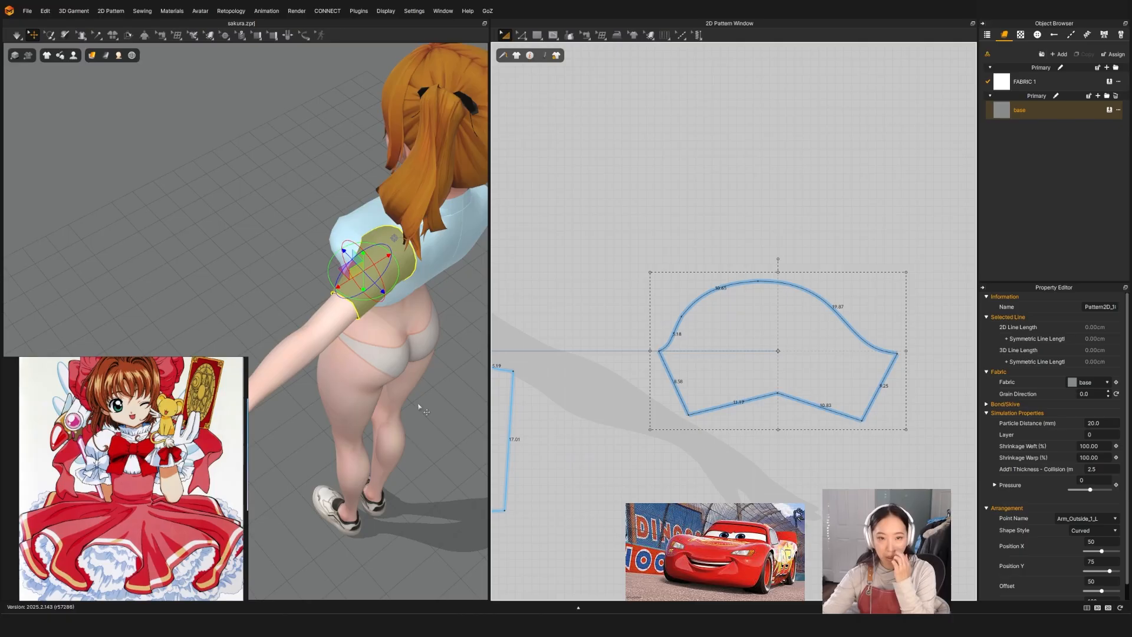
Curve both straight halves of the sleeve hem upward into one smooth arc through the midpoint, and simulate.
scroll(774, 449, "up", 2)
key("z")
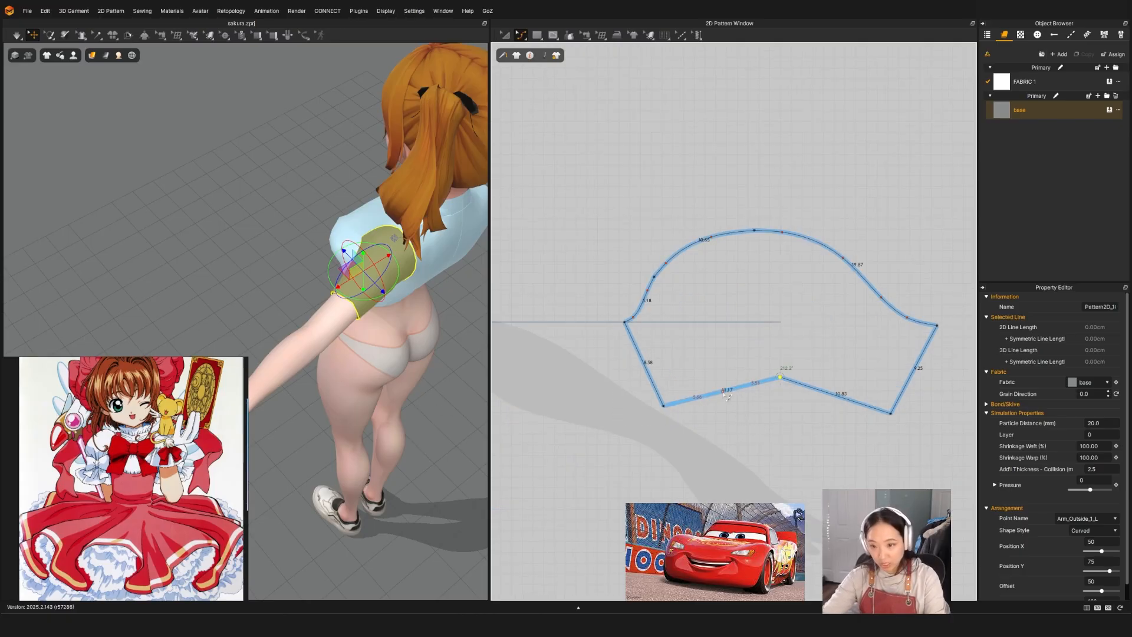
scroll(861, 393, "up", 2)
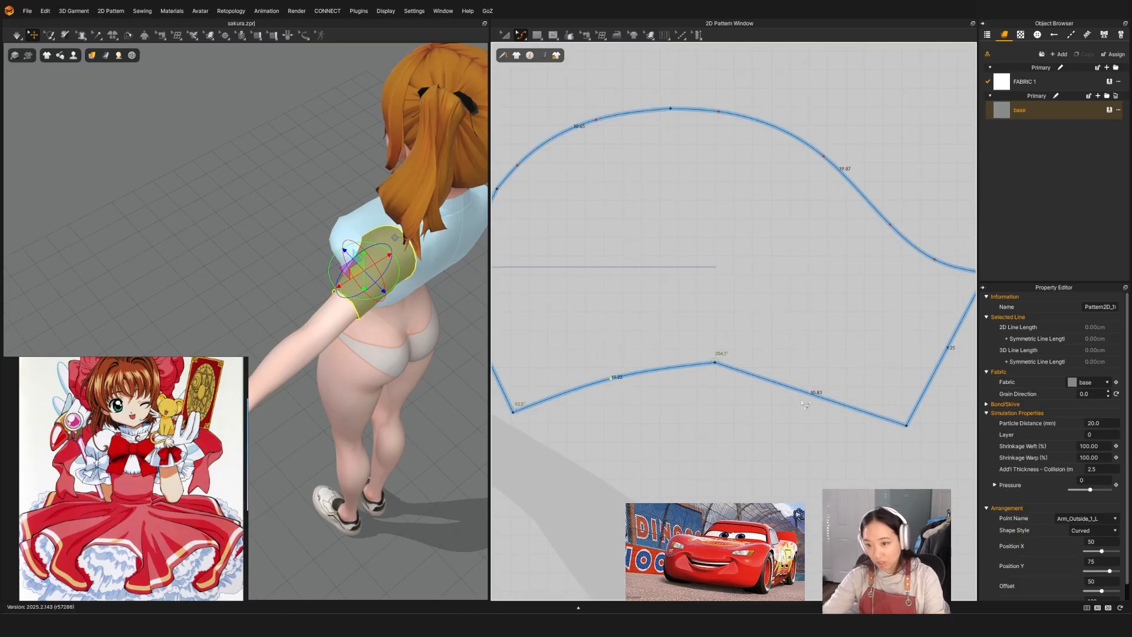
left_click_drag(805, 385, 808, 382)
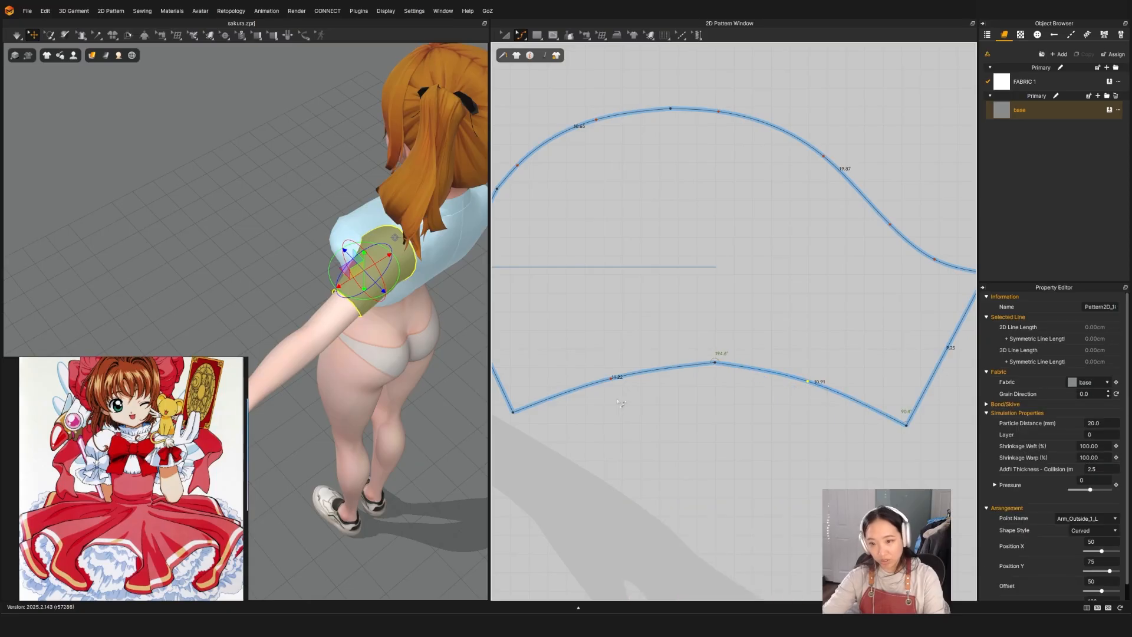
scroll(731, 375, "up", 2)
left_click_drag(644, 369, 641, 361)
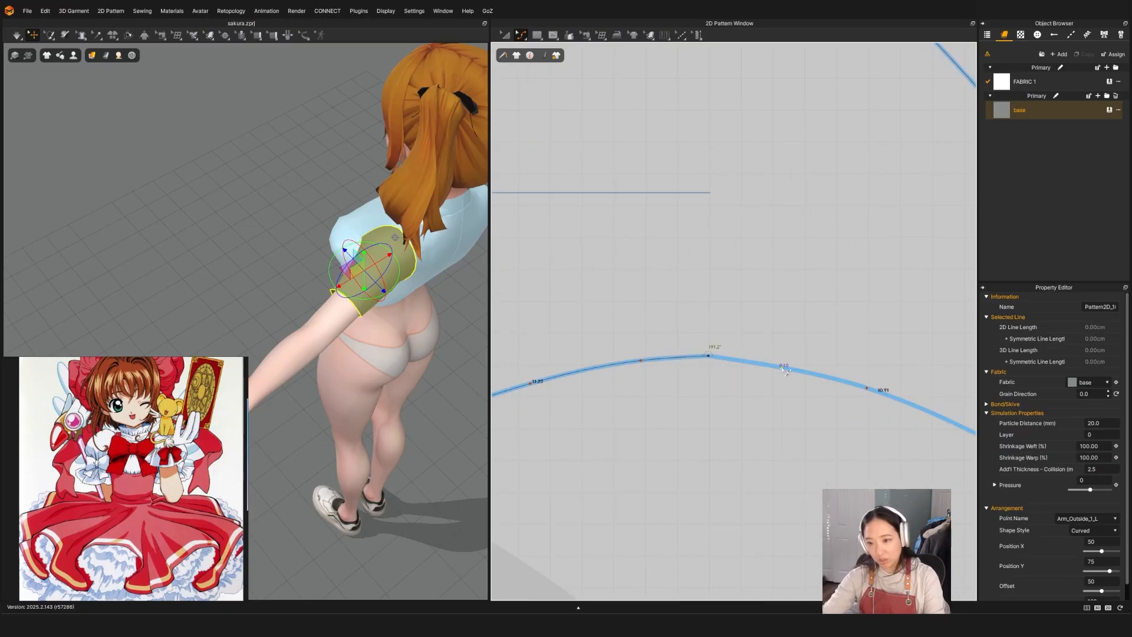
key("space")
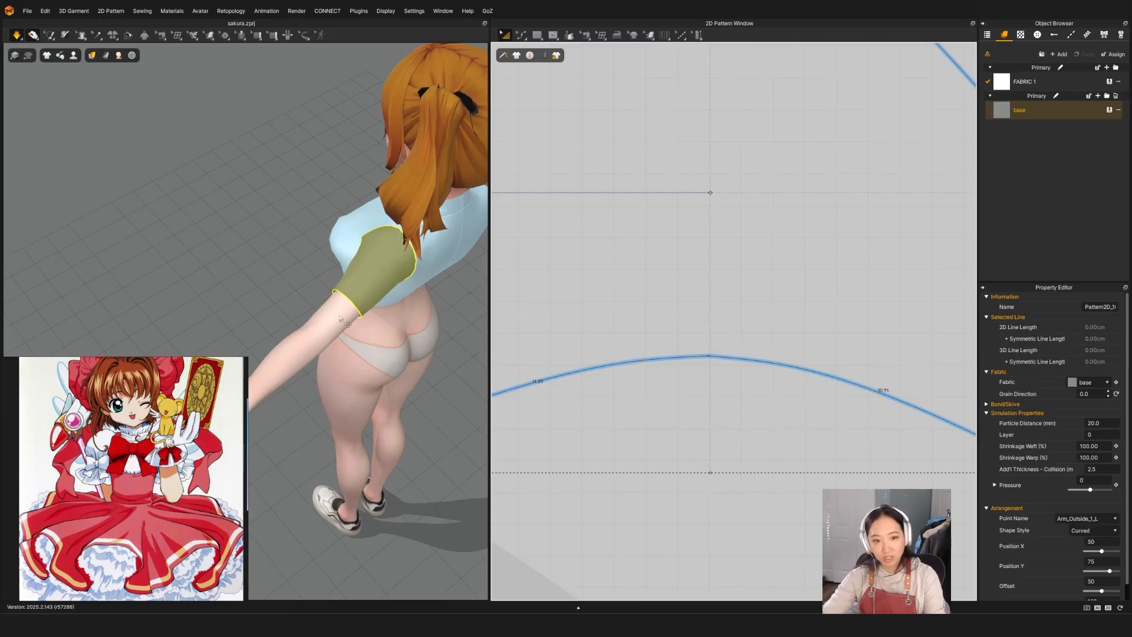
key("space")
Raise both hem corners together until the front side seam is about 8 cm, simulate, and check the sleeve from the front.
right_click_drag(294, 329, 427, 290)
scroll(396, 286, "down", 3)
scroll(509, 297, "down", 1)
scroll(761, 399, "down", 6)
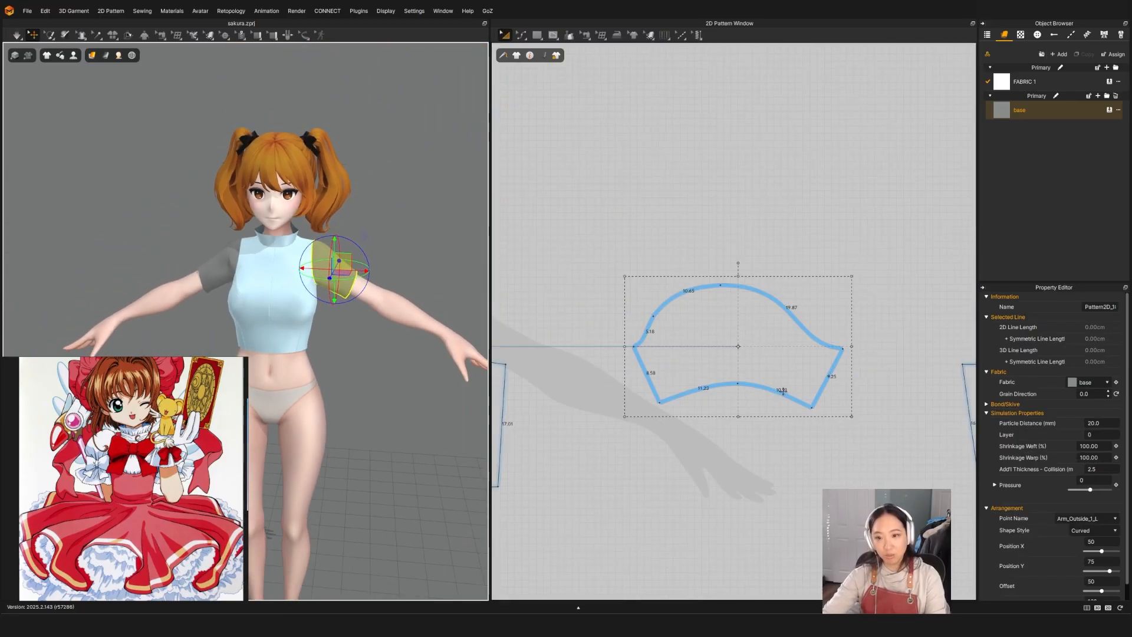
key("z")
left_click(659, 403)
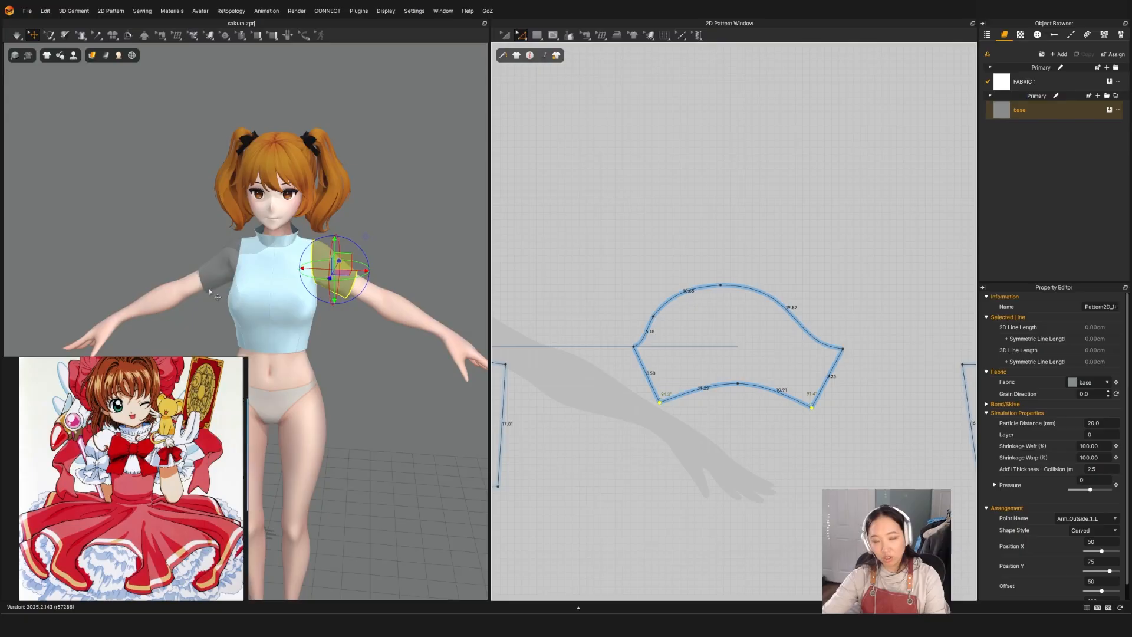
scroll(776, 386, "up", 2)
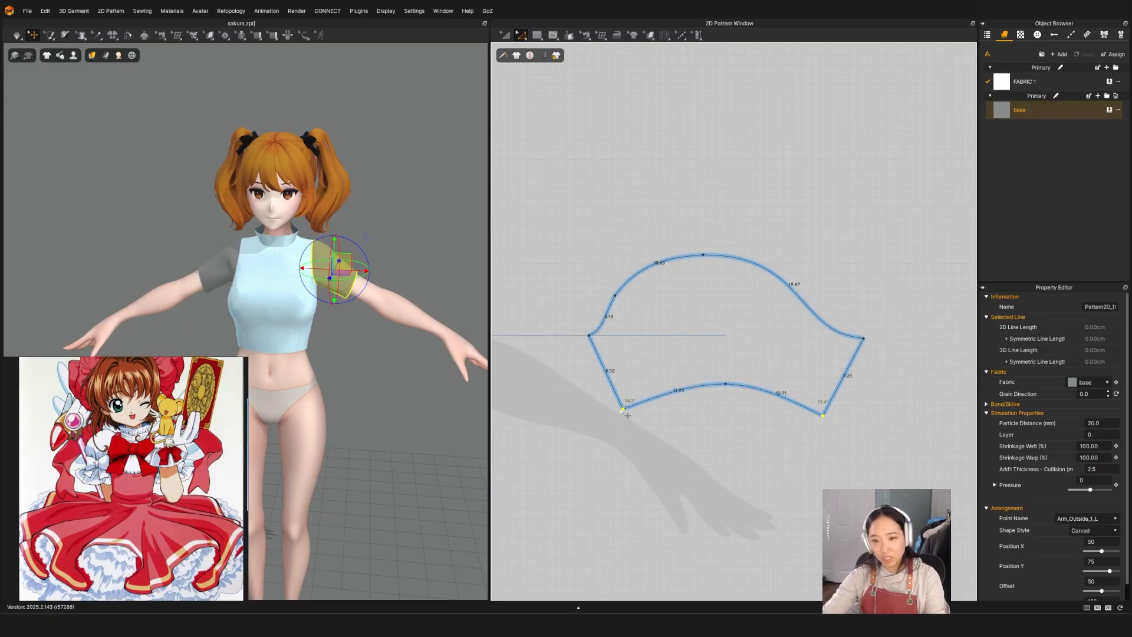
left_click_drag(629, 416, 629, 405)
key("a")
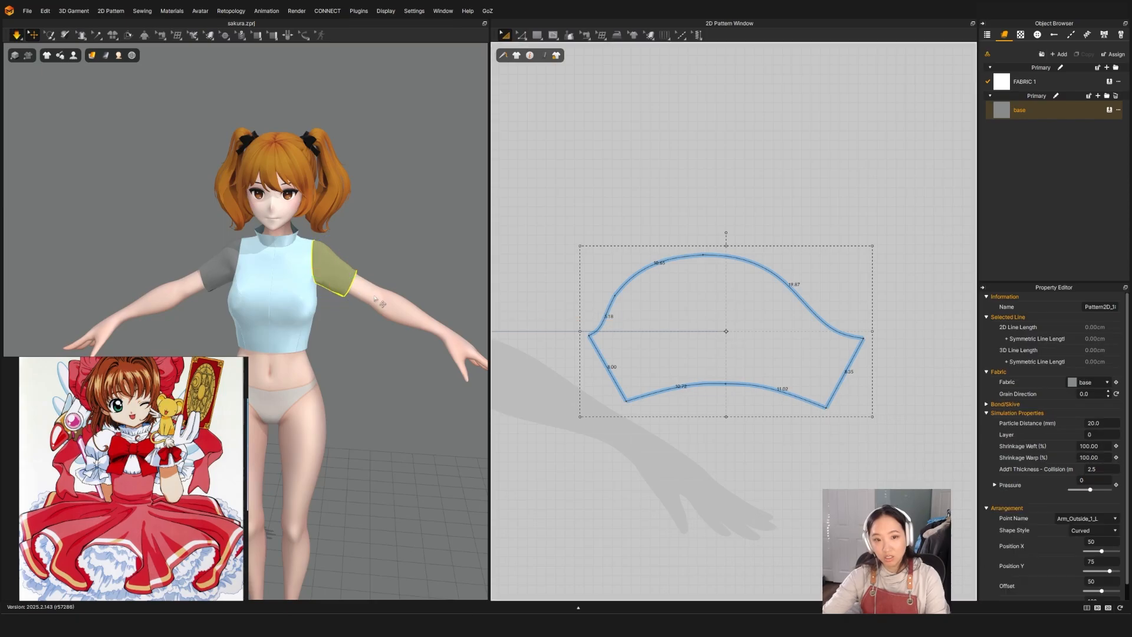
key("q")
key("w")
scroll(283, 271, "up", 2)
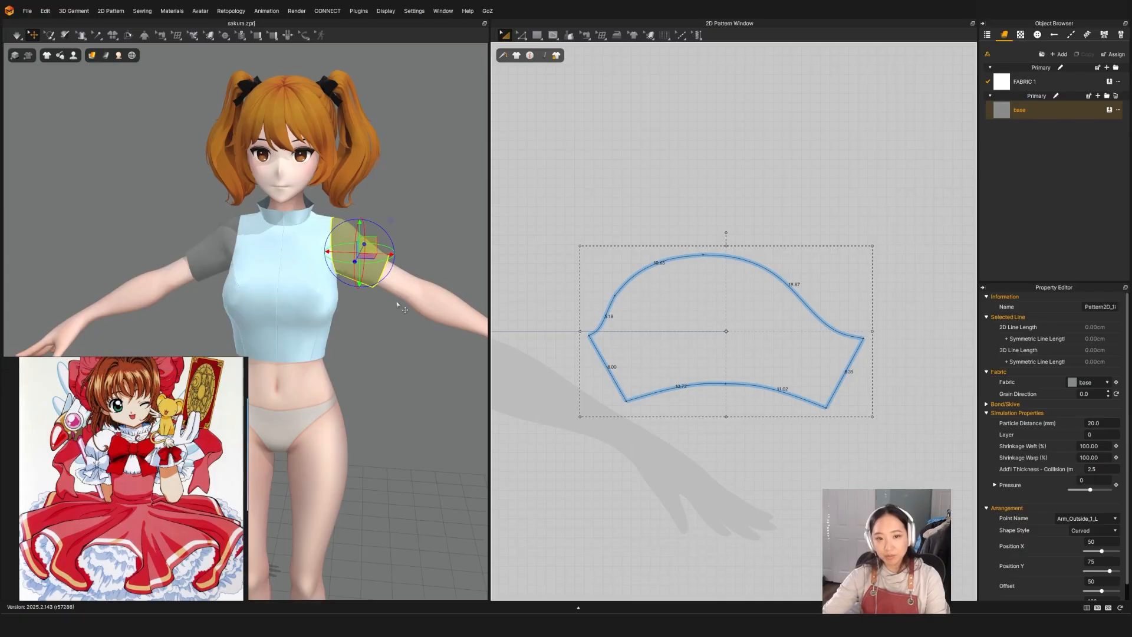
Raise the hem's midpoint slightly until the hem halves are about 10.8 cm and 11.1 cm, and simulate.
key("z")
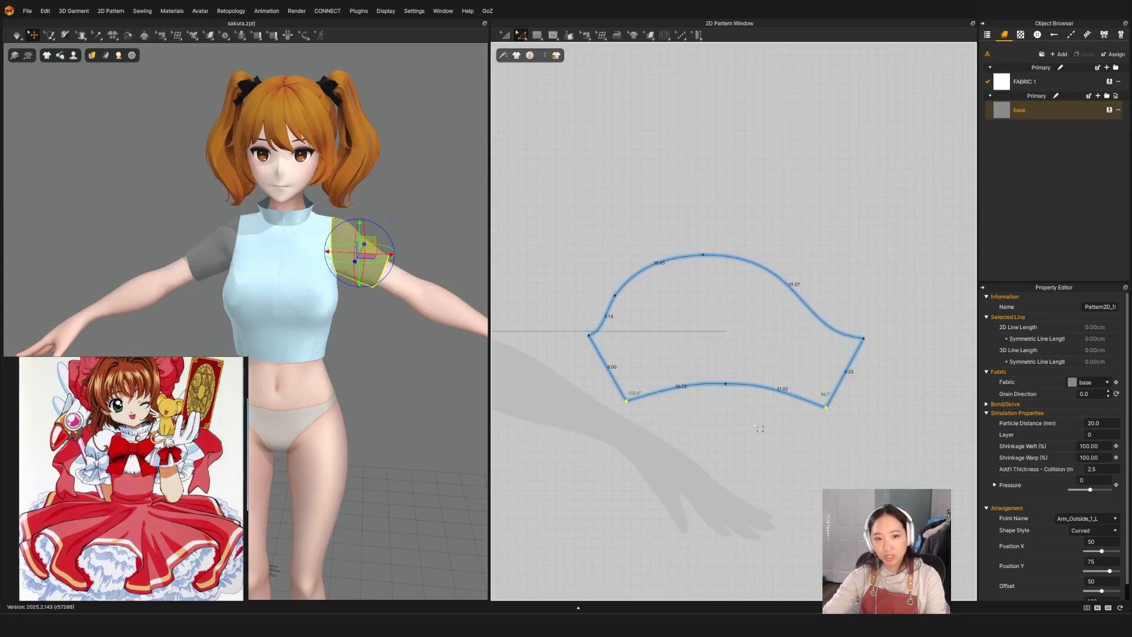
left_click_drag(727, 386, 726, 381)
key("a")
key("space")
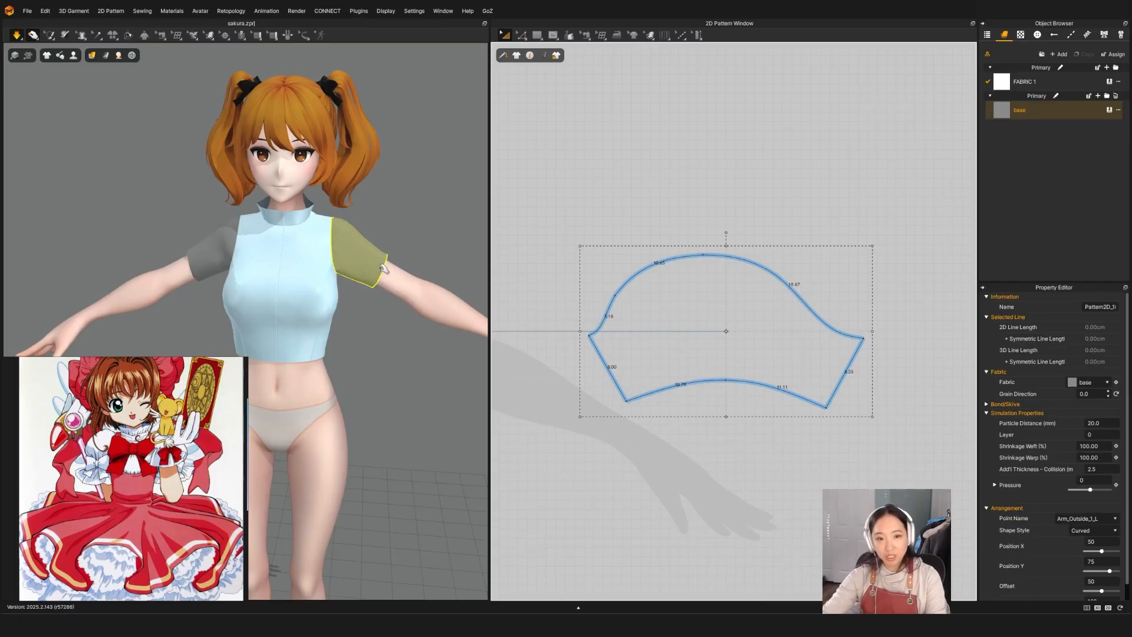
key("space")
Nudge both sleeve hem corners upward until the side seams are about 7.4 cm in front and 7.8 cm in back.
left_click(631, 427)
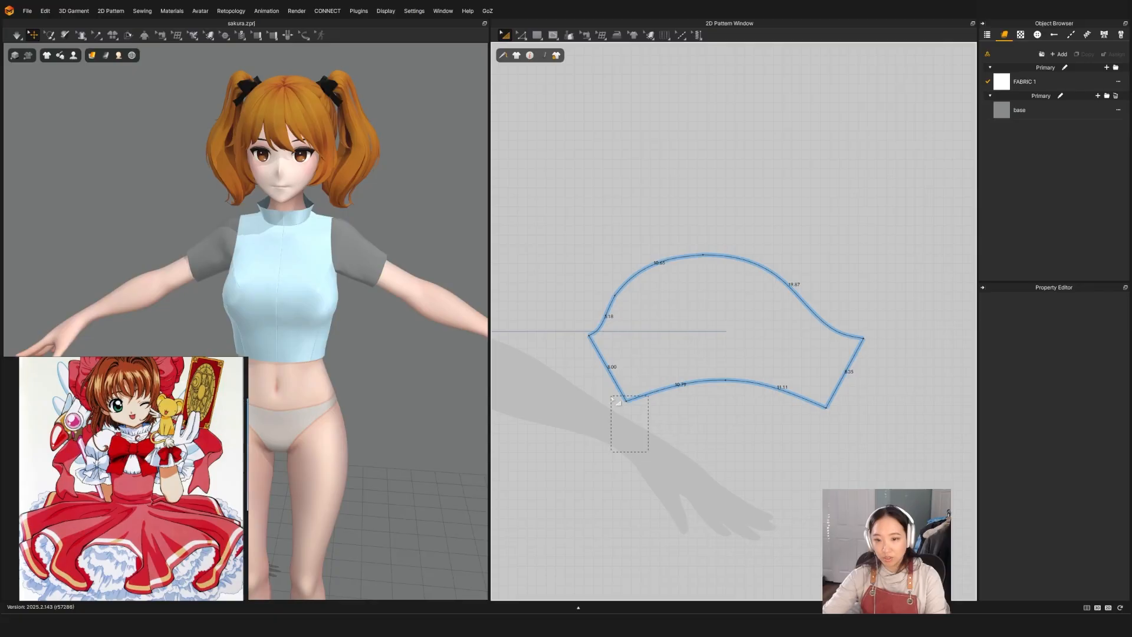
key("z")
left_click_drag(636, 425, 613, 397)
left_click_drag(869, 455, 826, 406, "shift")
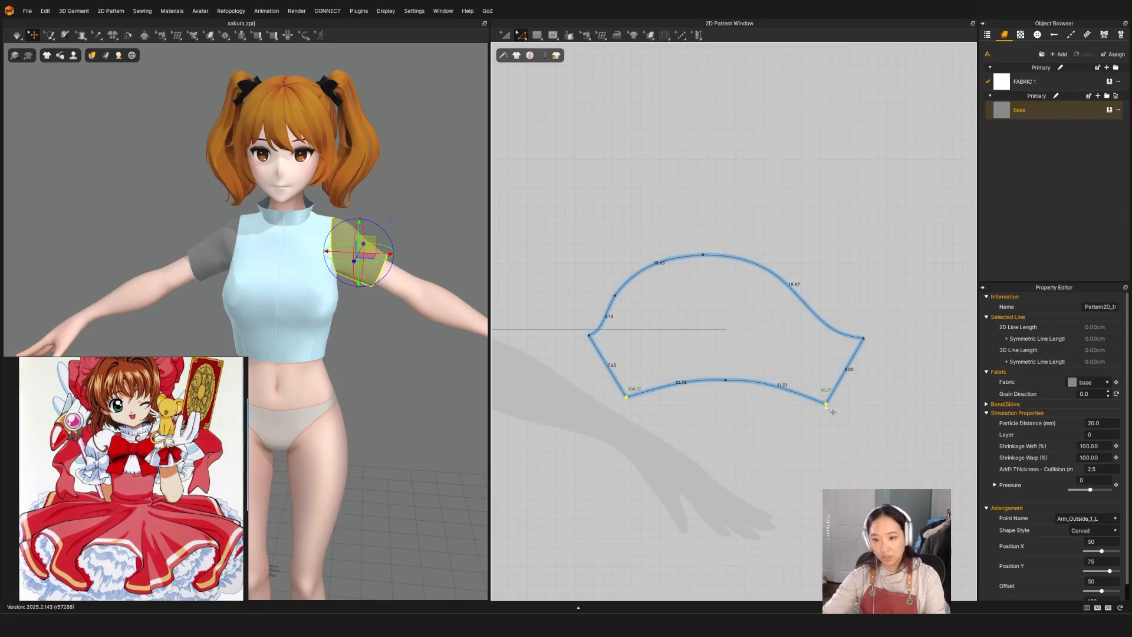
key("Up")
key("Up")
scroll(741, 409, "up", 3)
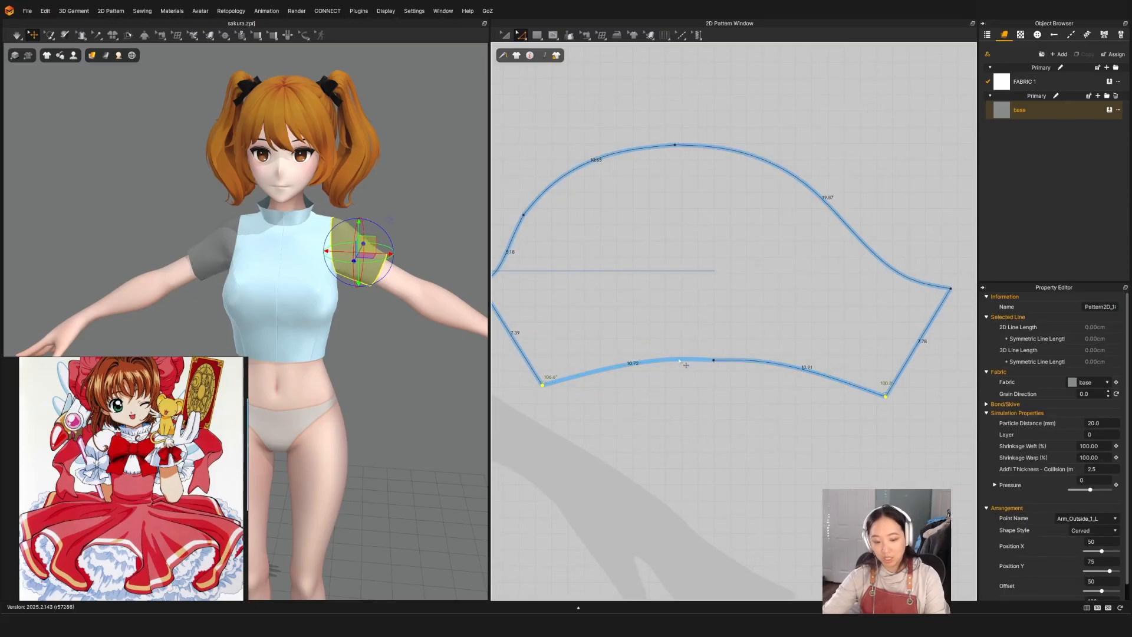
Refine the curve points of both sleeve hem halves until they are about 10.7 cm and 10.9 cm long, and simulate.
left_click_drag(595, 320, 684, 390)
mouse_move(753, 336)
left_mouse_down("shift")
mouse_move(808, 384)
mouse_move(798, 373)
left_mouse_up("shift")
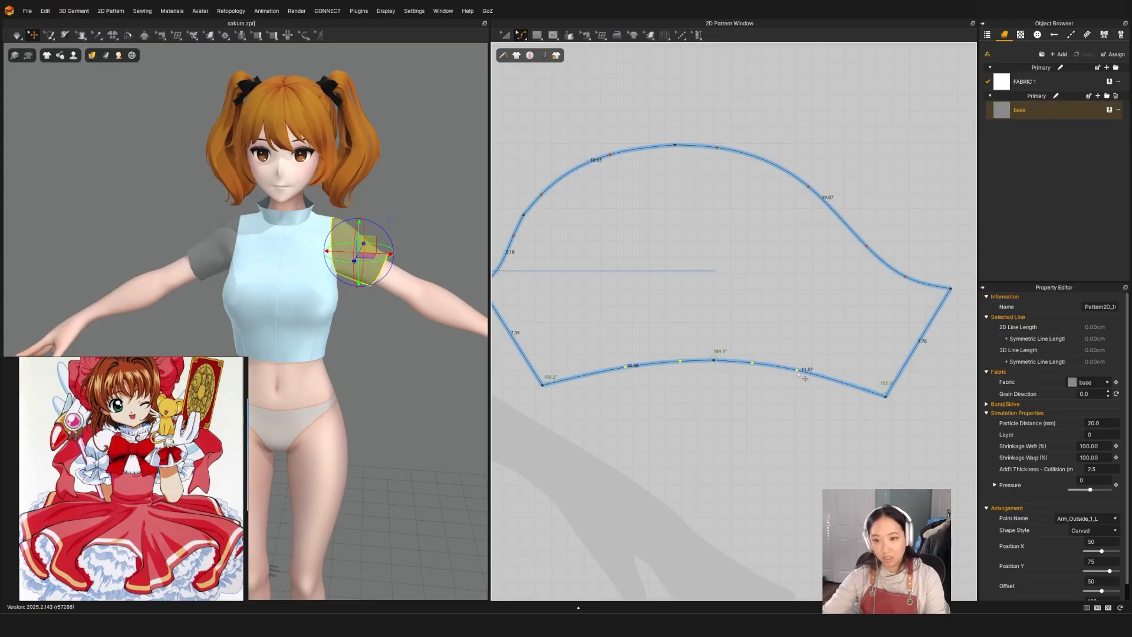
key("space")
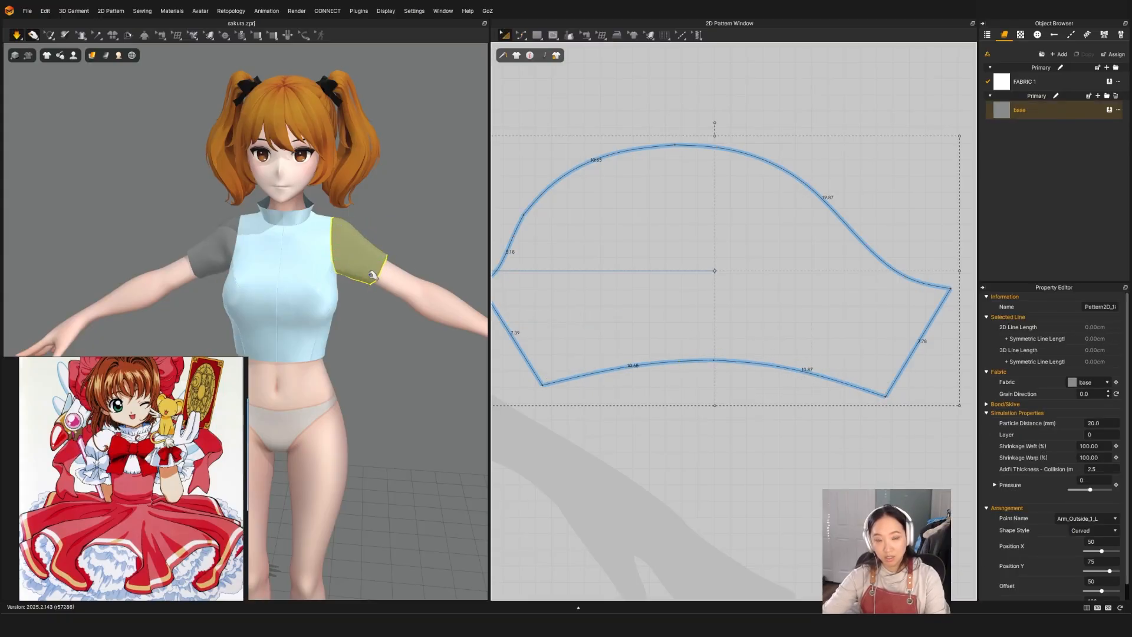
Check the fit of both sleeves from the side and front, and inspect the opposite sleeve's pattern piece.
left_click(374, 282)
right_click_drag(374, 282, 364, 389)
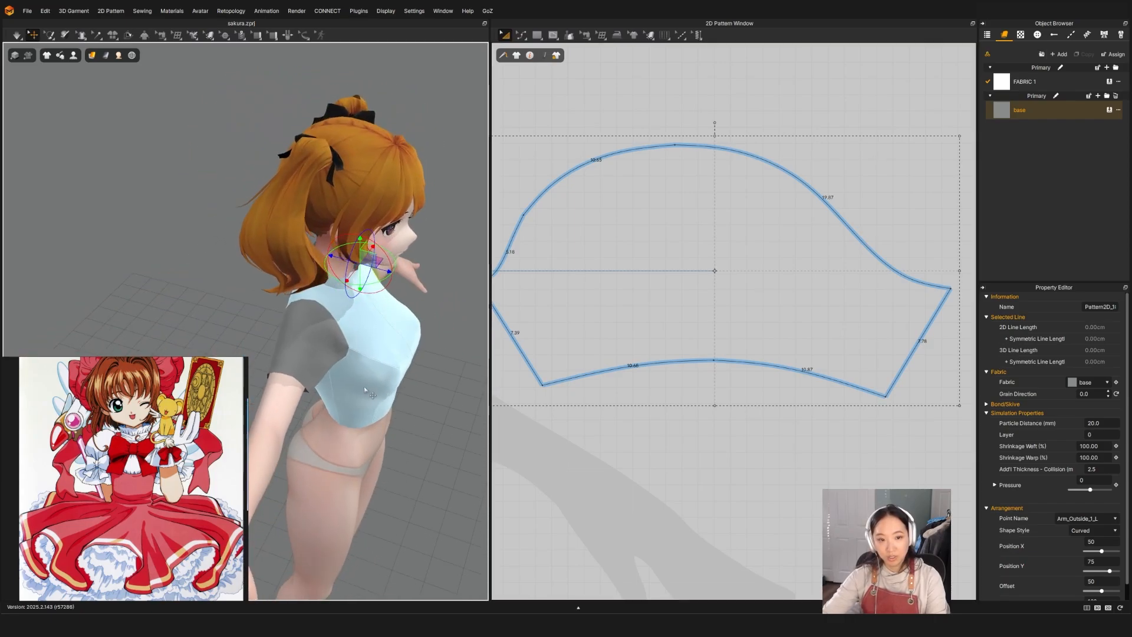
left_click(300, 378)
scroll(736, 385, "down", 5)
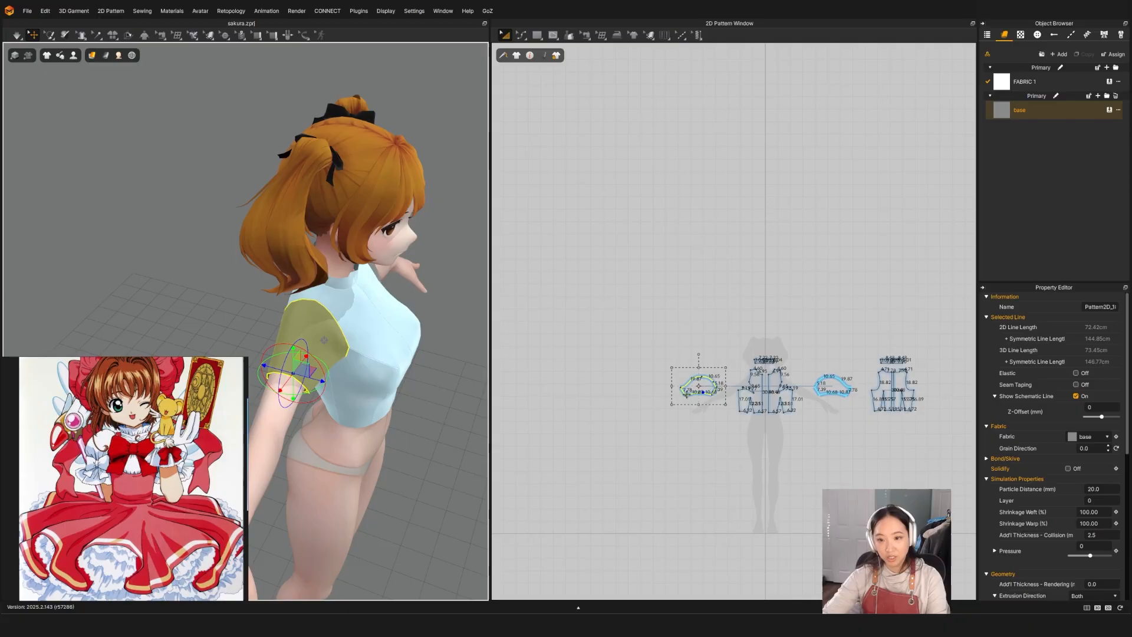
scroll(761, 388, "up", 8)
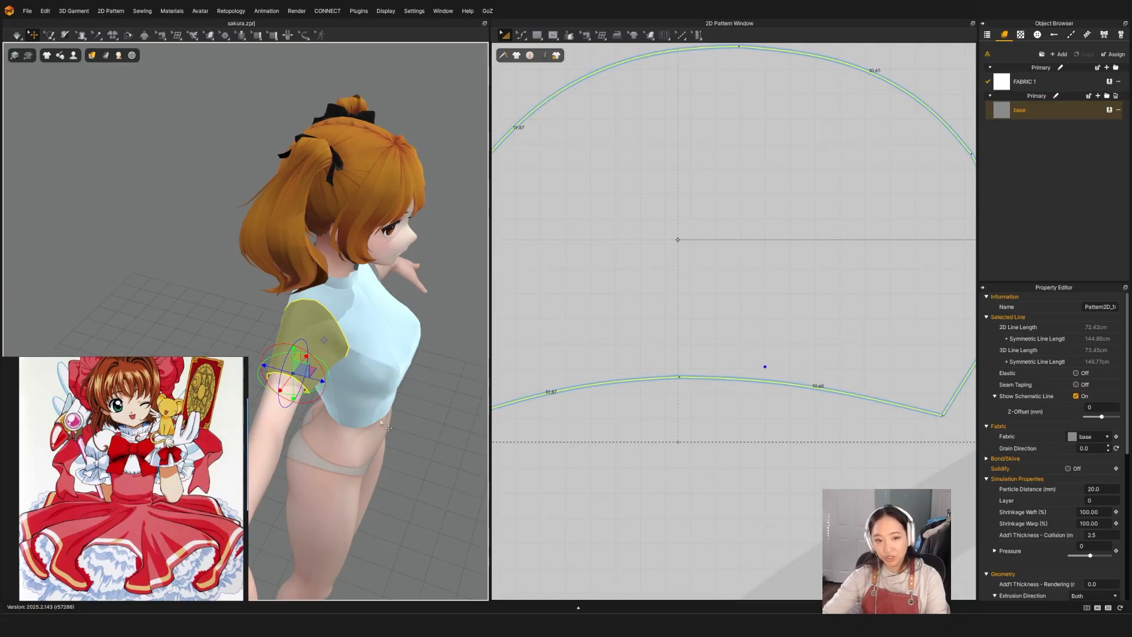
right_click_drag(389, 428, 307, 416)
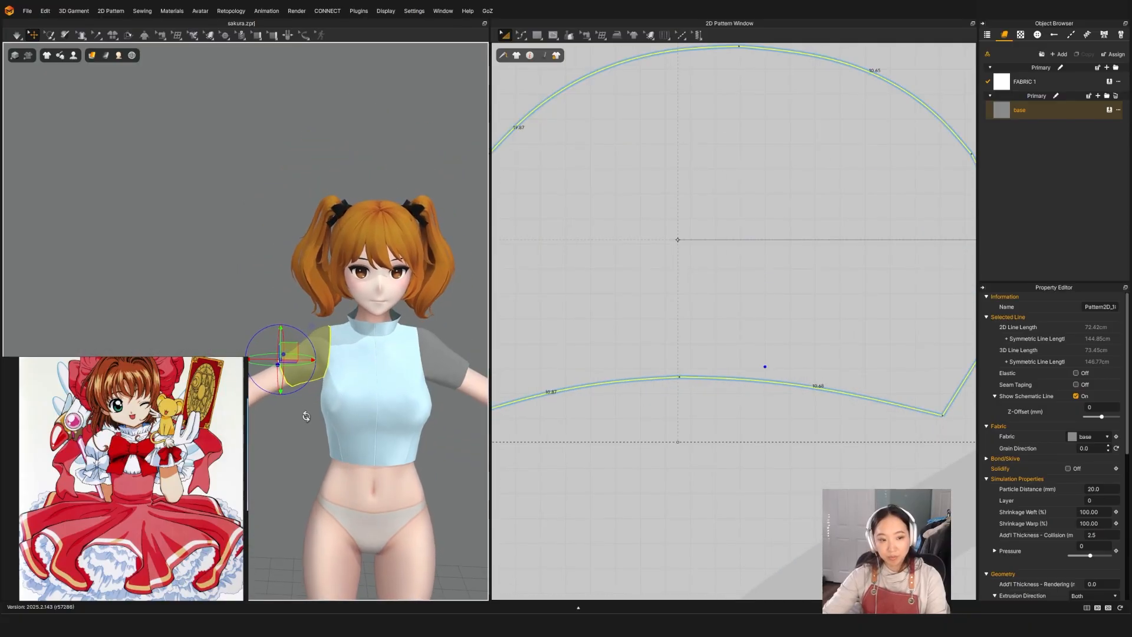
middle_click_drag(350, 414, 330, 343)
right_click_drag(330, 342, 313, 340)
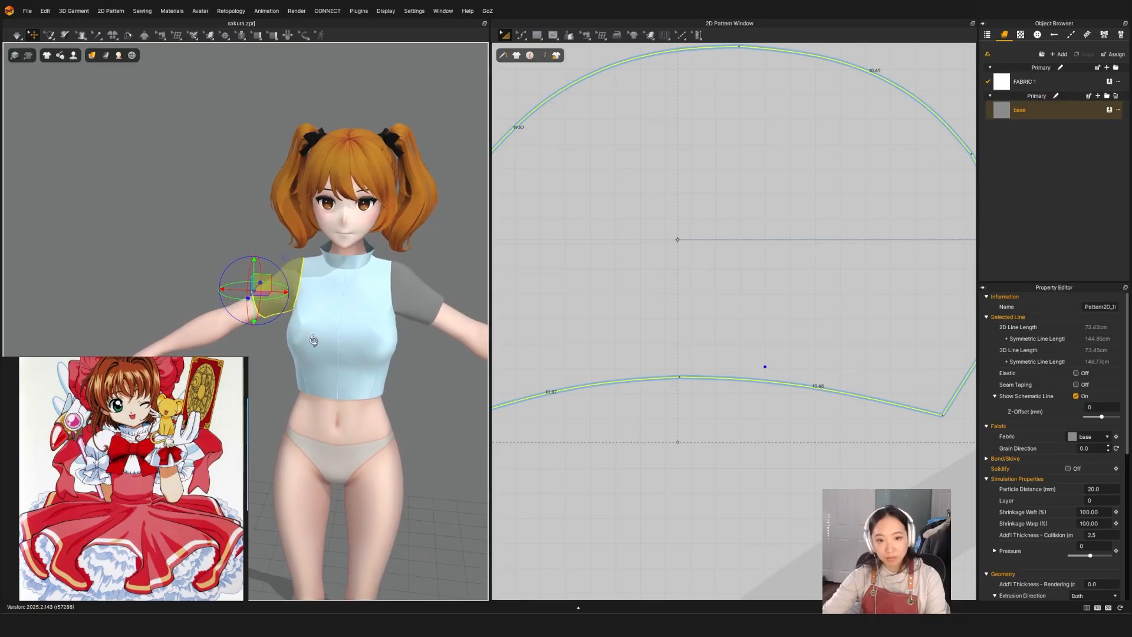
scroll(838, 348, "down", 4)
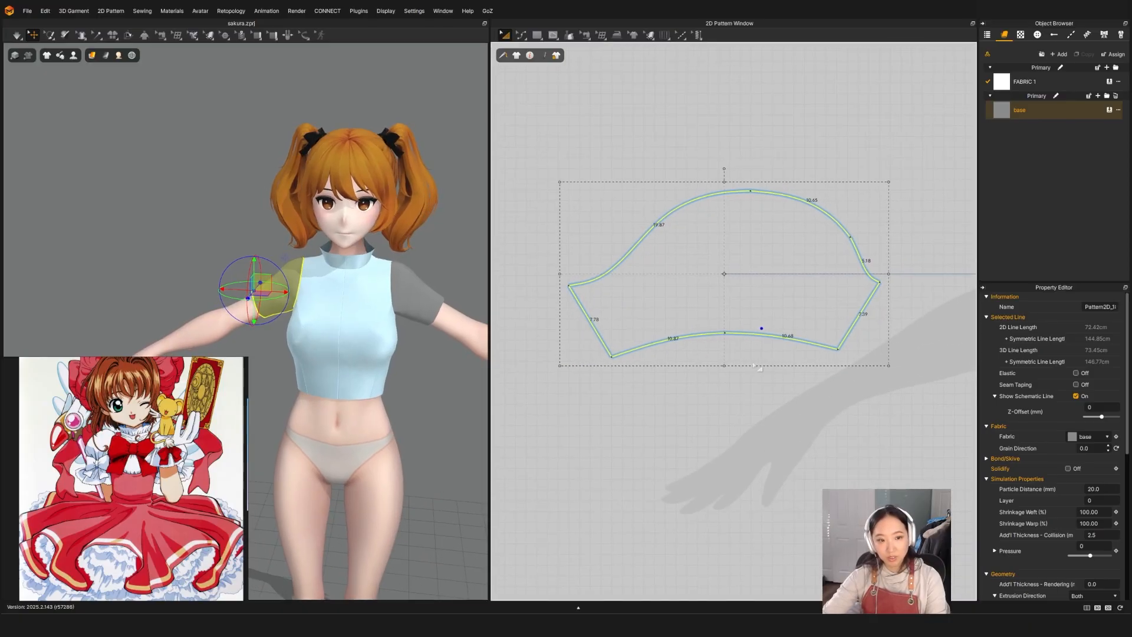
key("z")
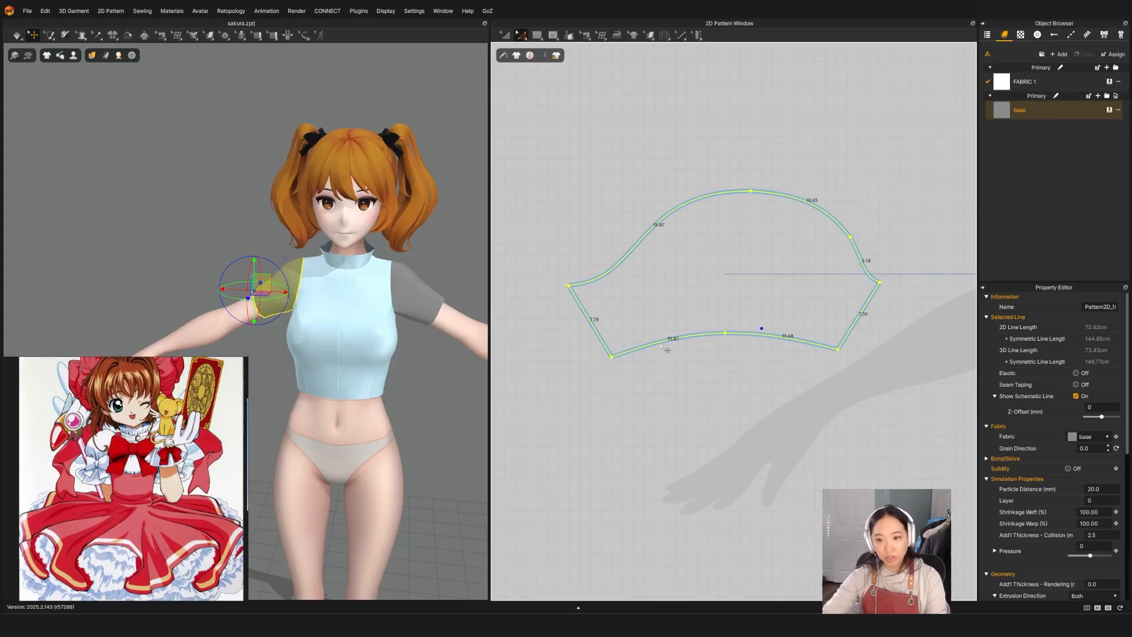
left_click(786, 338)
right_click(782, 339)
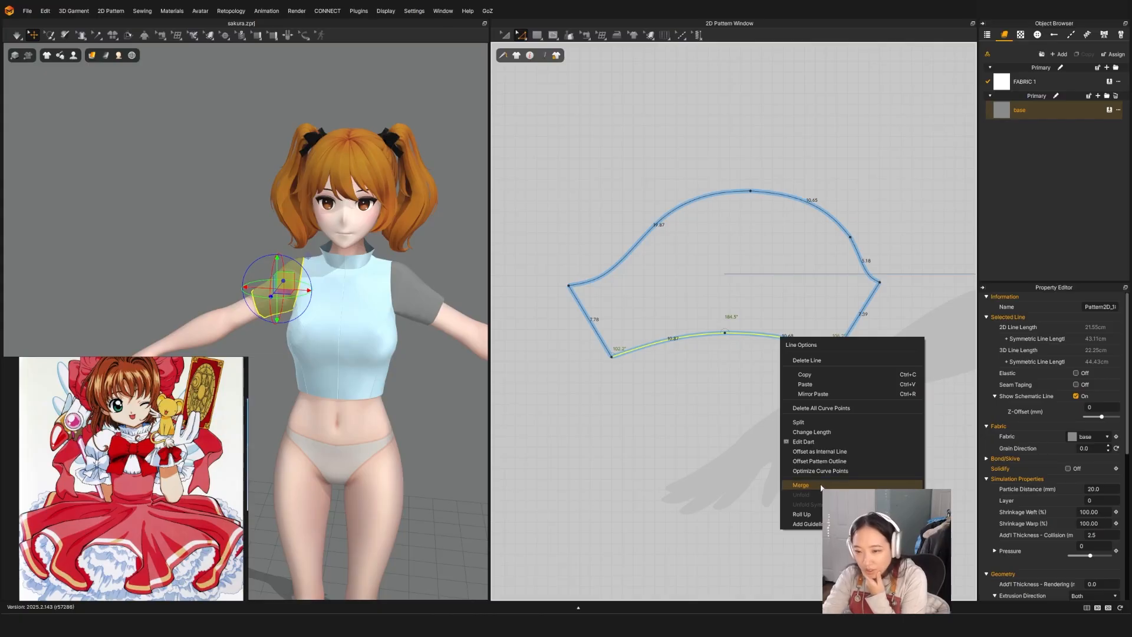
left_click(667, 345)
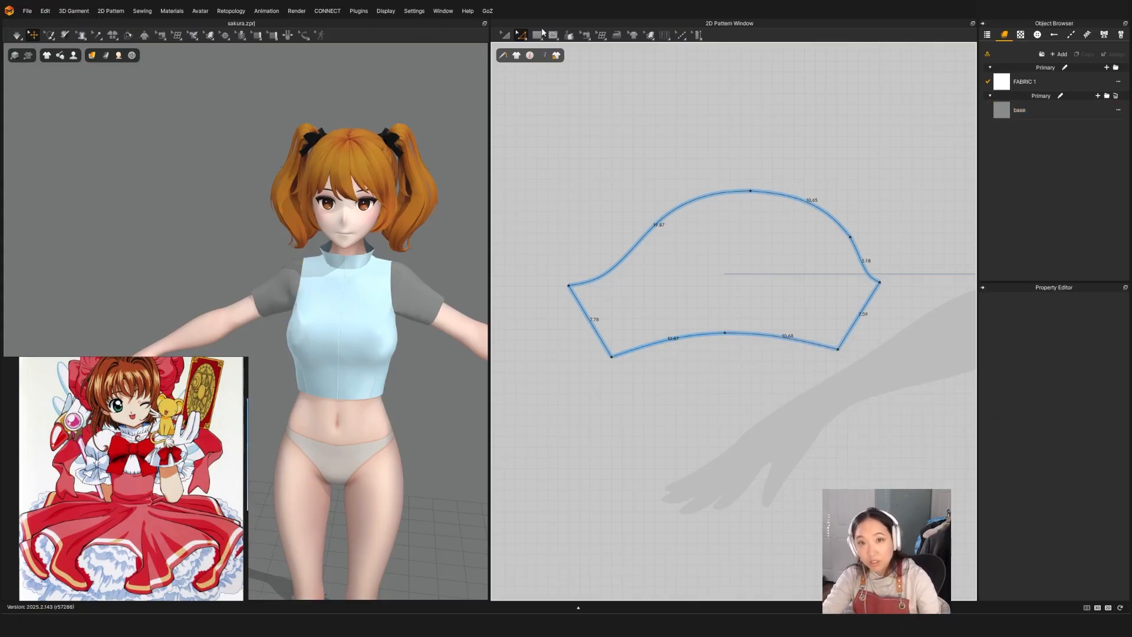
Extend both halves of the sleeve hem outward by 2 cm with Offset Pattern Outline, creating an internal line along the original hem.
key("v")
key("z")
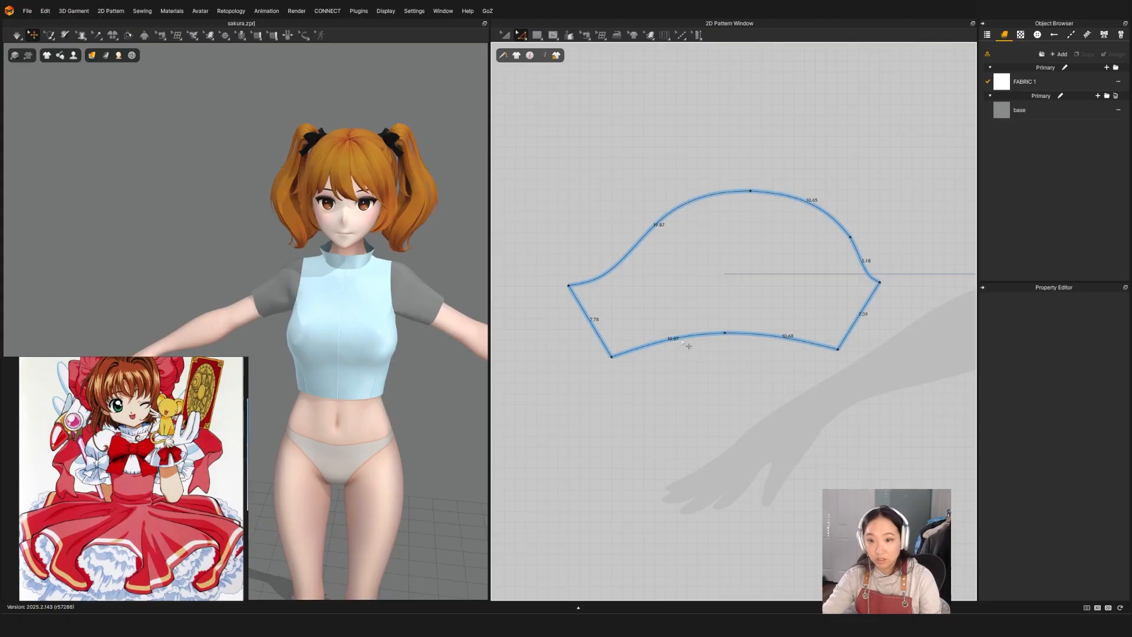
left_click(694, 341)
right_click(765, 340)
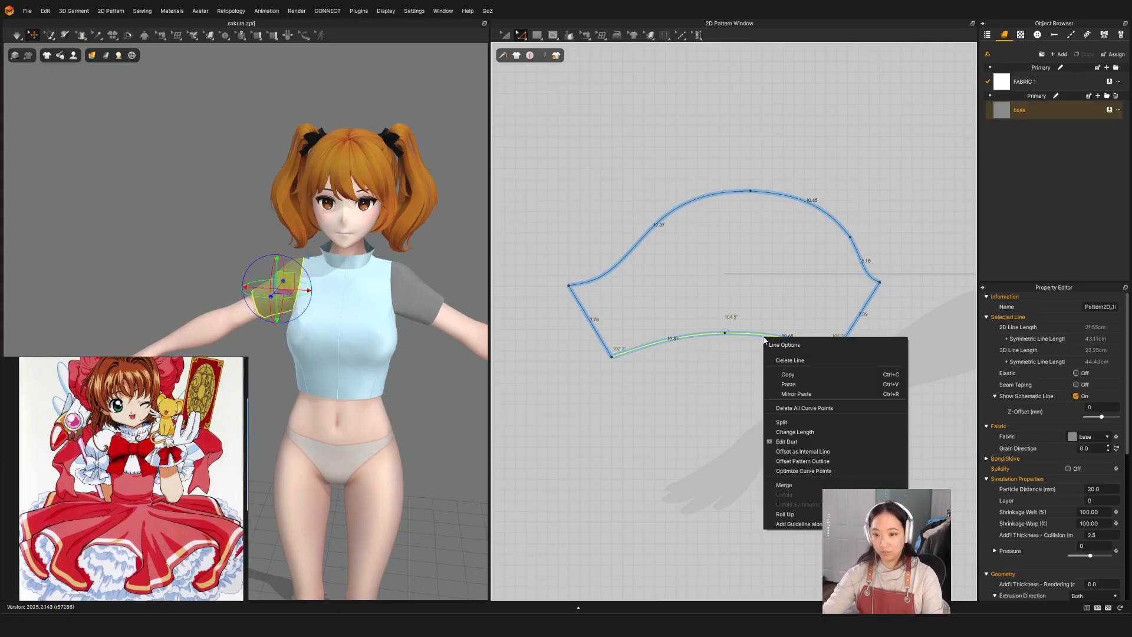
left_click(802, 462)
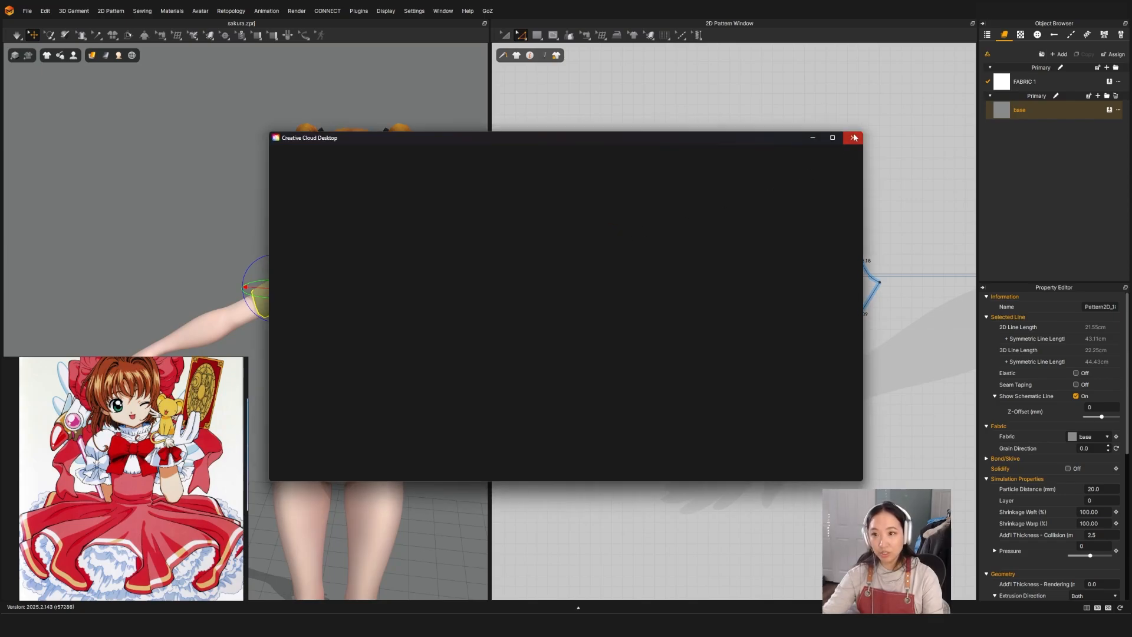
left_click(853, 137)
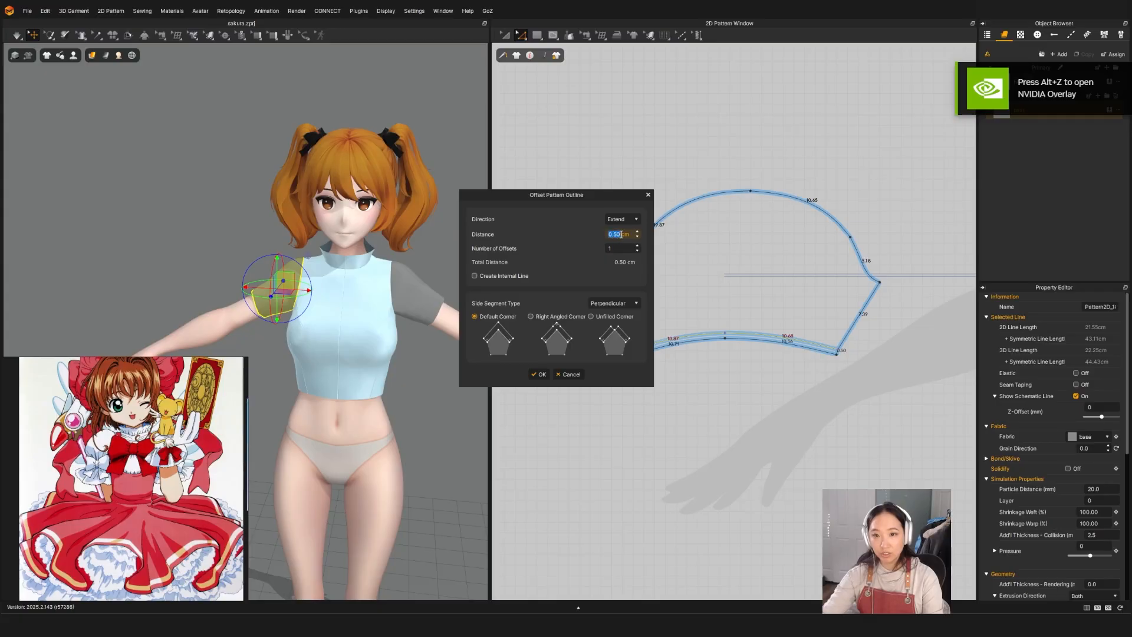
type("2")
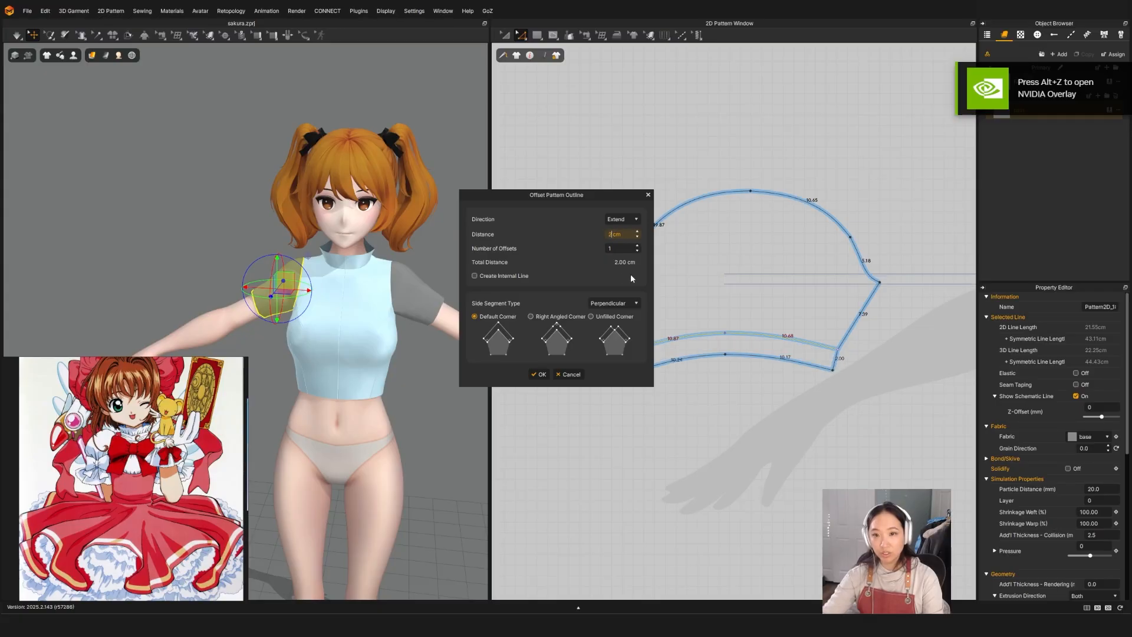
left_click(497, 278)
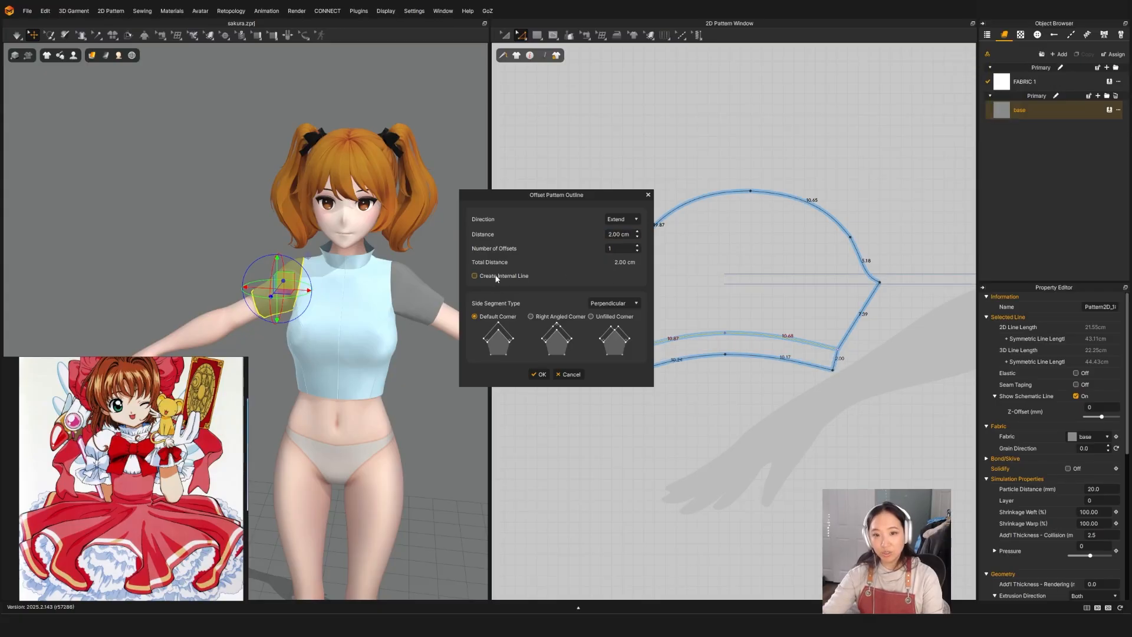
left_click(537, 374)
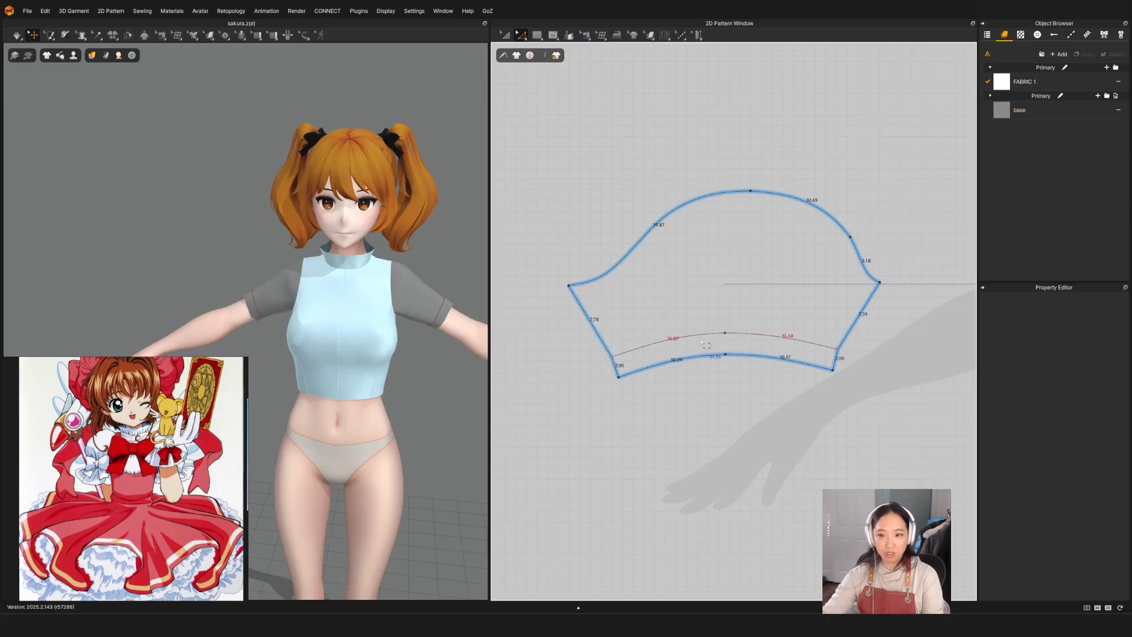
Sew the two 2 cm side edges of the hem extension together and simulate.
left_click(702, 337)
left_click(747, 336, "shift")
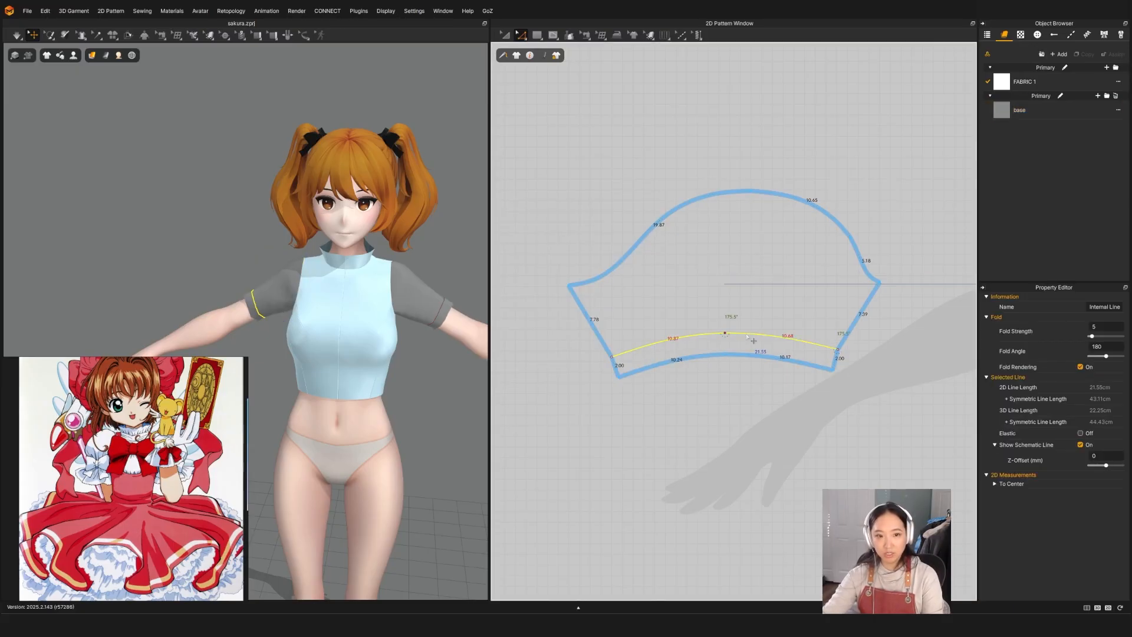
left_click(742, 437)
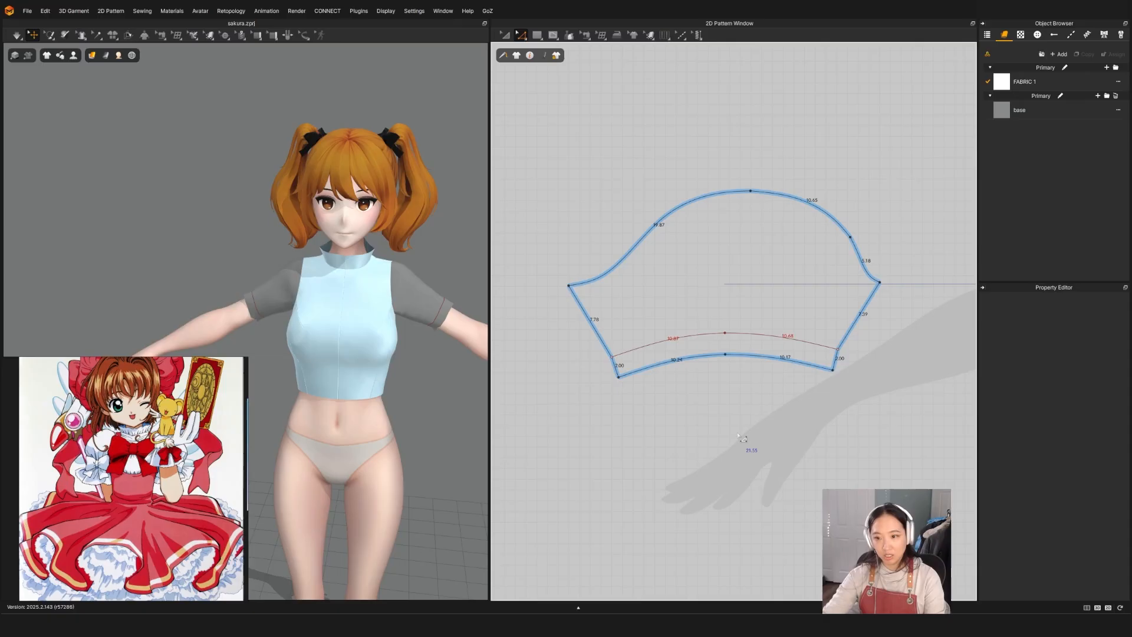
key("n")
left_click(615, 366)
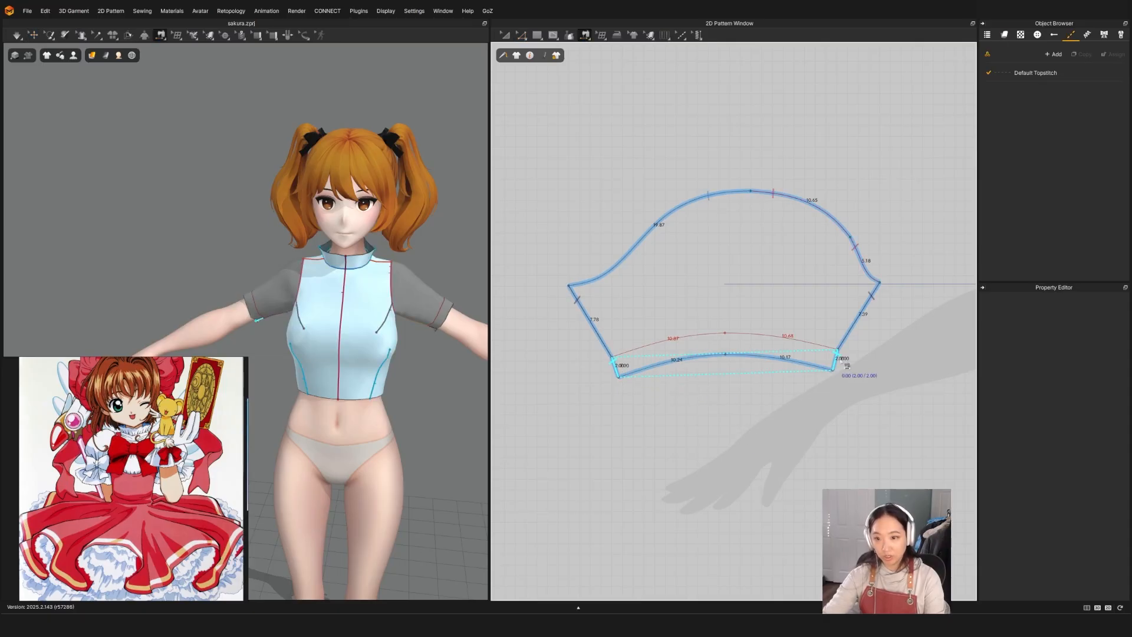
left_click(836, 361)
key("Escape")
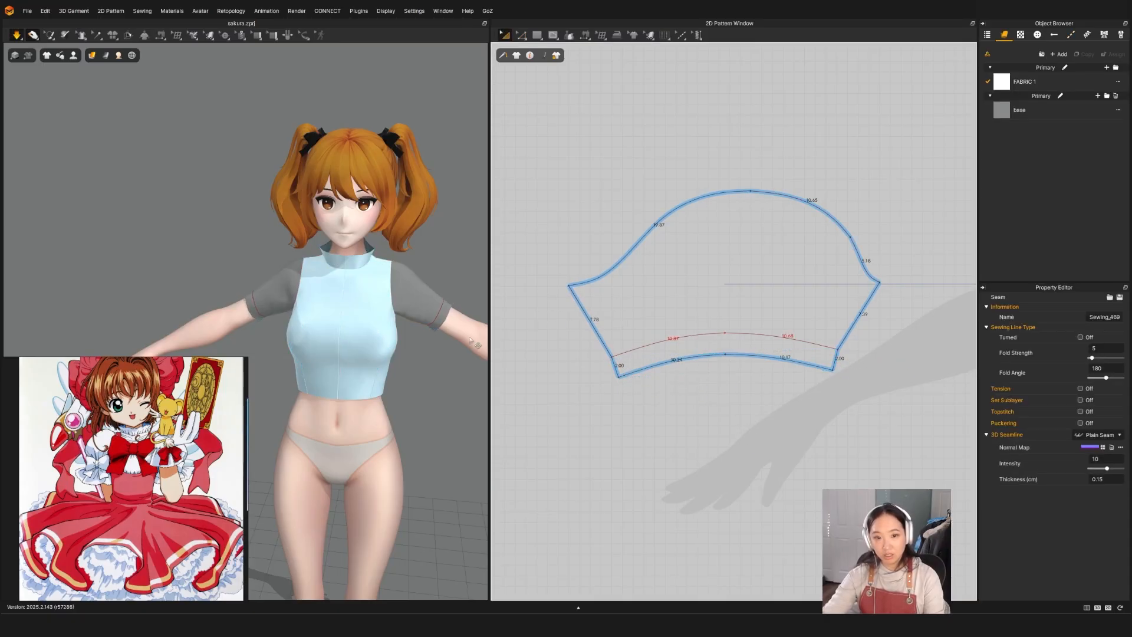
Move both lower corners of the hem extension inward so its sides continue the sleeve's side seams, and simulate.
key("z")
scroll(646, 376, "up", 5)
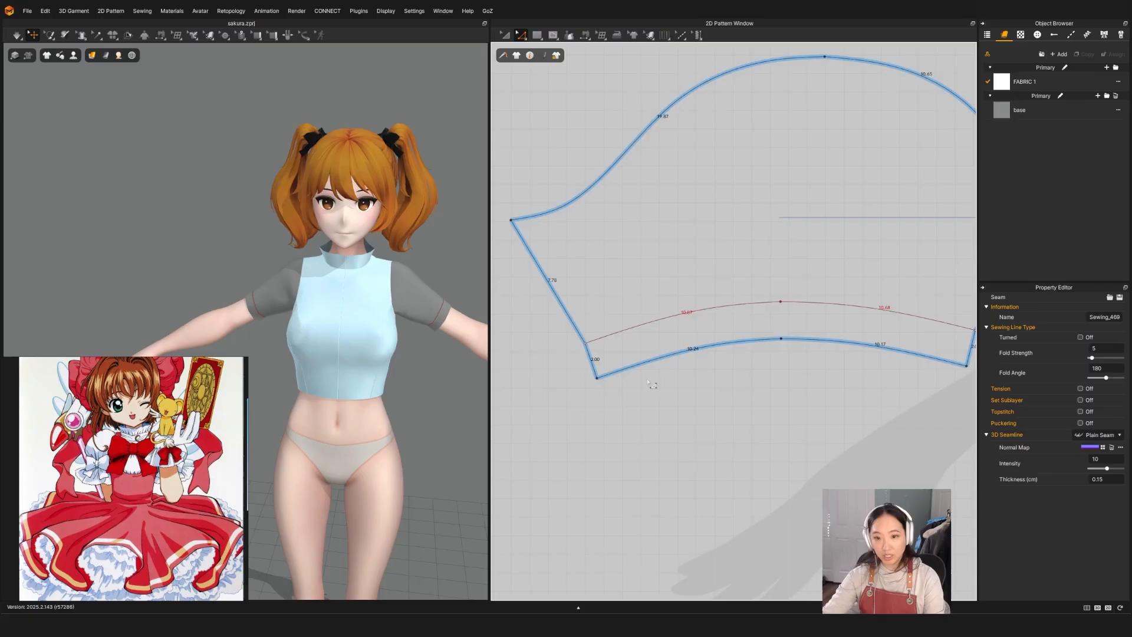
left_click(588, 382)
scroll(588, 382, "down", 5)
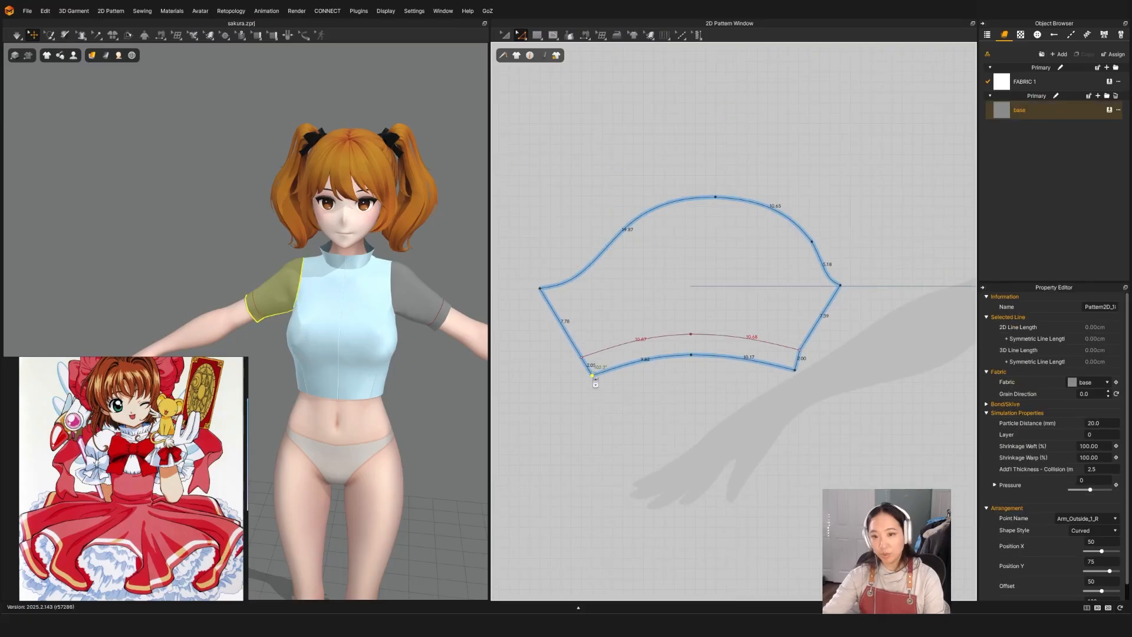
scroll(793, 383, "up", 4)
left_click_drag(768, 370, 758, 367)
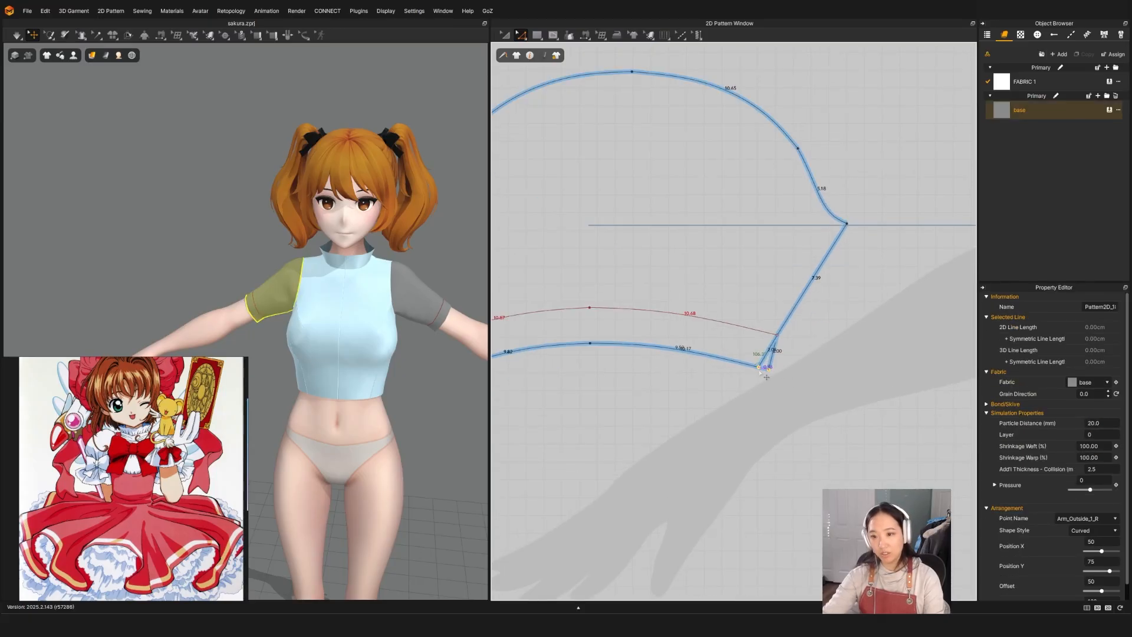
key("a")
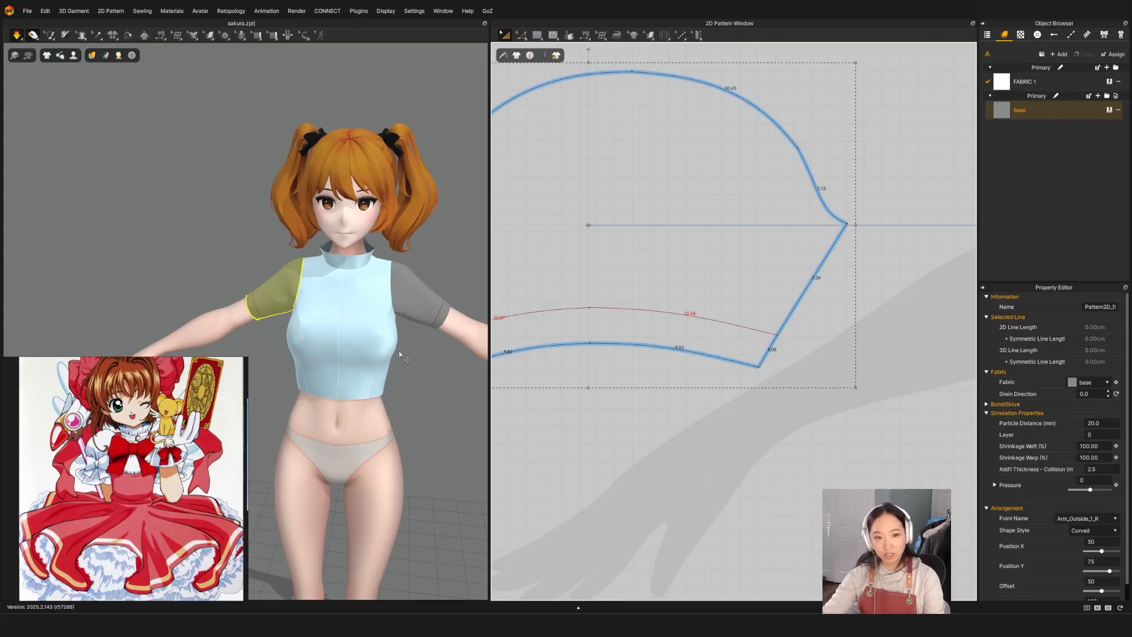
Split the hem band off the sleeve along the internal line with Cut & Sew.
key("z")
left_click(637, 315)
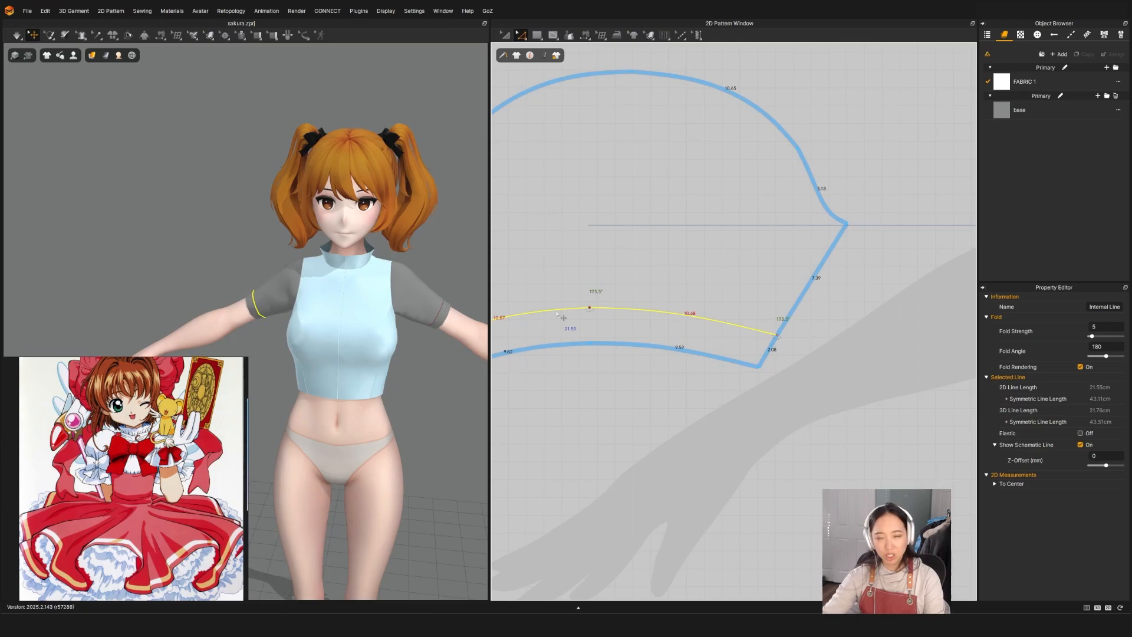
right_click(558, 314)
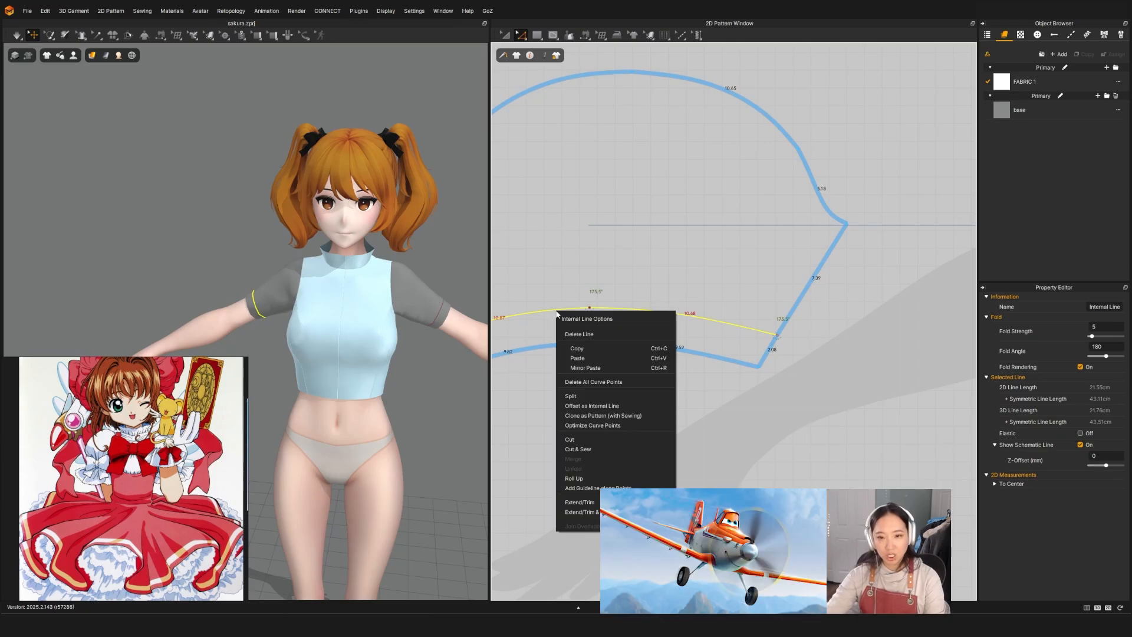
left_click(586, 449)
Freeze the cut-off hem bands of both sleeves, matching the bodice.
key("a")
left_click(735, 362)
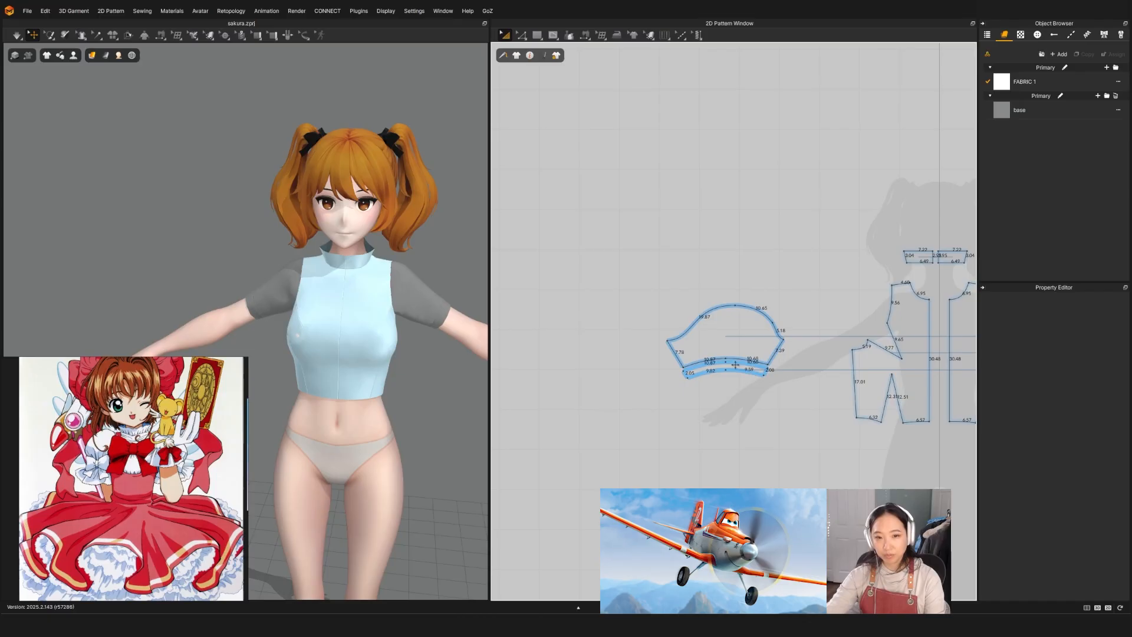
scroll(735, 364, "down", 5)
scroll(717, 378, "up", 4)
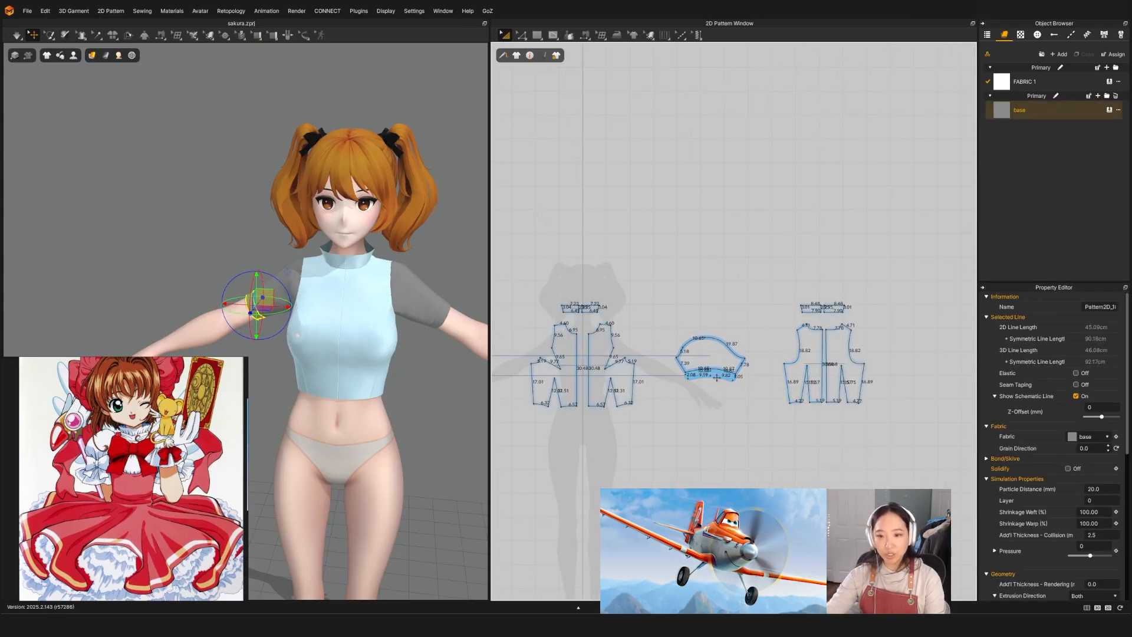
left_click(717, 378)
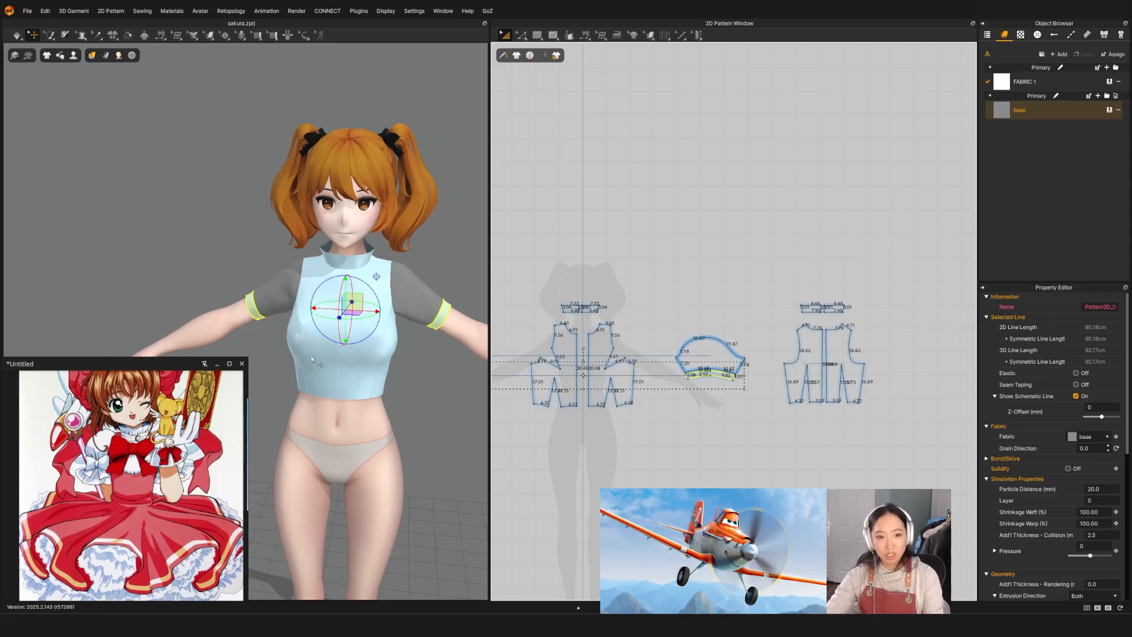
Examine the sleeves and cuffs on the avatar and compare them with the sleeve in the character reference image.
scroll(313, 353, "up", 3)
left_click(287, 324)
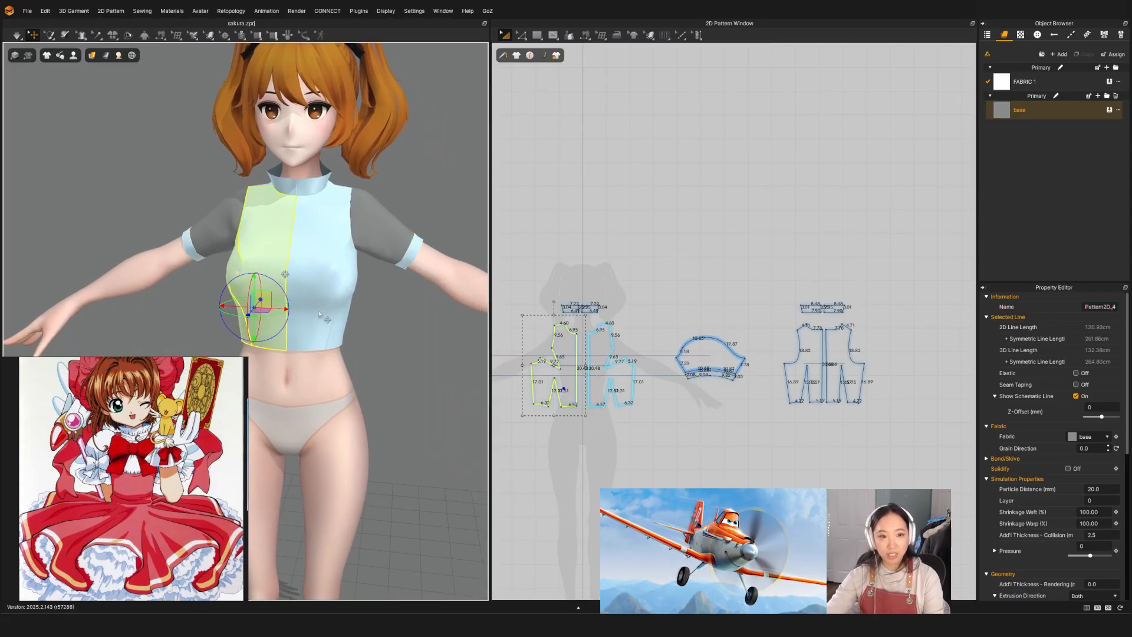
right_click_drag(319, 316, 227, 322)
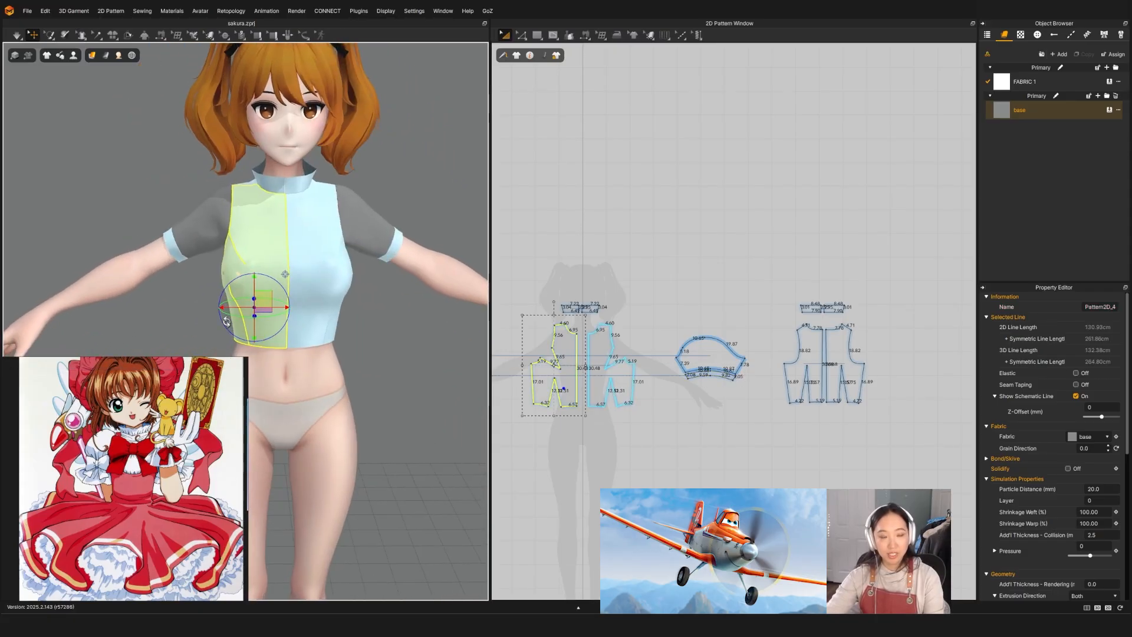
left_click(196, 227)
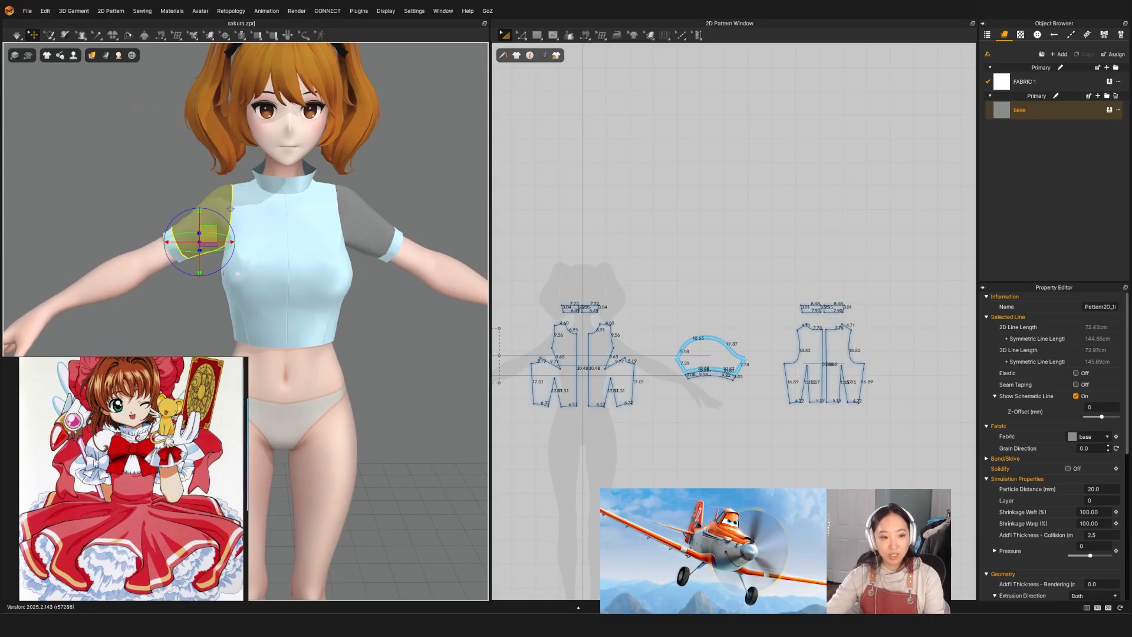
scroll(141, 437, "up", 3)
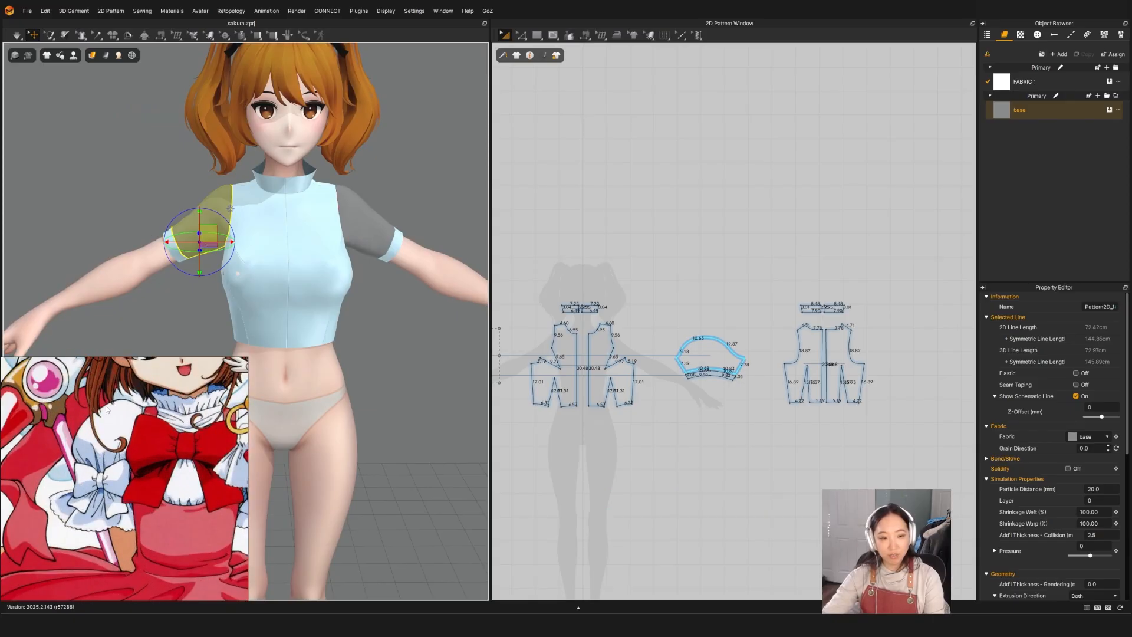
Select both cuff bands and move them down below the sleeve patterns in the 2D layout.
scroll(702, 413, "up", 3)
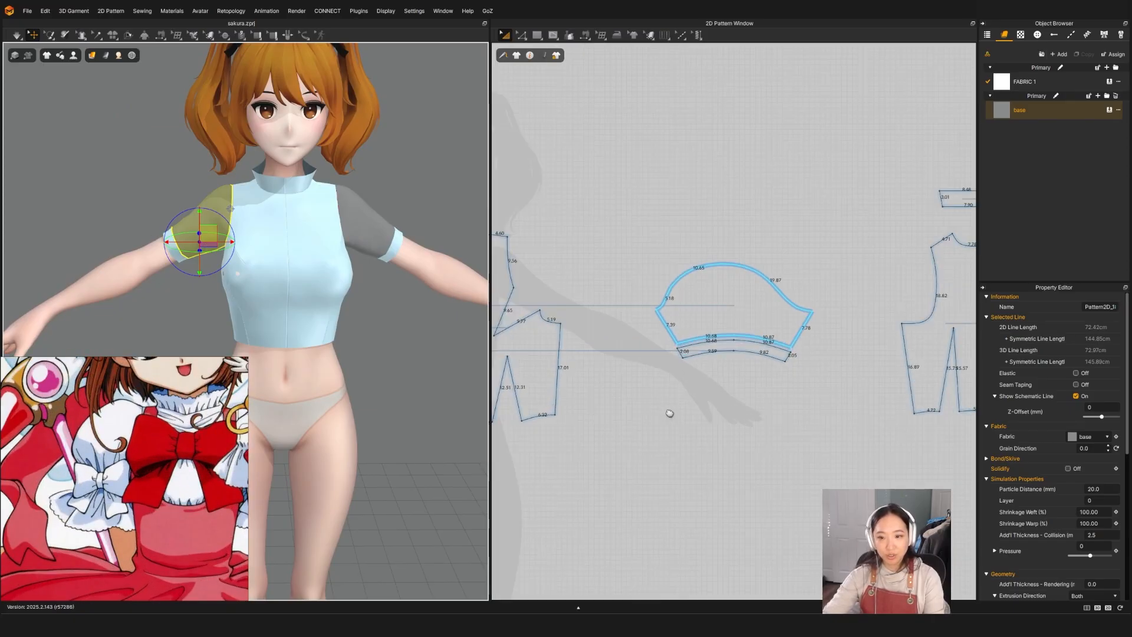
middle_click_drag(700, 429, 877, 408)
scroll(808, 372, "down", 3)
left_click(392, 245)
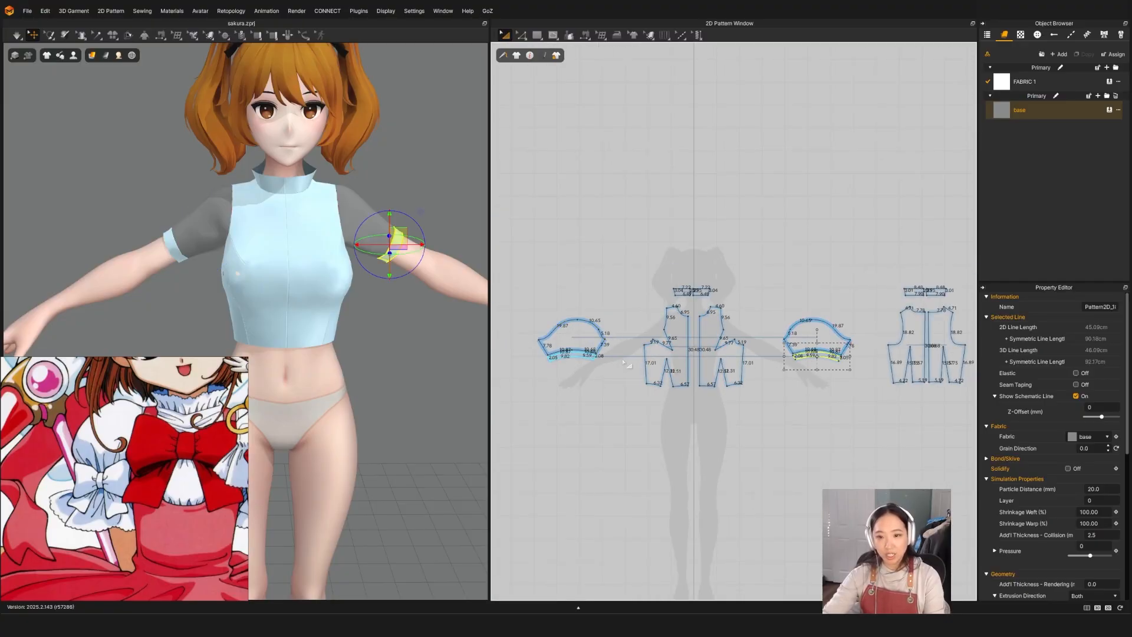
left_click_drag(584, 355, 583, 378)
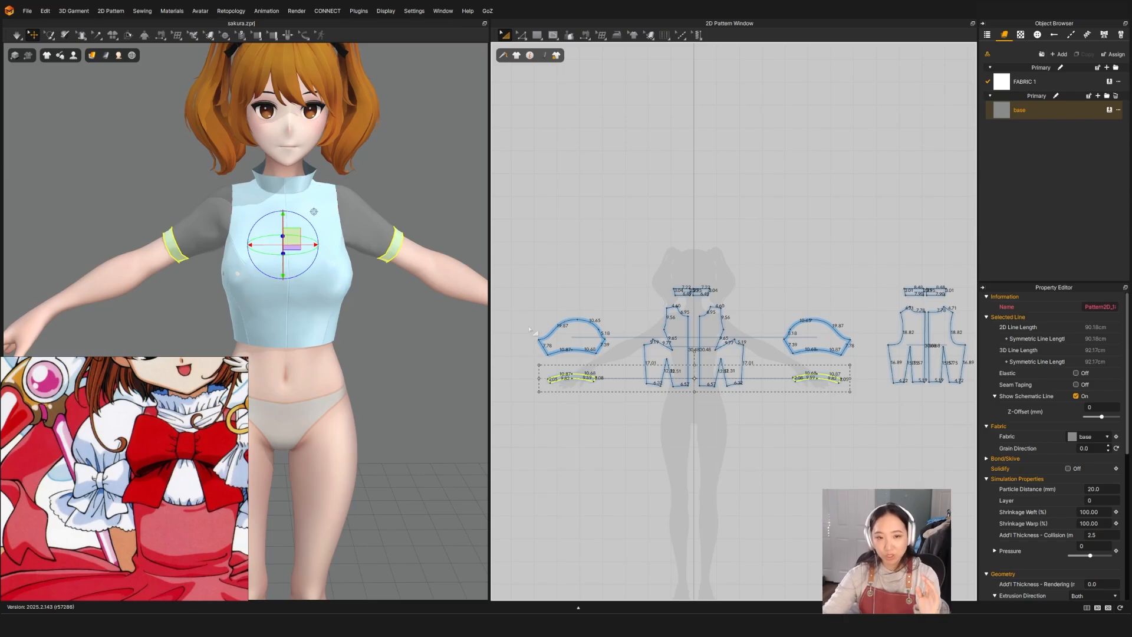
Move the sleeve's lower corner nearest the bodice pieces outward until its side edge is vertical, and simulate.
scroll(557, 345, "up", 5)
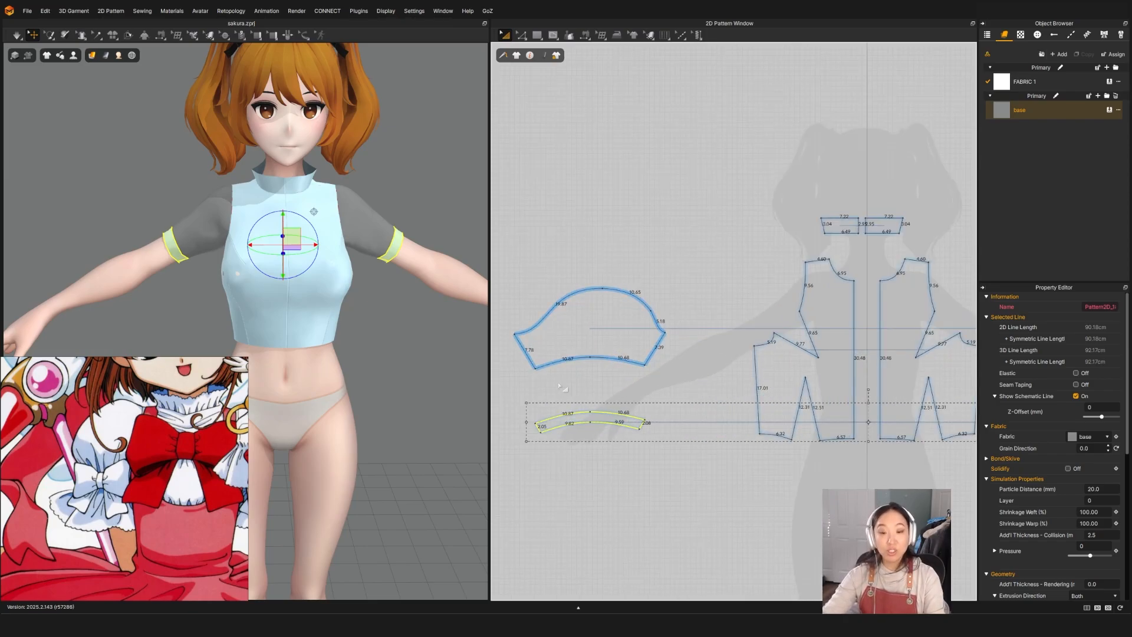
key("z")
left_click_drag(604, 387, 523, 377)
scroll(549, 369, "up", 2)
left_click_drag(690, 370, 717, 371)
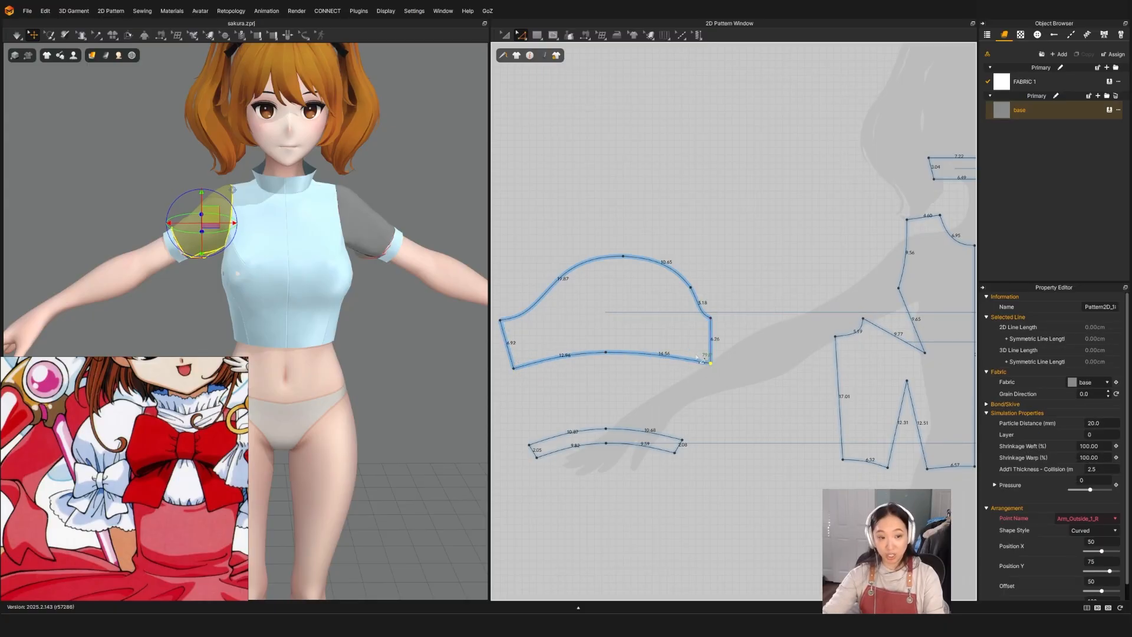
key("a")
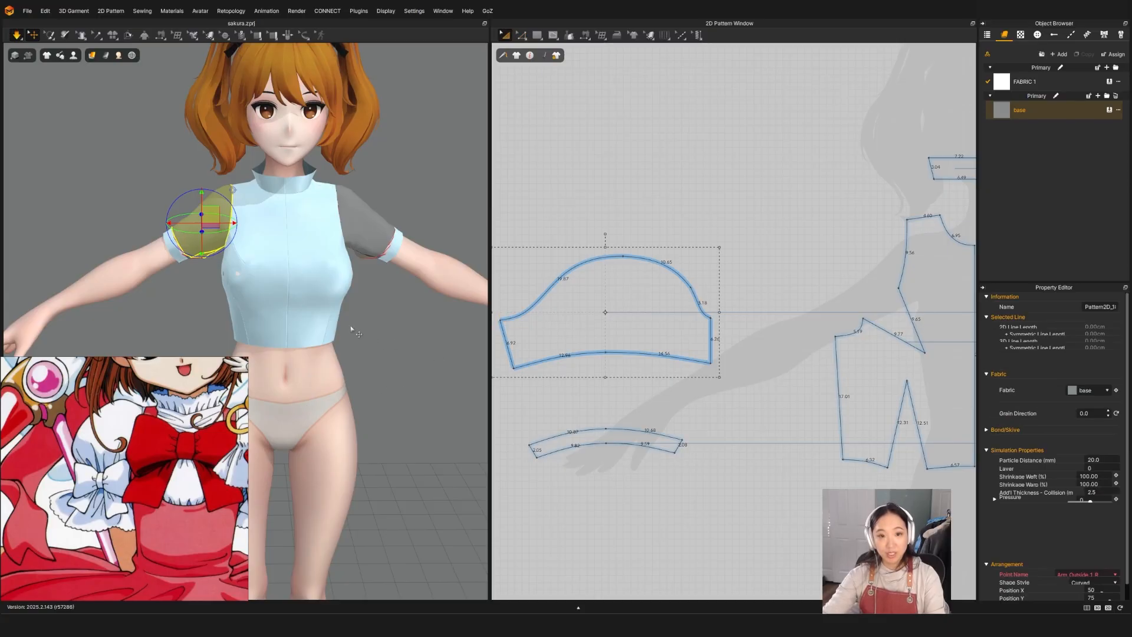
left_click(185, 268)
scroll(204, 227, "up", 3)
right_click_drag(147, 223, 174, 298)
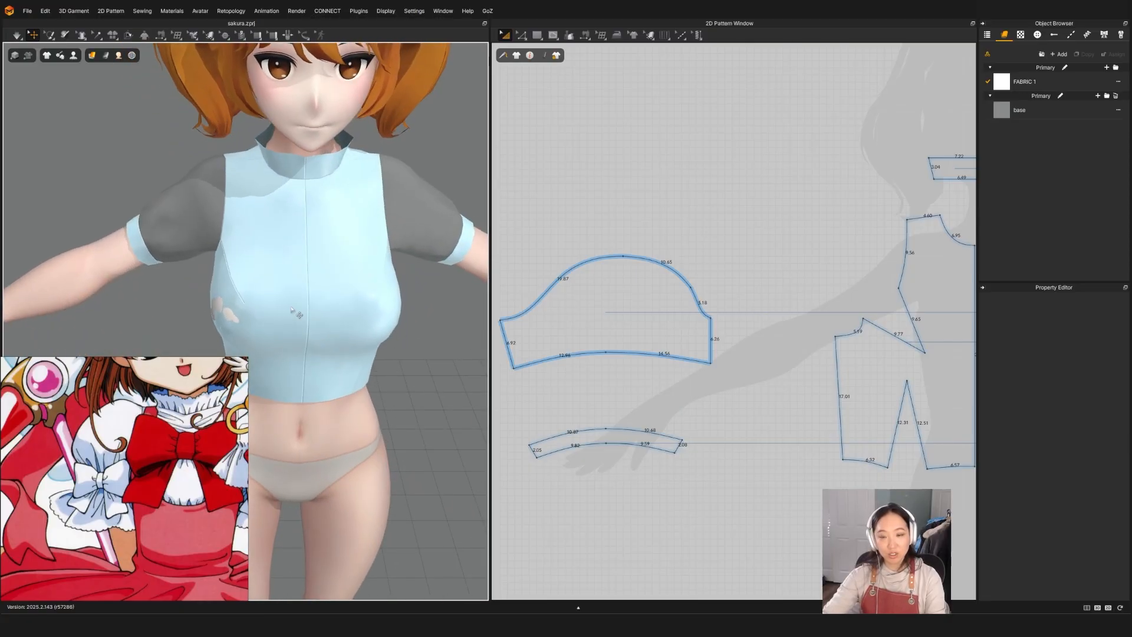
Move the sleeve's opposite lower corner outward so that side edge is also vertical, and simulate.
key("z")
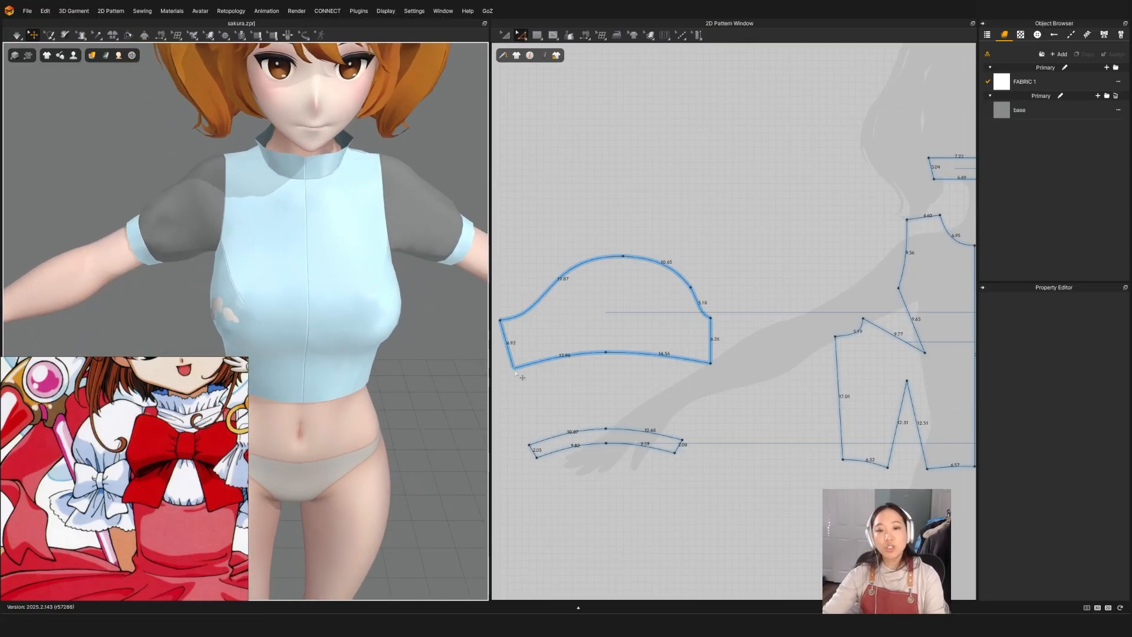
left_click_drag(513, 368, 511, 377)
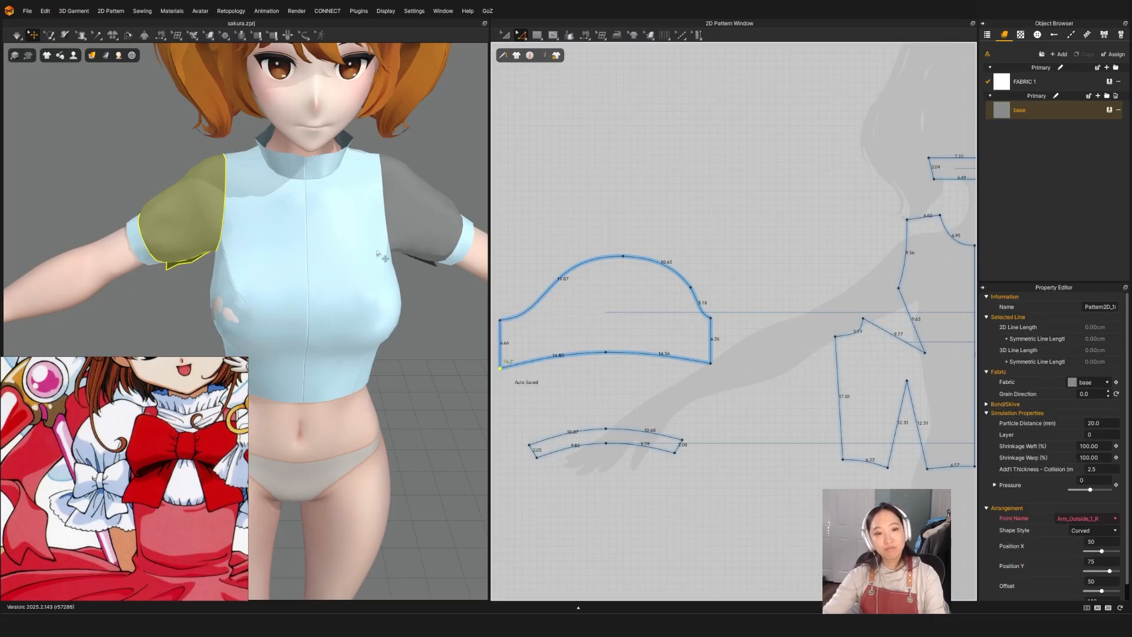
key("a")
scroll(403, 287, "down", 3)
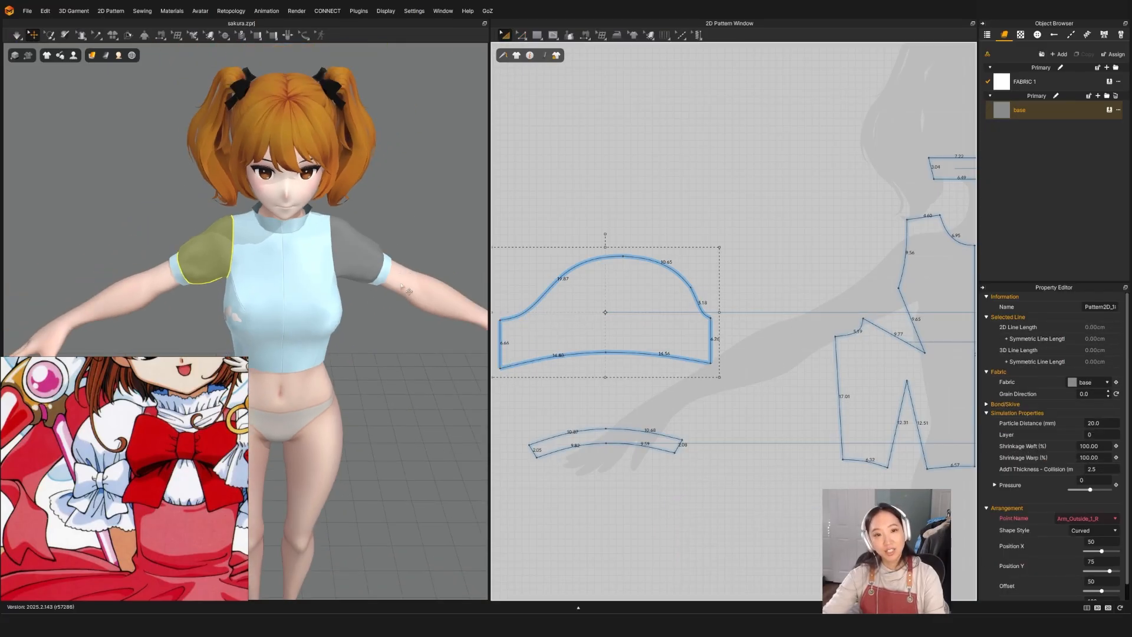
Temporarily freeze the sleeves while re-simulating the front bodice to clear the skin poking through.
scroll(407, 290, "down", 2)
right_click_drag(407, 290, 448, 276)
left_click(342, 235)
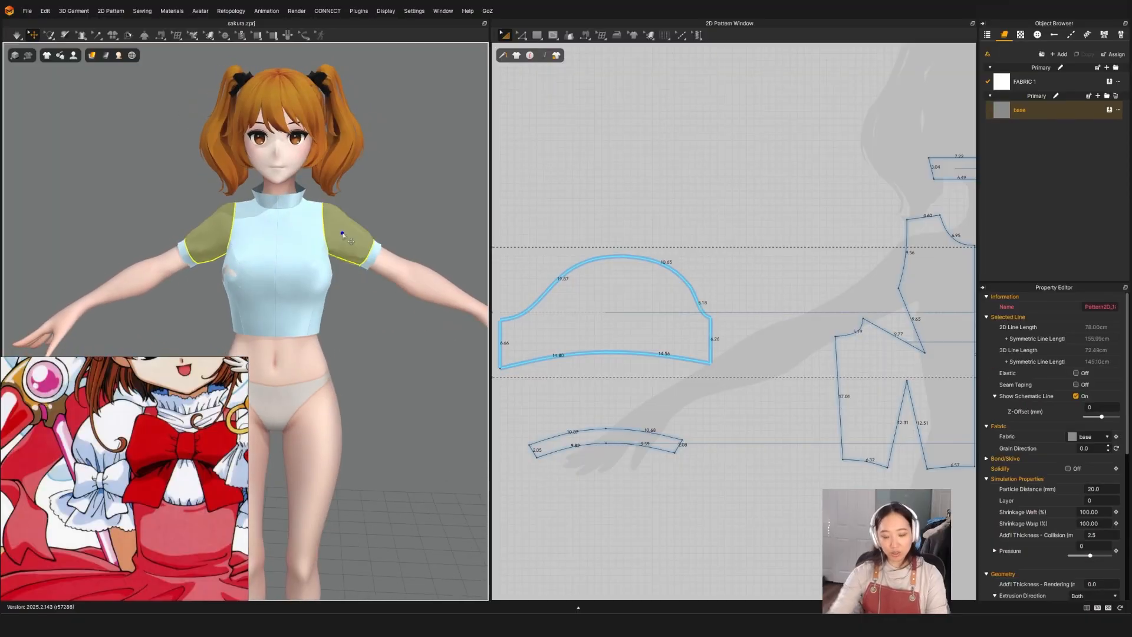
left_click(260, 261)
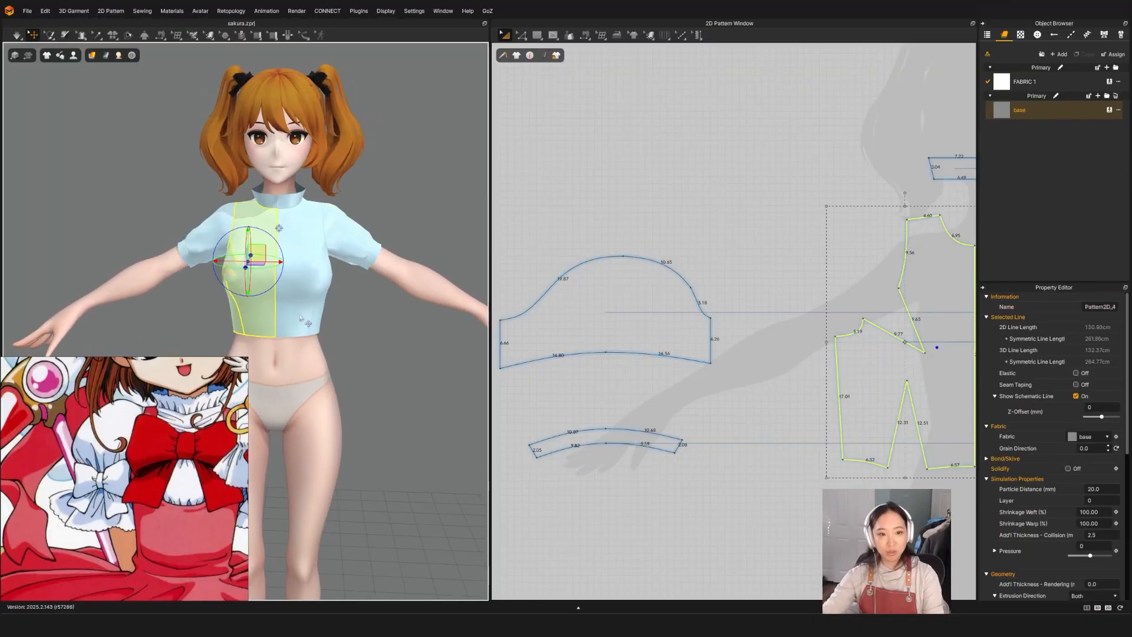
left_click(300, 317)
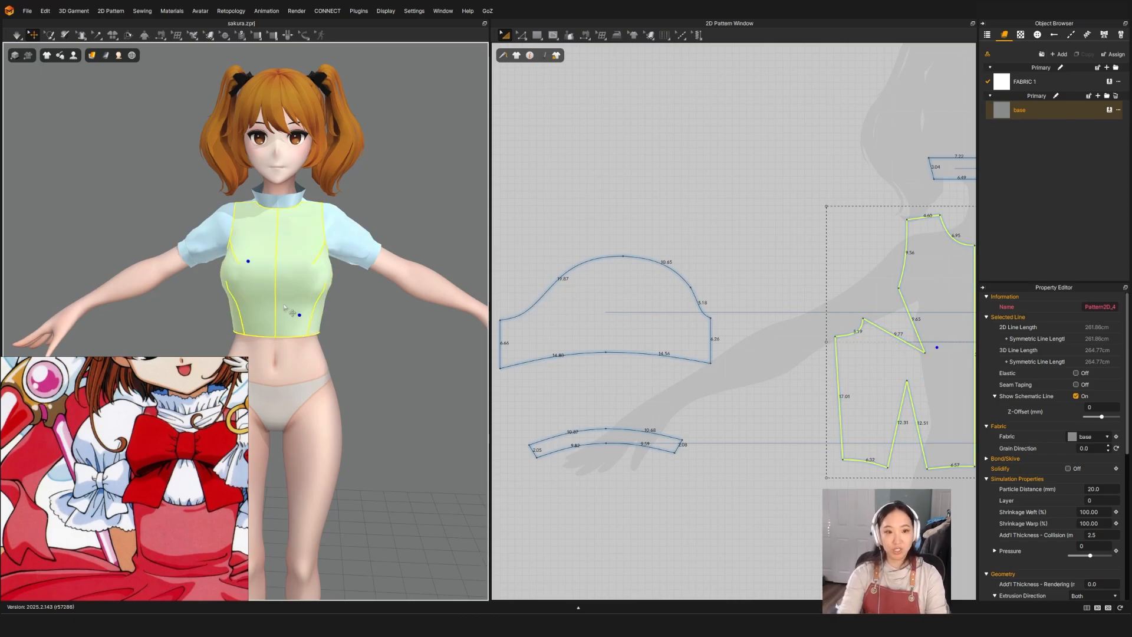
left_click(354, 252)
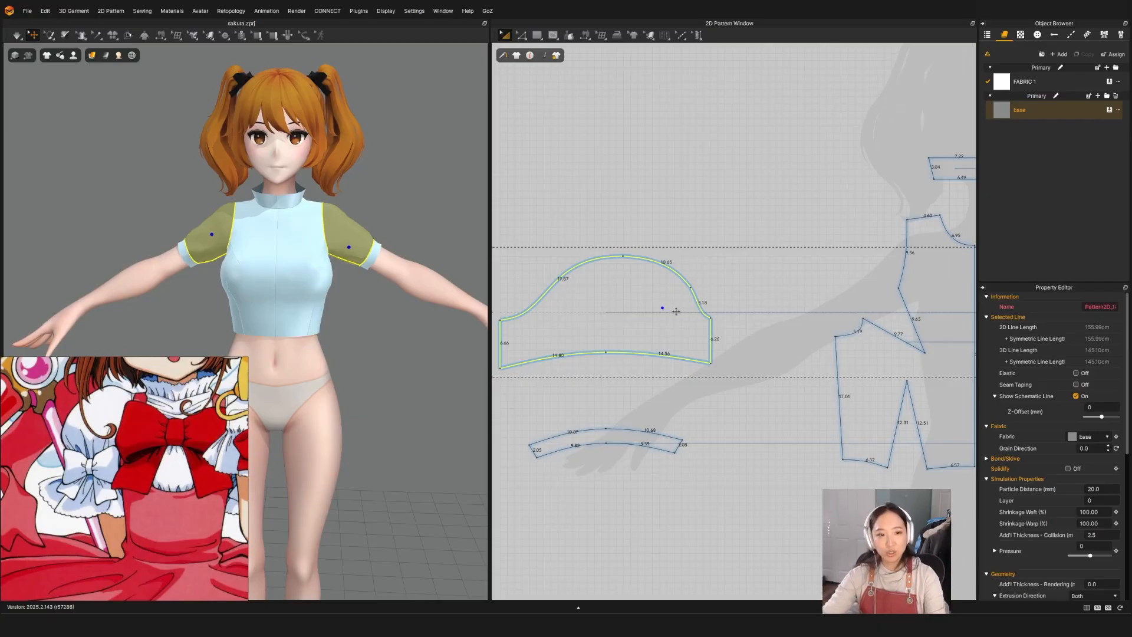
Strengthen both sleeve patterns and run the simulation.
middle_click_drag(593, 307, 617, 324)
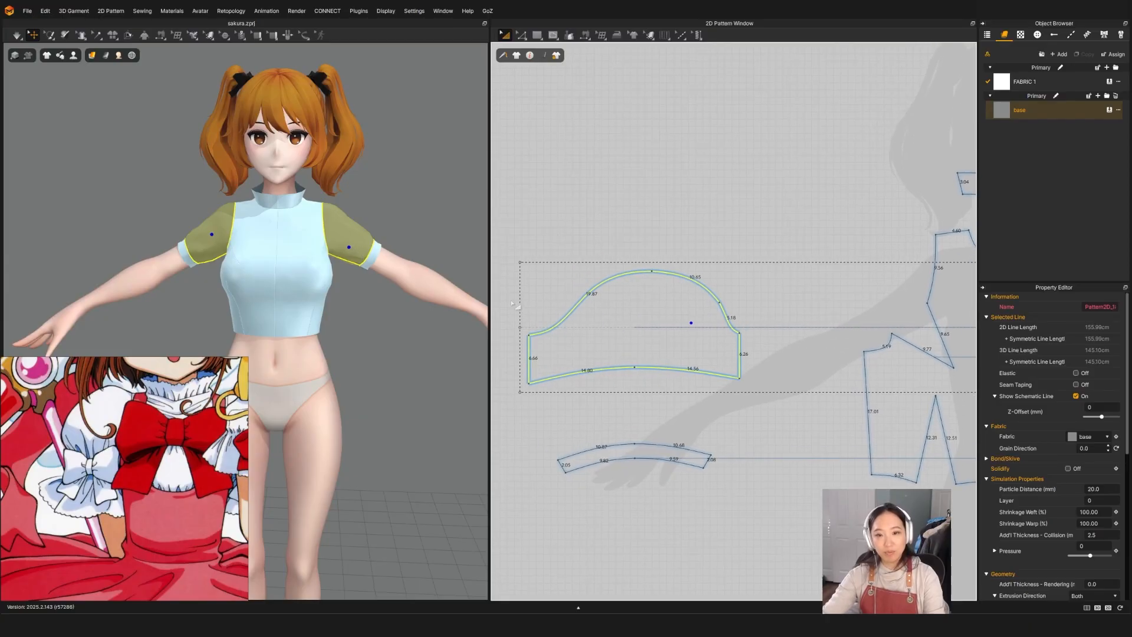
left_click(559, 405)
key("z")
key("a")
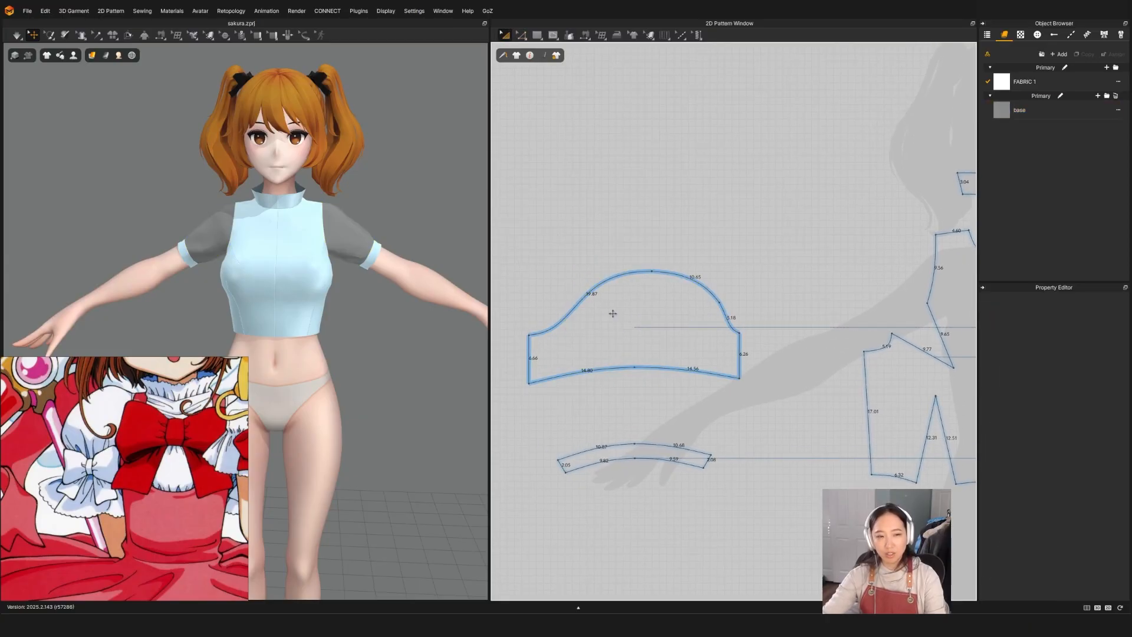
left_click(599, 320)
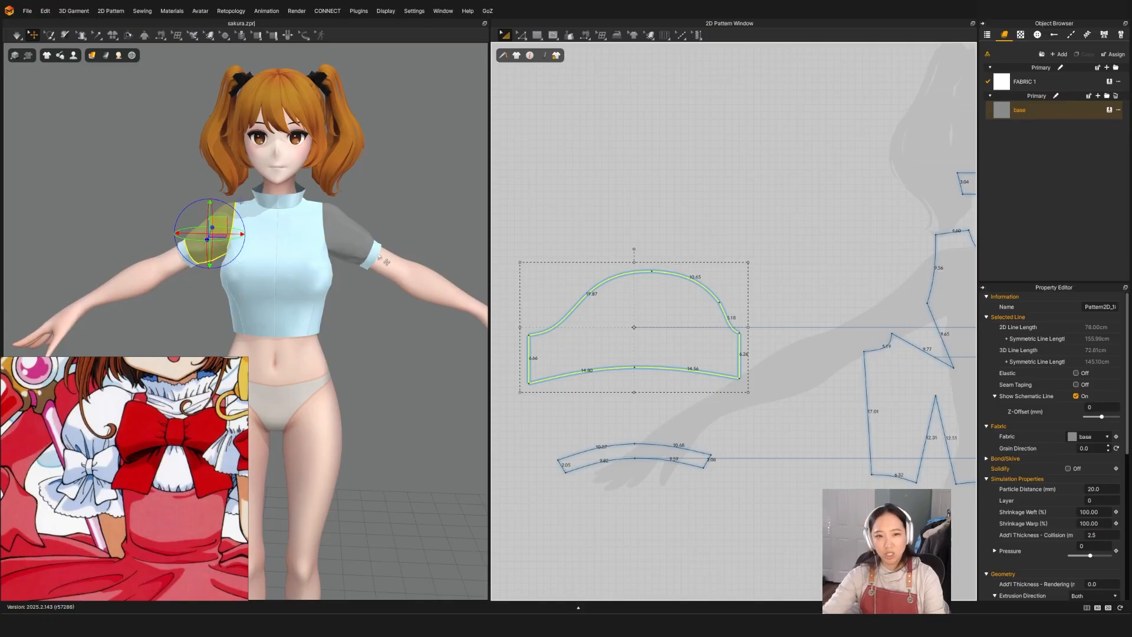
left_click(358, 247, "shift")
key("space")
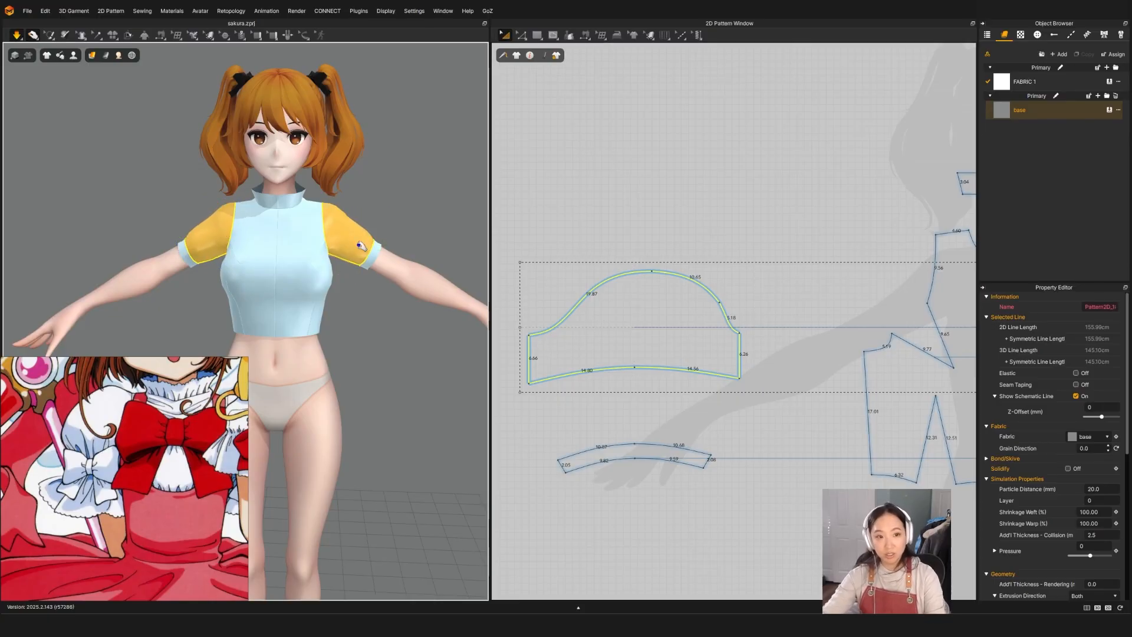
key("space")
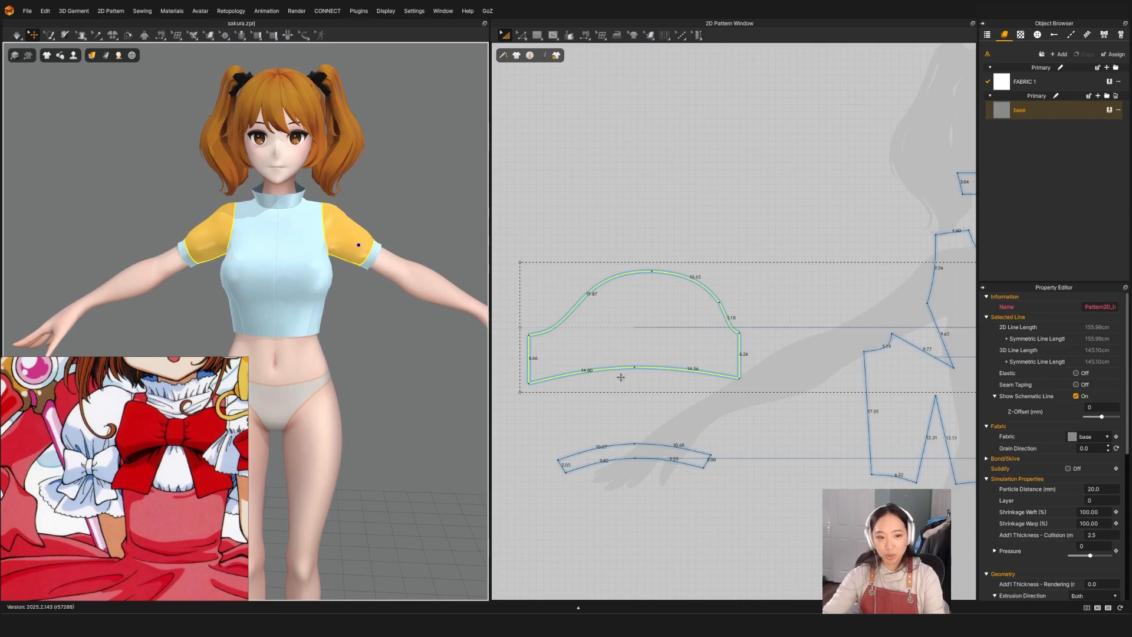
Try to widen the sleeve pattern horizontally about its center, keeping its height.
middle_click_drag(627, 387, 669, 391)
key("z")
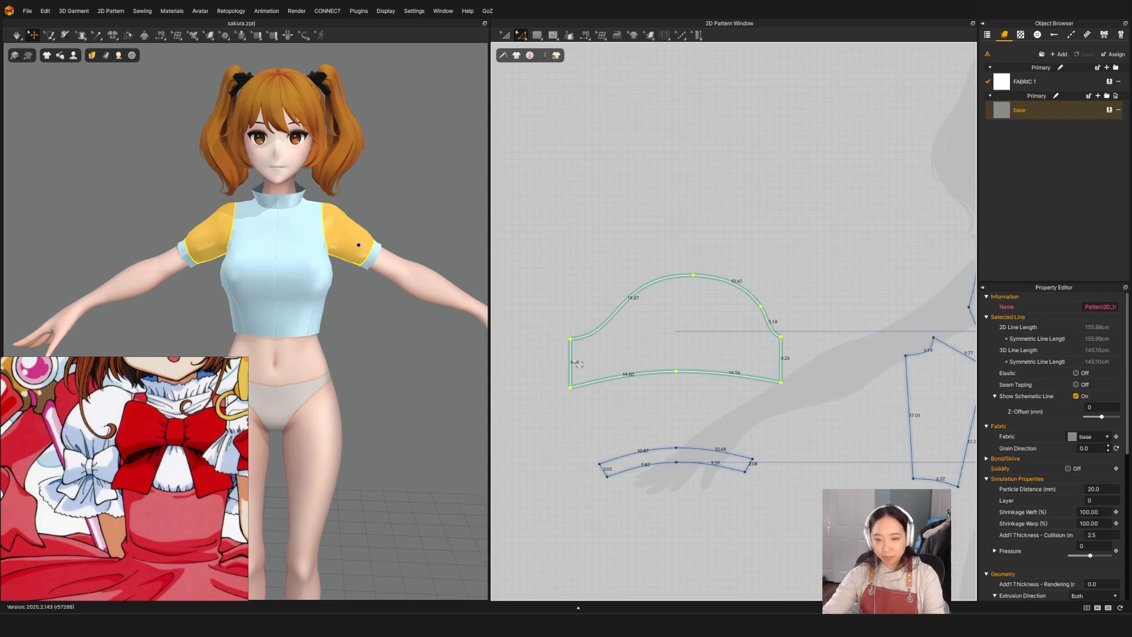
key("a")
left_click(682, 338)
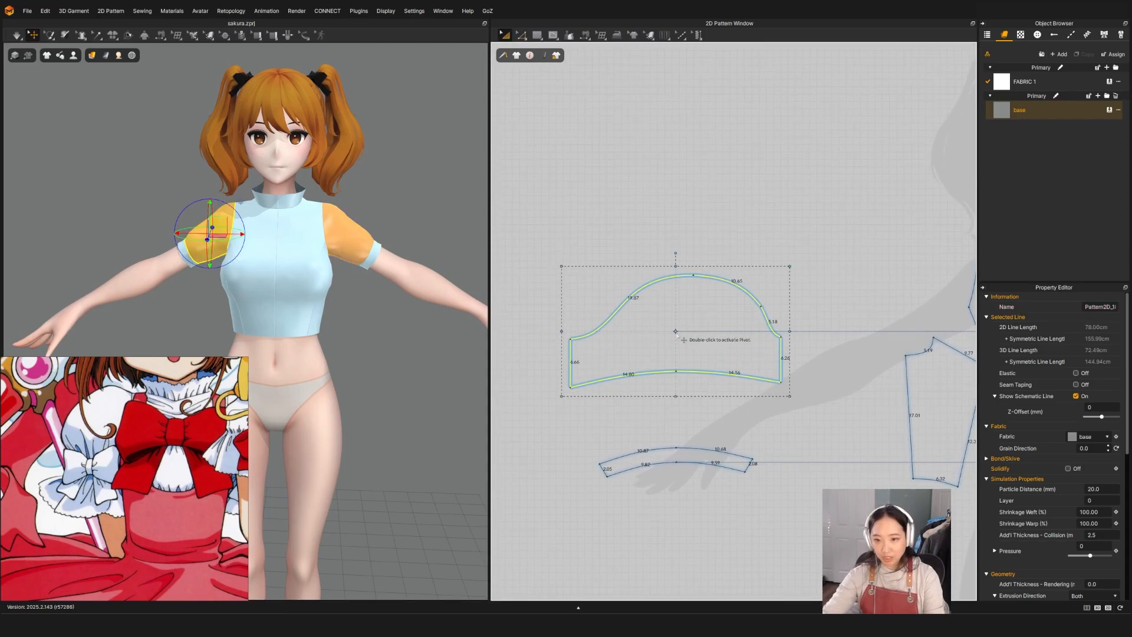
left_click_drag(789, 331, 818, 332)
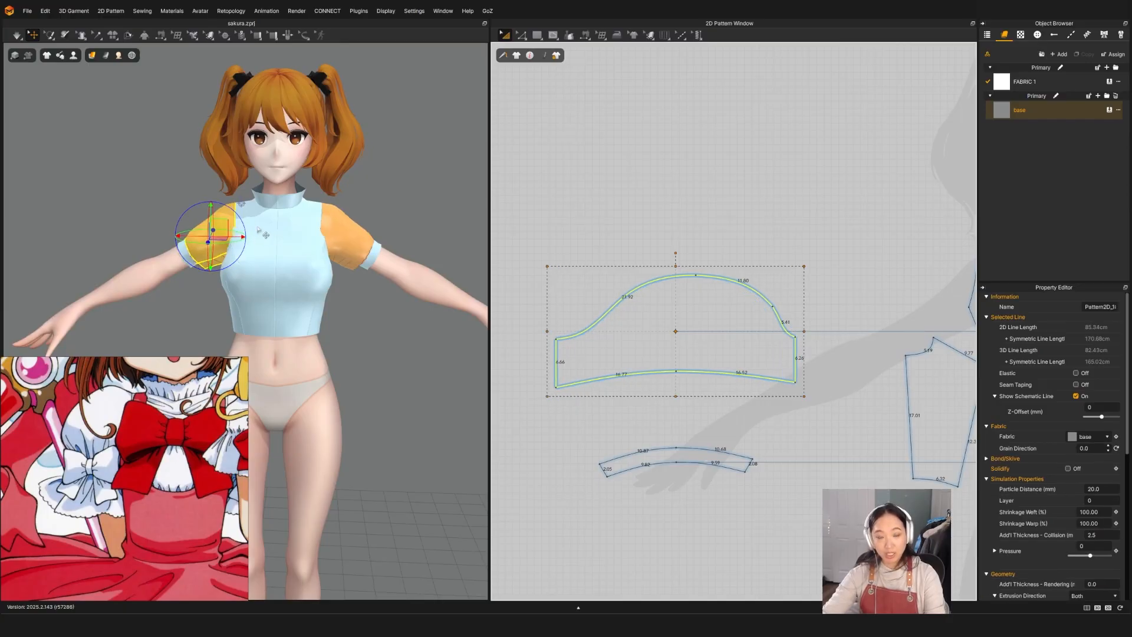
key("q")
key("w")
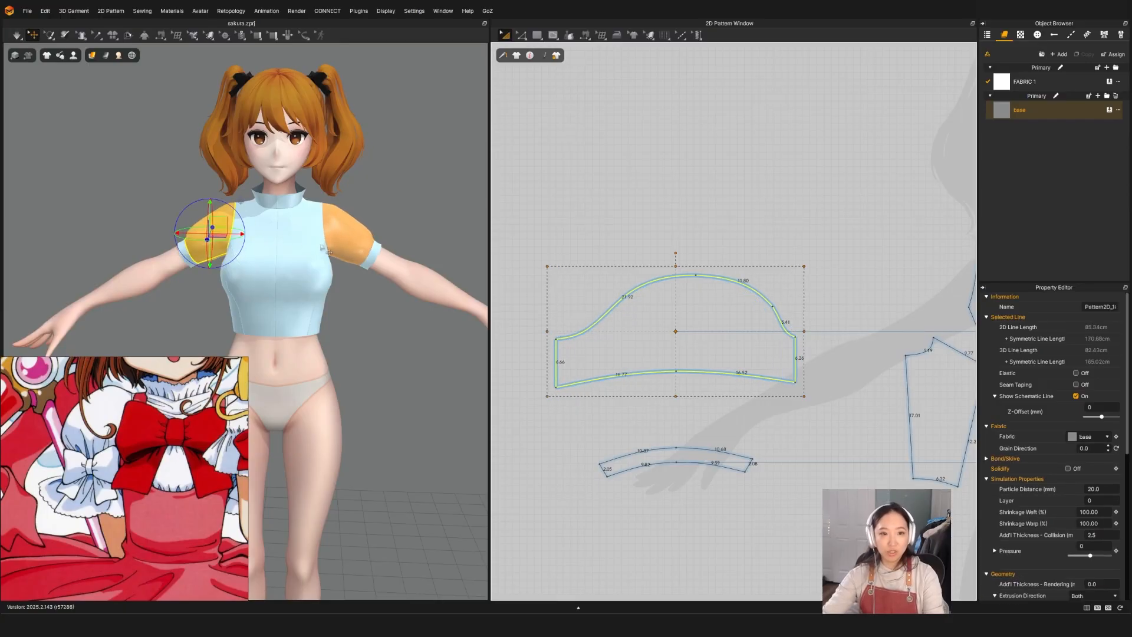
right_click_drag(361, 253, 254, 262)
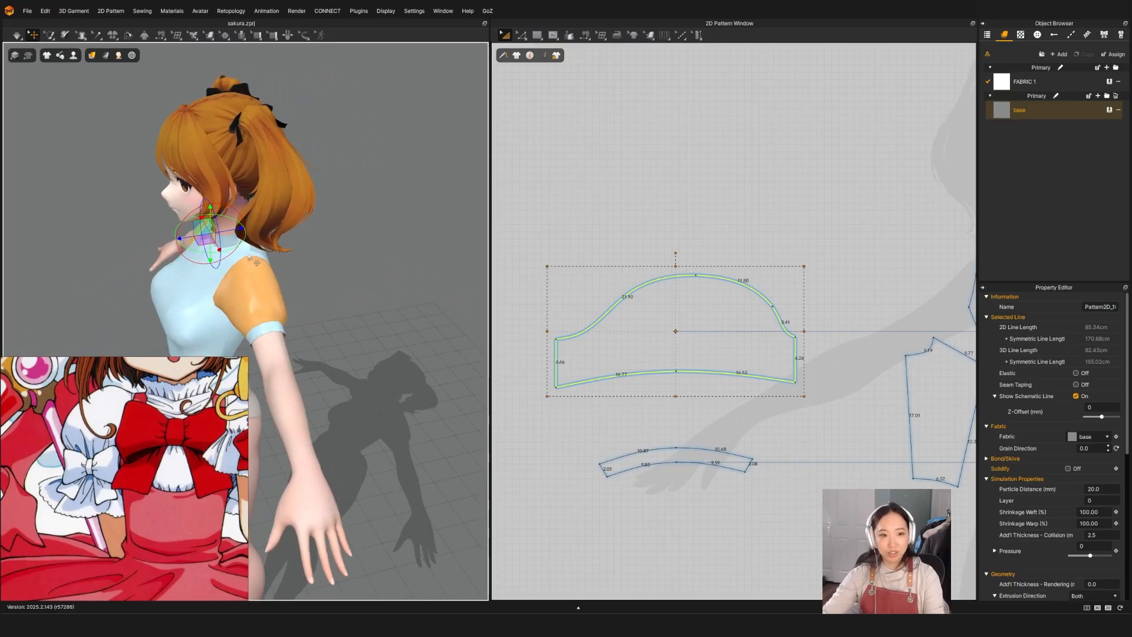
key("ctrl+z")
key("ctrl+z")
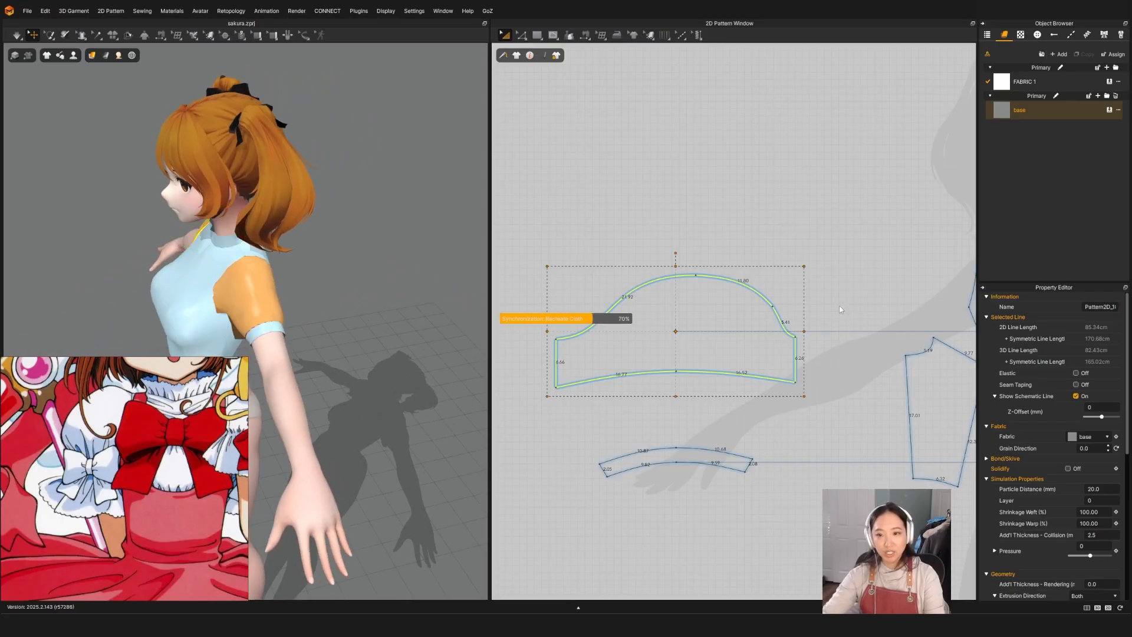
Freeze both sleeve patterns in their current shape on the avatar.
right_click_drag(178, 309, 305, 232)
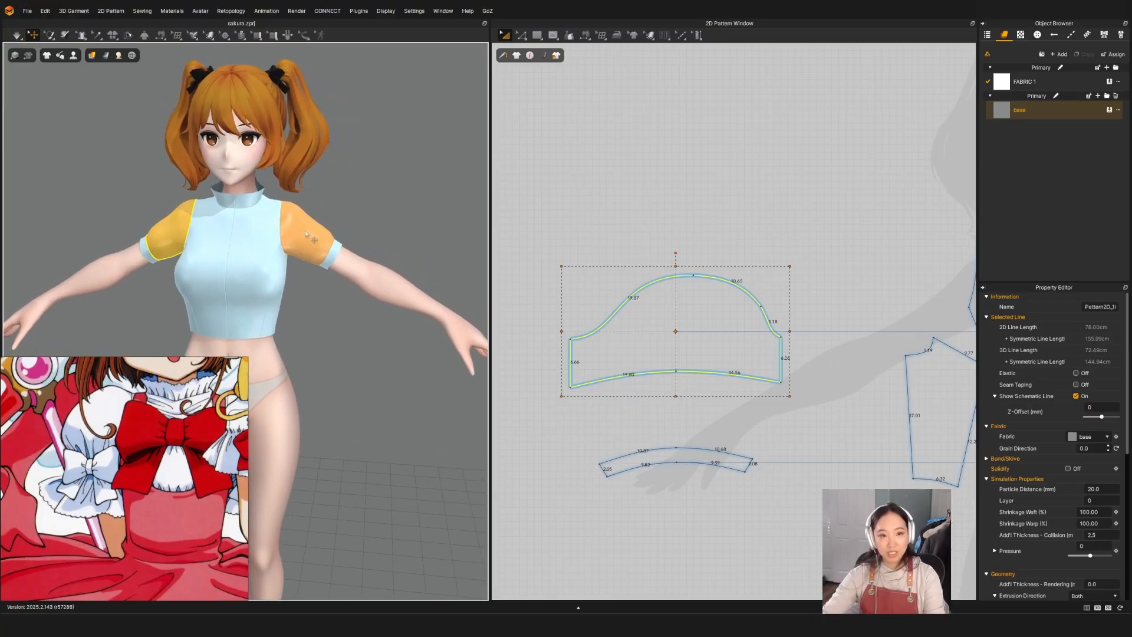
left_click(306, 232)
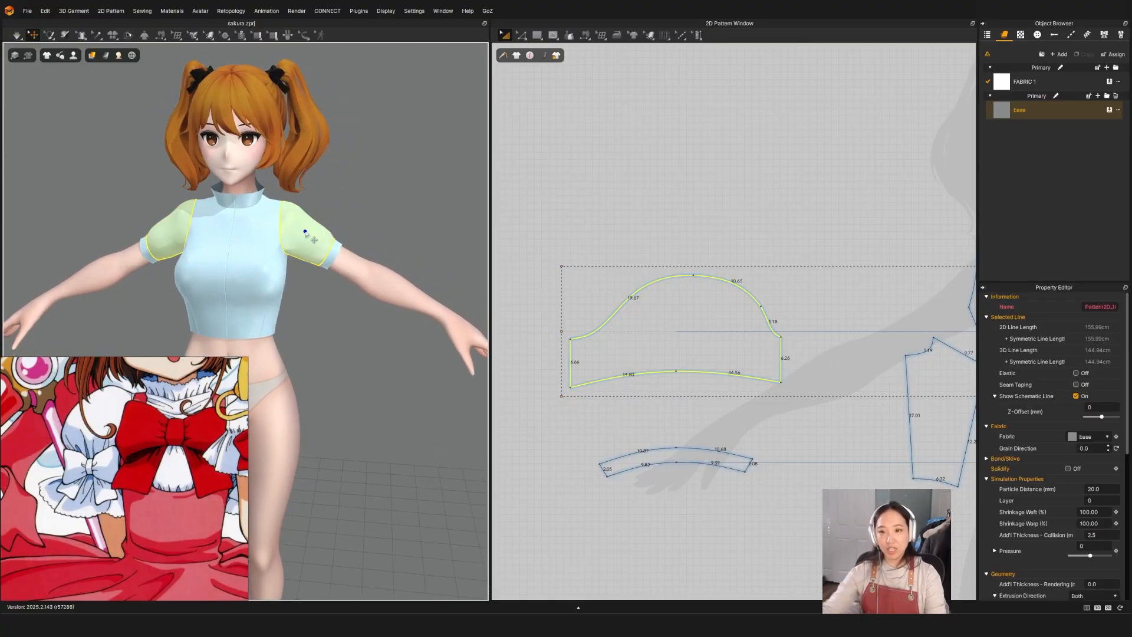
scroll(578, 303, "down", 5)
key("b")
scroll(585, 317, "up", 1)
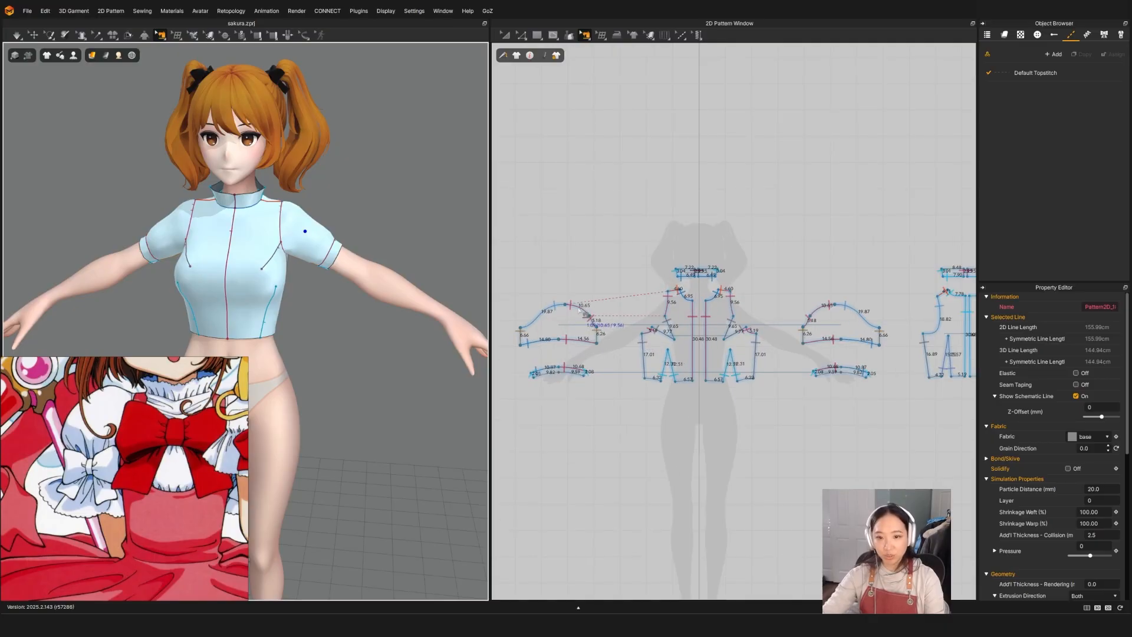
scroll(585, 317, "up", 3)
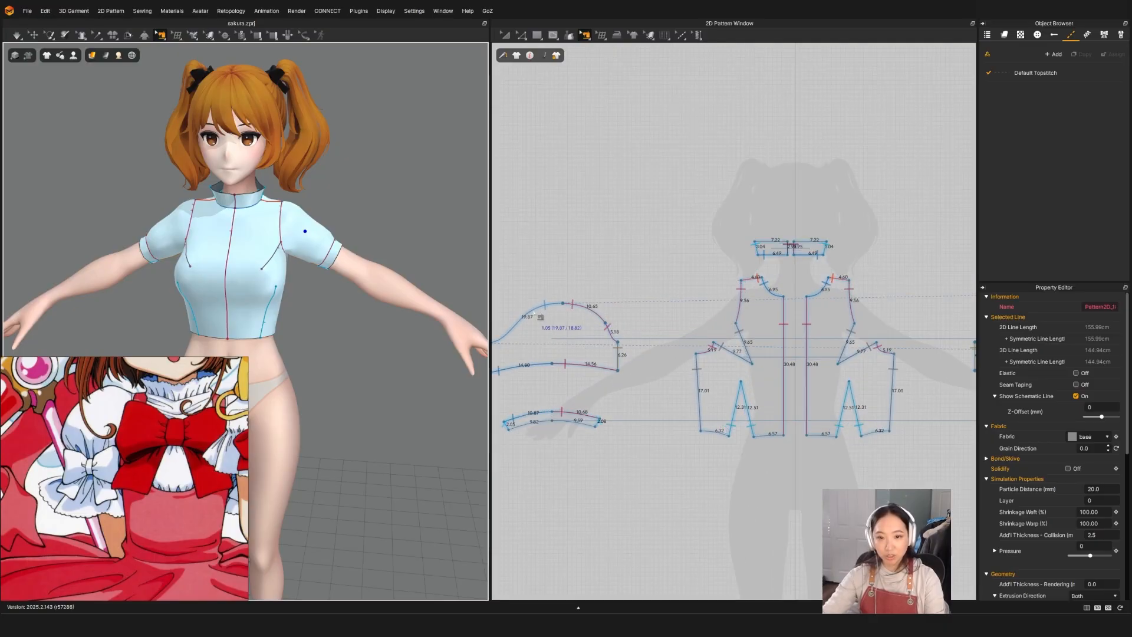
Create Layer Clone (Over) copies of both sleeves and place them directly above the originals in the 2D layout.
key("a")
left_click(564, 336)
scroll(564, 338, "down", 3)
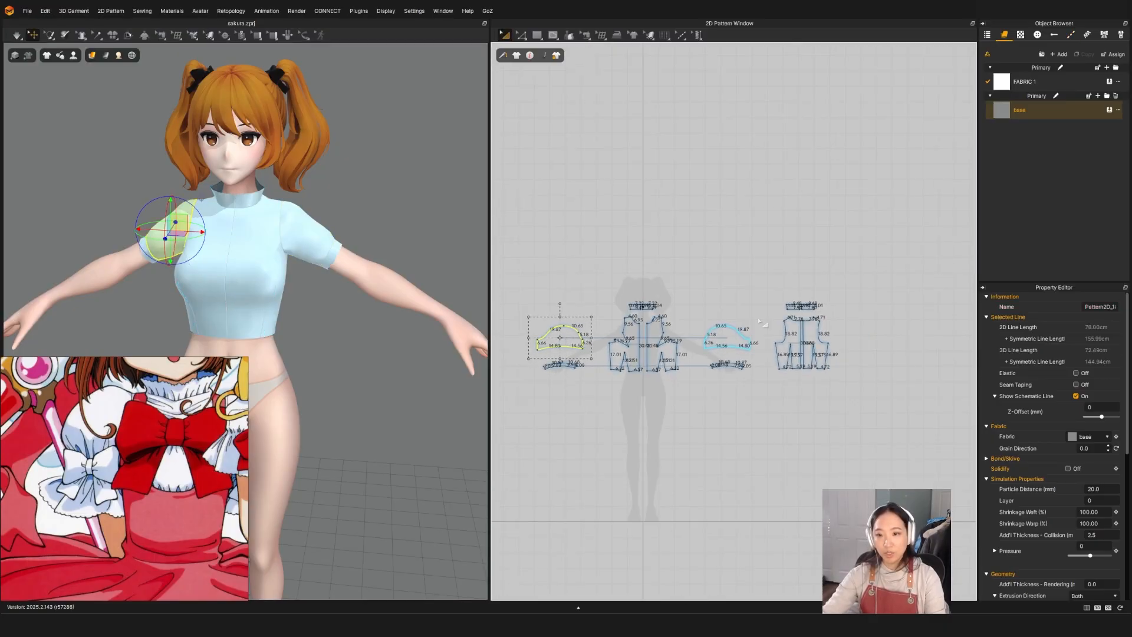
left_click(723, 345, "shift")
right_click(731, 345)
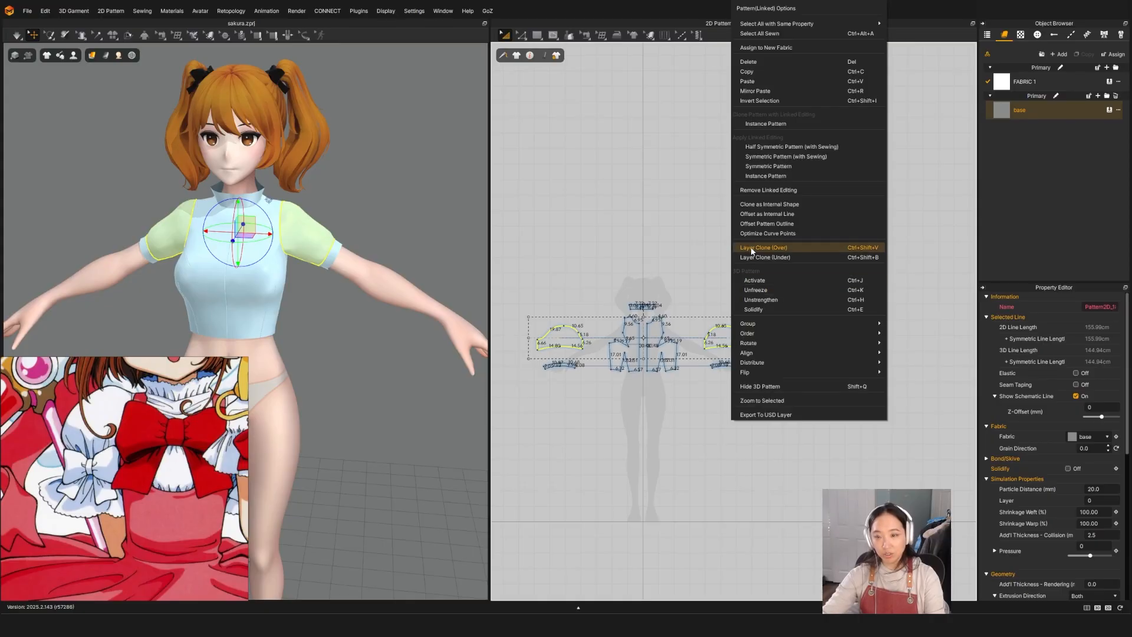
left_click(754, 247)
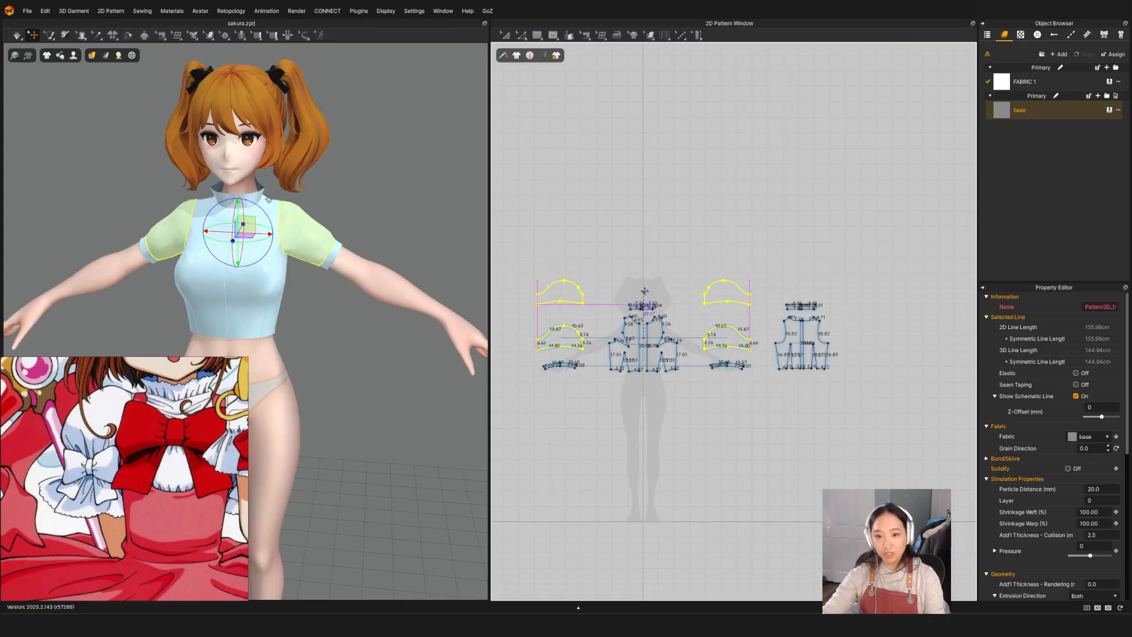
left_click(644, 291)
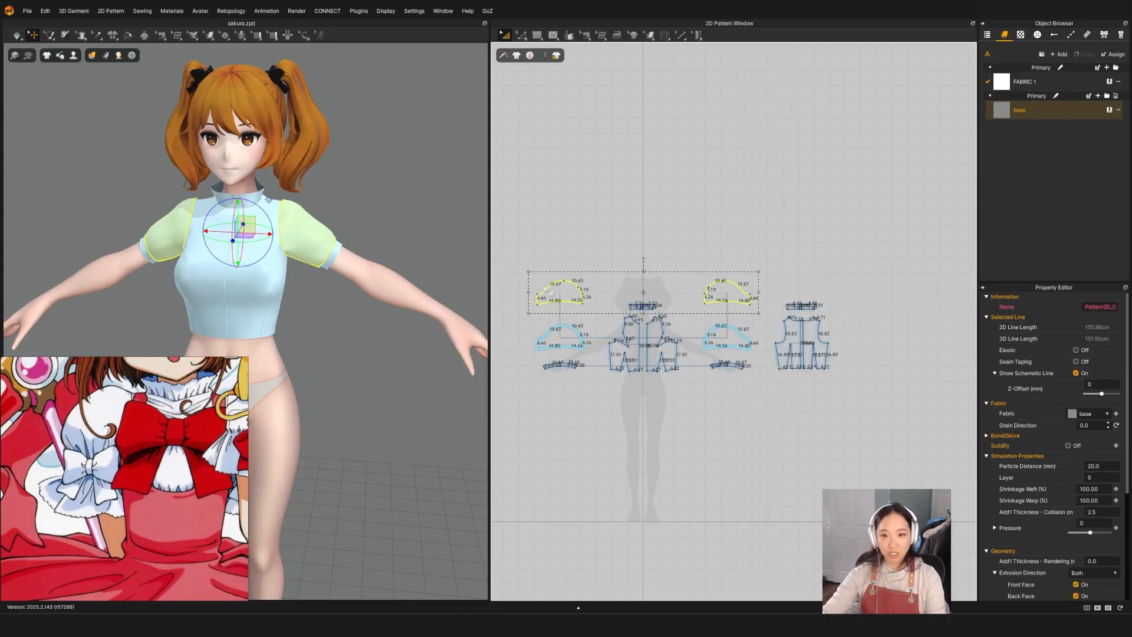
Remove the linked editing from the two cloned sleeves so they are independent of the original sleeves.
right_click(546, 288)
left_click(580, 282)
left_click(575, 284)
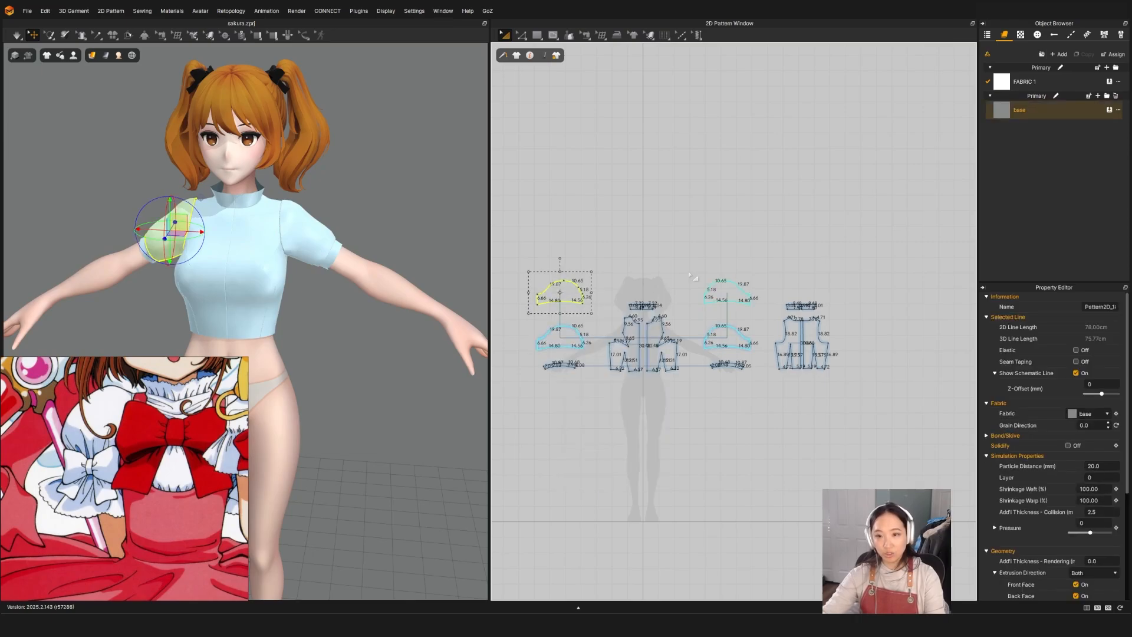
left_click(744, 283, "shift")
right_click(729, 288)
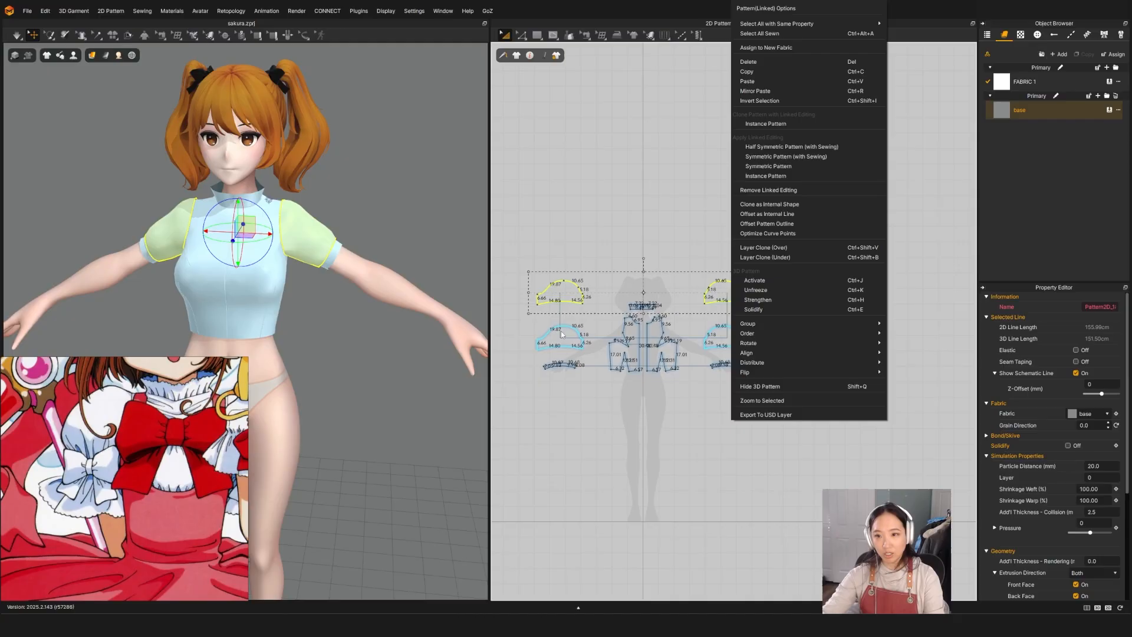
left_click(788, 190)
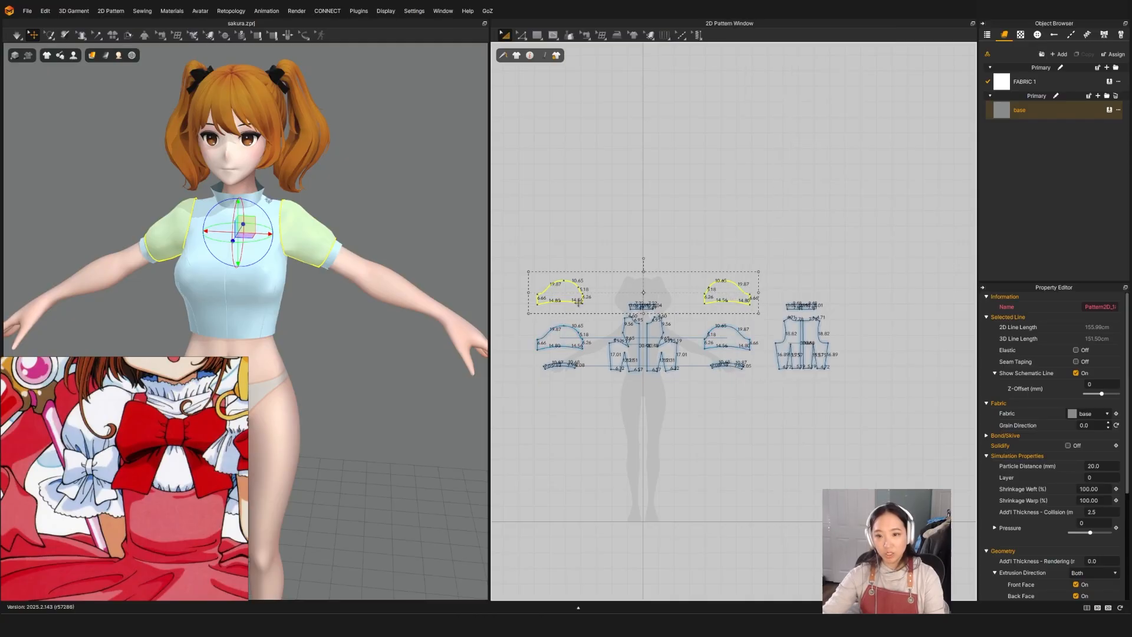
Link the two cloned sleeves as a Symmetric Pattern (with Sewing) and move them further above the original sleeves in the 2D layout.
right_click(712, 289)
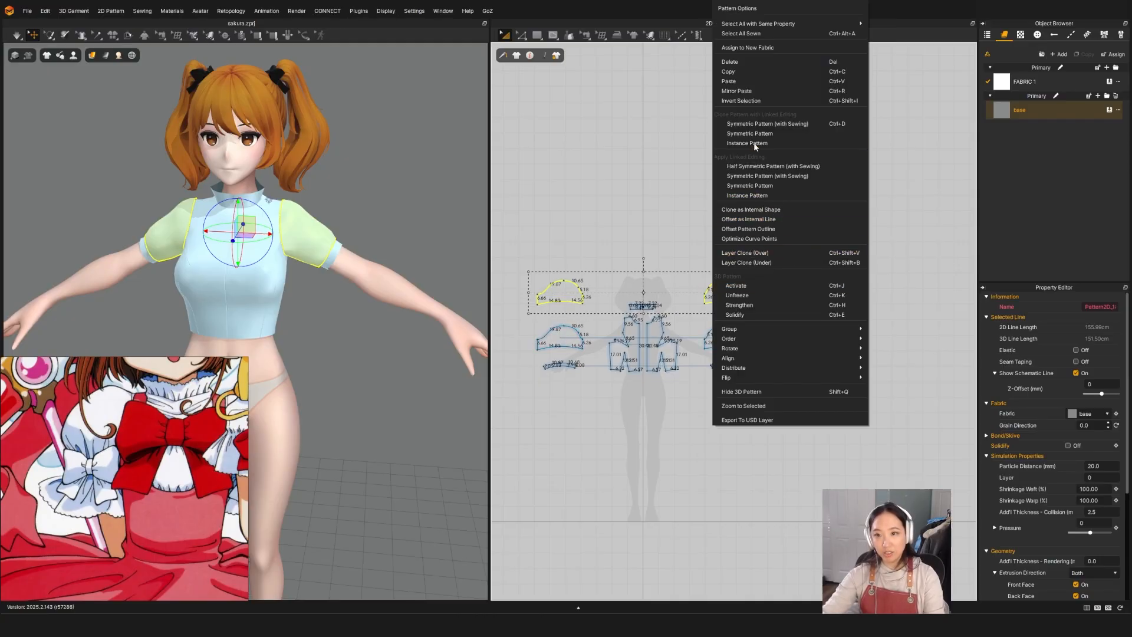
left_click(751, 176)
left_click(560, 295)
left_click(722, 289, "shift")
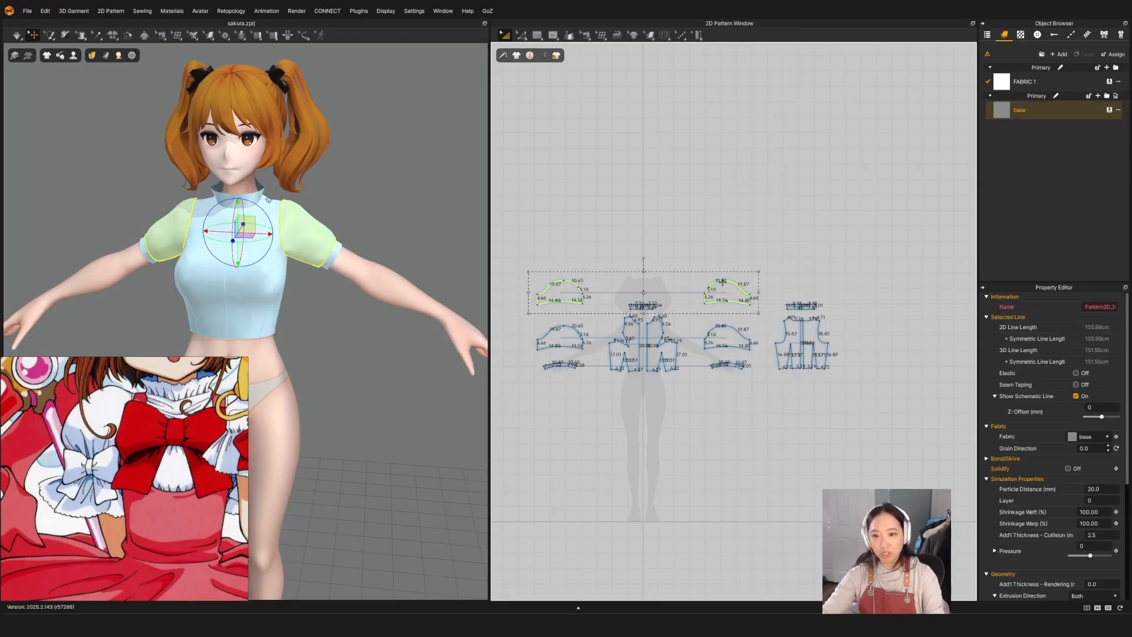
left_click_drag(724, 281, 725, 240)
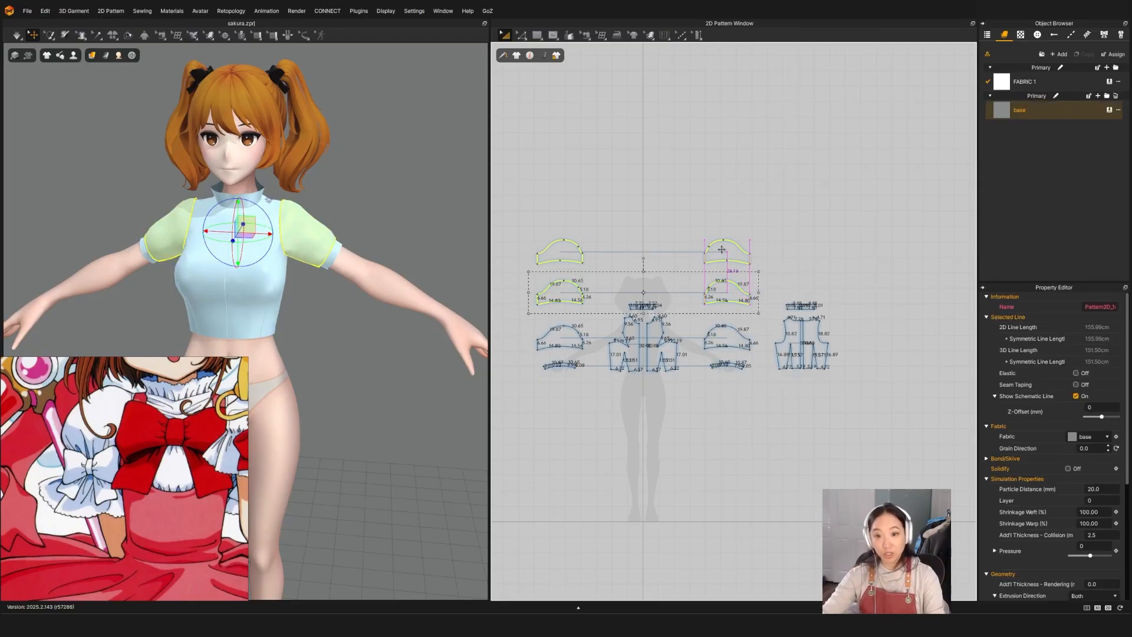
left_click(557, 337)
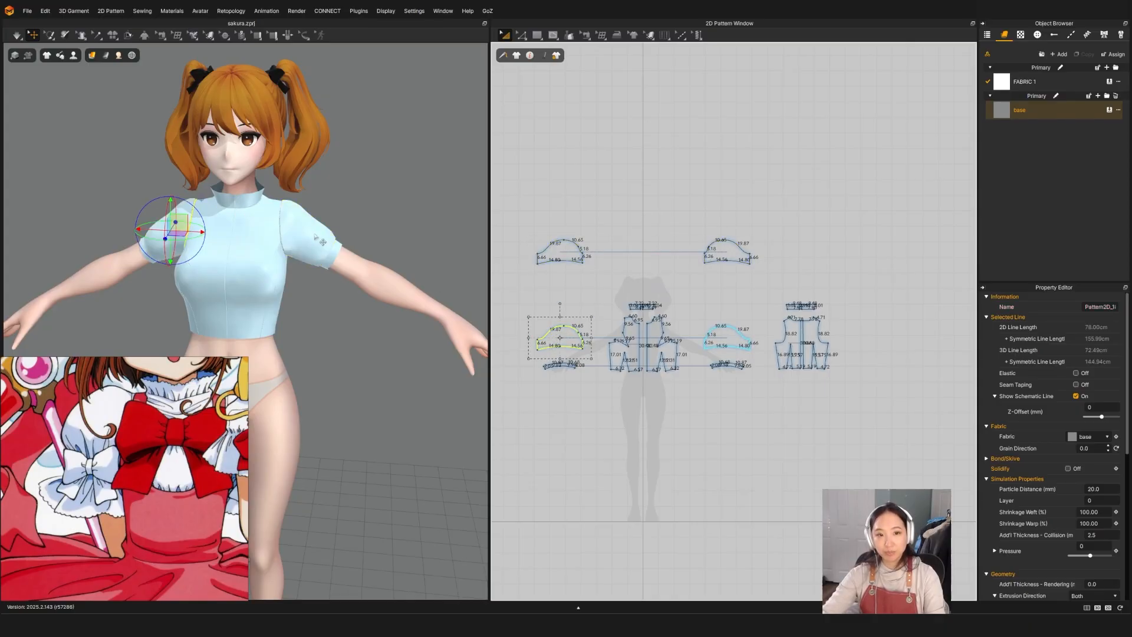
Deactivate both cloned outer sleeves together with their sewing.
left_click(302, 227)
left_click(166, 239, "shift")
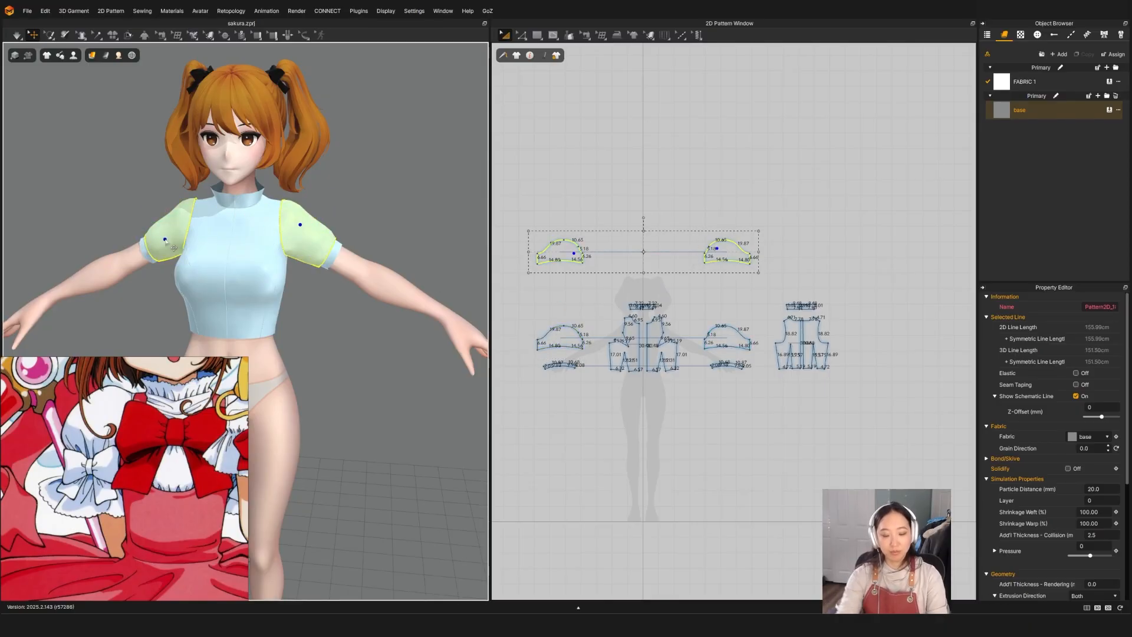
right_click(166, 239)
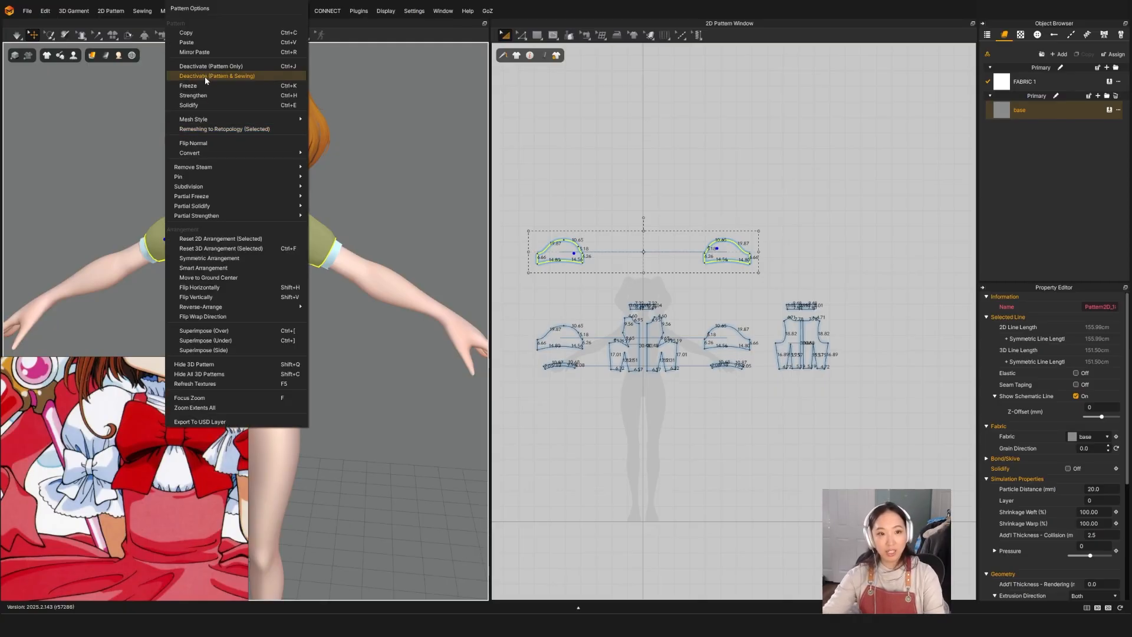
left_click(204, 77)
Freeze both original sleeves on the avatar so they hold their shape beneath the clones.
left_click(303, 227)
left_click(174, 244, "shift")
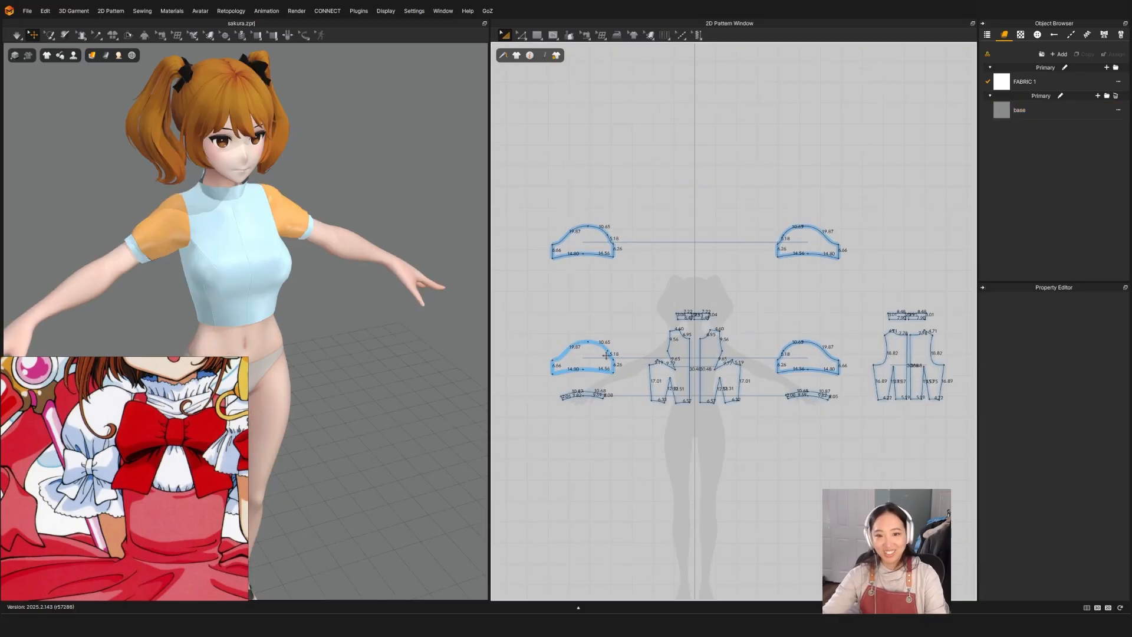
left_click(606, 355)
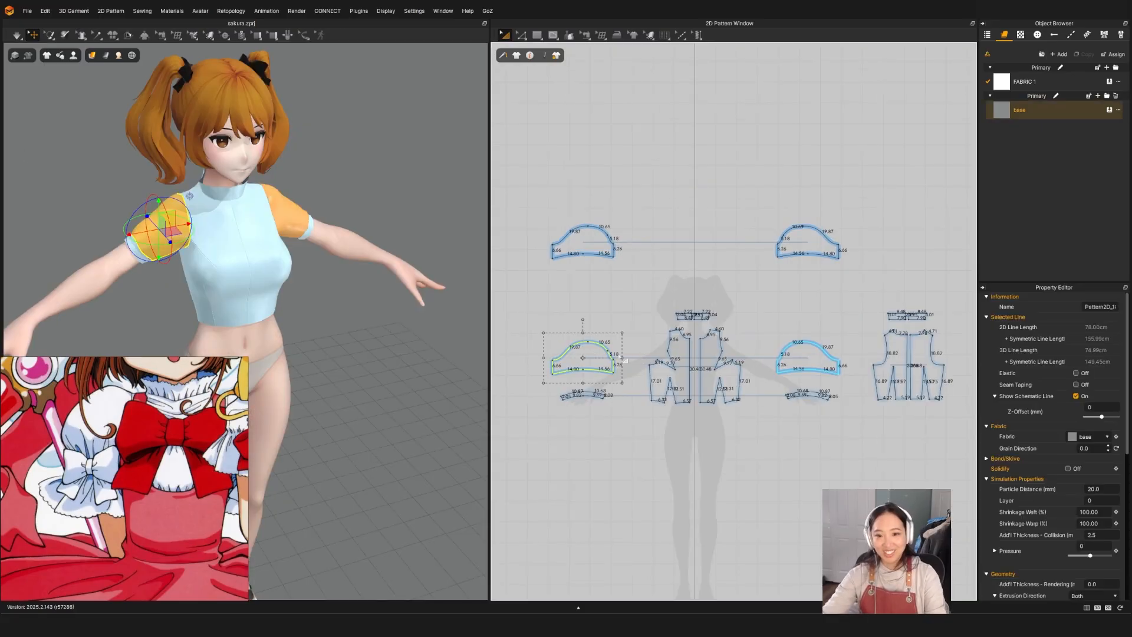
left_click(821, 350, "shift")
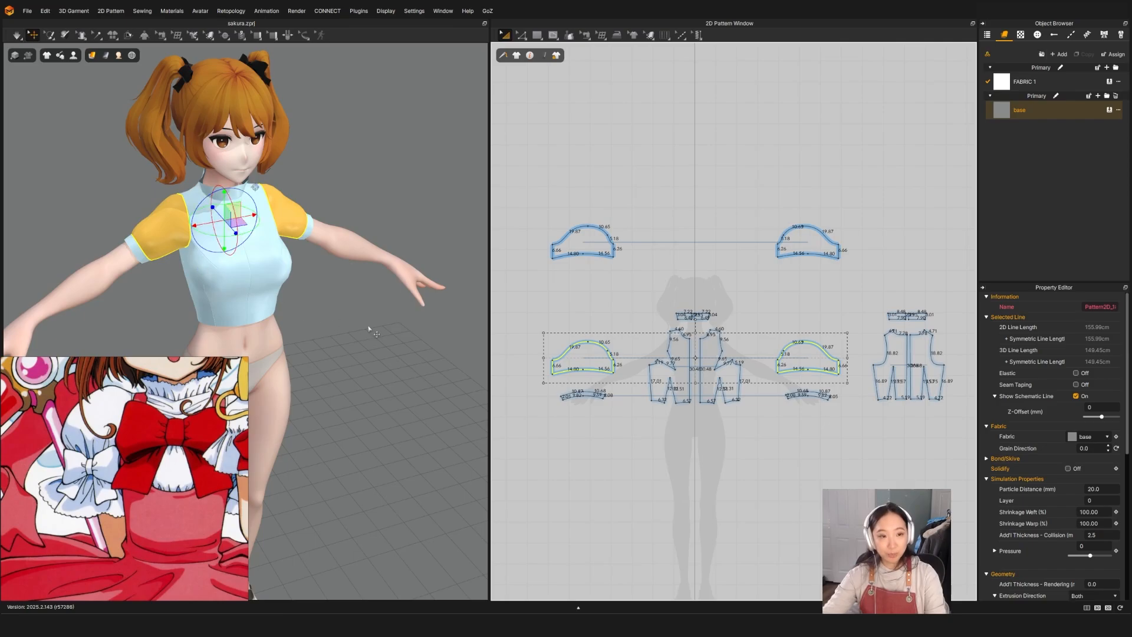
right_click_drag(369, 330, 328, 313)
mouse_move(322, 313)
middle_mouse_down()
mouse_move(344, 250)
mouse_move(334, 281)
mouse_move(342, 308)
middle_mouse_up()
key("ctrl+k")
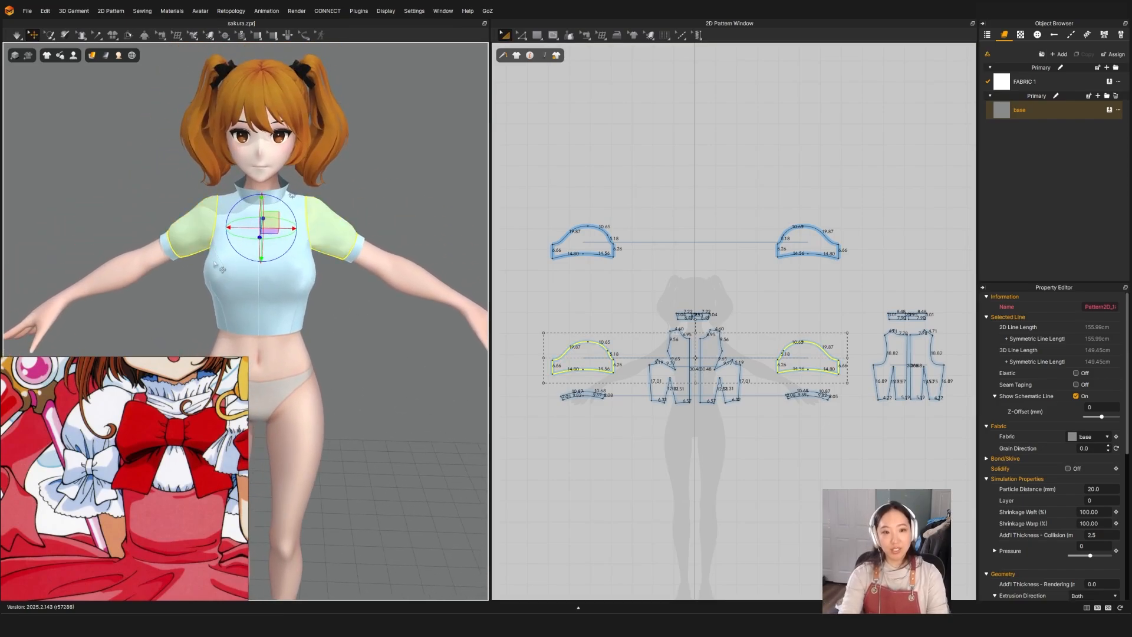
left_click(245, 311)
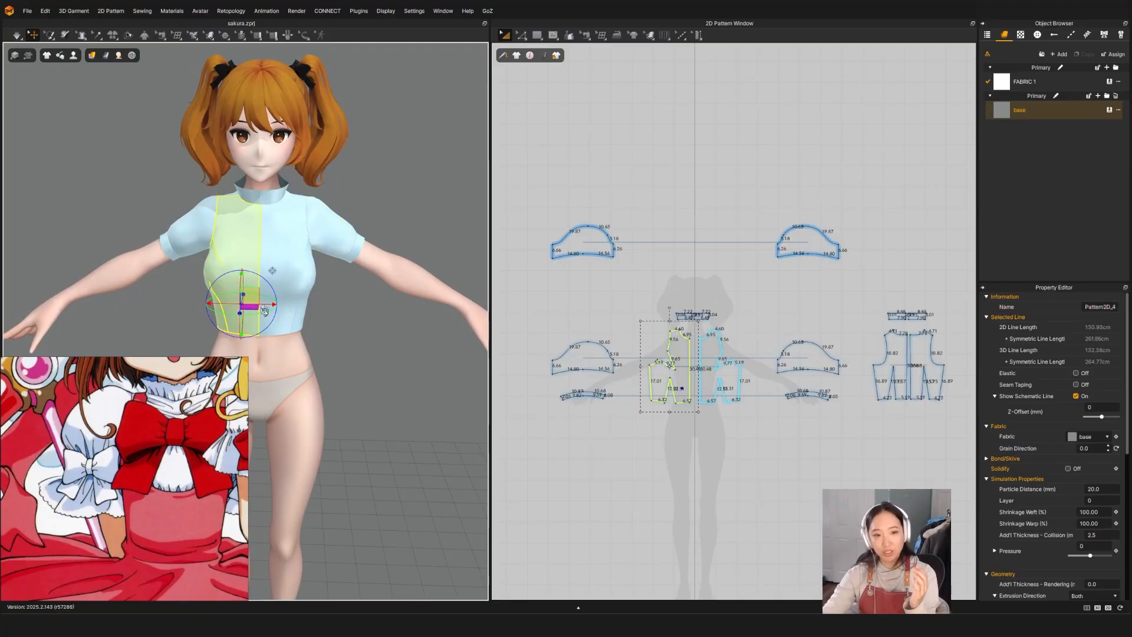
left_click(295, 286)
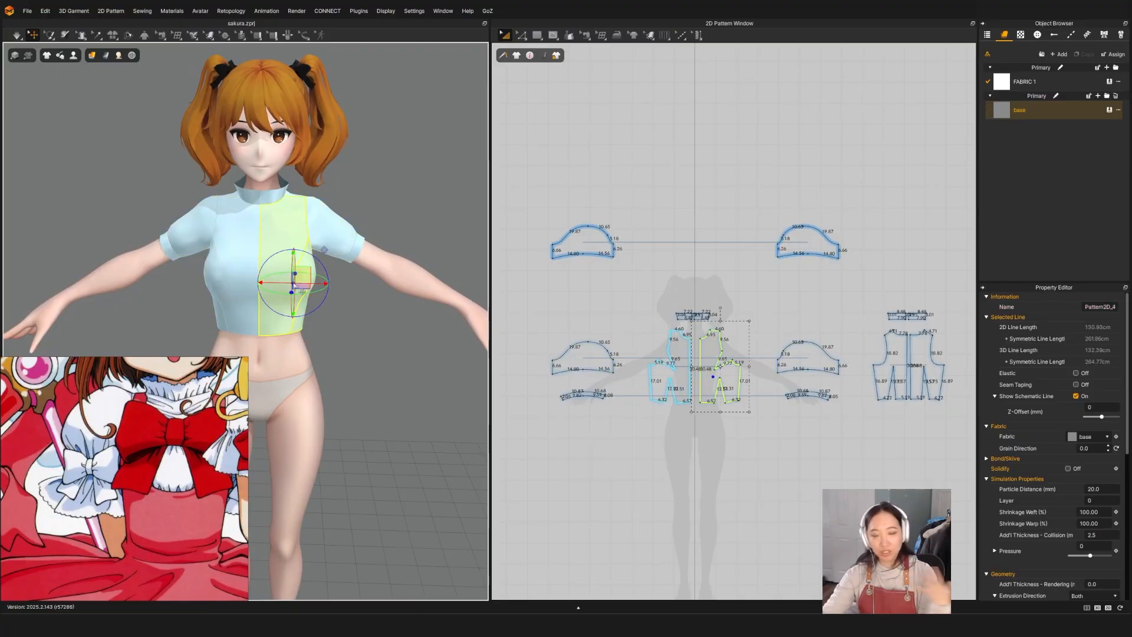
left_click(191, 242)
left_click(329, 244, "shift")
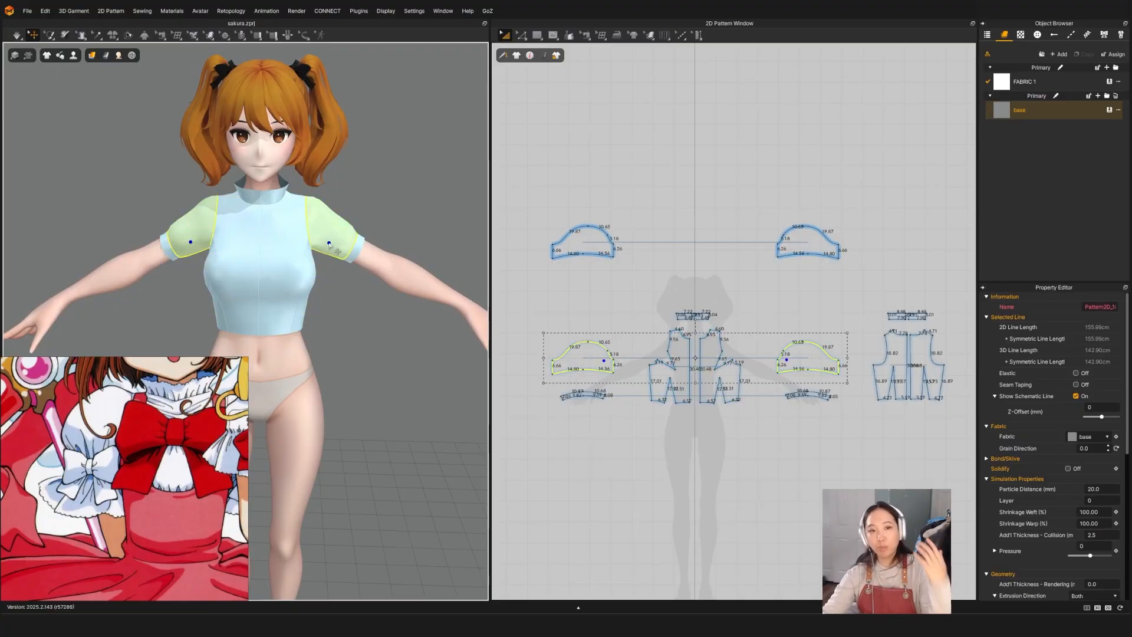
Widen the cloned outer sleeve about its center to about 36 cm along the lower edge, keeping its height, and simulate it.
left_click(575, 240)
left_click(795, 243, "shift")
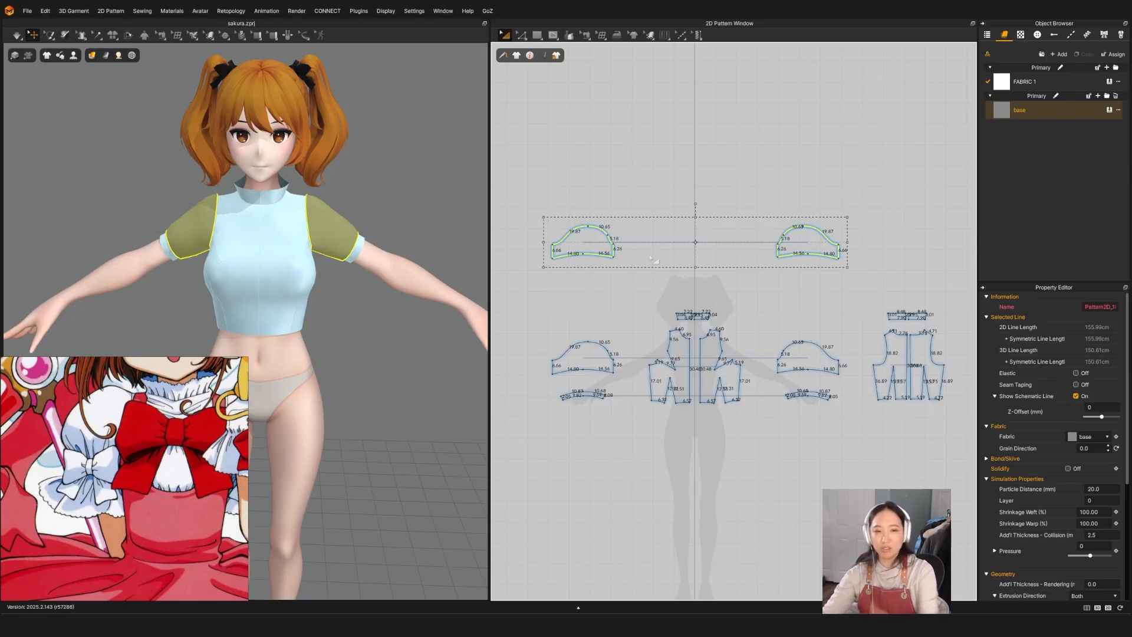
left_click(585, 244)
scroll(619, 295, "up", 4)
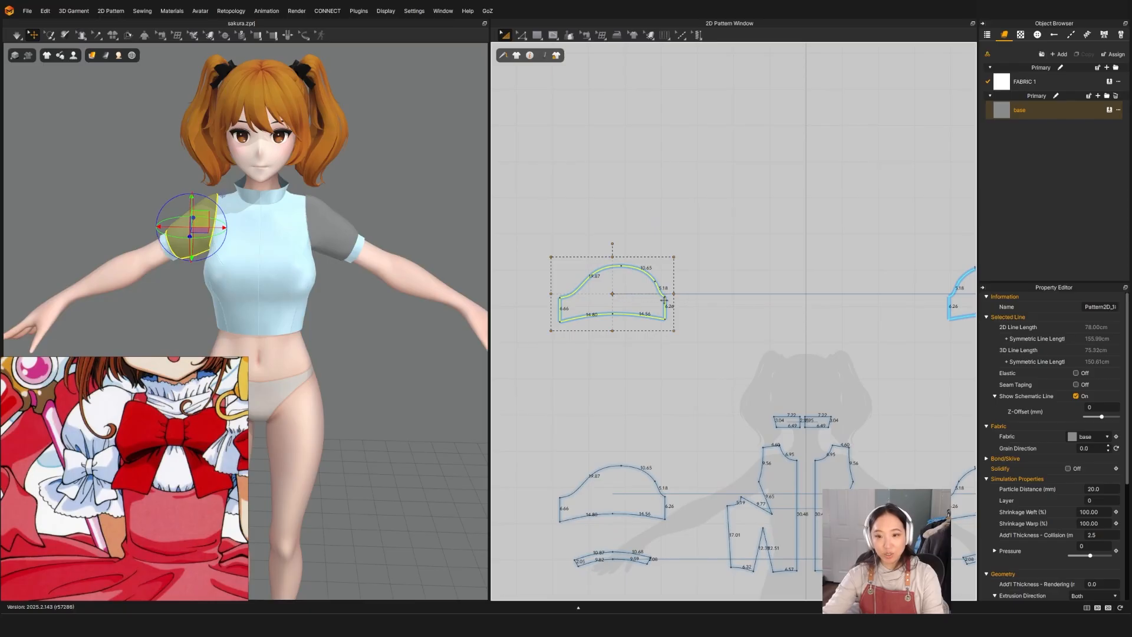
left_click_drag(674, 293, 698, 298)
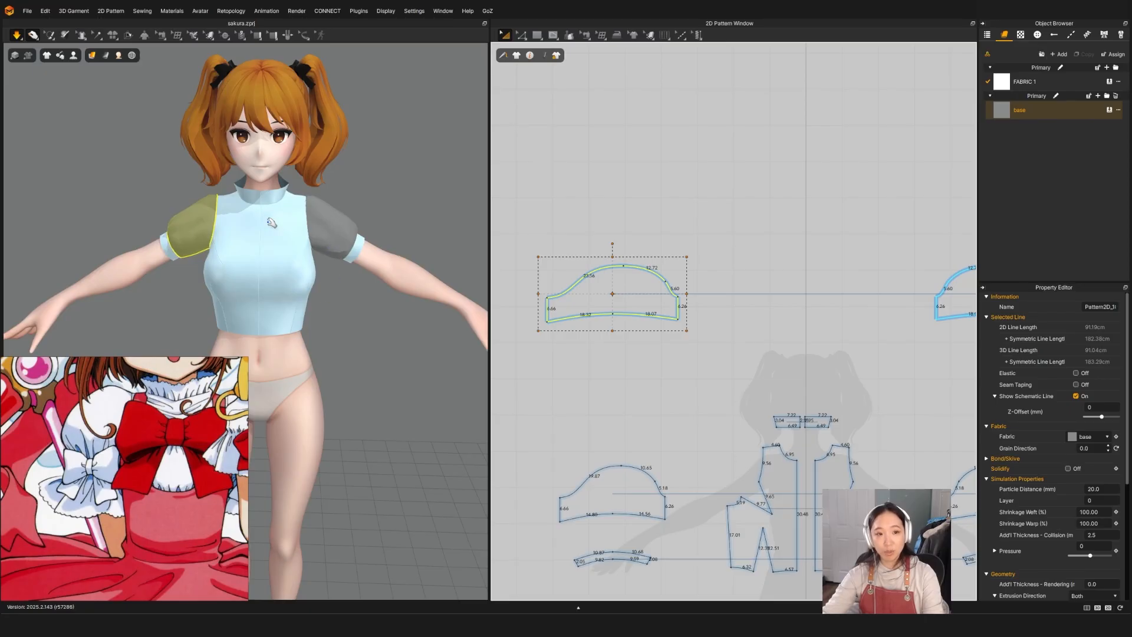
key("w")
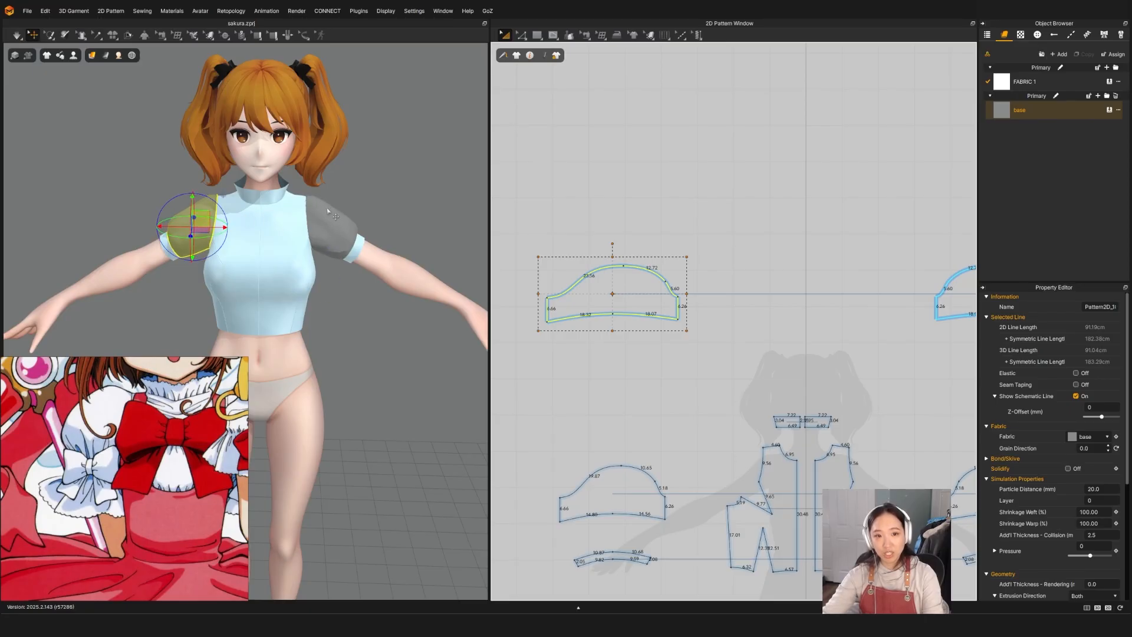
Widen the outer sleeve further about its center to about 43 cm along the lower edge and simulate until it puffs like the reference.
mouse_move(112, 408)
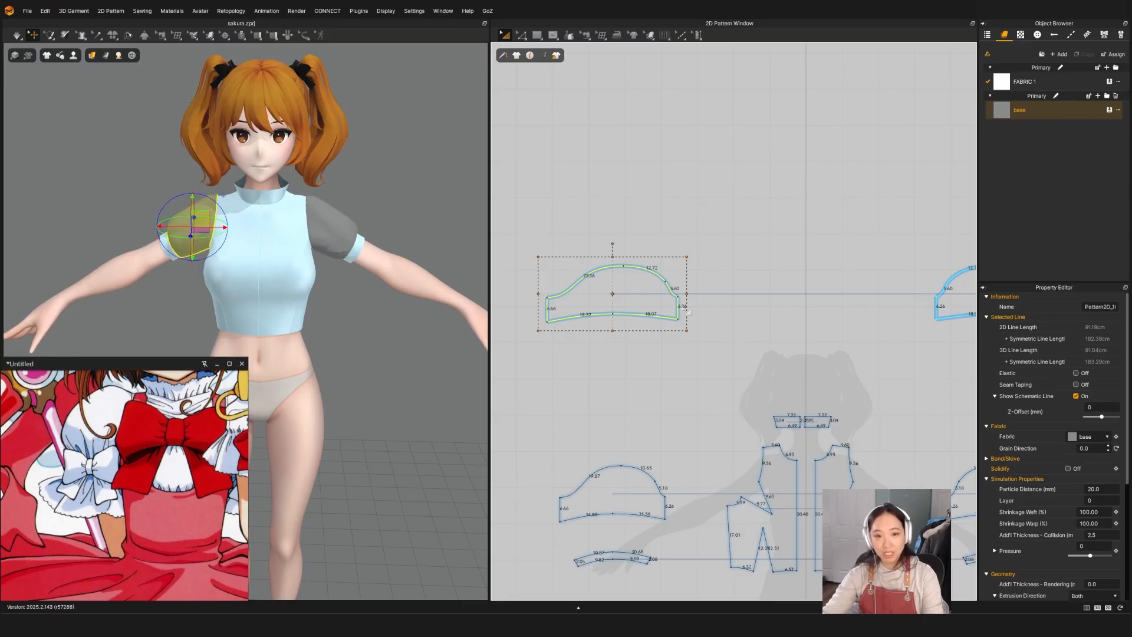
left_click_drag(687, 293, 695, 293)
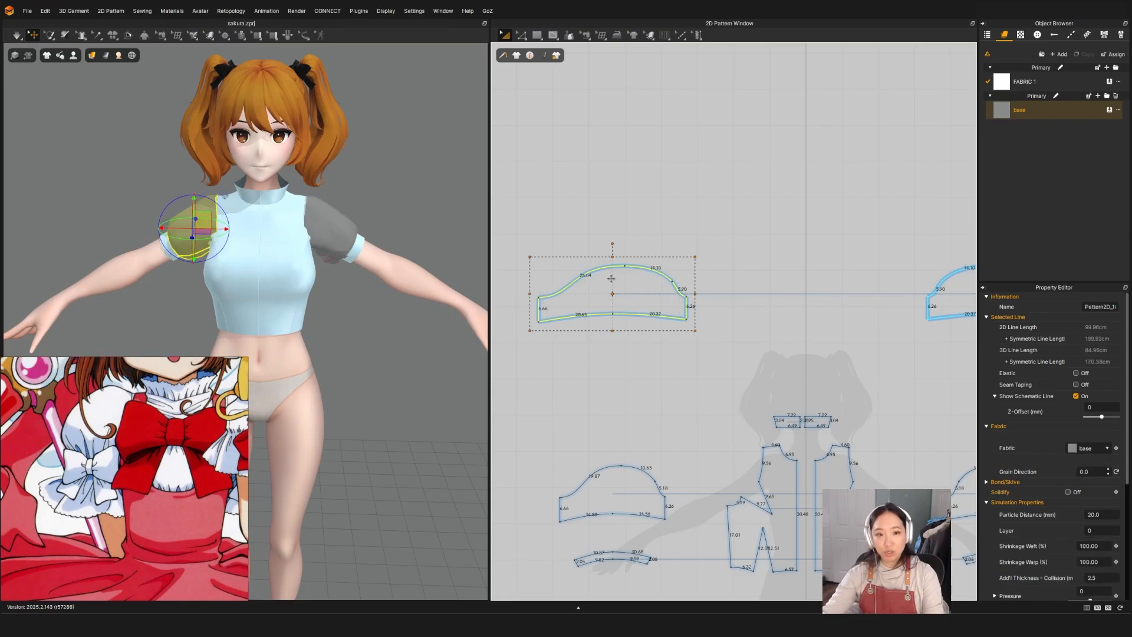
key("q")
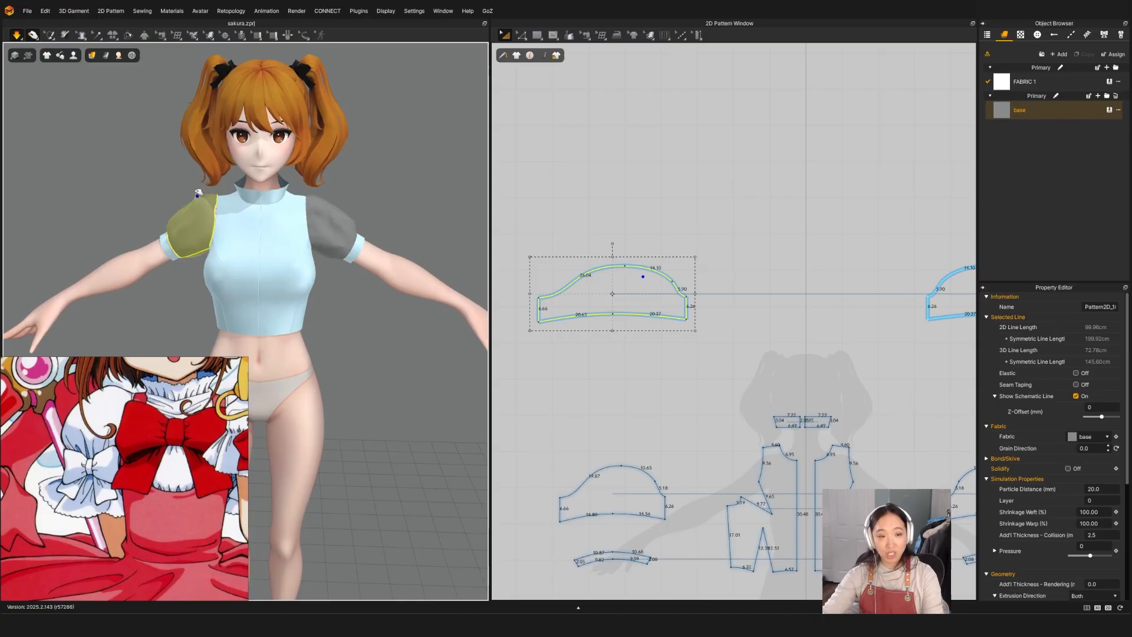
key("w")
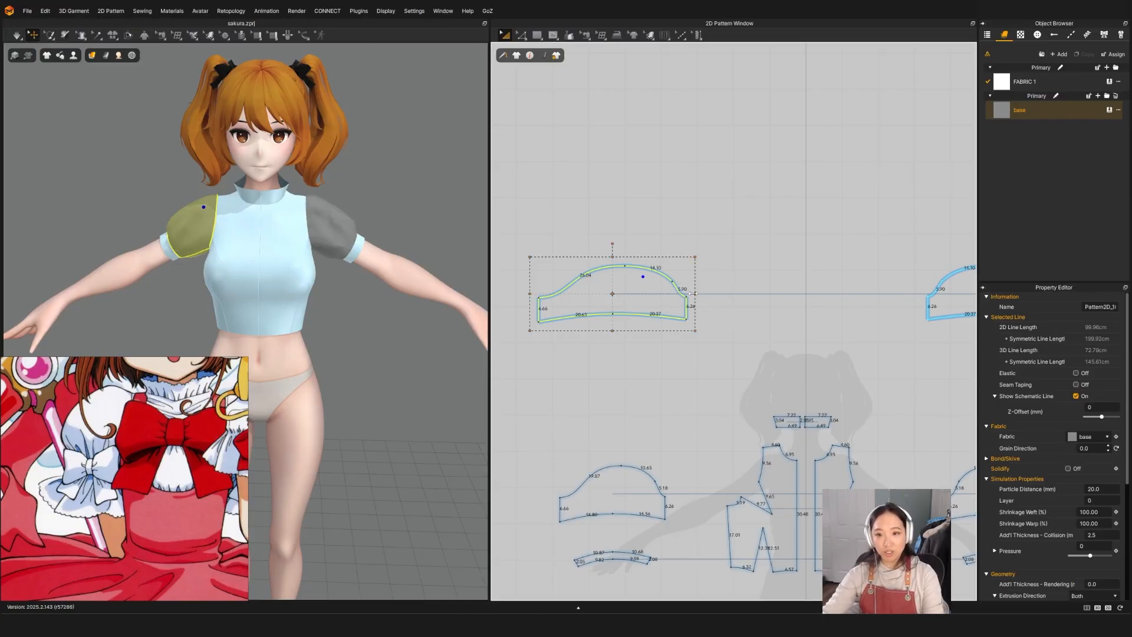
left_click_drag(693, 293, 697, 293)
key("q")
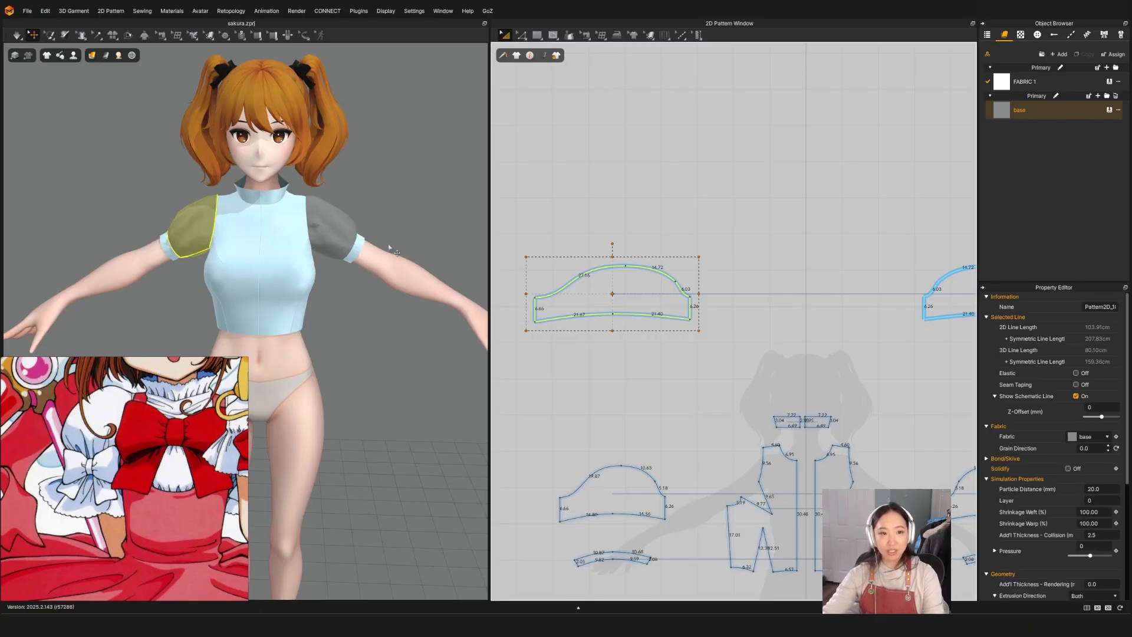
mouse_move(397, 252)
right_mouse_down()
mouse_move(271, 268)
mouse_move(216, 260)
mouse_move(303, 245)
mouse_move(386, 254)
right_mouse_up()
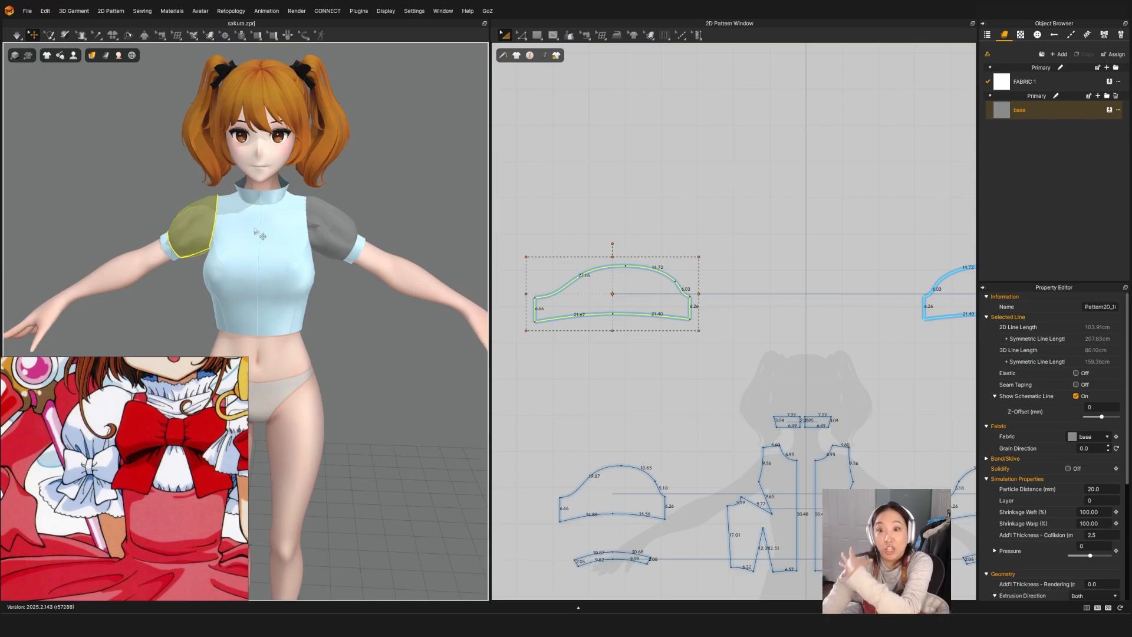
right_click_drag(341, 229, 311, 261)
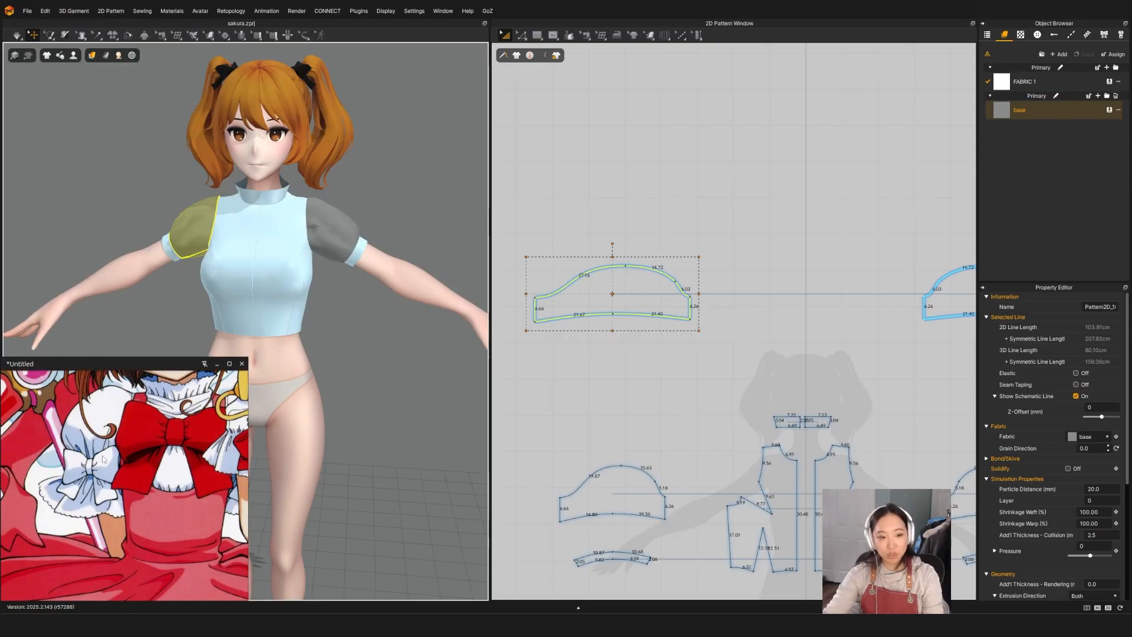
Delete the middle point on the outer sleeve's lower edge so the hem becomes one straight segment.
left_click(346, 241)
scroll(678, 351, "down", 3)
scroll(819, 337, "up", 3)
key("z")
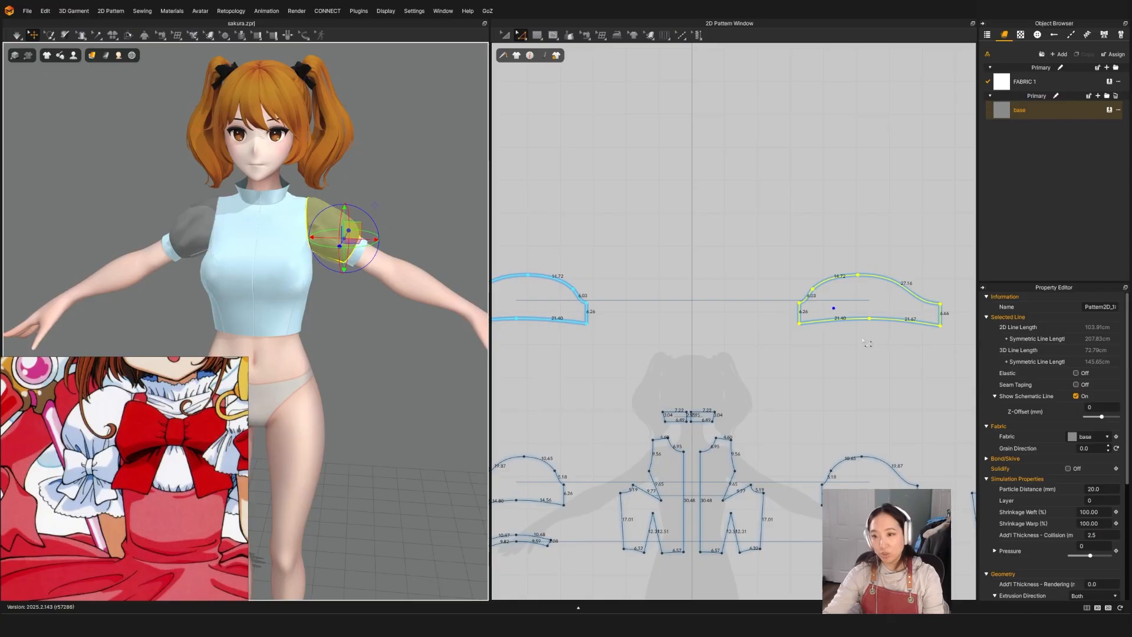
middle_click_drag(852, 332, 750, 341)
scroll(744, 331, "up", 2)
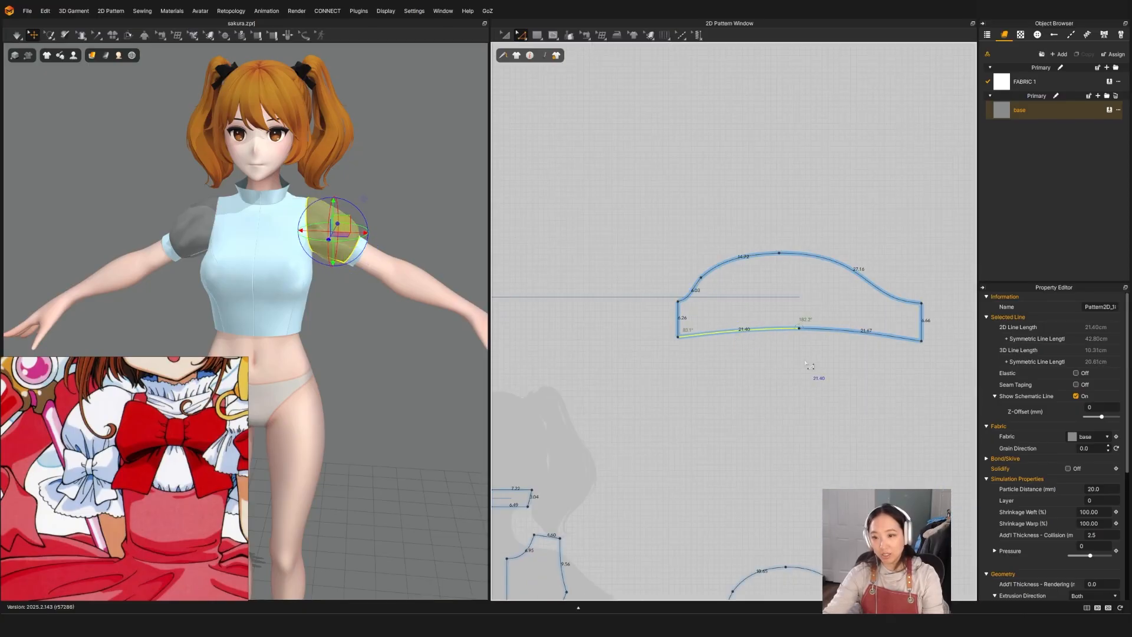
left_click(799, 328)
key("Delete")
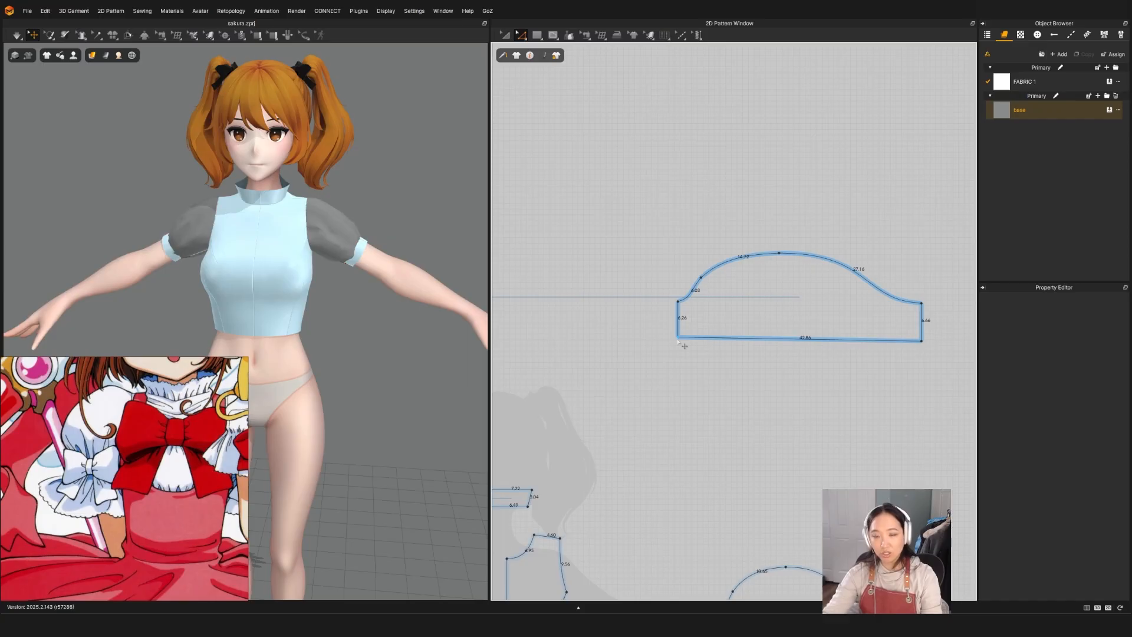
Align the two end points of the outer sleeve's hem so the edge is horizontal, and select the straightened hem.
left_click_drag(923, 343, 922, 340)
middle_click_drag(929, 344, 857, 352)
key("ctrl+z")
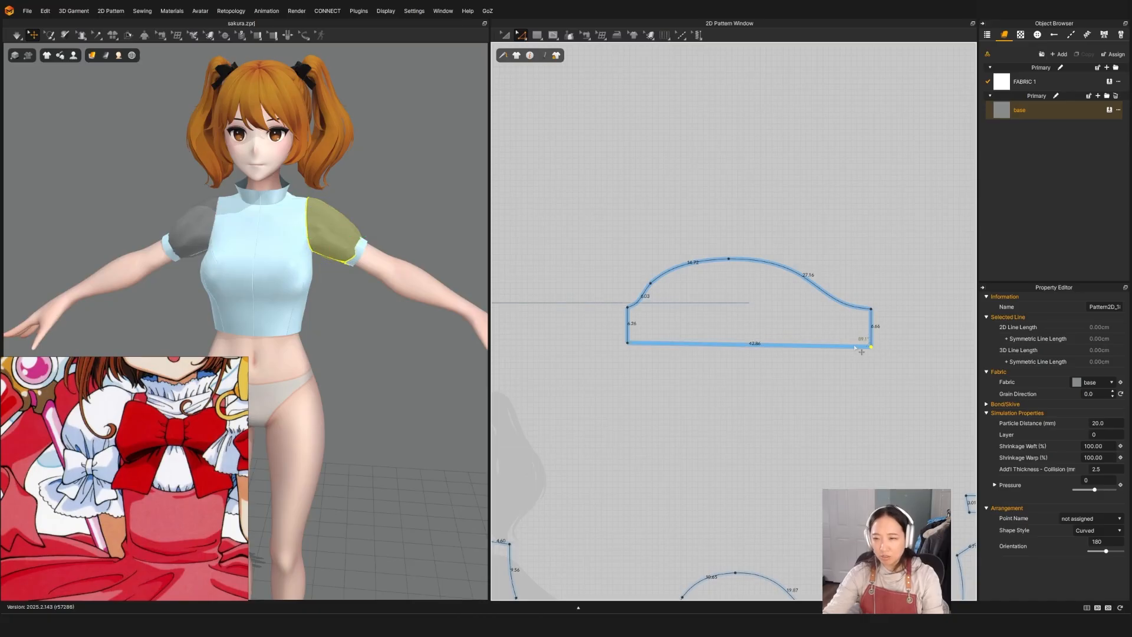
right_click(629, 344)
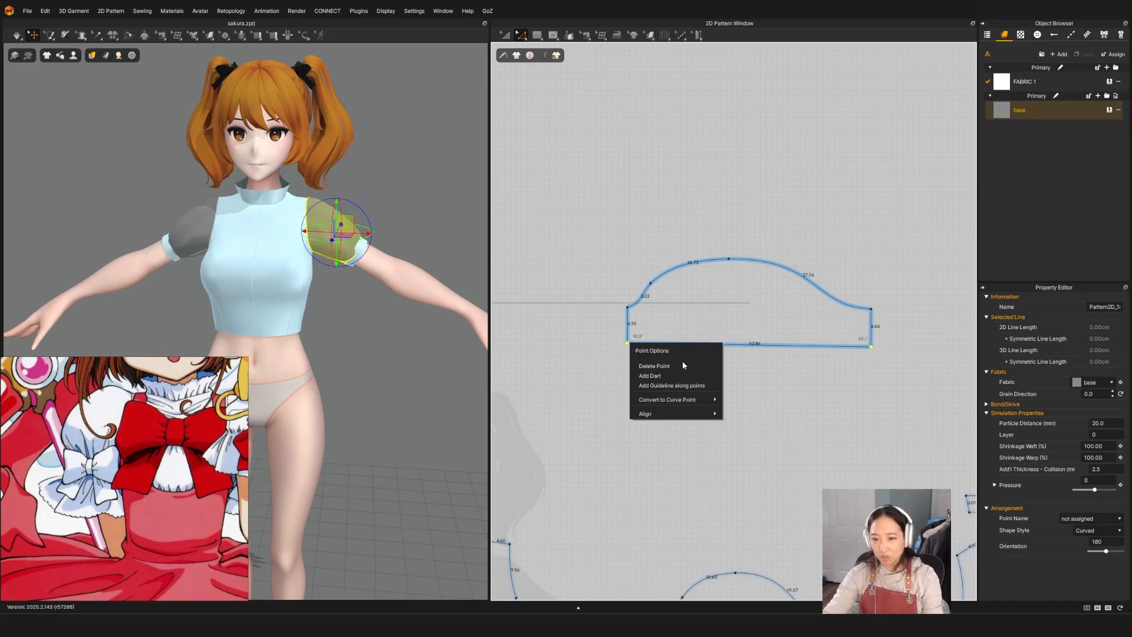
mouse_move(660, 413)
left_click(732, 448)
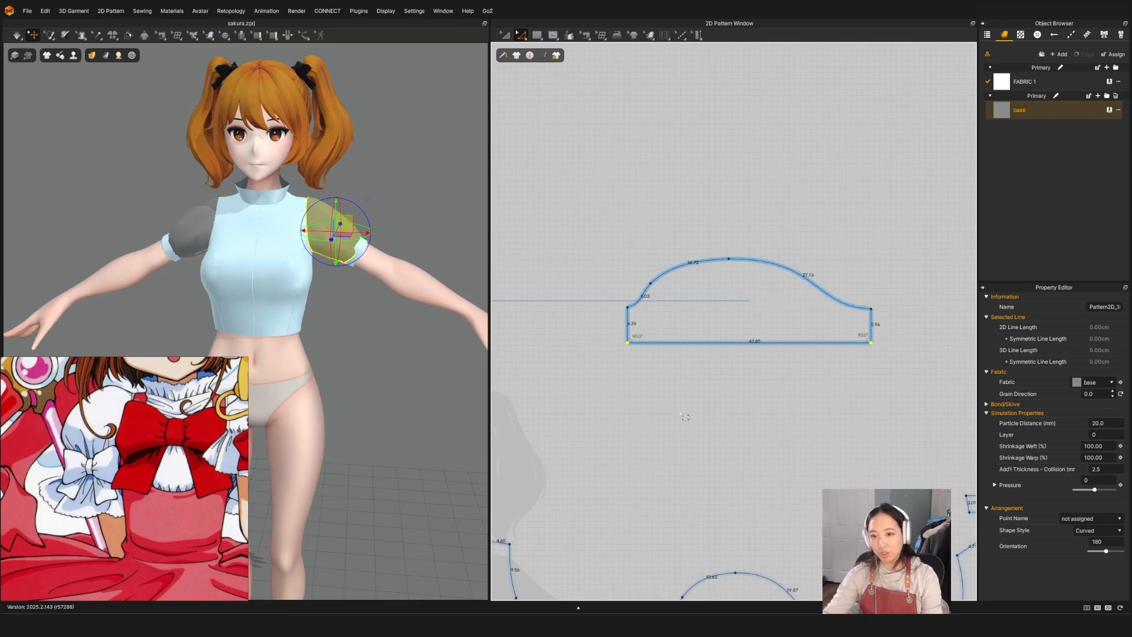
left_click(731, 348)
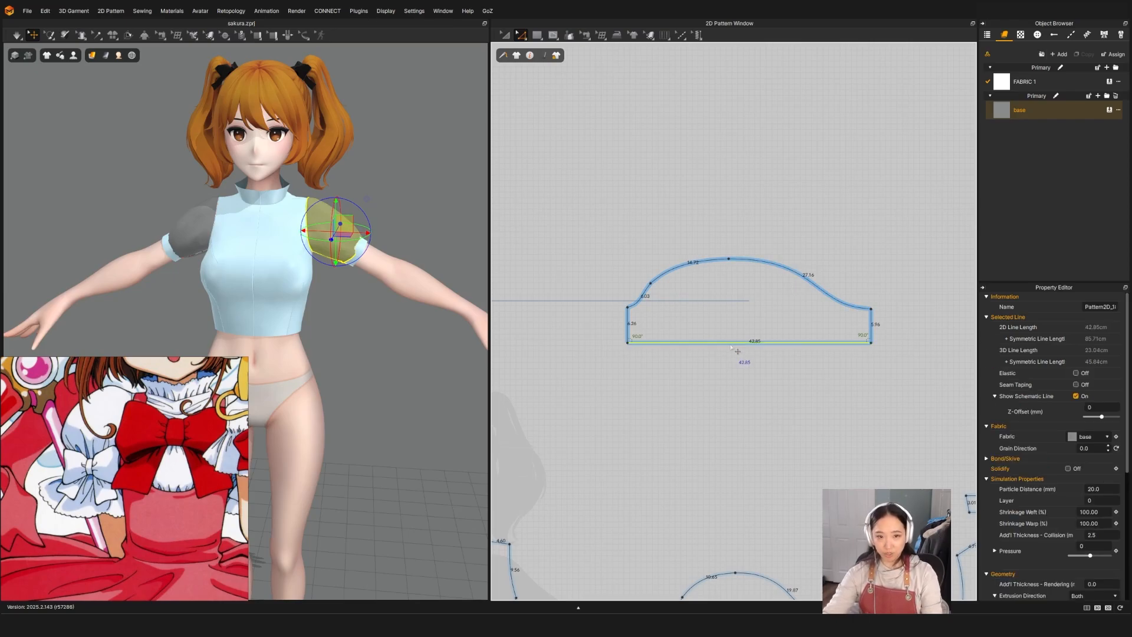
Set the length of the upper puff-sleeve pattern's straight hem to 50 cm, extending in both directions, and simulate the drape.
right_click(737, 344)
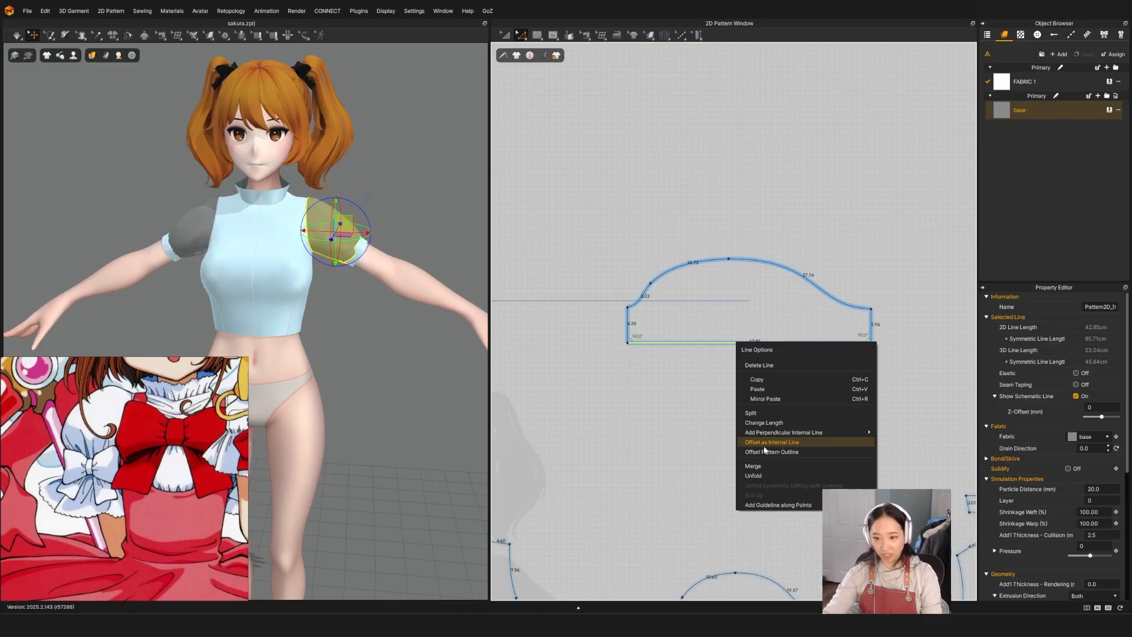
left_click(753, 423)
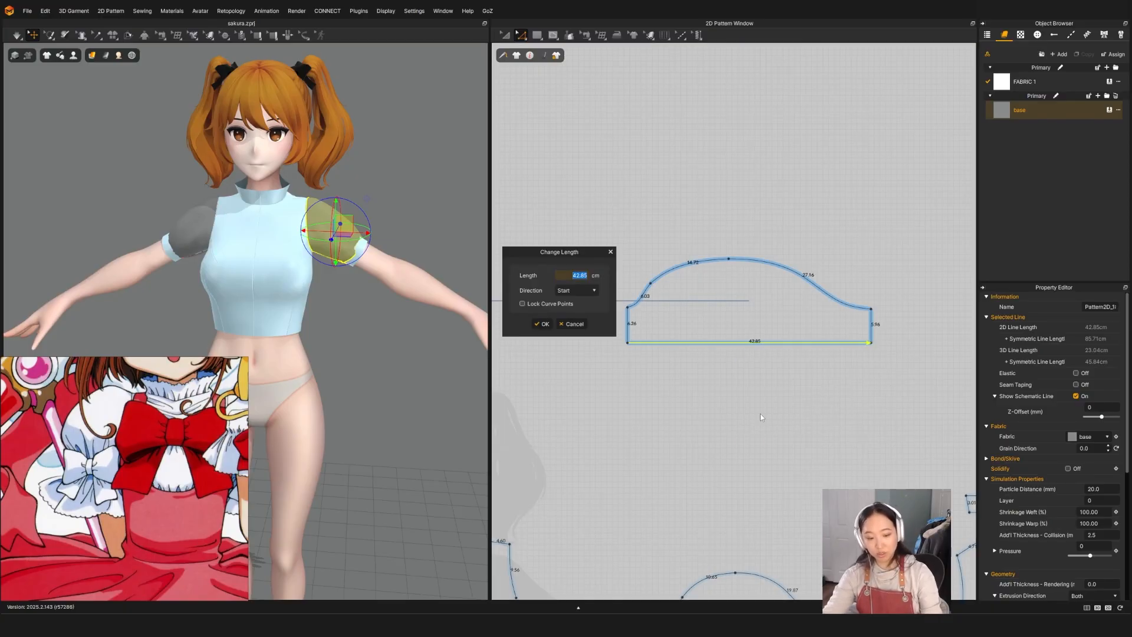
type("50")
left_click(568, 292)
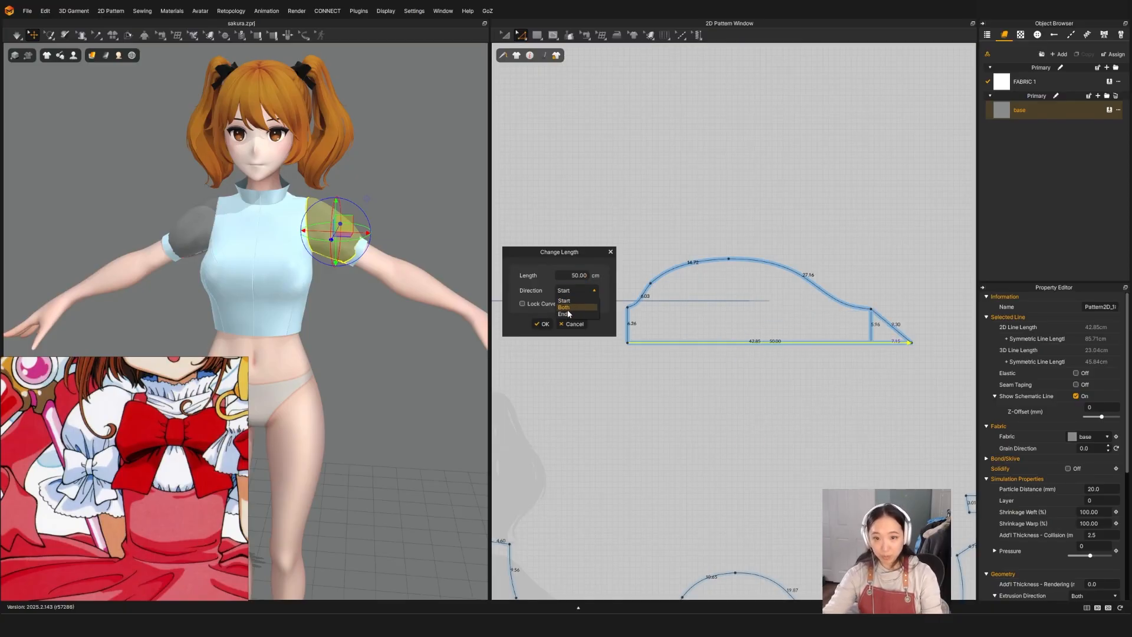
left_click(567, 310)
left_click(541, 324)
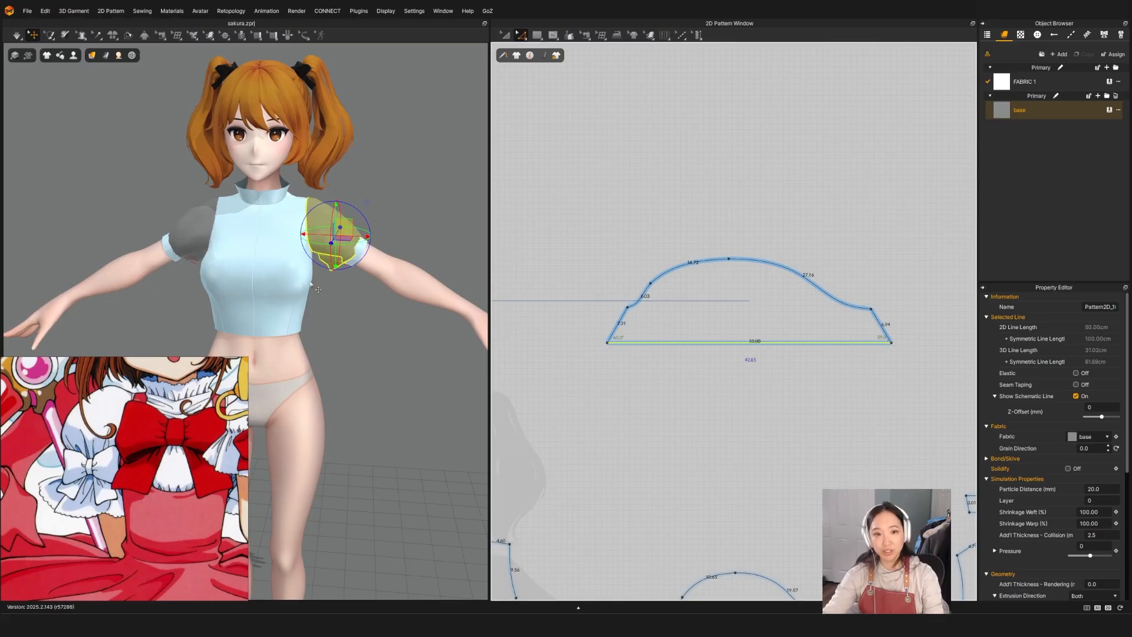
left_click(349, 227)
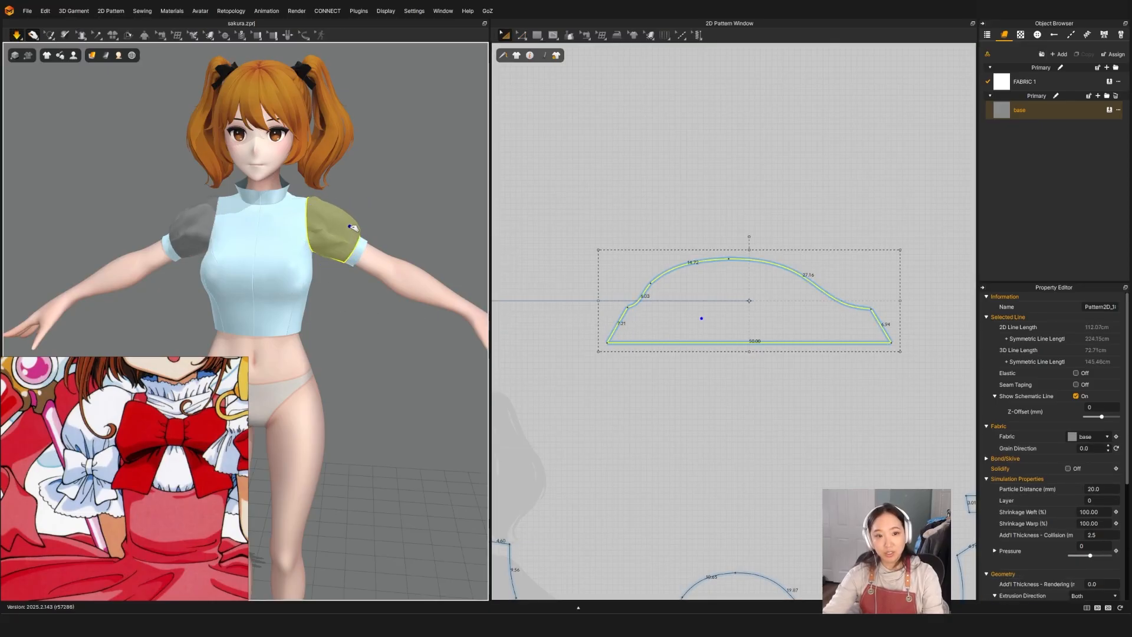
key("space")
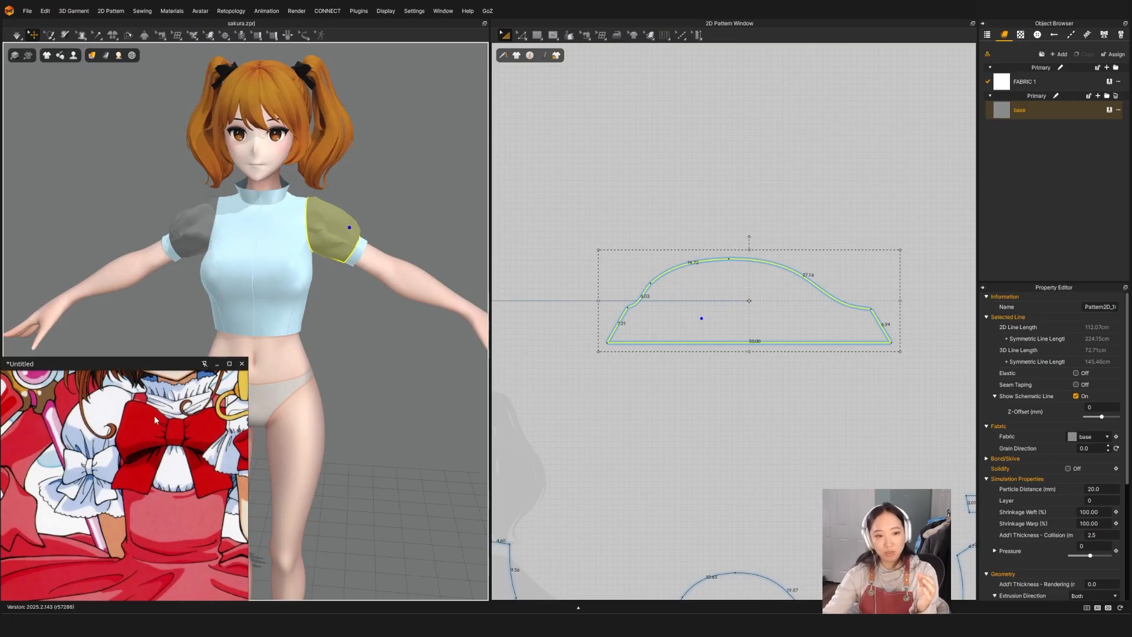
Examine the puff sleeves and their shape in the reference images of the costume.
scroll(129, 485, "down", 3)
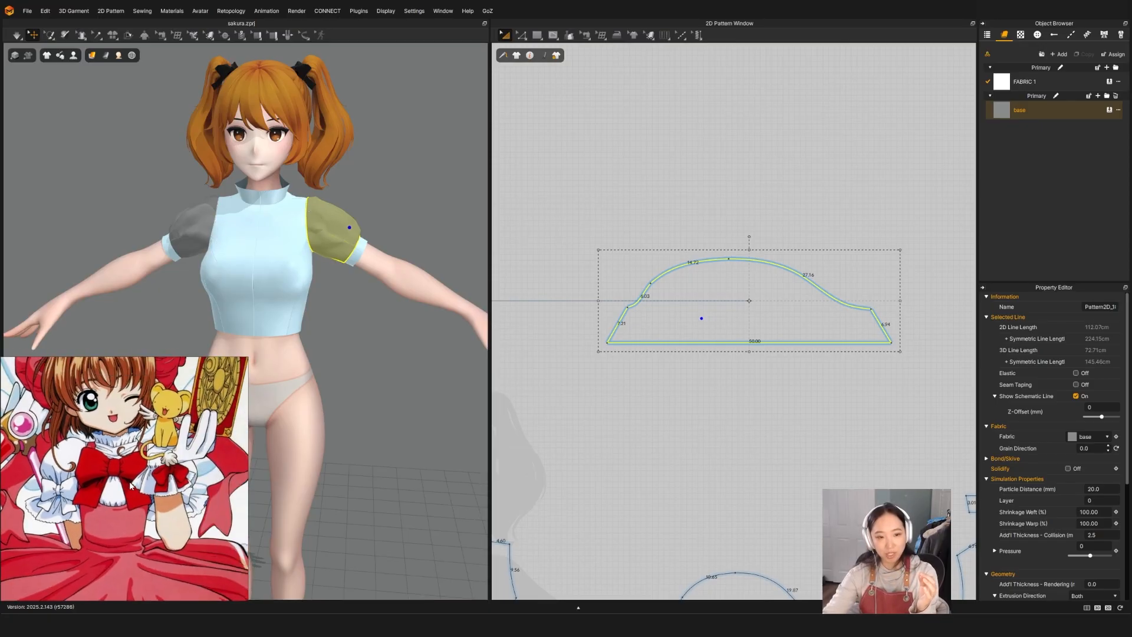
scroll(130, 485, "down", 5)
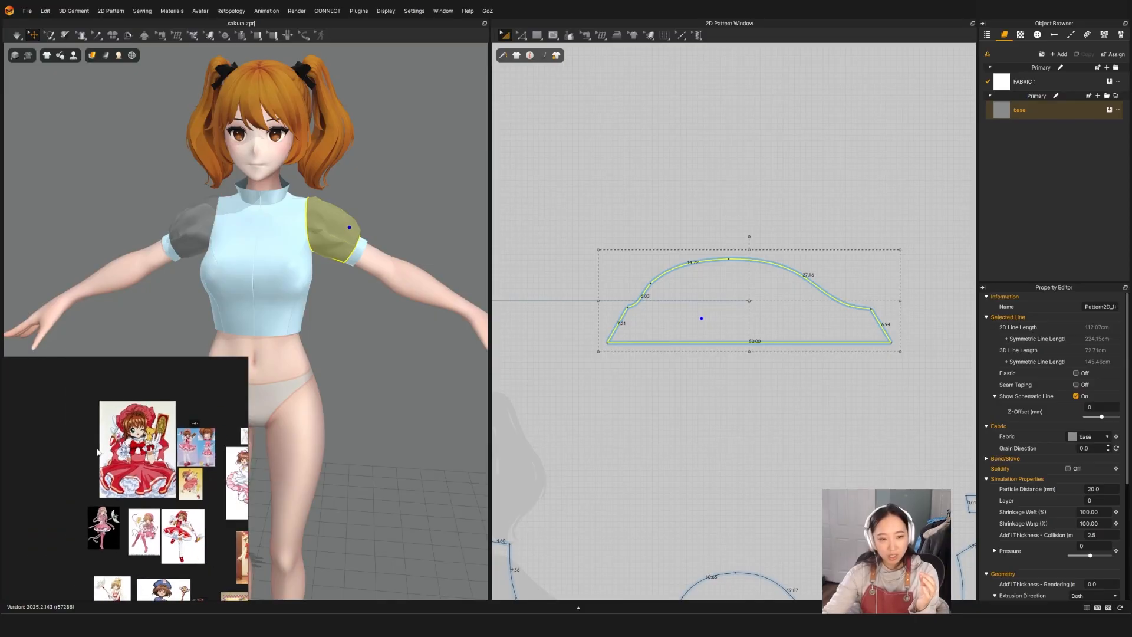
scroll(148, 466, "up", 8)
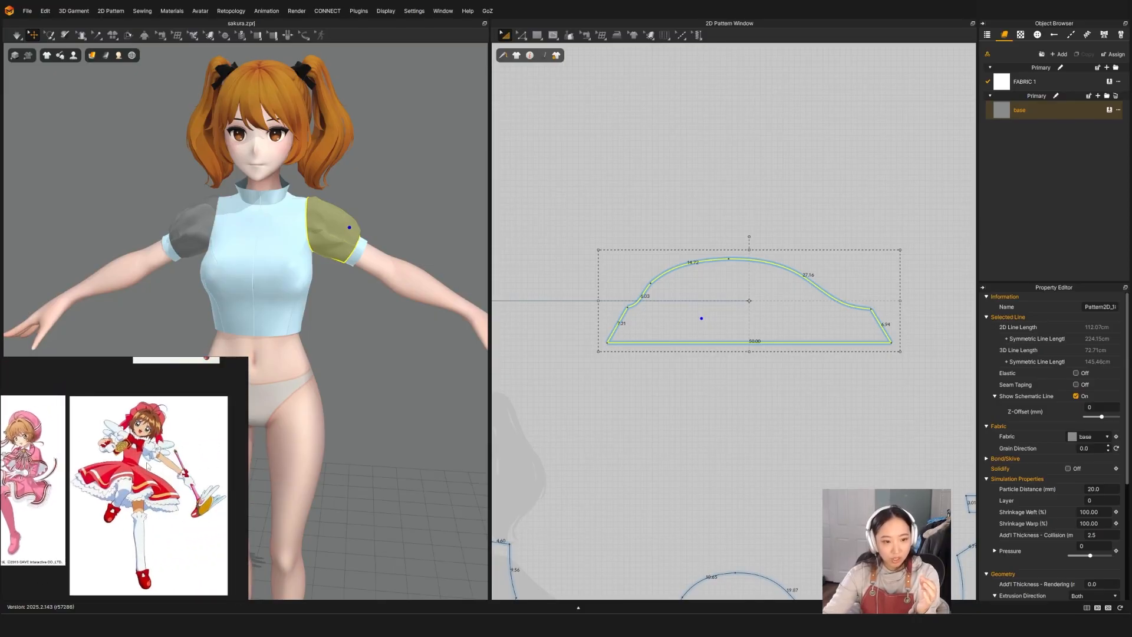
scroll(148, 466, "up", 6)
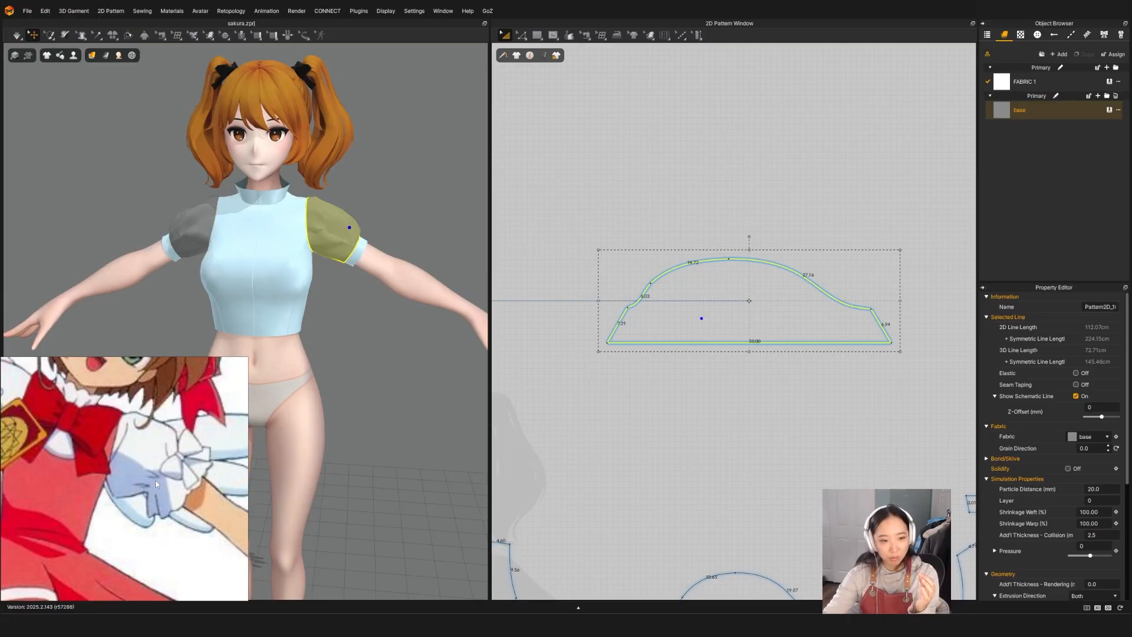
scroll(156, 484, "down", 8)
scroll(114, 392, "up", 6)
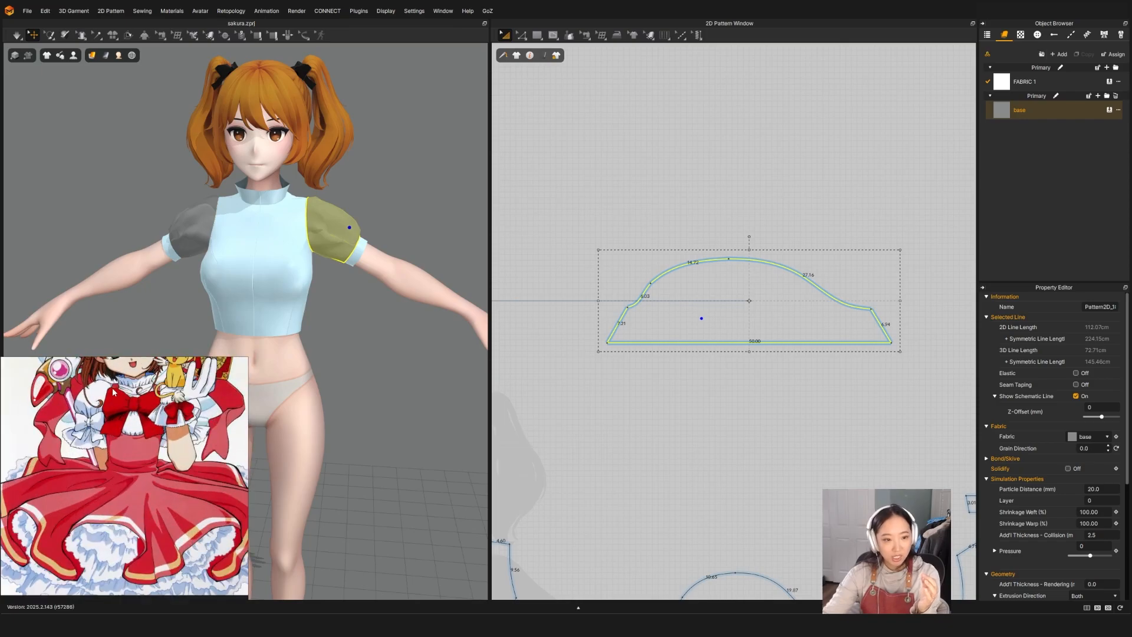
scroll(114, 392, "up", 2)
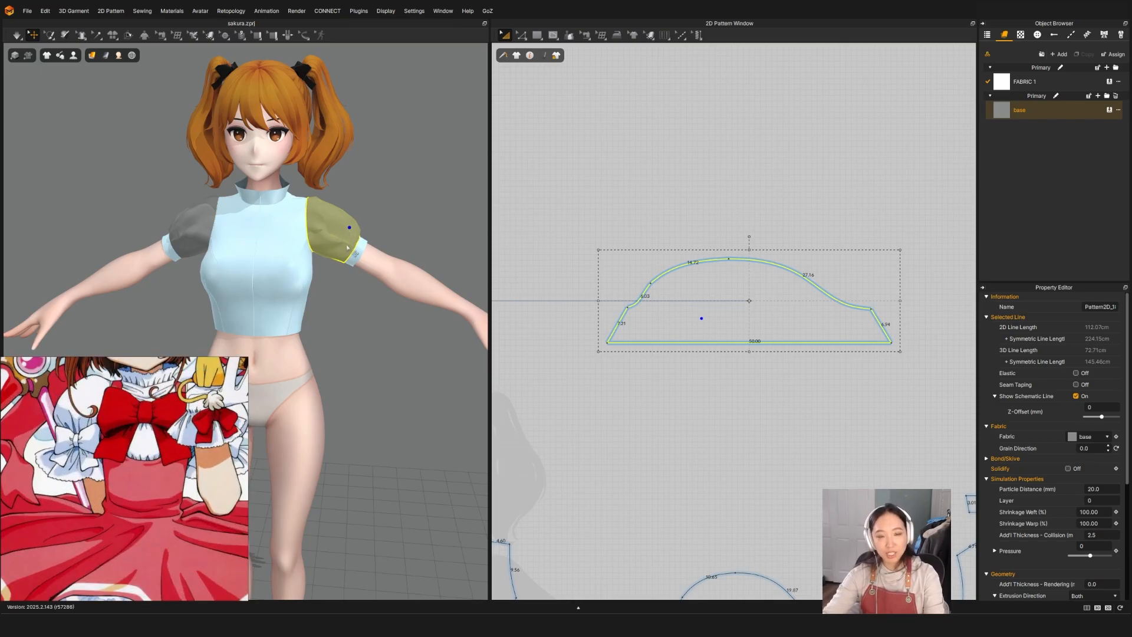
Set the length of the puff-sleeve pattern's straight hem to 60 cm, extending in both directions.
left_click(347, 247)
scroll(702, 338, "down", 4)
scroll(706, 345, "up", 3)
key("z")
left_click(719, 334)
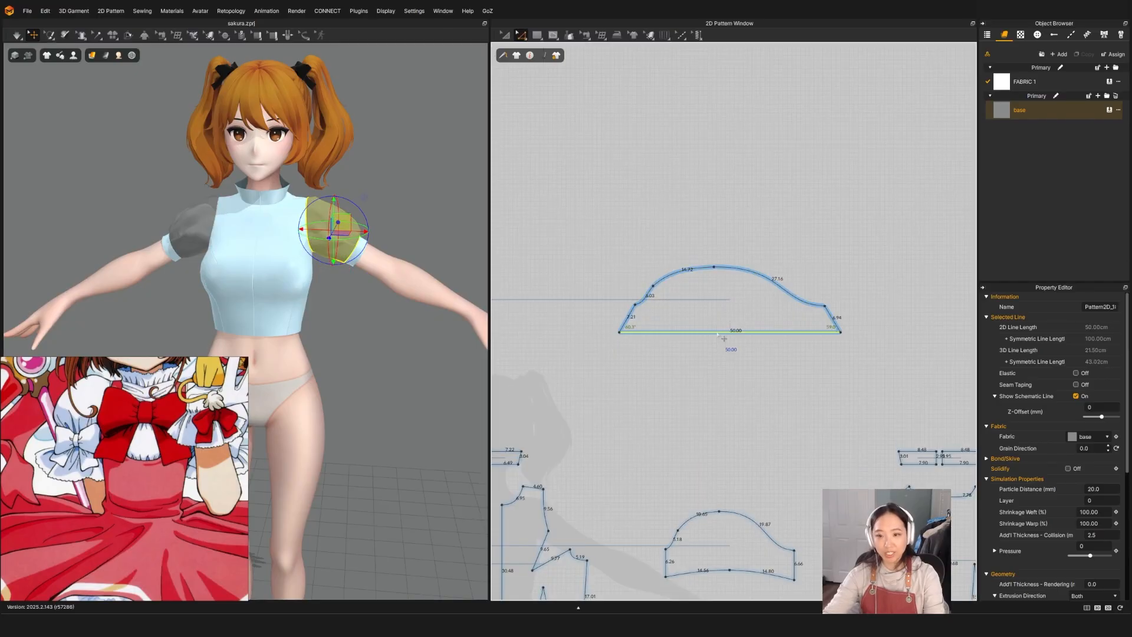
right_click(718, 334)
left_click(762, 414)
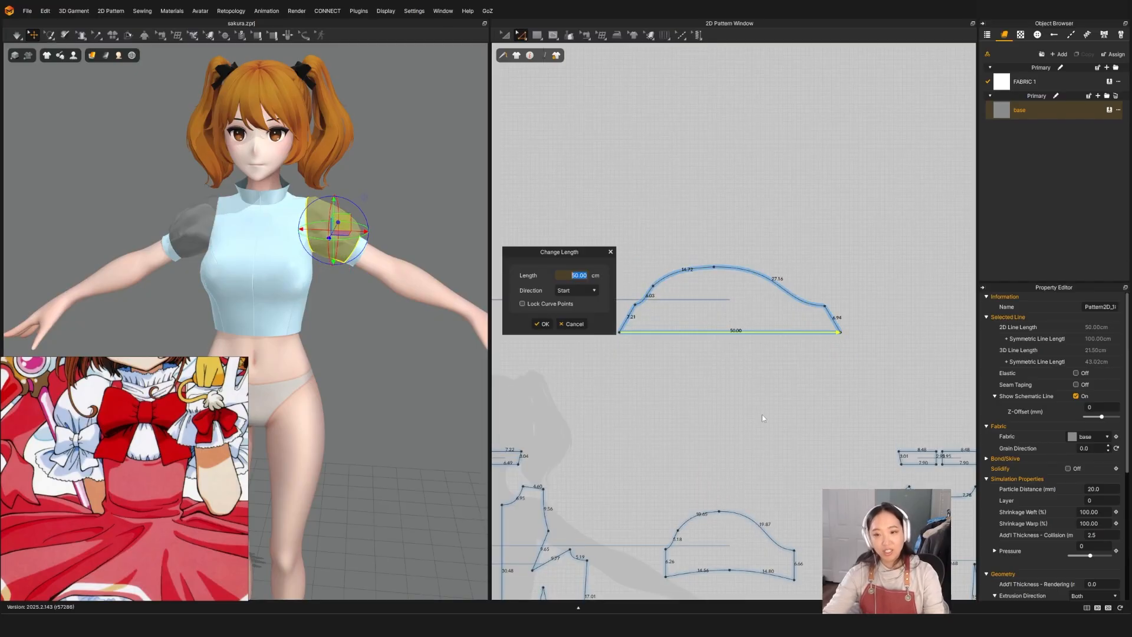
type("60")
left_click(562, 290)
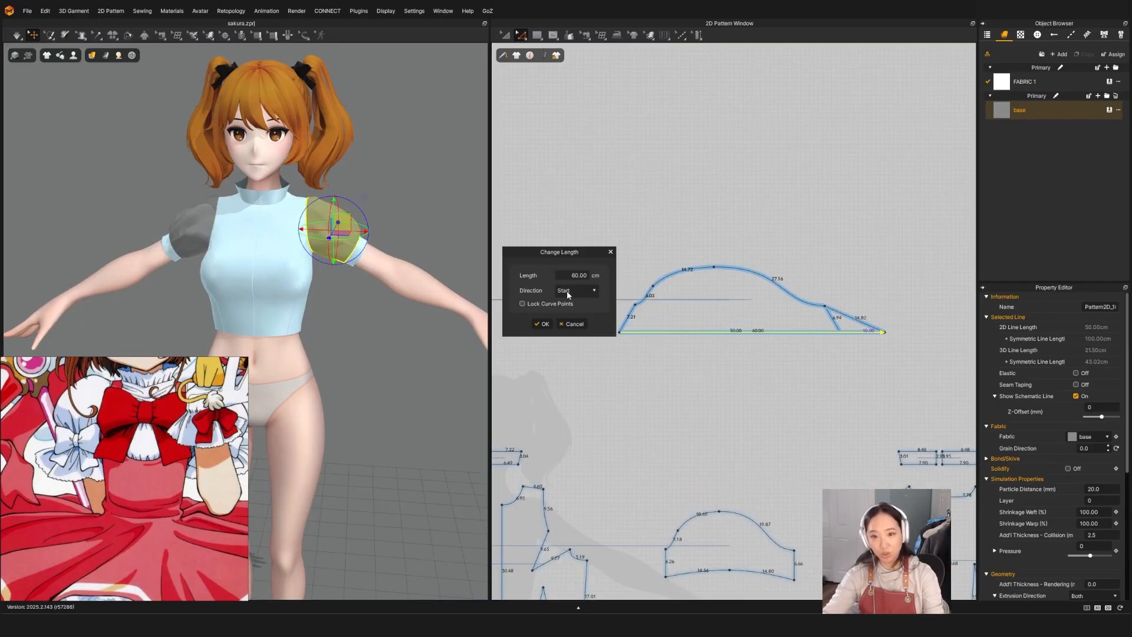
left_click(566, 307)
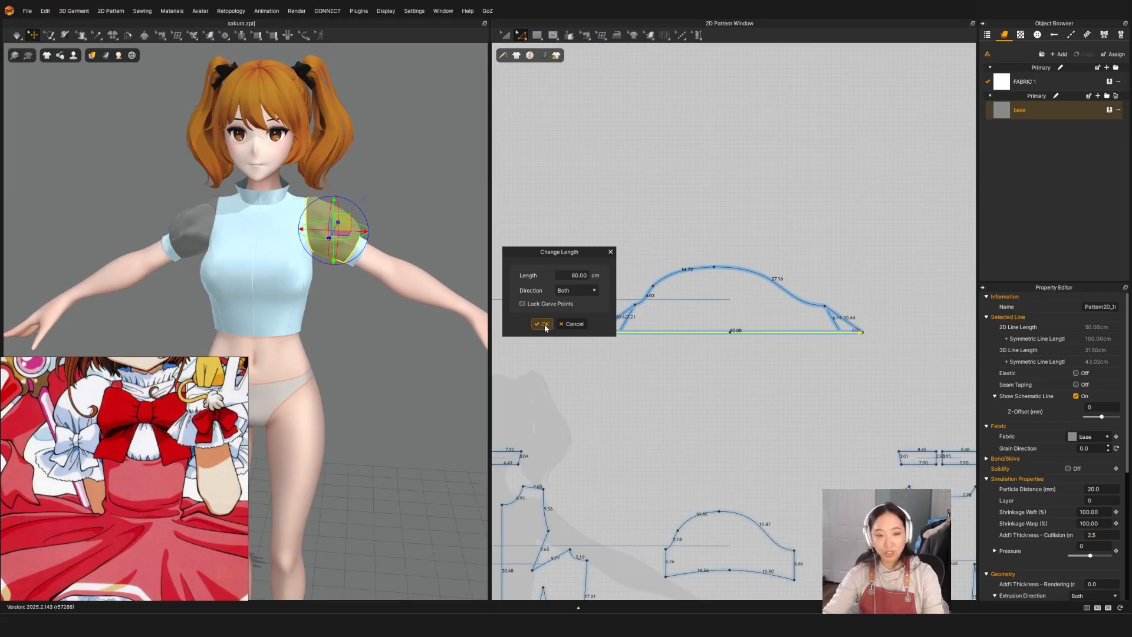
left_click(543, 325)
Simulate the garment to settle the widened puff sleeves on the avatar's arms.
key("q")
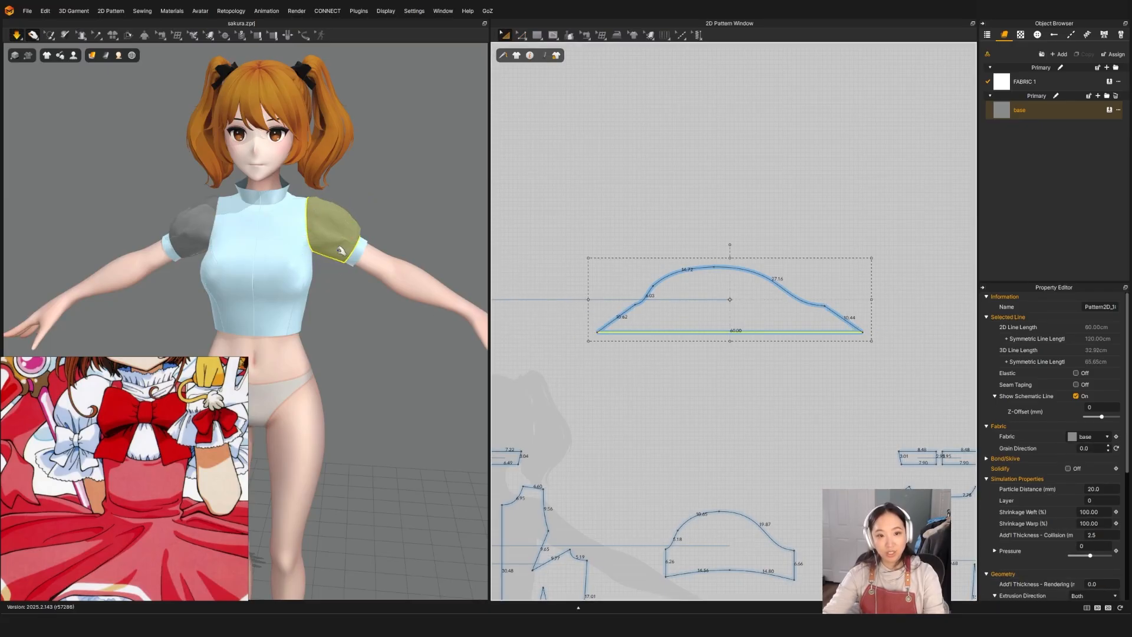
left_click(337, 249)
key("space")
Set the particle distance of both grey puff sleeves to 10 mm and simulate the finer mesh.
left_click(185, 240, "shift")
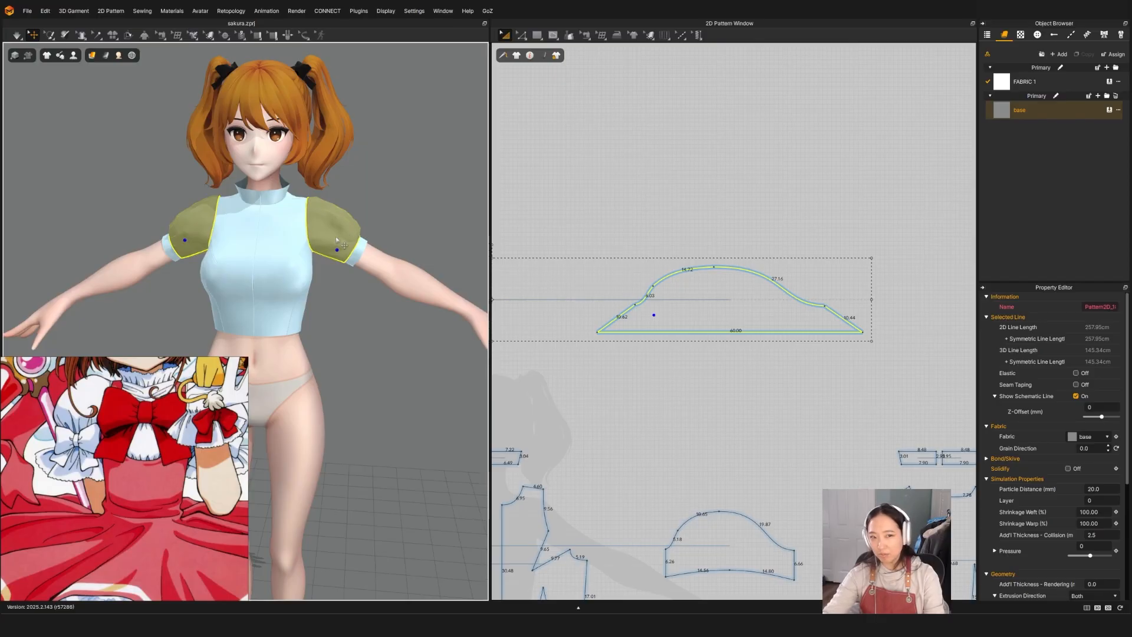
left_click(1107, 491)
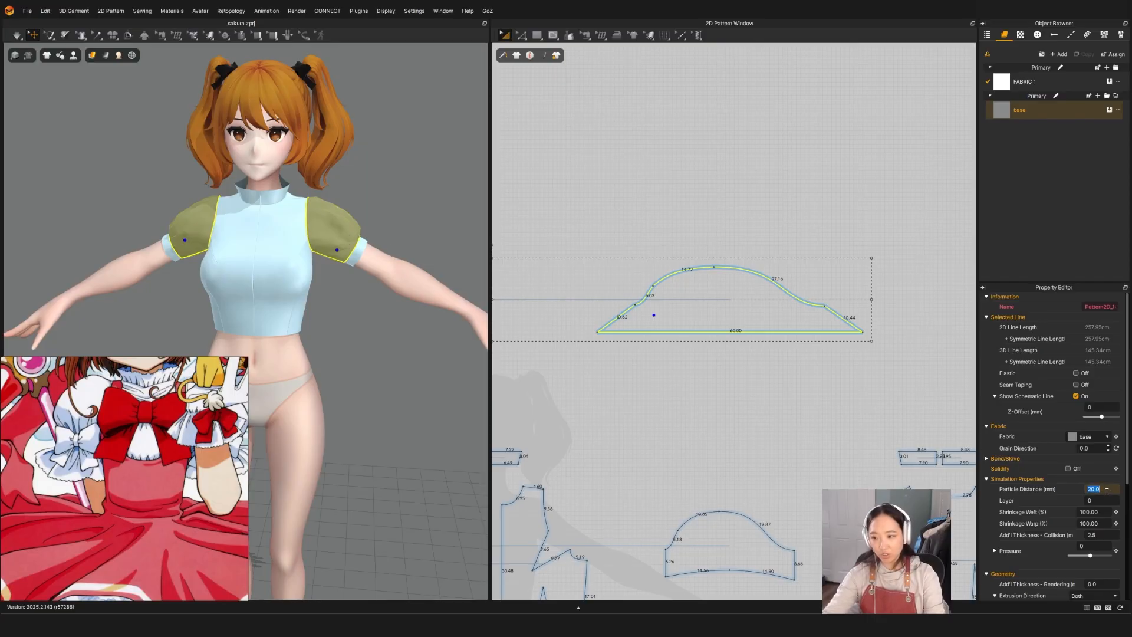
type("10")
key("Return")
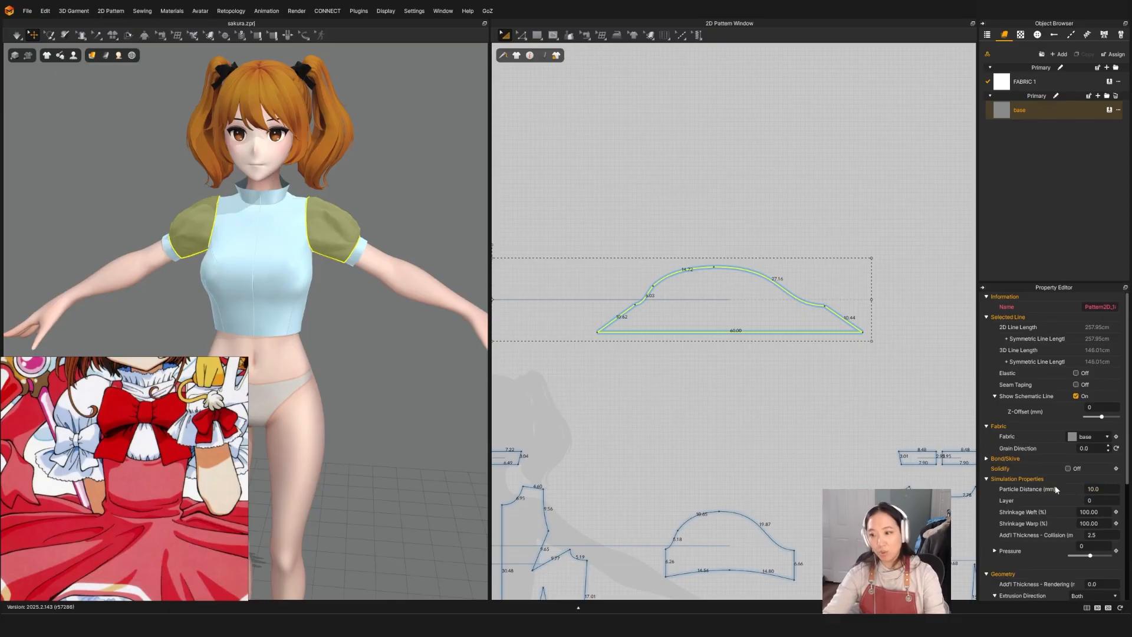
key("space")
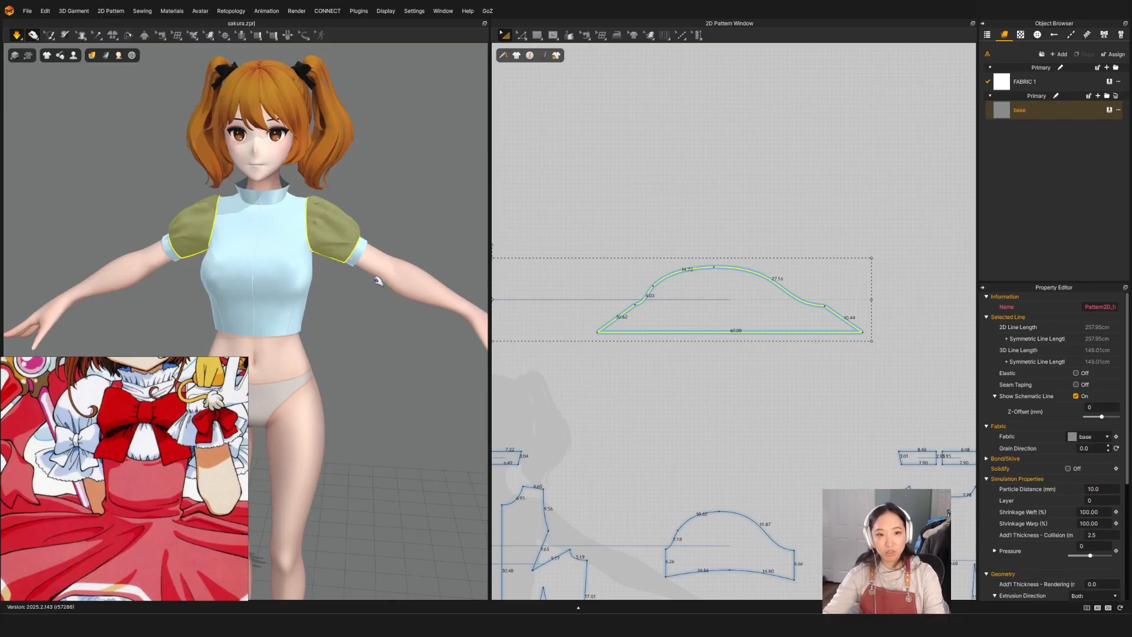
left_click(384, 219)
key("space")
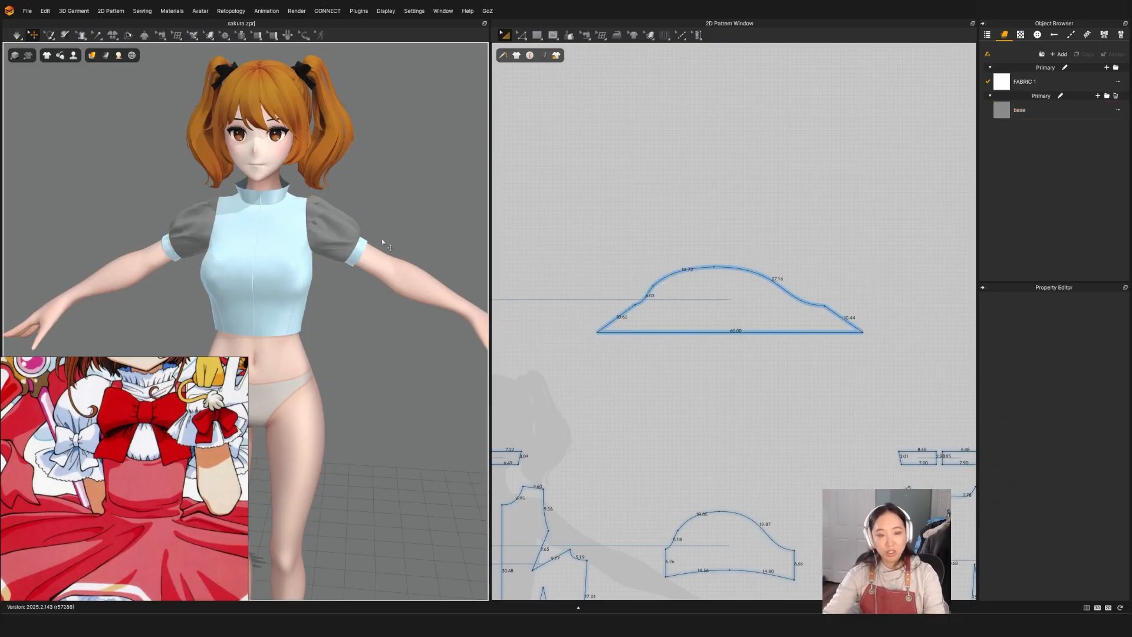
Deactivate the pattern and sewing of both grey puff sleeves.
scroll(386, 220, "up", 5)
right_click_drag(394, 223, 442, 227)
left_click(417, 177)
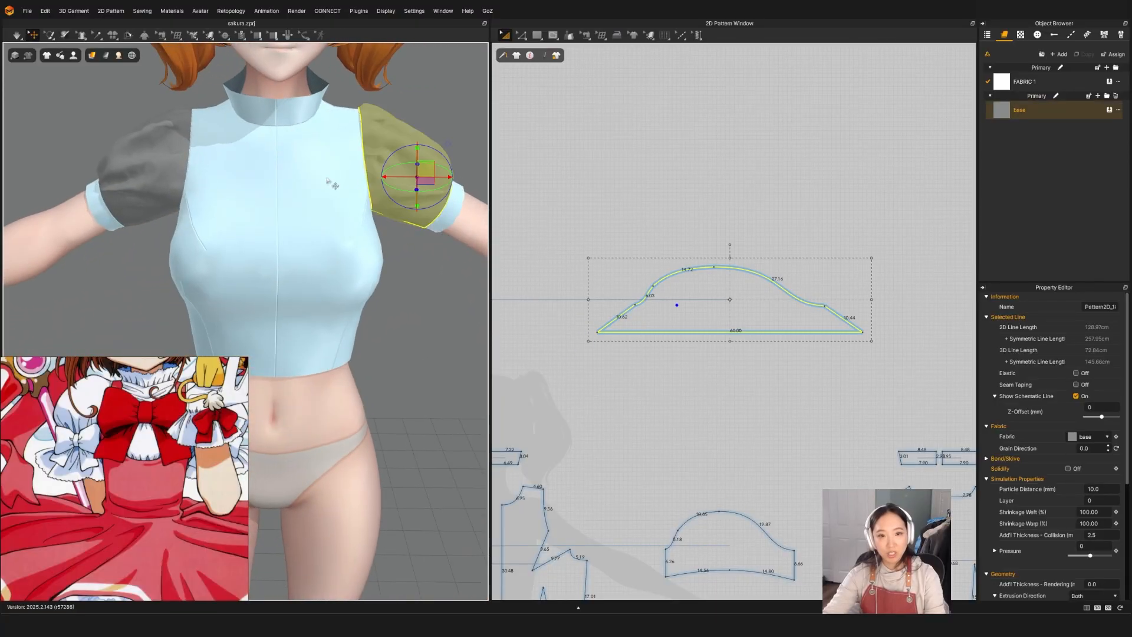
right_click(160, 166)
left_click(196, 243)
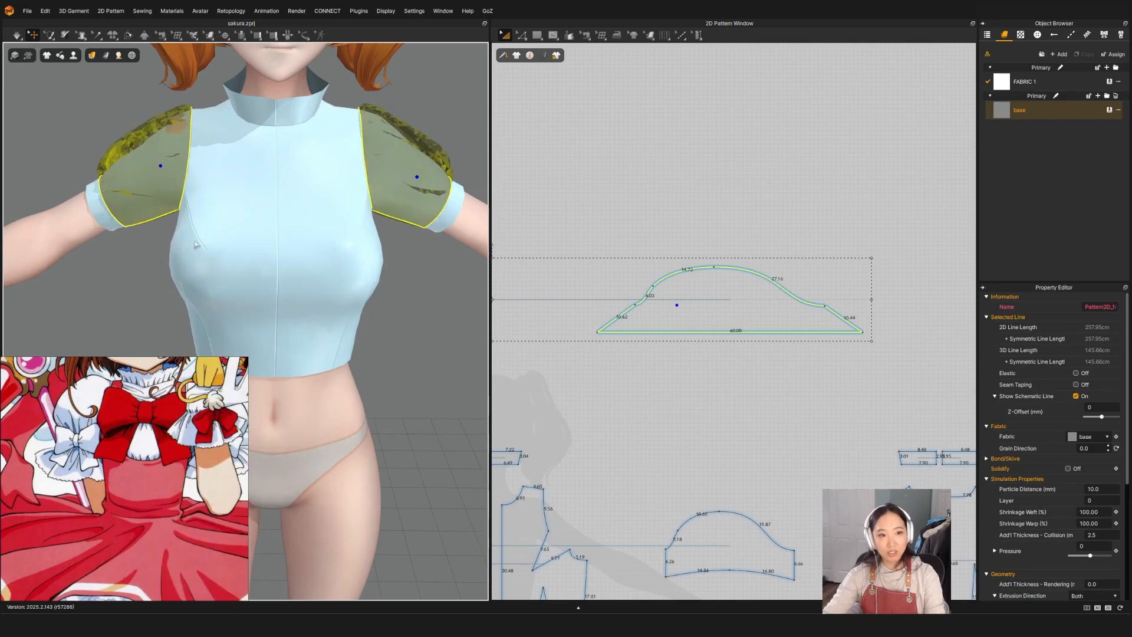
Unfreeze both inner sleeves and their cuffs, and simulate them on the arms.
left_click(114, 184)
right_click_drag(400, 173, 187, 237)
left_click(159, 224, "shift")
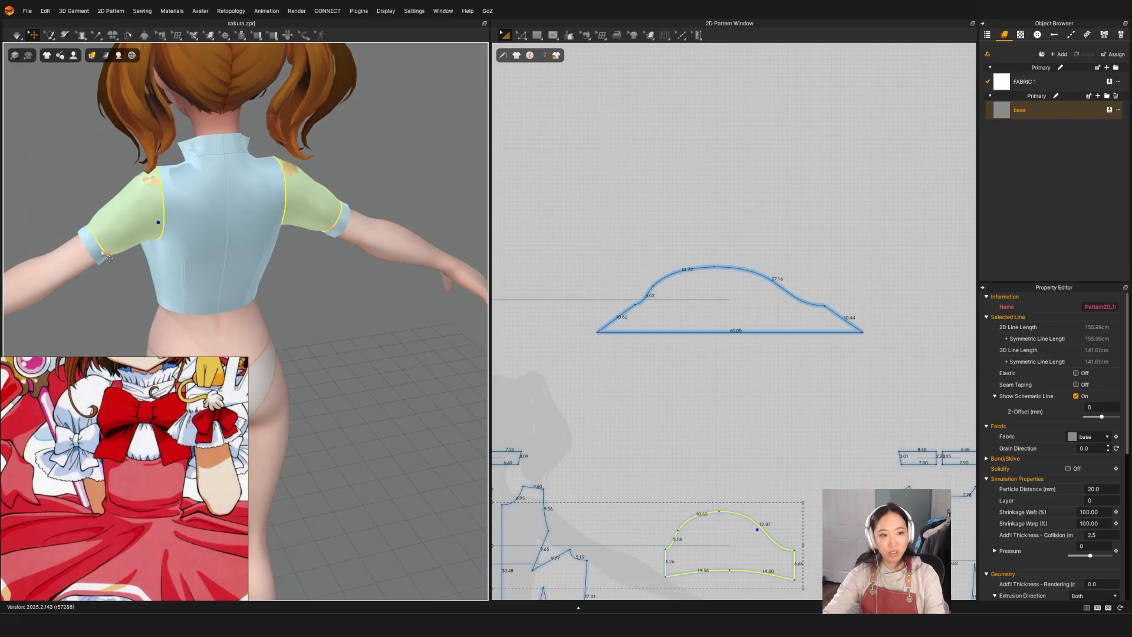
left_click(343, 239, "shift")
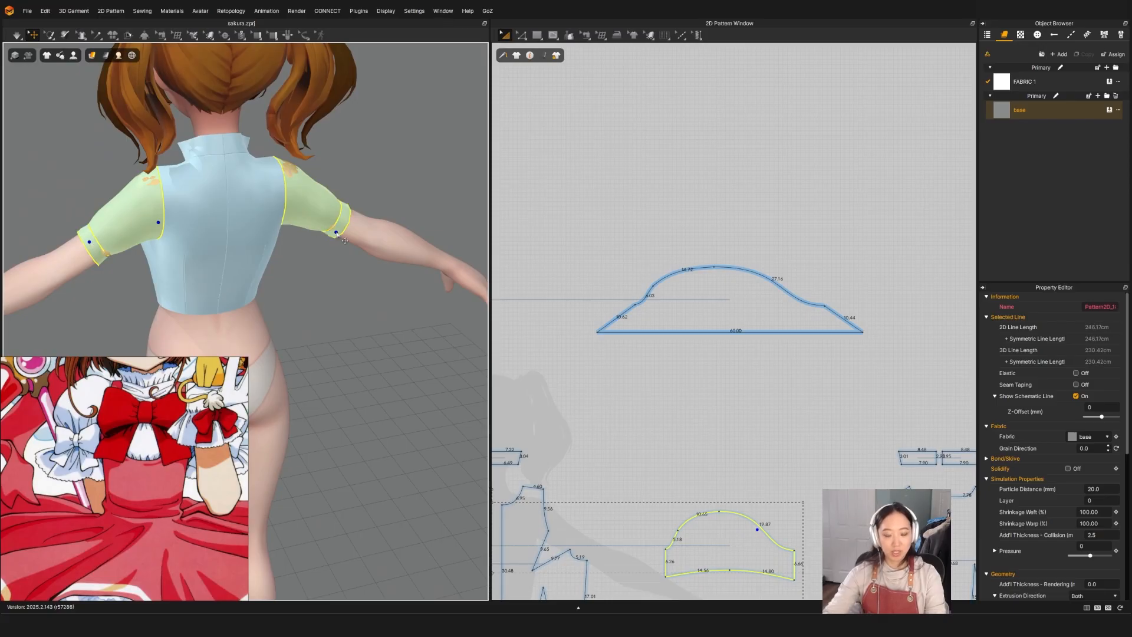
key("ctrl+k")
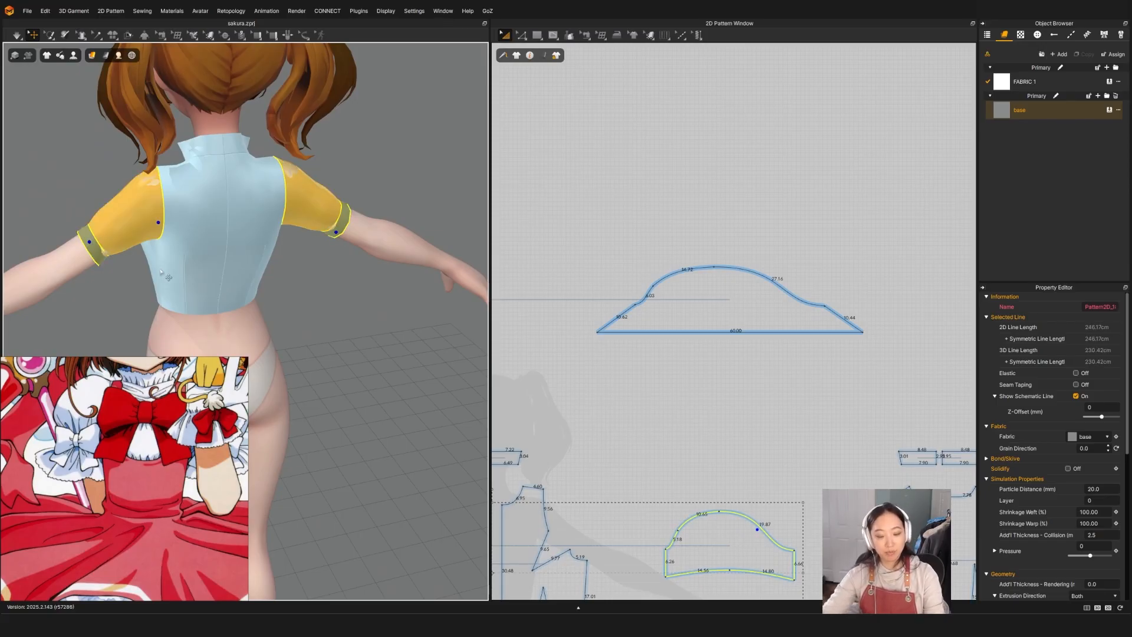
key("q")
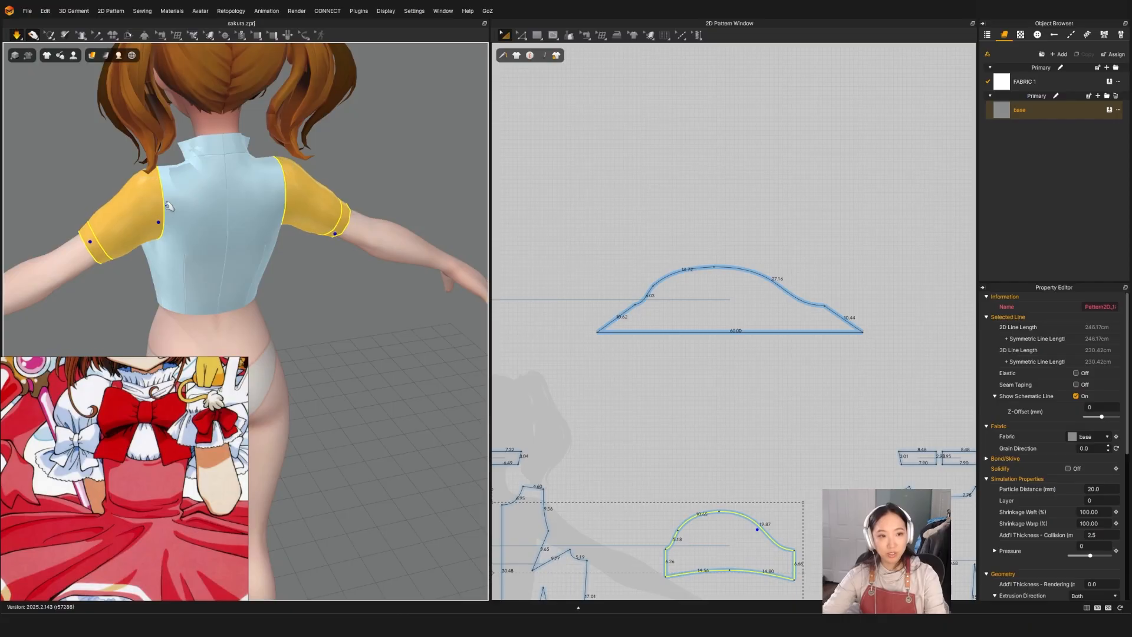
right_click_drag(169, 206, 183, 180)
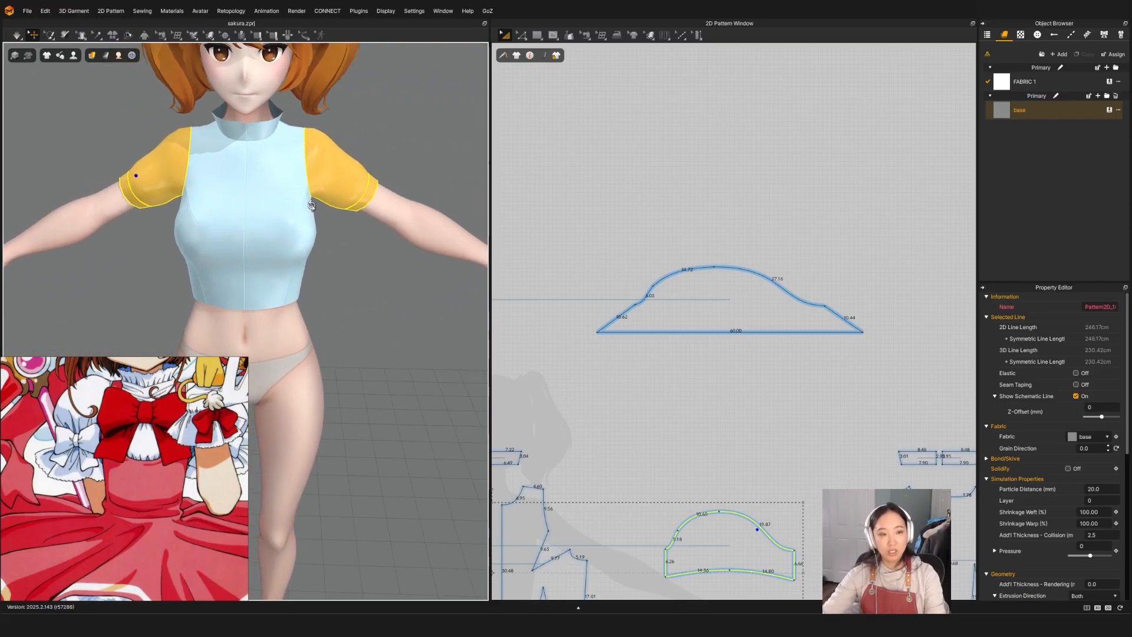
Deactivate the pattern and sewing of both inner sleeves, leaving the cuffs active.
right_click(173, 161)
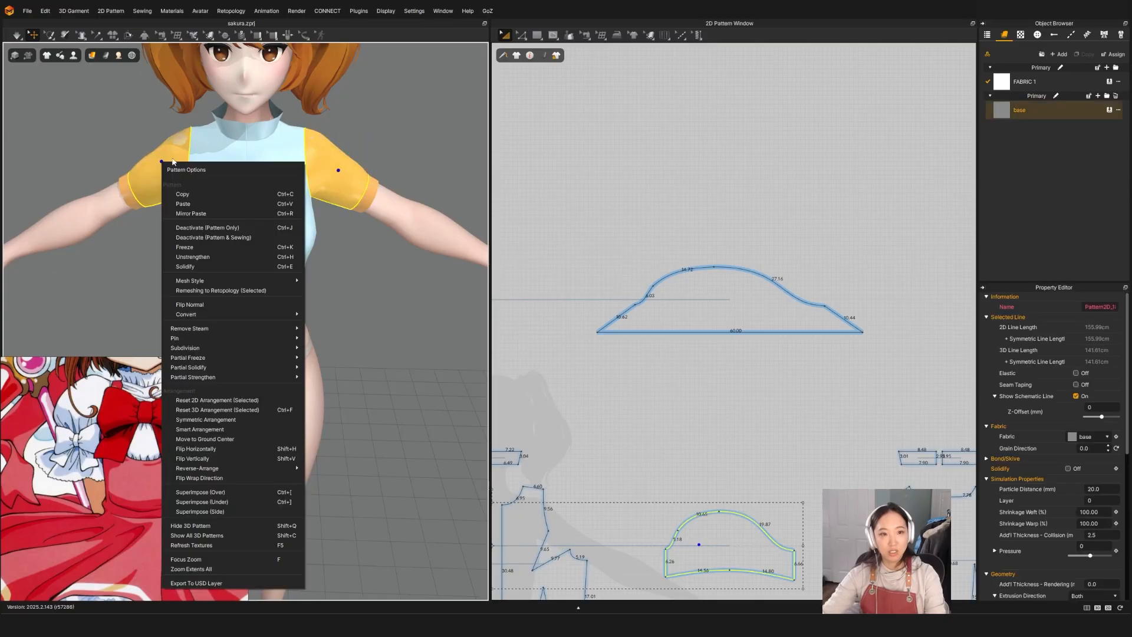
left_click(200, 237)
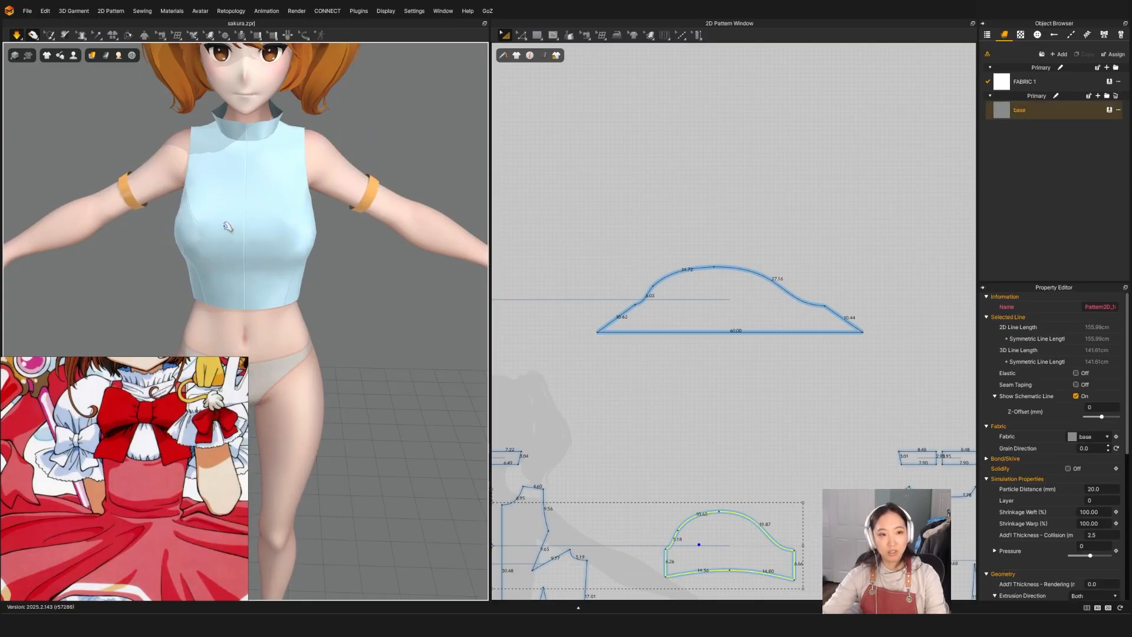
key("space")
Freeze both arm cuffs.
left_click(370, 205)
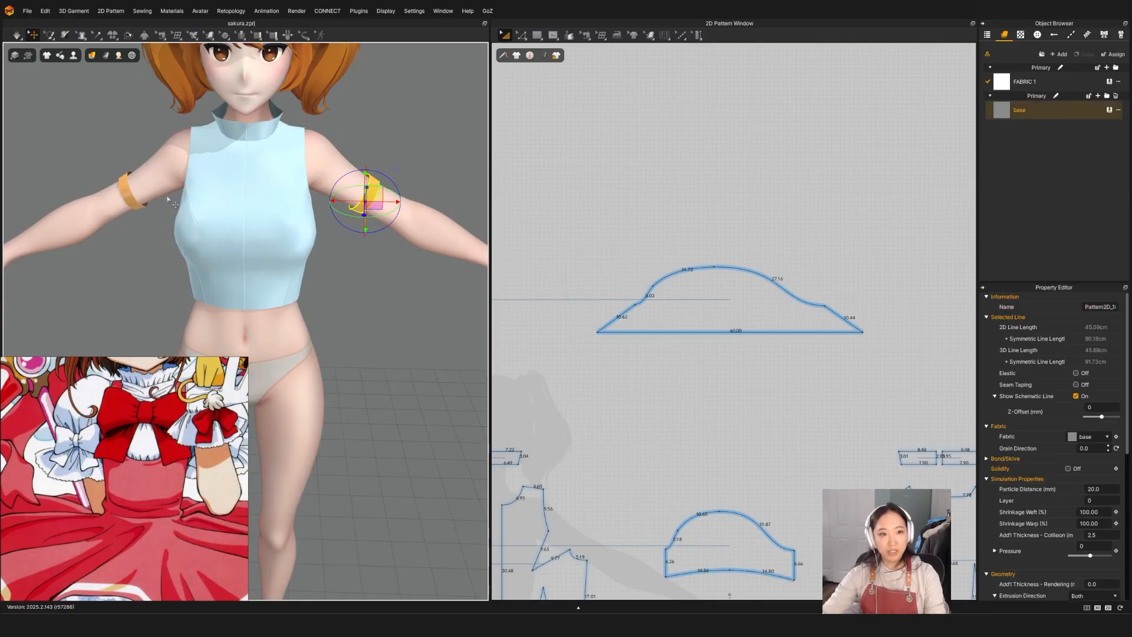
left_click(132, 198, "shift")
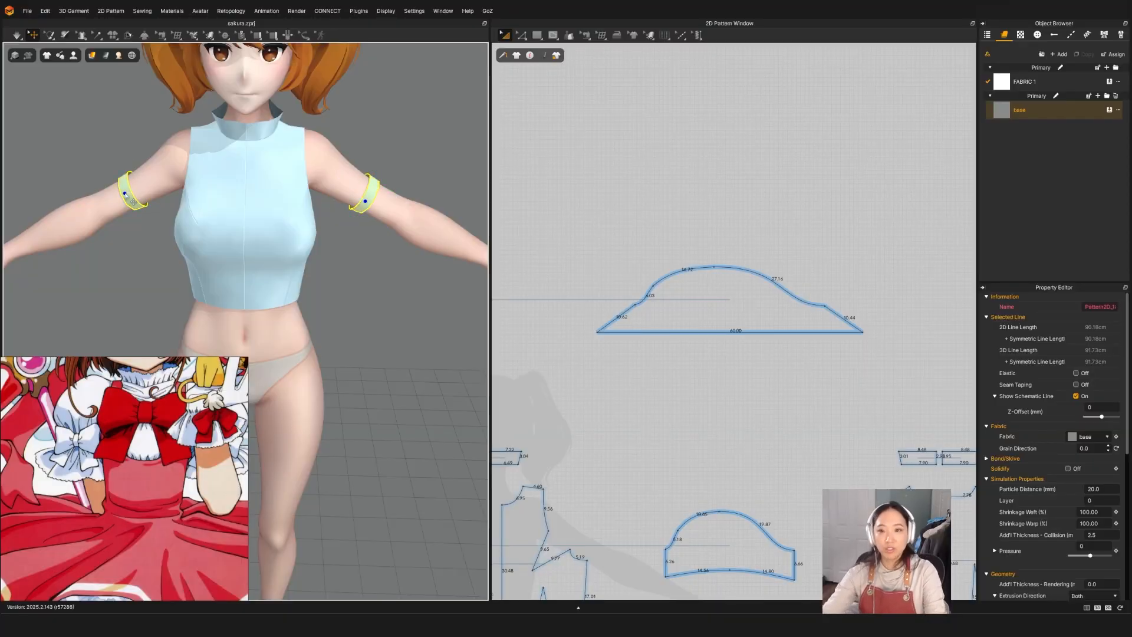
mouse_move(370, 212)
right_mouse_down()
mouse_move(321, 203)
mouse_move(387, 232)
mouse_move(498, 227)
mouse_move(493, 212)
mouse_move(350, 198)
mouse_move(368, 217)
right_mouse_up()
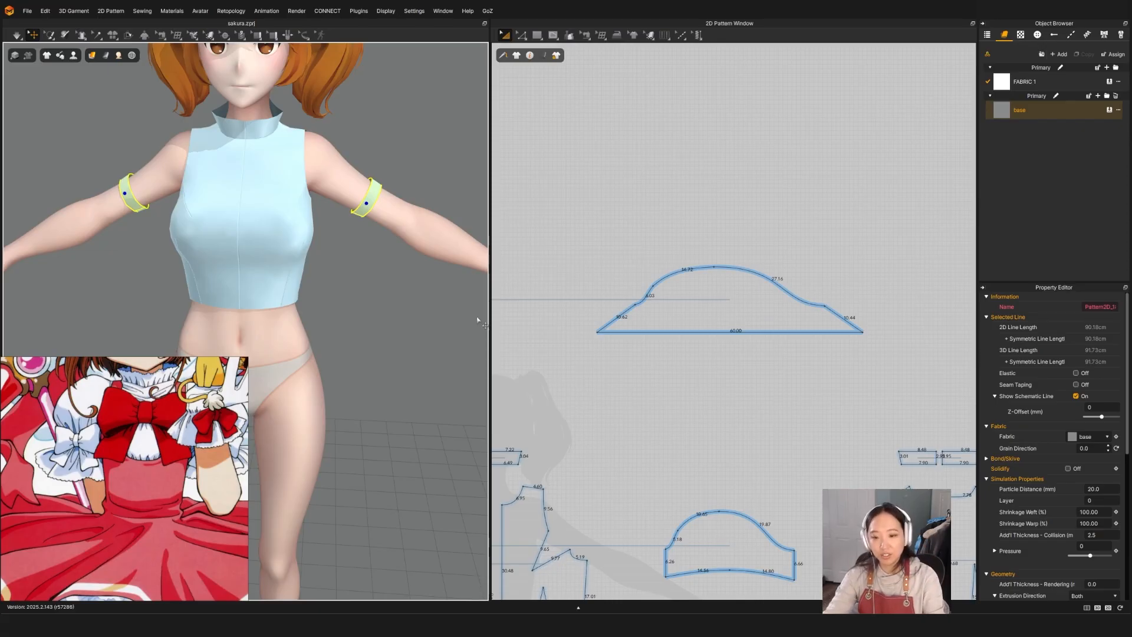
Reactivate both inner sleeves and simulate them against the frozen cuffs.
scroll(805, 468, "down", 5)
middle_click_drag(794, 506, 774, 445)
scroll(774, 446, "up", 2)
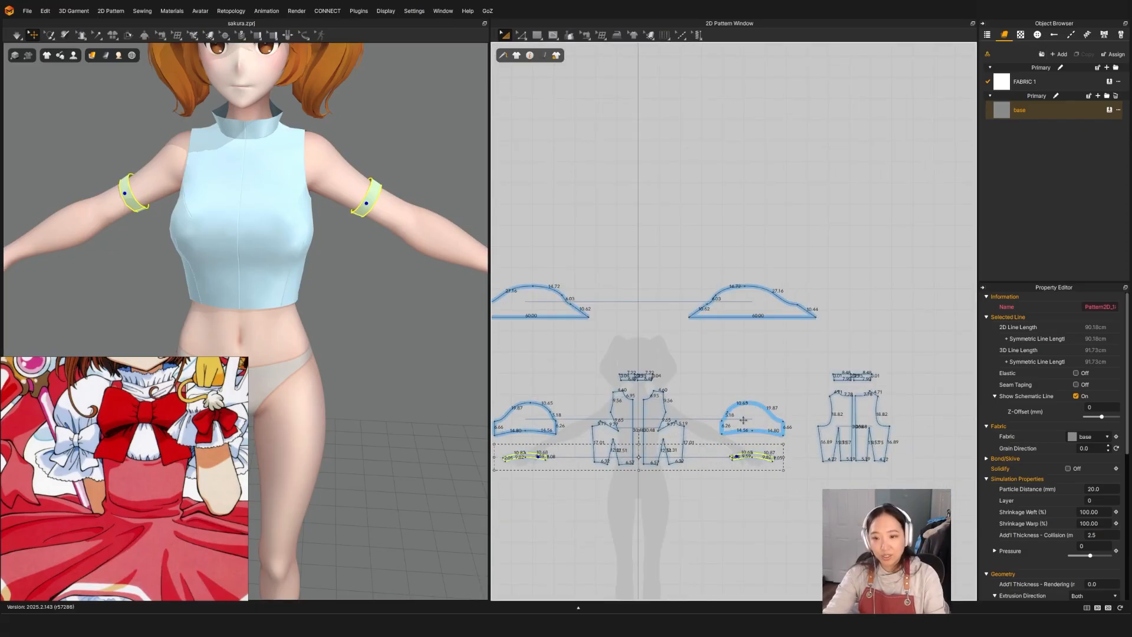
left_click(756, 427)
left_click(537, 422, "shift")
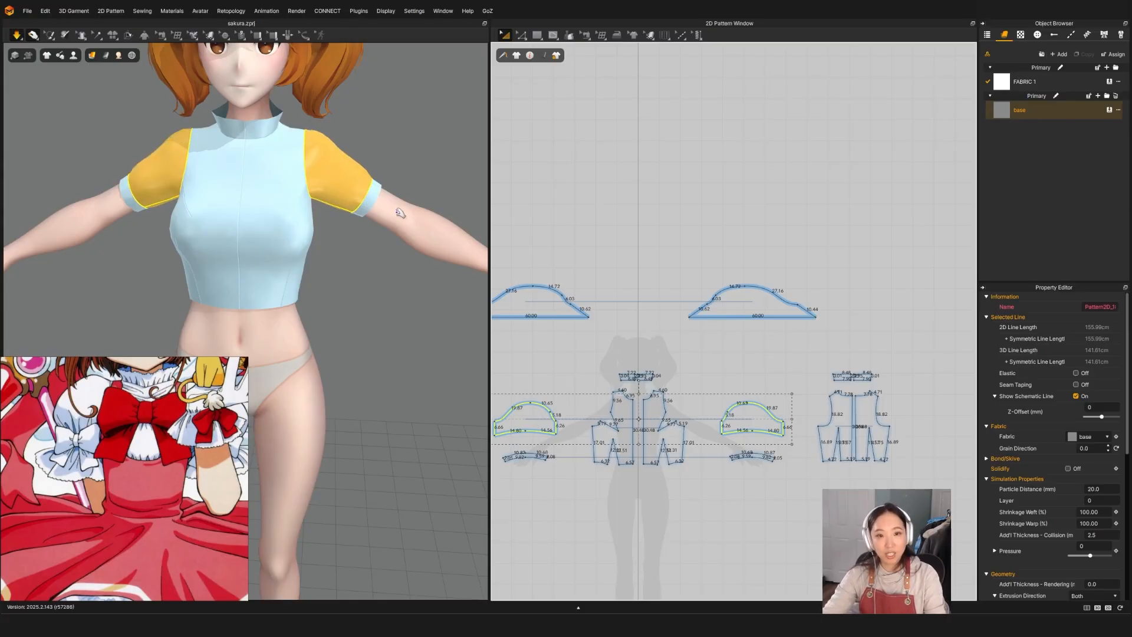
Unfreeze and refreeze the cuff on the avatar's right arm.
left_click(128, 195)
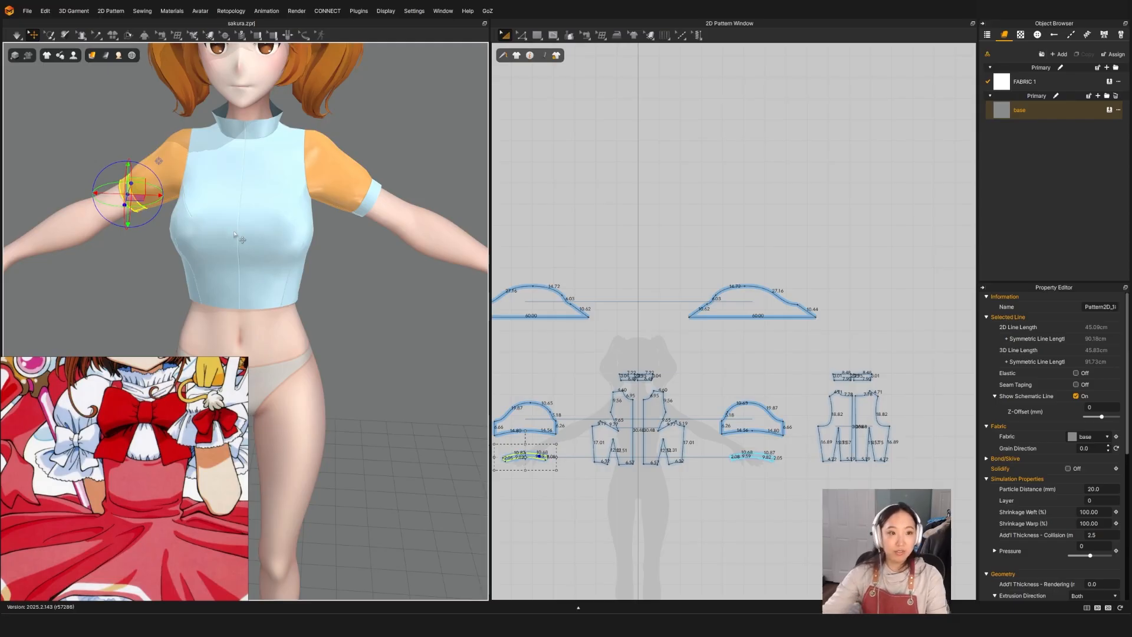
left_click(139, 267)
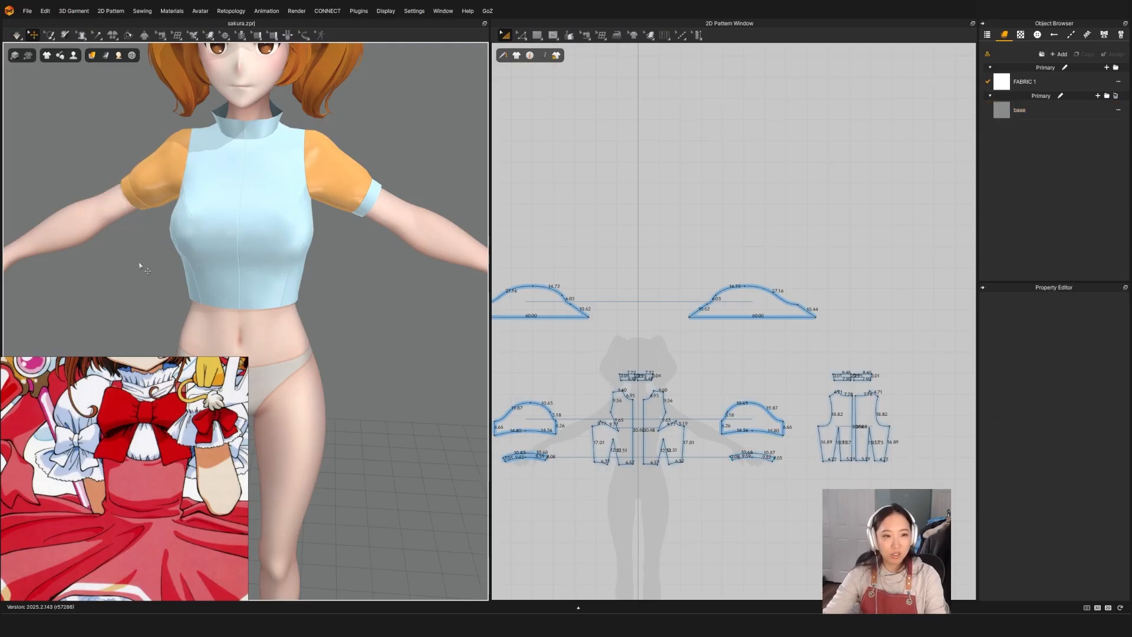
scroll(144, 263, "up", 3)
right_click_drag(144, 263, 117, 259)
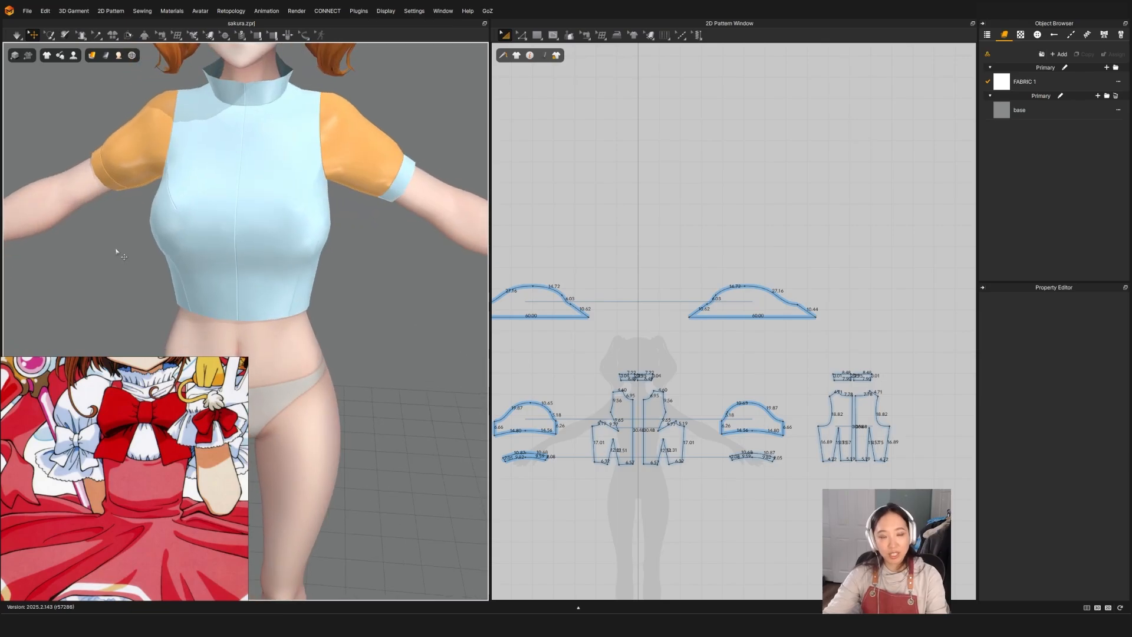
scroll(134, 194, "down", 2)
left_click(134, 211)
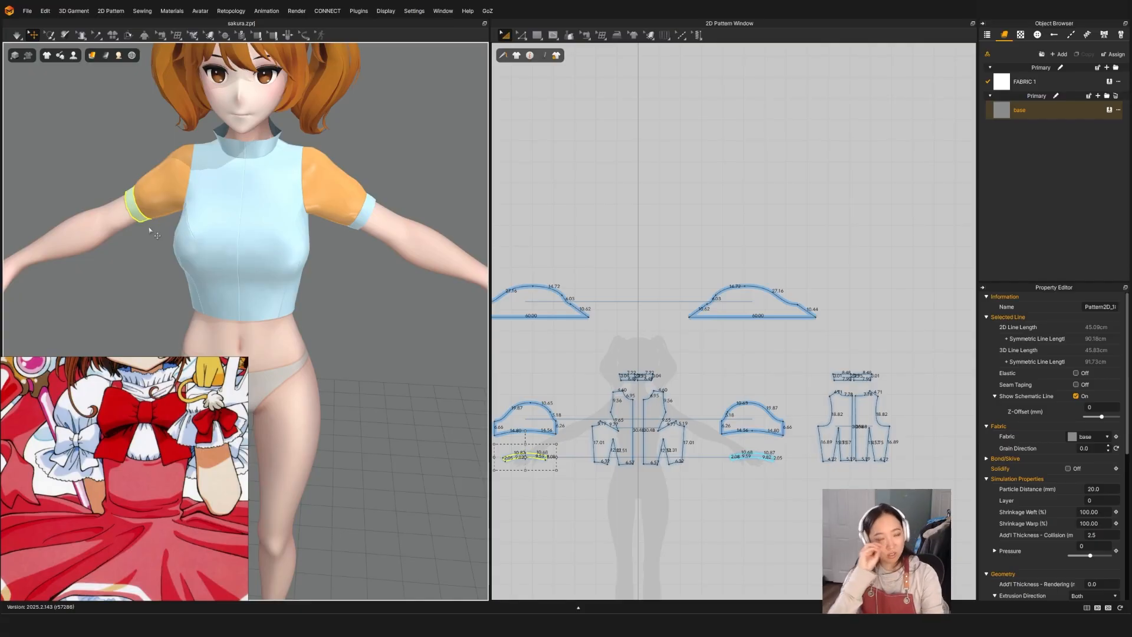
Freeze both inner sleeves and reactivate both grey puff sleeves.
left_click(154, 190)
left_click(323, 200, "shift")
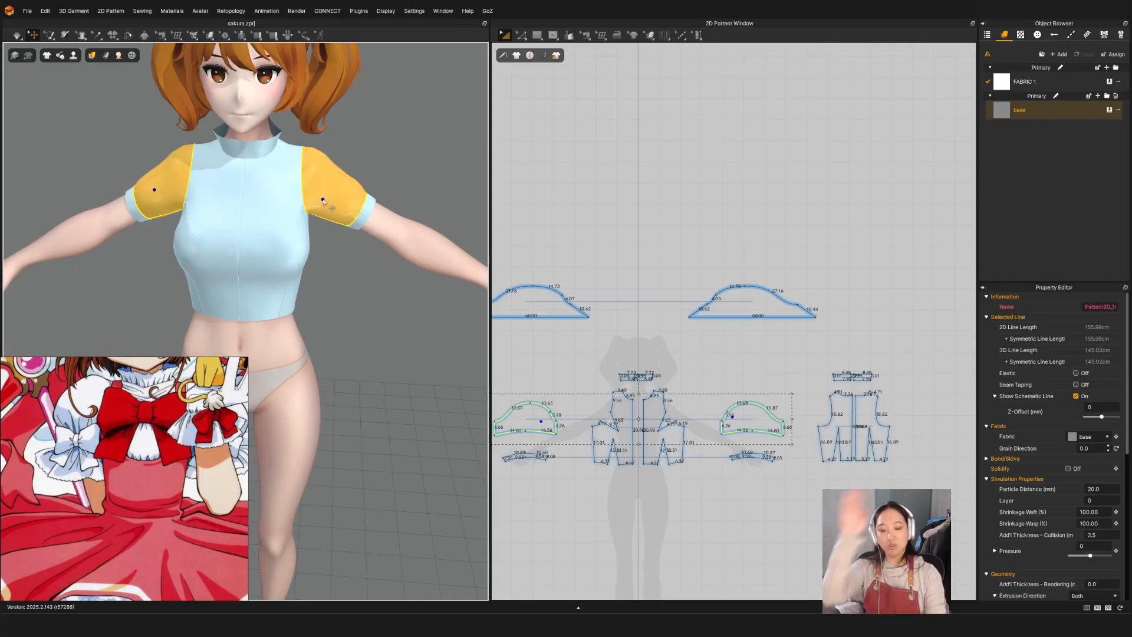
left_click(537, 291)
left_click(755, 295, "shift")
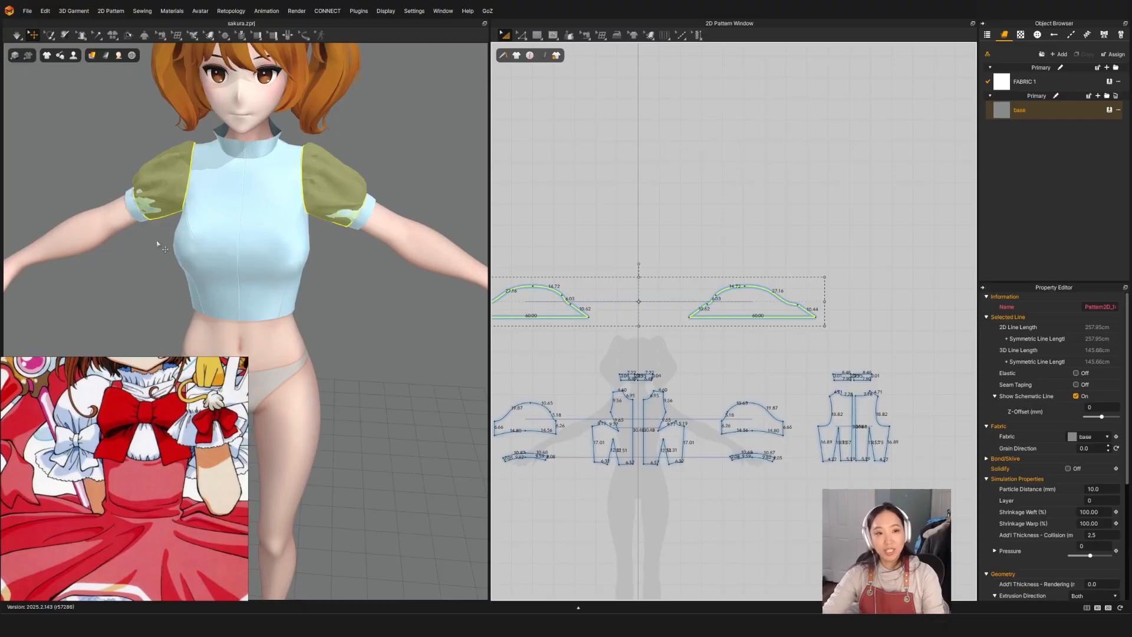
Simulate the grey puff sleeves so they drape over the frozen inner sleeves.
mouse_move(366, 254)
right_mouse_down()
mouse_move(331, 185)
mouse_move(336, 234)
mouse_move(314, 273)
mouse_move(397, 261)
mouse_move(356, 262)
right_mouse_up()
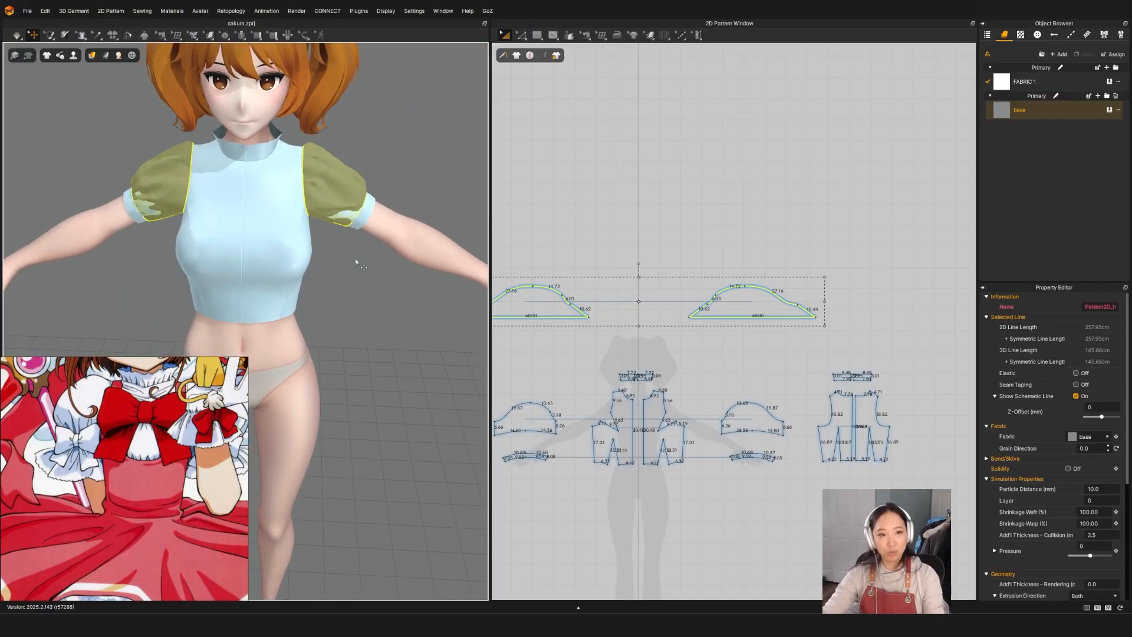
key("space")
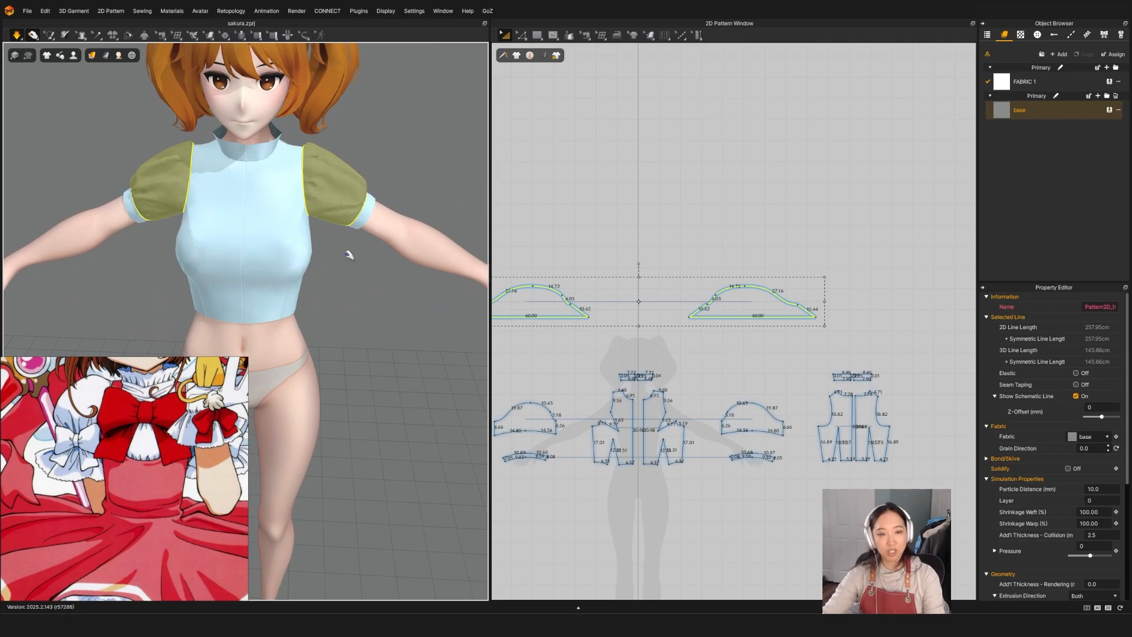
key("space")
Delete the sewing that joins the puff sleeve's hem to the inner sleeve's hem.
right_click_drag(372, 269, 375, 201)
scroll(315, 271, "up", 5)
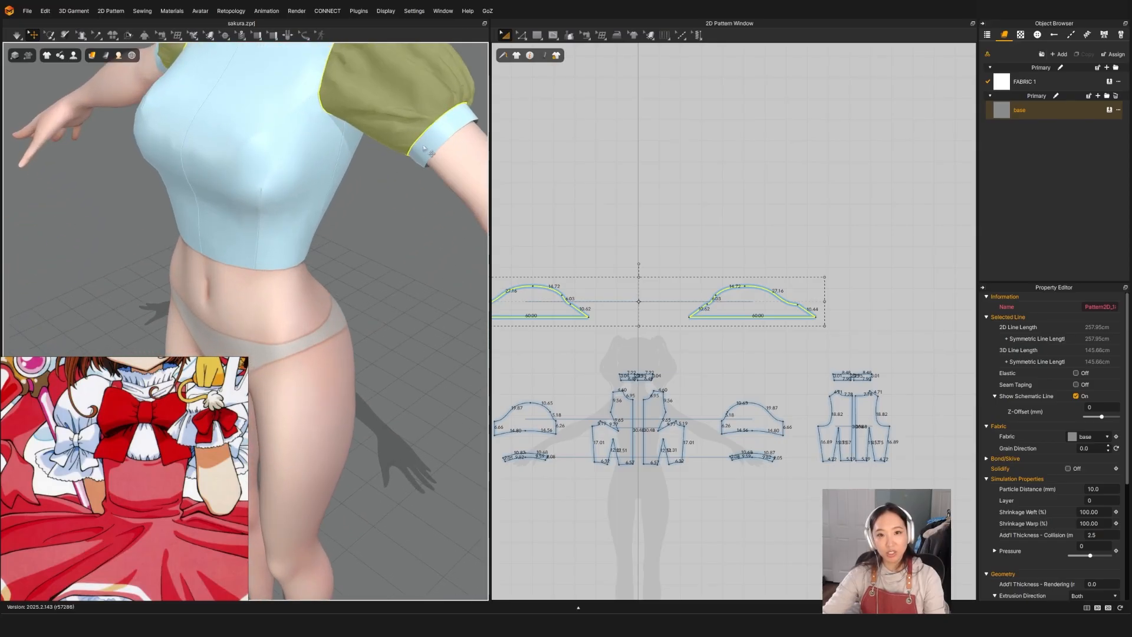
scroll(297, 302, "up", 3)
key("b")
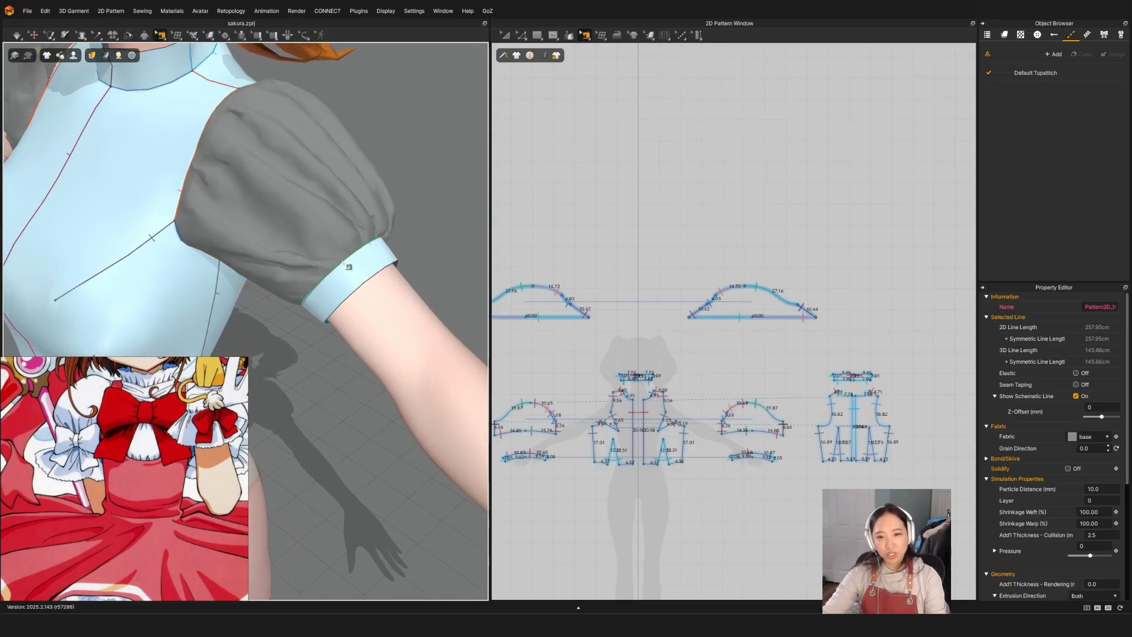
scroll(752, 431, "up", 5)
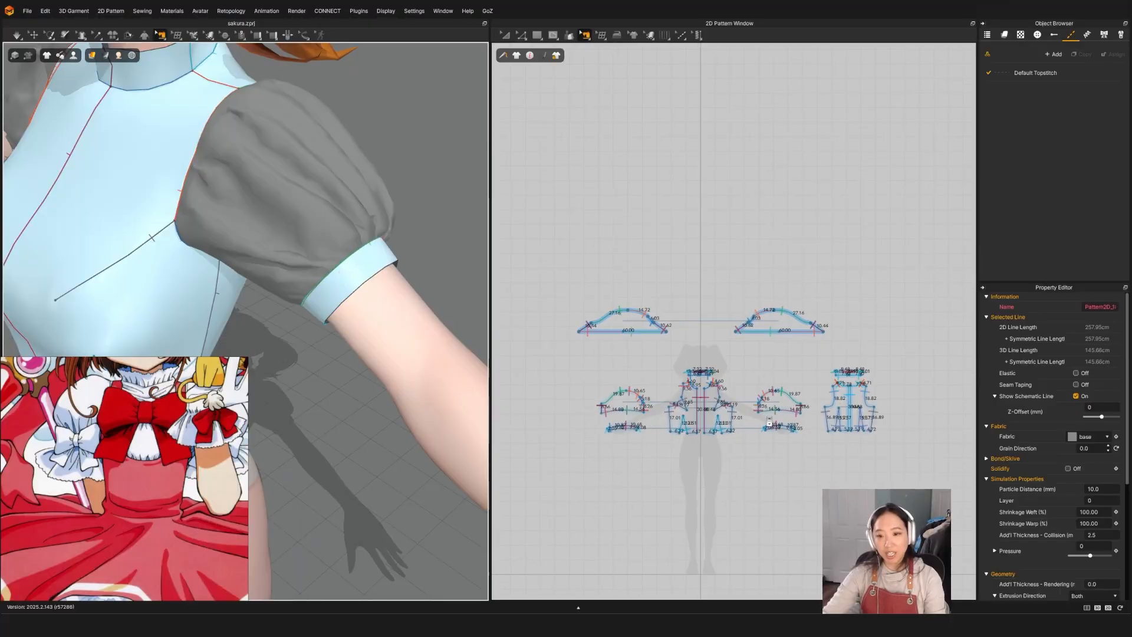
left_click(765, 231)
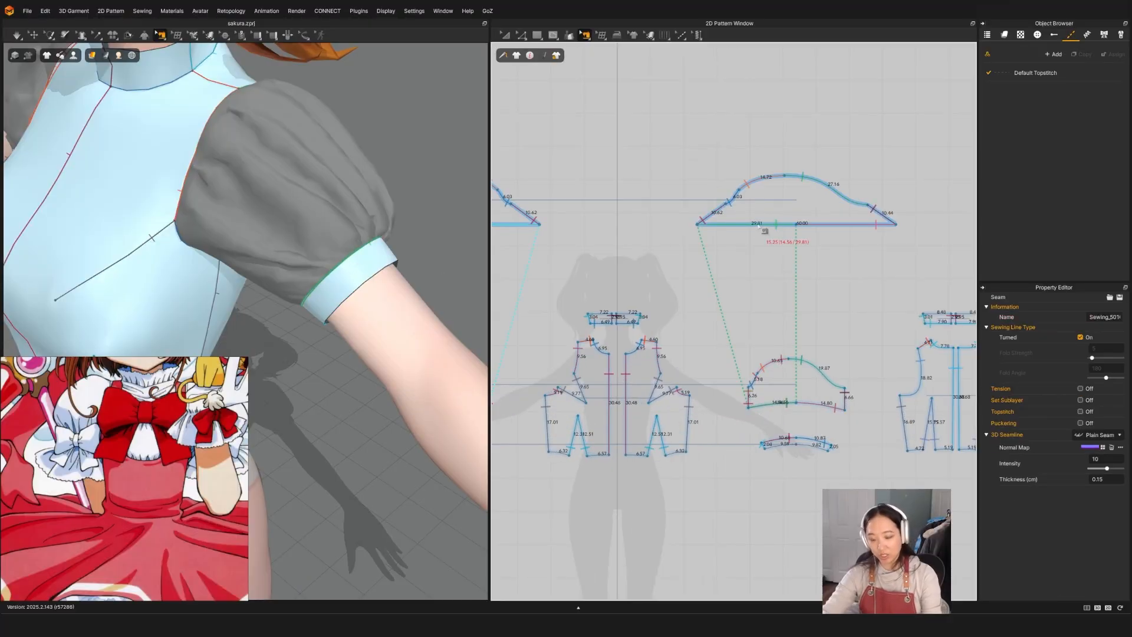
key("Delete")
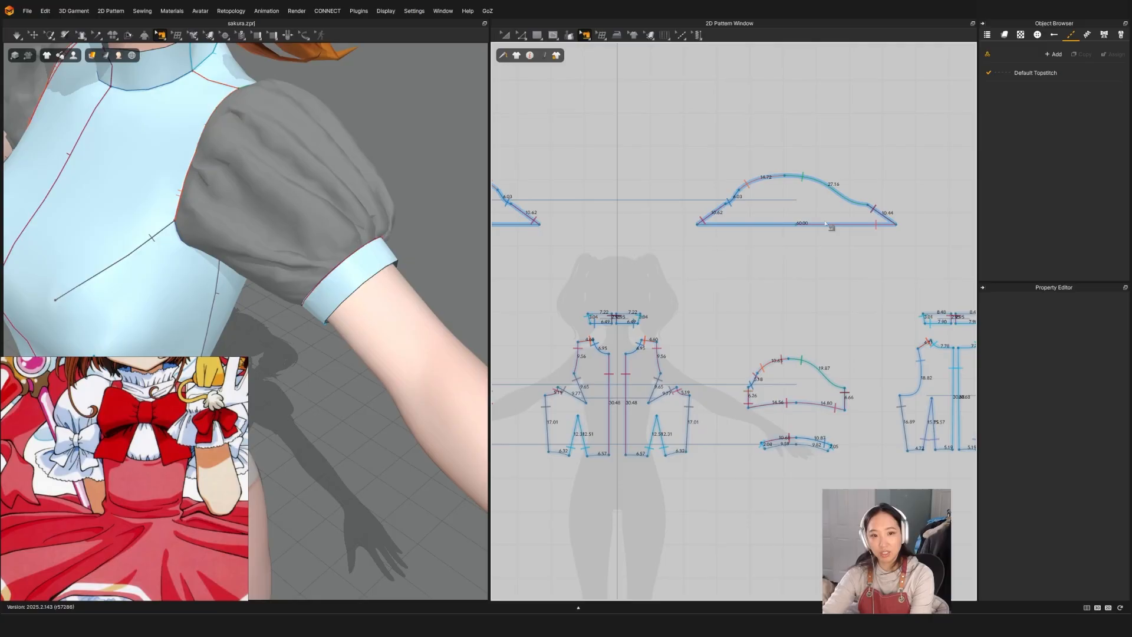
Sew the puff sleeve's full hem edge to the inner sleeve's full hem with free sewing, matching corner to corner.
scroll(894, 269, "down", 5)
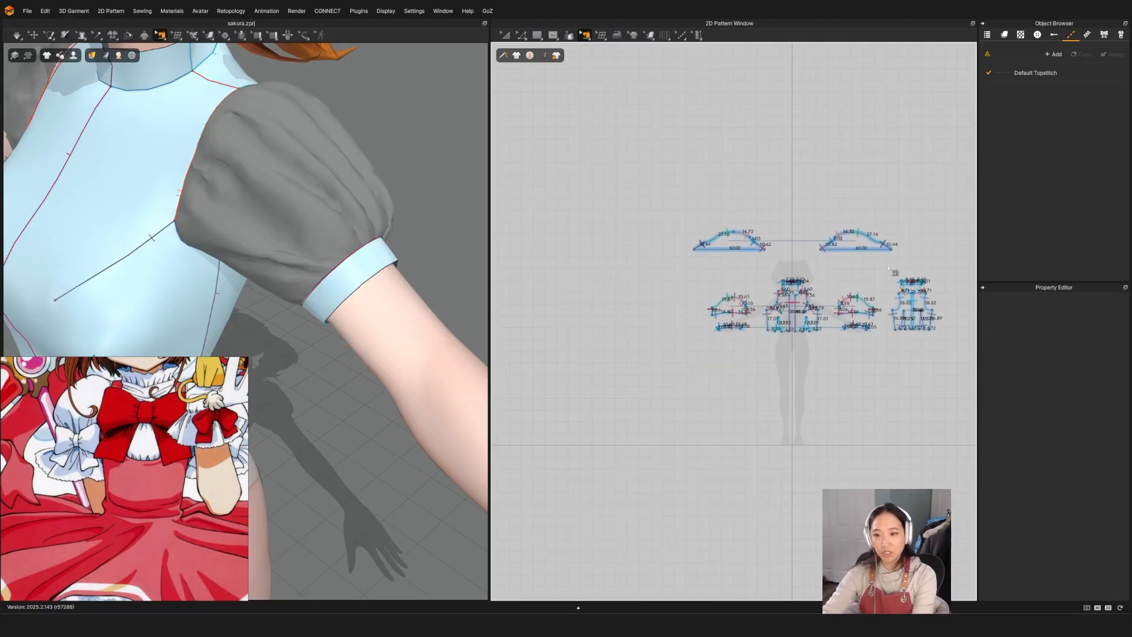
scroll(811, 419, "up", 3)
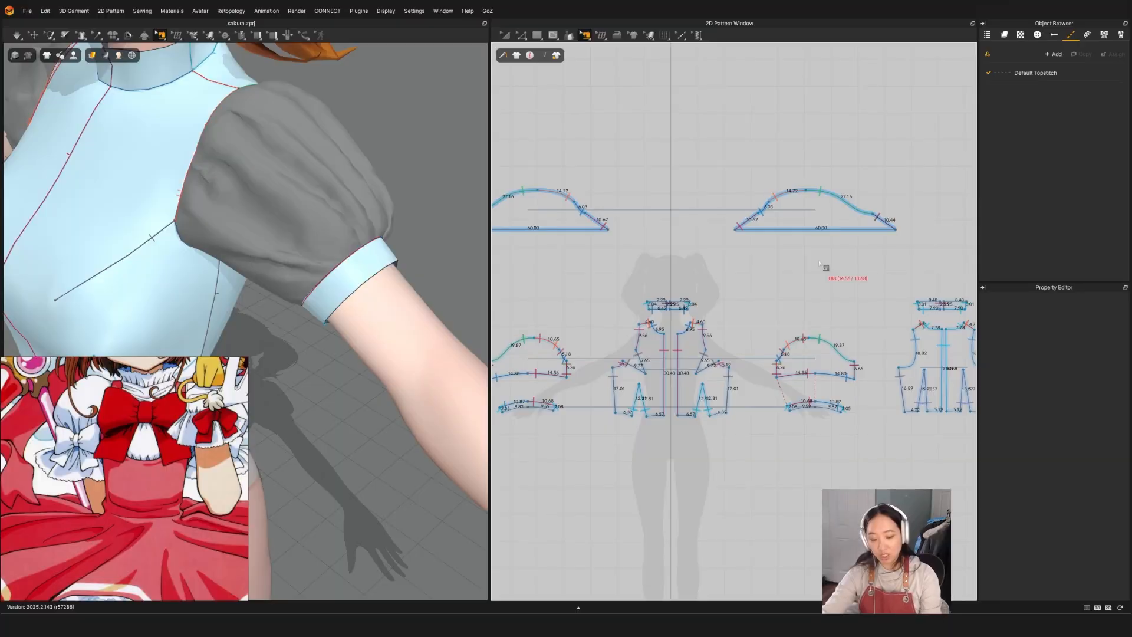
left_click(831, 229)
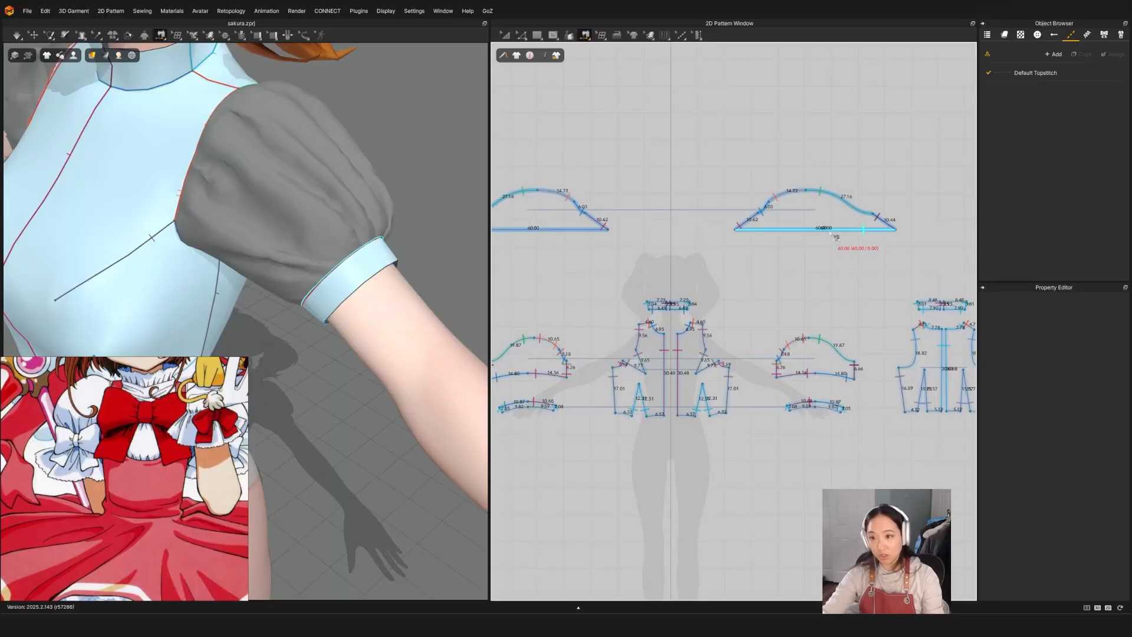
left_click(824, 377)
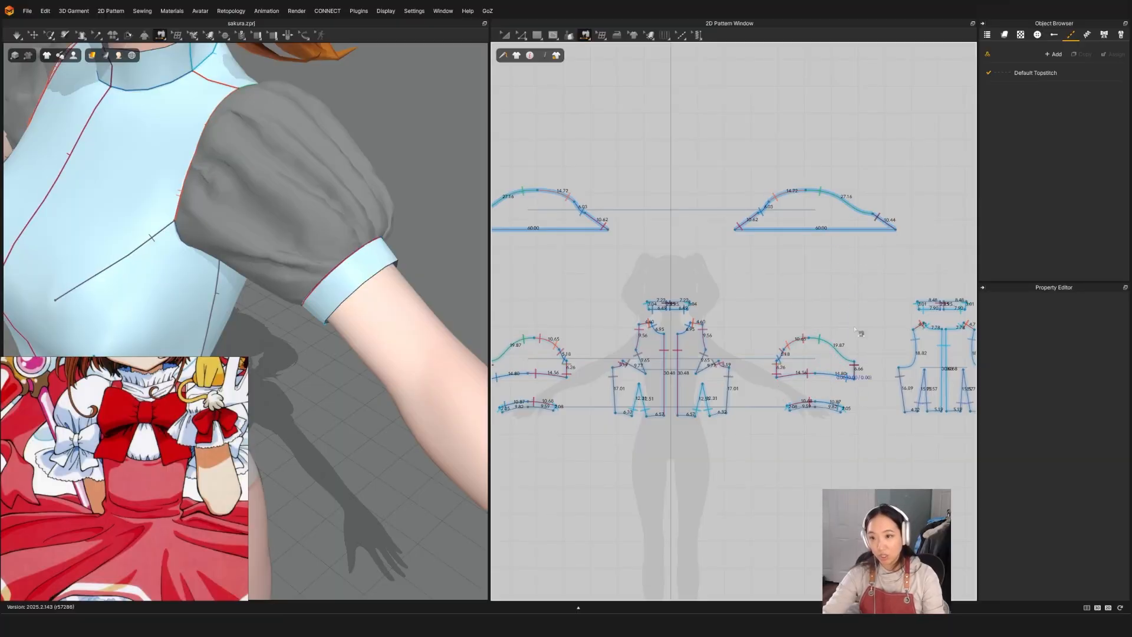
left_click(896, 236)
left_click(739, 235)
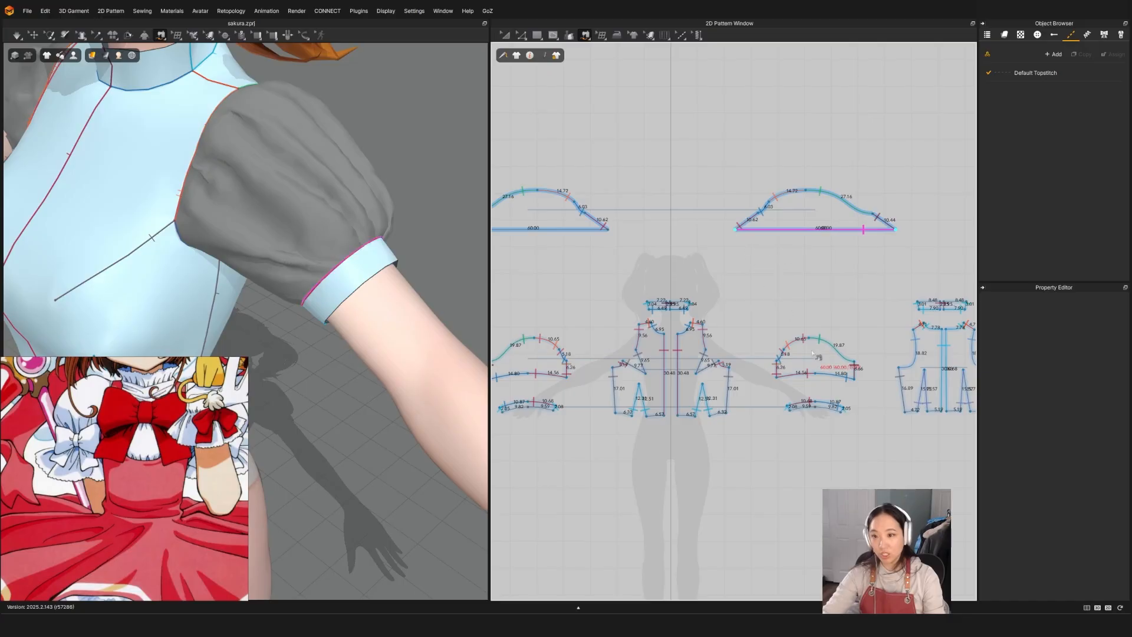
left_click(854, 378)
left_click(778, 381)
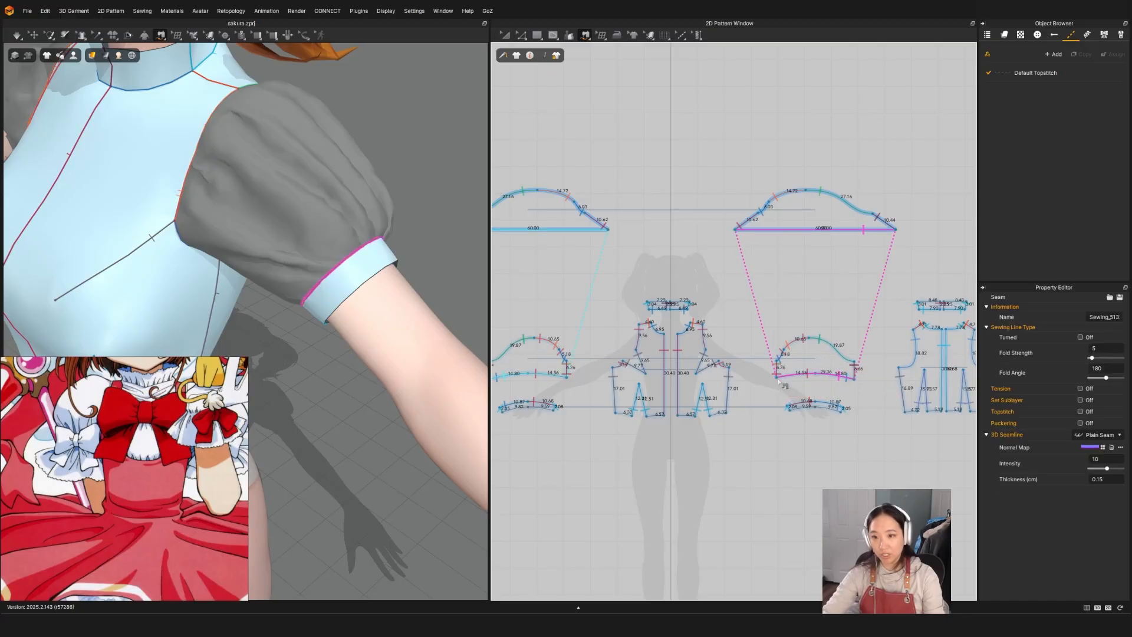
Simulate the resewn puff sleeve and pull its fabric down near the underarm.
key("space")
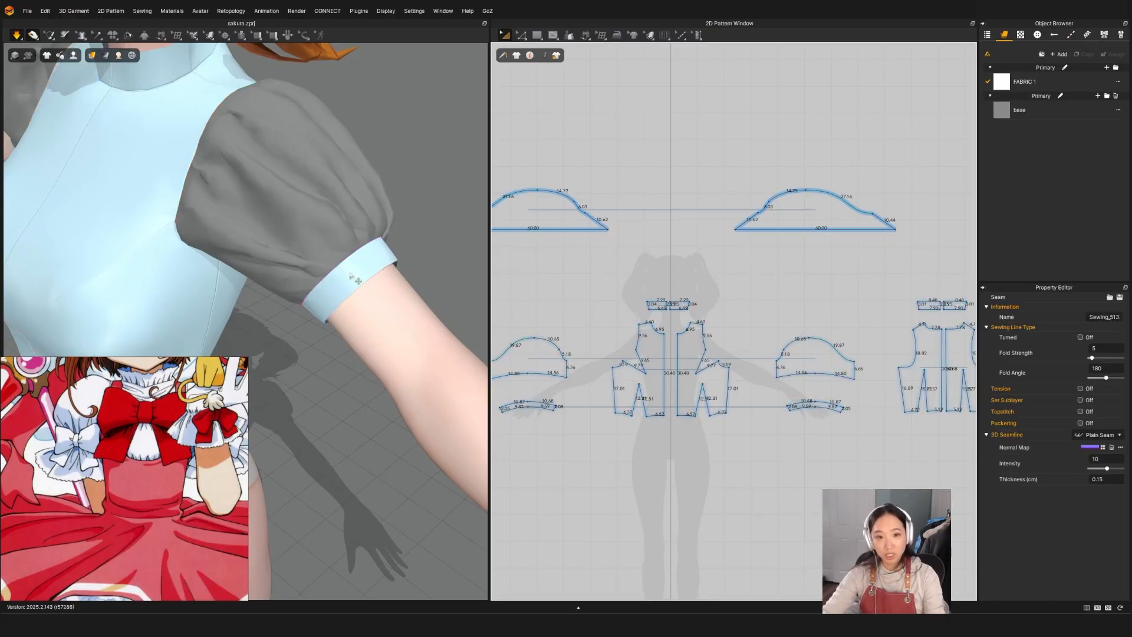
left_click(298, 278)
left_click(297, 285)
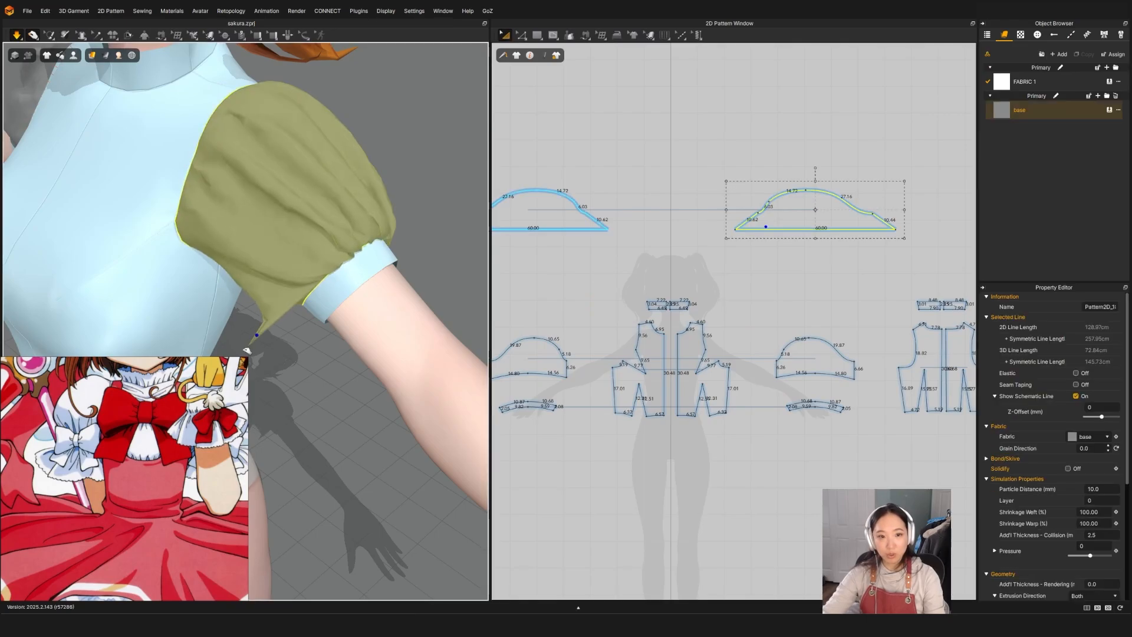
key("space")
Try lengthening the puff sleeve by moving its hem edge down so the sides measure about 13 cm, and simulate it.
right_click_drag(327, 270, 321, 222)
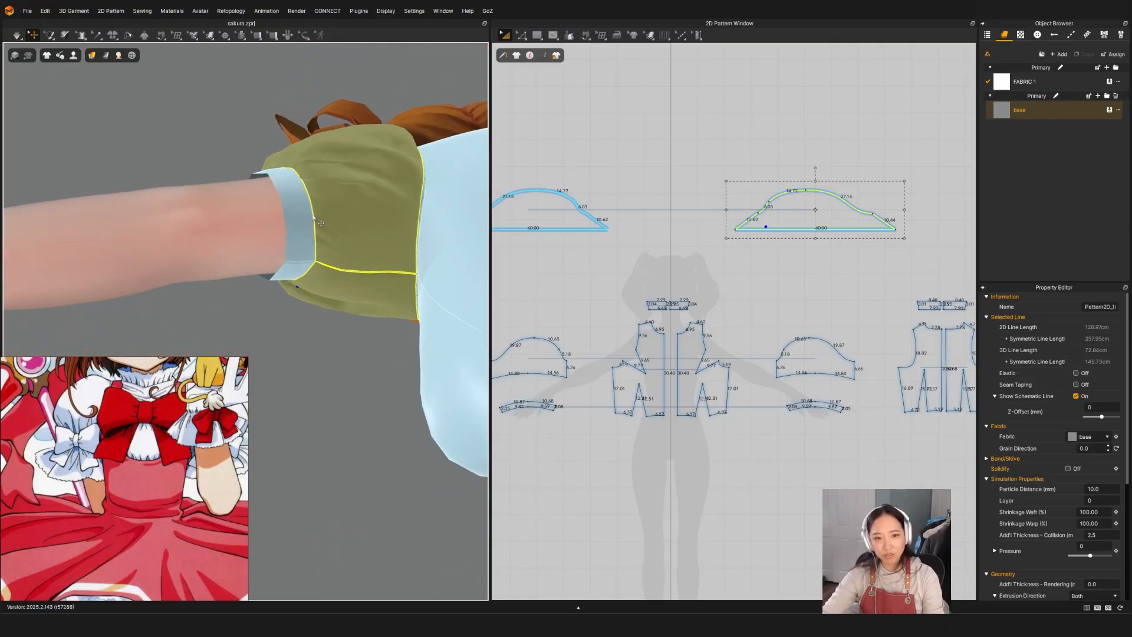
left_click(340, 241)
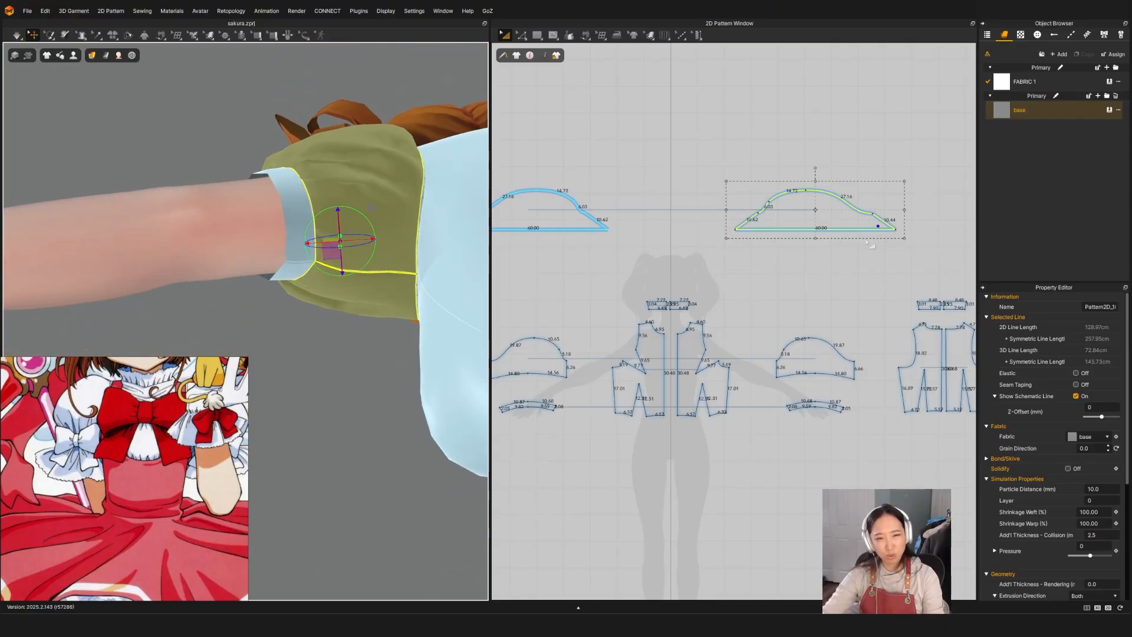
right_click_drag(451, 241, 590, 271)
scroll(849, 245, "up", 2)
left_click_drag(806, 229, 792, 240)
key("space")
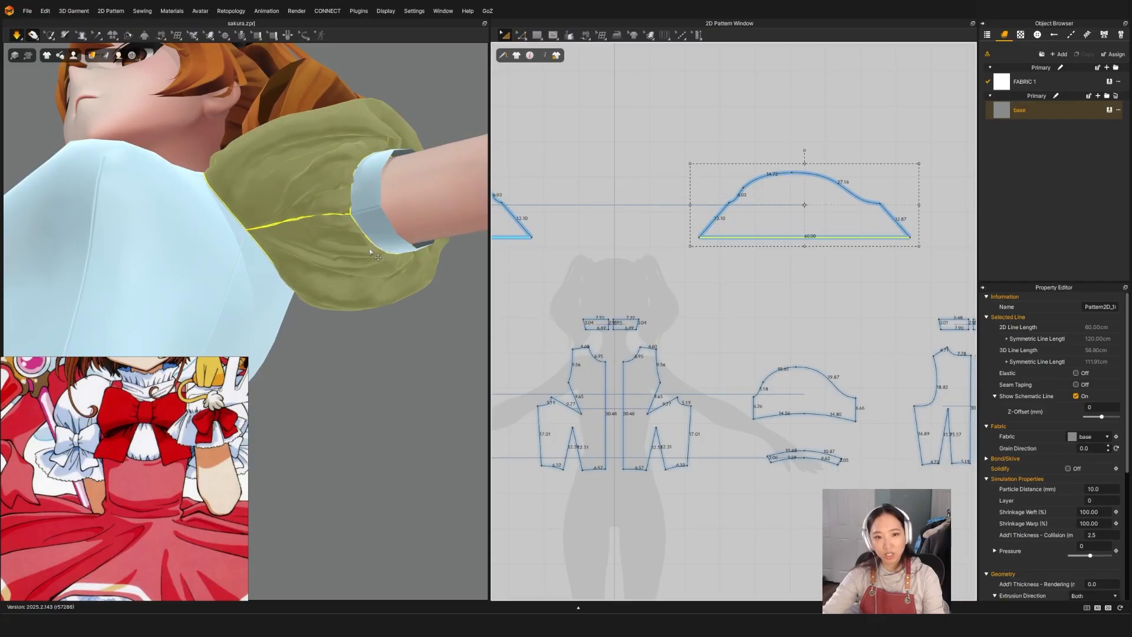
key("space")
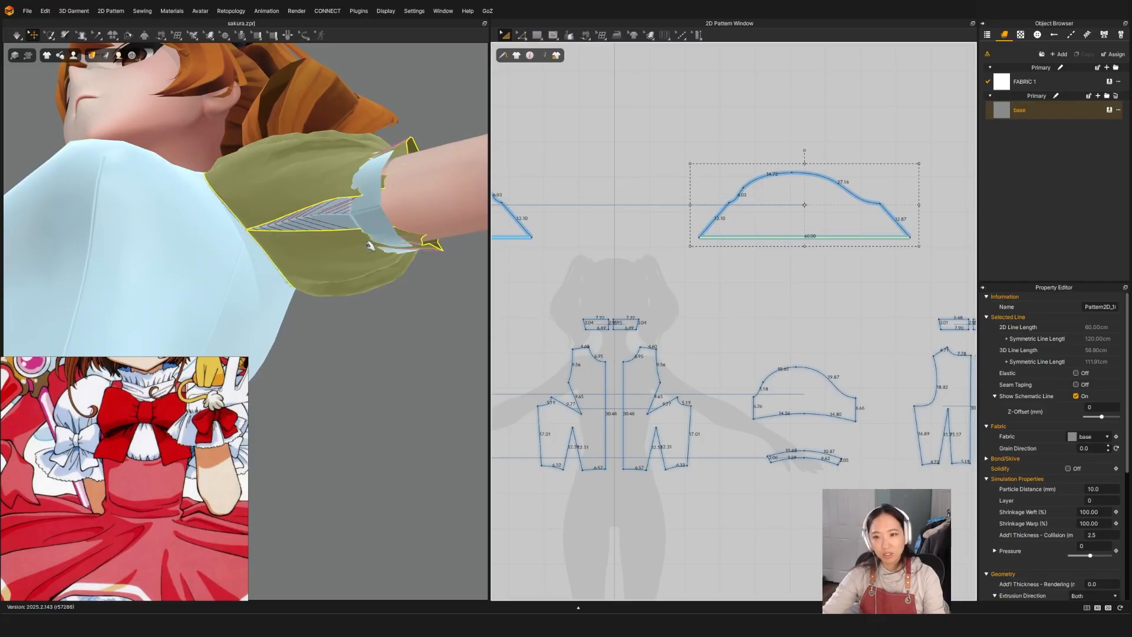
Undo the puff sleeve's hem move and the simulated changes back to the resewn hem.
key("ctrl+z")
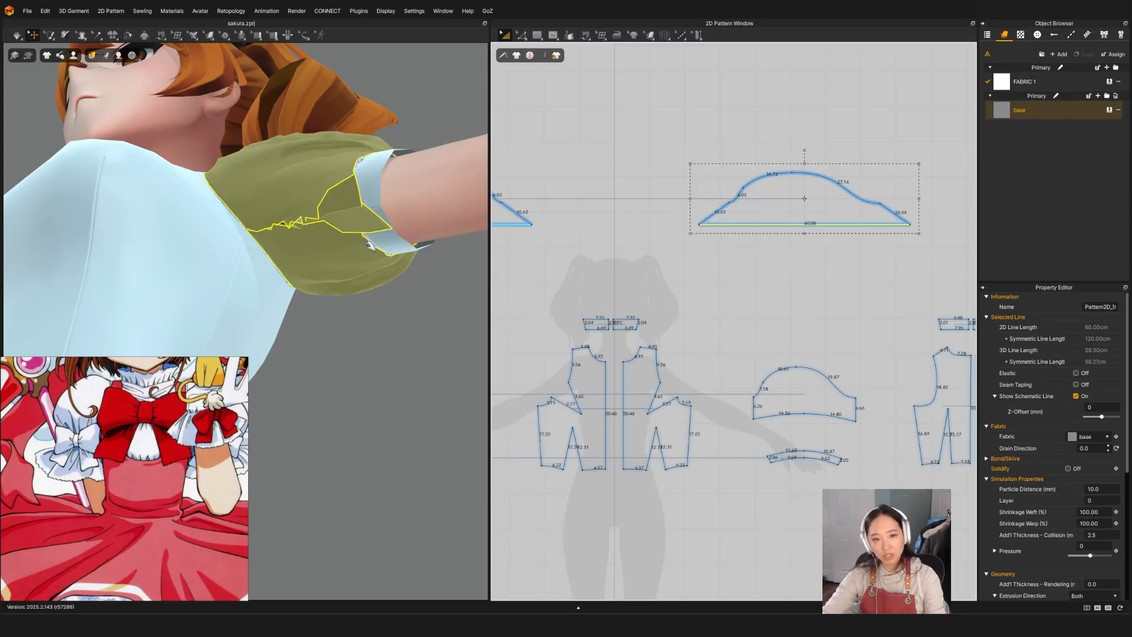
key("Escape")
key("ctrl+z")
key("ctrl+z")
key("ctrl+z")
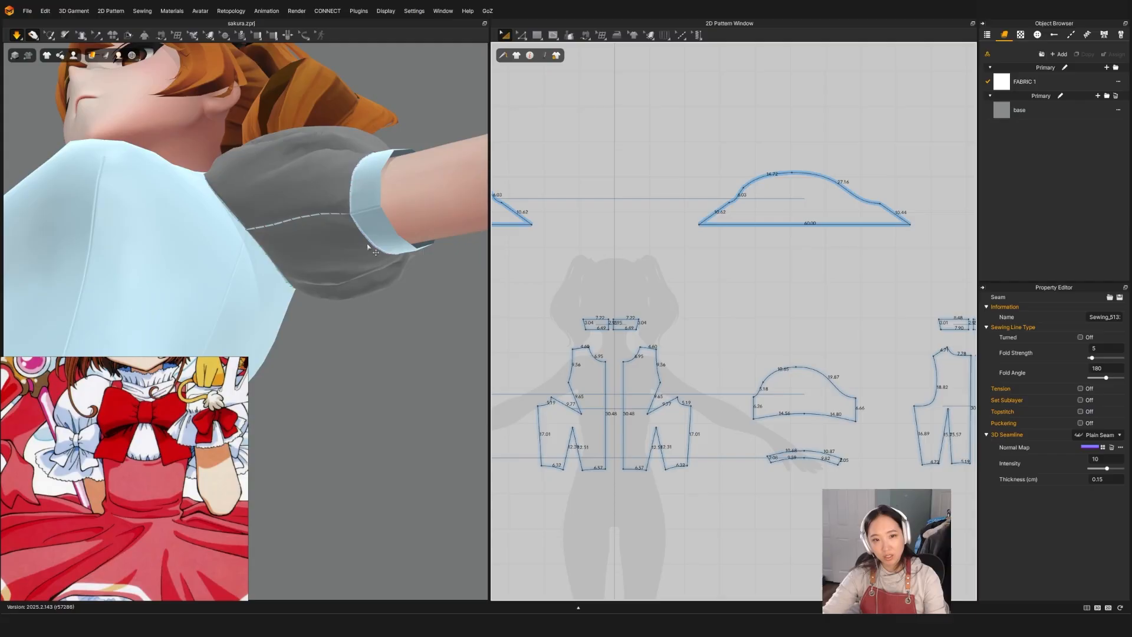
Display the garment's strain map with its mesh and show the sewing lines to examine the puff sleeve's underarm.
right_click_drag(349, 246, 331, 190)
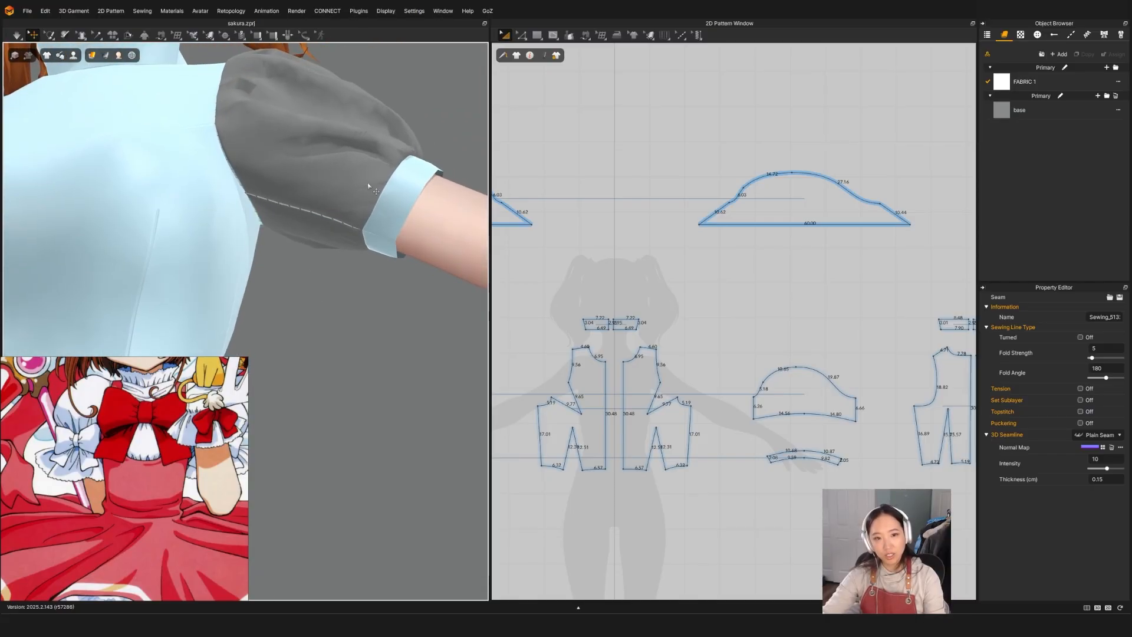
left_click(320, 205)
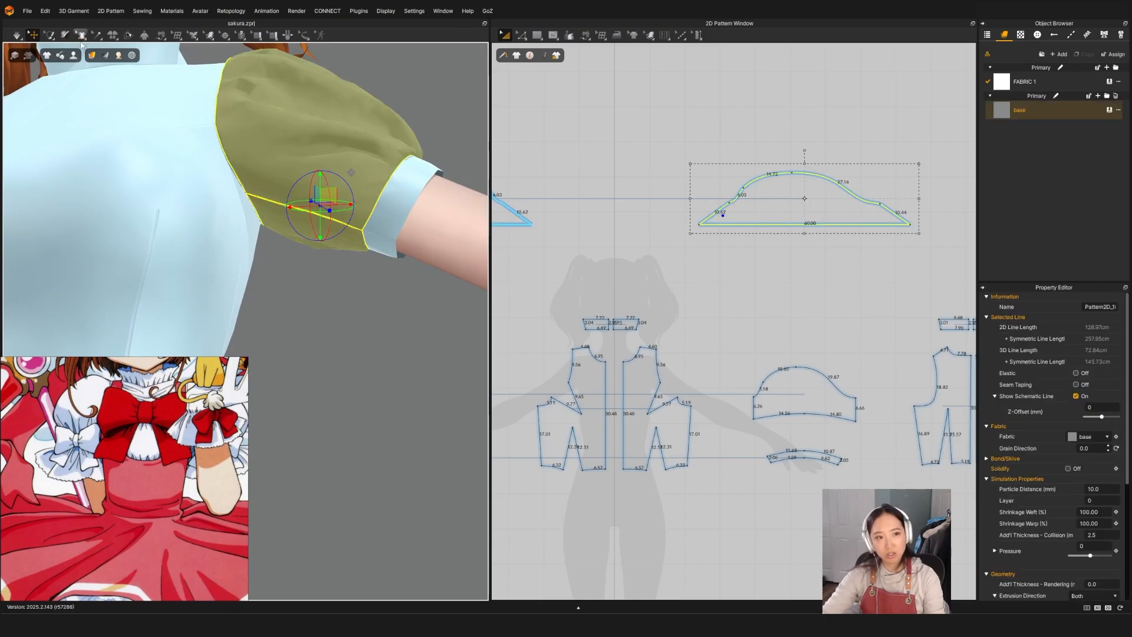
mouse_move(105, 55)
left_click(120, 96)
right_click_drag(392, 239, 190, 259)
key("b")
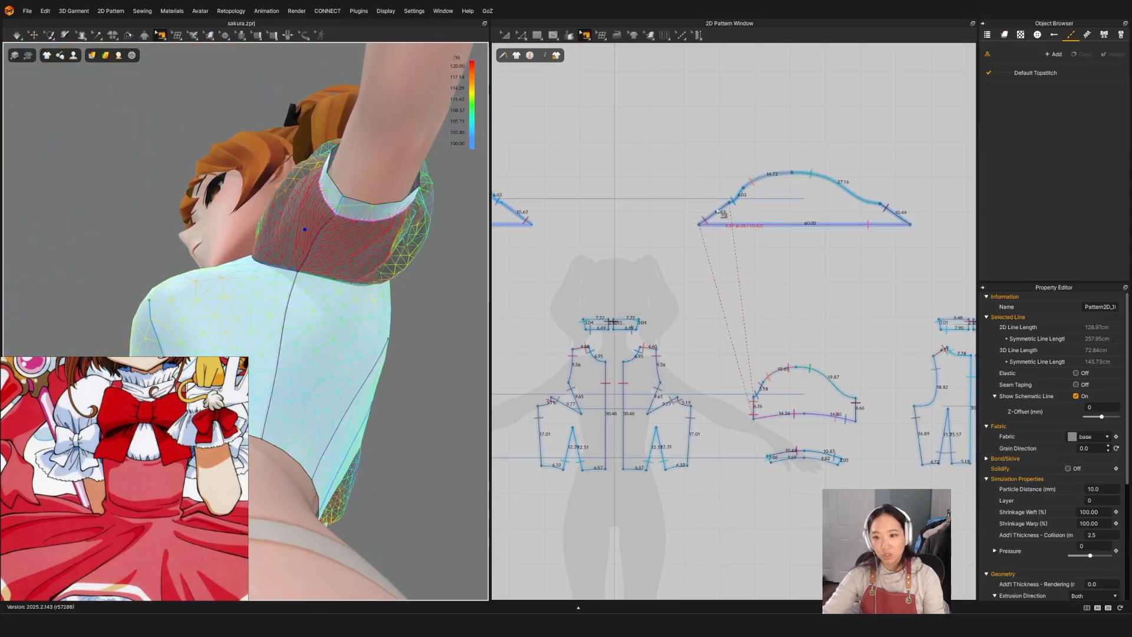
Delete the seams joining the puff sleeve's side edges to the inner sleeve and sew the two side edges to each other.
left_click(724, 214)
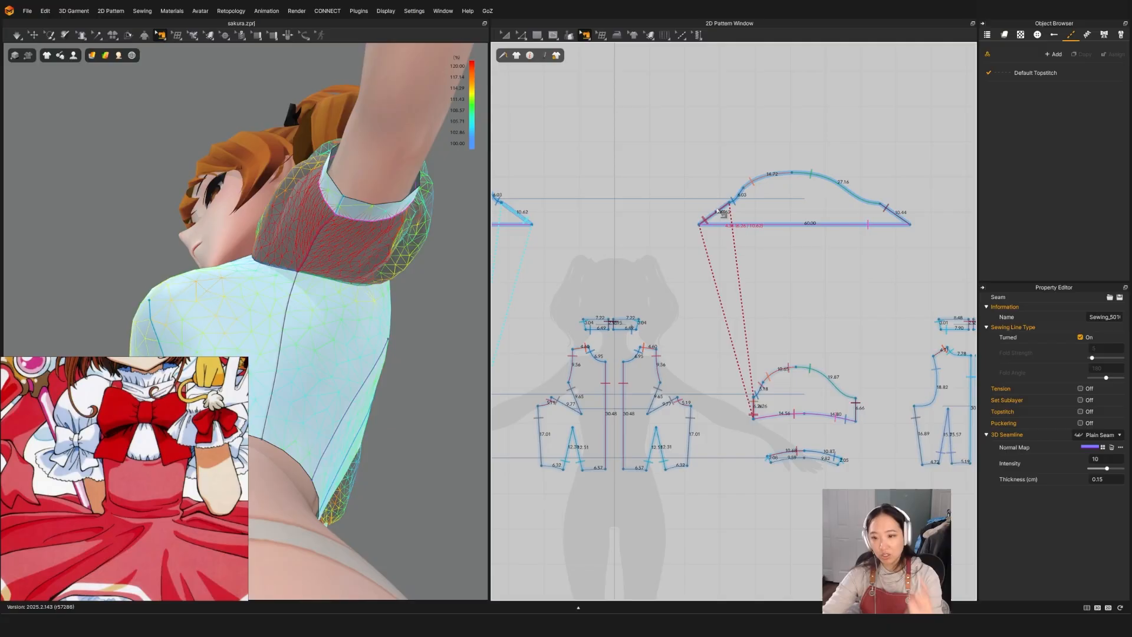
key("Delete")
left_click(894, 213)
key("Delete")
scroll(894, 213, "down", 3)
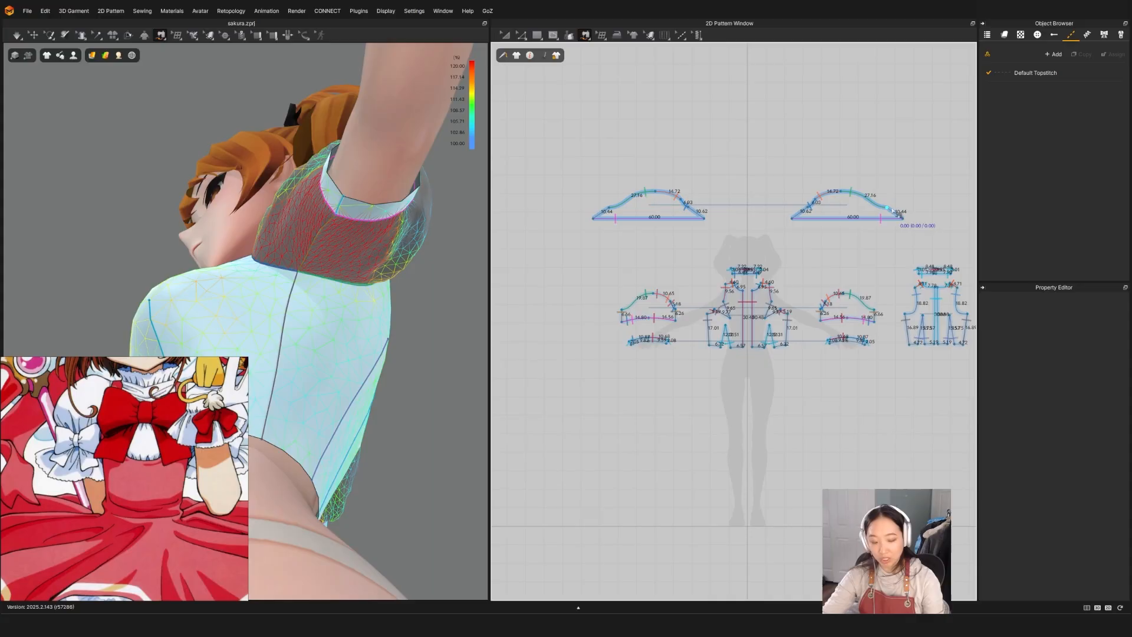
left_click(895, 214)
left_click(806, 211)
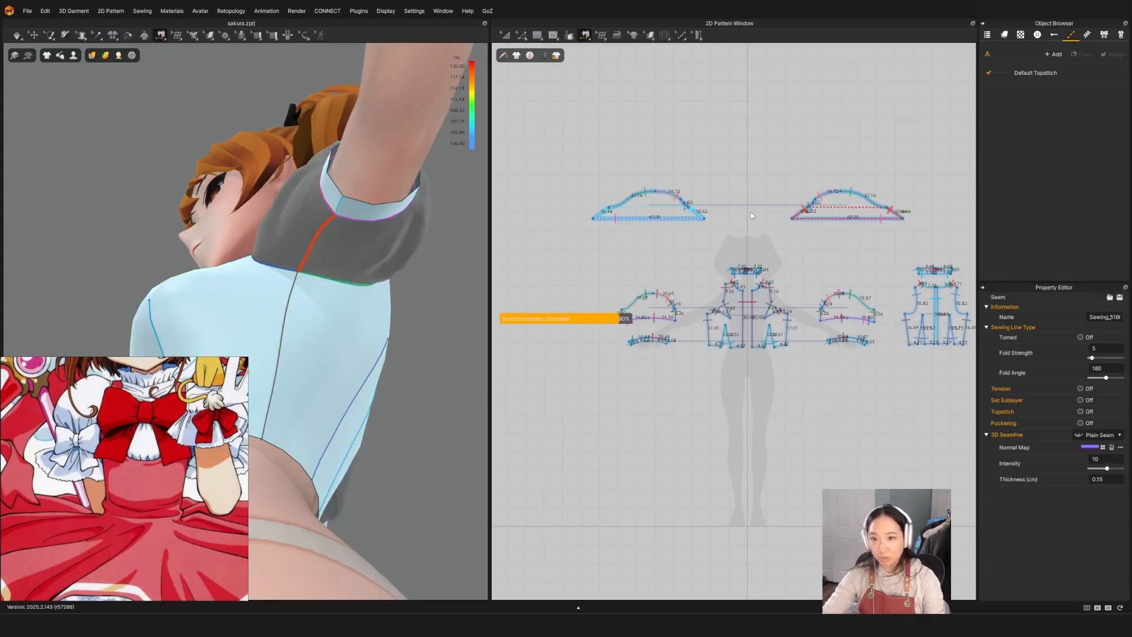
Turn off the strain map and simulate the puff sleeve with its newly joined sides, checking the underarm.
left_click(107, 56)
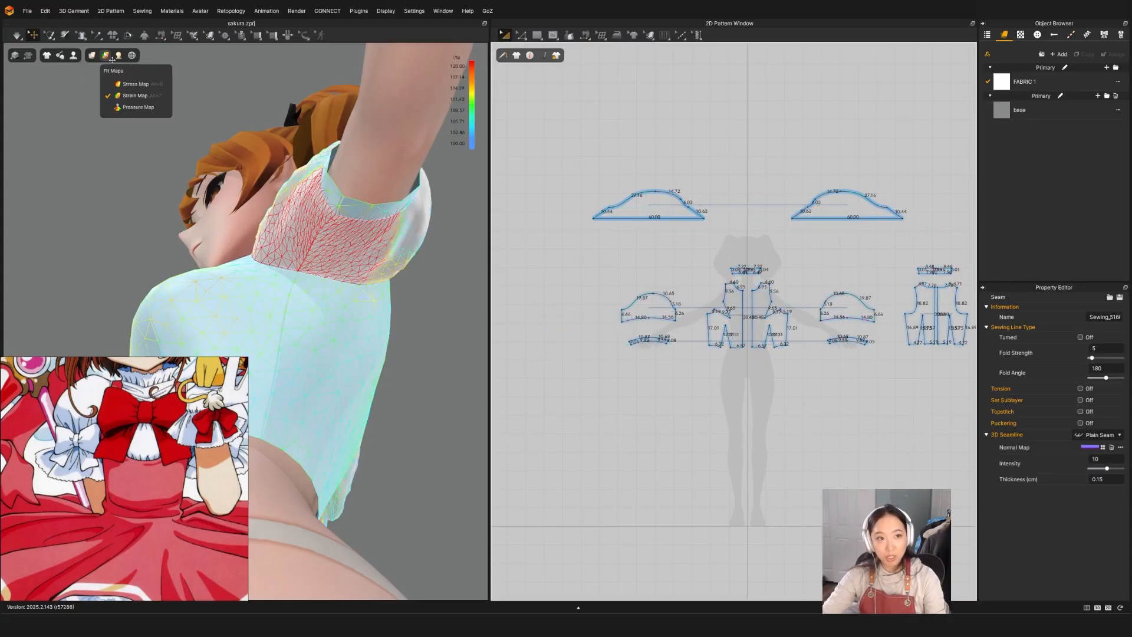
left_click(116, 95)
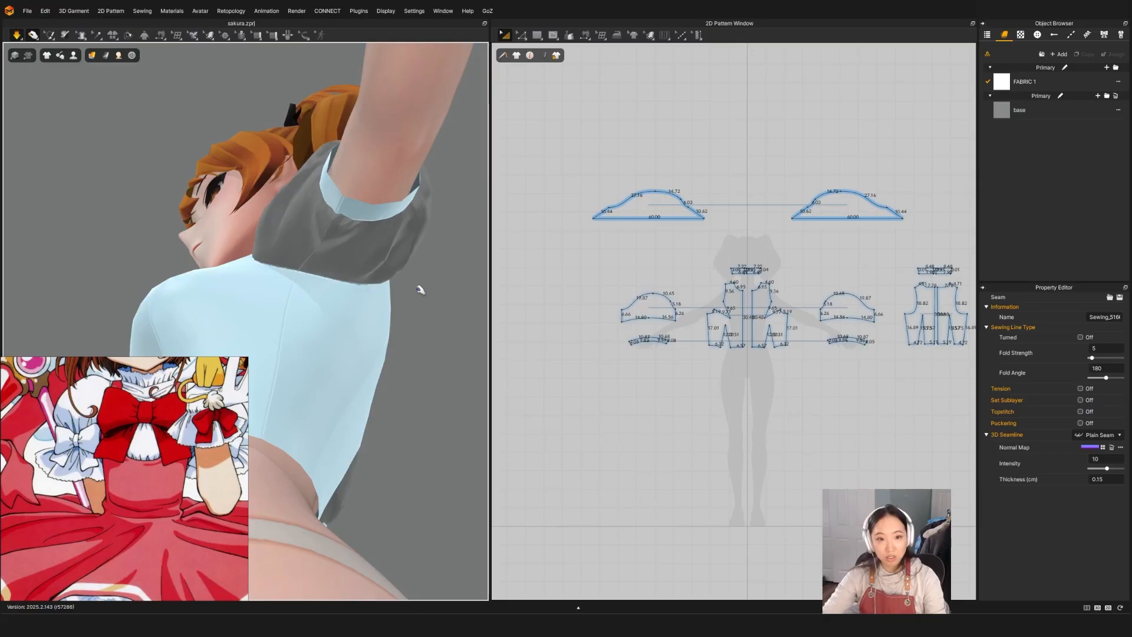
left_click(332, 248)
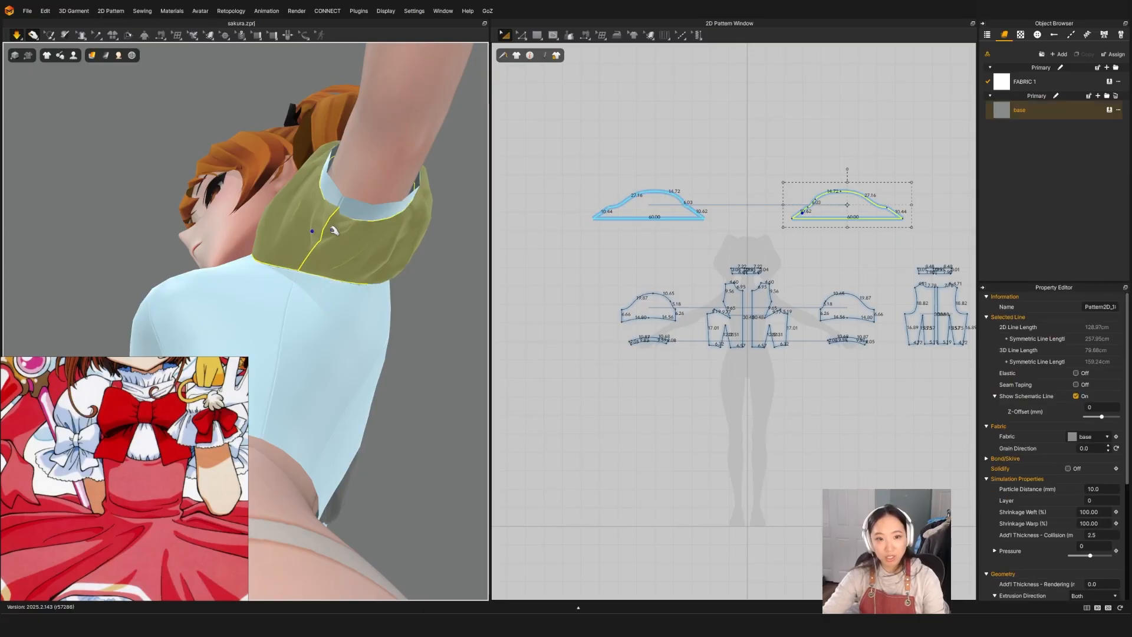
key("space")
scroll(333, 223, "up", 3)
right_click_drag(363, 184, 280, 220)
left_click(364, 165)
scroll(874, 211, "up", 5)
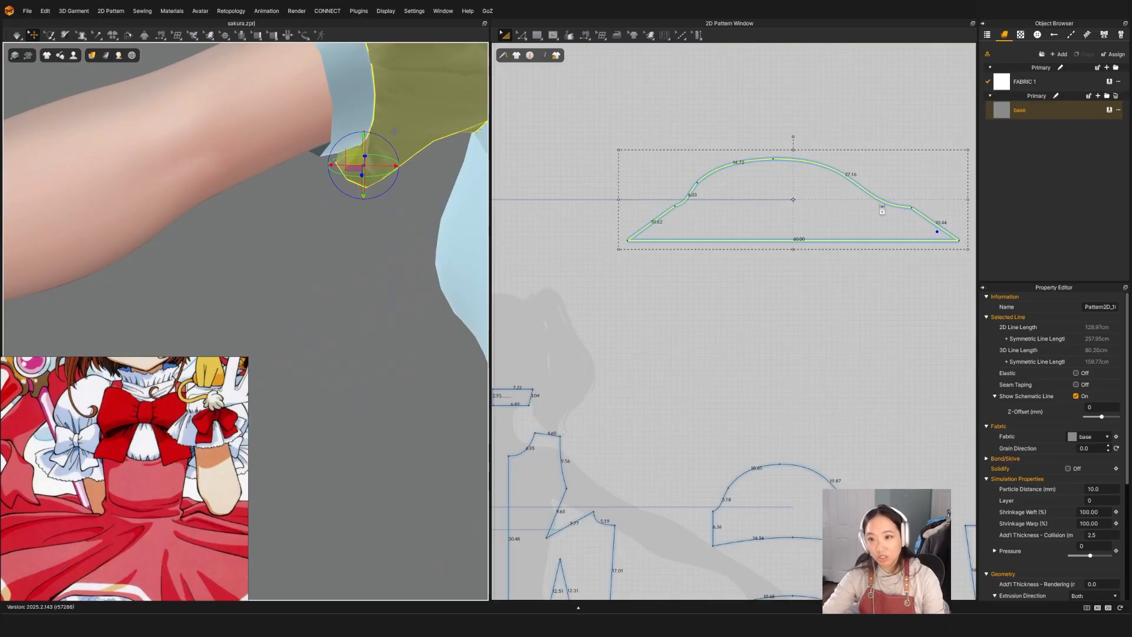
Try shortening the puff sleeve's sides by moving the whole hem edge up, and undo the move.
scroll(814, 282, "down", 1)
middle_click_drag(814, 282, 721, 310)
scroll(810, 284, "down", 3)
scroll(810, 284, "up", 2)
scroll(720, 310, "up", 2)
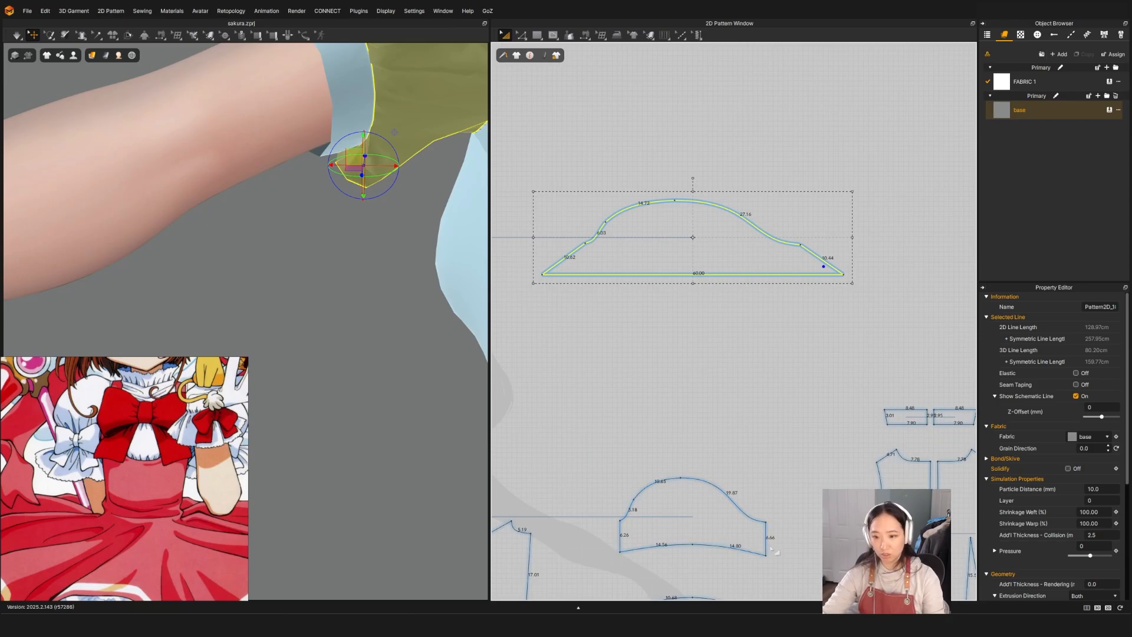
key("z")
left_click_drag(814, 275, 807, 255)
key("ctrl+z")
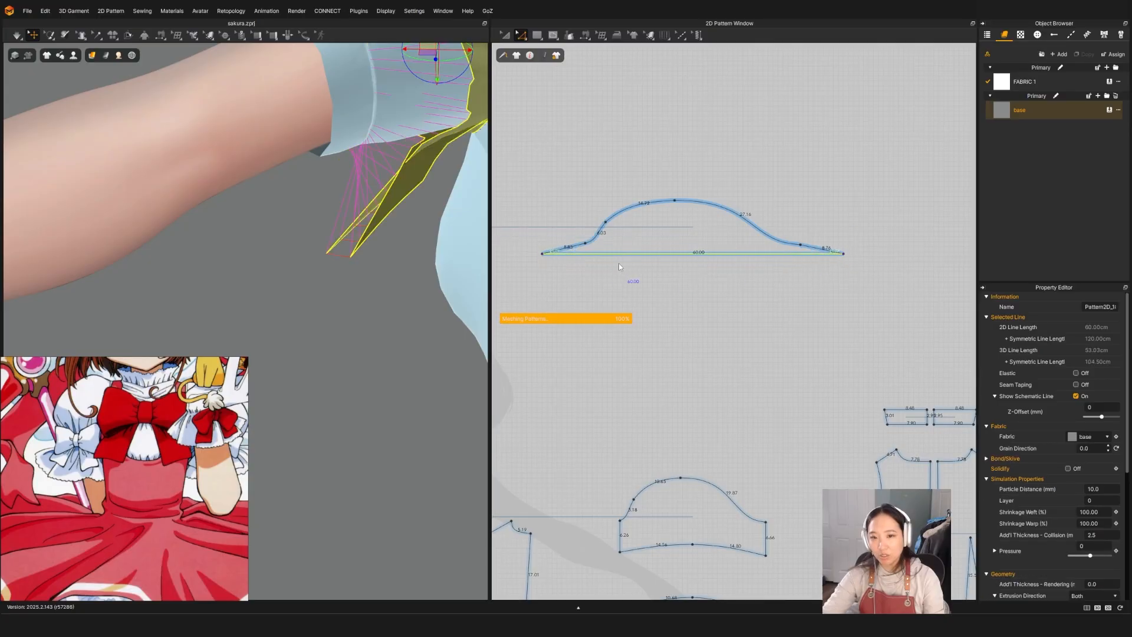
Add a point near the middle of the puff sleeve's hem edge.
scroll(573, 281, "up", 3)
left_click(533, 273)
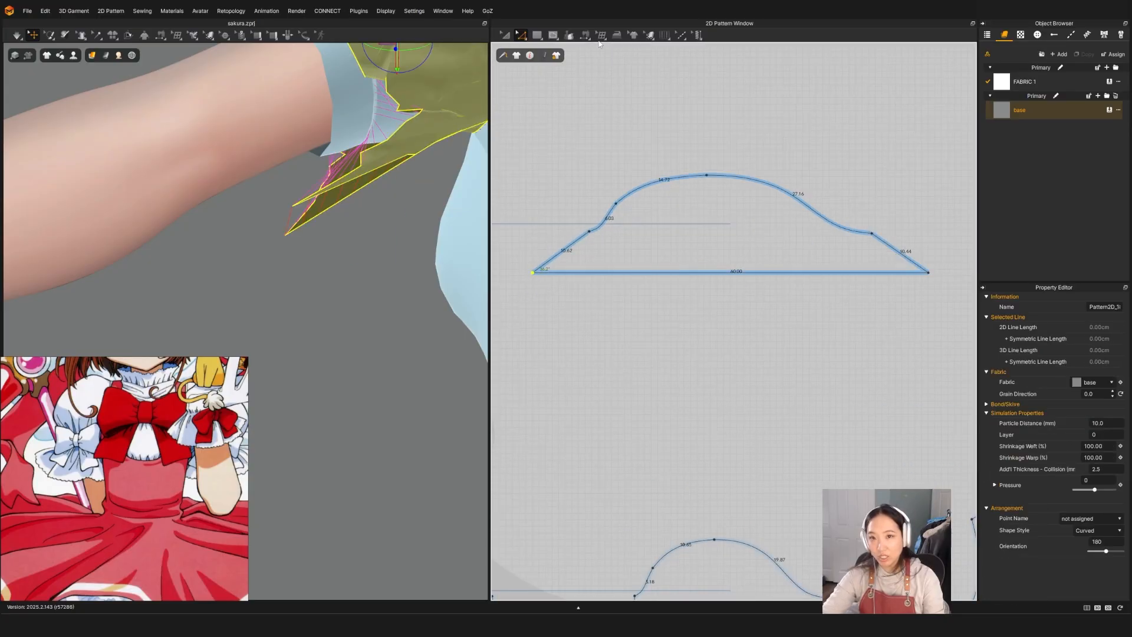
left_click(521, 35)
left_click(543, 111)
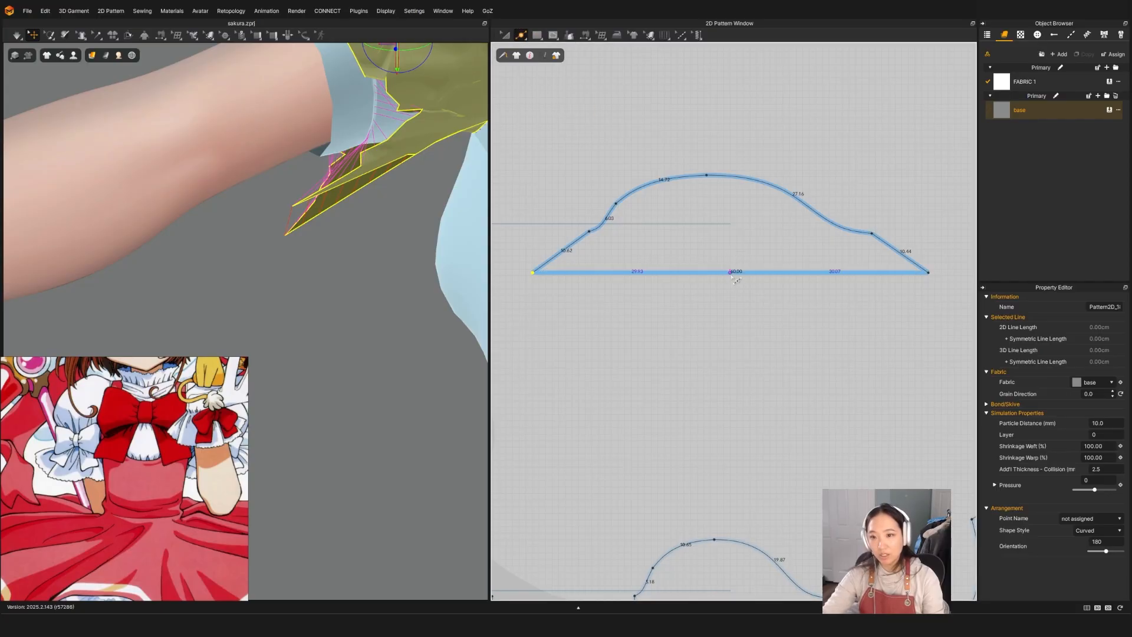
left_click(730, 274)
key("z")
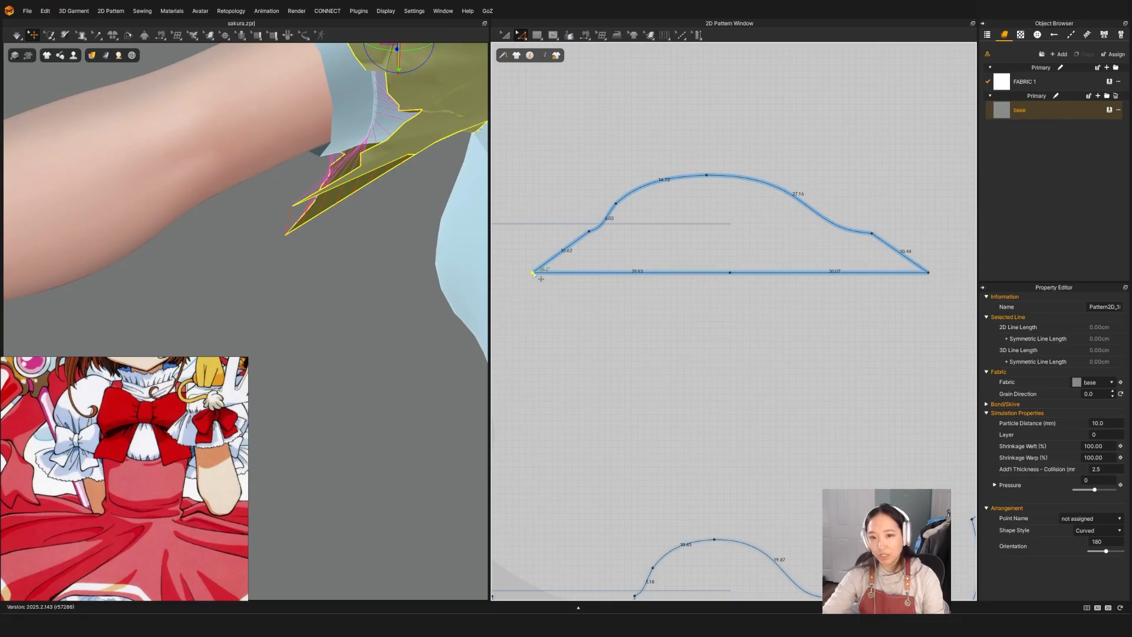
Raise both hem corners of the puff sleeve along its sides, shortening them to about 6.5 and 6.7 cm, and simulate.
left_click_drag(532, 273, 555, 256)
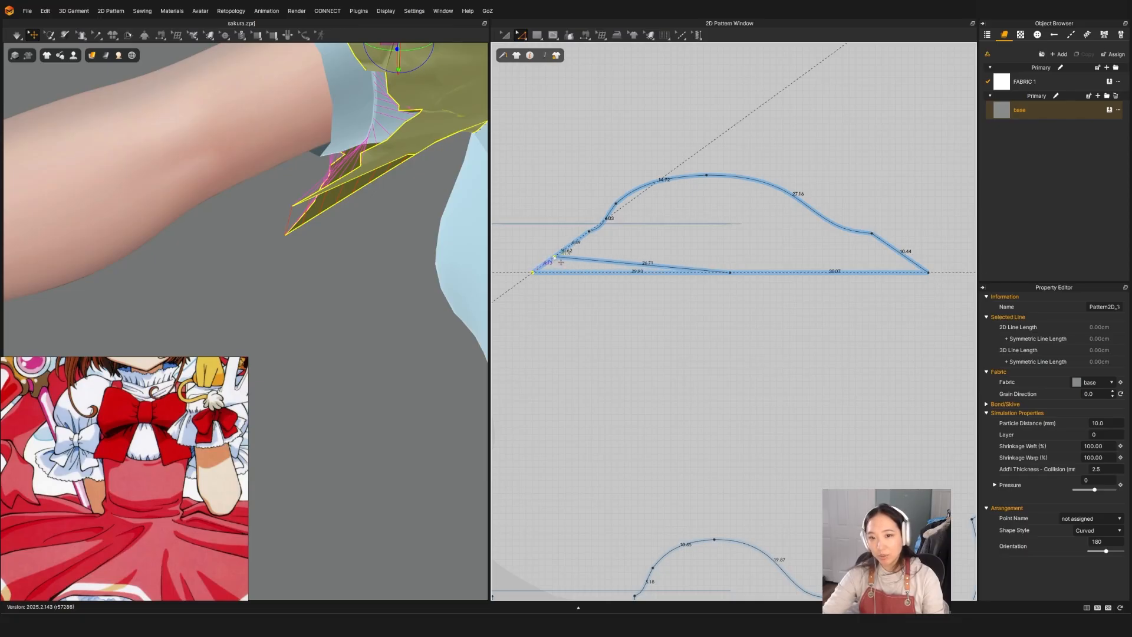
left_click_drag(930, 275, 909, 258)
key("space")
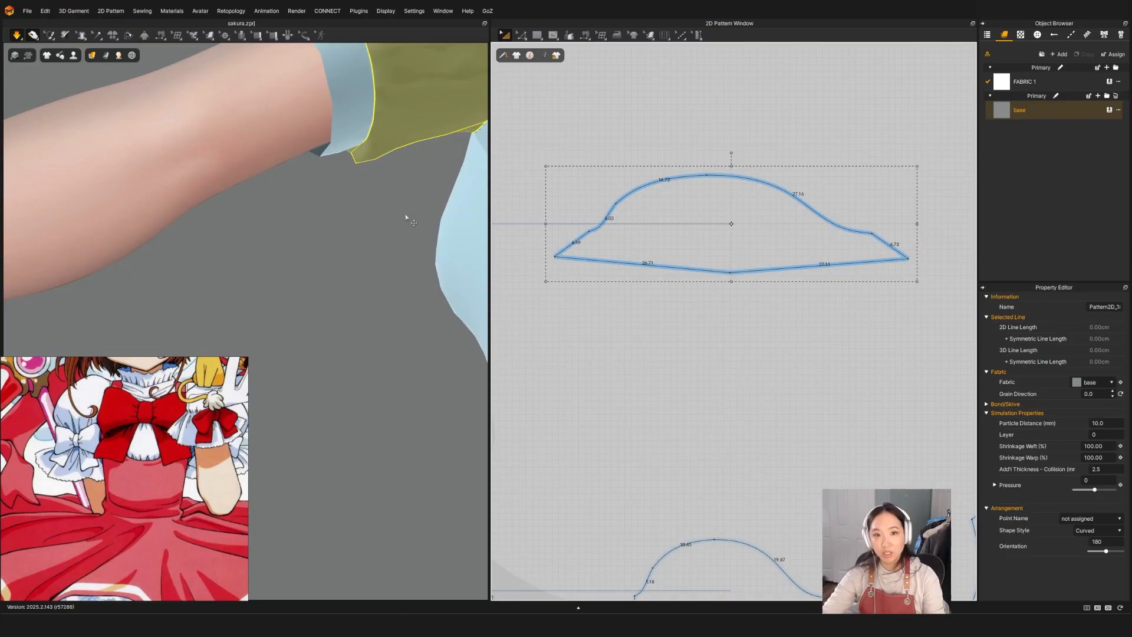
key("space")
scroll(349, 250, "down", 3)
right_click_drag(349, 251, 287, 229)
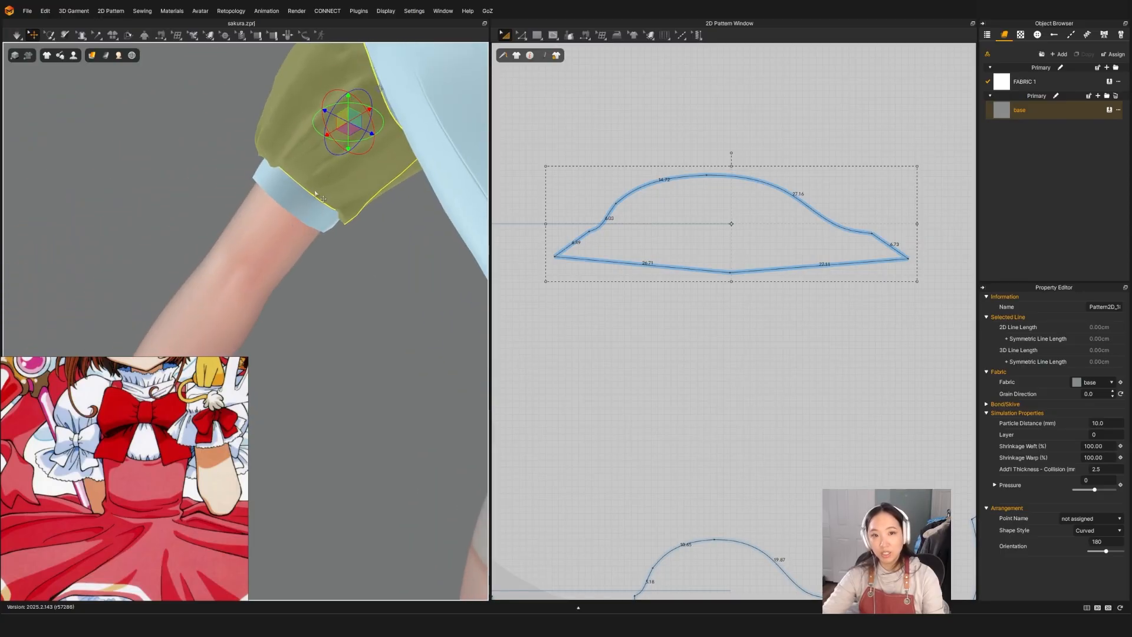
Curve both halves of the puff sleeve's hem slightly outward into one smooth arc and simulate the sleeve.
left_click(314, 190)
scroll(806, 308, "up", 3)
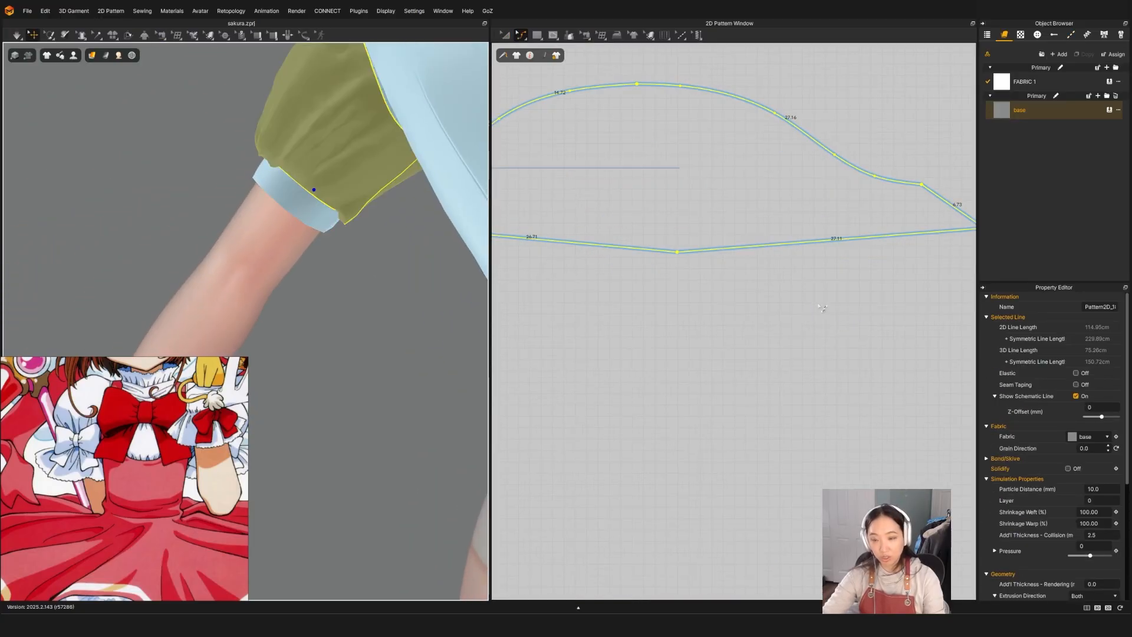
key("z")
left_click(868, 240)
left_click_drag(873, 247, 870, 246)
middle_click_drag(687, 303, 785, 351)
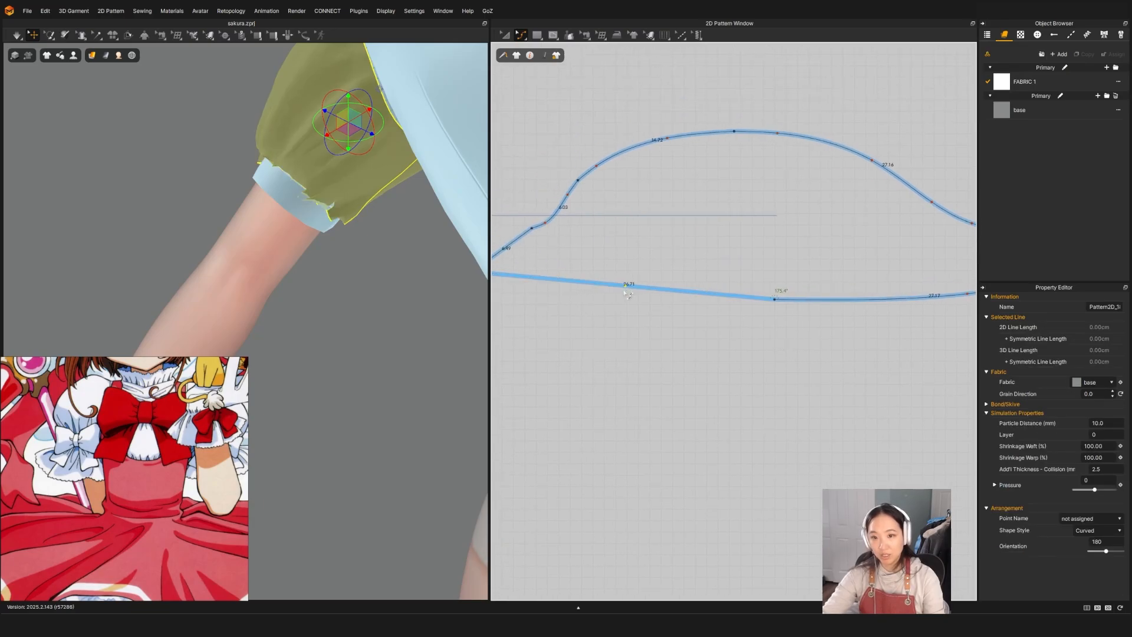
left_click_drag(625, 288, 625, 296)
key("a")
key("space")
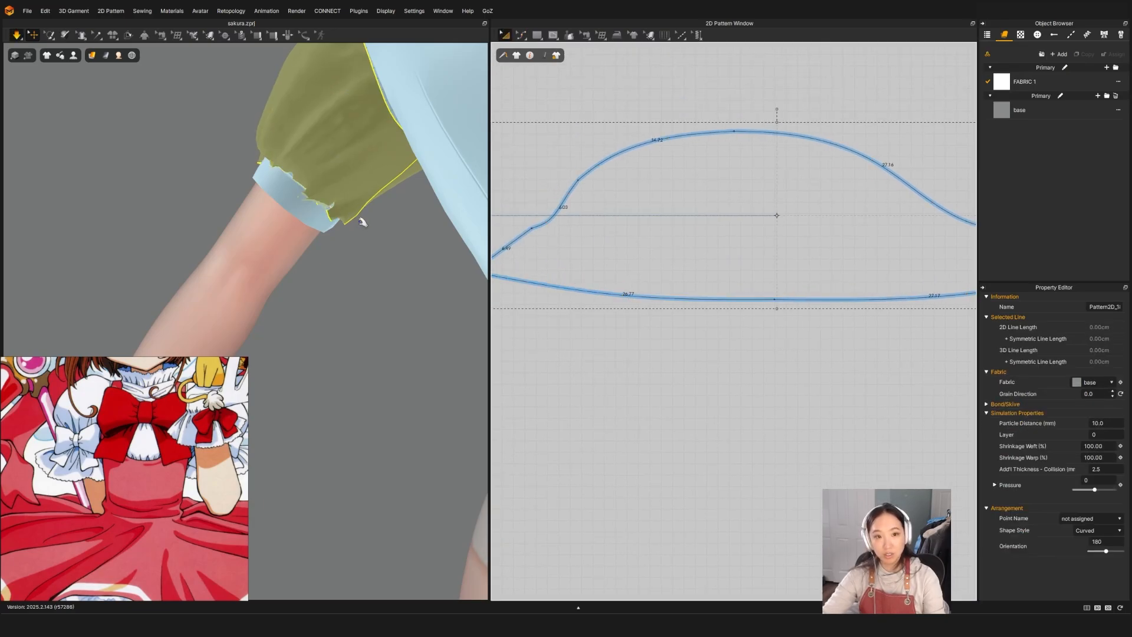
key("space")
Flatten the dip in the lower part of the puff sleeve's longer cap curve, bringing it to about 26.9 cm.
left_click(332, 184)
scroll(762, 325, "down", 5)
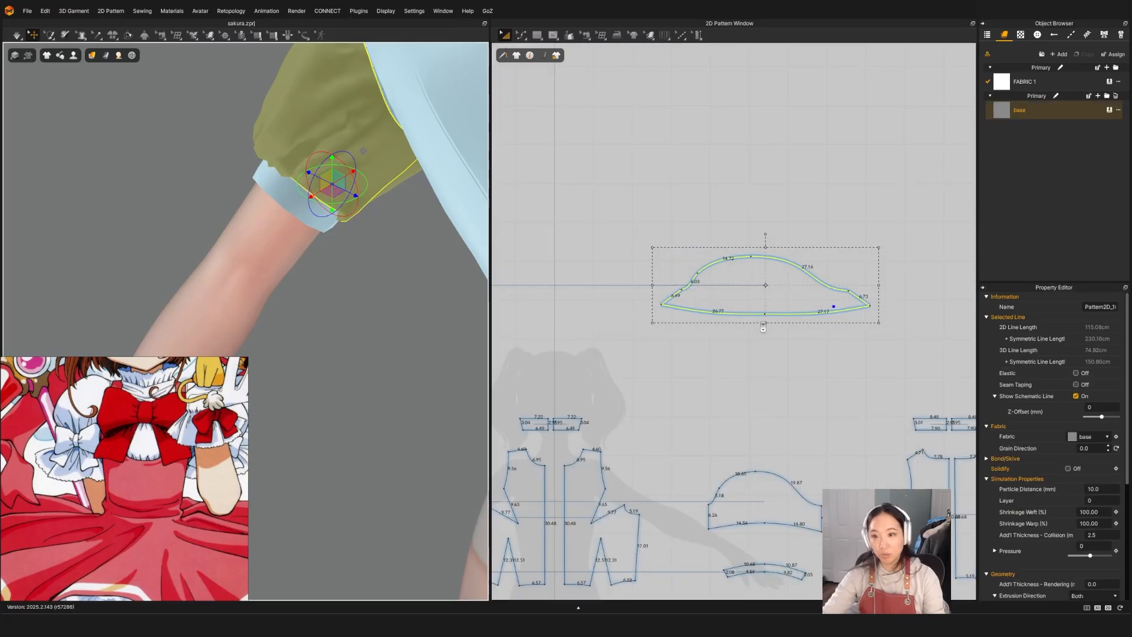
scroll(763, 327, "up", 4)
left_click(846, 322)
scroll(831, 331, "up", 1)
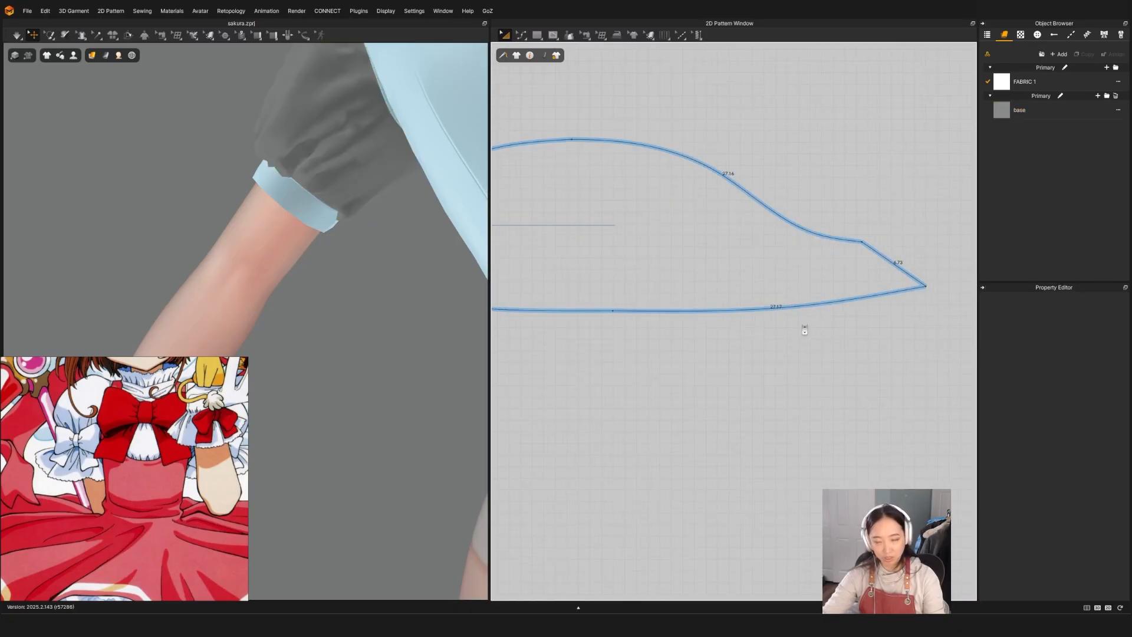
key("v")
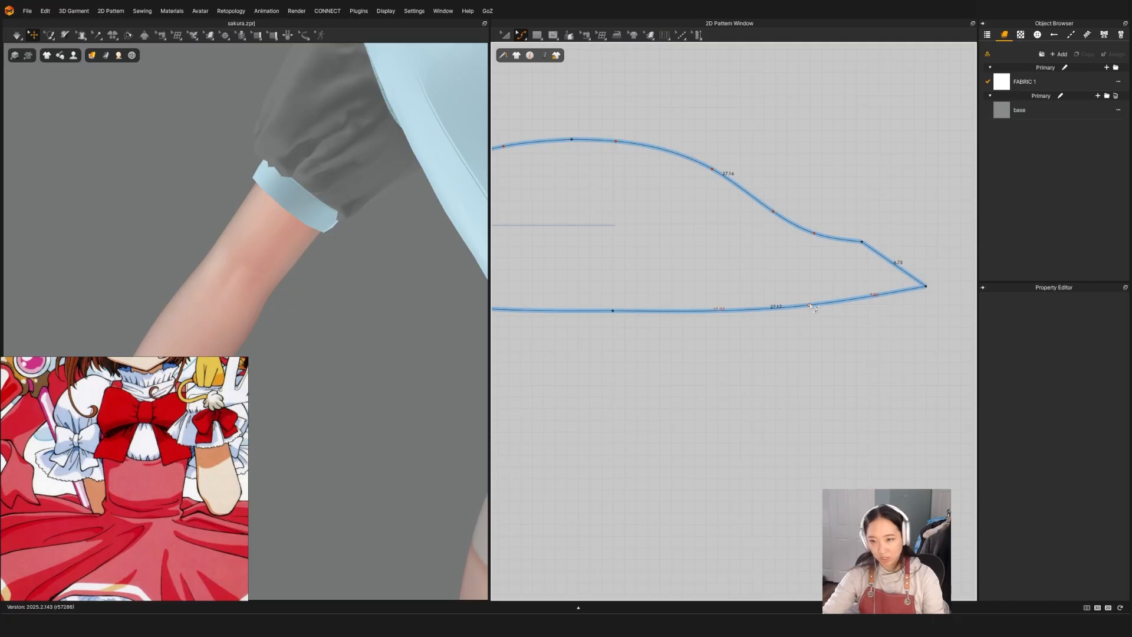
left_click_drag(760, 169, 815, 224)
scroll(843, 263, "down", 3)
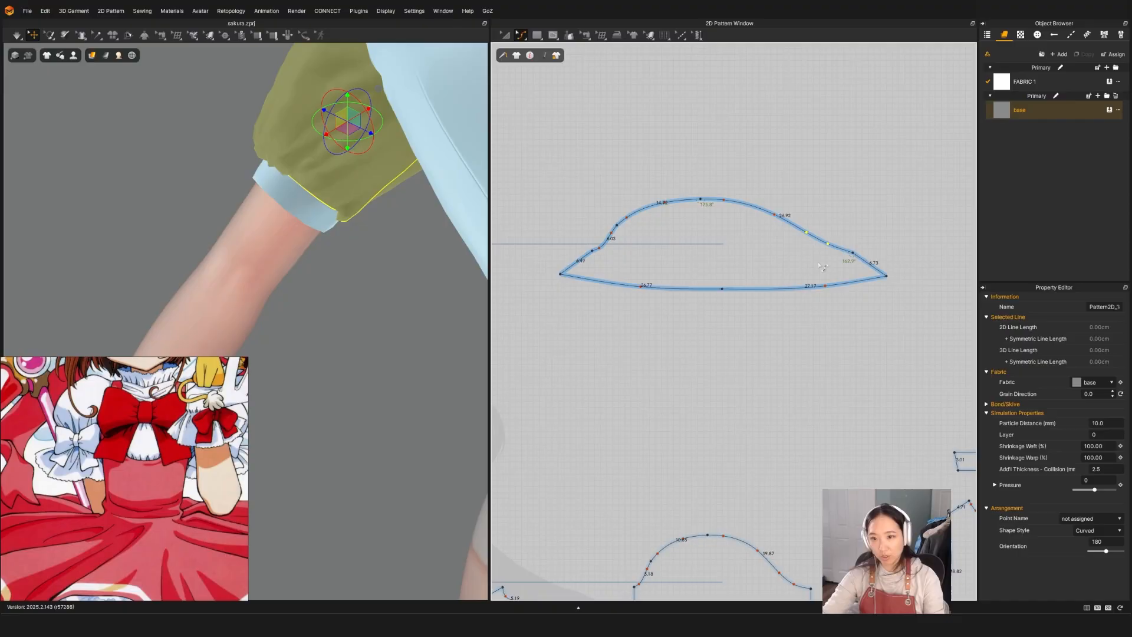
Smooth the short S-shaped curve between the puff sleeve's other side edge and its cap by adjusting its curve points.
middle_click_drag(646, 272, 734, 324)
scroll(680, 305, "up", 4)
scroll(685, 307, "up", 2)
left_click(728, 322)
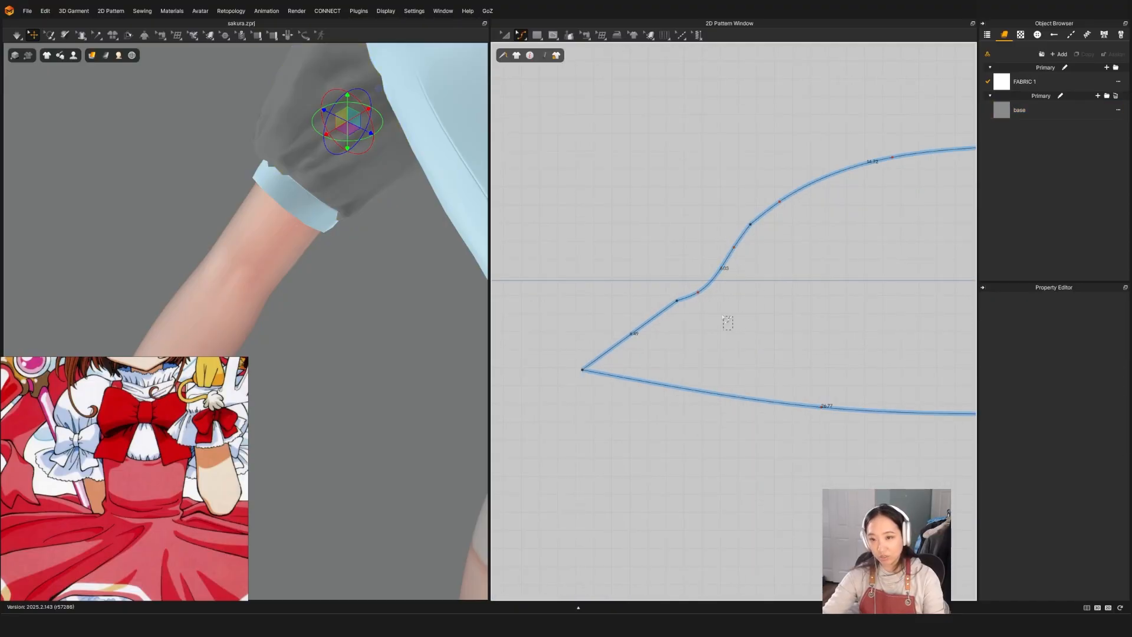
left_click(698, 293)
left_click_drag(698, 293, 733, 245)
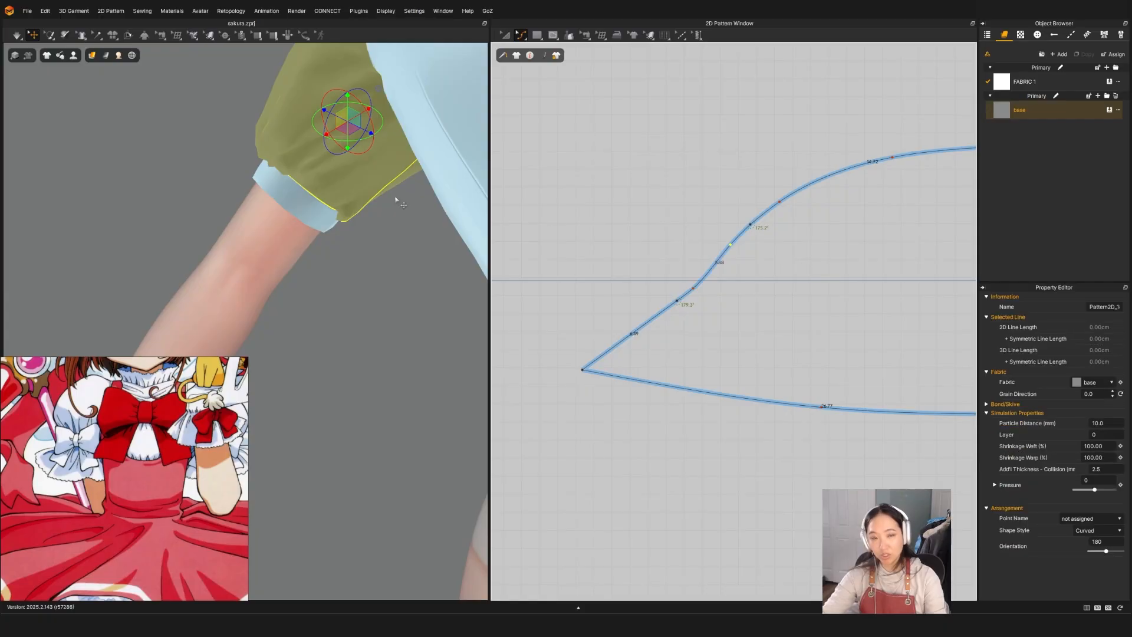
Simulate the puff sleeve with its smoothed cap curves, pull its fabric near the underarm, and check it from the front.
key("a")
left_click(374, 200)
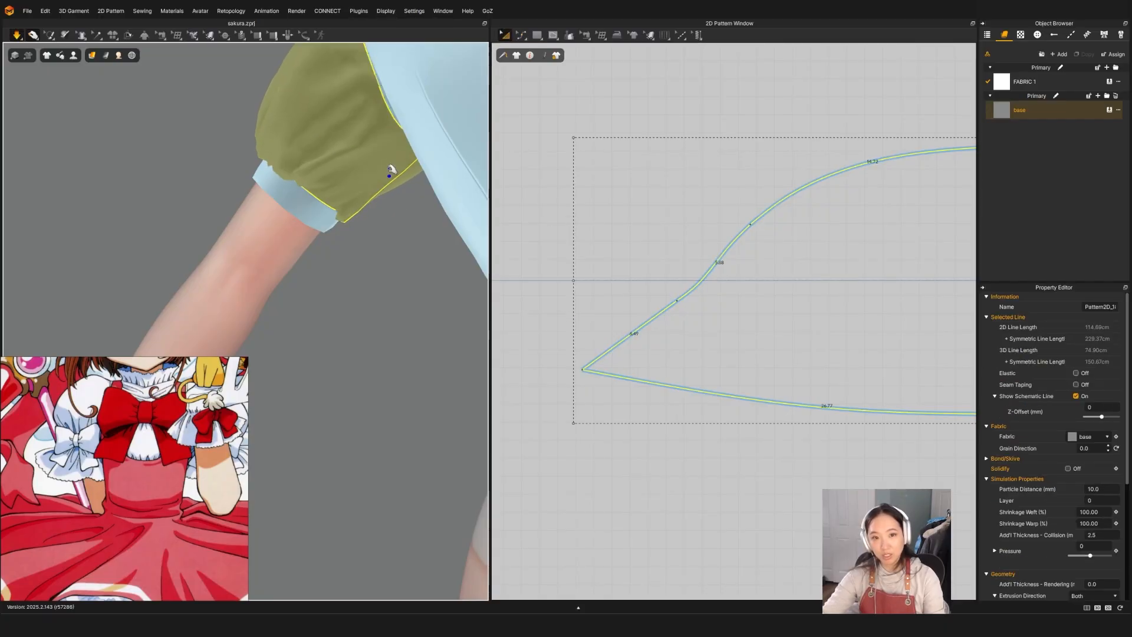
scroll(586, 270, "down", 5)
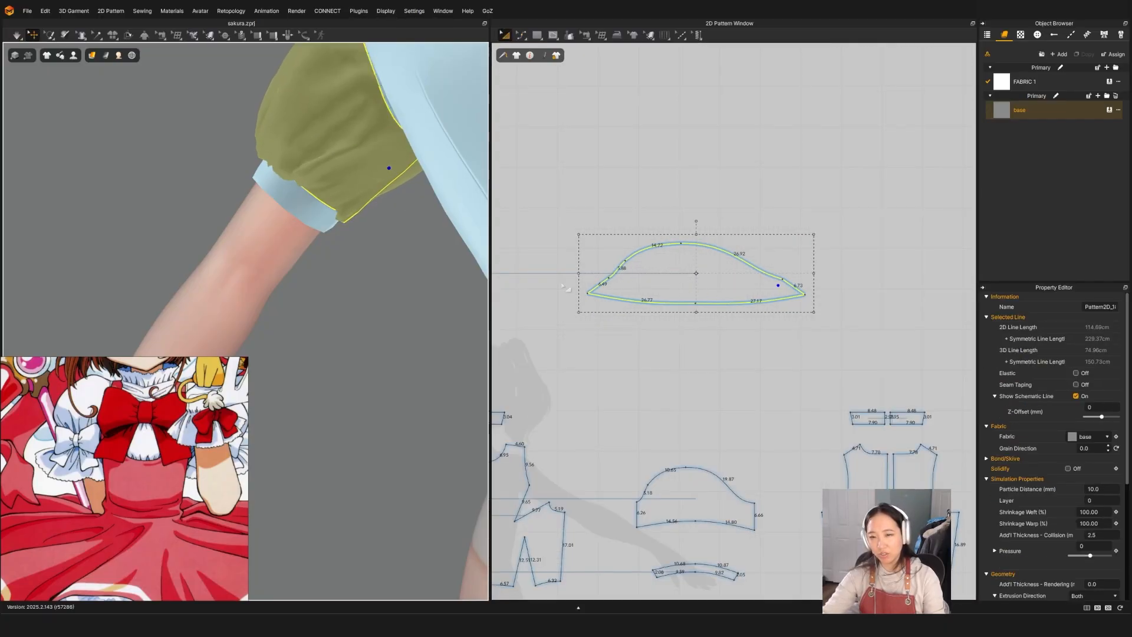
right_click_drag(378, 177, 428, 289)
left_click(335, 159)
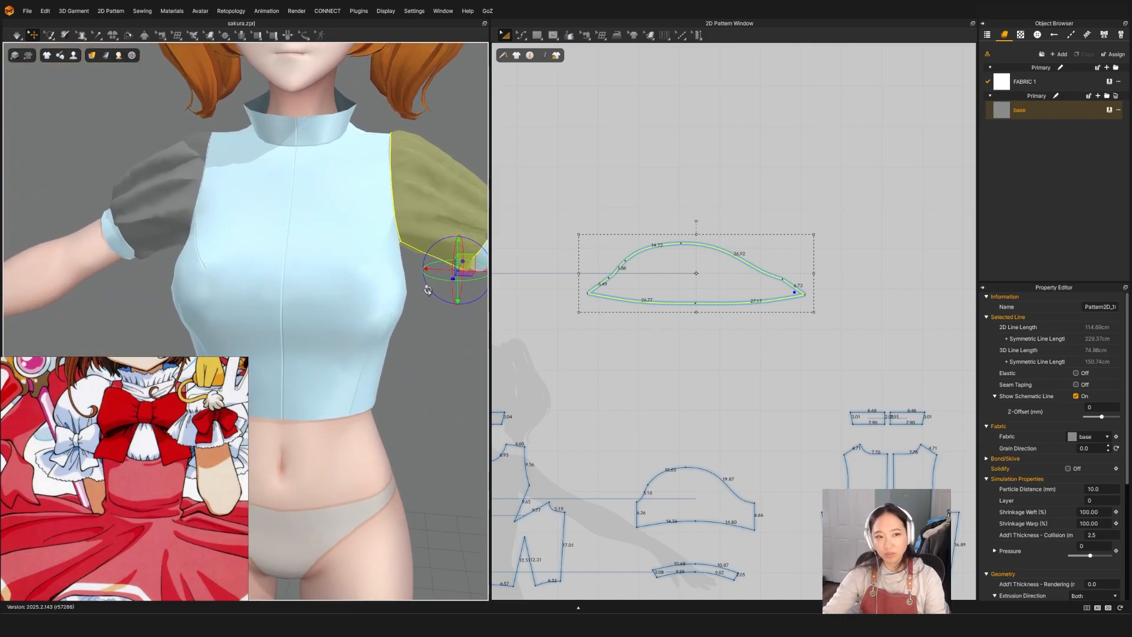
Examine the Sakura artwork and costume sheets on the reference board for the design of the puff sleeves and cuffs.
scroll(133, 439, "down", 4)
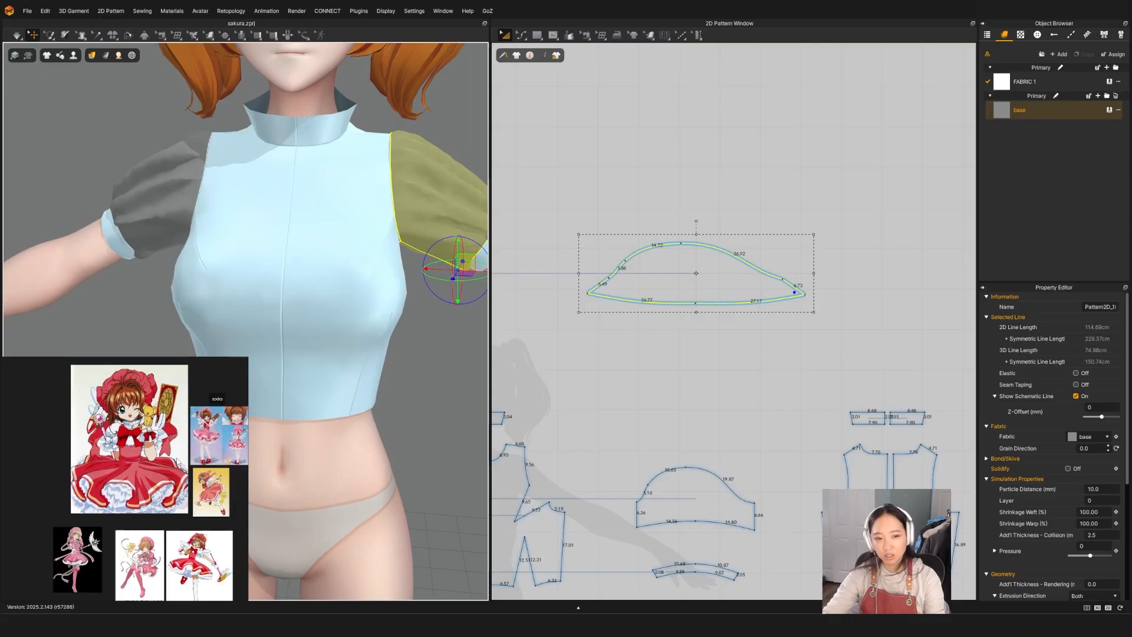
scroll(140, 410, "up", 4)
scroll(153, 426, "up", 5)
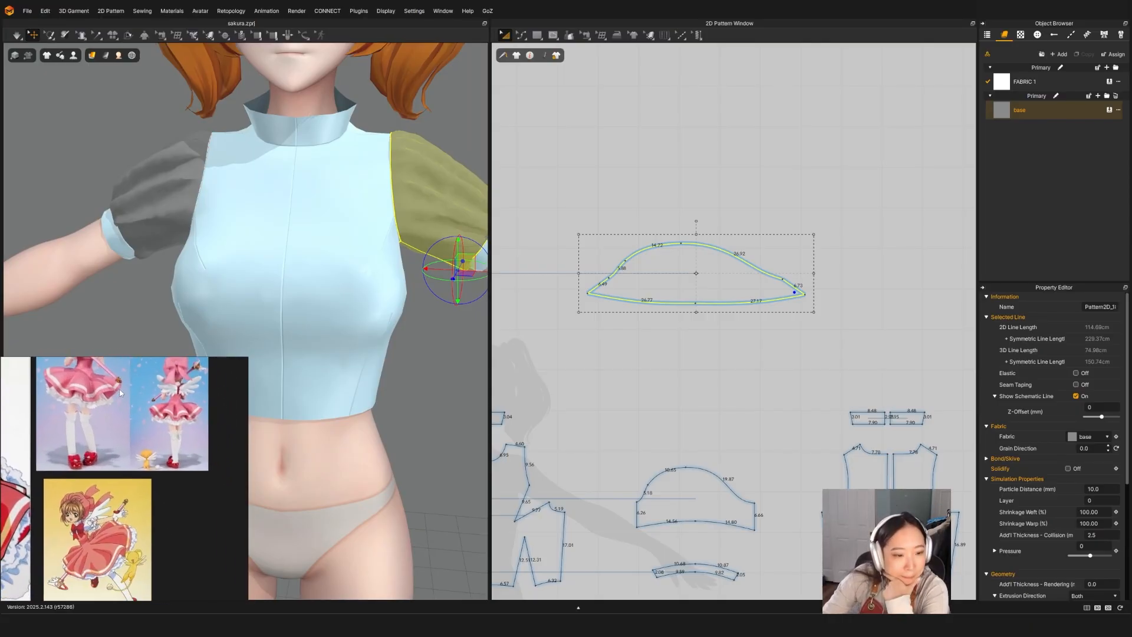
scroll(190, 433, "up", 1)
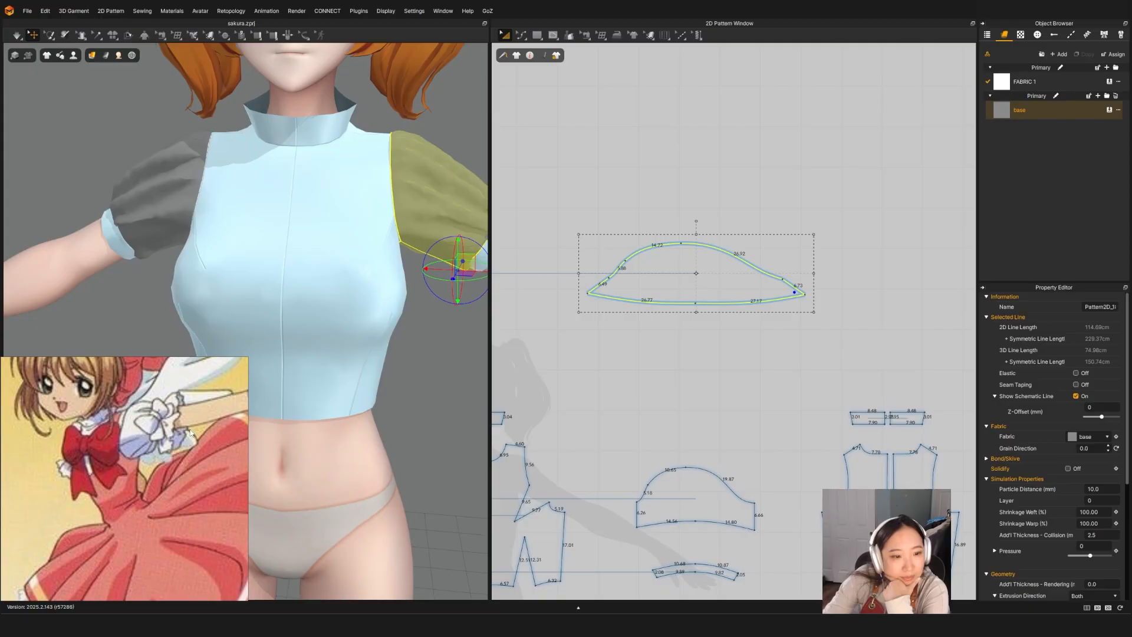
scroll(191, 433, "down", 6)
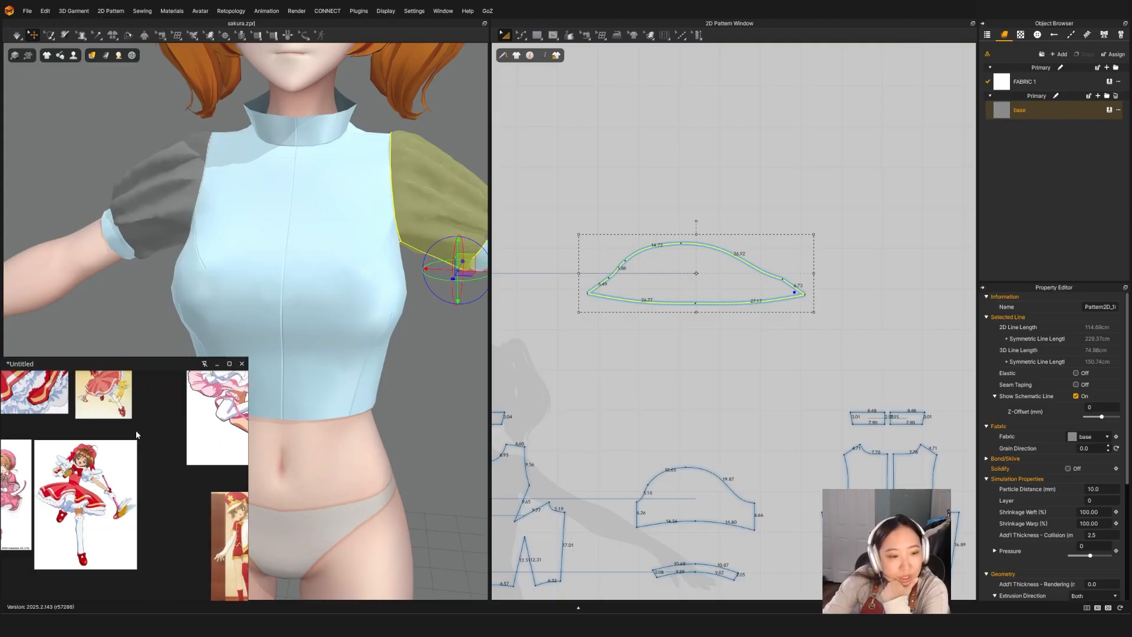
scroll(136, 434, "up", 3)
scroll(136, 434, "down", 6)
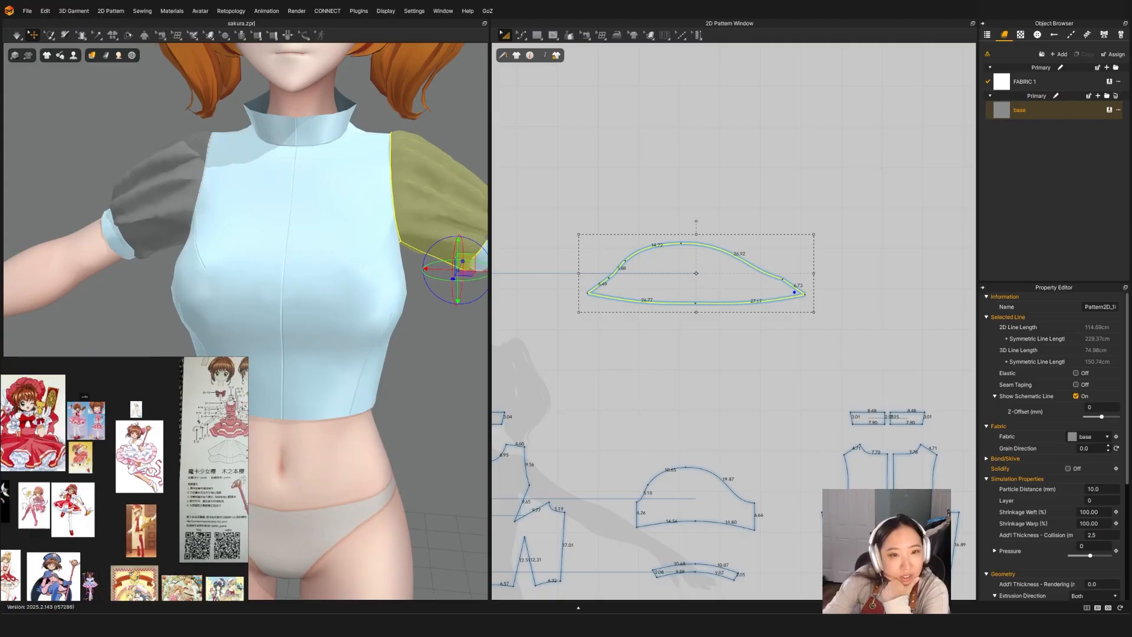
scroll(83, 475, "down", 3)
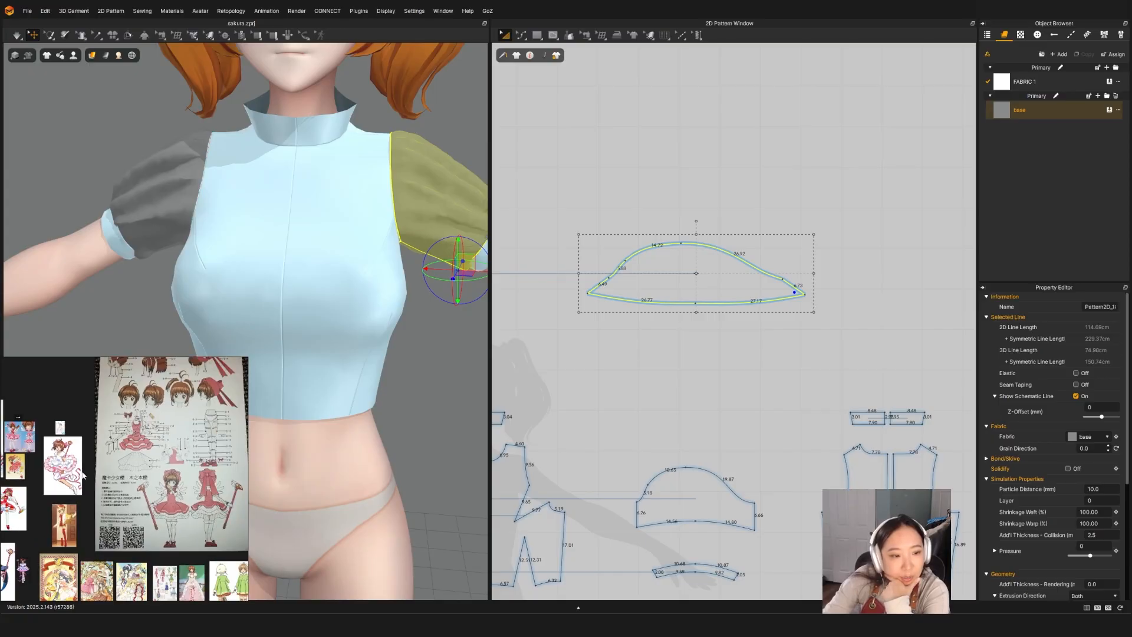
middle_click_drag(82, 475, 160, 435)
scroll(55, 413, "up", 4)
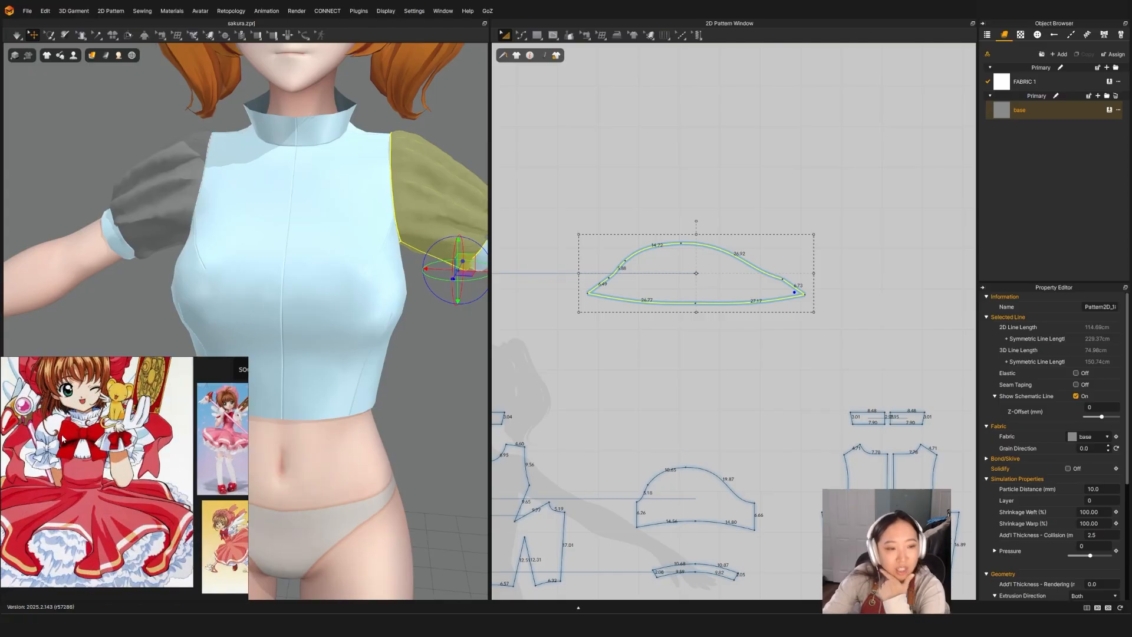
scroll(53, 448, "up", 2)
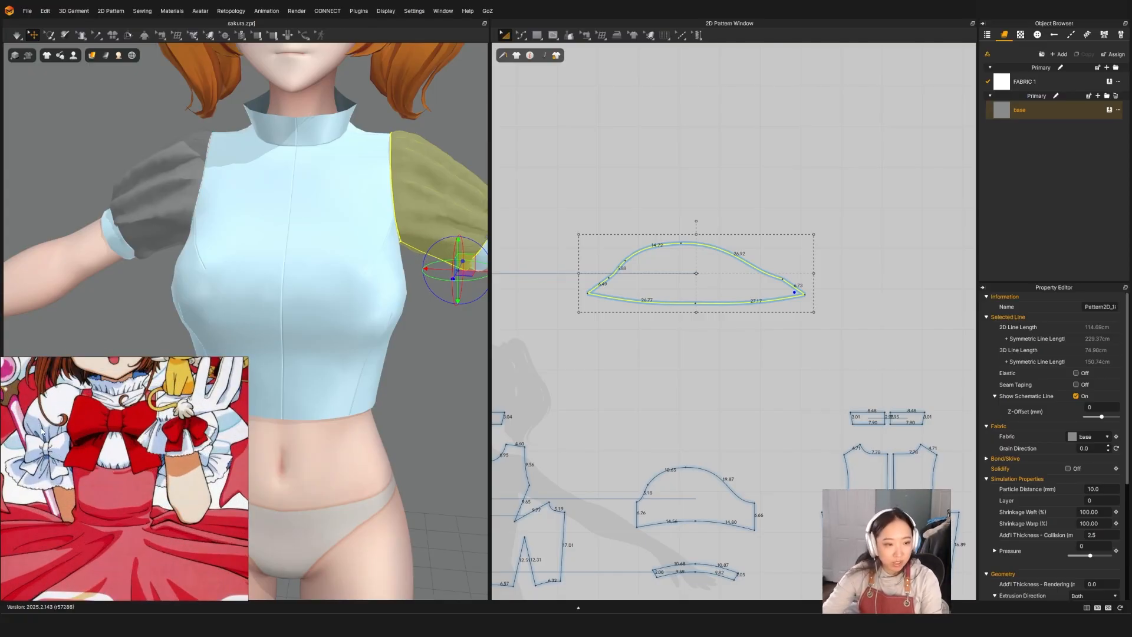
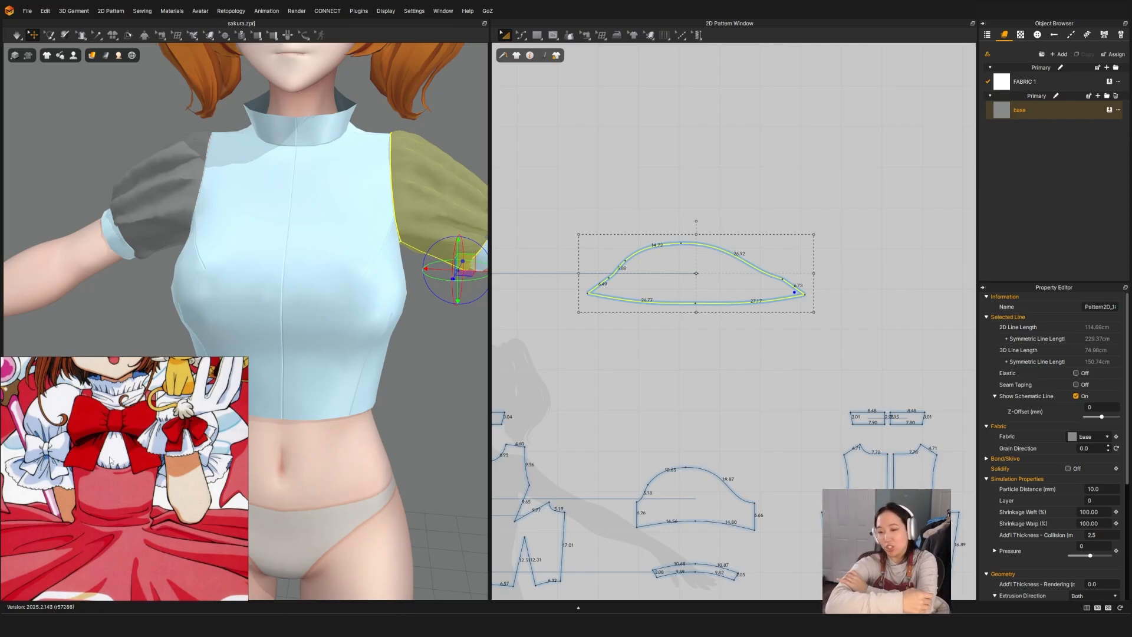
Raise the puff sleeve's whole cap curve after checking the reference artwork, lengthening both side edges to about 8 cm.
scroll(124, 479, "down", 5)
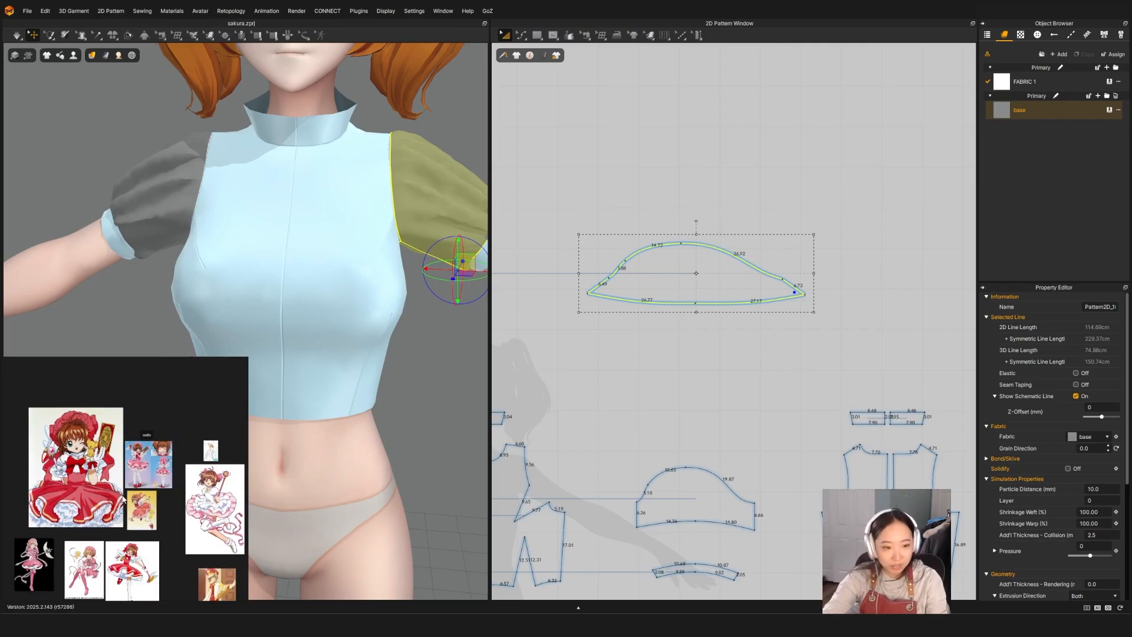
scroll(138, 516, "up", 3)
scroll(82, 517, "up", 4)
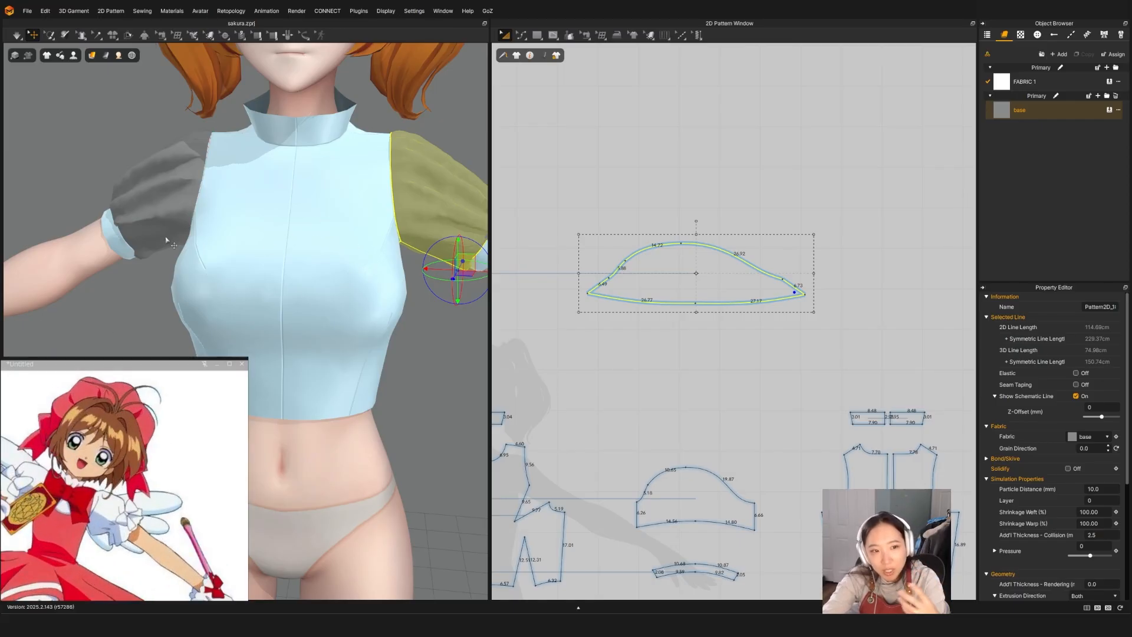
left_click(559, 242)
key("z")
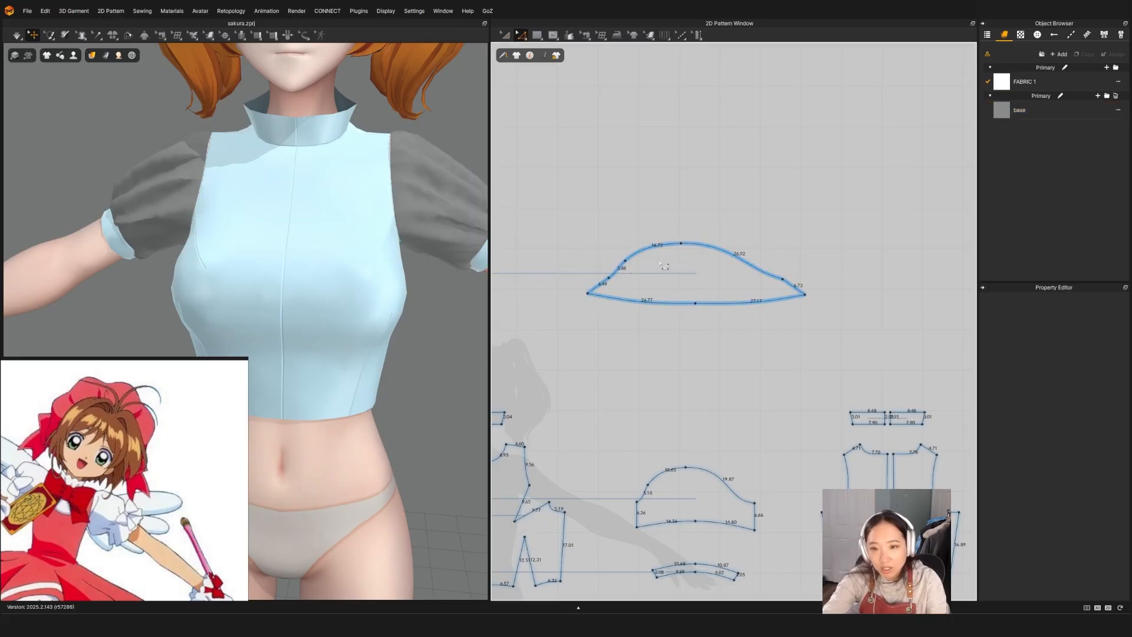
left_click_drag(585, 219, 779, 279)
left_click_drag(795, 282, 794, 283)
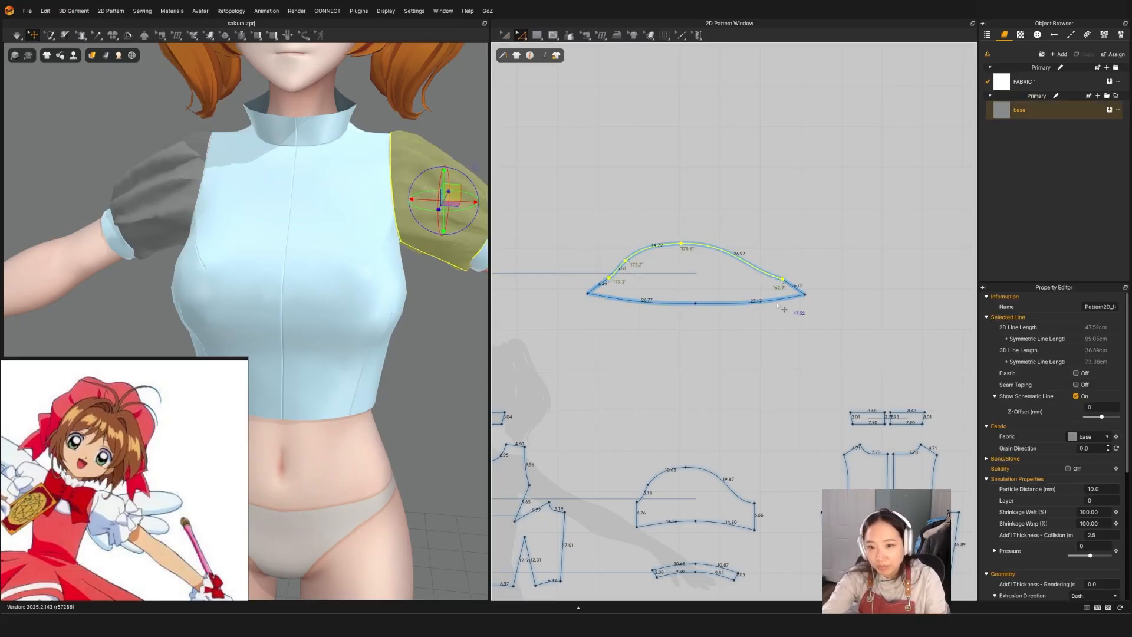
left_click_drag(724, 253, 723, 245)
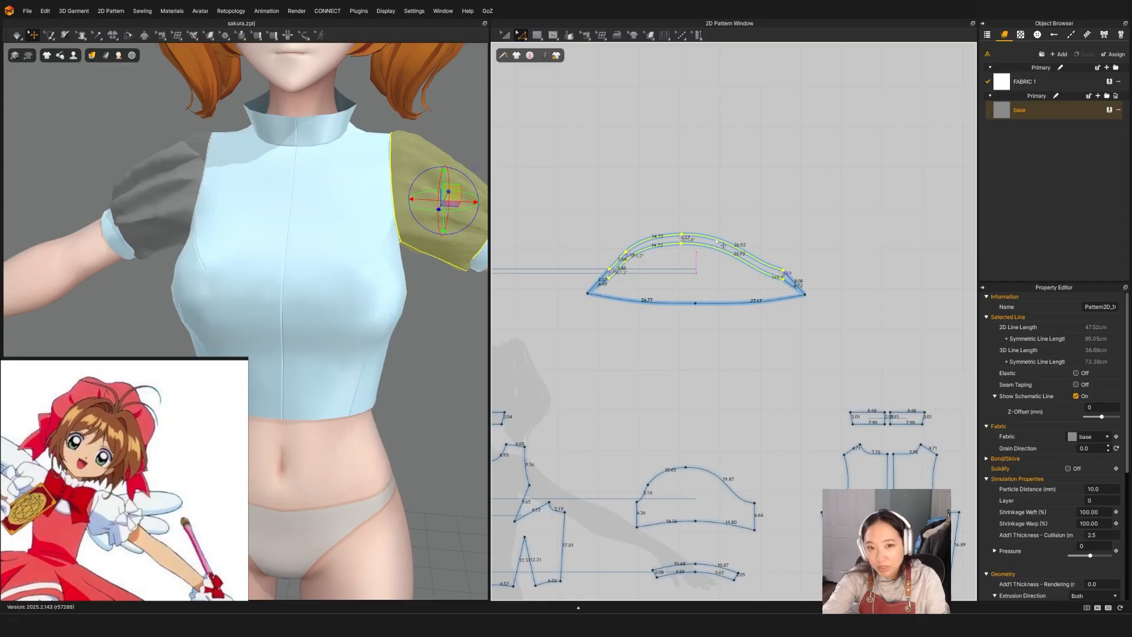
Simulate the garment with the raised sleeve caps and compare the puff sleeves with the reference artwork.
scroll(95, 456, "down", 5)
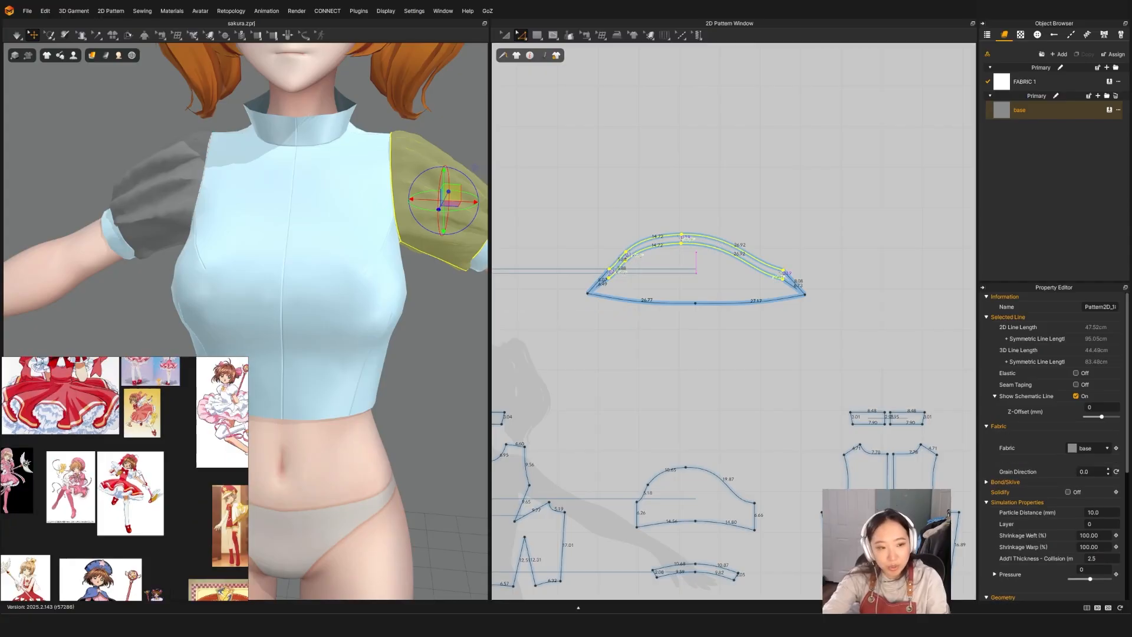
scroll(94, 456, "up", 5)
scroll(404, 201, "down", 3)
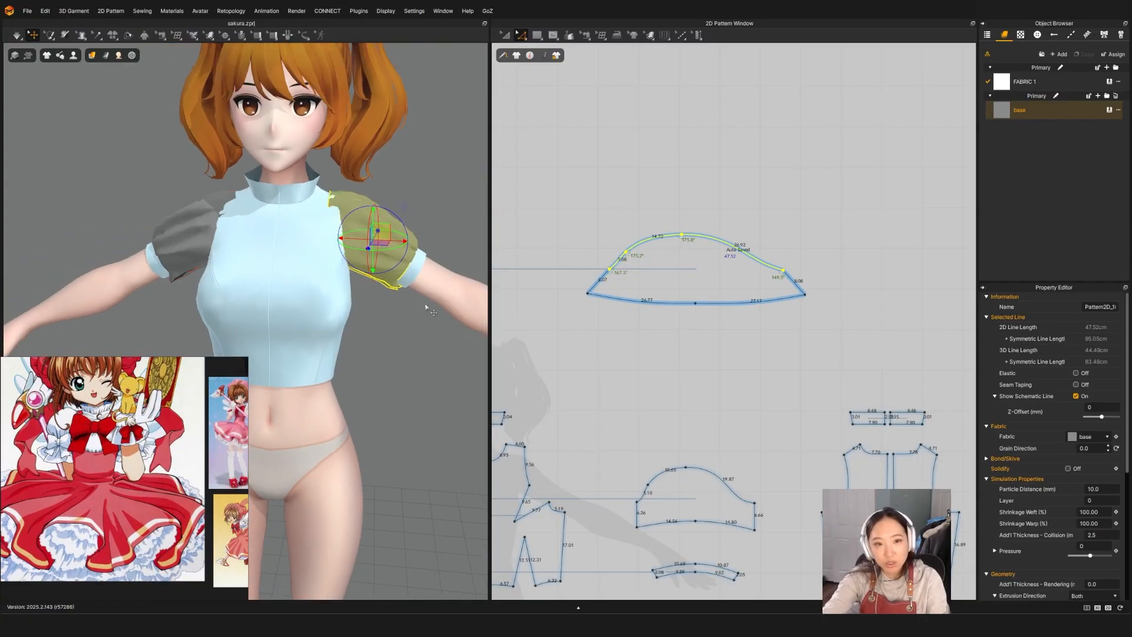
key("q")
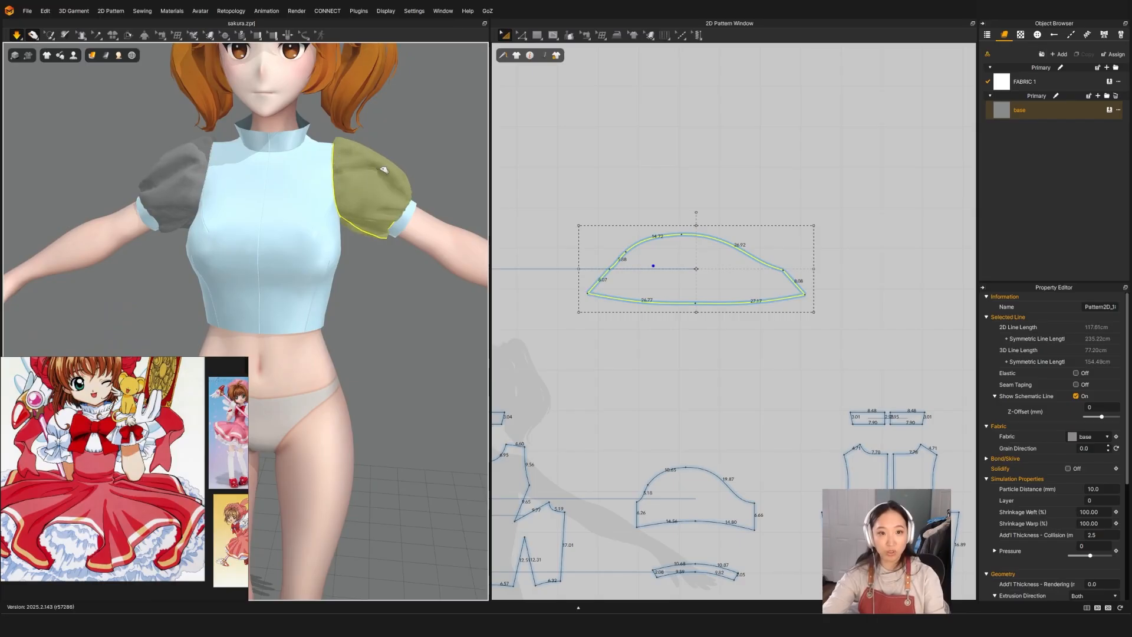
left_click(168, 180)
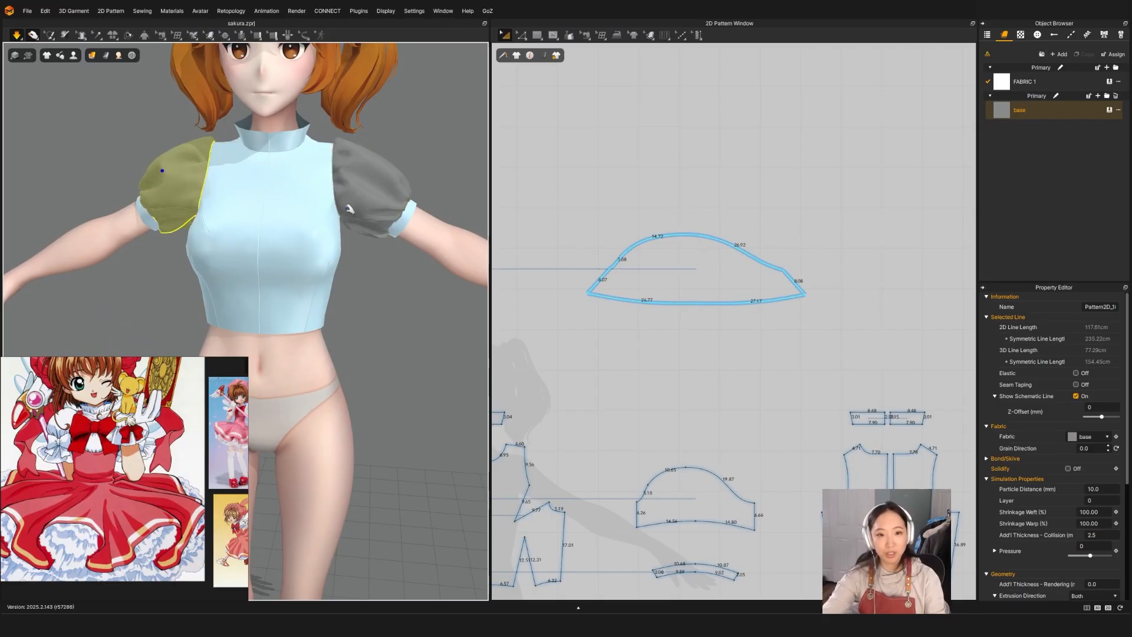
key("w")
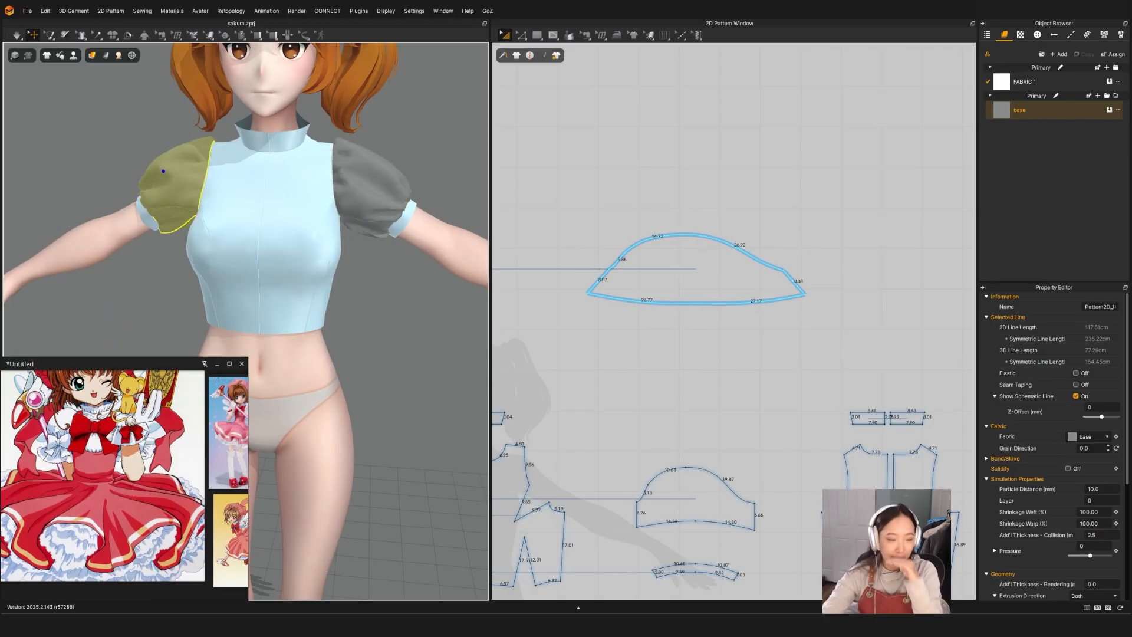
Simulate again and tug the fabric of both puff sleeves, using the close-up of the artwork's sleeves as reference.
scroll(53, 445, "up", 5)
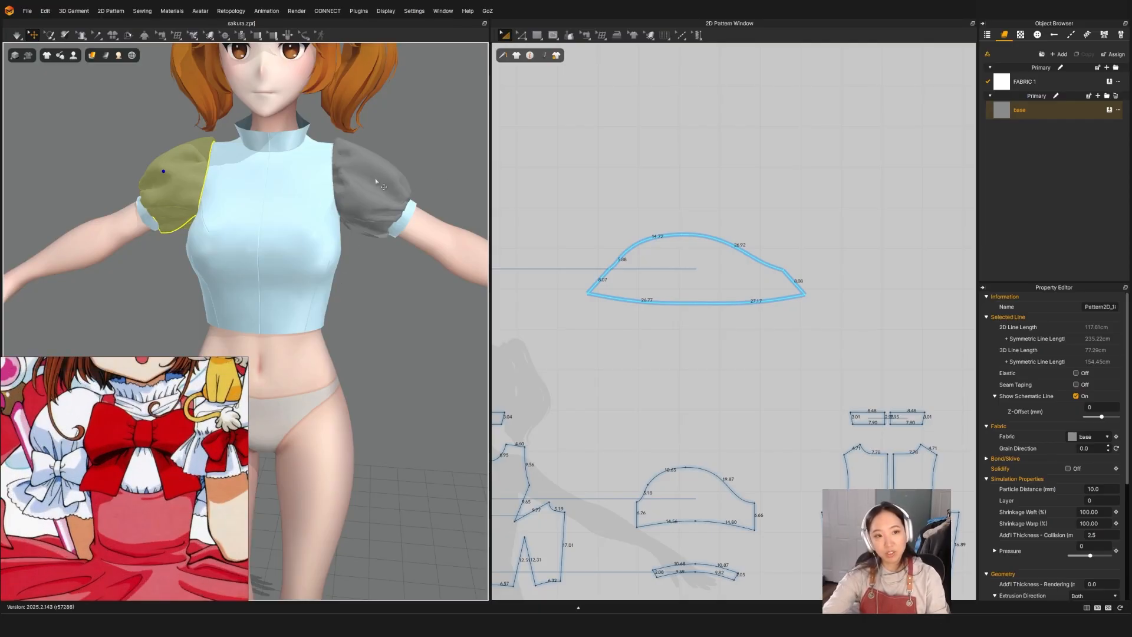
key("q")
left_click(401, 204)
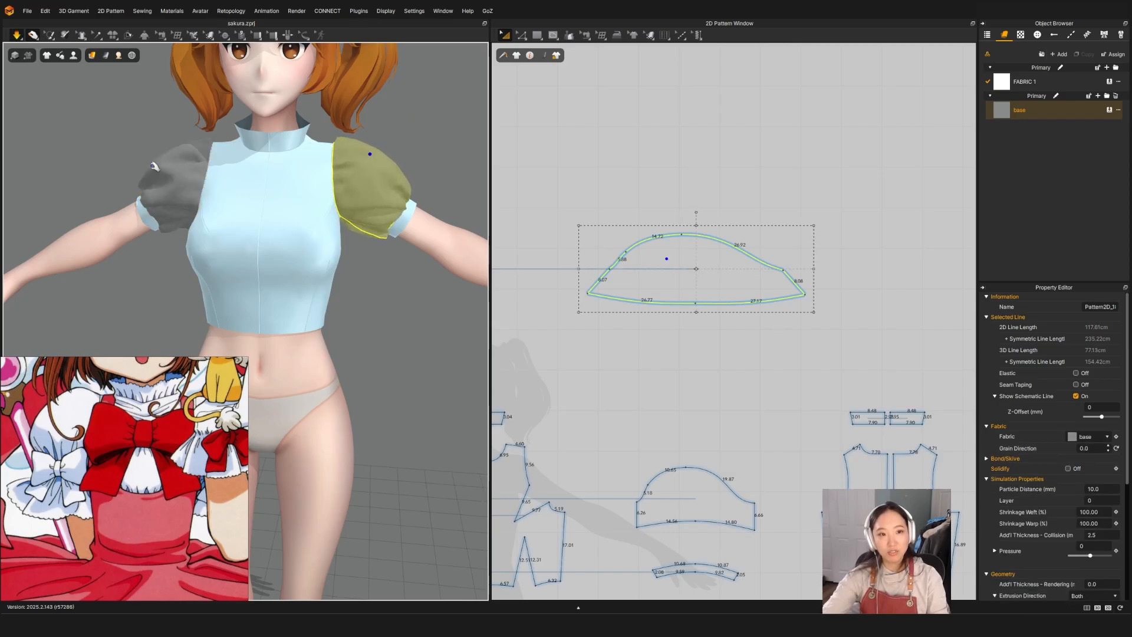
left_click(166, 162)
left_click(358, 194)
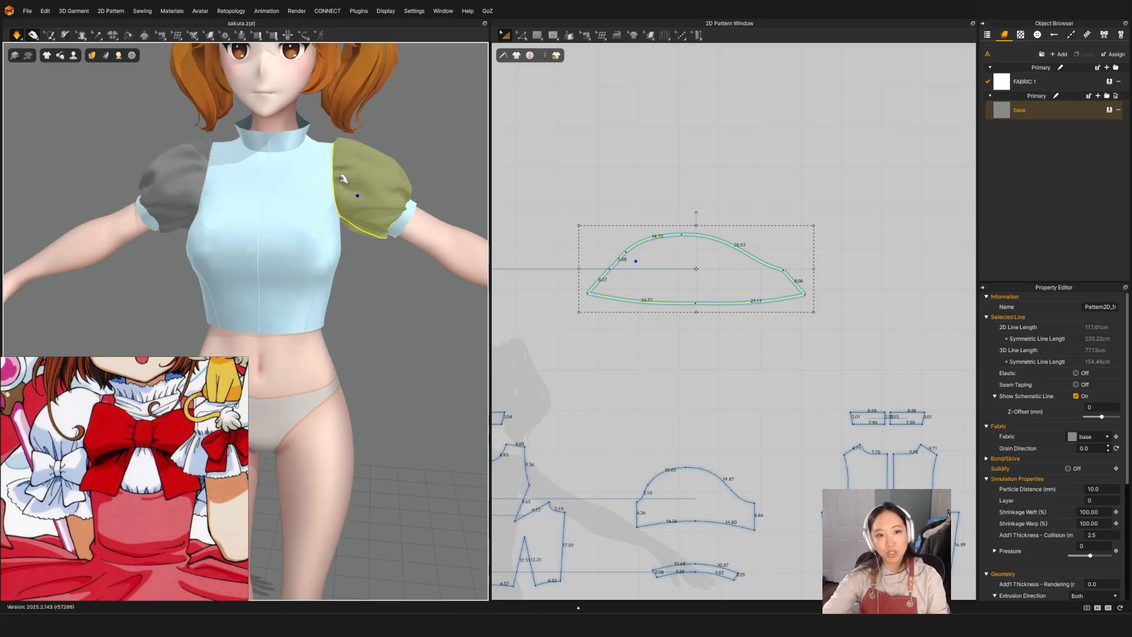
left_click(180, 162)
left_click(366, 161)
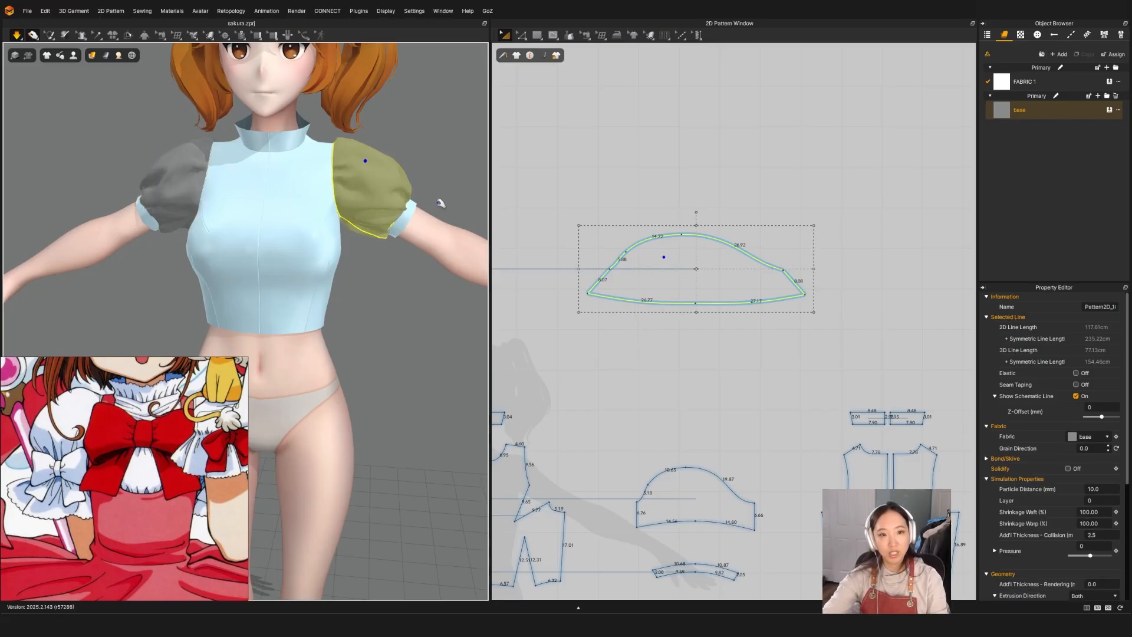
Nudge the point joining the puff sleeve's short S-shaped curve to its shorter cap curve slightly inward.
key("y")
left_click(641, 243)
scroll(633, 248, "up", 6)
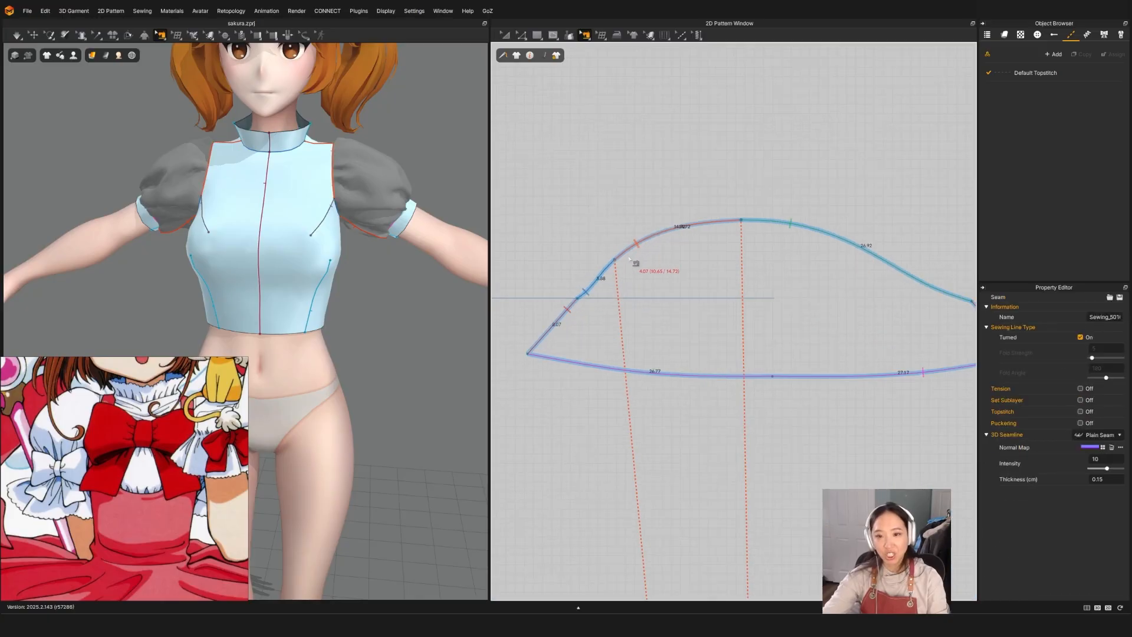
key("z")
left_click_drag(607, 264, 610, 267)
key("a")
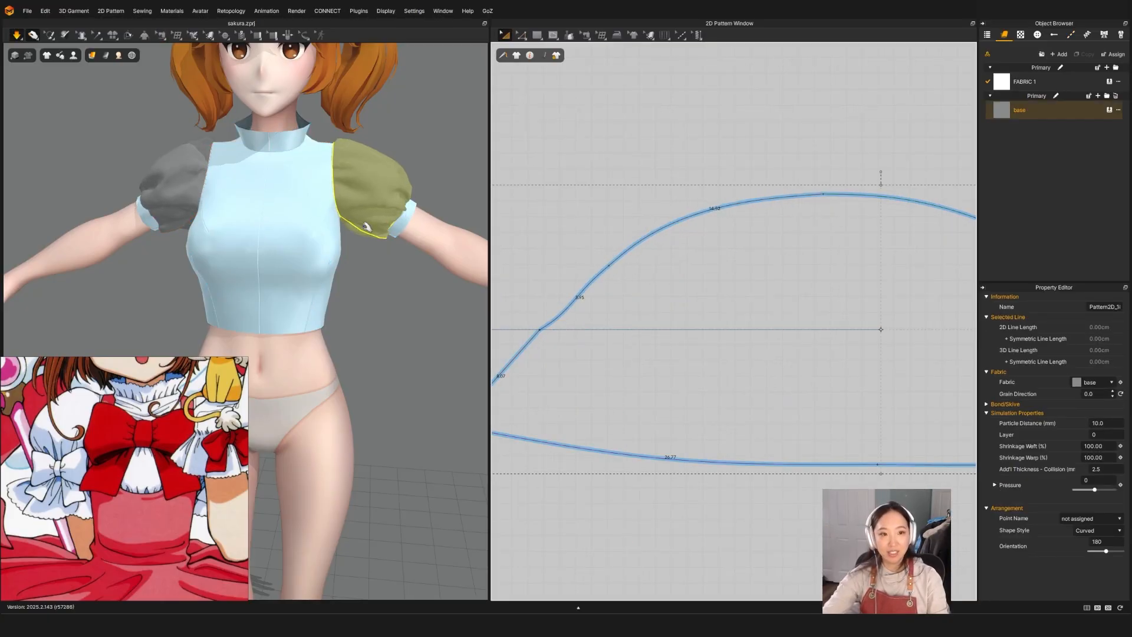
Simulate the adjusted puff sleeves, pull their fabric from the sides, and check the drape from all around.
right_click_drag(392, 278, 430, 256)
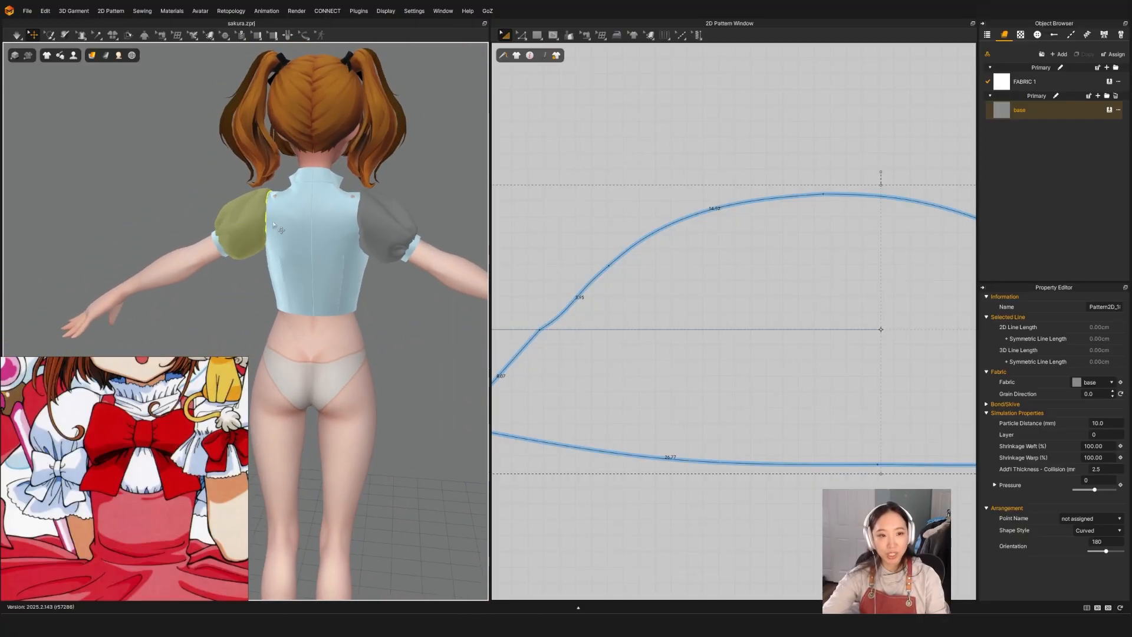
right_click_drag(273, 225, 333, 225)
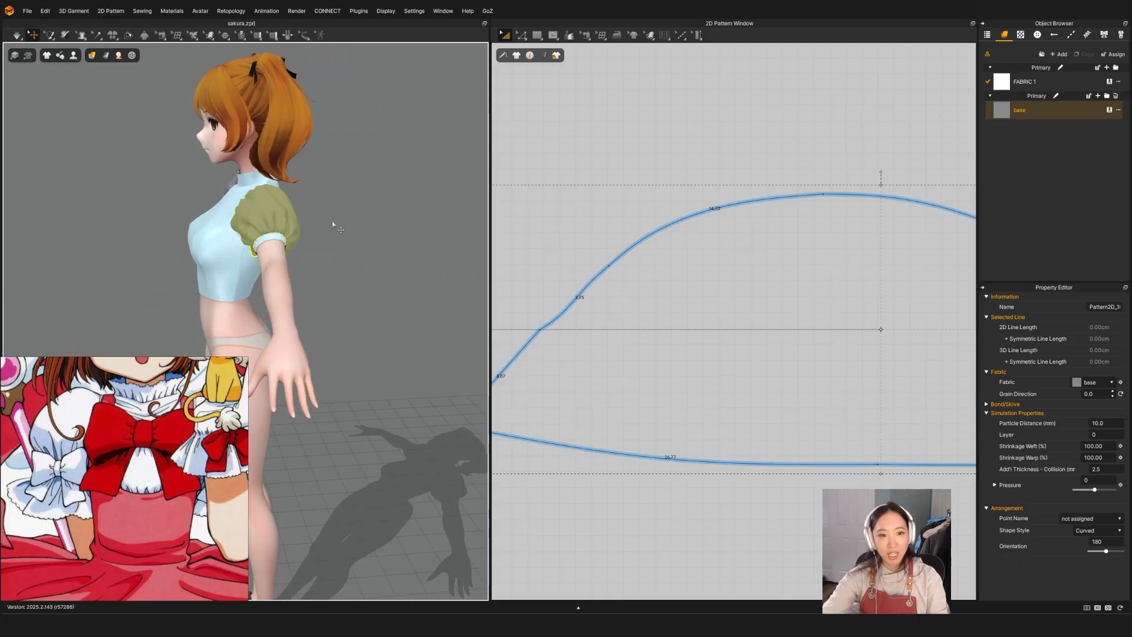
key("q")
left_click(285, 199)
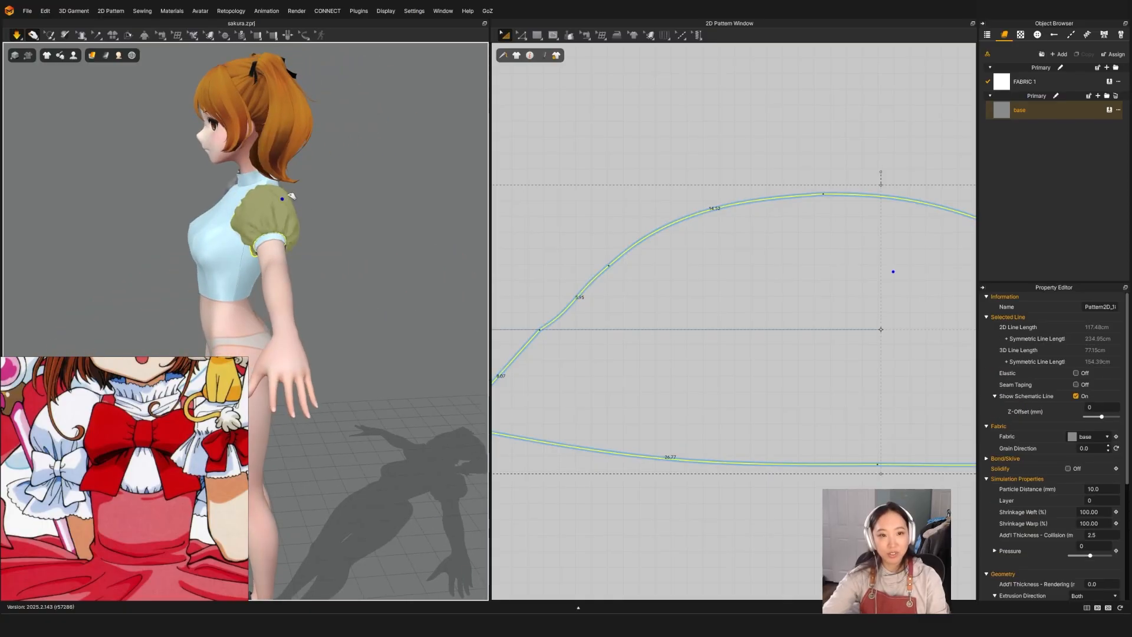
left_click_drag(291, 195, 302, 199)
key("space")
right_click_drag(383, 264, 285, 271)
key("space")
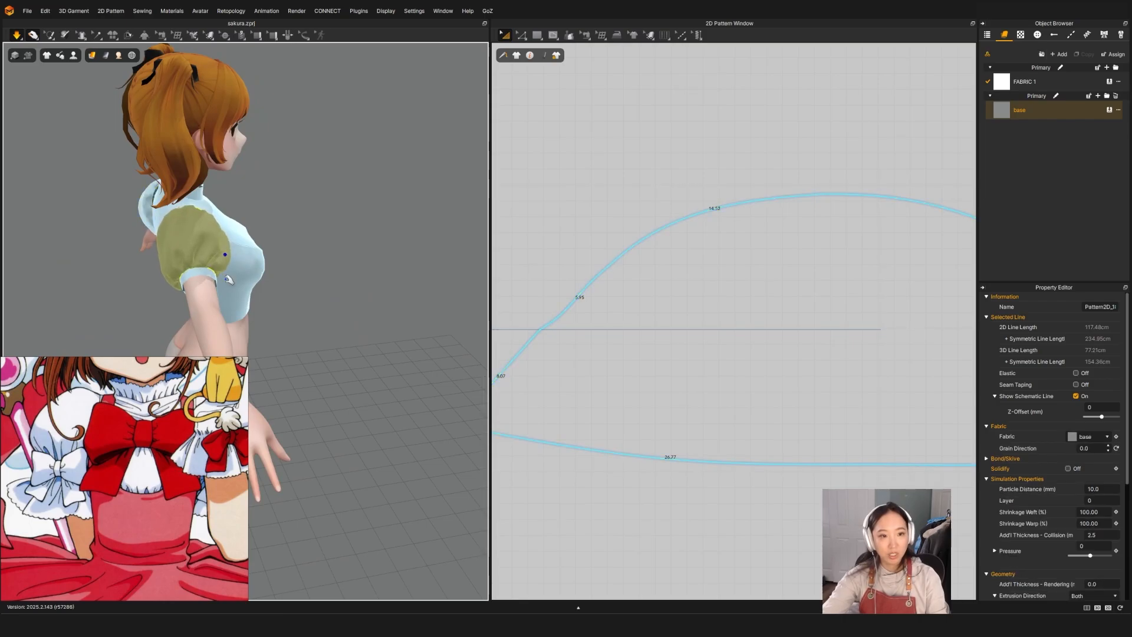
key("space")
right_click_drag(281, 324, 235, 270)
left_click(317, 195, "shift")
left_click(332, 219, "shift")
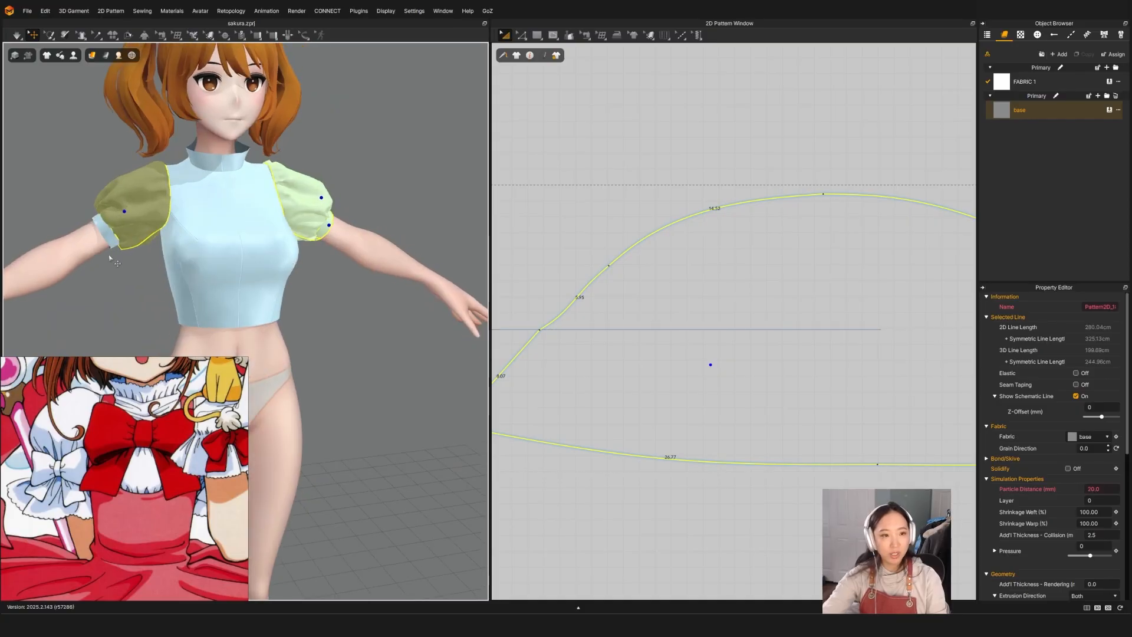
left_click(104, 232, "shift")
key("shift+q")
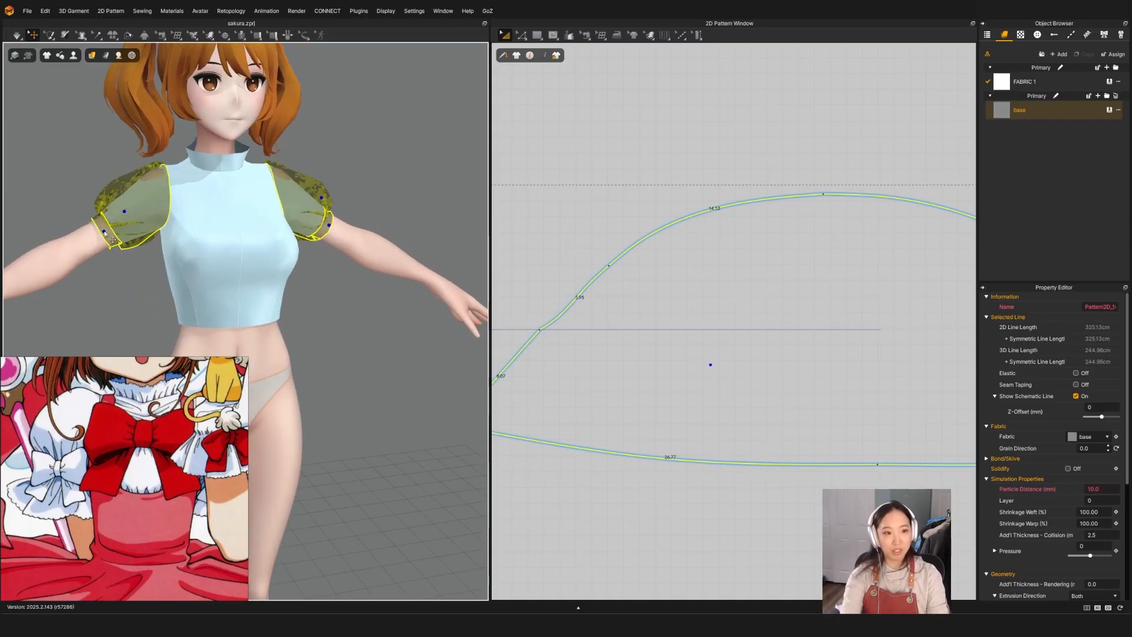
key("shift+q")
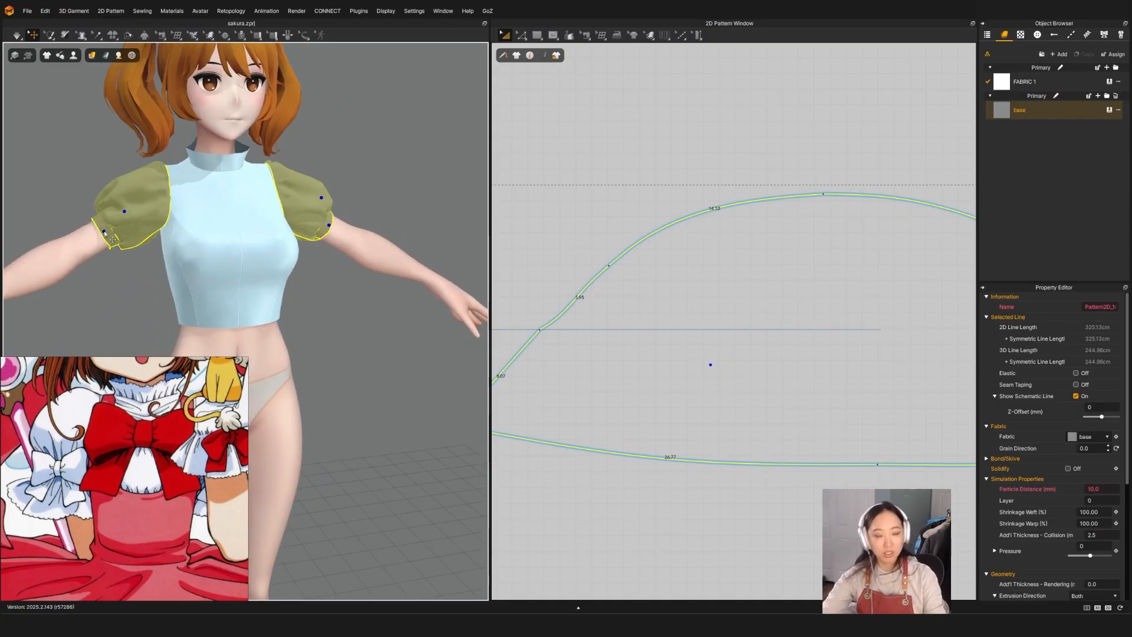
left_click(129, 281)
Strengthen both arm cuffs, simulate, and pull one cuff's fabric to settle it around the arm.
left_click(110, 238)
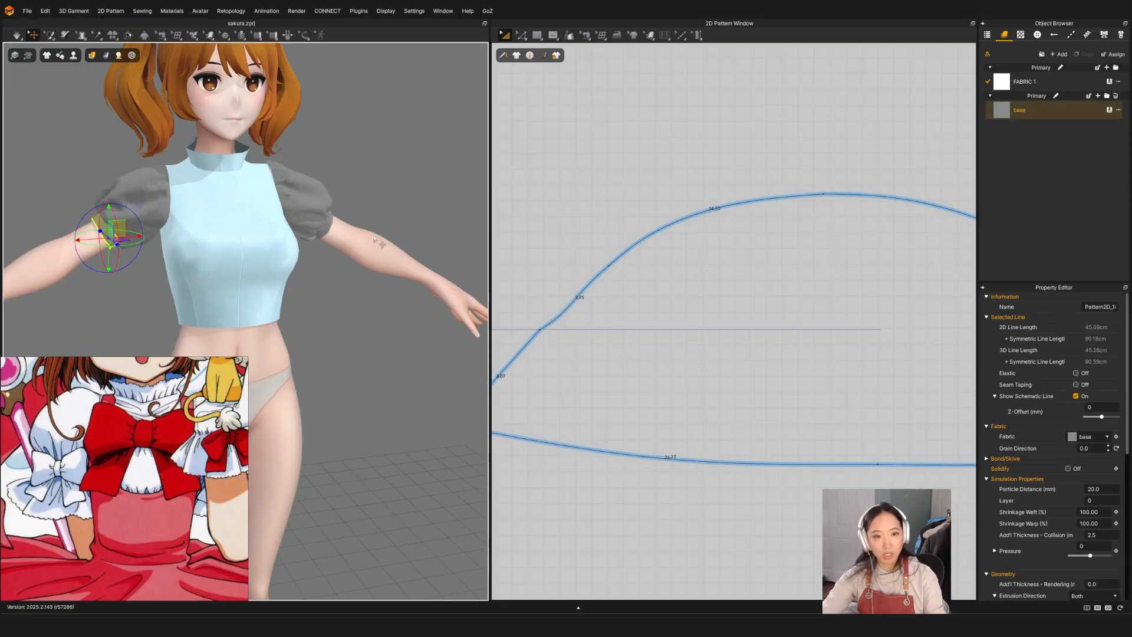
left_click(338, 232, "shift")
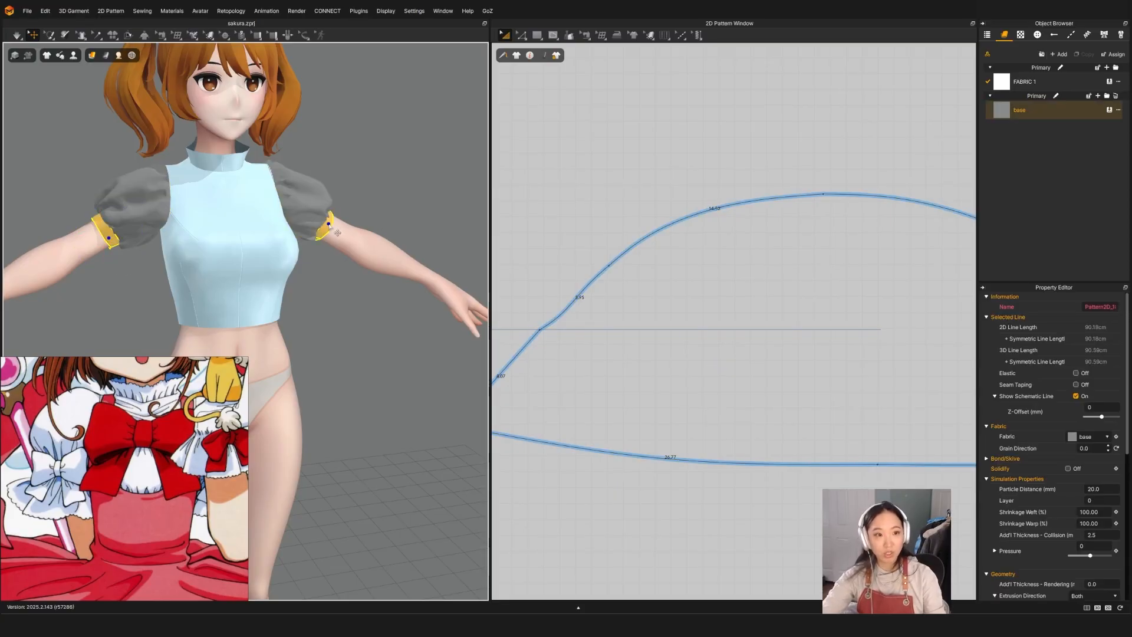
key("q")
left_click_drag(105, 235, 112, 244)
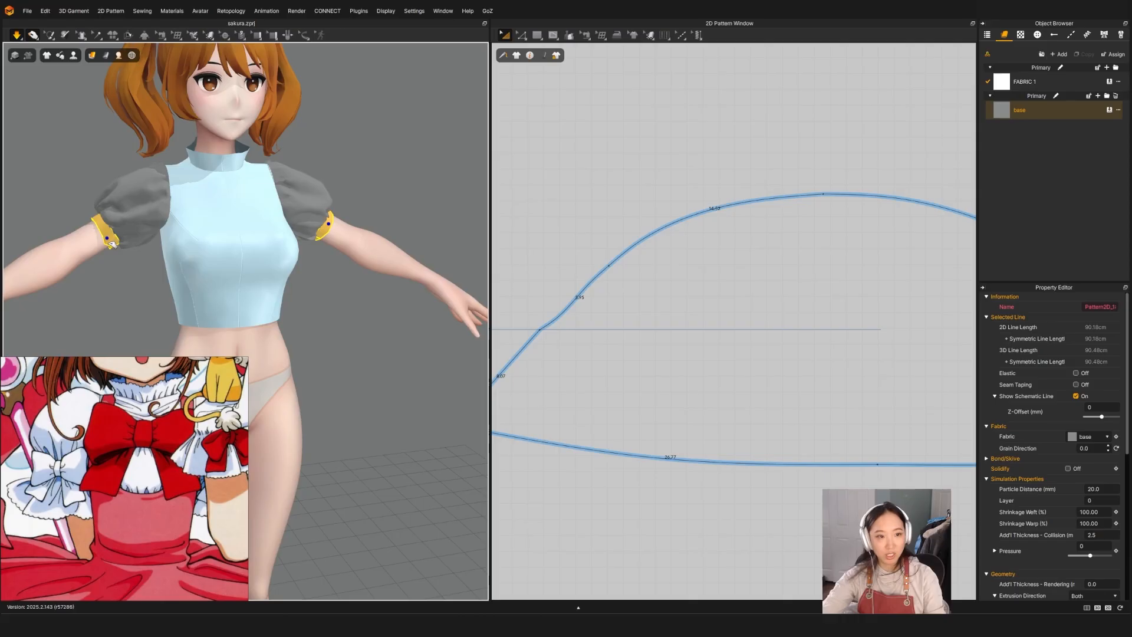
key("space")
right_click_drag(265, 283, 227, 299)
right_click_drag(124, 230, 175, 265)
Hide both puff sleeves in the 3D view to expose the inner sleeves.
left_click(182, 229)
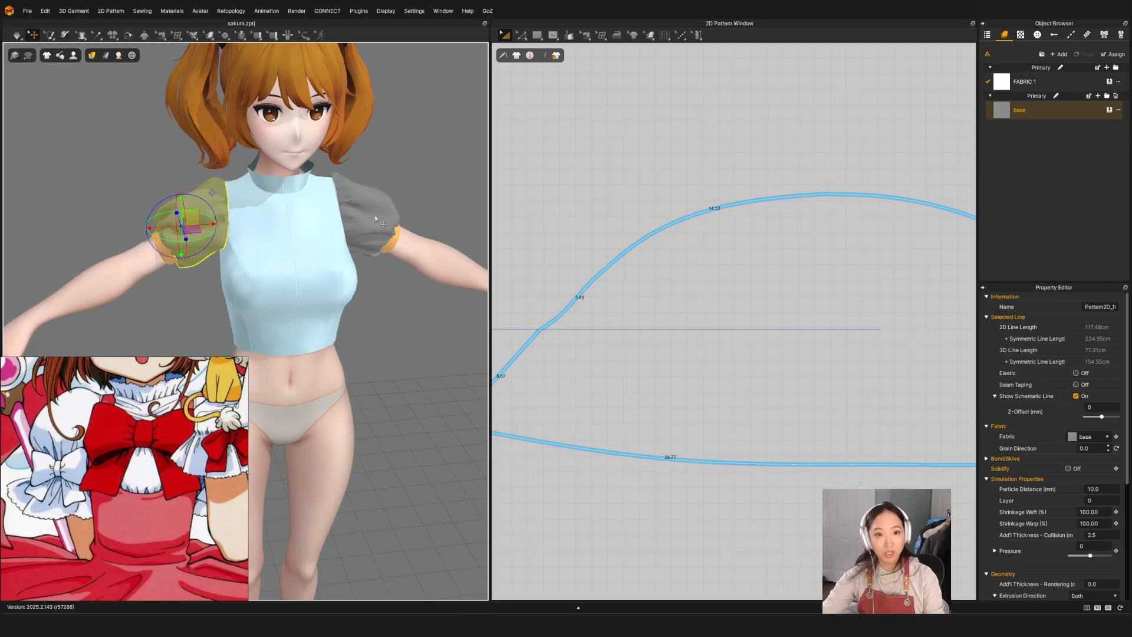
right_click(375, 218)
left_click(416, 85)
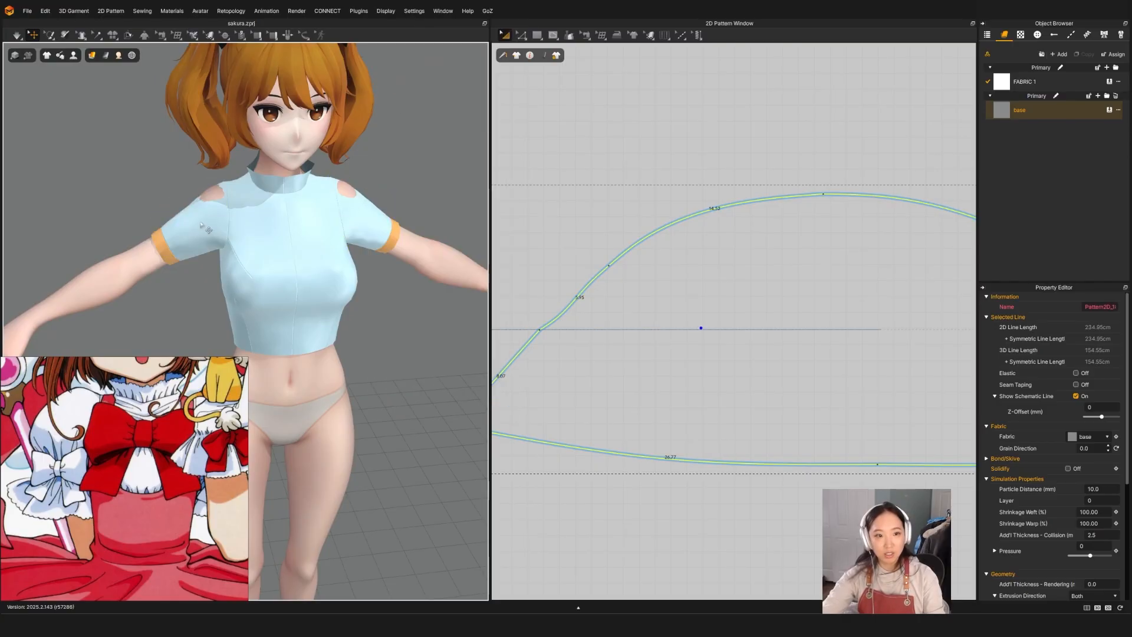
Strengthen both inner sleeves and simulate them briefly so they close over the shoulders.
left_click(201, 222)
left_click(371, 221, "shift")
key("space")
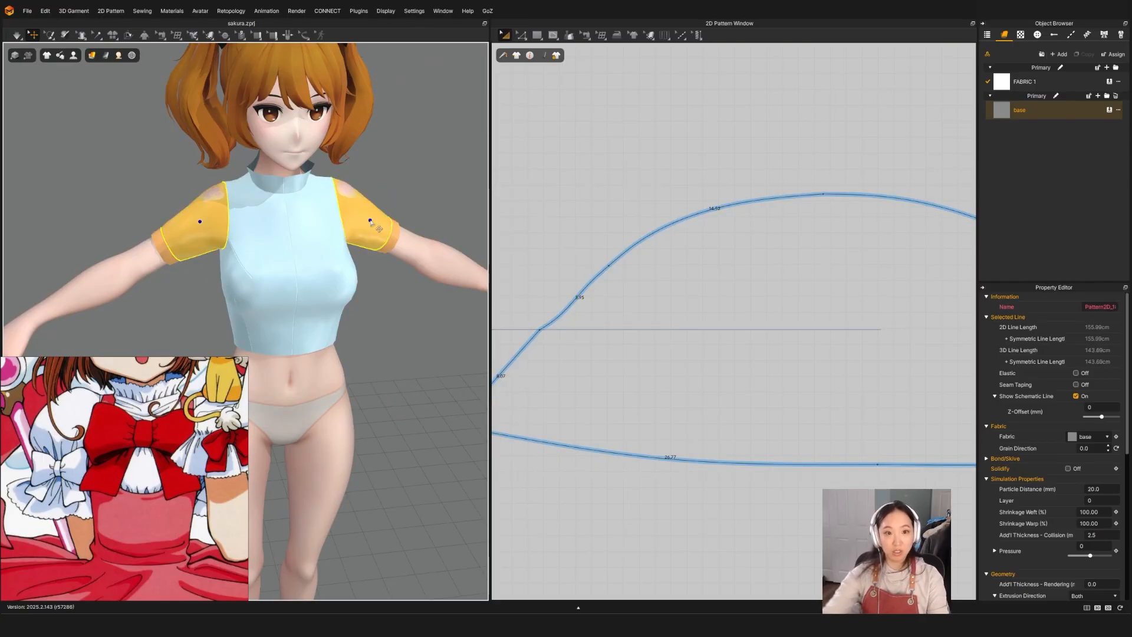
key("space")
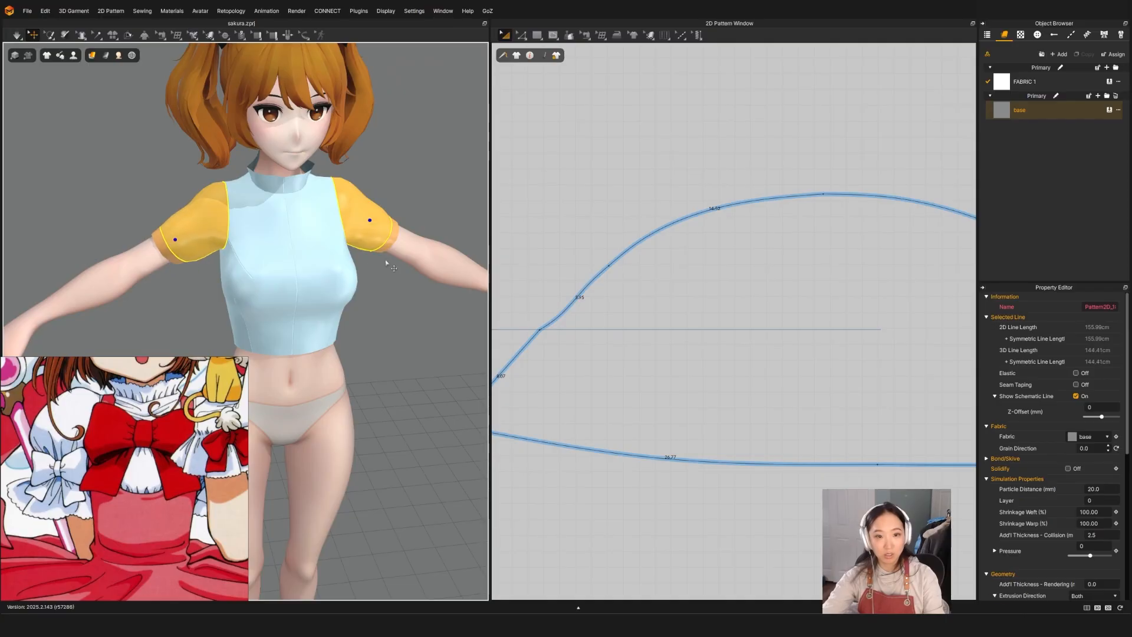
Try simulating with both inner sleeves deactivated, and reactivate them.
right_click(198, 227)
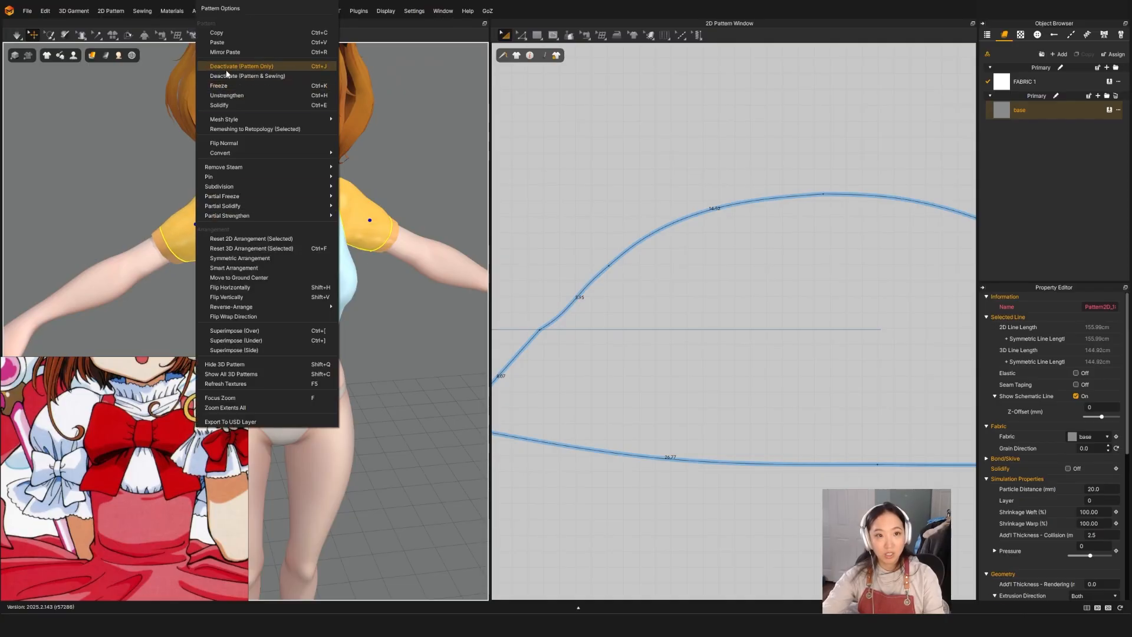
left_click(227, 72)
key("space")
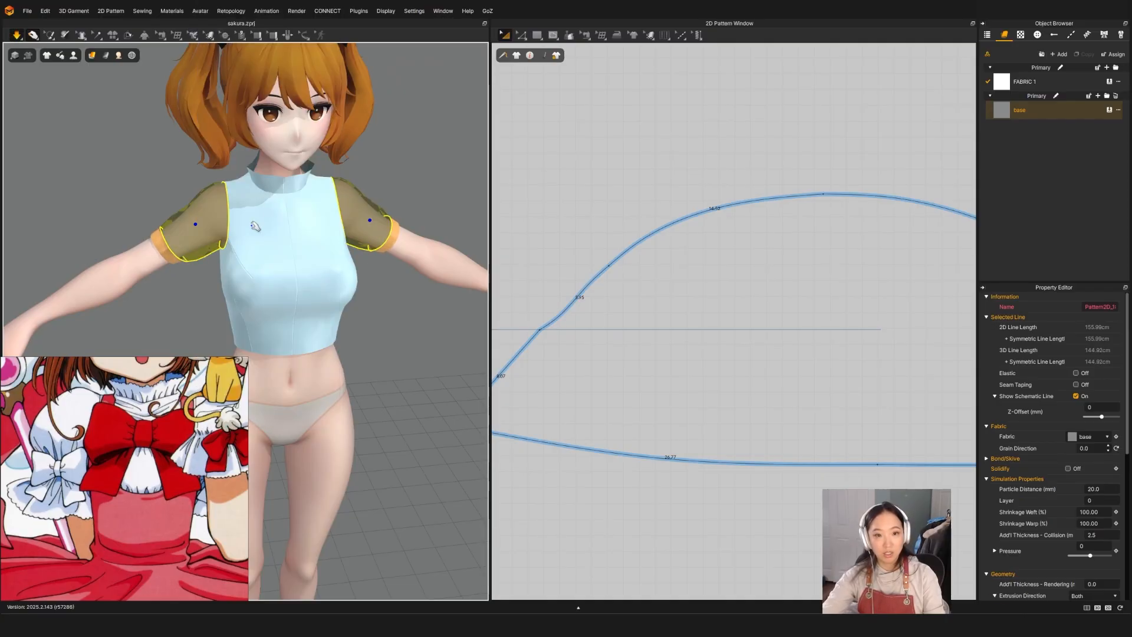
key("space")
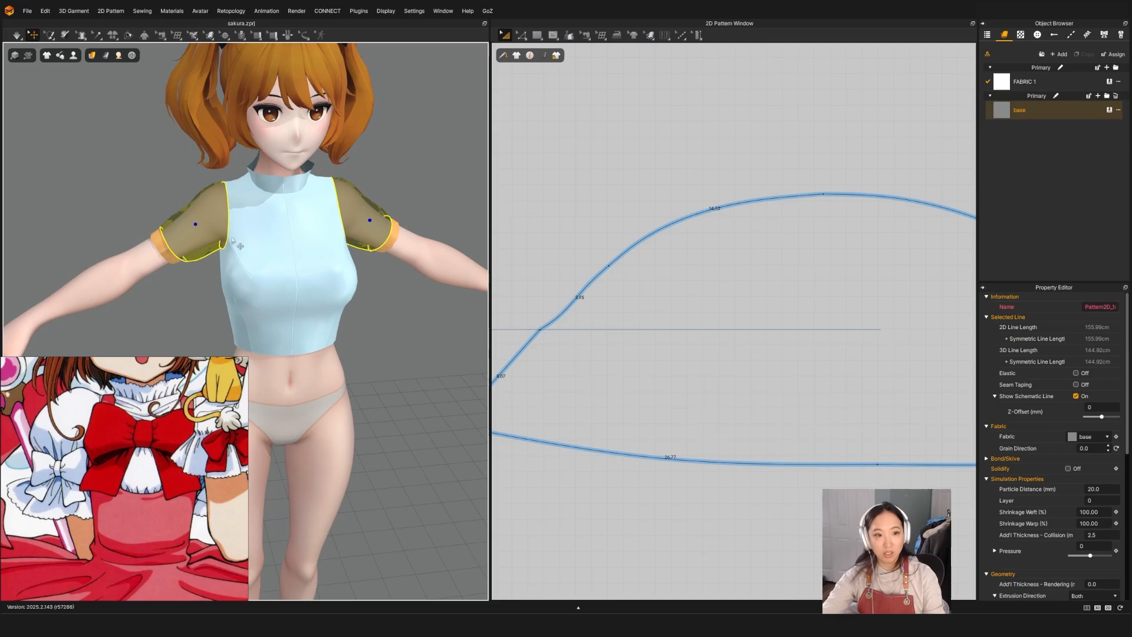
right_click(195, 238)
left_click(227, 70)
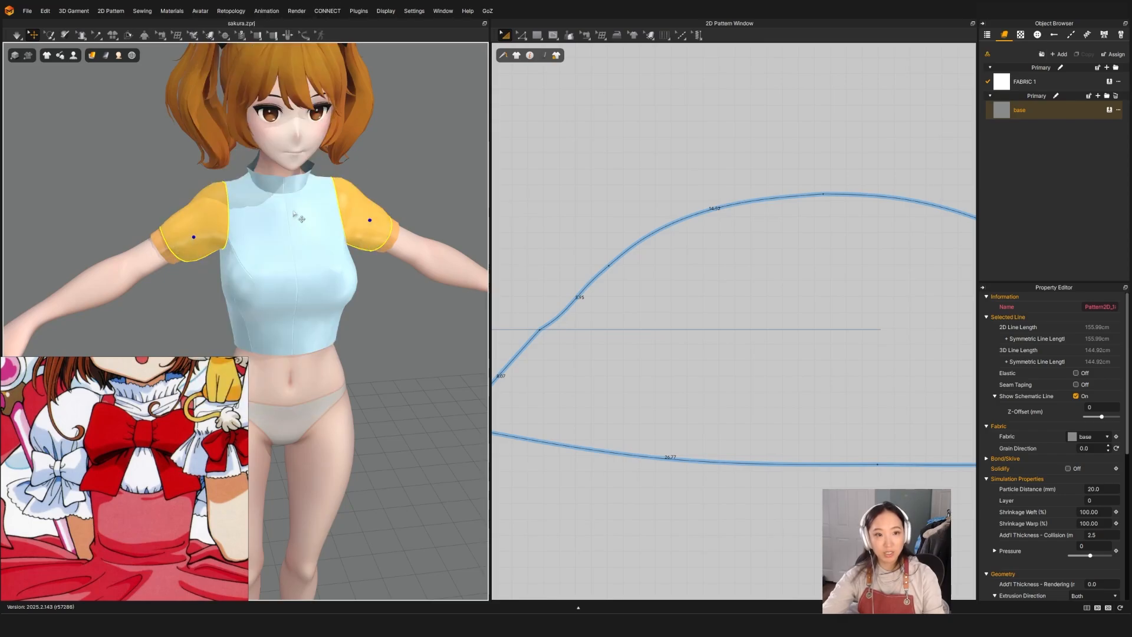
Freeze both inner sleeves together with both arm cuffs.
left_click(166, 259)
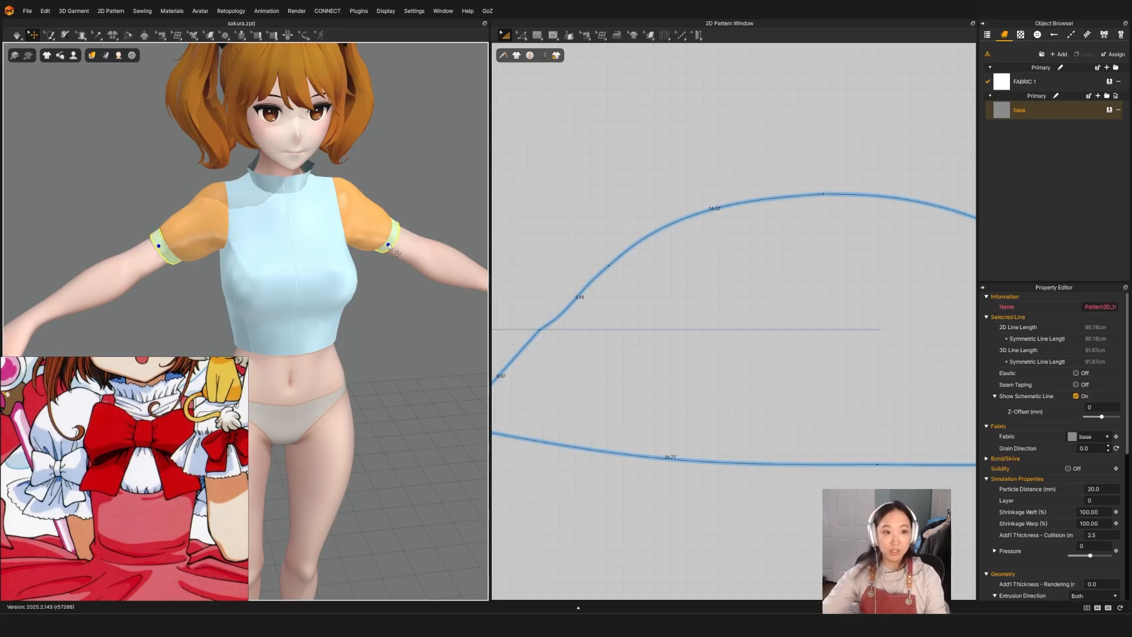
key("space")
right_click_drag(215, 240, 379, 276)
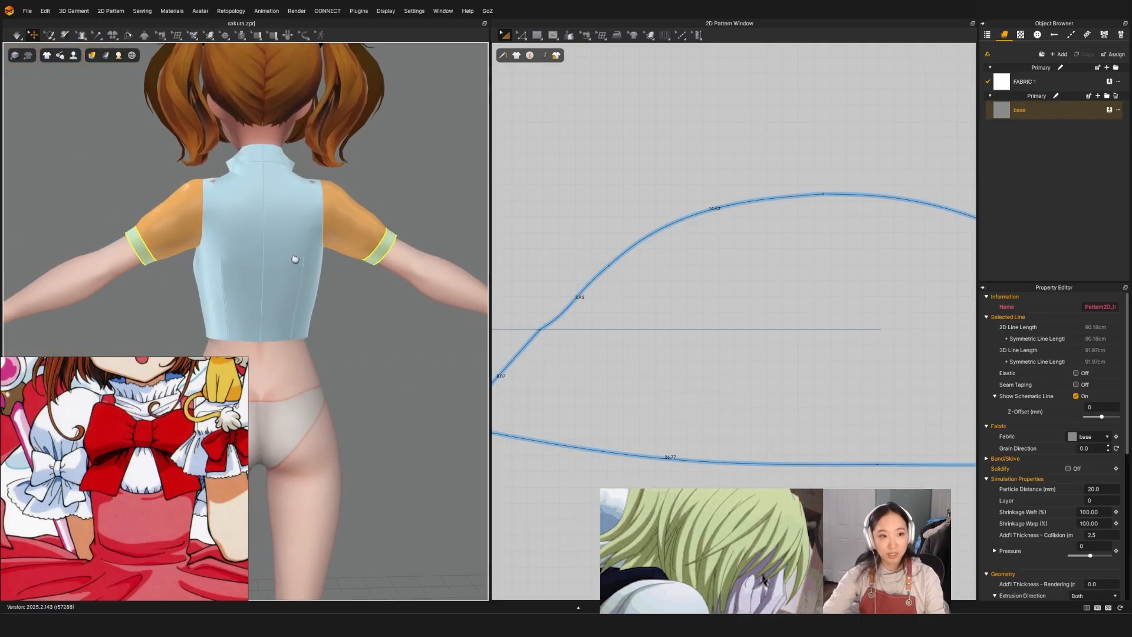
right_click_drag(293, 256, 246, 242)
left_click(203, 237, "shift")
left_click(373, 239, "shift")
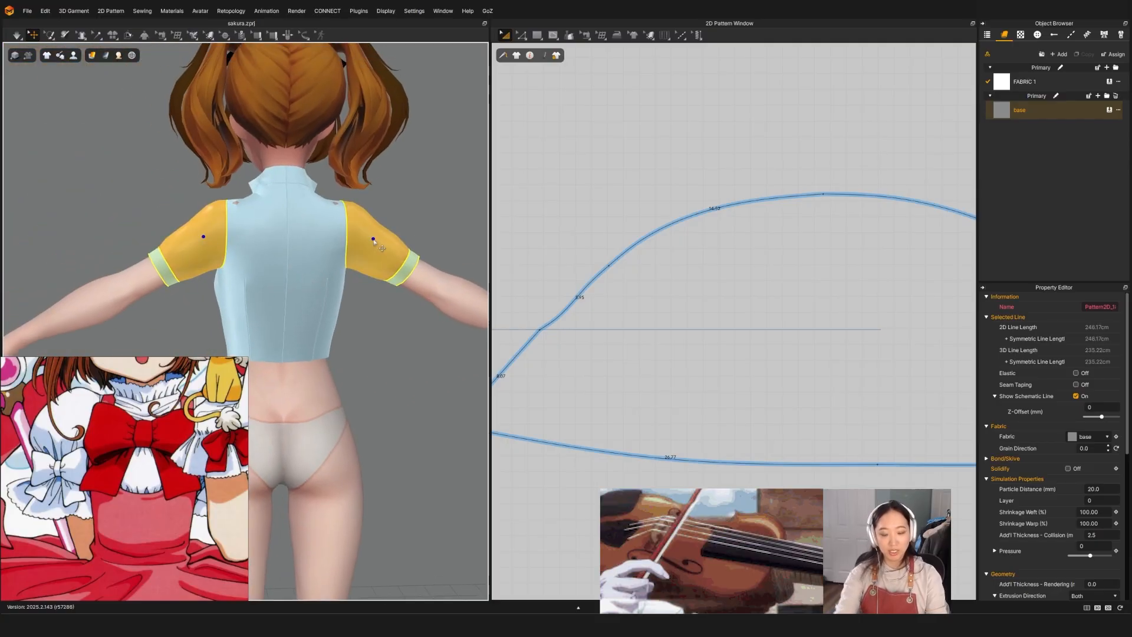
key("ctrl+k")
Unfreeze the two back bodice panels, simulate them briefly to settle, and freeze them again.
left_click(274, 258)
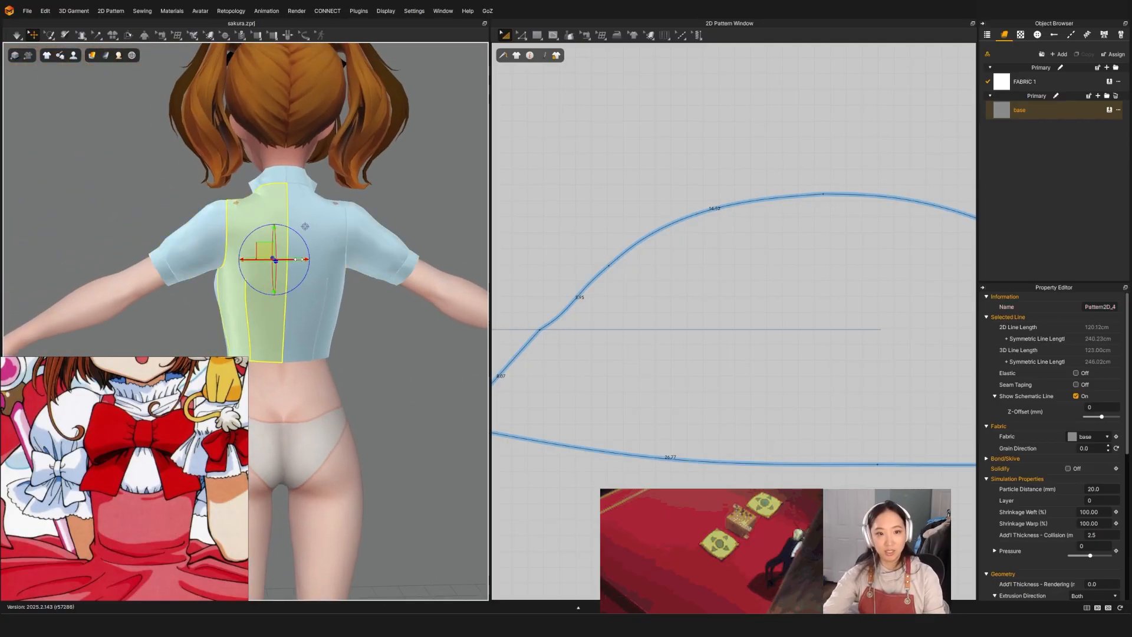
left_click(324, 300, "shift")
key("ctrl+k")
key("space")
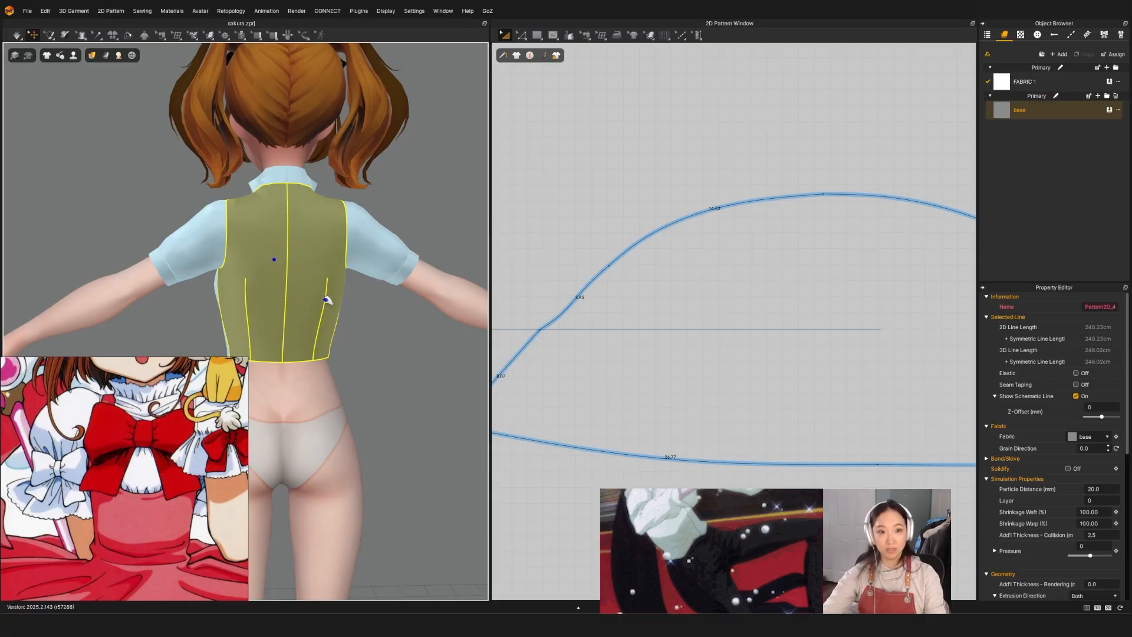
key("space")
key("ctrl+k")
Show both puff sleeves in the 3D view again and reactivate them.
scroll(753, 321, "down", 10)
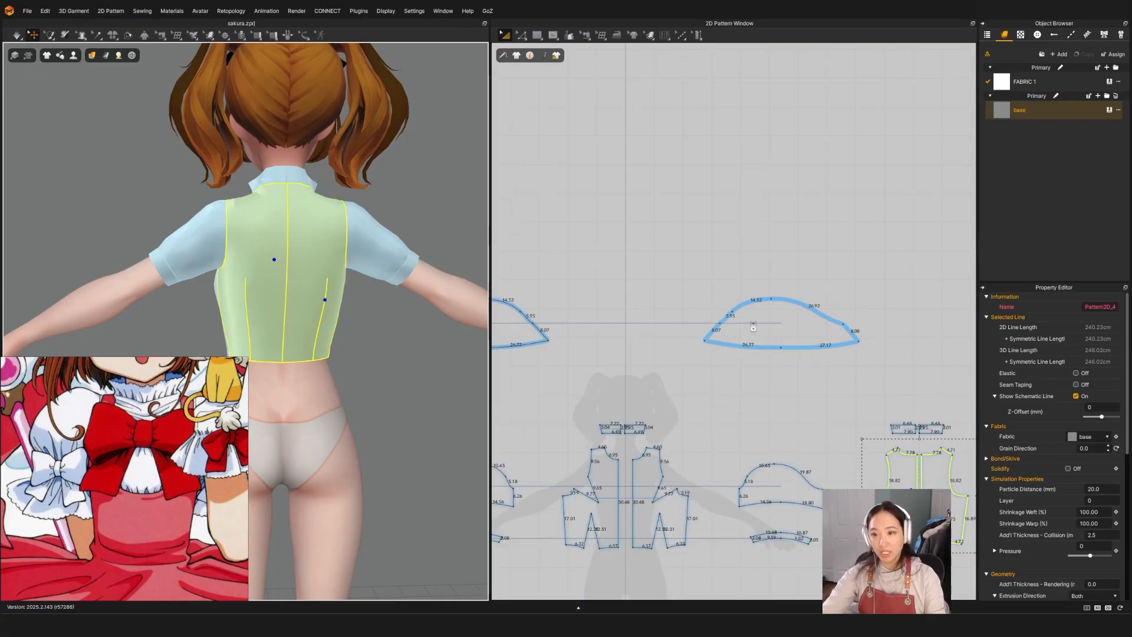
left_click(758, 323)
left_click(639, 322, "shift")
key("shift+q")
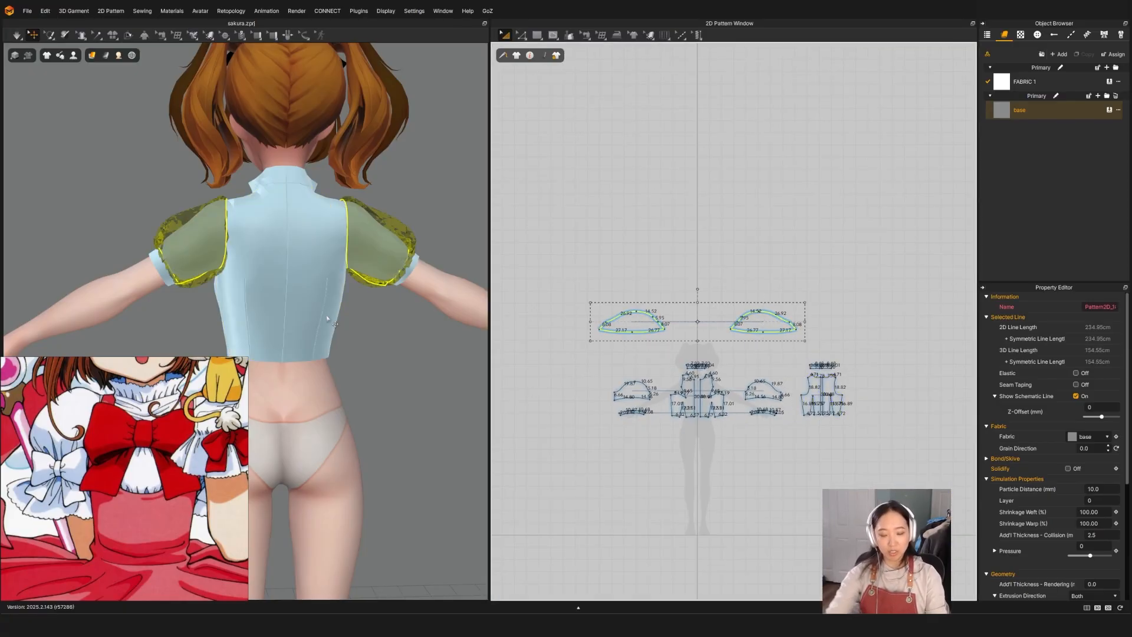
key("ctrl+j")
Simulate the puff sleeves over the frozen top and check their shape from the side and front.
key("q")
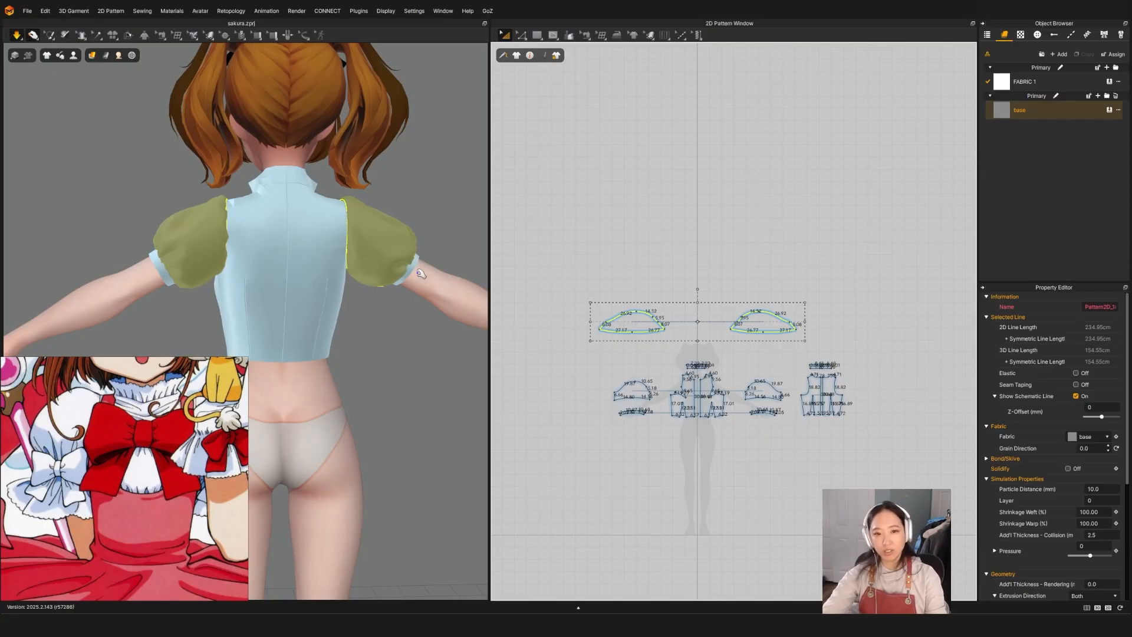
key("space")
right_click_drag(436, 321, 218, 349)
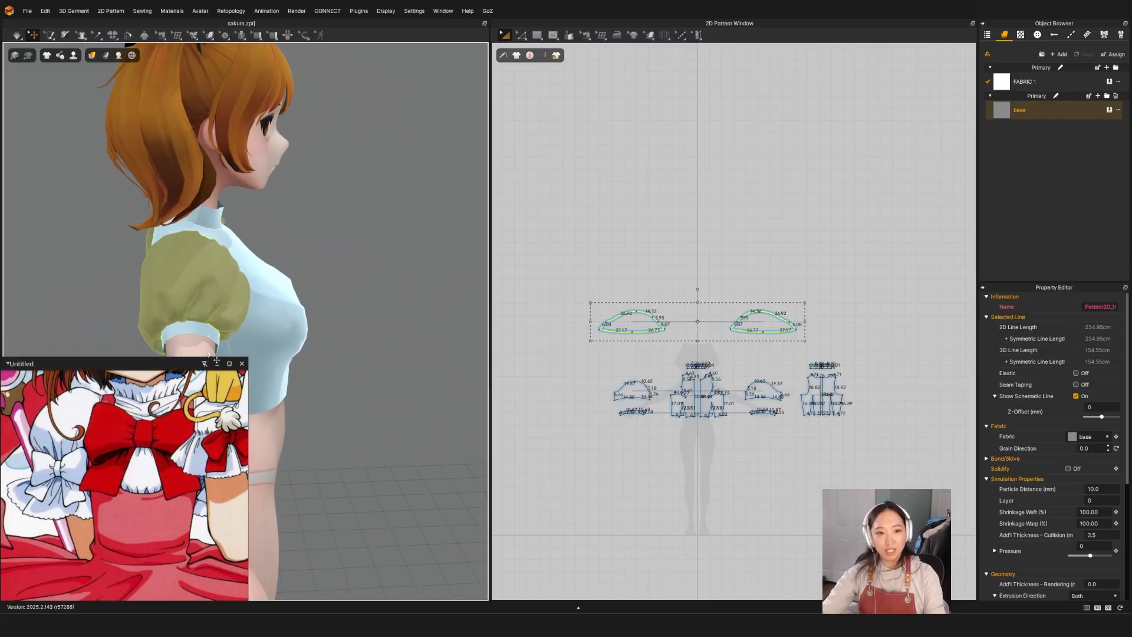
middle_click_drag(218, 349, 283, 276)
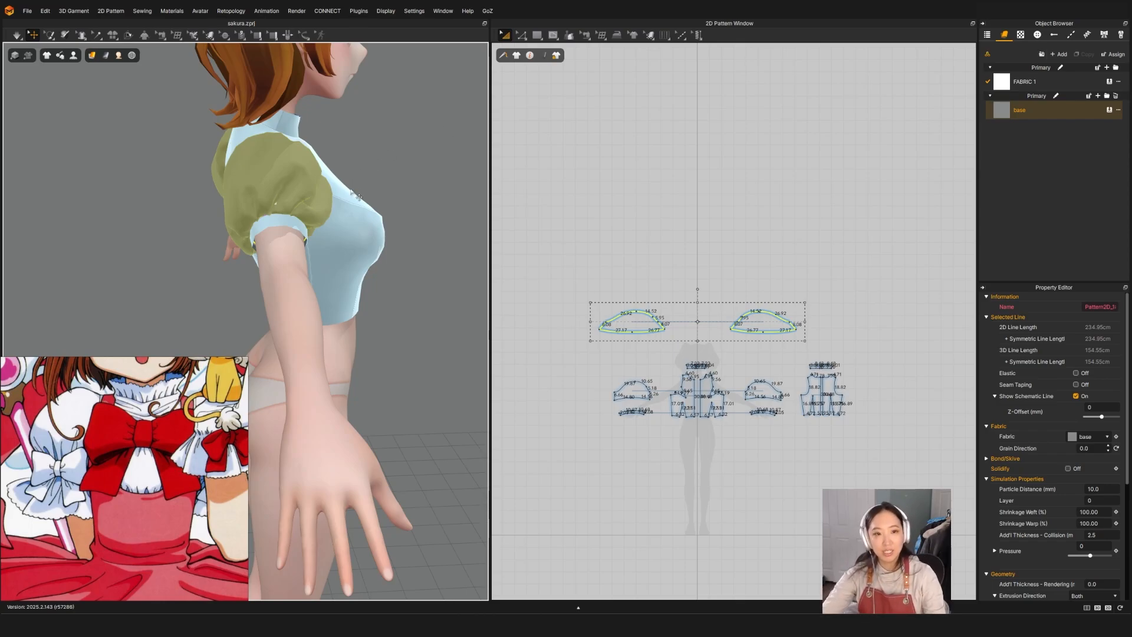
key("q")
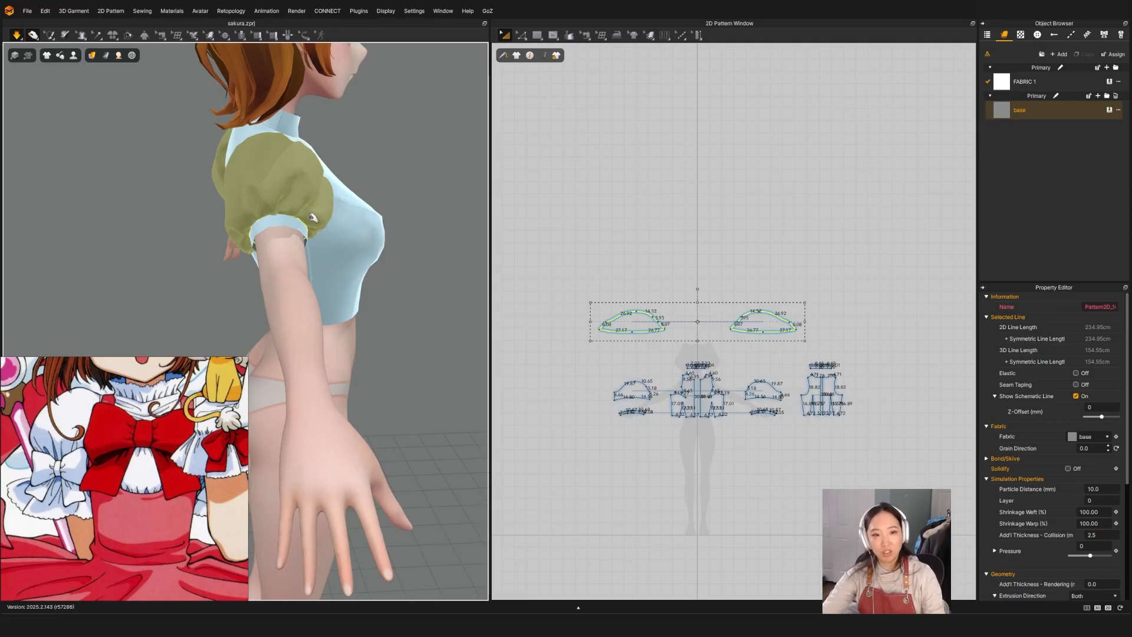
key("space")
scroll(307, 263, "down", 5)
right_click_drag(236, 279, 528, 273)
middle_click_drag(283, 307, 410, 314)
right_click_drag(409, 314, 398, 309)
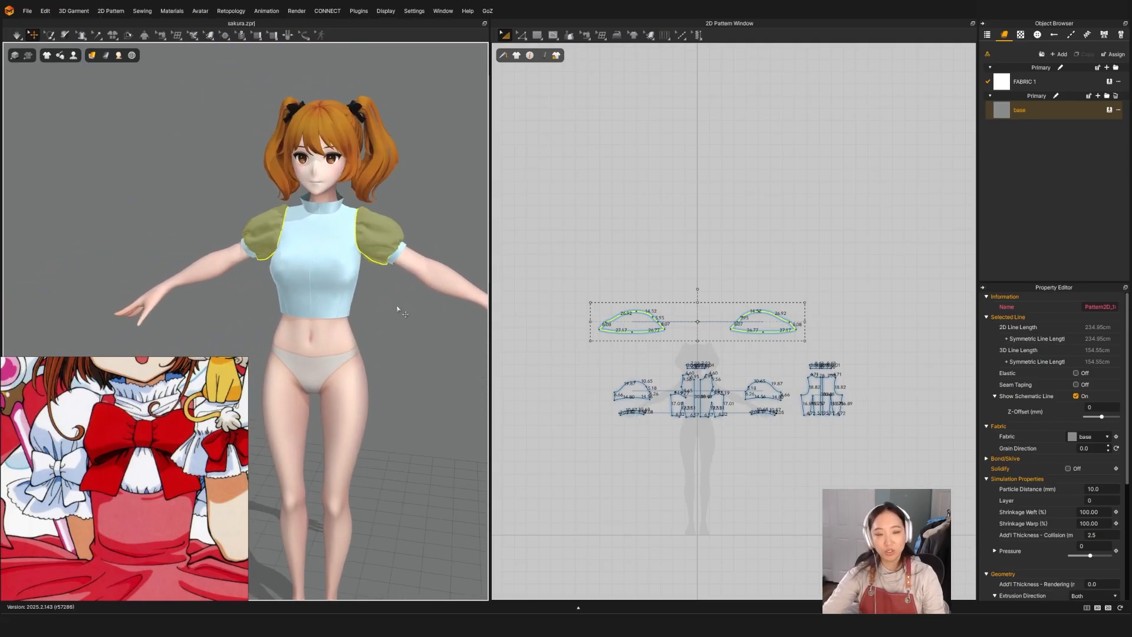
middle_click_drag(398, 309, 329, 318)
right_click_drag(328, 319, 319, 294)
scroll(321, 289, "up", 2)
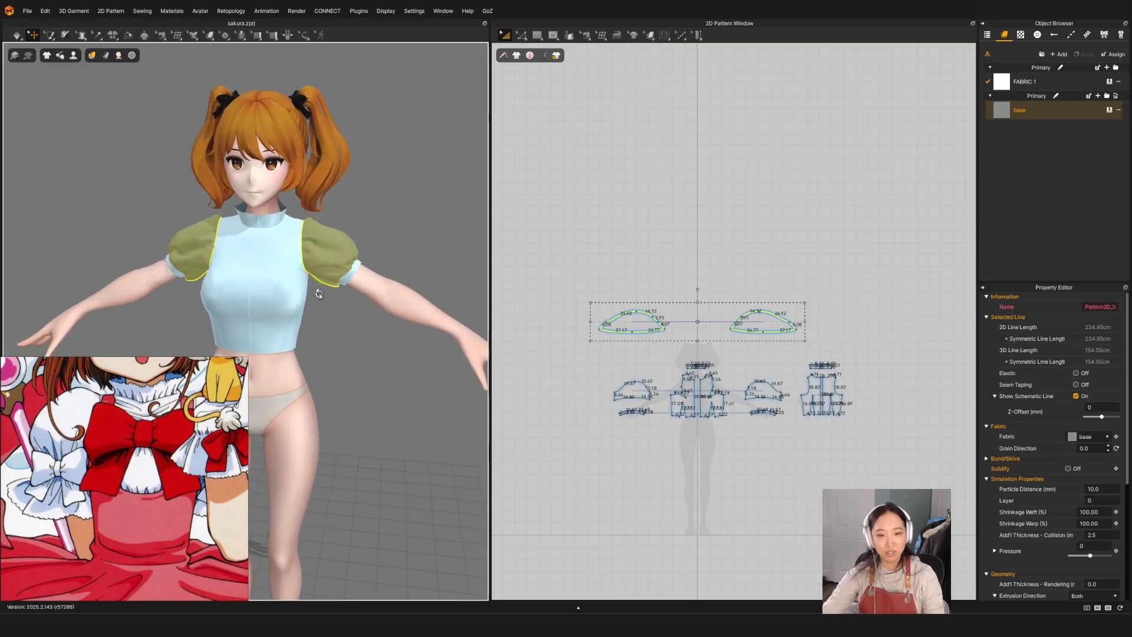
key("b")
scroll(625, 324, "up", 6)
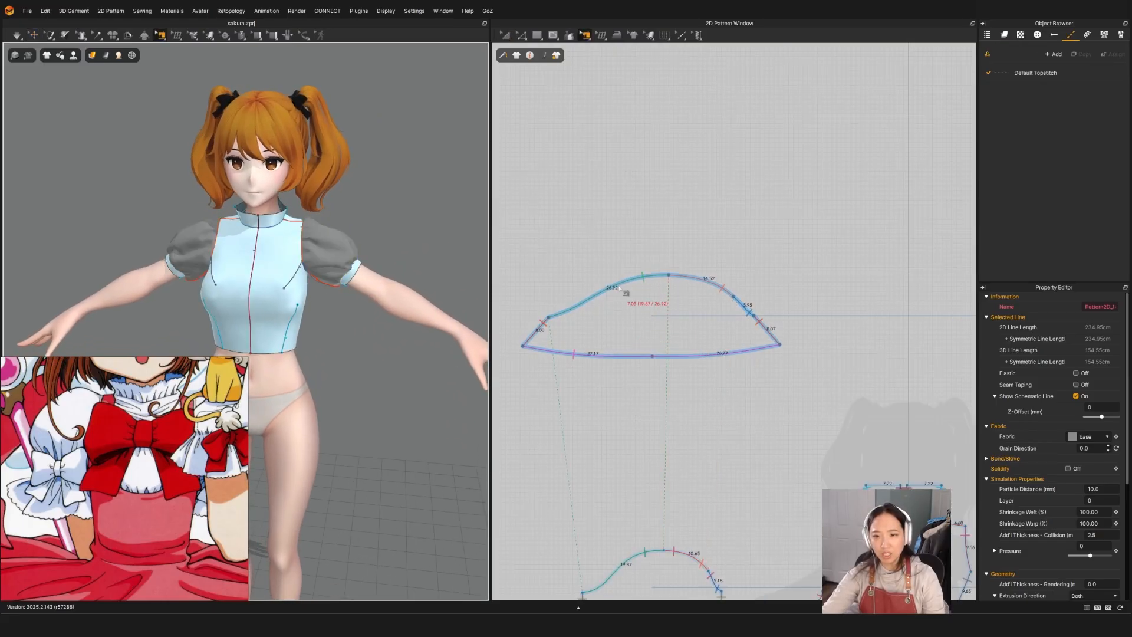
key("z")
left_click_drag(531, 229, 793, 331)
scroll(664, 284, "up", 2)
key("a")
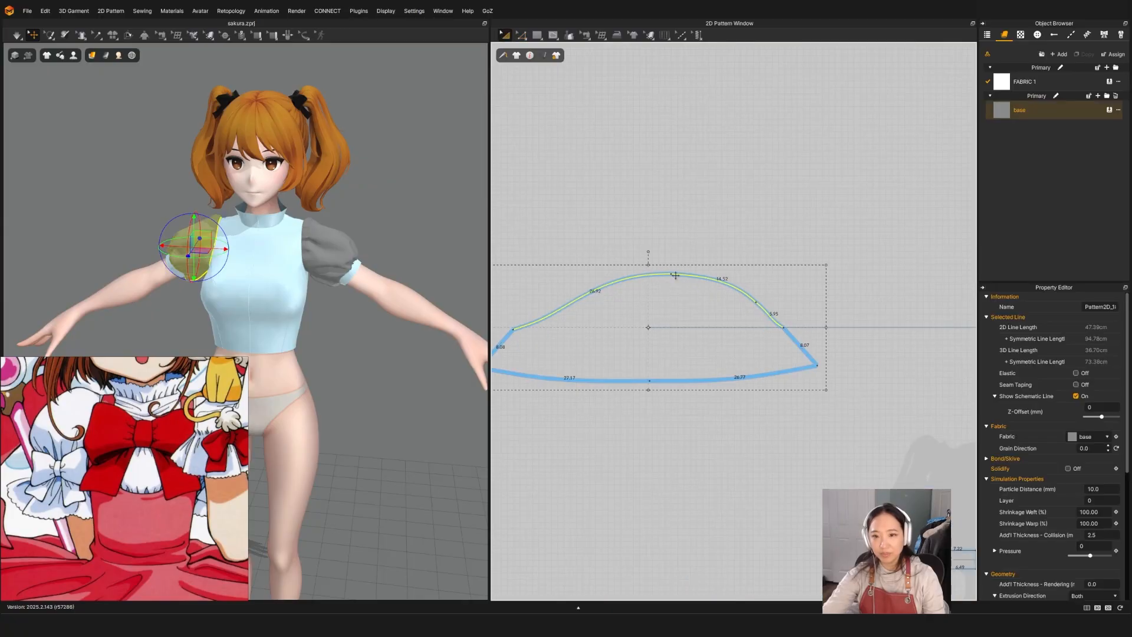
key("Escape")
Move the armhole curve point on the puff sleeve pattern slightly toward the cap's peak, making the upper curve segment about 13.9 cm.
key("z")
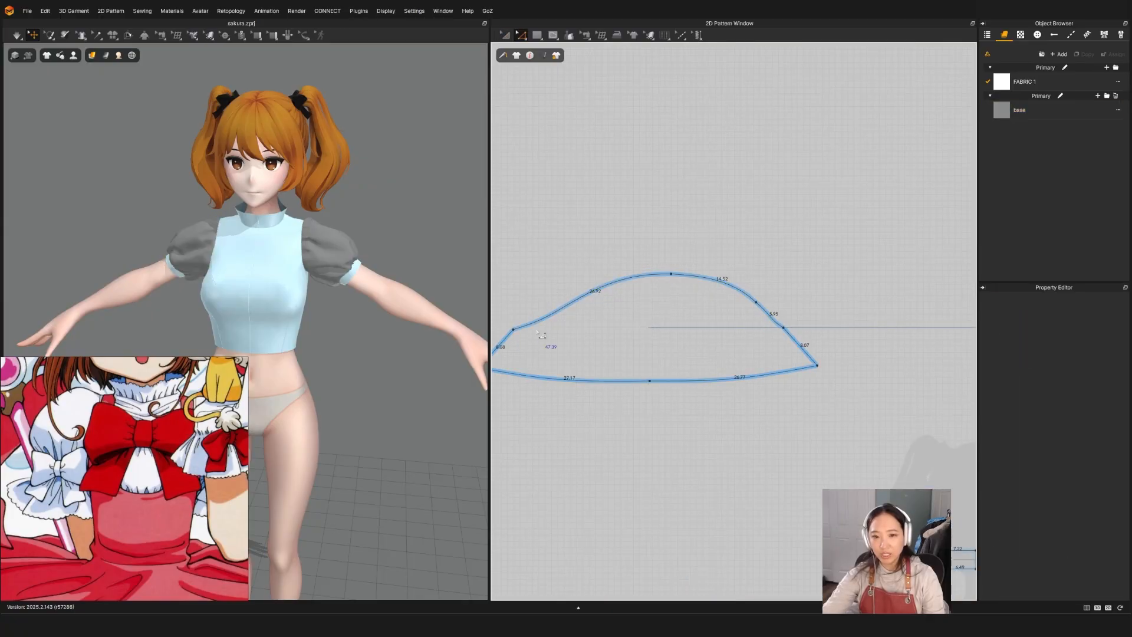
left_click(319, 262)
scroll(737, 325, "down", 3)
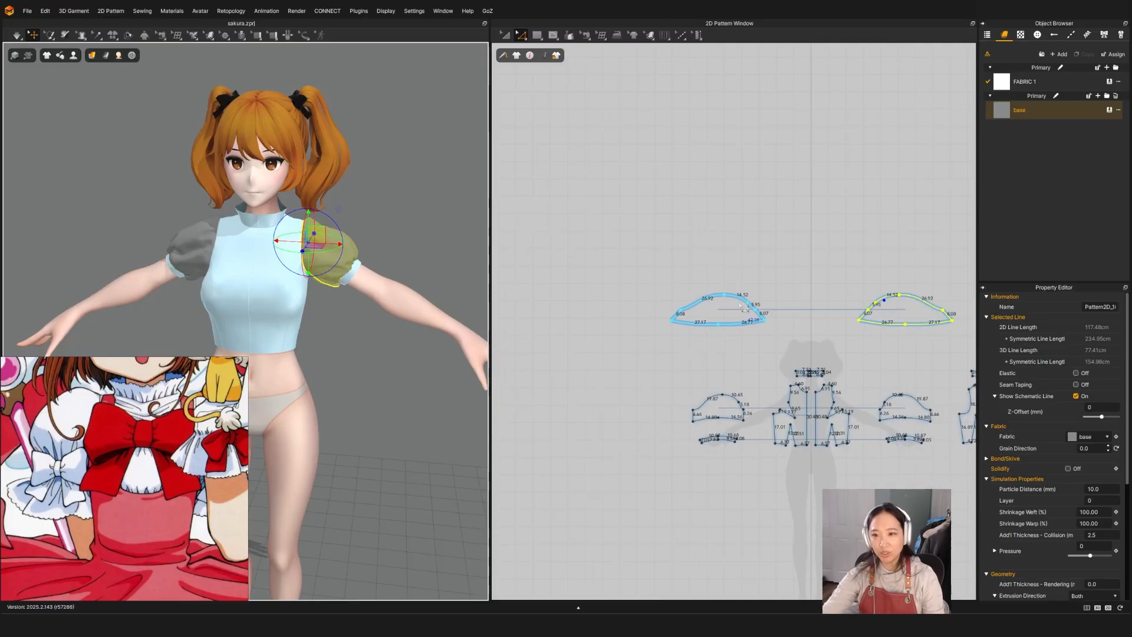
scroll(772, 326, "up", 5)
scroll(767, 328, "up", 4)
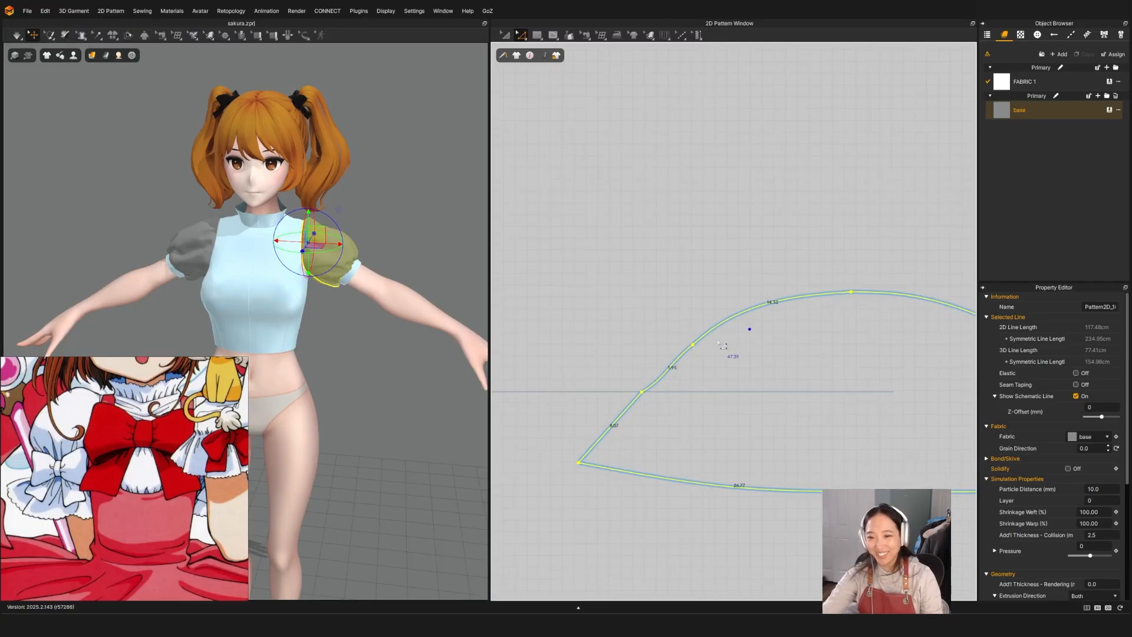
key("Escape")
left_click_drag(693, 345, 701, 345)
key("a")
Simulate and pull one puff sleeve's fabric outward from the shoulder to even out its volume.
key("space")
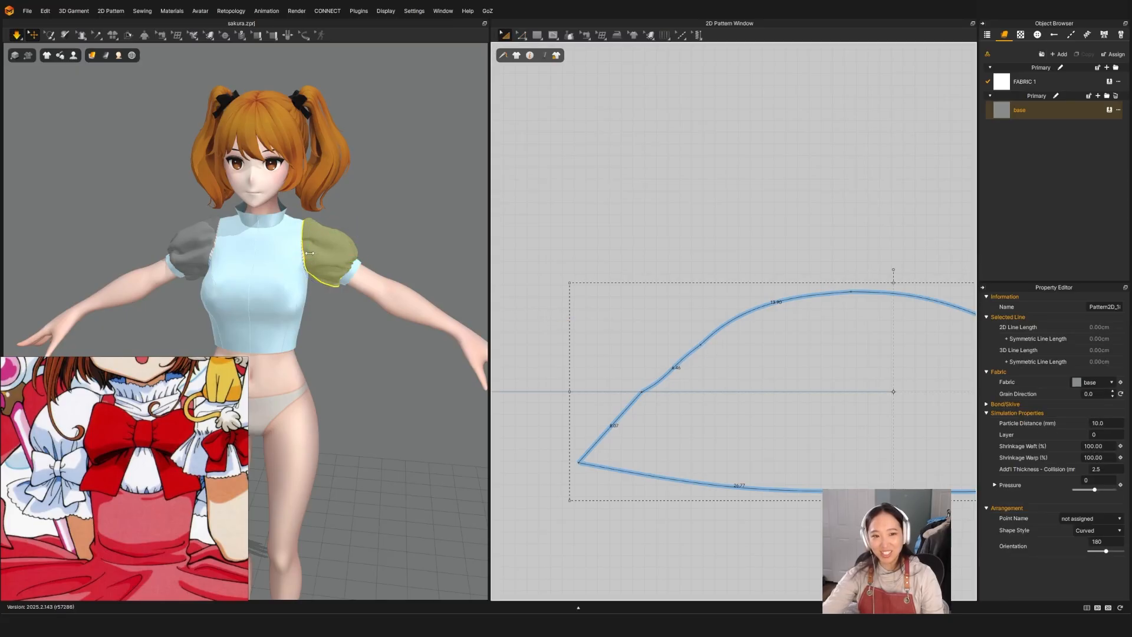
left_click_drag(312, 249, 370, 202)
right_click_drag(376, 213, 312, 266)
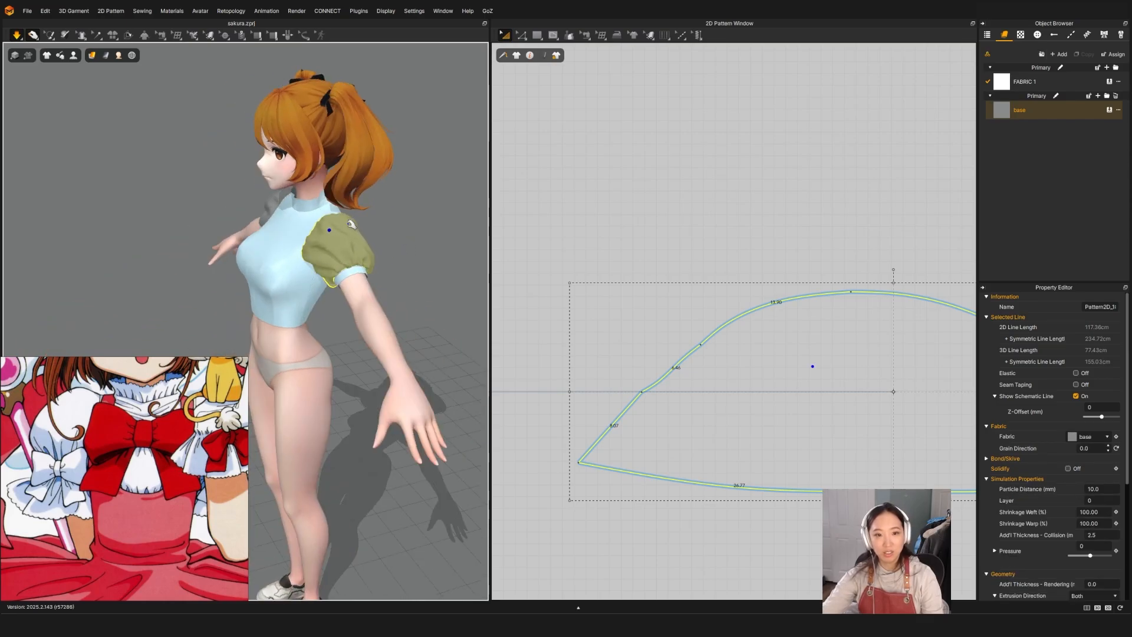
left_click_drag(355, 219, 397, 238)
key("2")
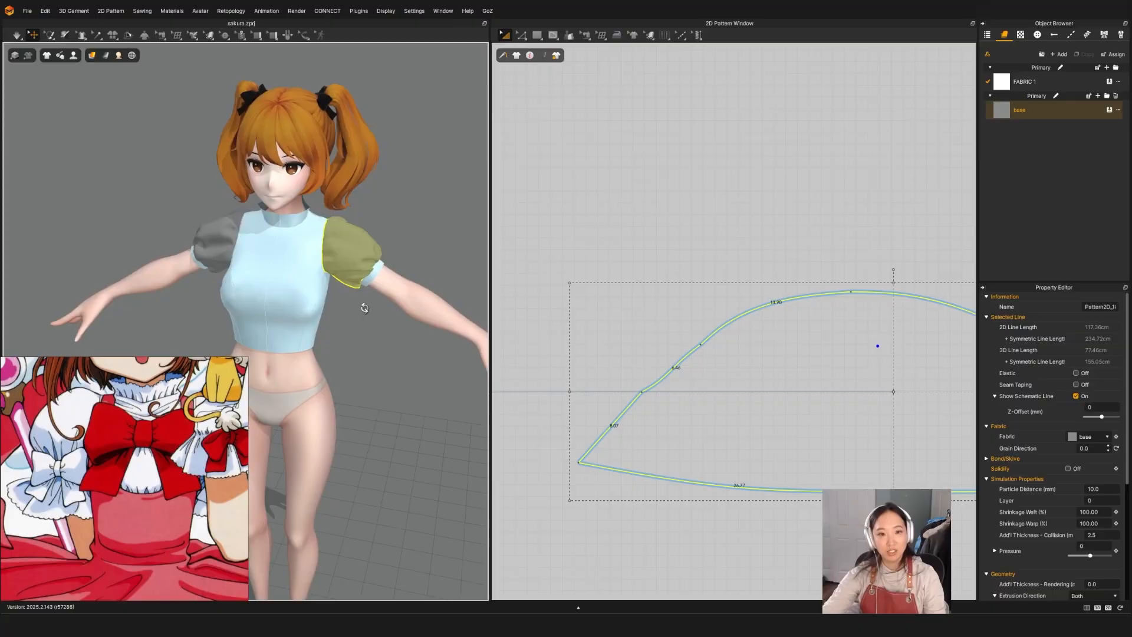
Strengthen both puff sleeves and check their fuller shape from below and from the front.
left_click(201, 263, "shift")
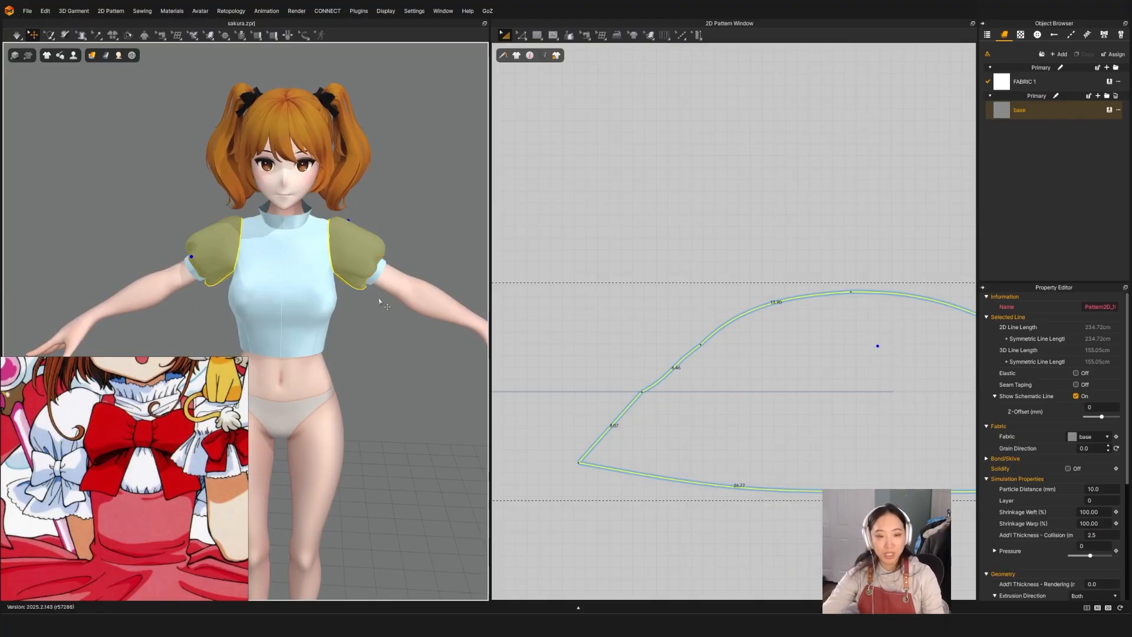
right_click_drag(374, 283, 342, 248)
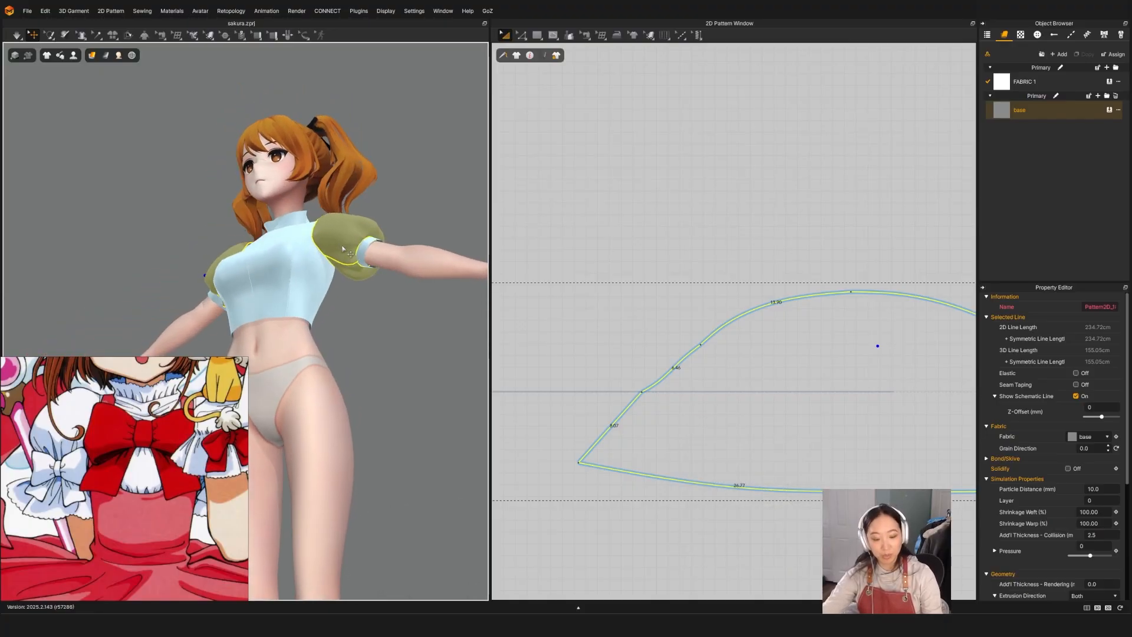
key("q")
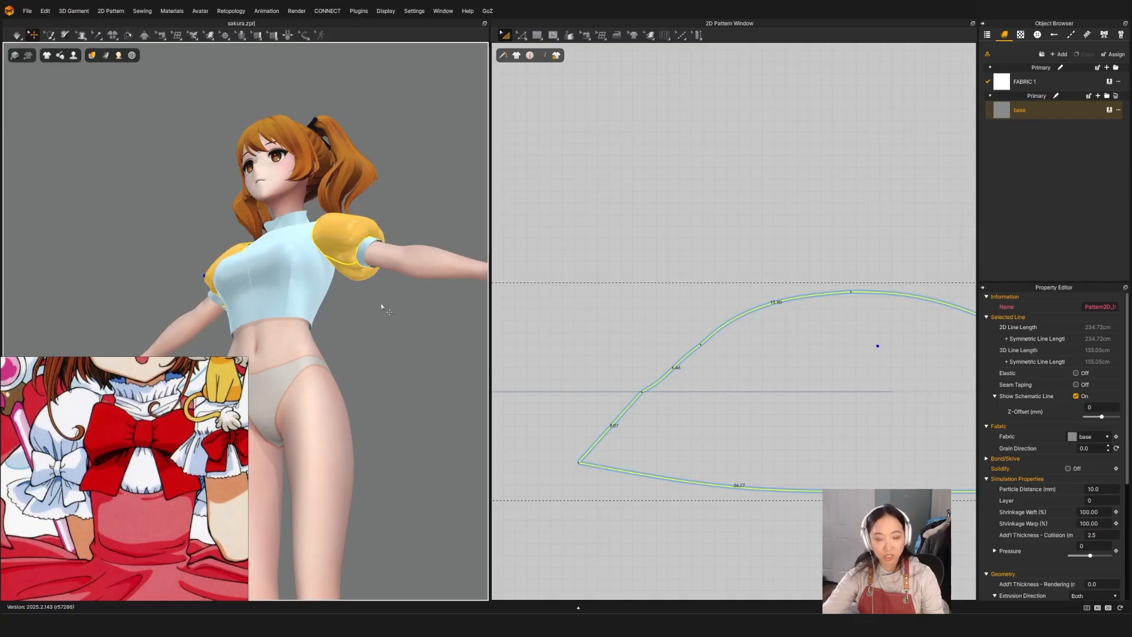
right_click_drag(382, 307, 236, 298)
scroll(164, 293, "up", 5)
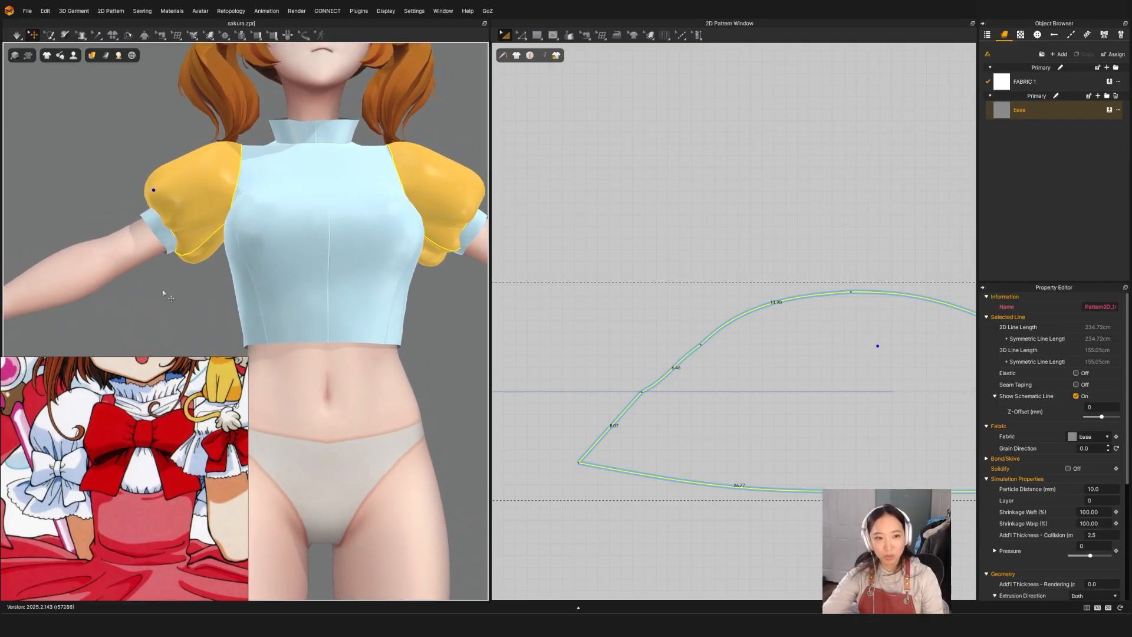
right_click_drag(184, 265, 215, 265)
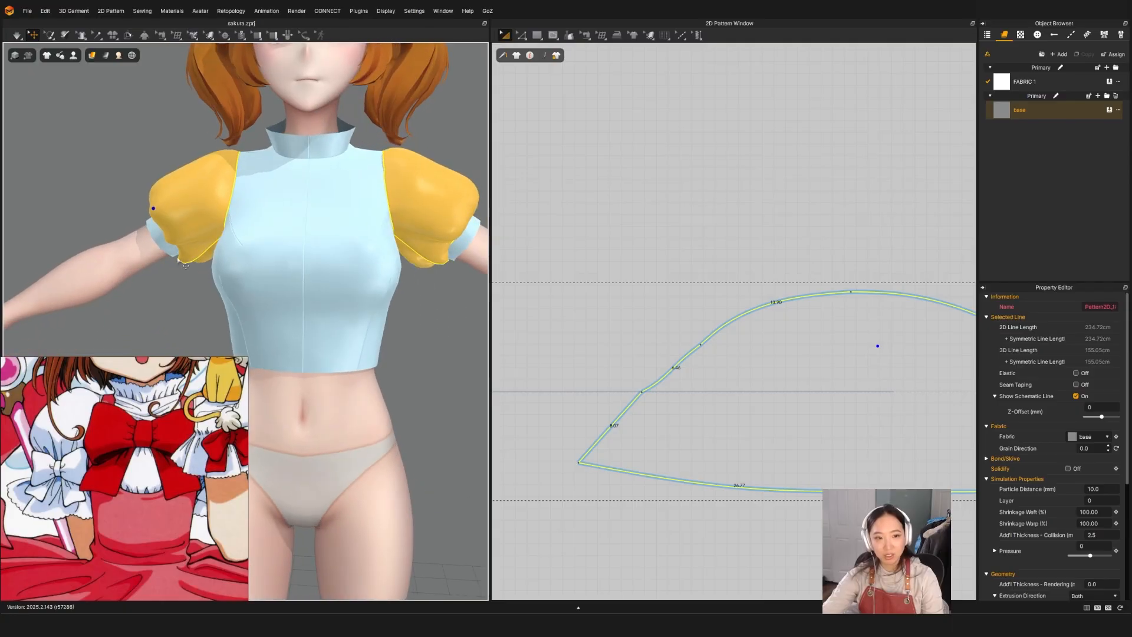
Move both lower corners of the puff sleeve pattern inward and up, shortening its underarm edges to about 7 cm each.
left_click(183, 258)
scroll(746, 324, "down", 5)
scroll(747, 324, "down", 3)
scroll(759, 397, "up", 8)
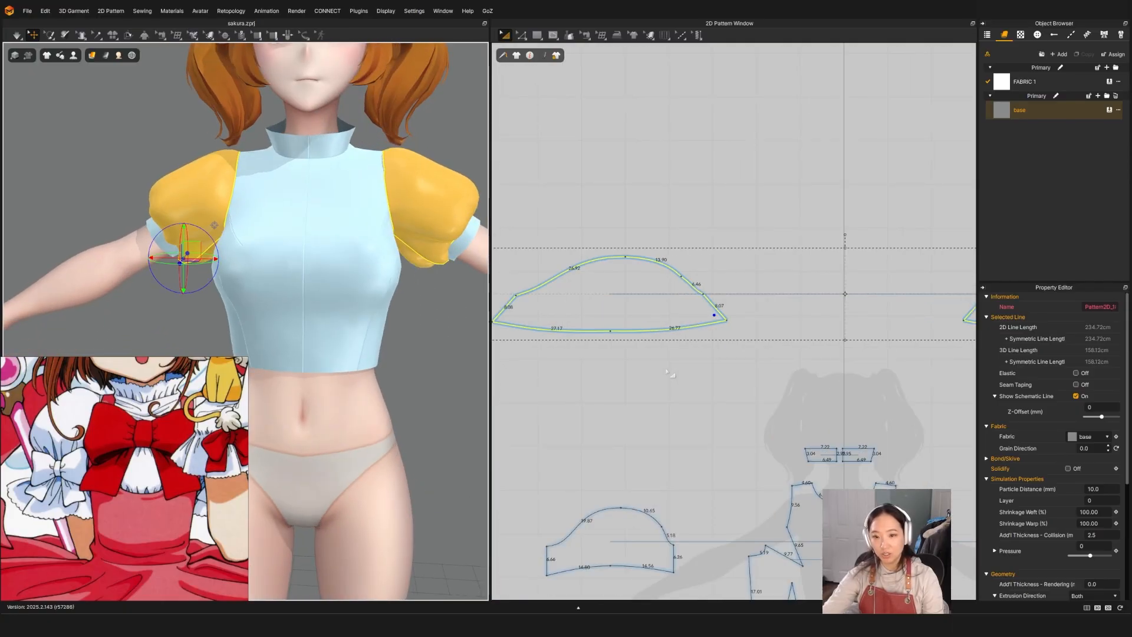
right_click_drag(758, 397, 859, 419)
key("z")
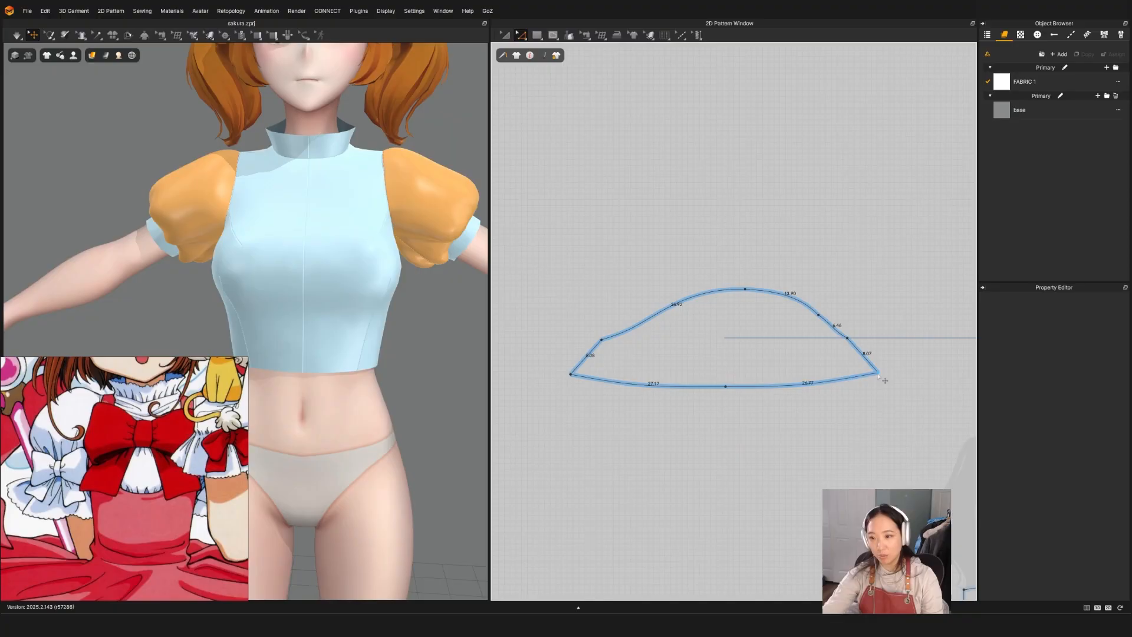
left_click_drag(878, 373, 874, 368)
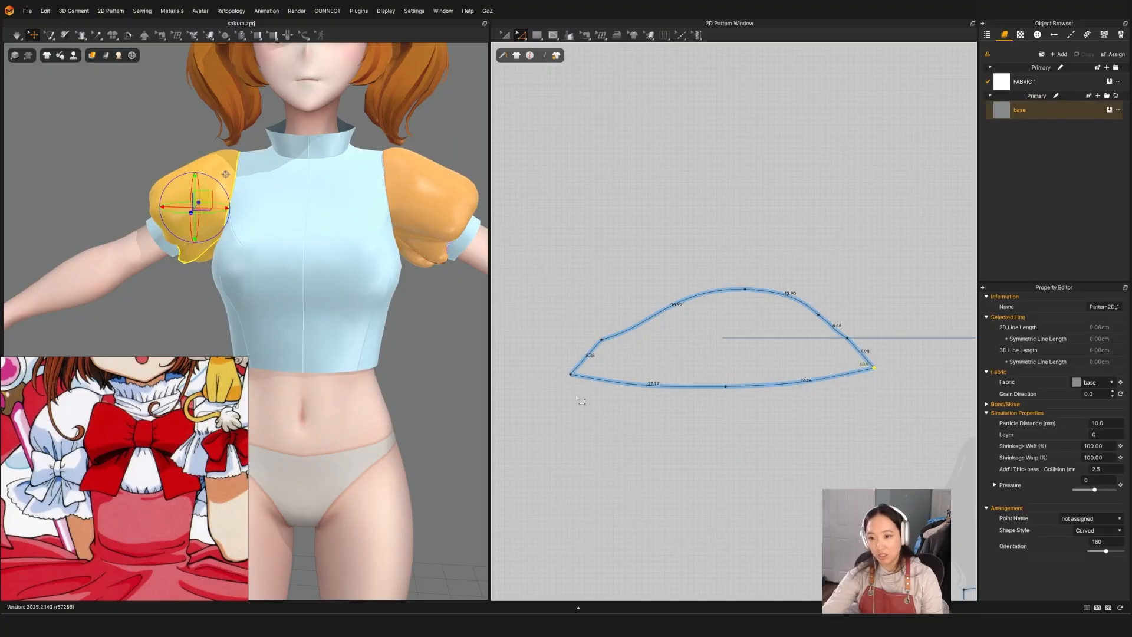
left_click_drag(577, 381, 581, 375)
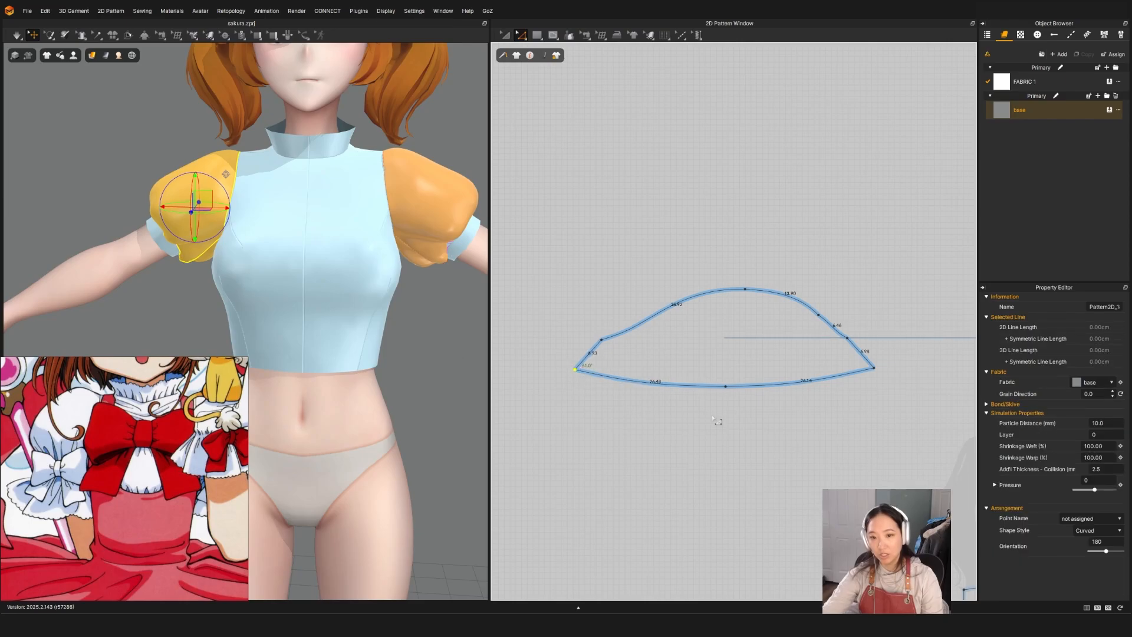
key("a")
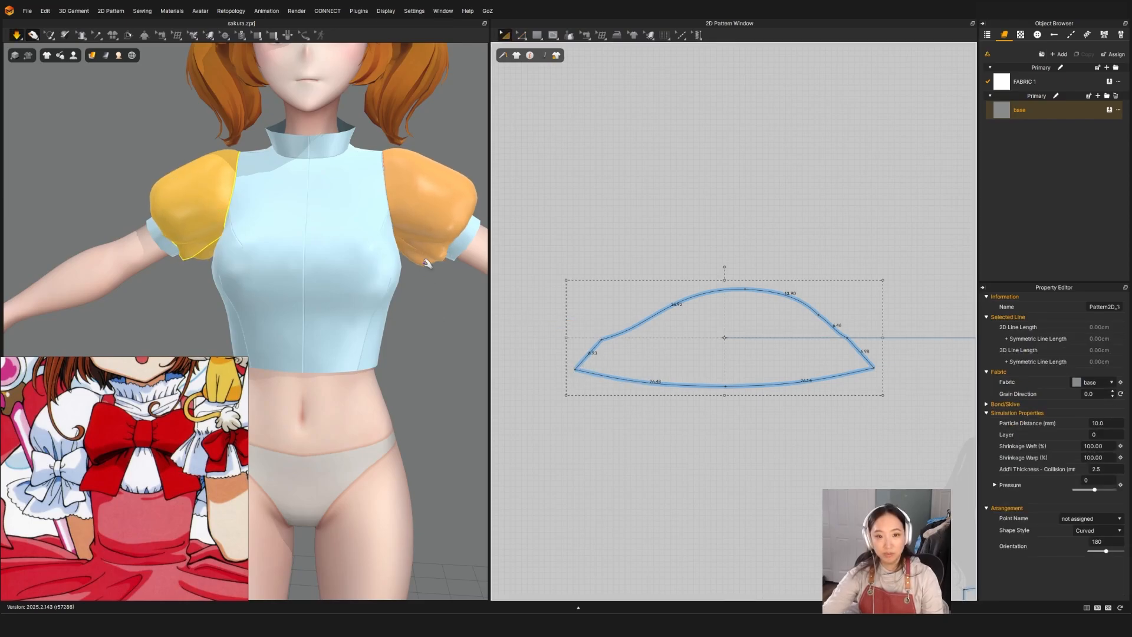
Simulate the reshaped puff sleeves and pull the fabric at one underarm seam to settle it around the cuff.
right_click_drag(201, 259, 208, 263)
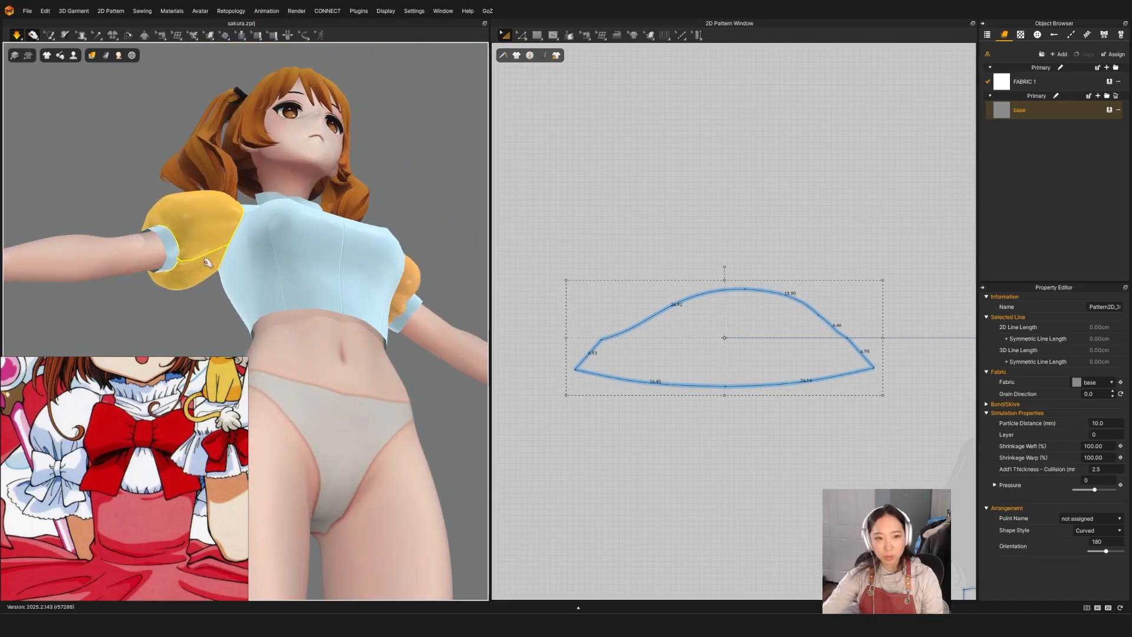
left_click(208, 263)
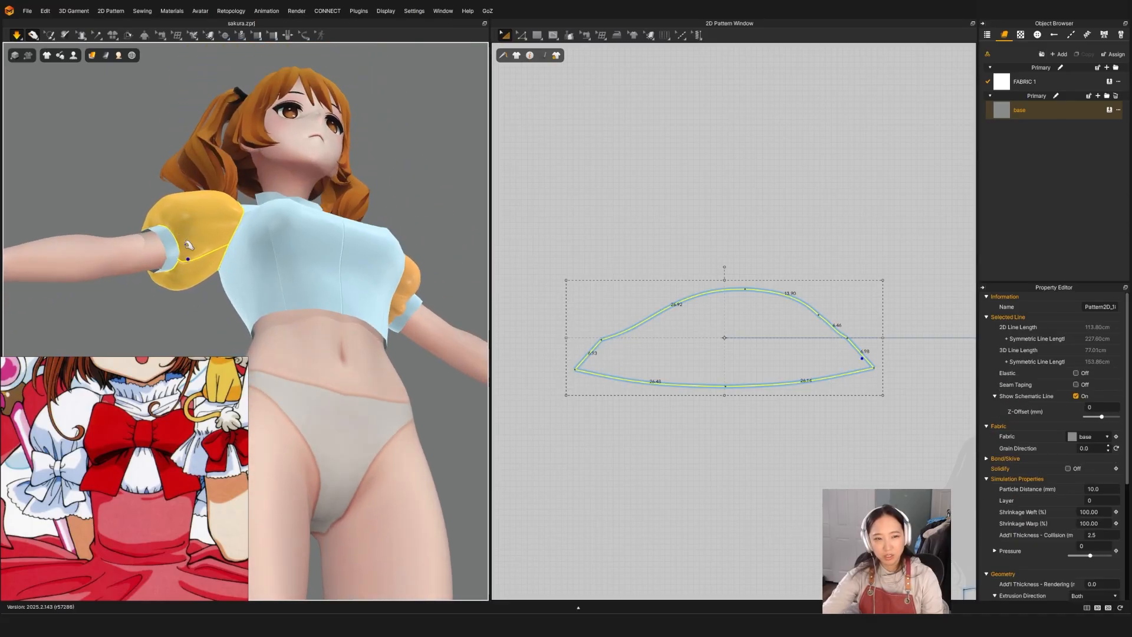
key("space")
right_click_drag(204, 277, 186, 349)
right_click_drag(448, 287, 357, 285)
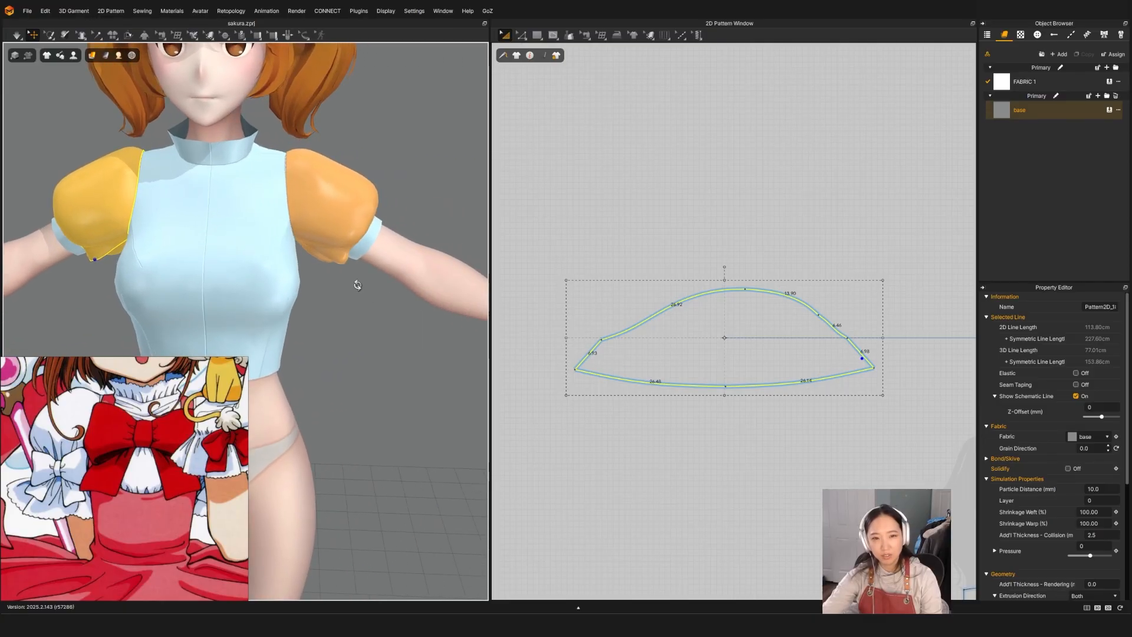
left_click(331, 206)
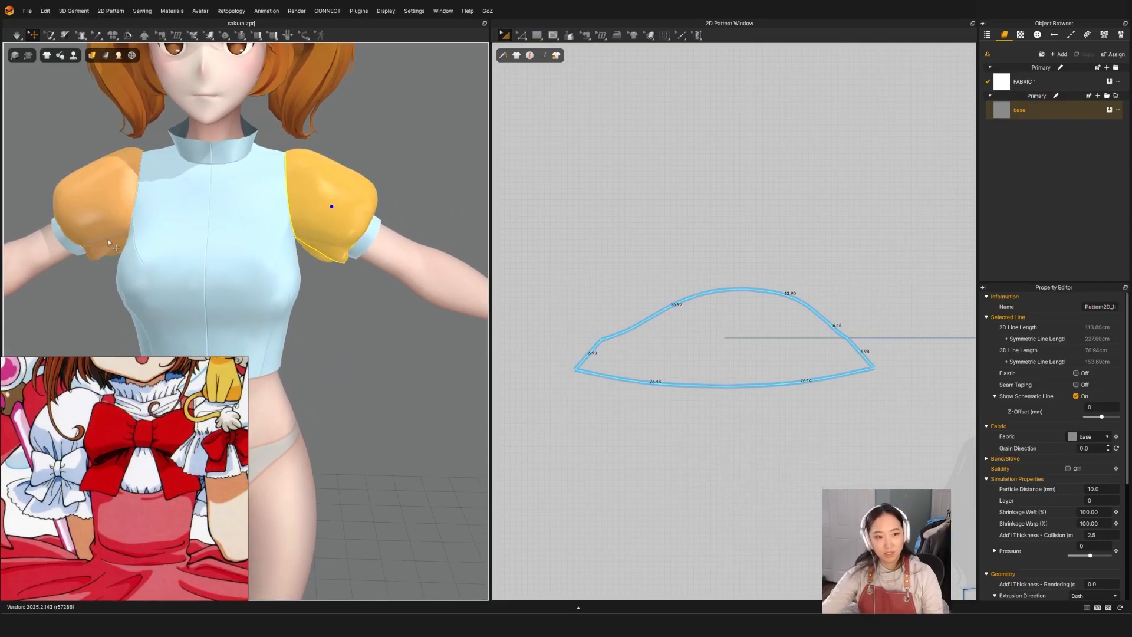
Turn off strengthening on both puff sleeves, simulate them and pull one sleeve's fabric outward to settle its folds.
left_click(99, 238)
key("space")
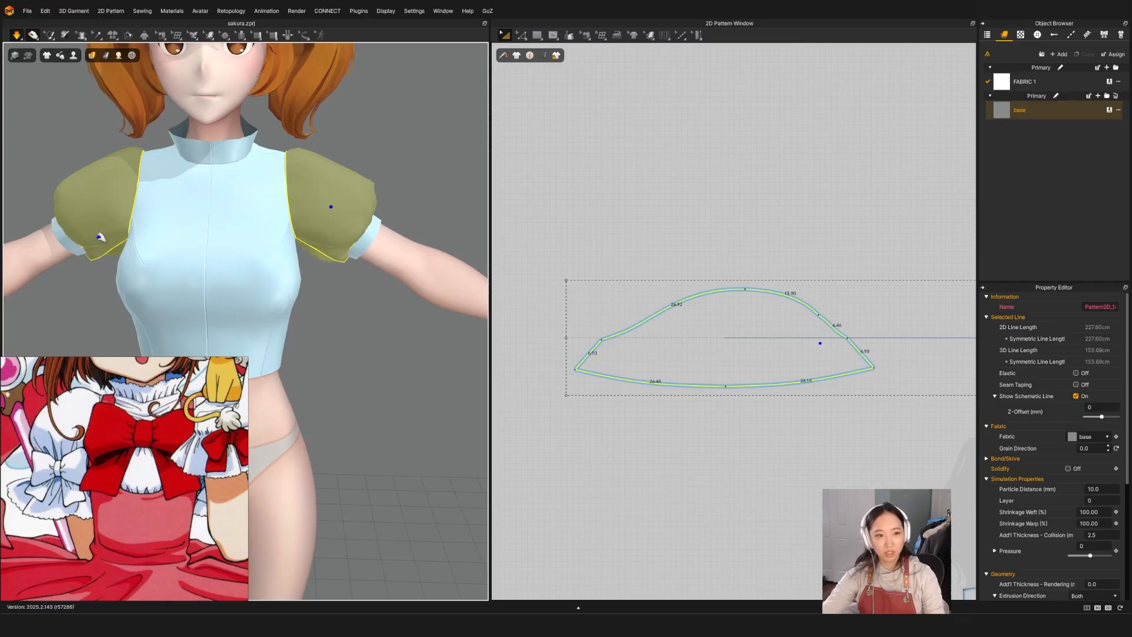
left_click_drag(90, 226, 71, 270)
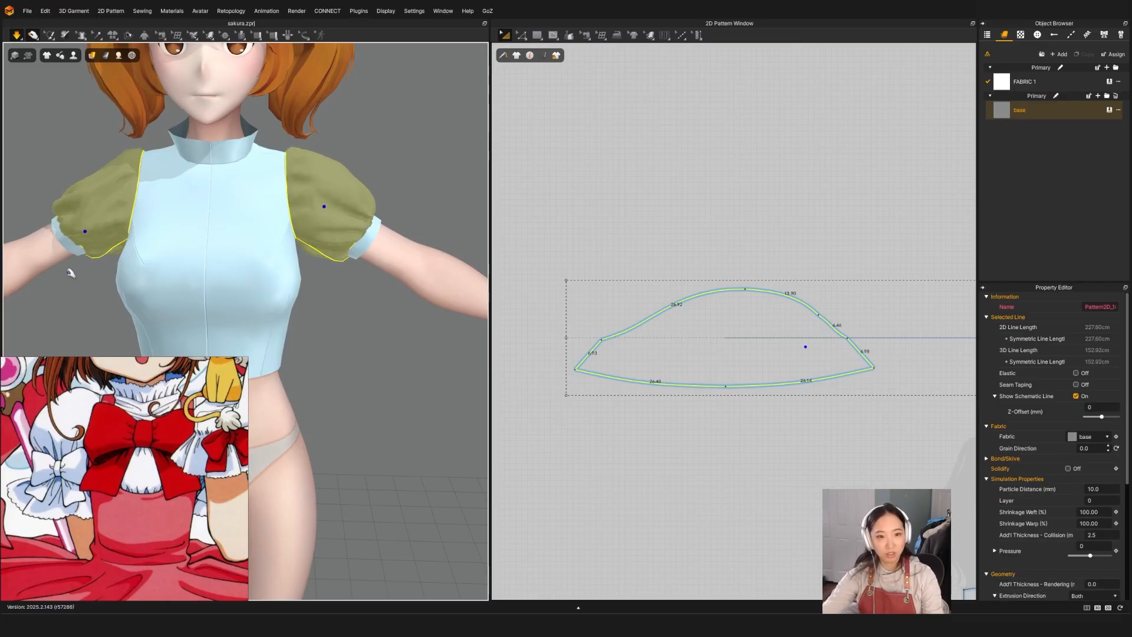
left_click_drag(74, 200, 50, 187)
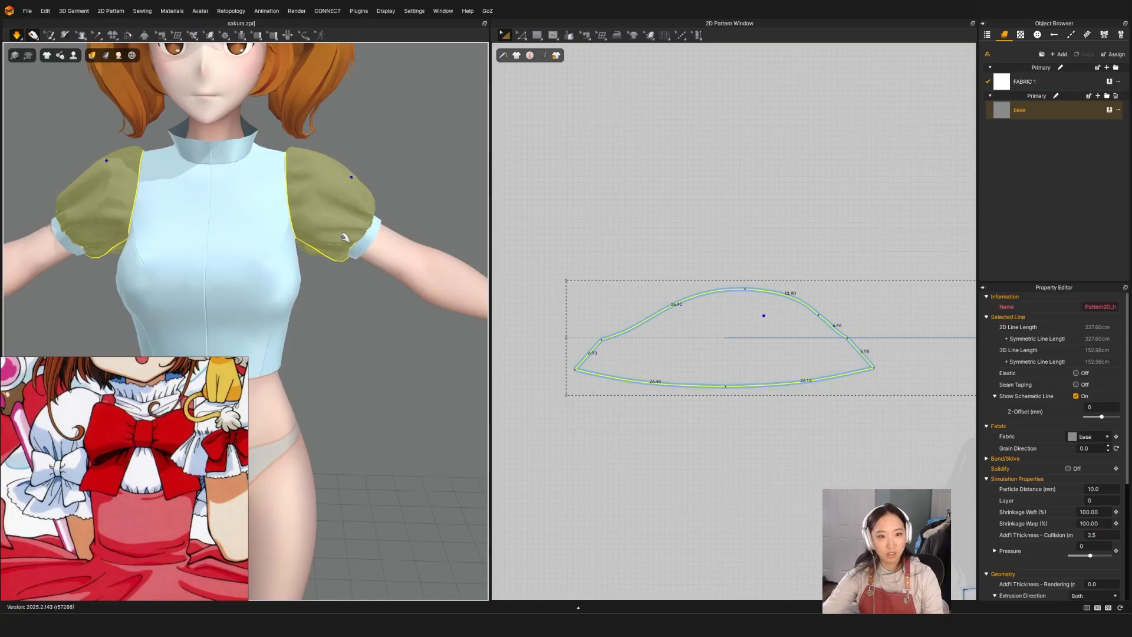
key("space")
Layer-clone both puff sleeves with the Over option, placing the copies above the original patterns and aligned to the avatar's centre line.
scroll(742, 386, "down", 10)
scroll(738, 383, "up", 5)
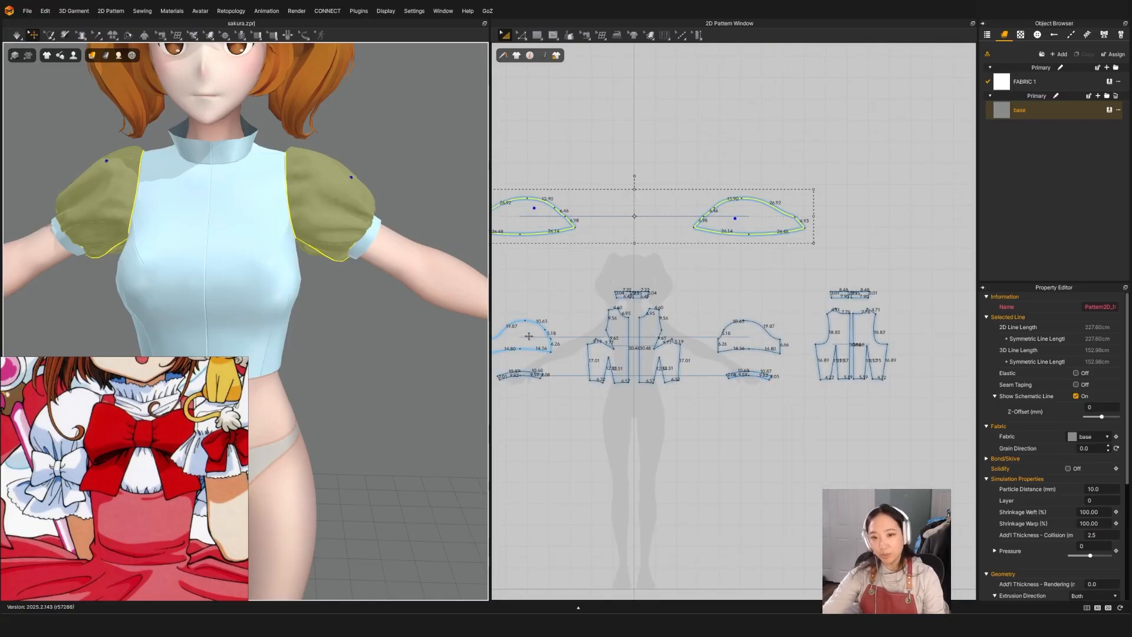
left_click(529, 337)
left_click(746, 348, "shift")
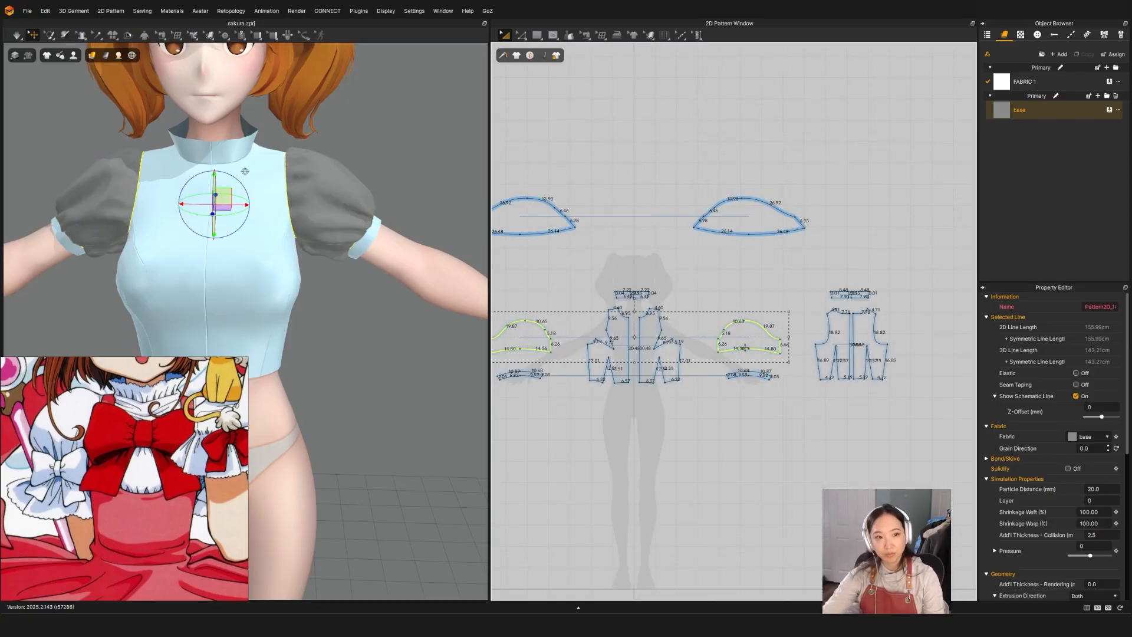
left_click(336, 187)
left_click(110, 206, "shift")
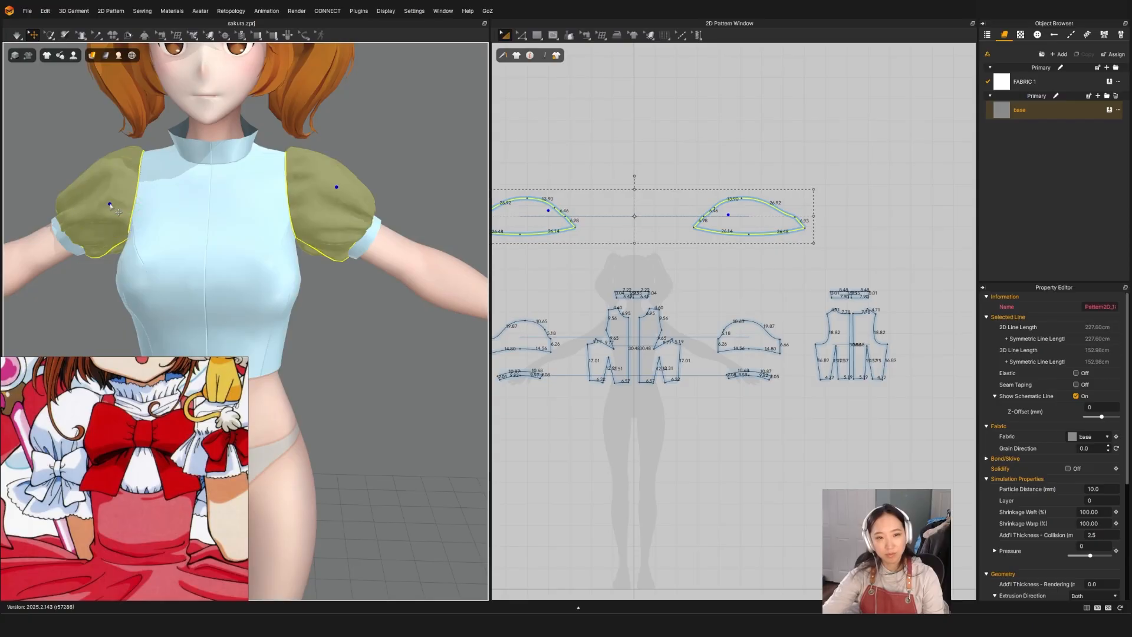
right_click(567, 222)
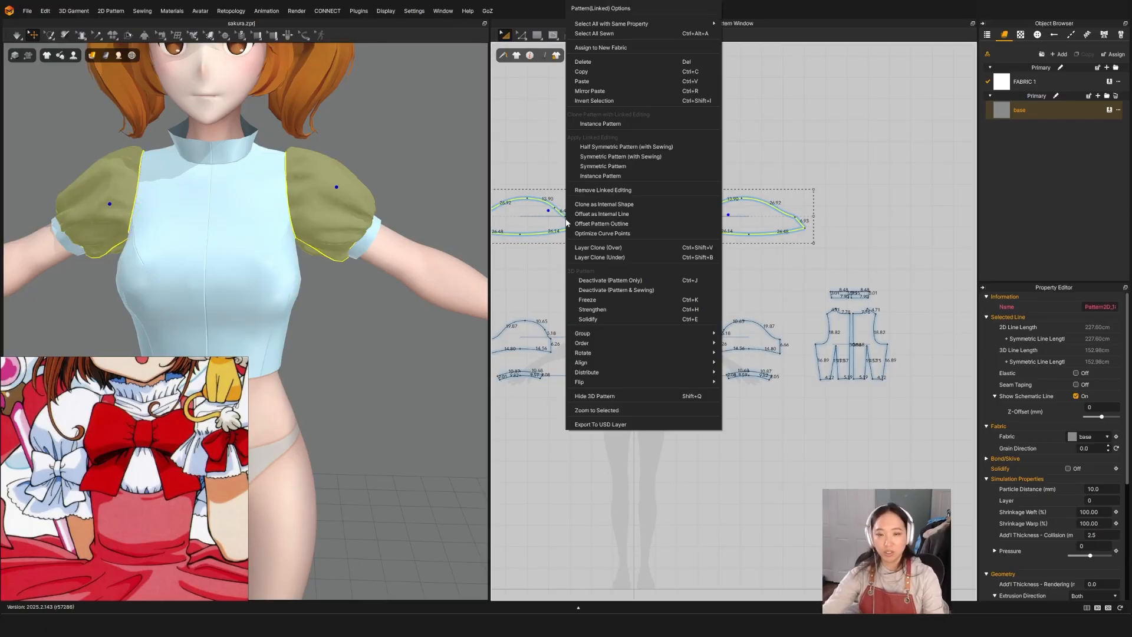
left_click(598, 247)
scroll(606, 215, "down", 3)
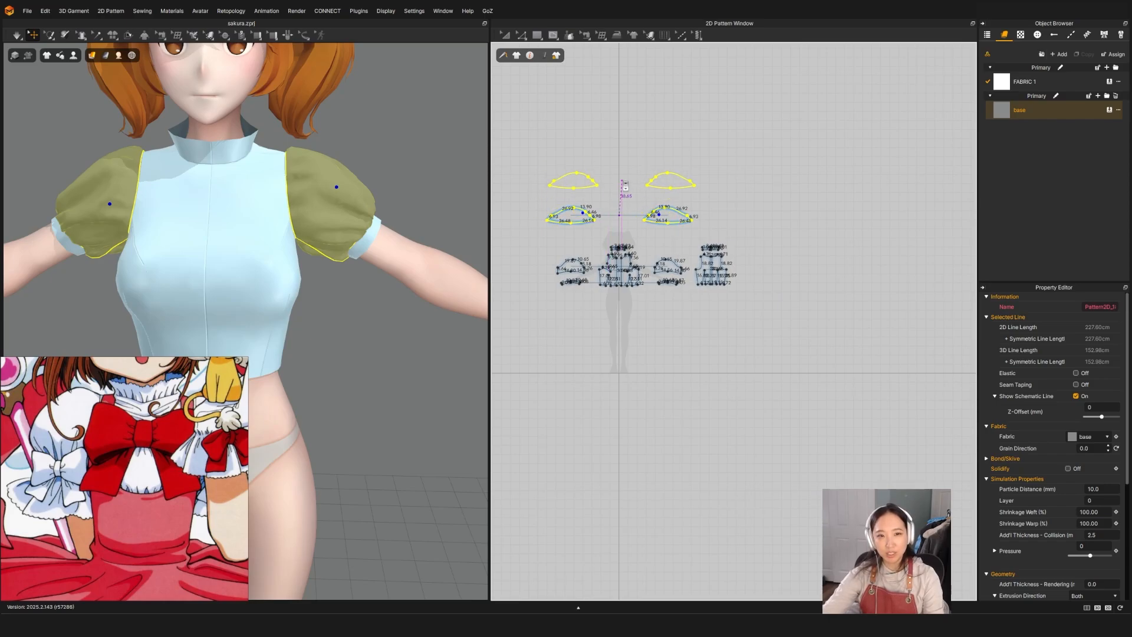
left_click(624, 184)
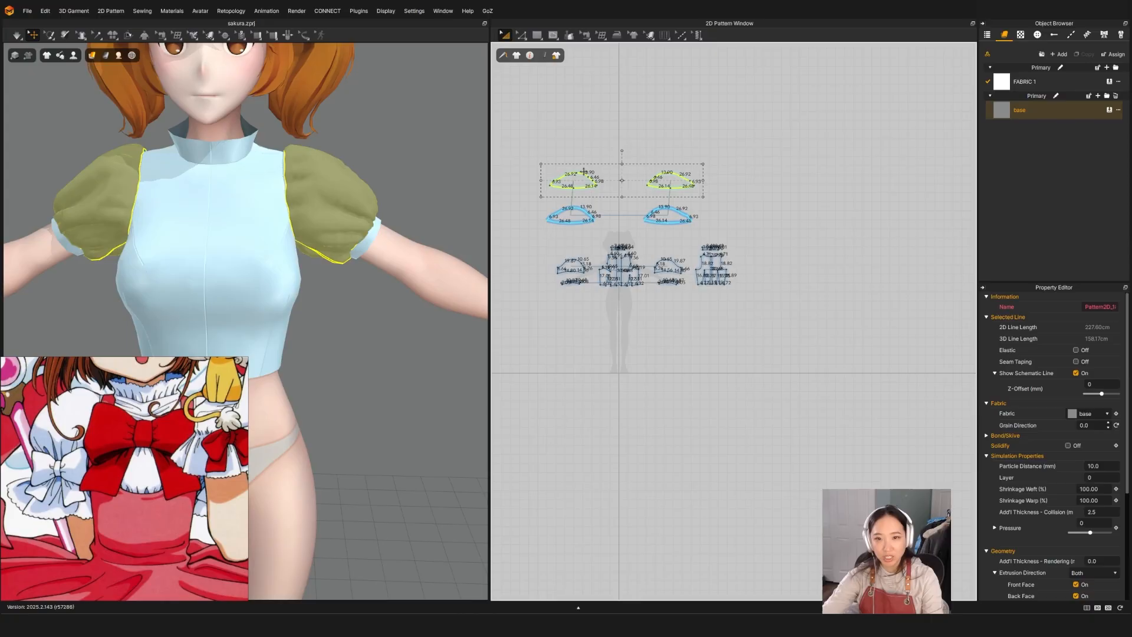
left_click_drag(622, 180, 618, 180)
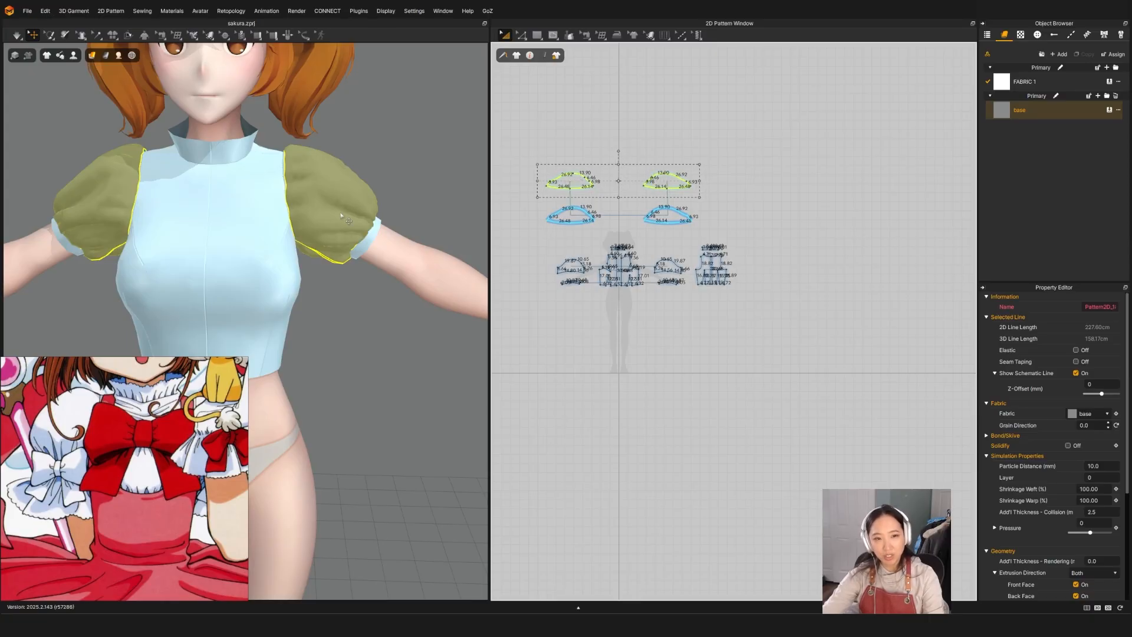
Simulate the doubled puff sleeves and pull the fabric at both shoulder tops outward to lift their volume.
key("space")
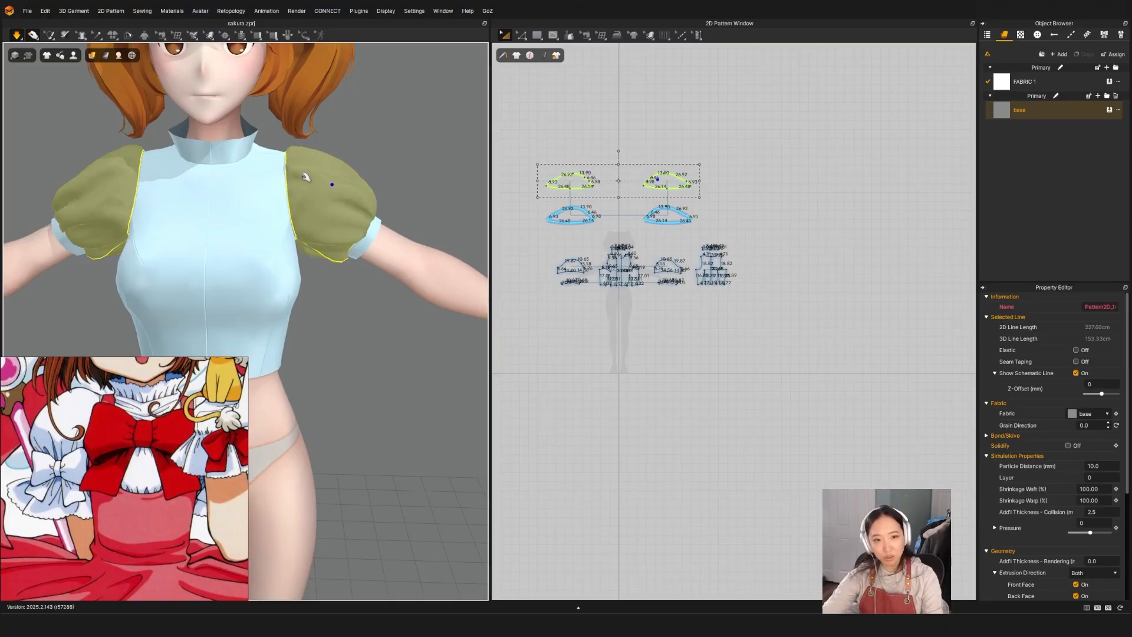
left_click_drag(119, 192, 105, 131)
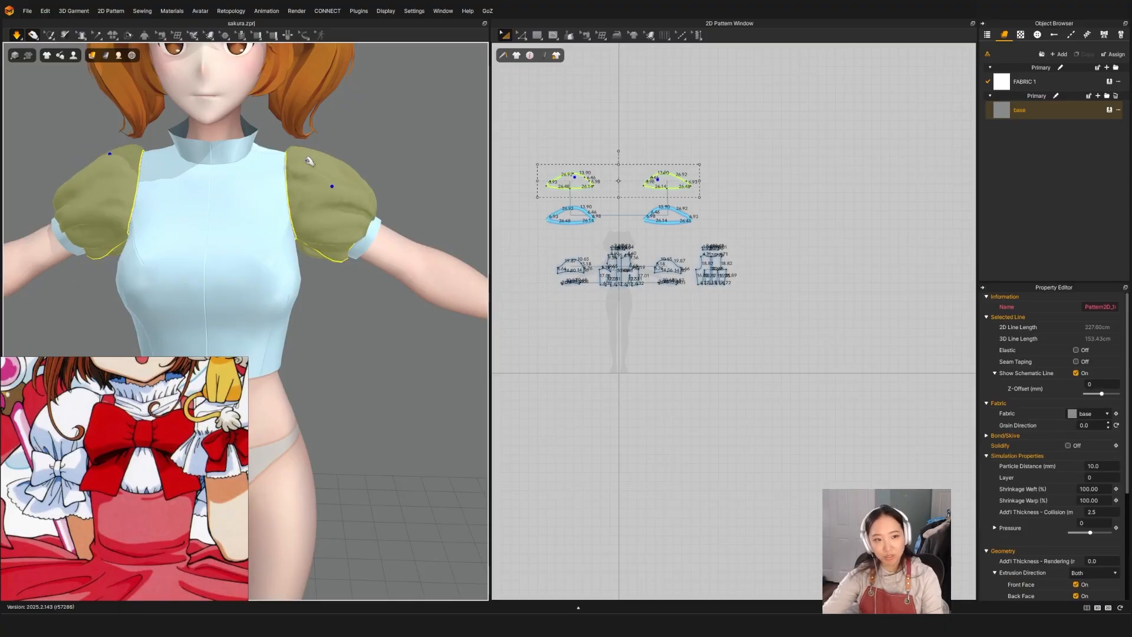
left_click_drag(326, 158, 366, 164)
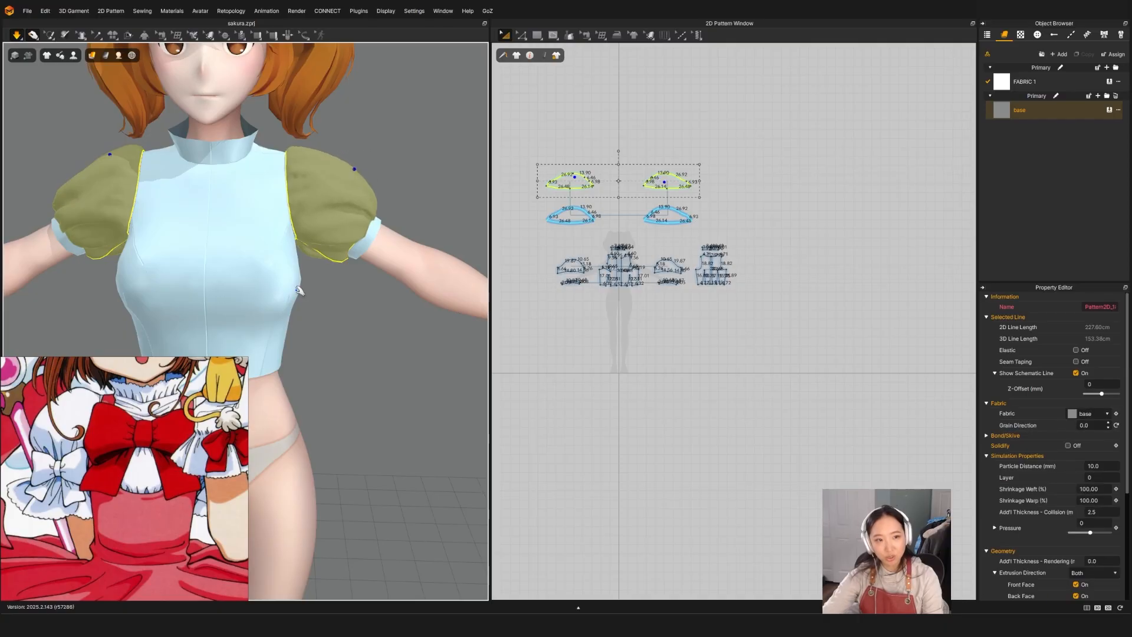
key("space")
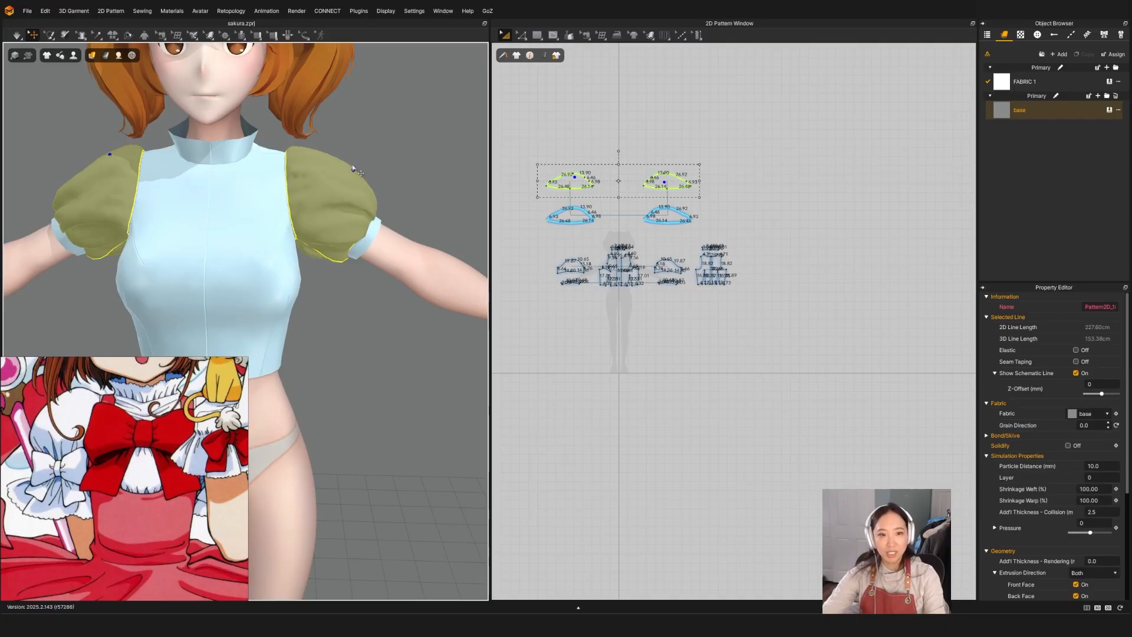
key("space")
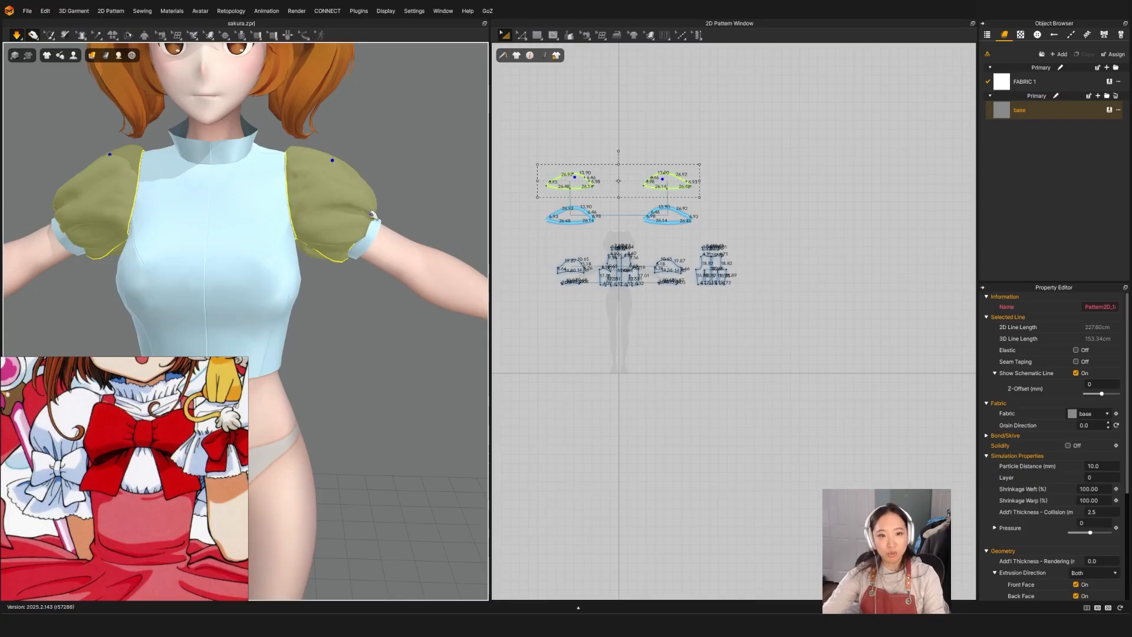
key("space")
Pull the back of one puff sleeve outward during simulation and return to a front view of the costume.
right_click_drag(407, 265, 359, 182)
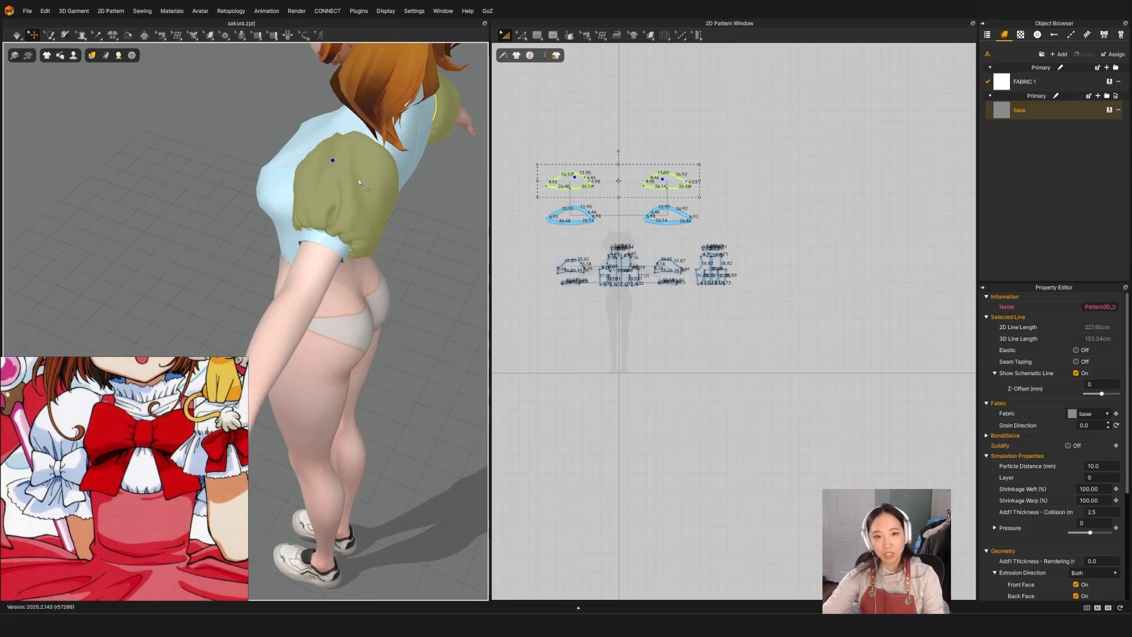
left_click_drag(383, 177, 404, 191)
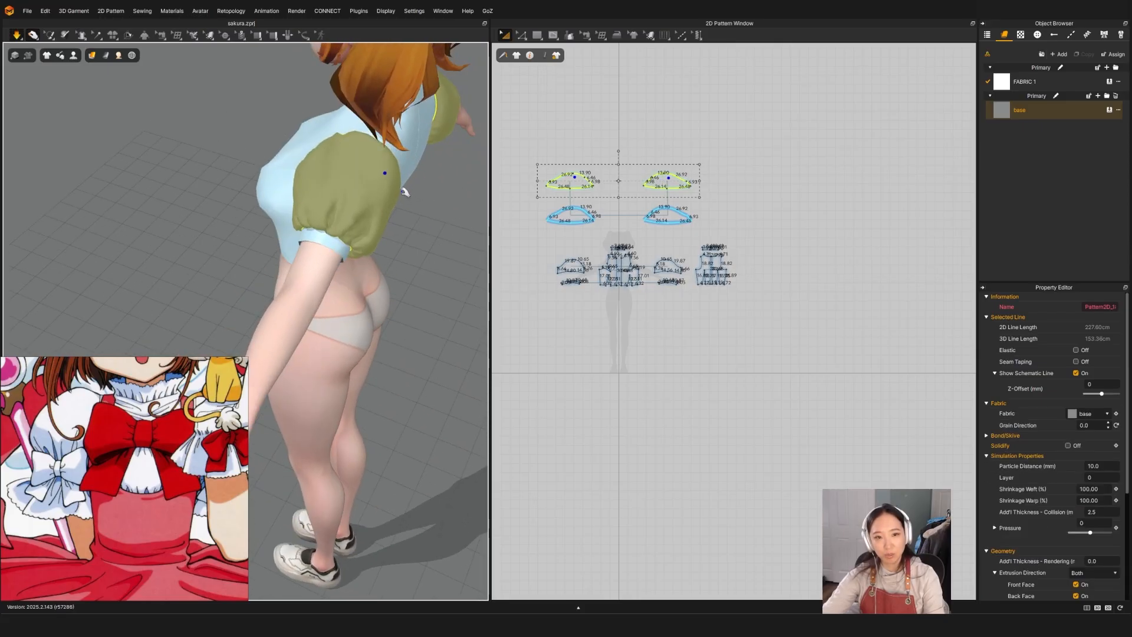
scroll(345, 285, "down", 2)
right_click_drag(270, 295, 402, 252)
scroll(351, 307, "down", 4)
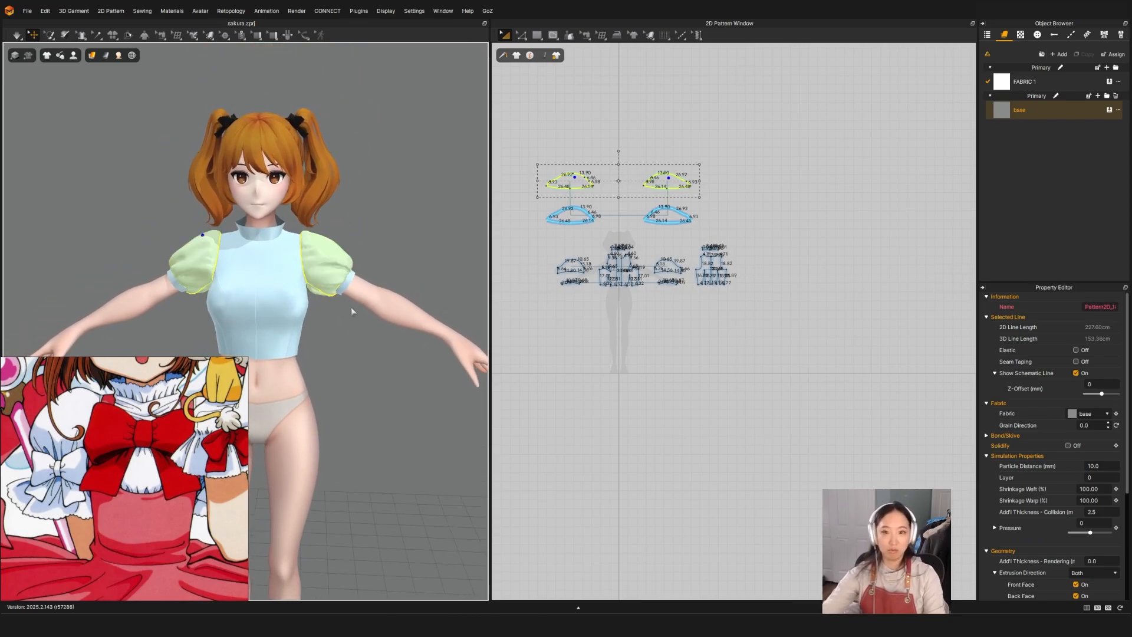
Select both layers of the two puff sleeves and save the project.
left_click_drag(527, 147, 788, 239)
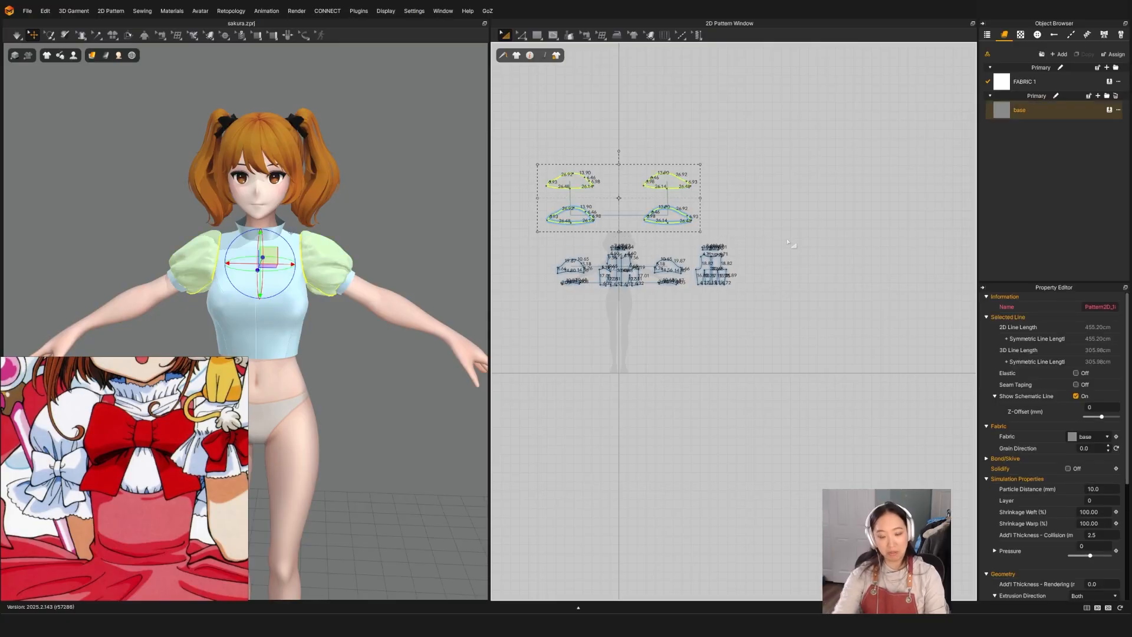
scroll(749, 230, "down", 1)
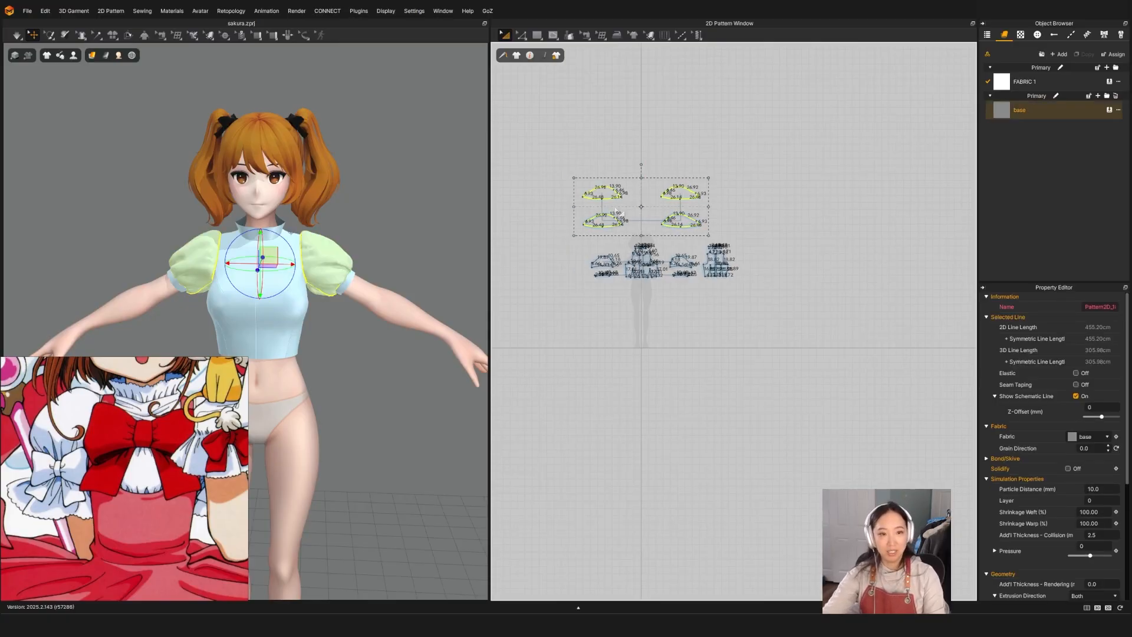
key("ctrl+s")
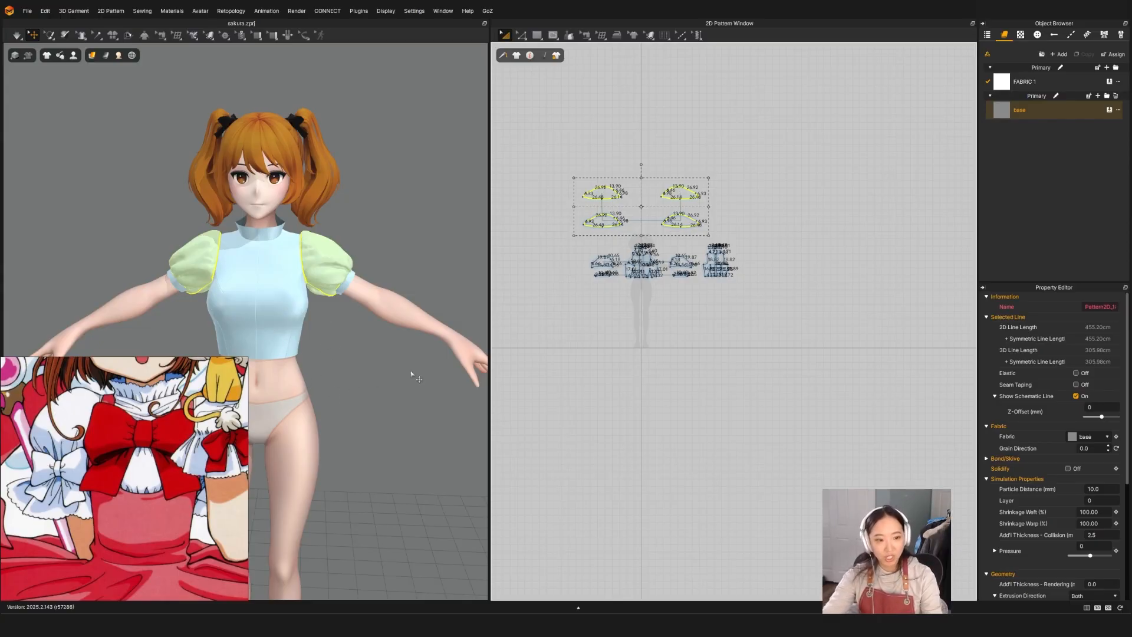
Examine how the cuff fits beneath the puff sleeve from the front and below, comparing it with its pattern piece.
scroll(394, 351, "up", 2)
mouse_move(384, 368)
right_mouse_down()
mouse_move(395, 356)
mouse_move(379, 358)
right_mouse_up()
left_click(355, 287)
scroll(353, 320, "up", 3)
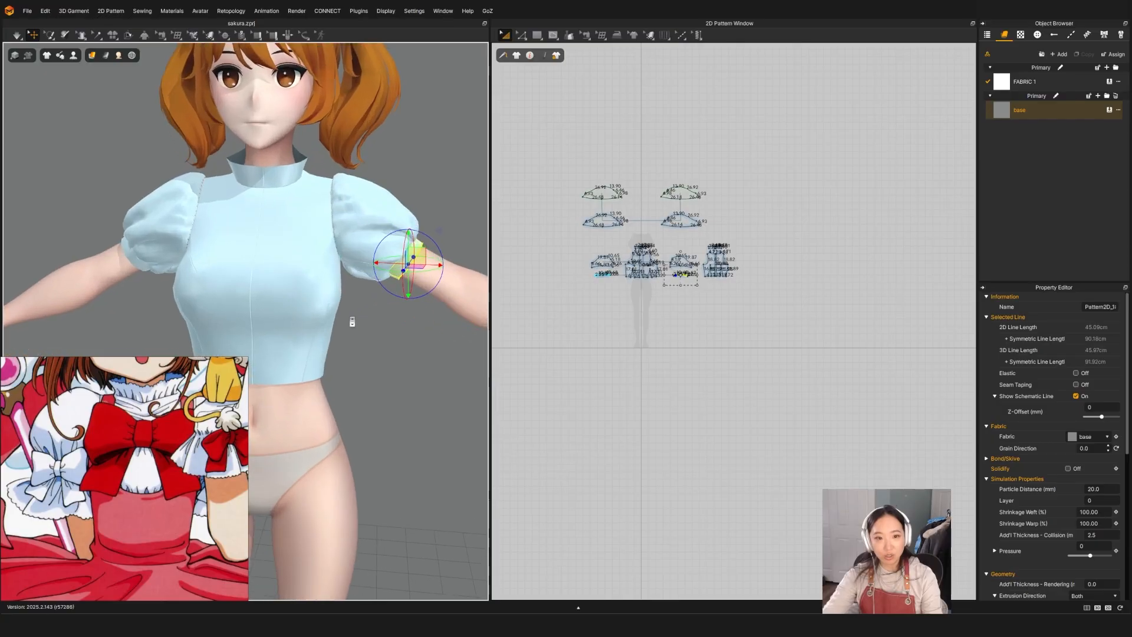
right_click_drag(353, 322, 364, 261)
middle_click_drag(366, 263, 314, 291)
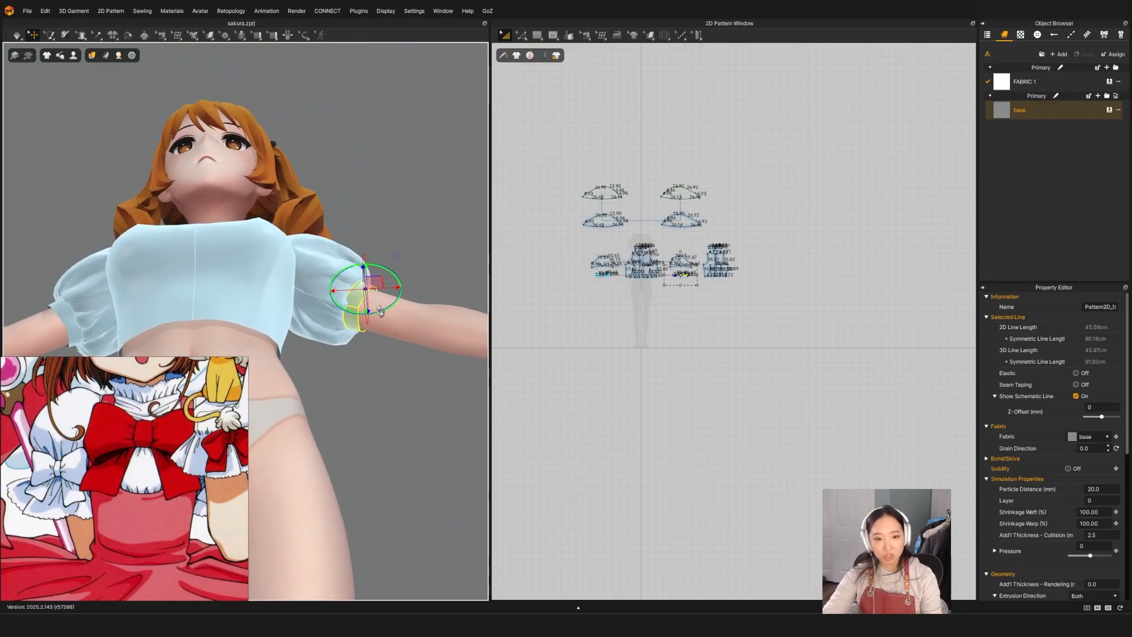
scroll(353, 303, "up", 3)
left_click(403, 308)
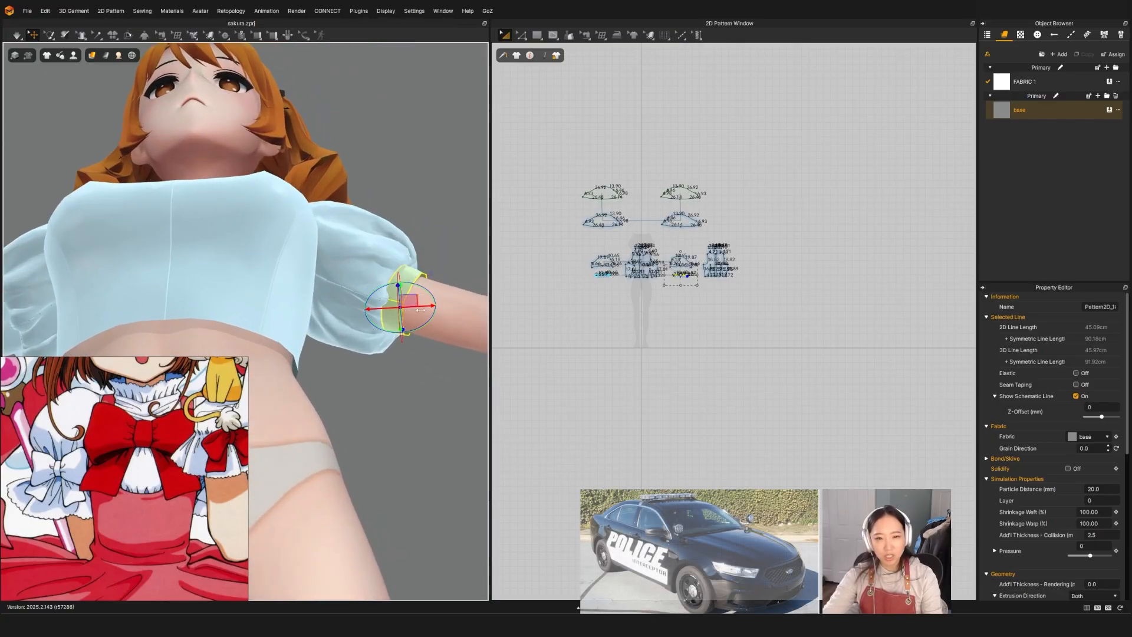
scroll(438, 280, "up", 3)
left_click(472, 238)
right_click_drag(473, 238, 281, 405)
scroll(396, 255, "down", 3)
scroll(396, 255, "down", 4)
scroll(326, 292, "up", 3)
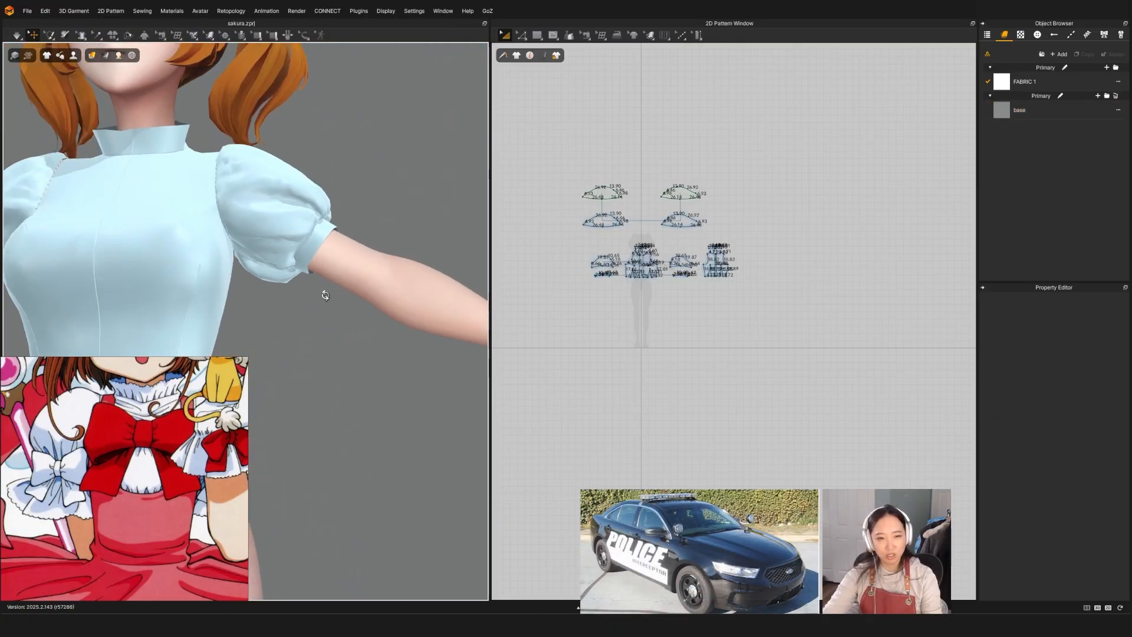
right_click_drag(324, 293, 321, 319)
scroll(688, 276, "up", 9)
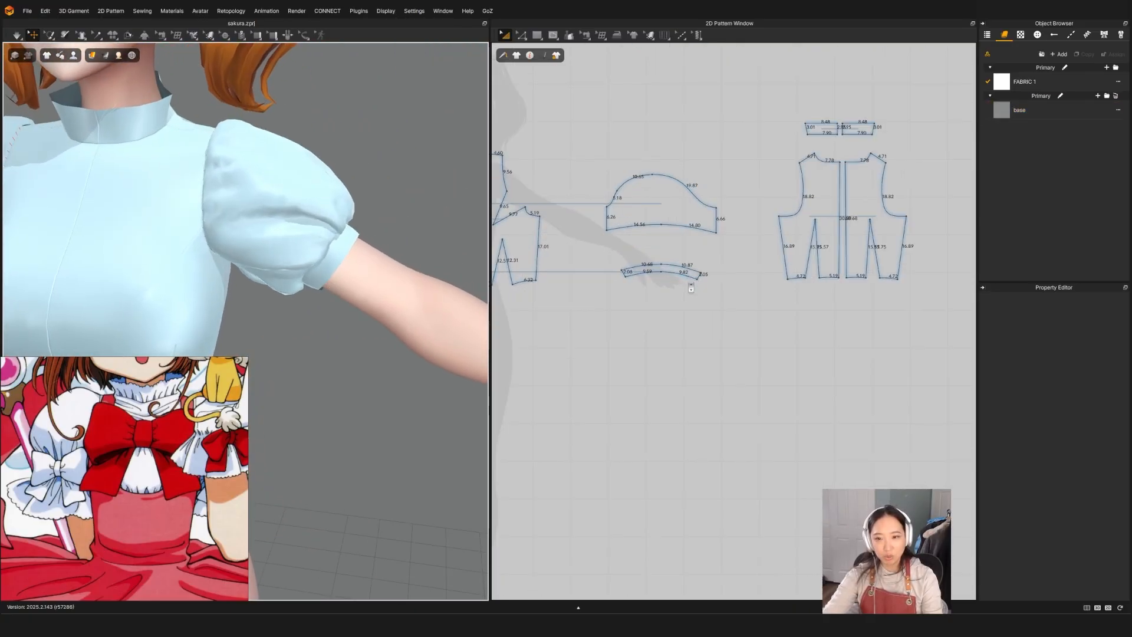
scroll(301, 283, "down", 3)
right_click_drag(302, 283, 311, 251)
scroll(311, 252, "down", 2)
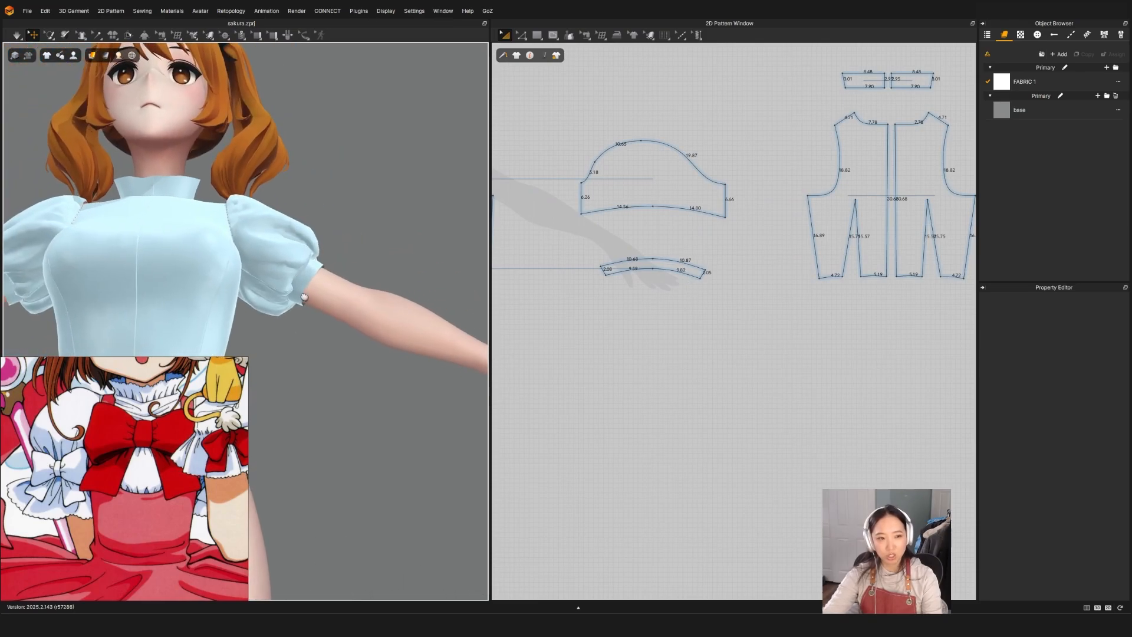
middle_click_drag(354, 307, 407, 233)
left_click(408, 233)
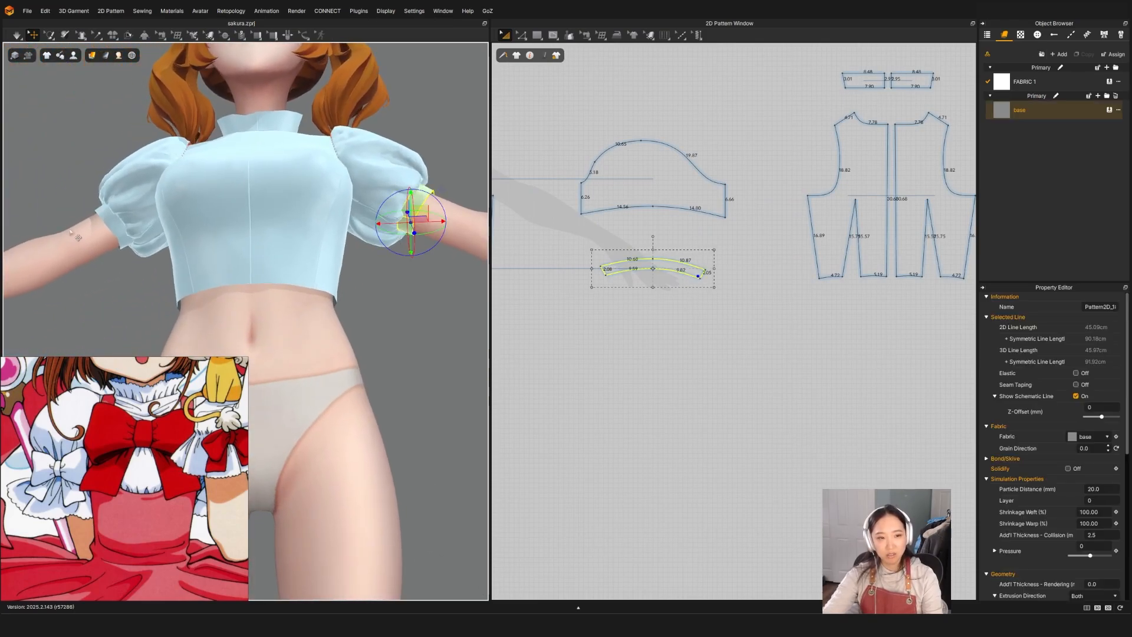
Deactivate both layers of the two puff sleeves with the Pattern Only option.
left_click(142, 197)
scroll(668, 191, "down", 8)
middle_click_drag(661, 218, 679, 379)
left_click_drag(526, 202, 751, 304)
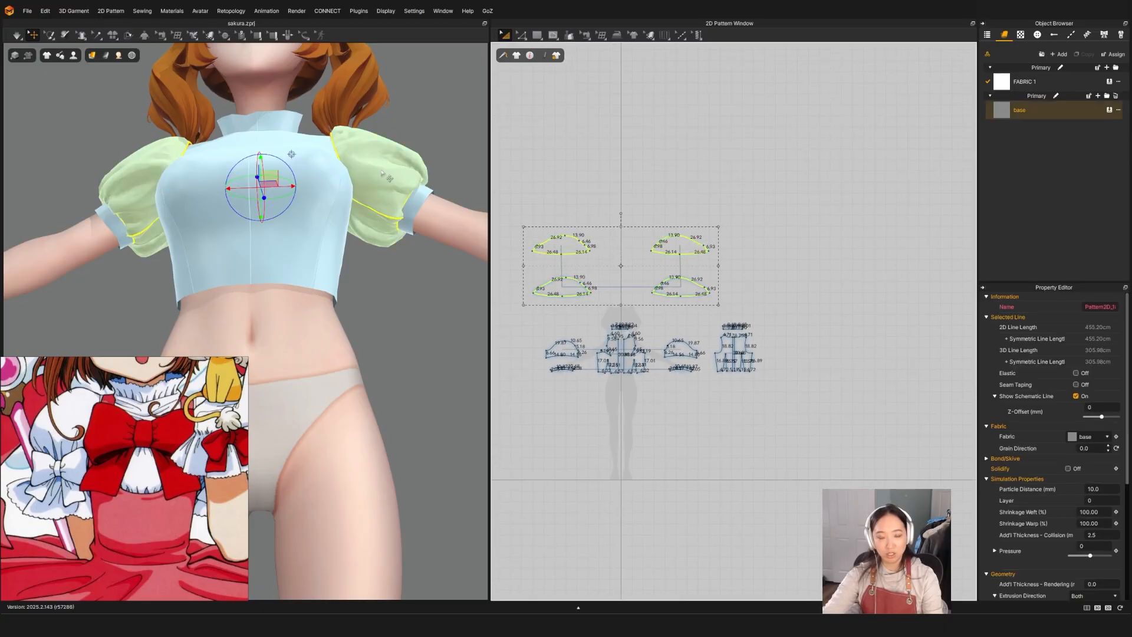
right_click(384, 173)
left_click(406, 236)
right_click(373, 171)
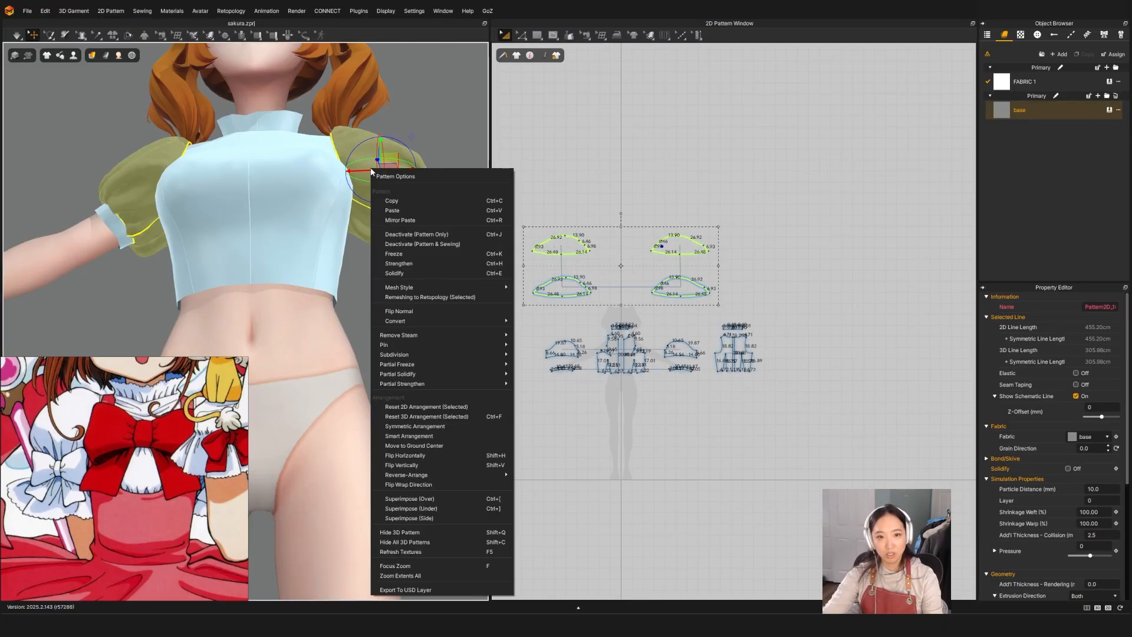
left_click(398, 235)
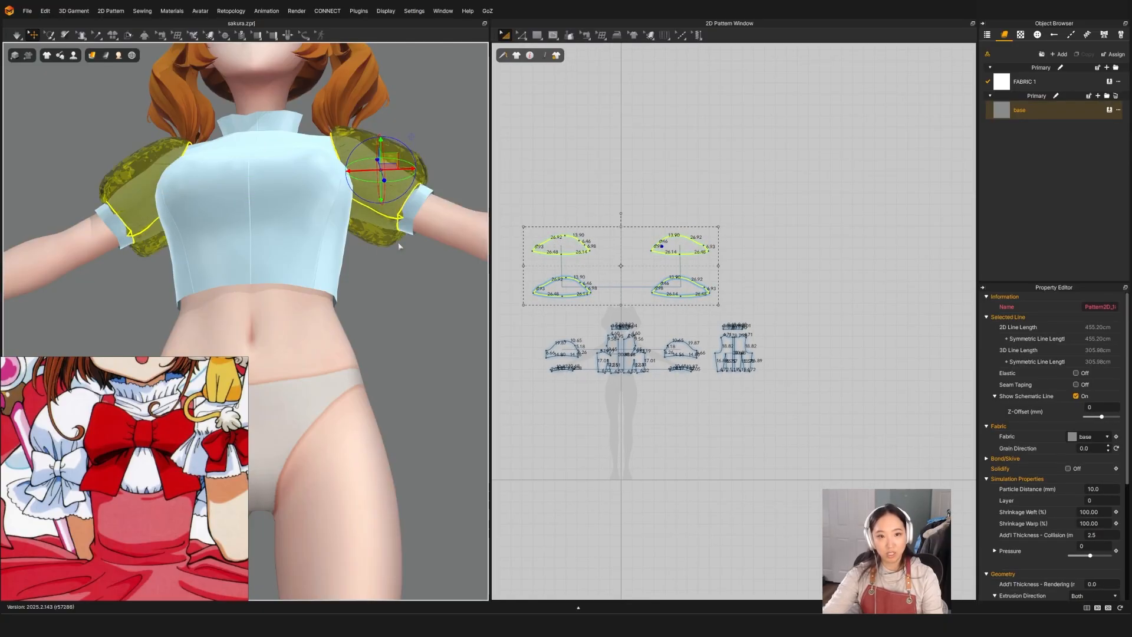
Strengthen both inner sleeves and both cuffs, and run the simulation to settle them on the arms.
left_click(378, 201)
scroll(707, 366, "up", 5)
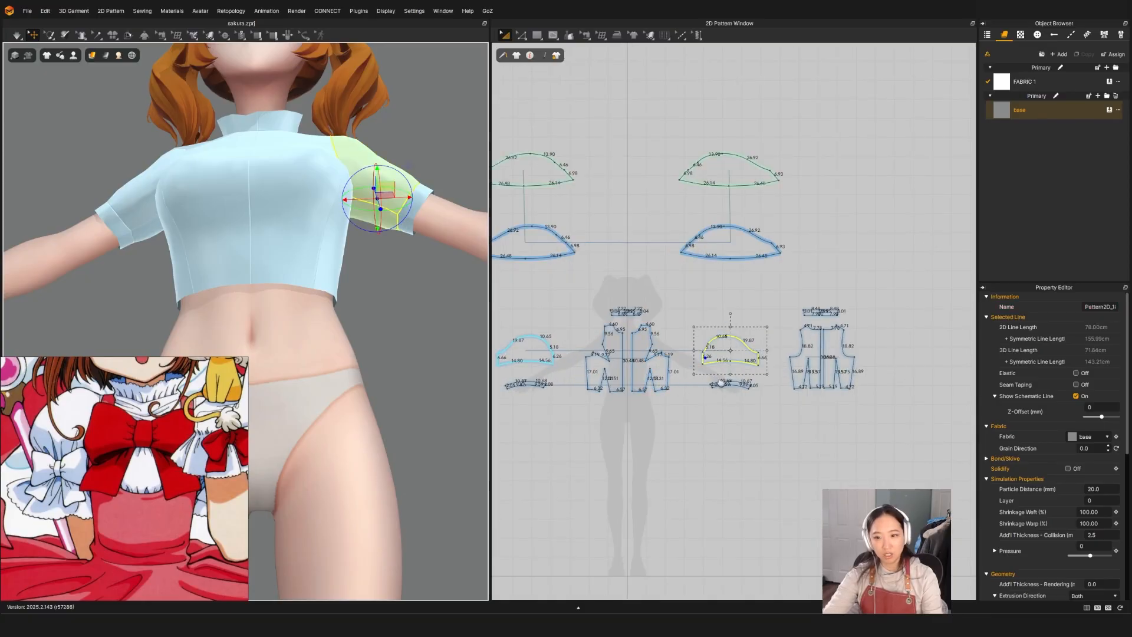
scroll(707, 319, "up", 3)
left_click(152, 223, "shift")
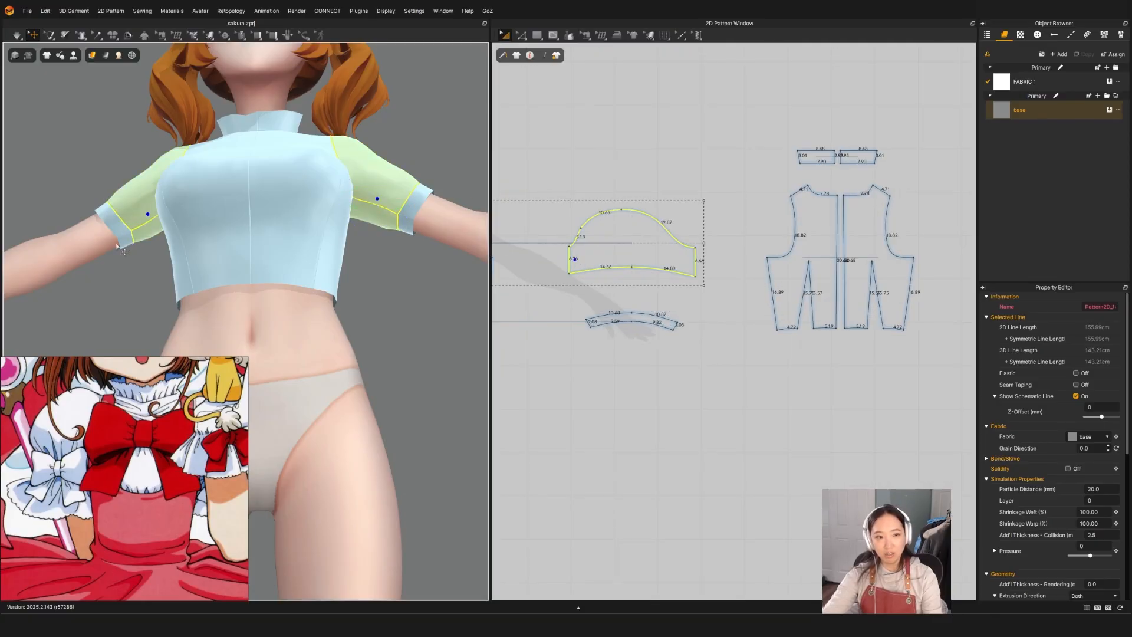
left_click(121, 241, "shift")
left_click(420, 200, "shift")
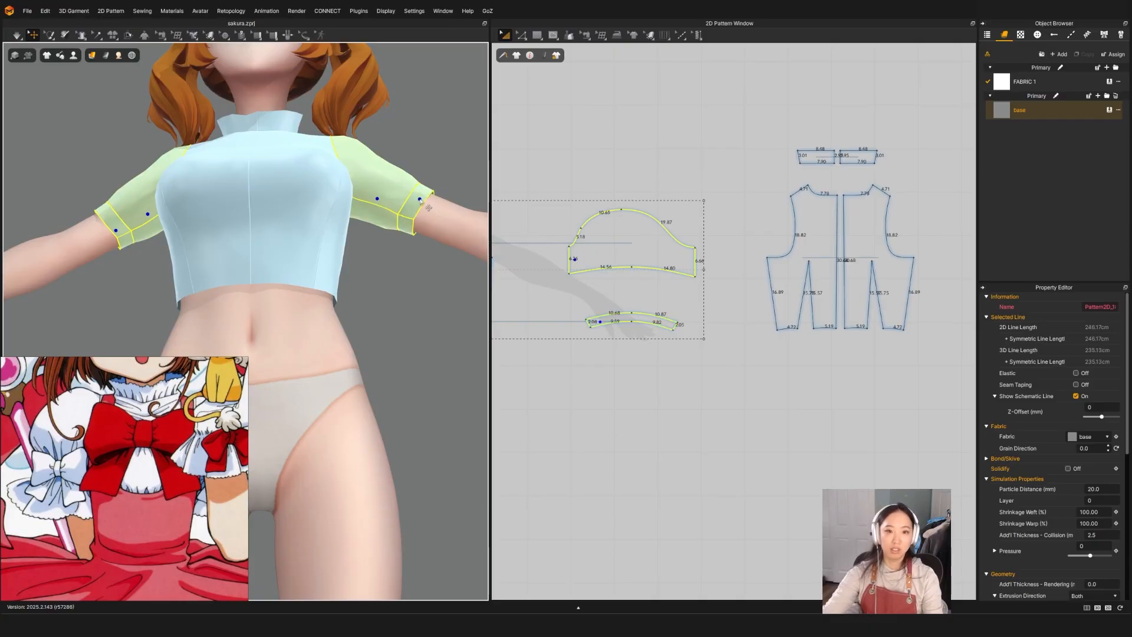
key("space")
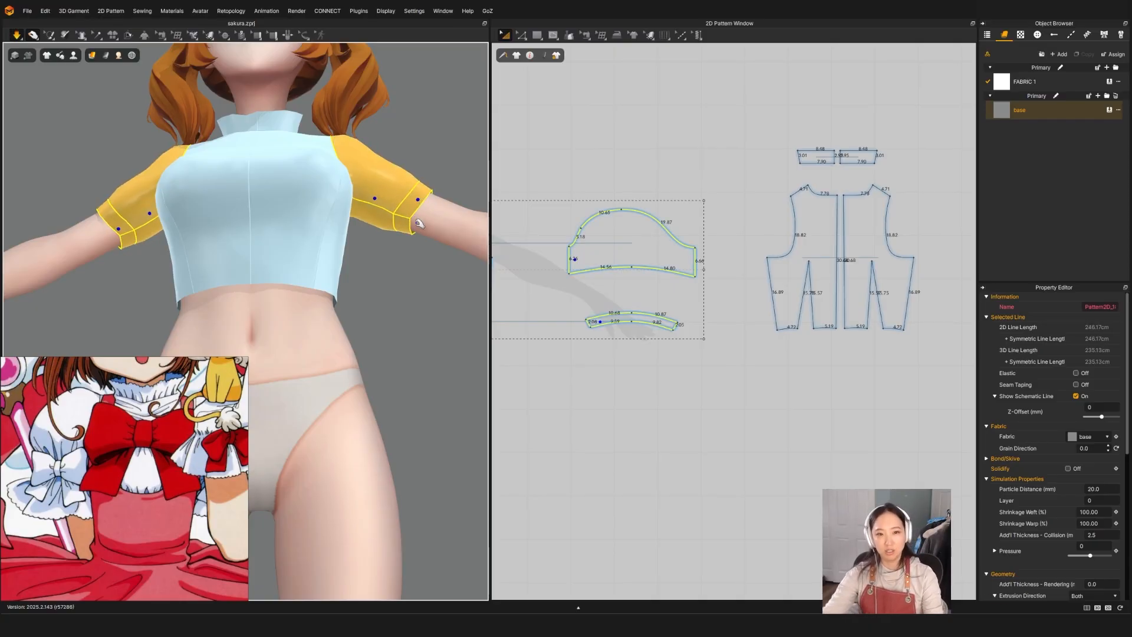
key("space")
left_click(394, 212)
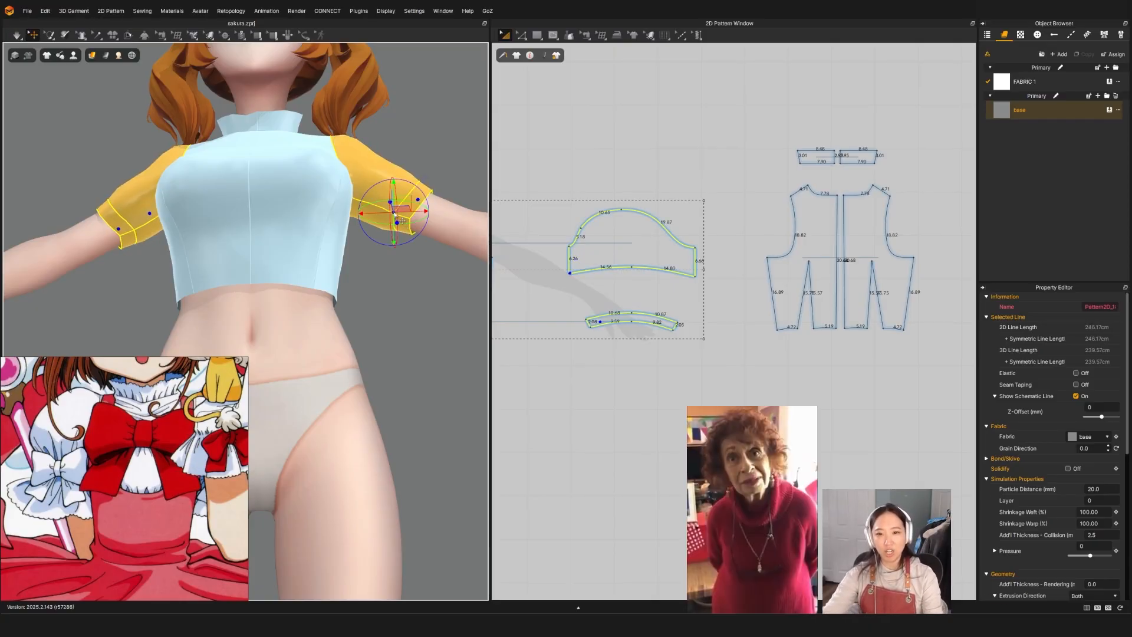
Lower both hem corner points of the inner sleeve pattern to lengthen its side seams to about 7.6 and 8.0 cm, and simulate.
scroll(643, 348, "up", 2)
key("z")
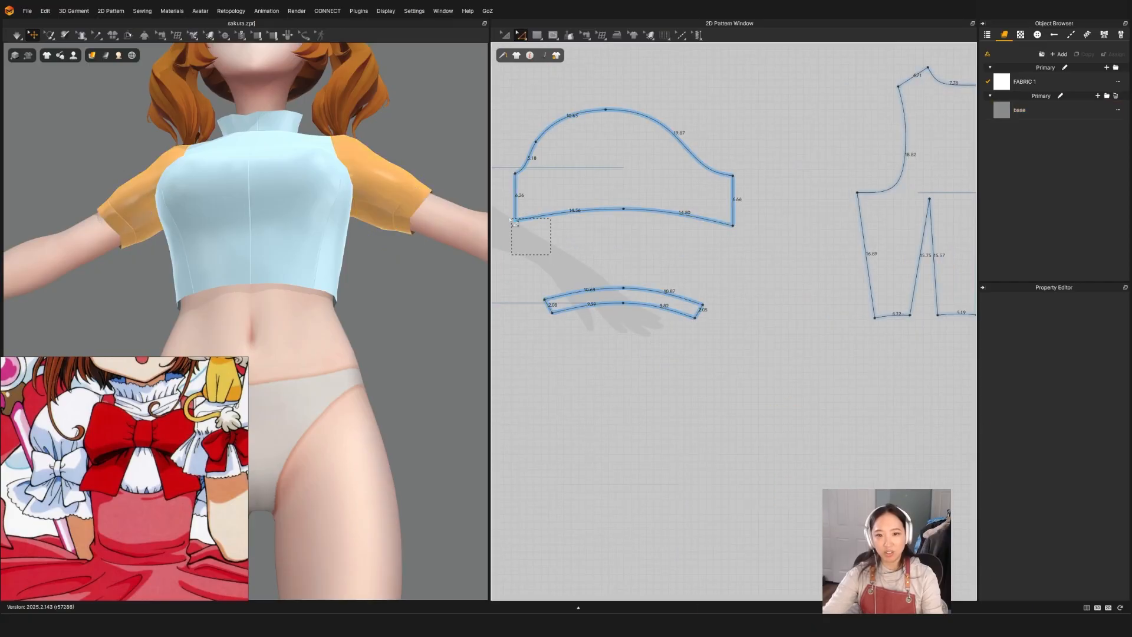
left_click(516, 219)
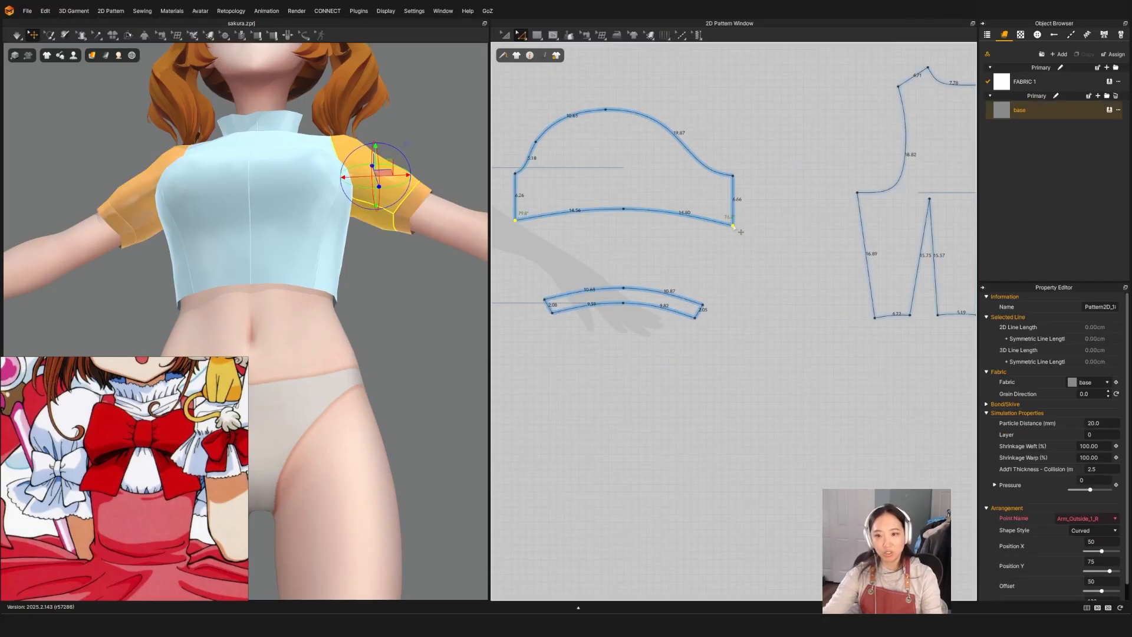
left_click_drag(741, 232, 742, 243)
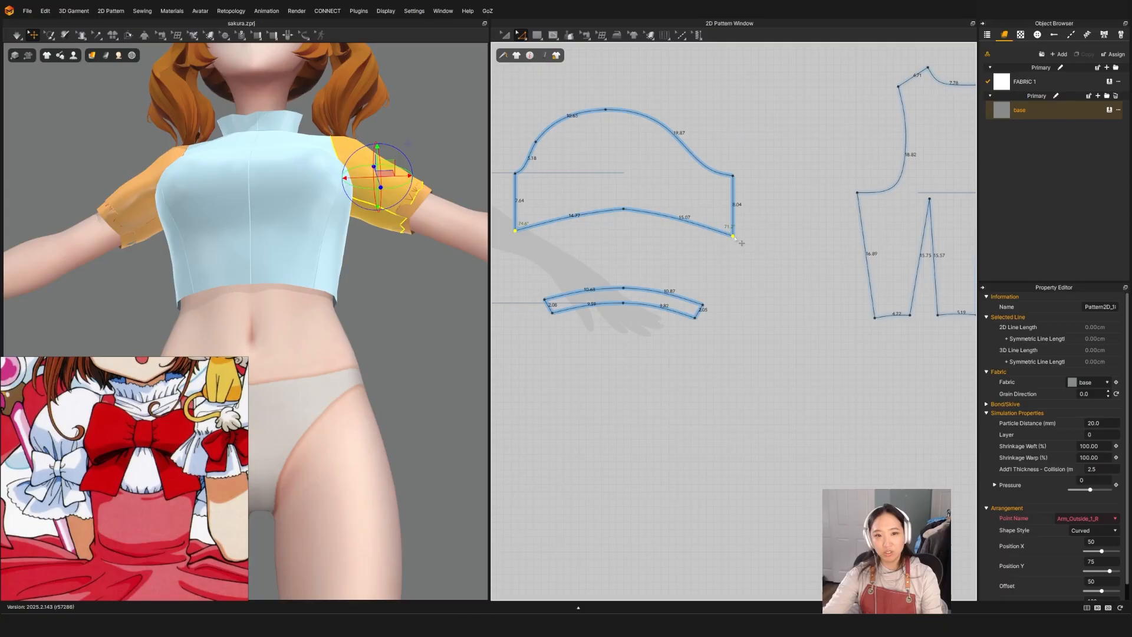
key("a")
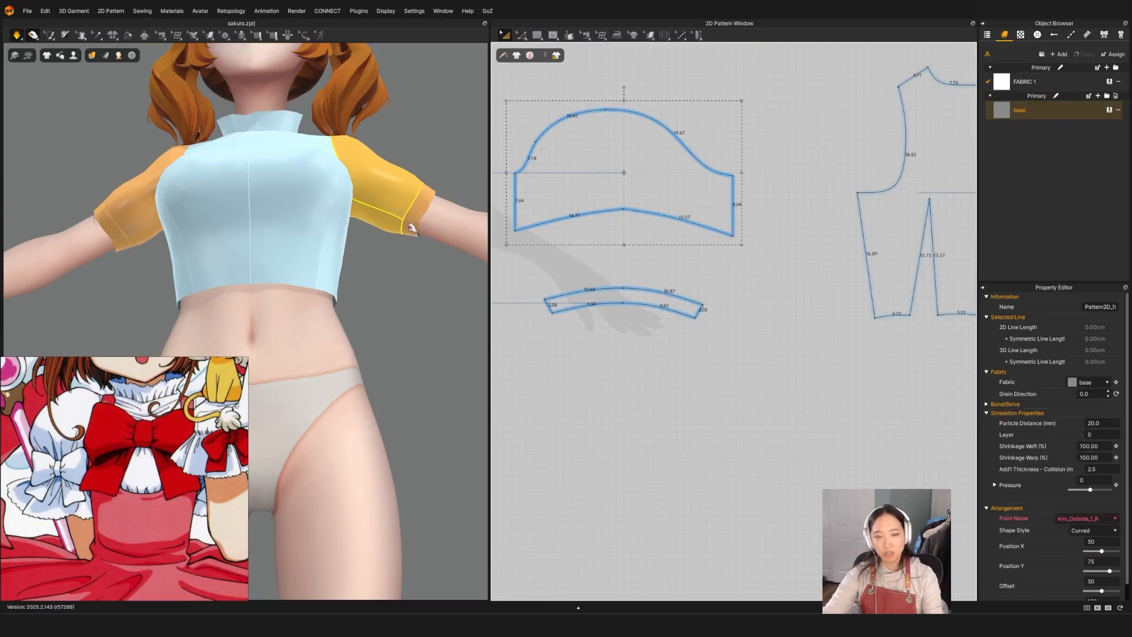
key("space")
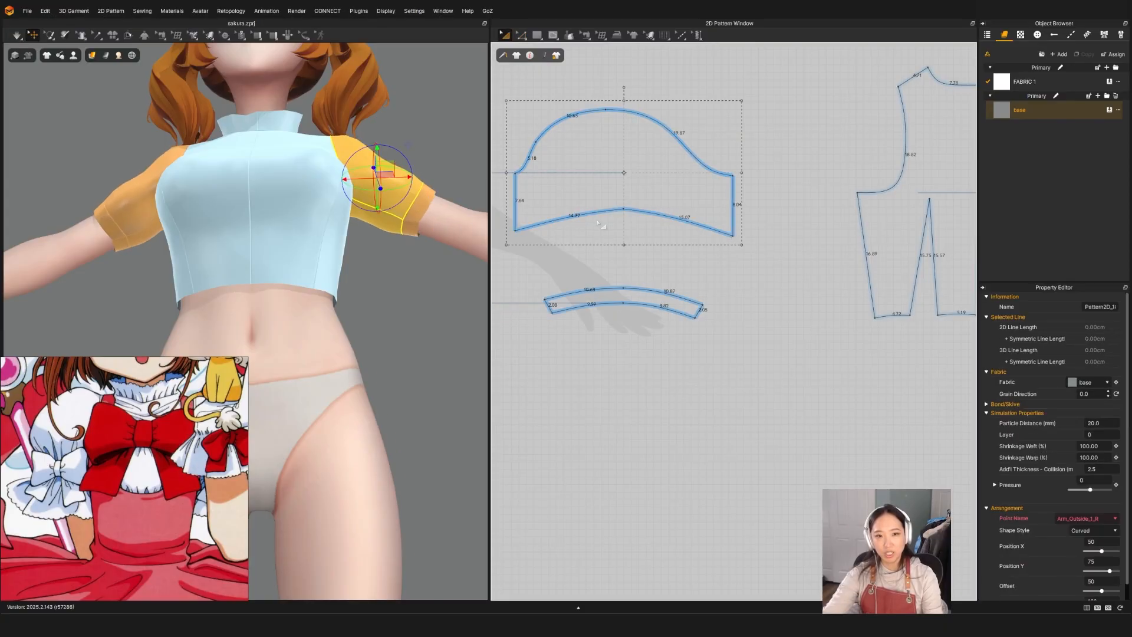
Delete the outer curve points on the inner sleeve's hem, reshape the remaining ones into a smooth arc, and simulate.
scroll(625, 225, "up", 2)
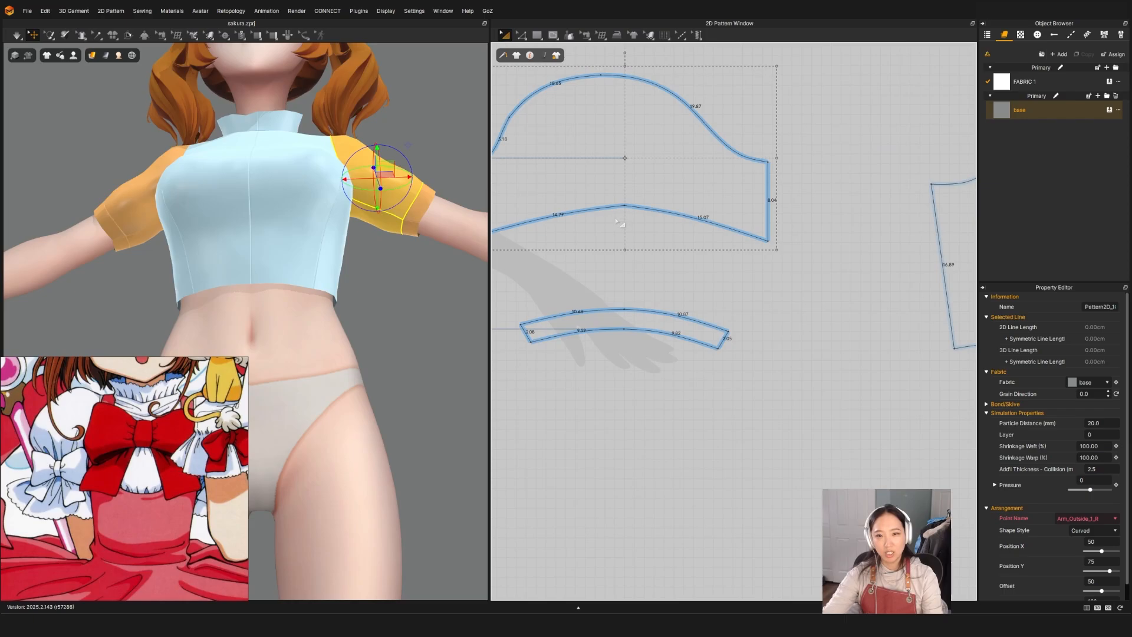
key("z")
right_click_drag(596, 264, 667, 268)
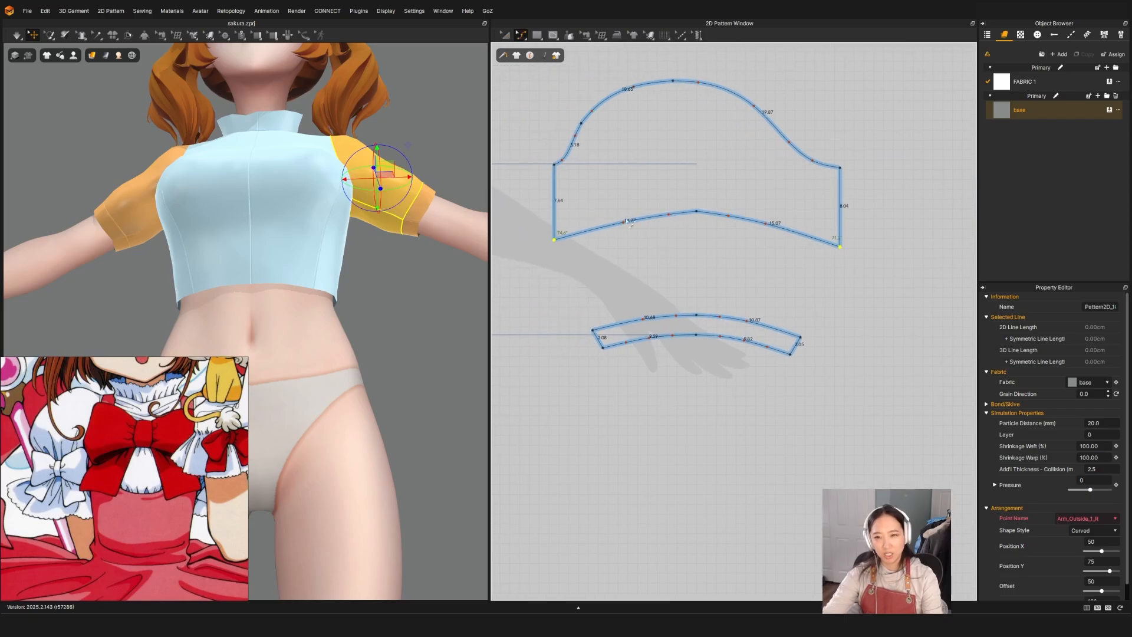
scroll(664, 222, "up", 2)
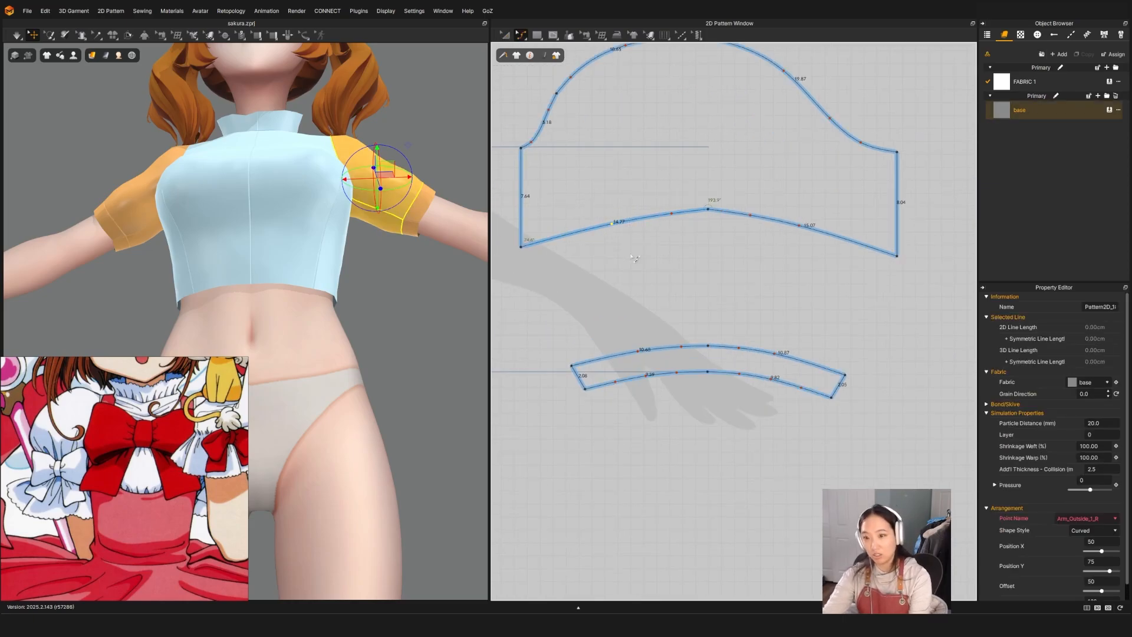
left_click(831, 271)
left_click(799, 225)
key("Delete")
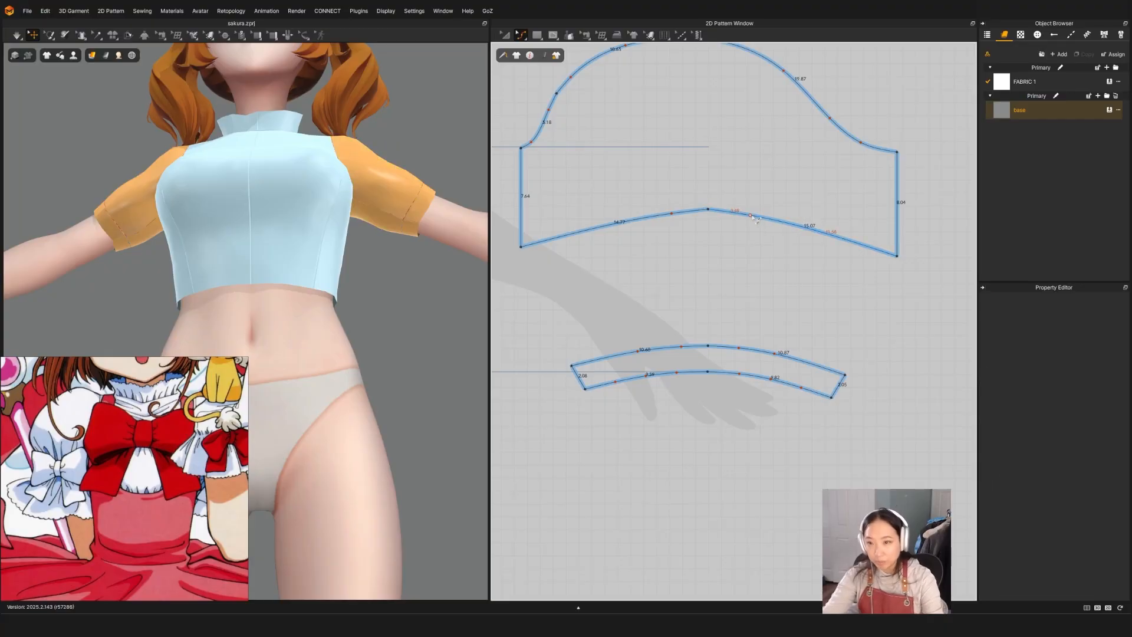
left_click_drag(750, 215, 761, 219)
left_click_drag(676, 217, 670, 212)
key("a")
key("space")
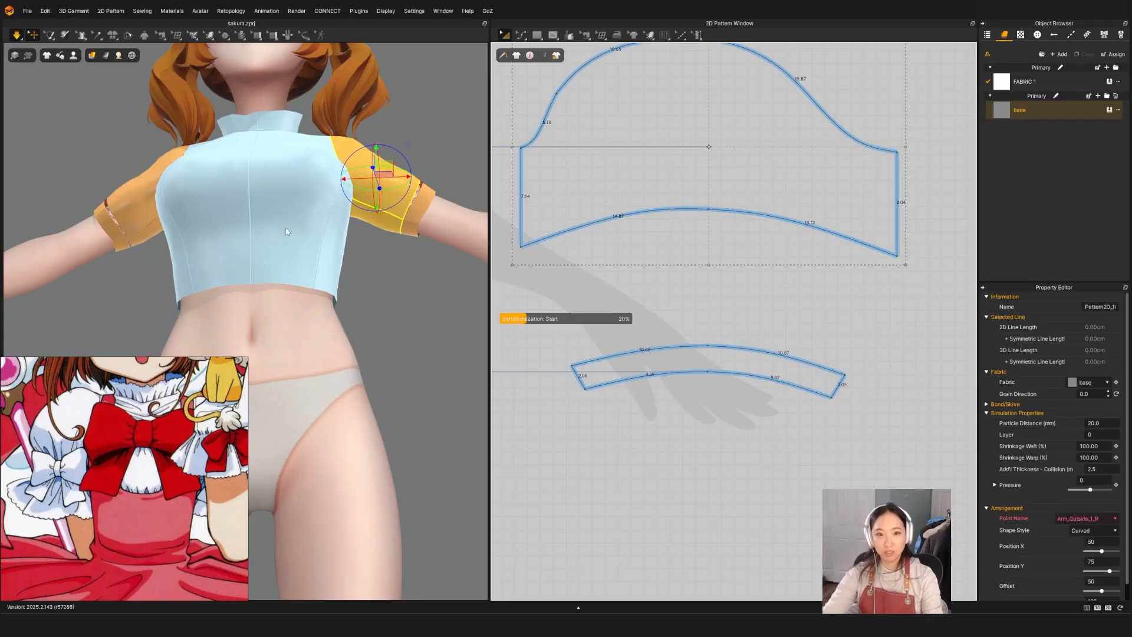
key("space")
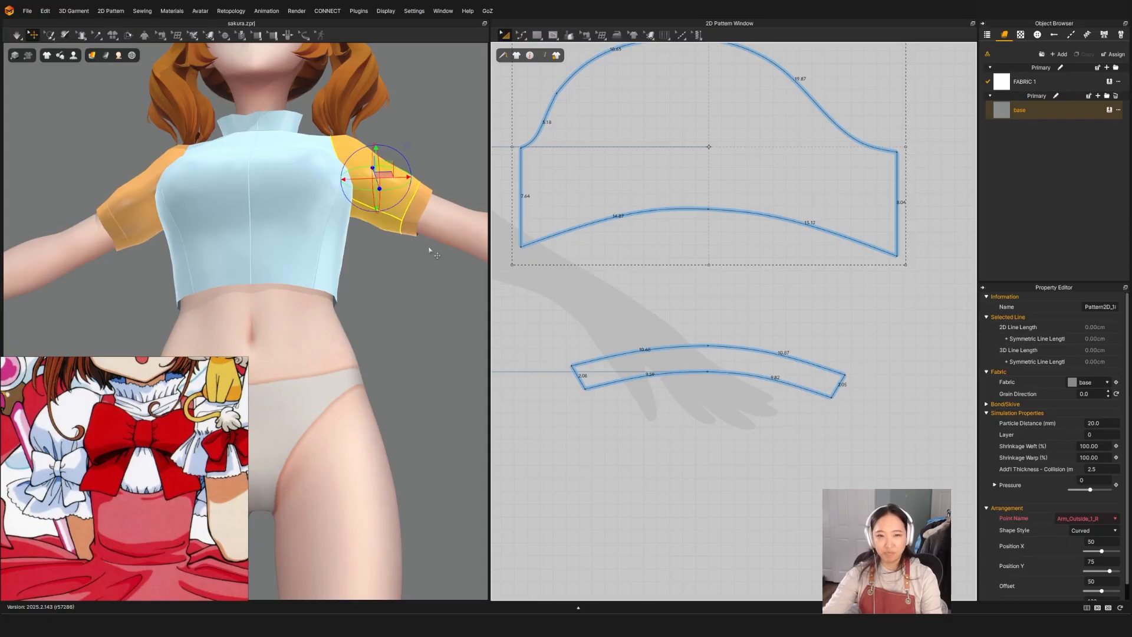
Delete all intermediate points along the cuff pattern's two long edges, leaving only its four corner points.
mouse_move(429, 251)
right_mouse_down()
mouse_move(425, 278)
mouse_move(426, 238)
right_mouse_up()
key("z")
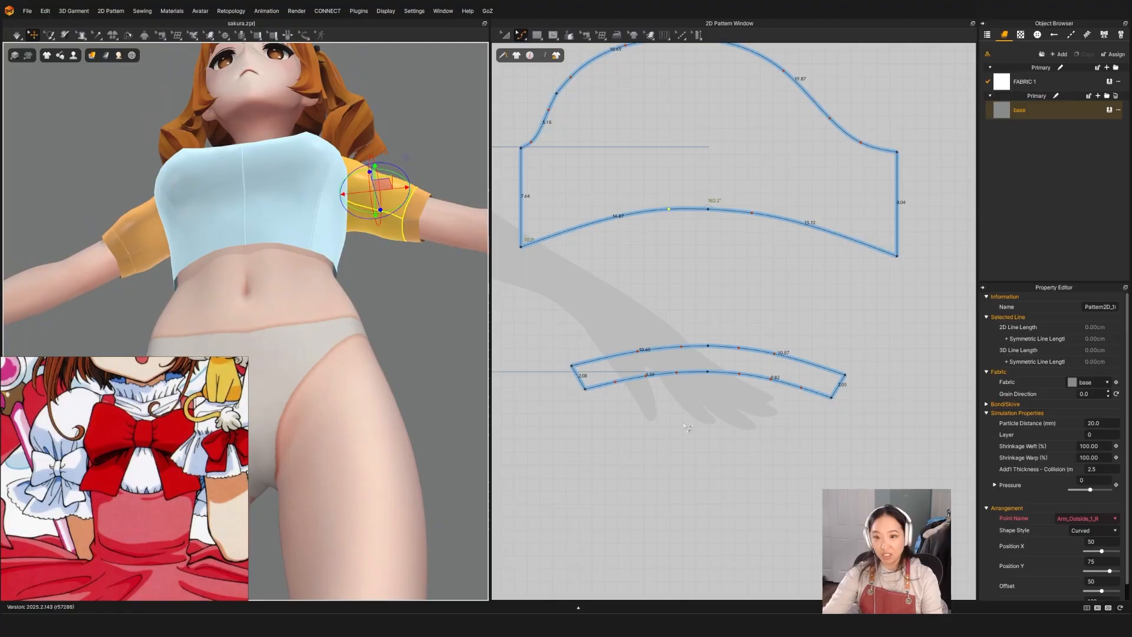
left_click_drag(811, 414, 612, 316)
key("Delete")
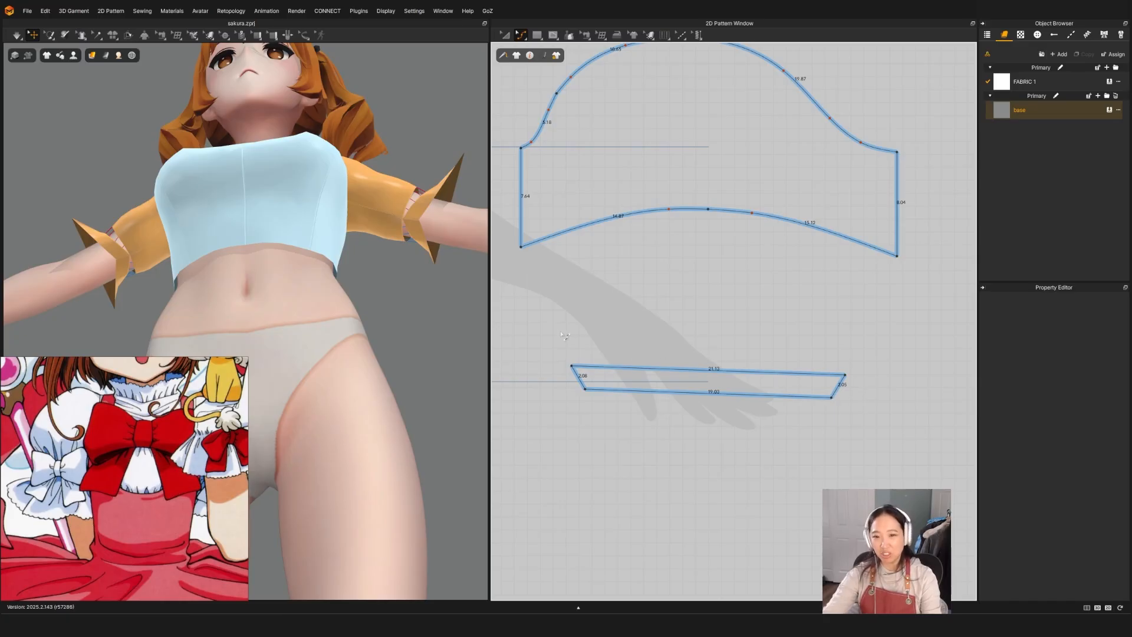
Align the cuff's two upper corner points level with each other, do the same for the two lower ones, and simulate.
left_click_drag(594, 373, 546, 327)
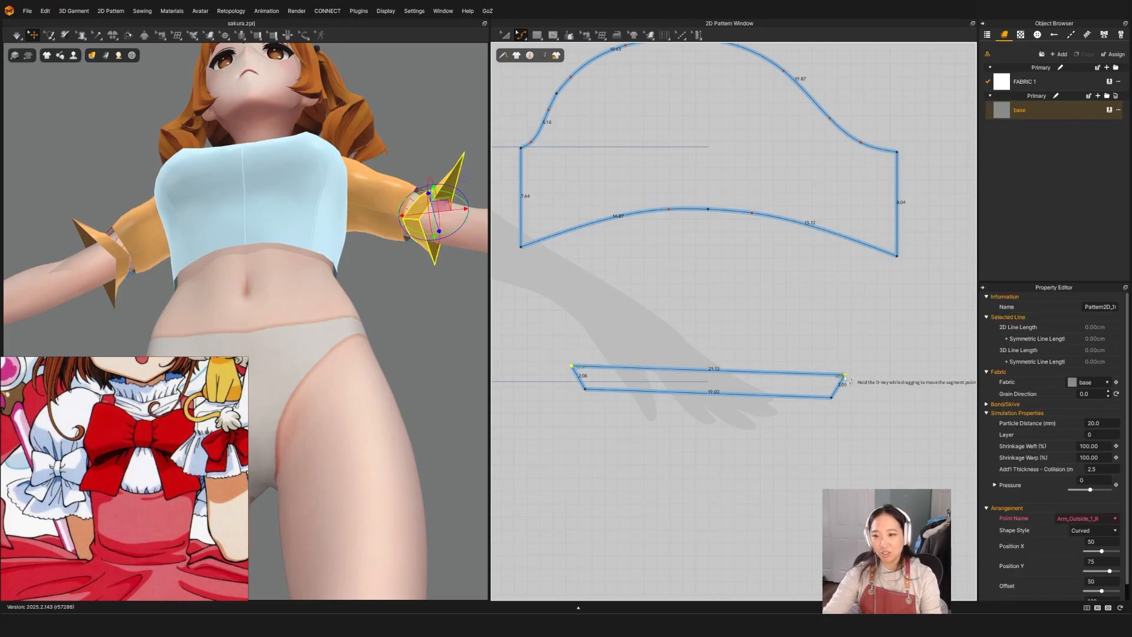
right_click(845, 375)
mouse_move(884, 450)
left_click(947, 480)
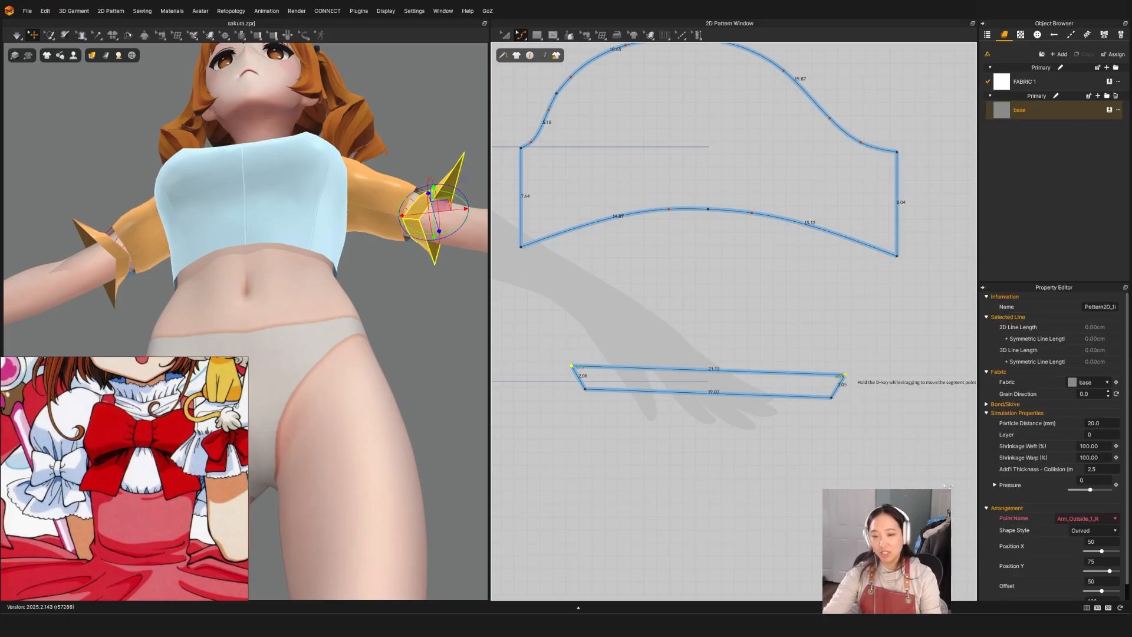
left_click_drag(868, 429, 557, 379)
left_click_drag(615, 447, 560, 383)
left_click_drag(864, 459, 808, 391, "shift")
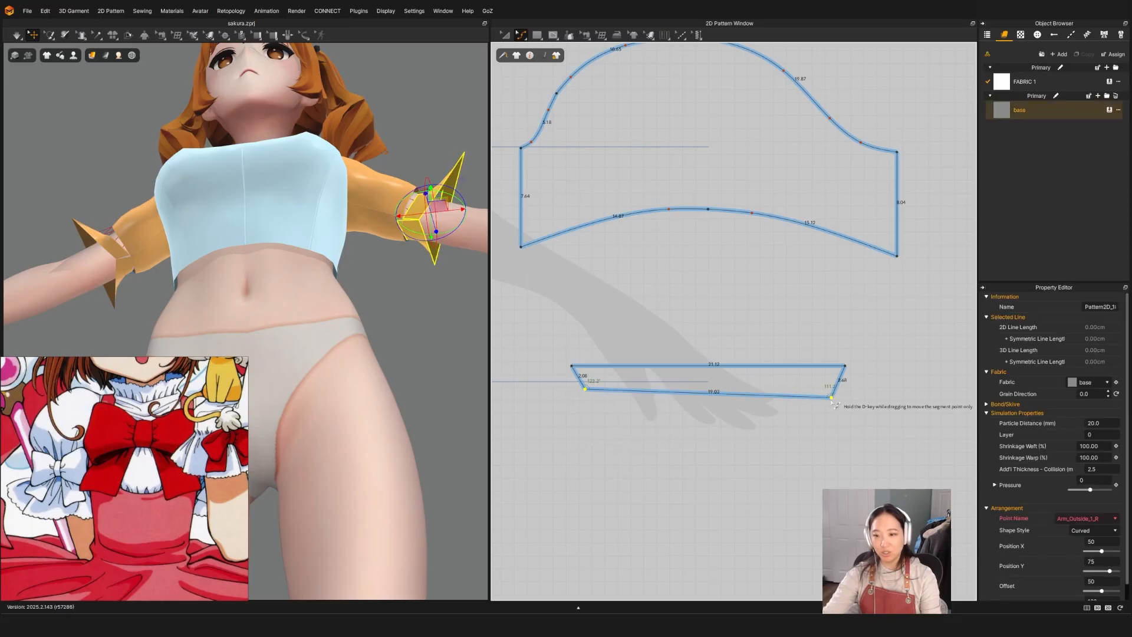
right_click(832, 400)
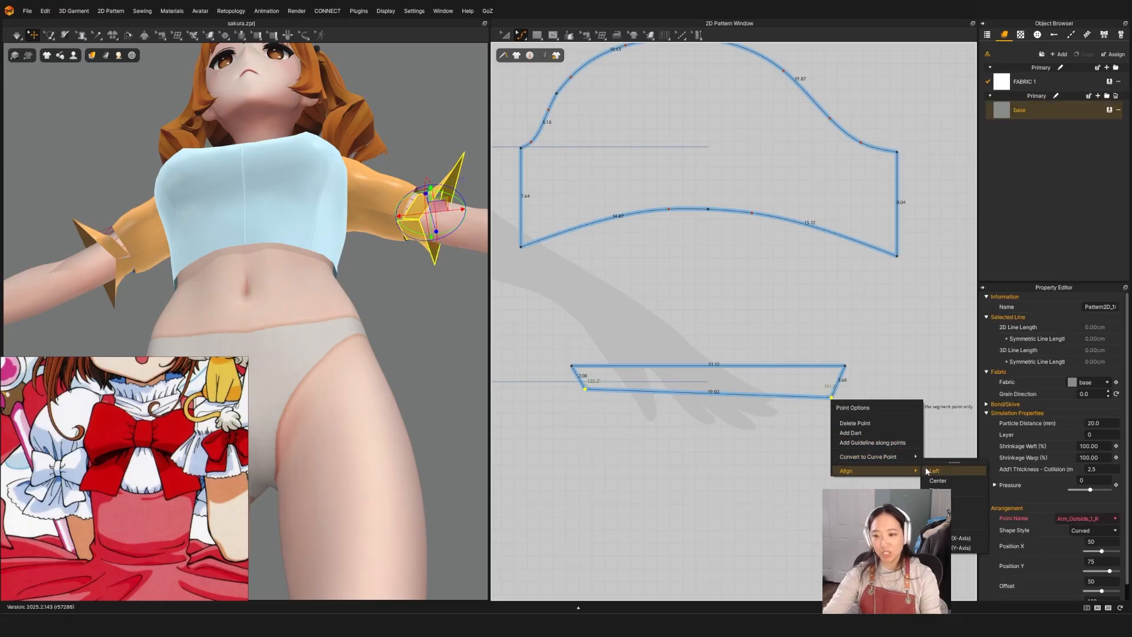
left_click(931, 470)
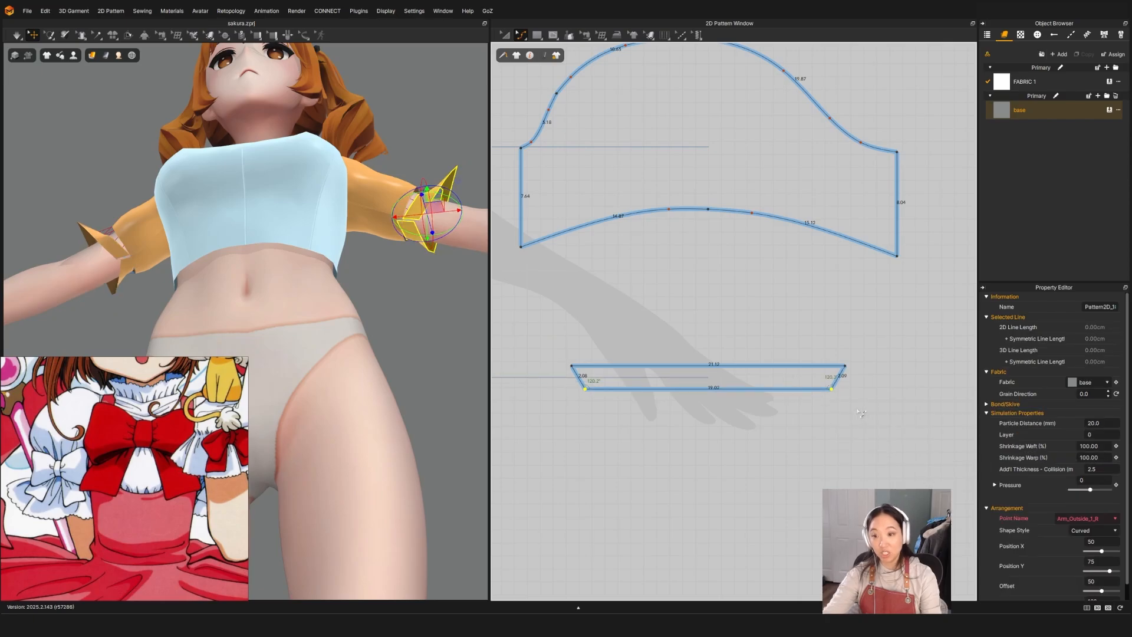
key("a")
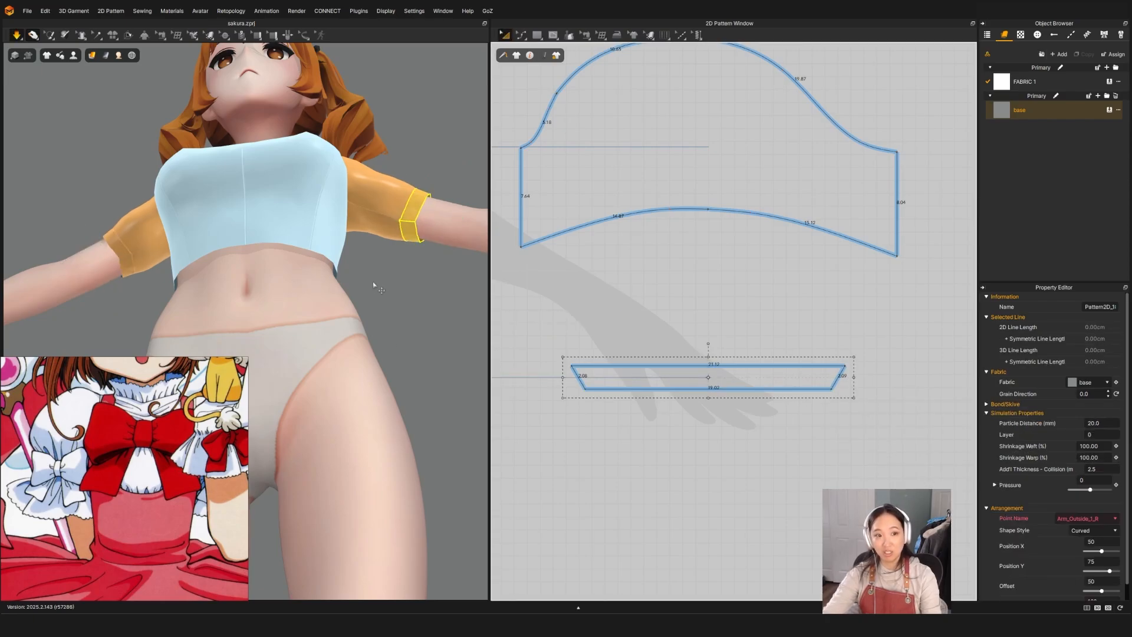
key("space")
Bend both long edges of the cuff pattern slightly upward at their middle and simulate the fit.
key("z")
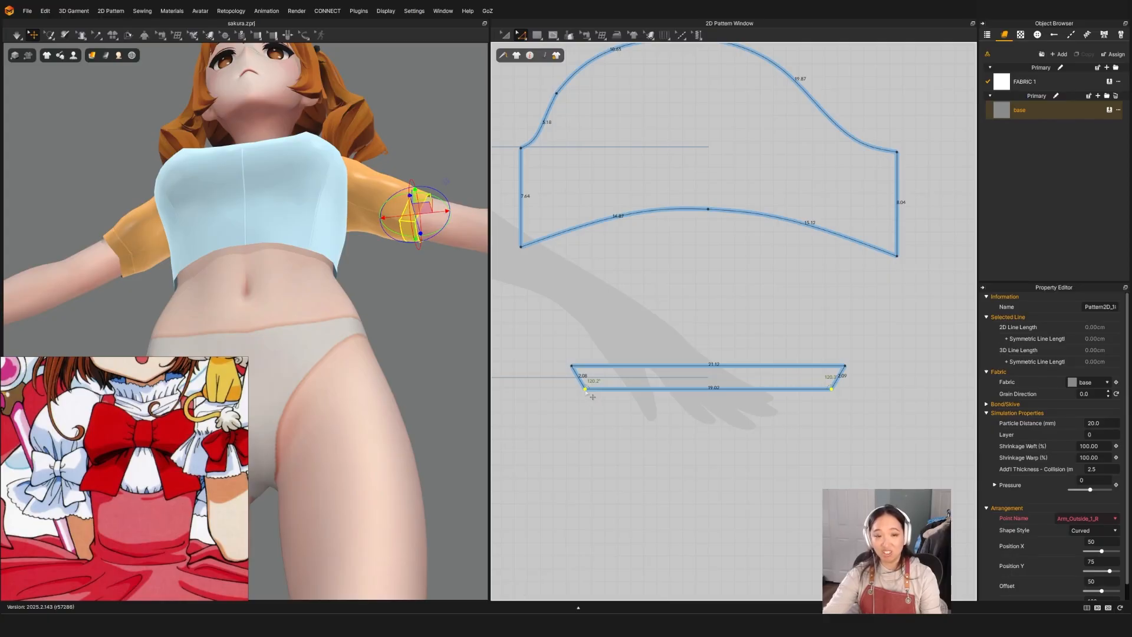
left_click_drag(699, 366, 707, 387)
key("a")
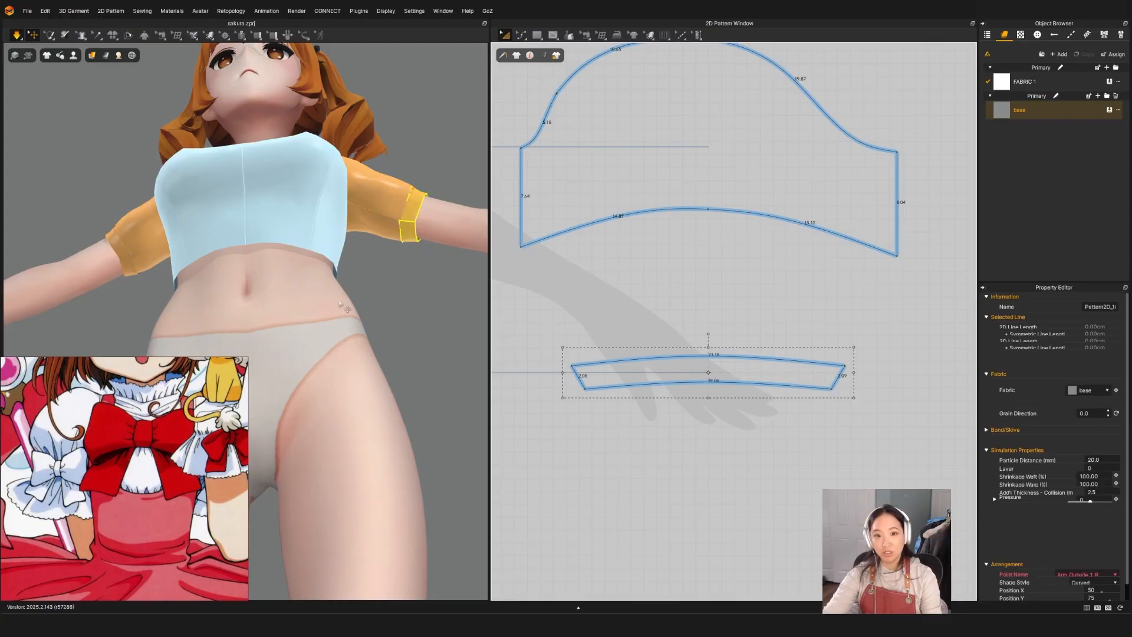
key("w")
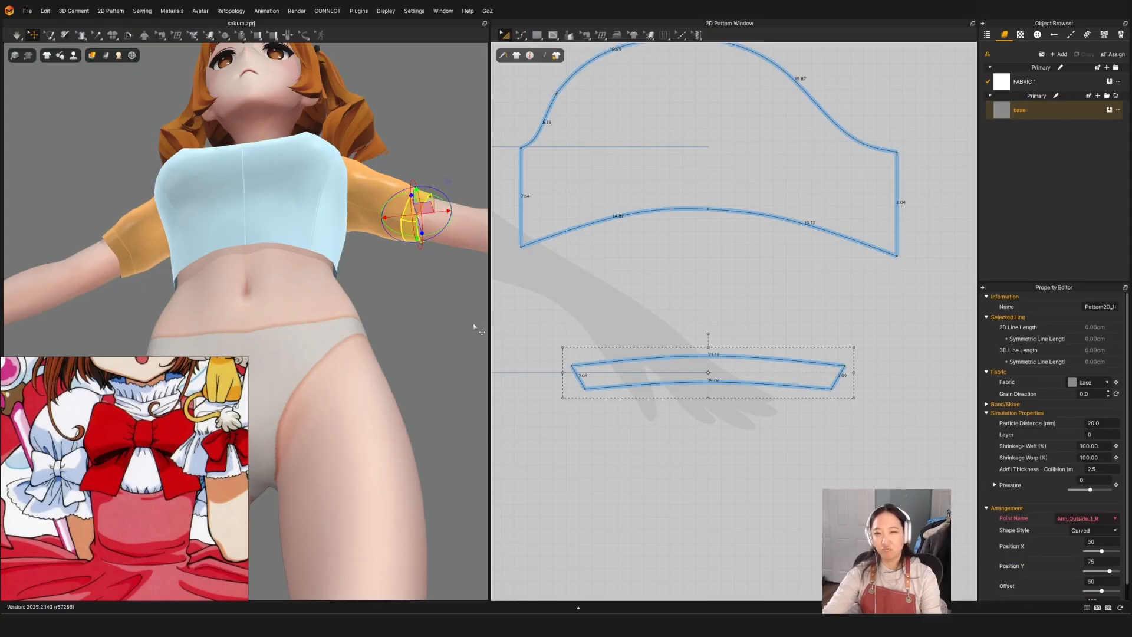
Raise the middle of both cuff edges further in several adjustments to deepen their arc, simulating between changes.
key("z")
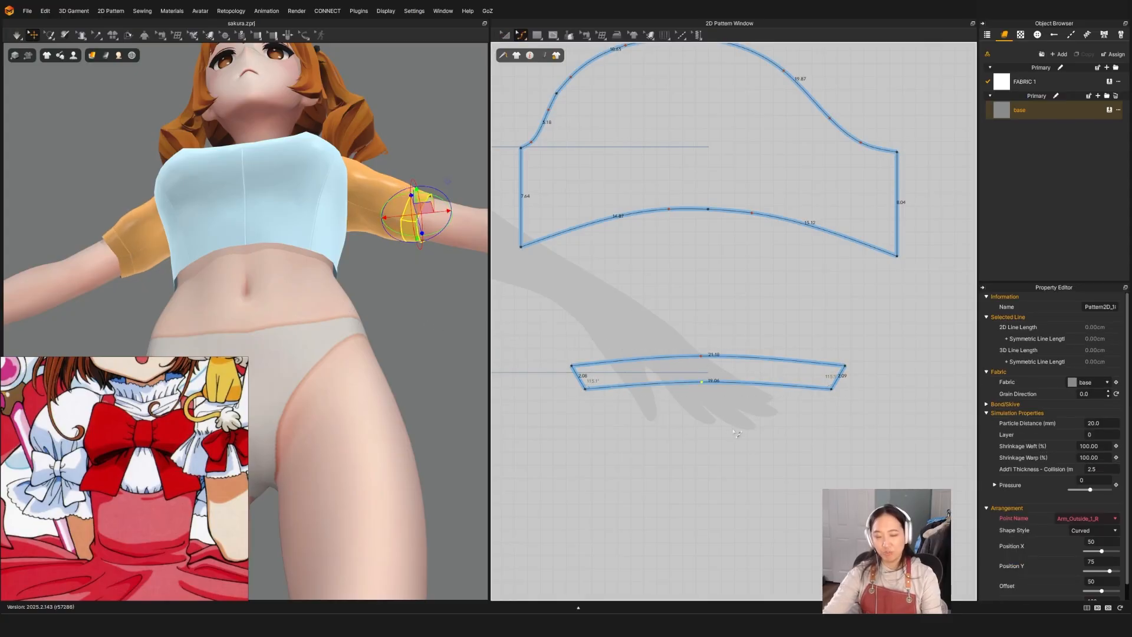
left_click_drag(737, 433, 707, 353)
key("a")
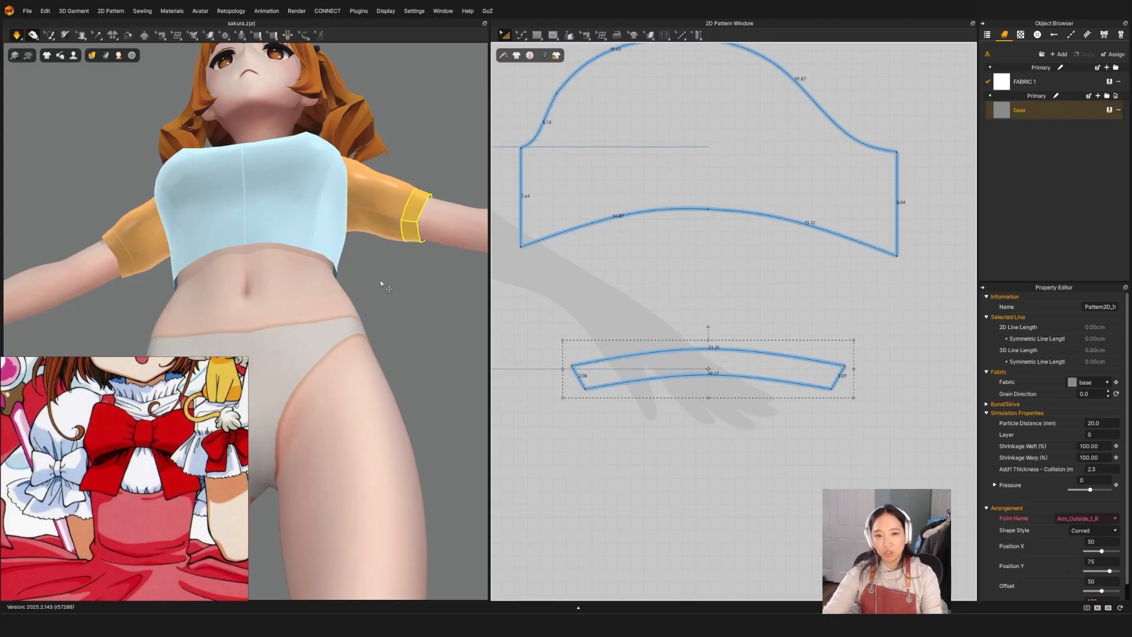
key("z")
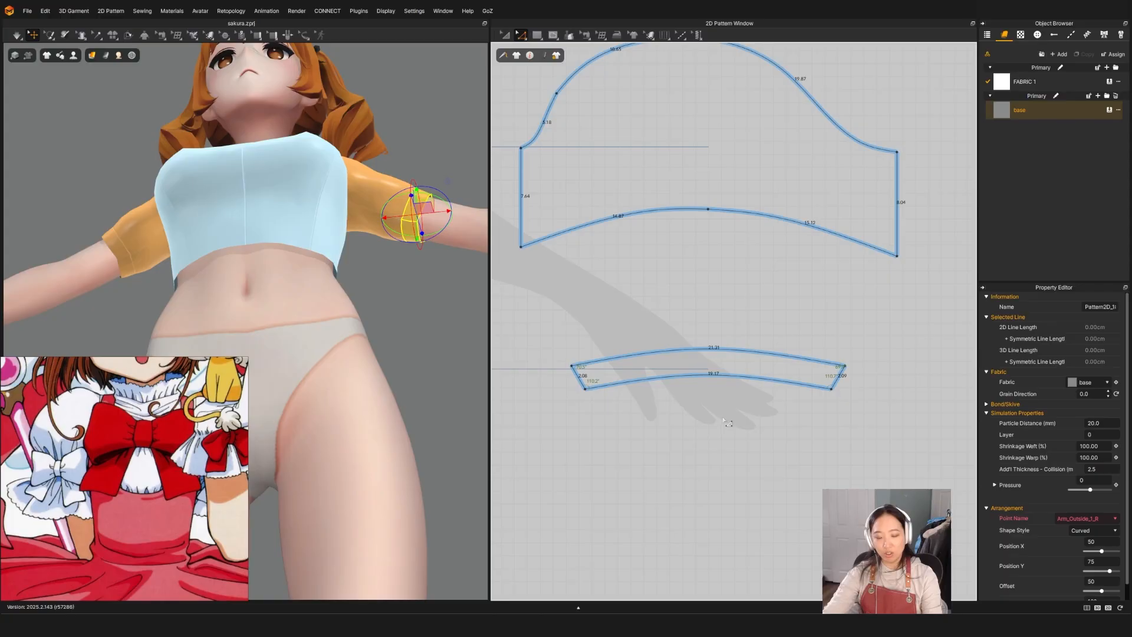
left_click_drag(706, 353, 706, 345)
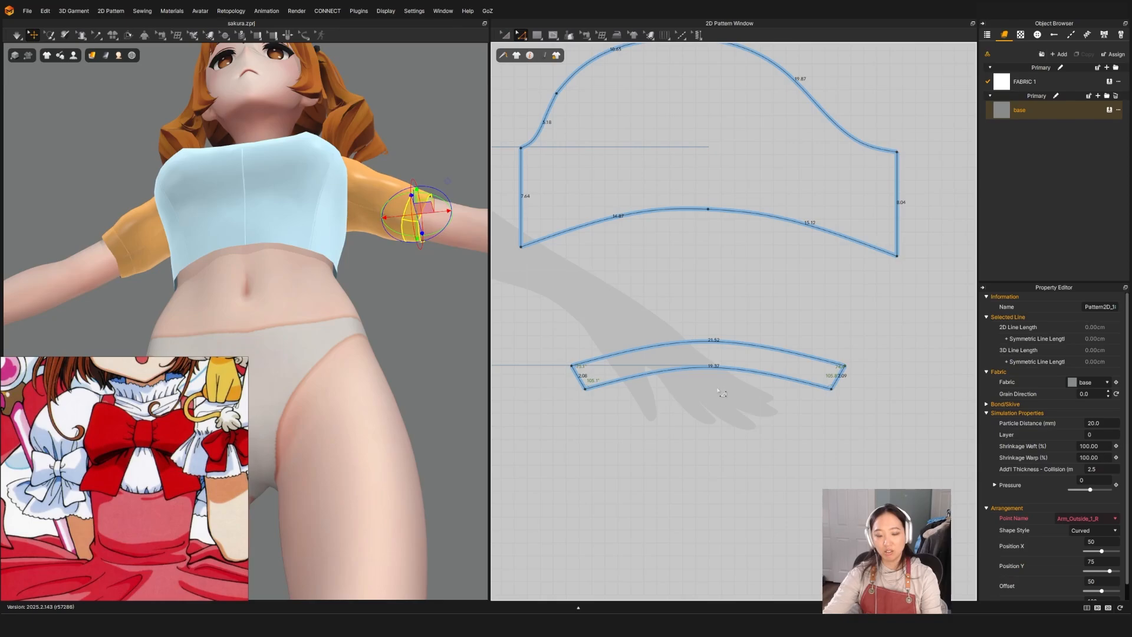
left_click_drag(706, 348, 706, 341)
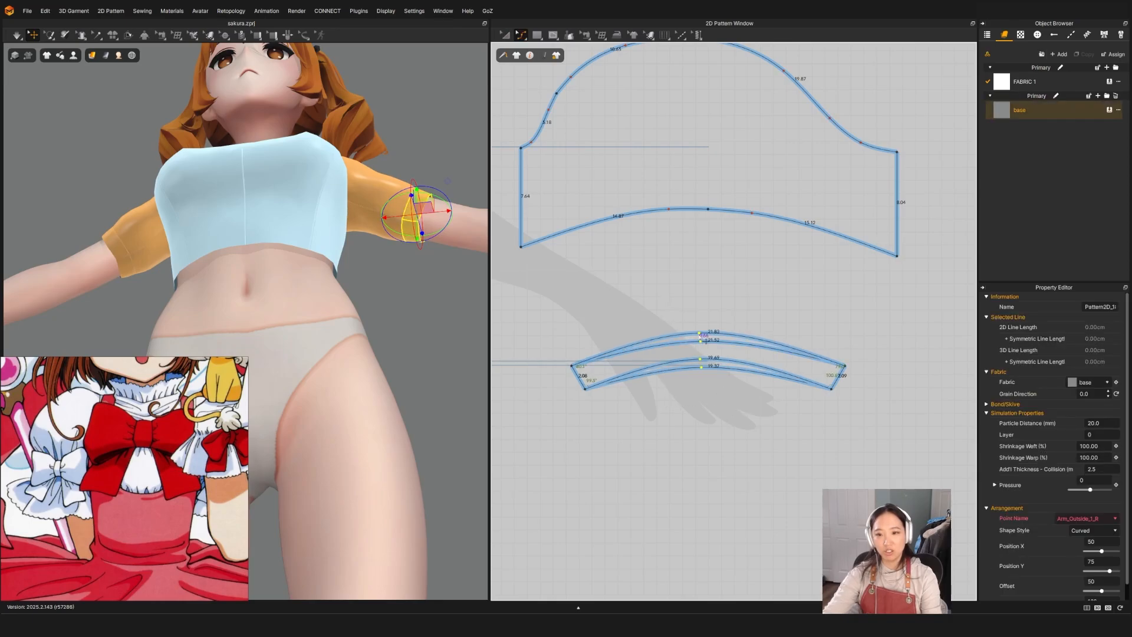
key("q")
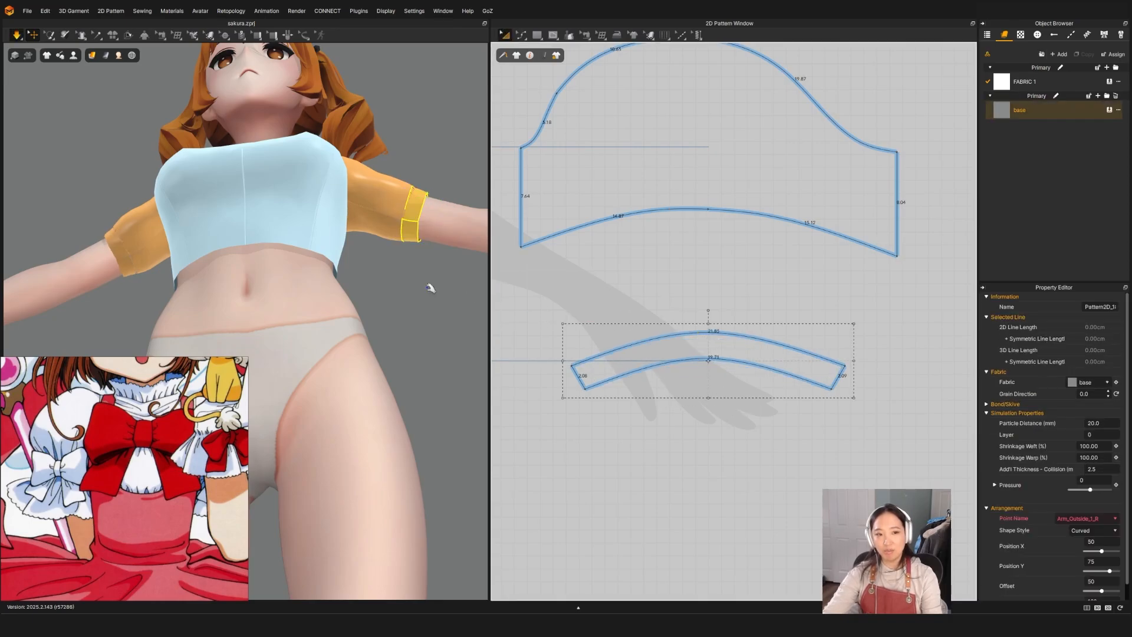
key("q")
Raise the mid-curve points of both cuff edges a little more and simulate the cuff again.
key("z")
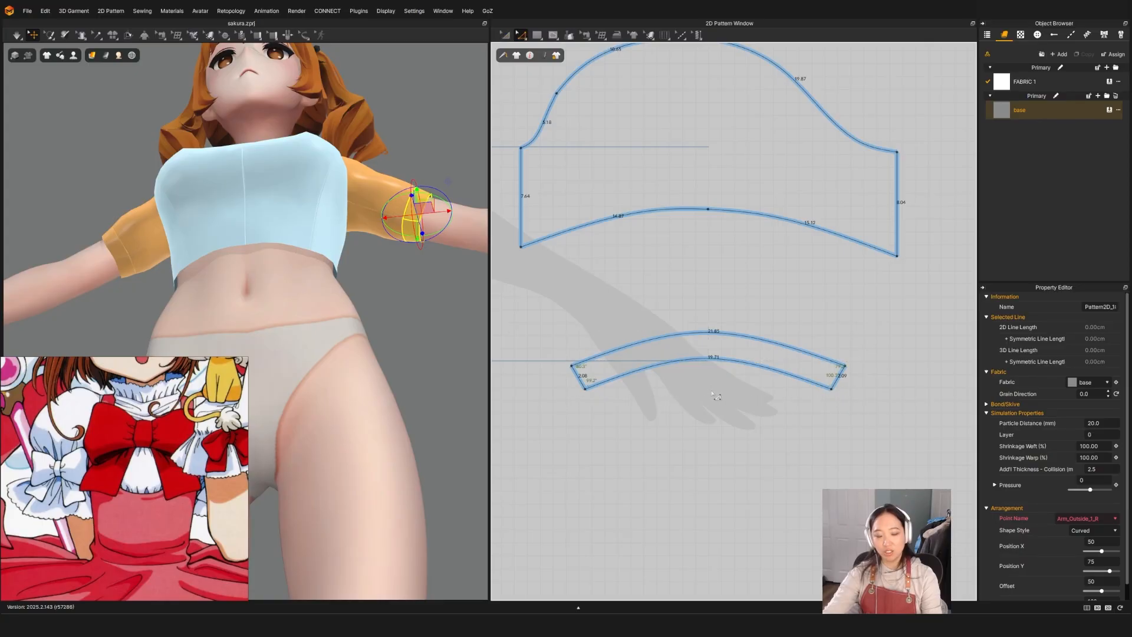
left_click_drag(702, 336, 701, 330)
key("a")
key("space")
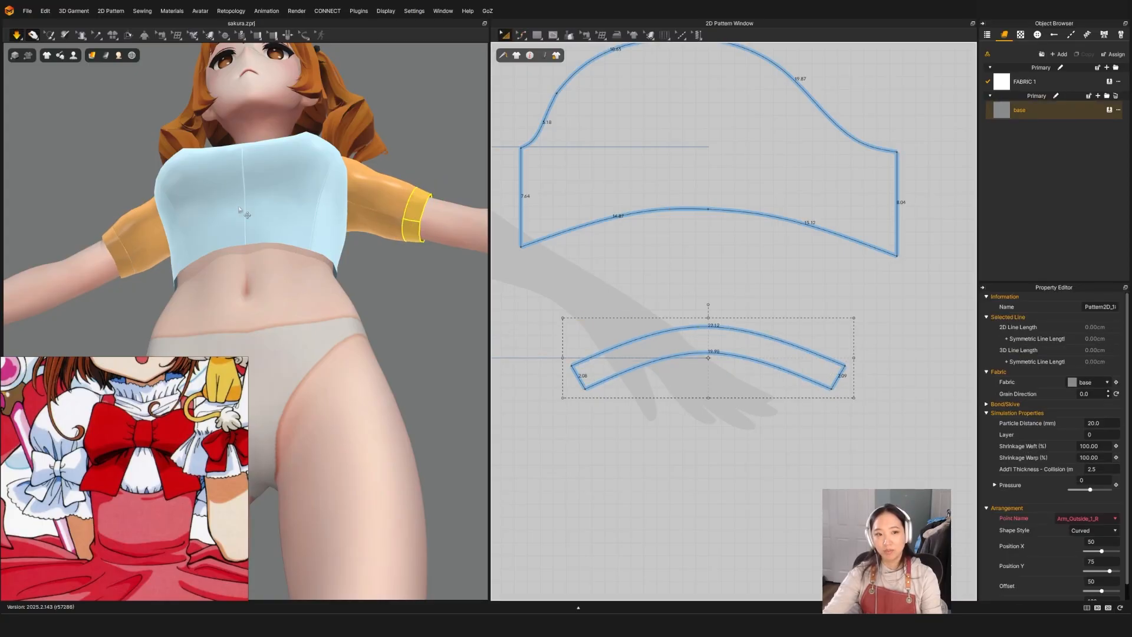
Stop the simulation and hide both inner sleeves so only the cuffs are shown on the arms.
key("space")
right_click_drag(318, 235, 384, 295)
right_click(356, 173)
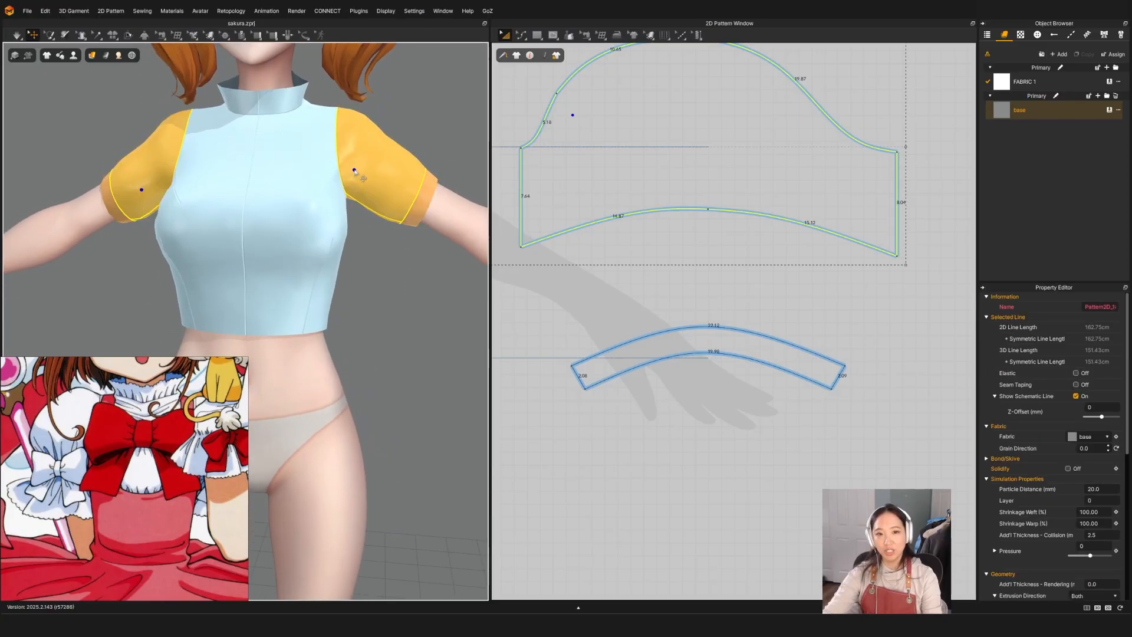
left_click(408, 245)
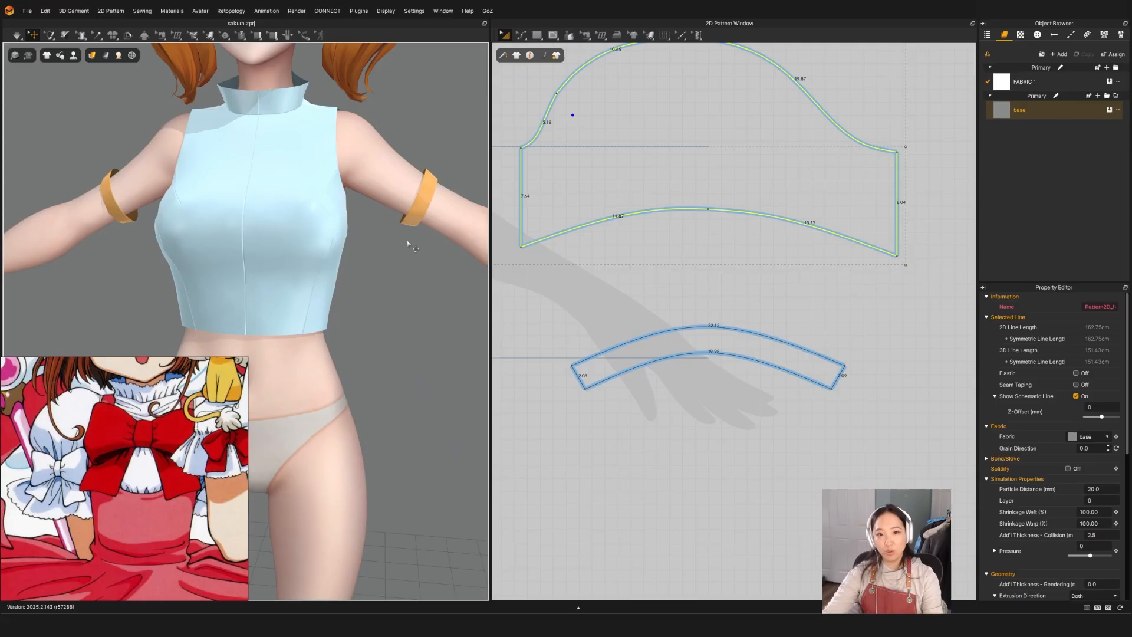
key("space")
Try squaring the cuff ends by moving both upper corner points in above the lower ones, aligning them level and simulating.
key("z")
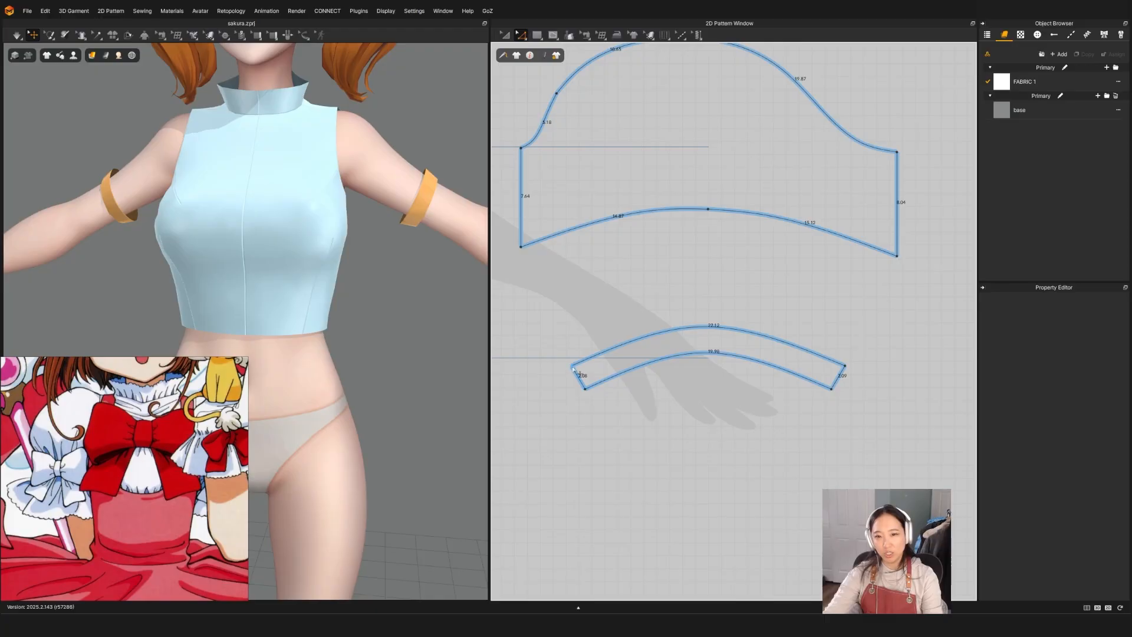
left_click(572, 367)
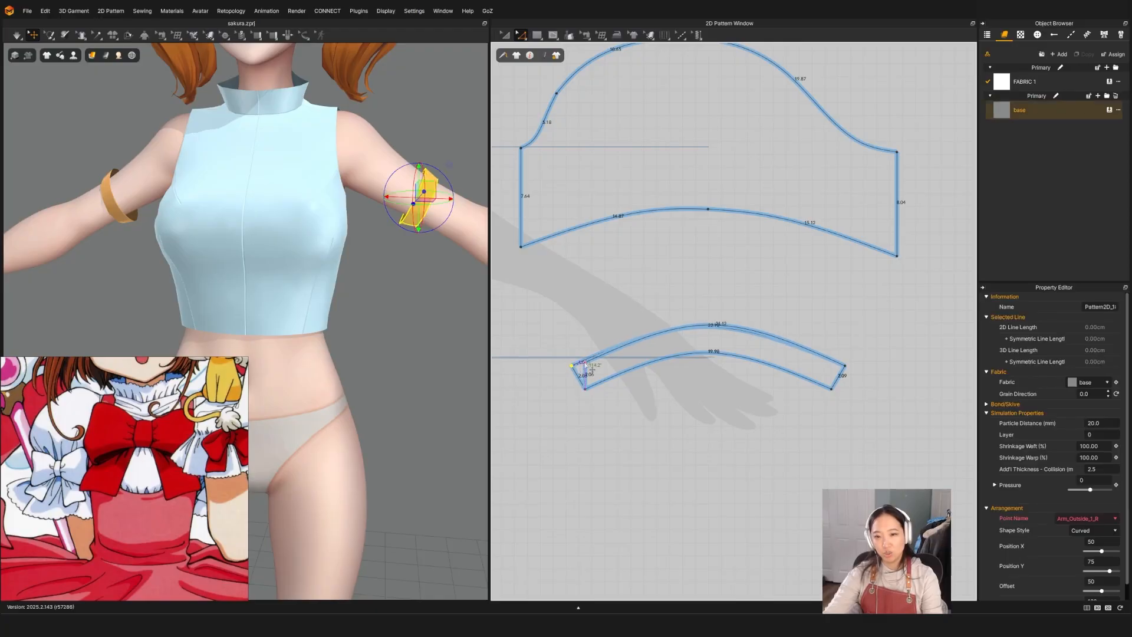
left_click_drag(593, 370, 589, 366)
mouse_move(850, 372)
left_mouse_down()
mouse_move(830, 361)
mouse_move(839, 365)
left_mouse_up()
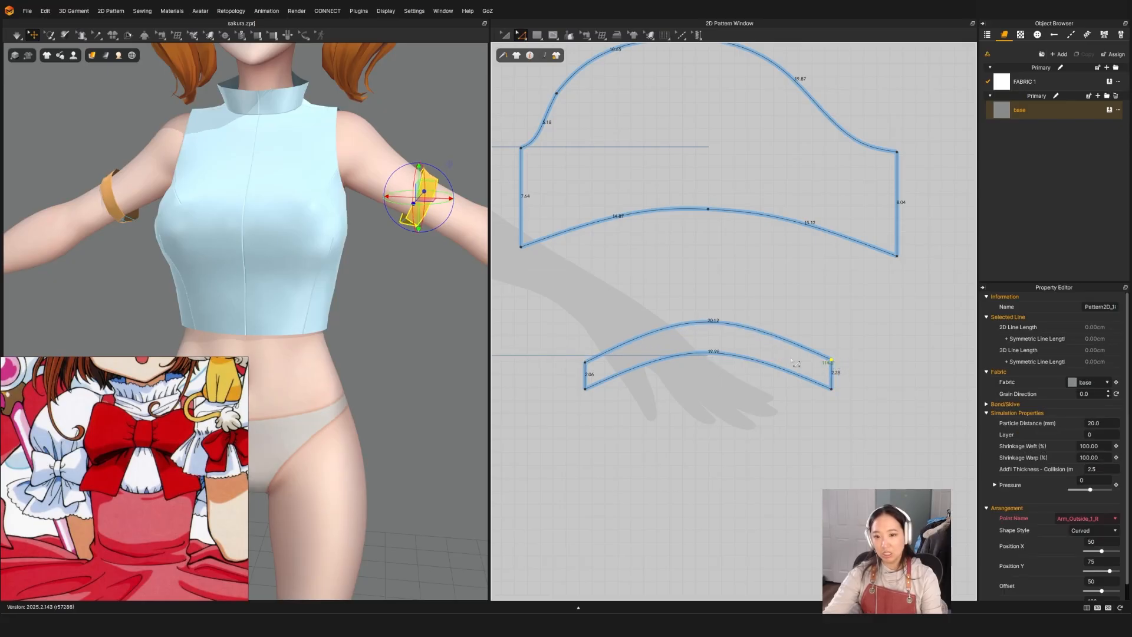
right_click(584, 362)
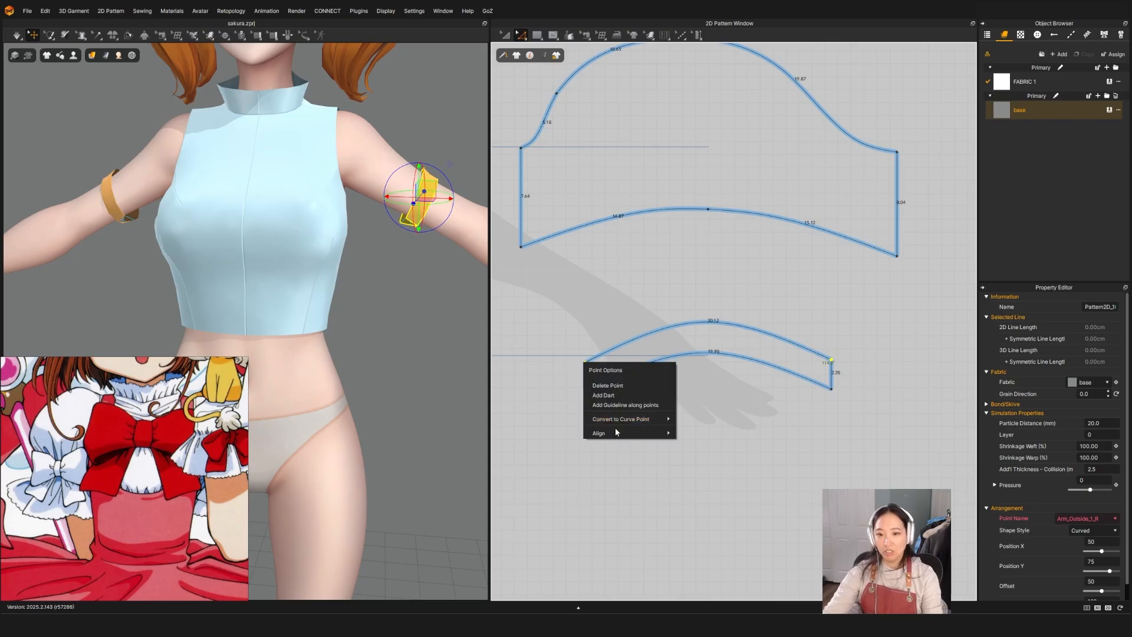
mouse_move(617, 433)
left_click(692, 486)
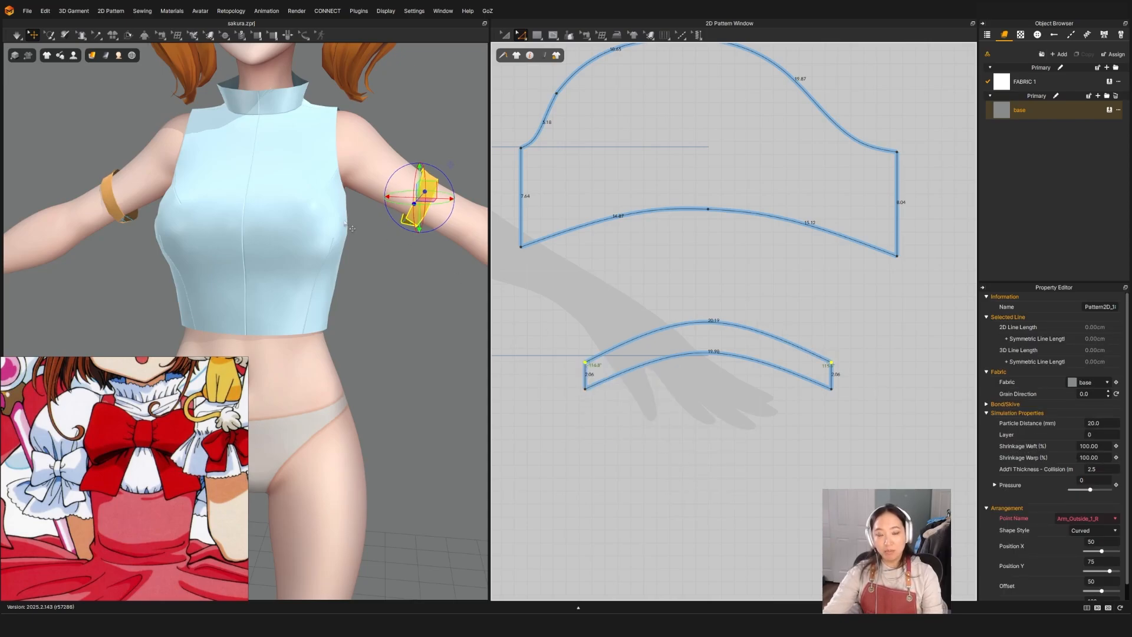
key("a")
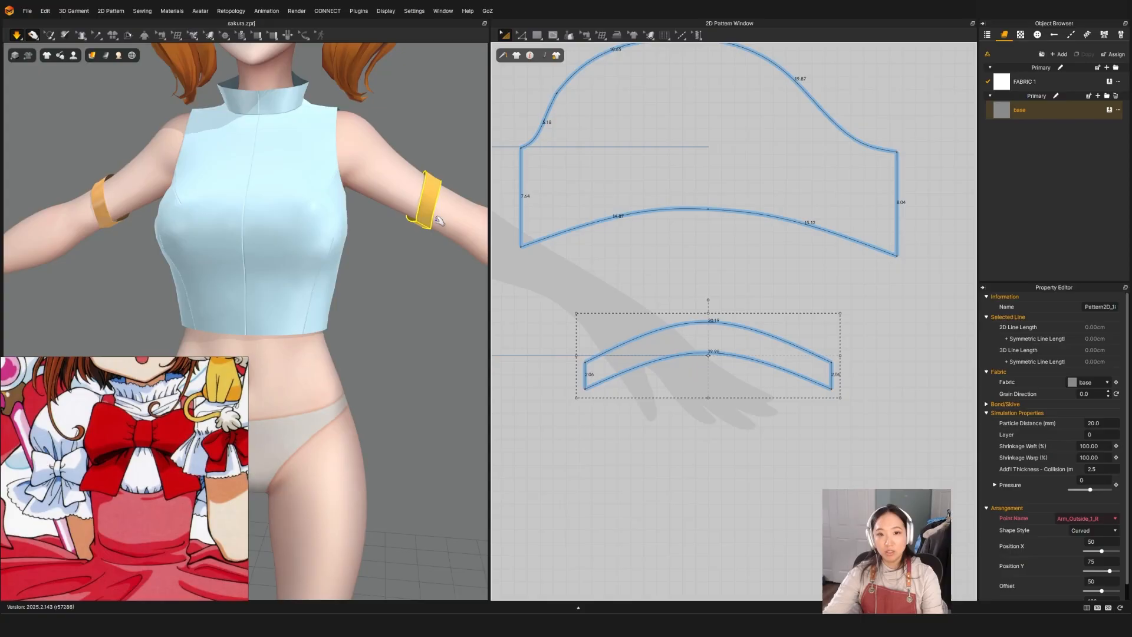
key("space")
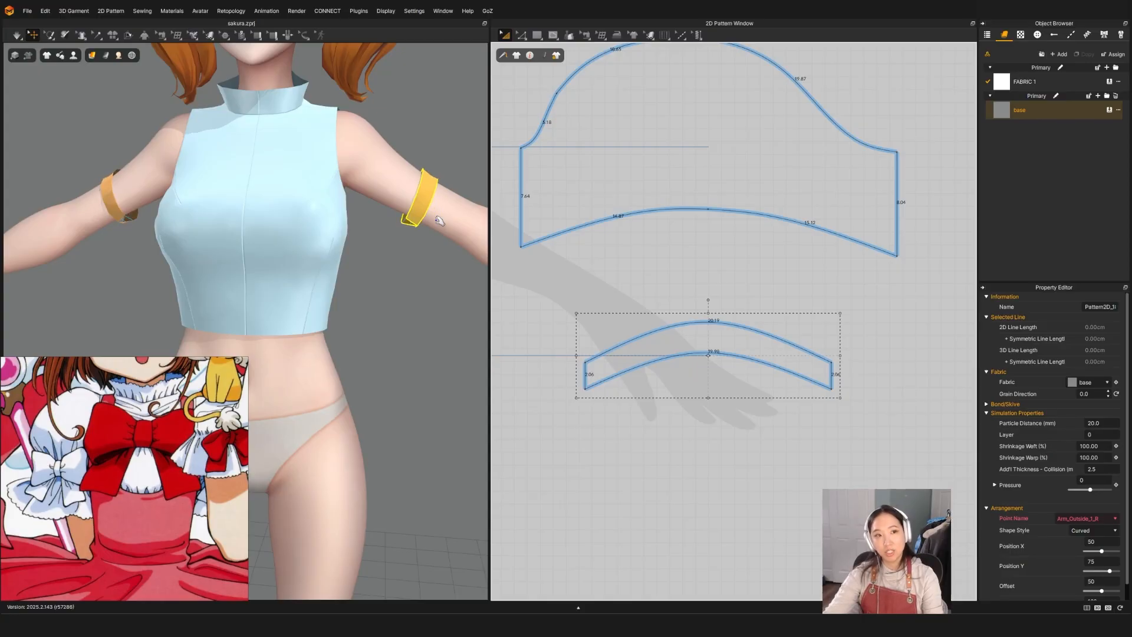
Undo the alignment and inward moves of the cuff's upper corner points.
key("ctrl+z")
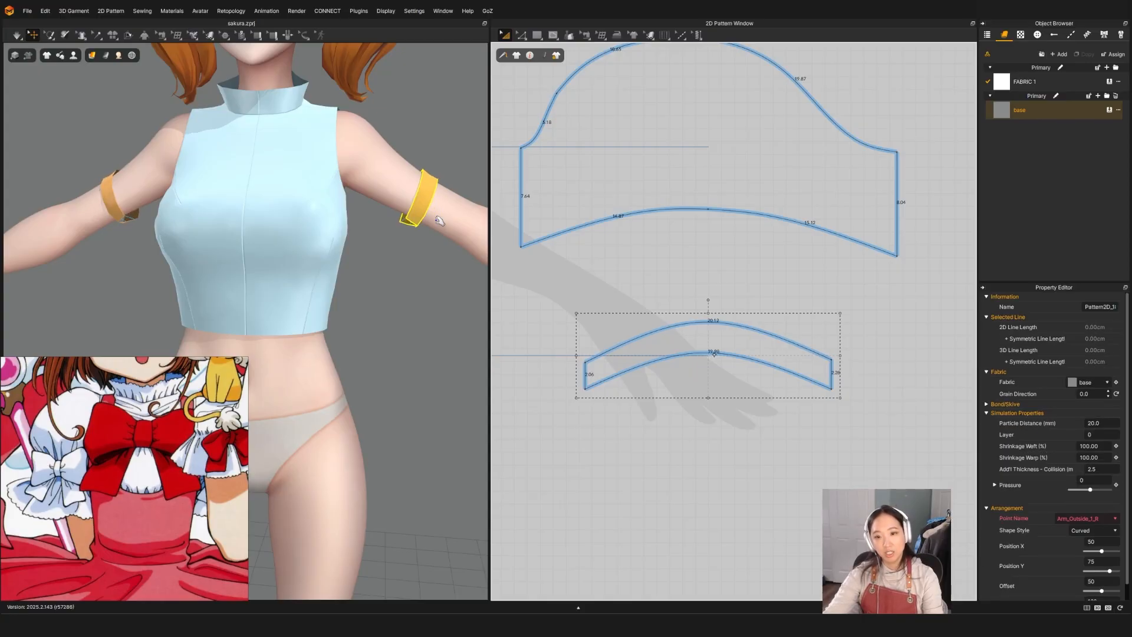
key("ctrl+z")
key("ctrl+z")
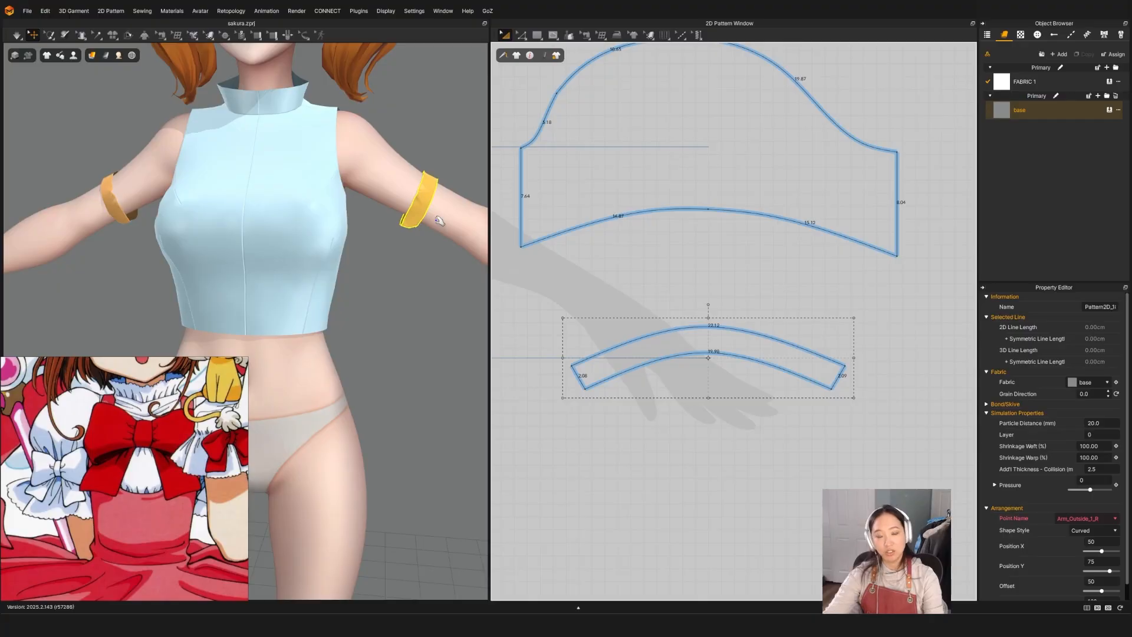
Narrow the whole cuff pattern to an upper edge of about 20.7 cm and a lower edge of about 18.7 cm.
key("z")
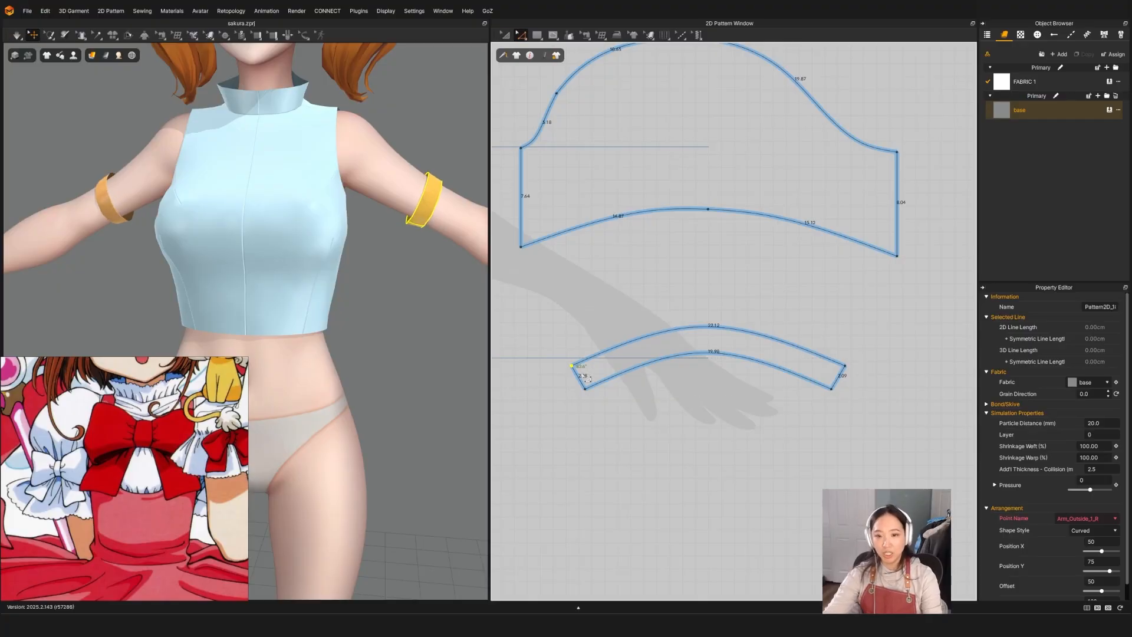
key("a")
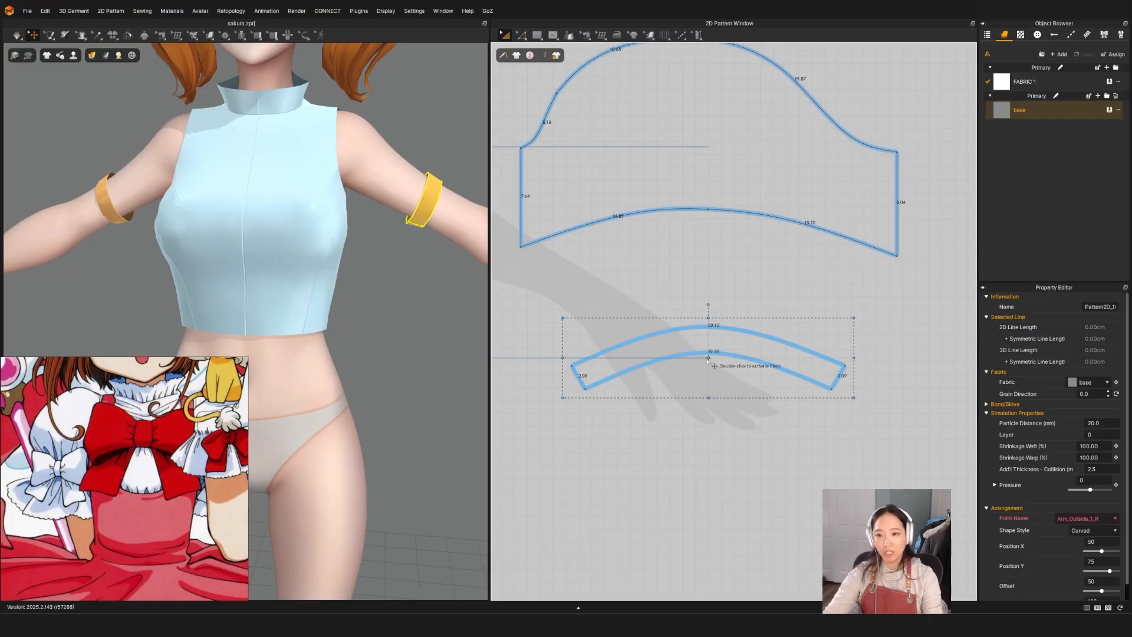
key("b")
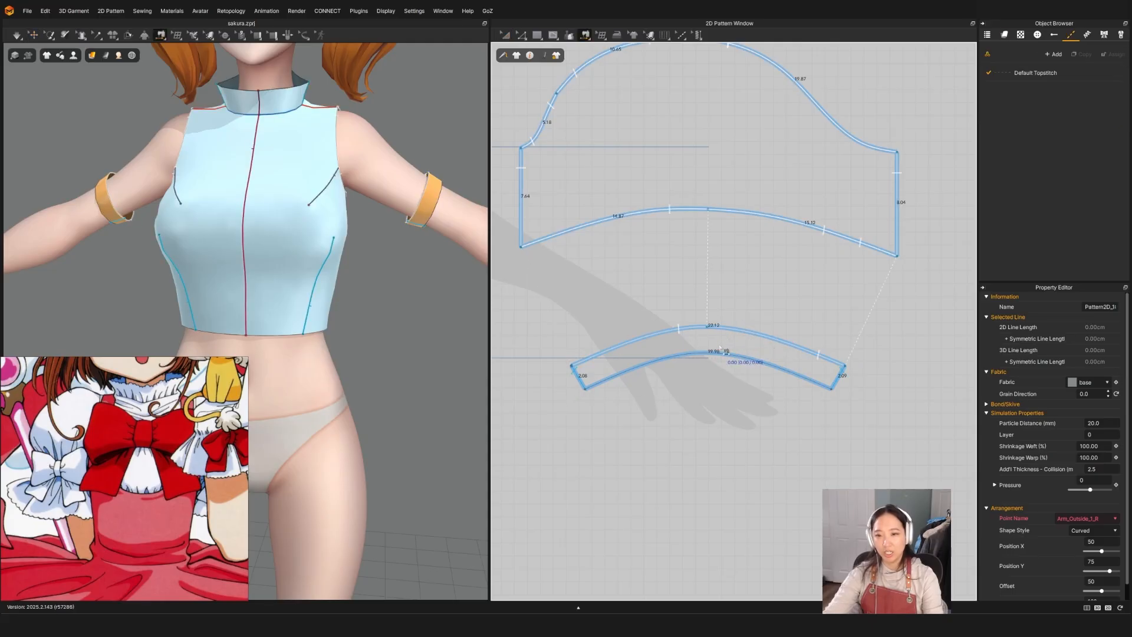
key("a")
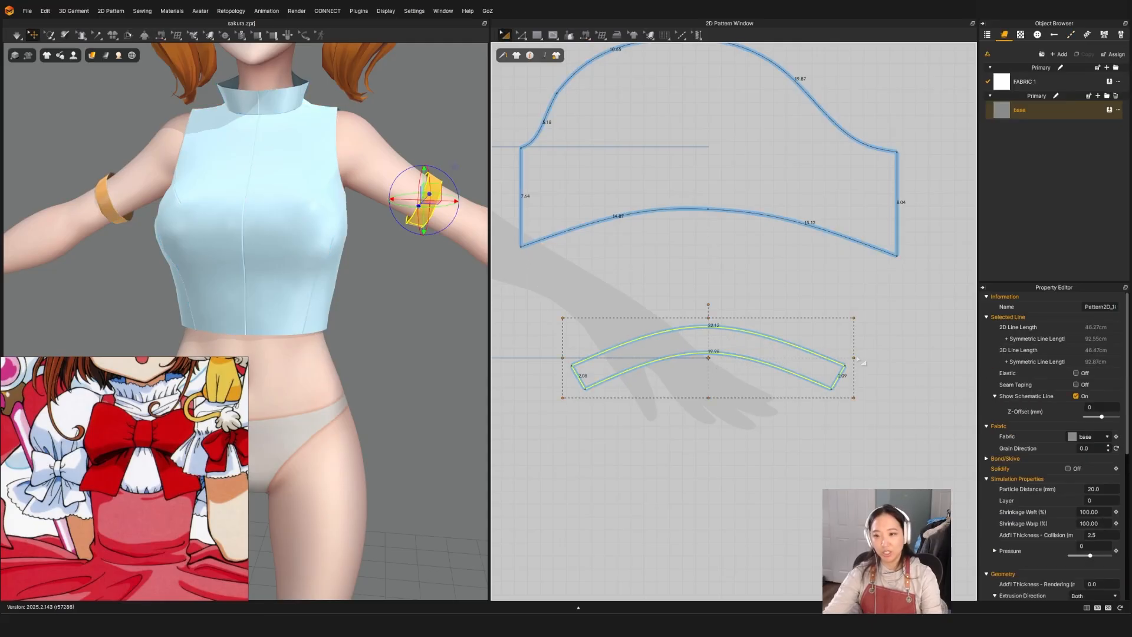
left_click_drag(856, 358, 845, 358)
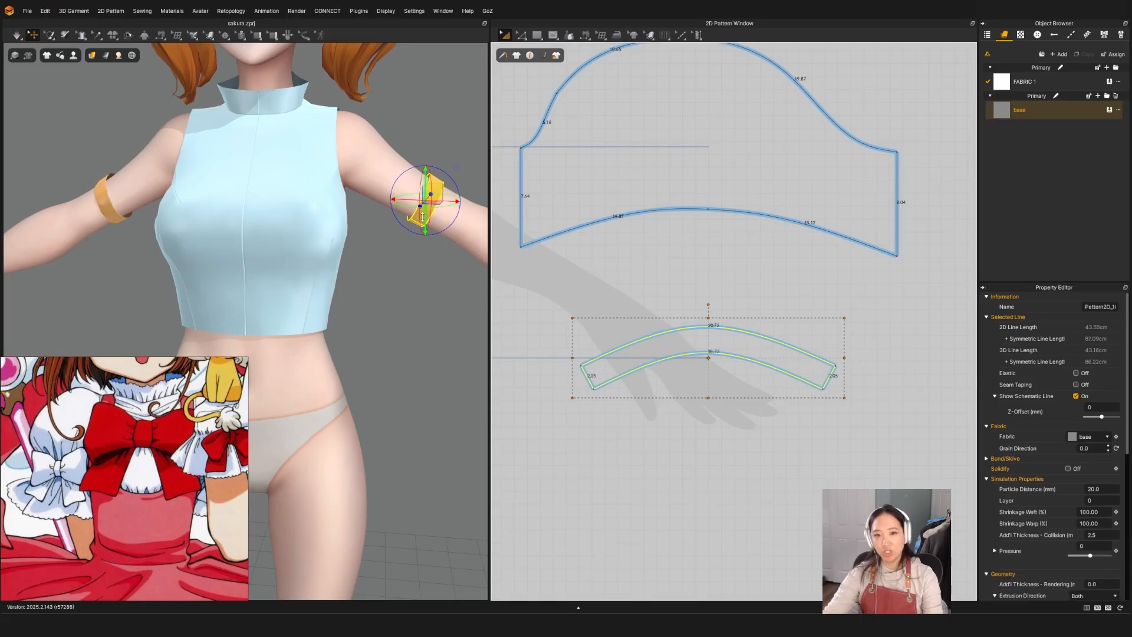
Simulate the cuffs while pulling each one further up its arm, and freeze both in place.
key("q")
left_click(113, 210)
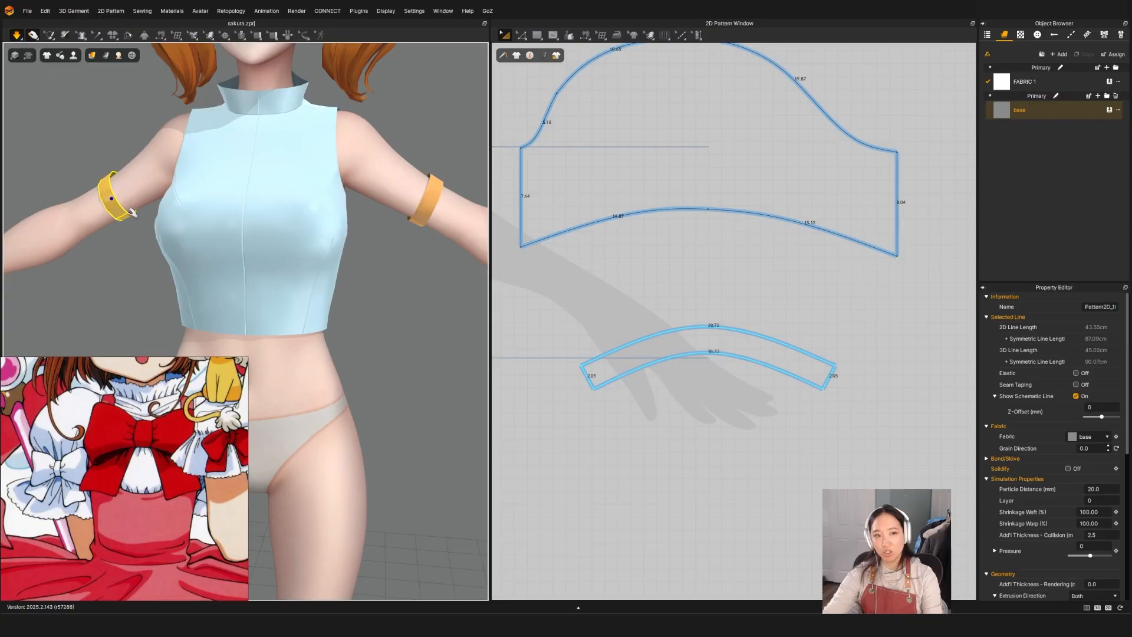
left_click_drag(140, 219, 143, 207)
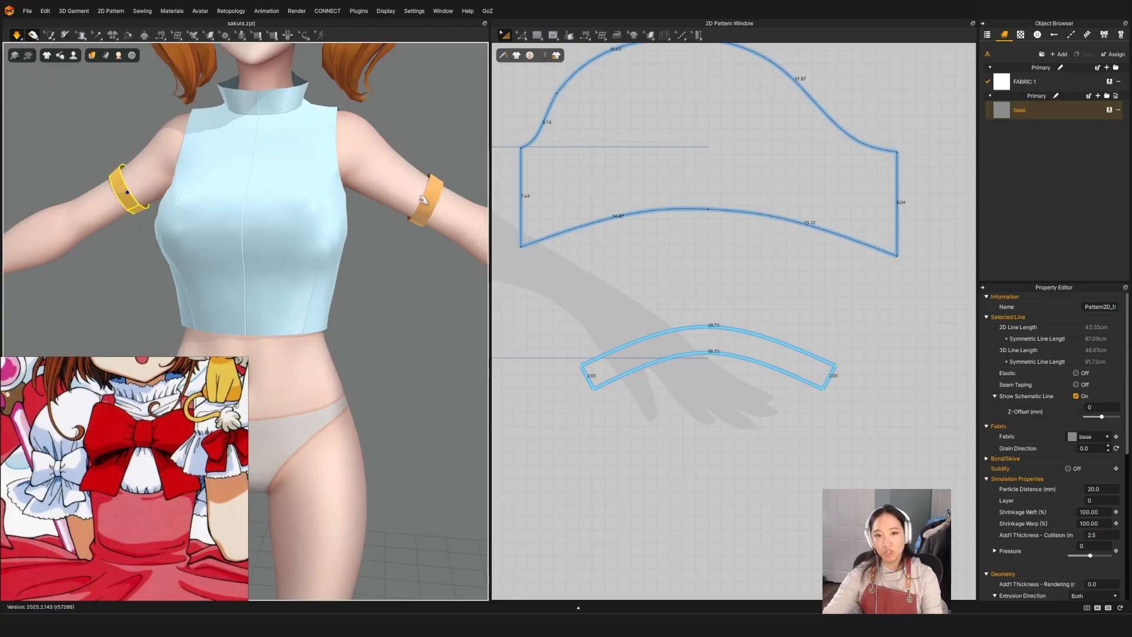
left_click(393, 189)
left_click_drag(392, 189, 390, 219)
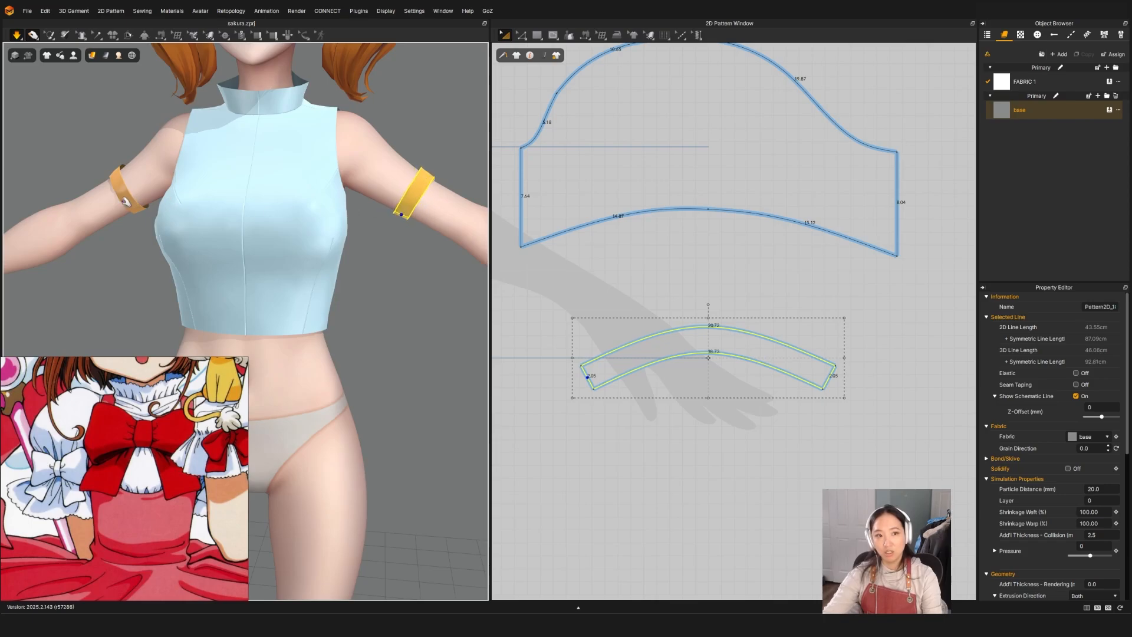
key("space")
left_click(141, 207, "shift")
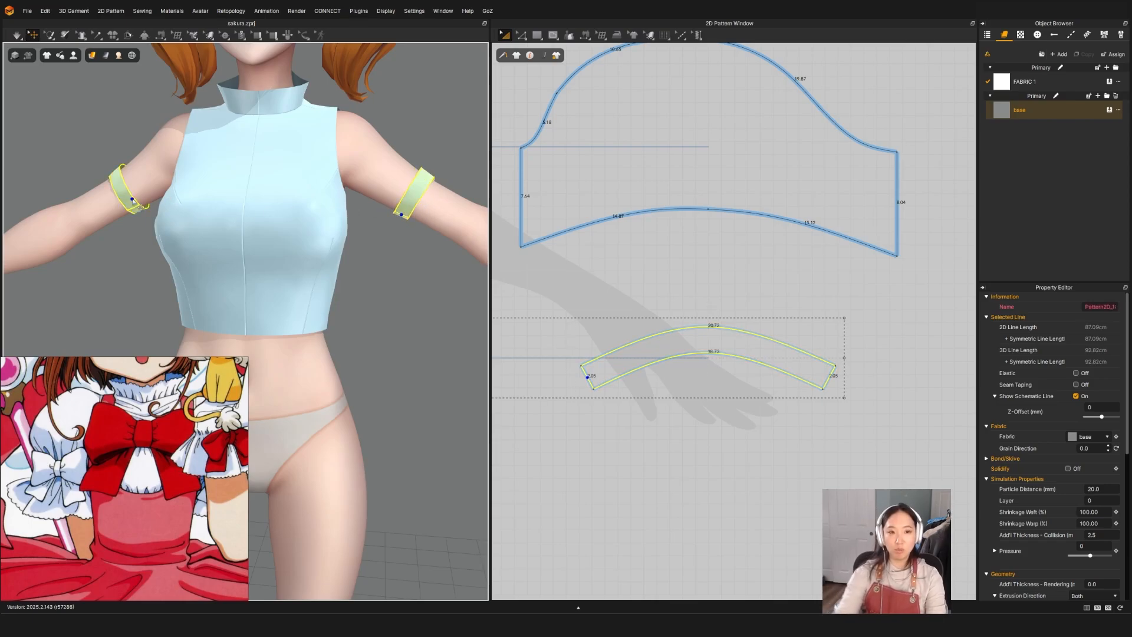
Show both hidden inner sleeve patterns in 3D again and simulate them against the frozen cuffs.
scroll(805, 202, "down", 5)
left_click(789, 179)
scroll(793, 192, "down", 5)
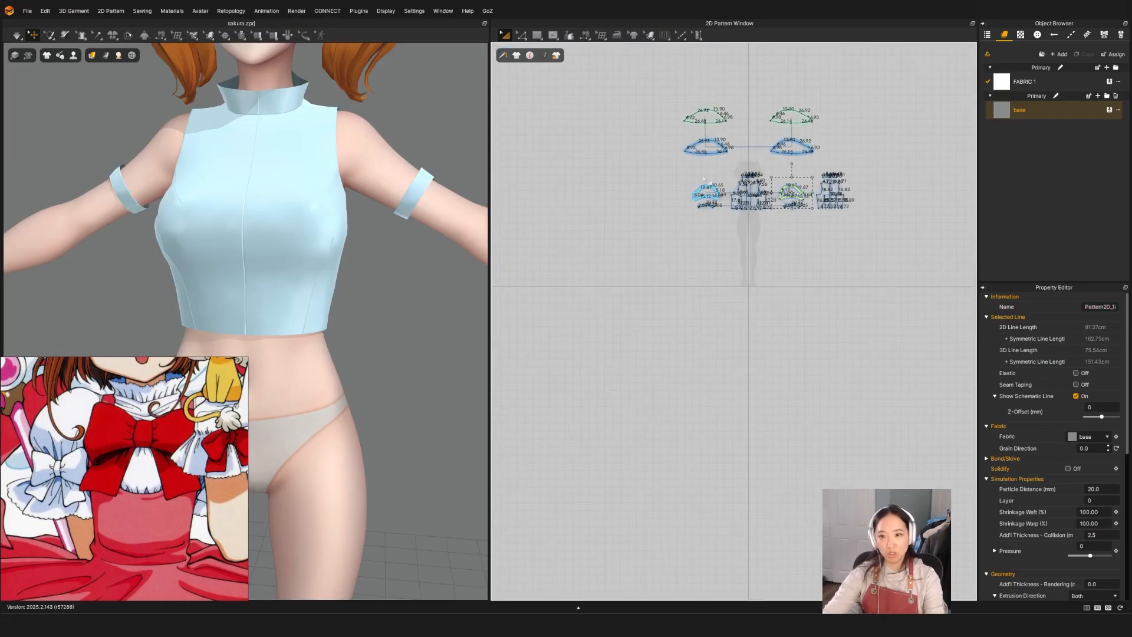
left_click(707, 192, "shift")
key("shift+q")
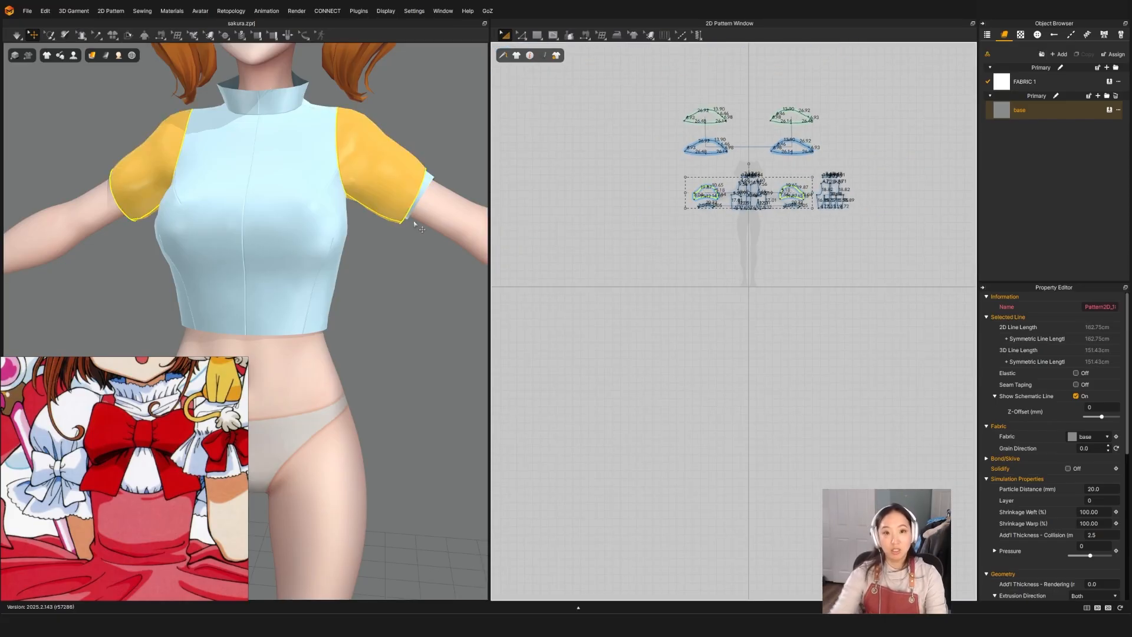
right_click_drag(394, 196, 376, 210)
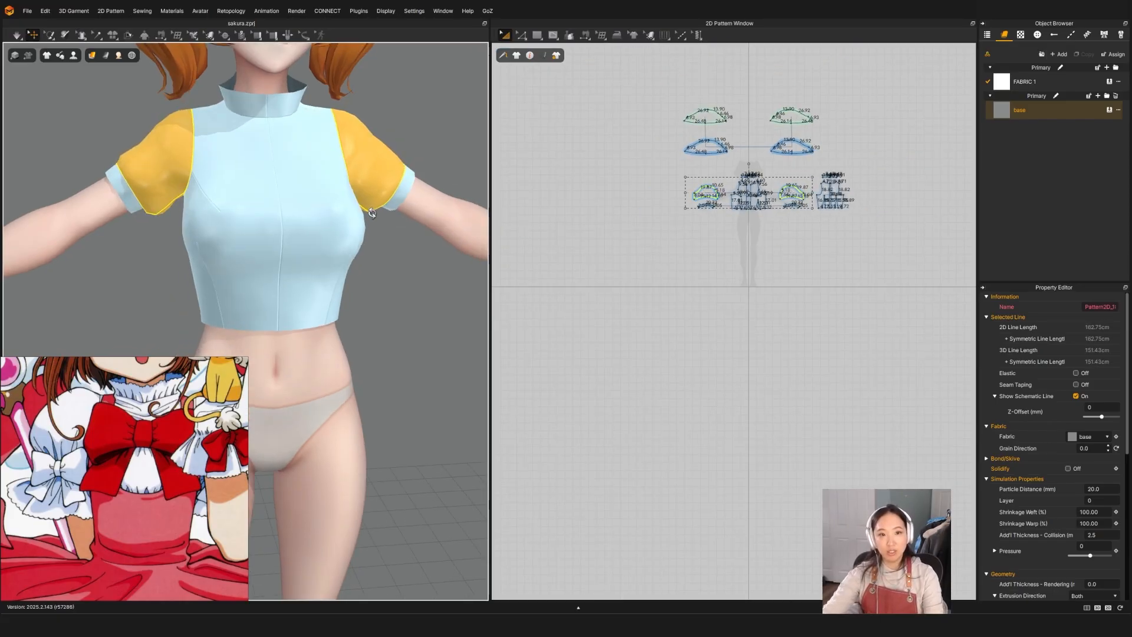
middle_click_drag(376, 211, 348, 300)
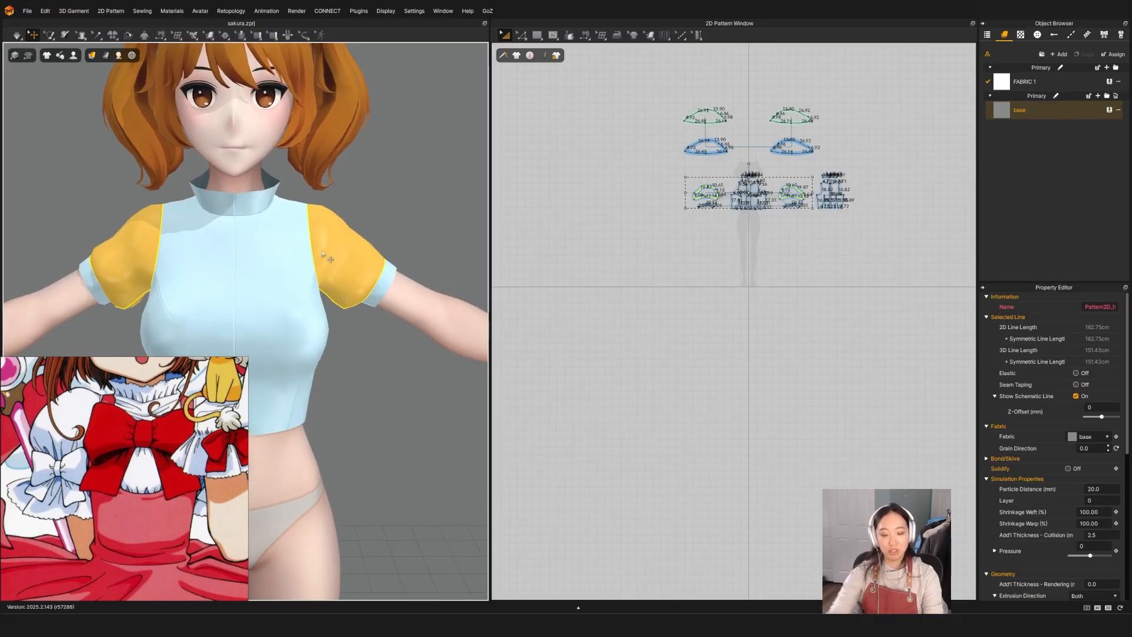
Show the four puff-sleeve pieces again, simulate them over the inner sleeves, freeze them and save the project.
left_click_drag(655, 89, 849, 160)
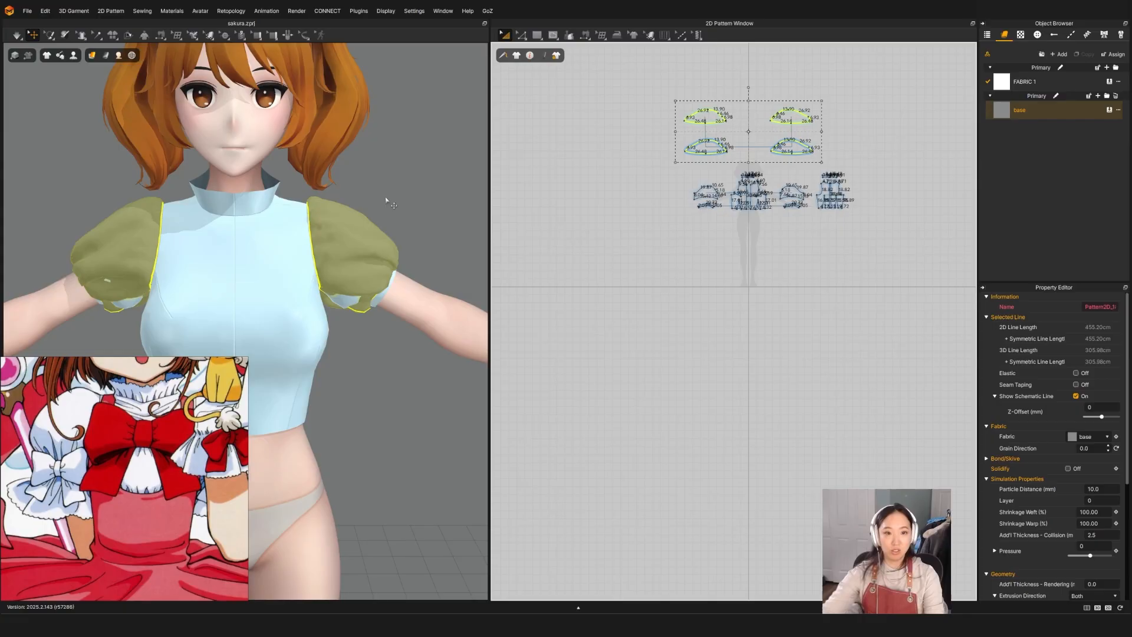
key("space")
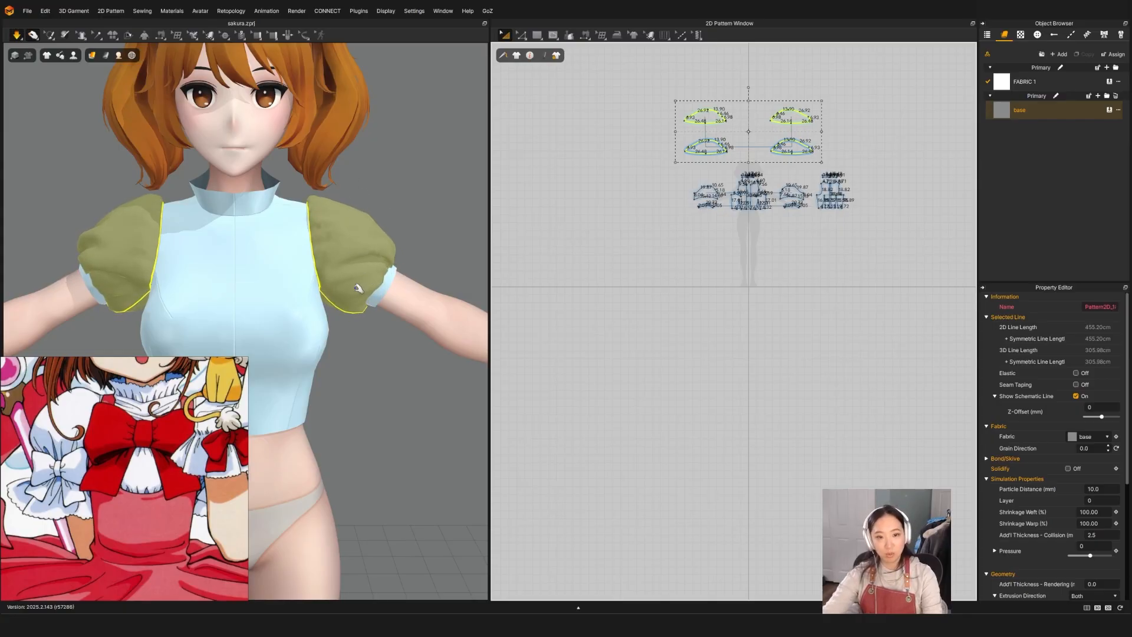
key("space")
right_click_drag(426, 312, 354, 307)
scroll(325, 342, "up", 5)
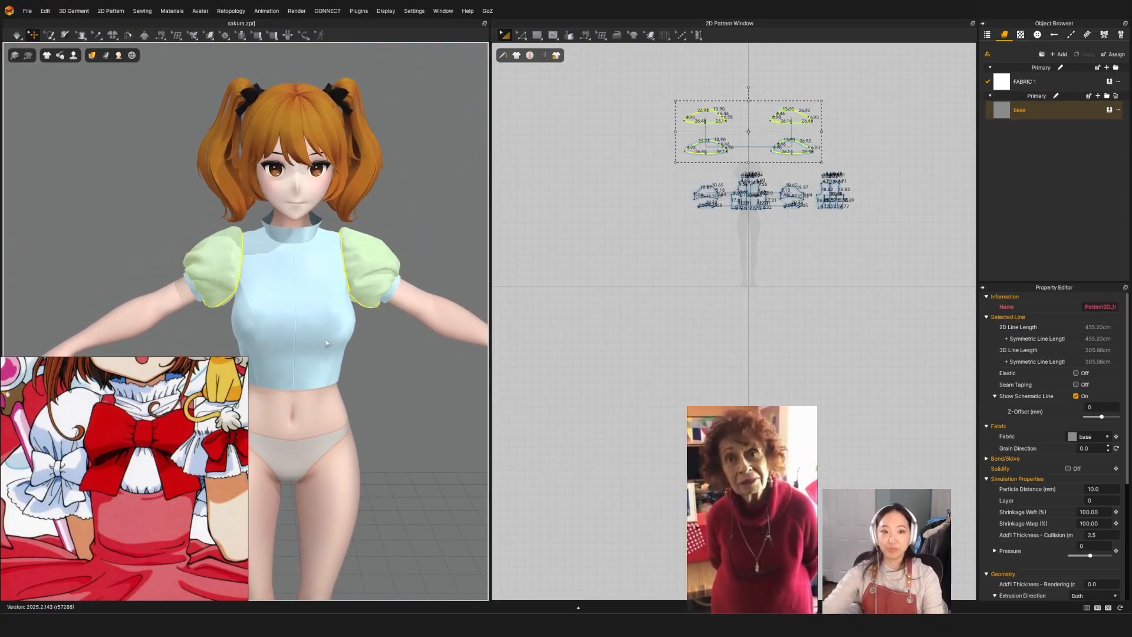
key("ctrl+s")
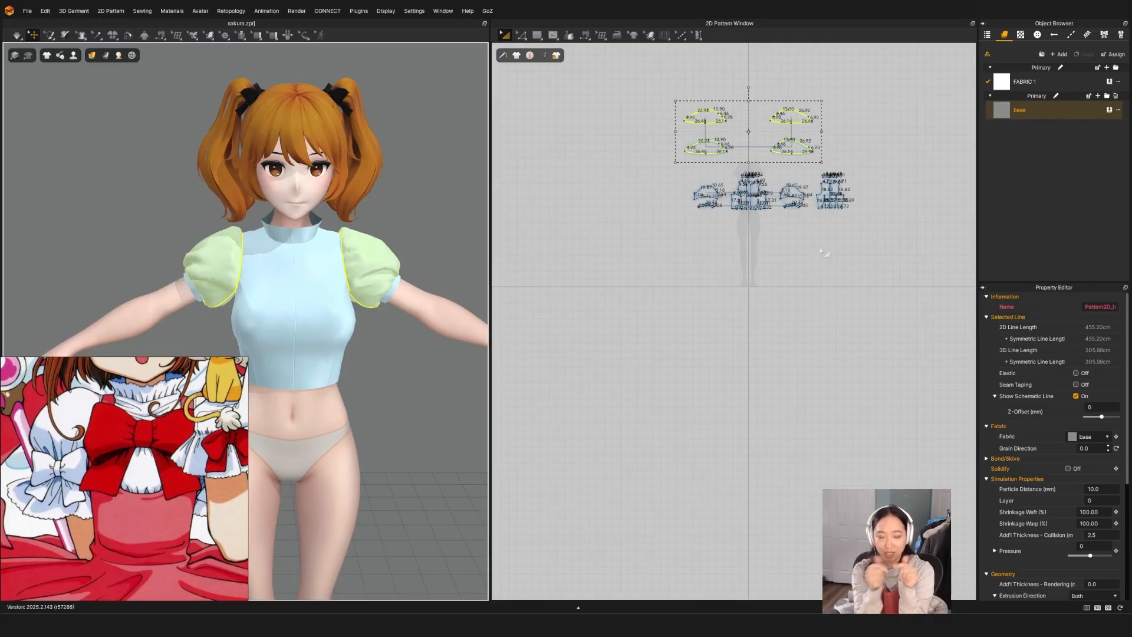
Draw a thin rectangular pattern about 2.8 cm high below the cuff and narrow it to about 18.5 cm wide.
scroll(821, 251, "up", 5)
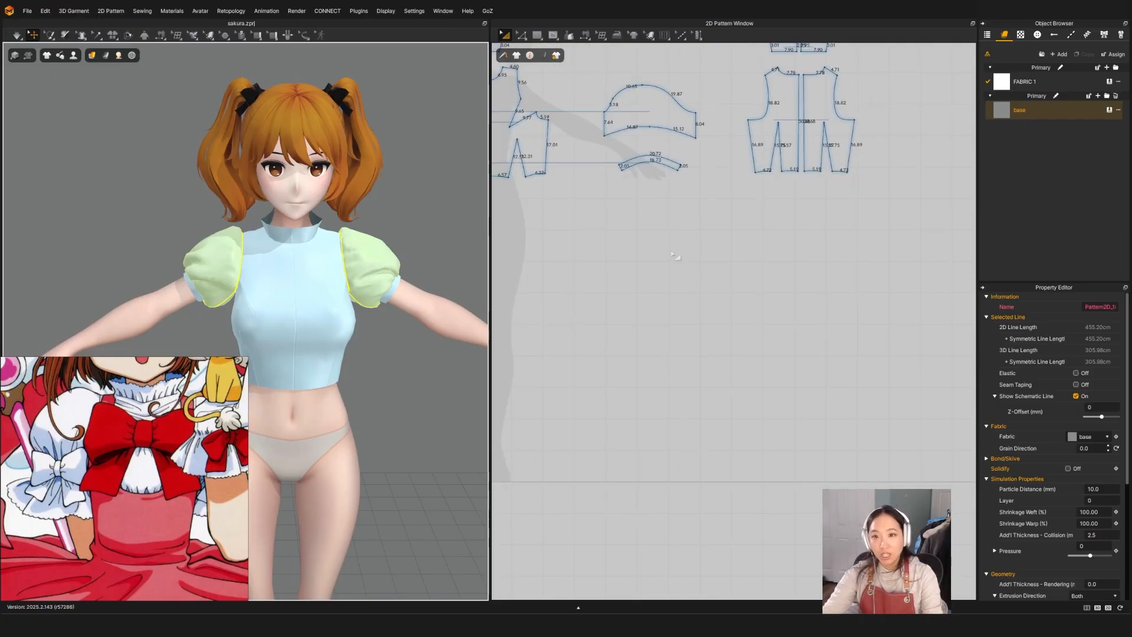
scroll(675, 255, "down", 3)
key("s")
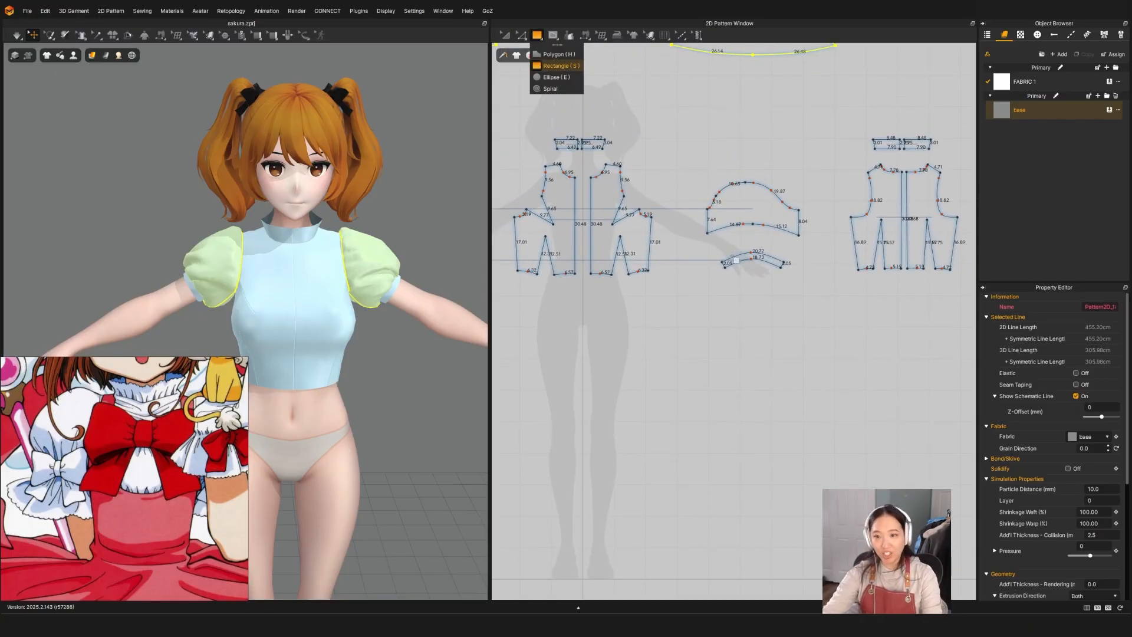
scroll(737, 260, "up", 3)
left_click_drag(689, 289, 815, 310)
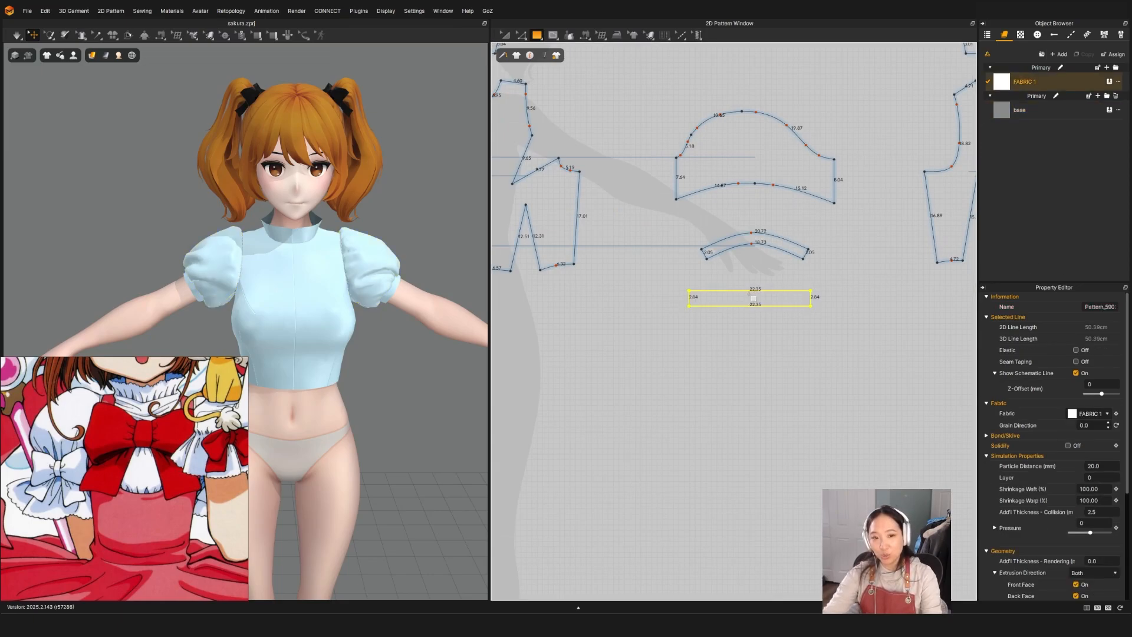
scroll(788, 298, "up", 3)
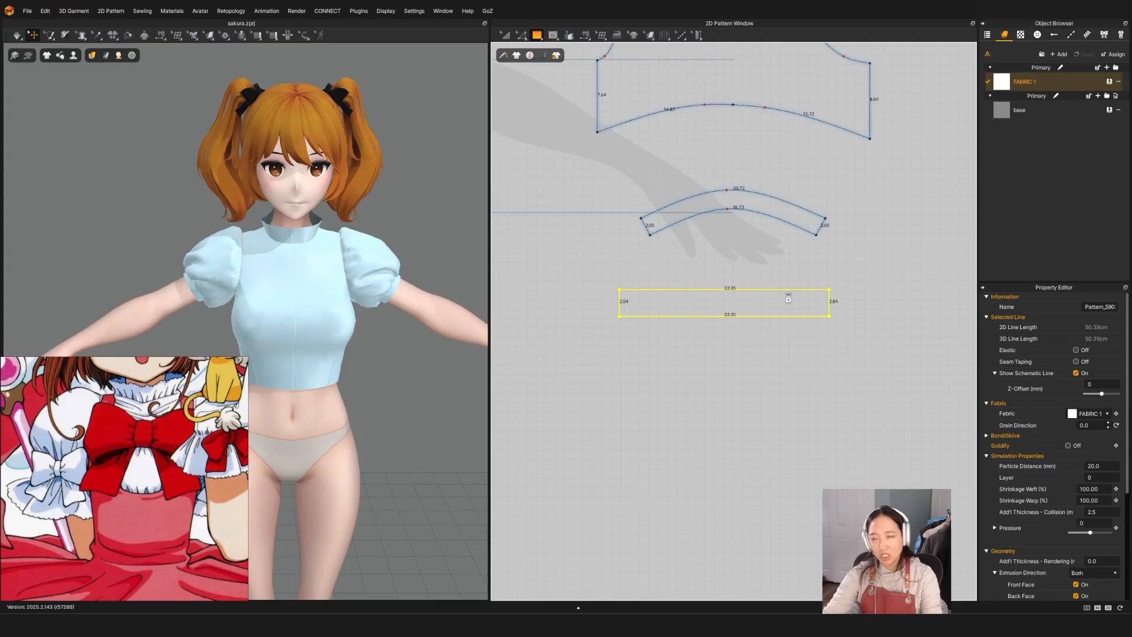
key("a")
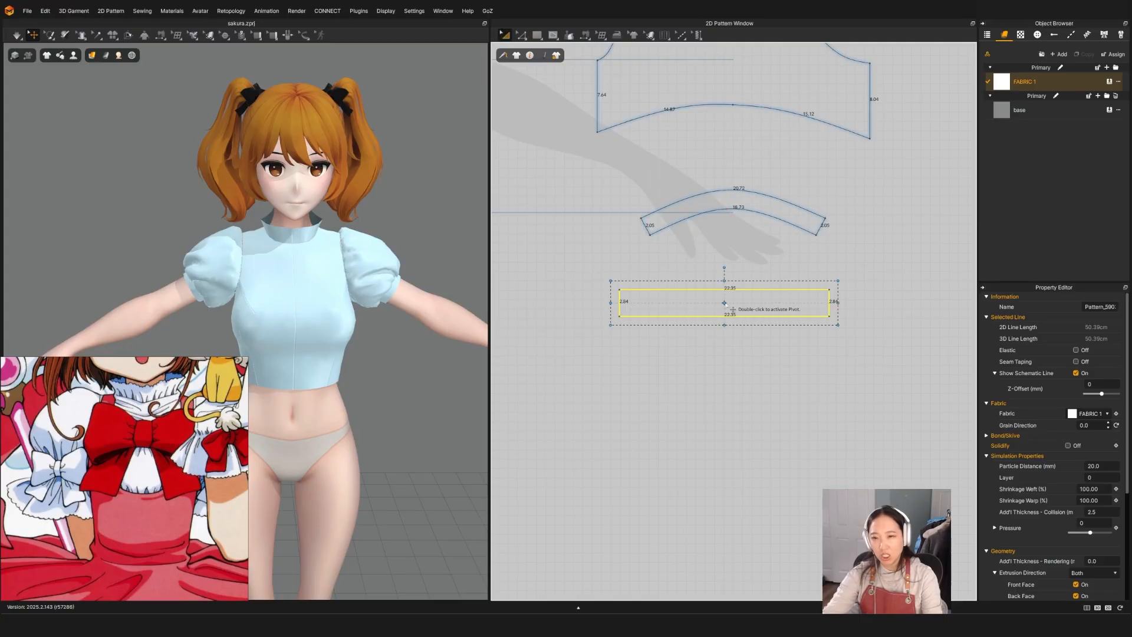
left_click_drag(829, 302, 815, 302)
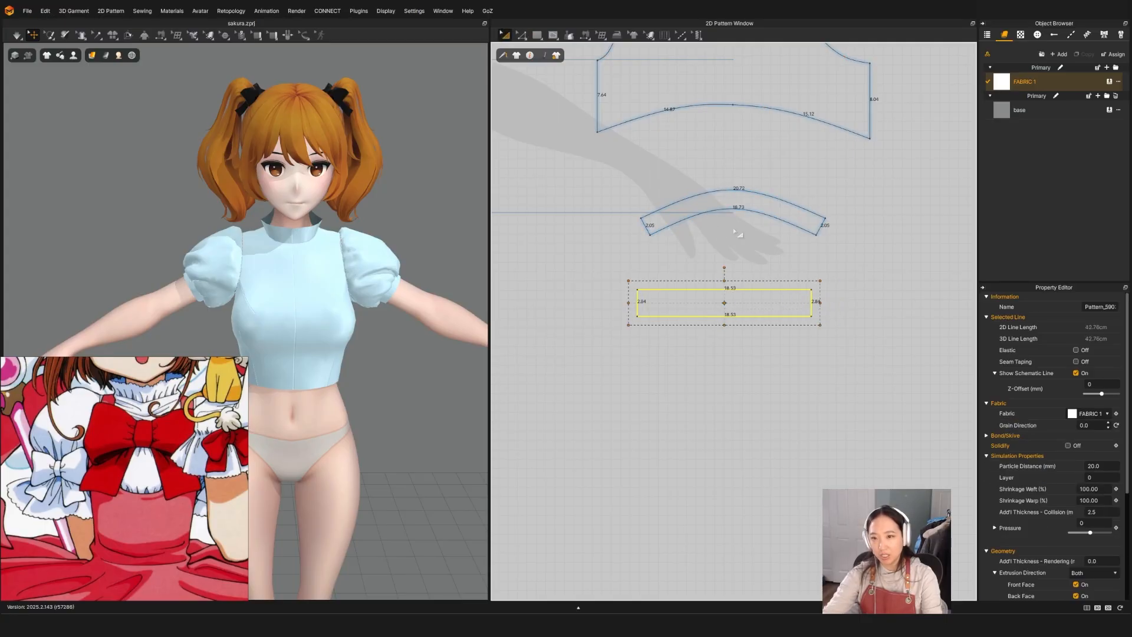
Sew the upper edge of the thin rectangular strip to the lower edge of the curved cuff pattern.
key("n")
left_click(726, 289)
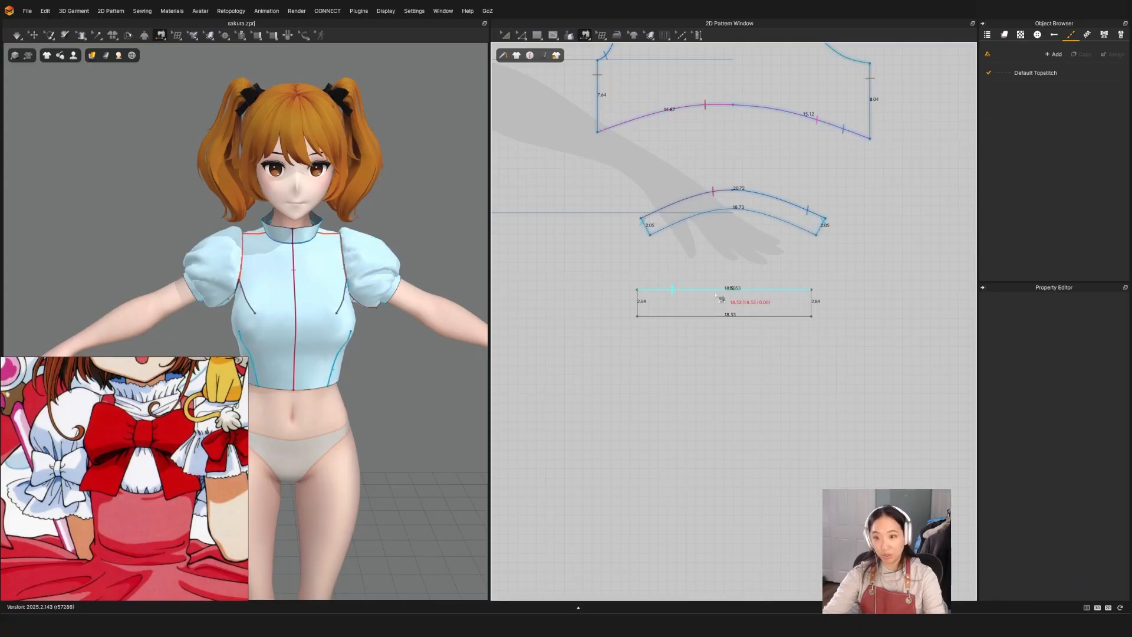
left_click(724, 222)
left_click(718, 218)
Assign the base fabric to the strip and place it around the arm against the cuff's lower edge in 3D.
scroll(358, 338, "down", 6)
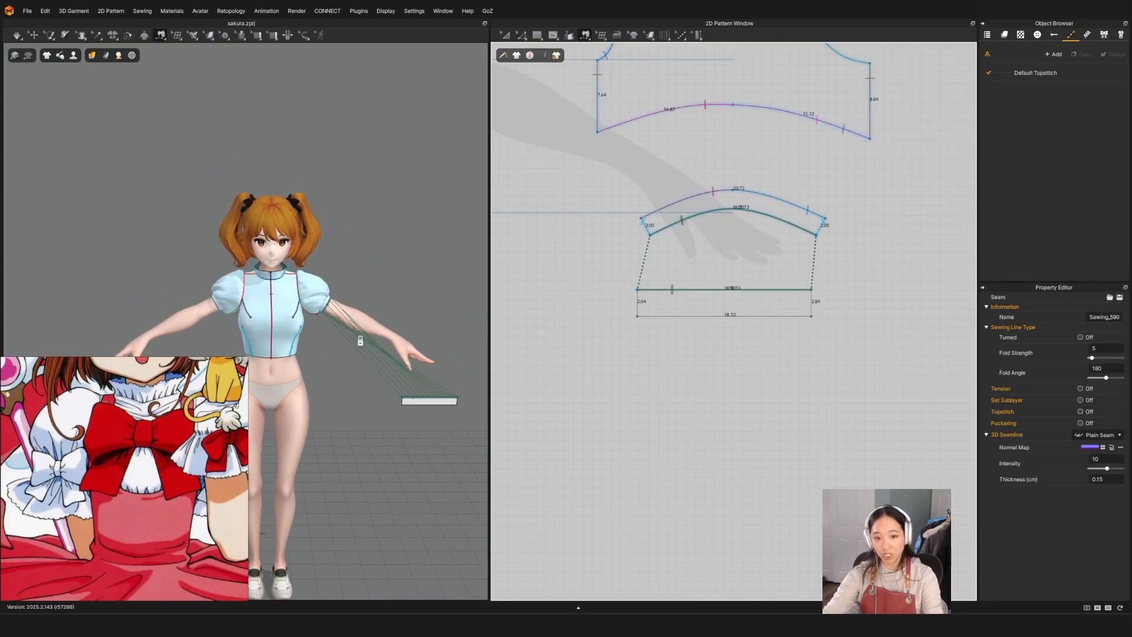
key("q")
scroll(420, 406, "up", 2)
middle_click_drag(436, 420, 363, 344)
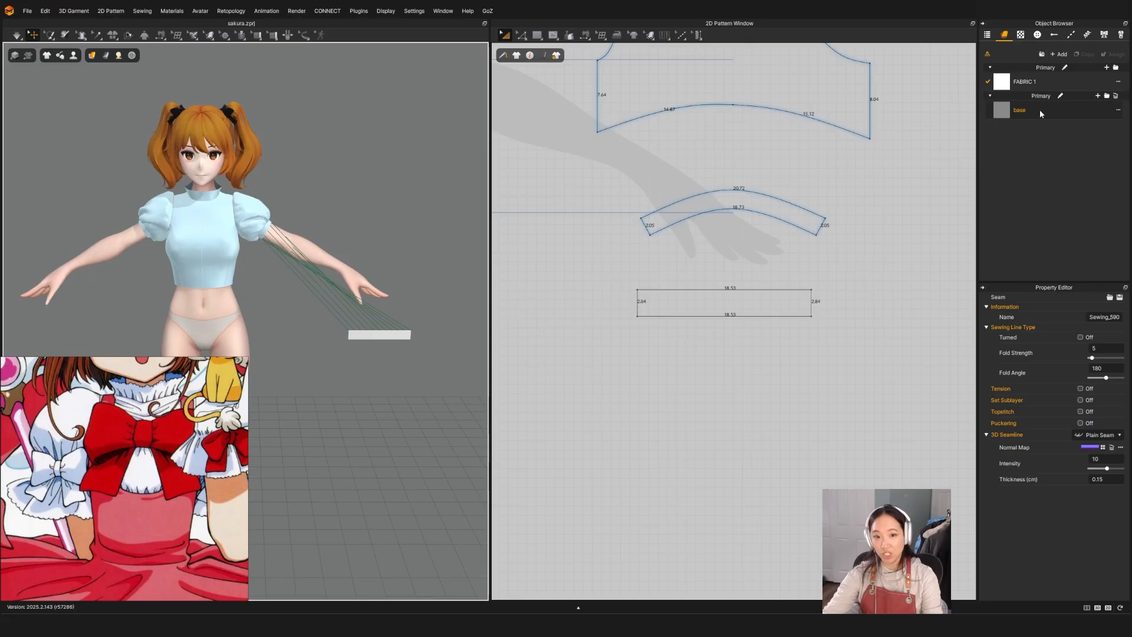
left_click(380, 335)
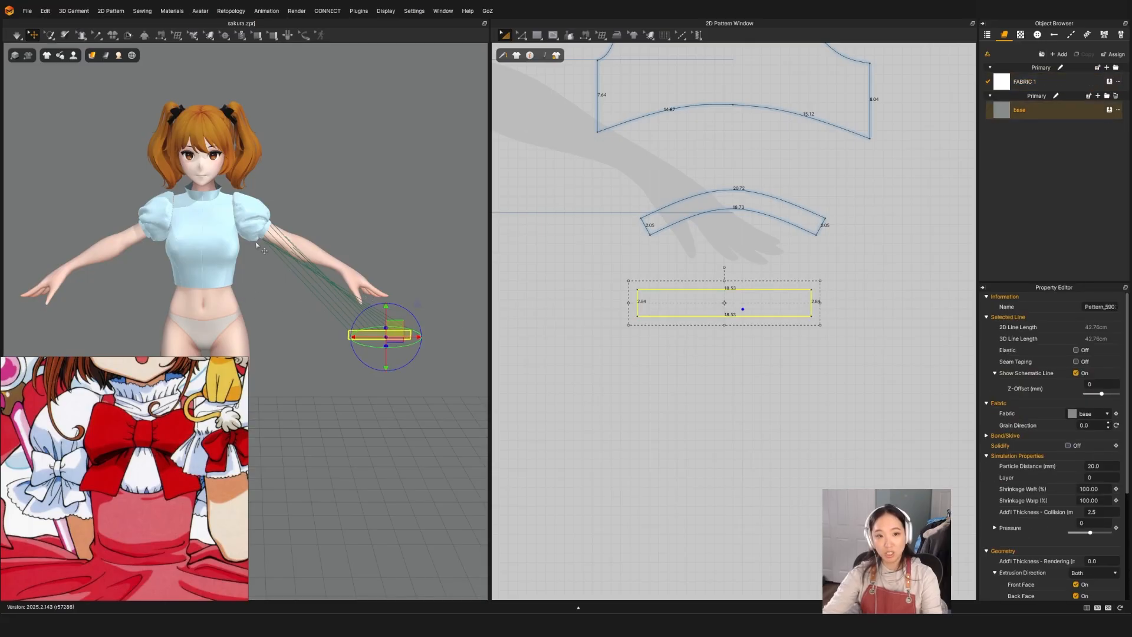
right_click(358, 336)
left_click(395, 351)
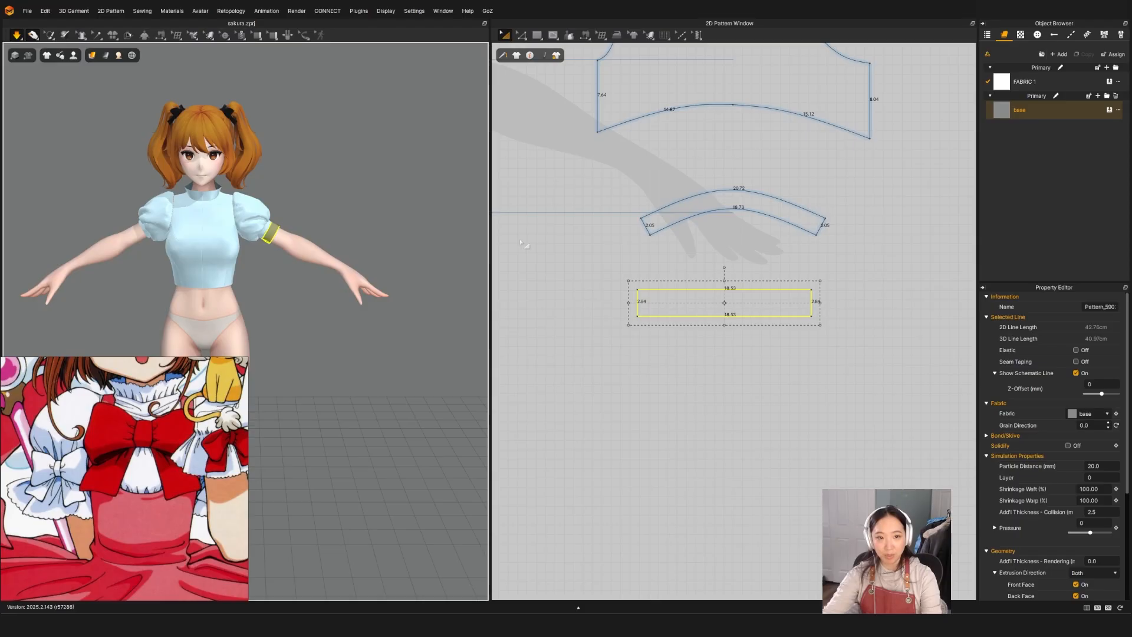
Sew the strip's two short ends together and briefly simulate the closed band on the arm.
scroll(345, 194, "up", 3)
scroll(345, 194, "up", 5)
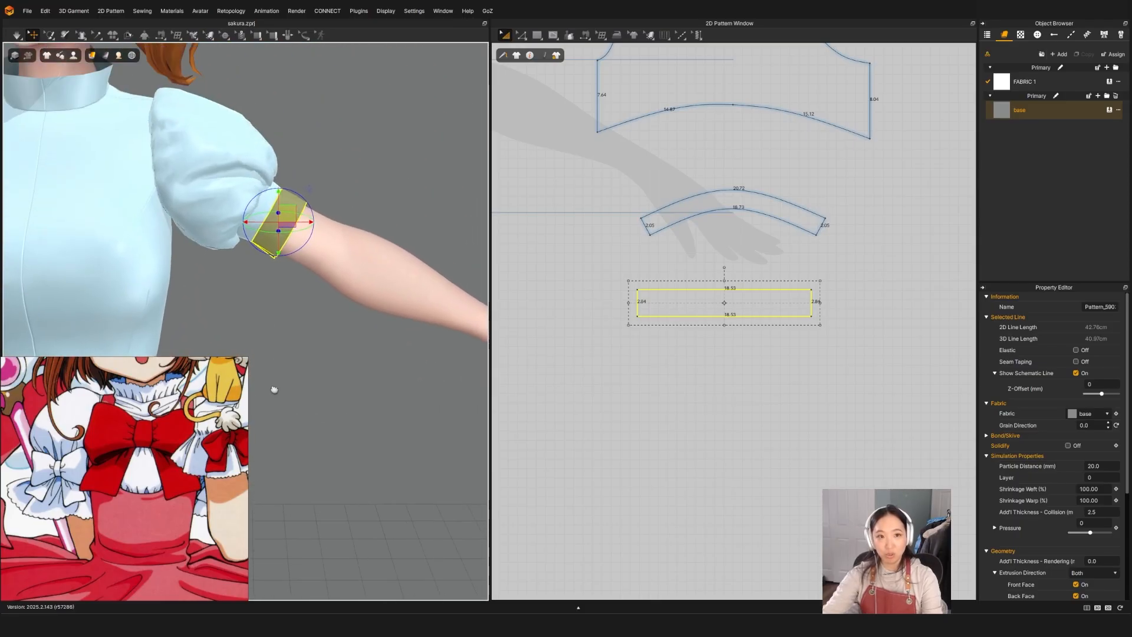
left_click(682, 350)
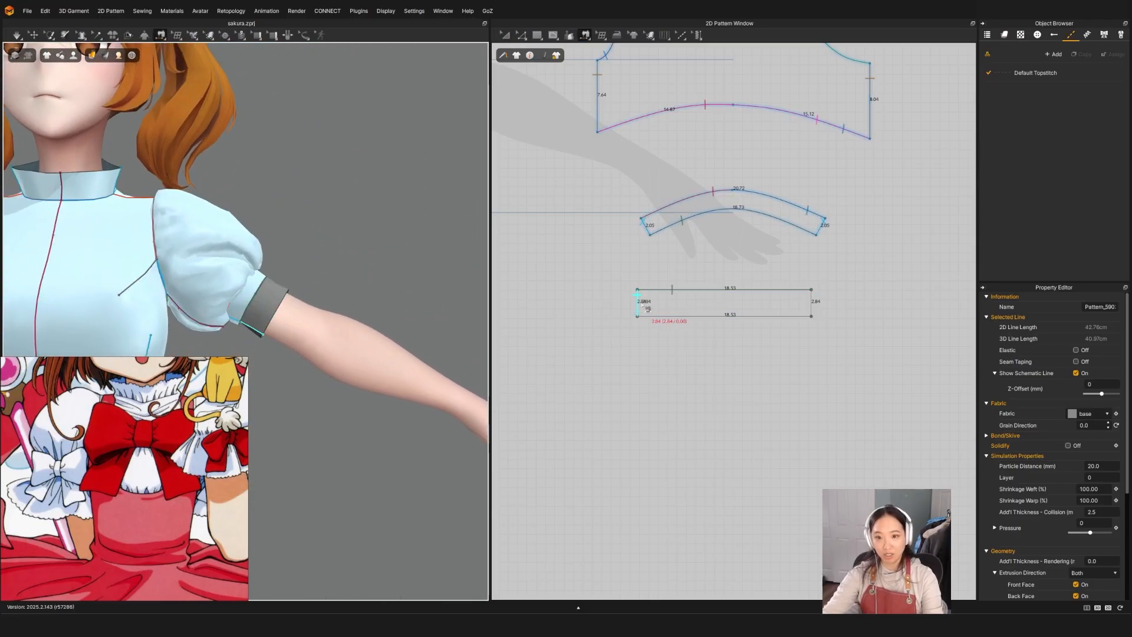
key("n")
left_click(810, 299)
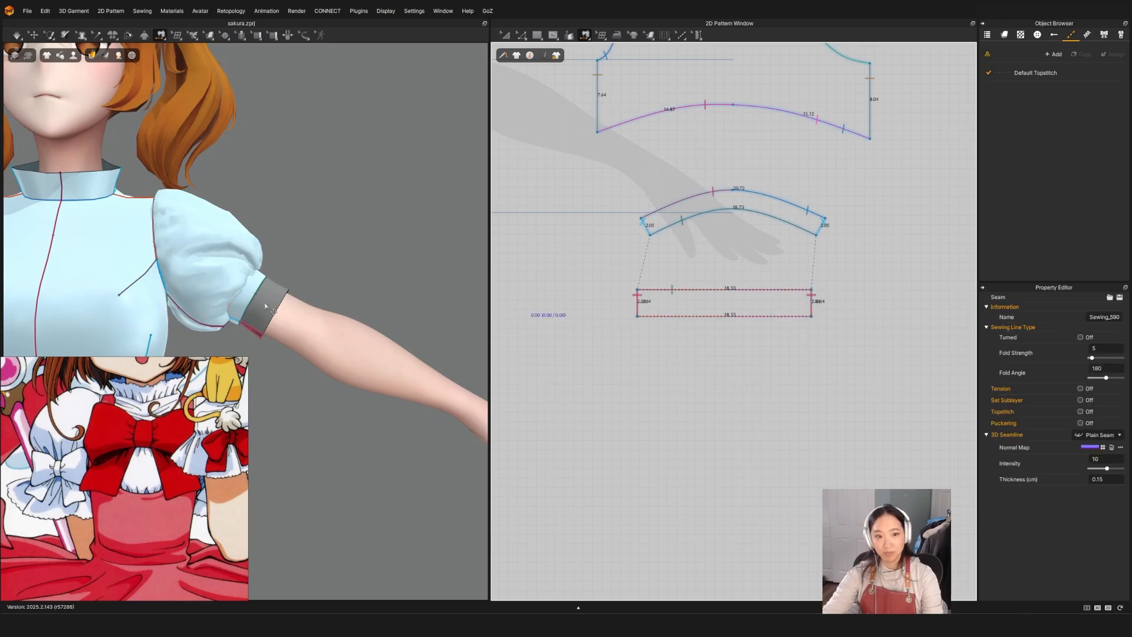
key("space")
key("space")
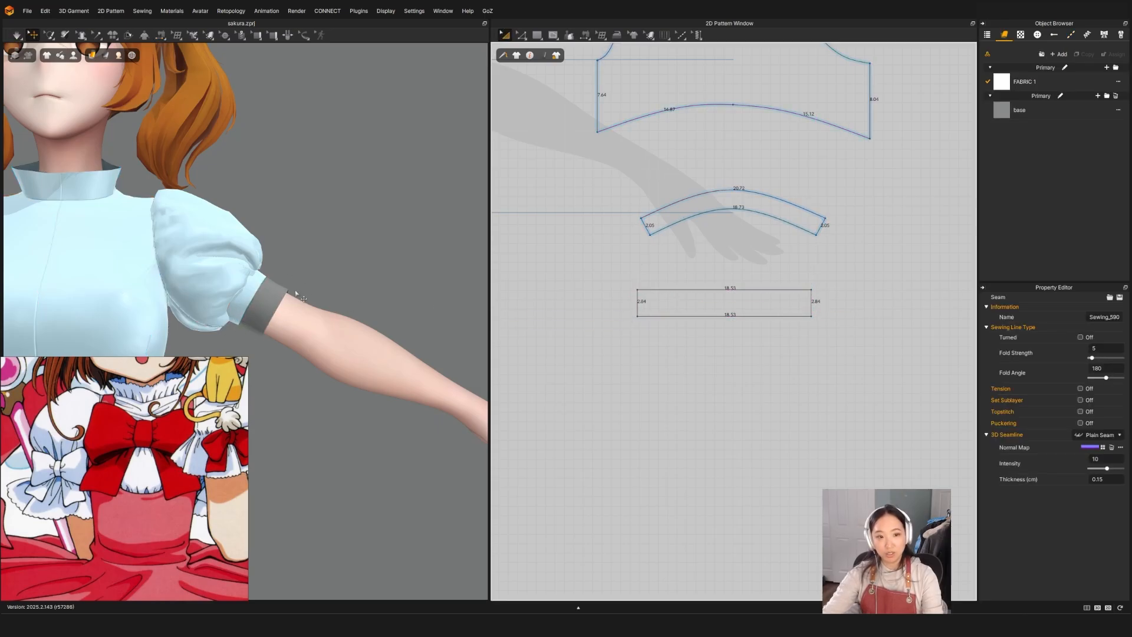
right_click_drag(295, 293, 280, 323)
middle_click_drag(332, 265, 324, 353)
mouse_move(325, 352)
right_mouse_down()
mouse_move(324, 309)
mouse_move(319, 346)
right_mouse_up()
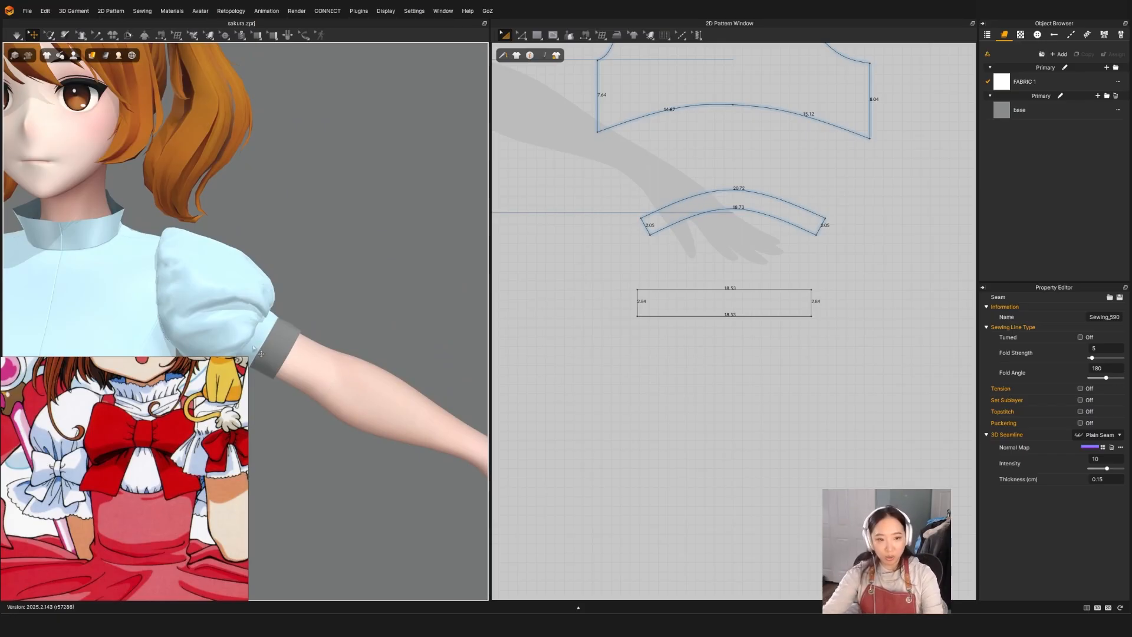
middle_click_drag(291, 333, 316, 240)
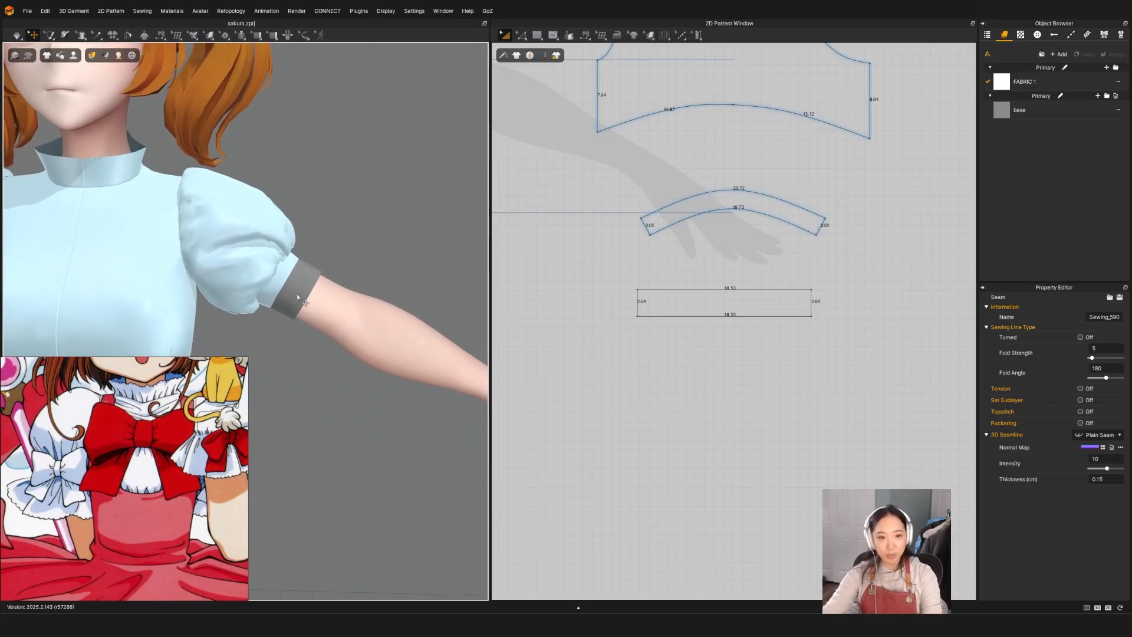
left_click(298, 297)
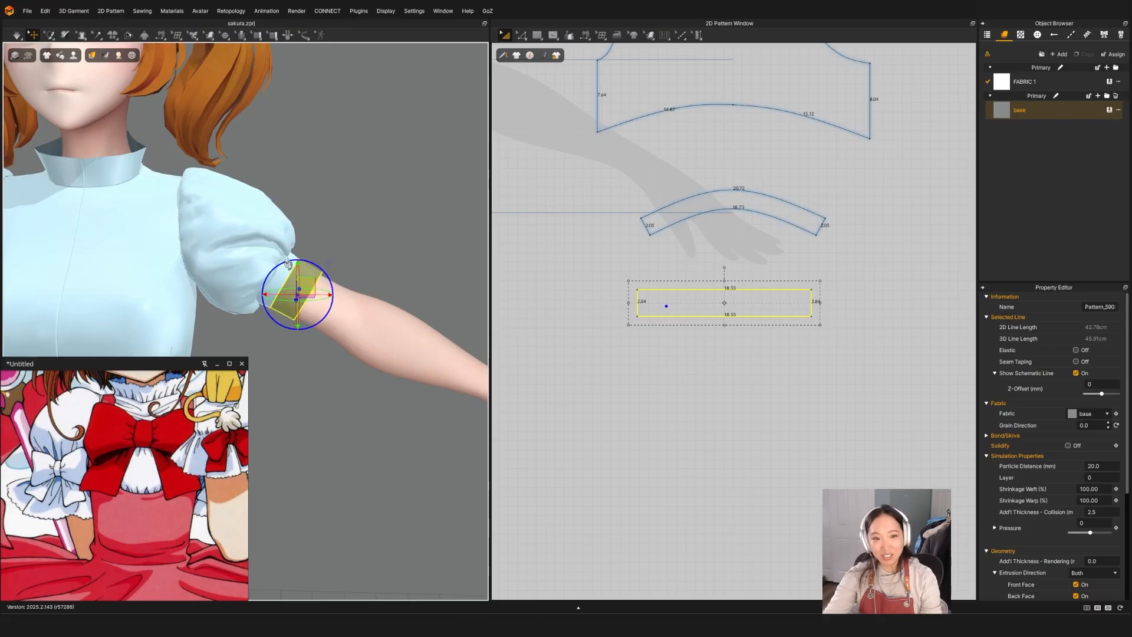
left_click(333, 226)
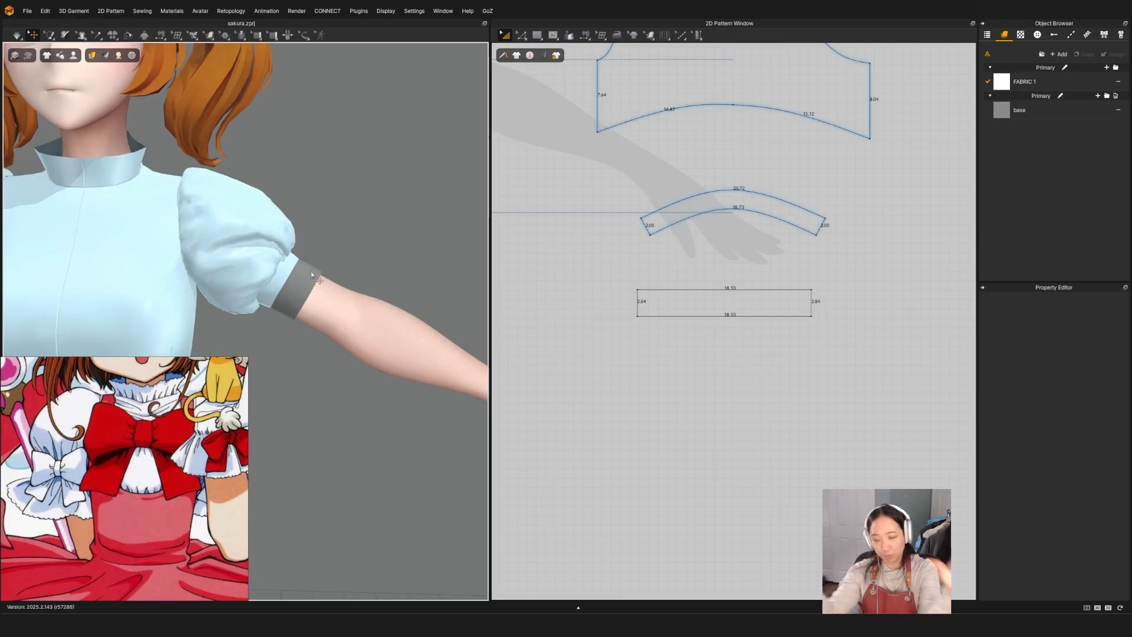
Widen the strip pattern in stages to about 36.5 cm, simulating it against the cuff after each stage.
left_click(818, 316)
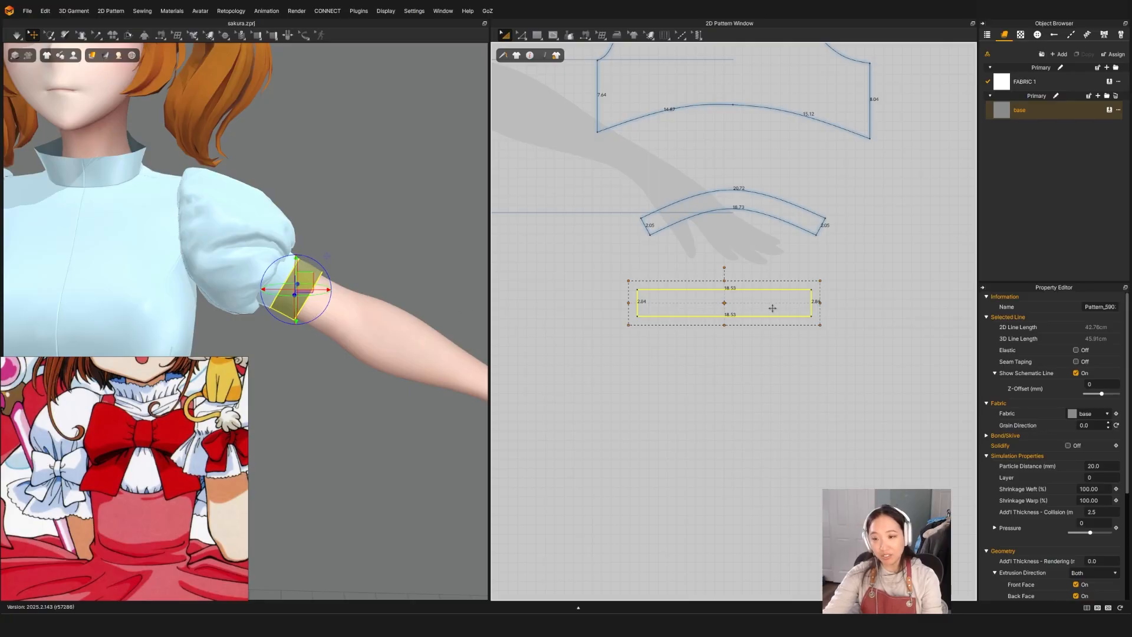
left_click_drag(821, 302, 835, 303)
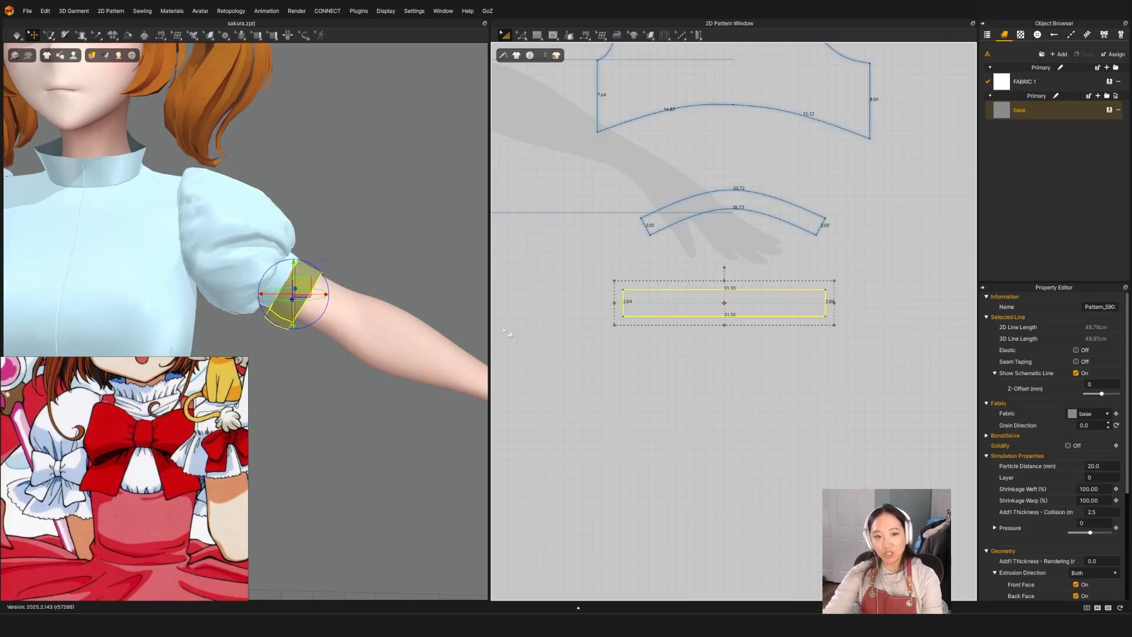
key("space")
key("space")
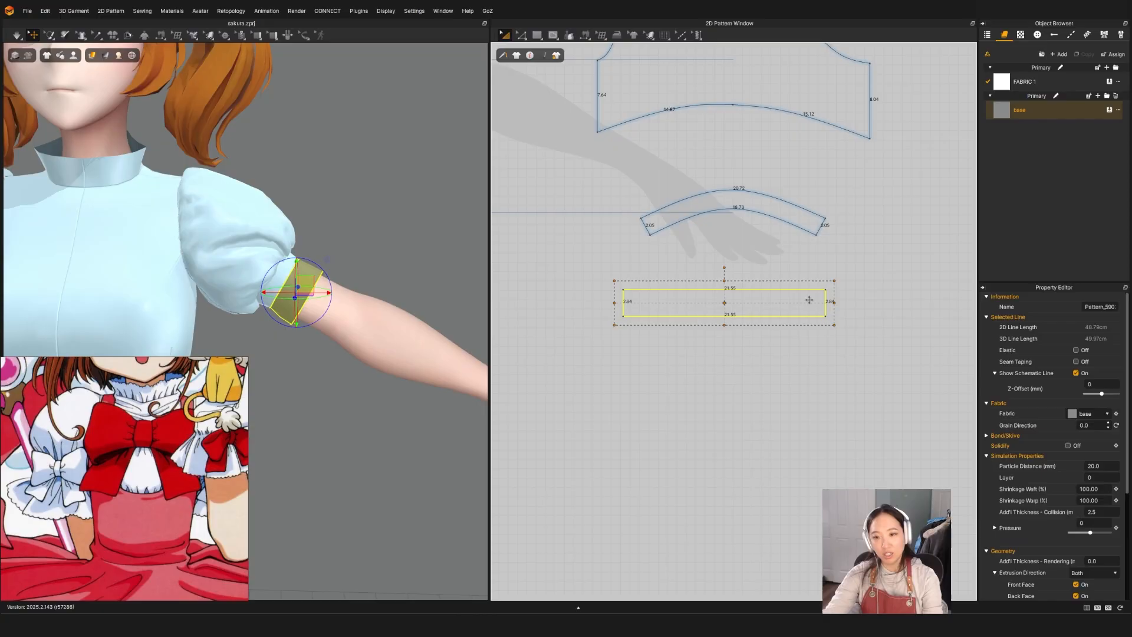
left_click_drag(833, 303, 844, 303)
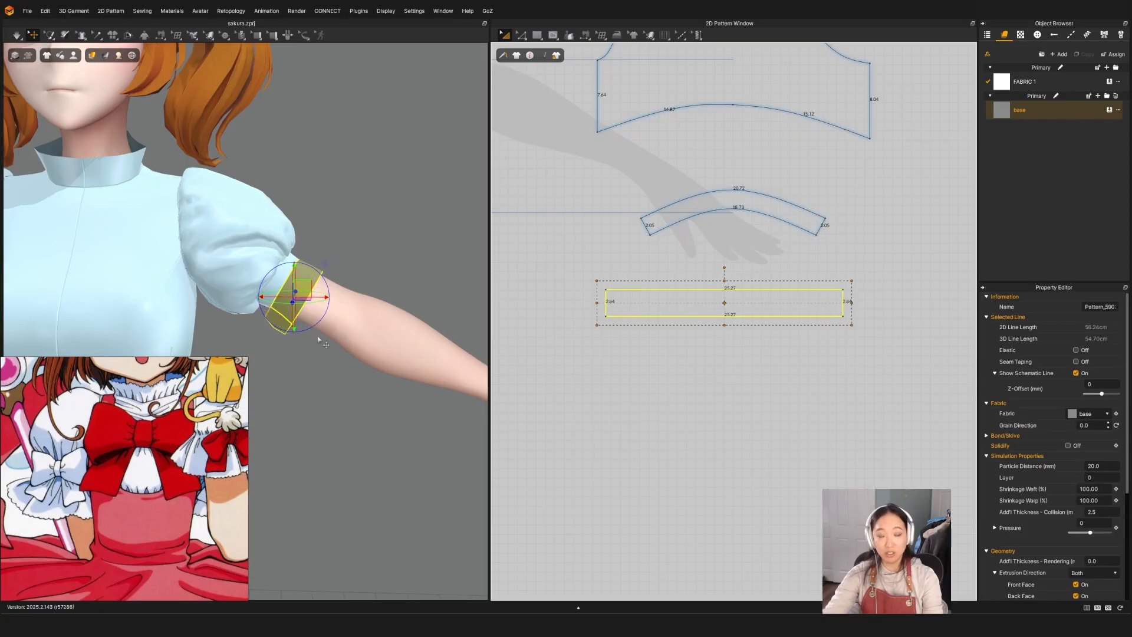
key("space")
key("space")
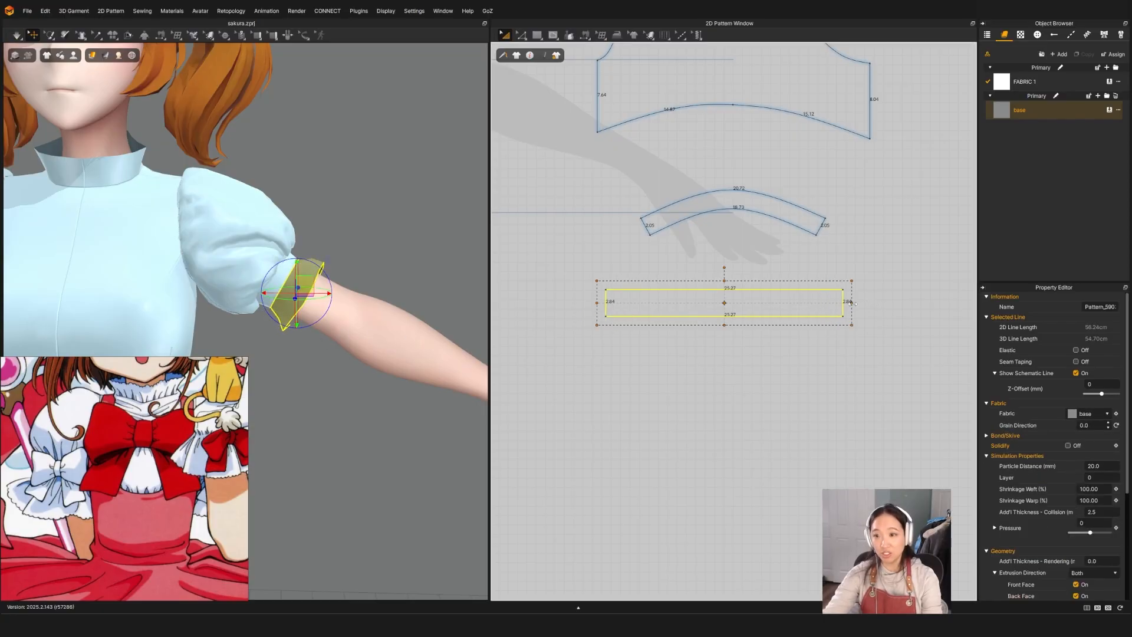
left_click_drag(852, 303, 887, 303)
key("space")
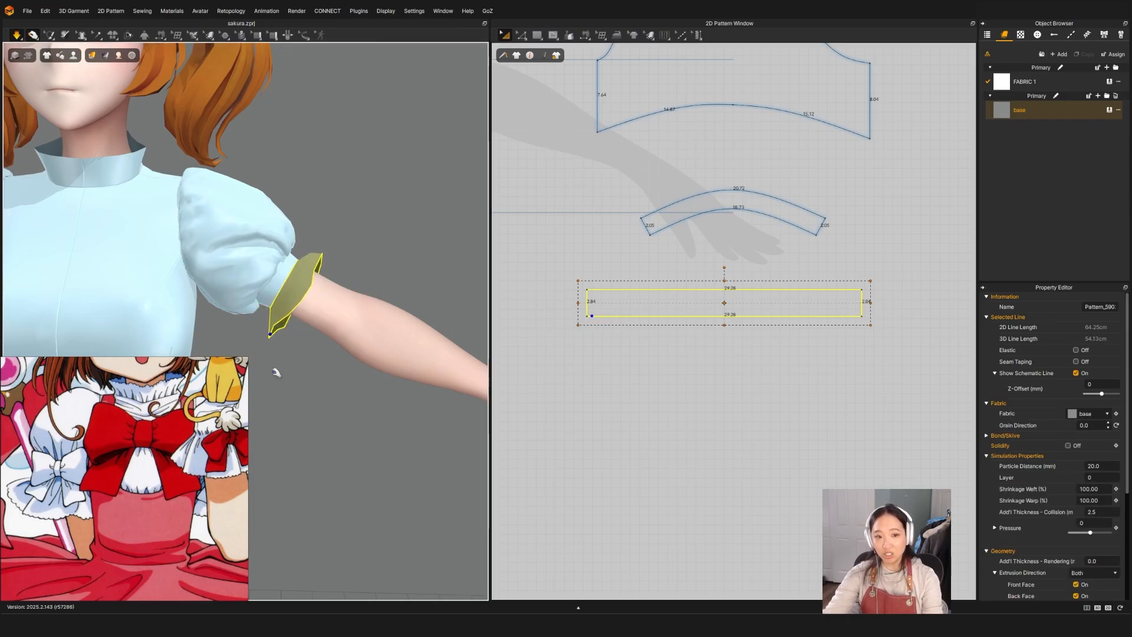
key("space")
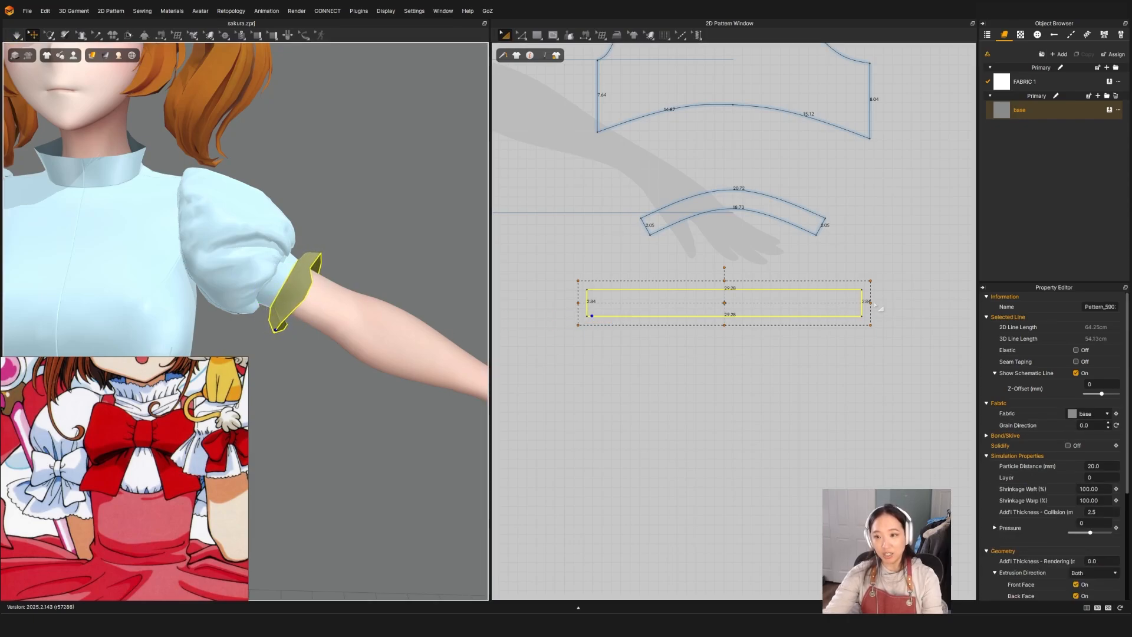
left_click_drag(877, 306, 892, 306)
key("space")
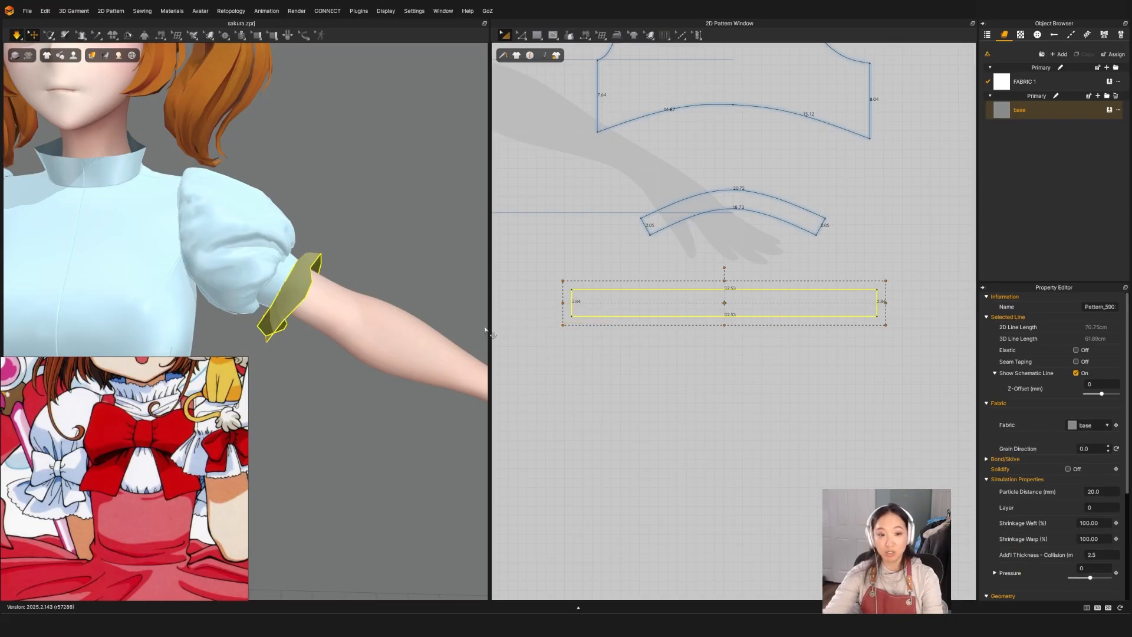
key("space")
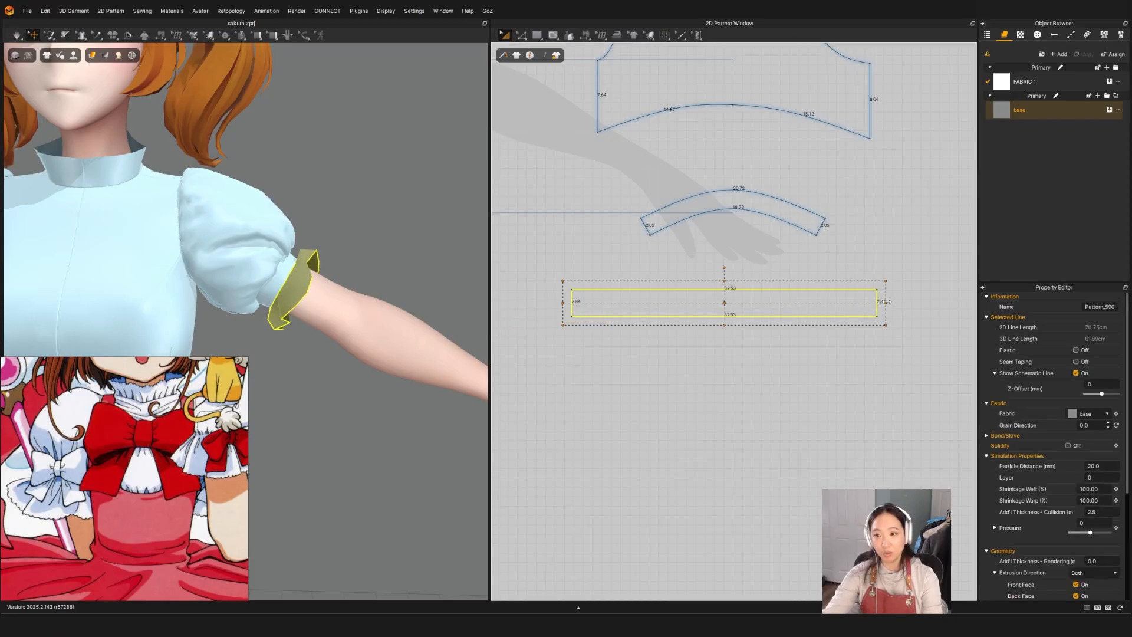
left_click_drag(889, 302, 906, 303)
key("space")
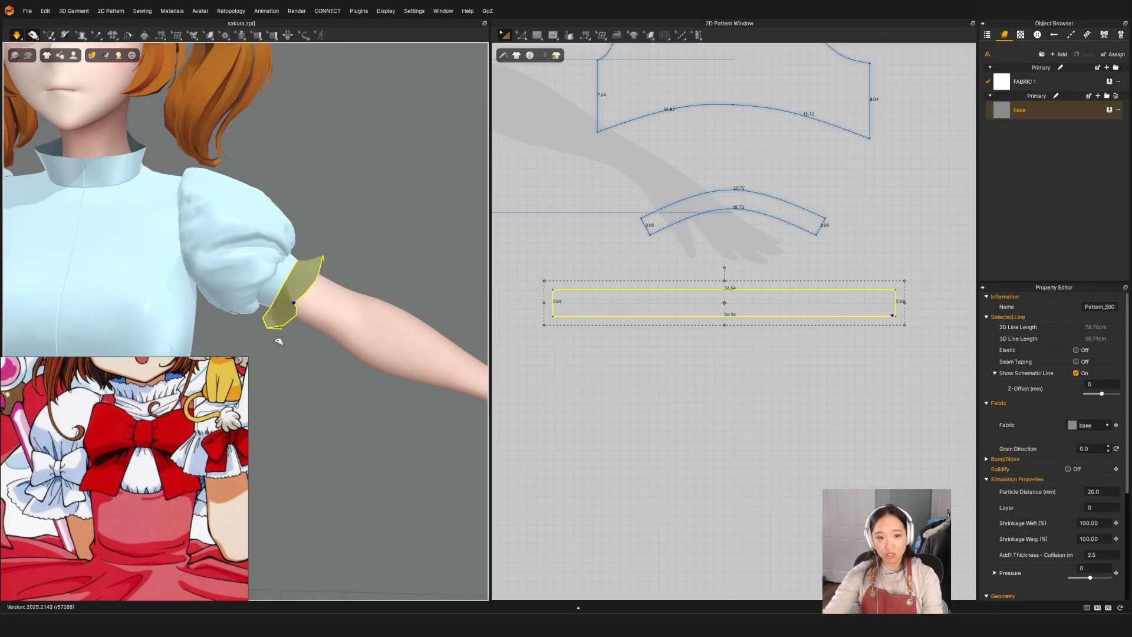
key("space")
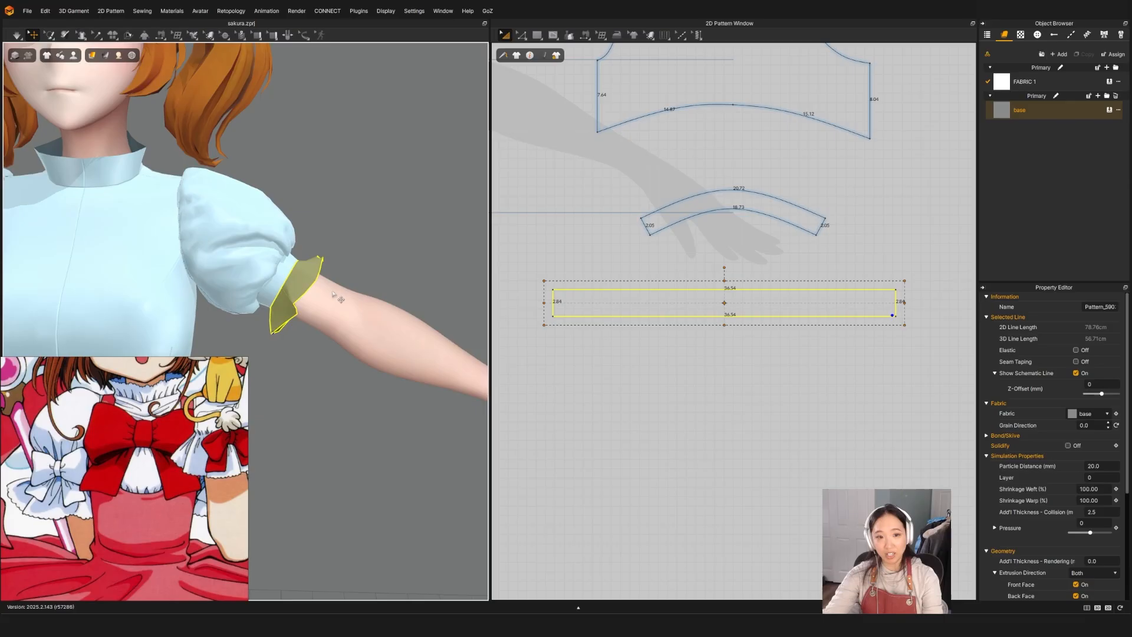
Set the strip's particle distance to 10 mm and simulate it while pulling on its upper part.
left_click(1101, 466)
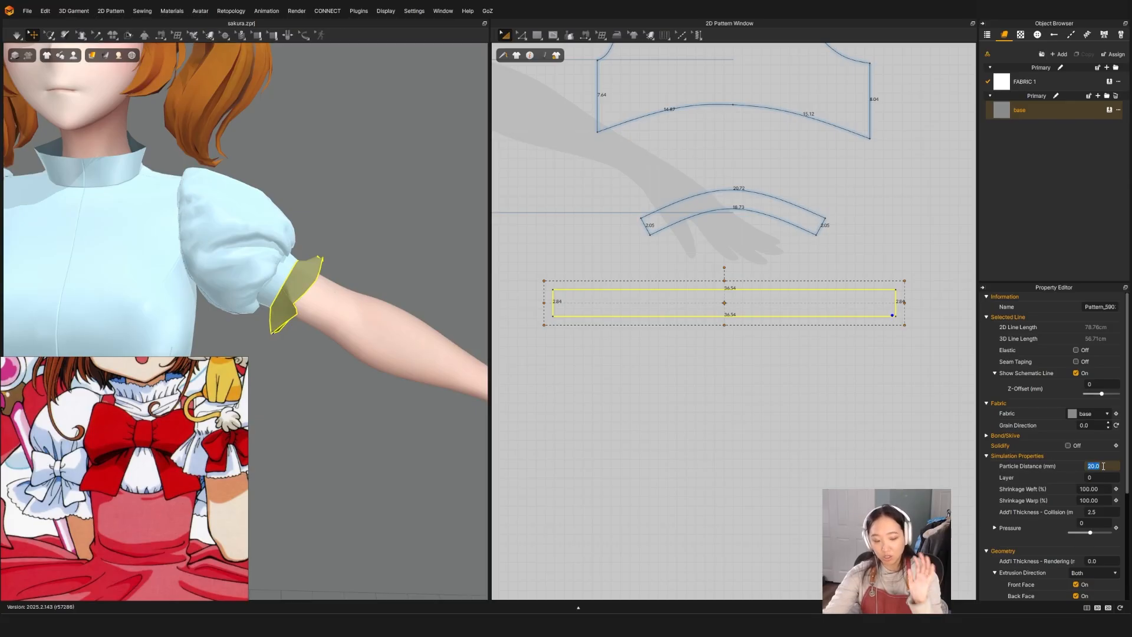
type("1")
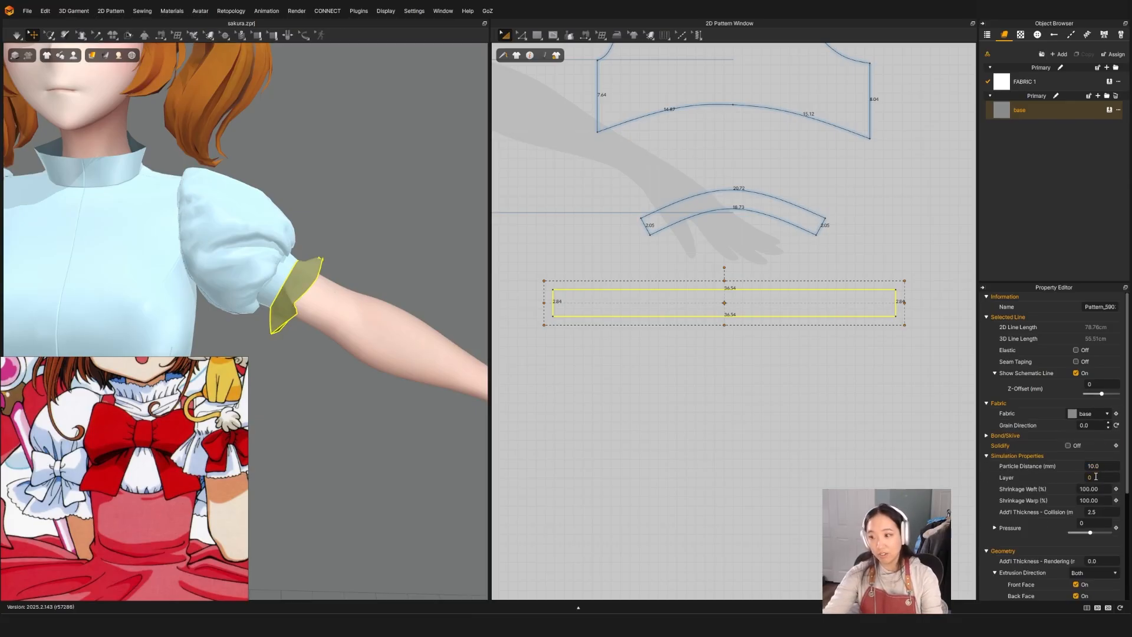
key("space")
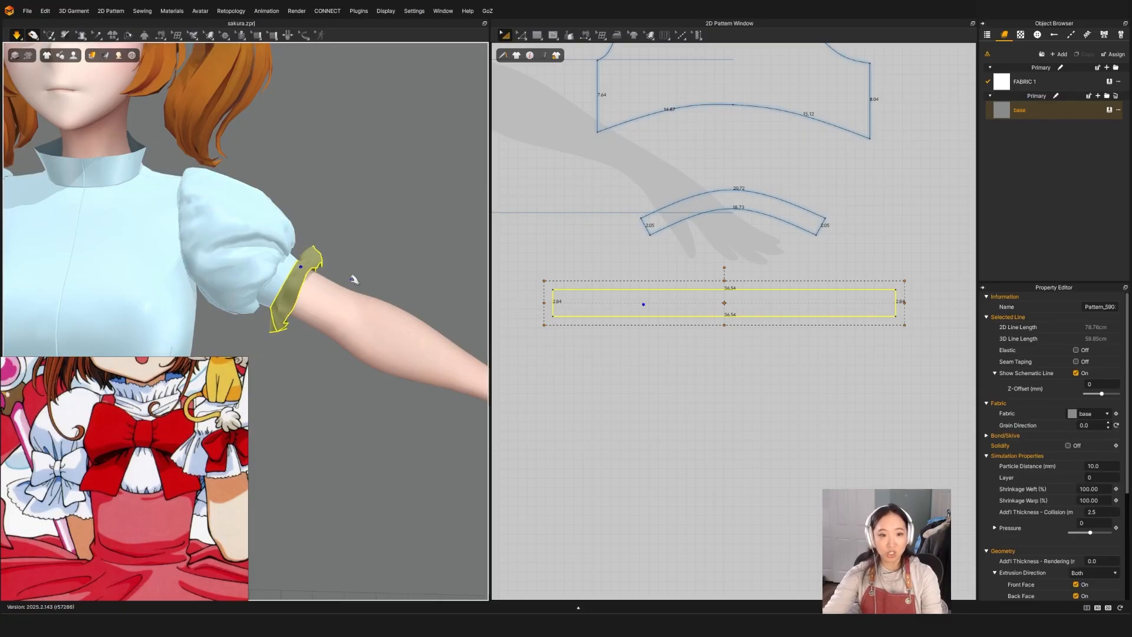
left_click_drag(302, 266, 311, 257)
key("space")
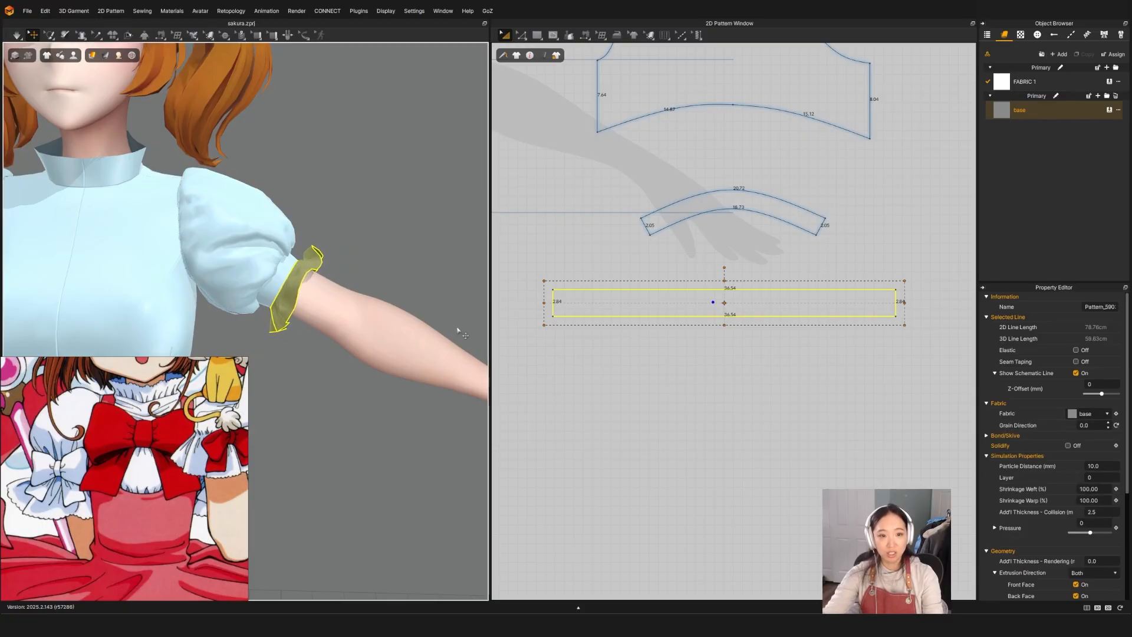
Examine the cuff from behind with the ruffle strip hidden in 3D, and show the strip again.
right_click_drag(457, 331, 290, 339)
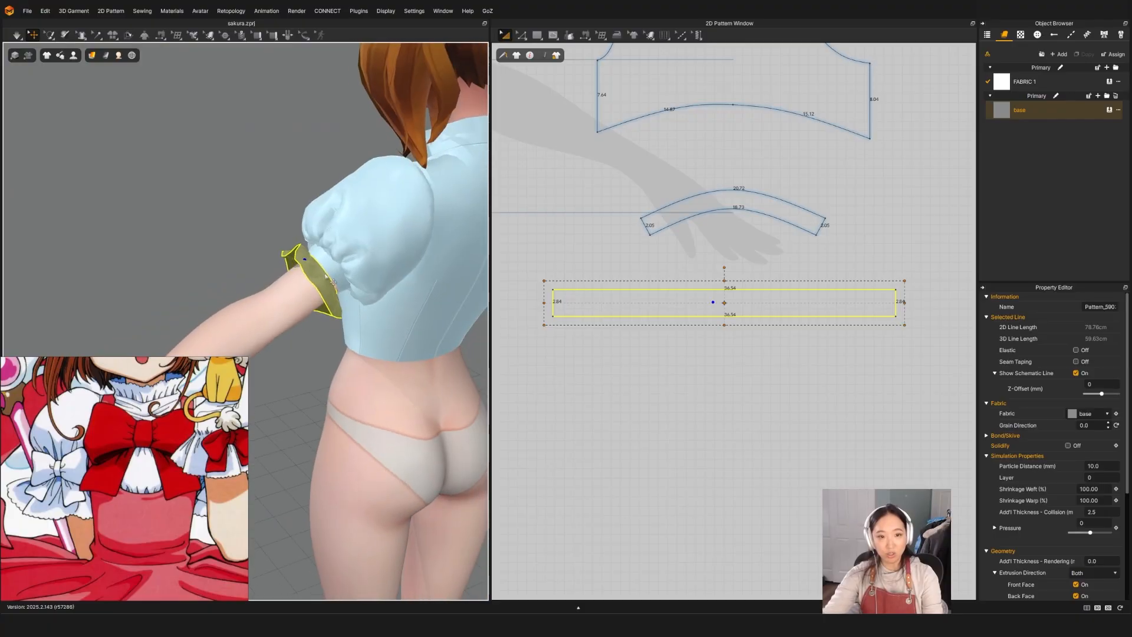
right_click(319, 276)
left_click(360, 68)
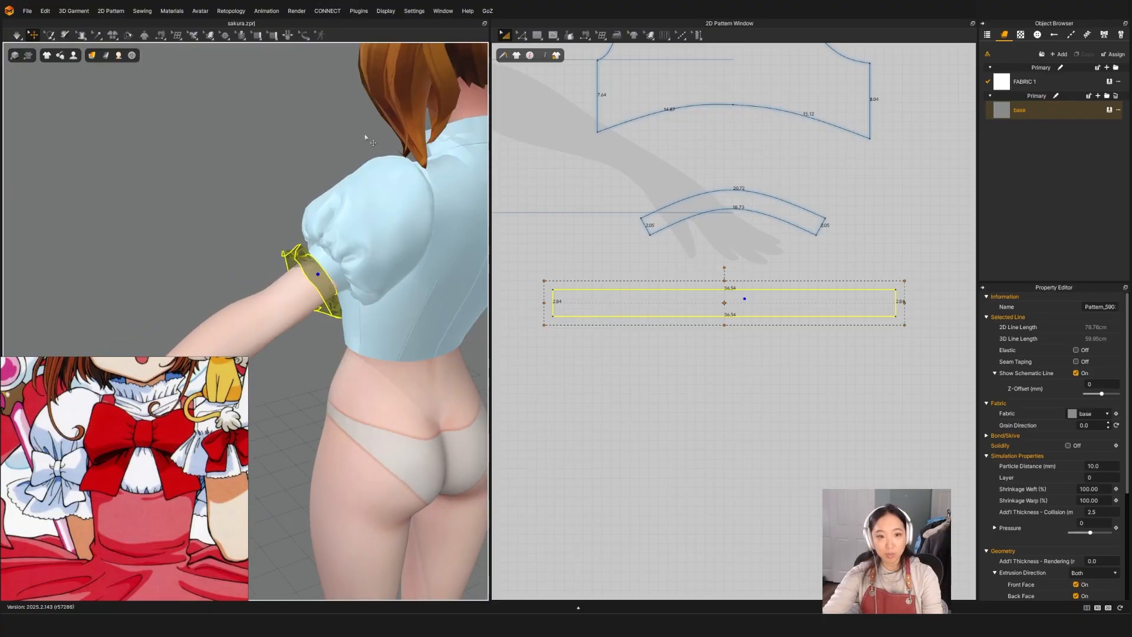
left_click(340, 283)
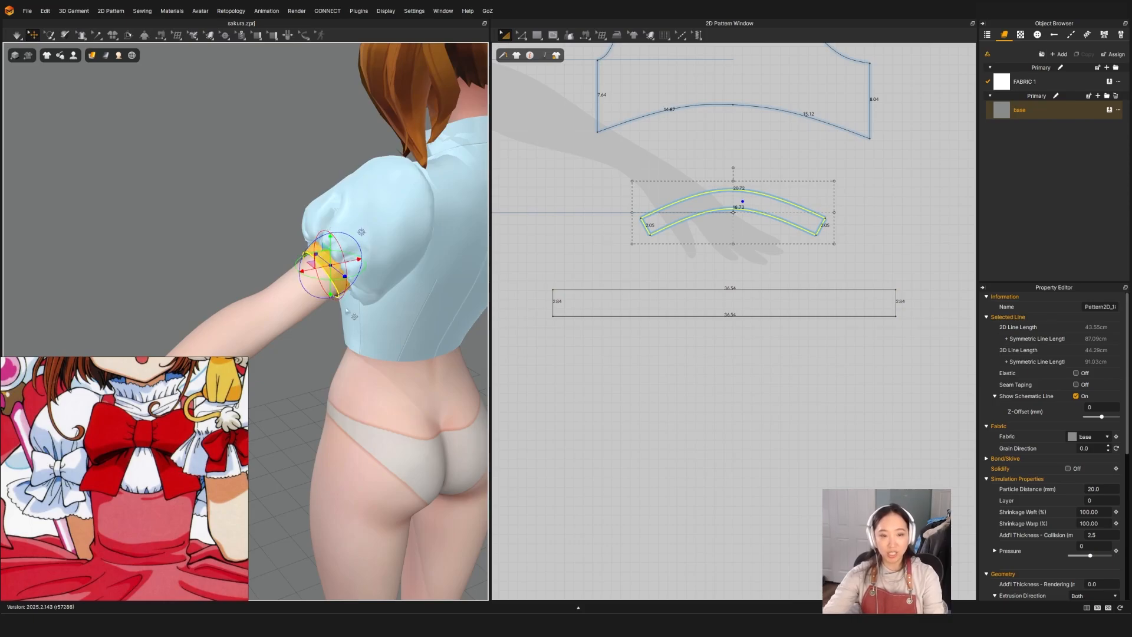
right_click_drag(301, 252, 343, 273)
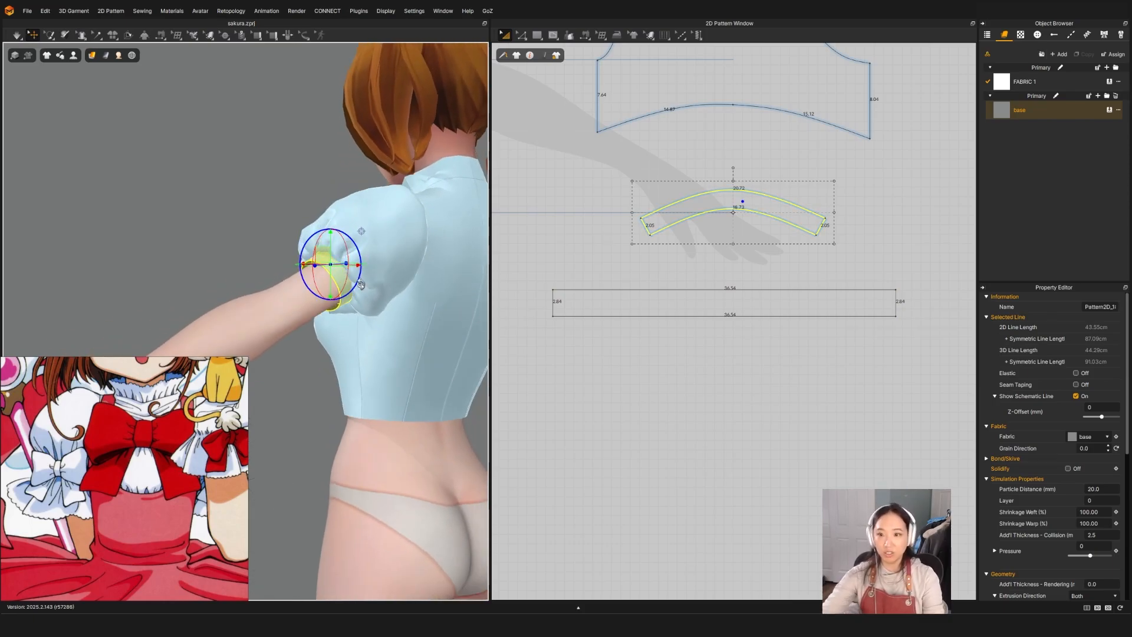
left_click(532, 319)
left_click(604, 298)
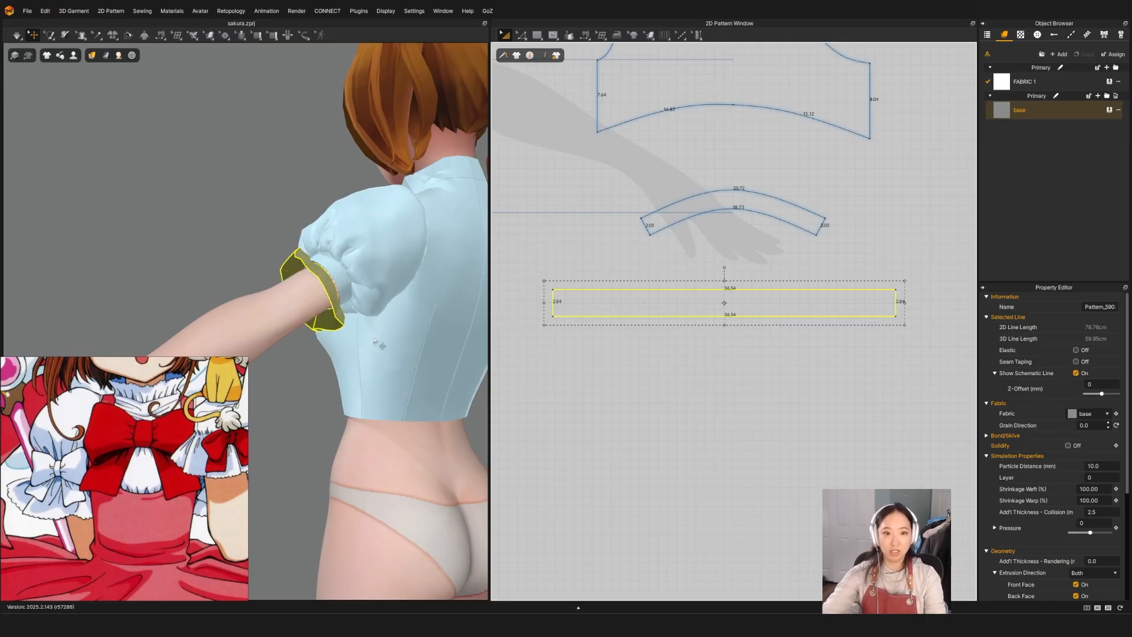
Simulate the ruffle strip while pulling its outer edge away from the arm to spread the folds.
key("space")
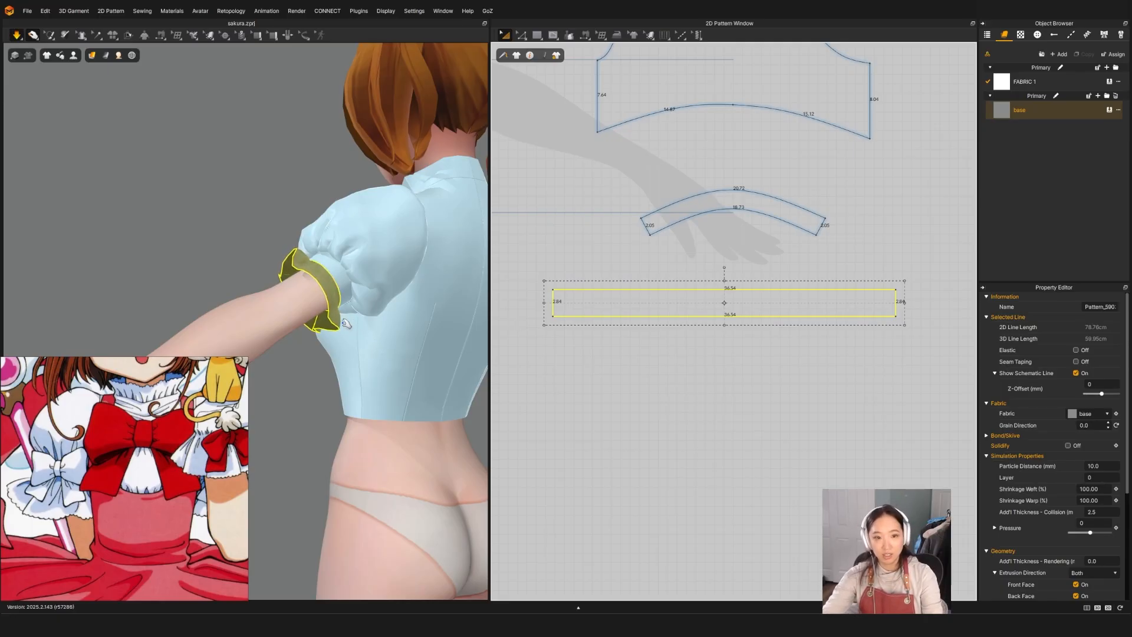
key("space")
mouse_move(345, 323)
right_mouse_down()
mouse_move(458, 374)
mouse_move(383, 307)
mouse_move(377, 278)
mouse_move(406, 263)
right_mouse_up()
scroll(344, 292, "up", 5)
key("space")
mouse_move(405, 263)
left_mouse_down()
mouse_move(425, 235)
mouse_move(398, 207)
mouse_move(454, 210)
left_mouse_up()
left_click_drag(395, 233, 401, 234)
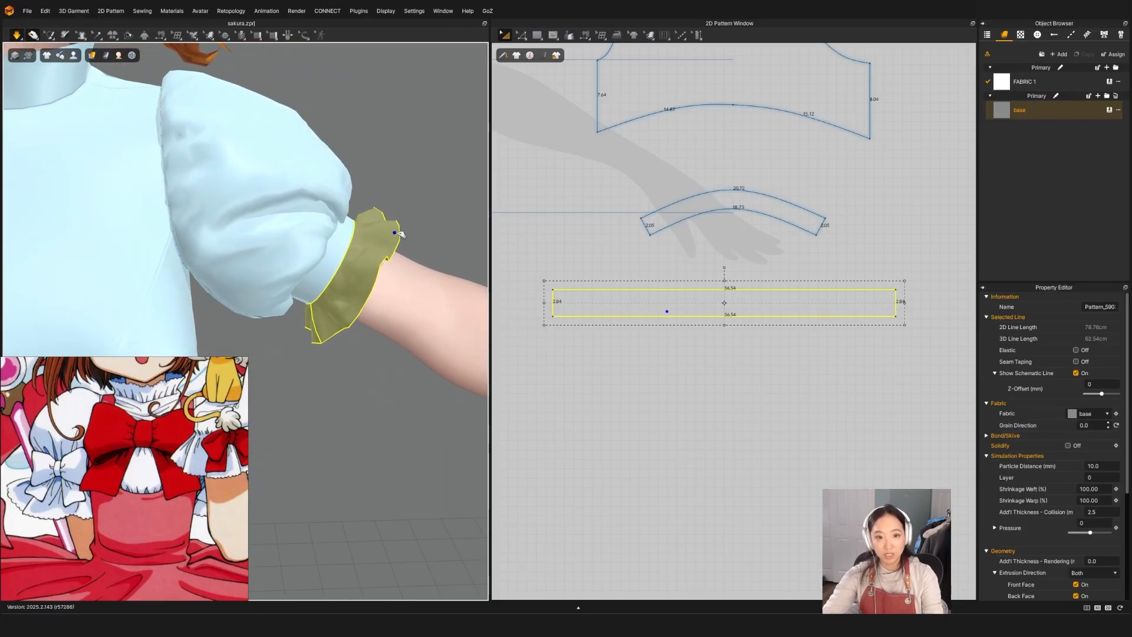
key("space")
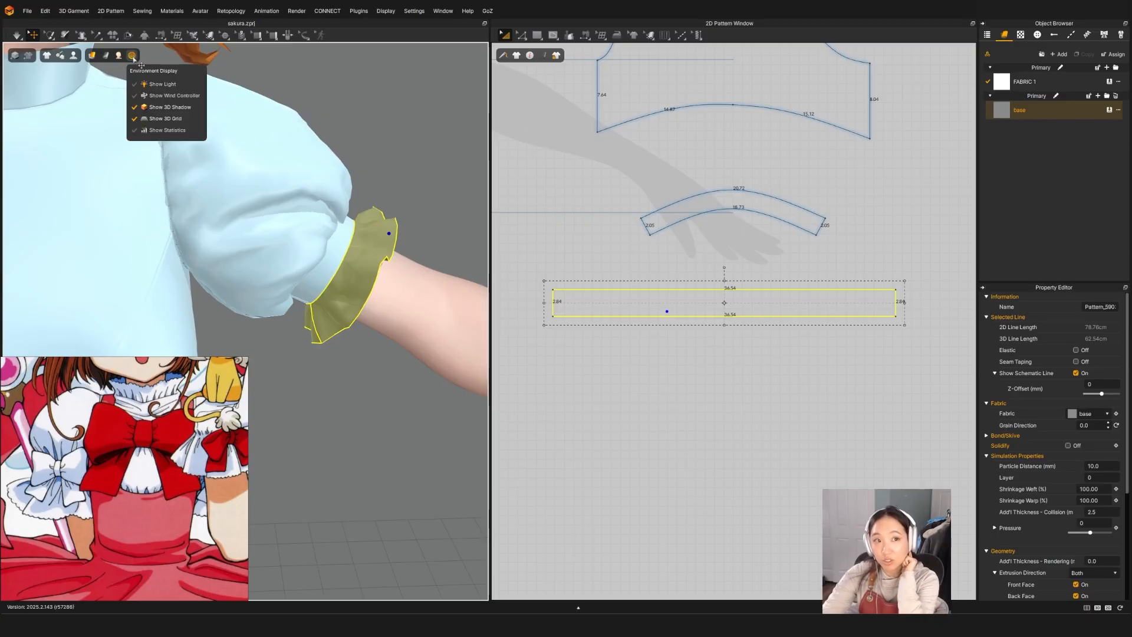
Turn on the garment's wireframe display and examine the mesh where the ruffle meets the cuff.
mouse_move(108, 62)
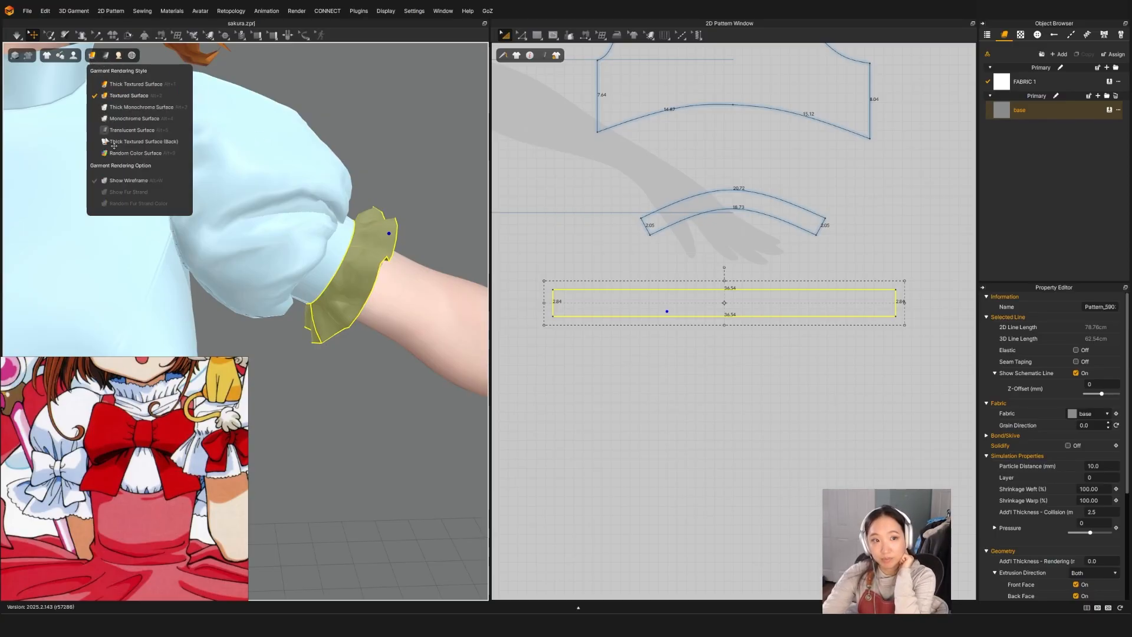
left_click(110, 180)
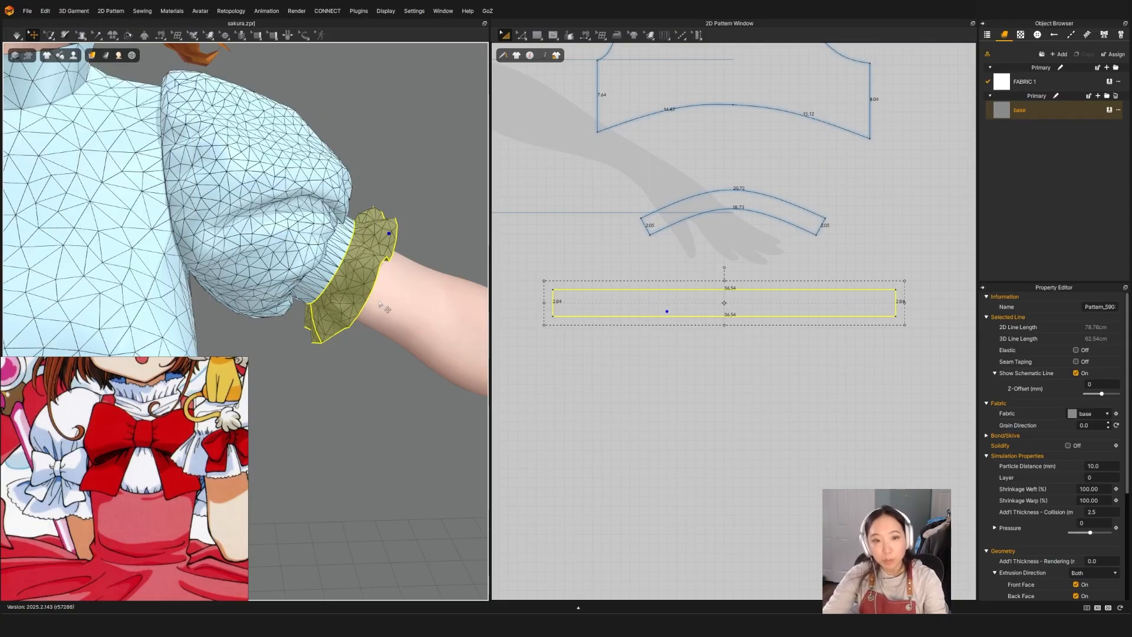
right_click_drag(380, 305, 378, 289)
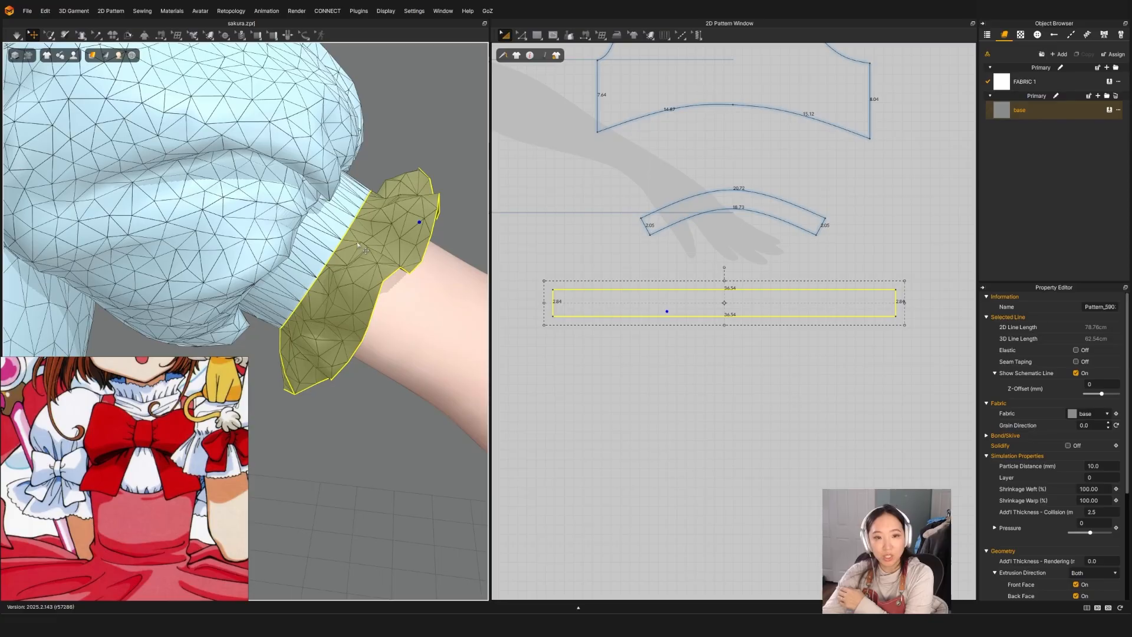
mouse_move(73, 55)
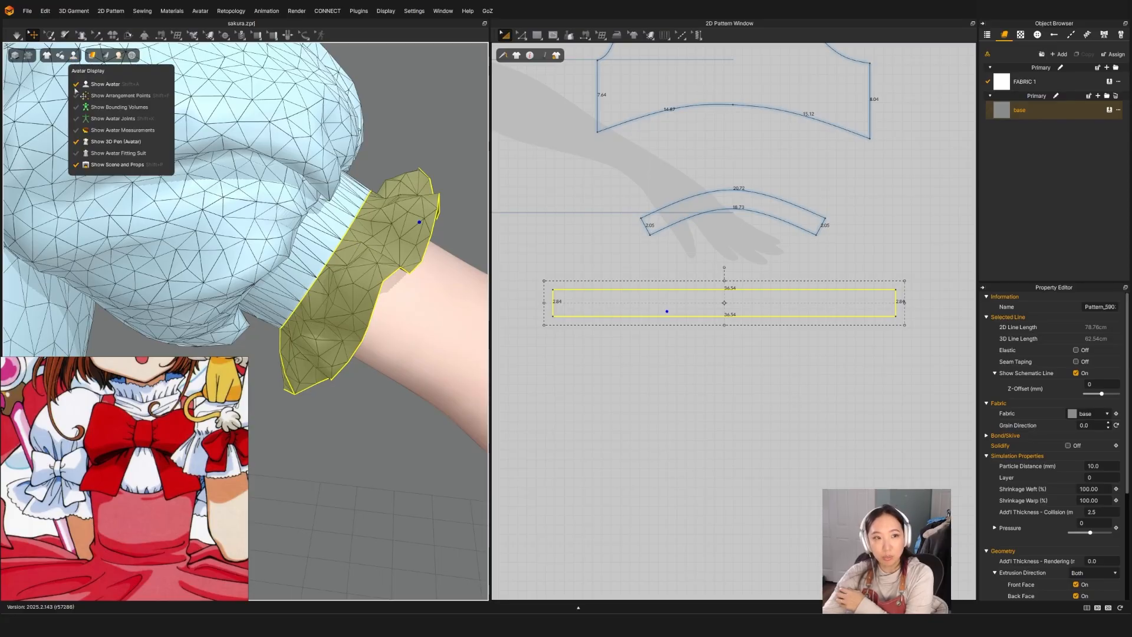